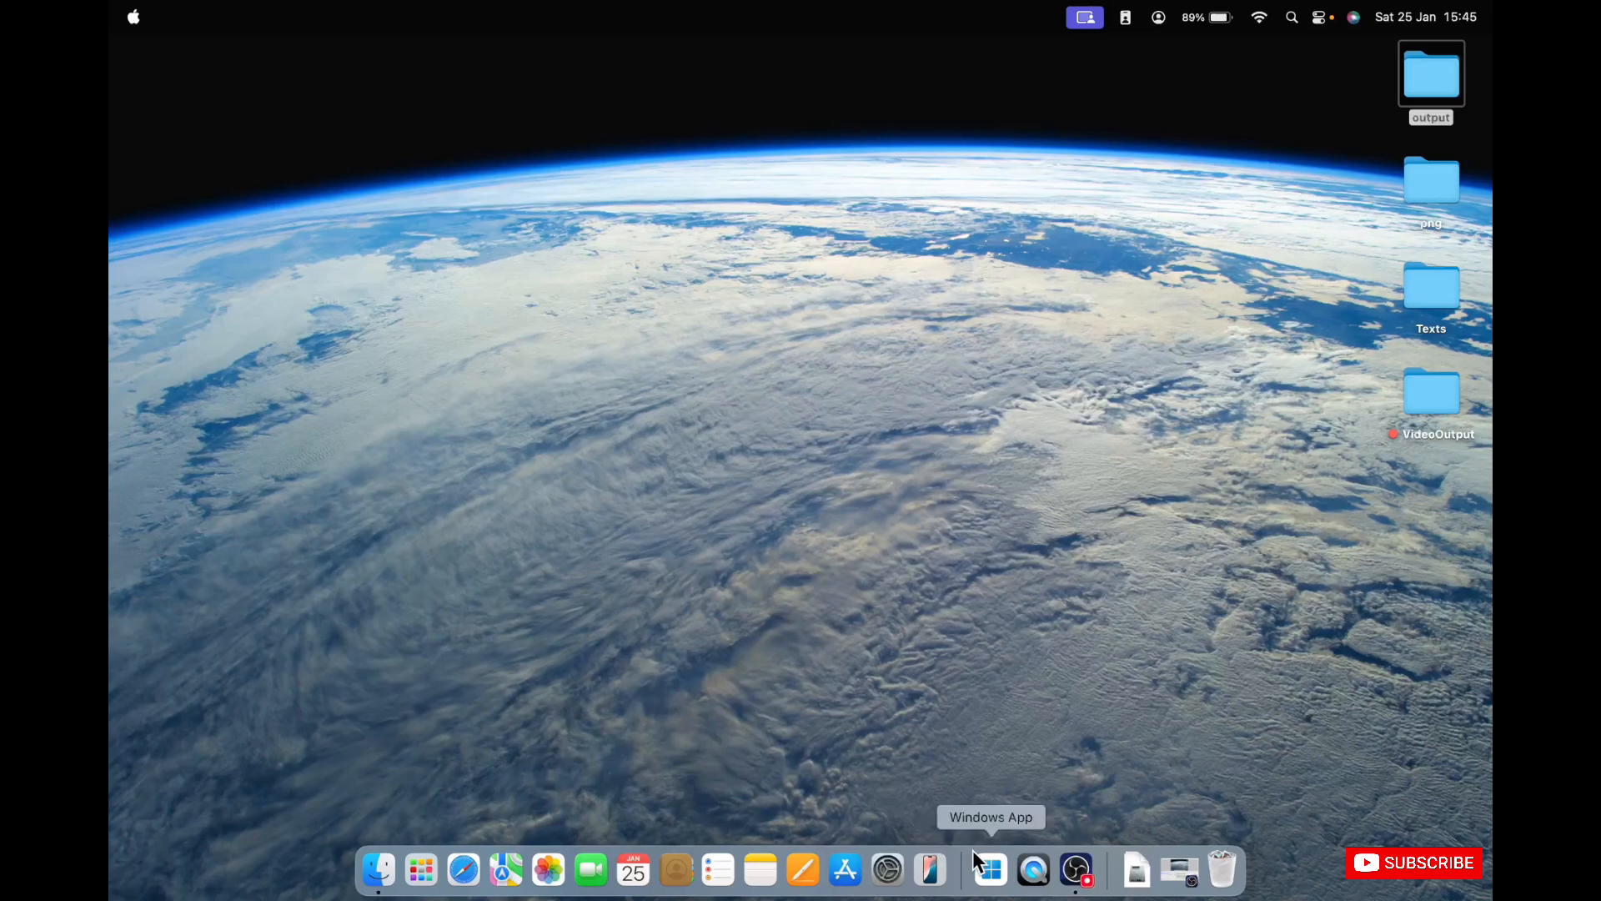
Switch to Windows App and connect to saved device 192.168.1.7 as avtest\admin1 with the account password, accepting the certificate warning.
click(991, 870)
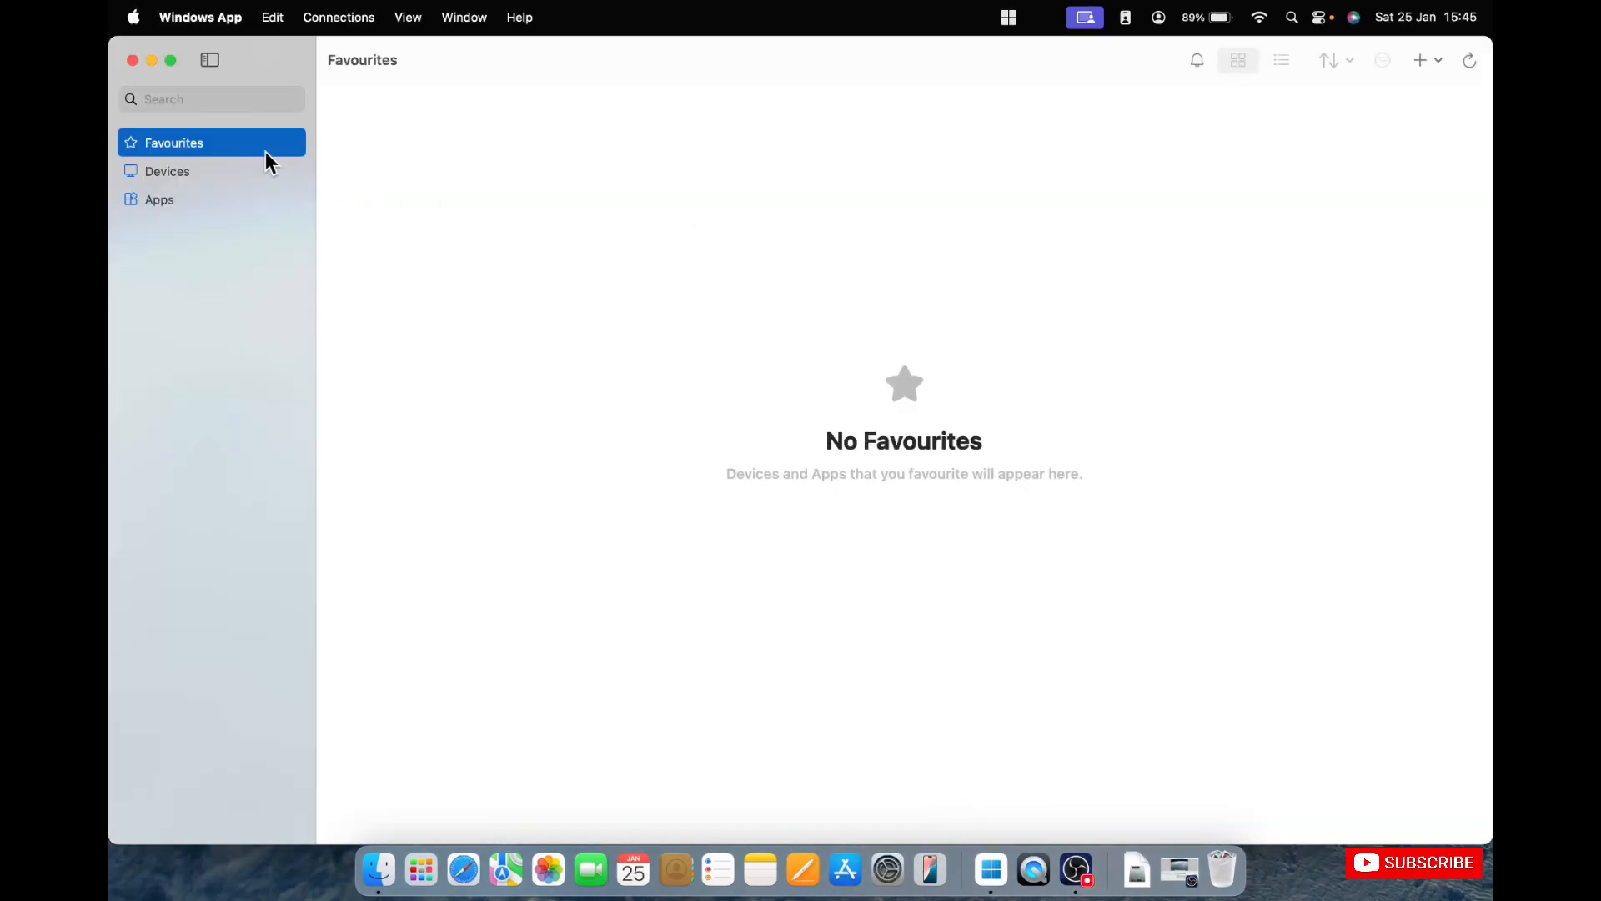
click(165, 167)
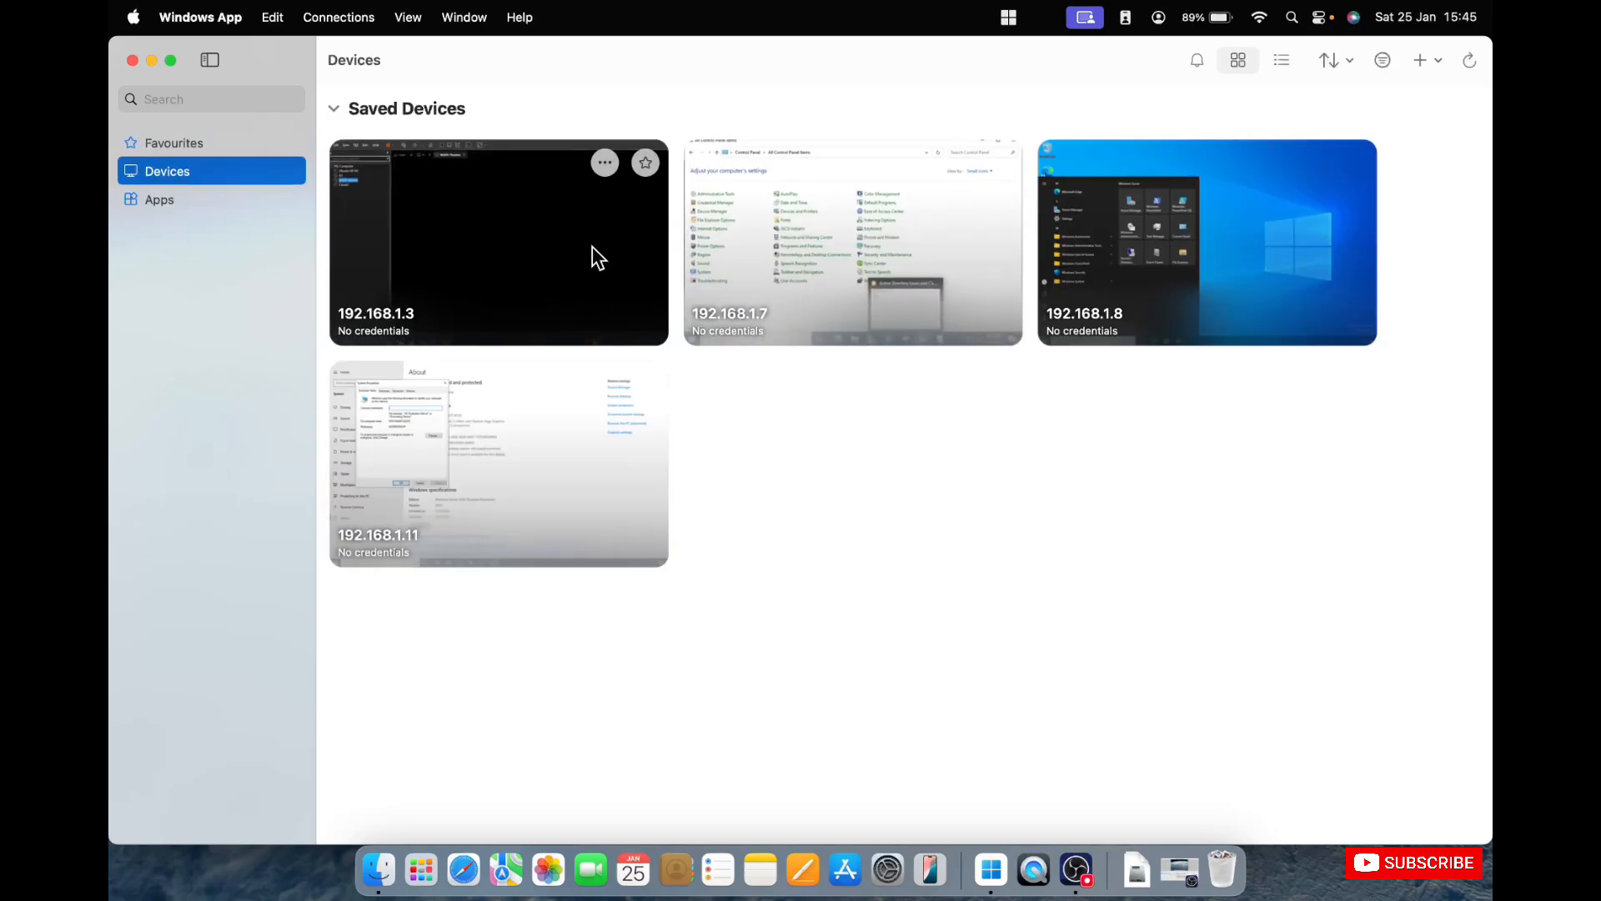
double_click(884, 239)
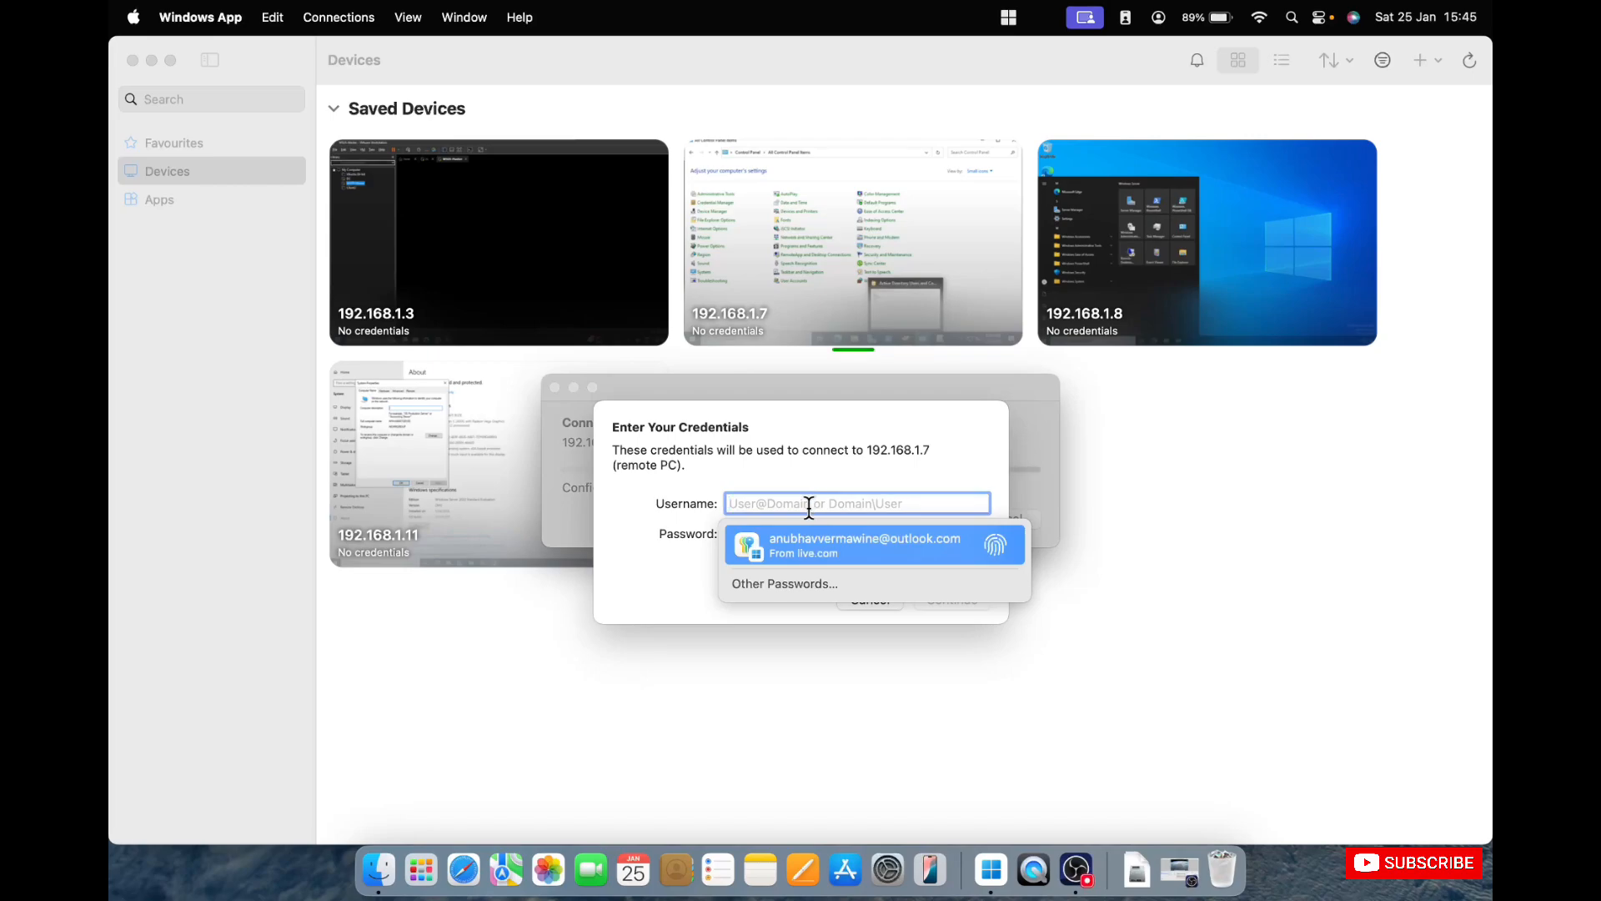
text(avtest)
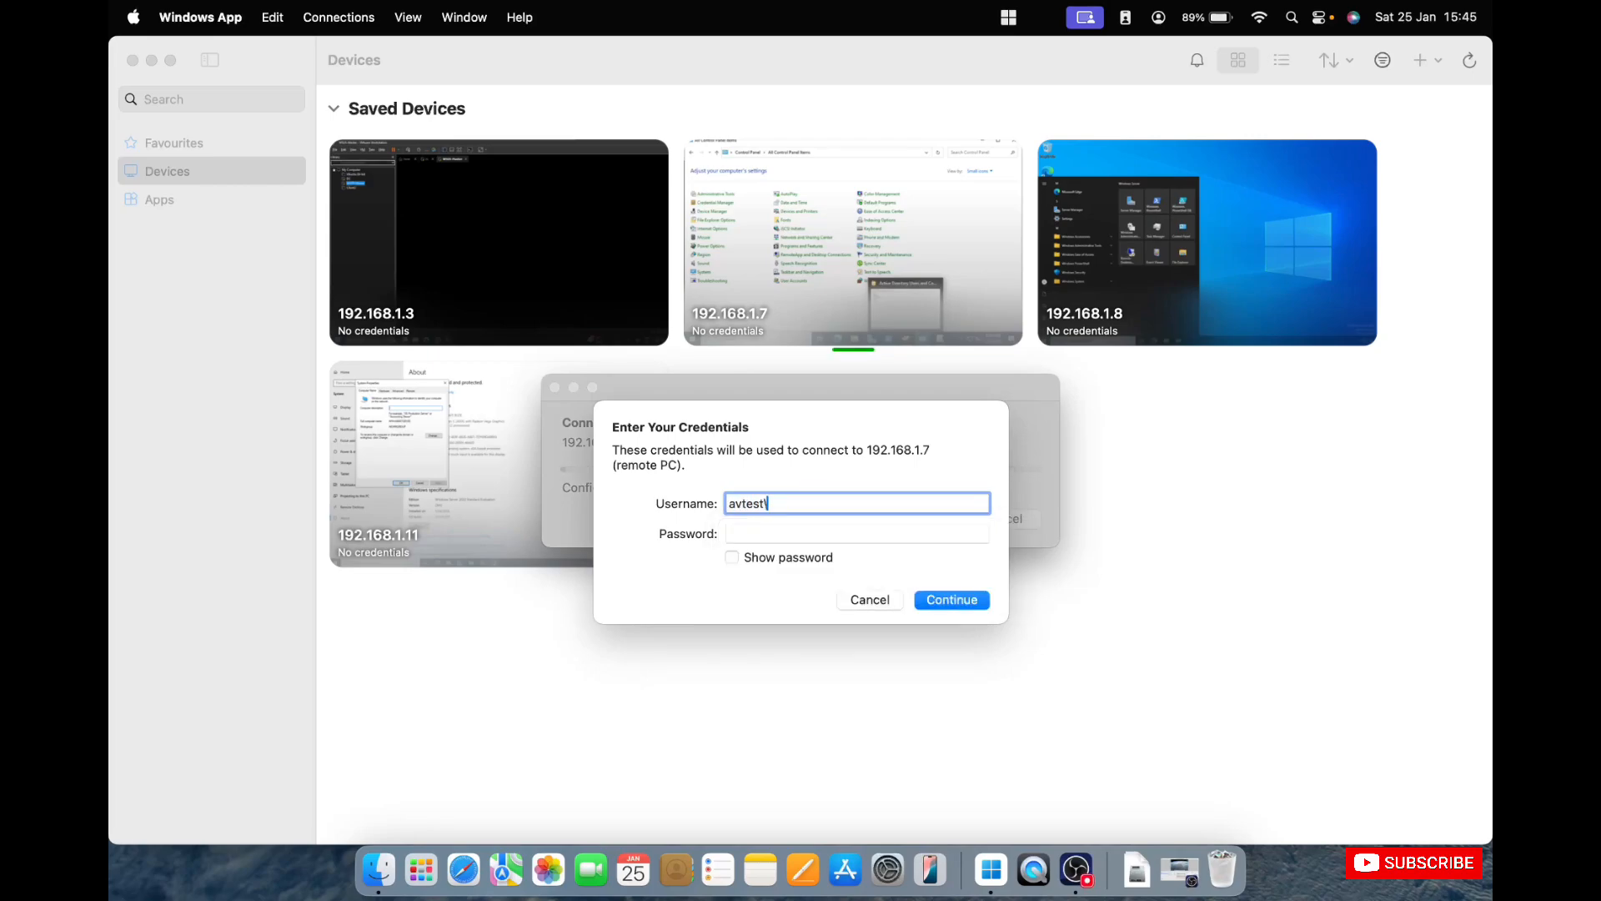
text(\admin1)
key(Tab)
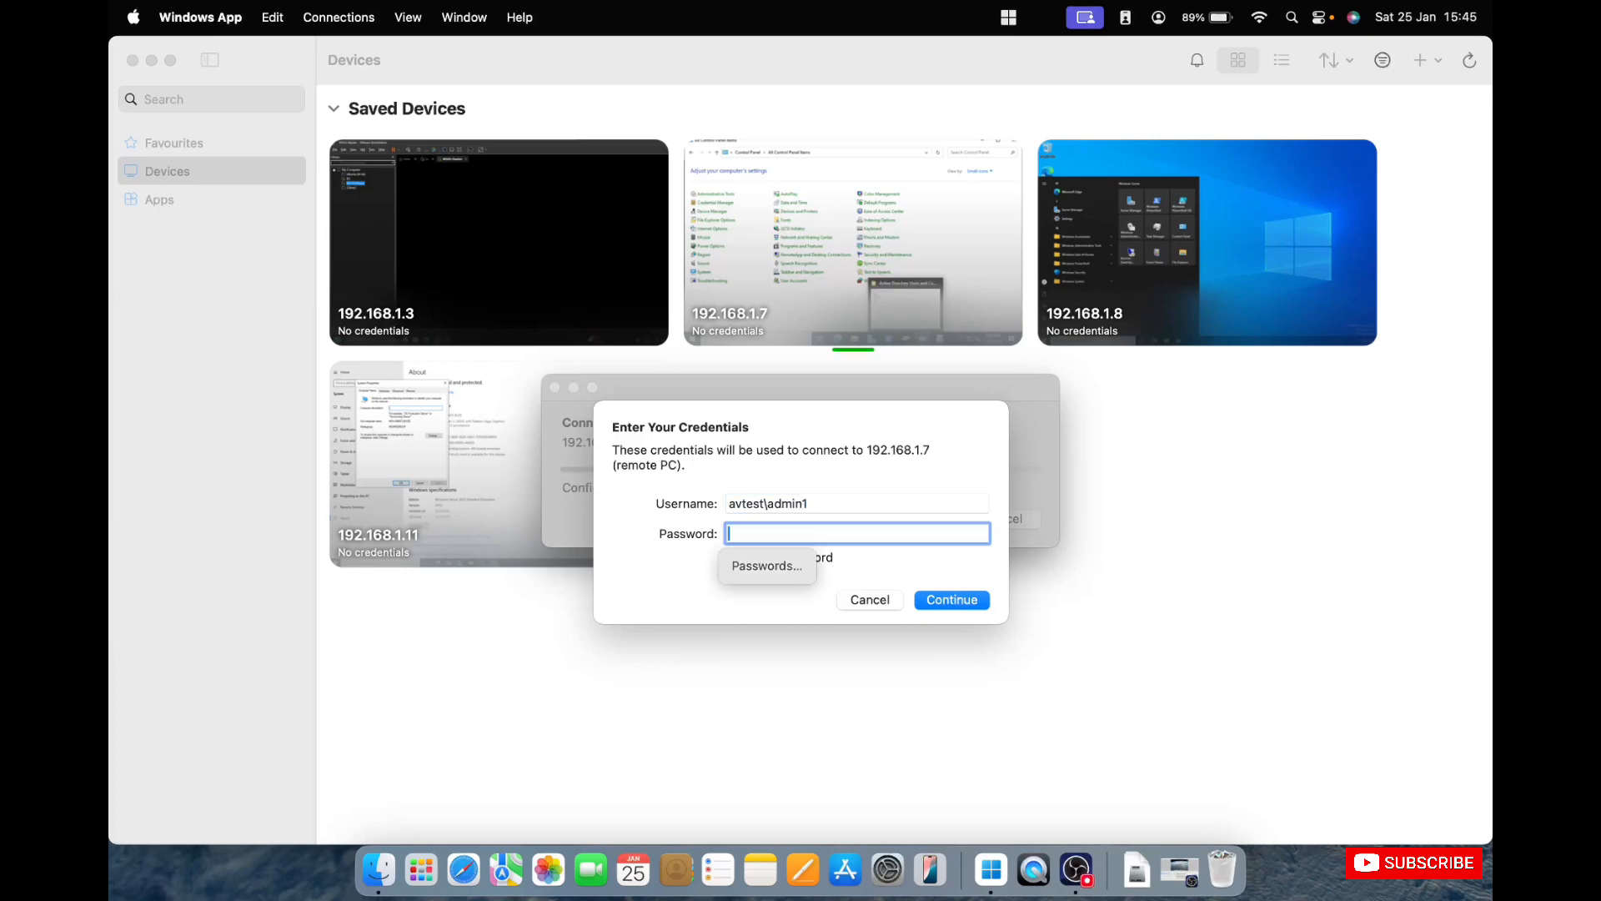
text(admin123)
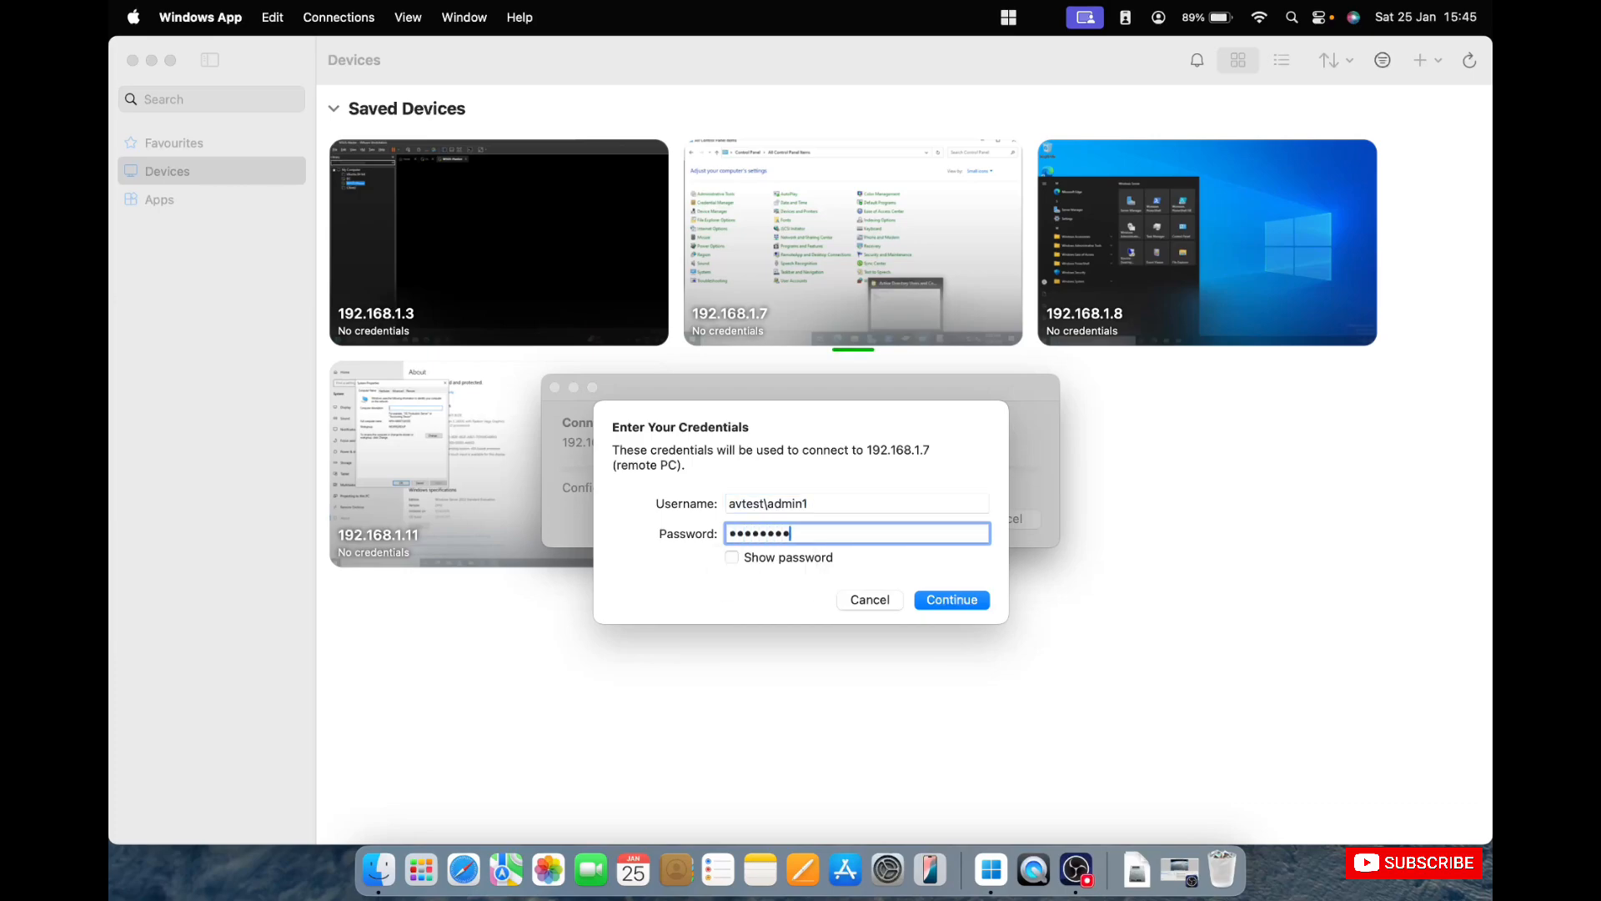
key(Return)
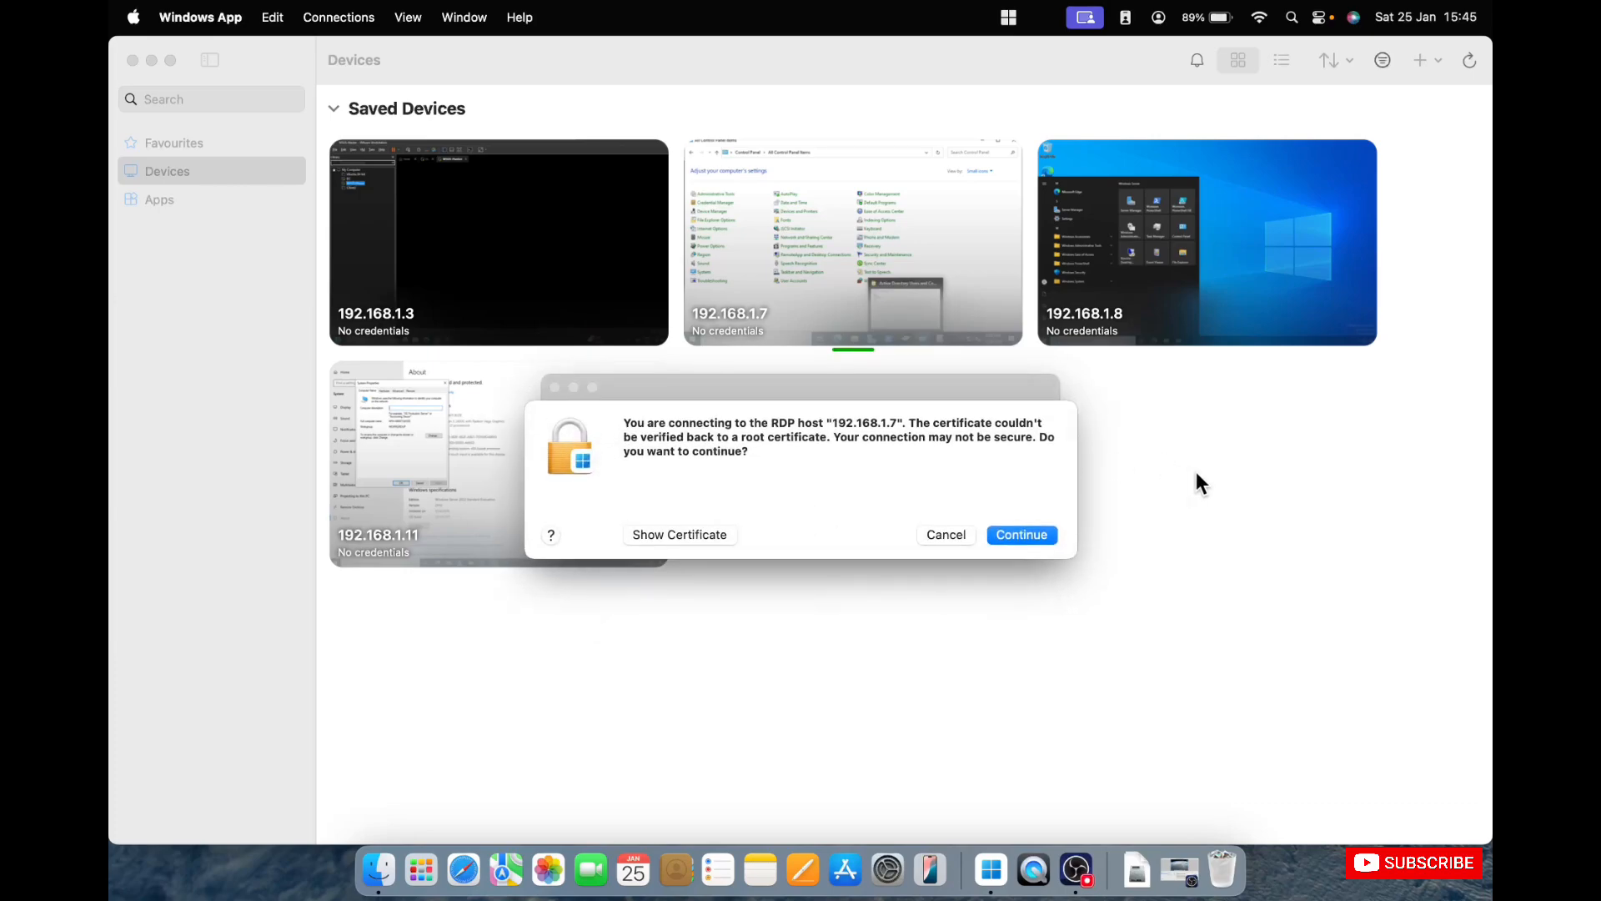
click(1022, 535)
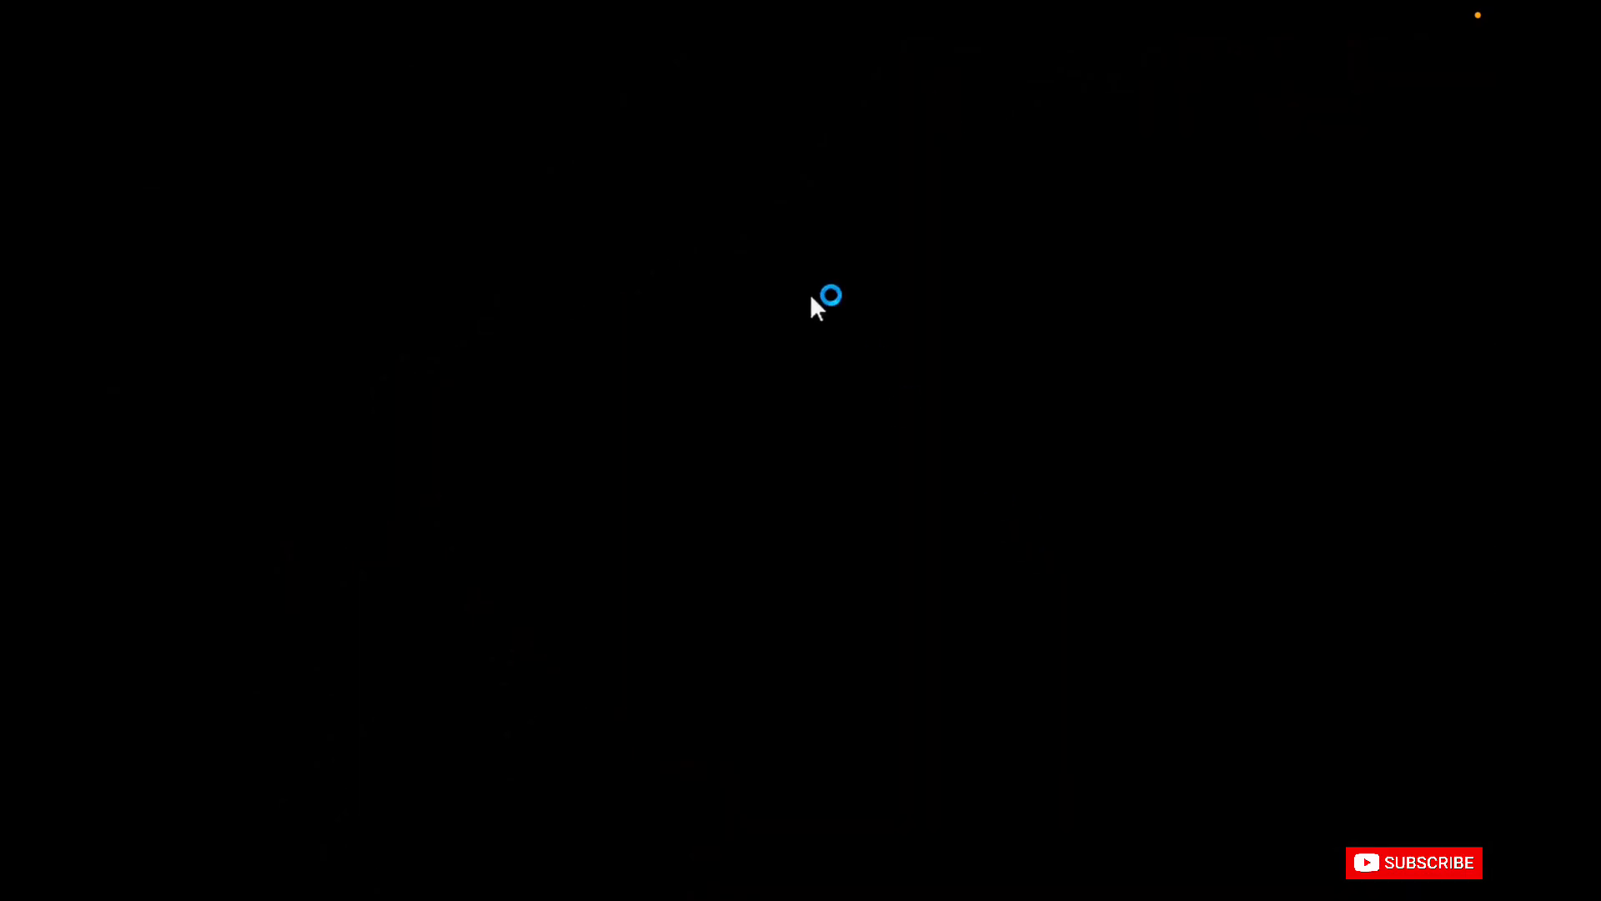
Leave the full-screen session and connect to saved device 192.168.1.8 as avtest\admin1 with the account password, accepting its certificate warning.
mouse_move(729, 5)
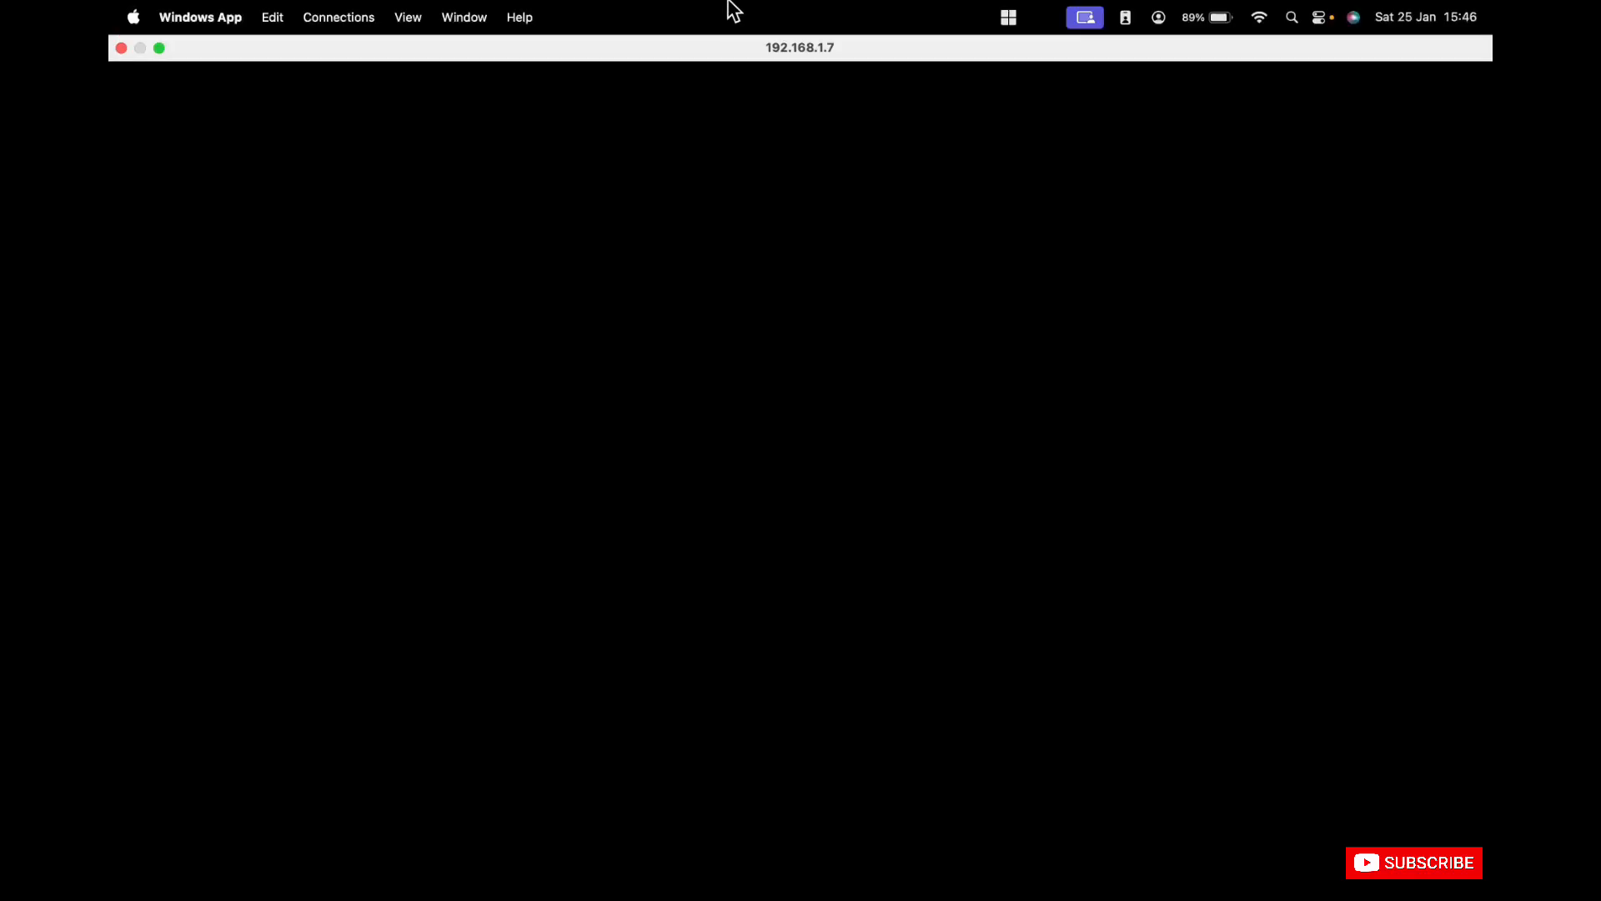
click(159, 47)
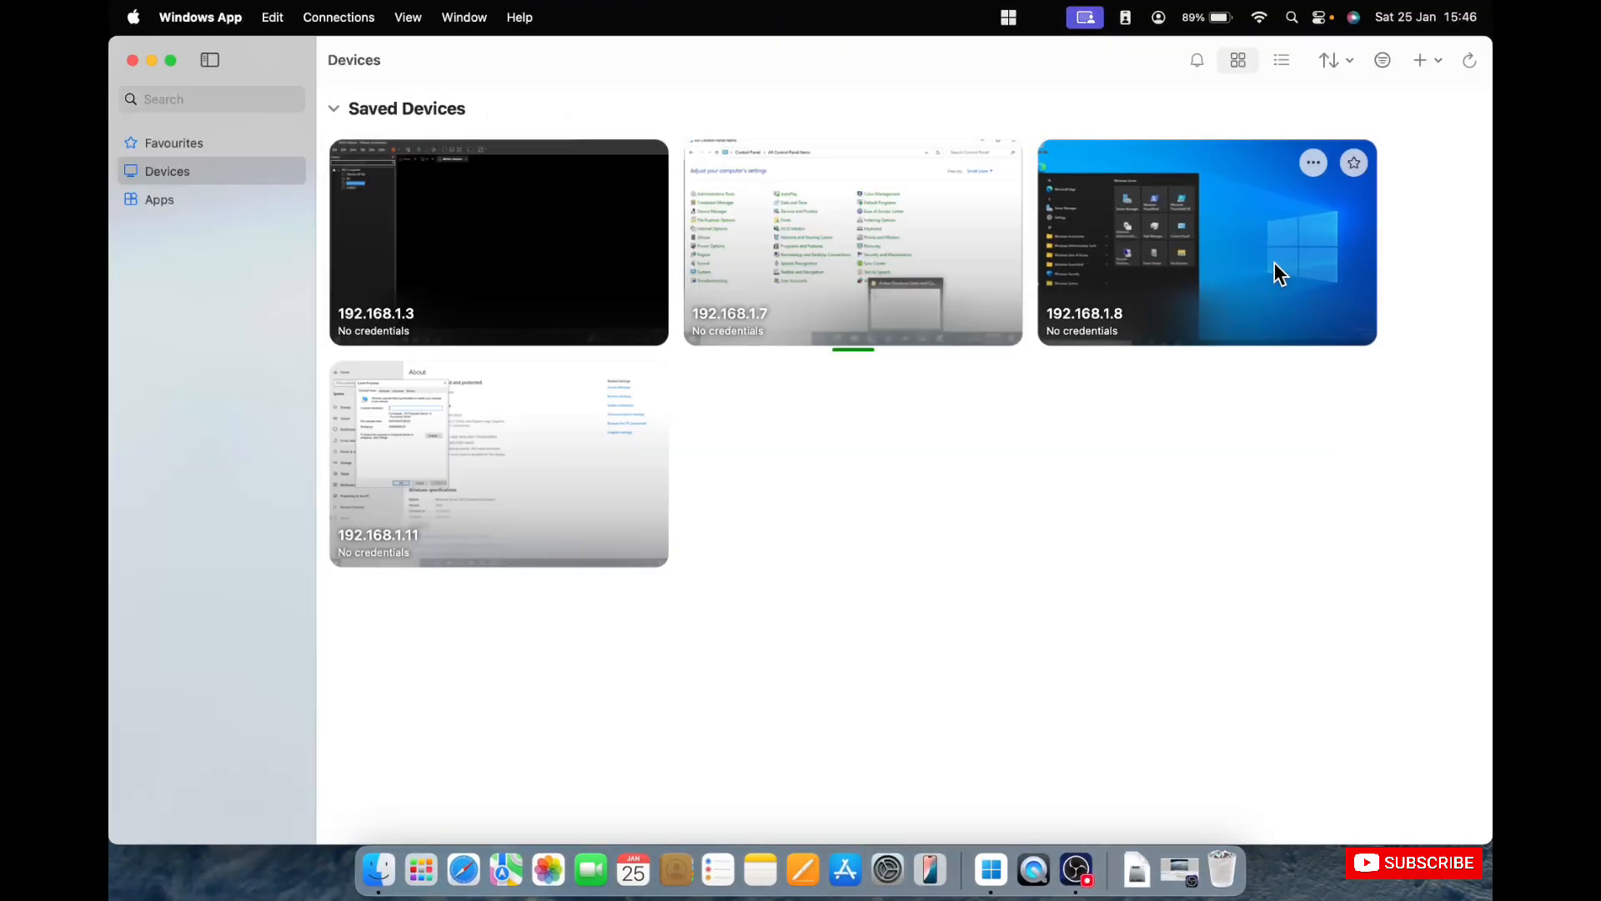
double_click(1274, 262)
text(a)
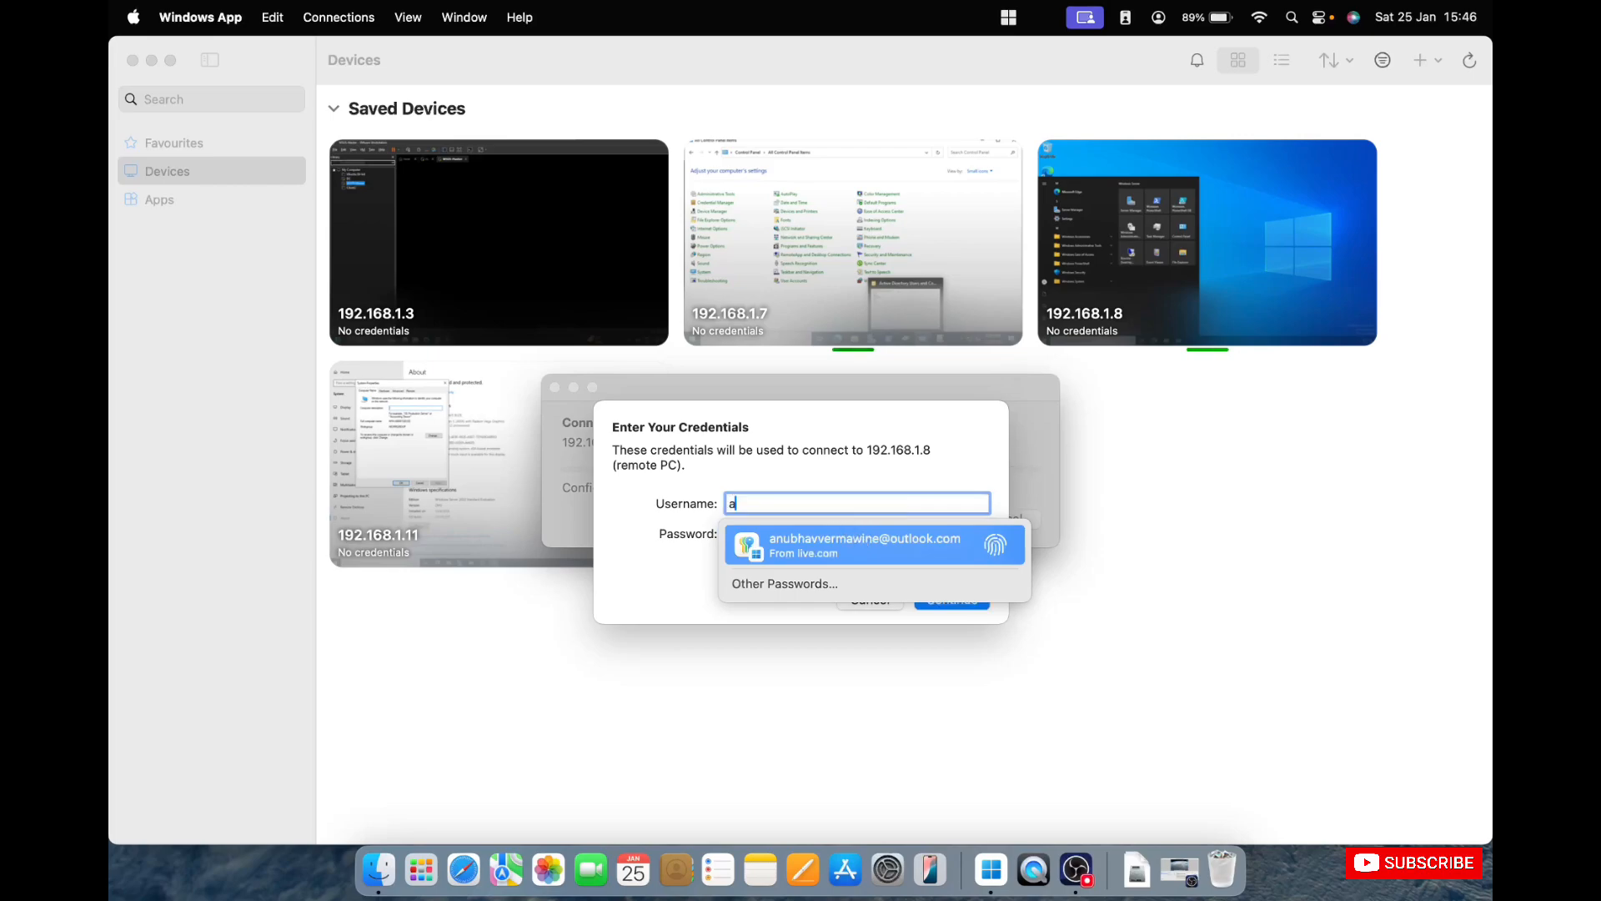
text(vtest\)
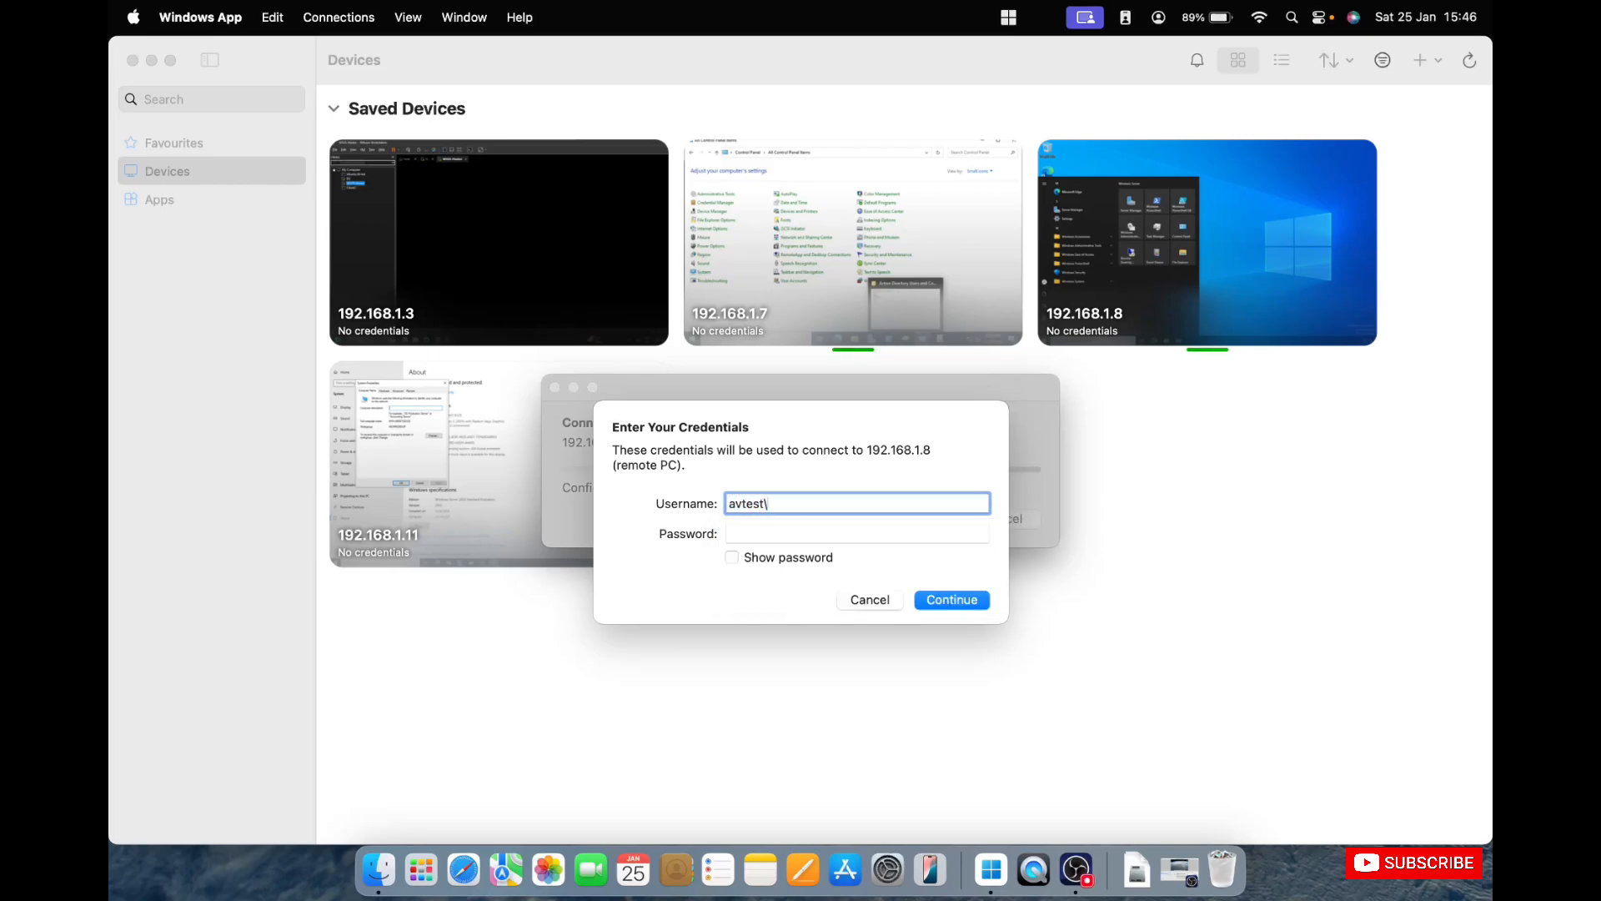
text(admin1)
key(Tab)
text(•••••)
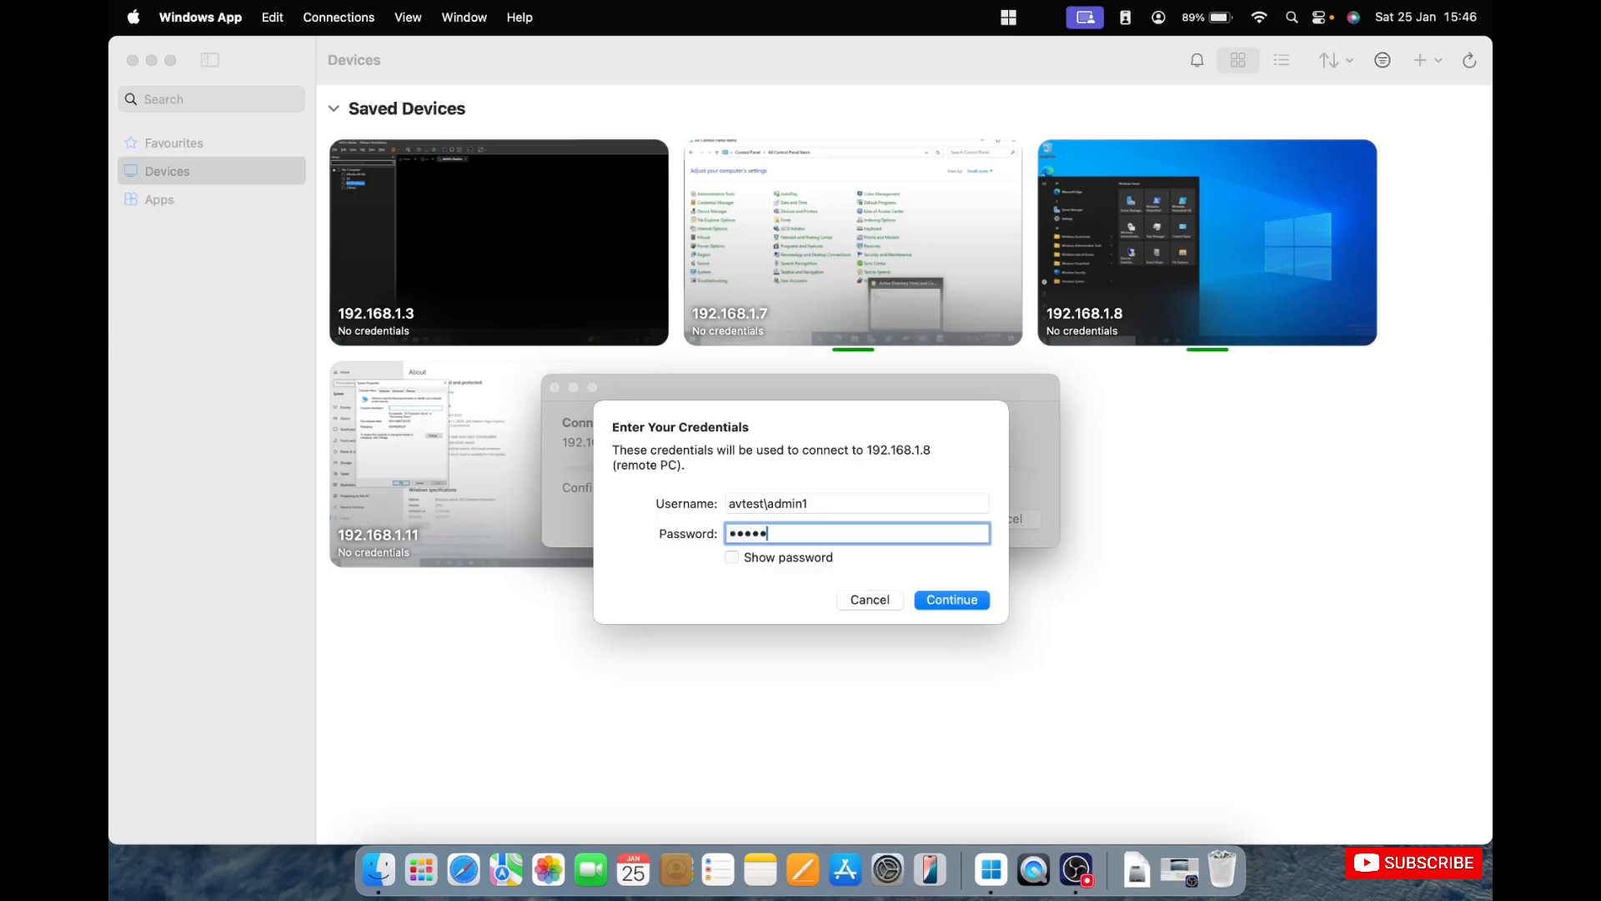
text(•••••)
key(Return)
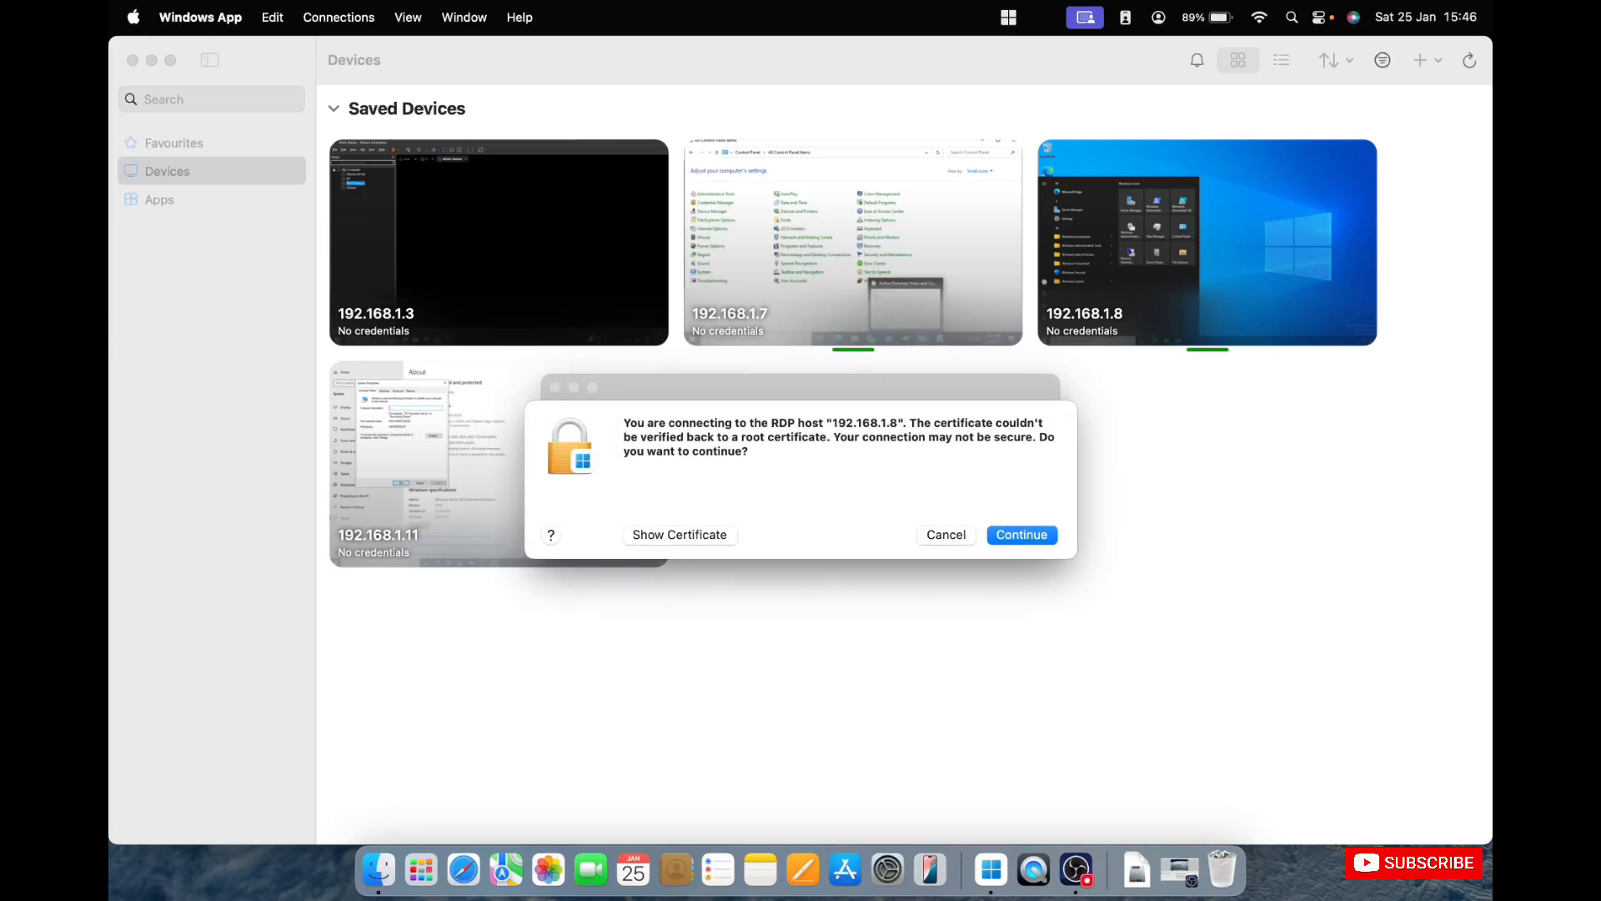
click(1019, 535)
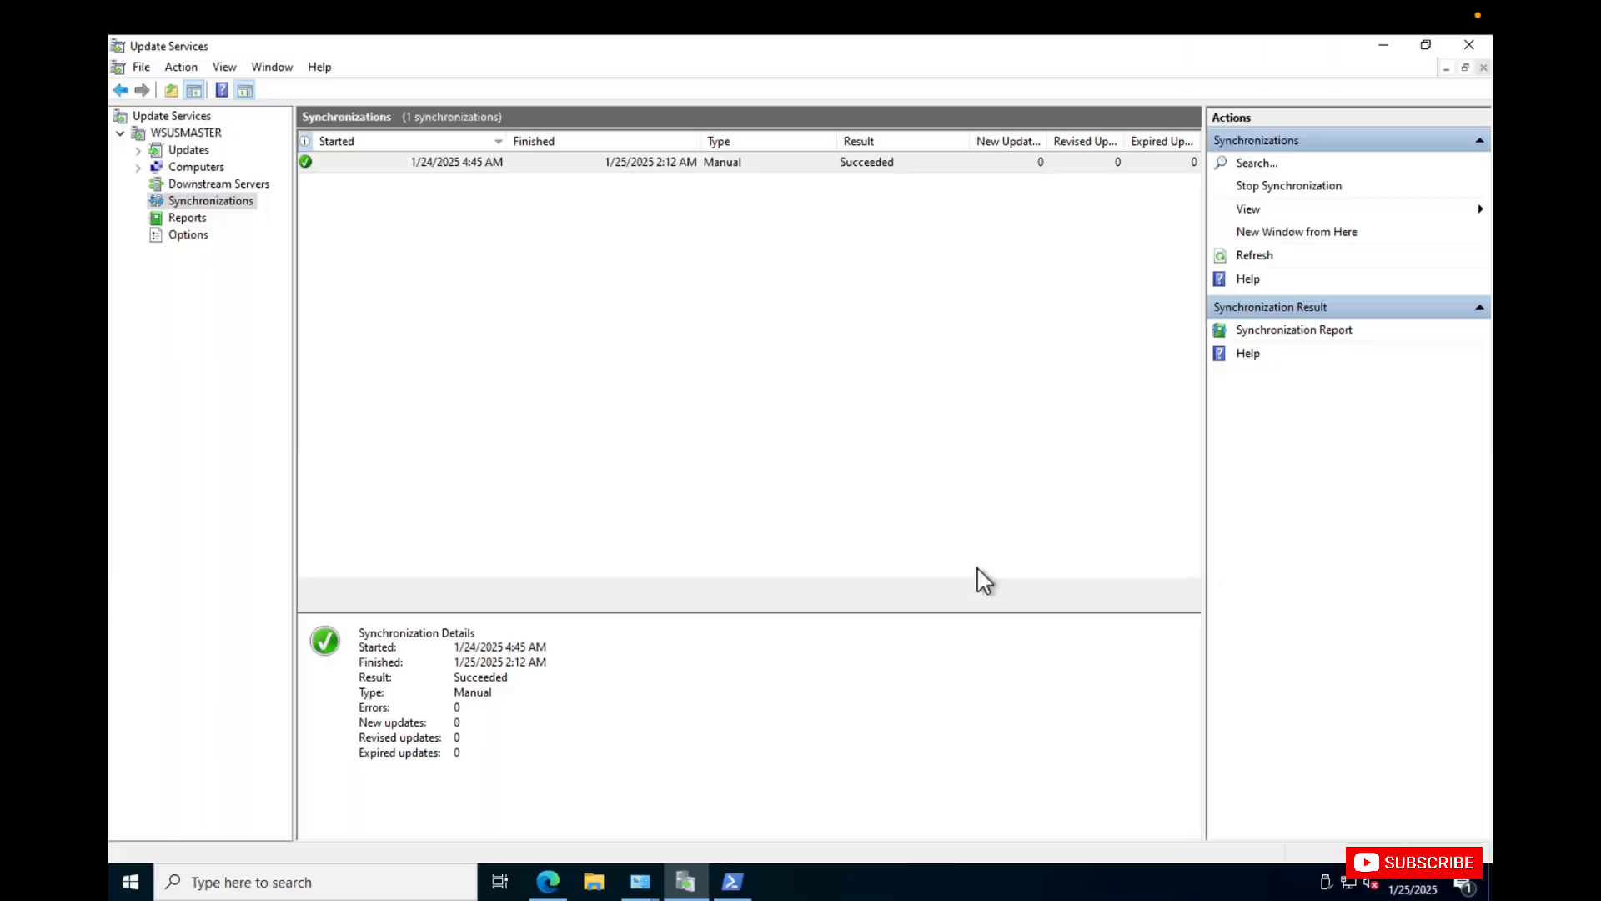
Review the WSUSMASTER server overview and its synchronization history.
click(206, 133)
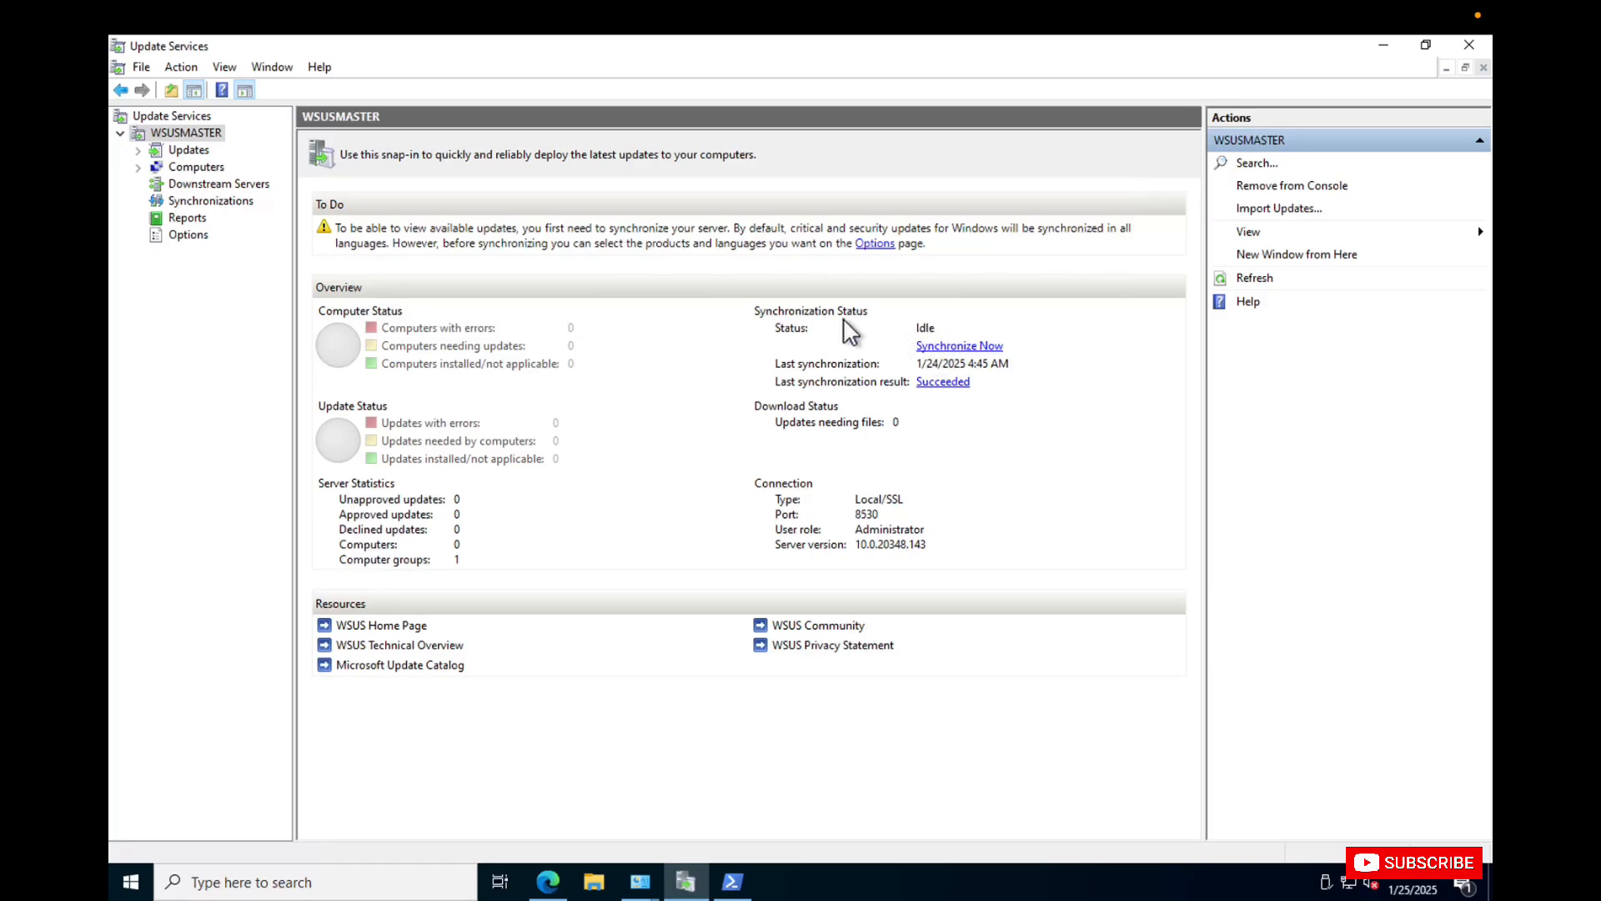
click(228, 203)
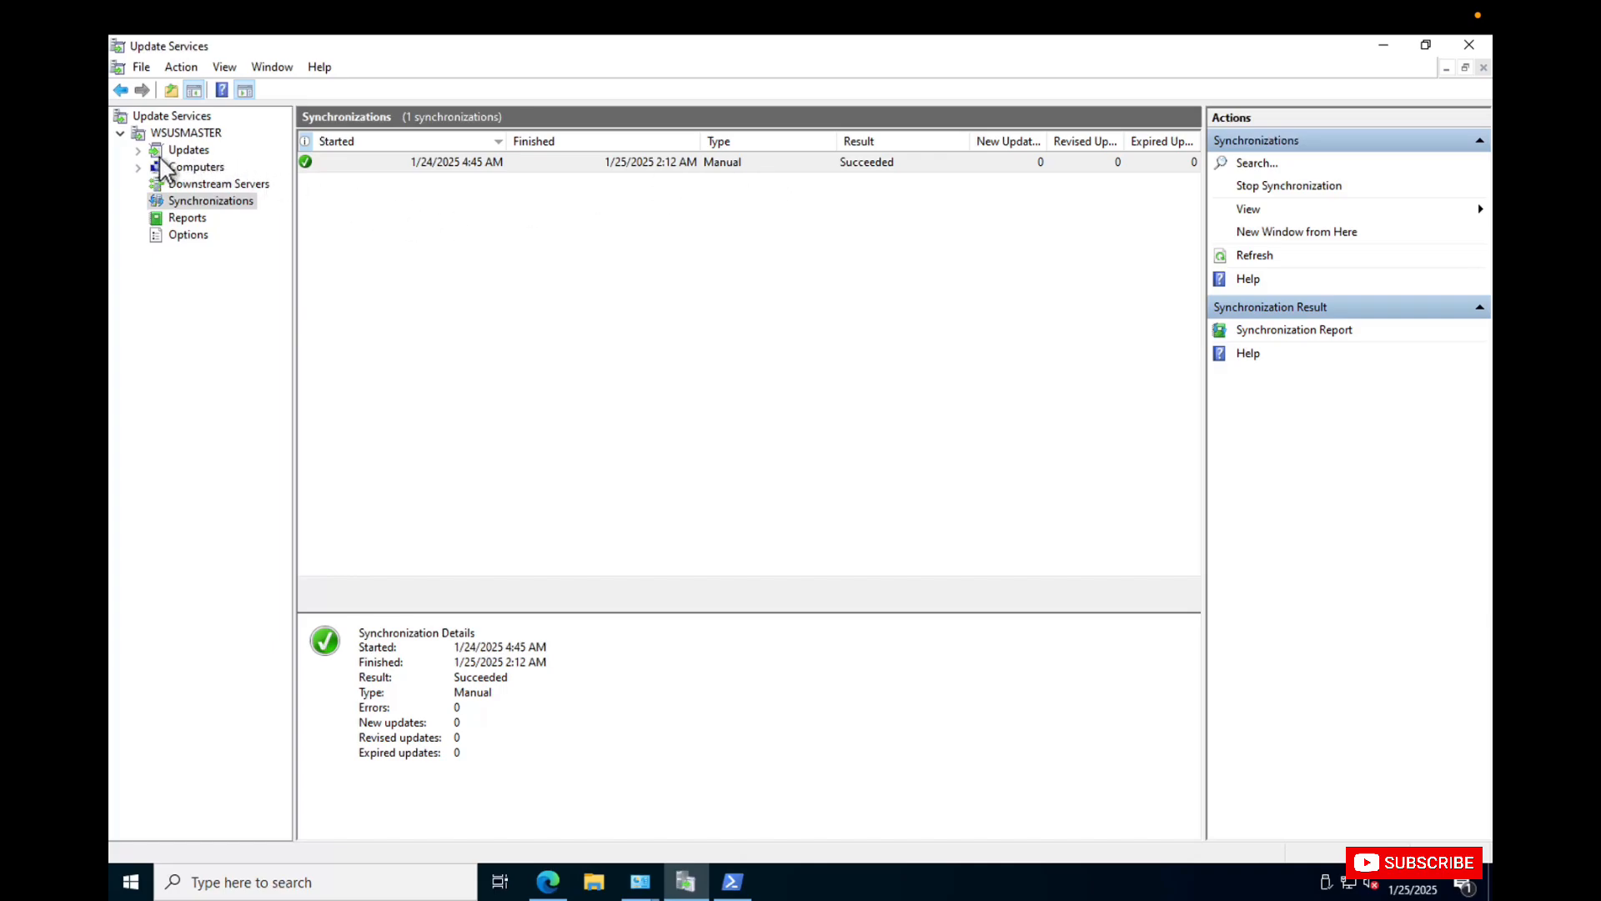
Filter the All Updates view by approval Any Except Declined and status Any, and refresh the list.
click(138, 167)
click(138, 150)
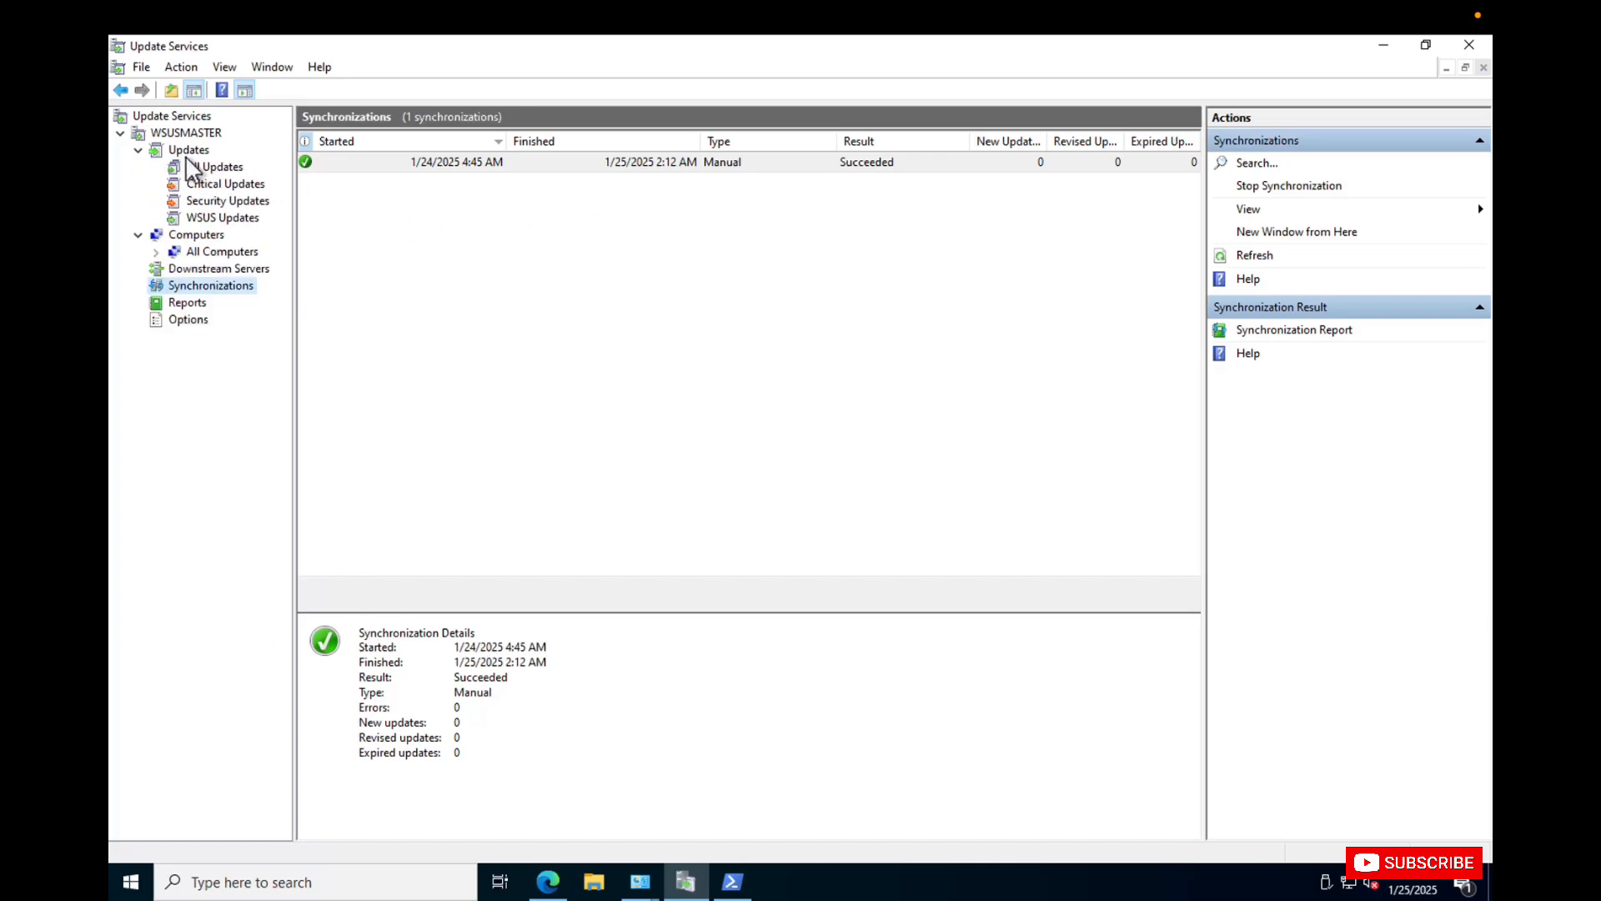
click(189, 152)
click(227, 165)
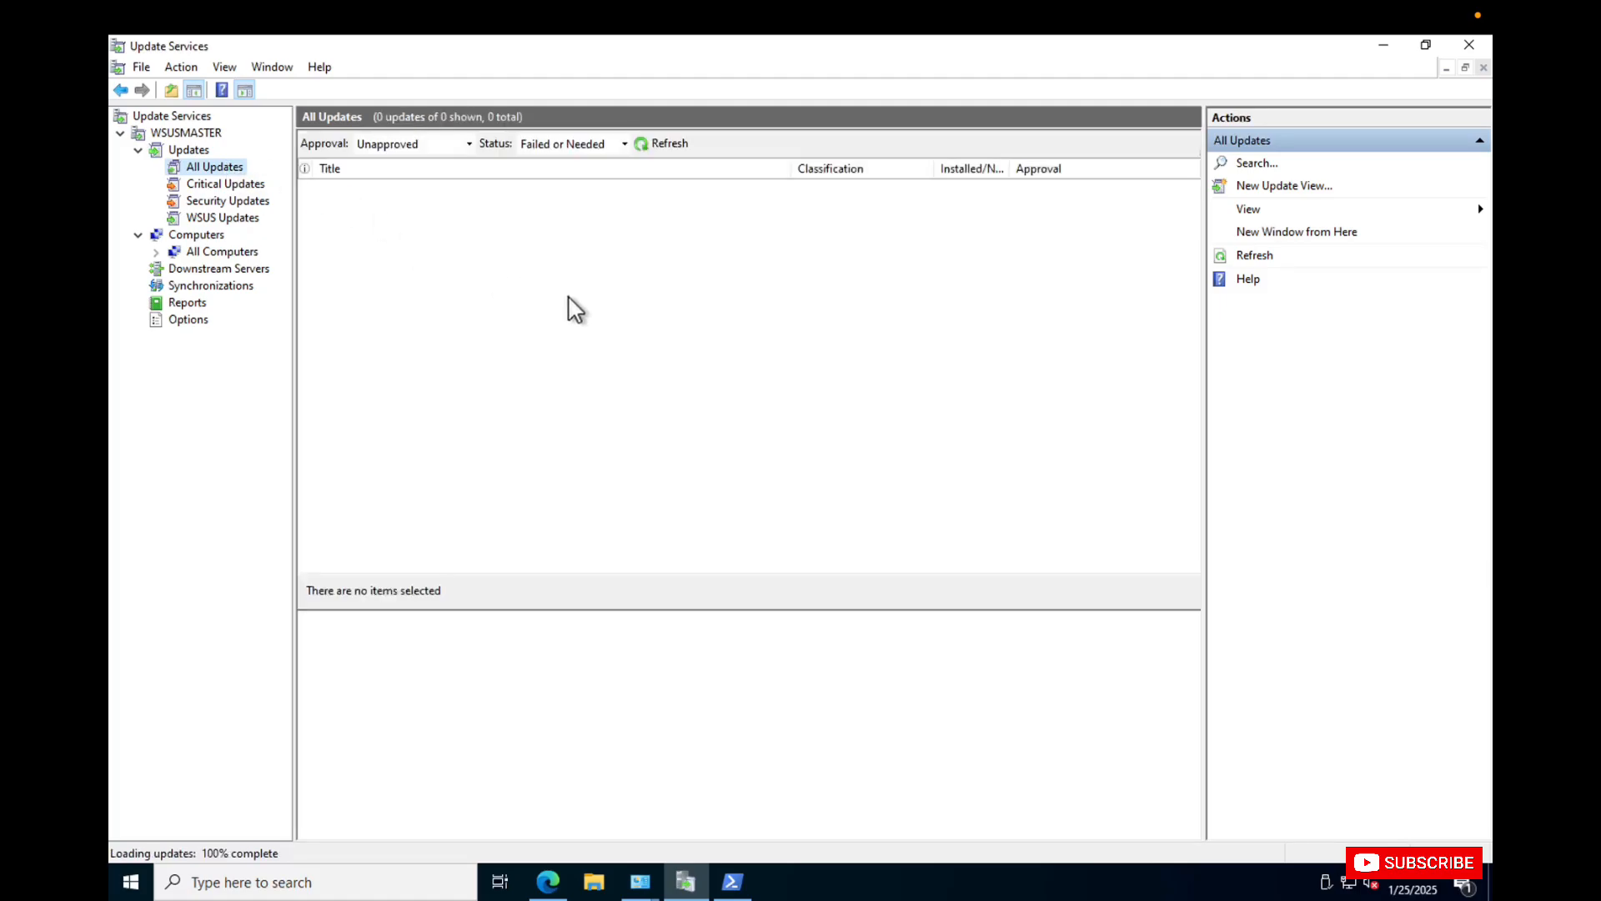
click(597, 147)
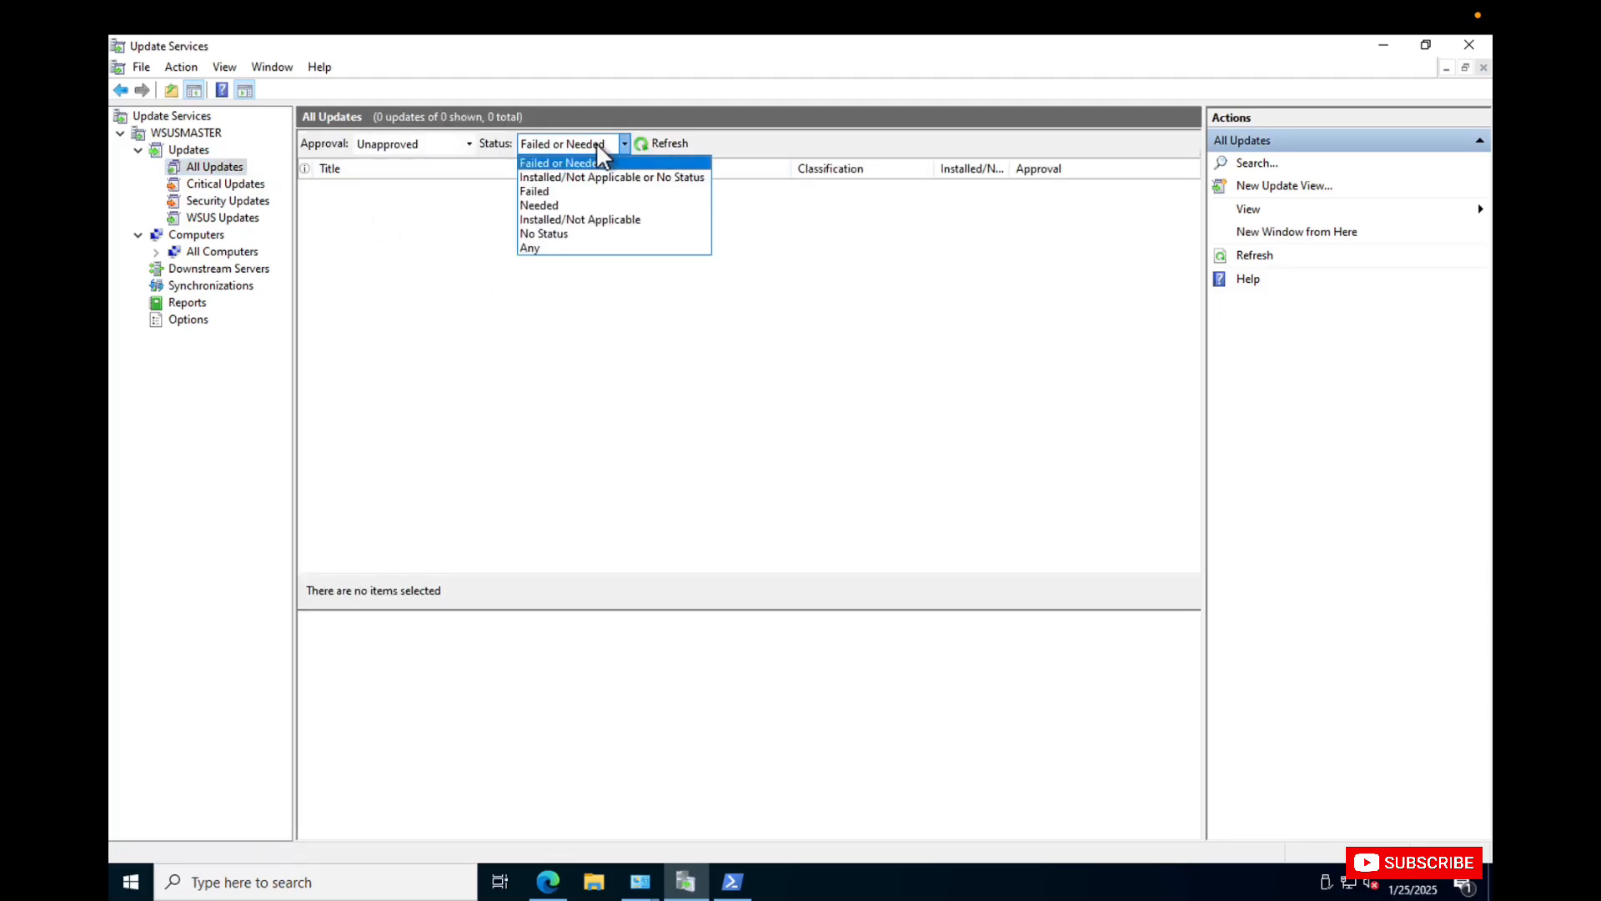
click(541, 247)
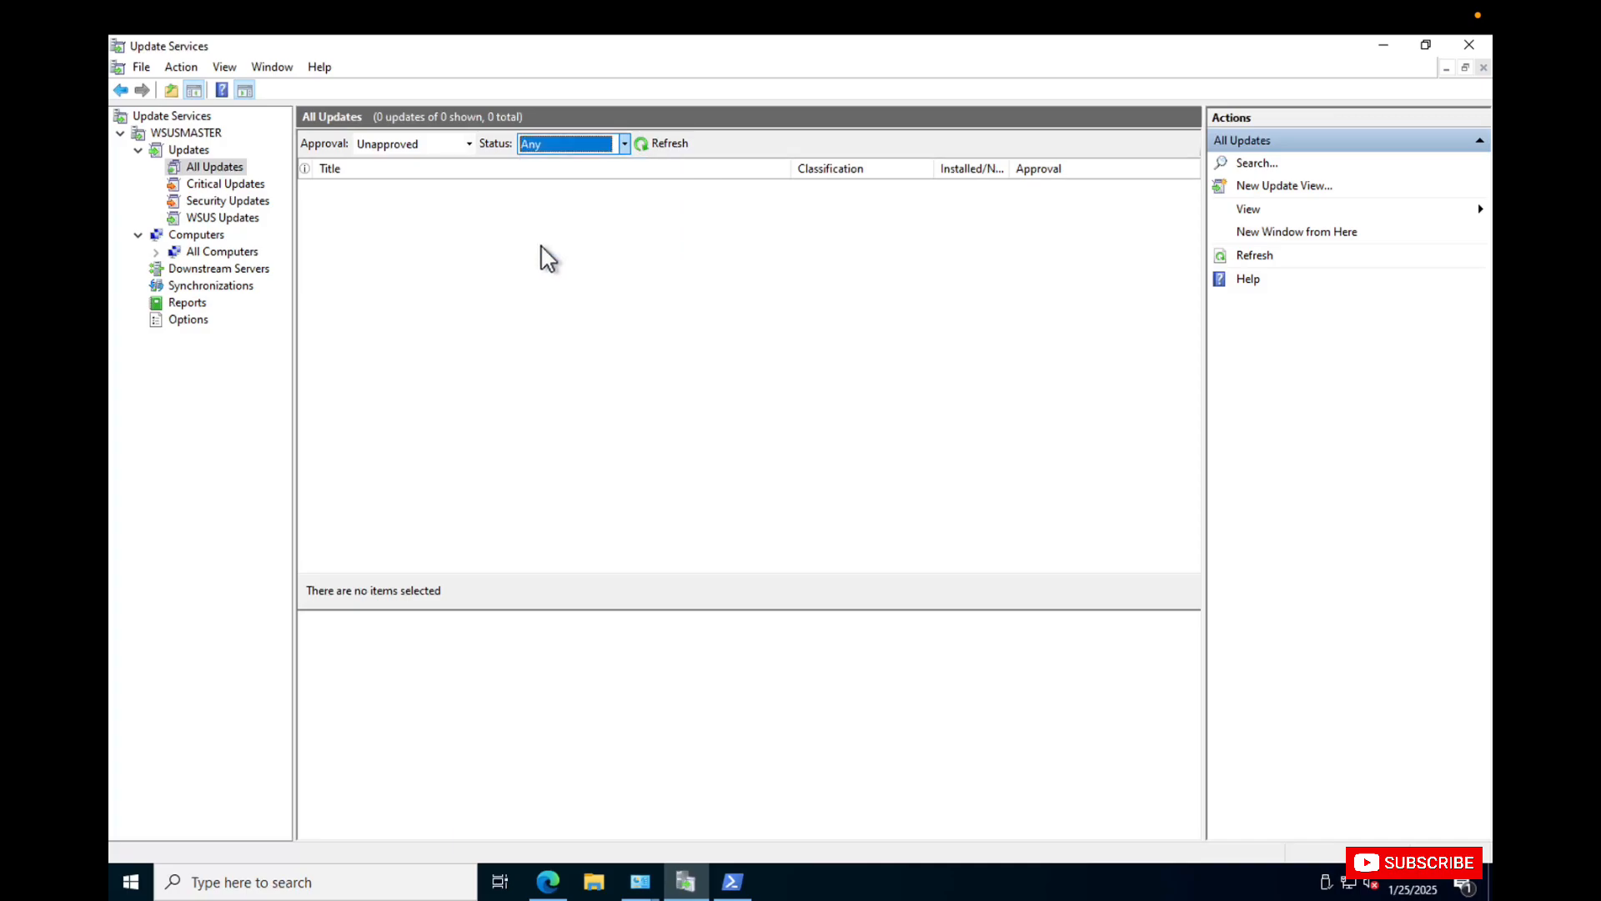
click(658, 143)
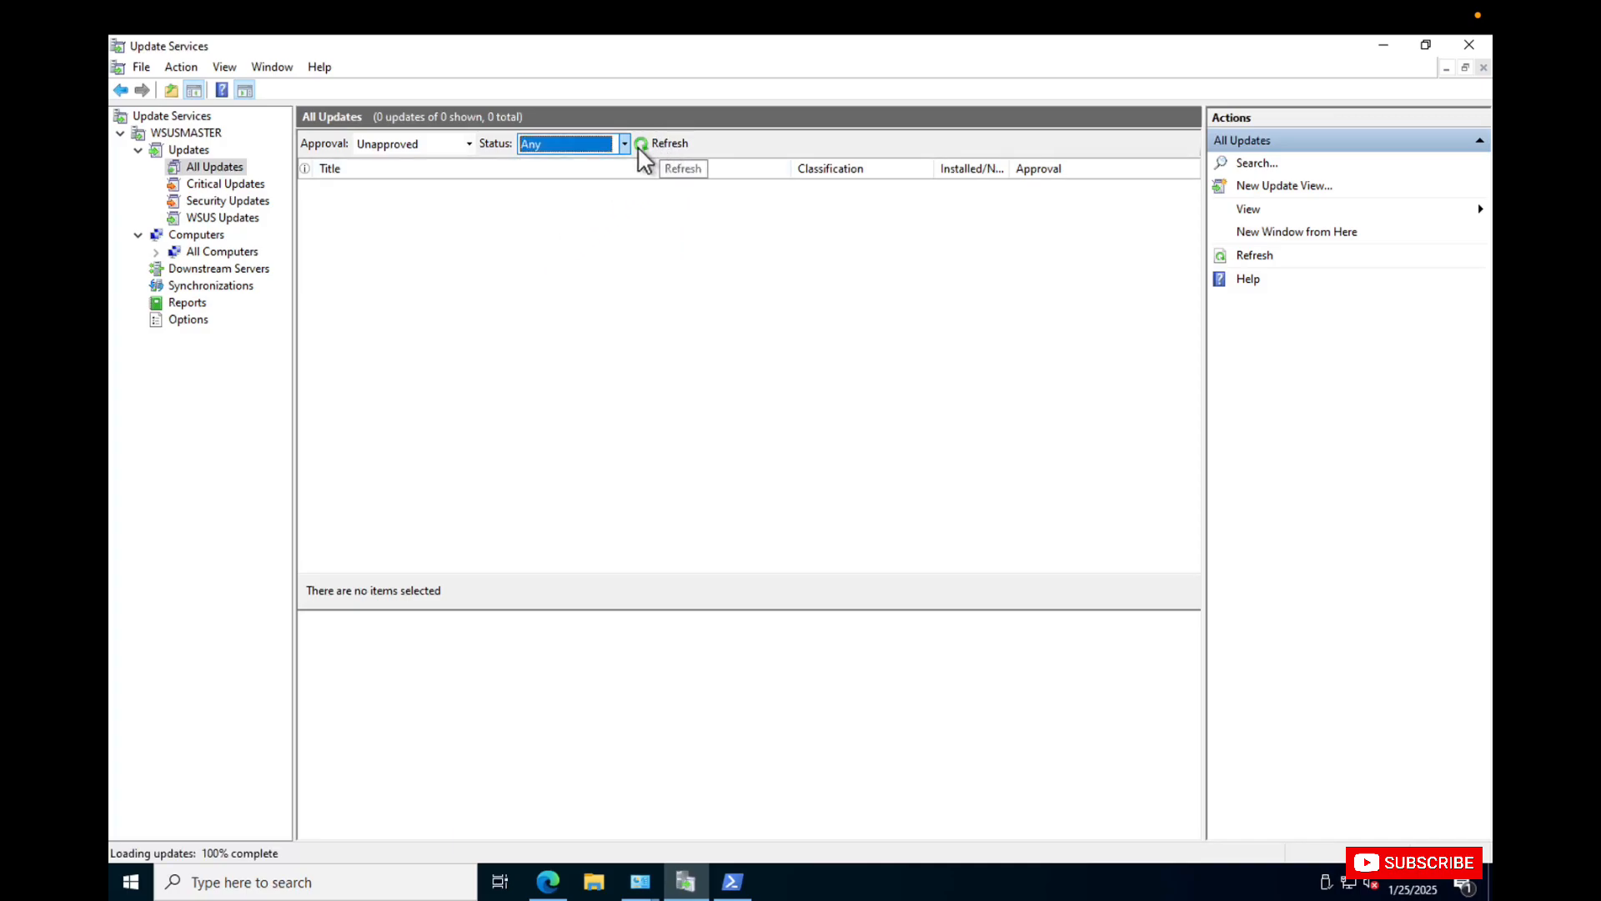
click(464, 143)
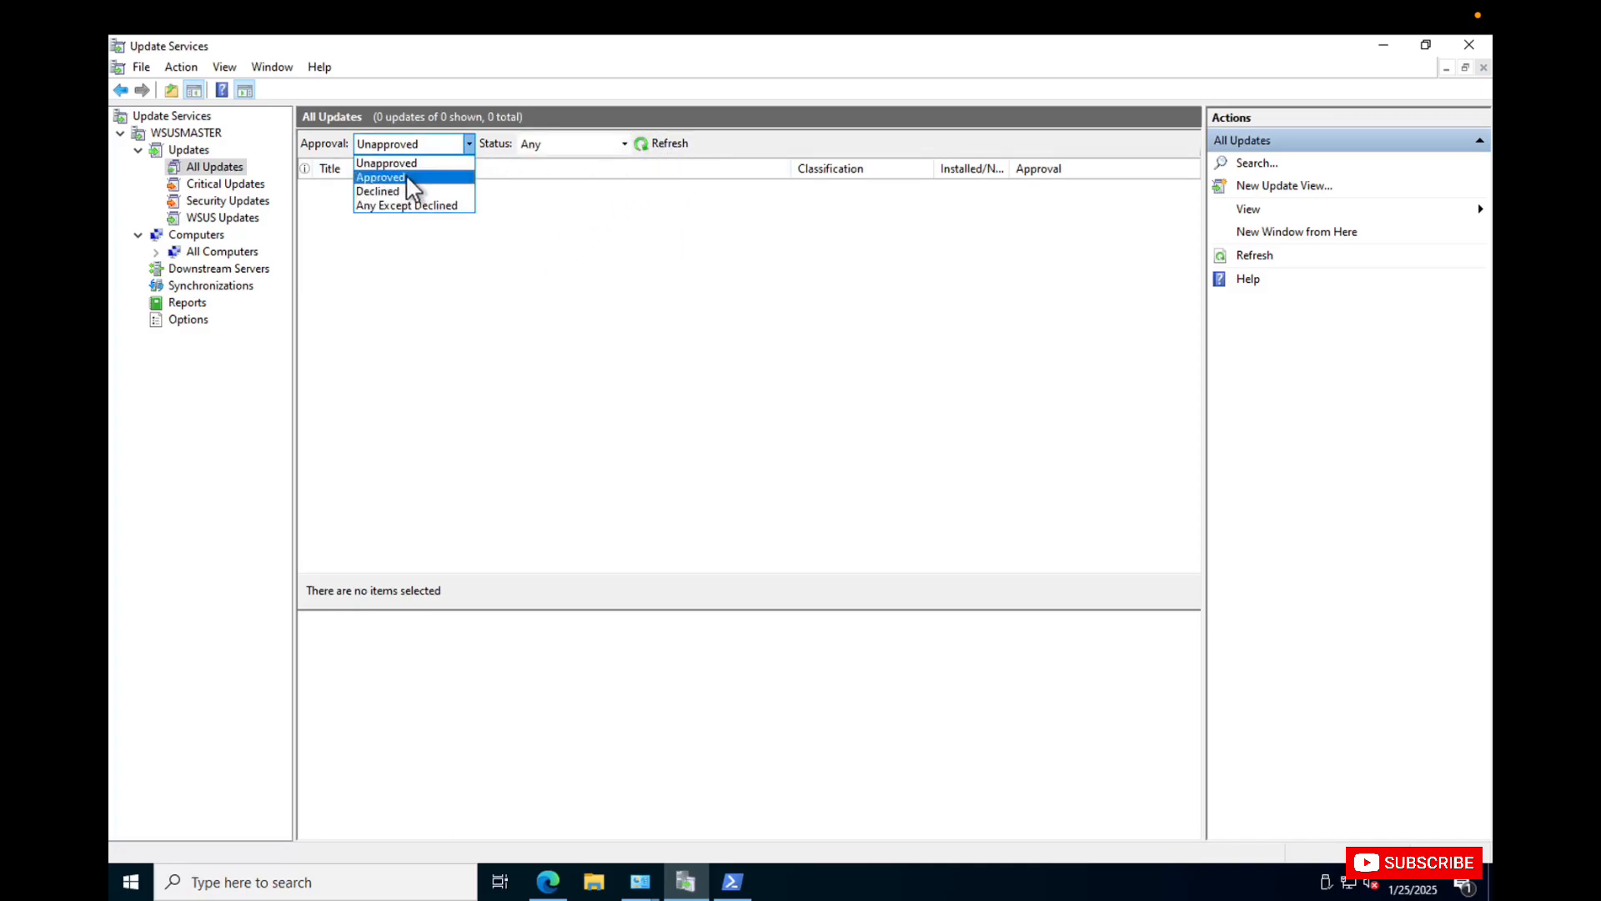
click(402, 206)
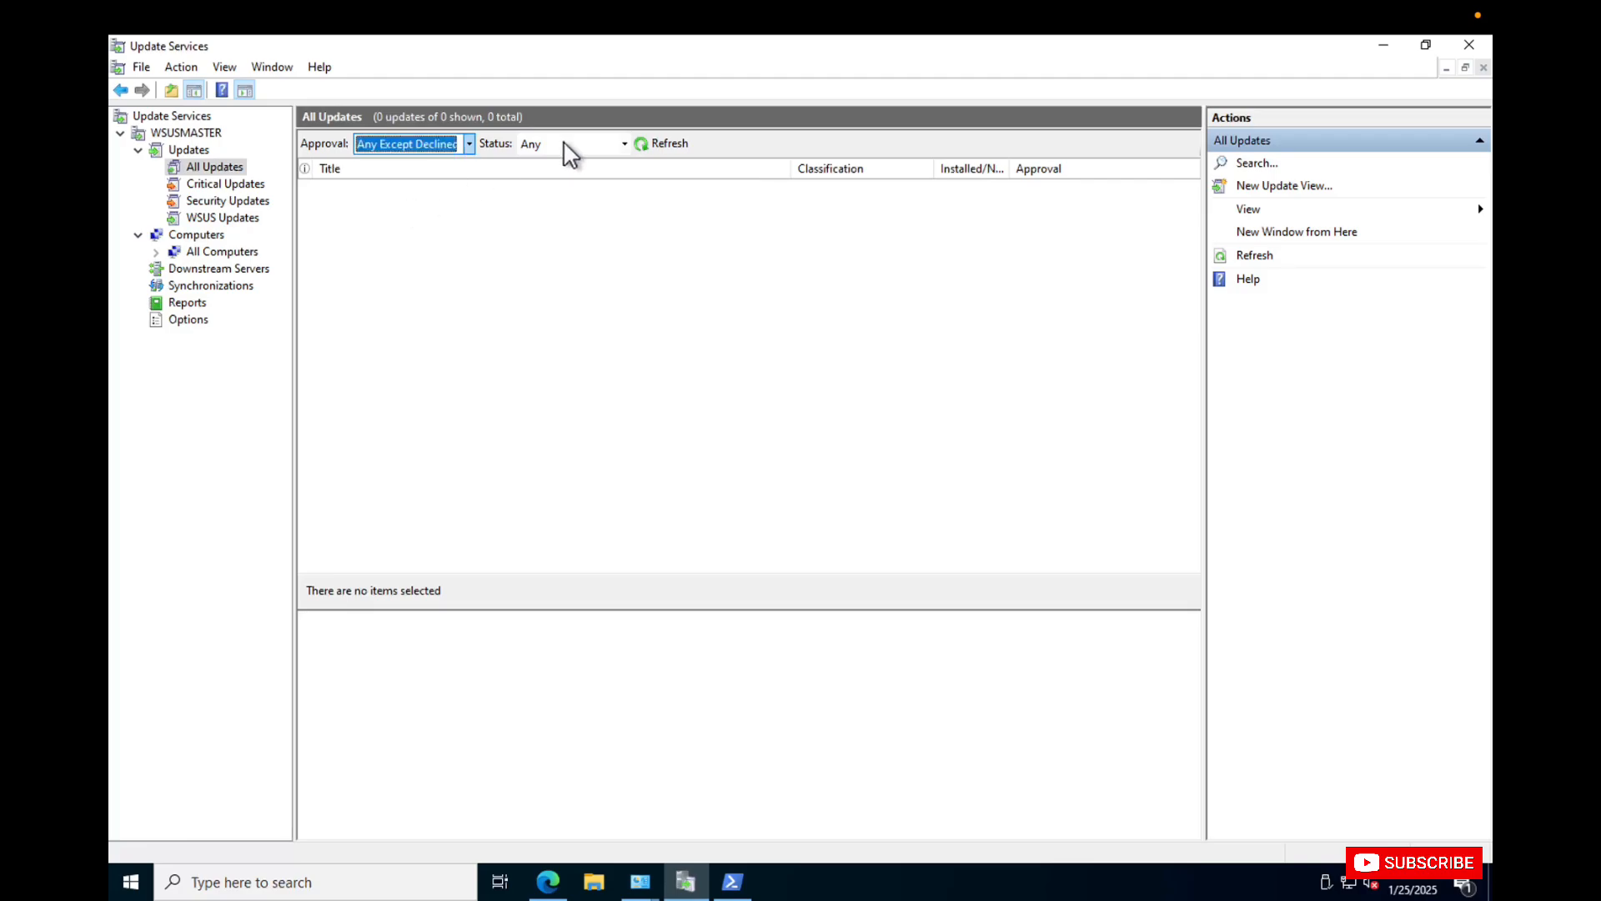
click(659, 146)
Check the Critical Updates, Security Updates and WSUS Updates views.
click(228, 182)
click(227, 198)
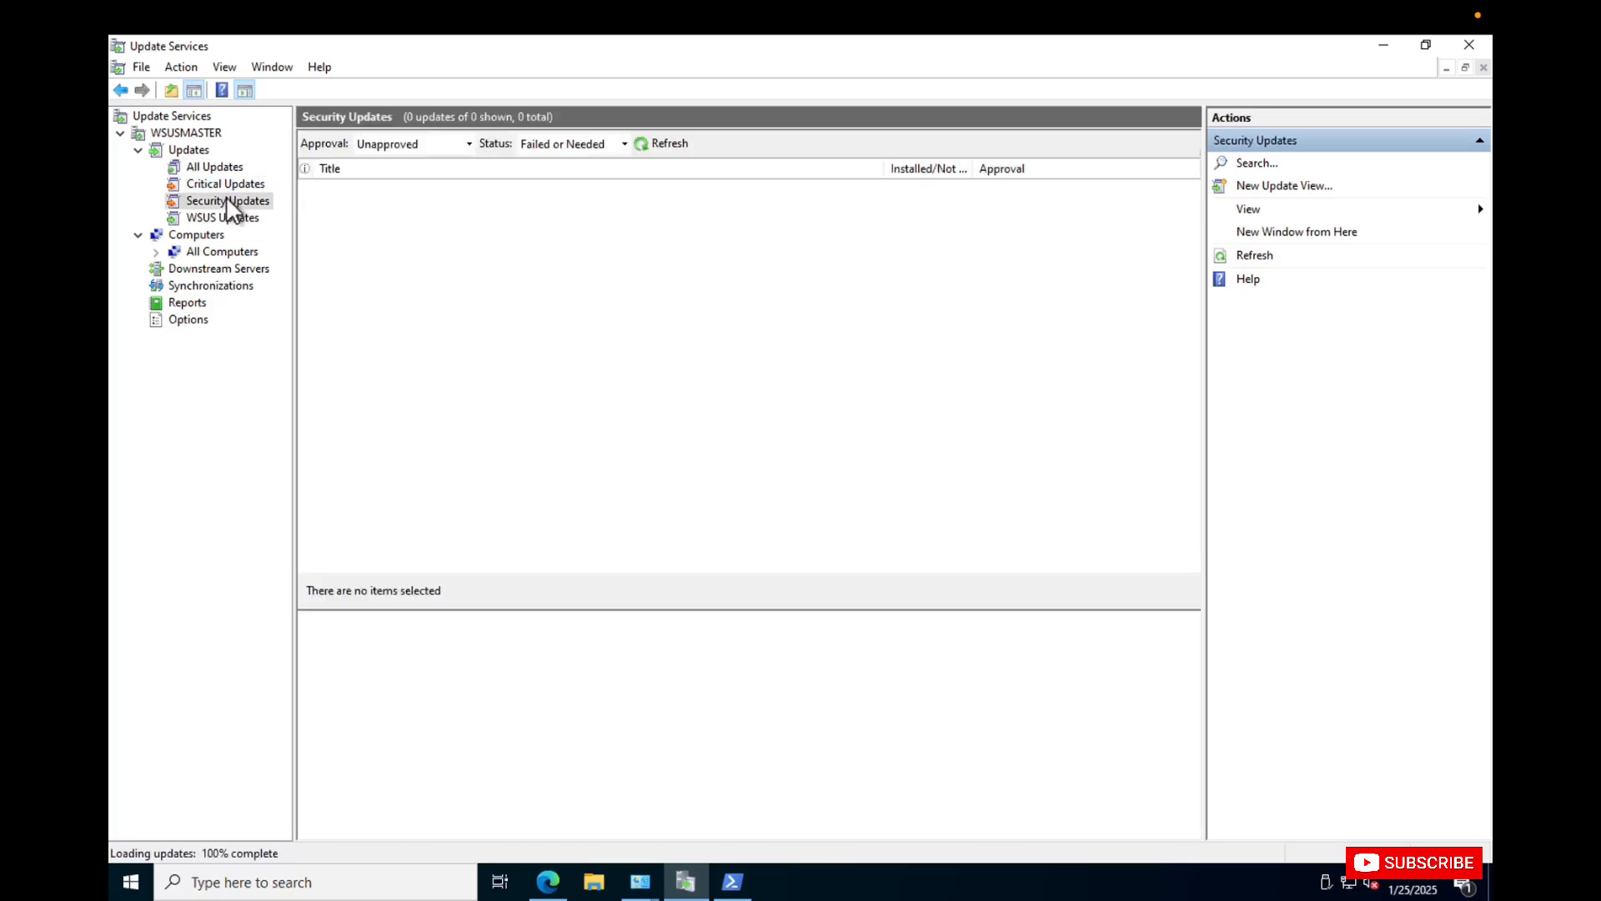
click(222, 210)
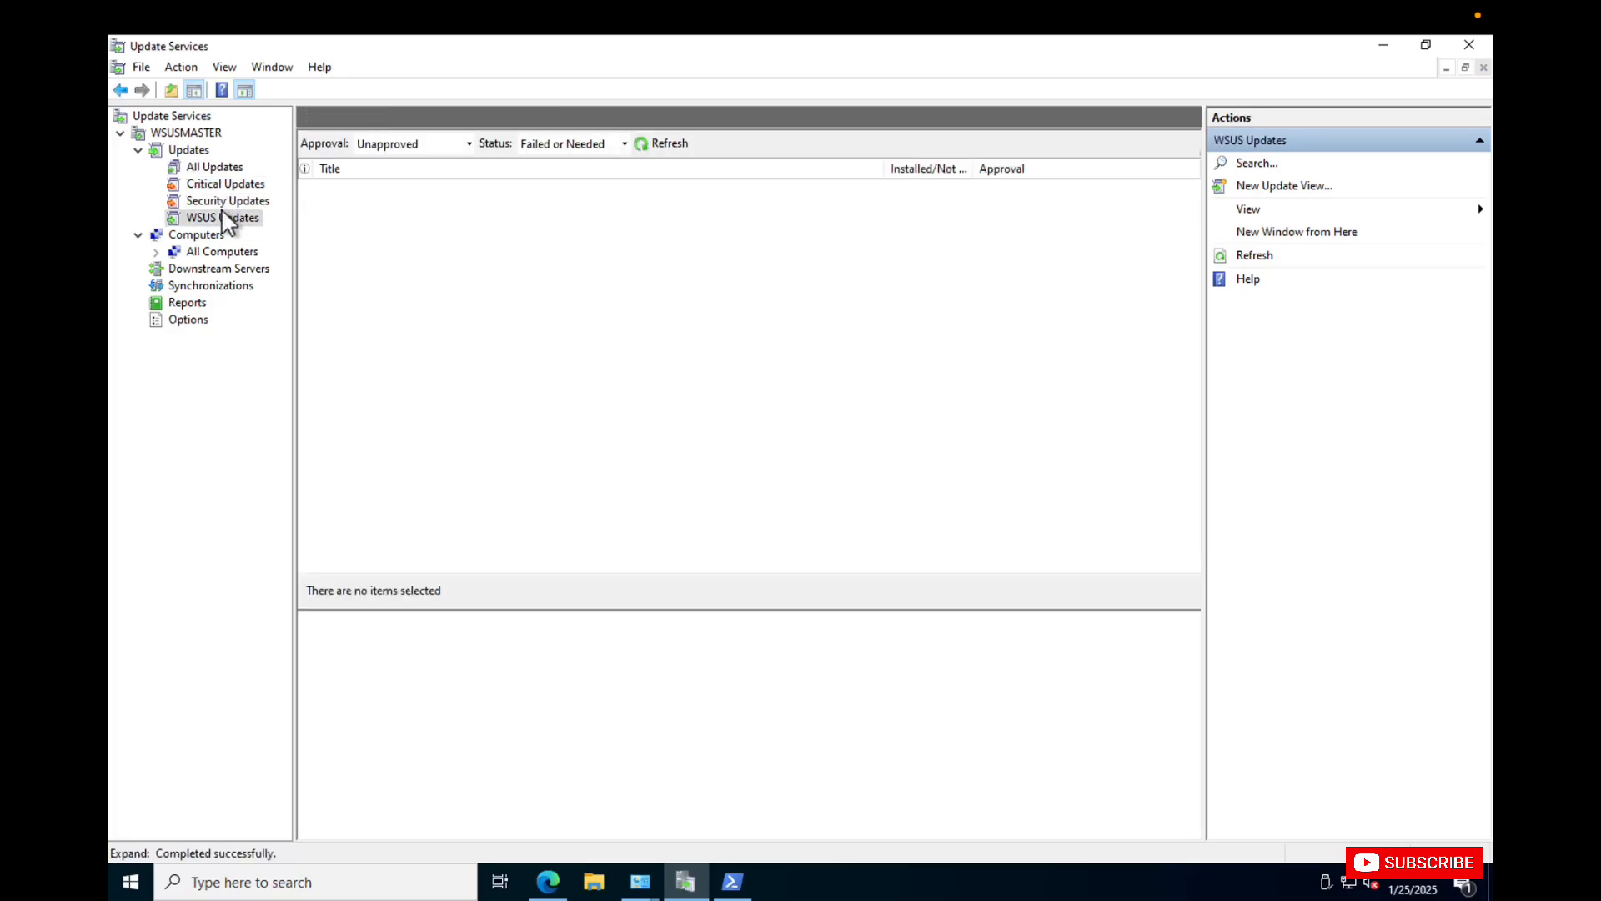
In the server's Products and Classifications options, select All Products for synchronization.
click(189, 318)
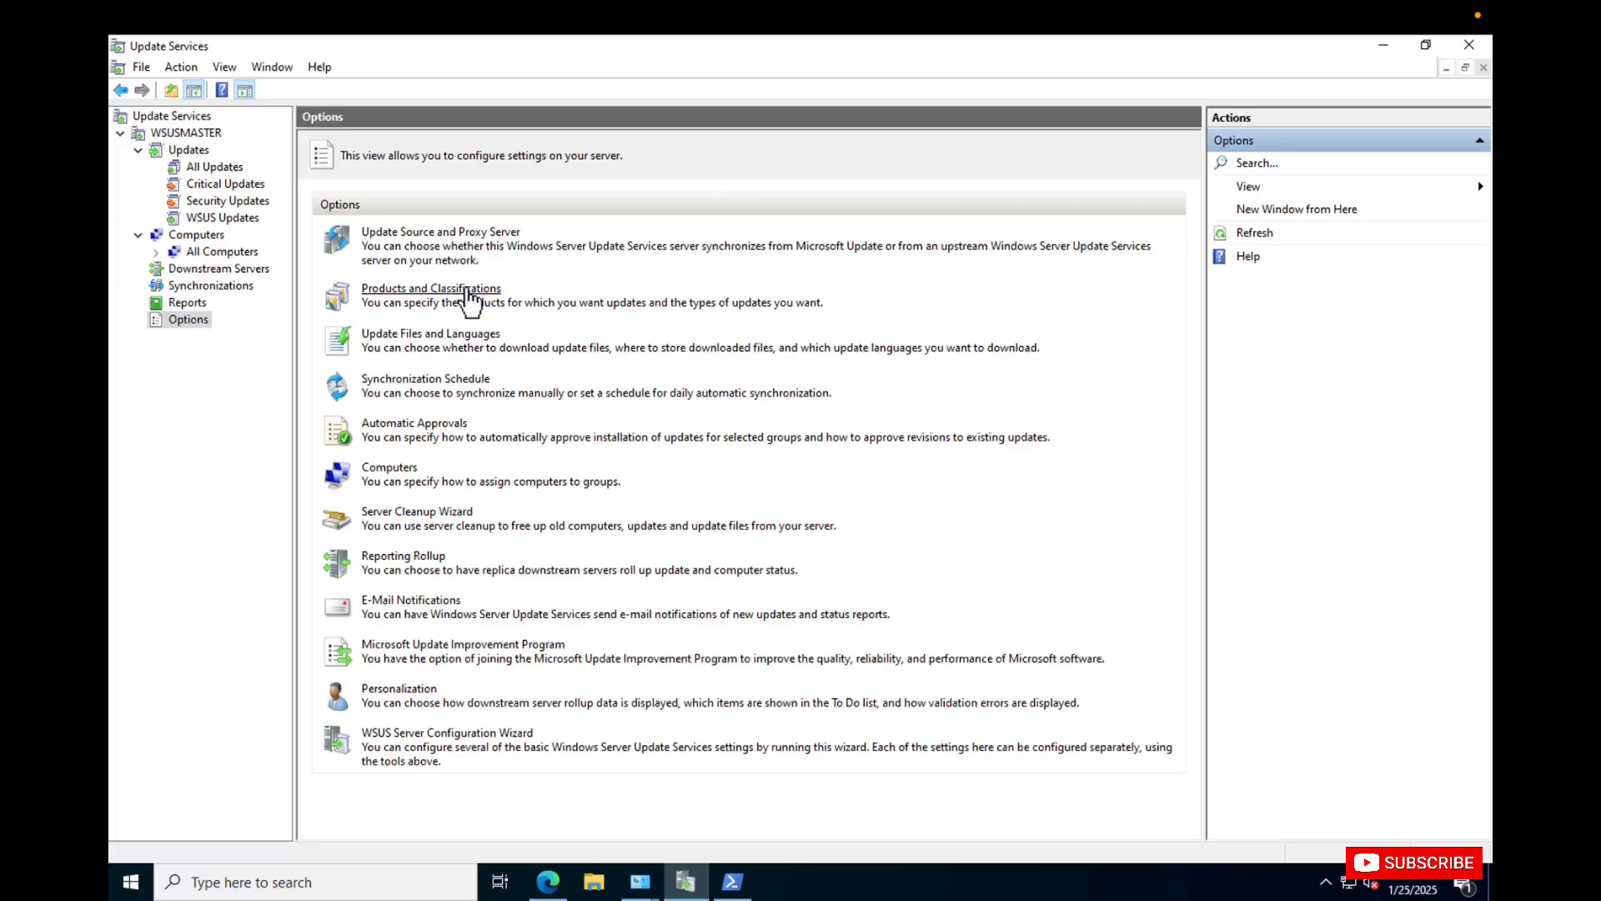
click(468, 290)
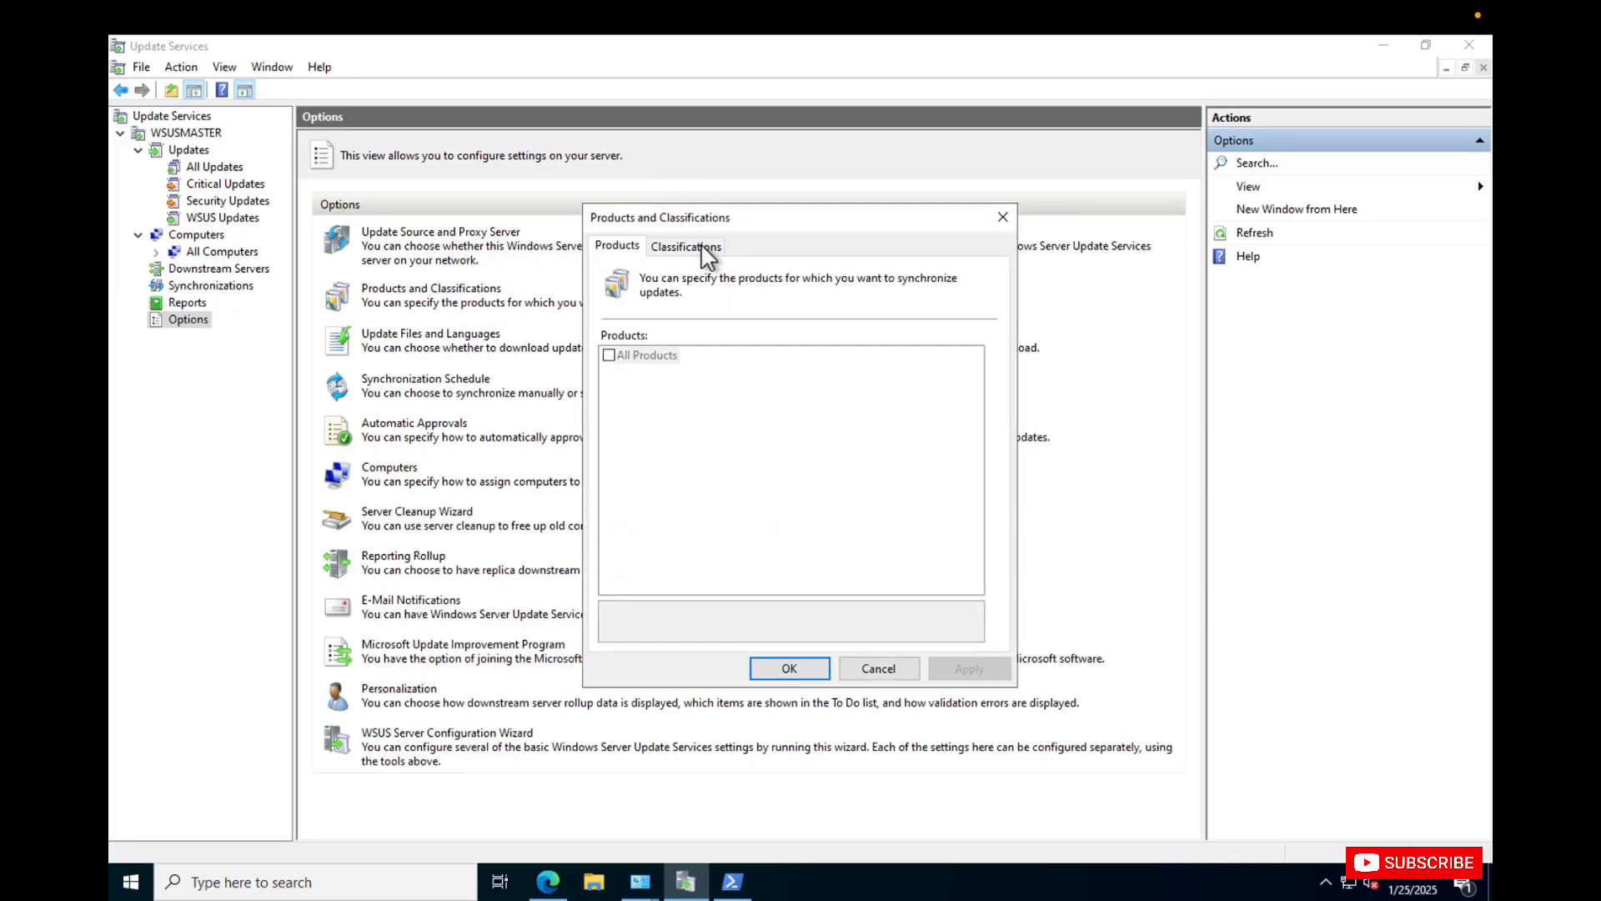
click(701, 245)
click(618, 243)
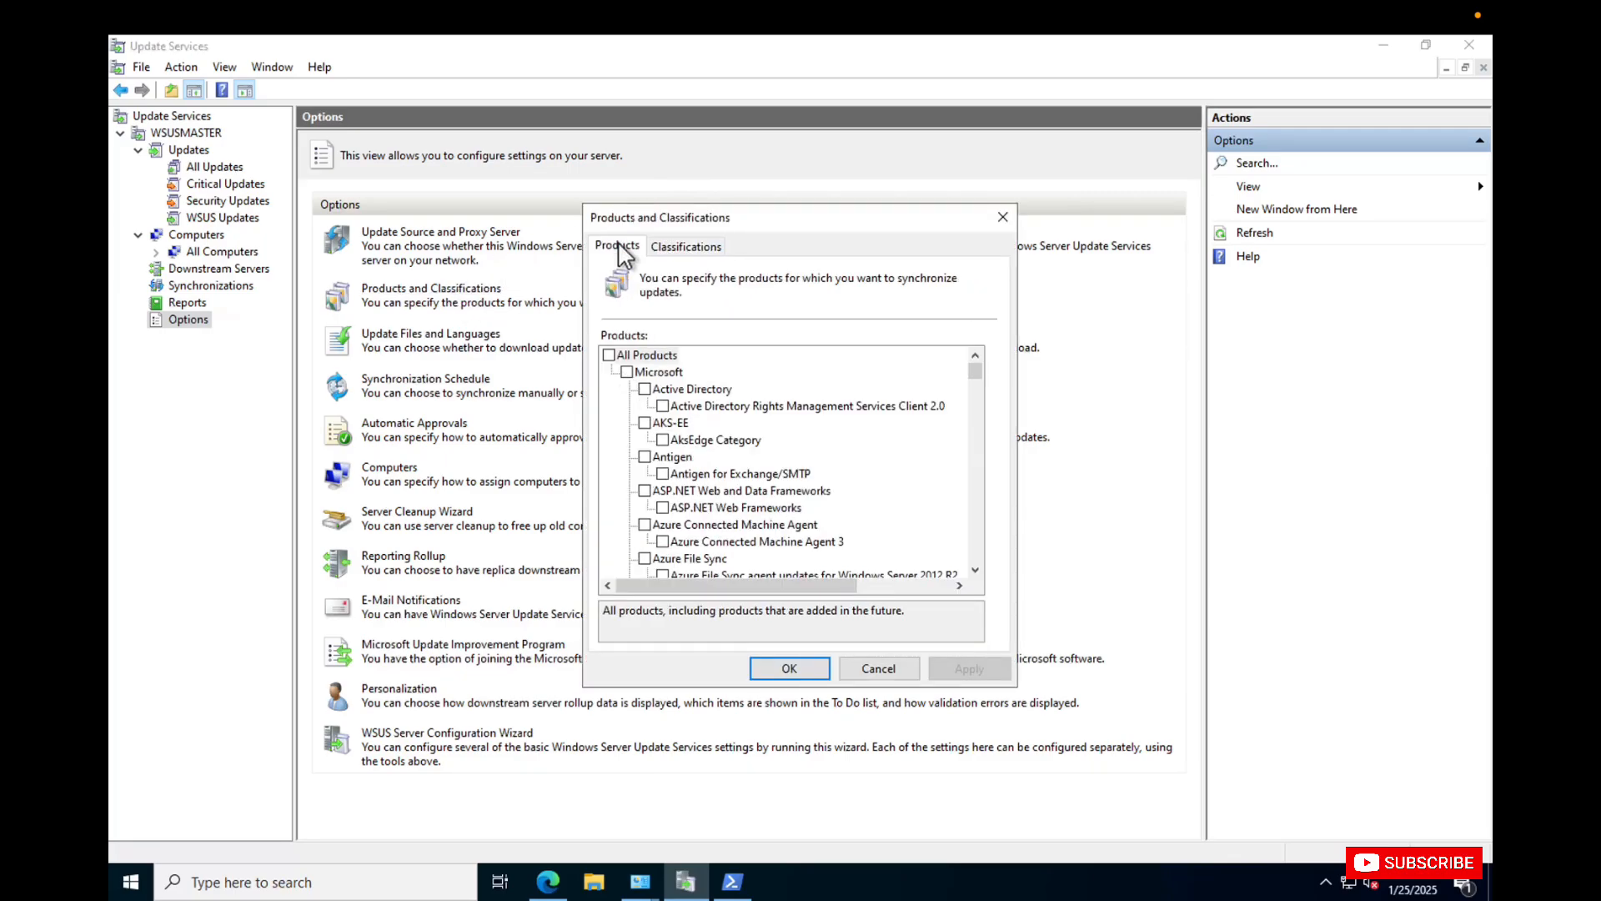
click(609, 354)
Select All Classifications for synchronization, and save the Products and Classifications settings.
click(686, 246)
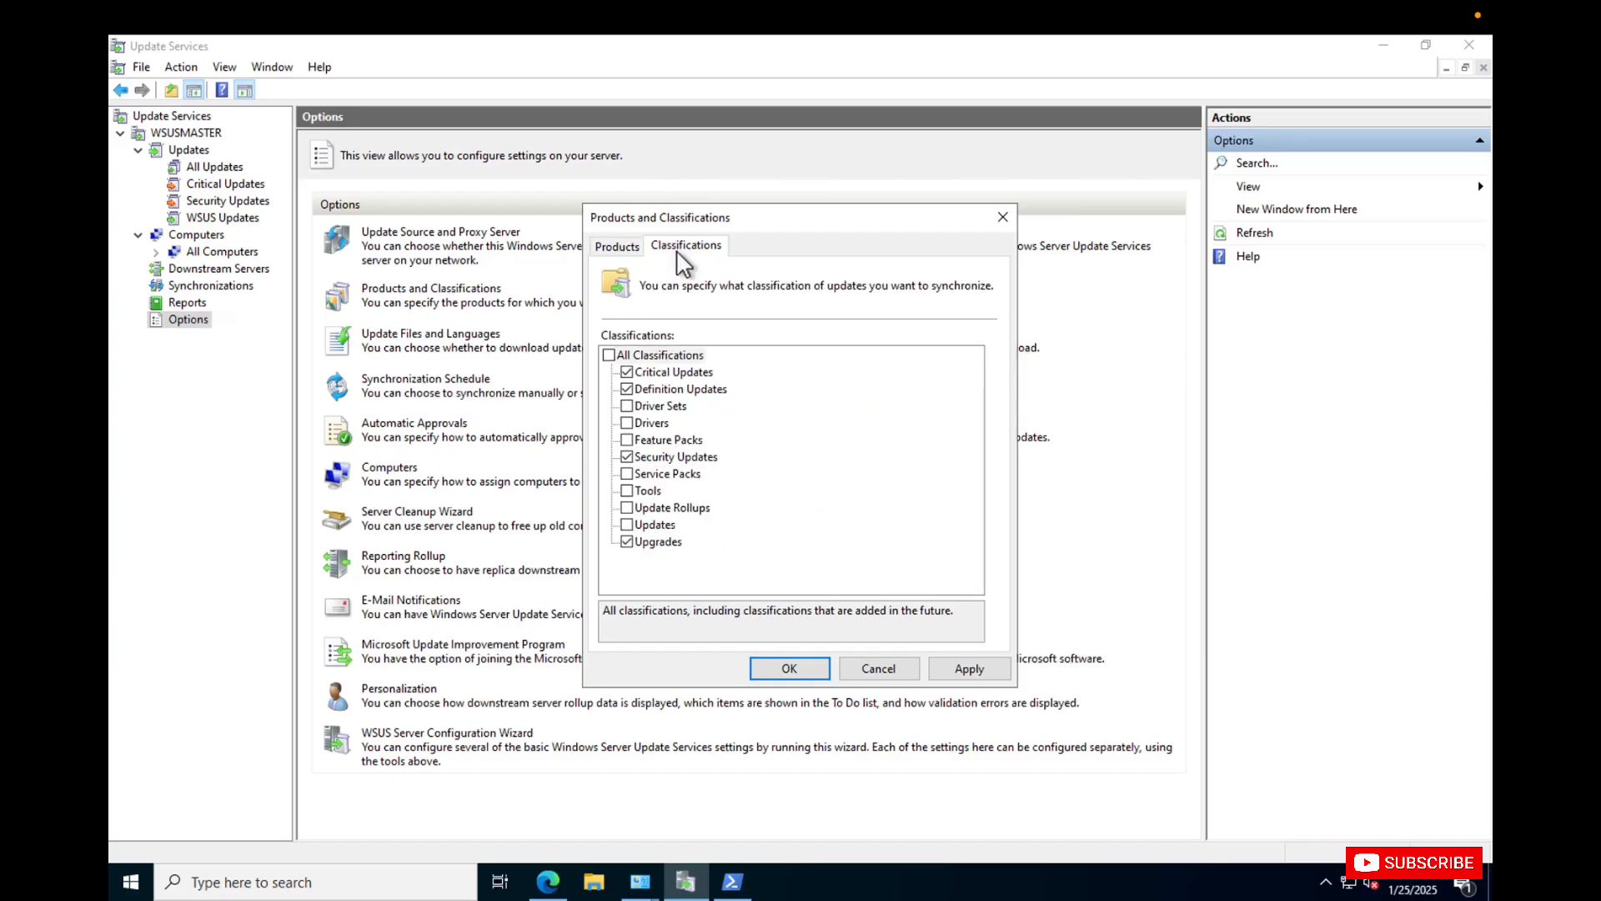
click(609, 355)
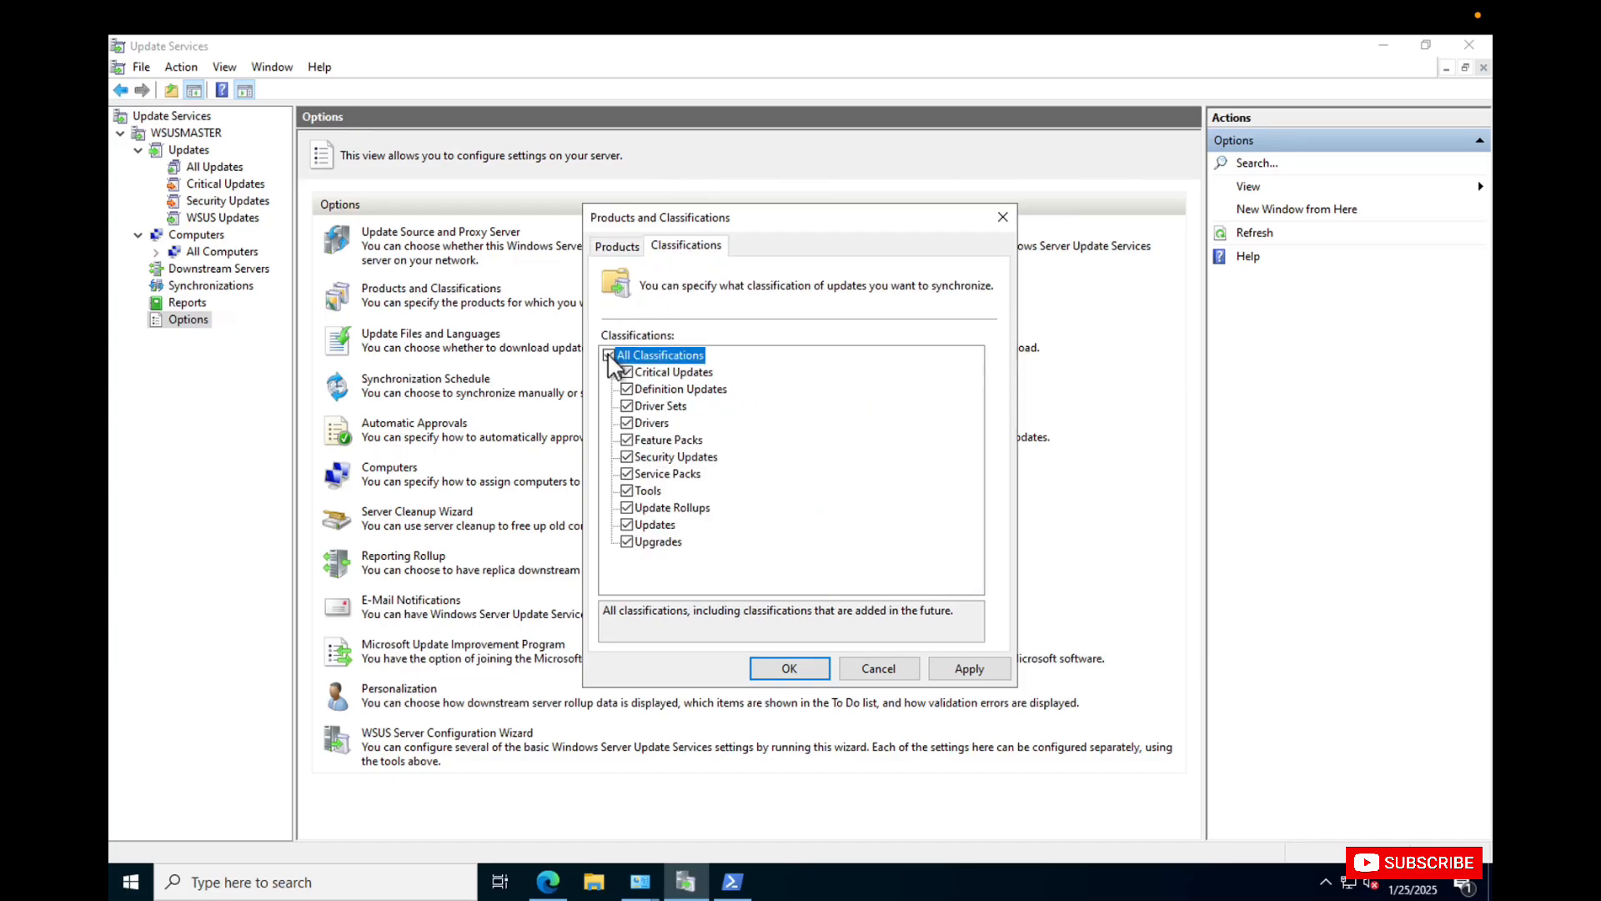
click(970, 668)
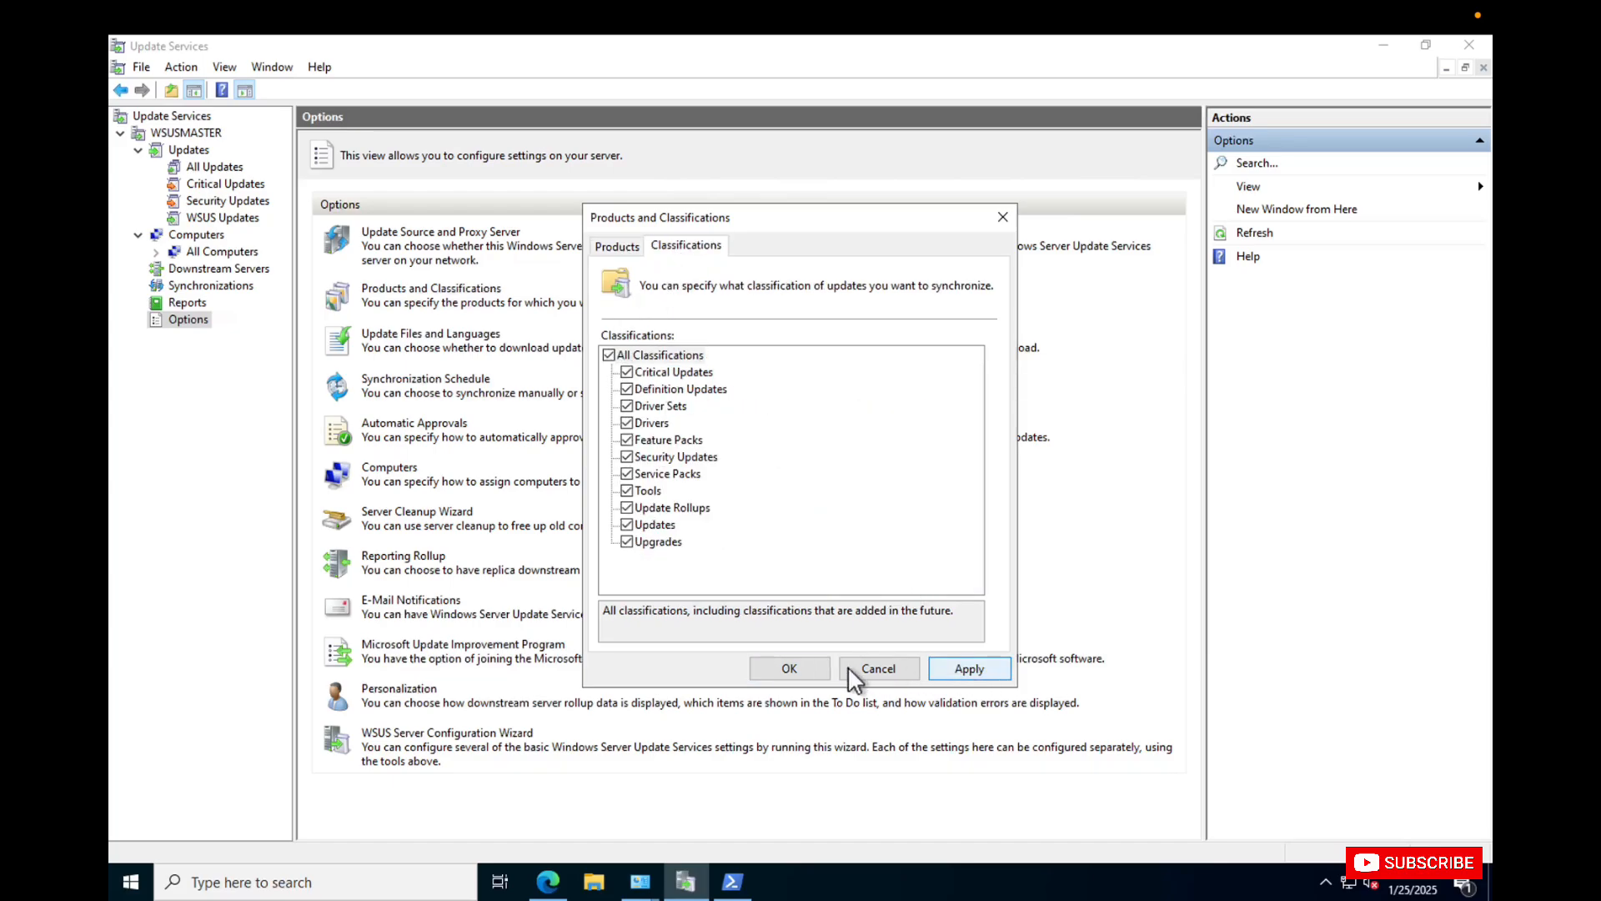
click(794, 663)
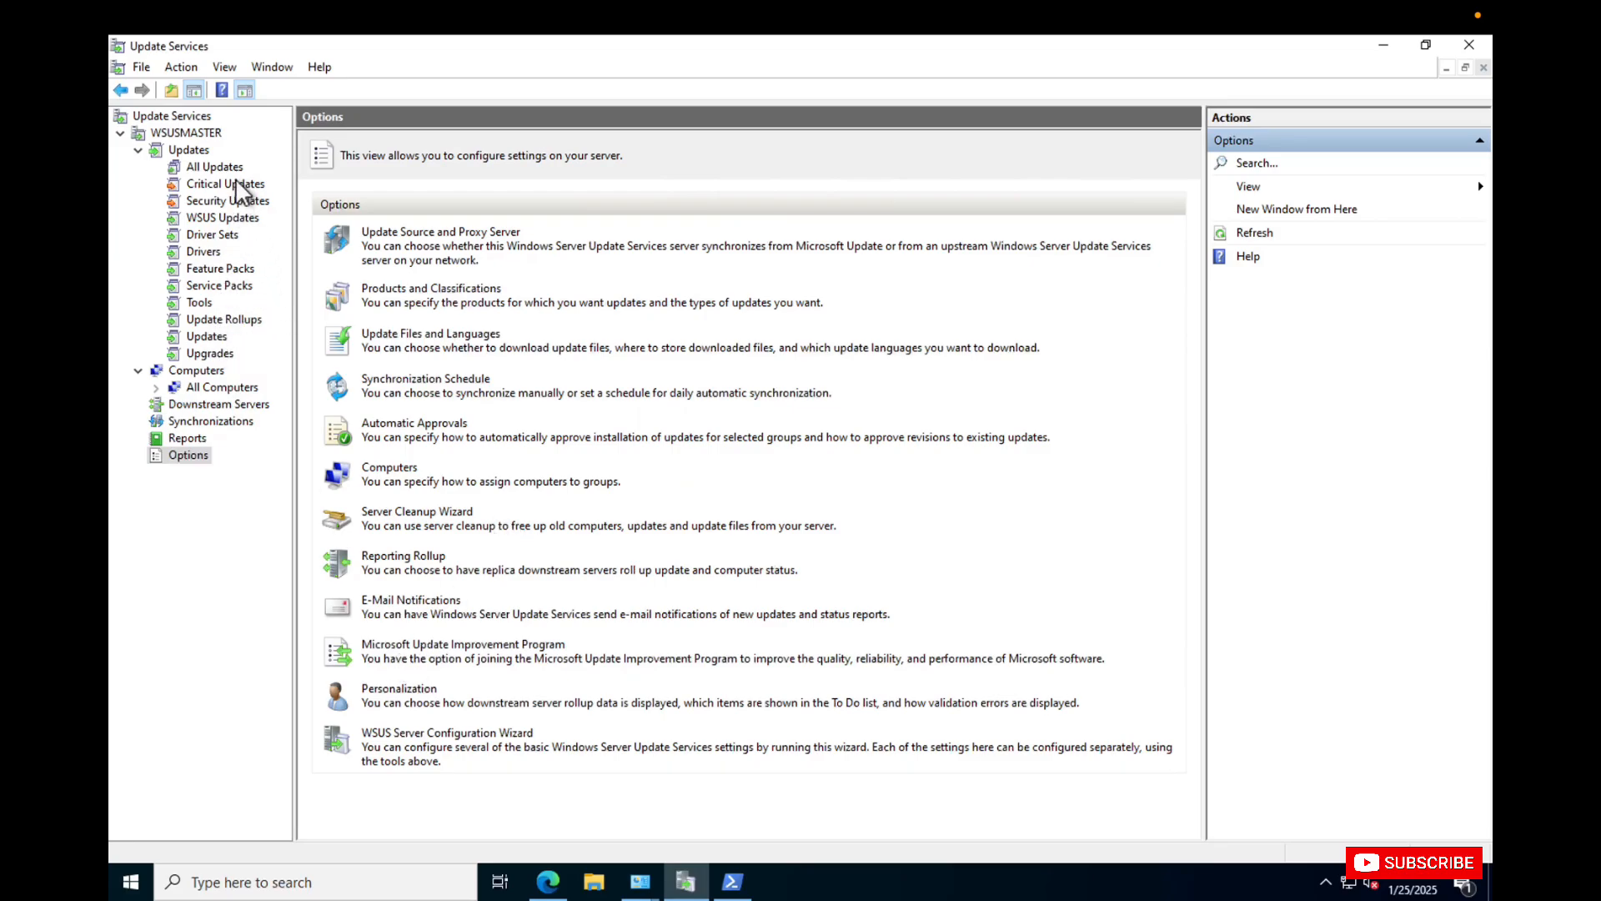
Limit the synchronized classifications to Critical Updates, Driver Sets, Drivers, Security Updates, Update Rollups, Updates and Upgrades, and save the settings.
click(455, 292)
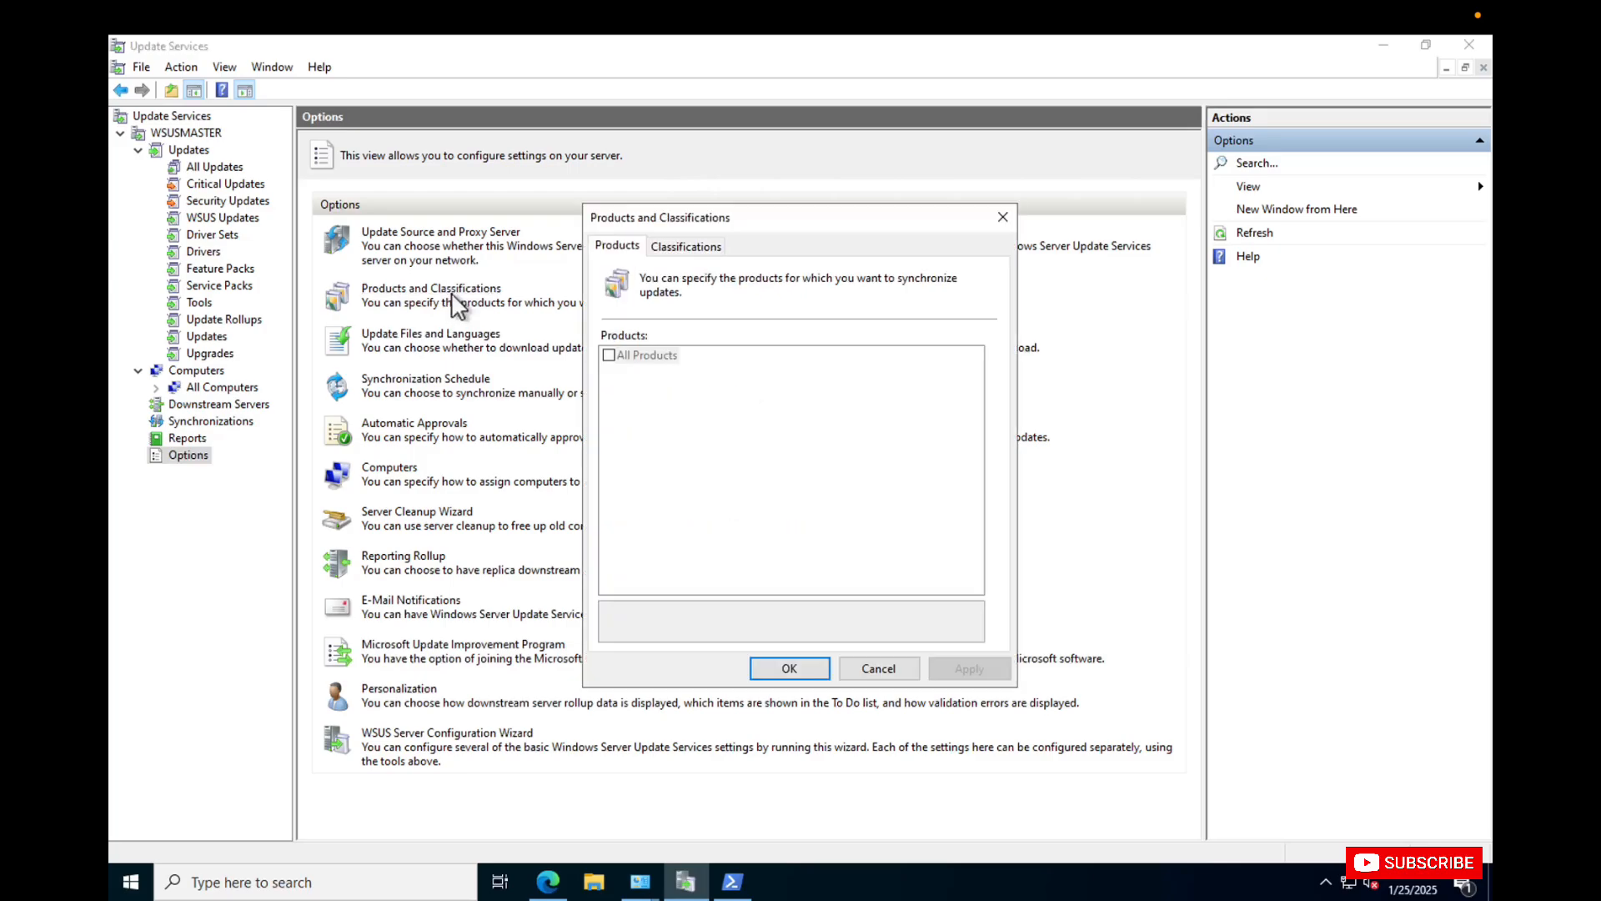
click(696, 247)
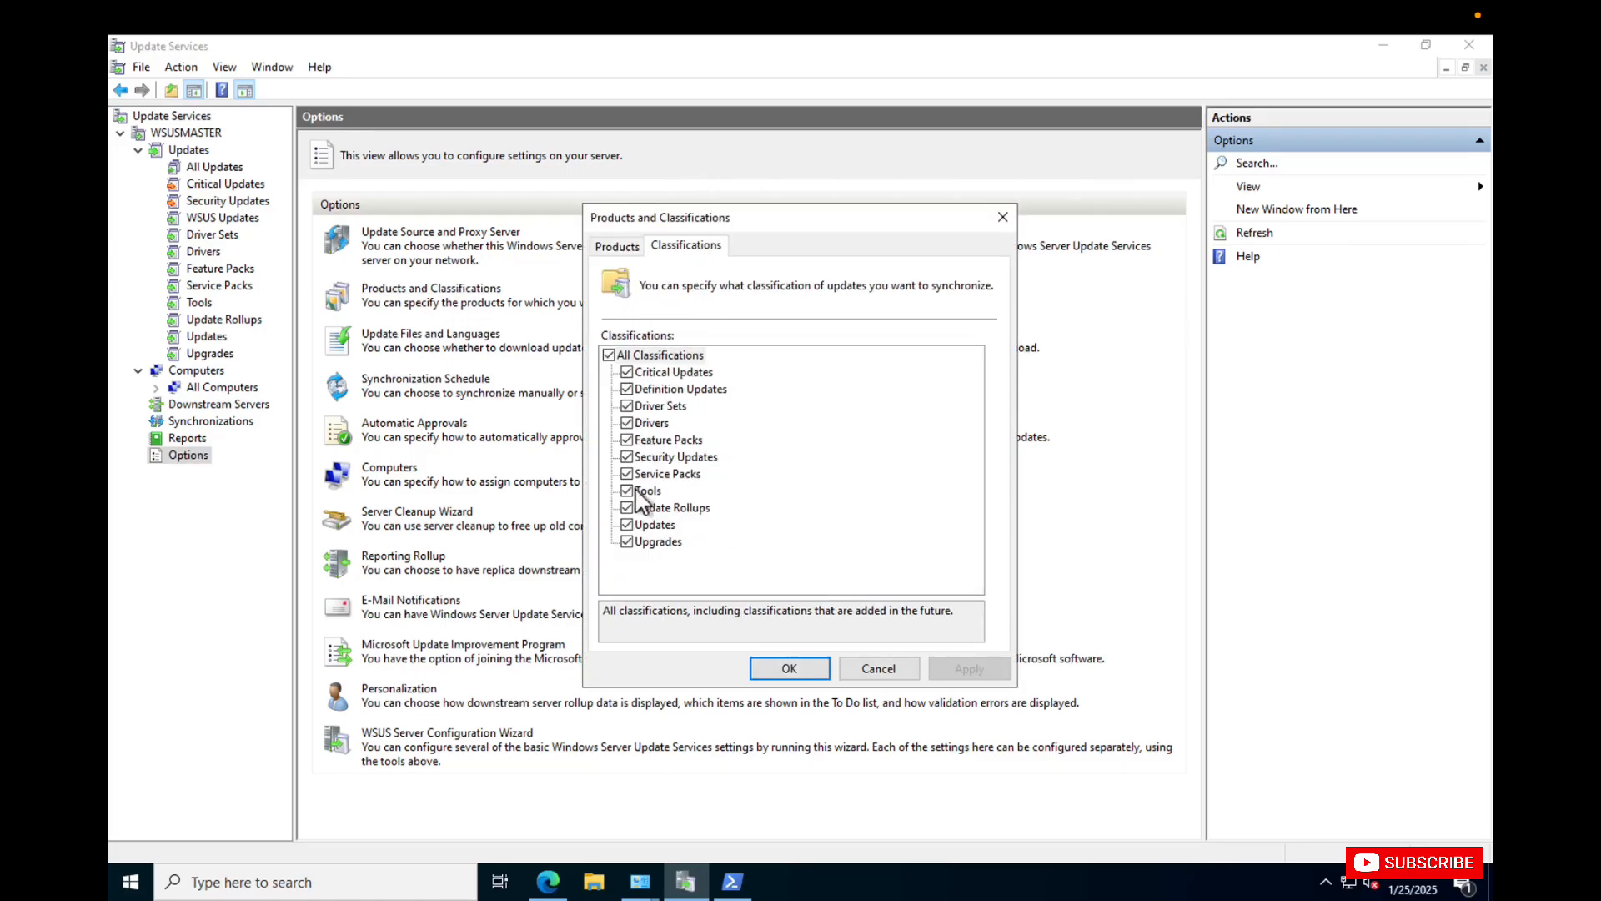
click(628, 541)
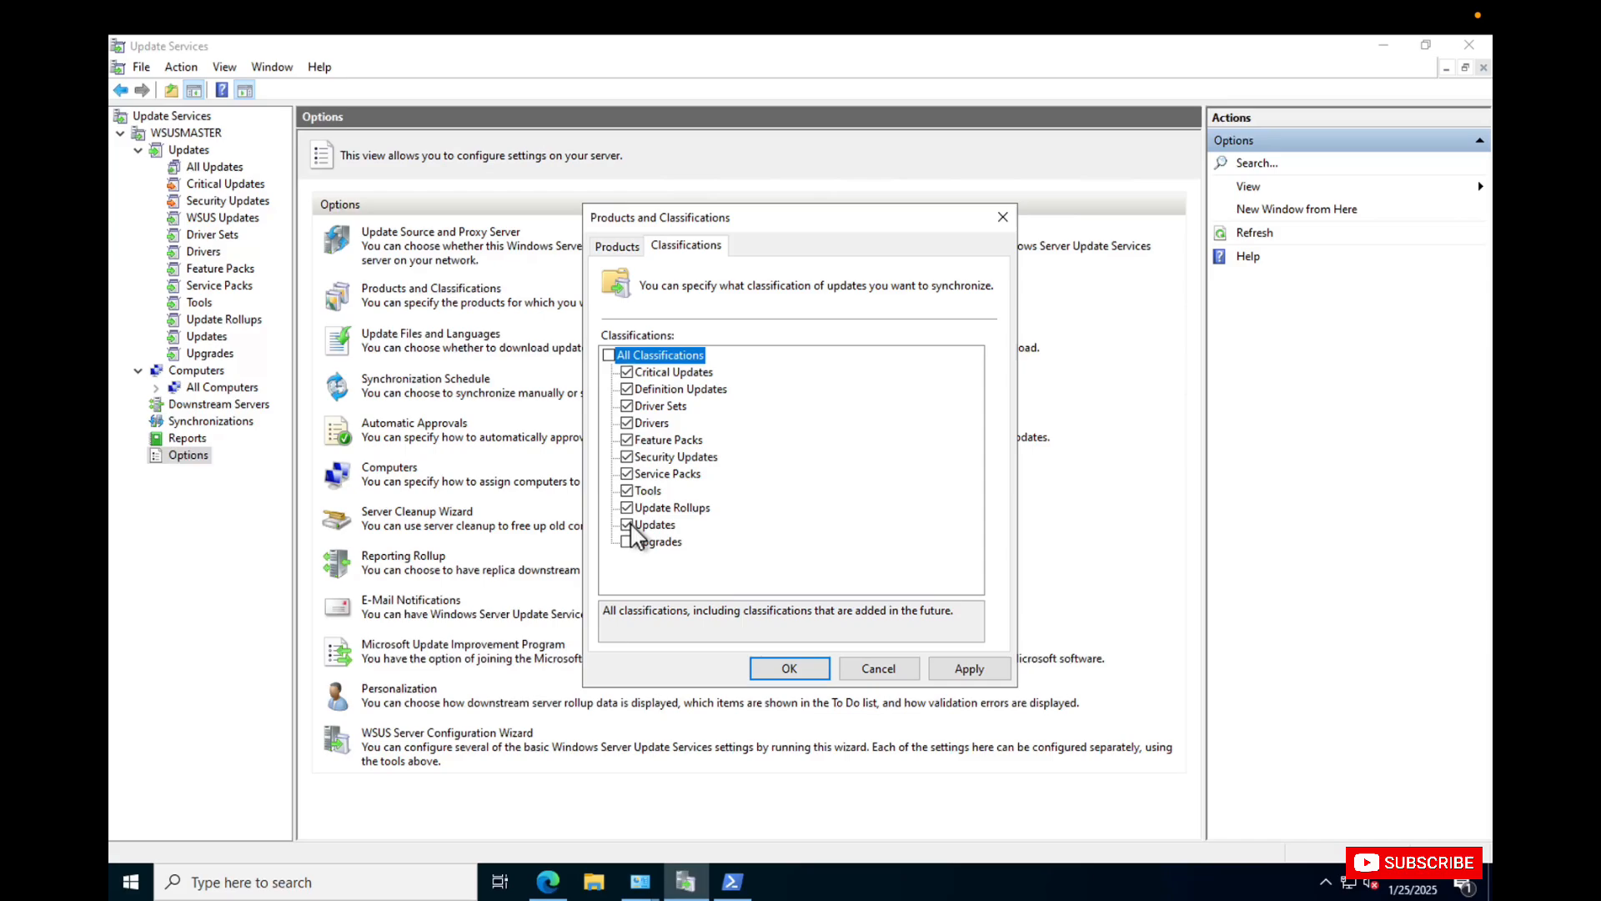
click(627, 525)
click(627, 507)
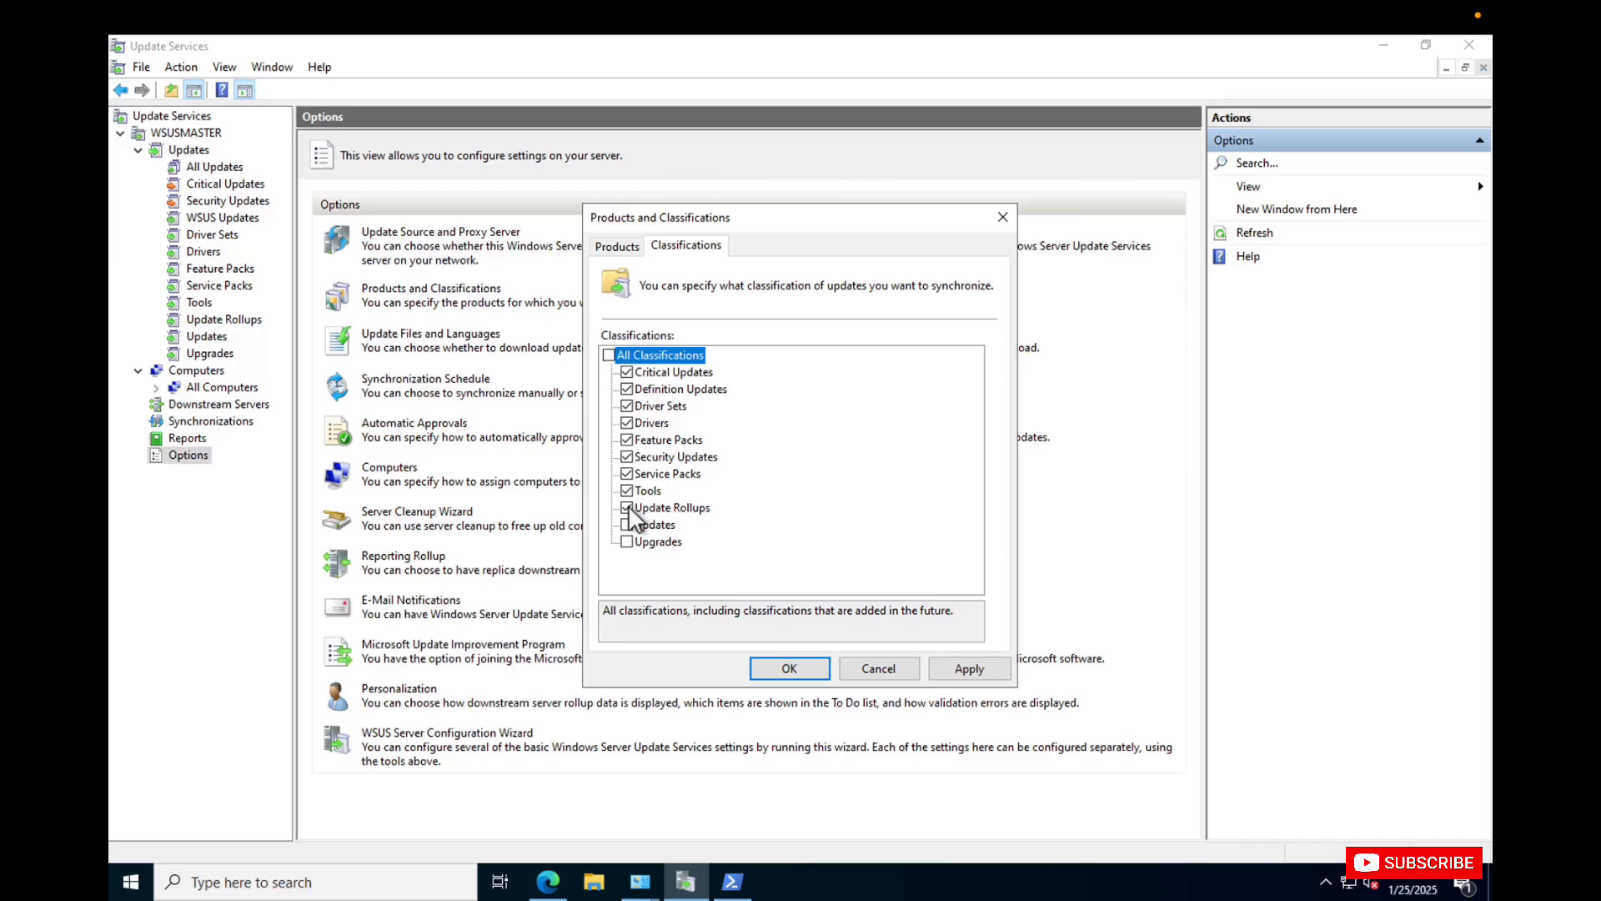
click(627, 372)
click(627, 457)
click(629, 527)
click(628, 542)
click(638, 424)
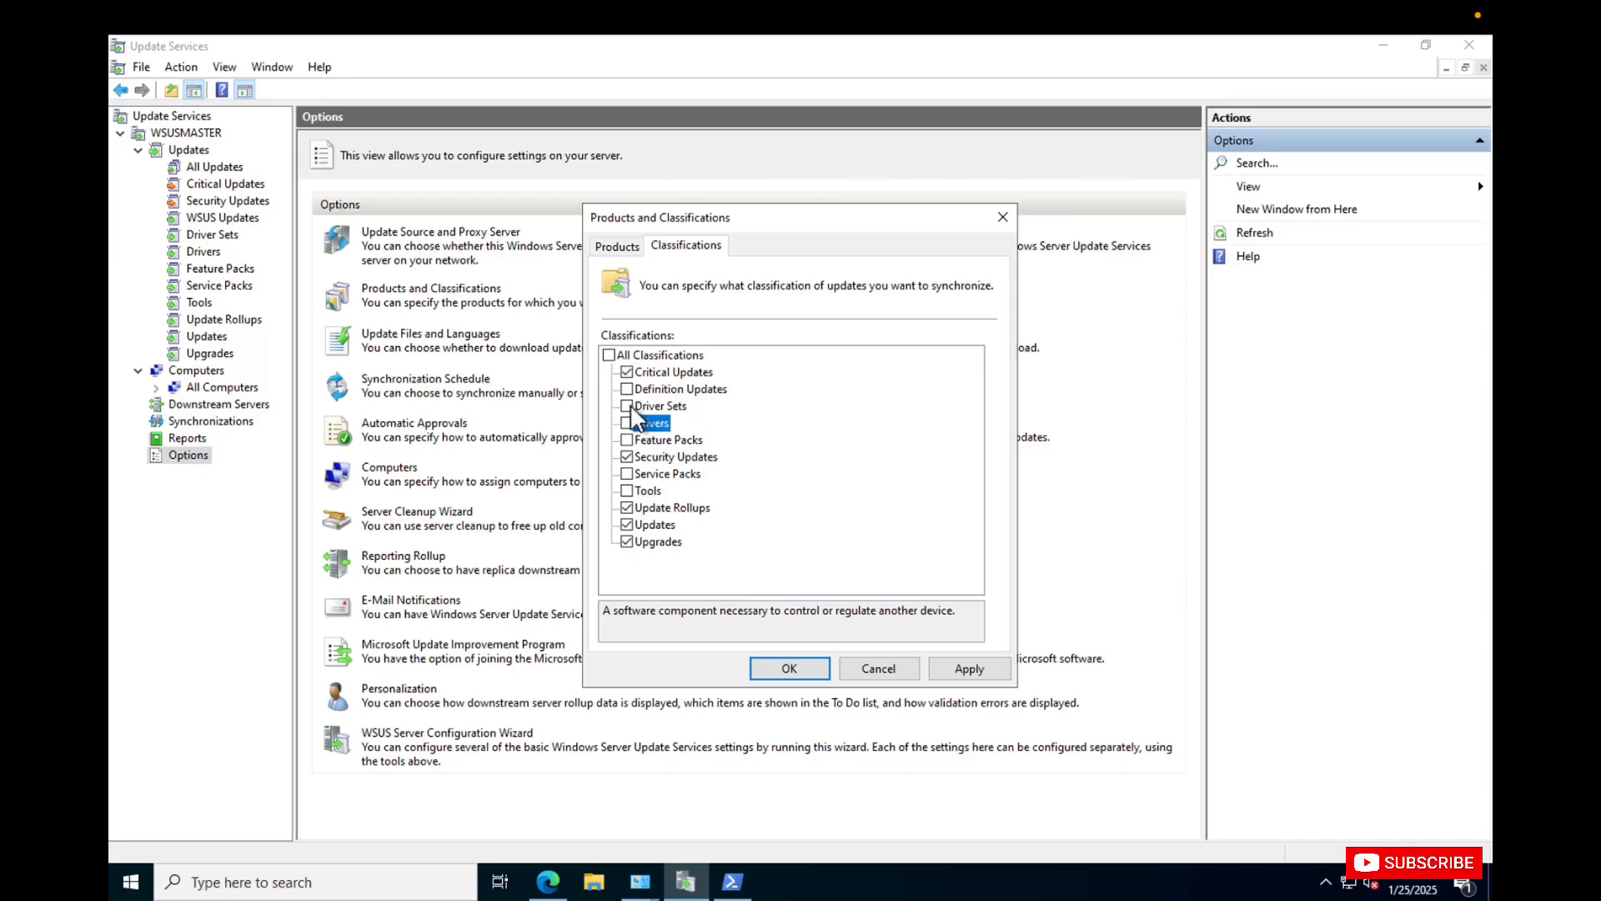
click(973, 665)
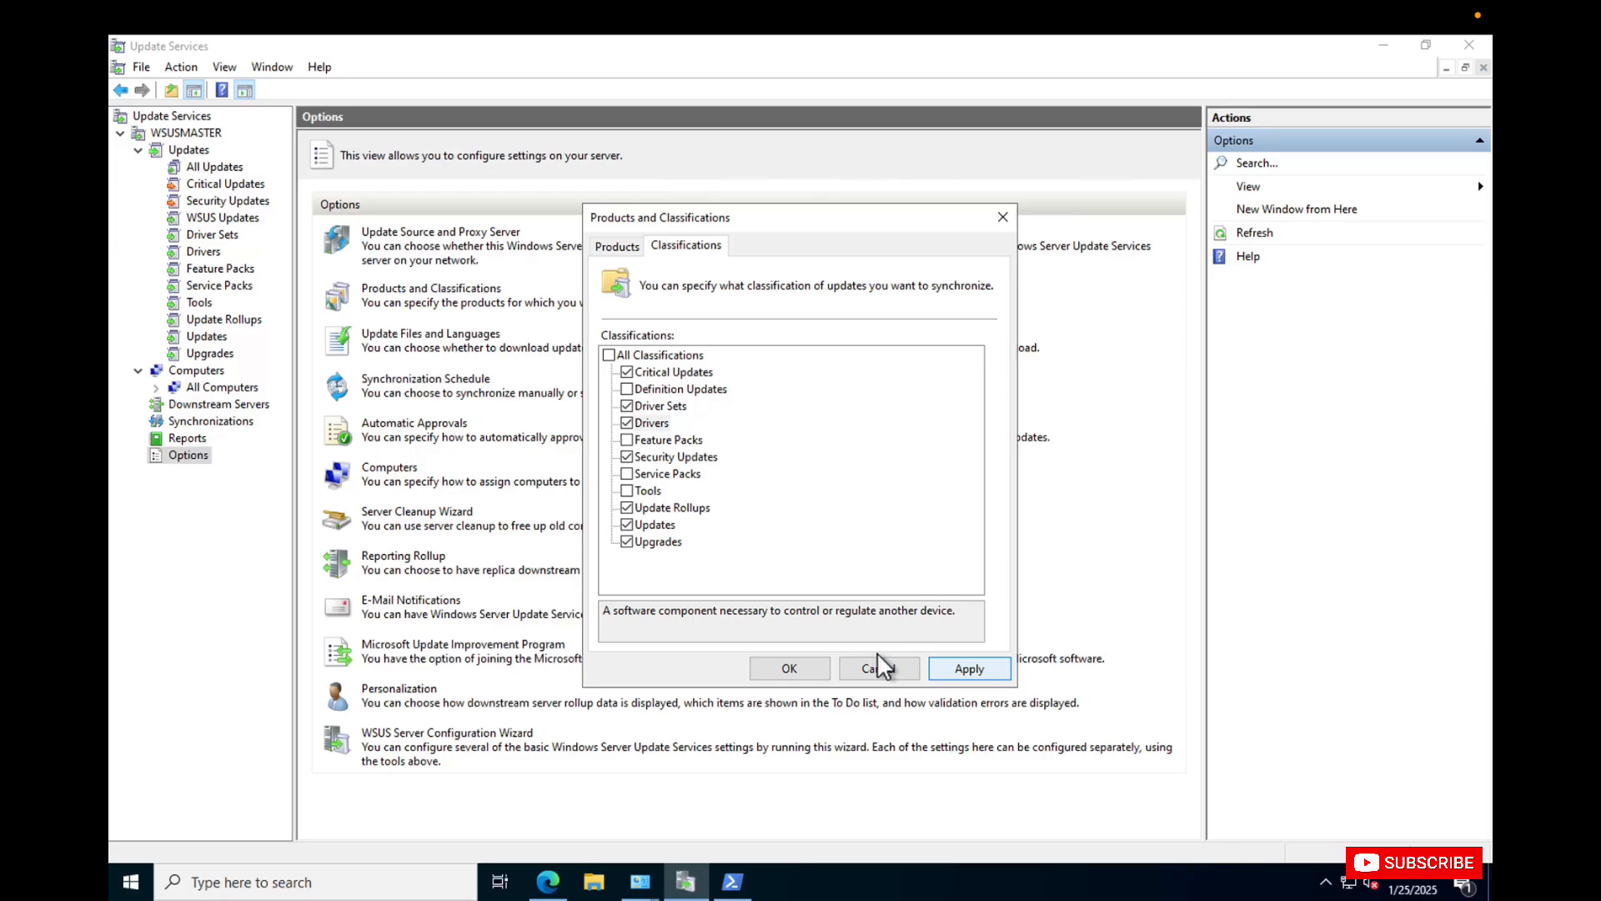
click(784, 669)
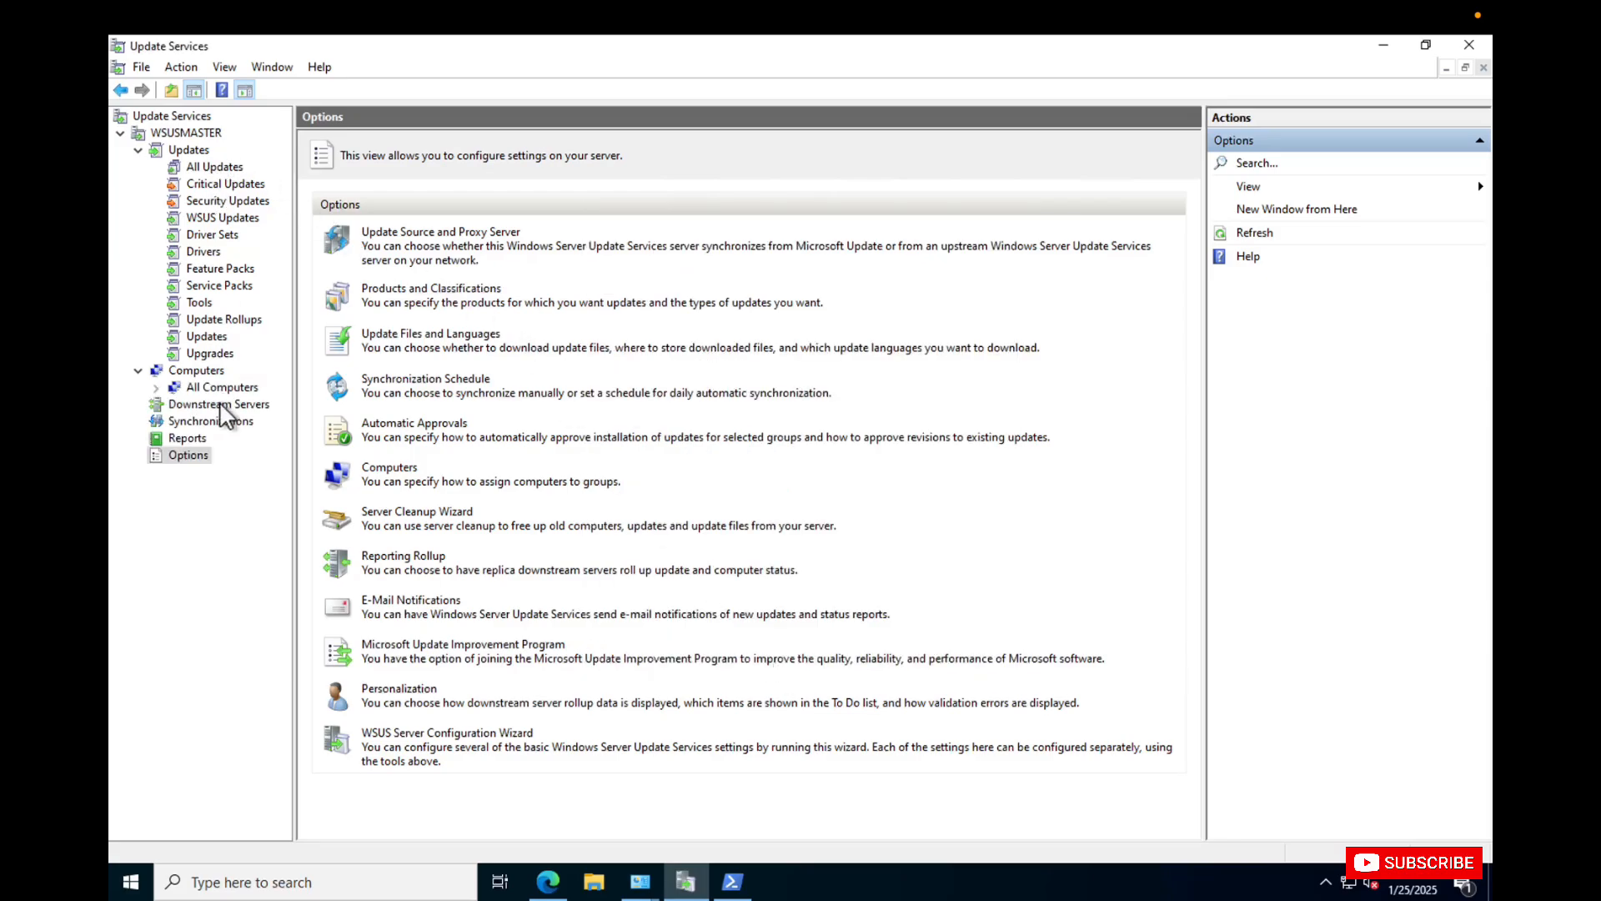
Check the Synchronizations list, and start synchronizing the WSUSMASTER server from its overview.
click(205, 424)
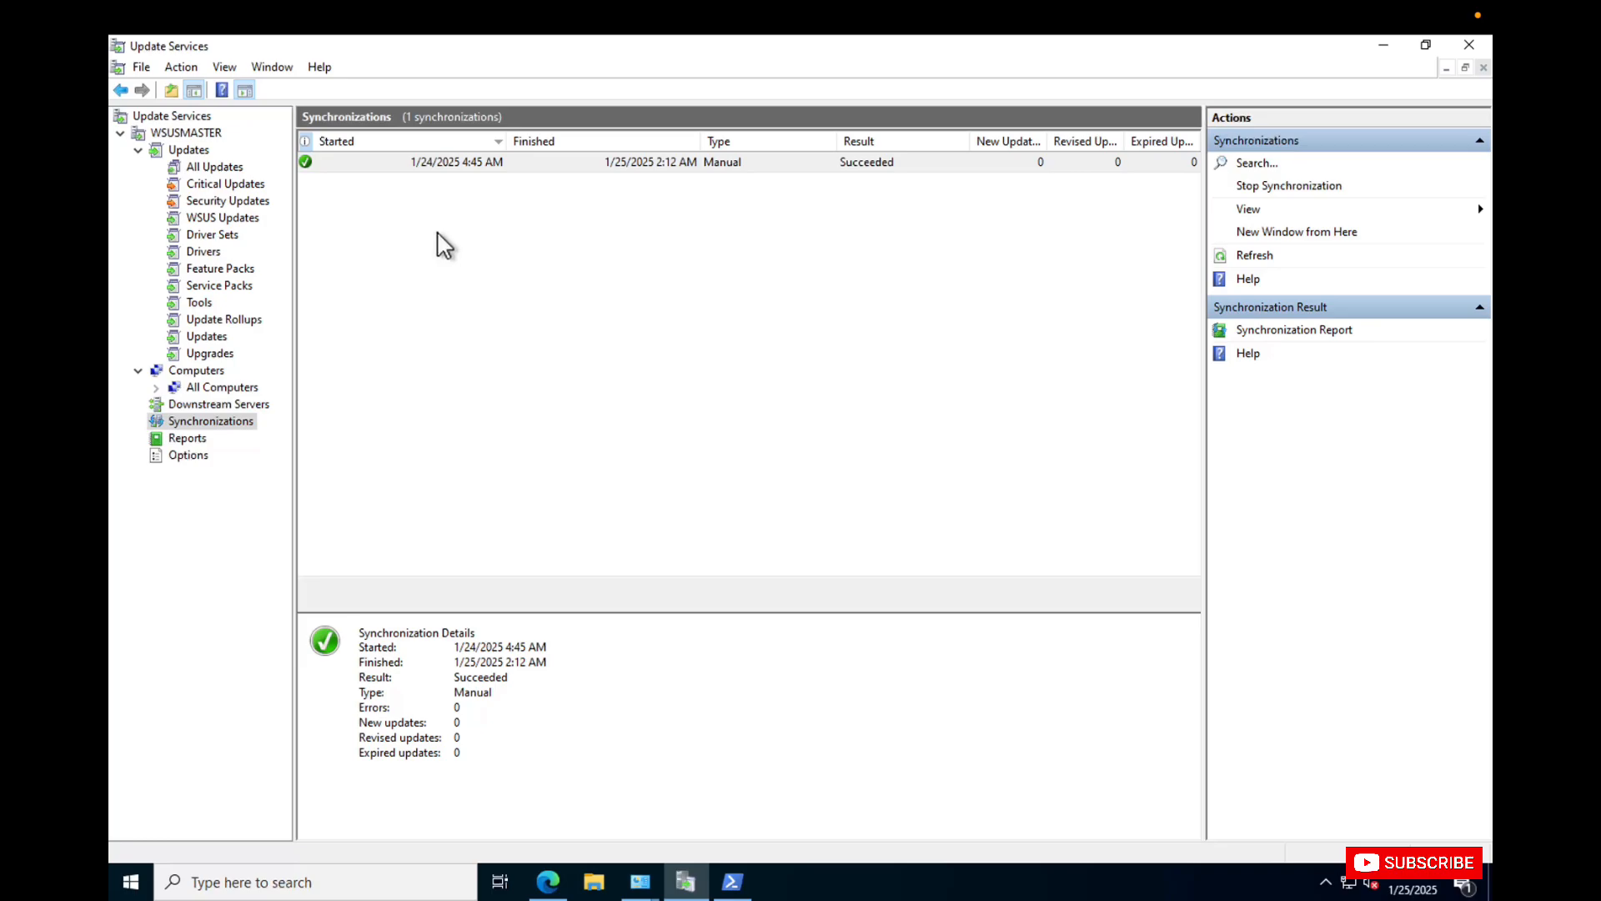
click(179, 131)
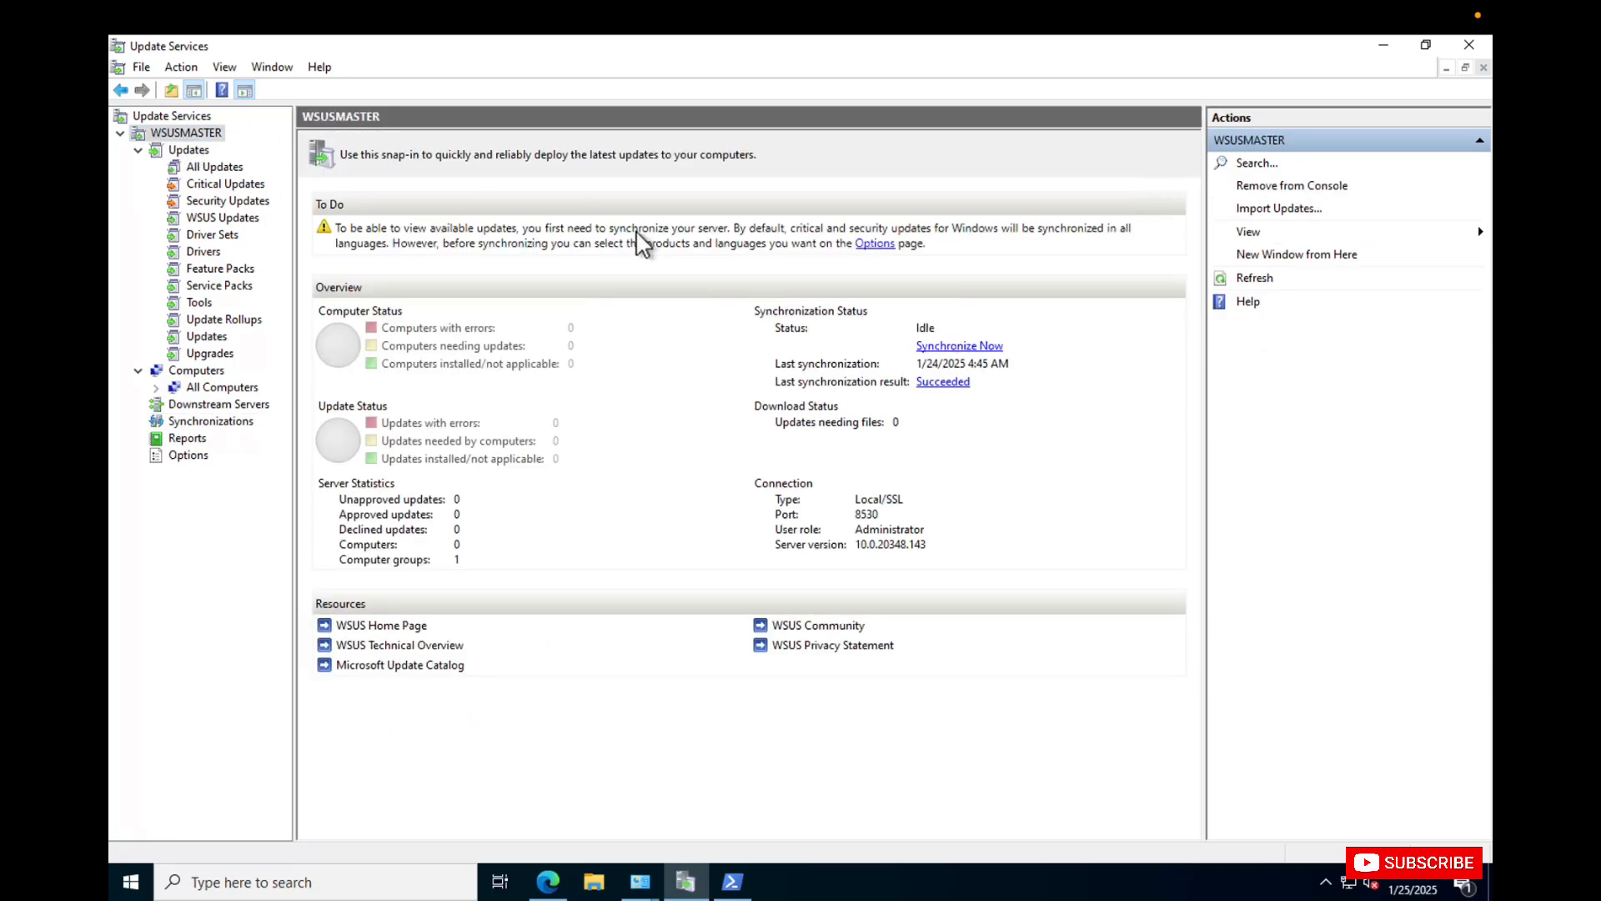
click(972, 347)
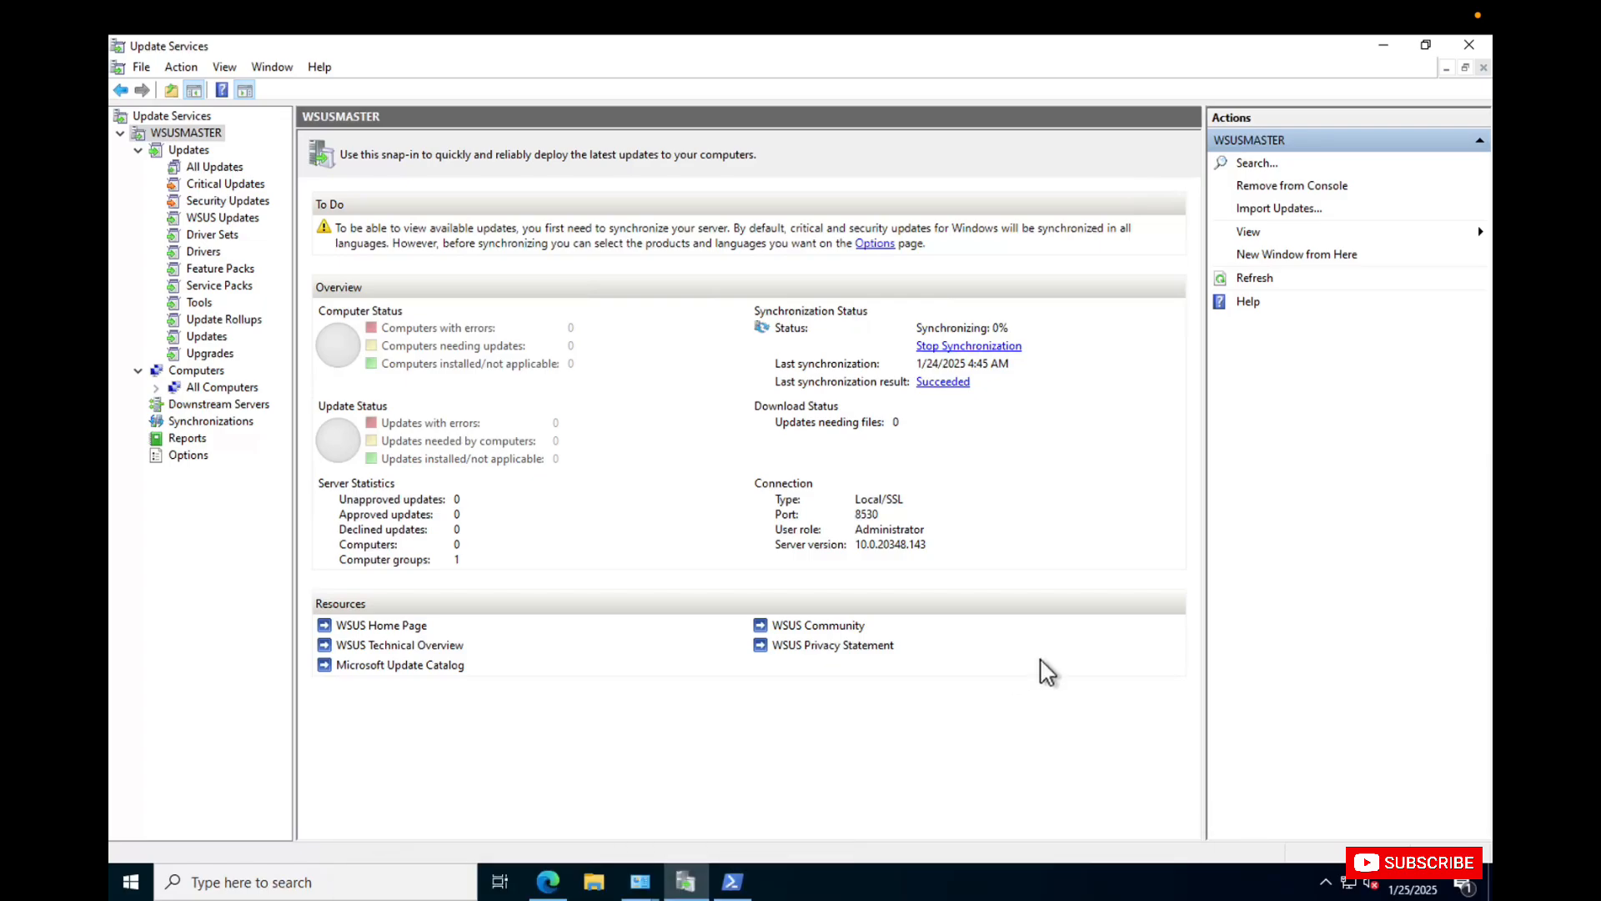
Take the 192.168.1.8 remote session out of full screen and bring the saved devices list to the front.
mouse_move(876, 43)
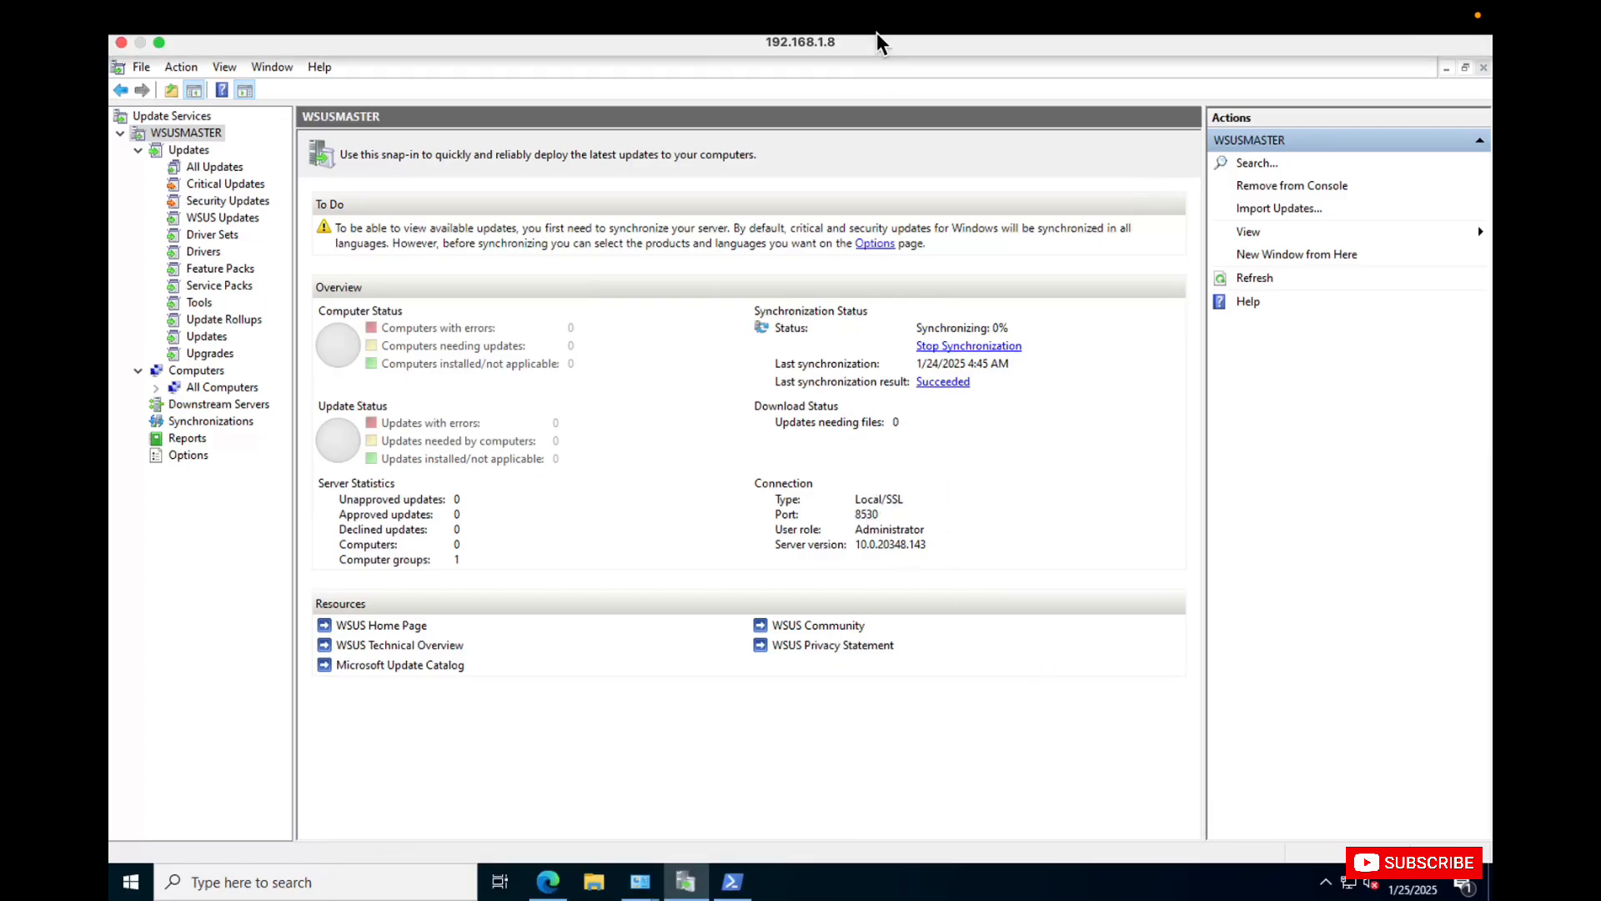
click(159, 48)
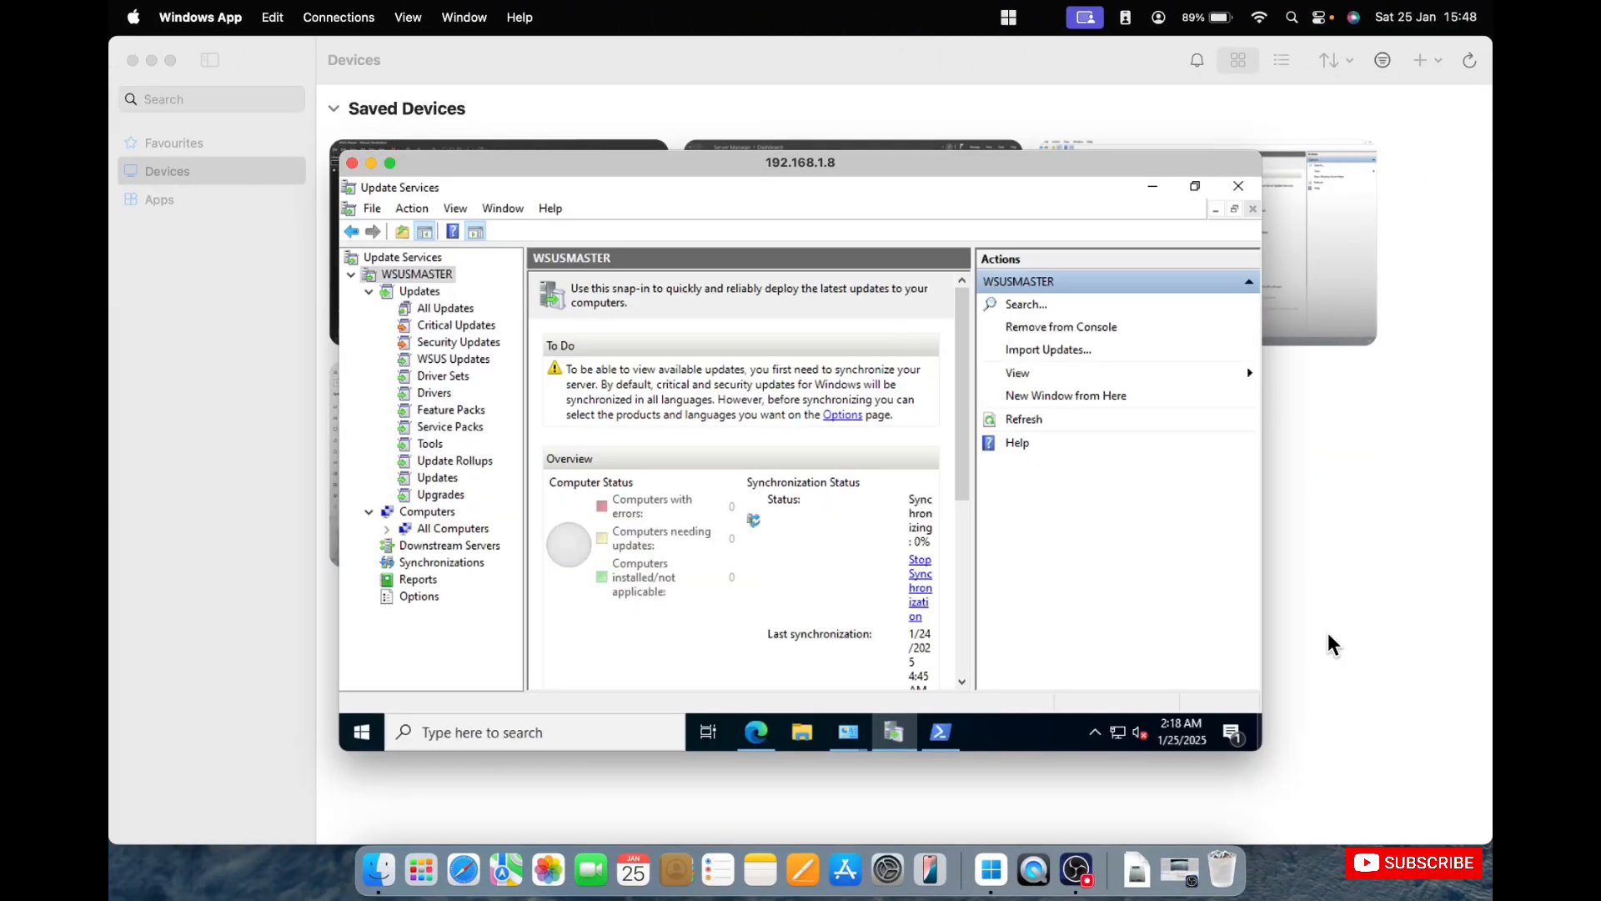
click(1328, 632)
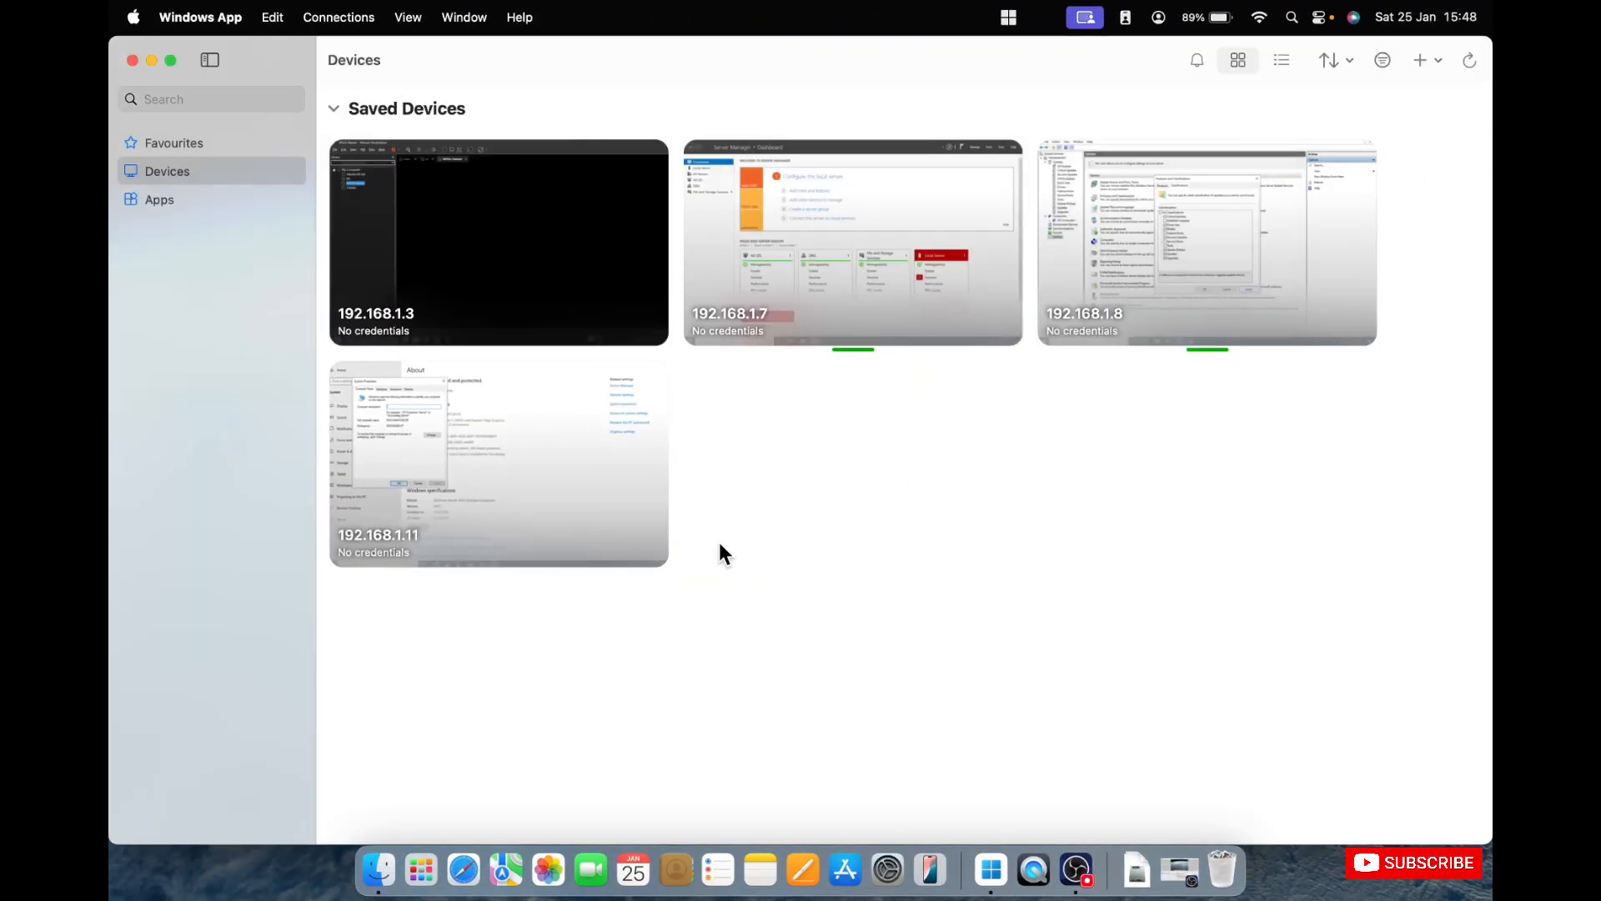
click(1068, 876)
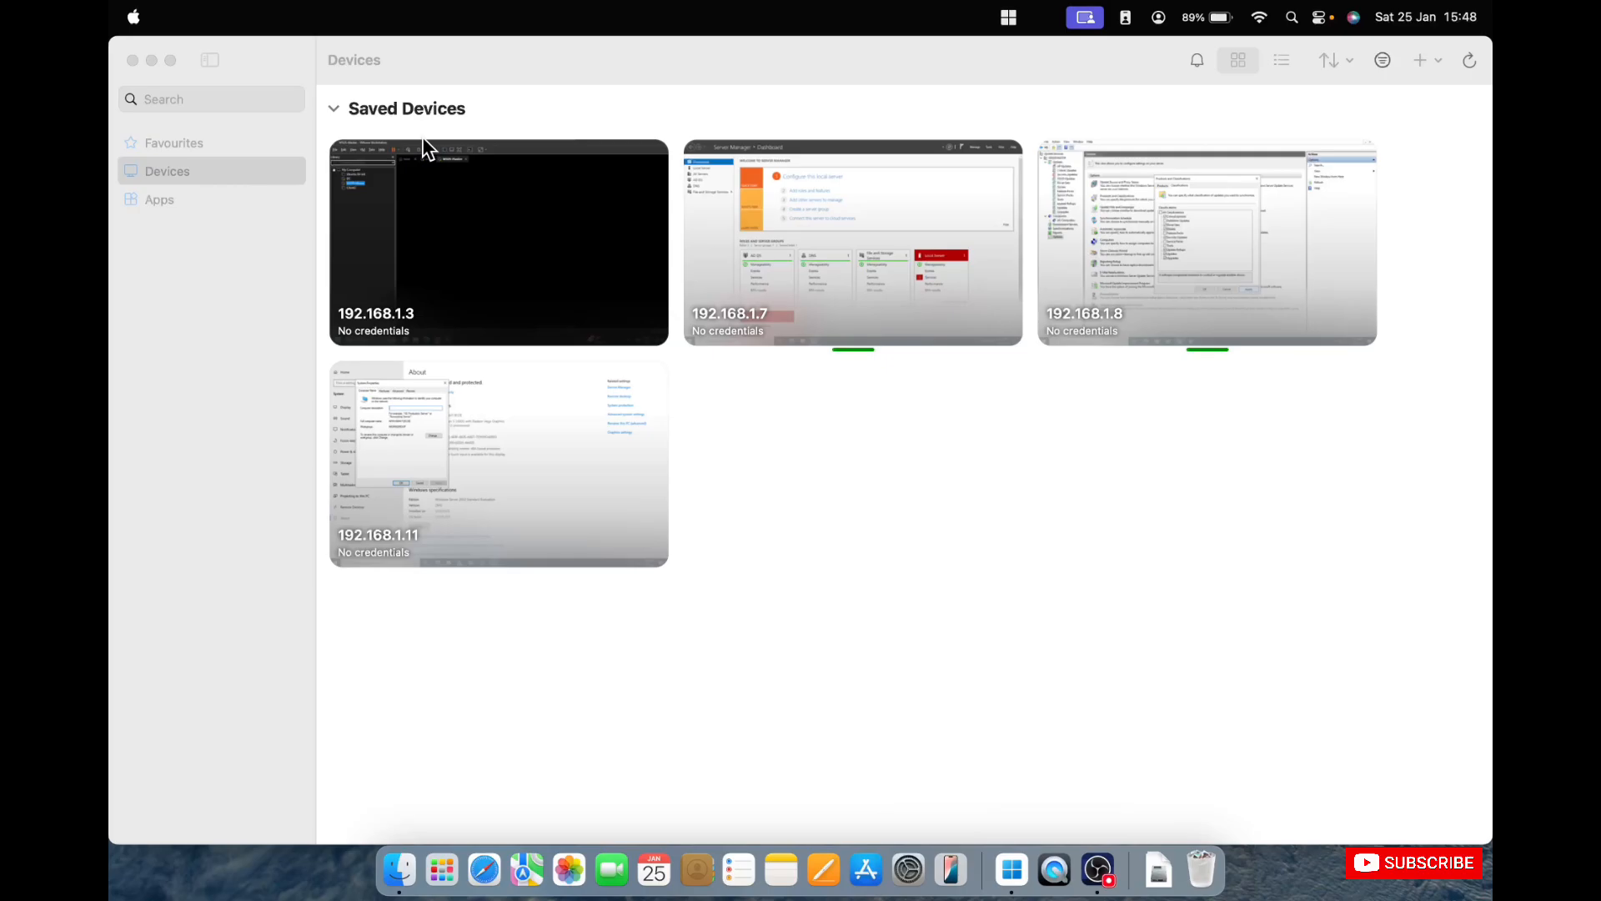
click(170, 60)
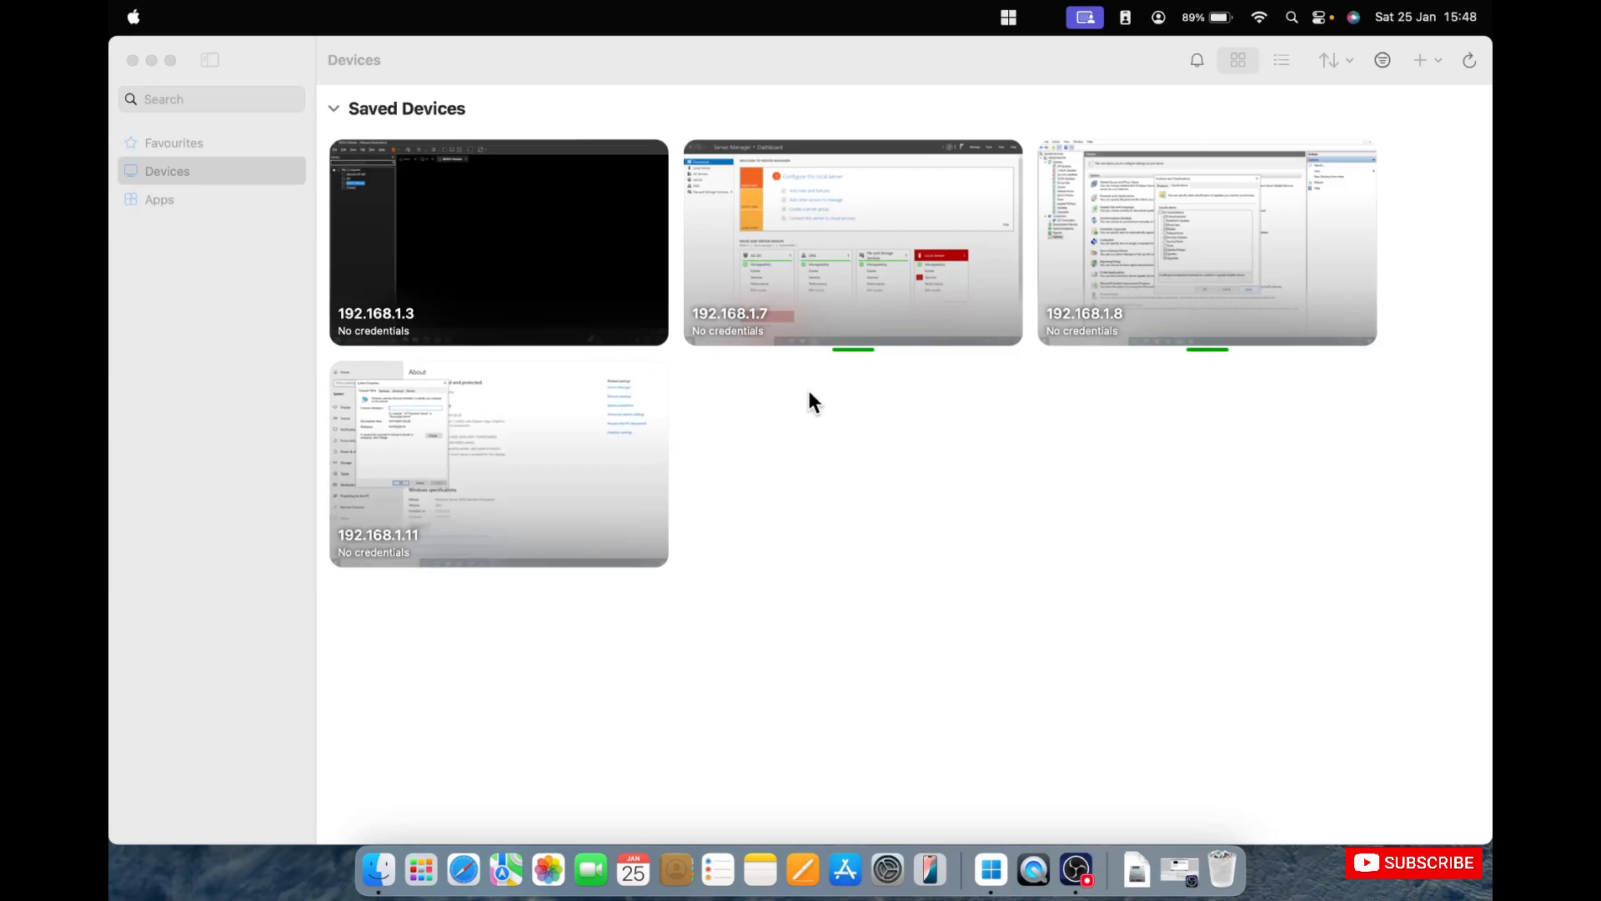
click(1195, 267)
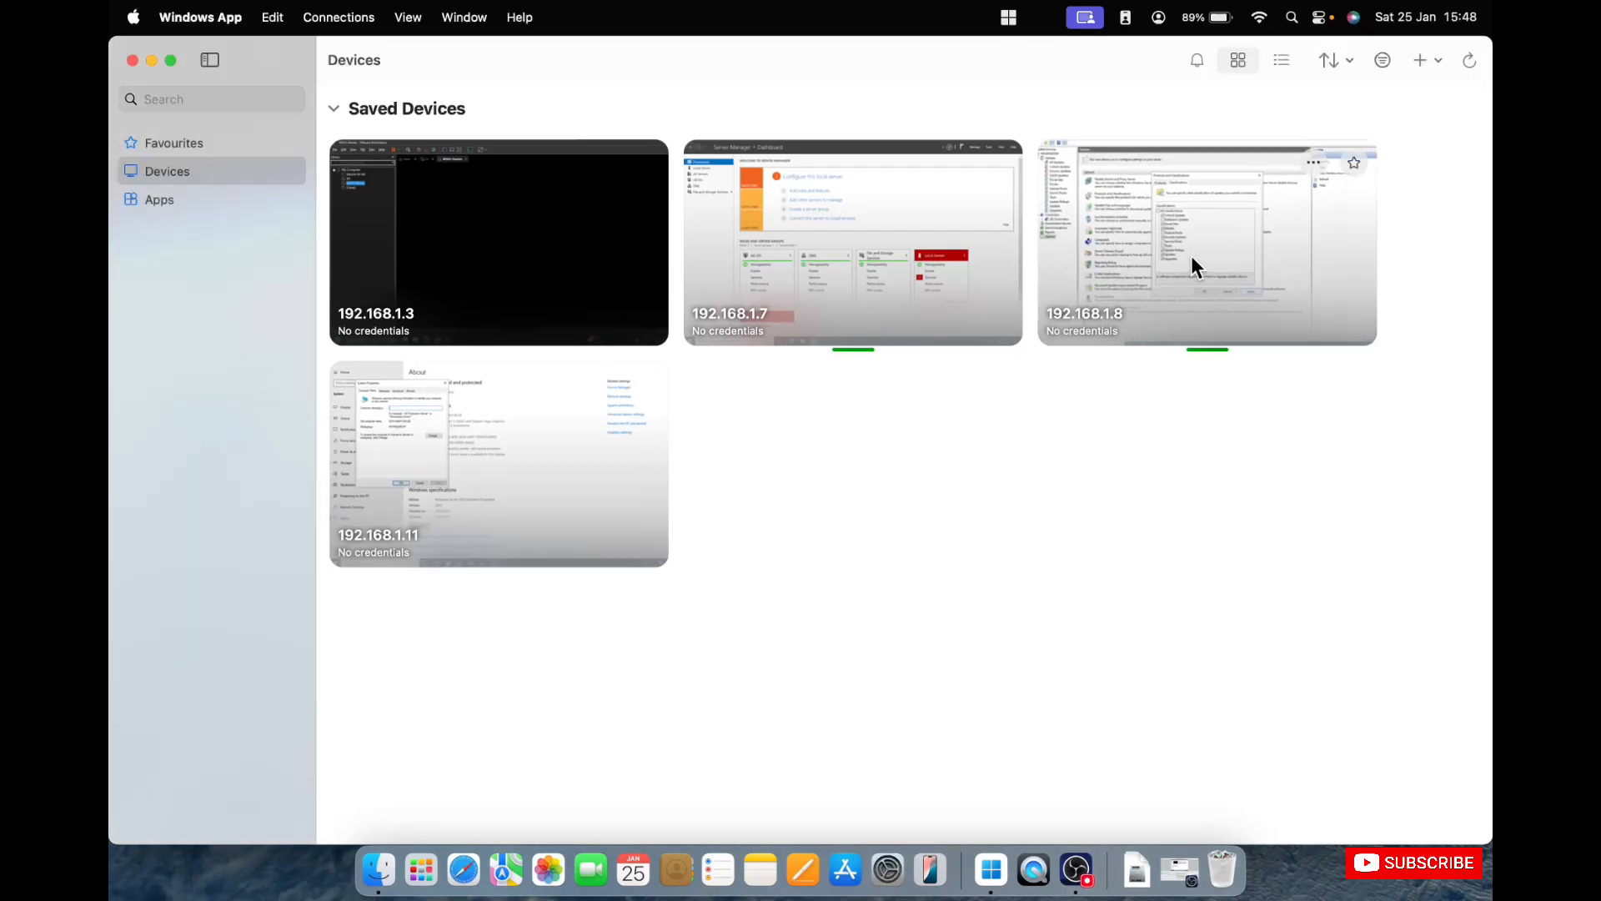
right_click(990, 870)
click(1043, 708)
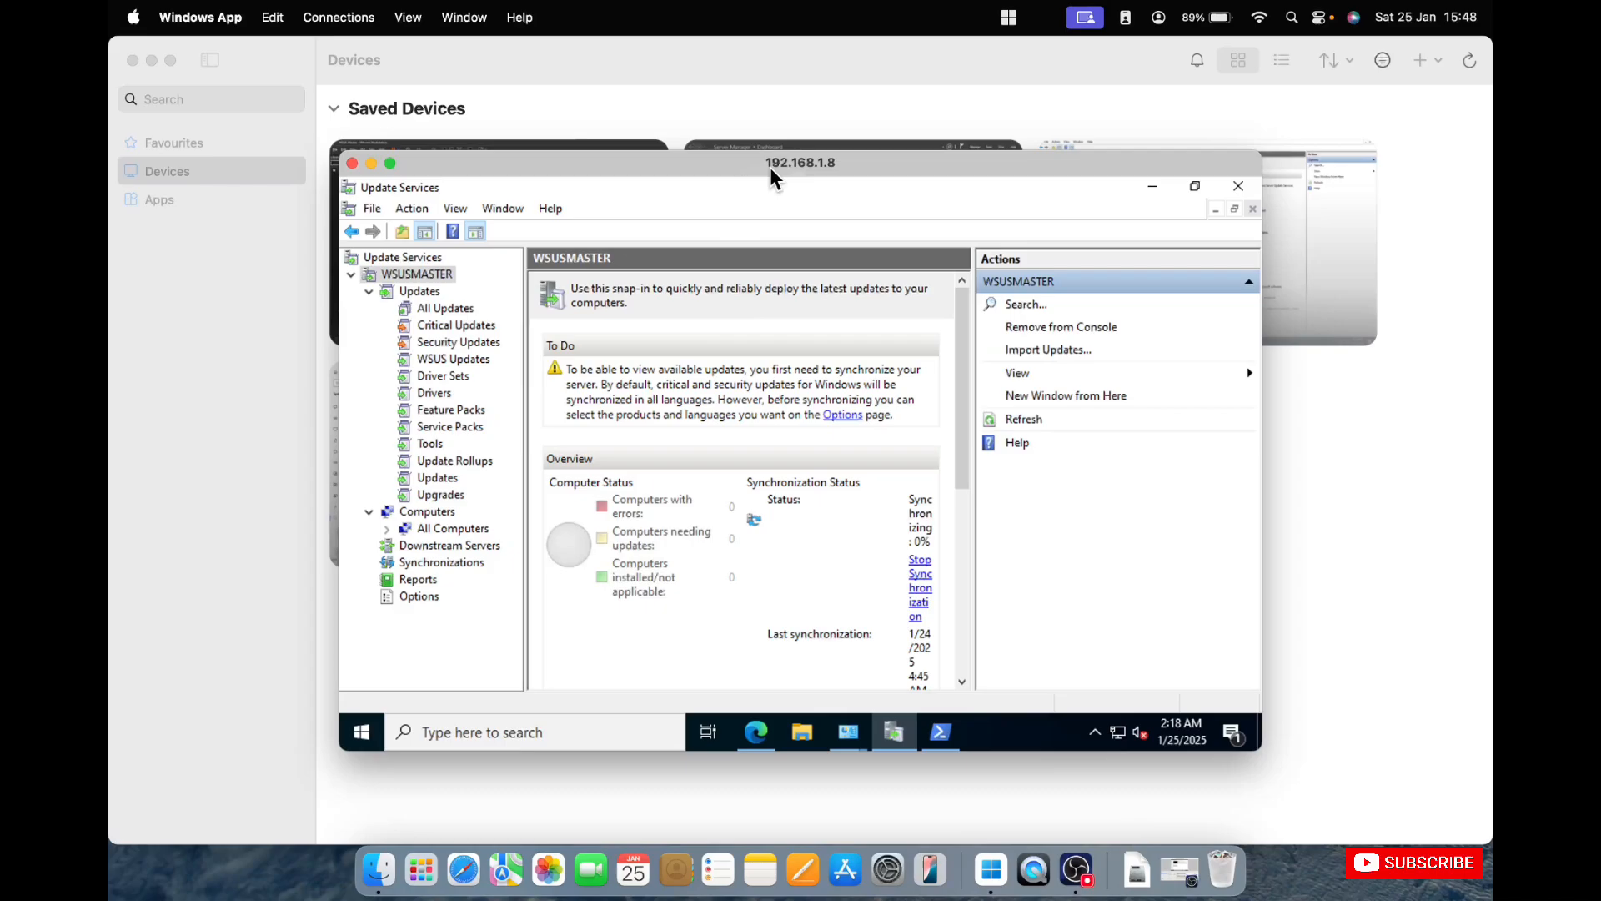
click(928, 89)
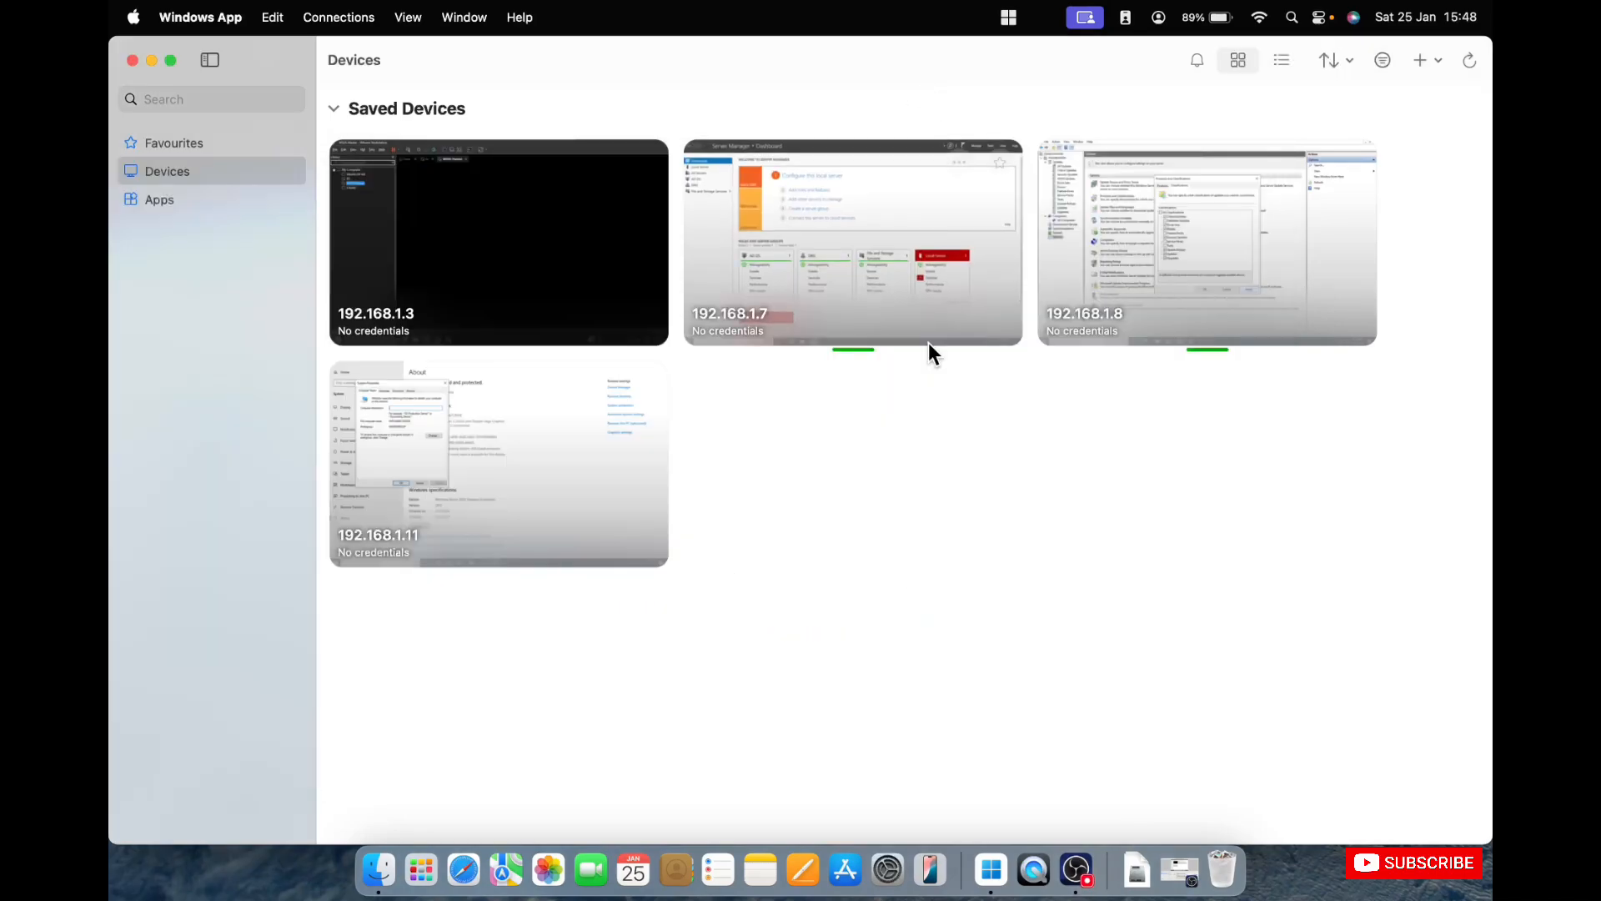
Switch to the 192.168.1.7 remote session in full screen and close its Server Manager.
right_click(995, 891)
click(1044, 692)
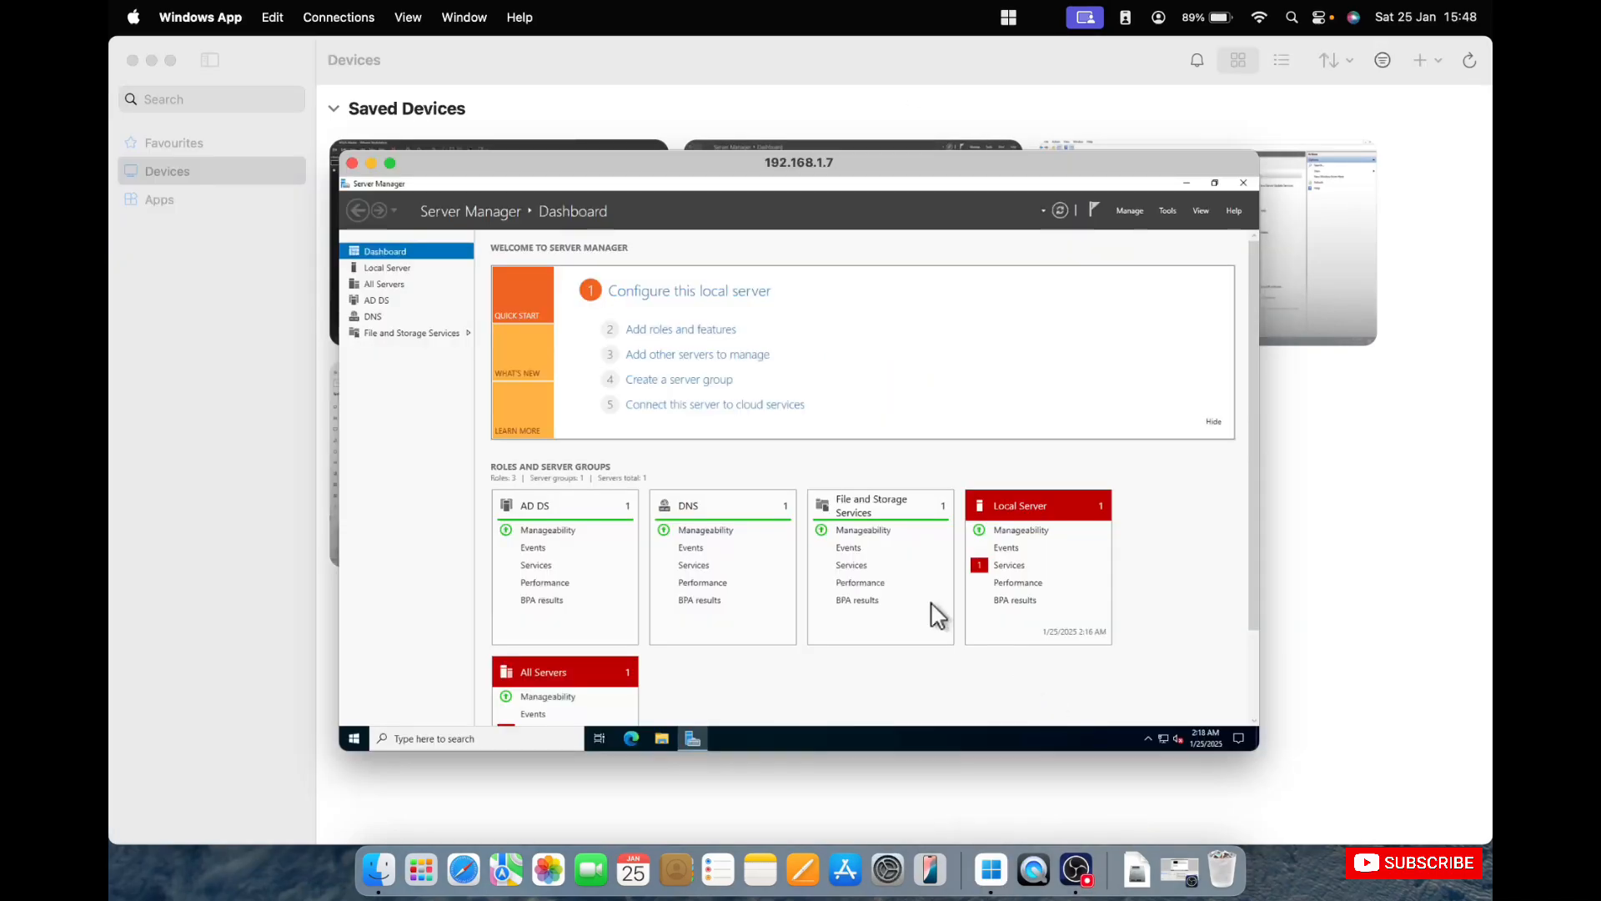
double_click(718, 164)
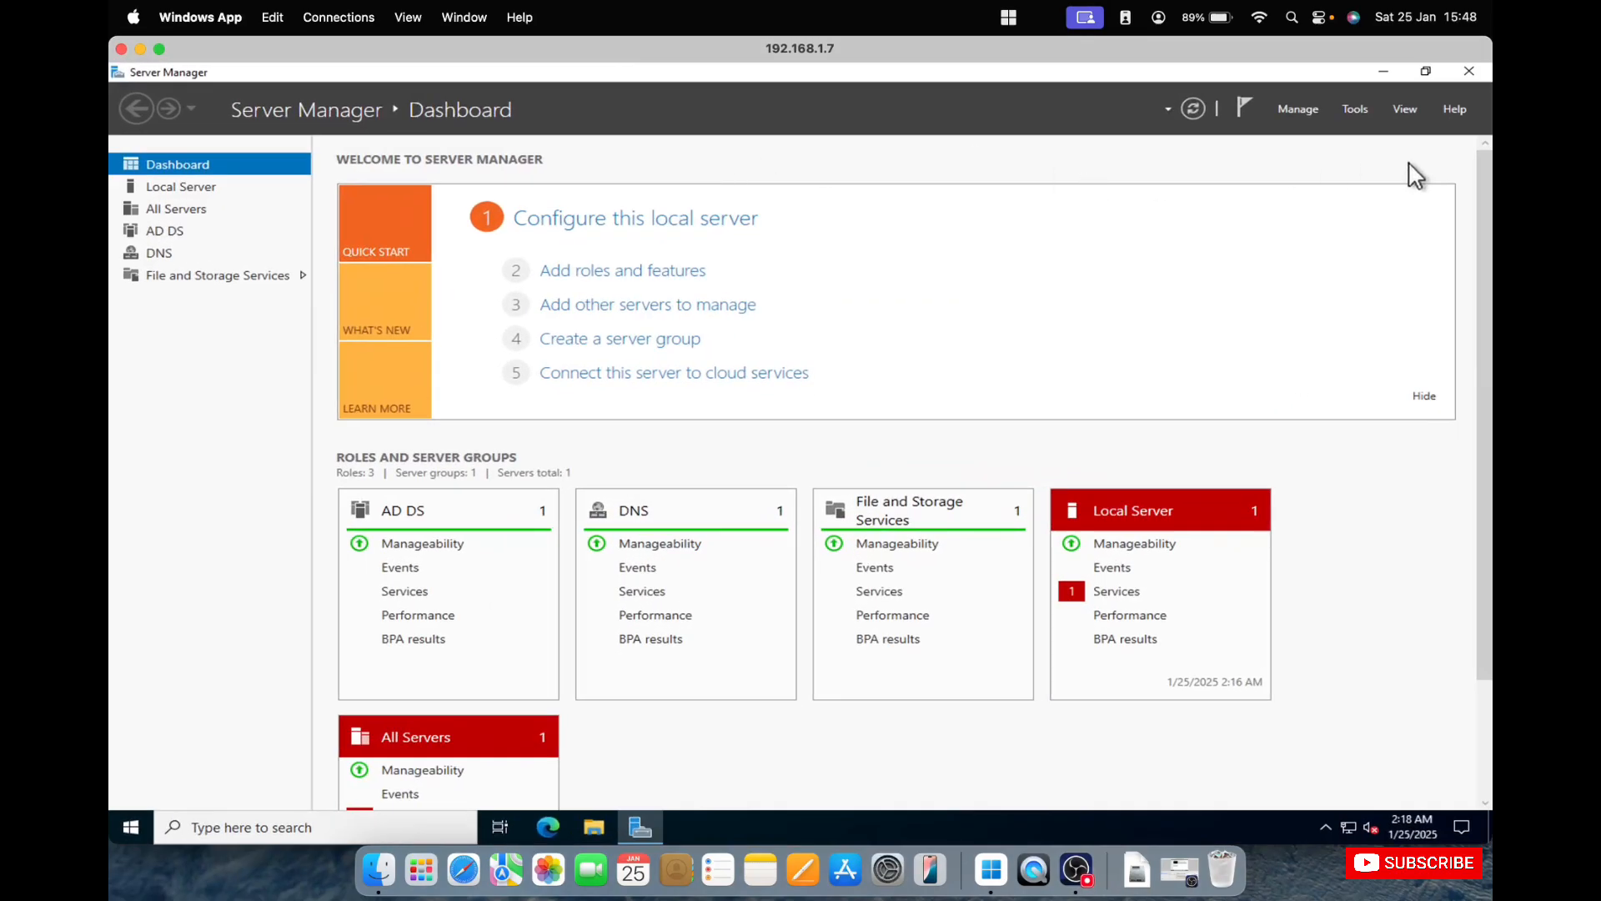
click(1469, 72)
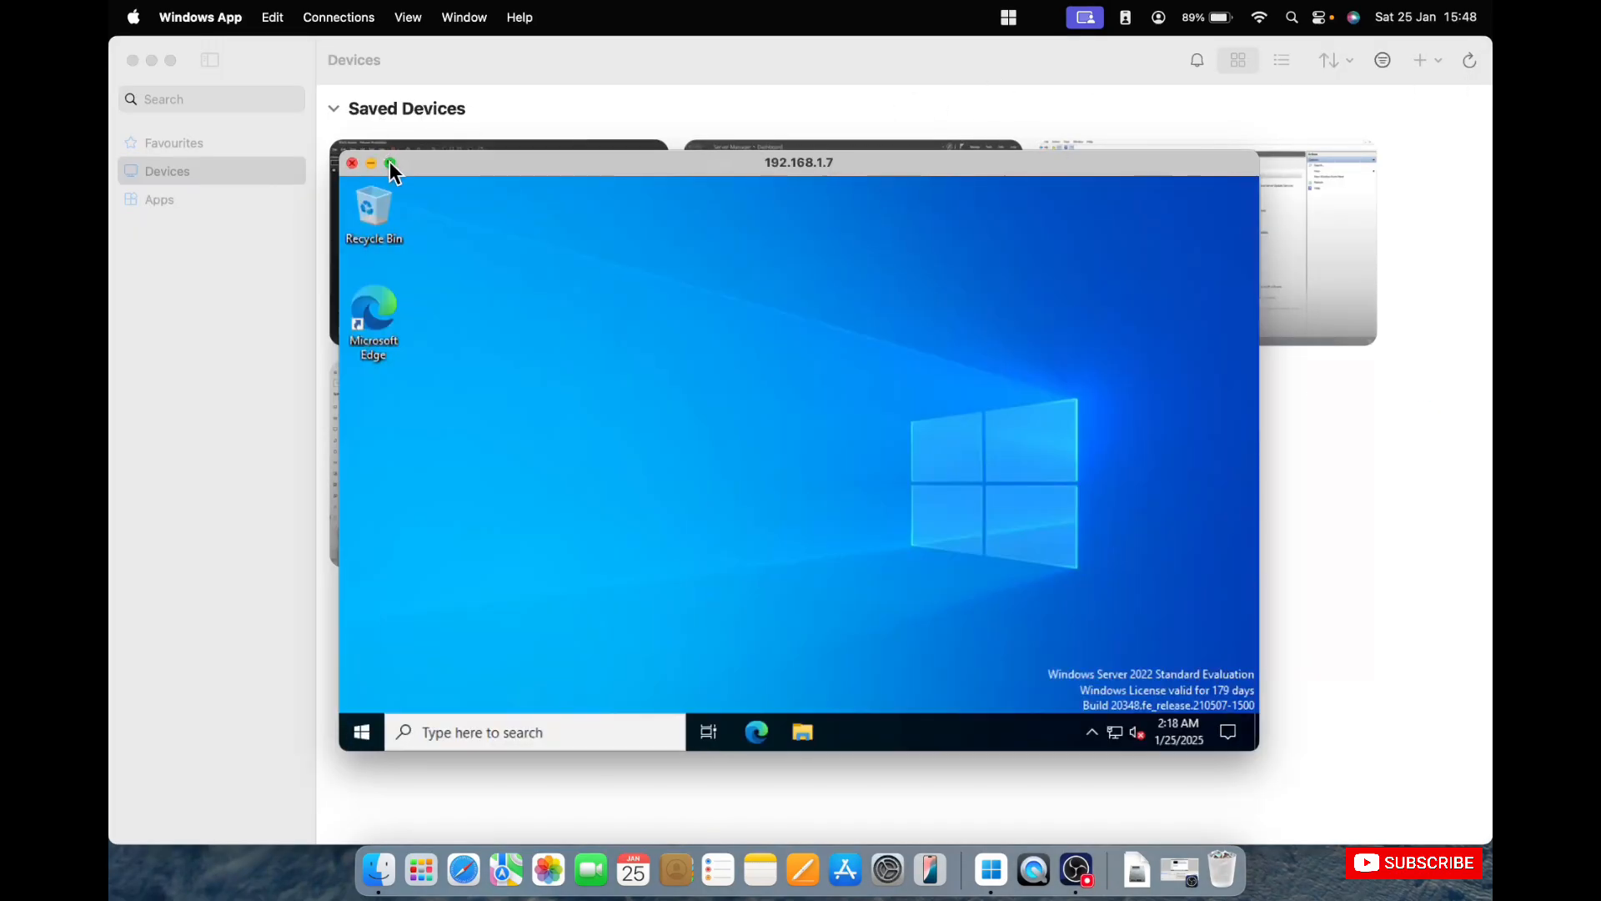
click(390, 163)
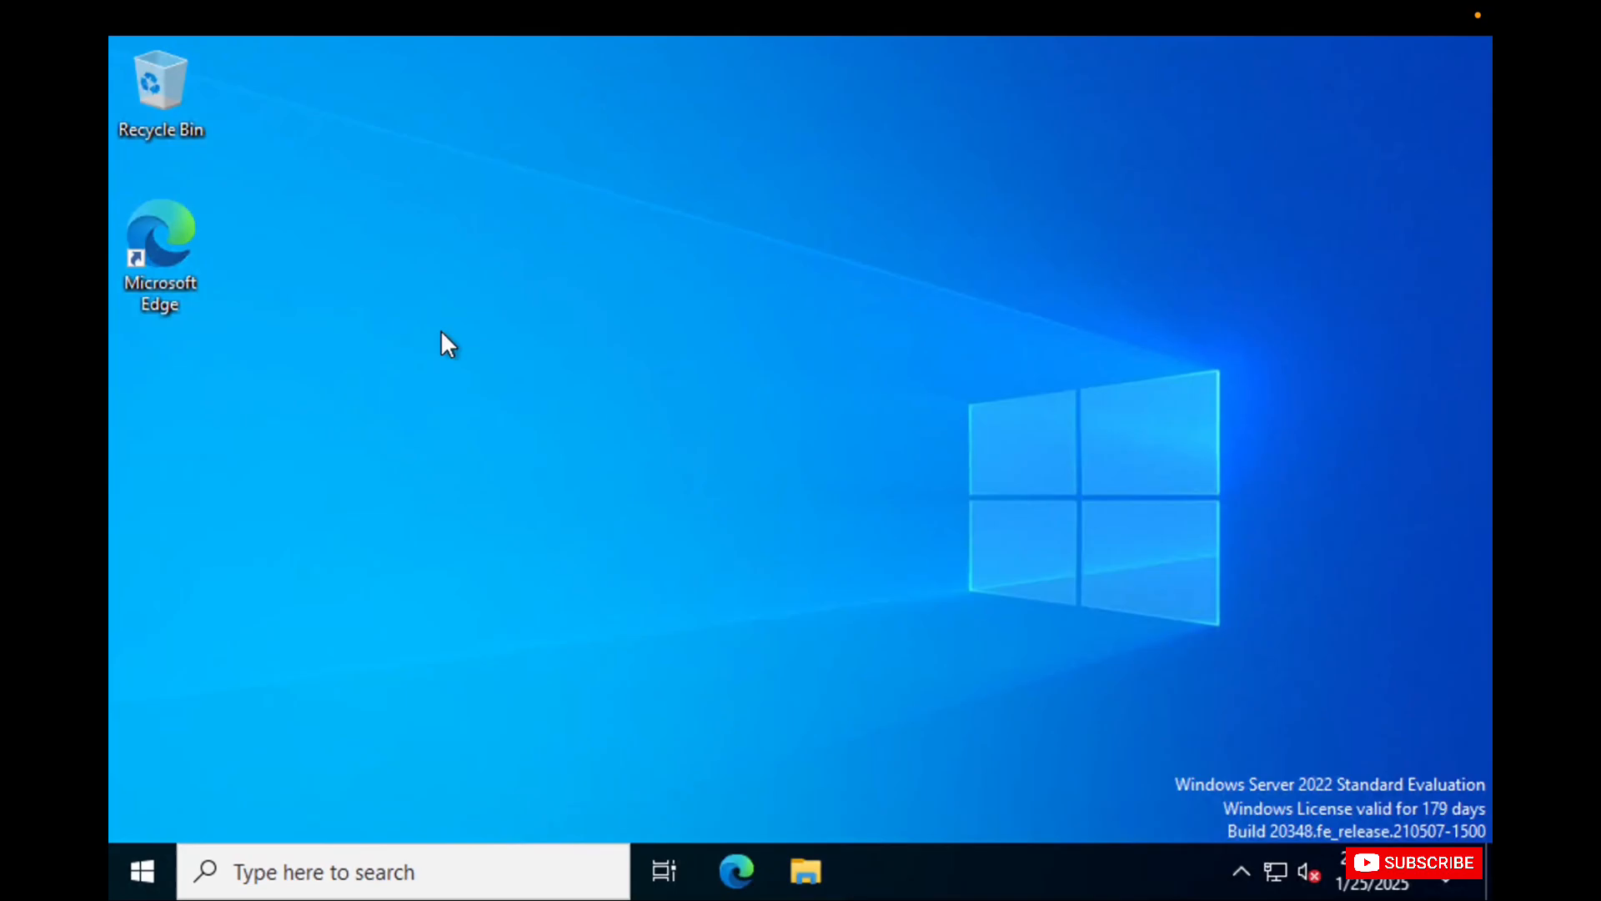
right_click(442, 336)
click(448, 290)
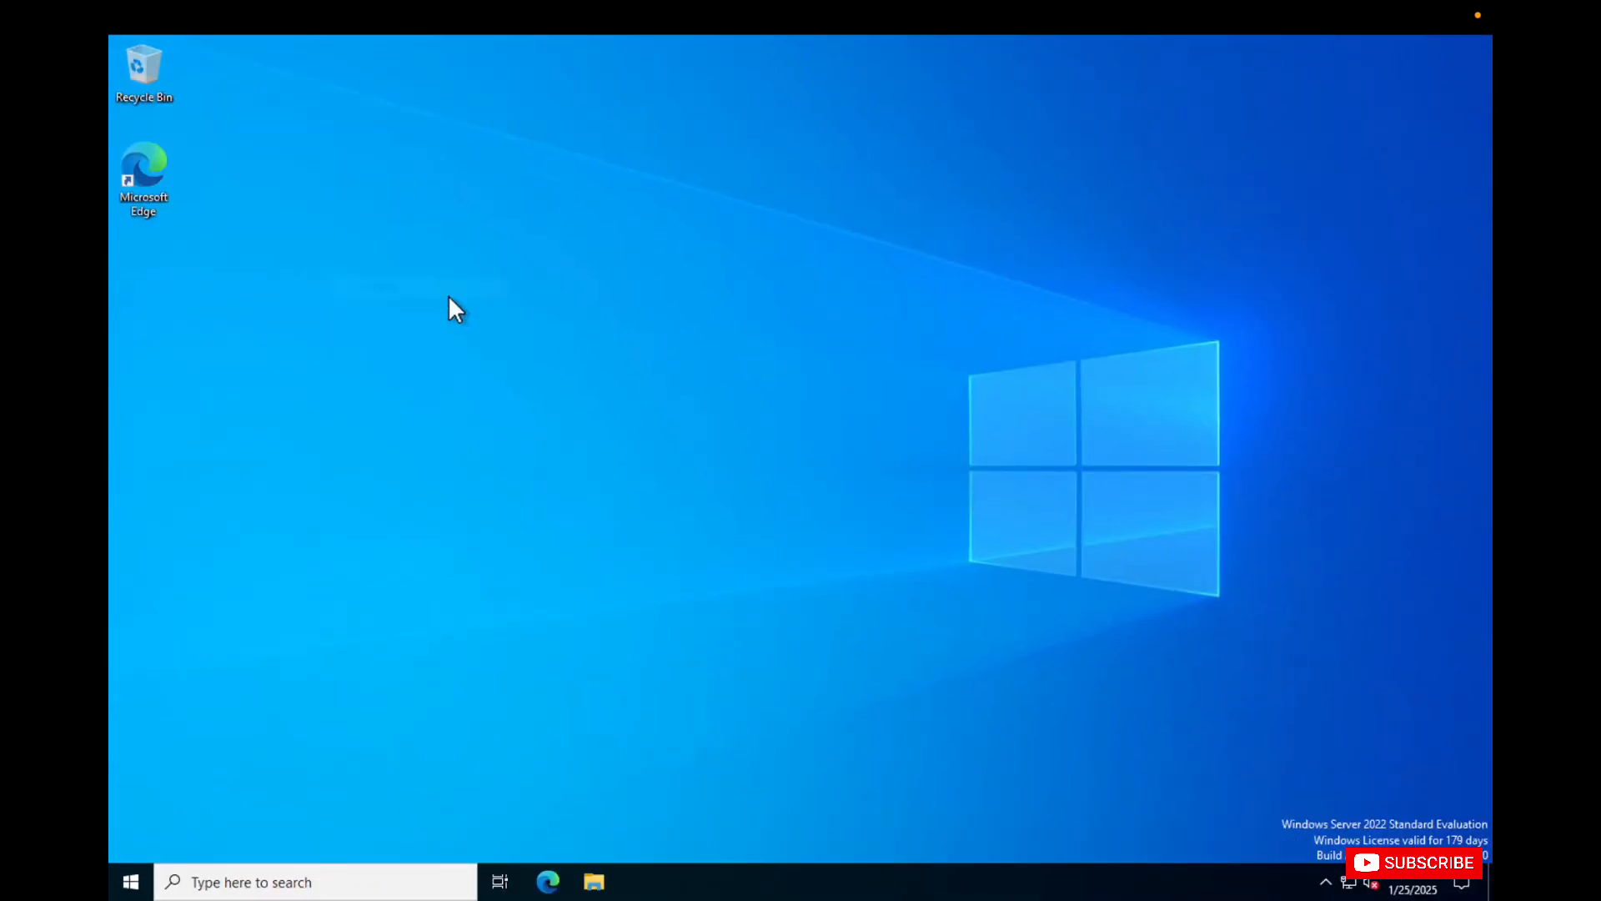
Run ipconfig in Windows PowerShell to check the server's IP address.
right_click(136, 882)
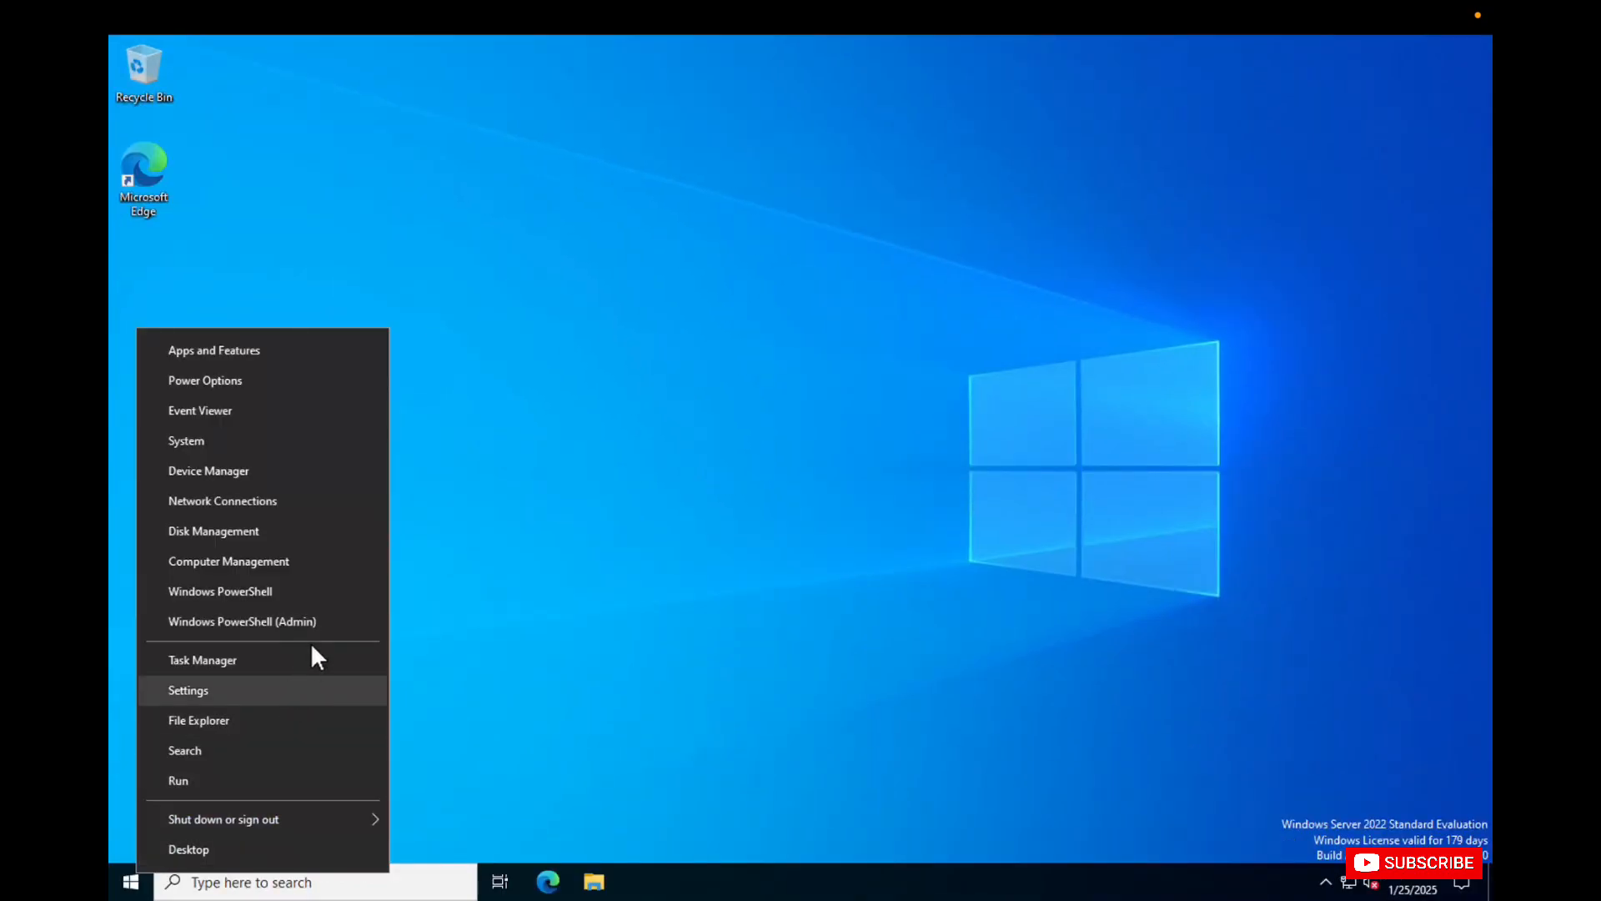
click(339, 593)
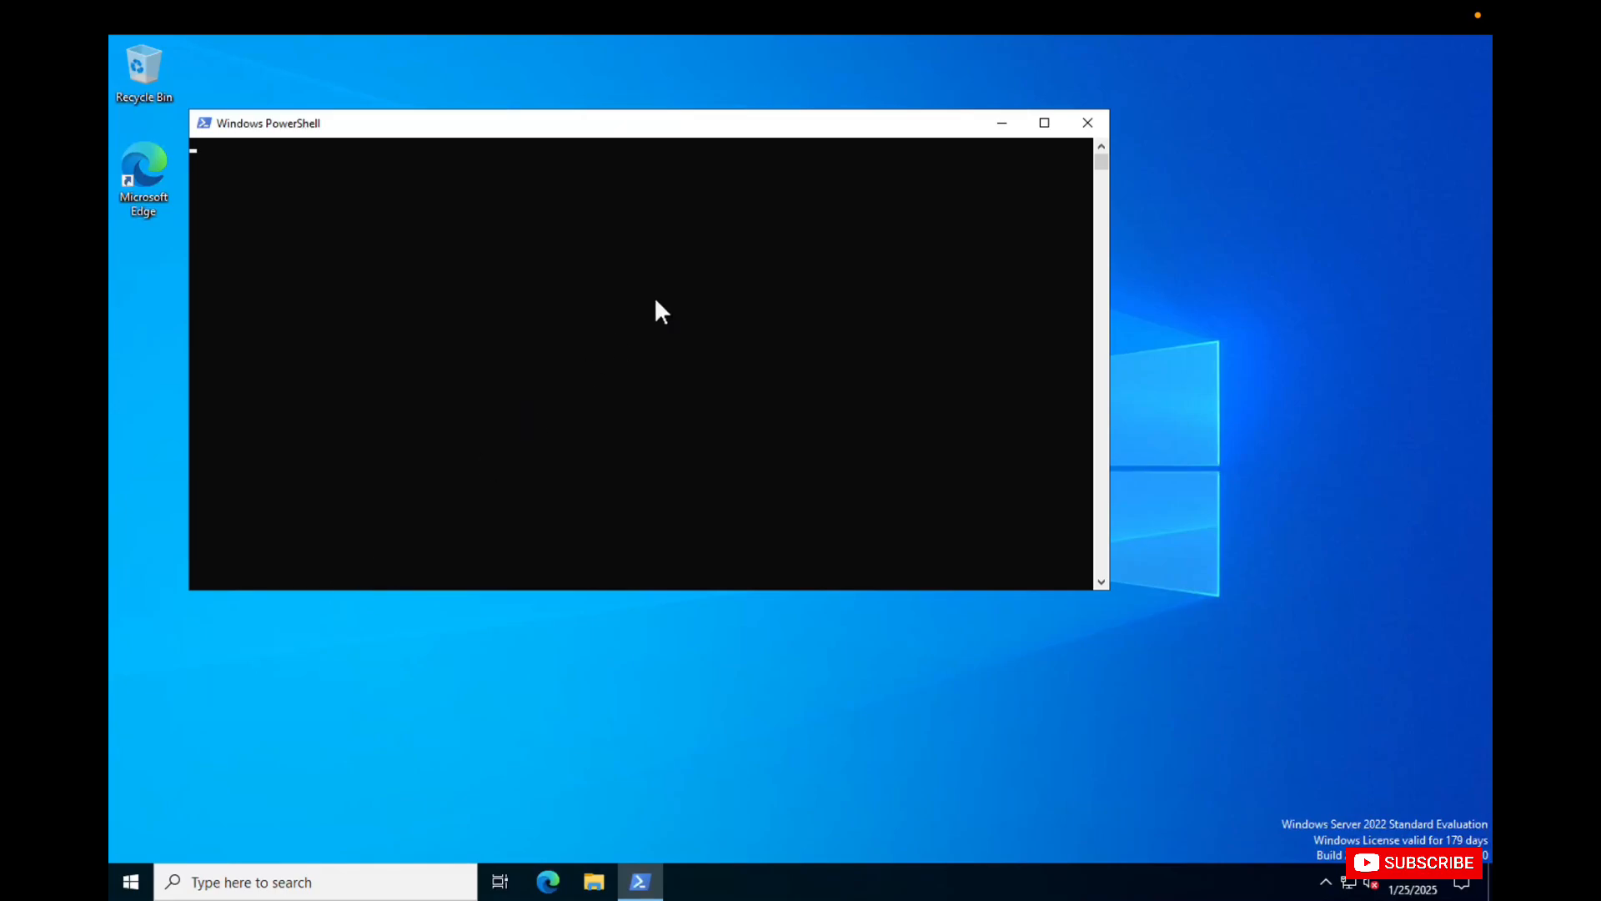
click(840, 265)
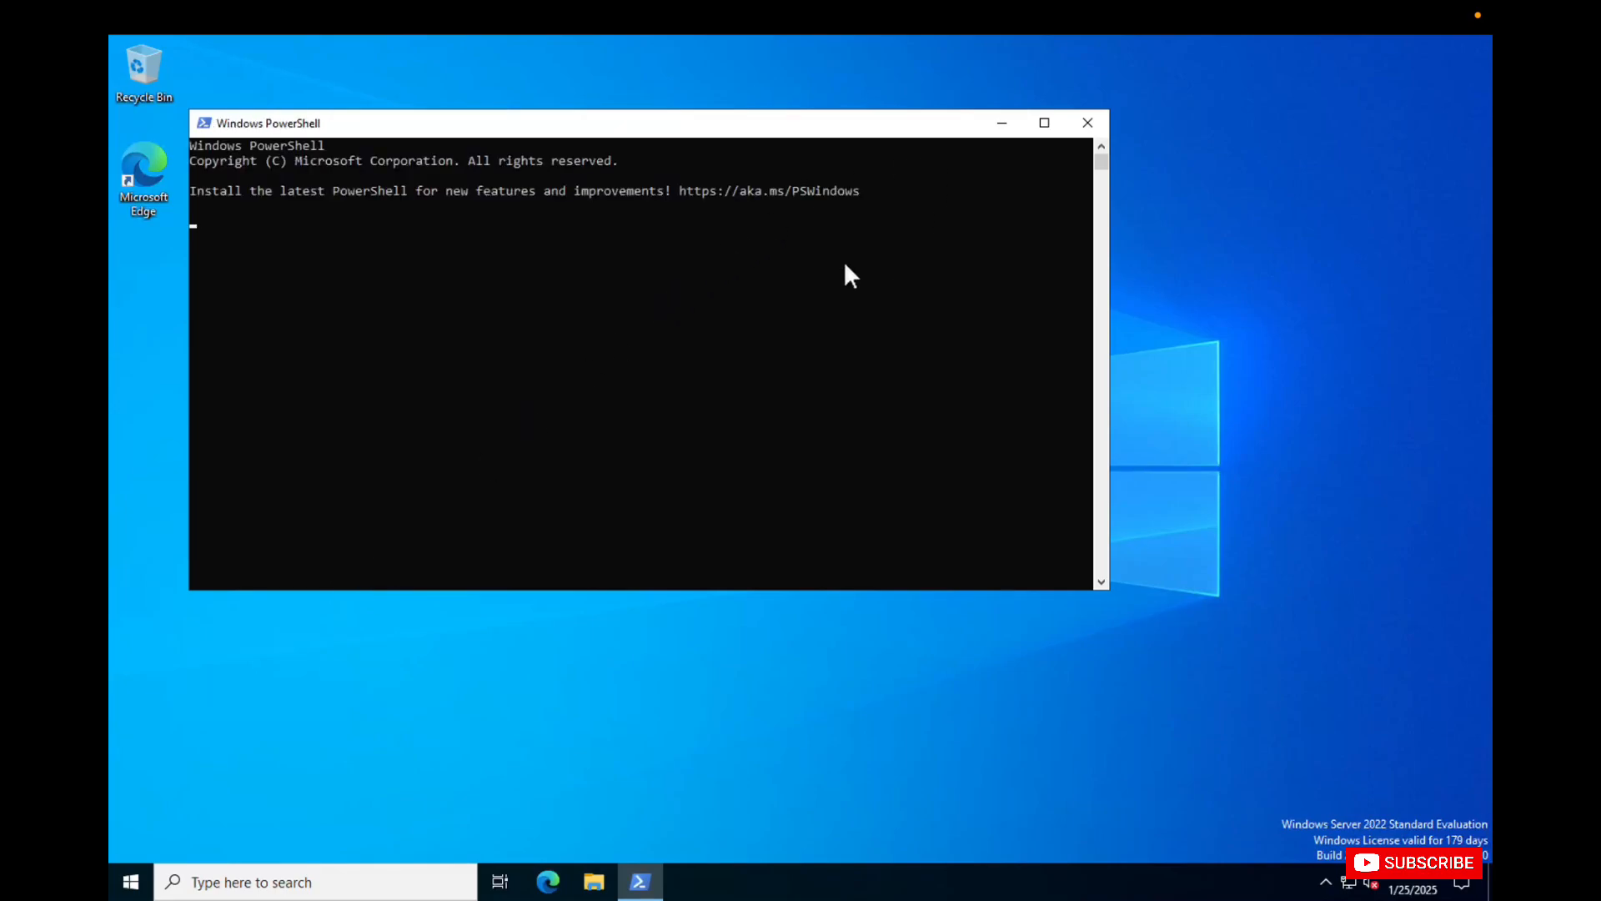
key(Return)
key(Return)
key(Return)
key(Return)
key(Return)
key(Return)
key(Return)
key(Return)
key(Return)
key(Return)
key(Return)
key(Return)
key(Return)
text(ipa)
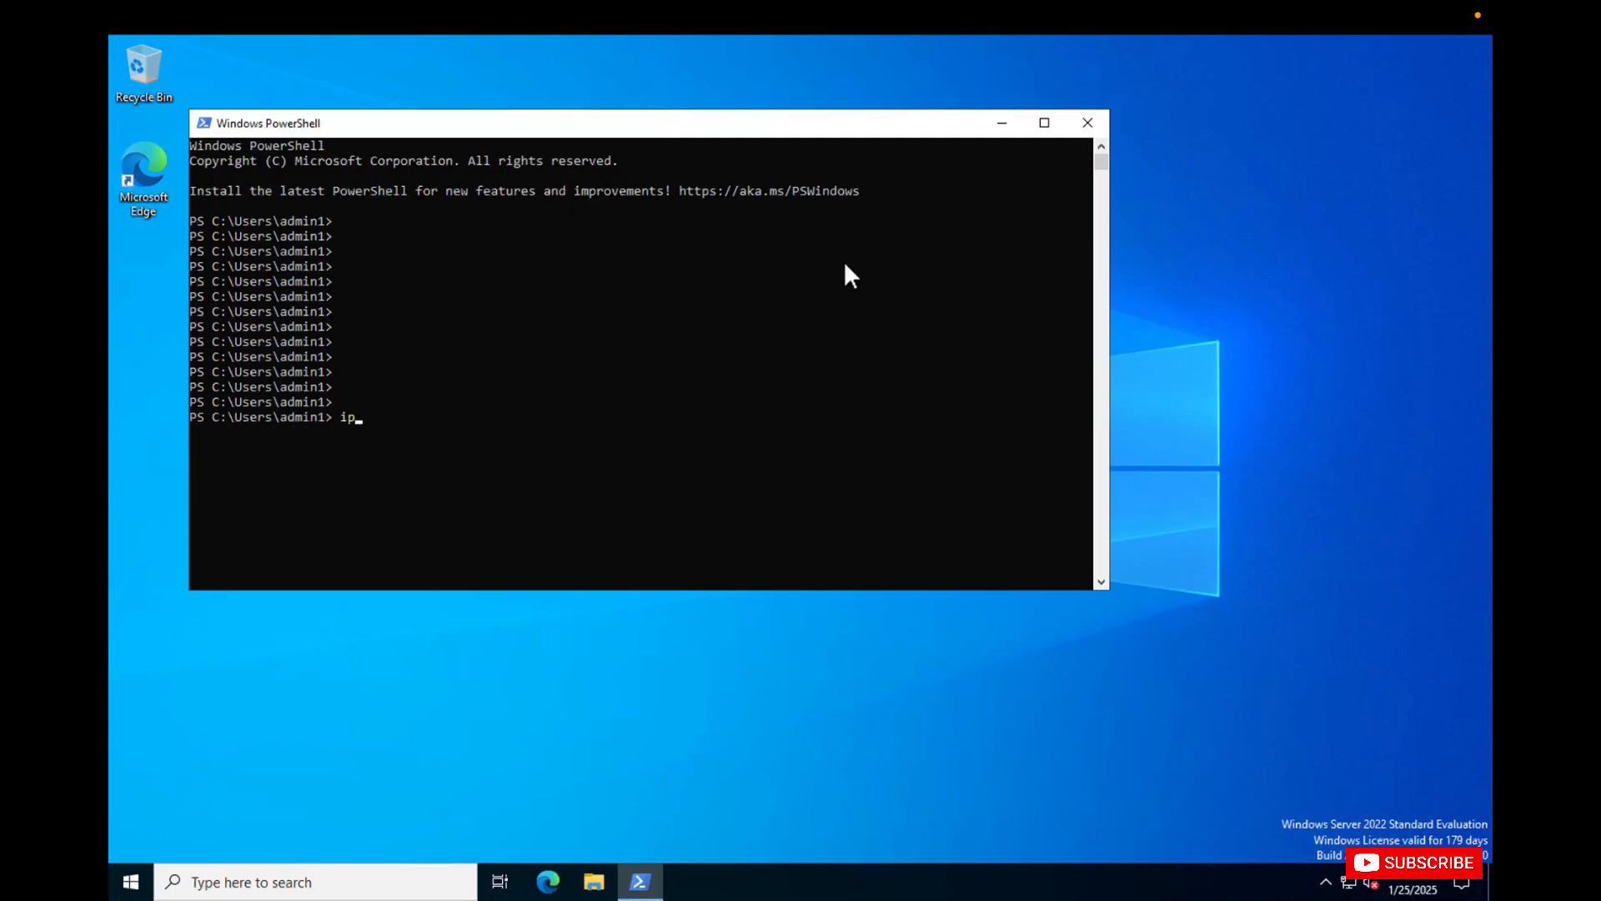
key(BackSpace)
key(BackSpace)
key(BackSpace)
text(ipconfig)
key(Return)
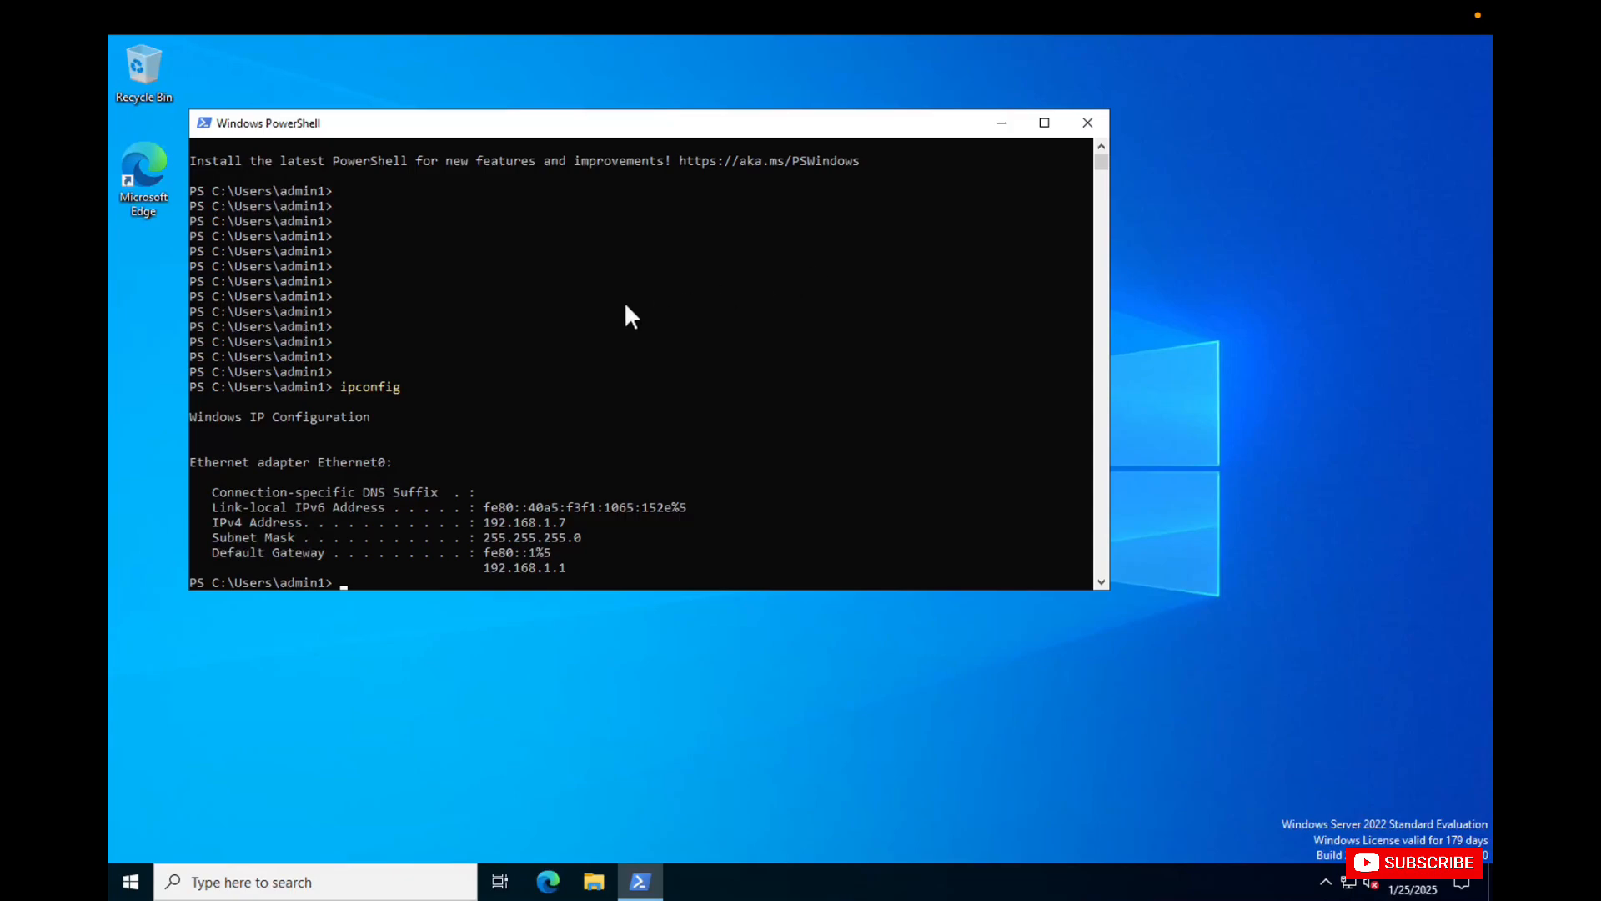
Show the Control Panel items as small icons and open Administrative Tools.
click(131, 882)
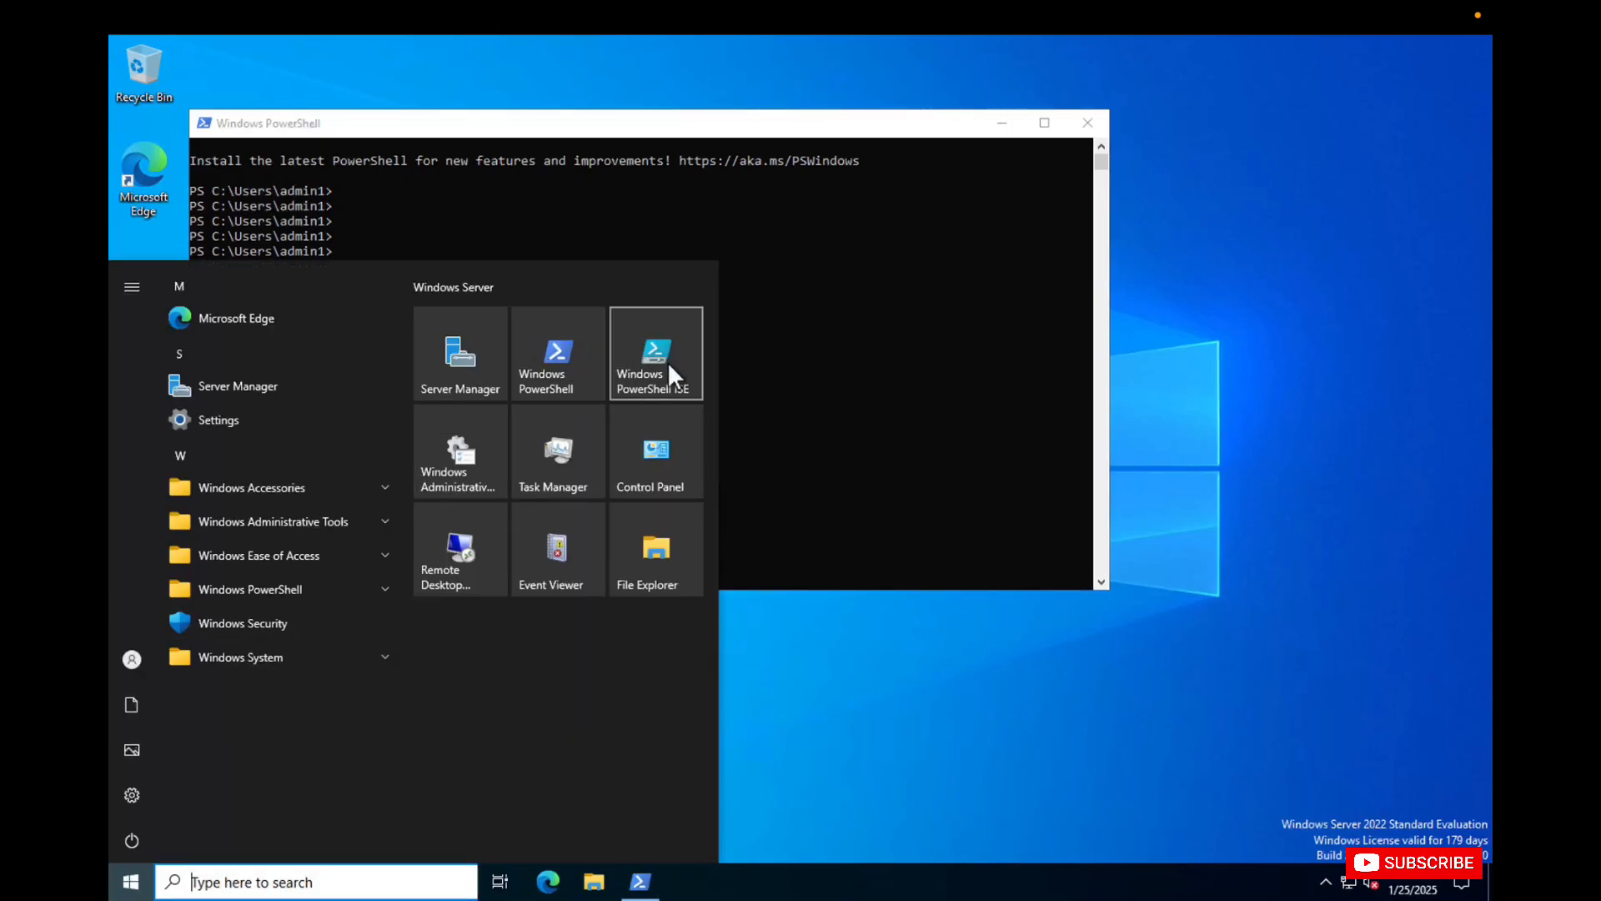
click(633, 423)
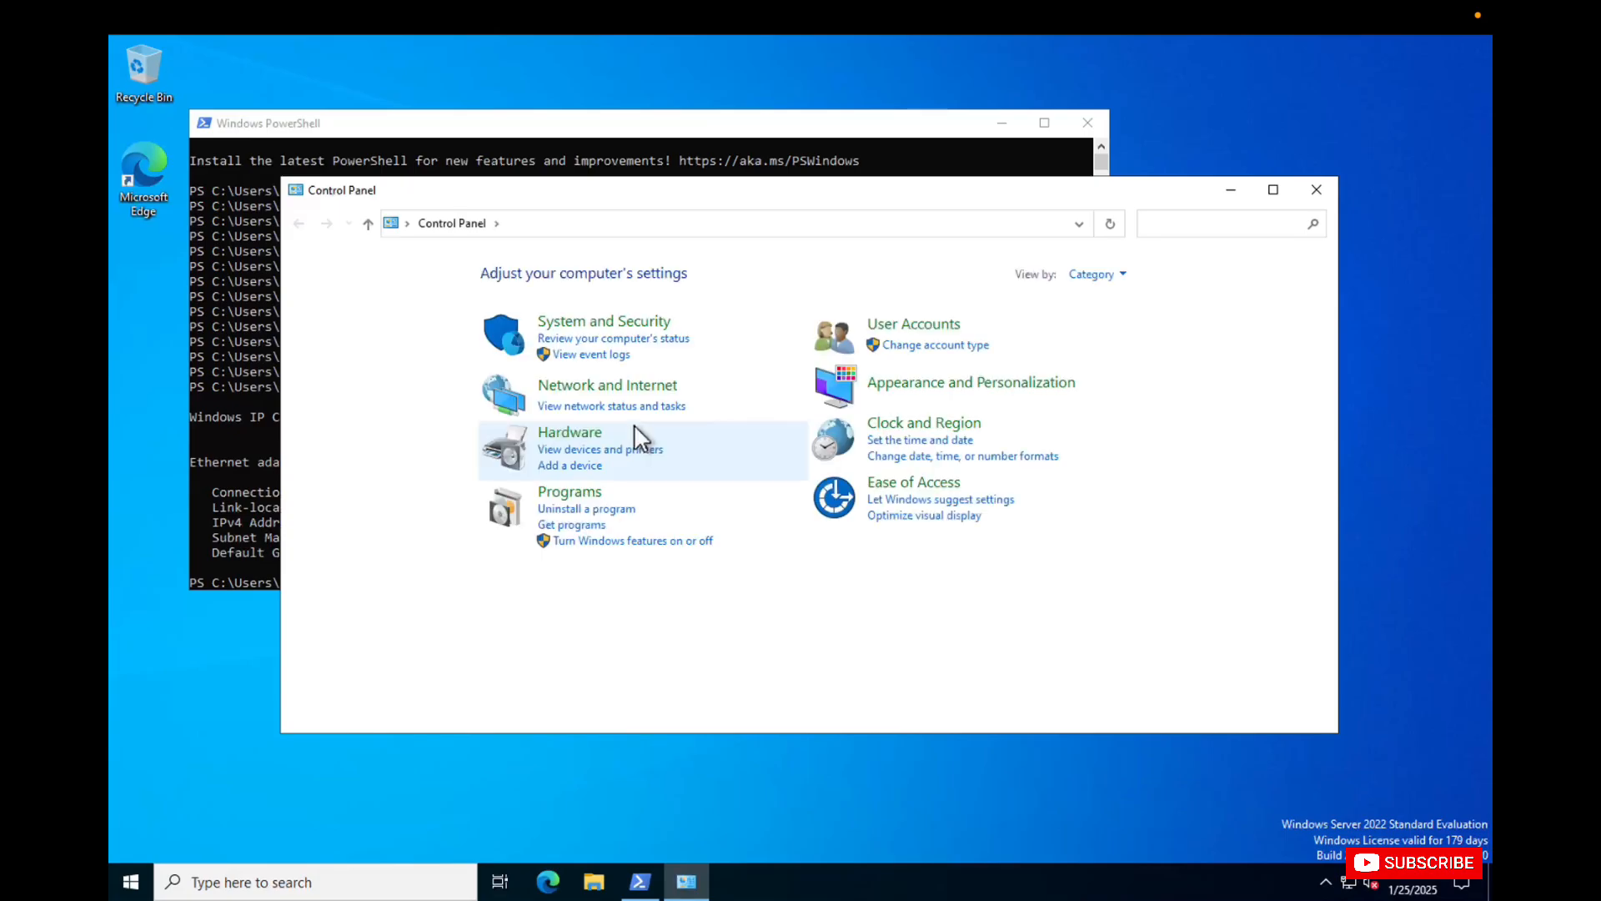
click(1105, 275)
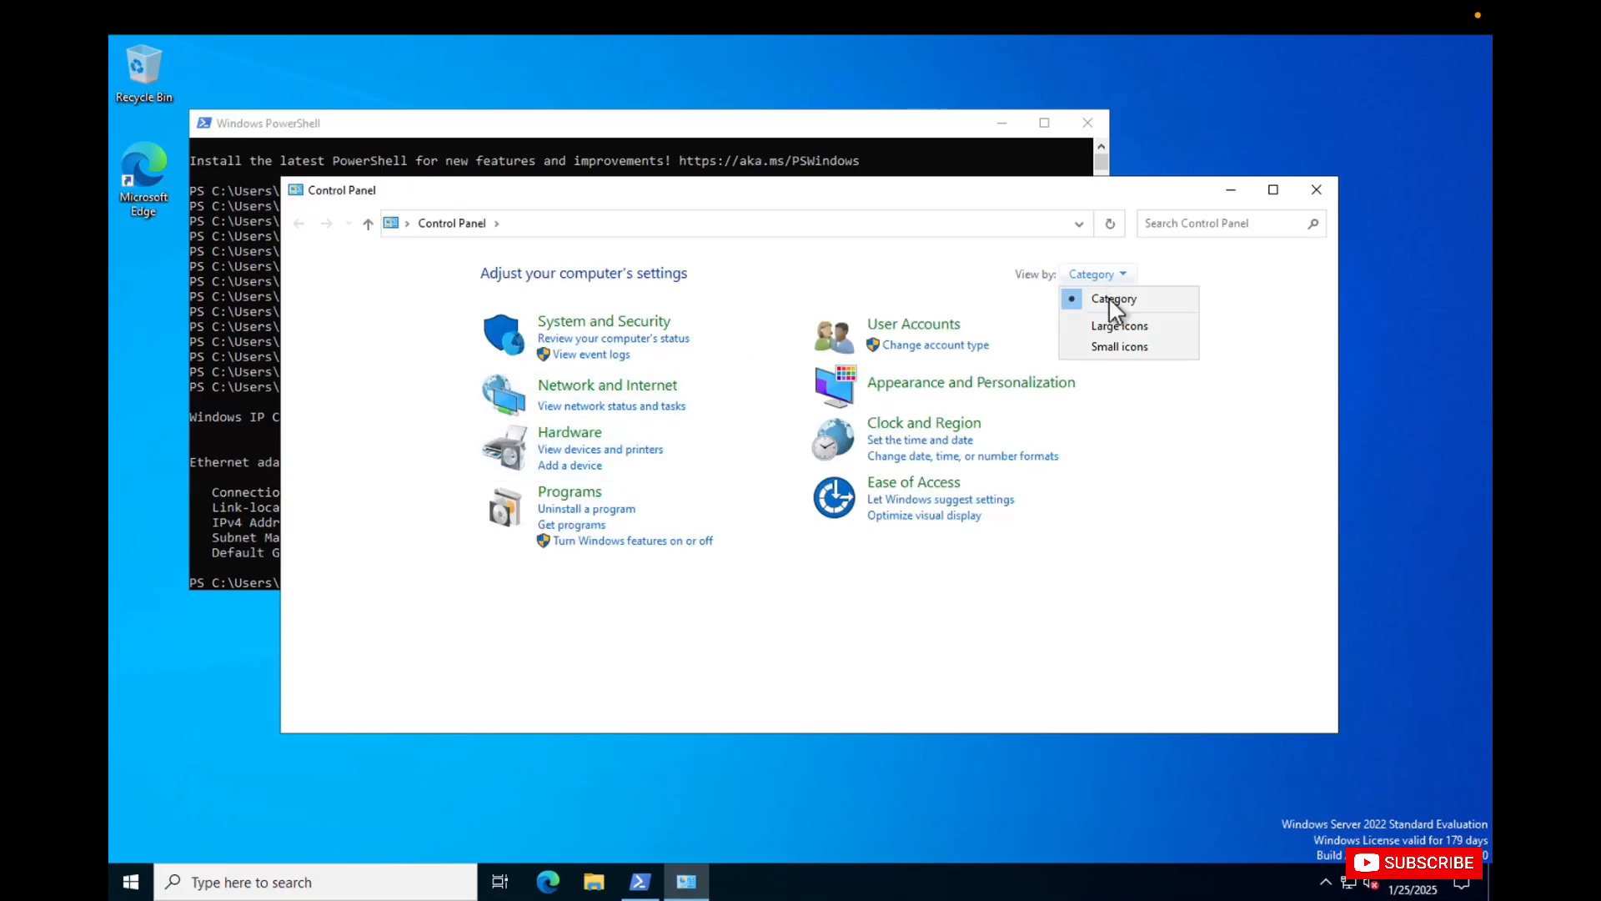
click(1108, 344)
click(380, 331)
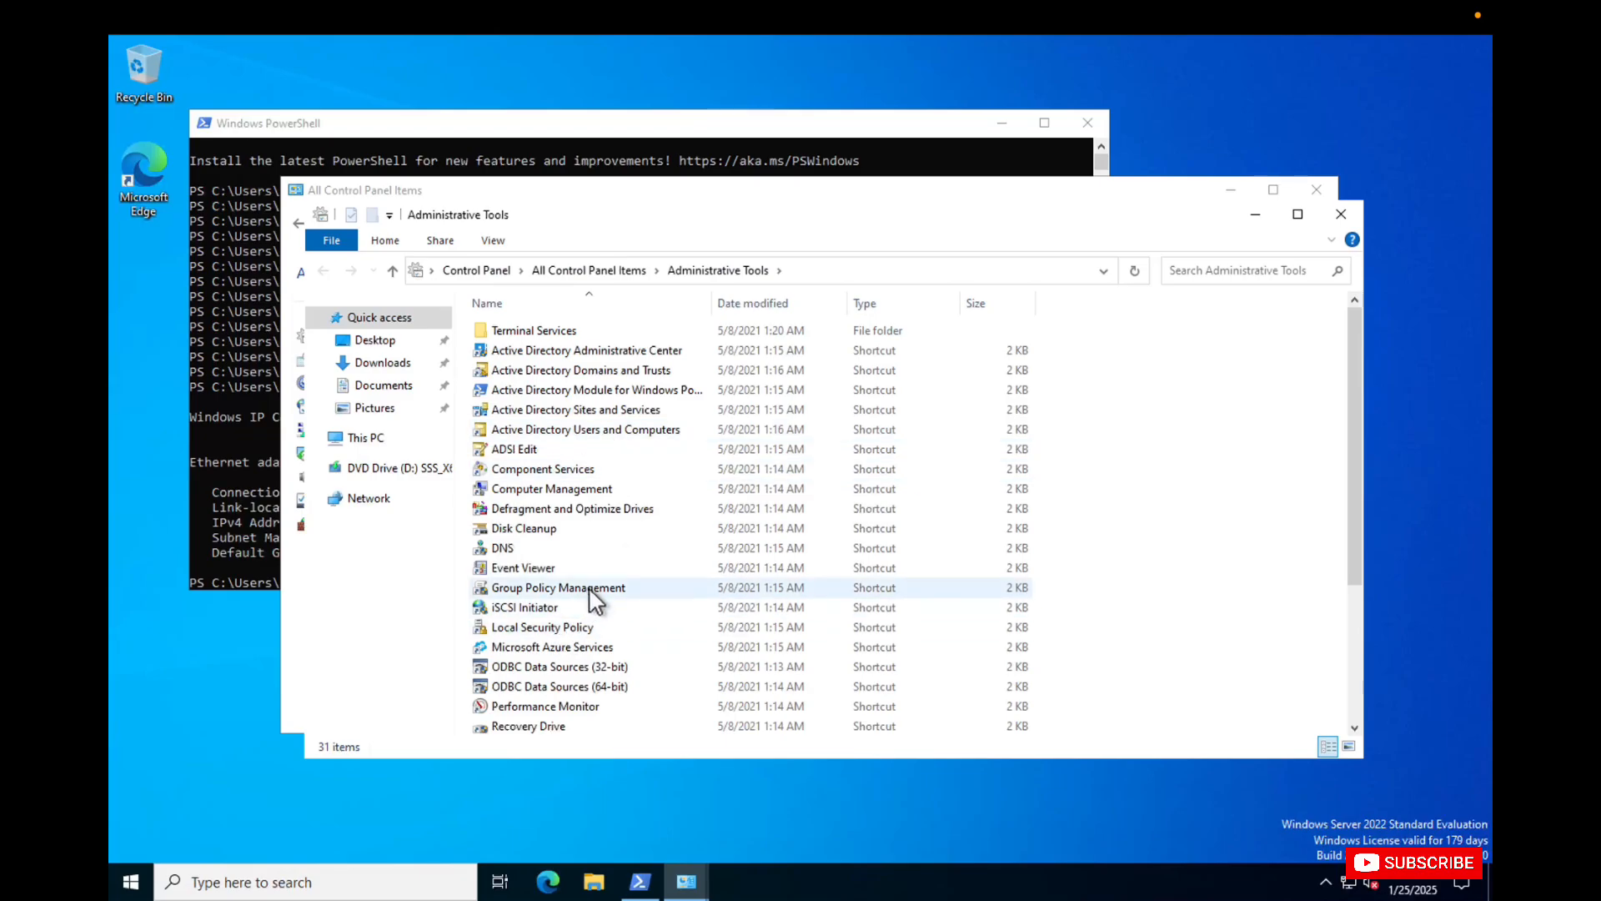
click(554, 627)
double_click(555, 627)
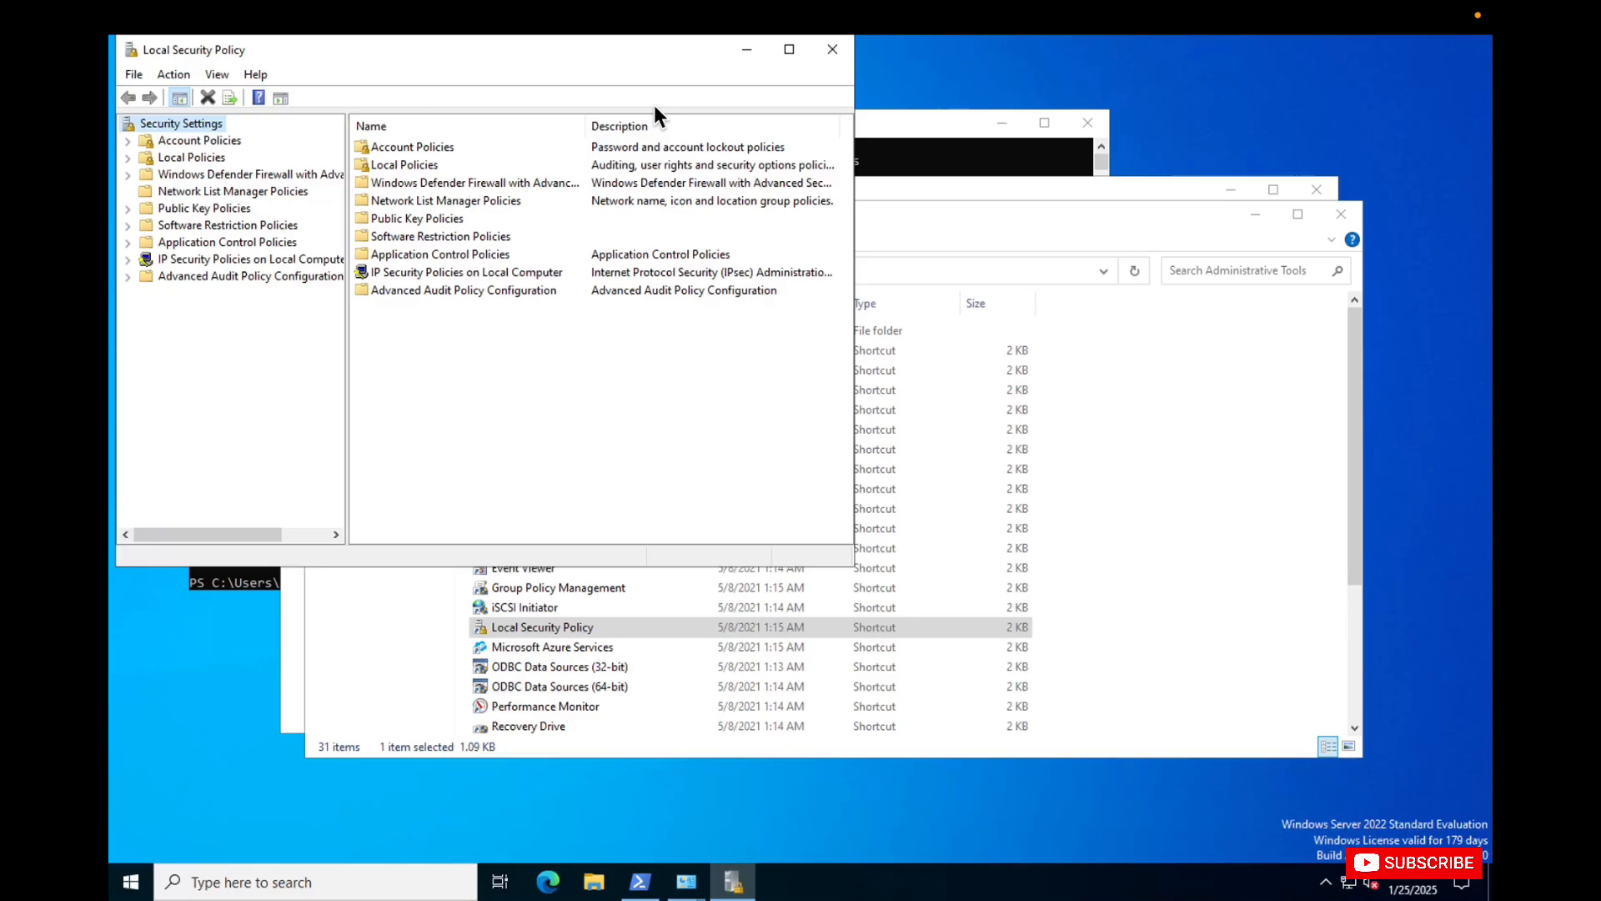
click(831, 46)
Open Group Policy Management and expand the AVTEST.LOCAL forest down to the contents of the AVTEST.LOCAL domain.
double_click(549, 588)
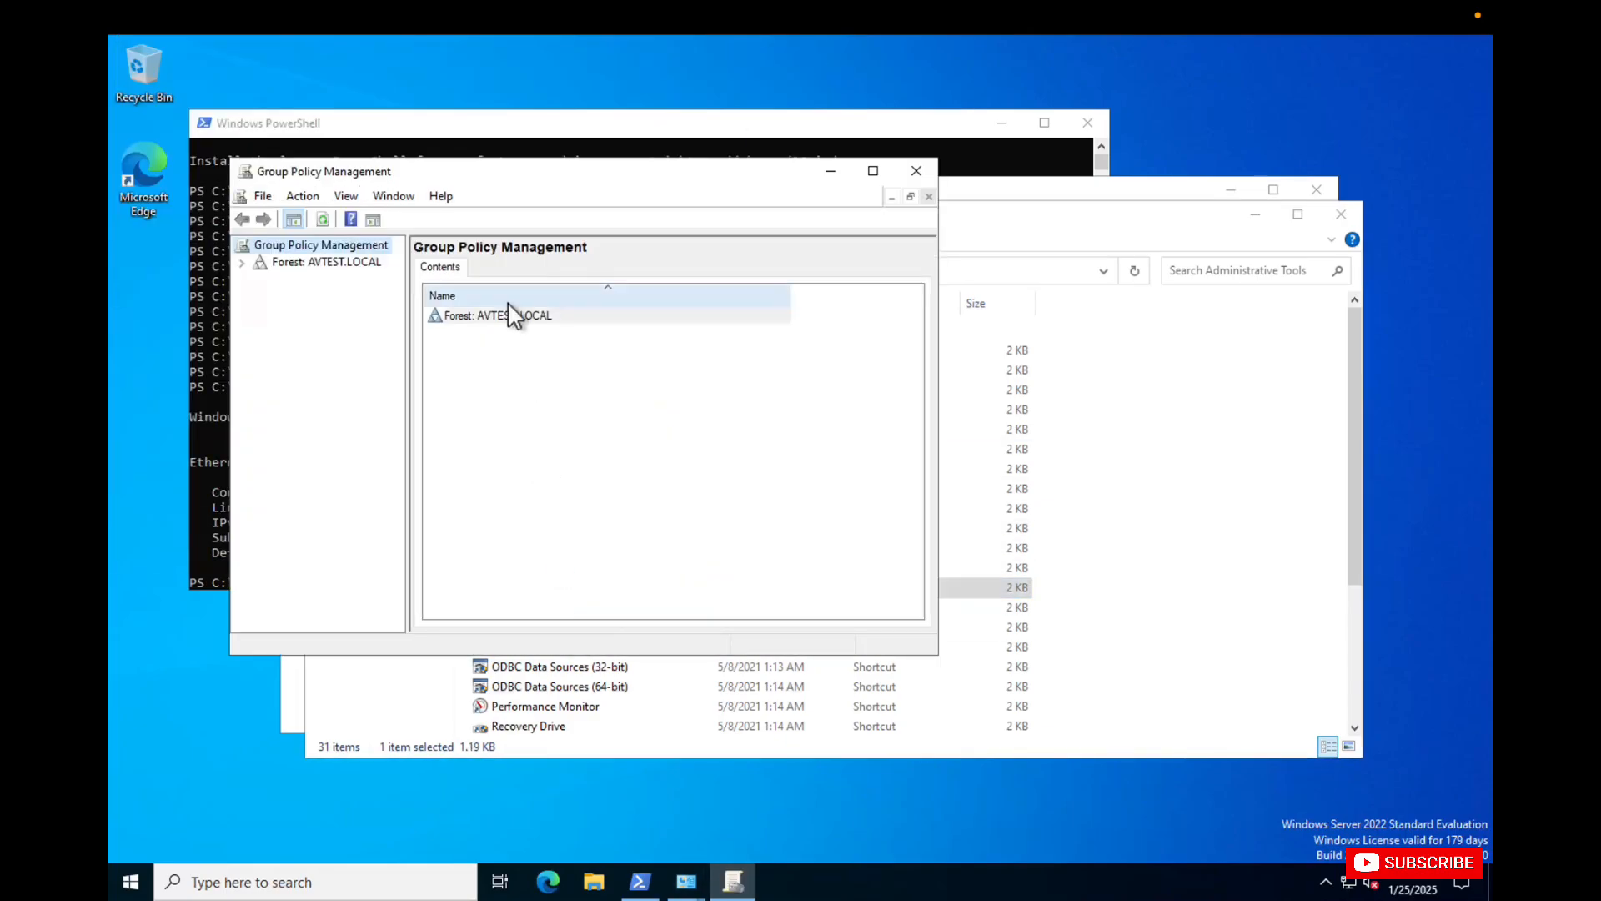
click(242, 263)
click(260, 279)
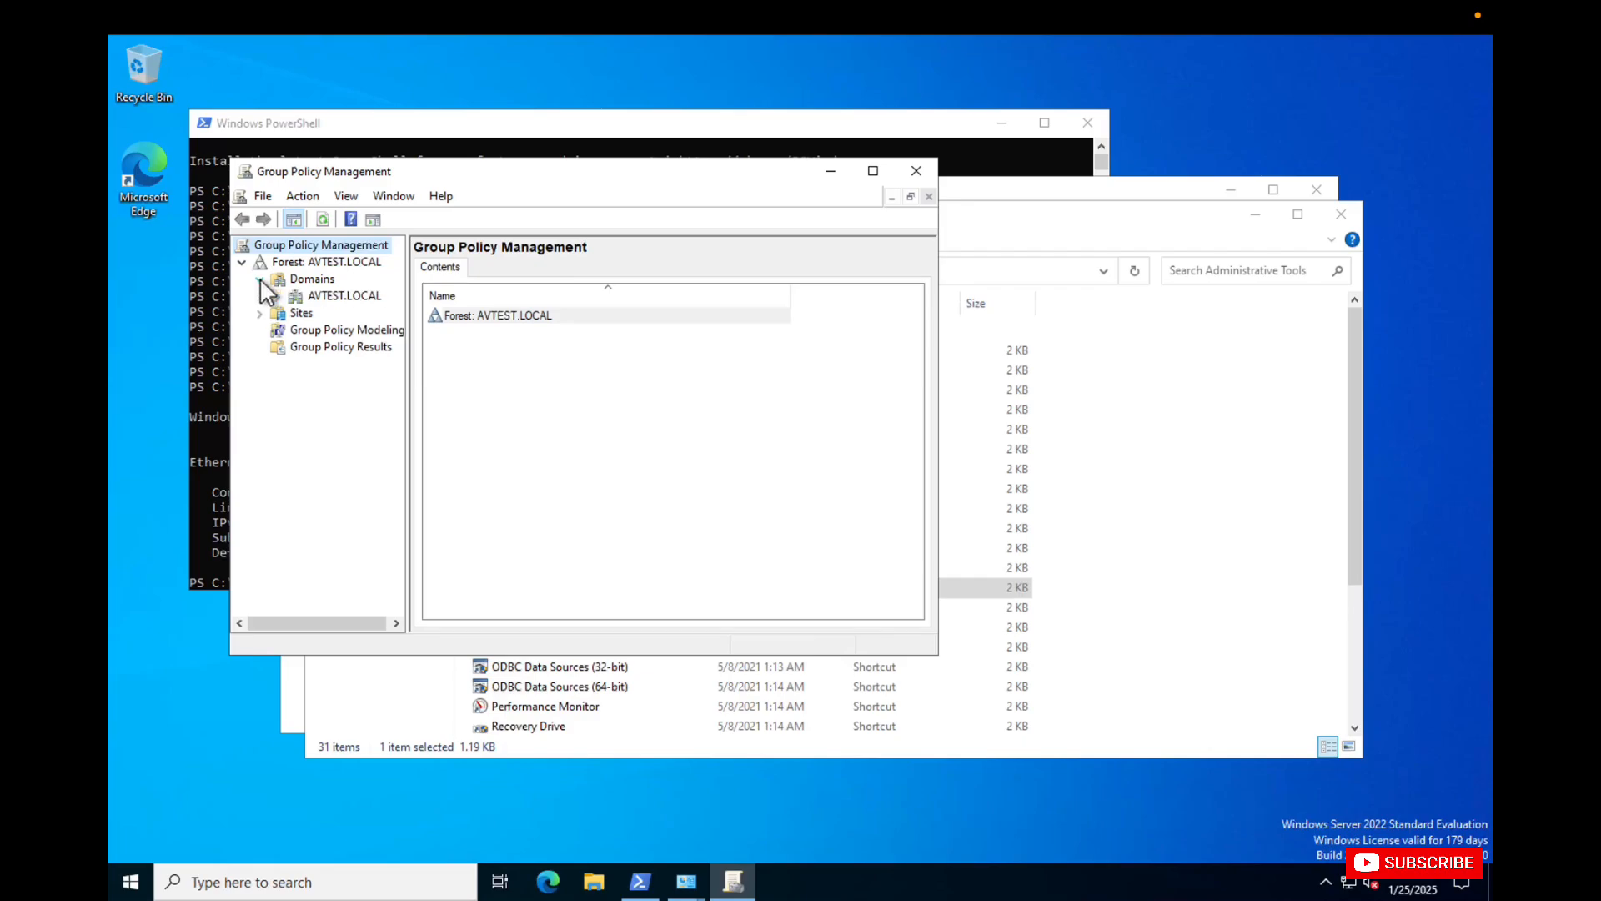
click(277, 296)
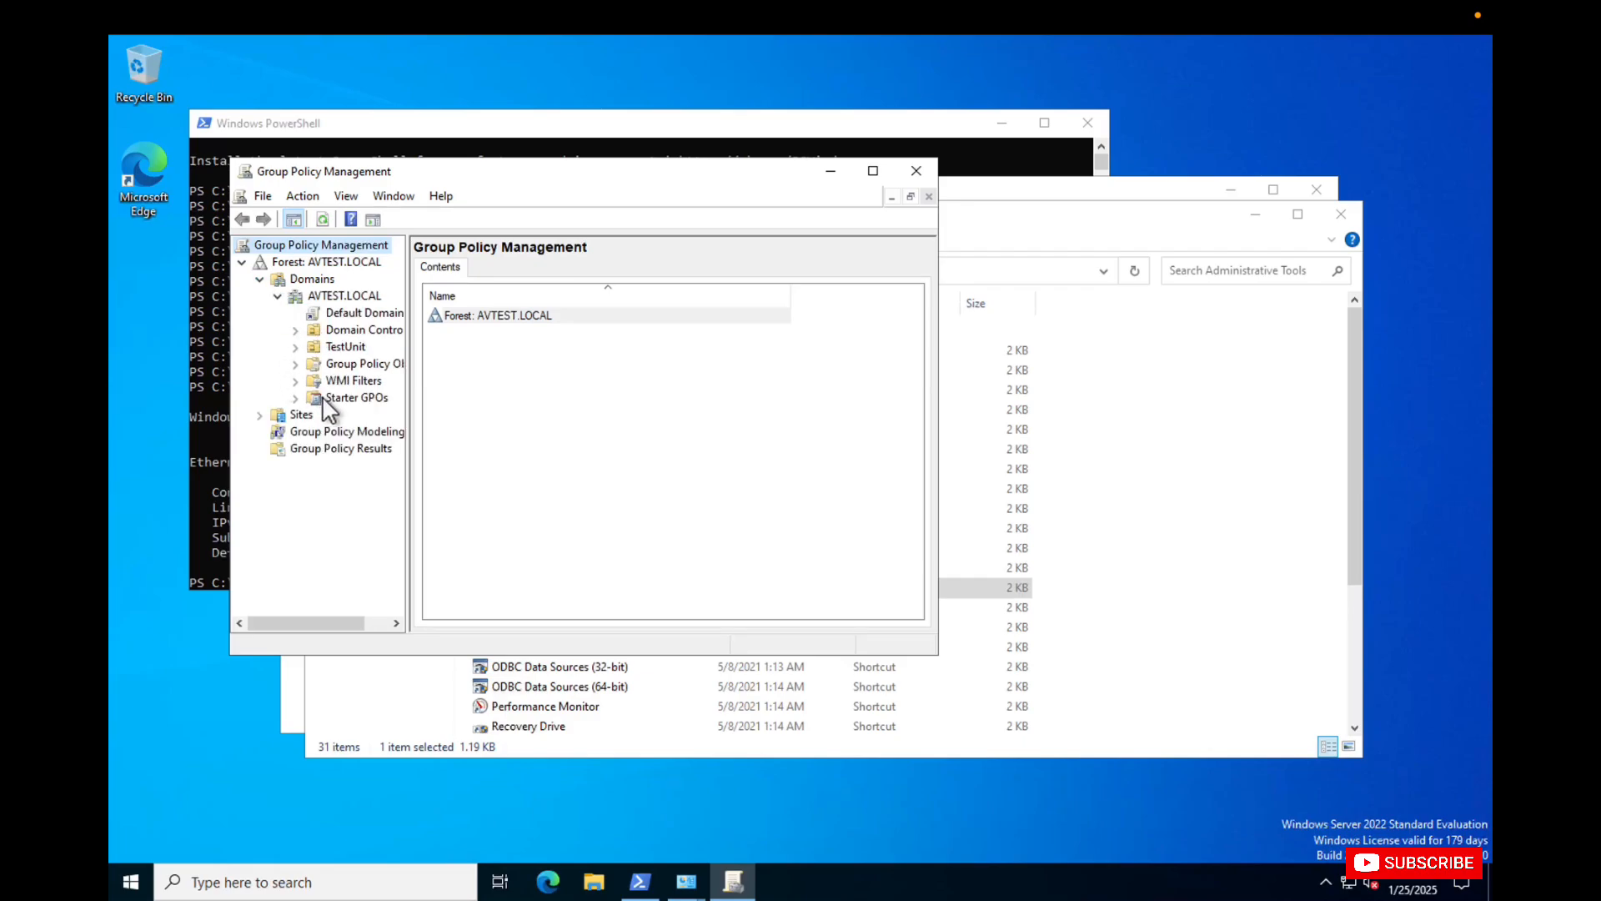
Display the WSUS-Policy1 object from the AVTEST.LOCAL Group Policy Objects and maximize the Group Policy Management window.
click(356, 363)
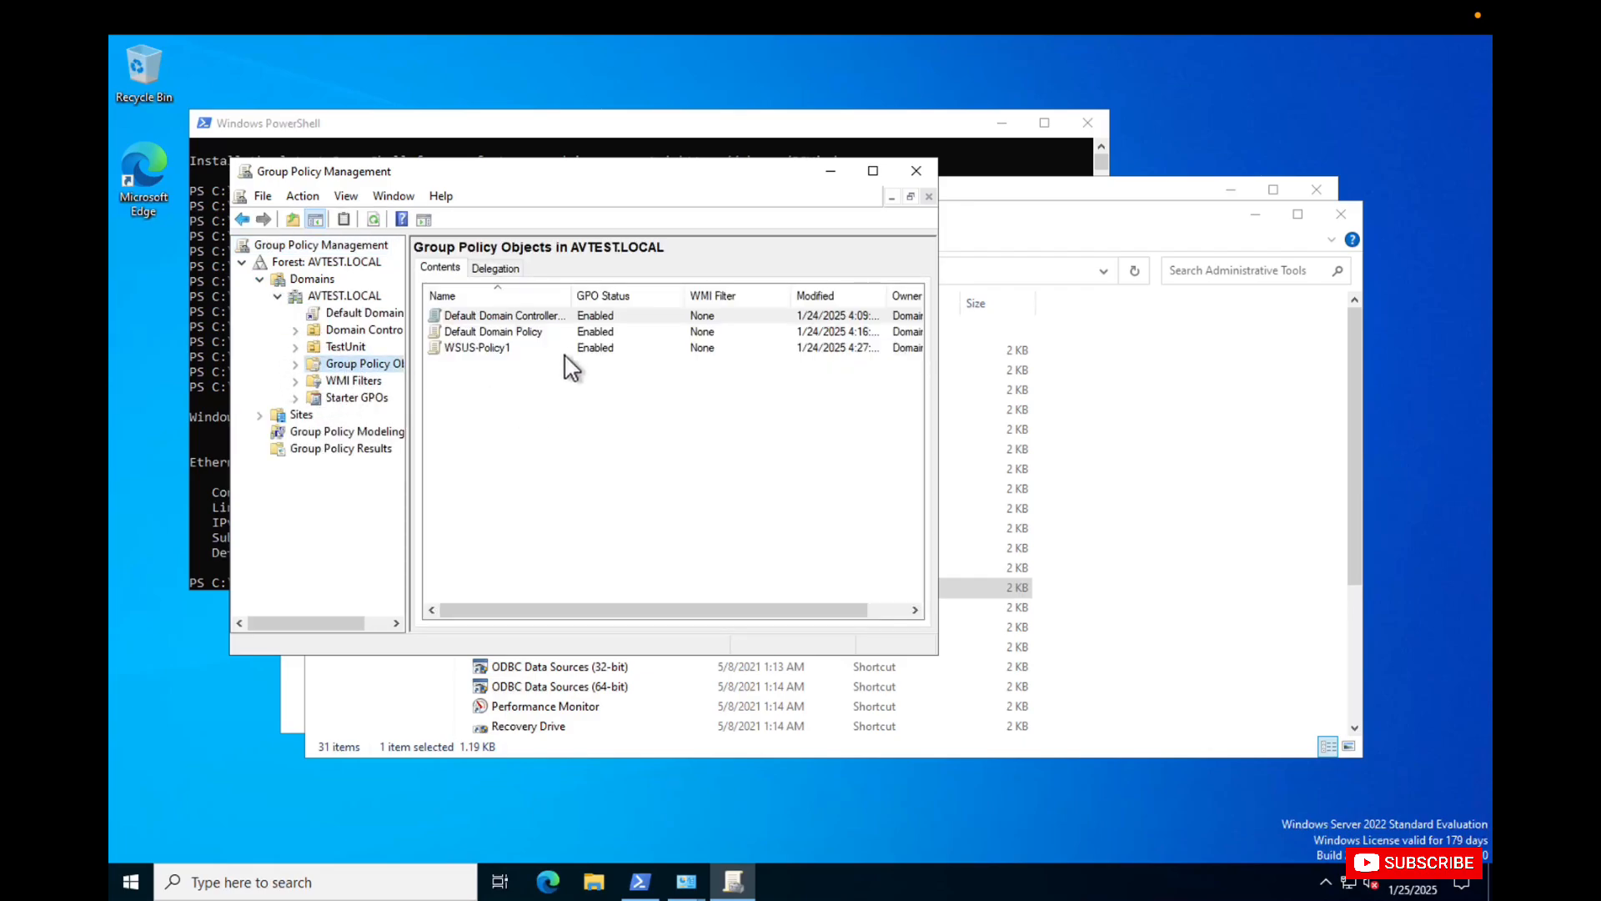
click(508, 346)
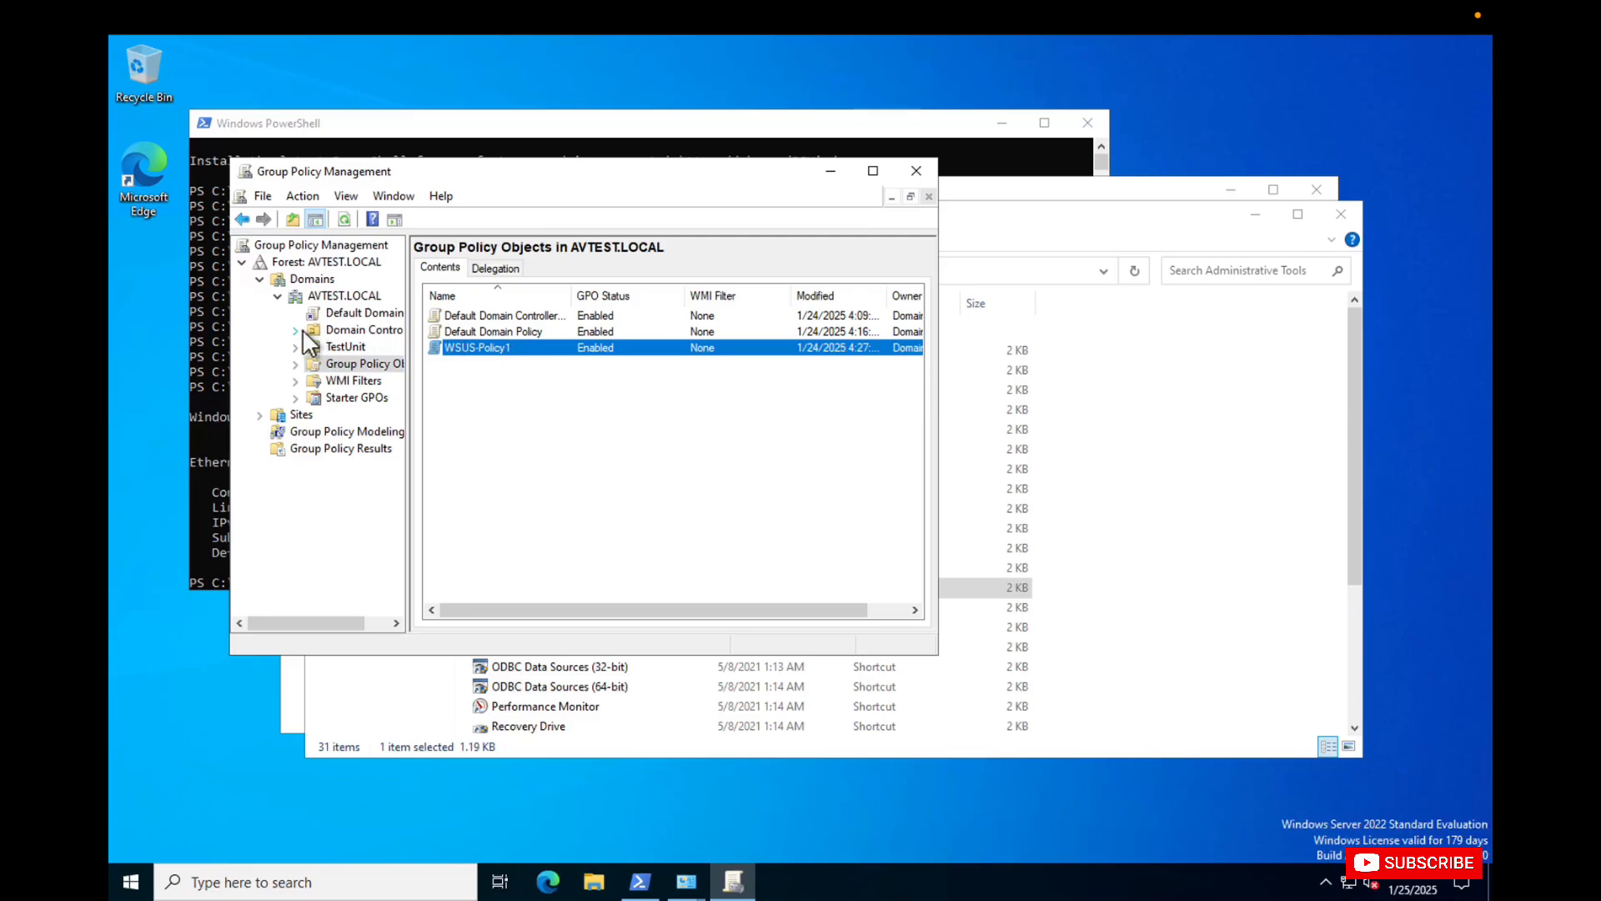
click(299, 330)
double_click(499, 348)
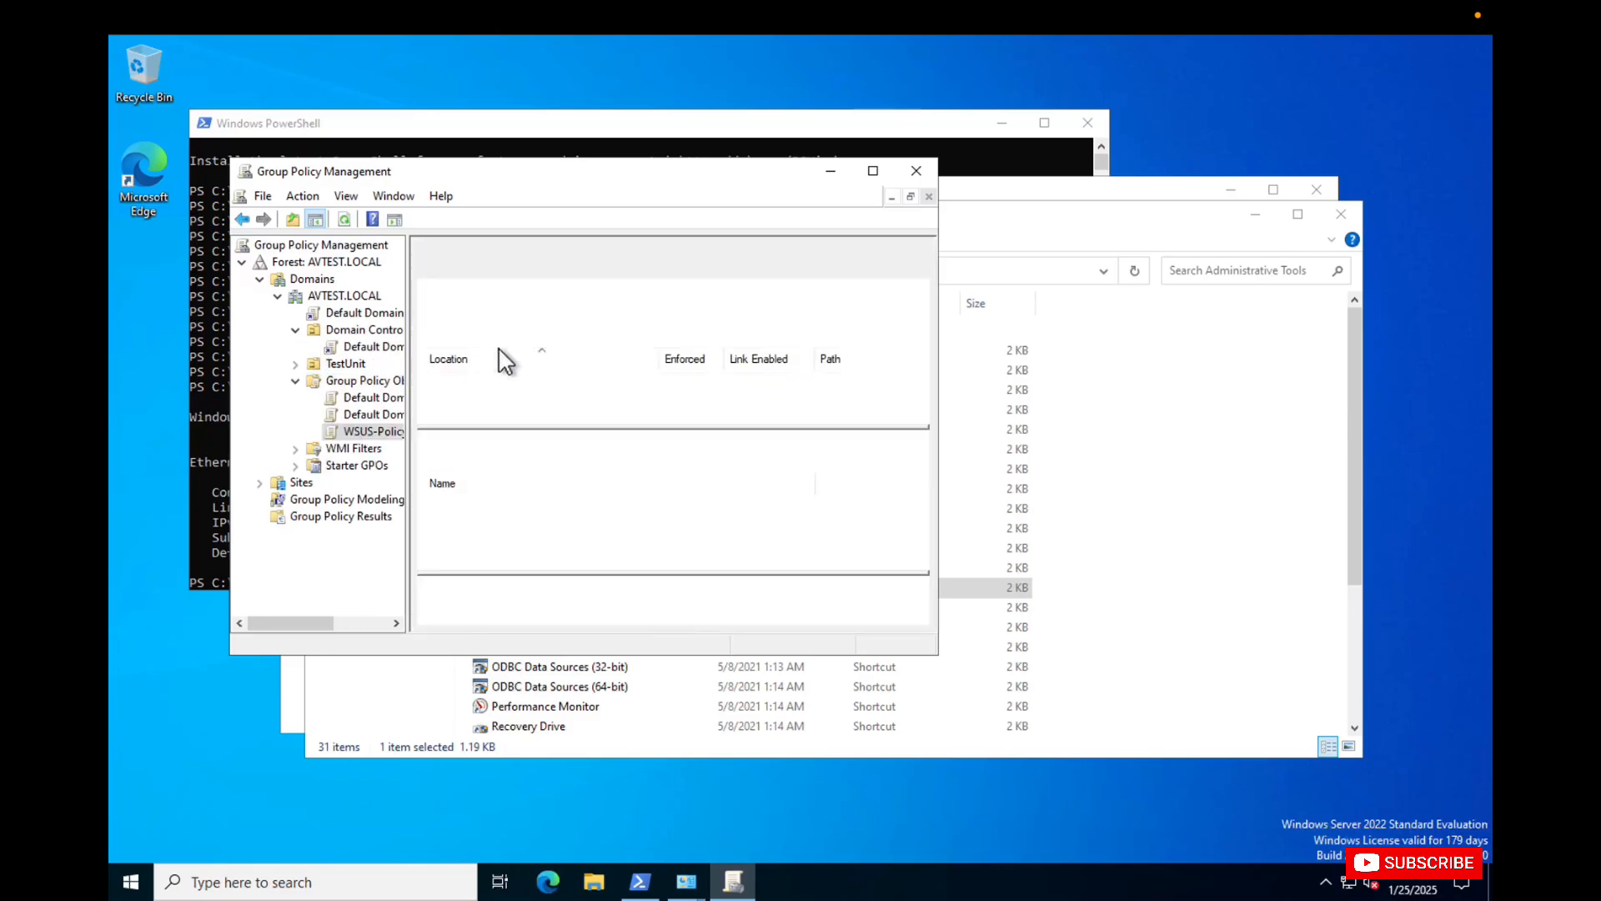
click(873, 172)
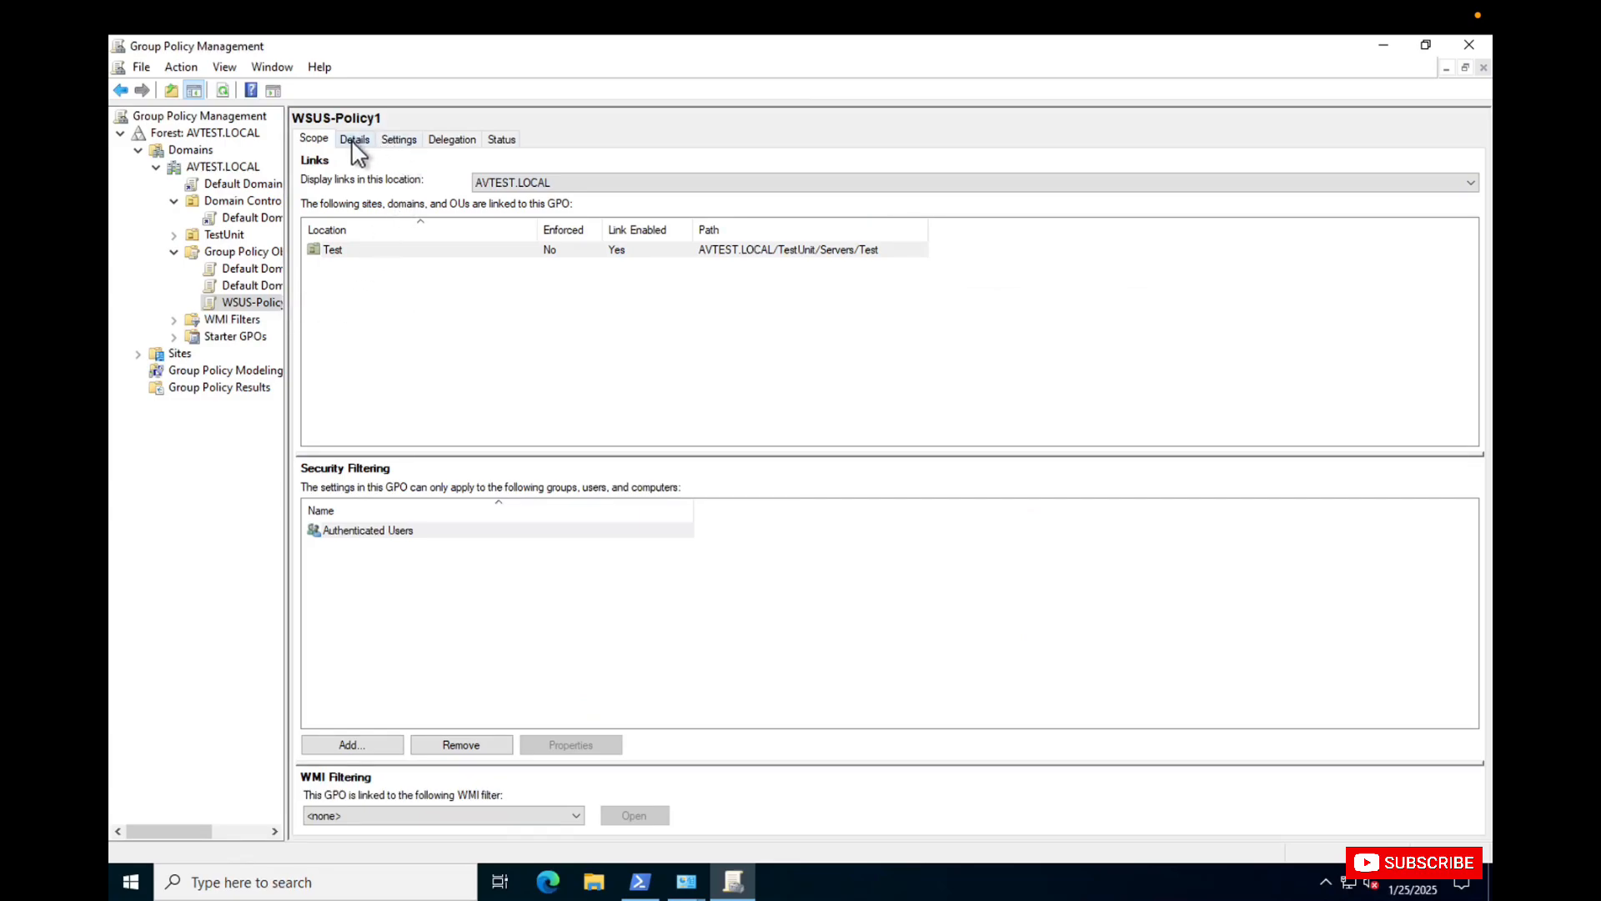
Open the WSUS-Policy1 group policy object for editing.
click(244, 305)
right_click(242, 302)
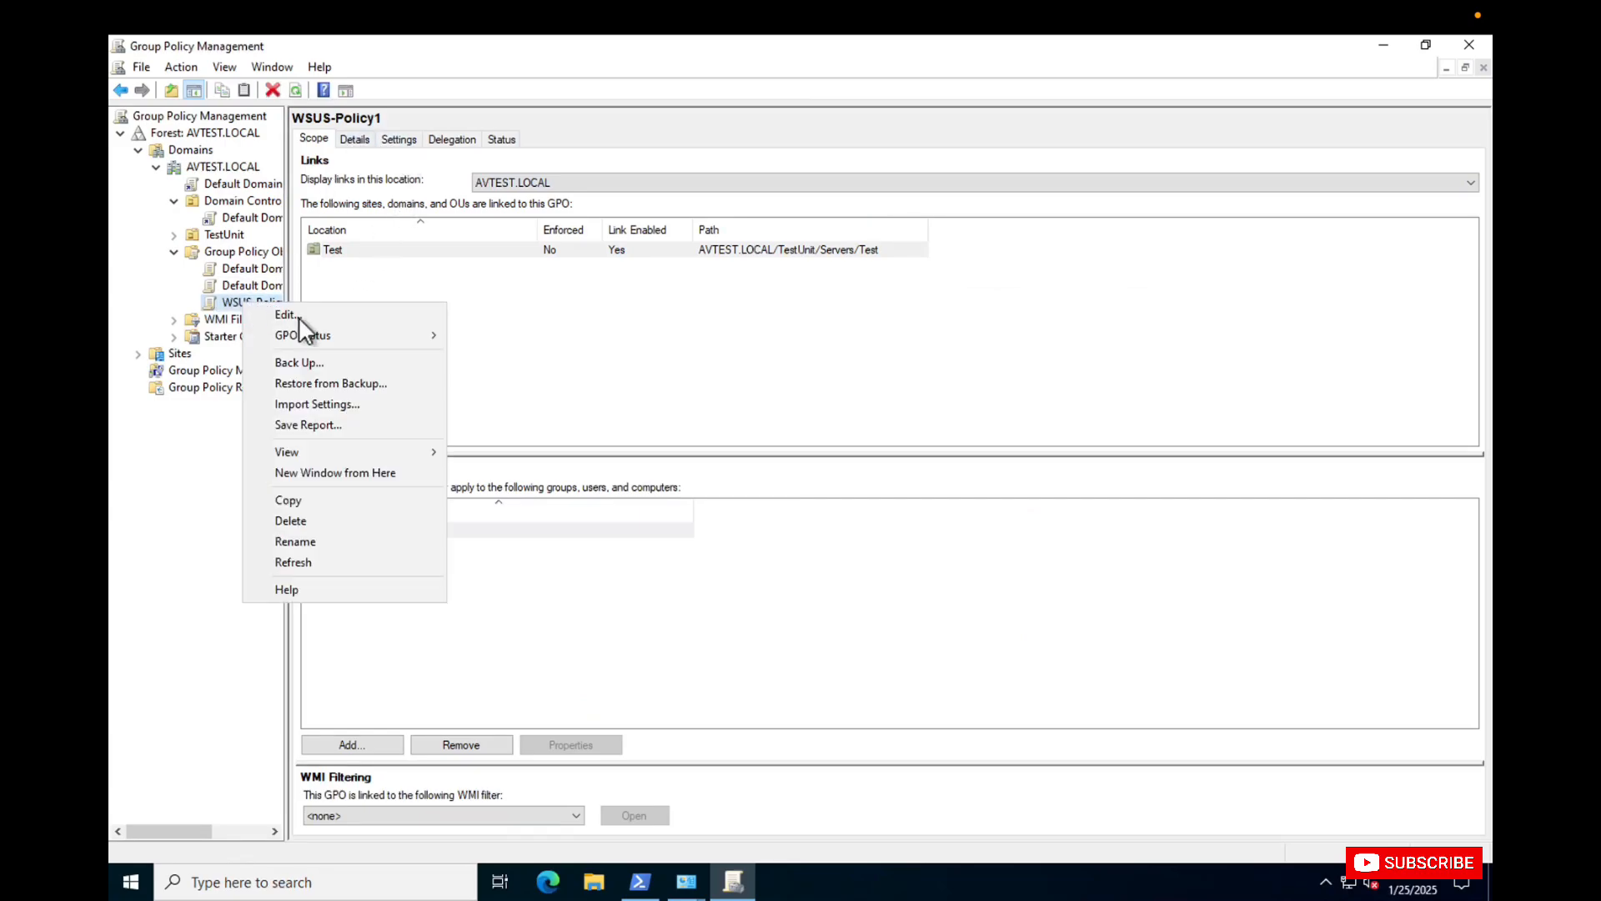
click(312, 315)
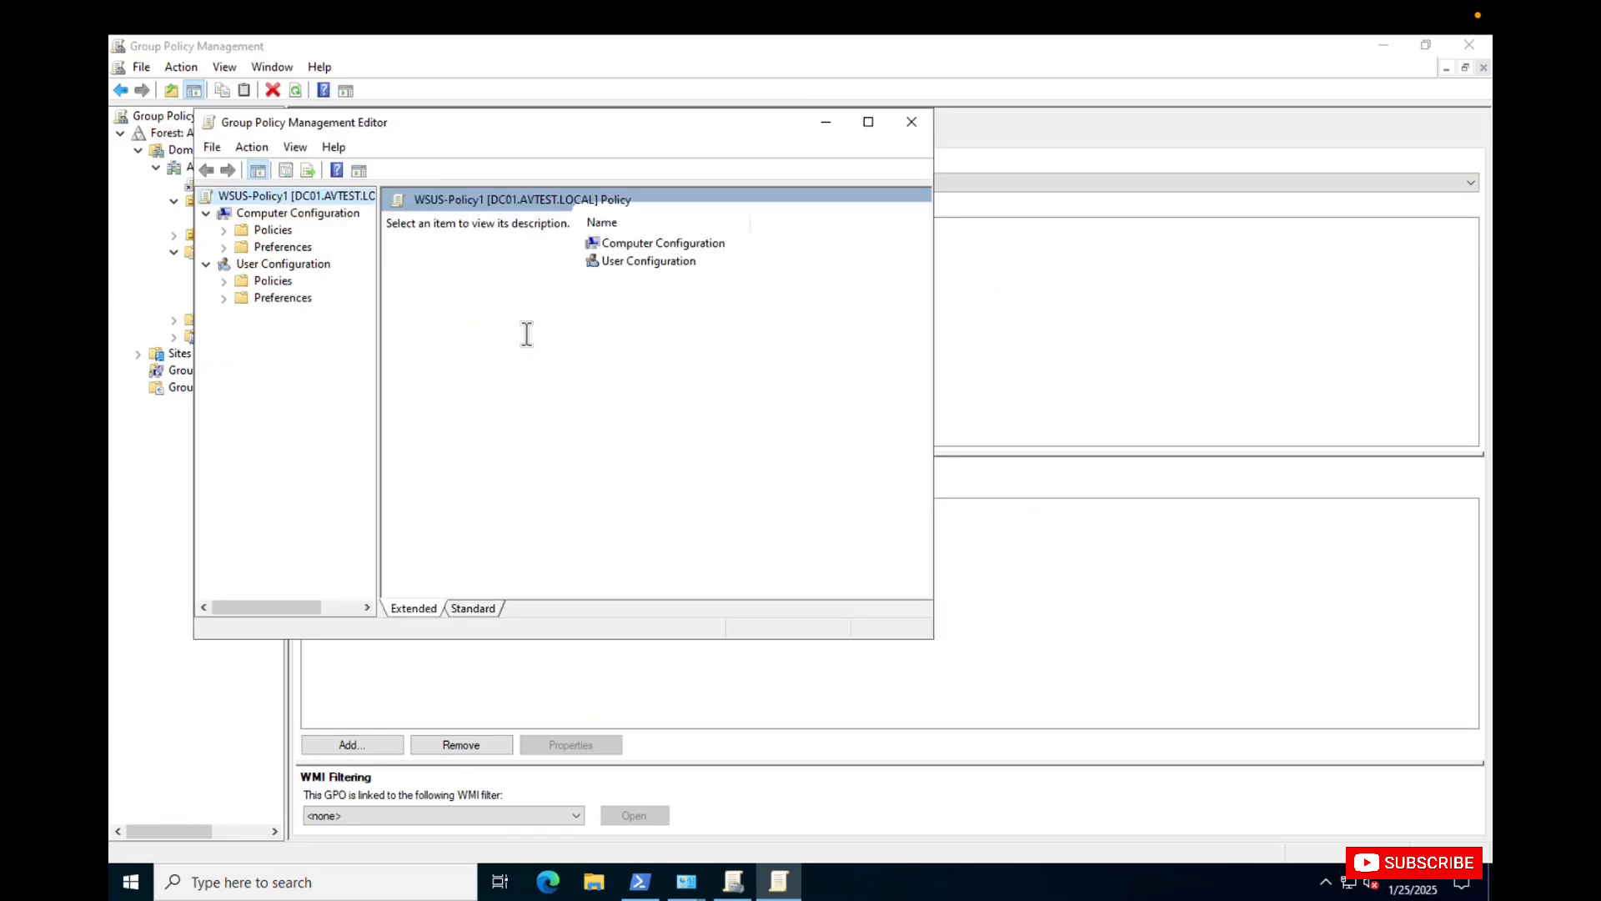
Browse Computer Configuration > Policies > Administrative Templates > Windows Components to Windows Update, with the editor maximized and its tree widened.
double_click(270, 228)
double_click(317, 281)
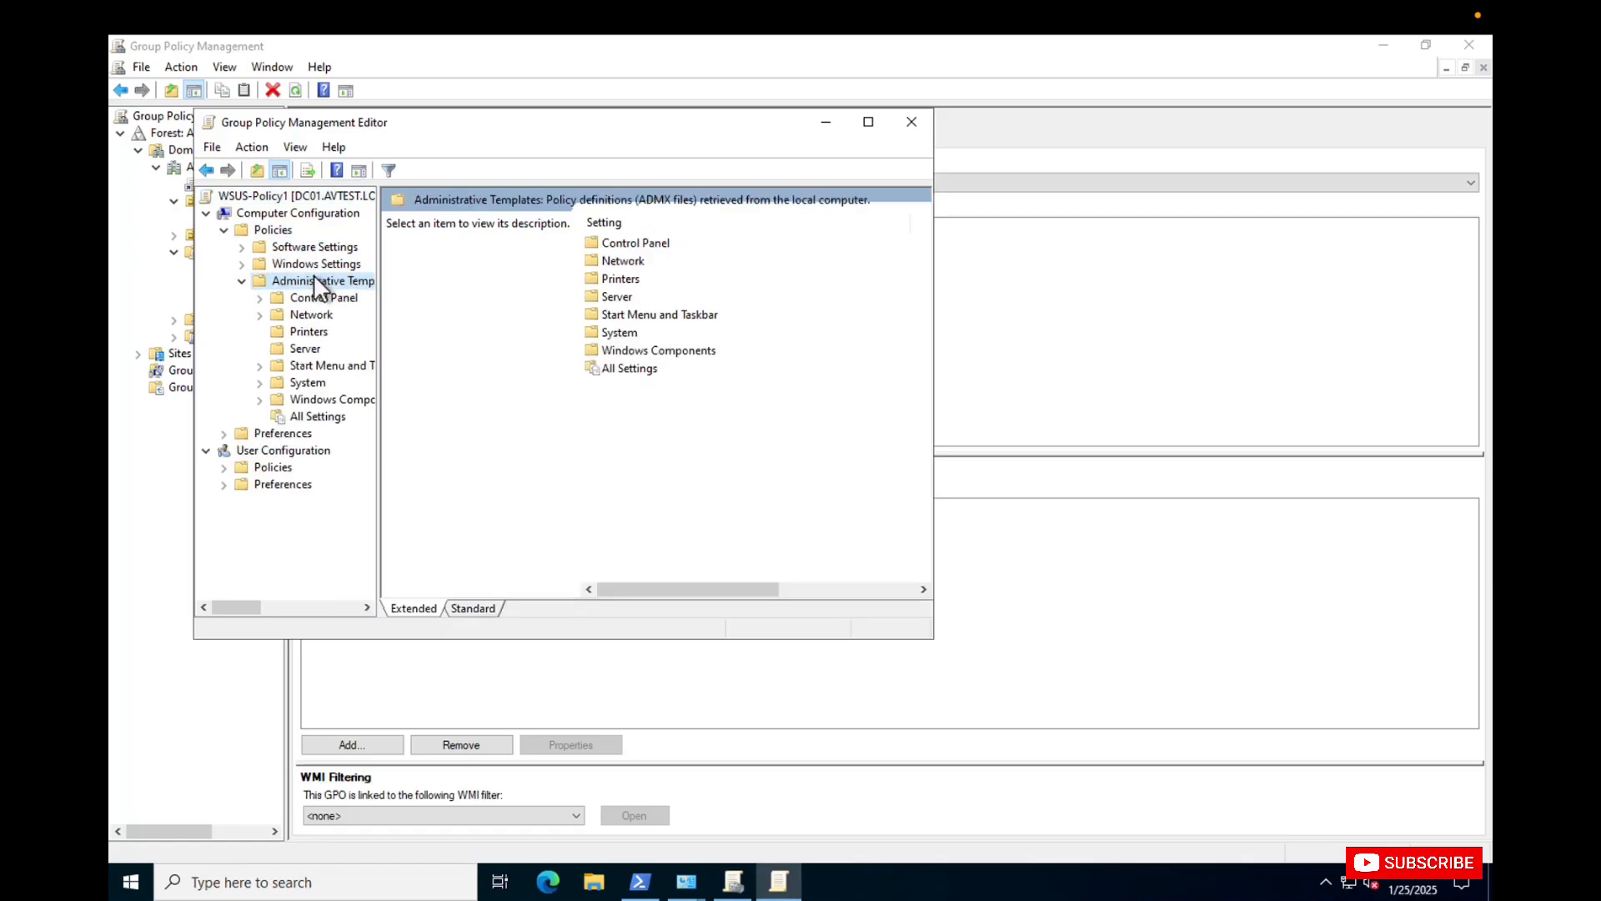
double_click(324, 399)
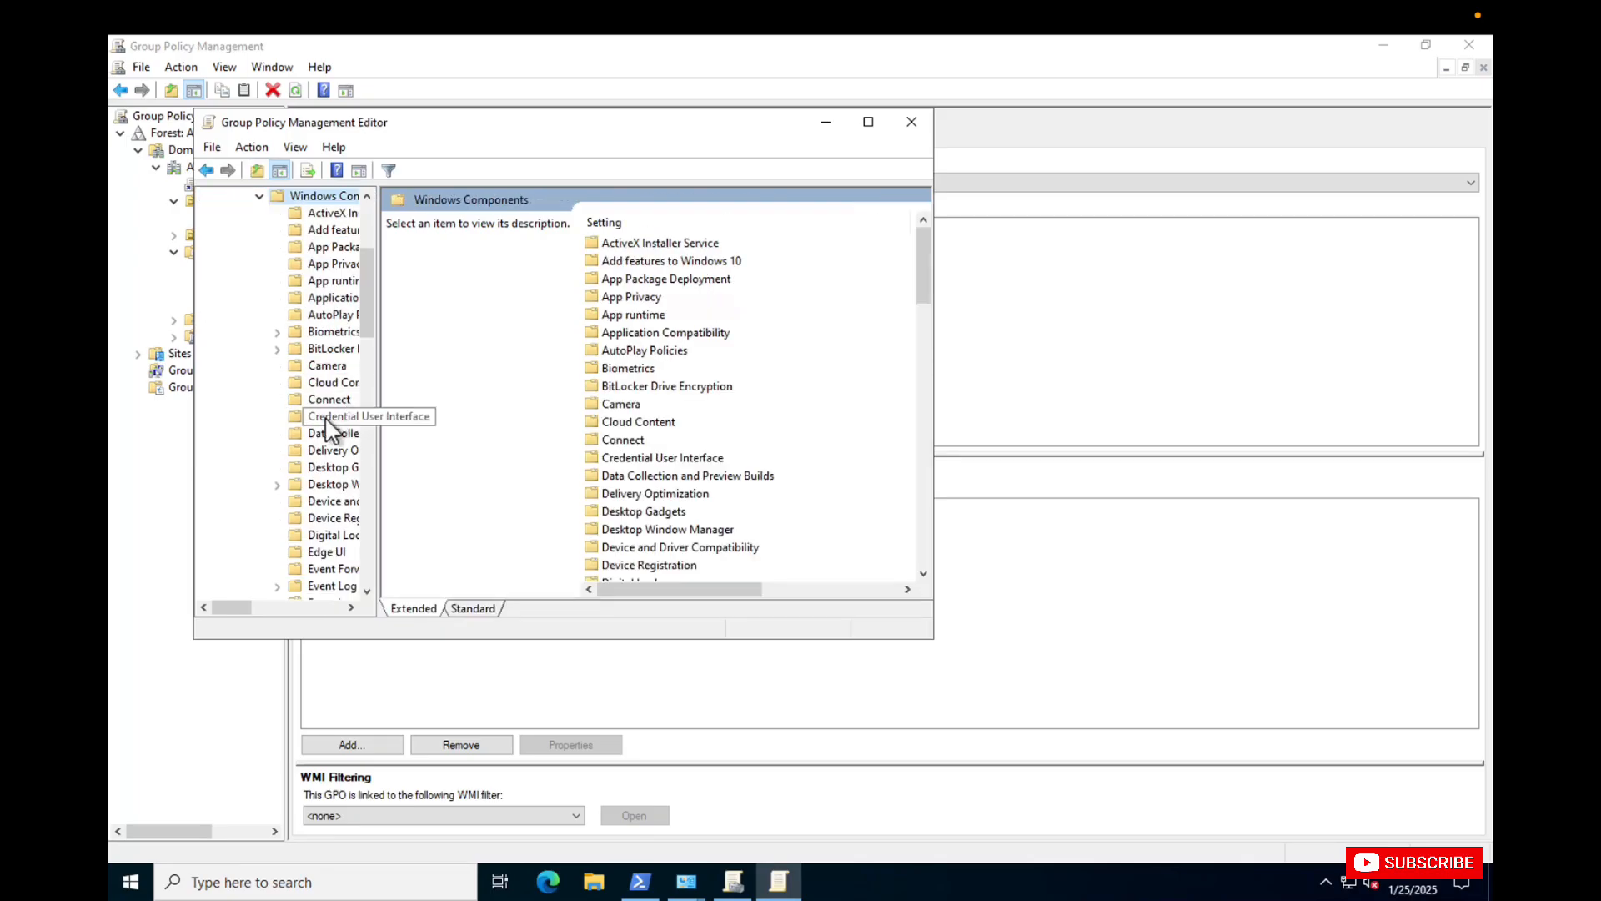
scroll(323, 417, down, 12)
double_click(648, 125)
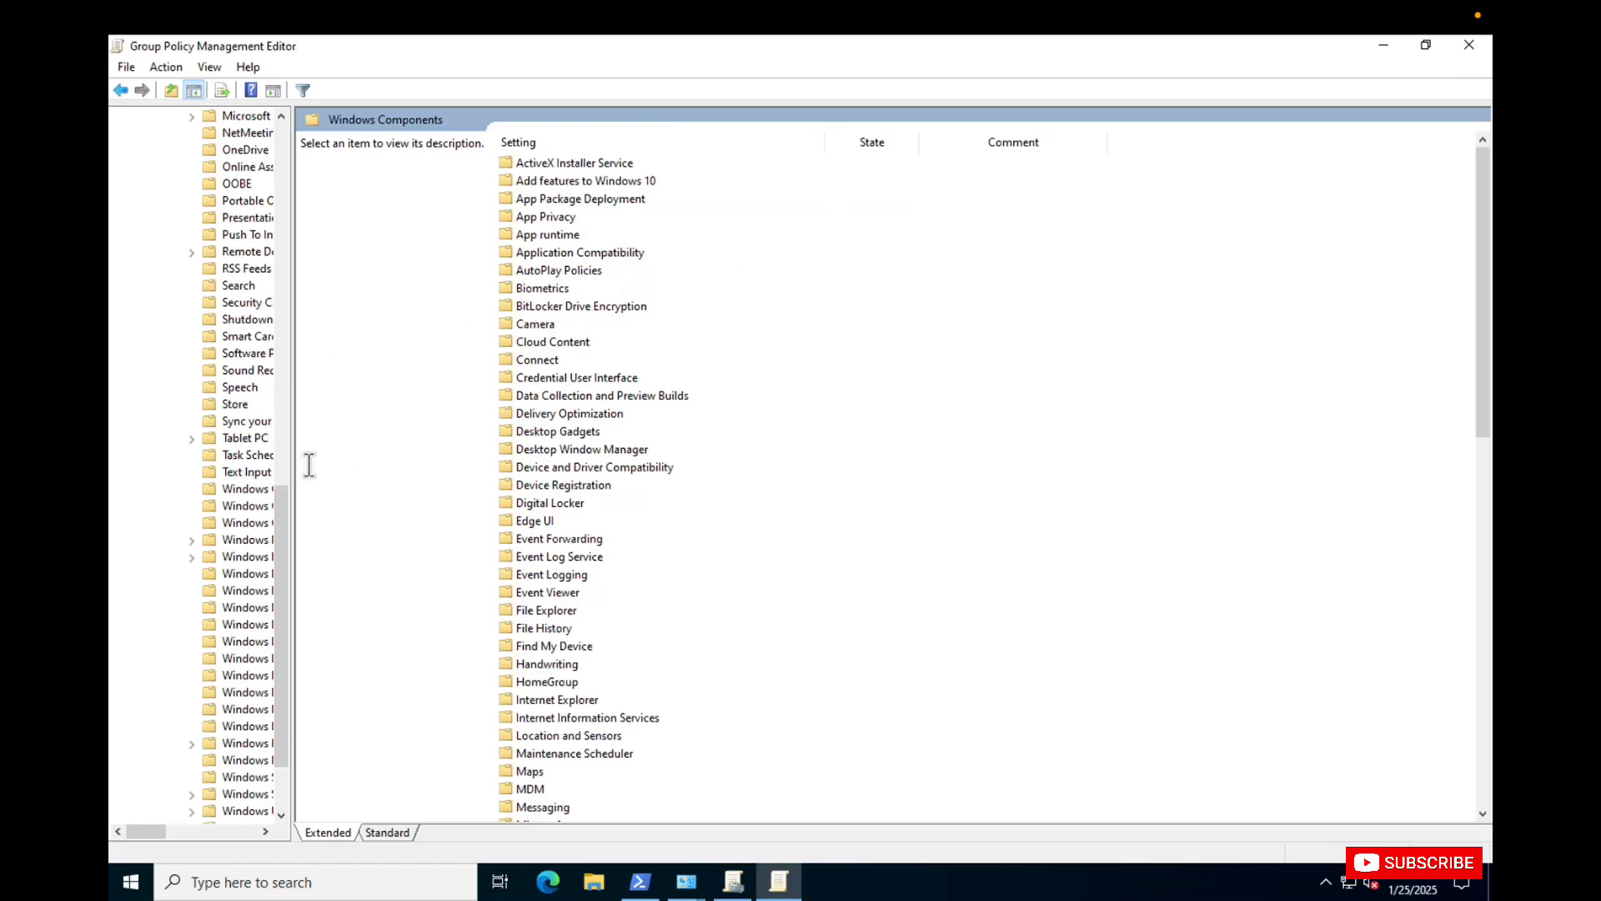
drag(308, 458, 490, 467)
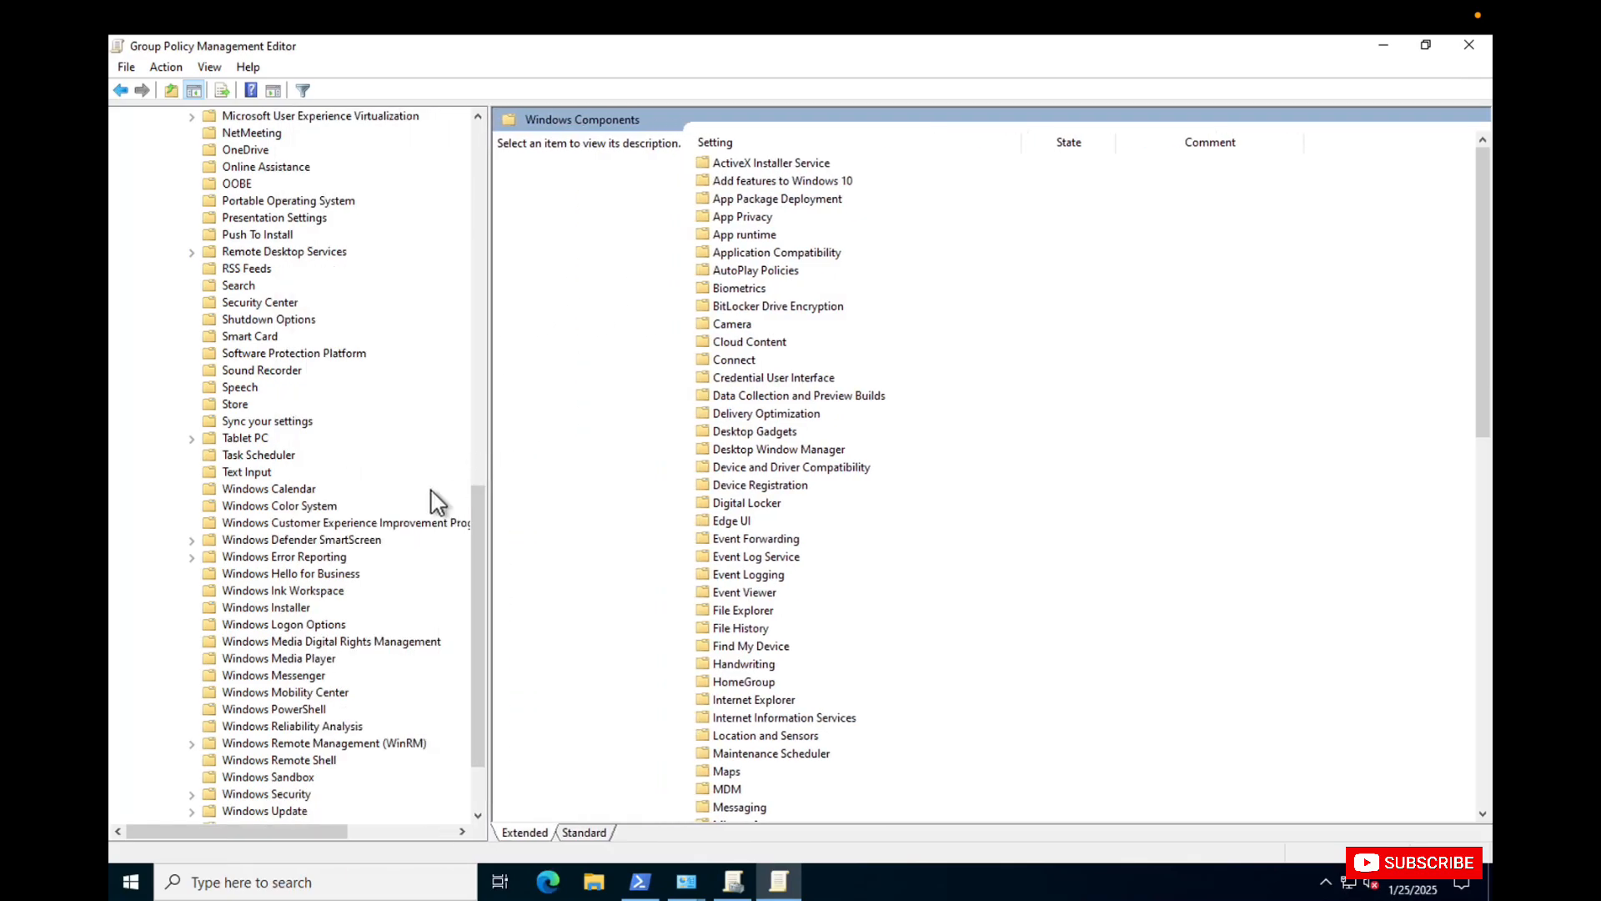
scroll(351, 561, down, 2)
click(281, 708)
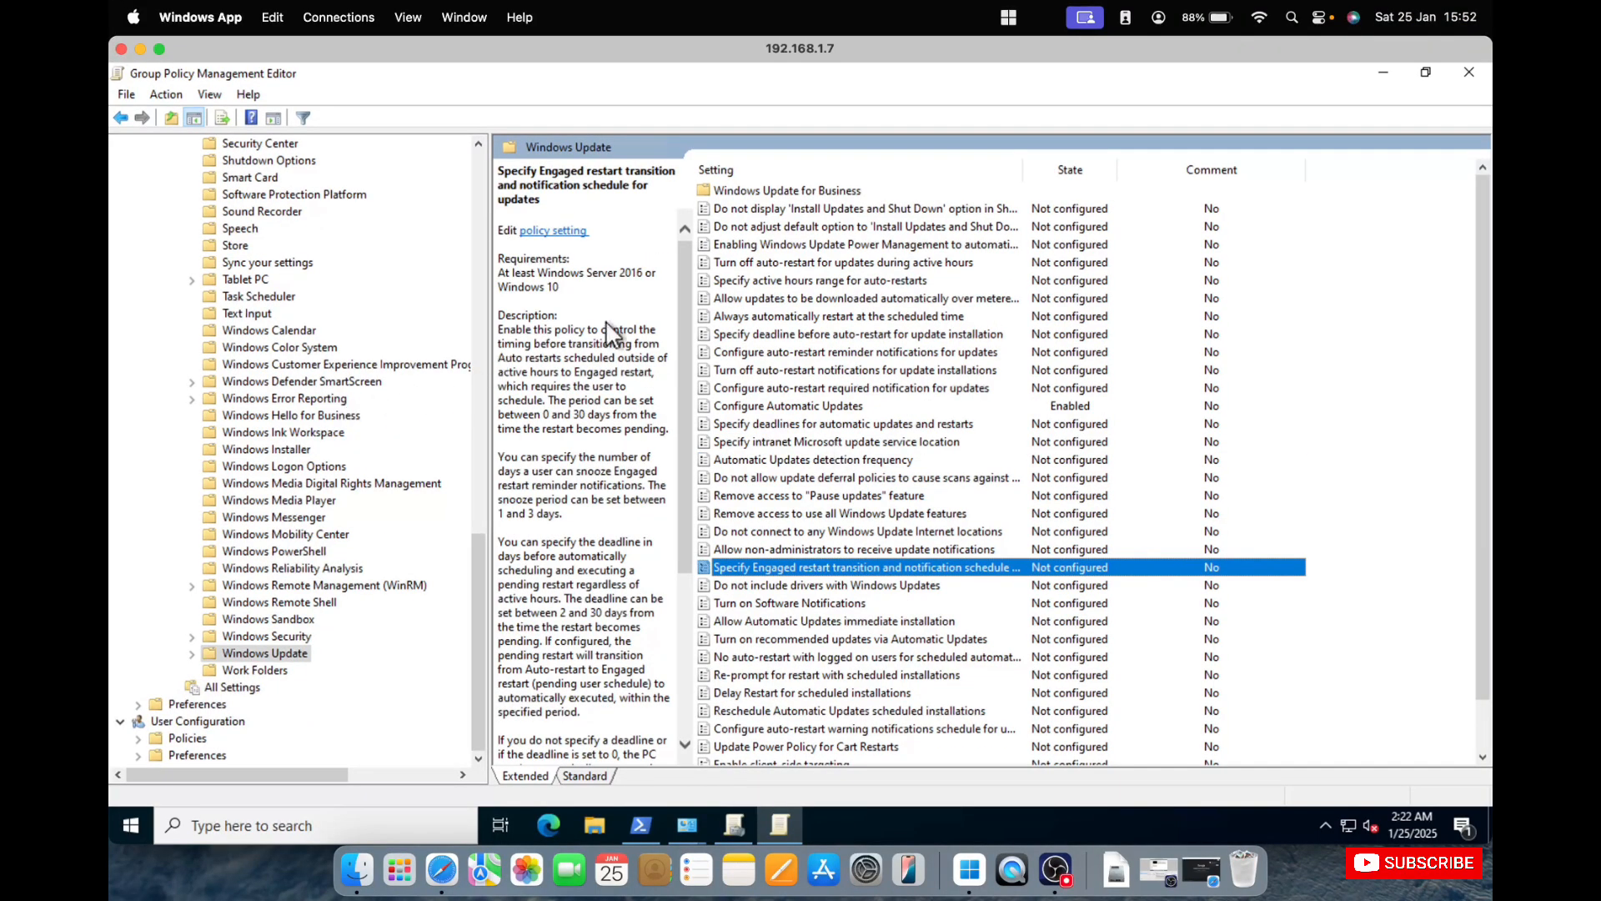
Edit the Configure Automatic Updates policy and set automatic updating to 2 - Notify for download and auto install.
click(854, 407)
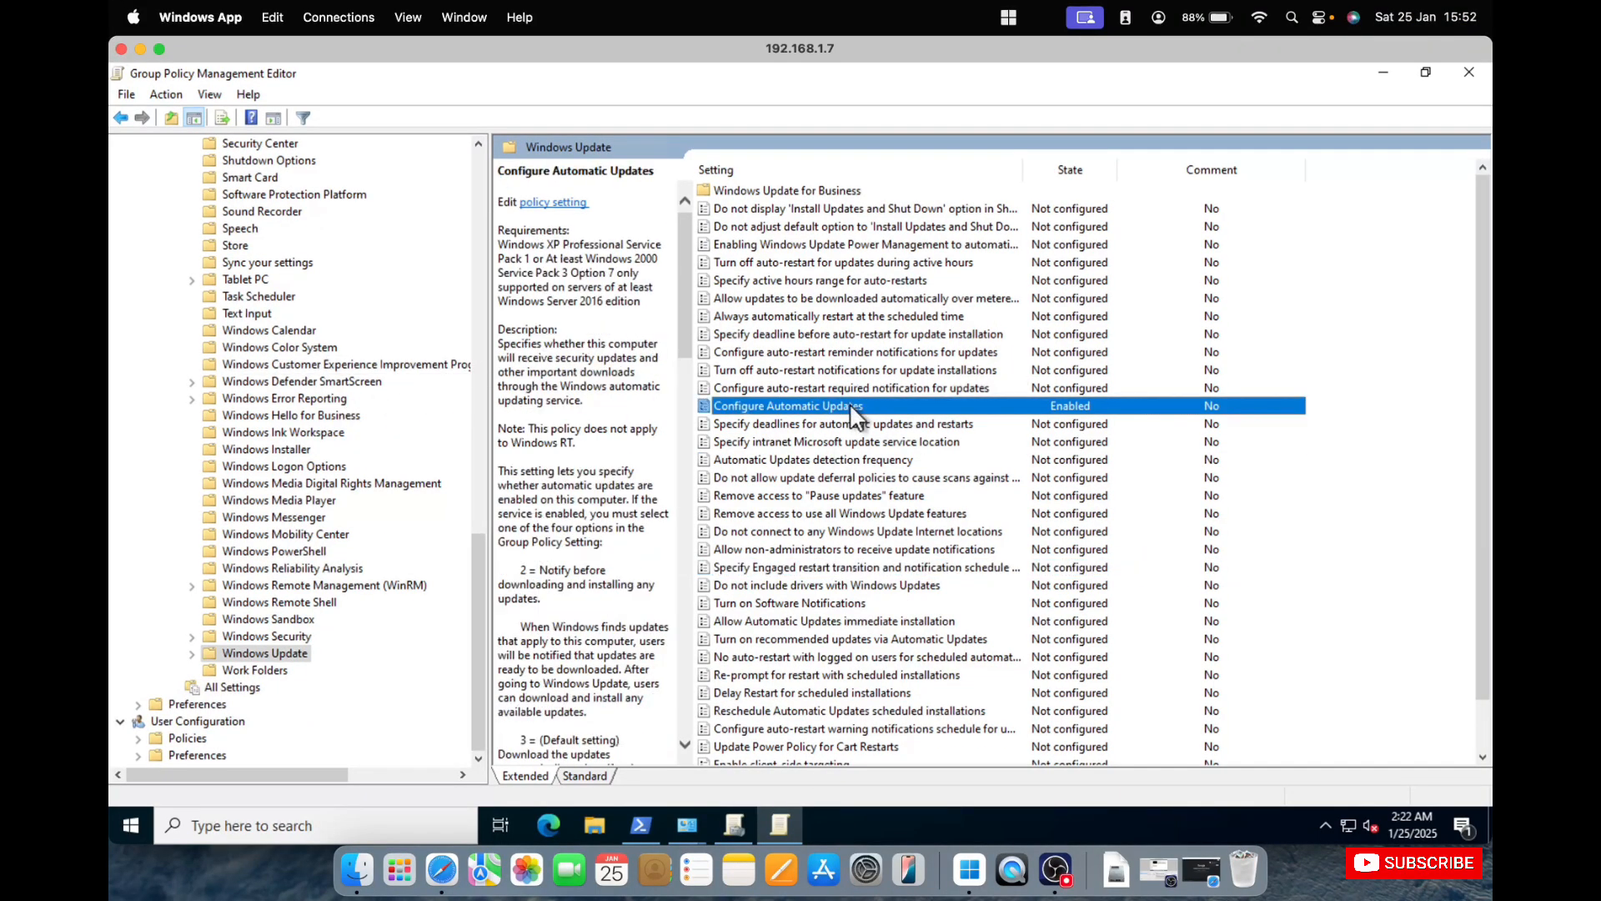
right_click(853, 407)
click(889, 412)
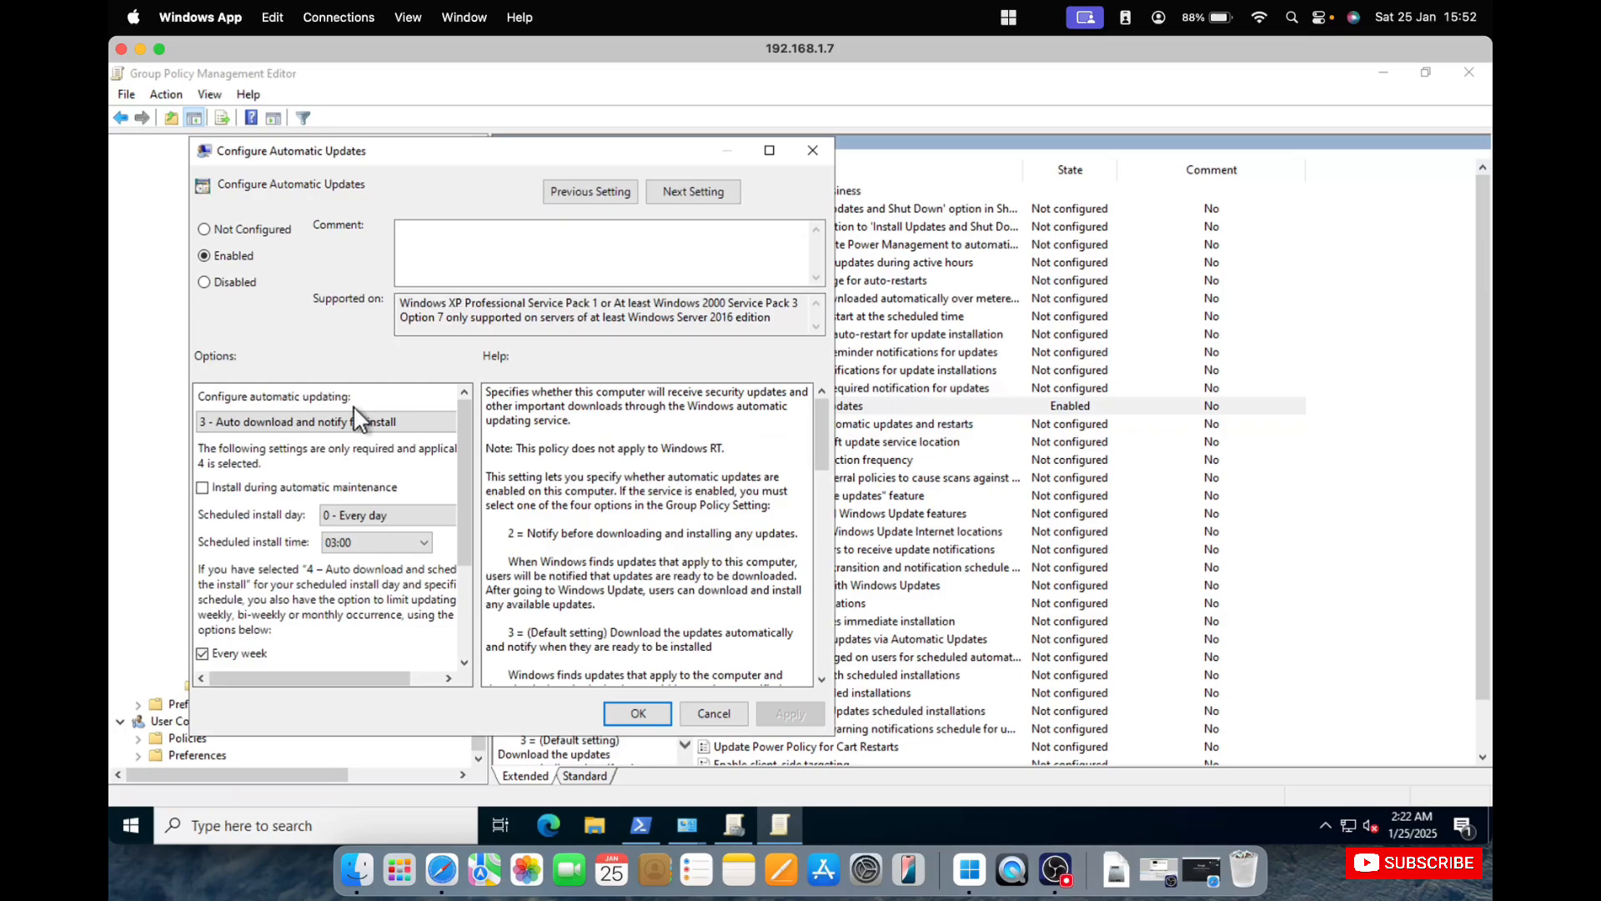
click(356, 417)
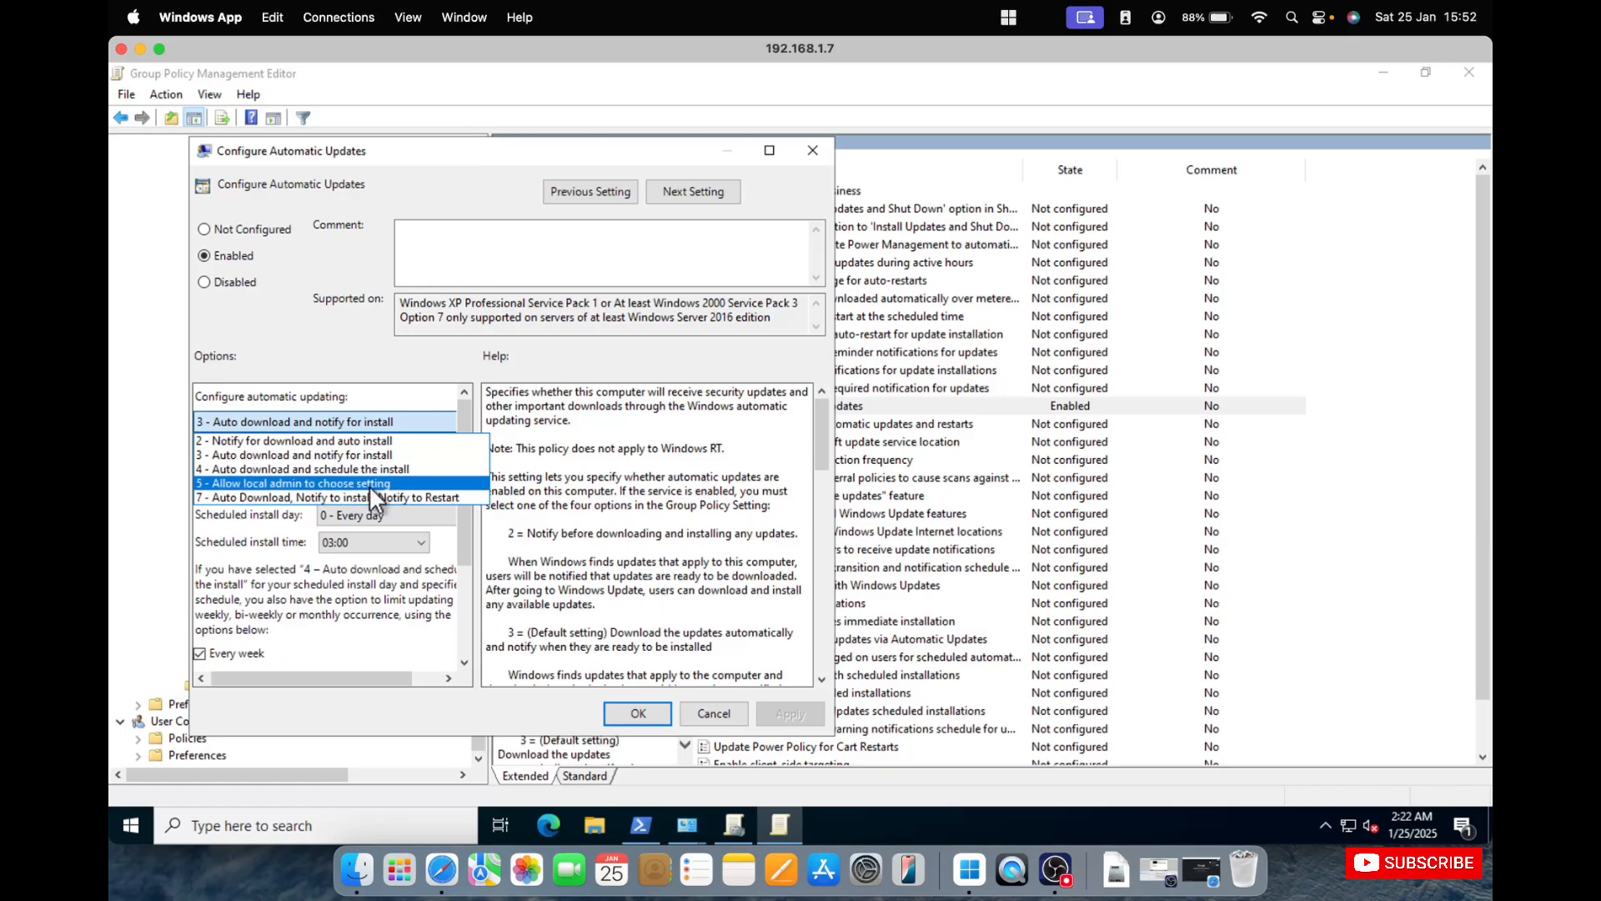
click(367, 437)
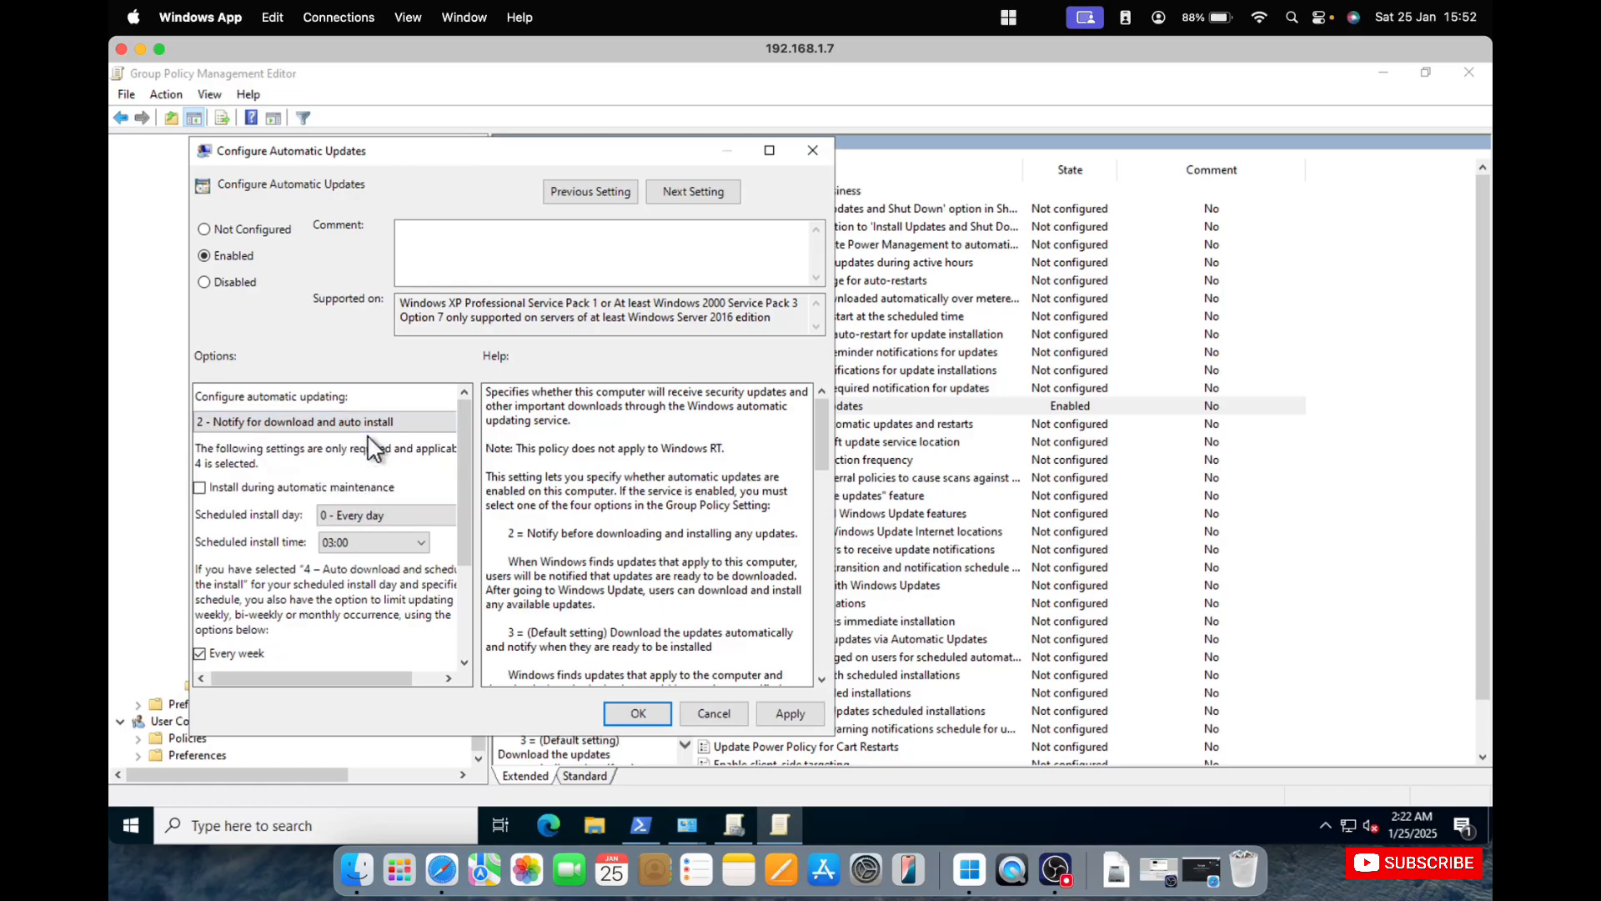
Clear the Install updates for other Microsoft products option in the Configure Automatic Updates policy.
scroll(357, 493, down, 1)
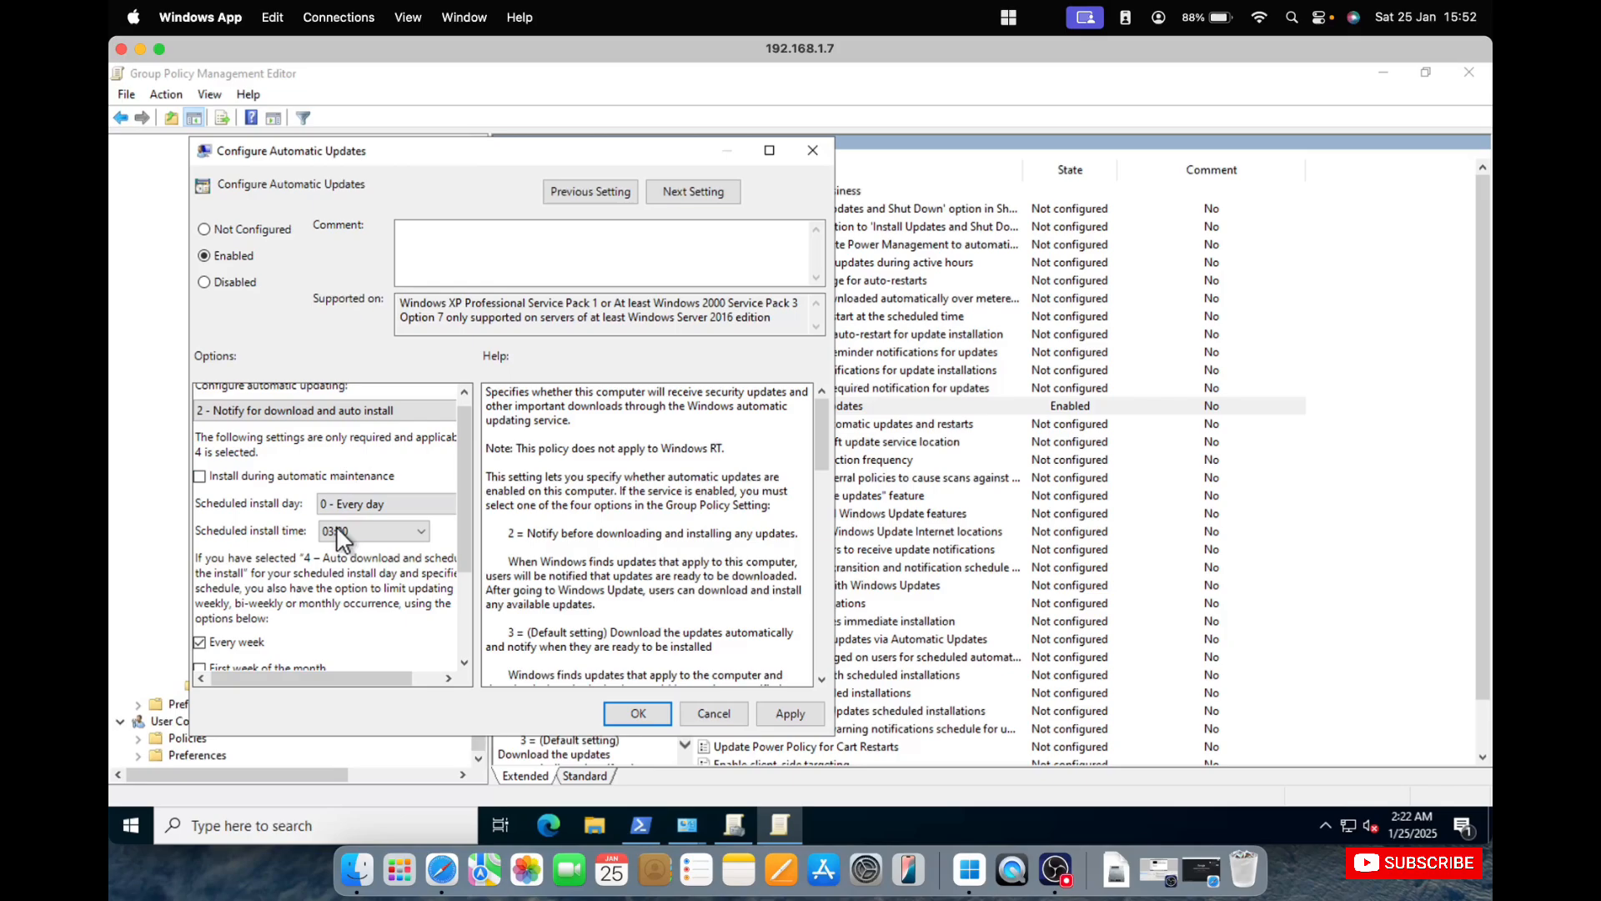
drag(463, 546, 465, 588)
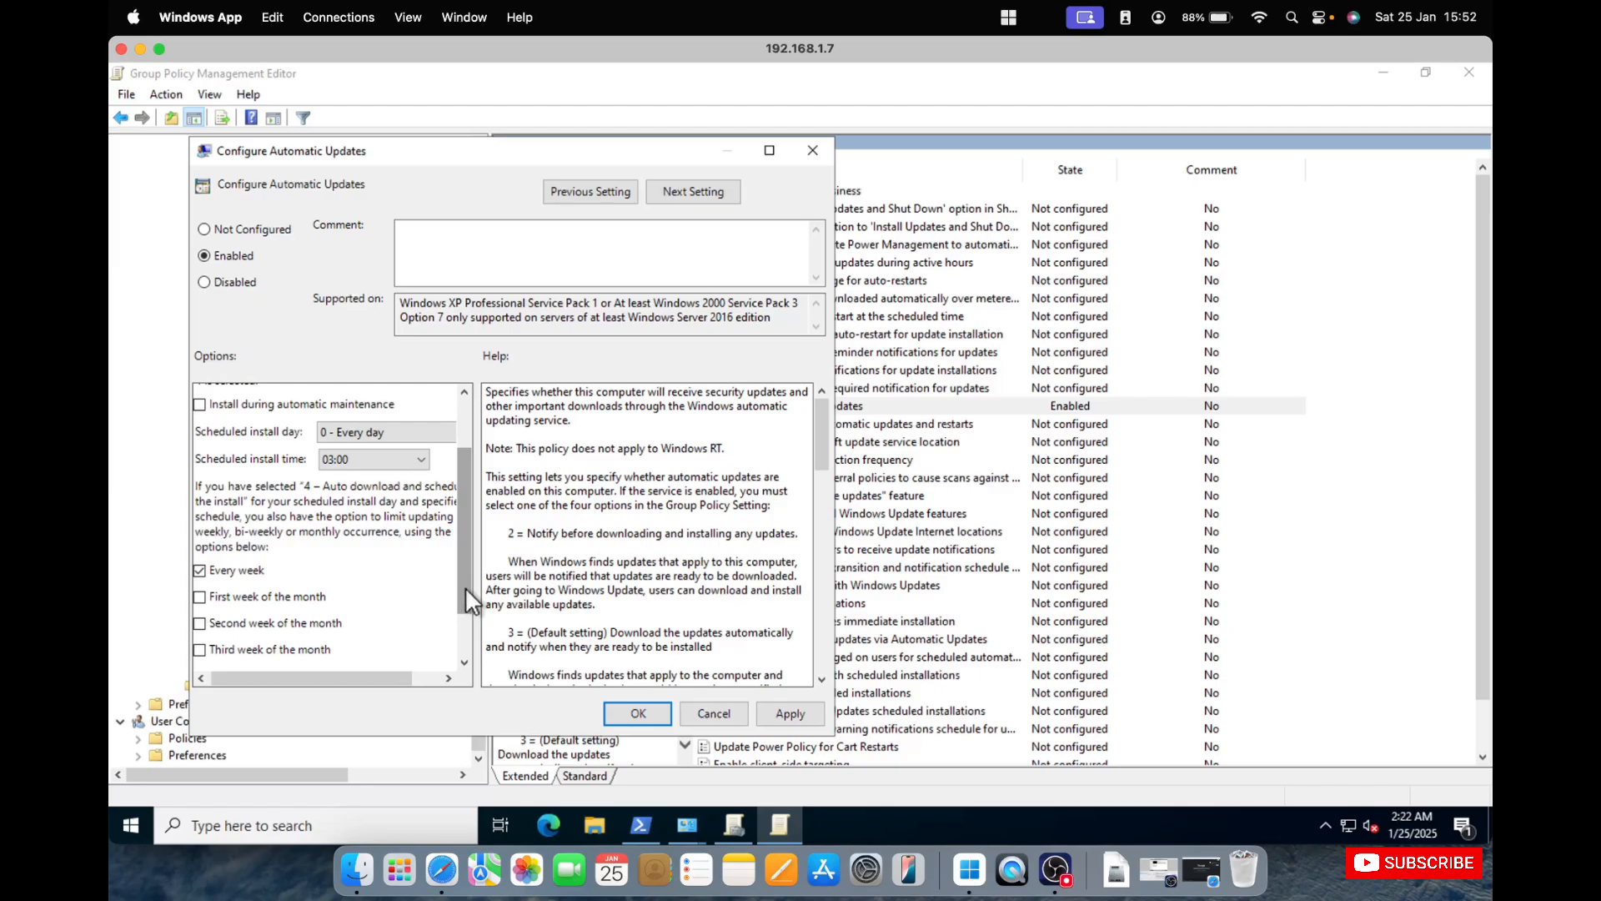
scroll(329, 609, down, 1)
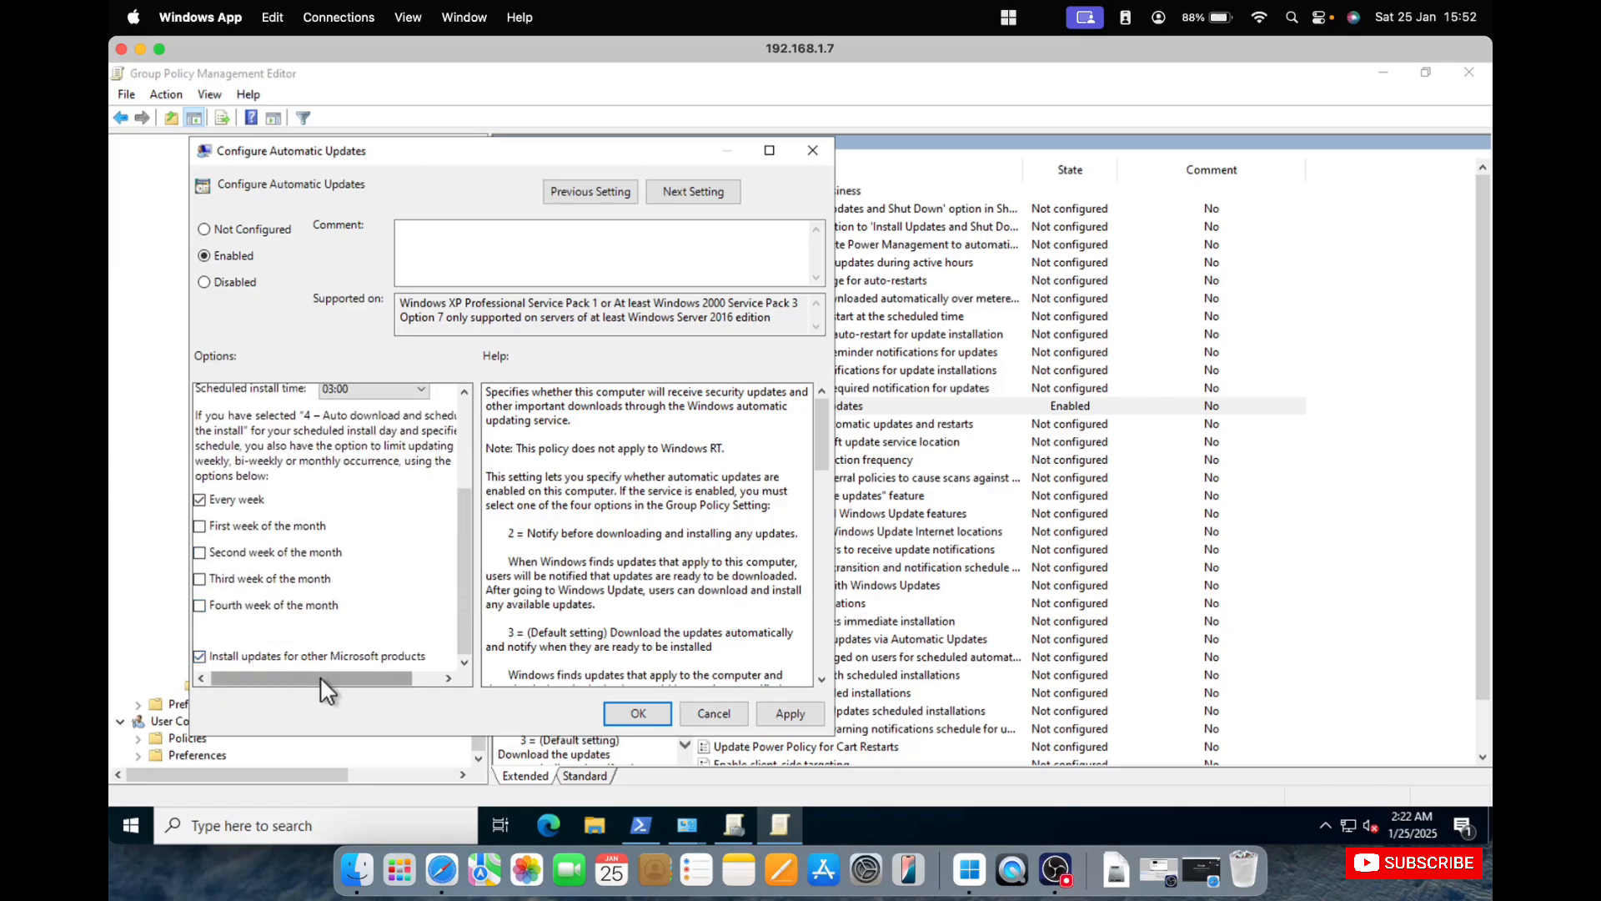
drag(321, 677, 284, 669)
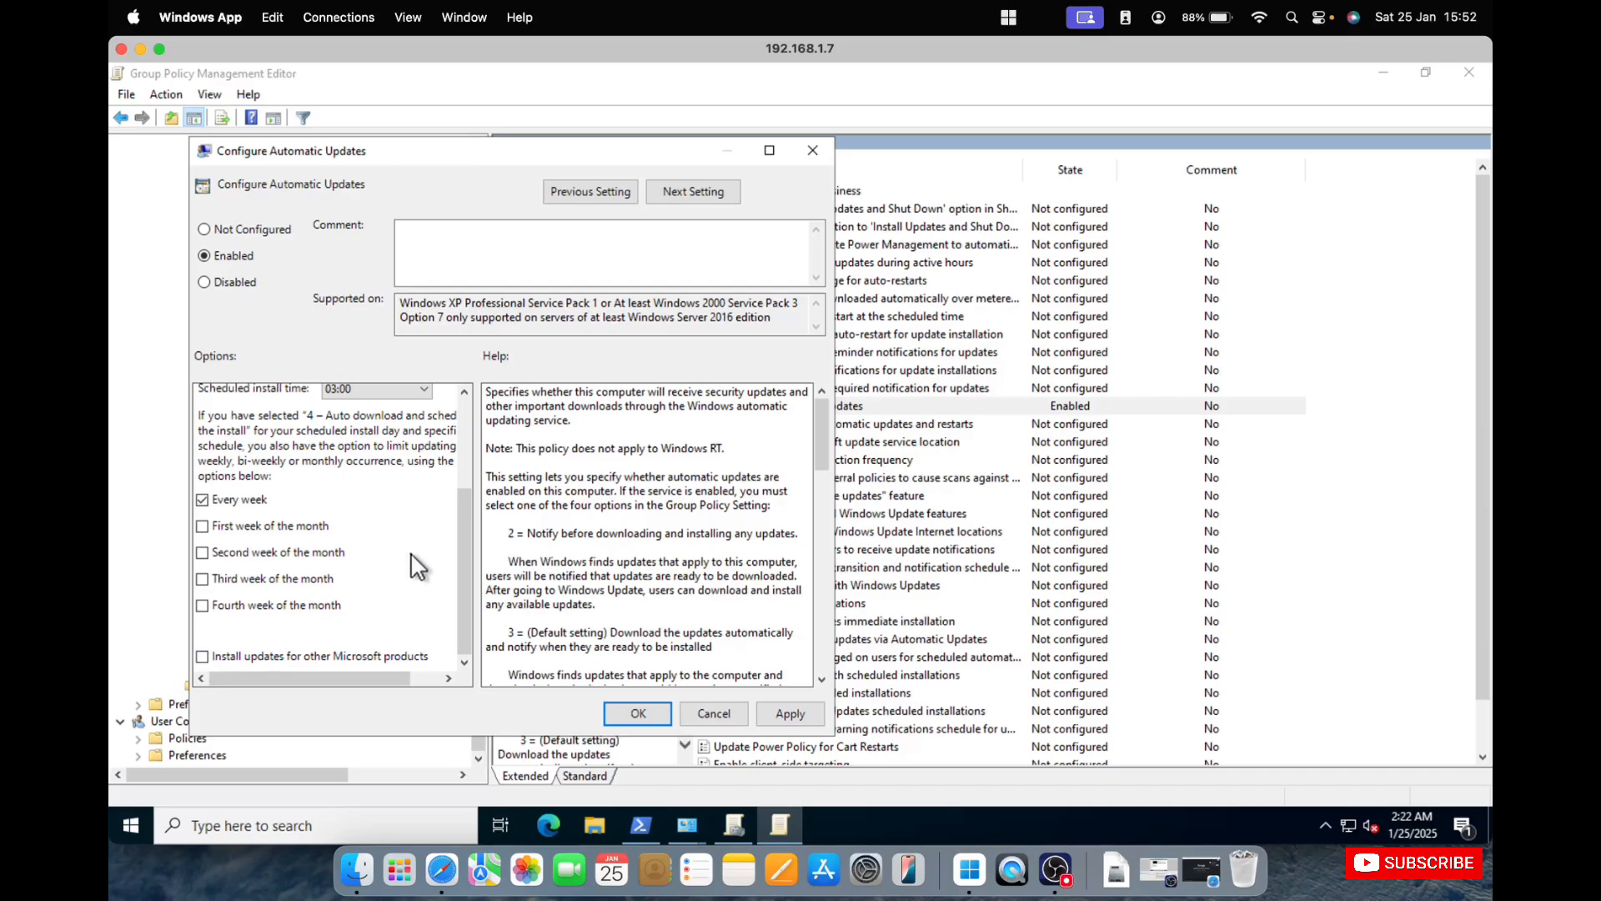
Set the scheduled install time to Automatic, then apply and close the Configure Automatic Updates policy.
scroll(414, 566, up, 3)
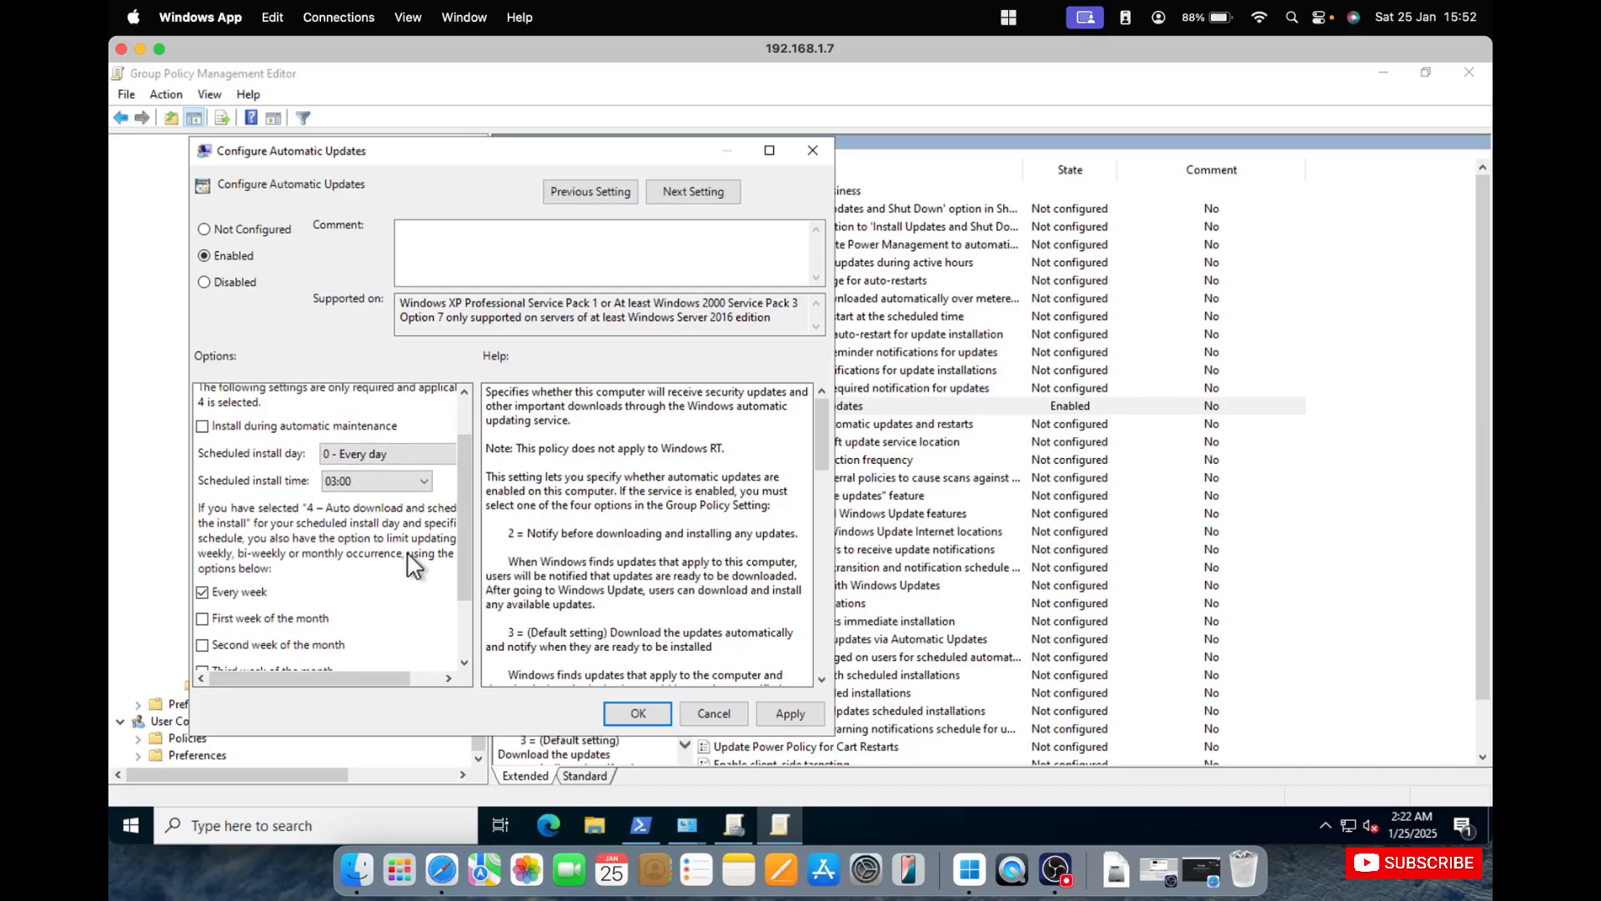
click(410, 487)
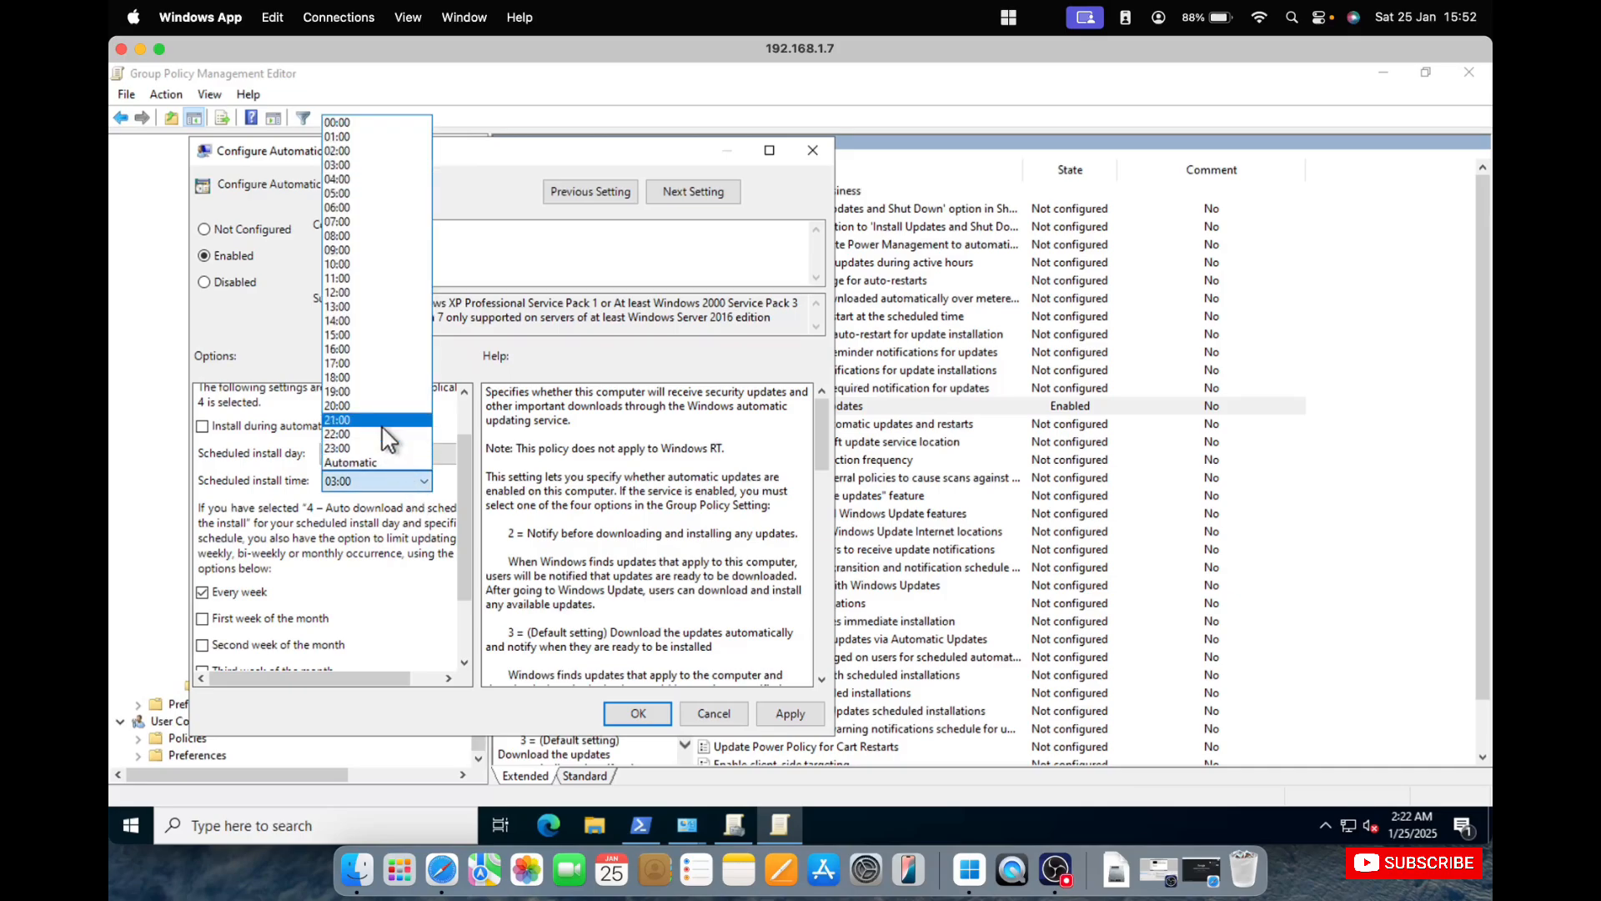
click(368, 457)
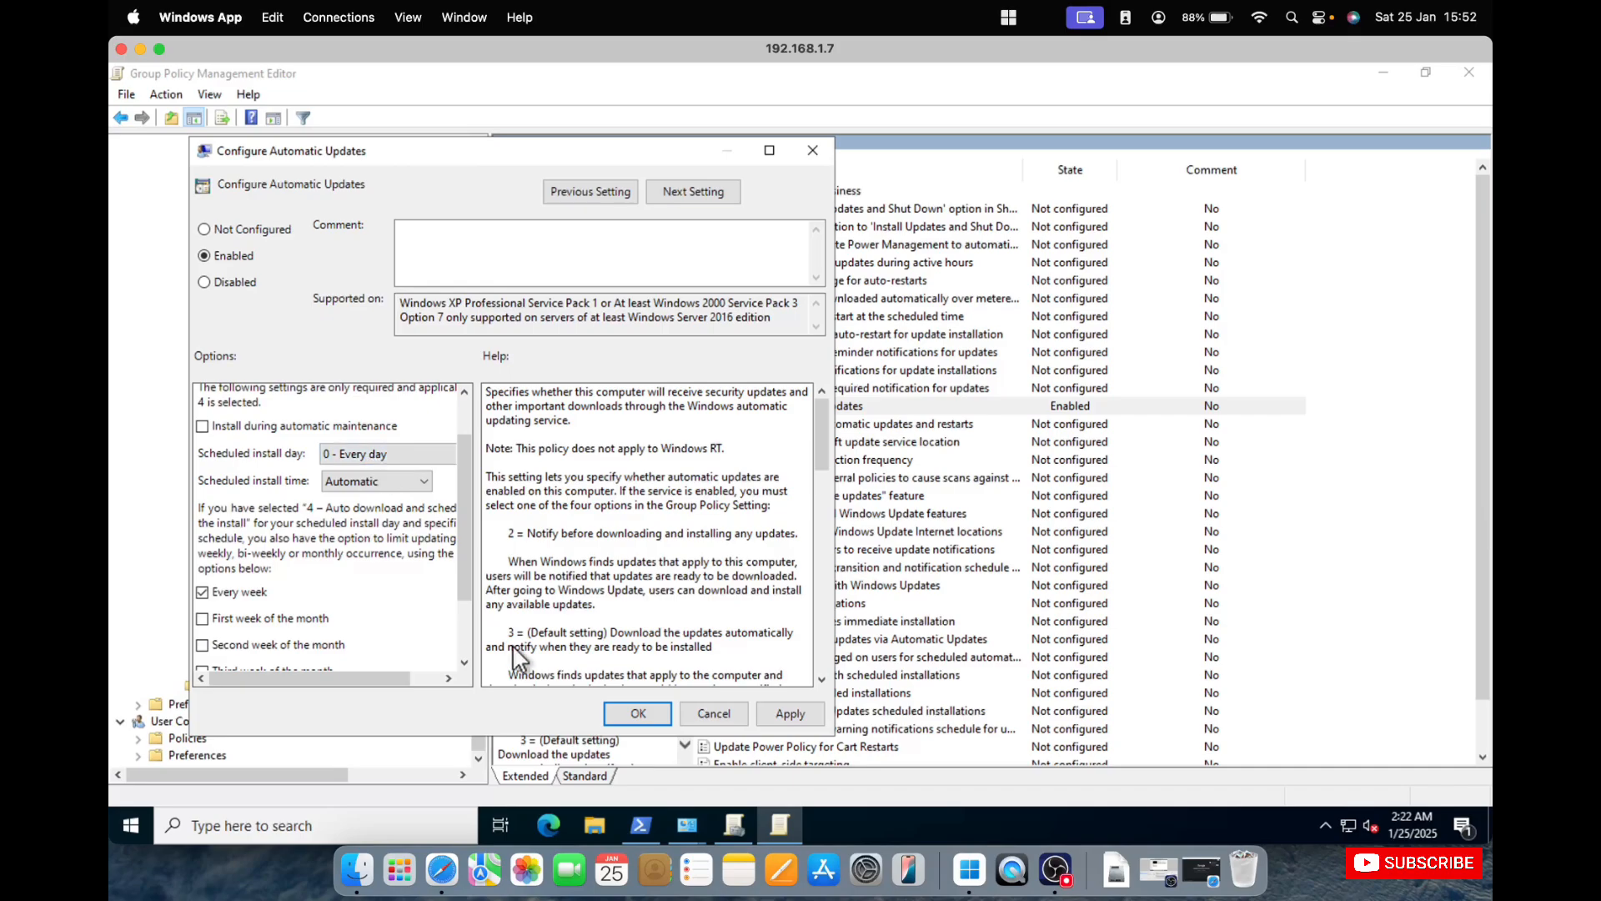
click(767, 705)
click(636, 713)
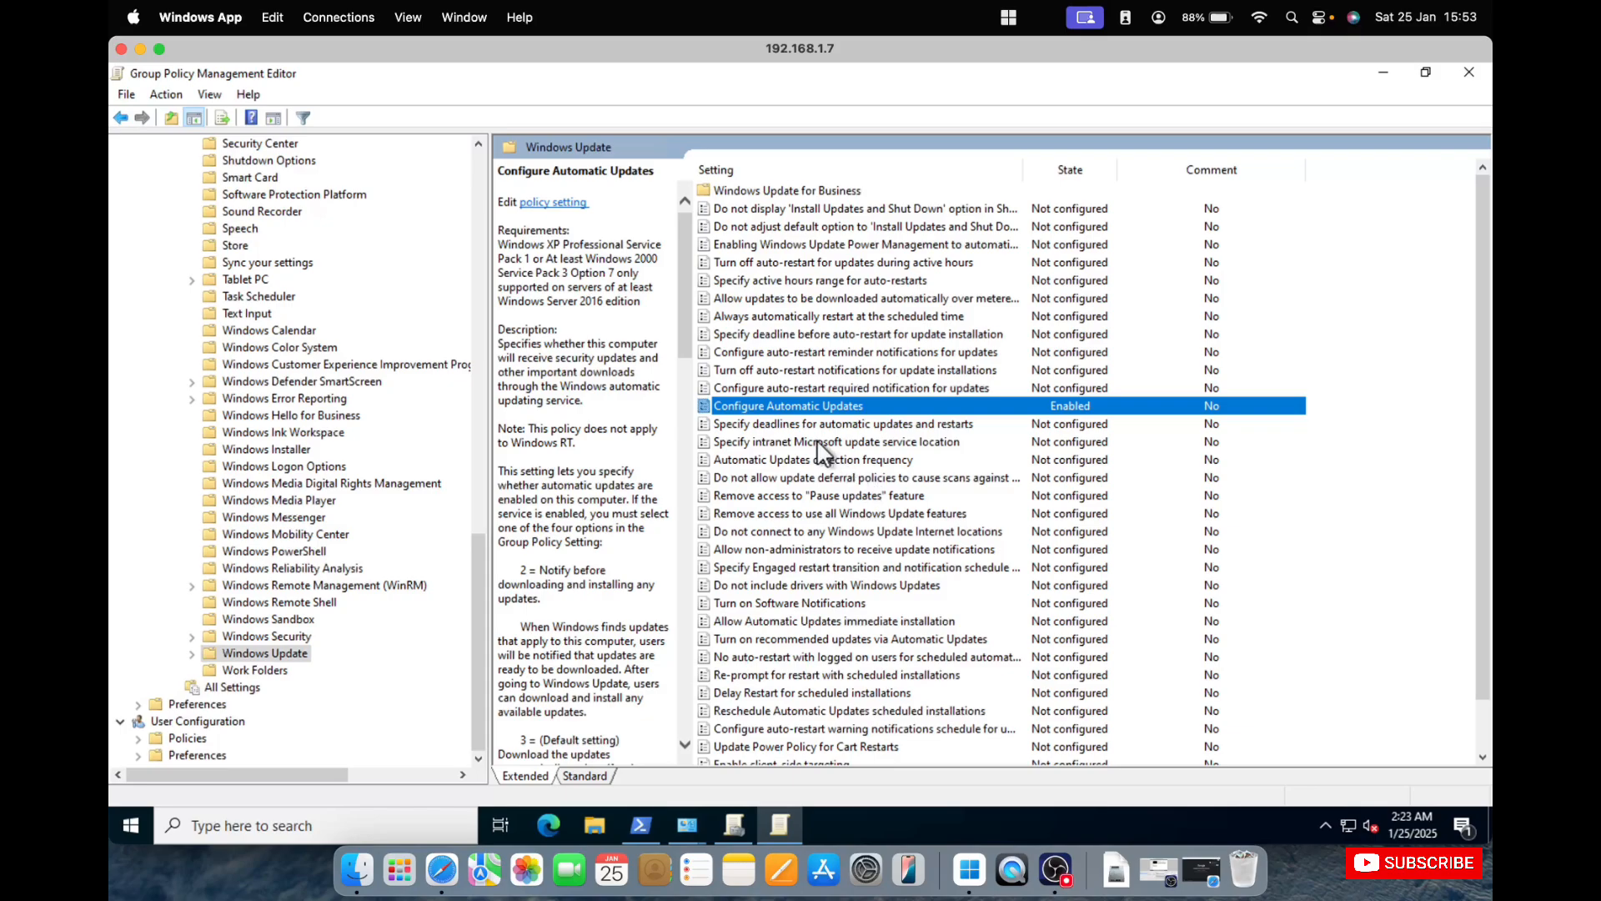
Open the Specify intranet Microsoft update service location policy for editing and set it to Enabled.
click(794, 438)
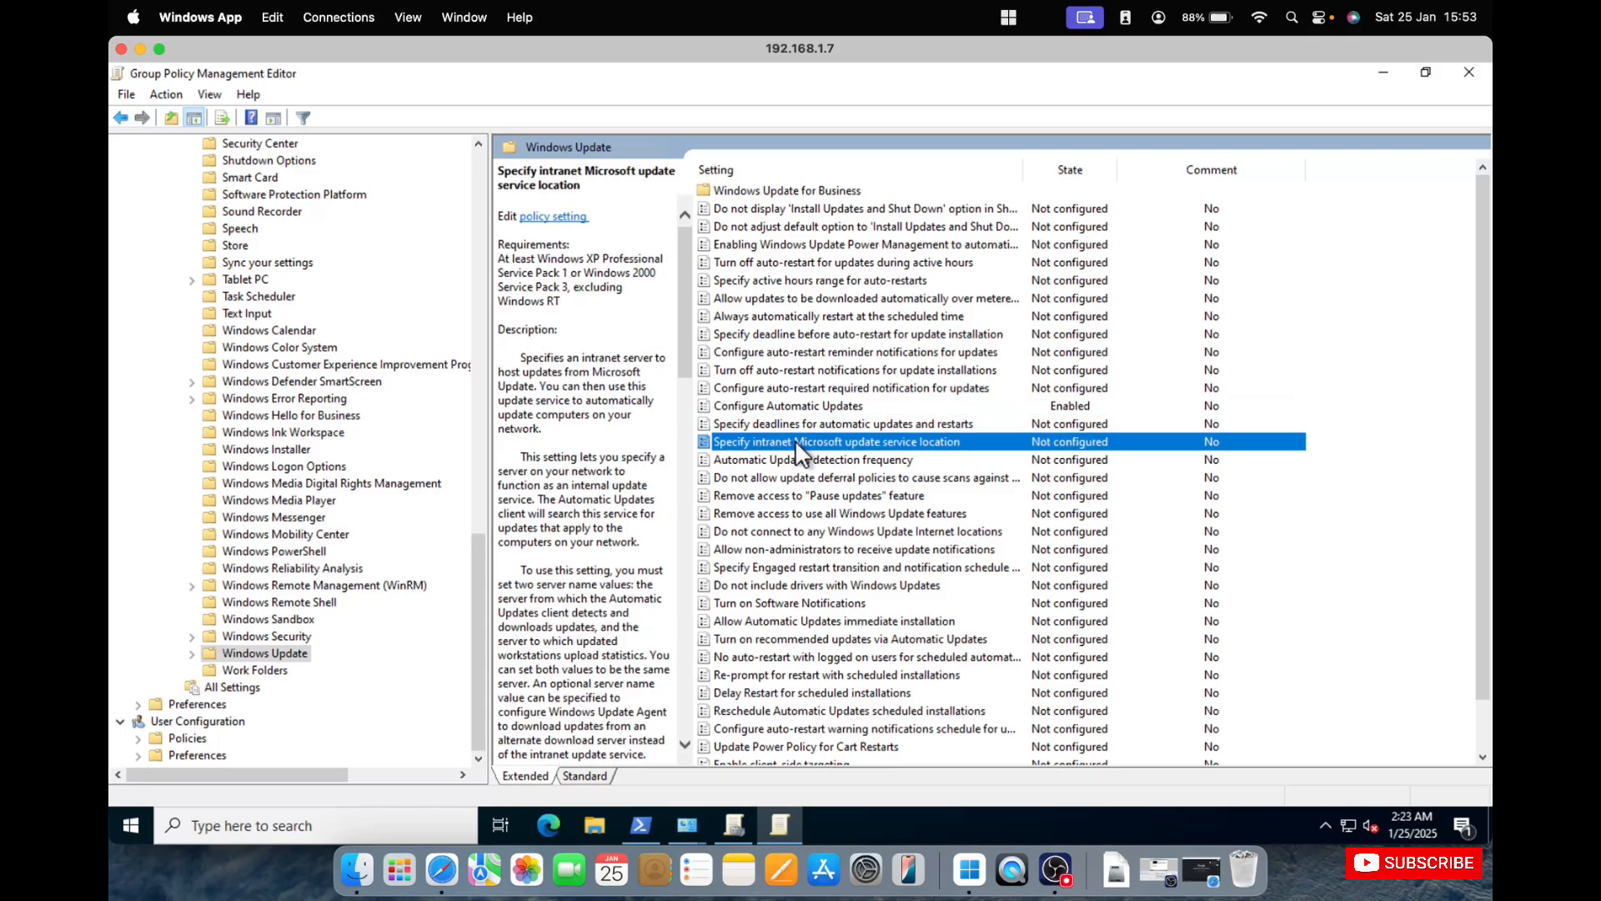
right_click(794, 440)
click(829, 449)
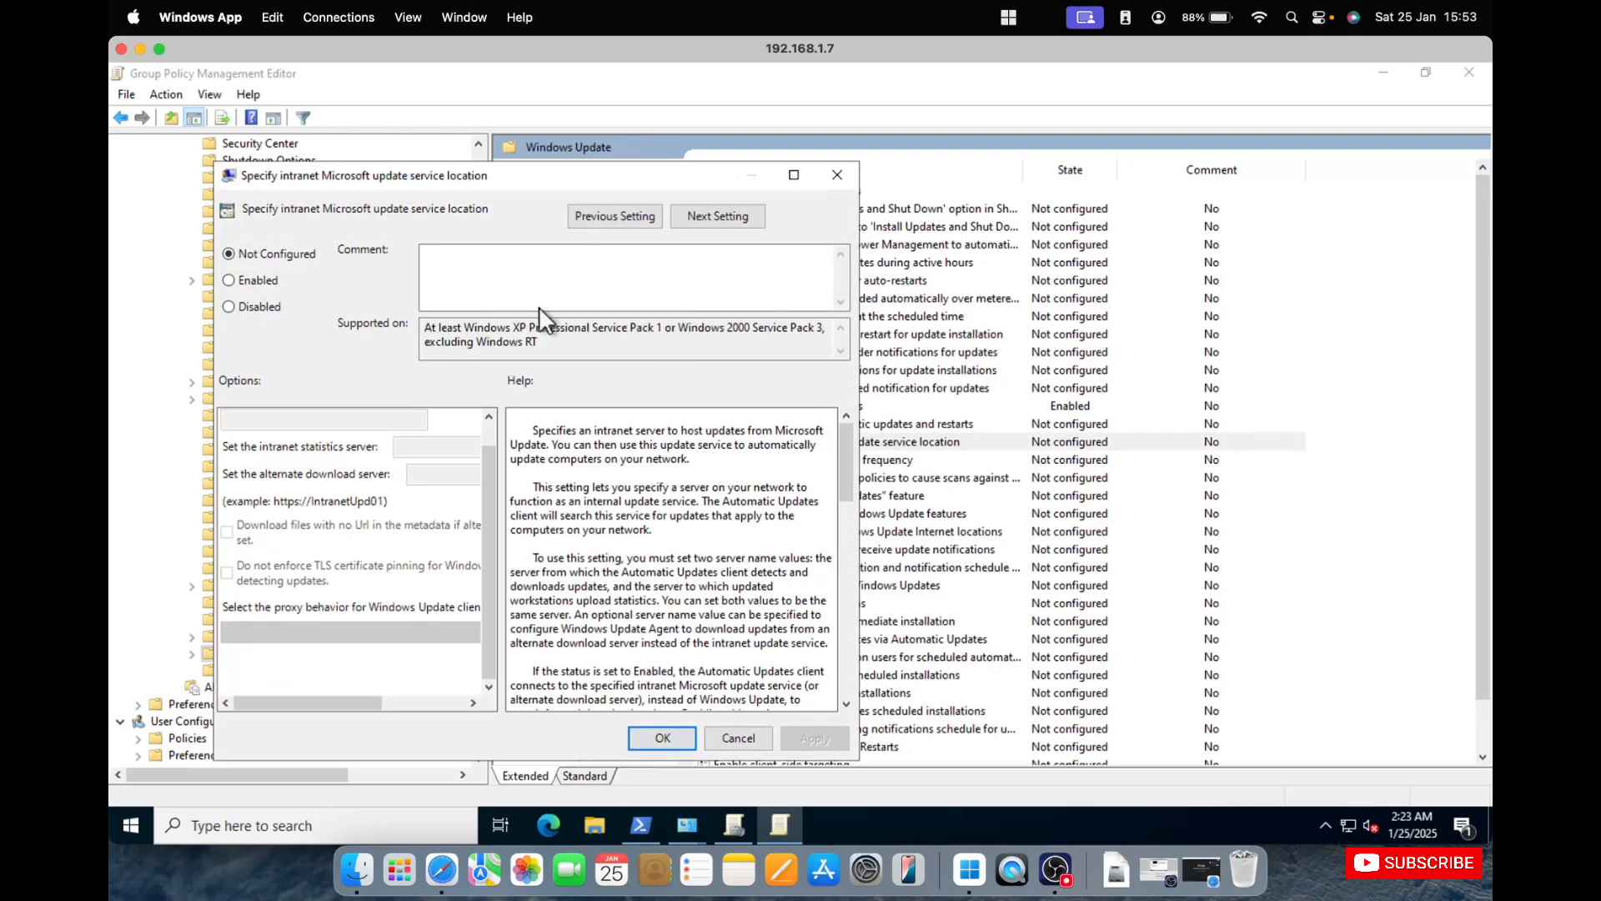
click(272, 284)
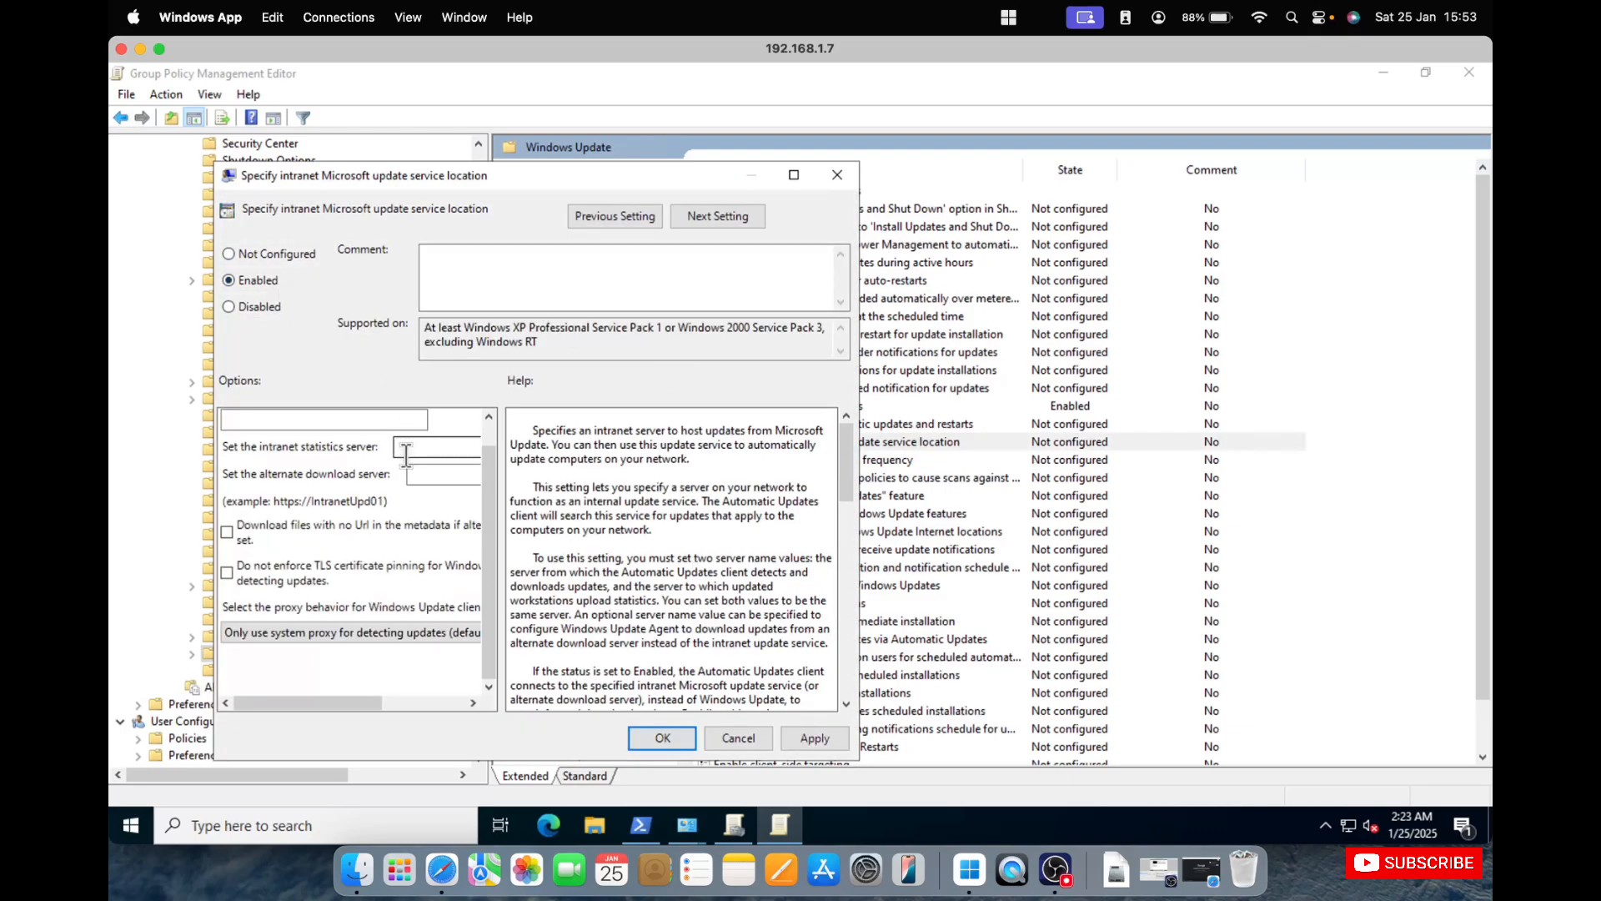
scroll(406, 450, up, 1)
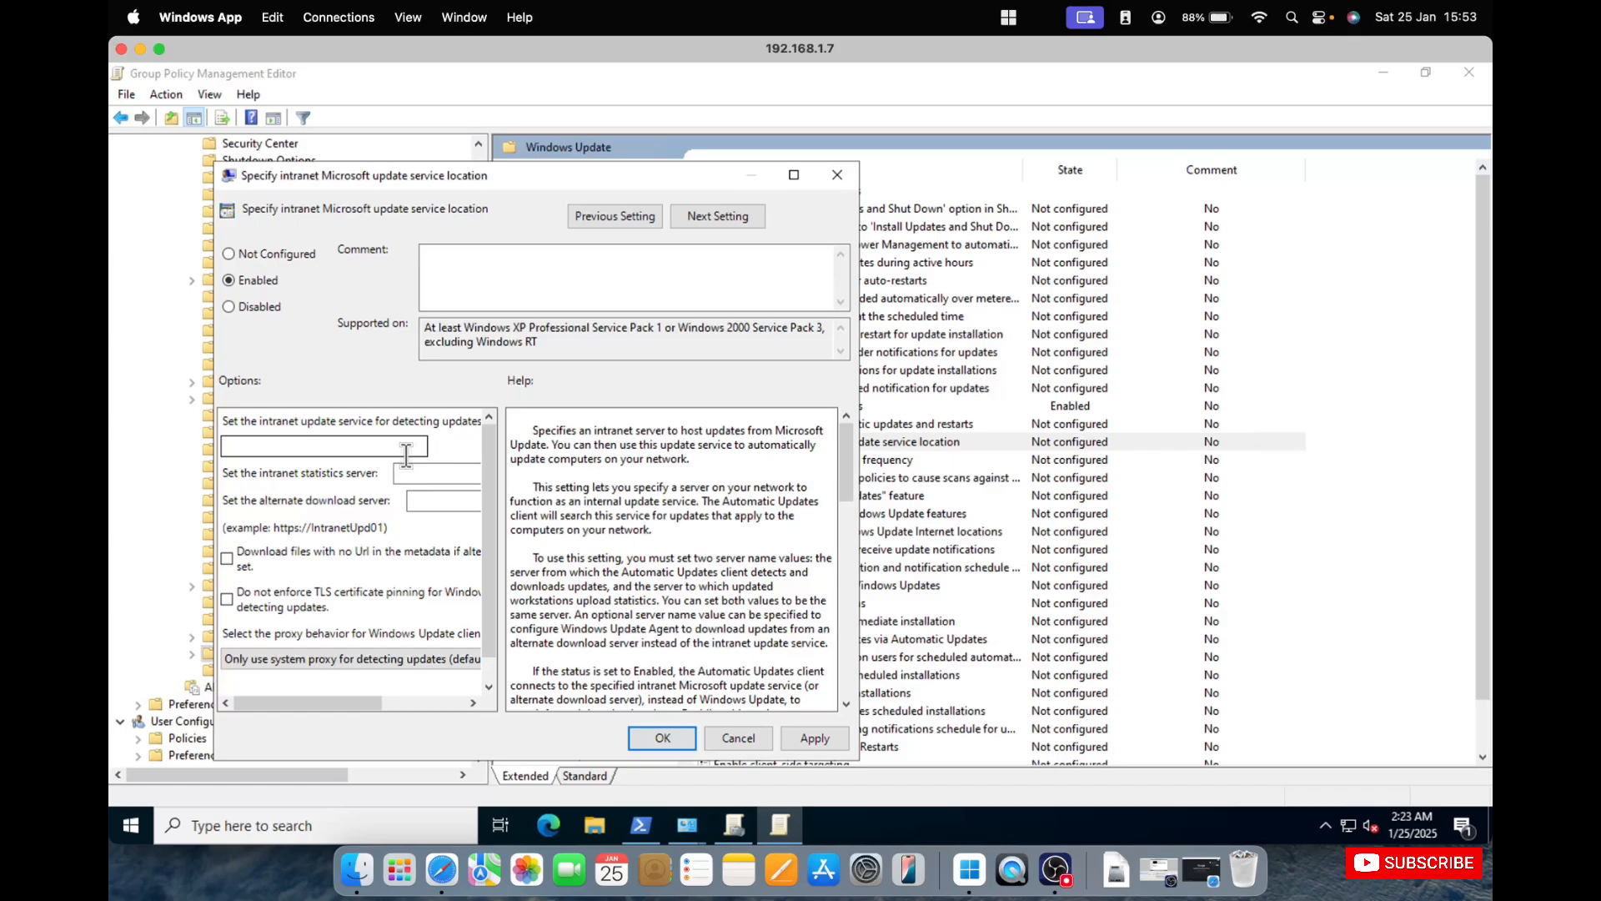
click(423, 473)
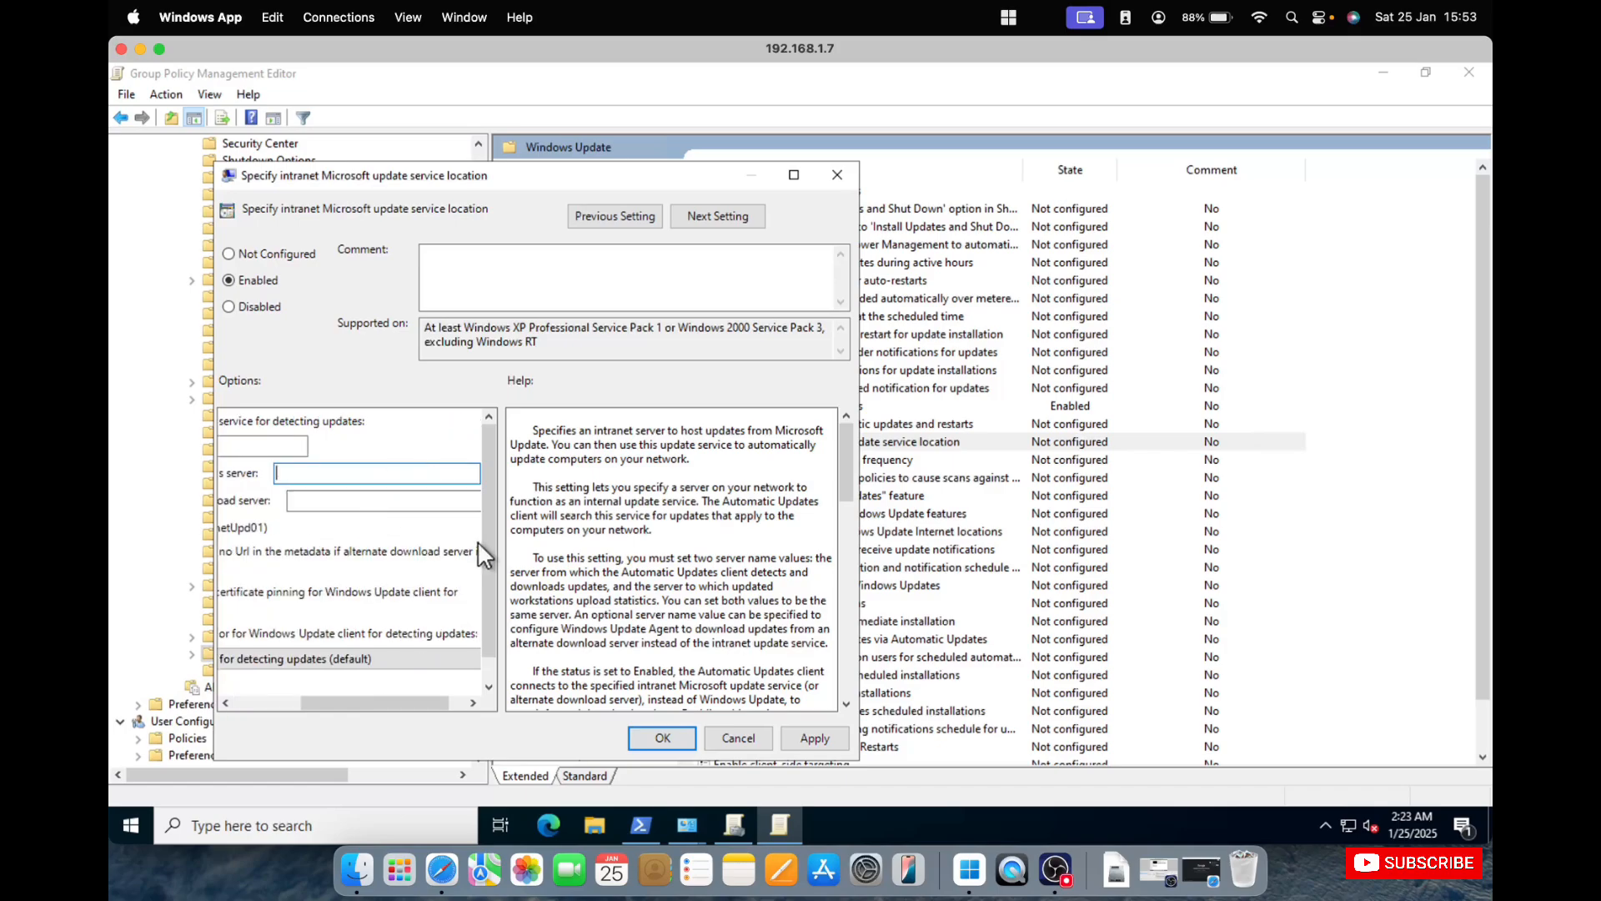
drag(401, 702, 294, 701)
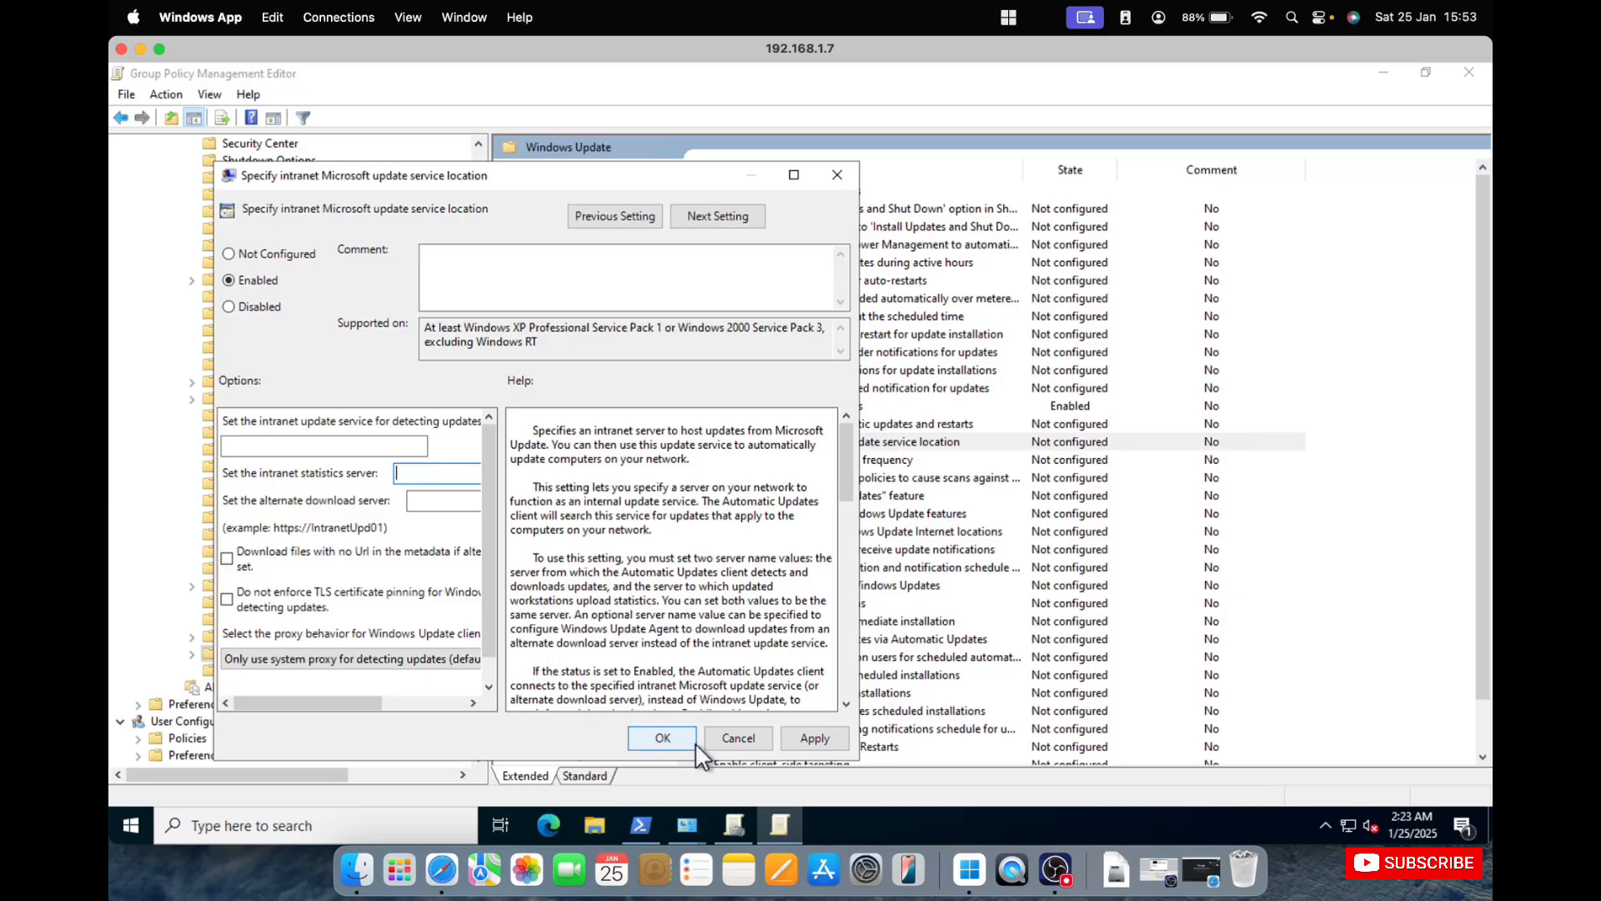
right_click(969, 869)
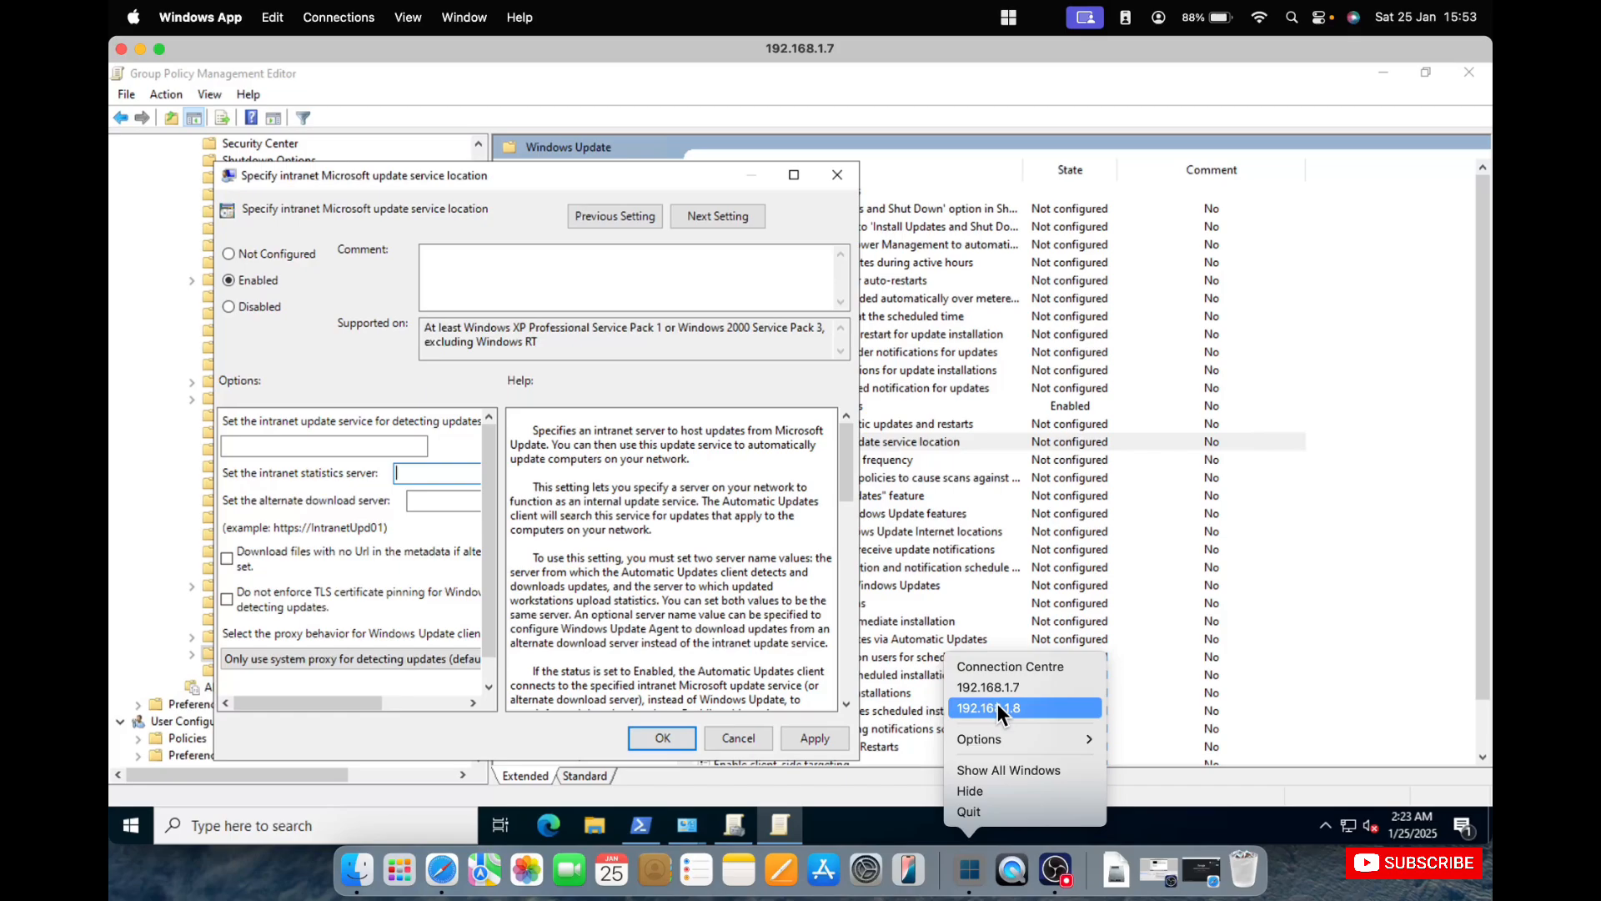
click(434, 476)
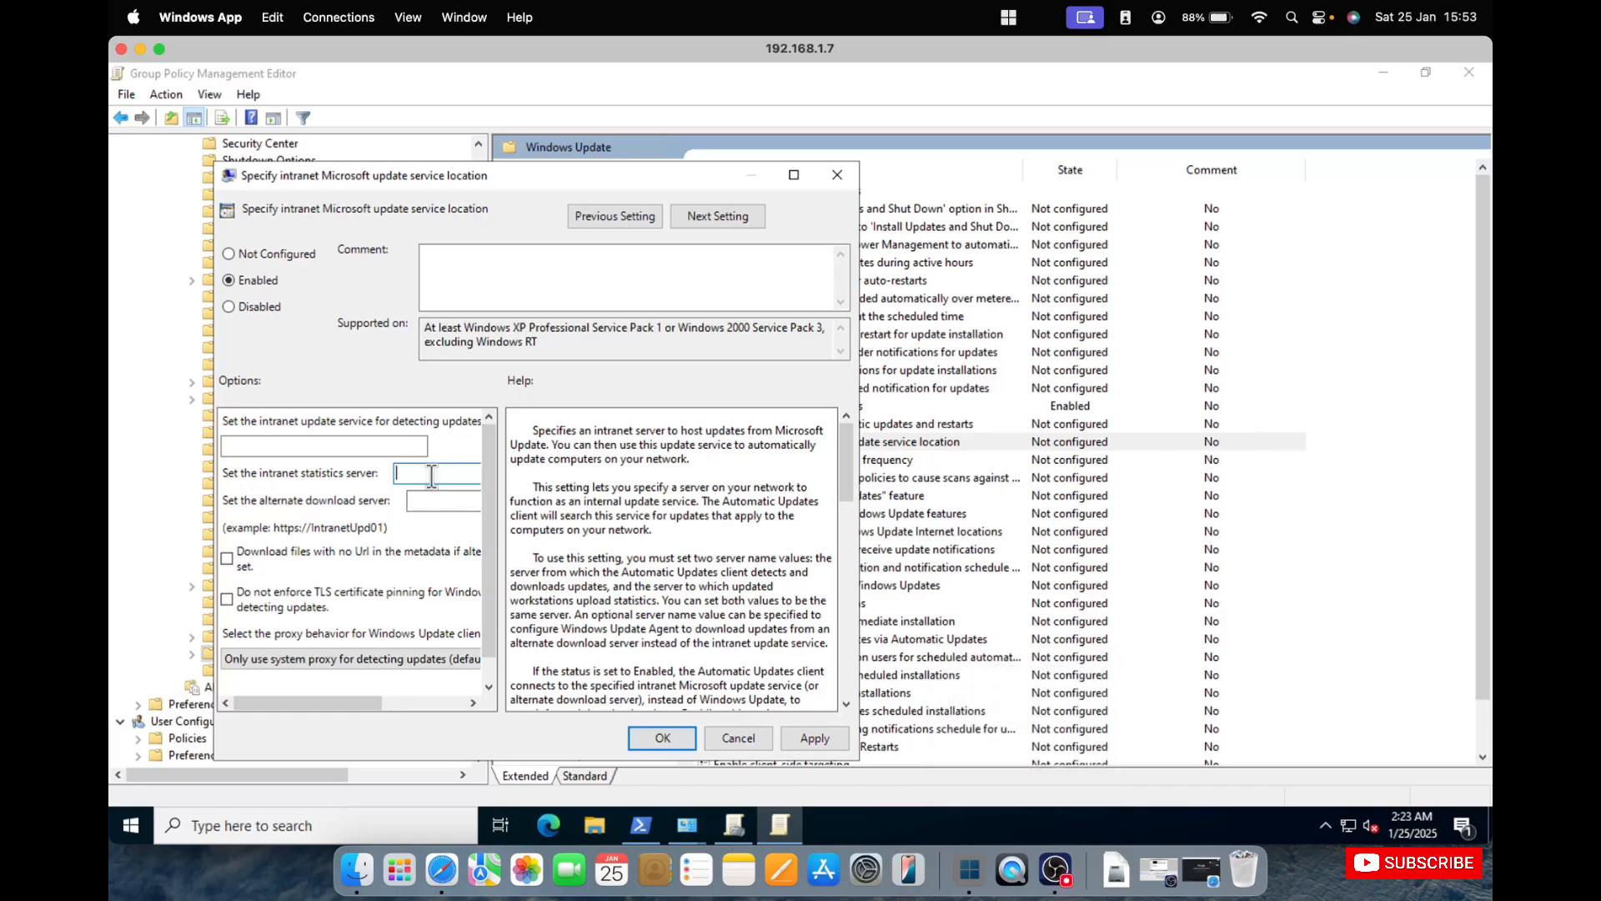
text(http)
text(://192.16)
text(8.1)
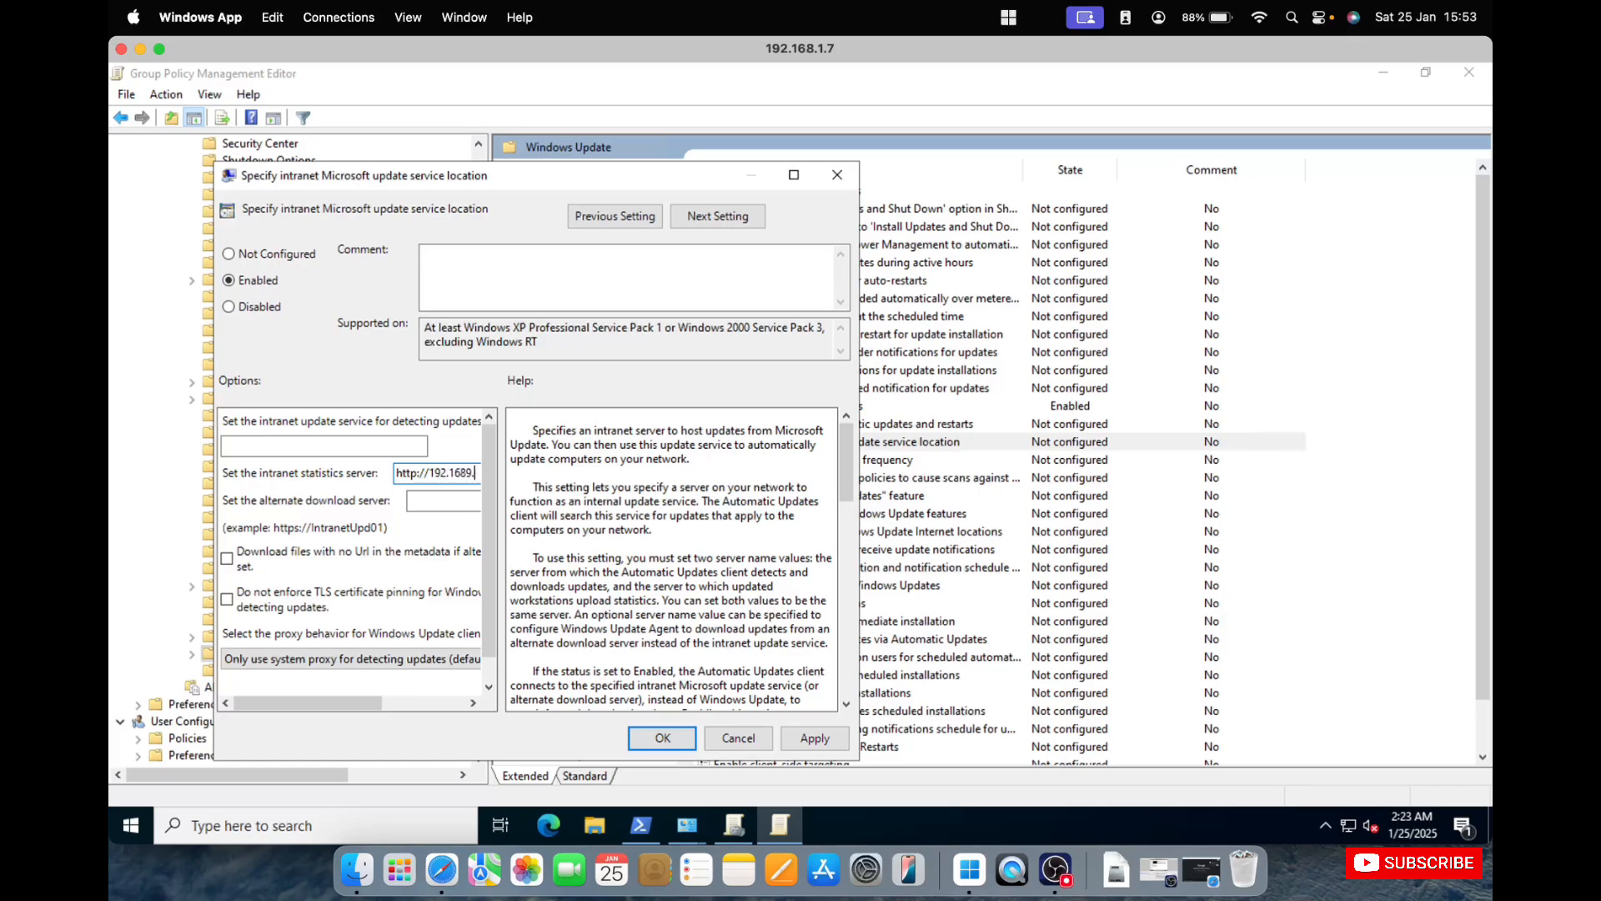
text(.8:8530)
drag(360, 701, 413, 694)
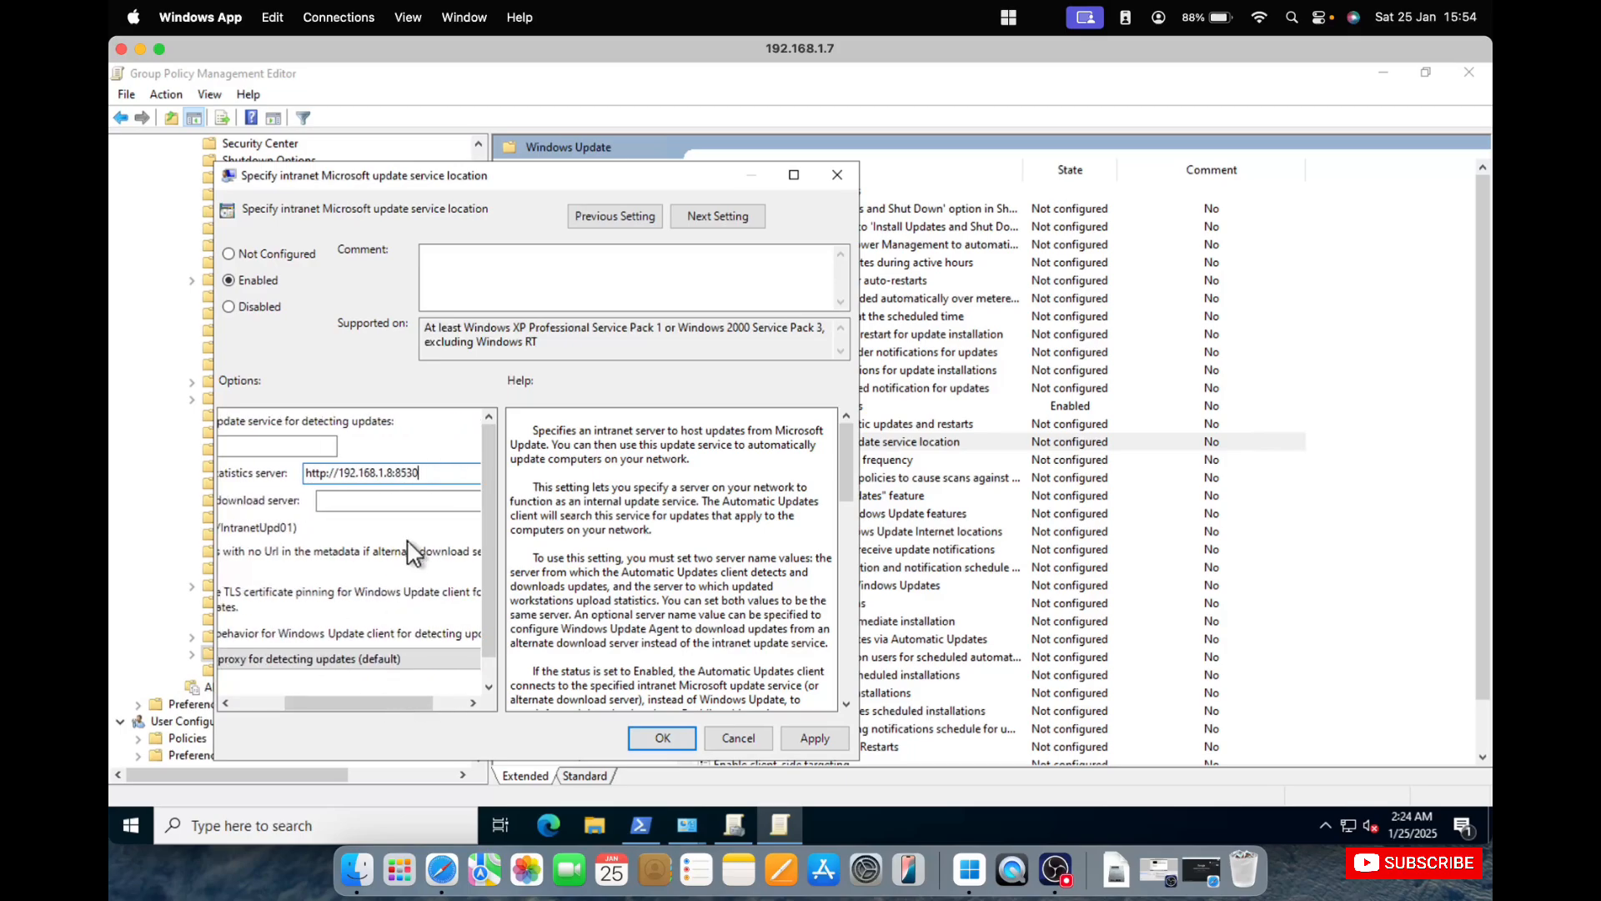
drag(435, 472, 255, 492)
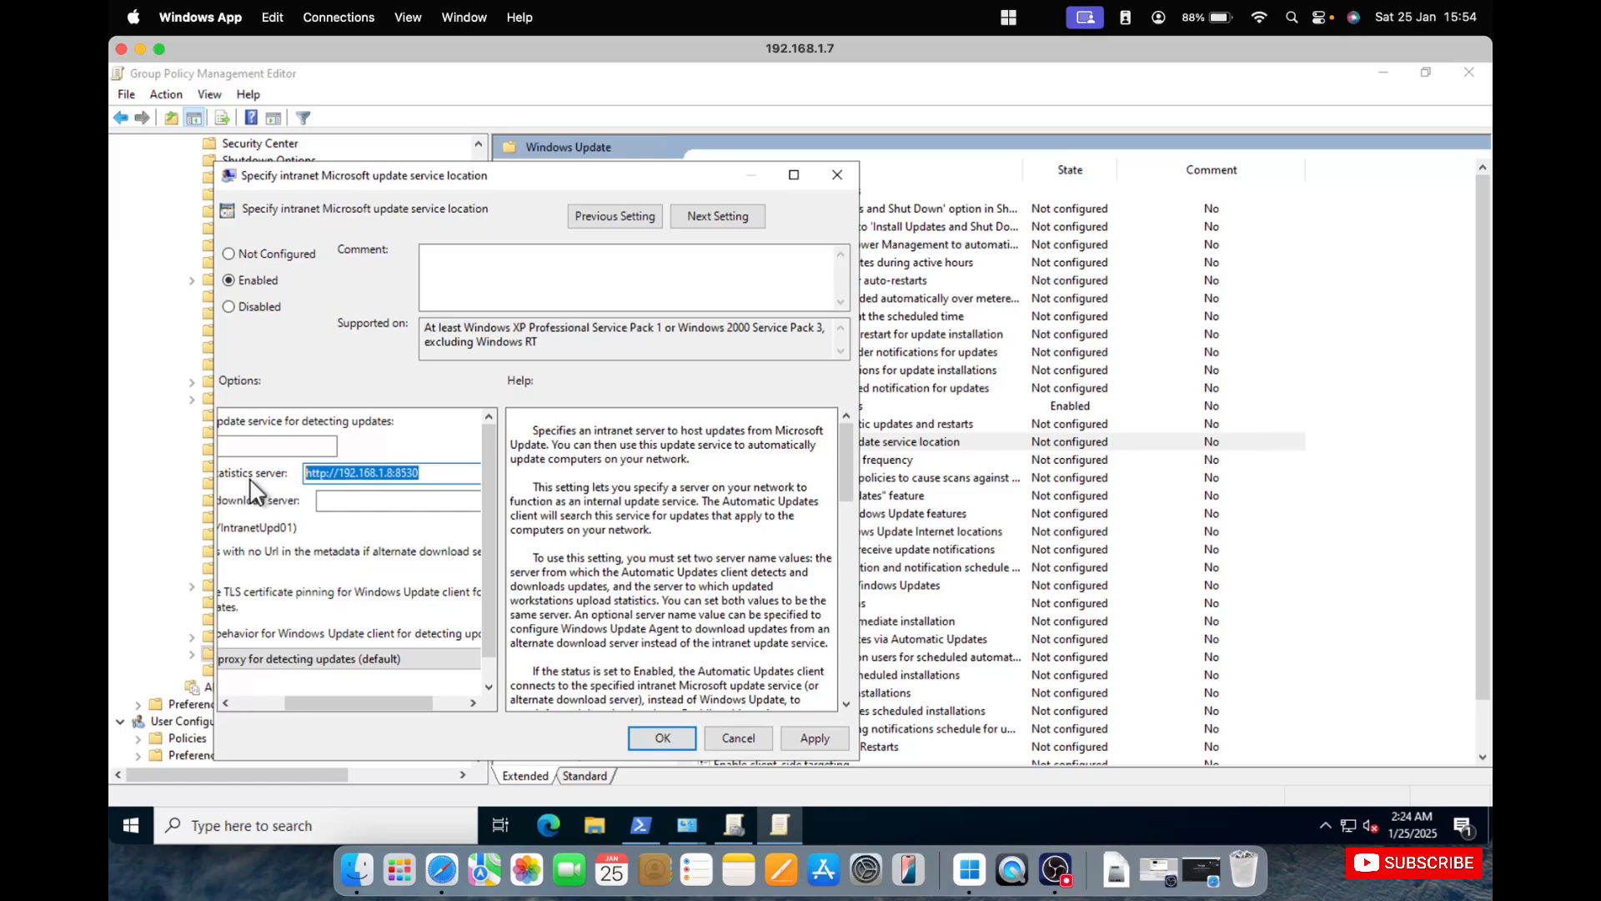
click(351, 502)
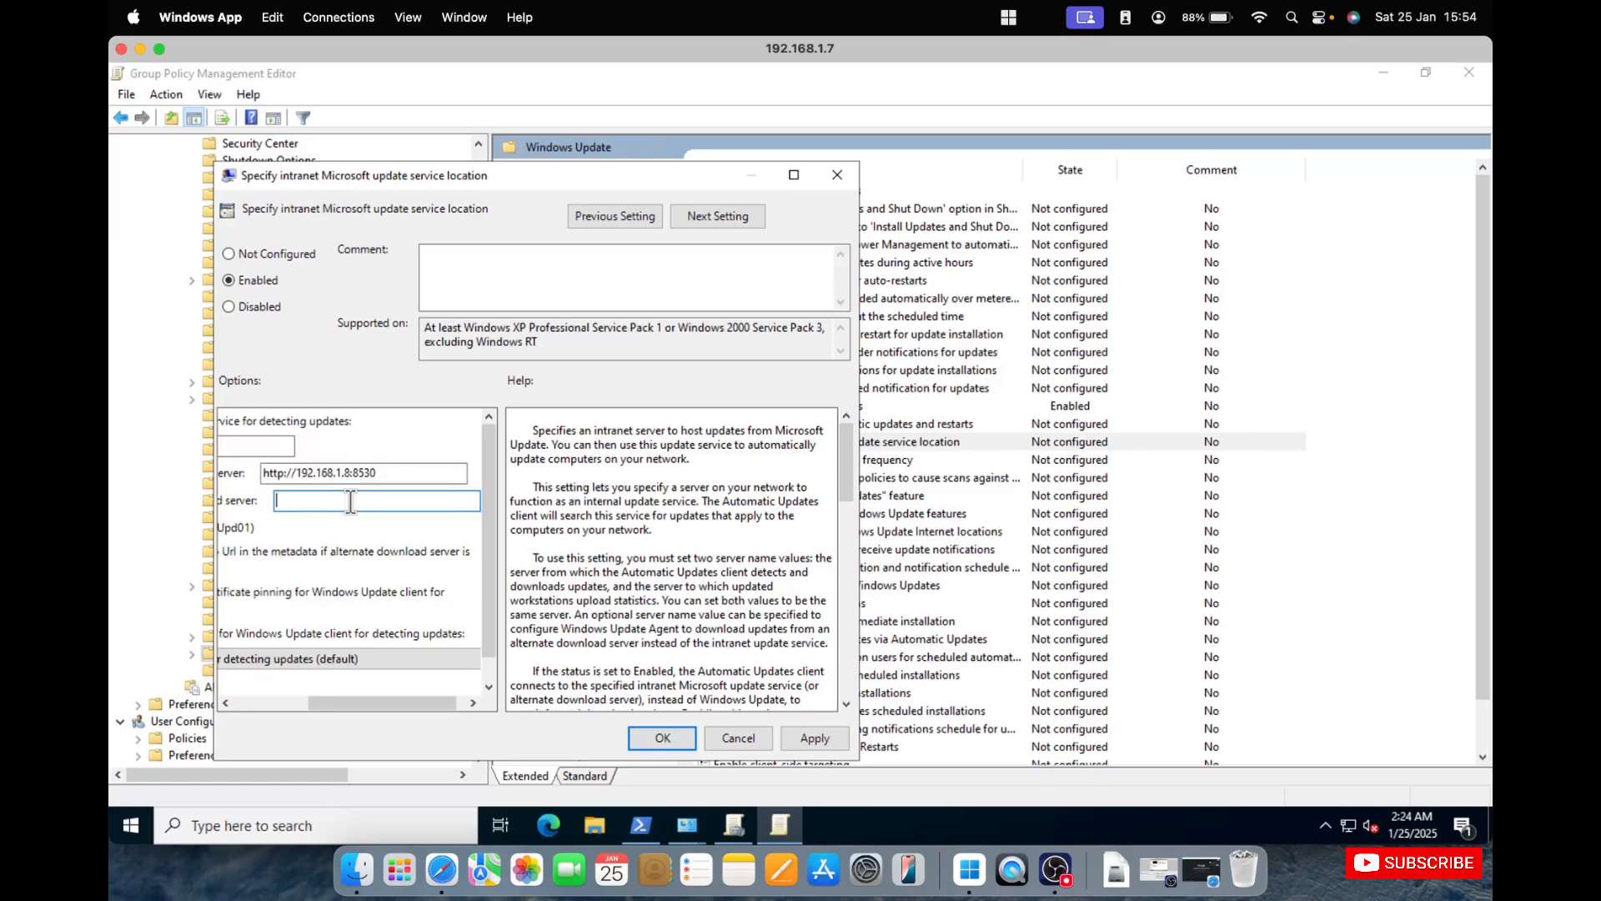
text(http://192.168.1.8:8530)
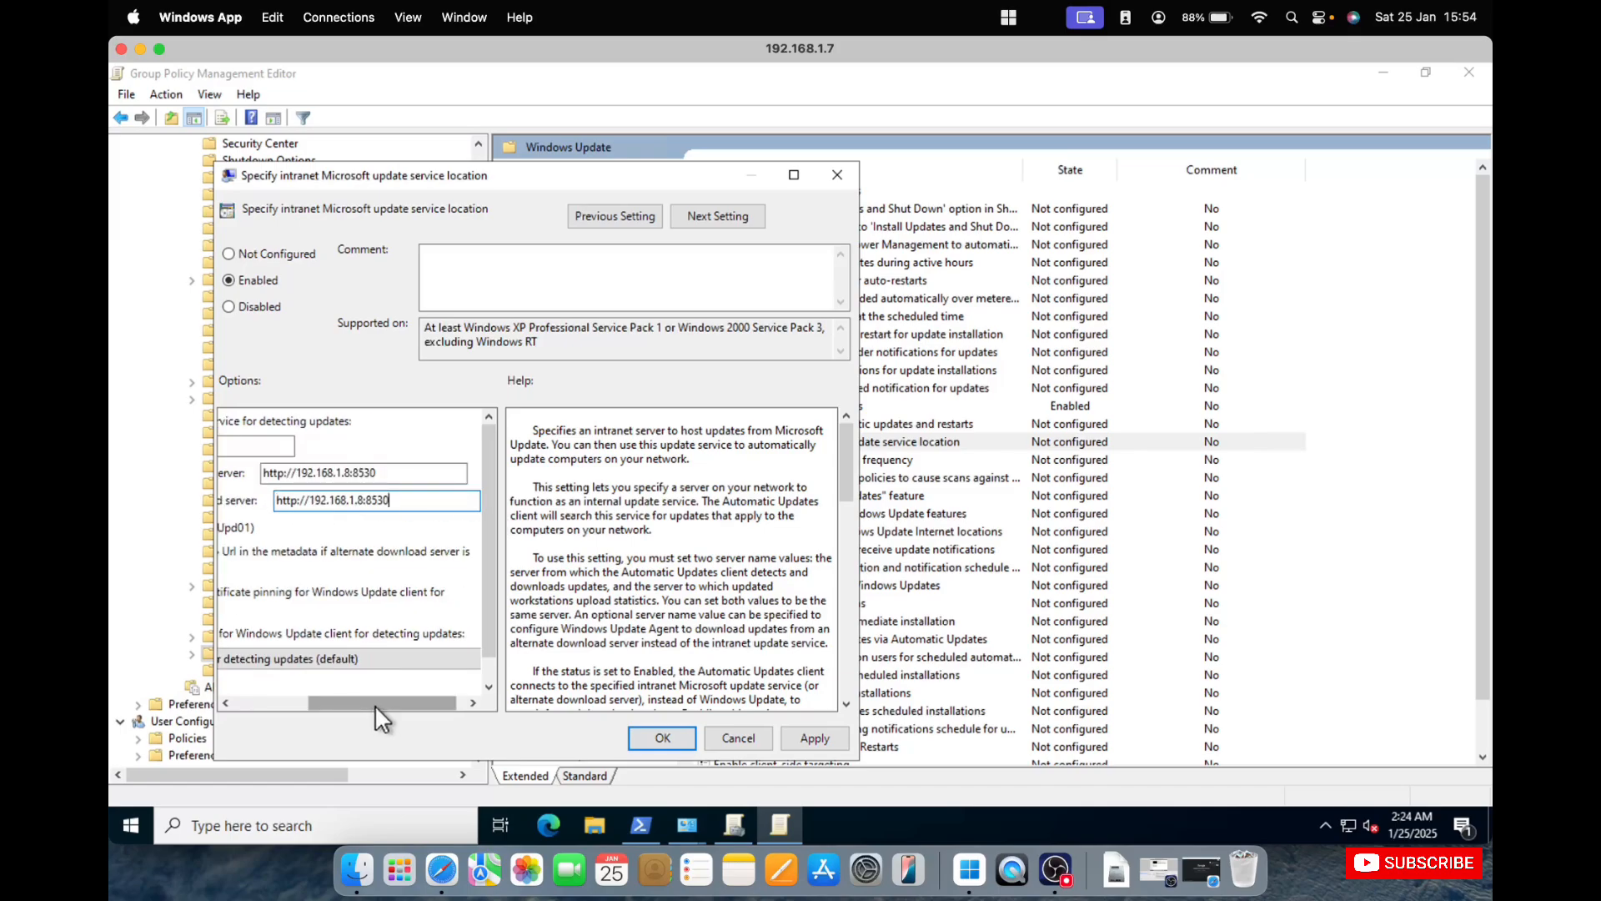
drag(374, 704, 296, 698)
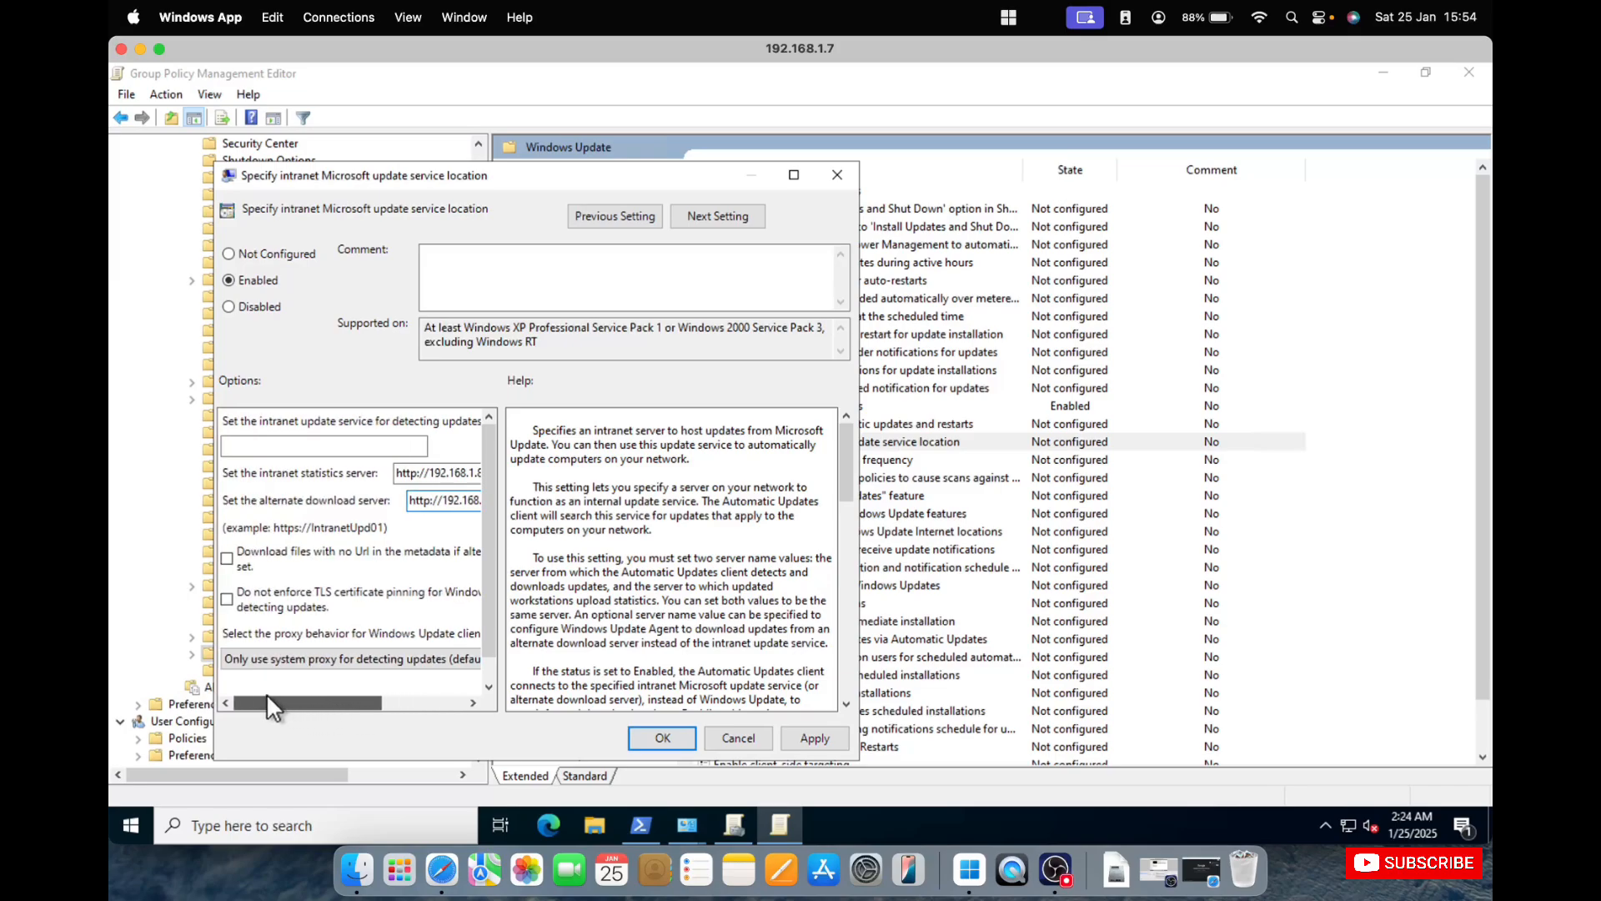
click(821, 735)
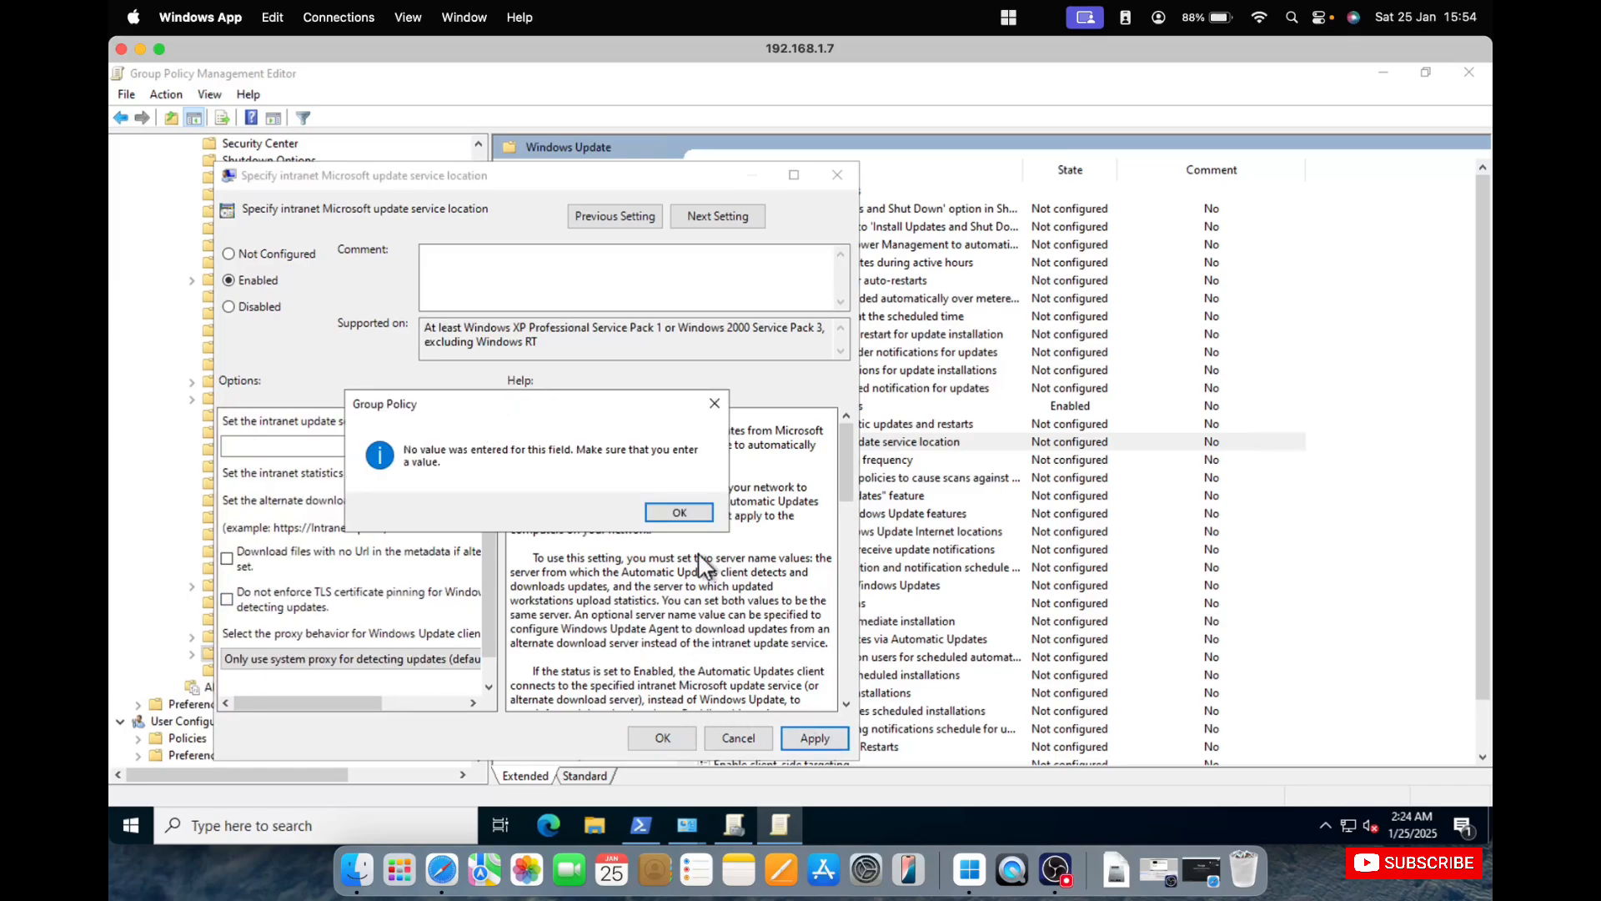
click(681, 513)
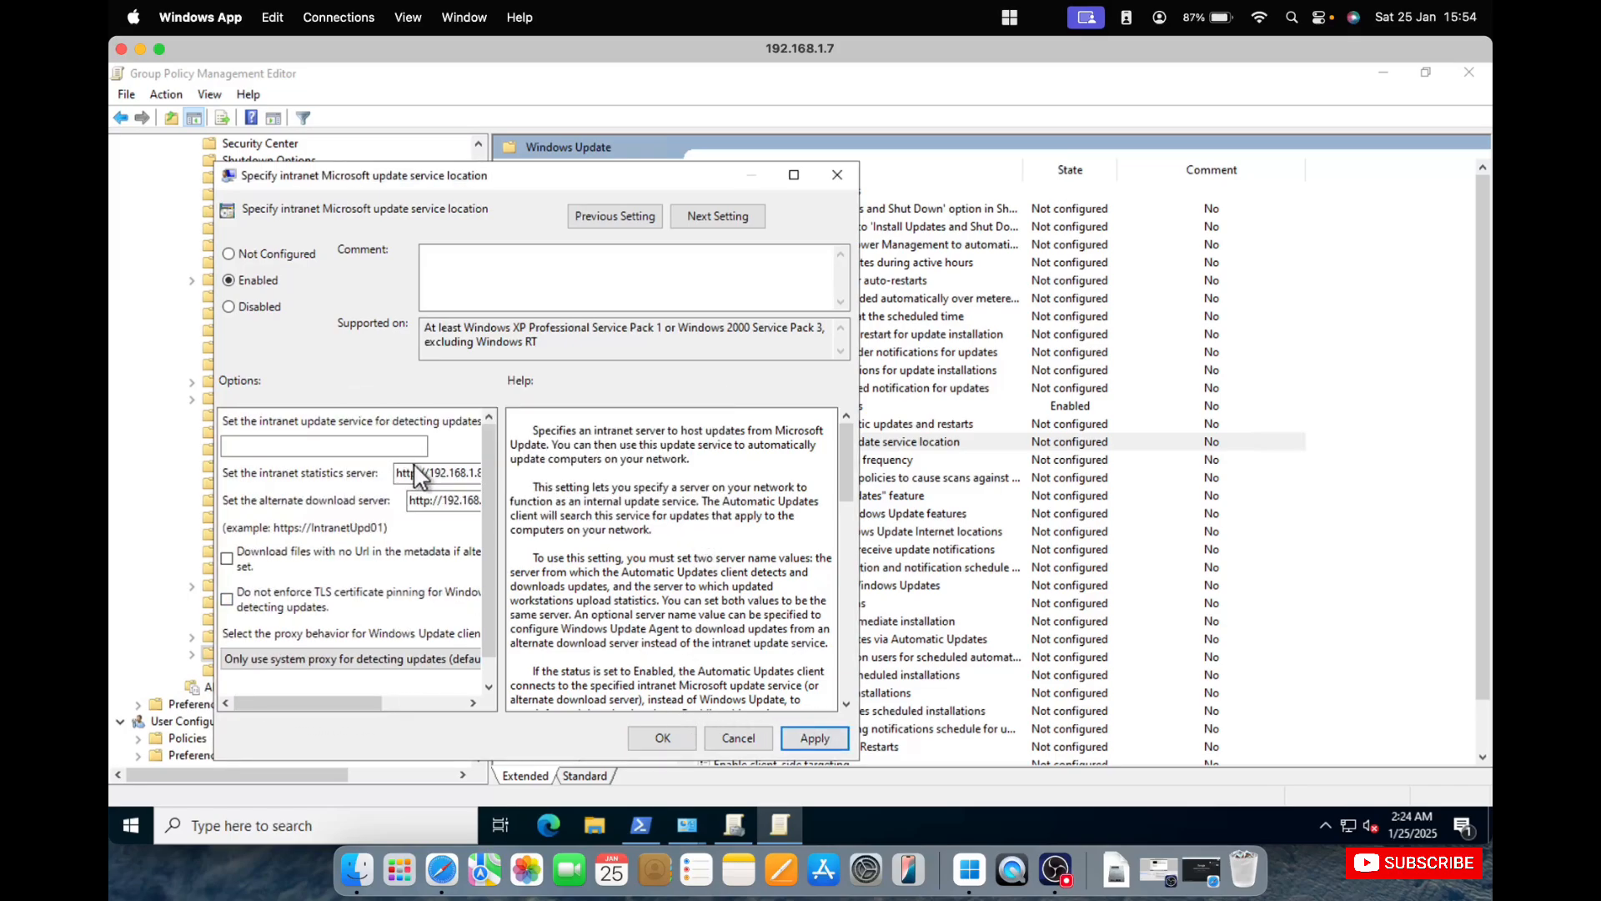
double_click(436, 472)
click(428, 472)
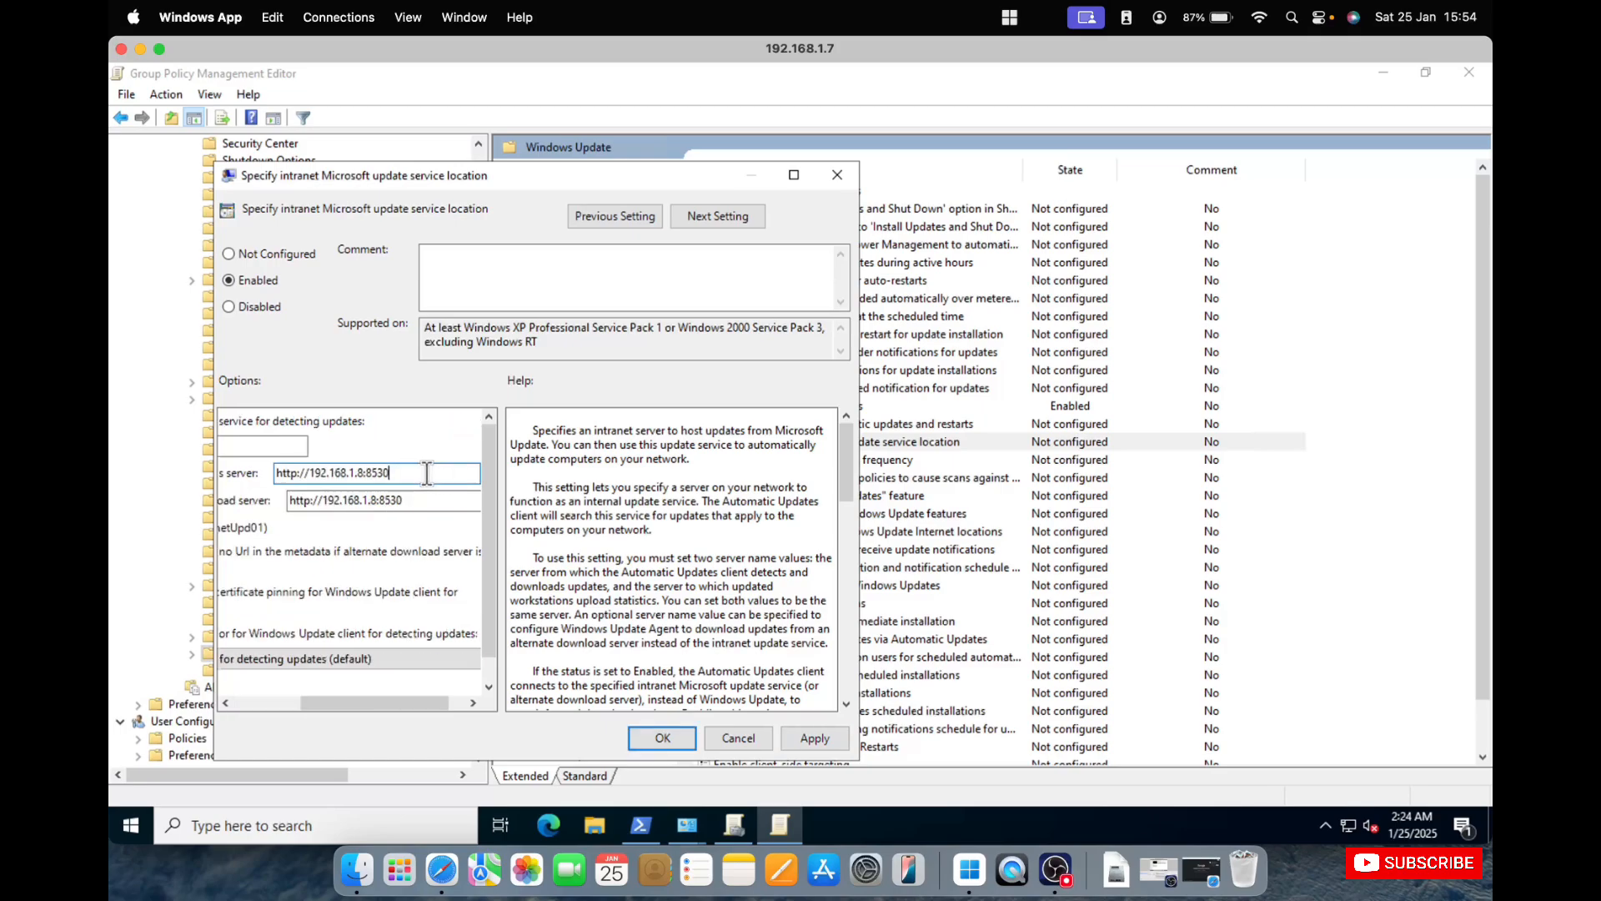
double_click(378, 472)
key(ctrl+c)
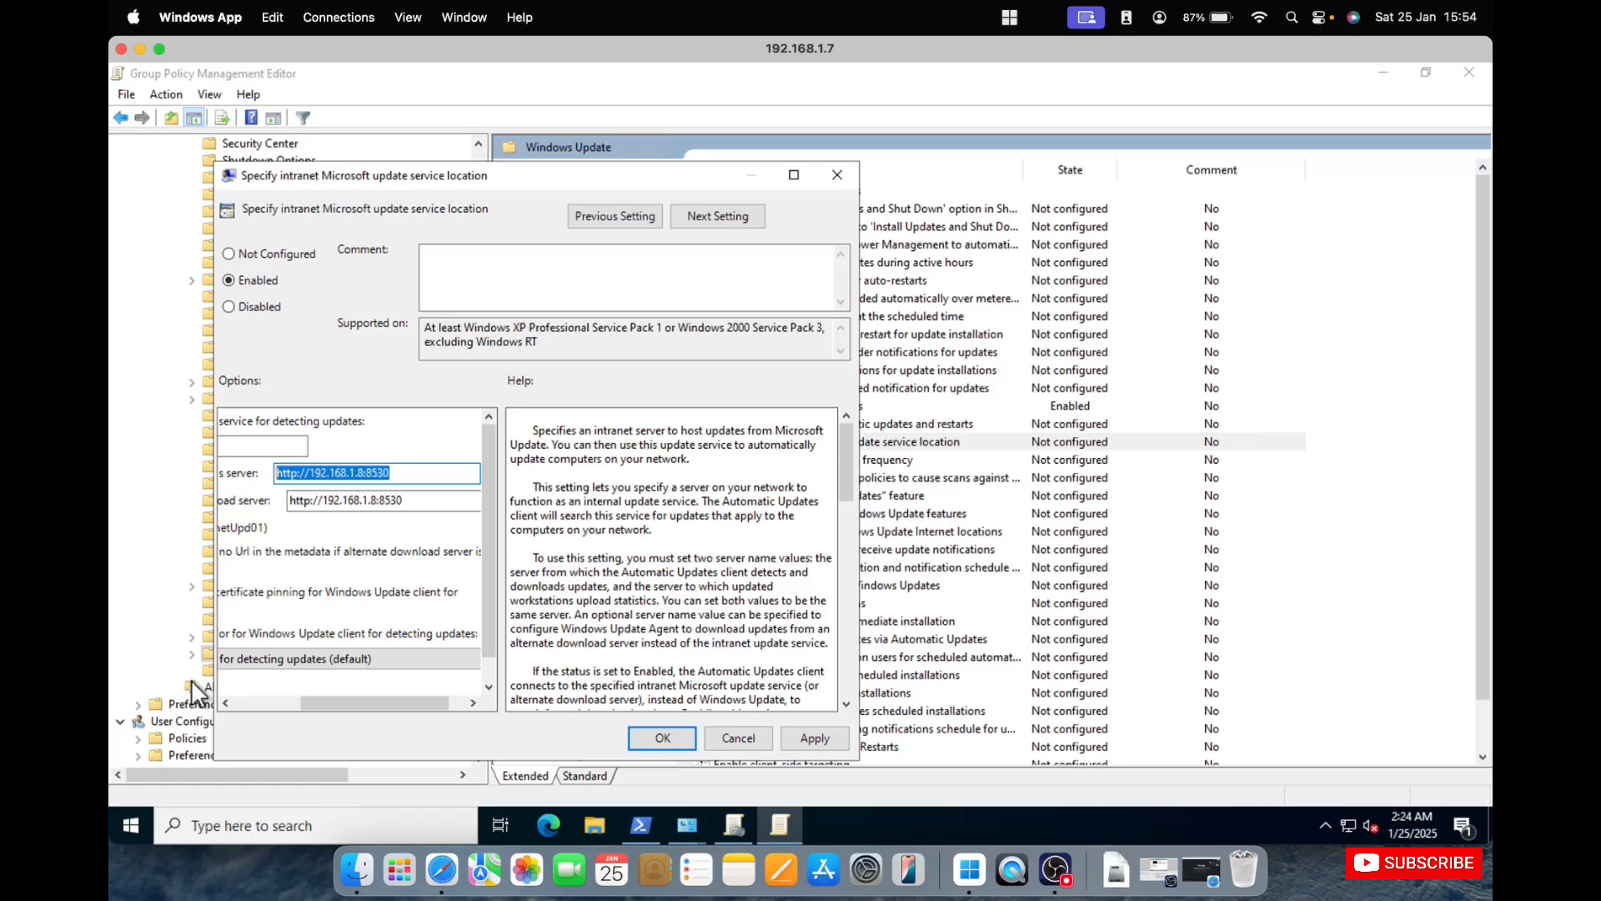
click(252, 701)
click(315, 447)
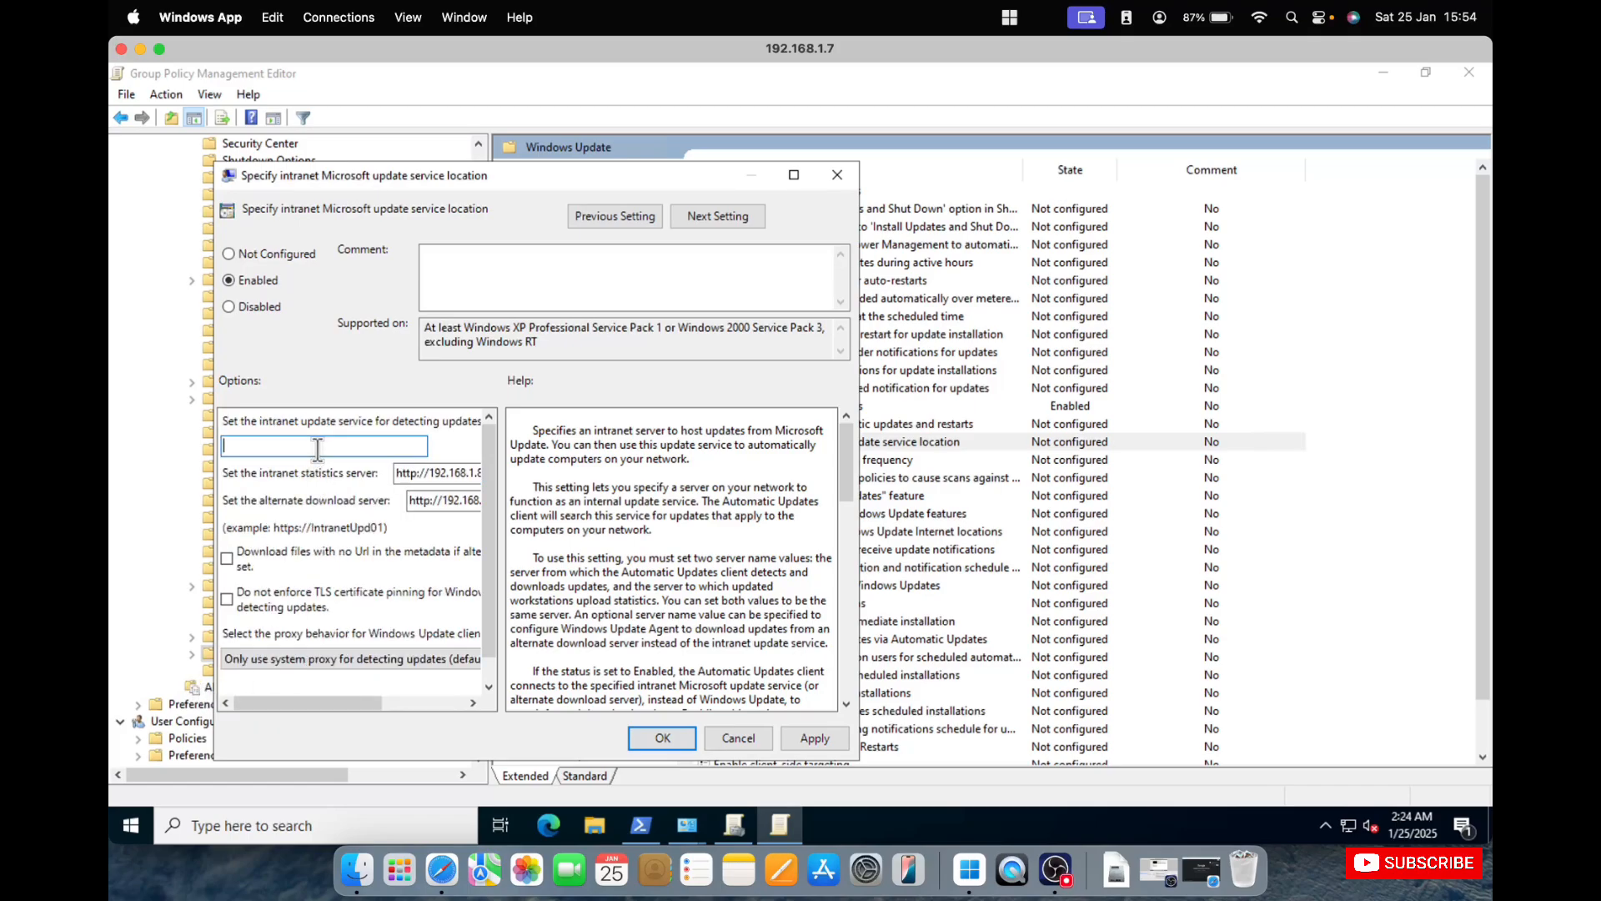
key(ctrl+v)
click(804, 735)
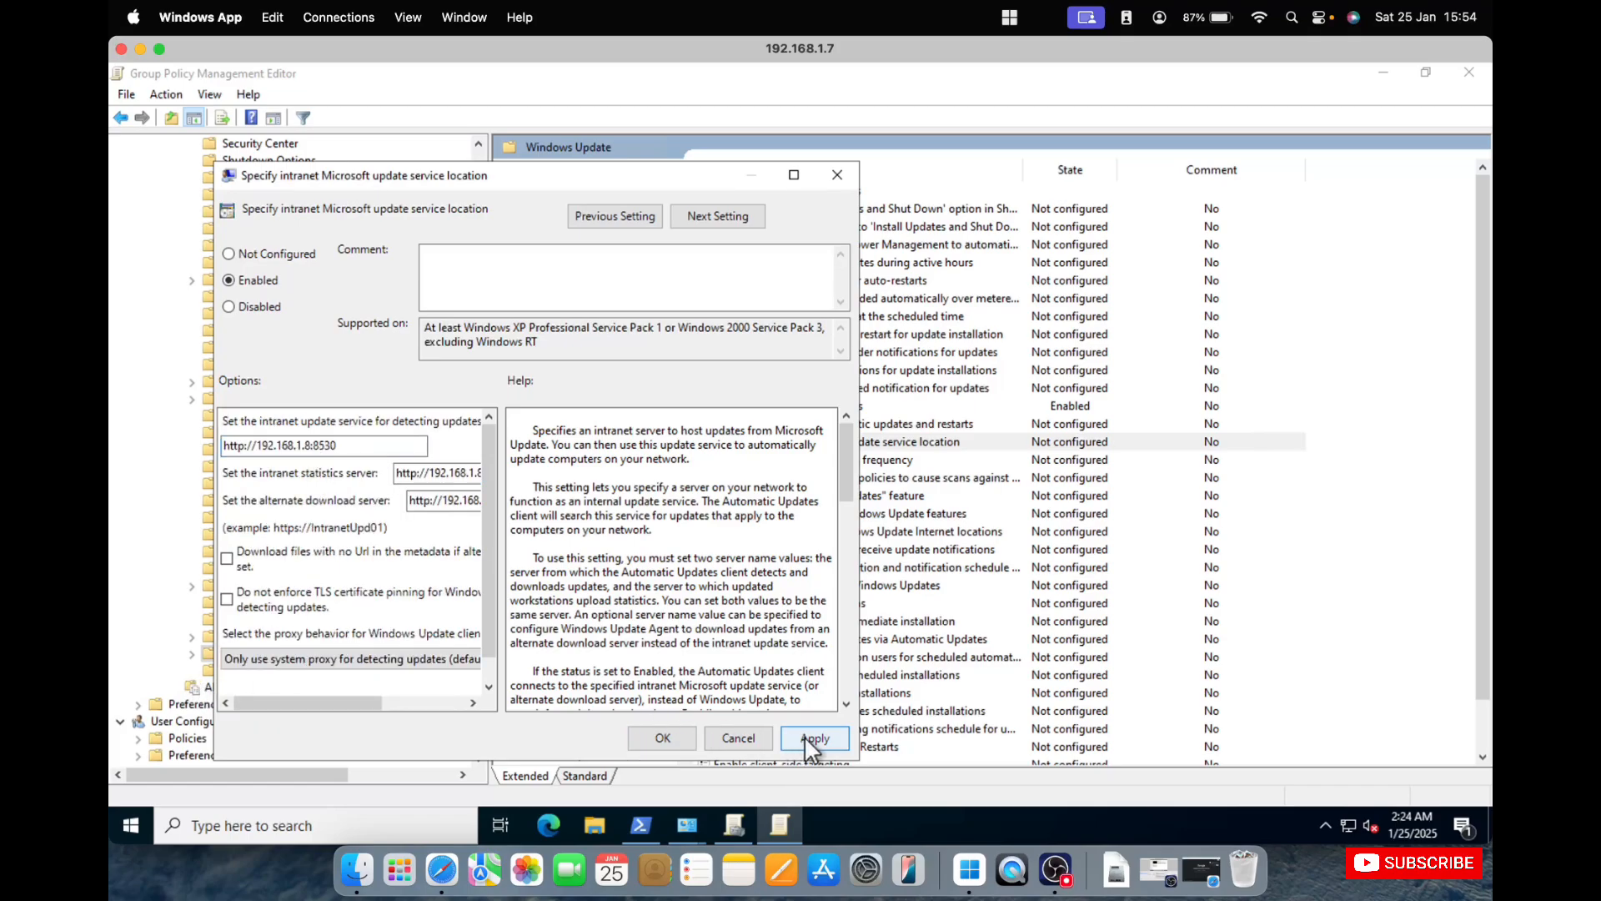
click(662, 739)
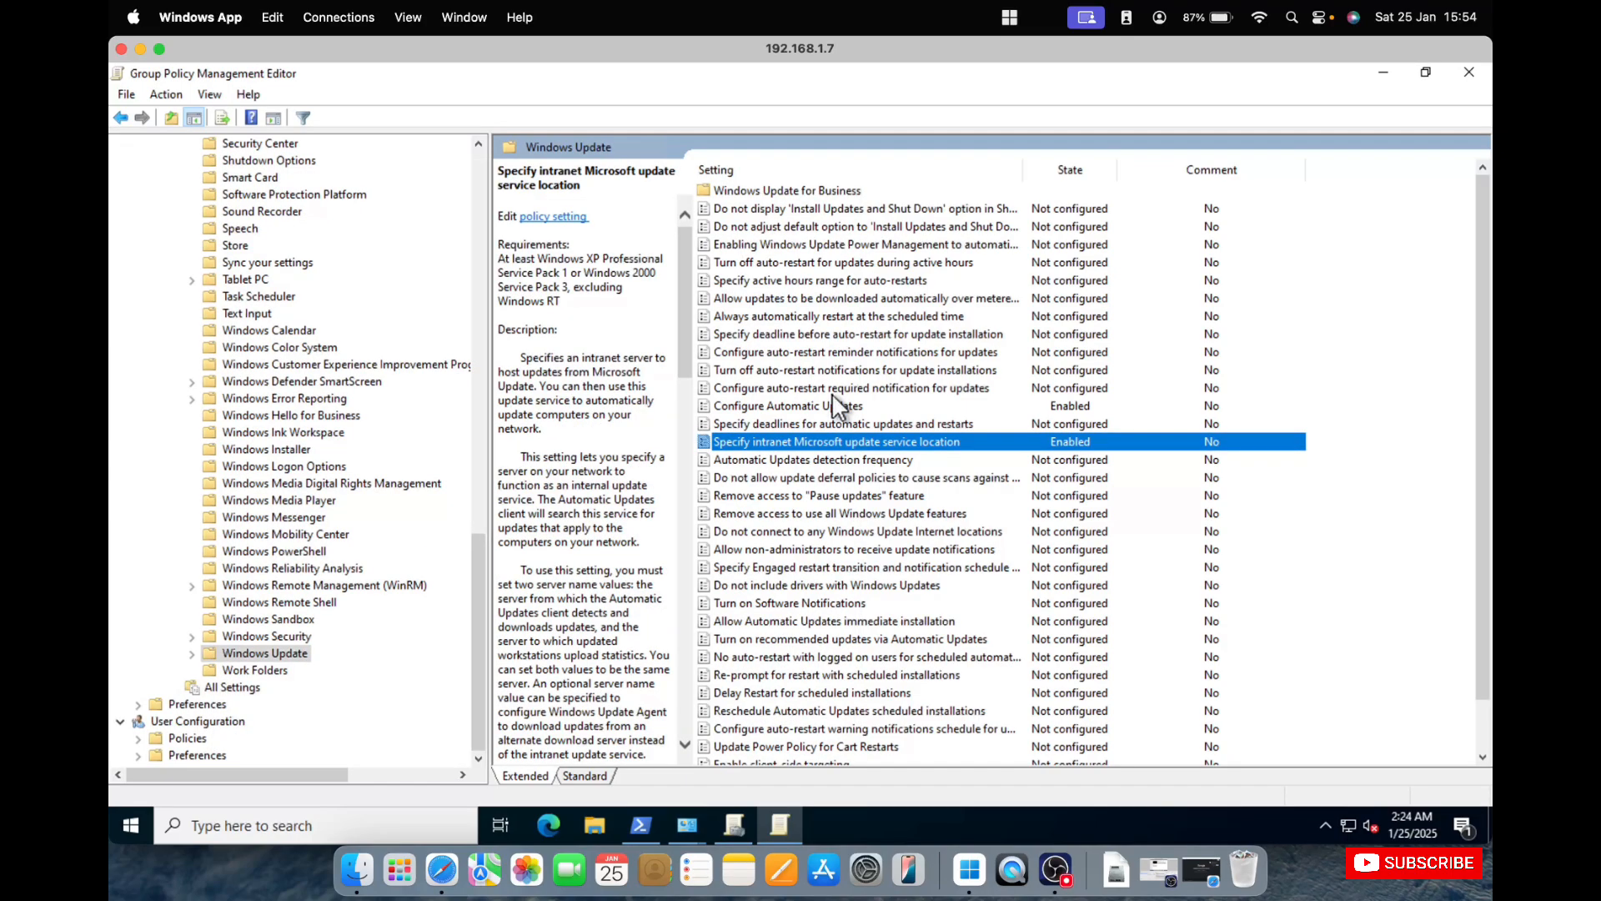
click(1468, 73)
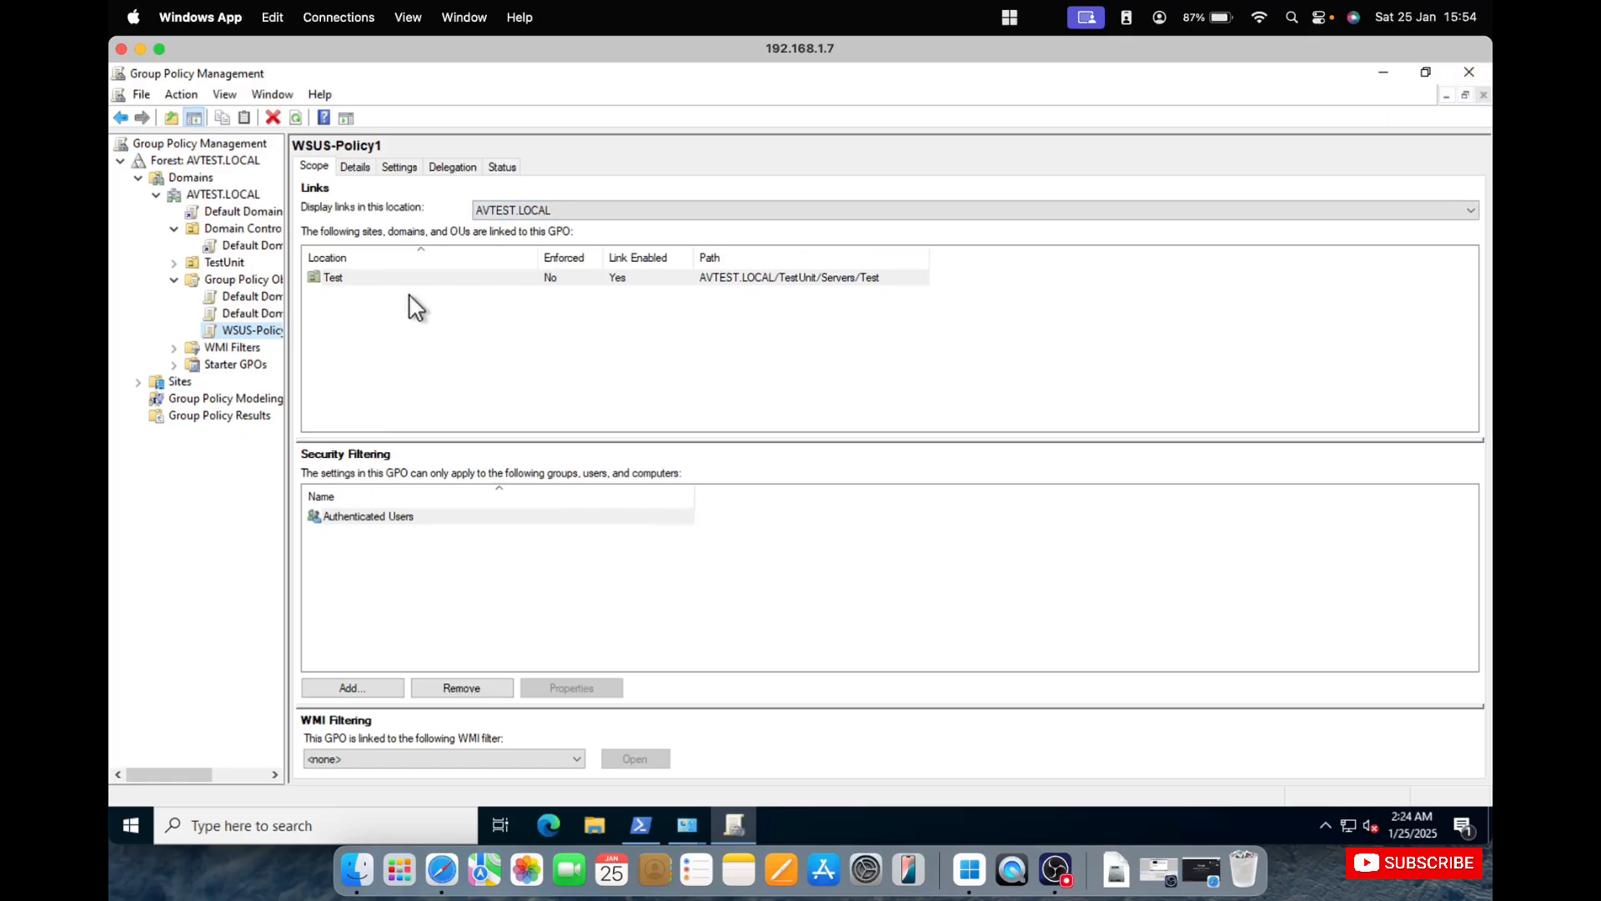
Widen the console tree and view the Default Domain Controllers Policy linked under Domain Controllers.
click(227, 233)
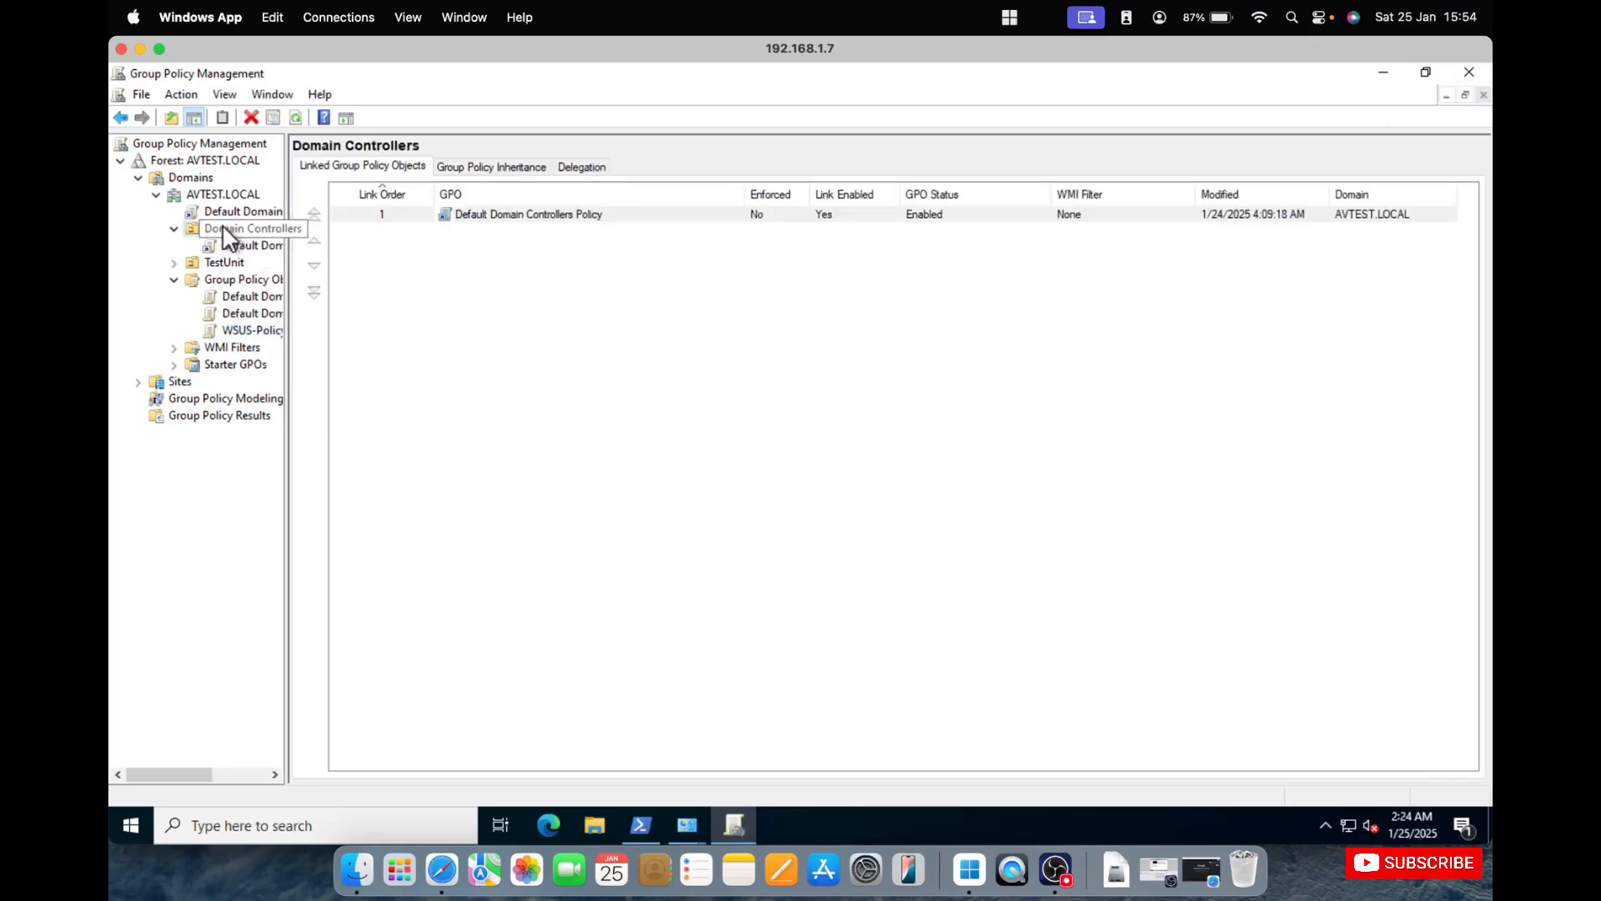
right_click(224, 229)
click(647, 508)
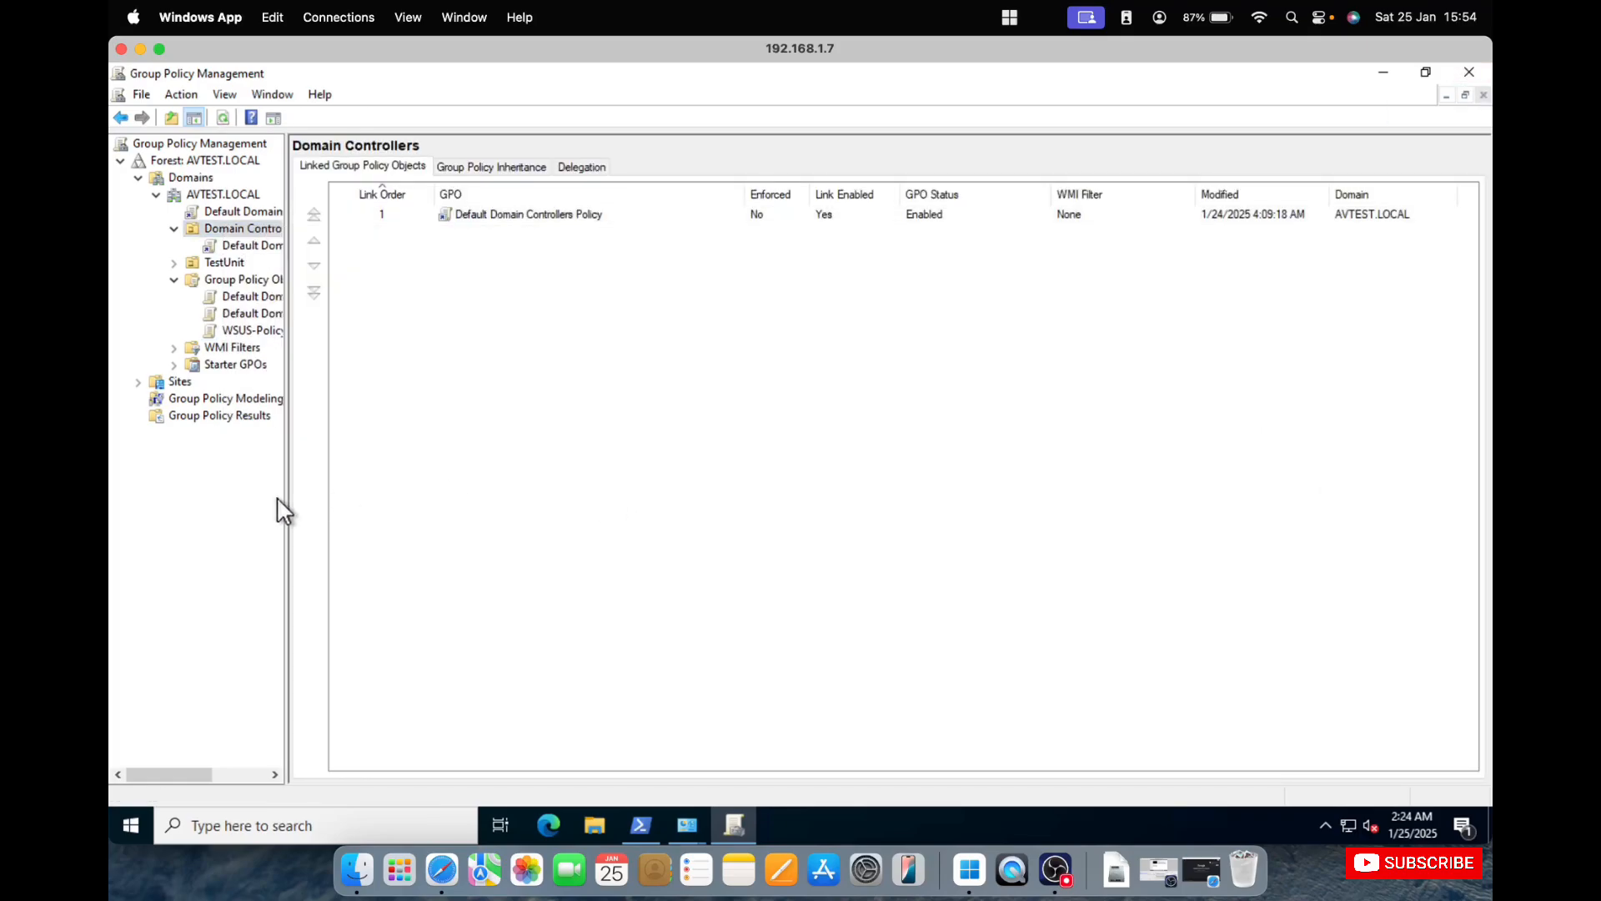
drag(286, 495, 429, 501)
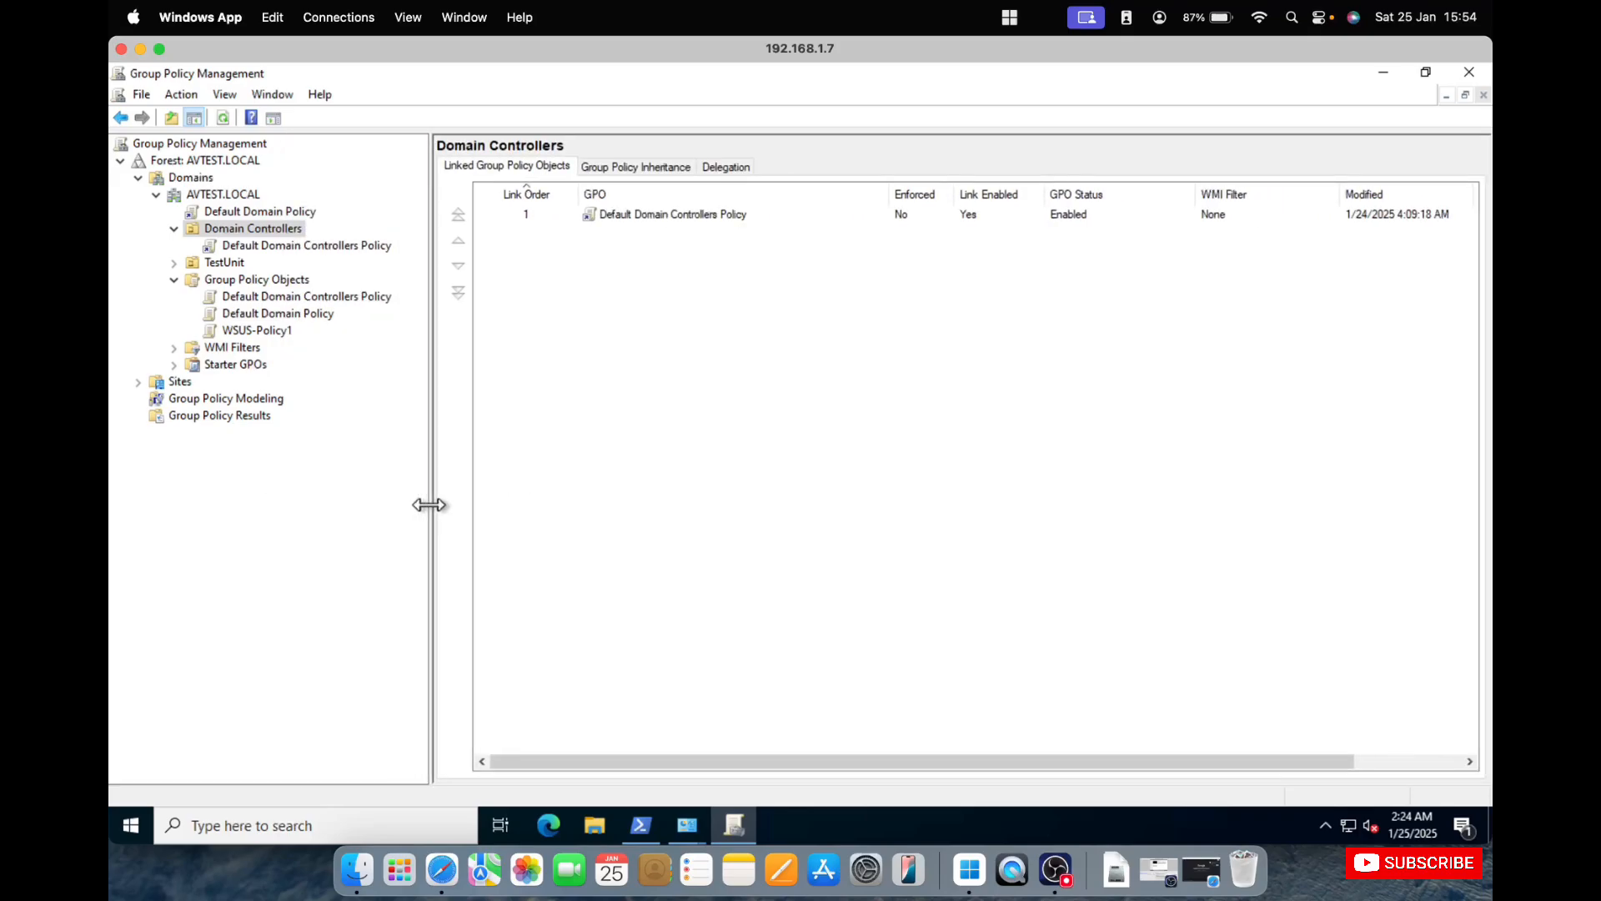
click(304, 244)
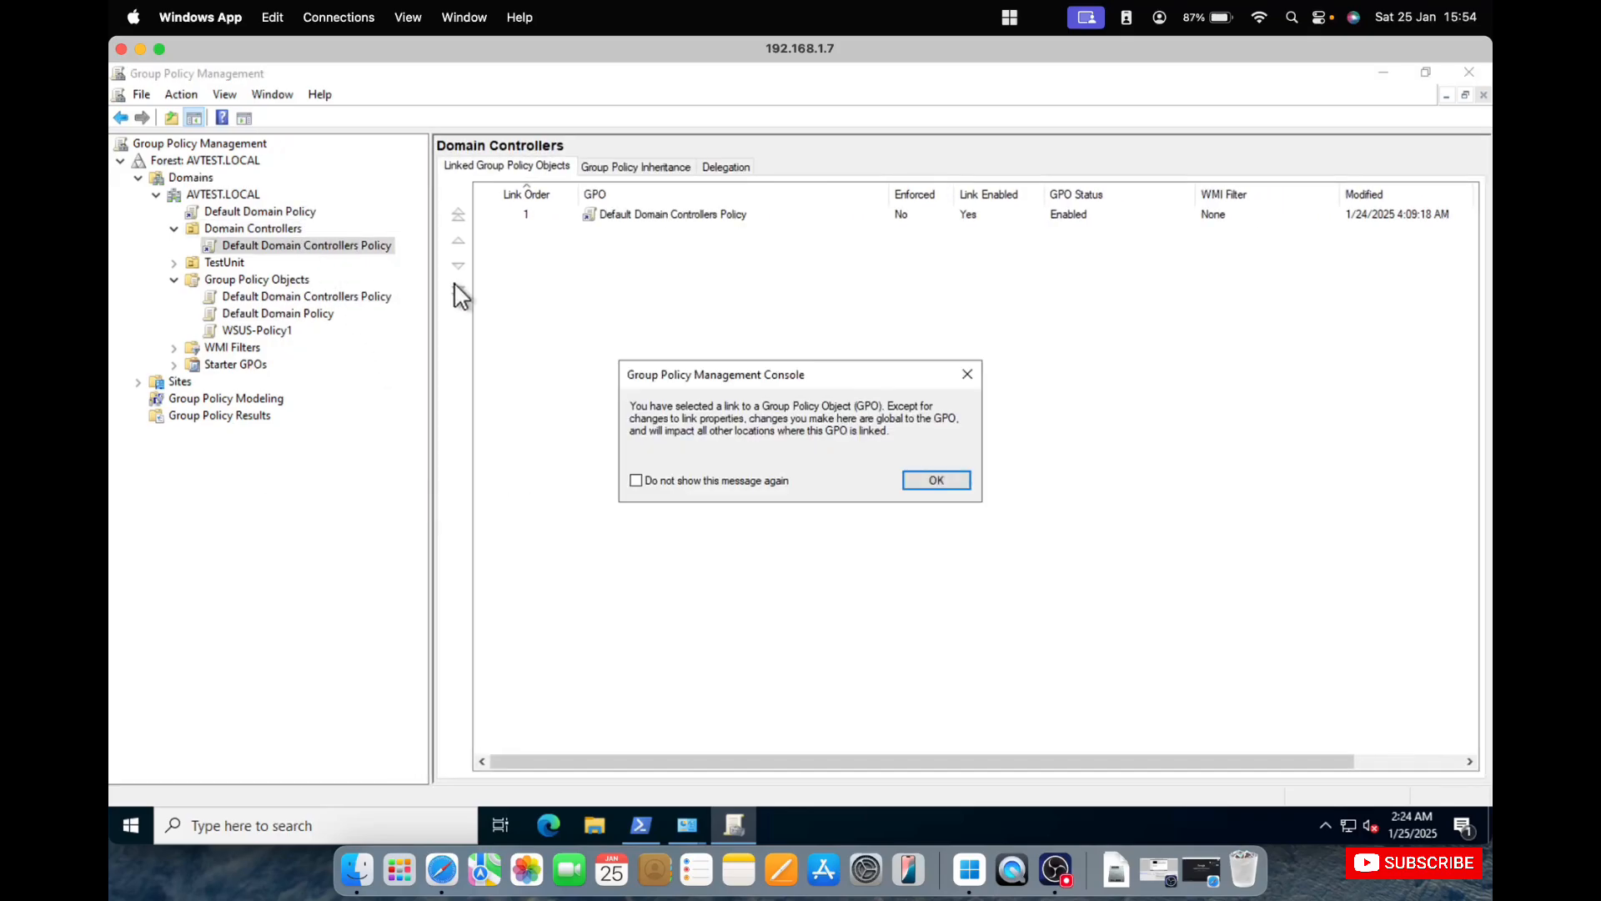
click(936, 477)
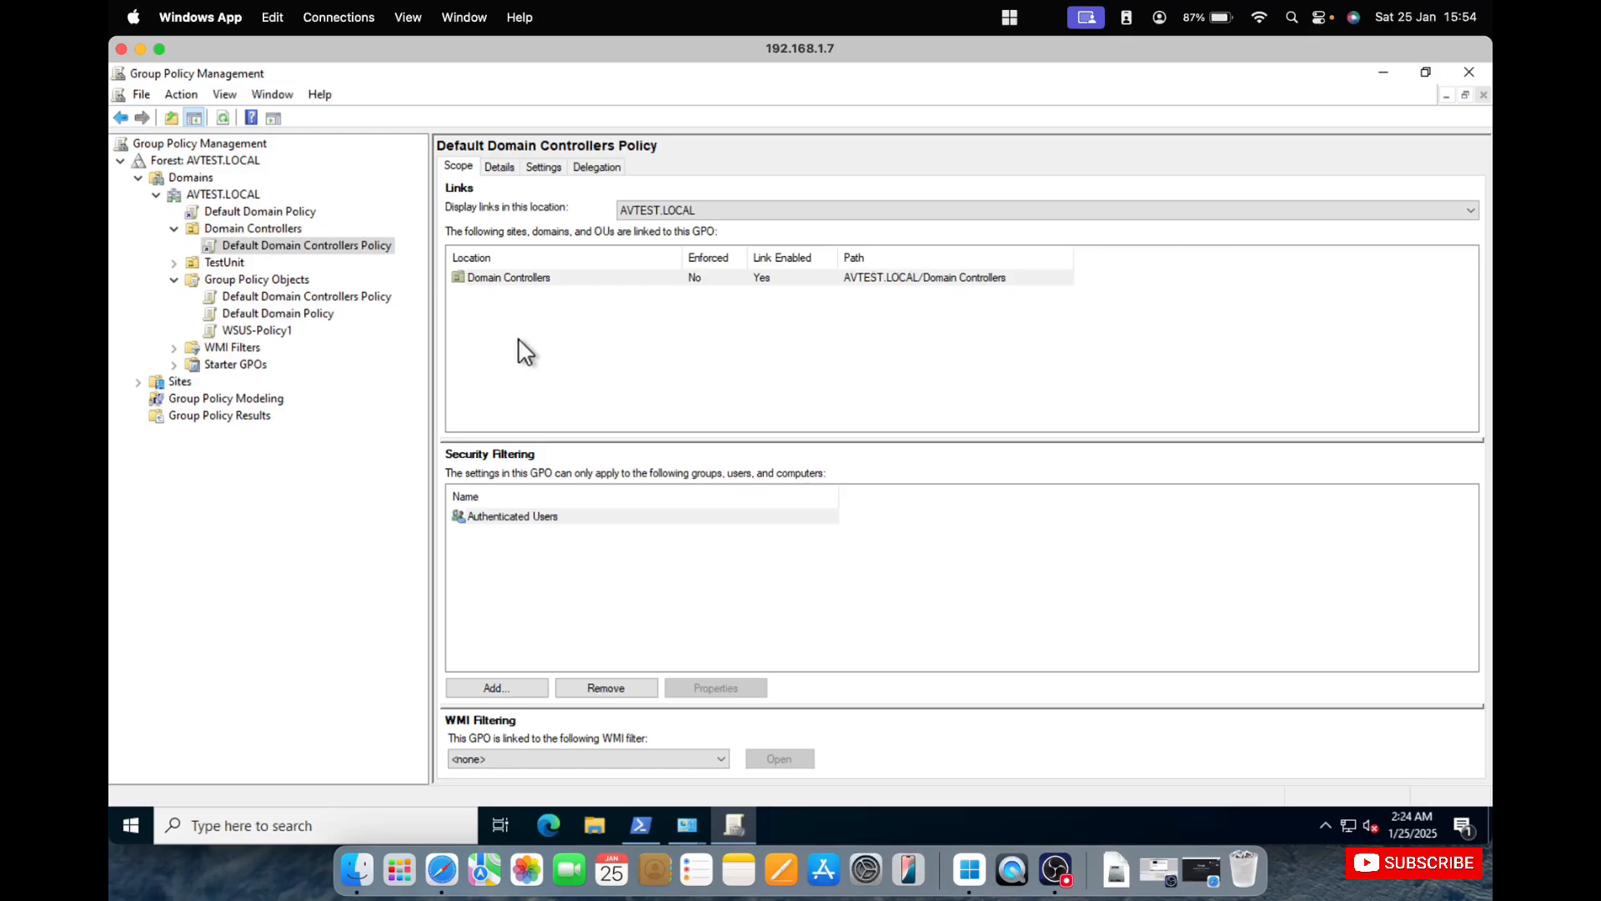
Link the existing WSUS-Policy1 GPO to the Domain Controllers organizational unit.
click(258, 228)
right_click(258, 227)
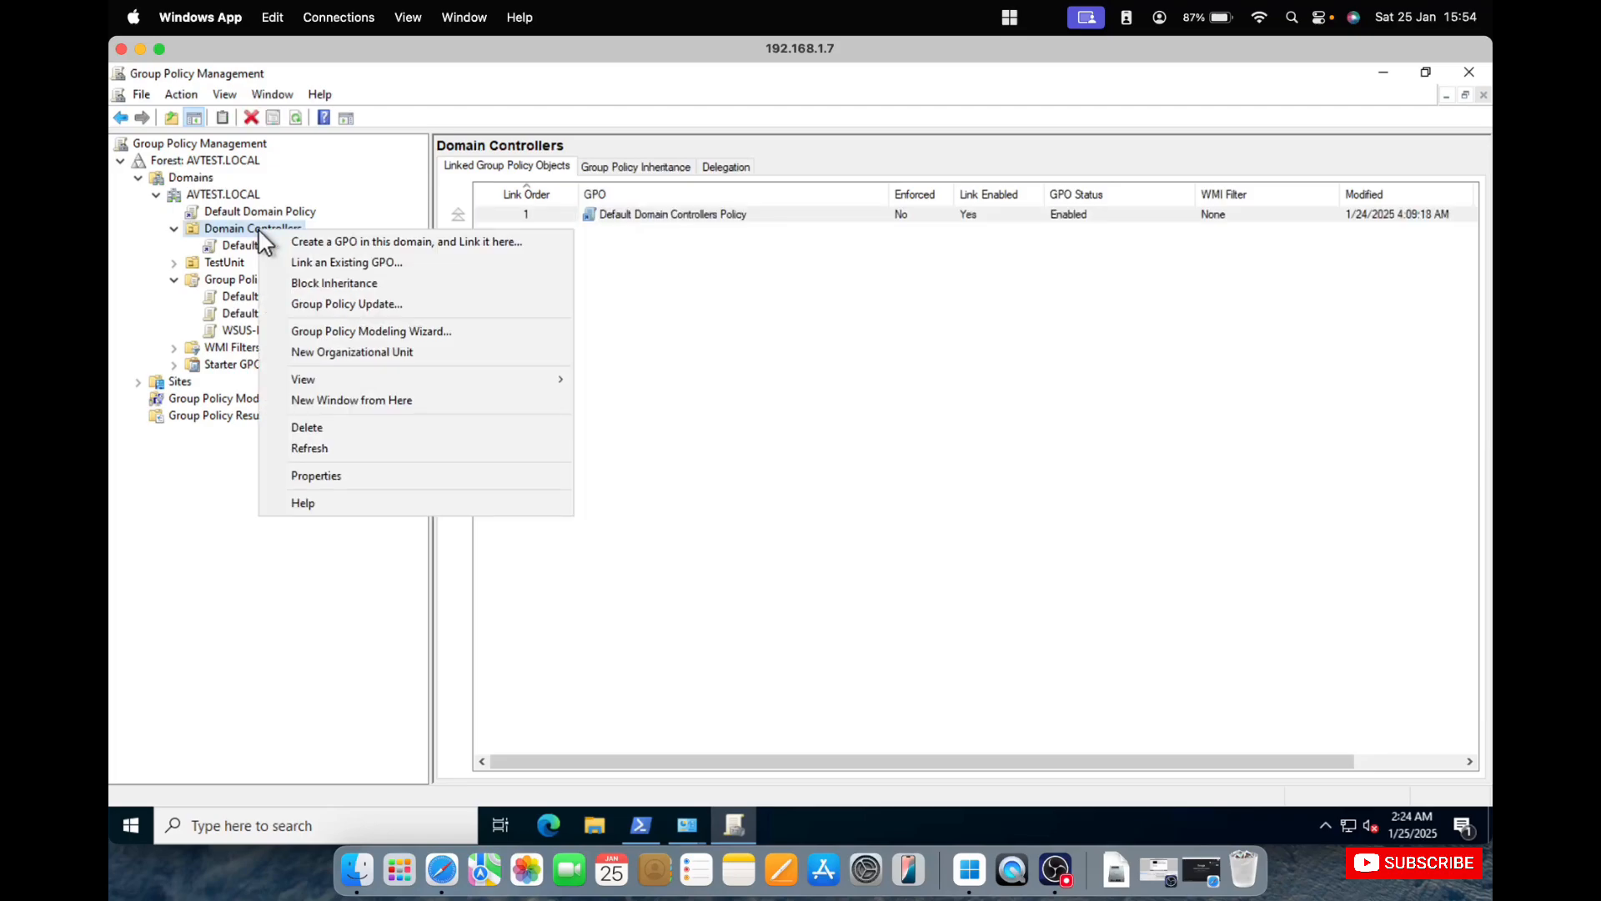
click(353, 261)
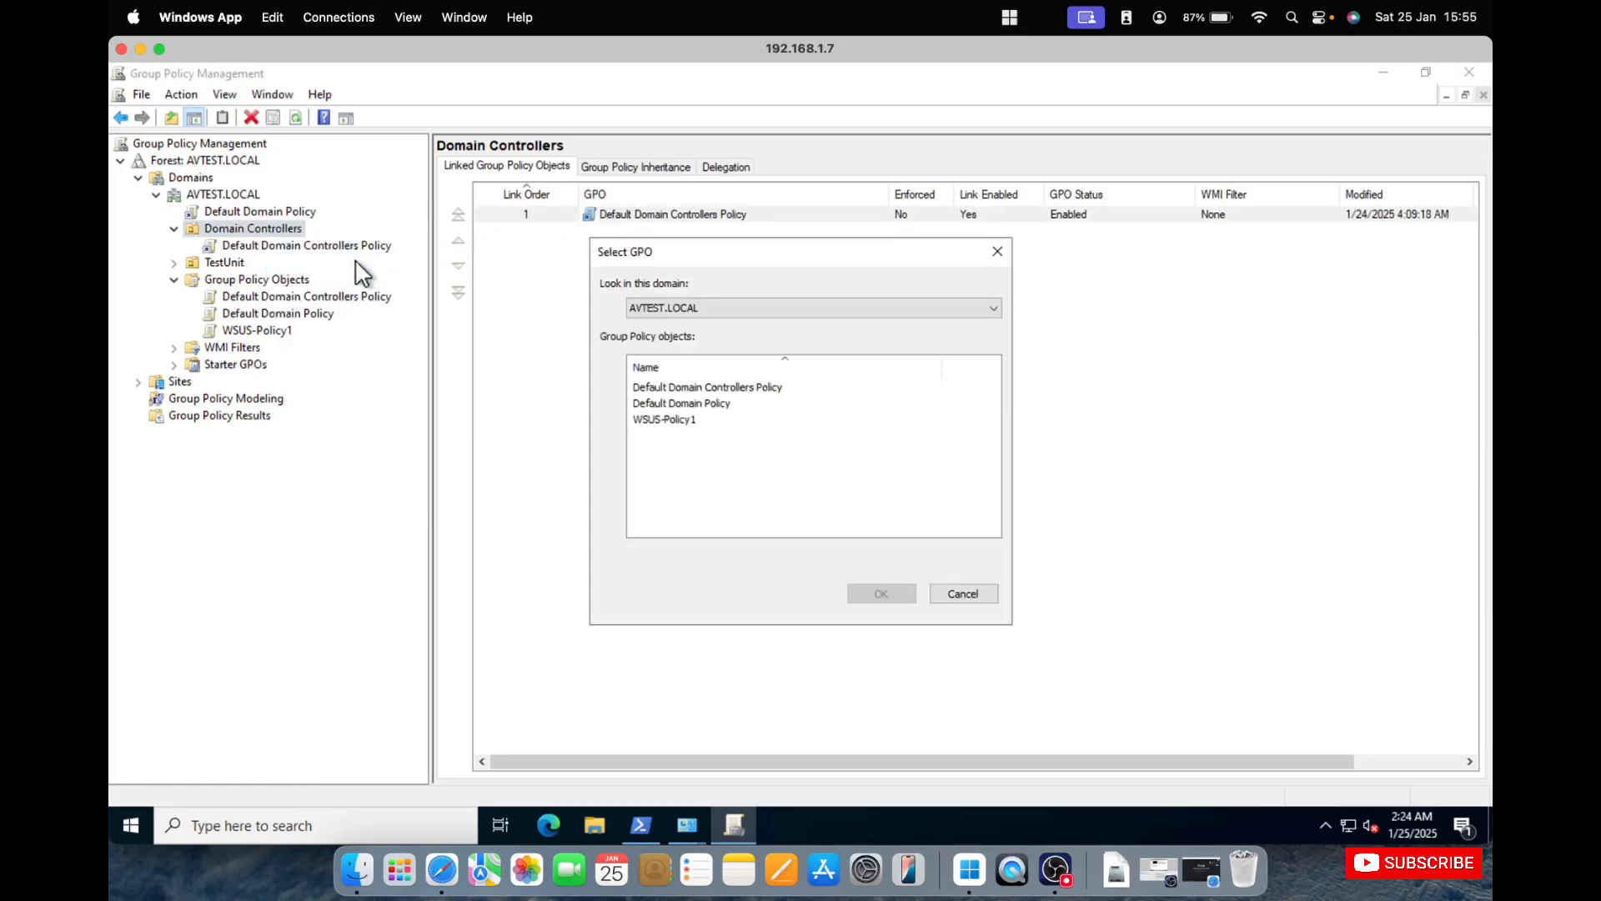
click(679, 419)
click(884, 594)
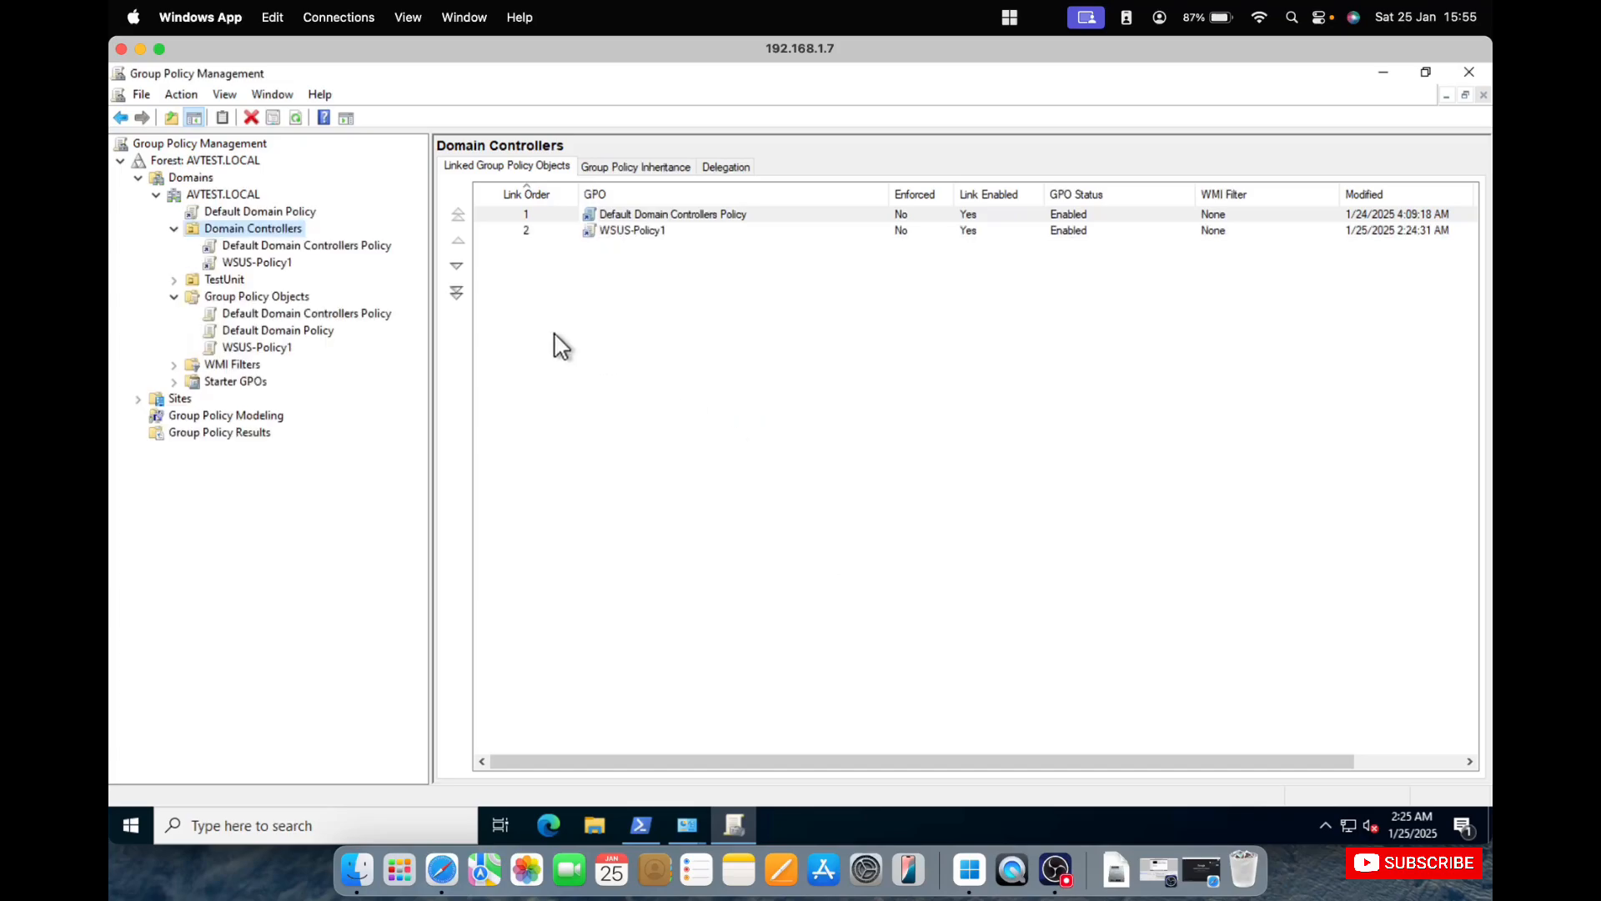
Set the WSUS-Policy1 link under Domain Controllers to Enforced and confirm the change.
right_click(631, 235)
click(677, 267)
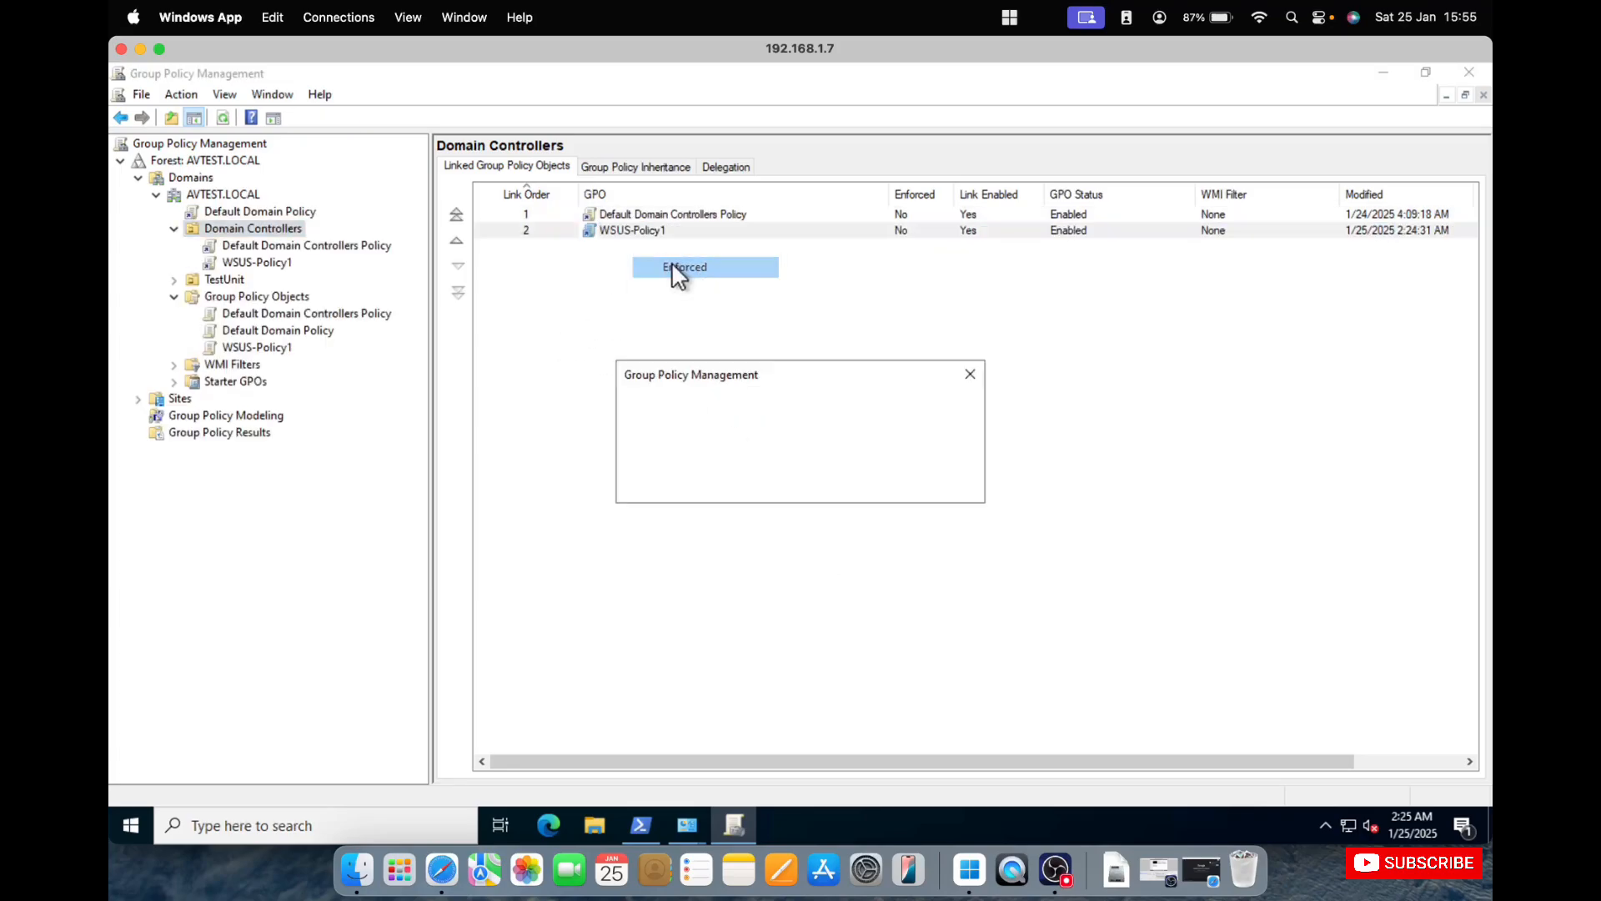
click(859, 484)
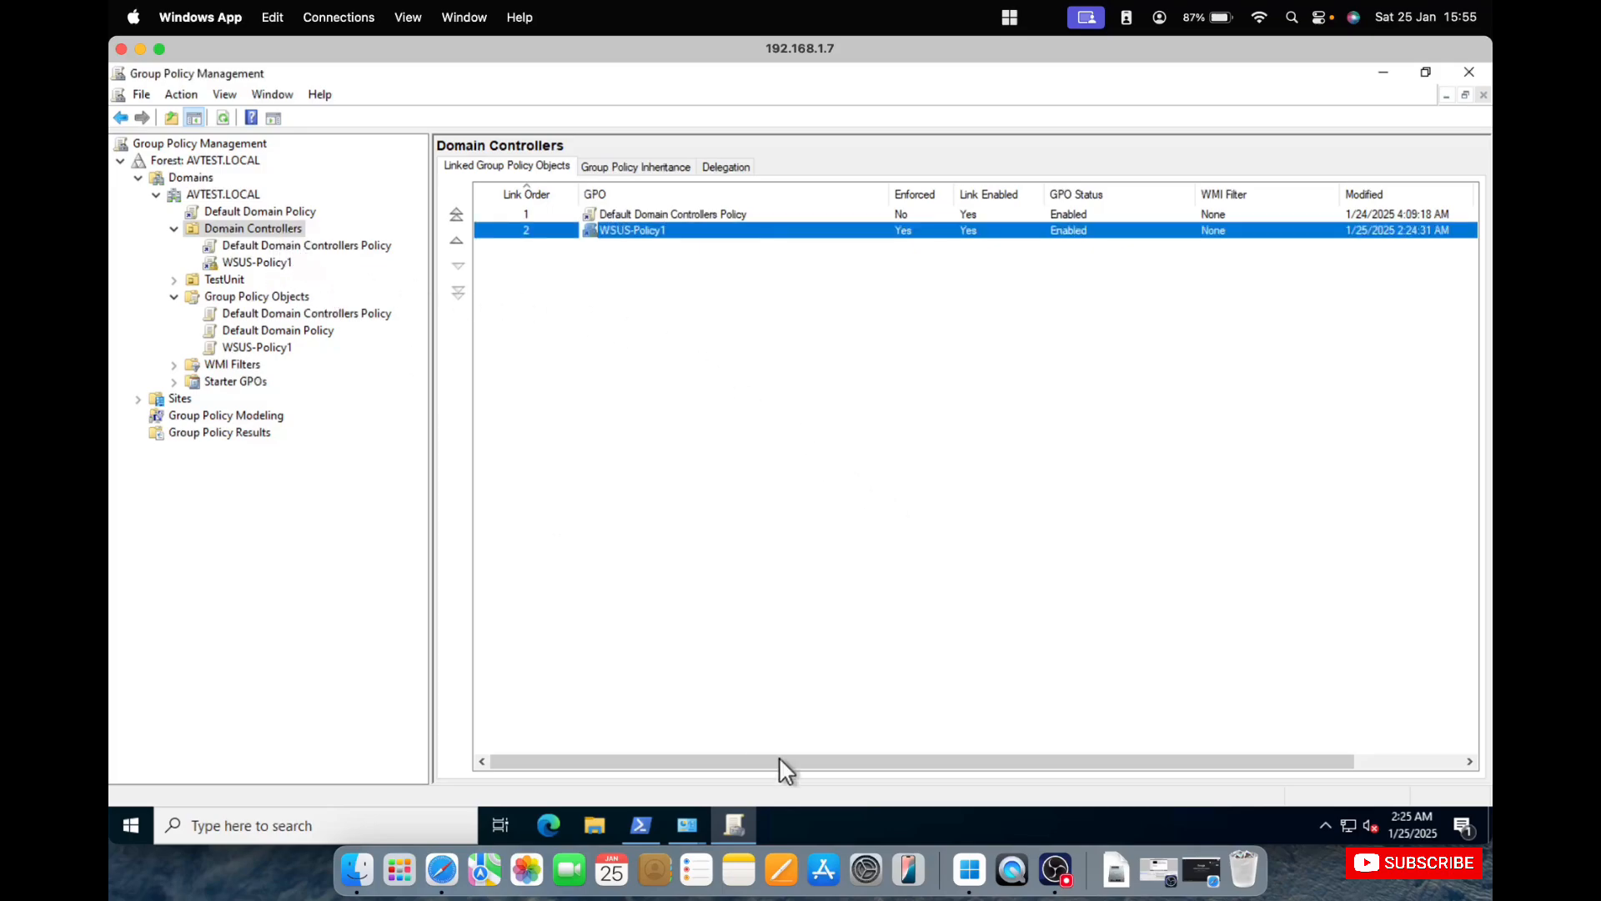
click(810, 632)
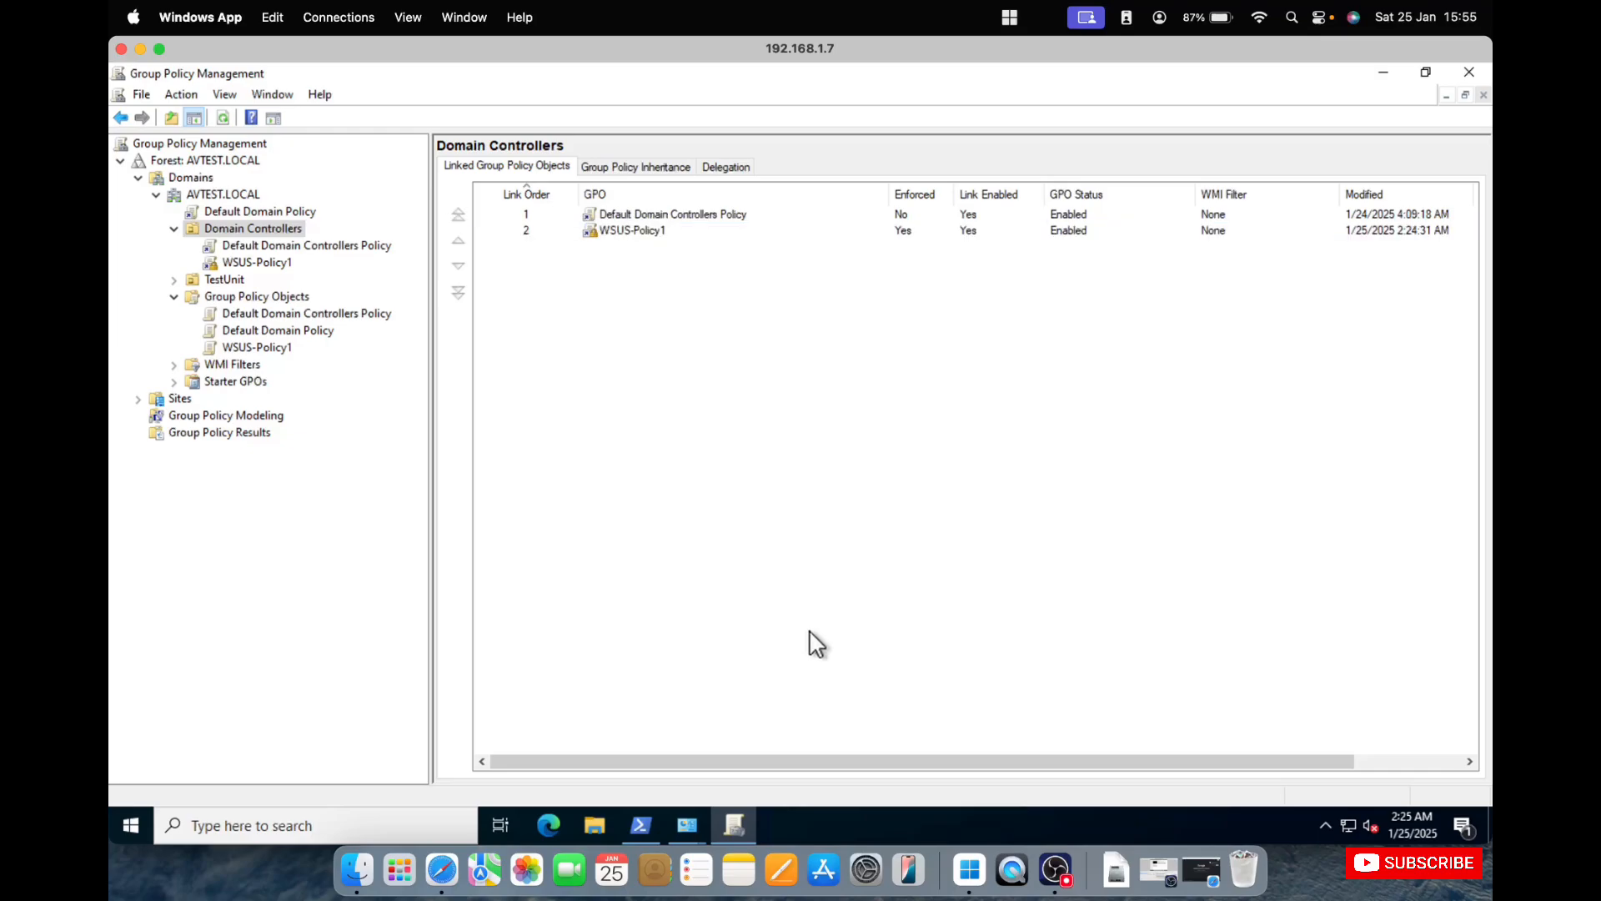
click(649, 825)
click(864, 694)
Link the existing WSUS-Policy1 GPO to the TestUnit organizational unit and set that link to Enforced.
click(174, 280)
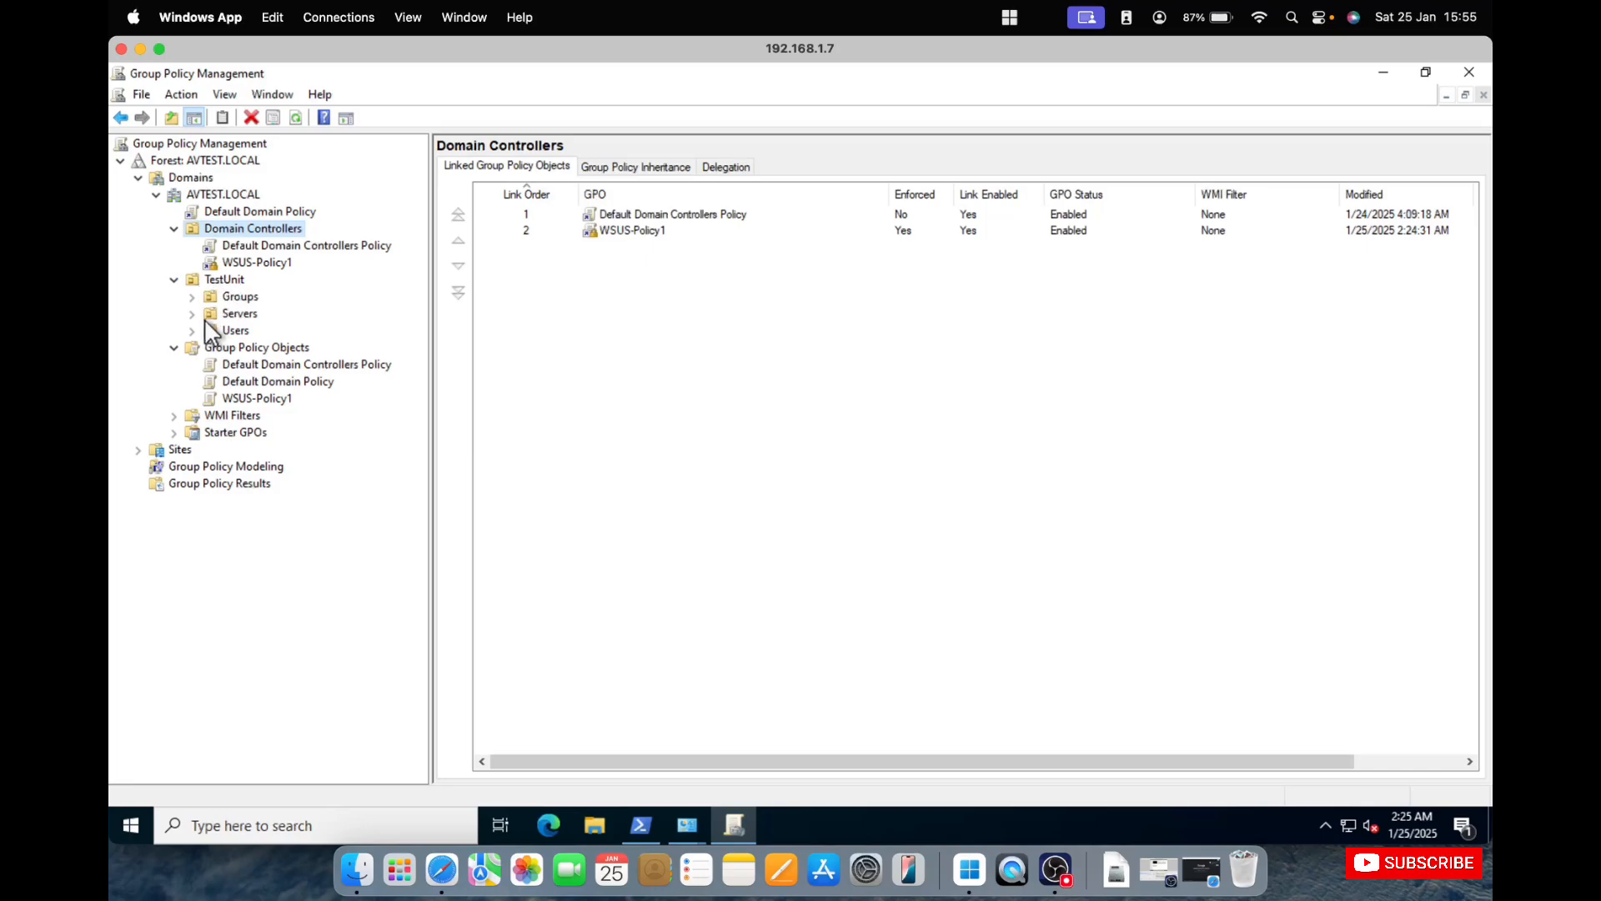
right_click(228, 281)
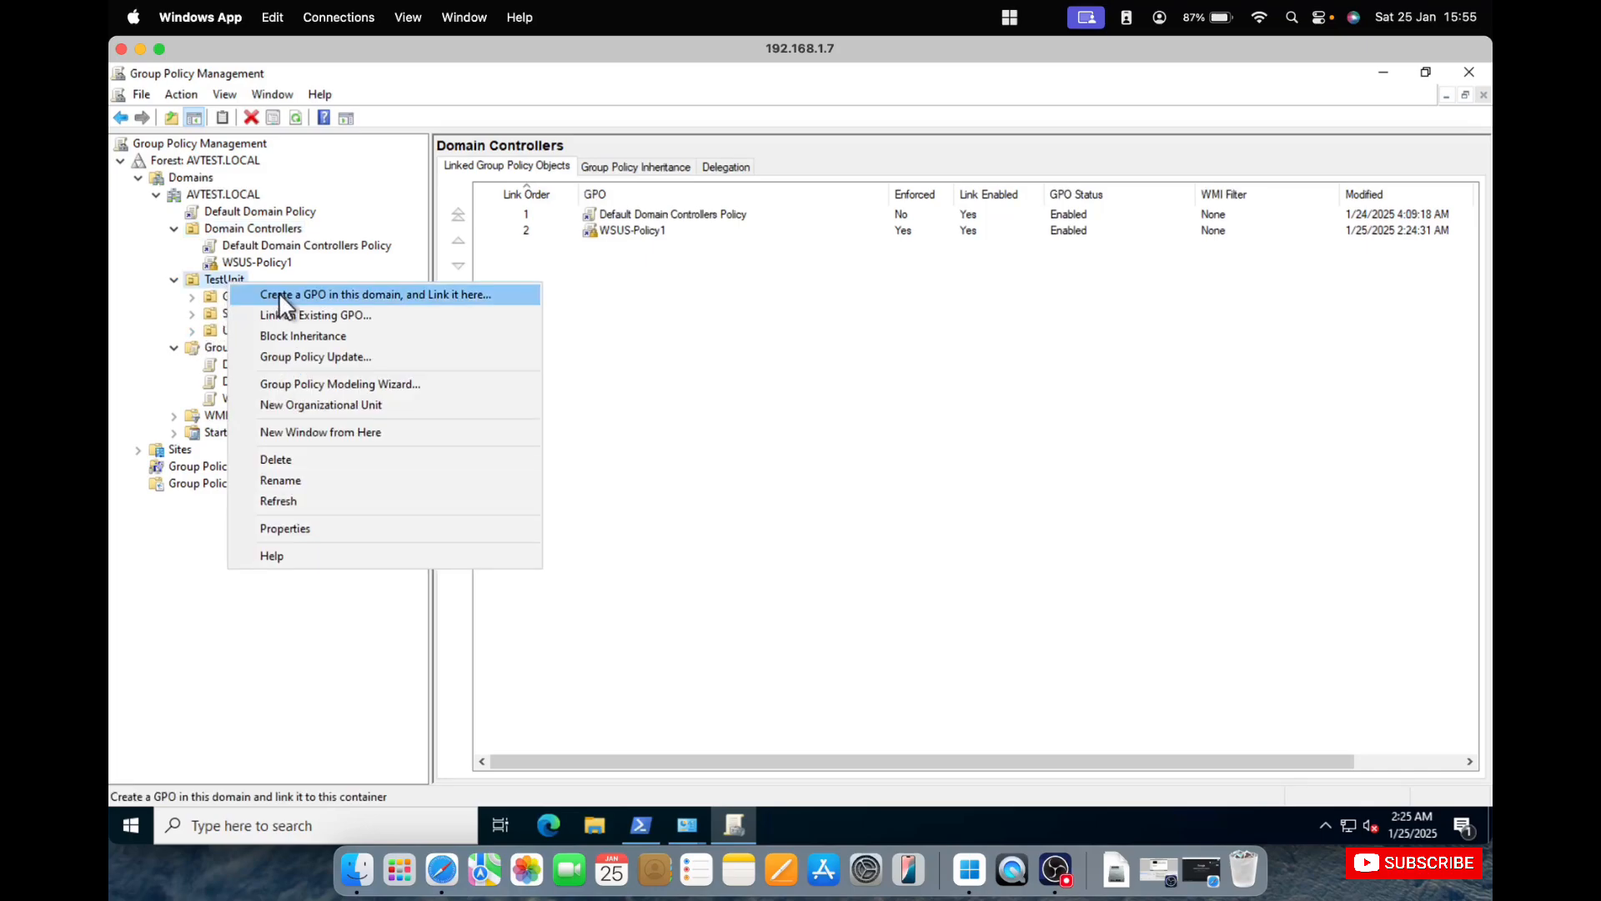
click(288, 310)
click(672, 420)
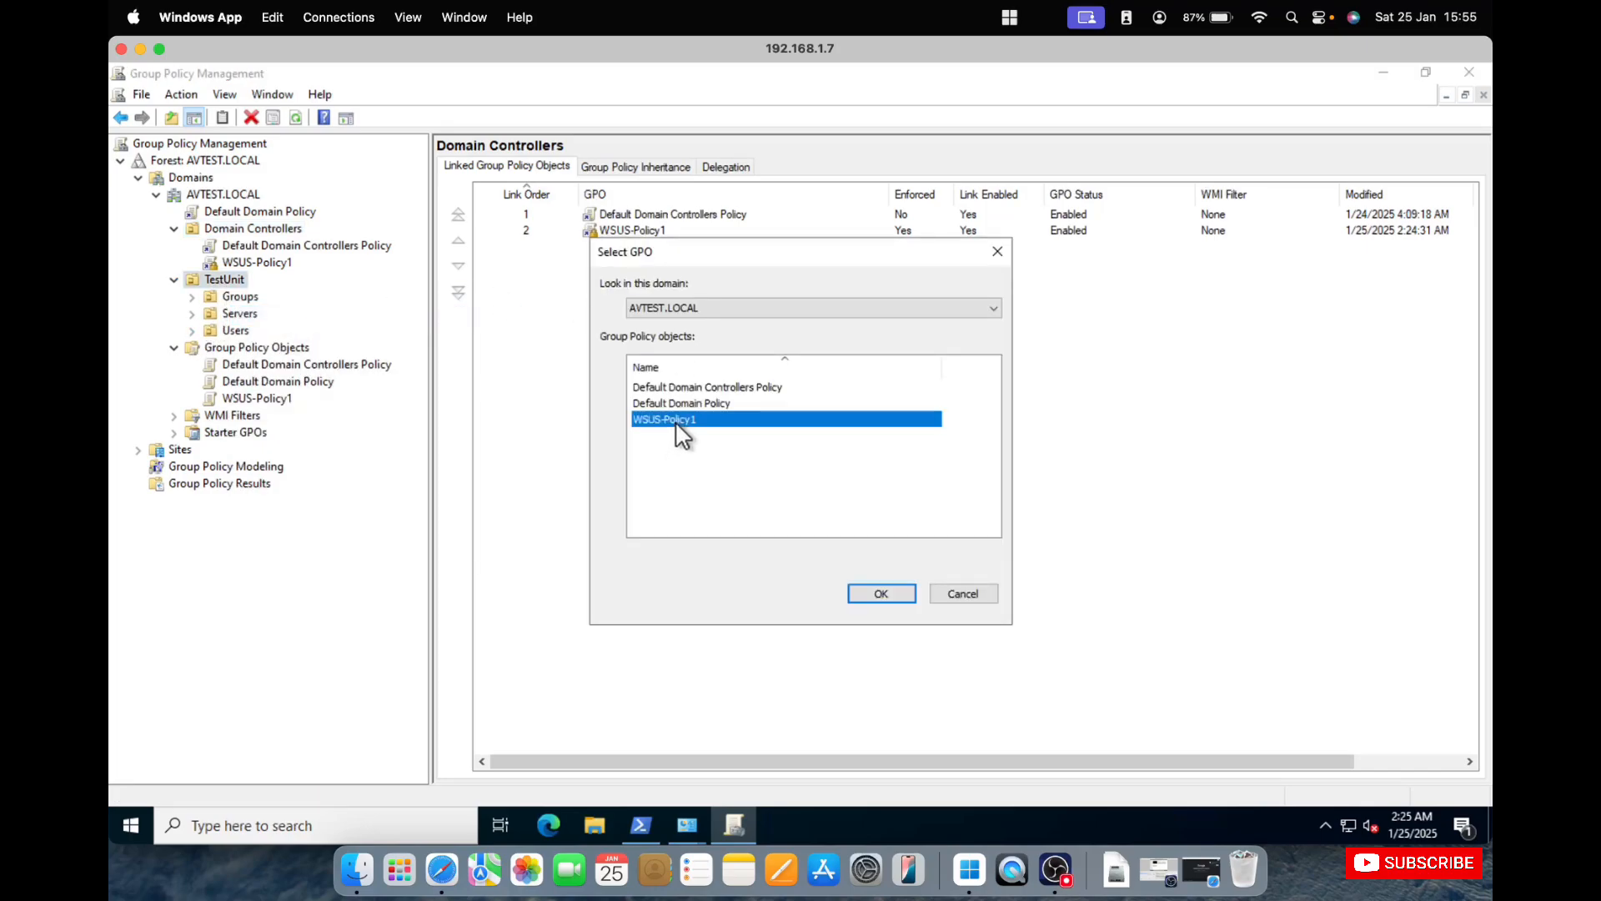
click(883, 595)
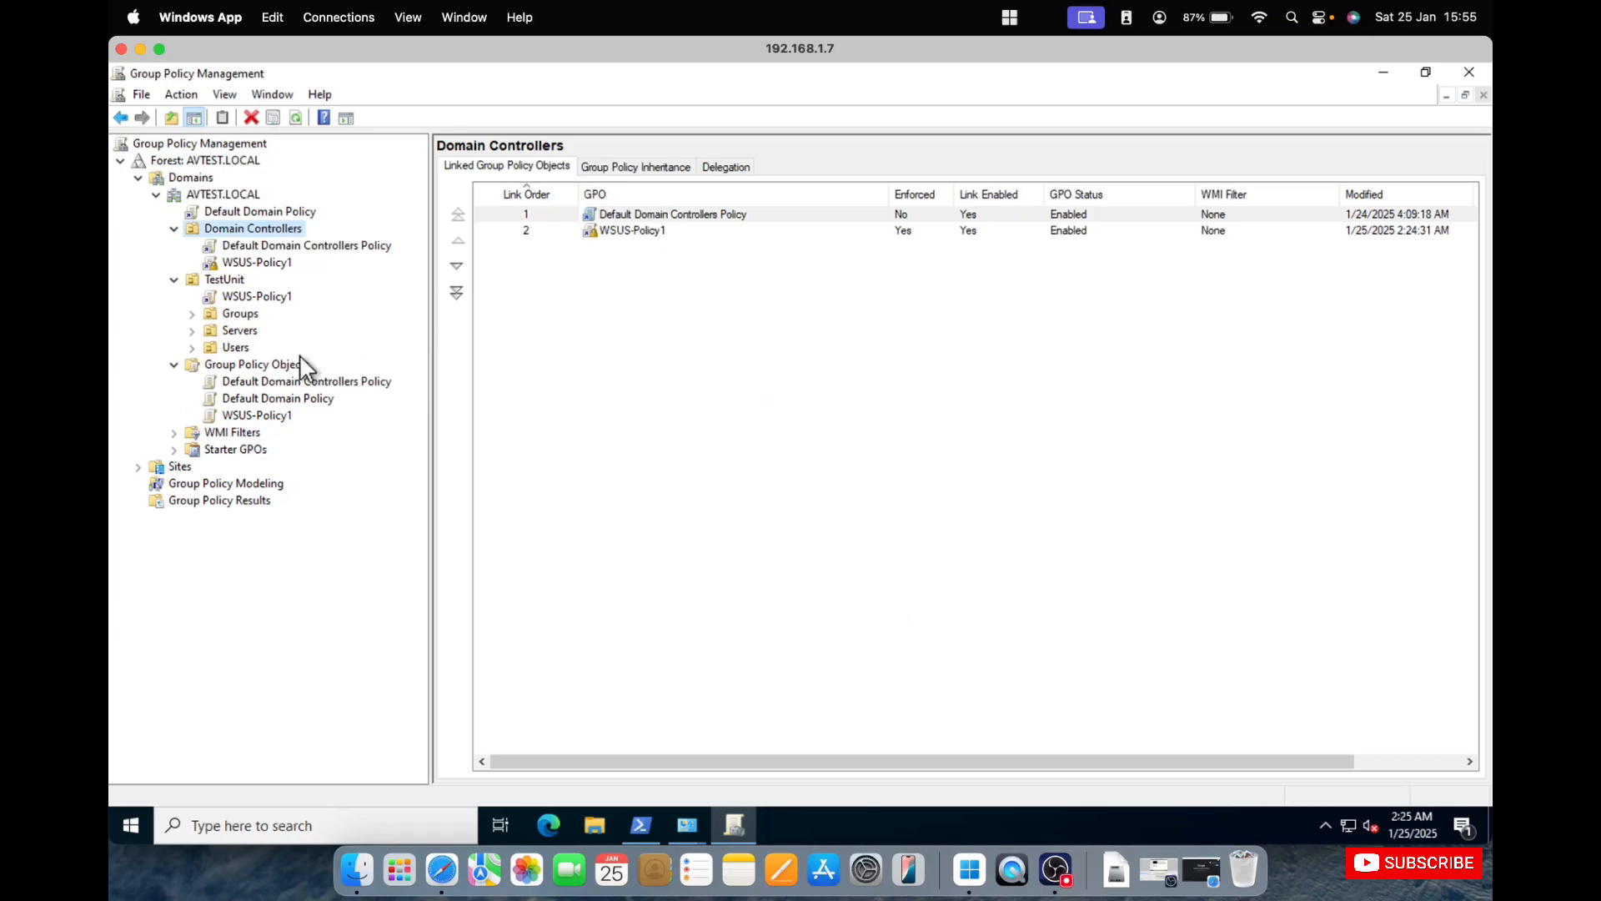
right_click(248, 293)
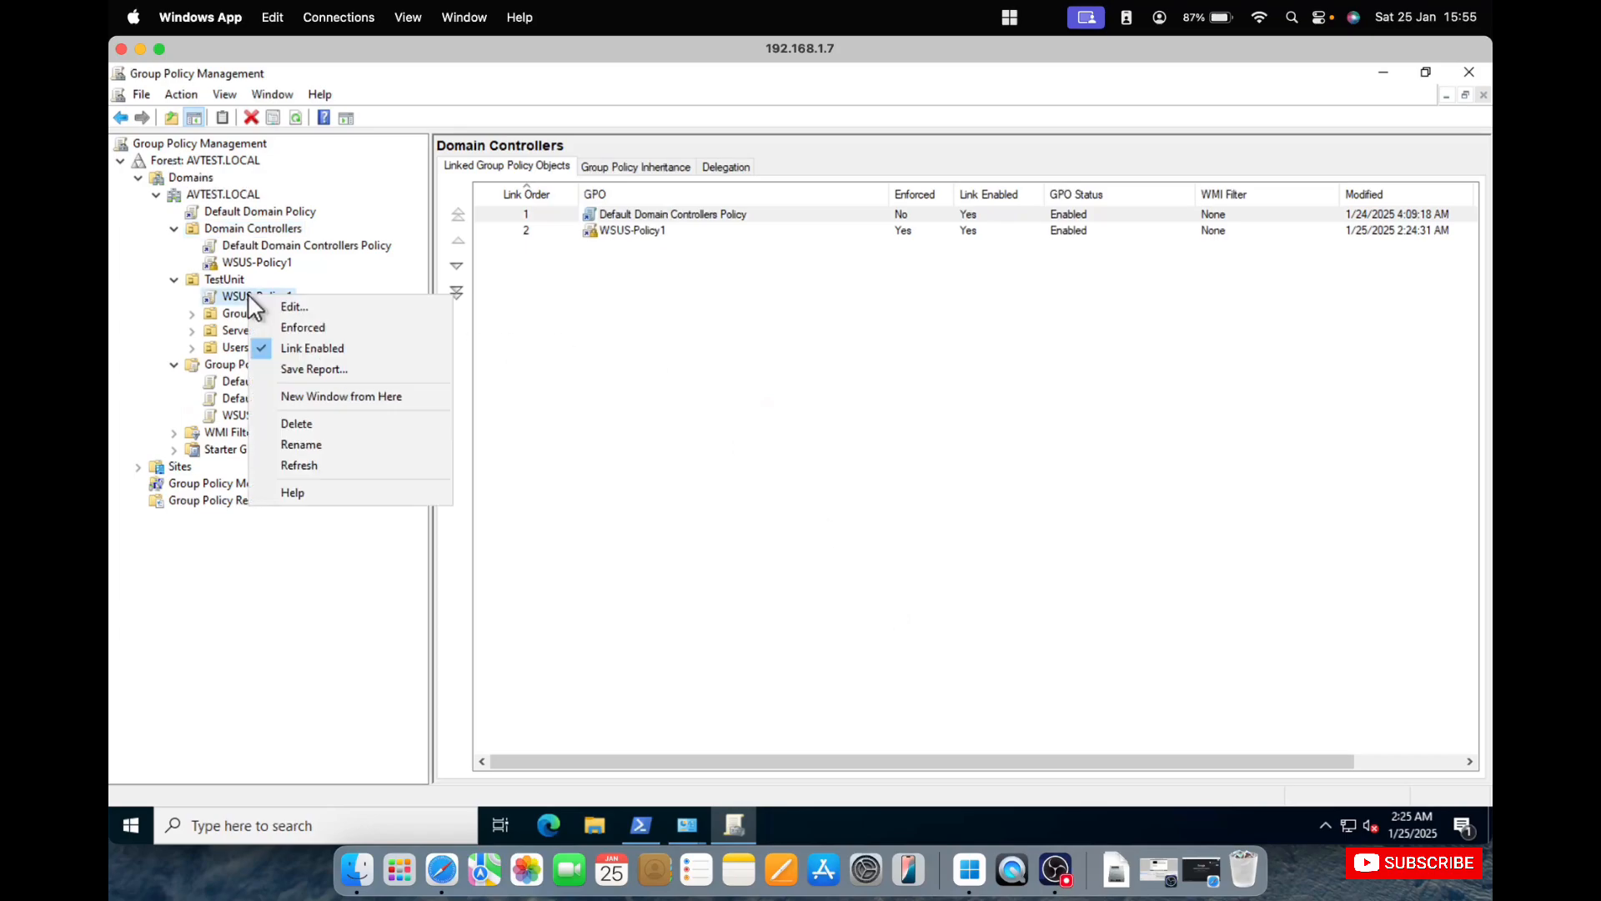
click(288, 318)
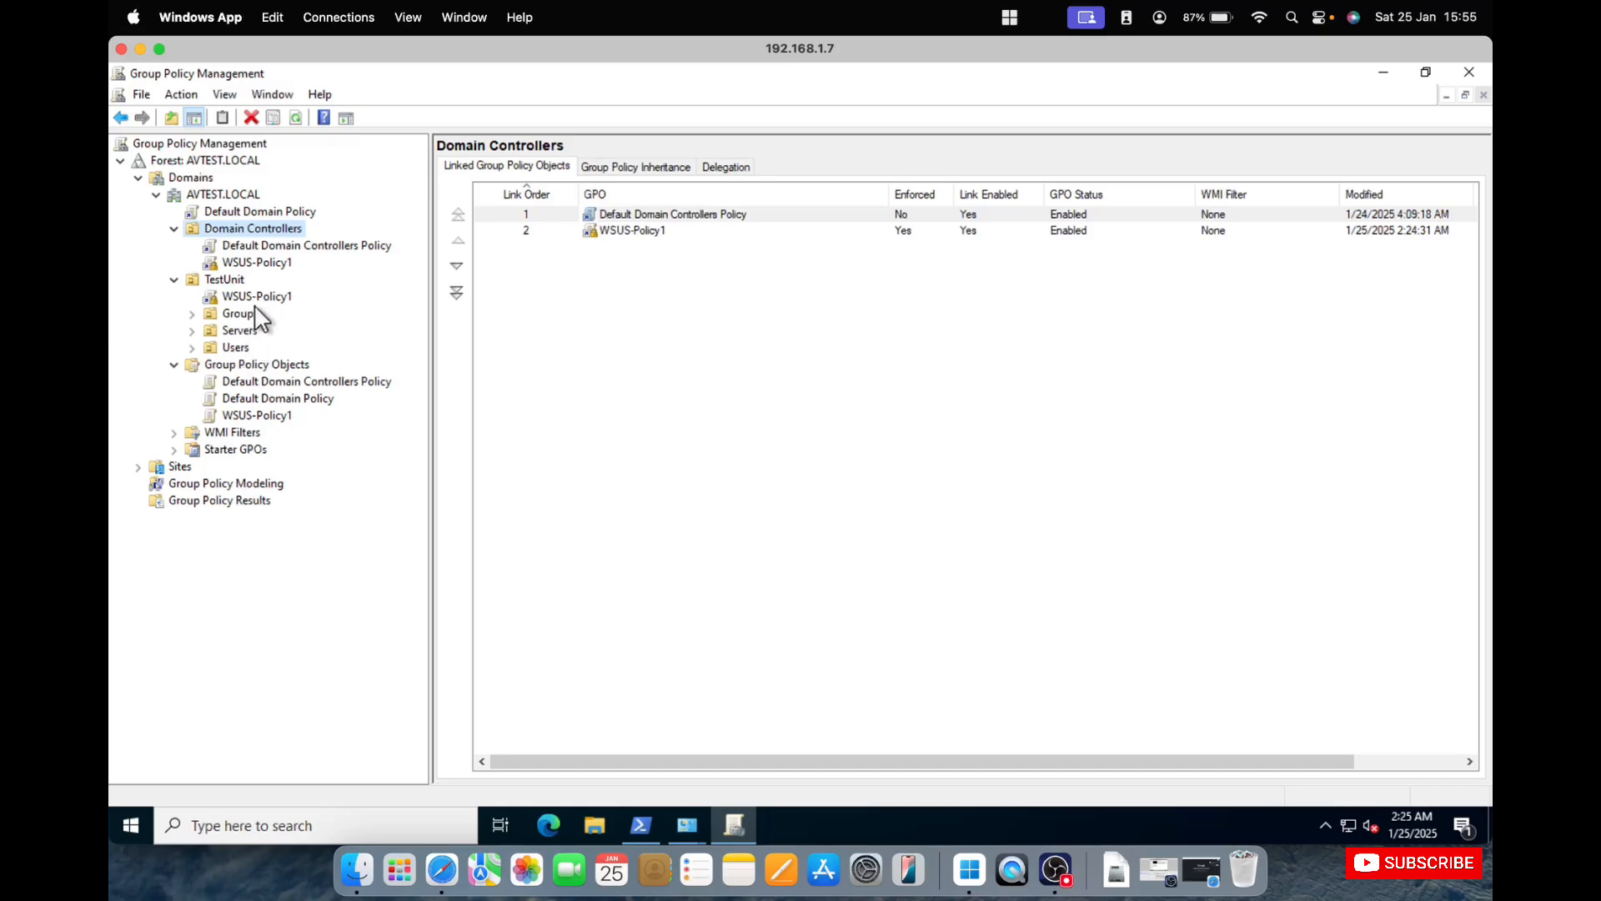
Force a Group Policy refresh on the domain controller by running gpupdate /force in Windows PowerShell.
click(639, 826)
click(724, 443)
drag(604, 158, 821, 214)
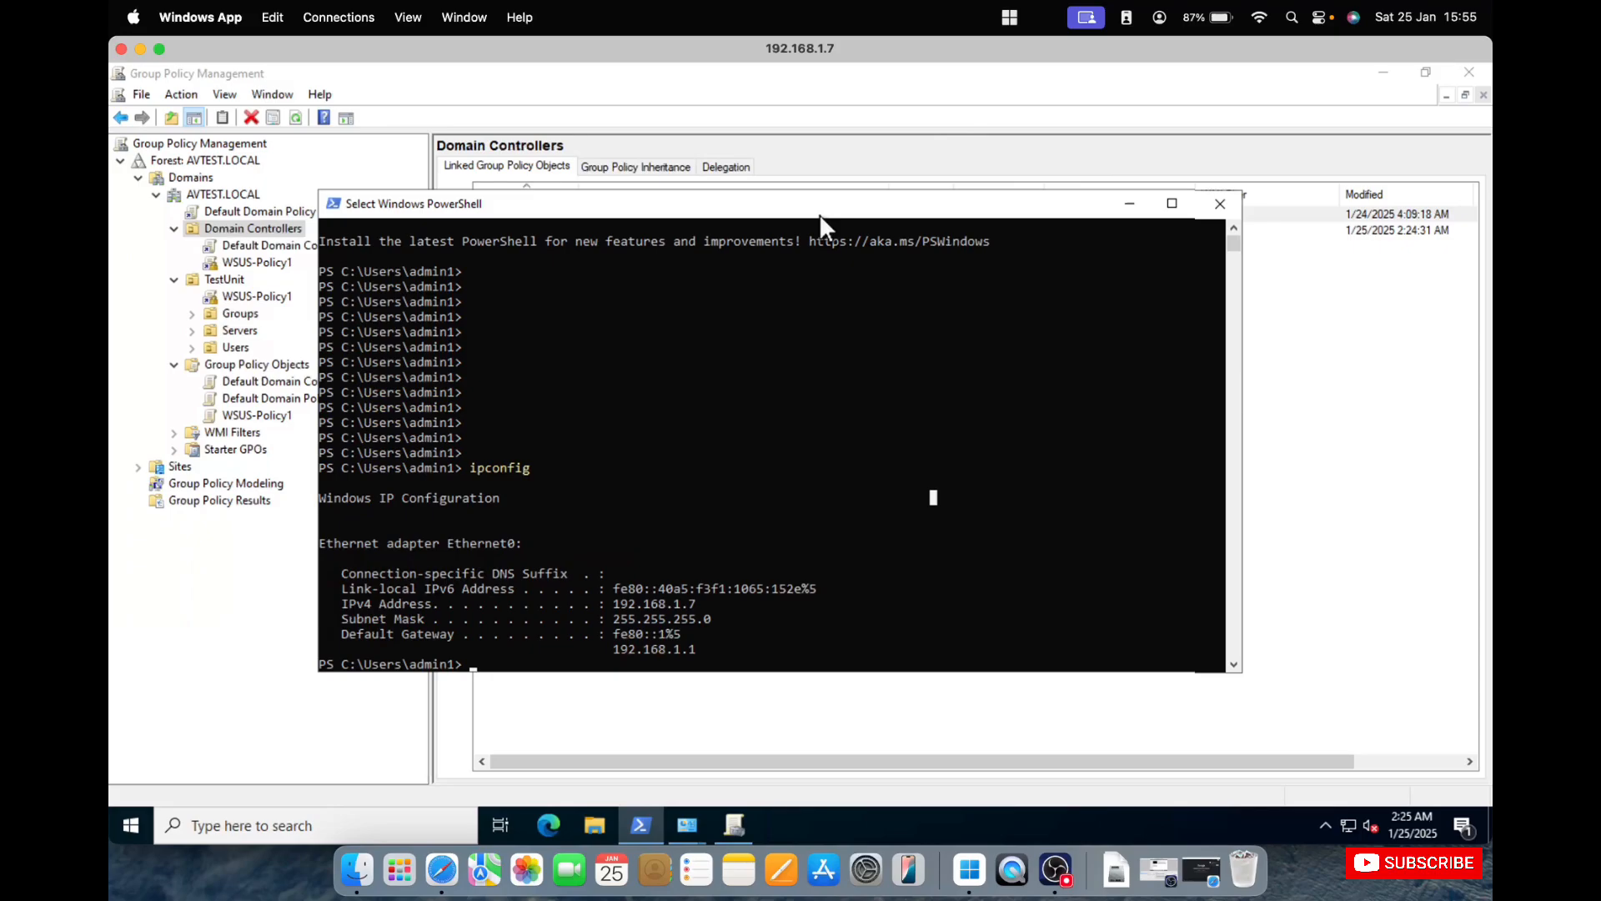
key(Return)
key(Return)
key(Return)
key(Return)
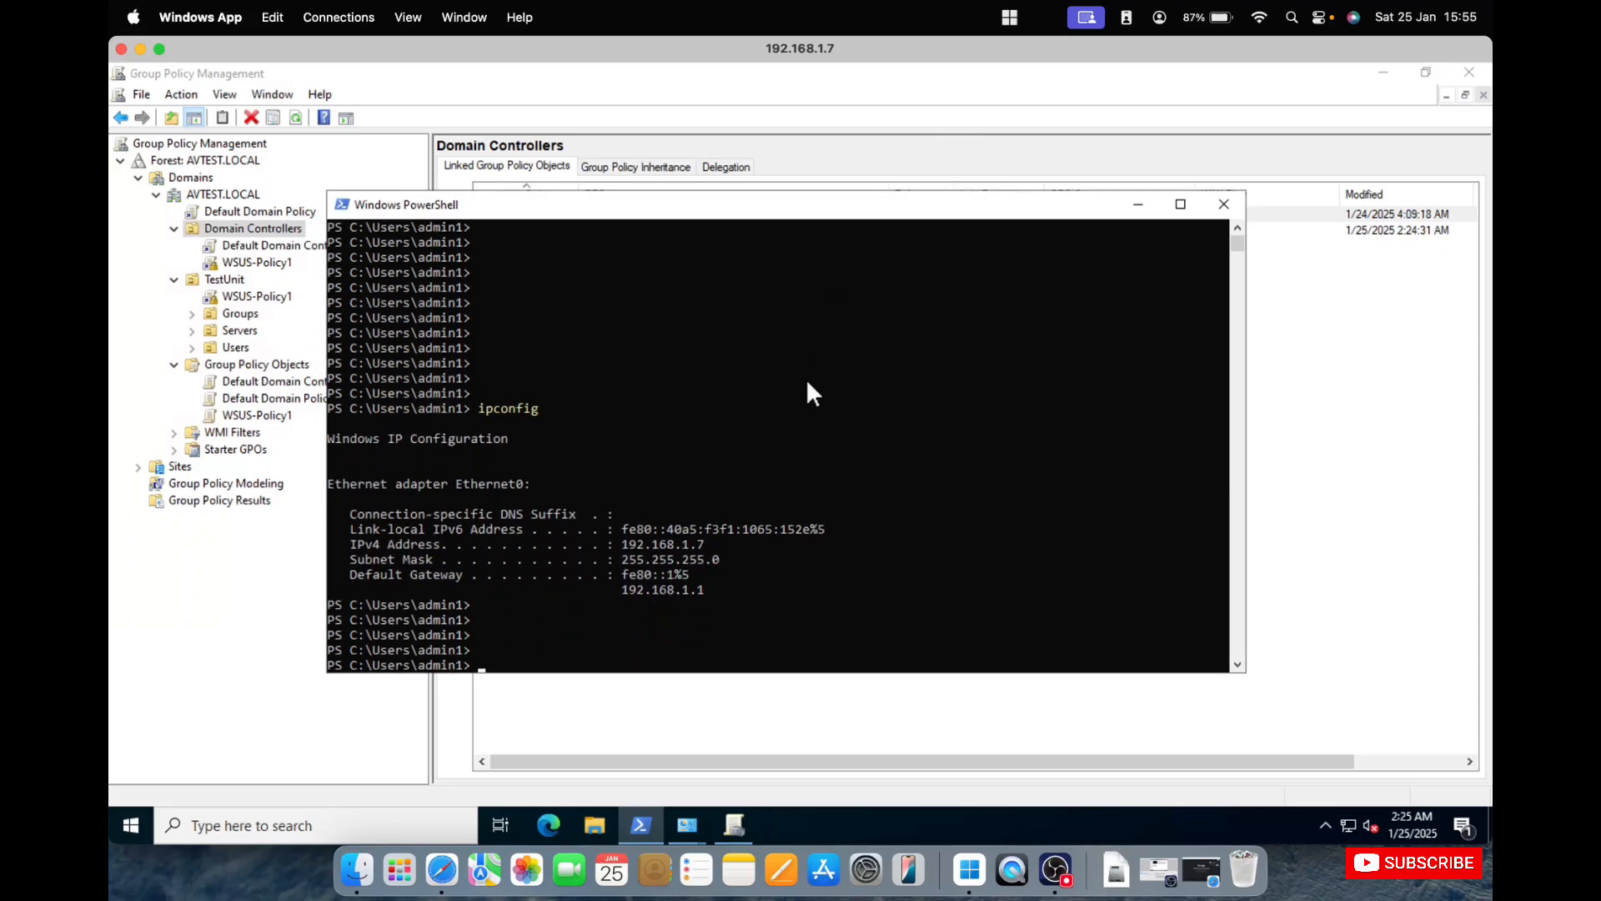
text(gpupdate /force)
key(Return)
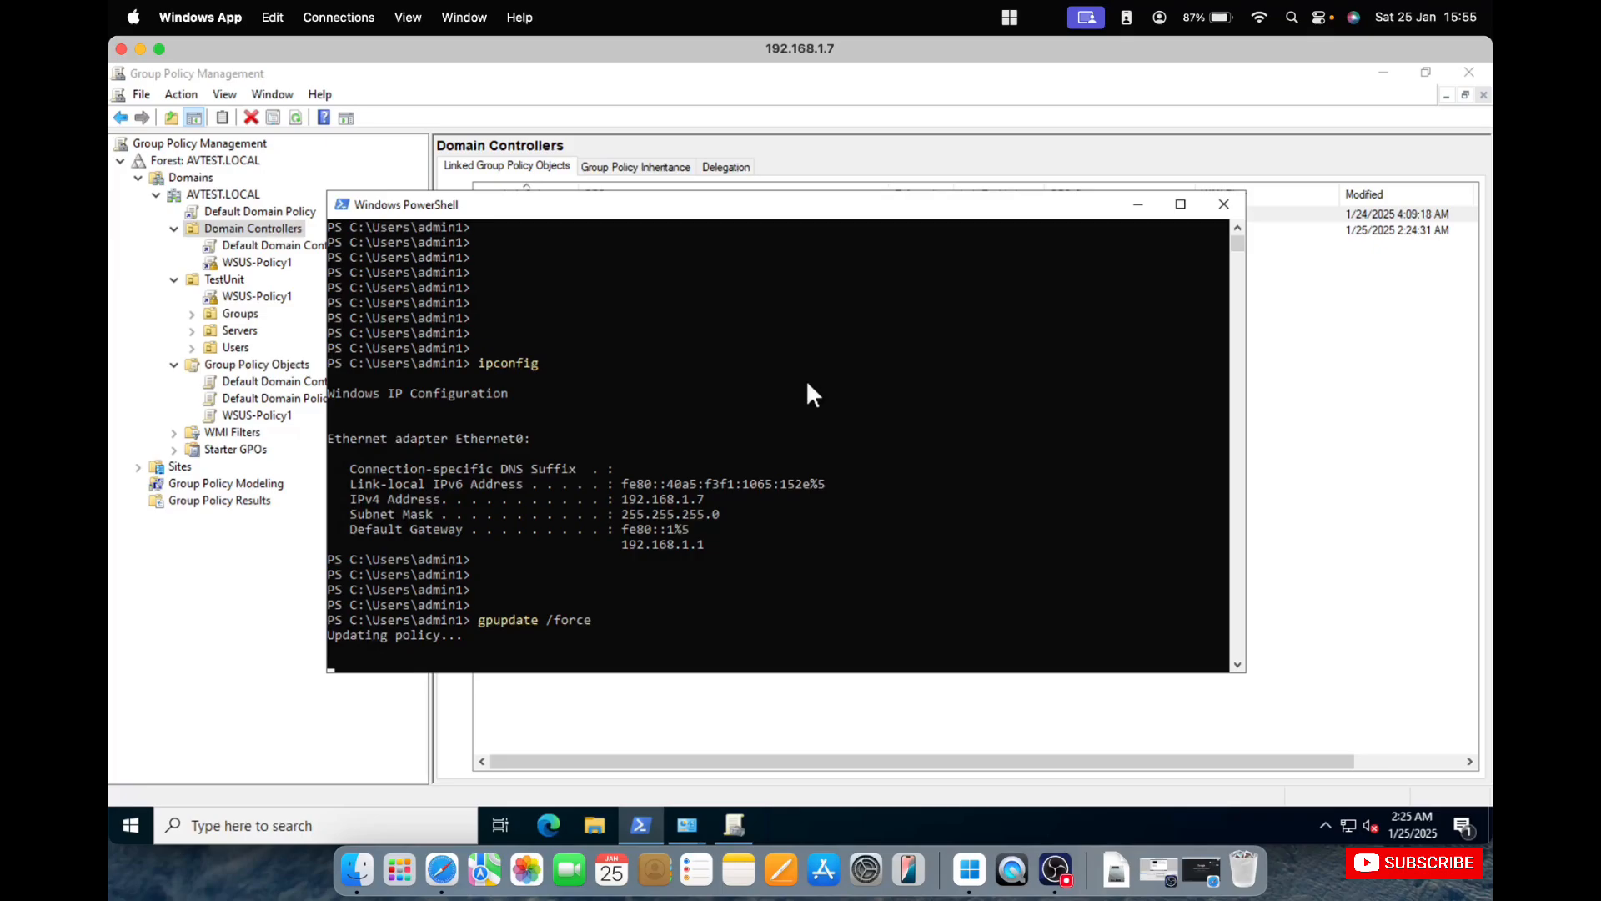
Switch to the 192.168.1.8 remote session, bring up its Administrator PowerShell window and clear the console with cls.
right_click(969, 869)
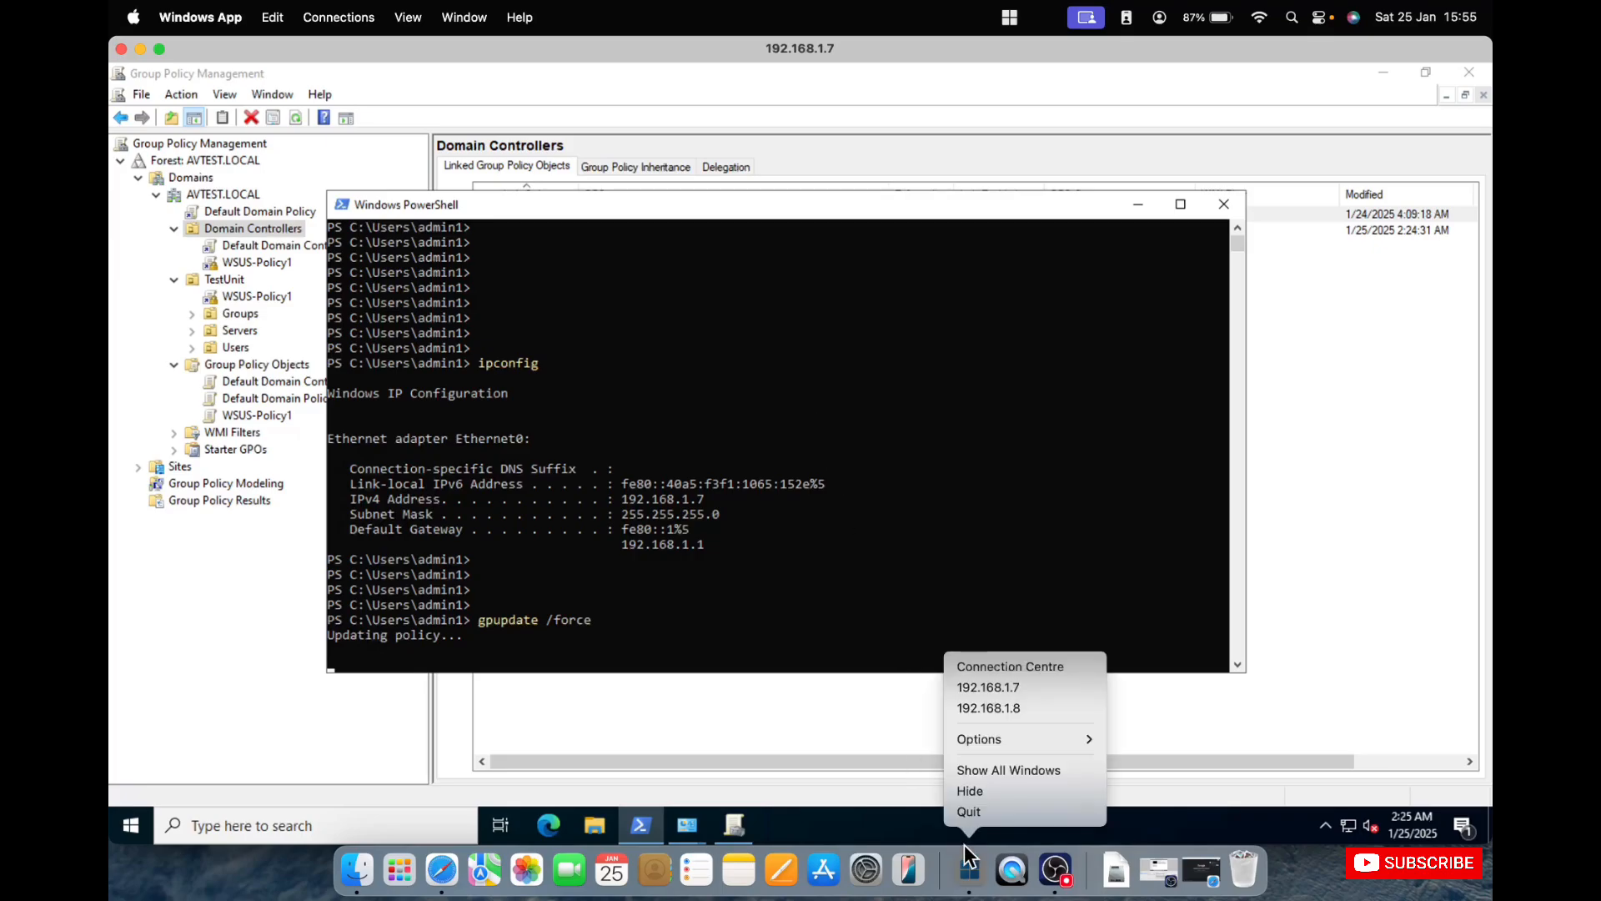
click(1002, 709)
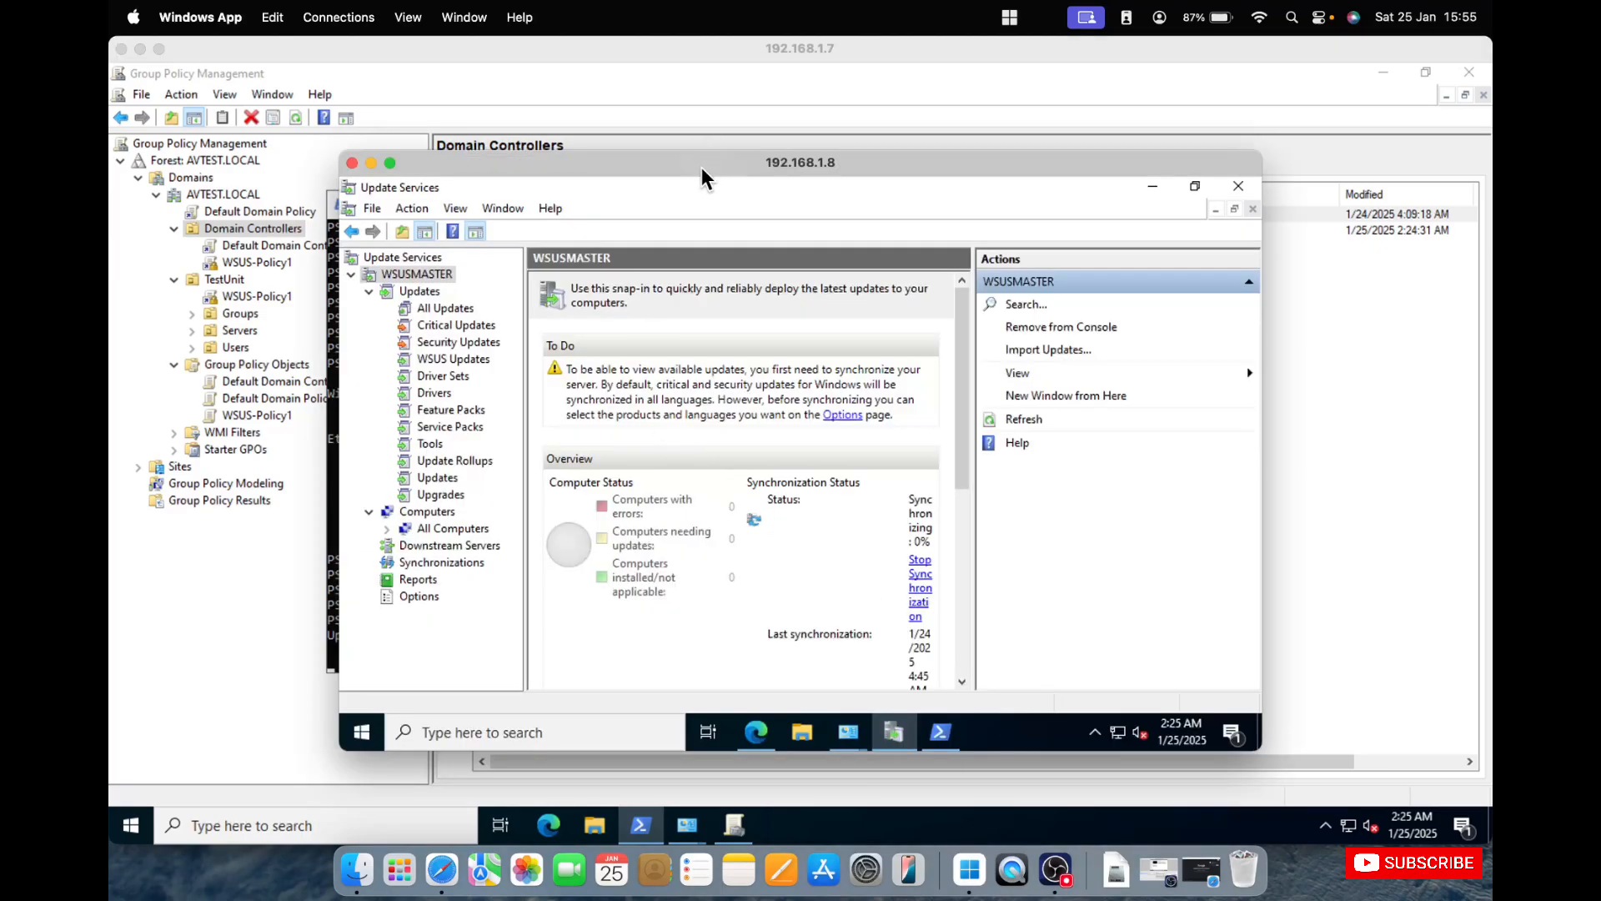
click(941, 733)
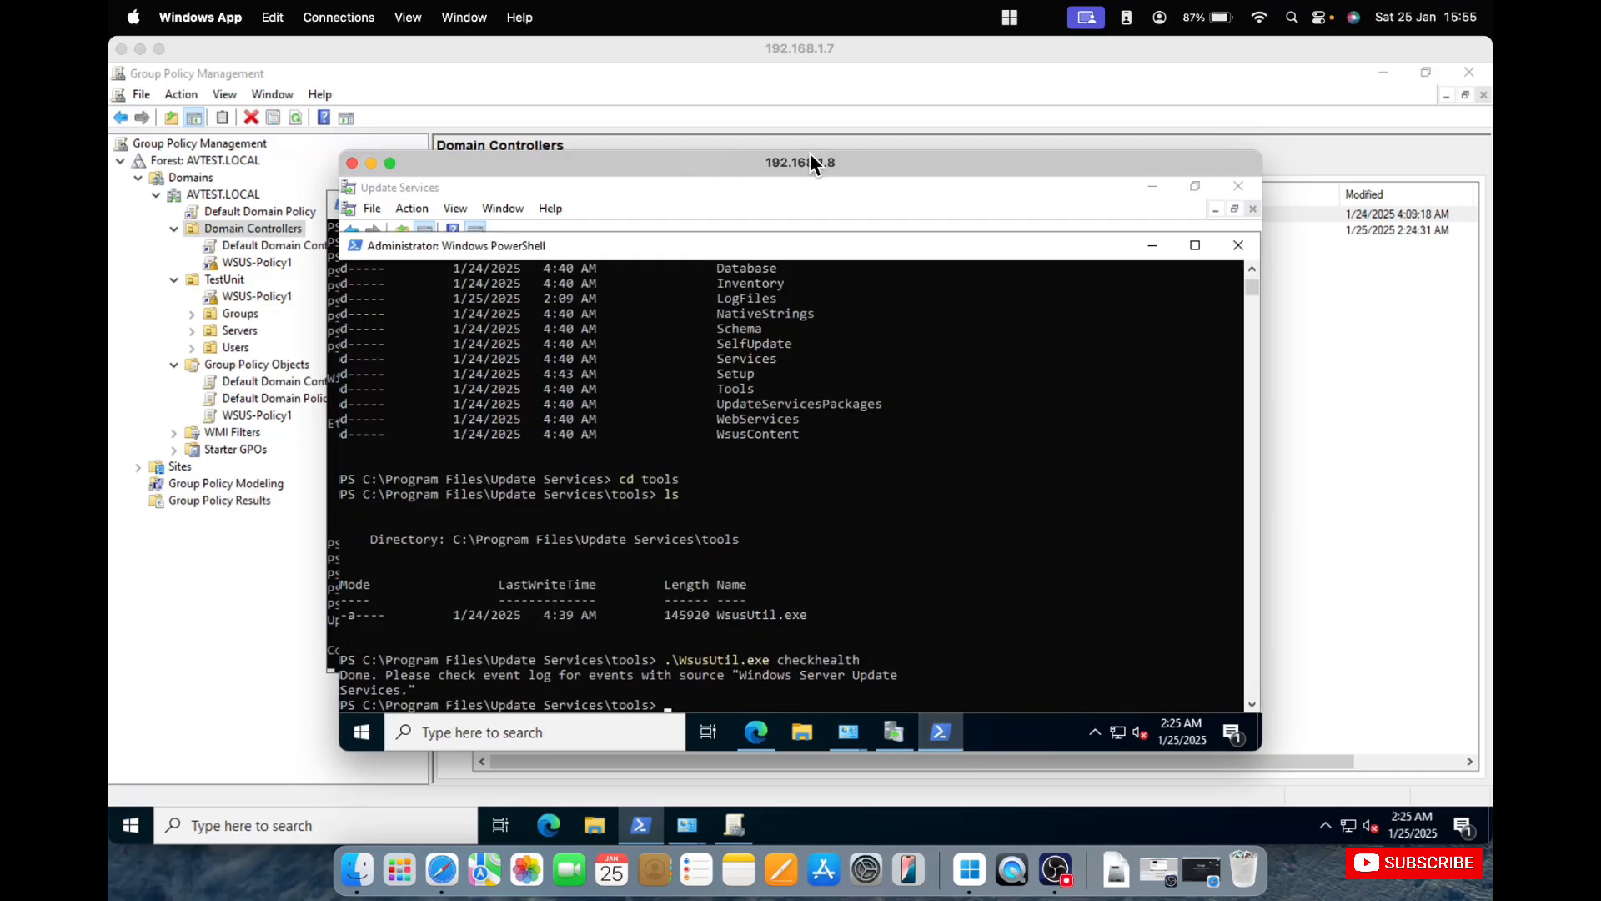
drag(341, 153, 162, 78)
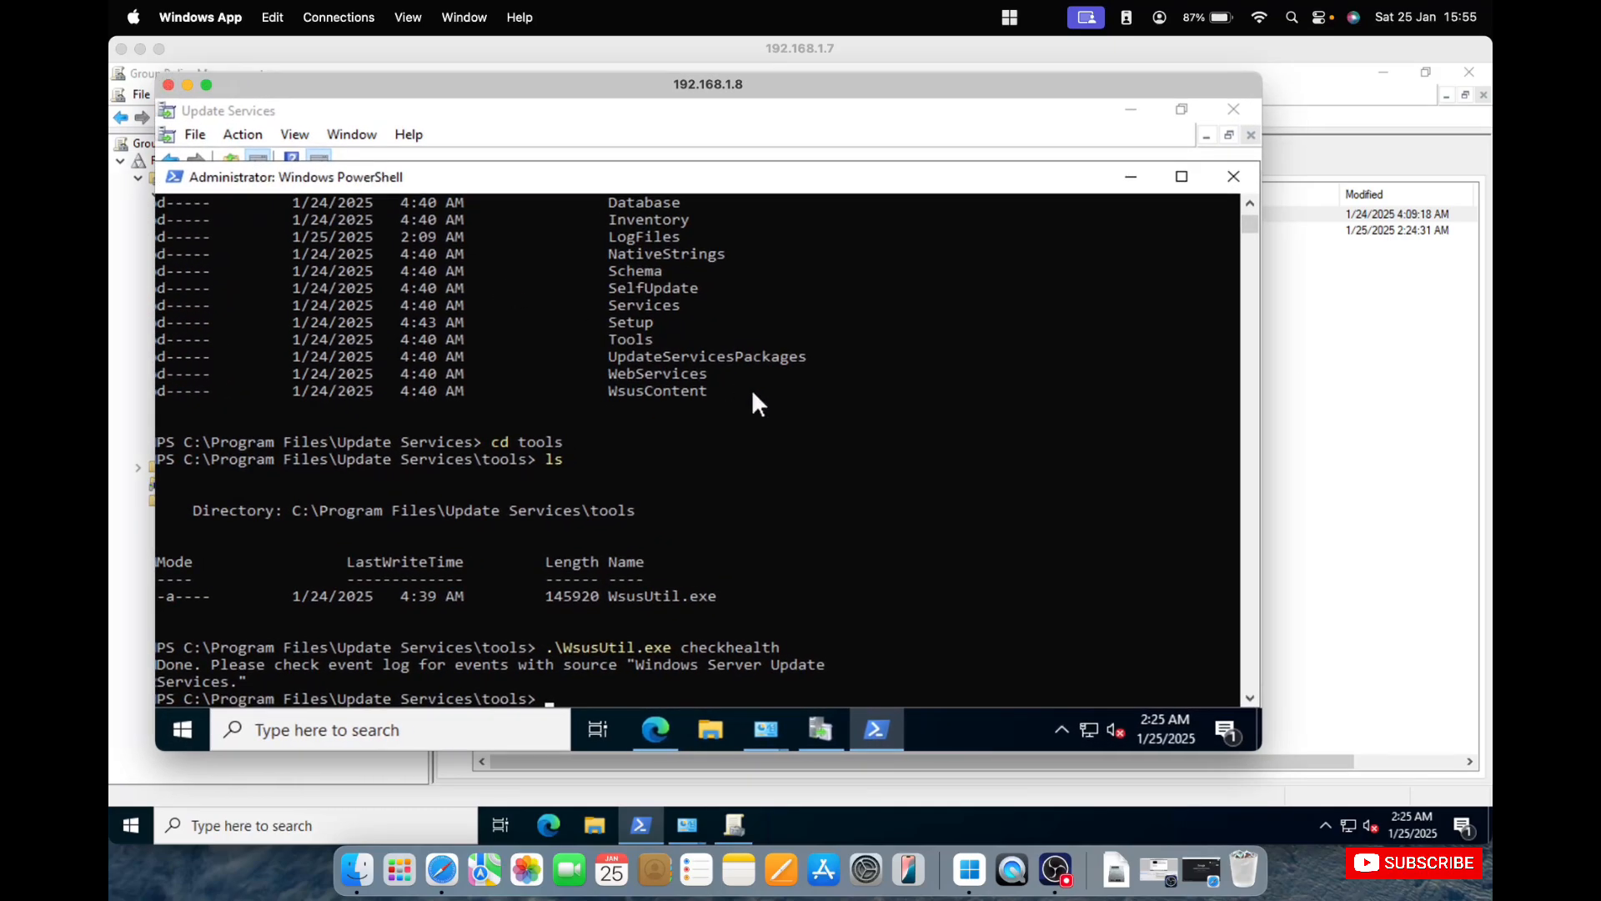
key(Return)
key(Return)
key(Return)
key(Return)
key(Return)
key(Return)
key(Return)
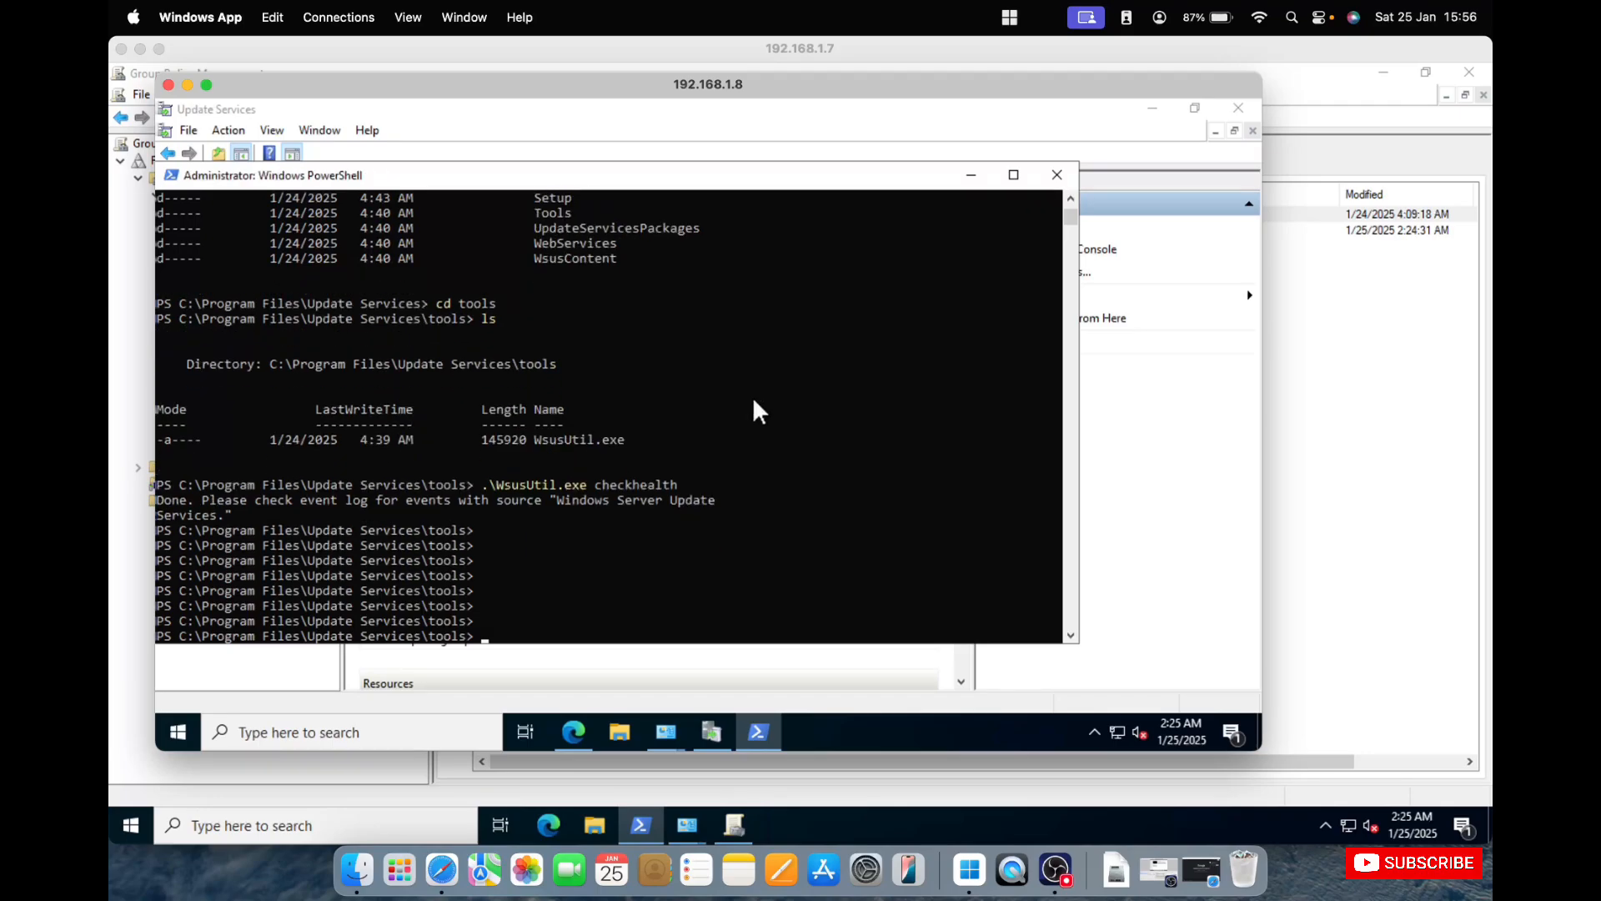
text(cls)
key(Return)
key(Return)
key(Return)
key(Return)
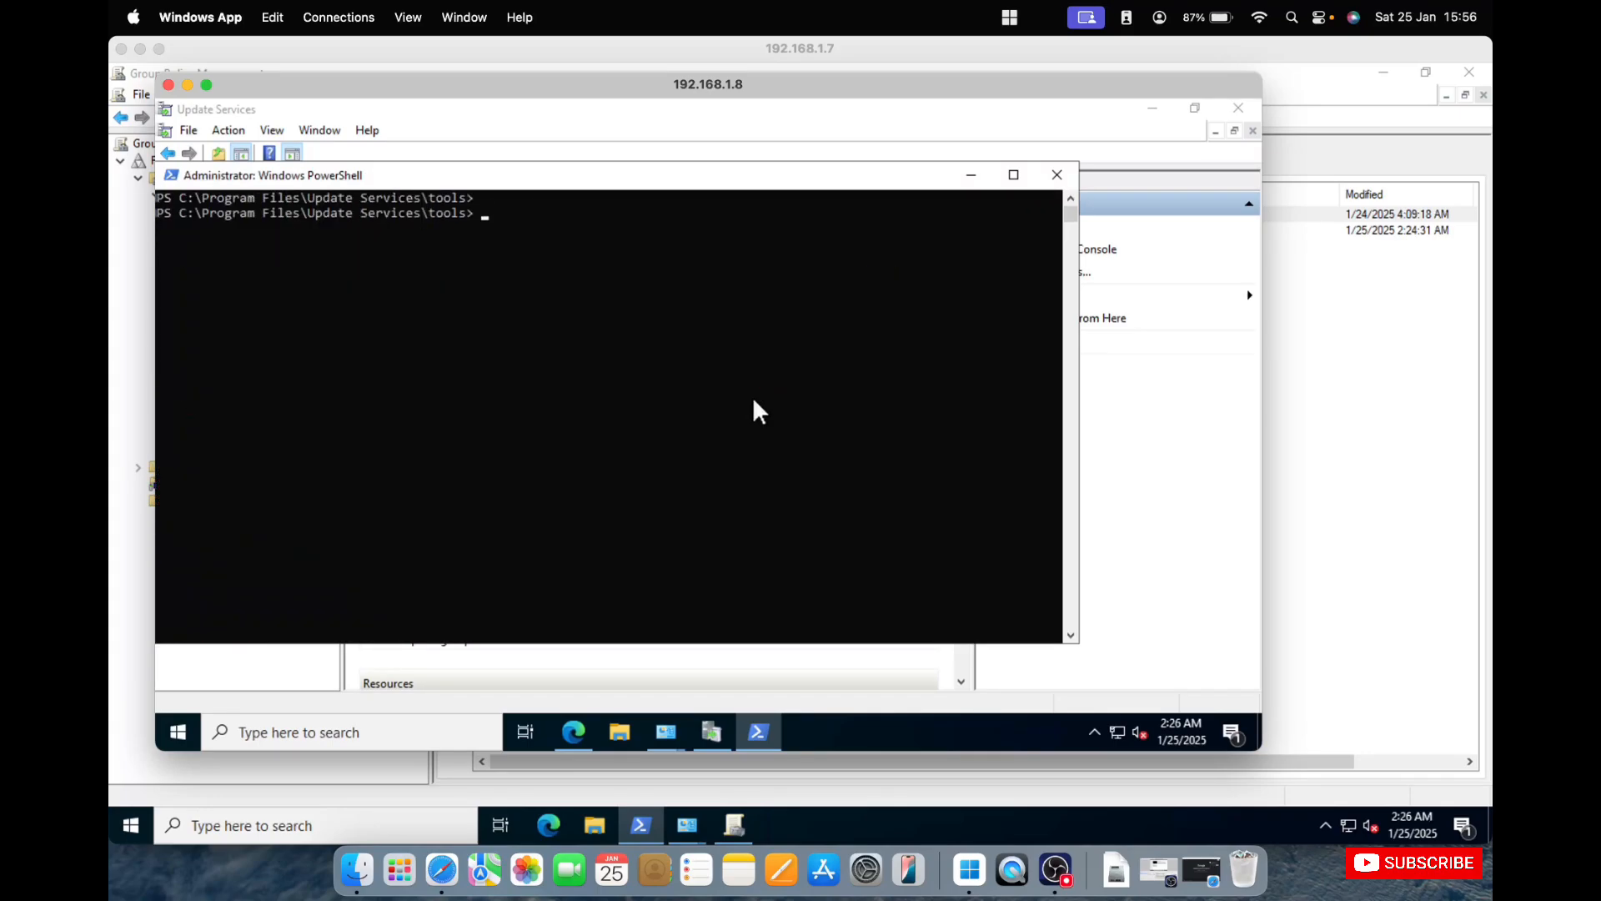
Force a Group Policy refresh on the WSUS server by running gpupdate /force.
text(gpupdat)
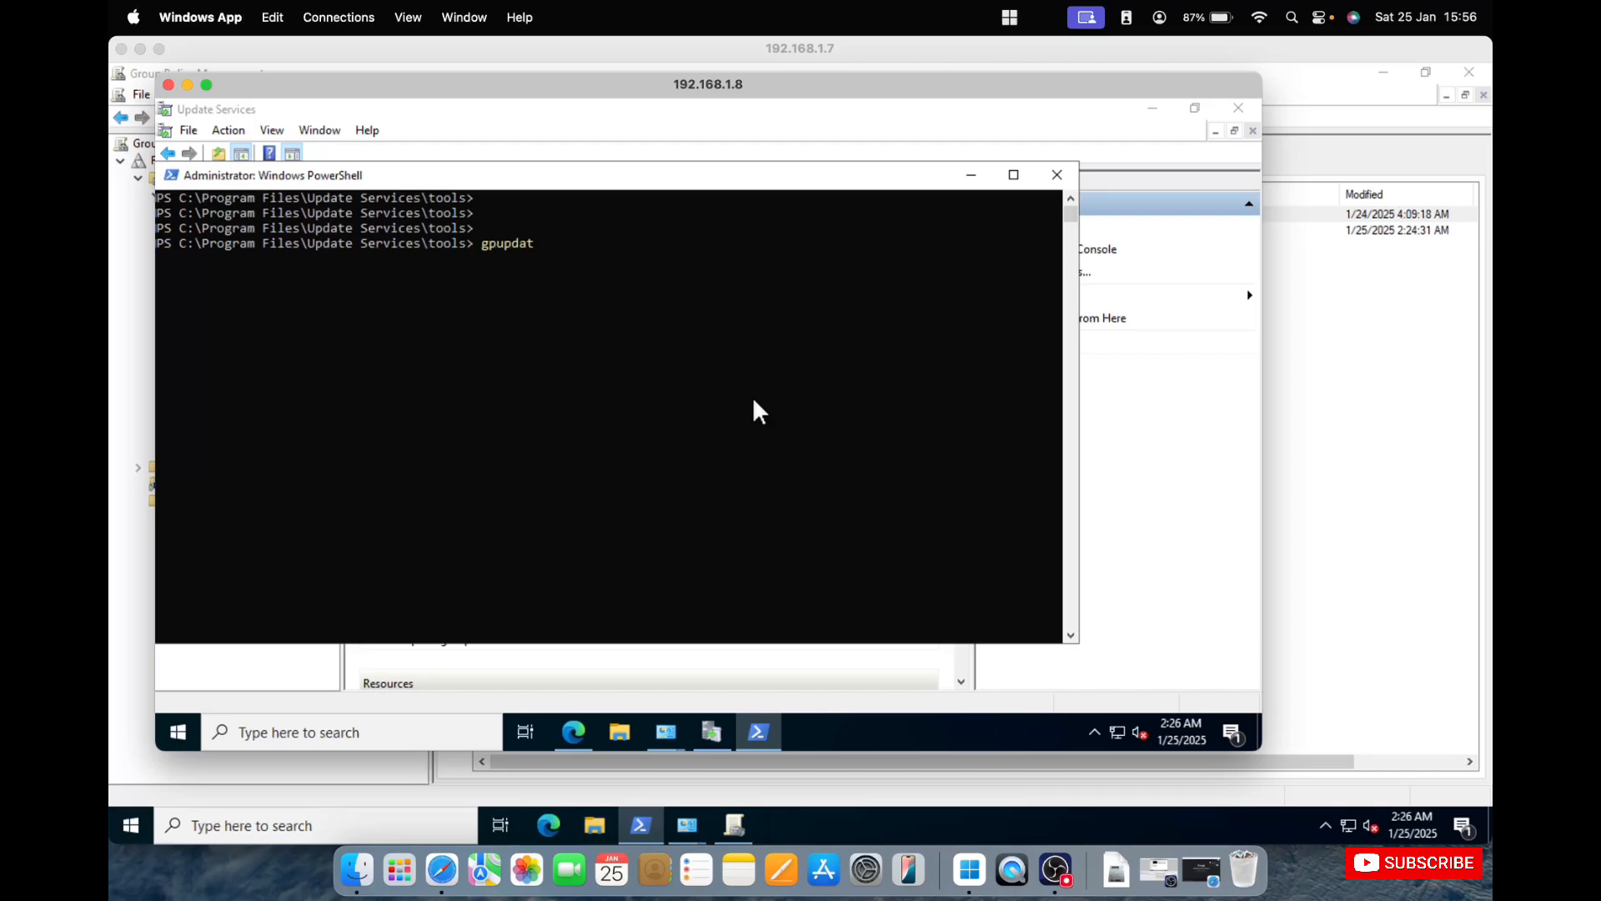
text(e /force)
key(Return)
Return to PowerShell on the domain controller at 192.168.1.7, run gpresult /r and review the applied Group Policy Objects.
click(639, 824)
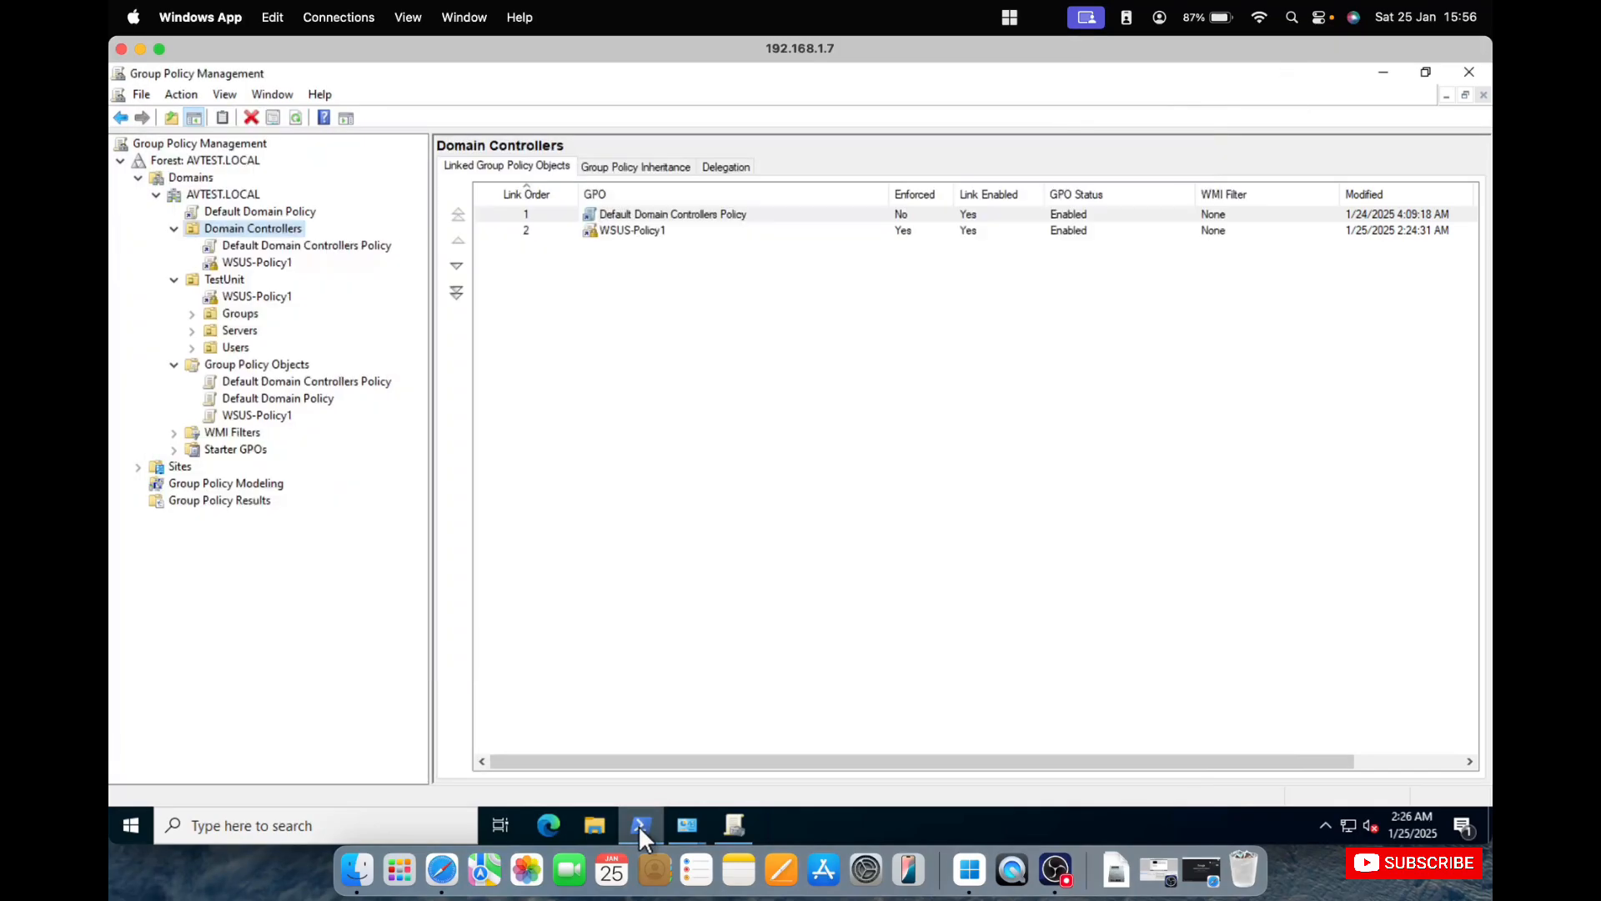
click(638, 829)
click(699, 458)
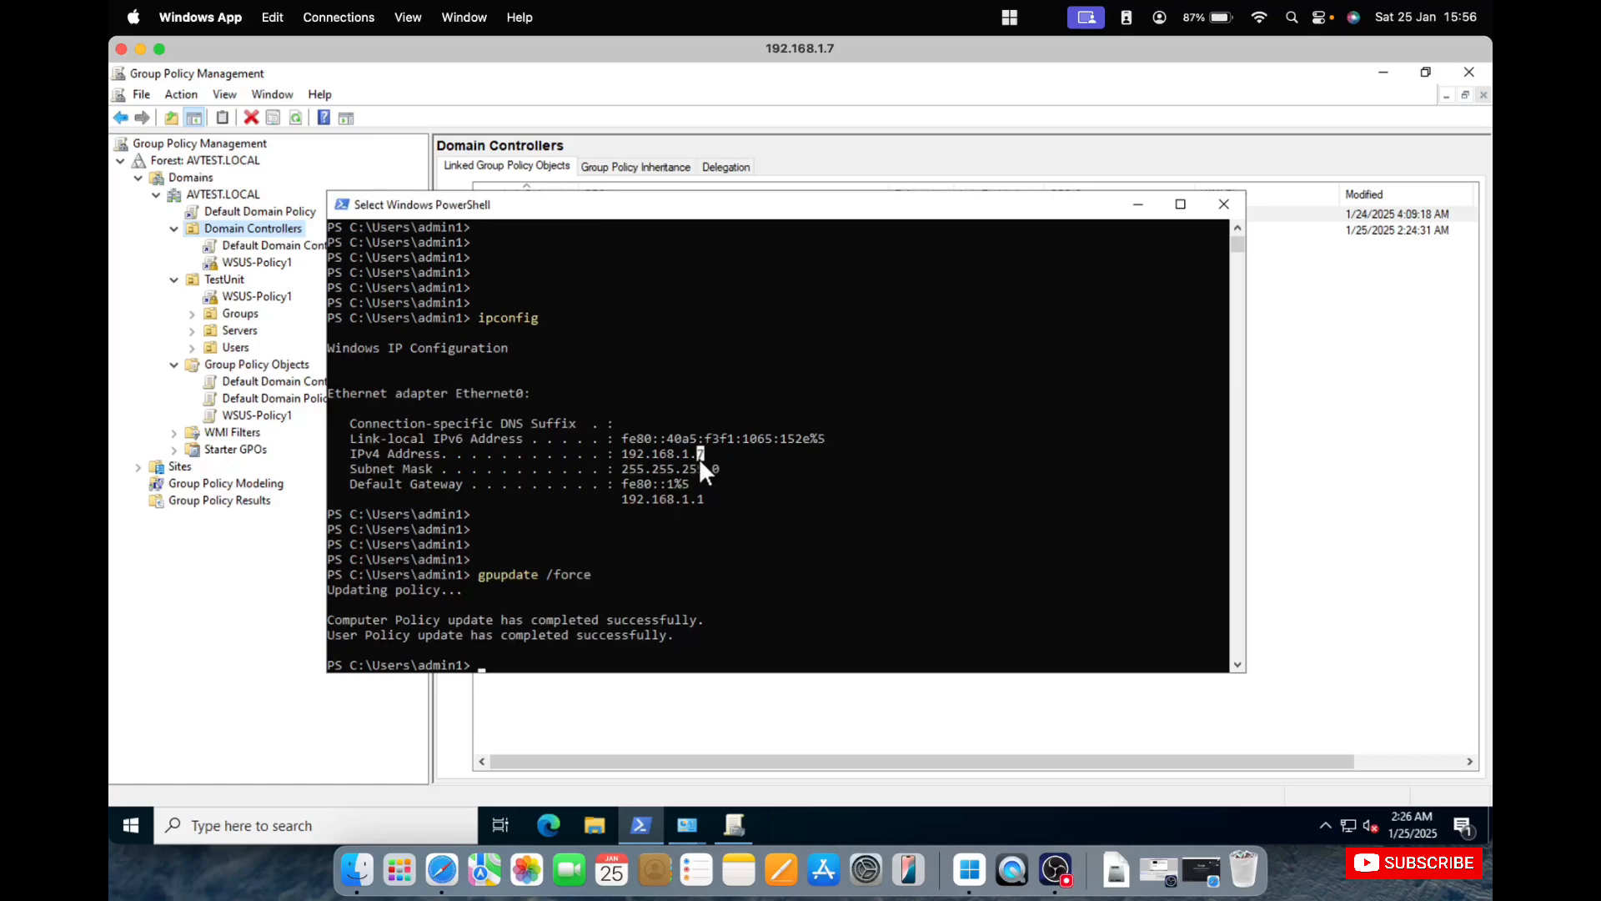
text(result /r)
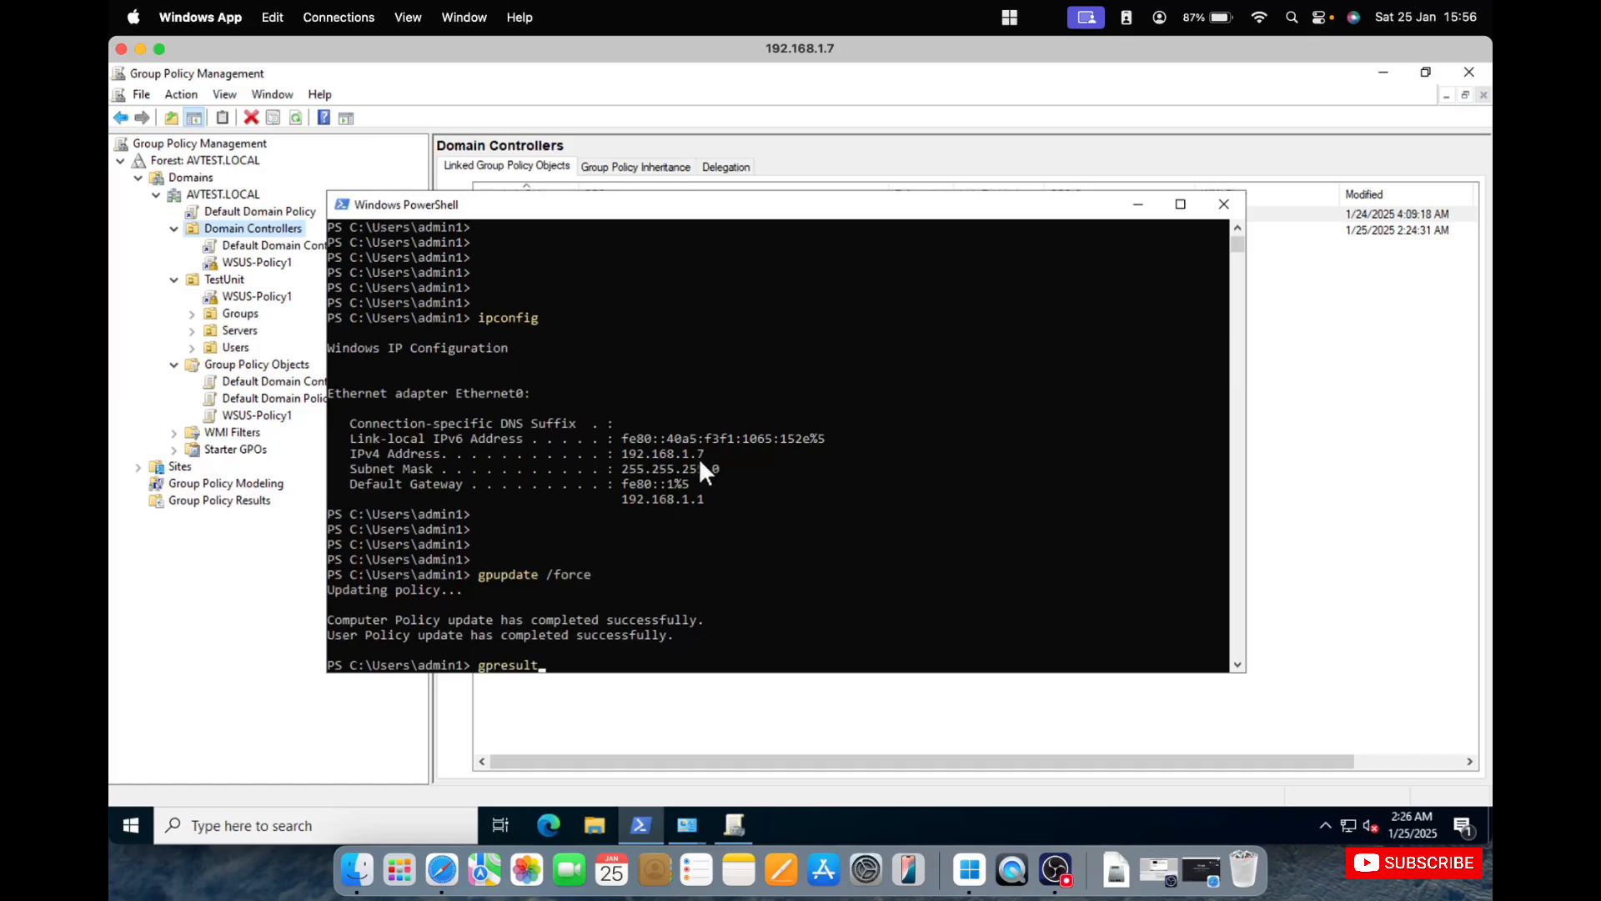
key(Return)
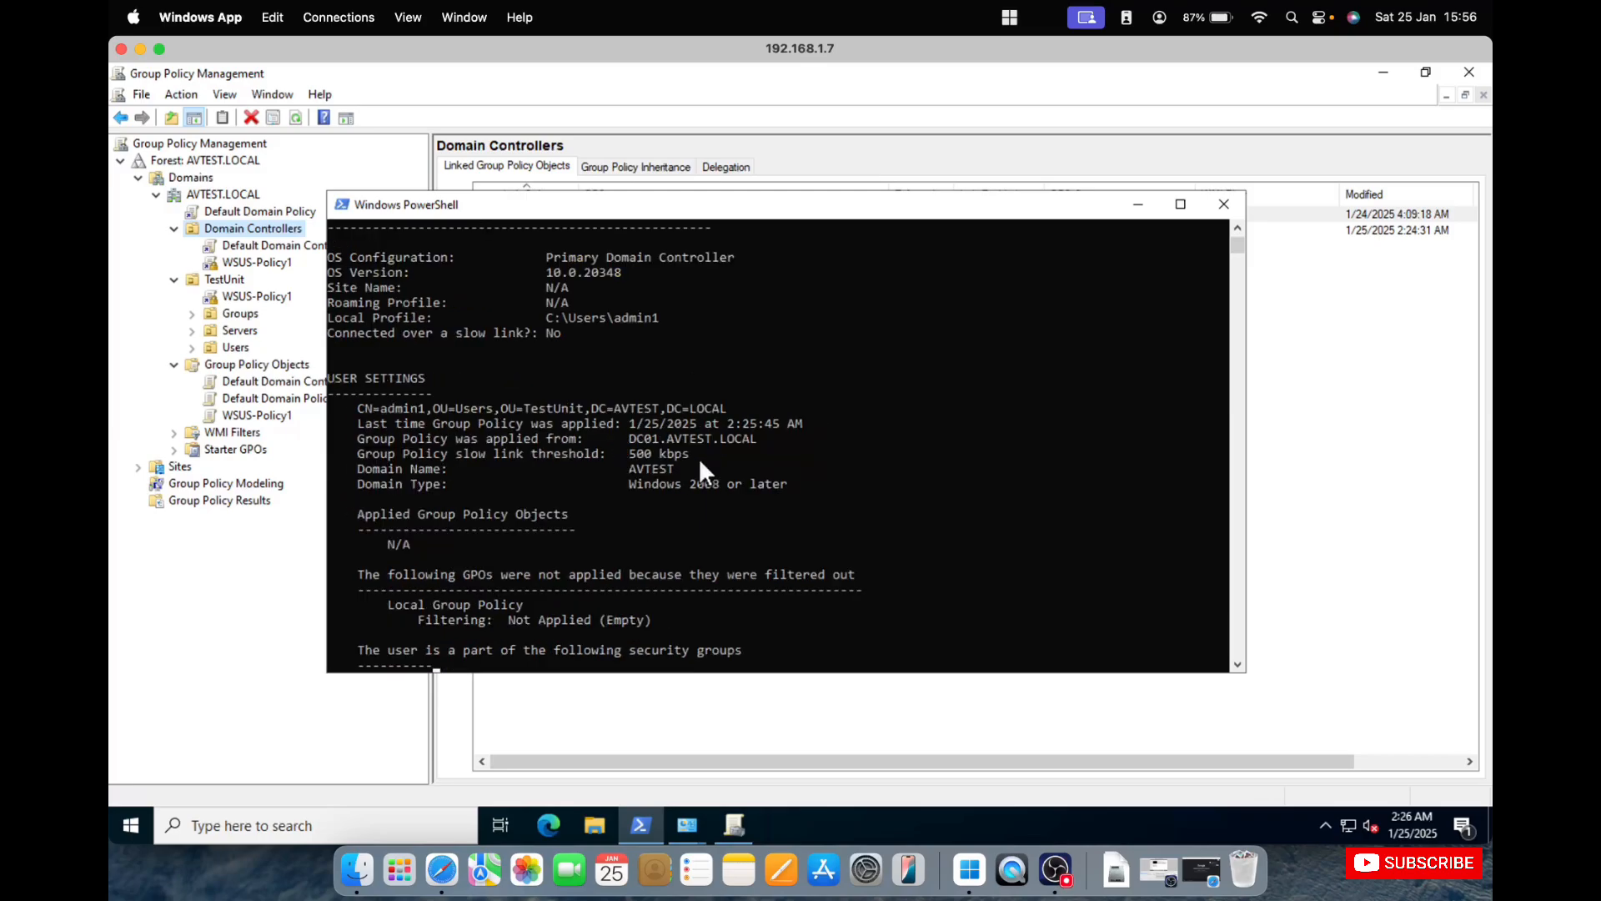
scroll(701, 462, up, 2)
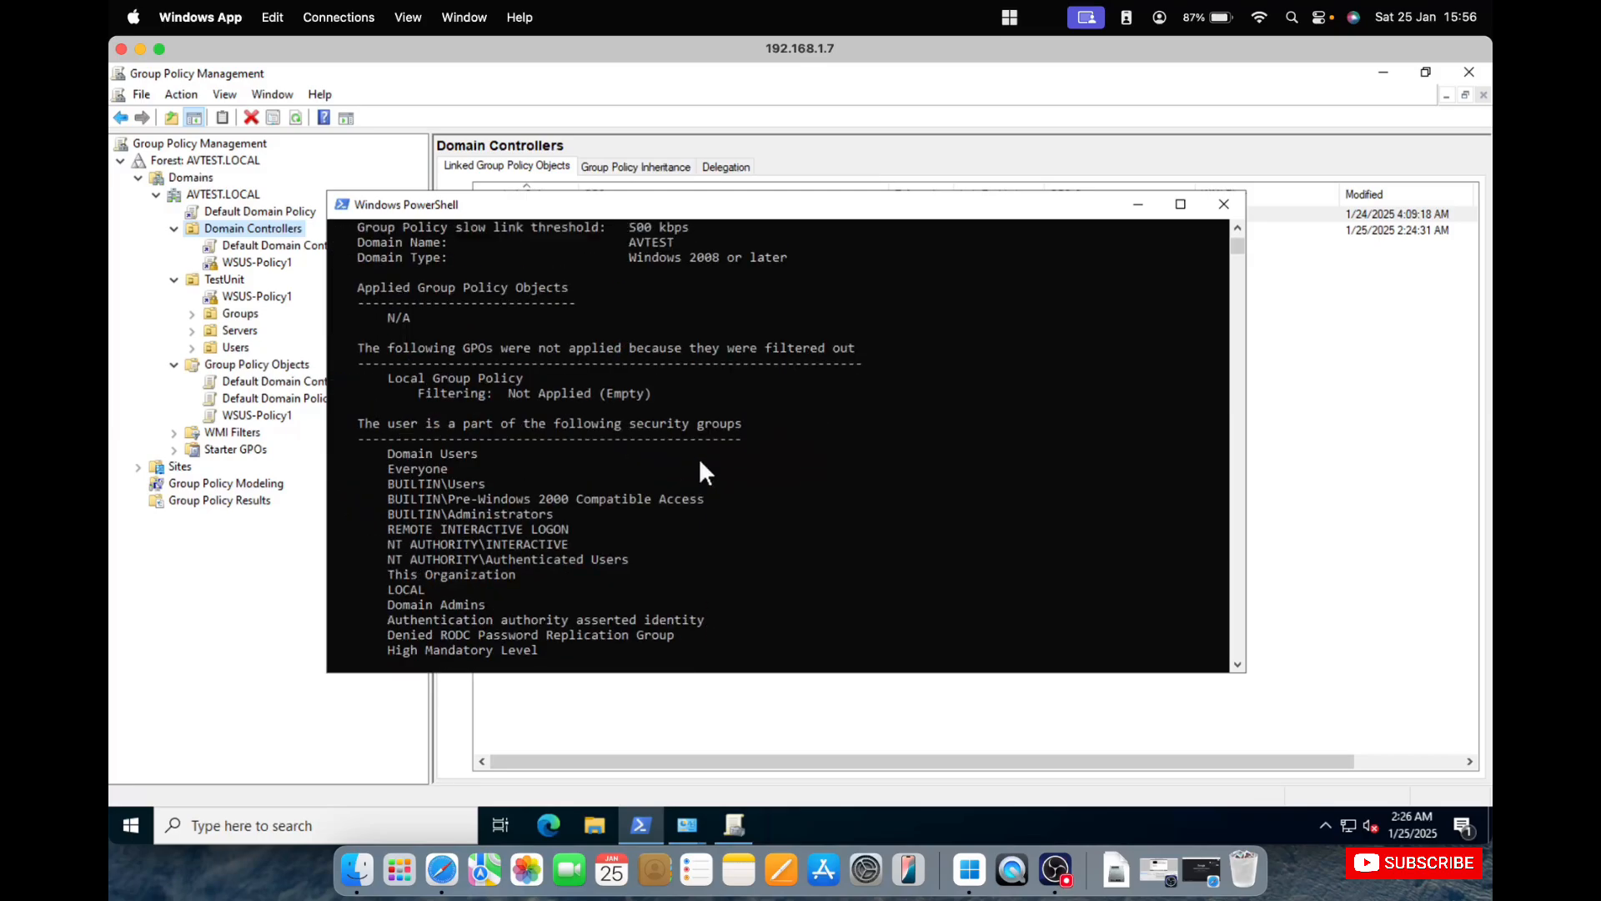
scroll(701, 463, up, 1)
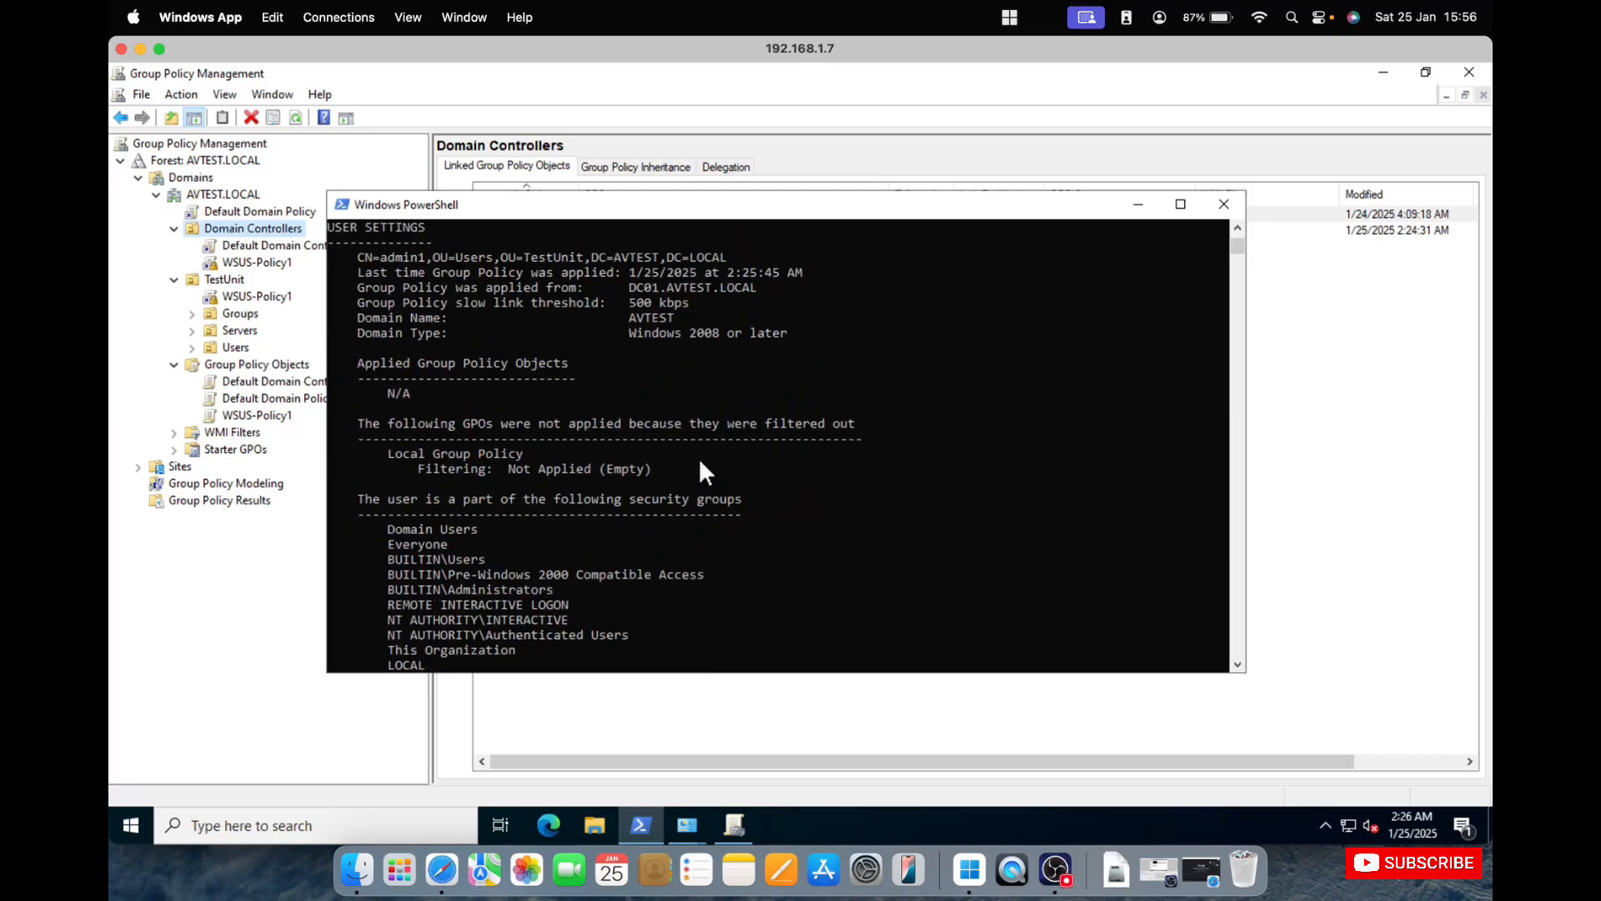
scroll(701, 463, down, 3)
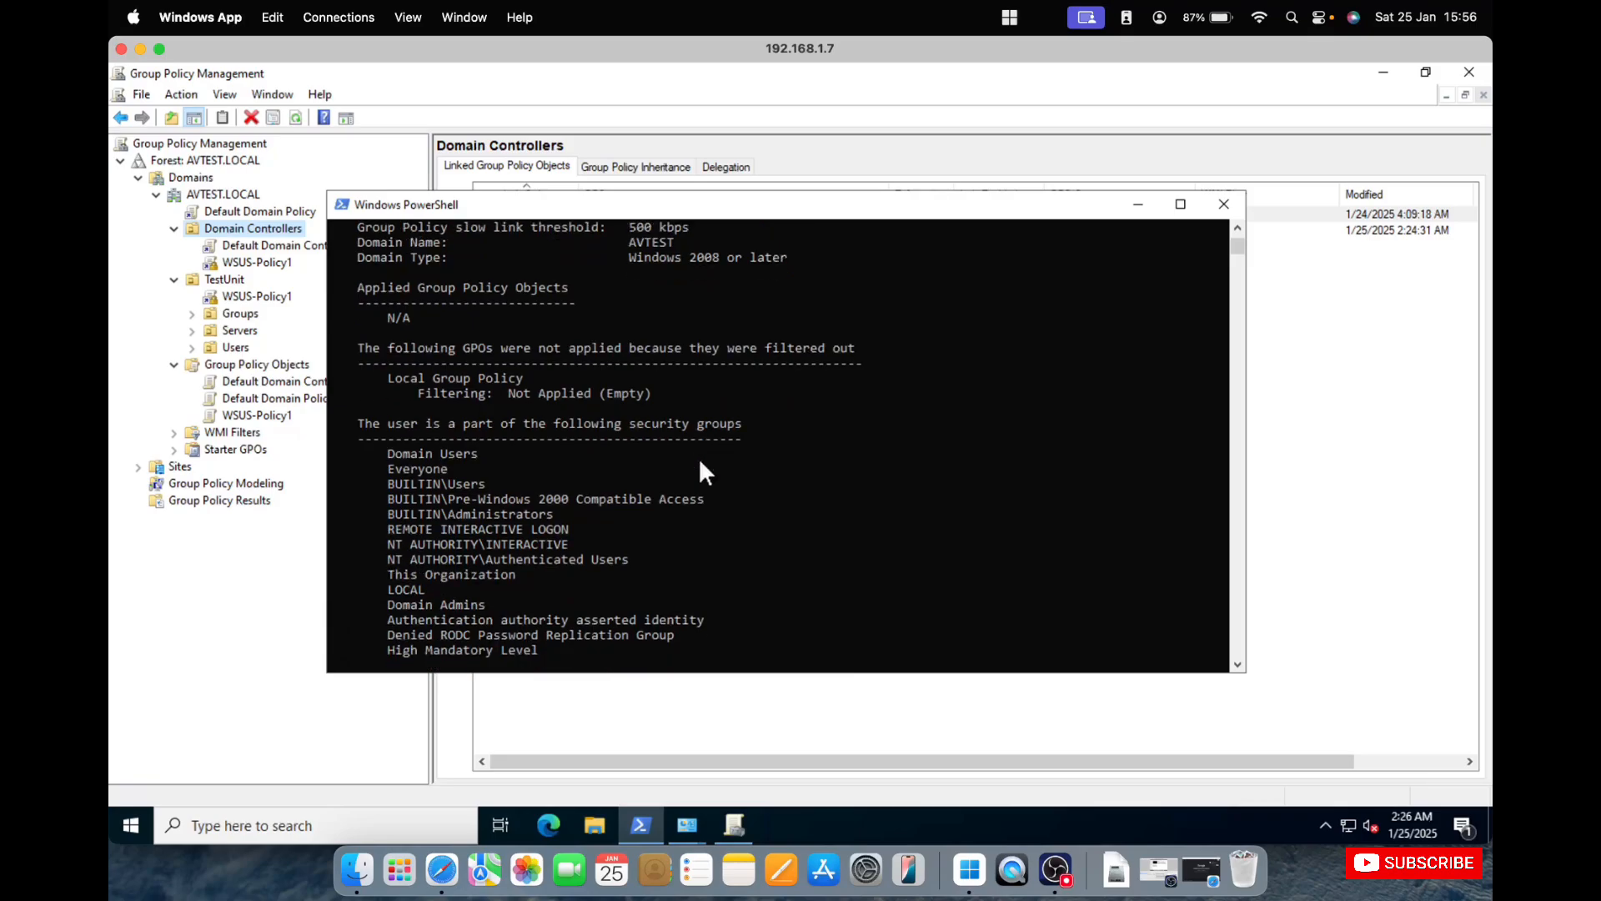
scroll(699, 473, down, 2)
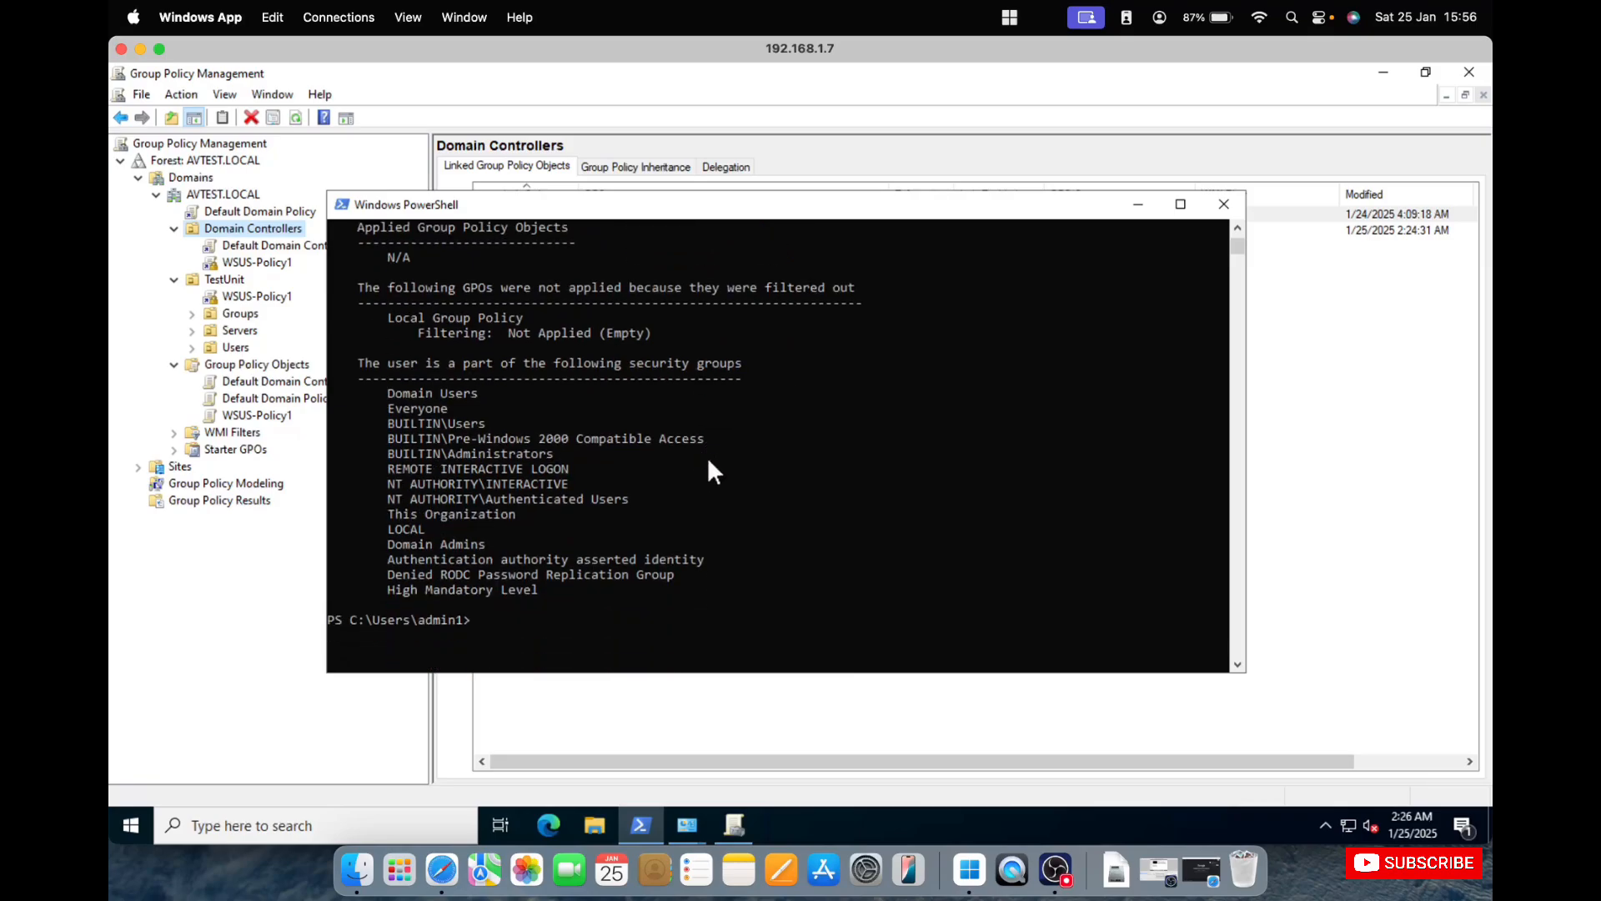
Run gpupdate /force again on the domain controller.
key(Return)
key(Return)
key(Return)
key(Return)
key(Return)
key(Return)
key(Return)
key(Return)
key(Return)
key(Return)
key(Return)
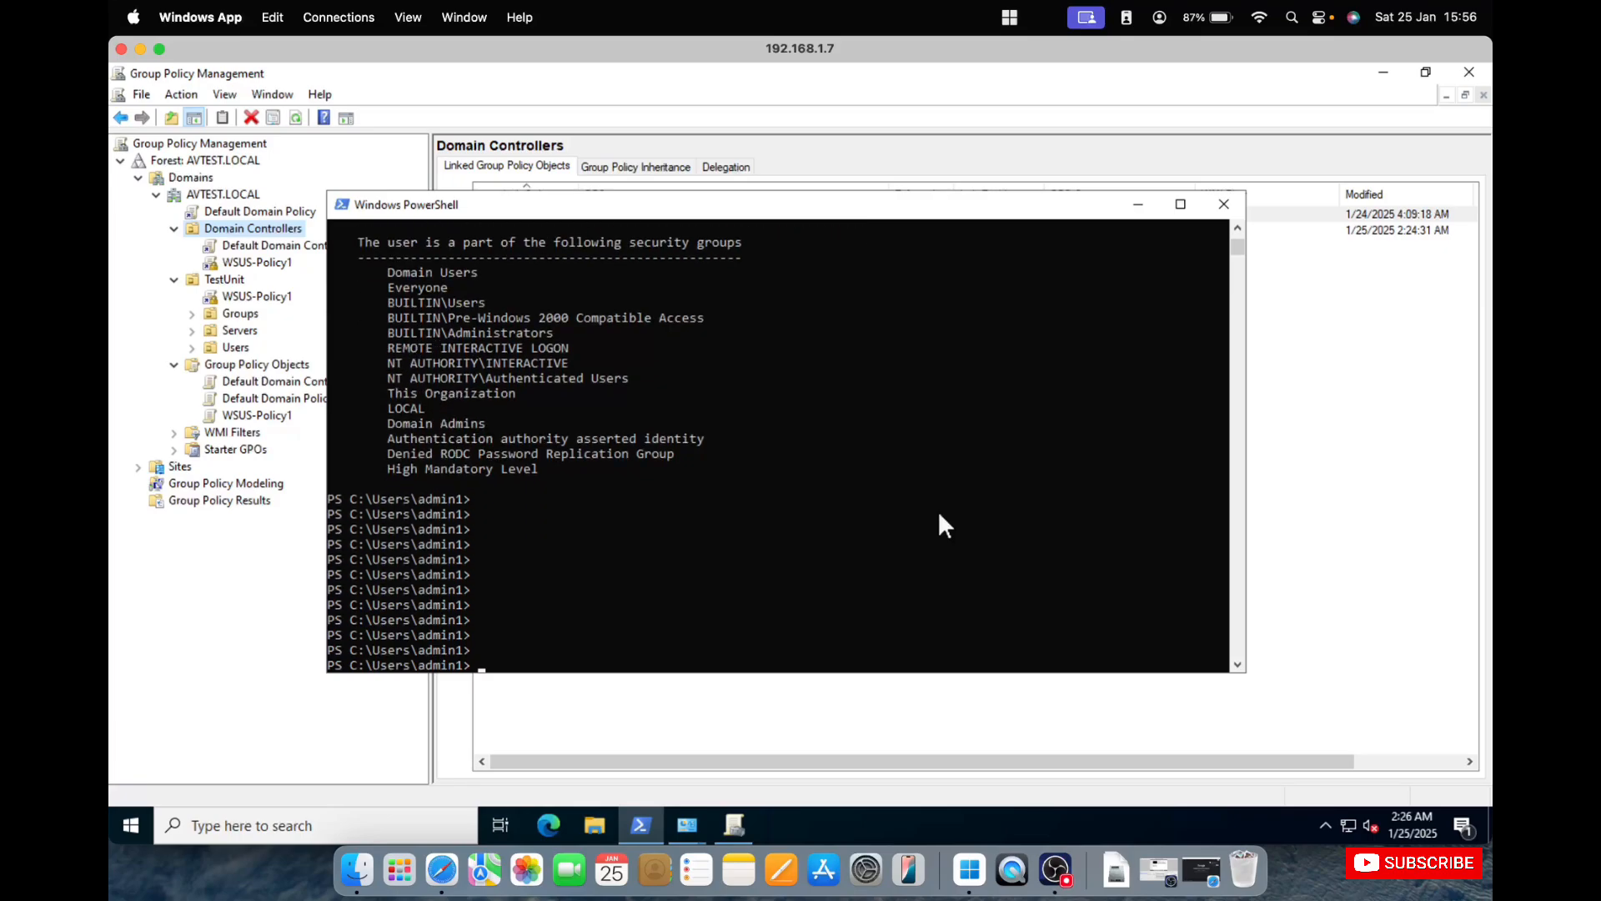
text(gpupdate /force)
key(Return)
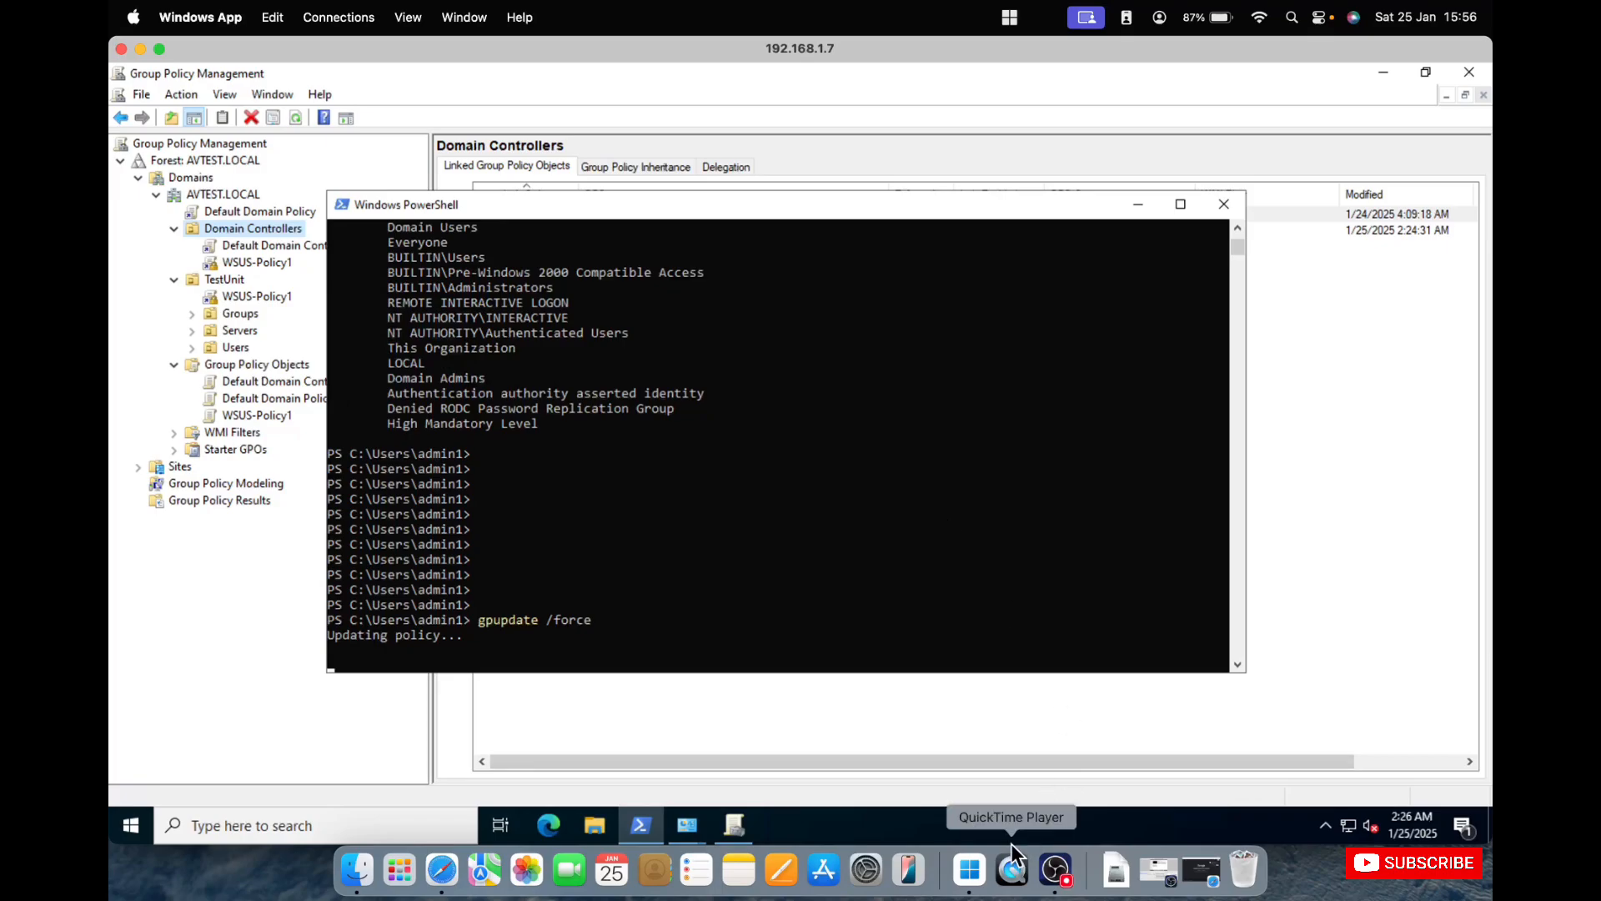
Switch back to the 192.168.1.8 session and retry gpupdate /force in its PowerShell window.
right_click(969, 872)
click(1004, 708)
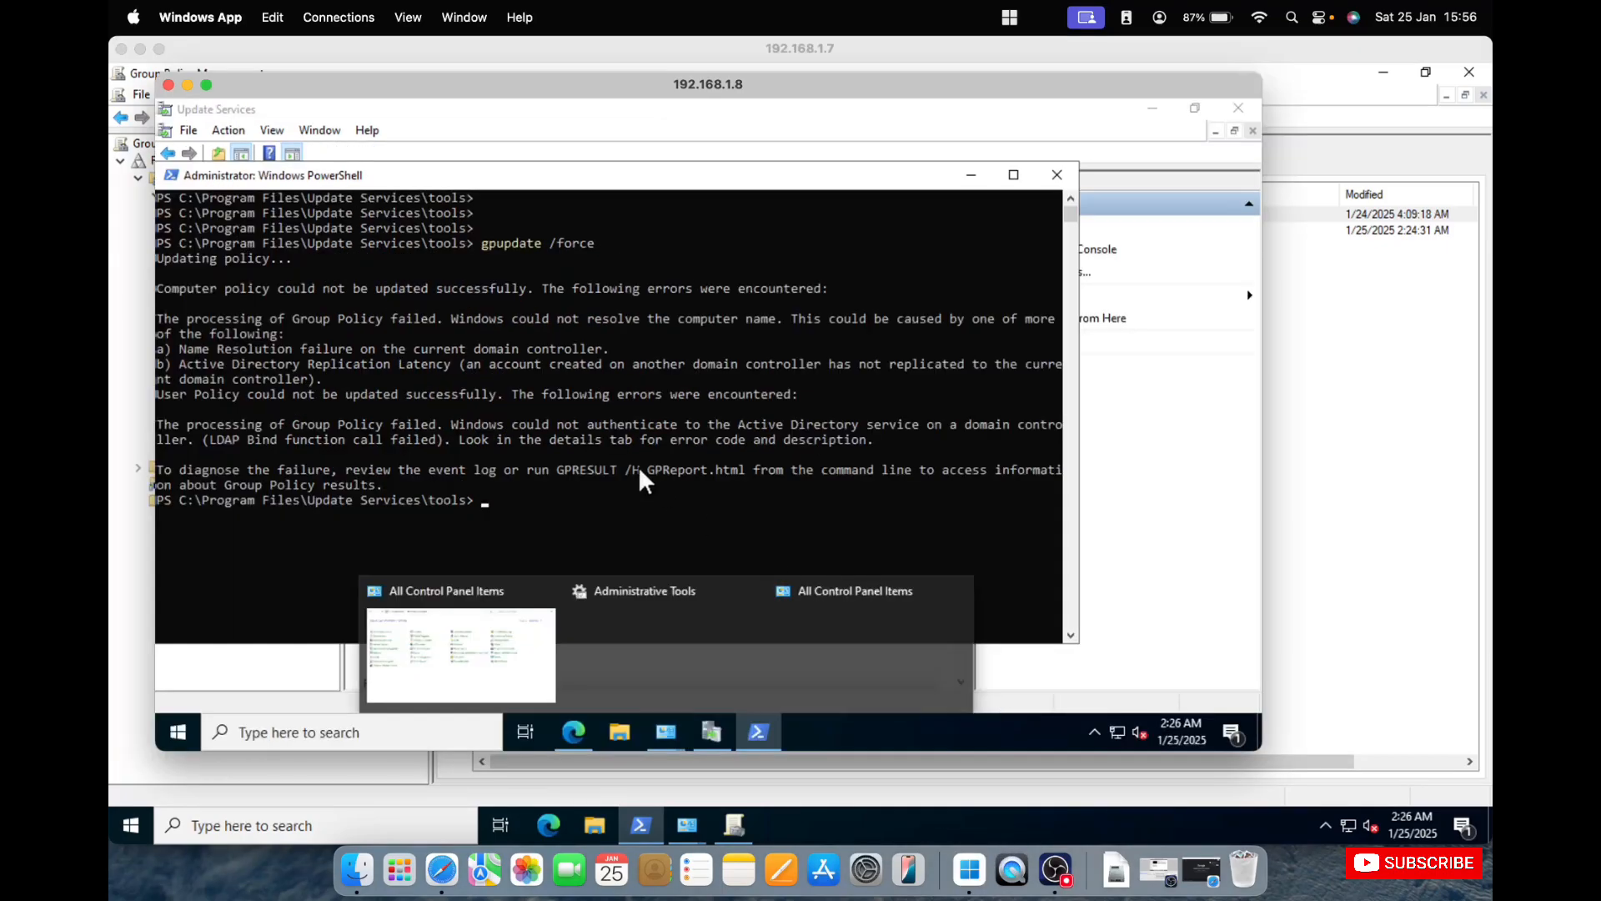
click(529, 481)
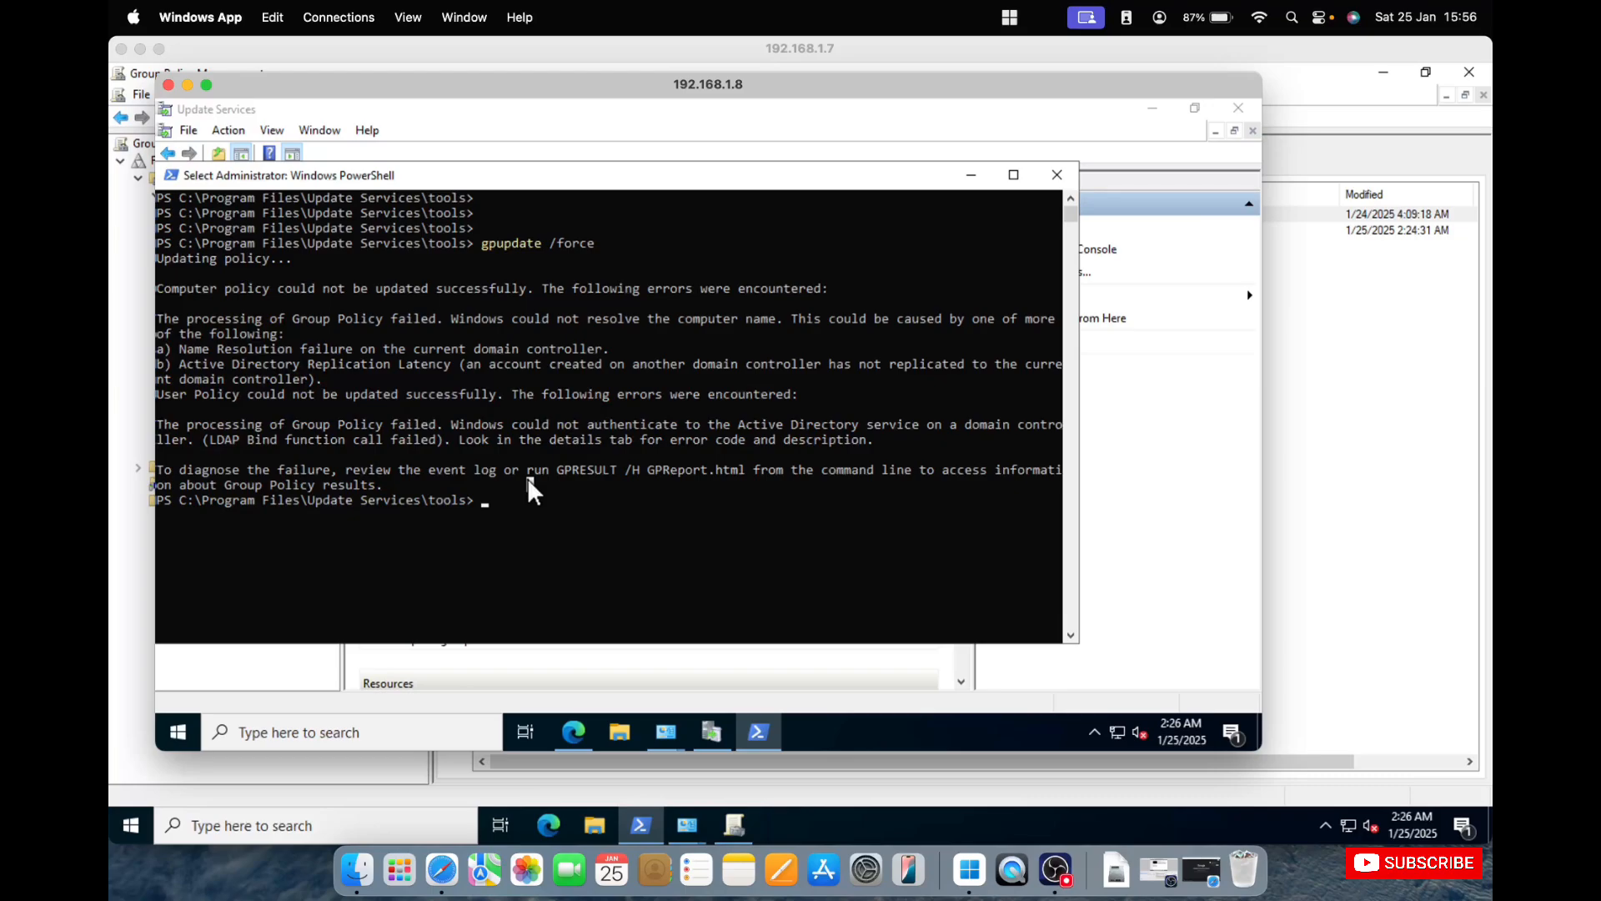
key(Up)
key(Return)
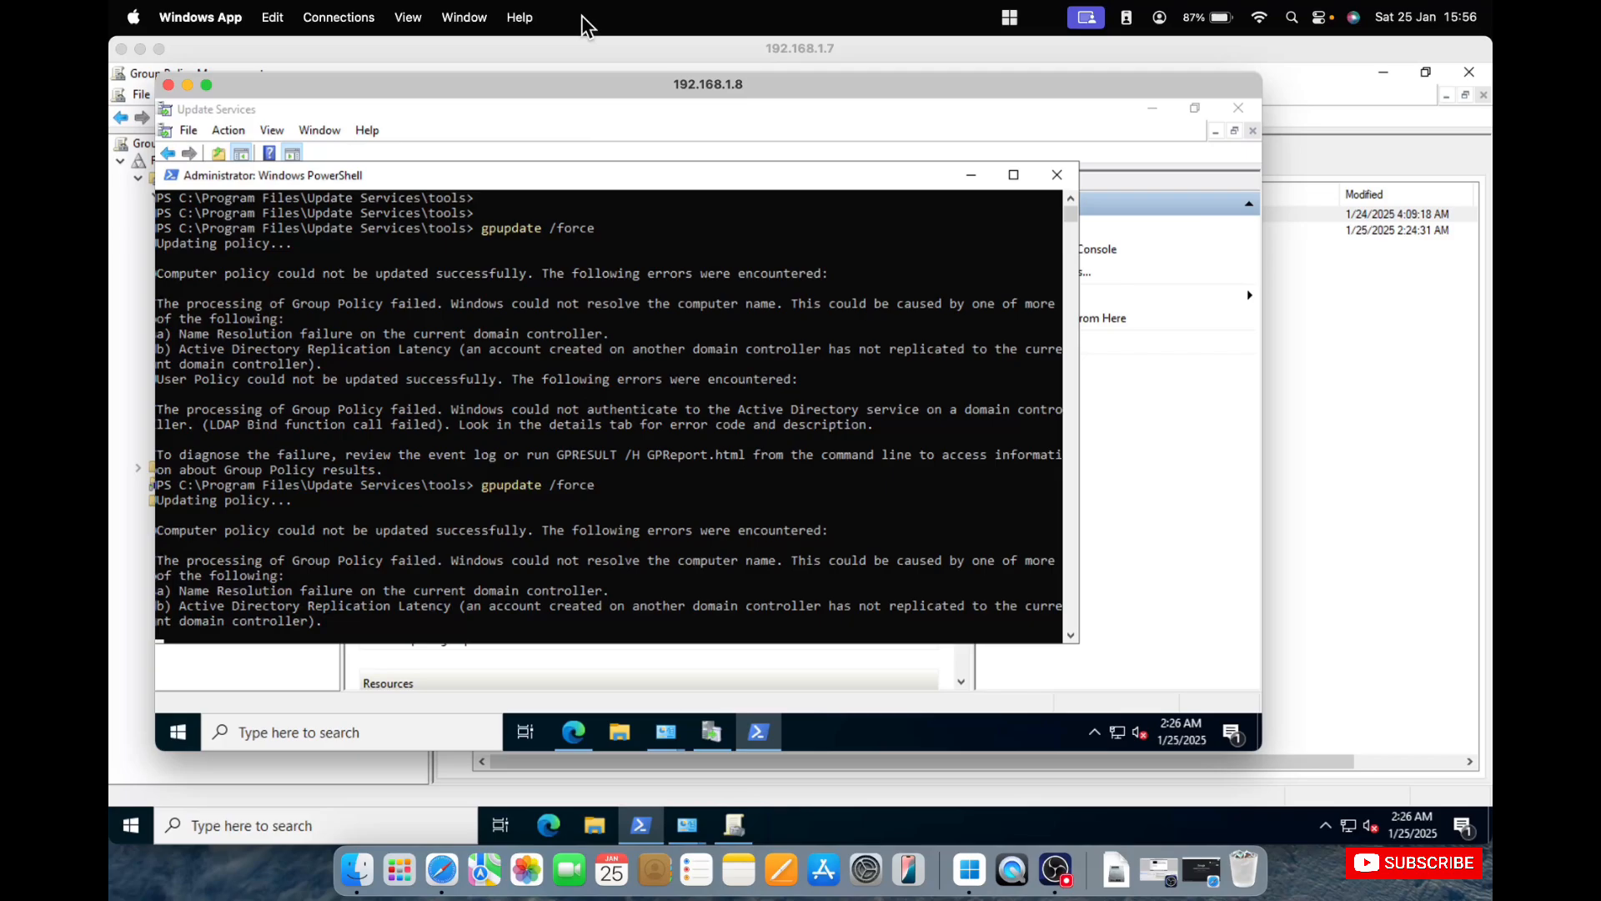
Return to the domain controller session at 192.168.1.7 and open DNS Manager with dnsmgmt.msc.
click(609, 51)
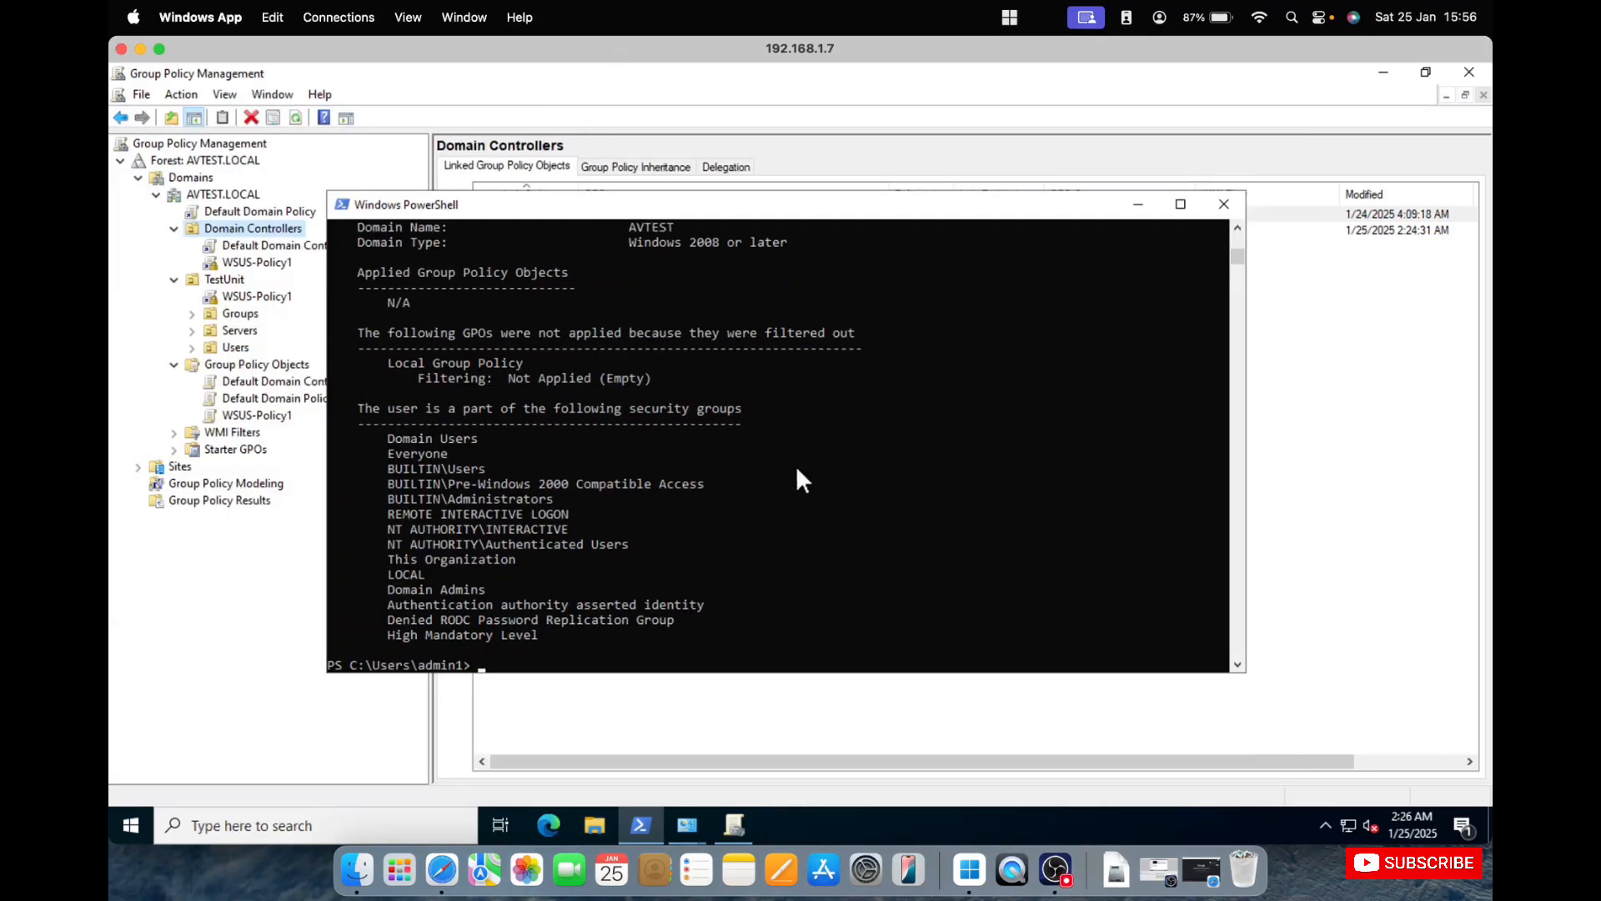
click(125, 829)
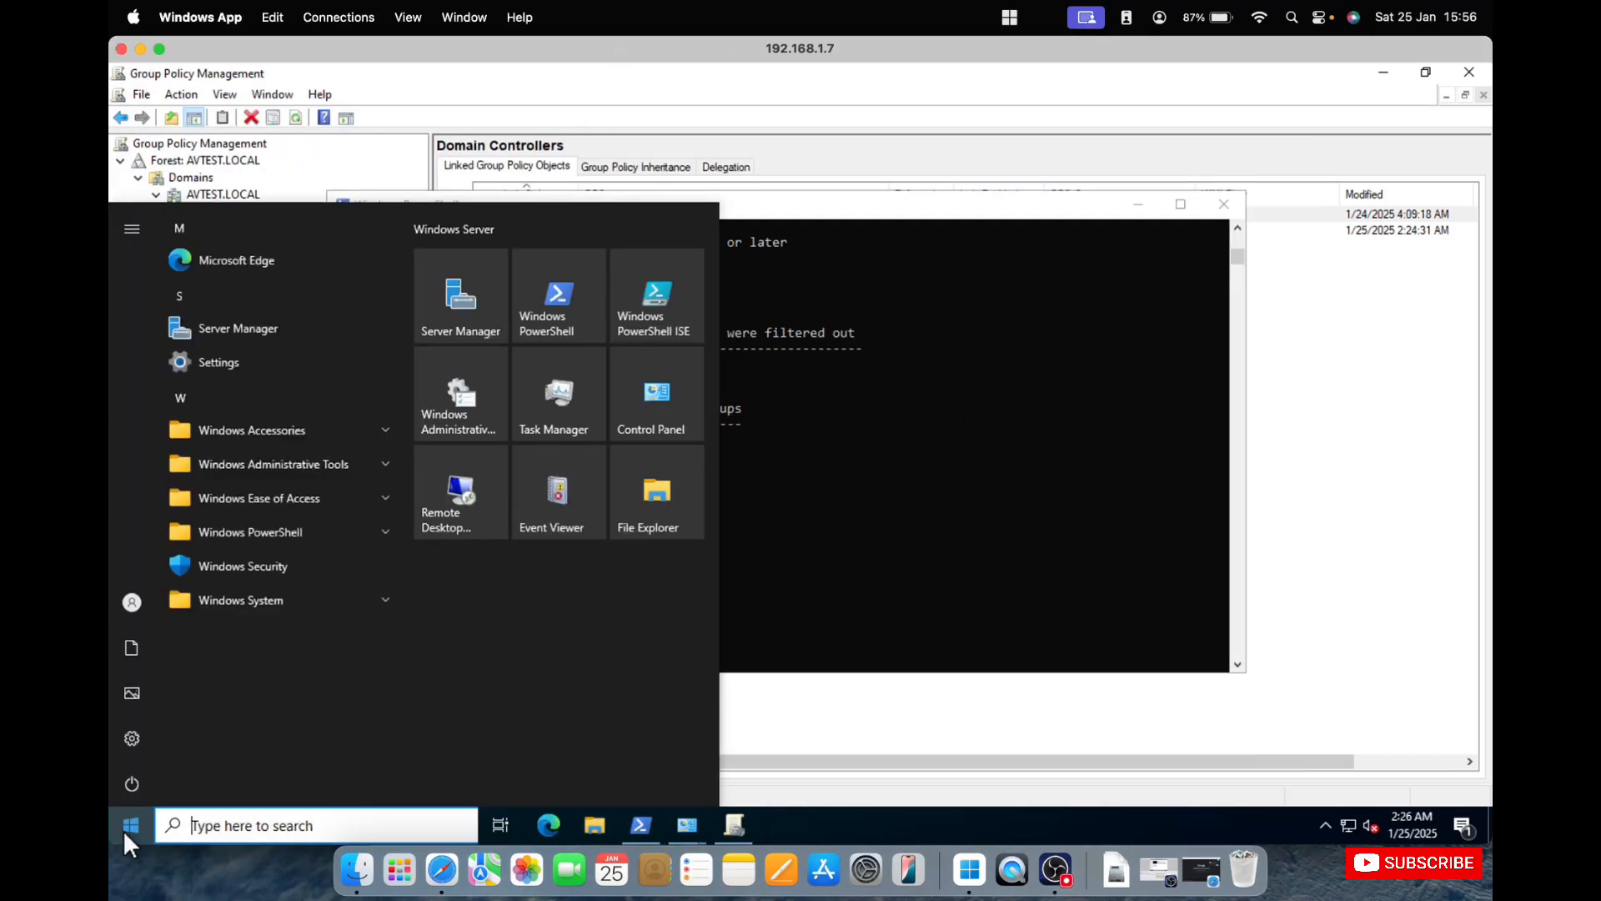
text(dnsmgmt)
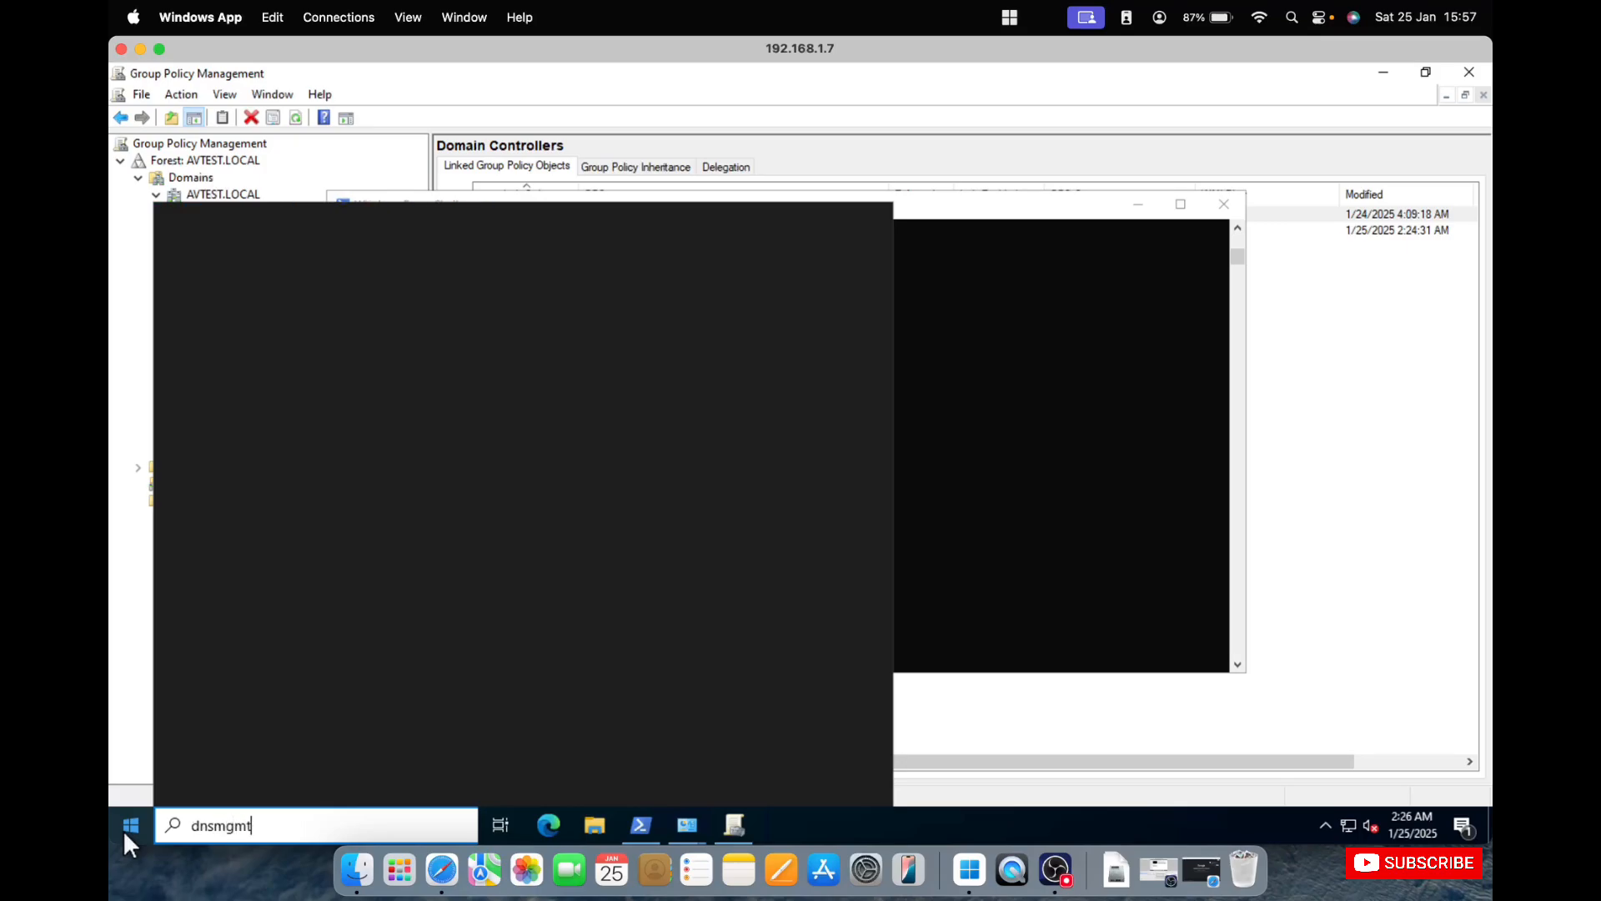
text(.msc)
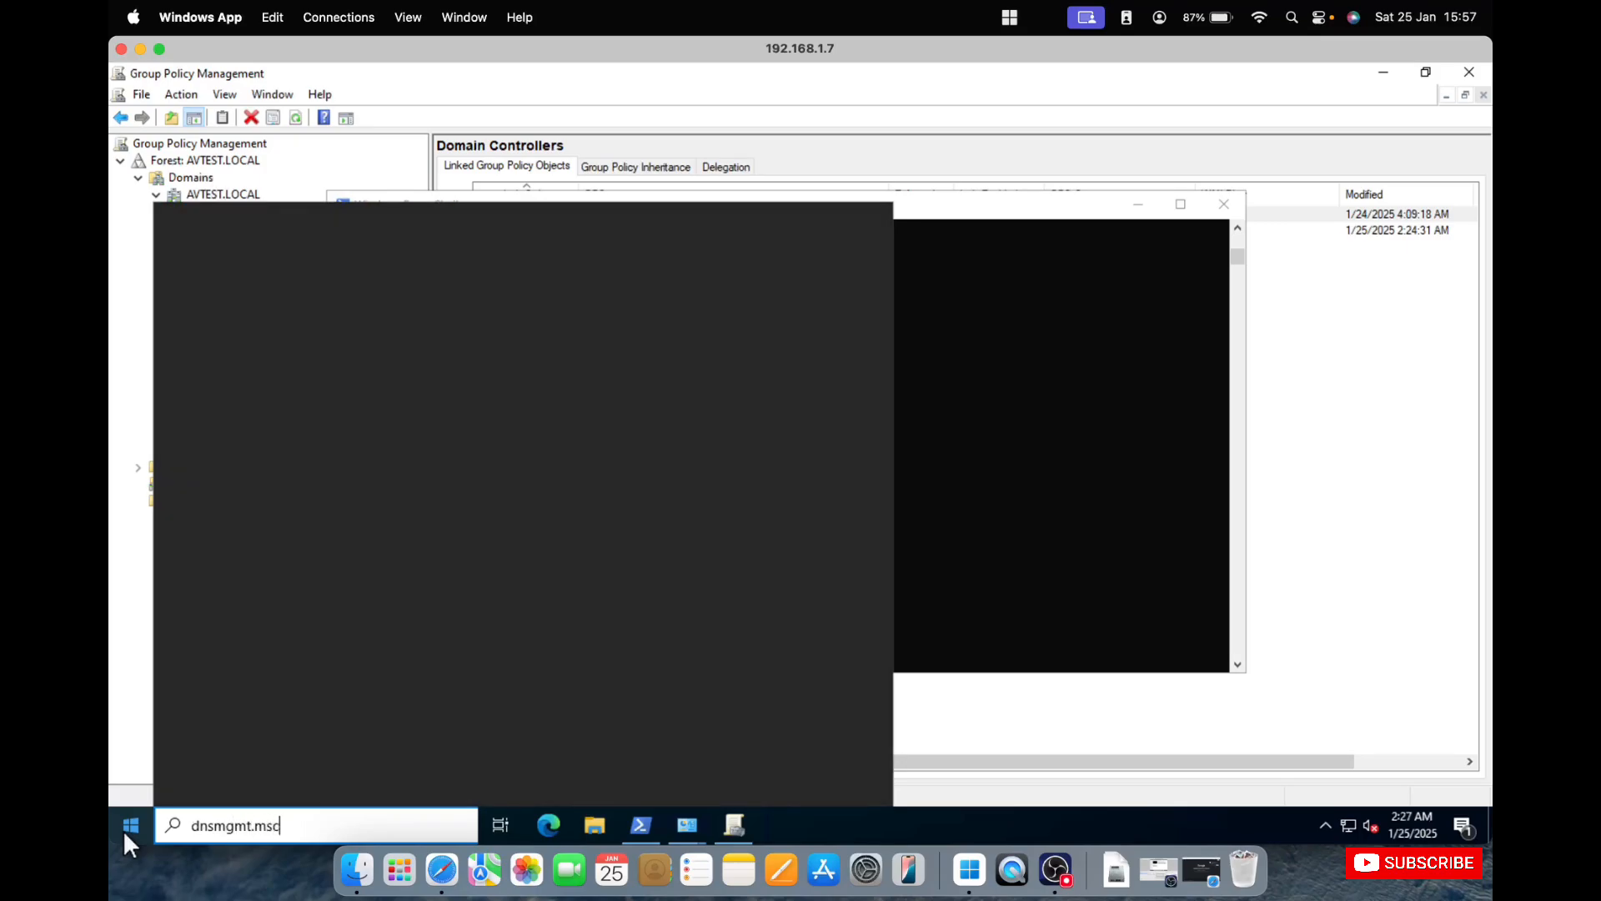
key(Return)
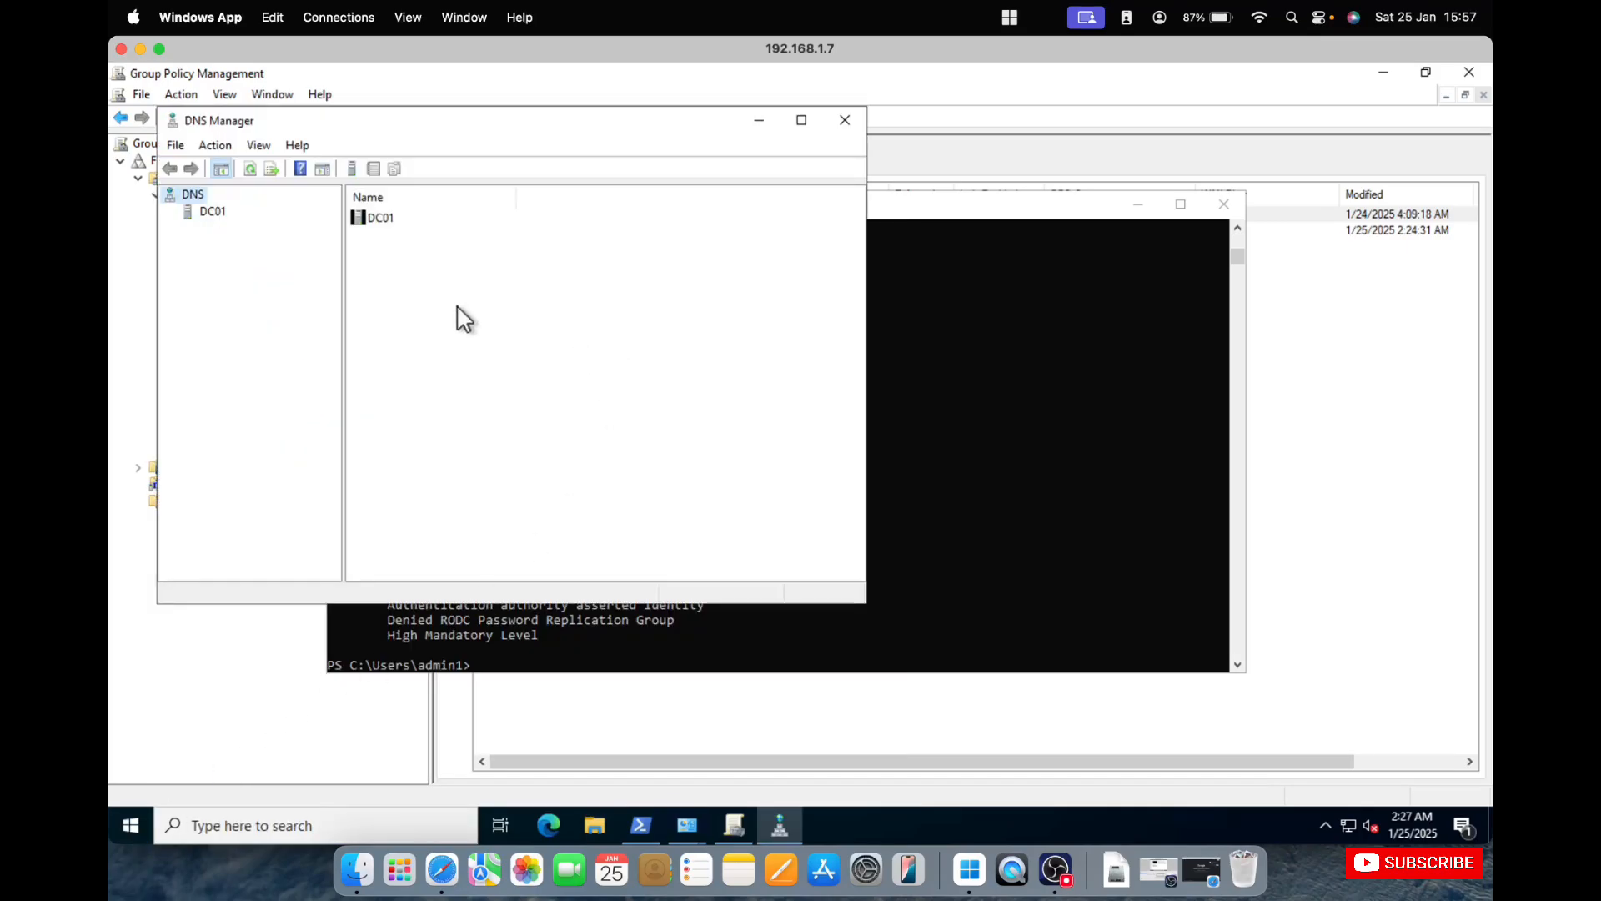
Examine the host records in DC01's AVTEST.LOCAL forward lookup zone, widening DNS Manager to show their timestamps.
double_click(192, 212)
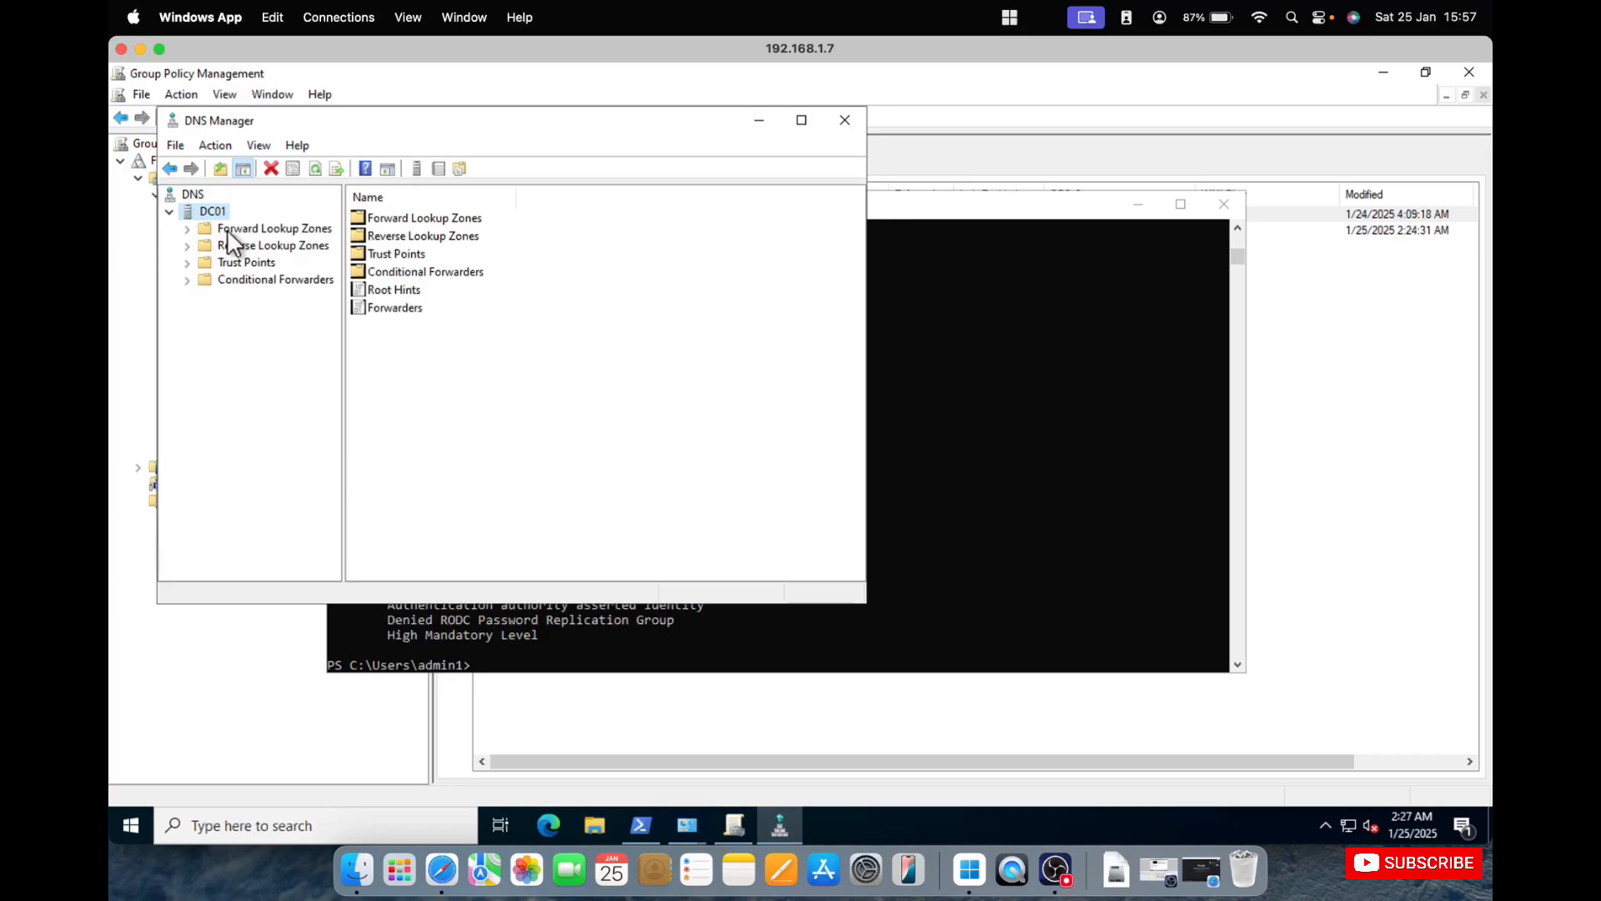
double_click(228, 231)
click(269, 262)
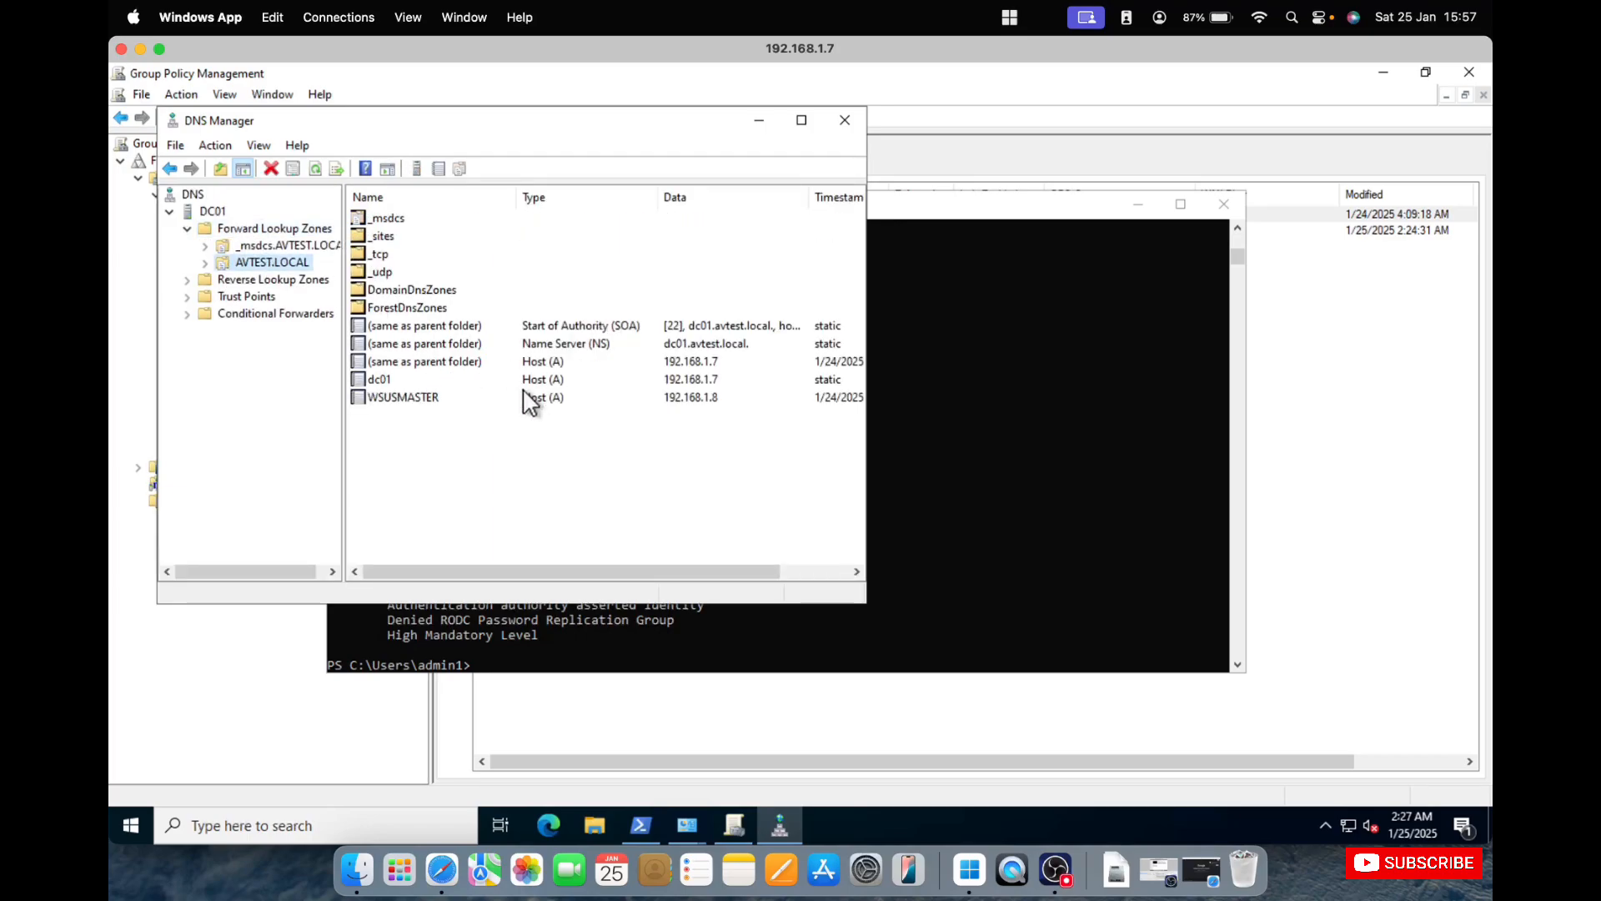
drag(865, 458, 1256, 425)
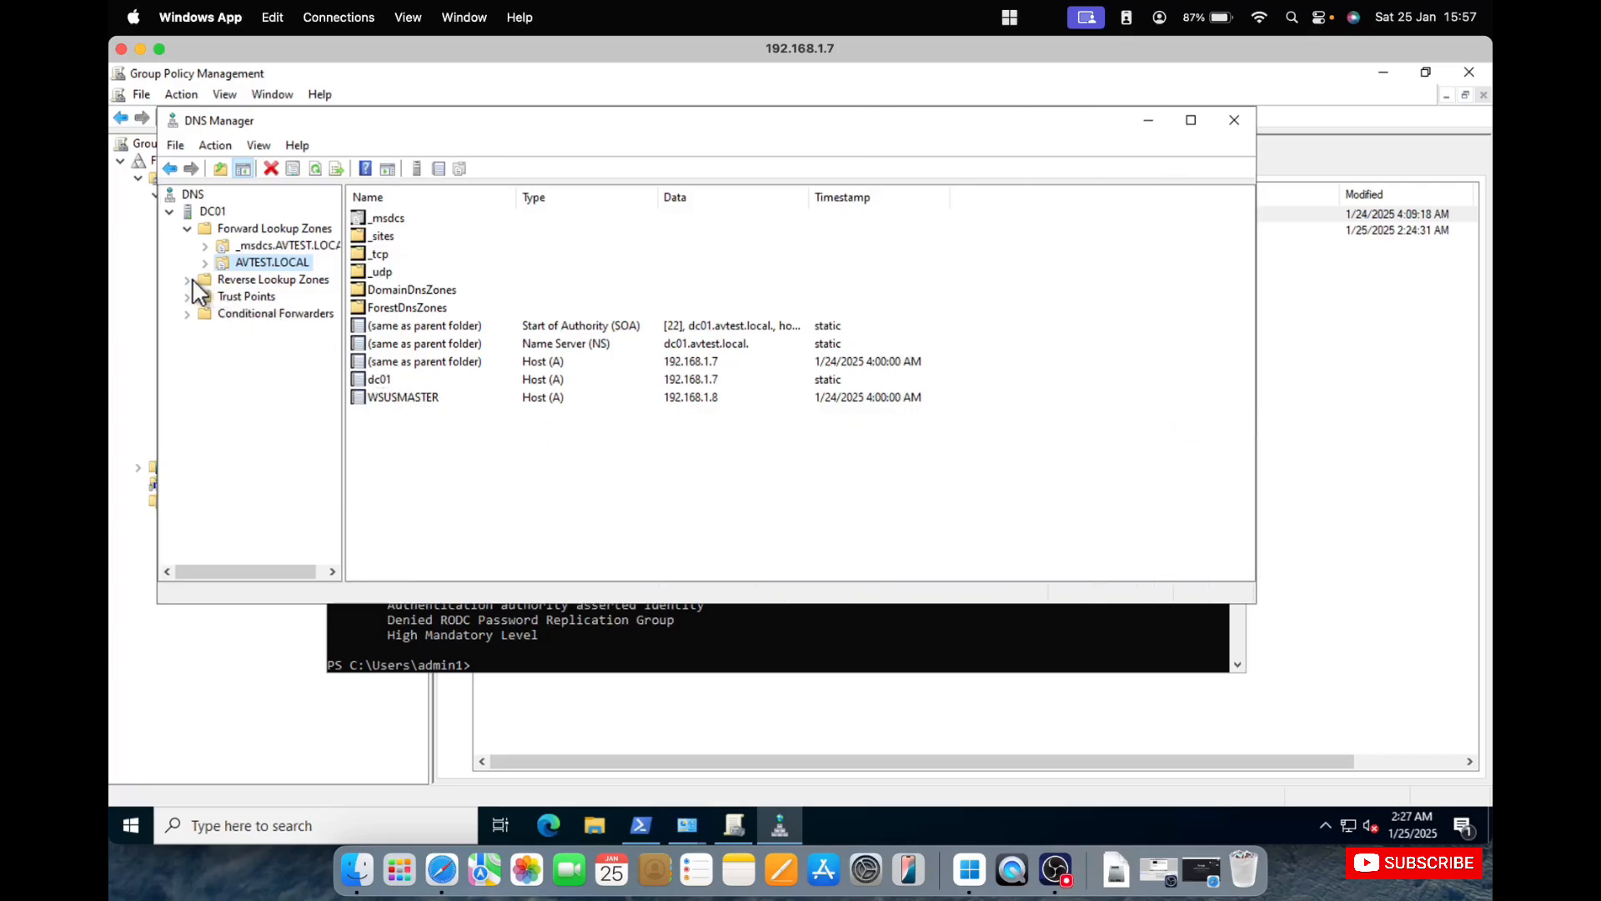
Create an Active Directory-integrated primary reverse lookup zone on DC01 with network ID 192.168.1, and close DNS Manager.
click(220, 282)
right_click(259, 278)
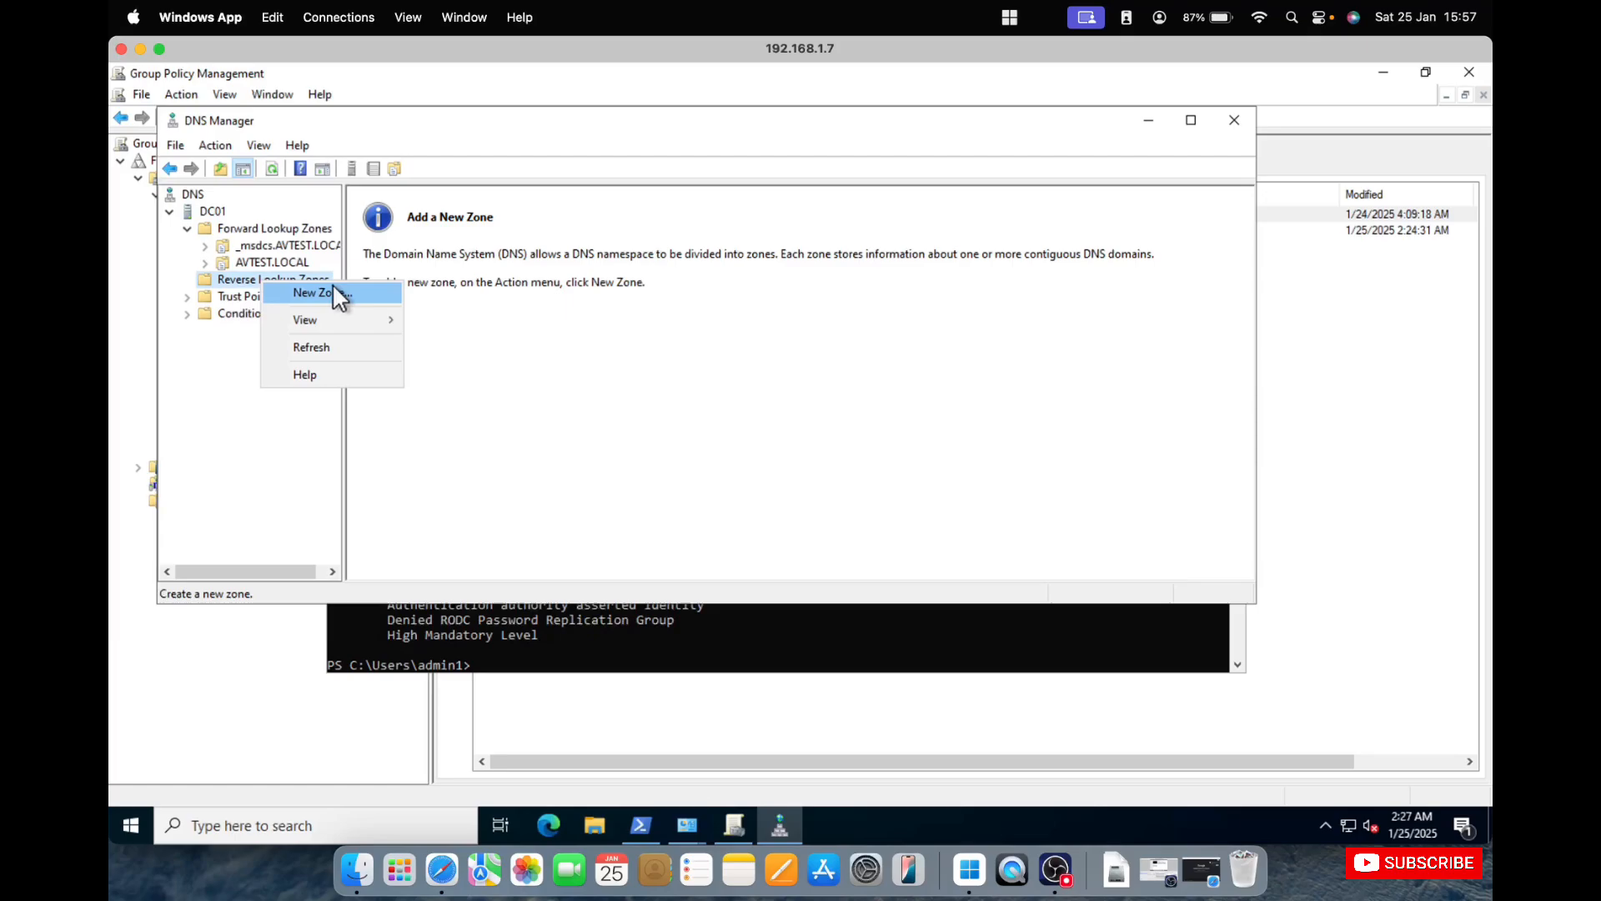
click(332, 283)
click(519, 477)
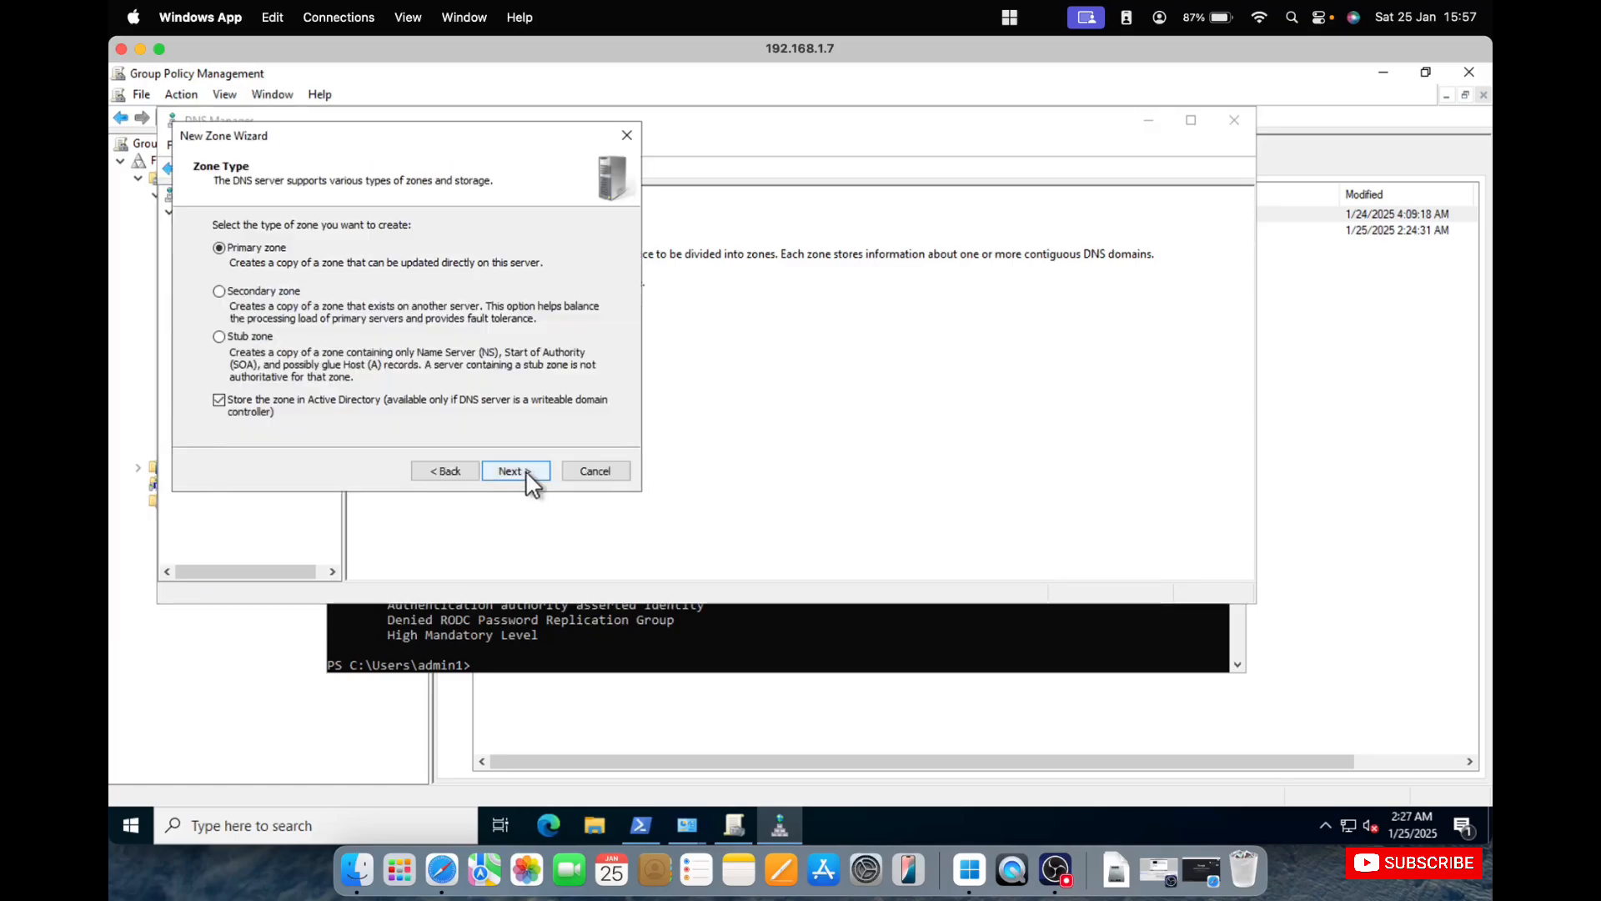
click(526, 468)
click(526, 468)
click(525, 469)
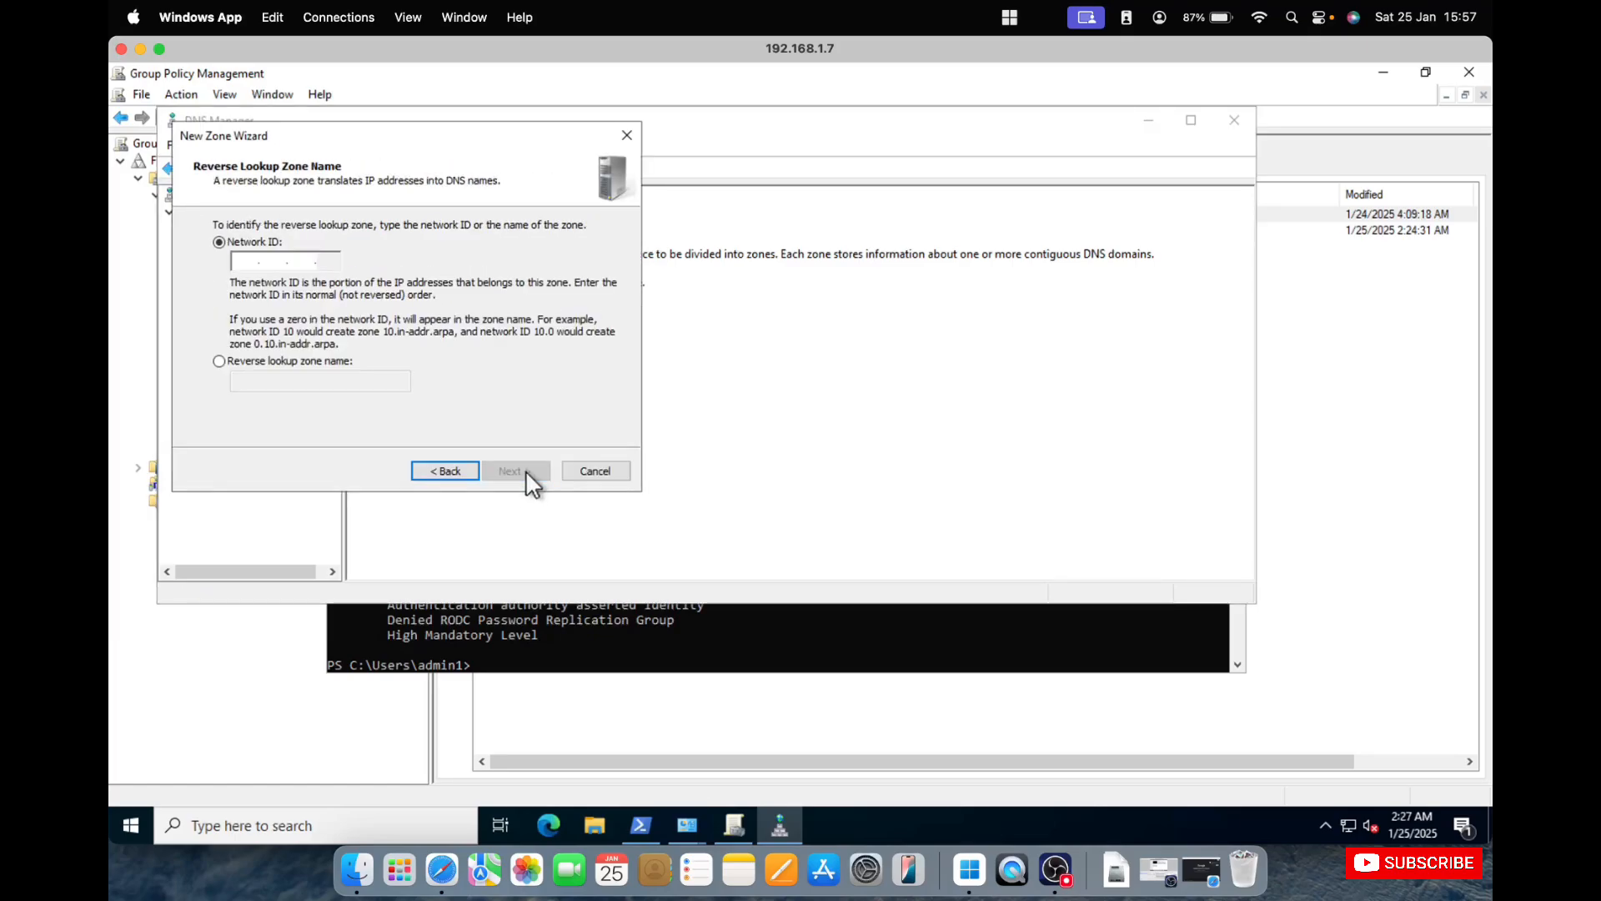
text(192.168.1.)
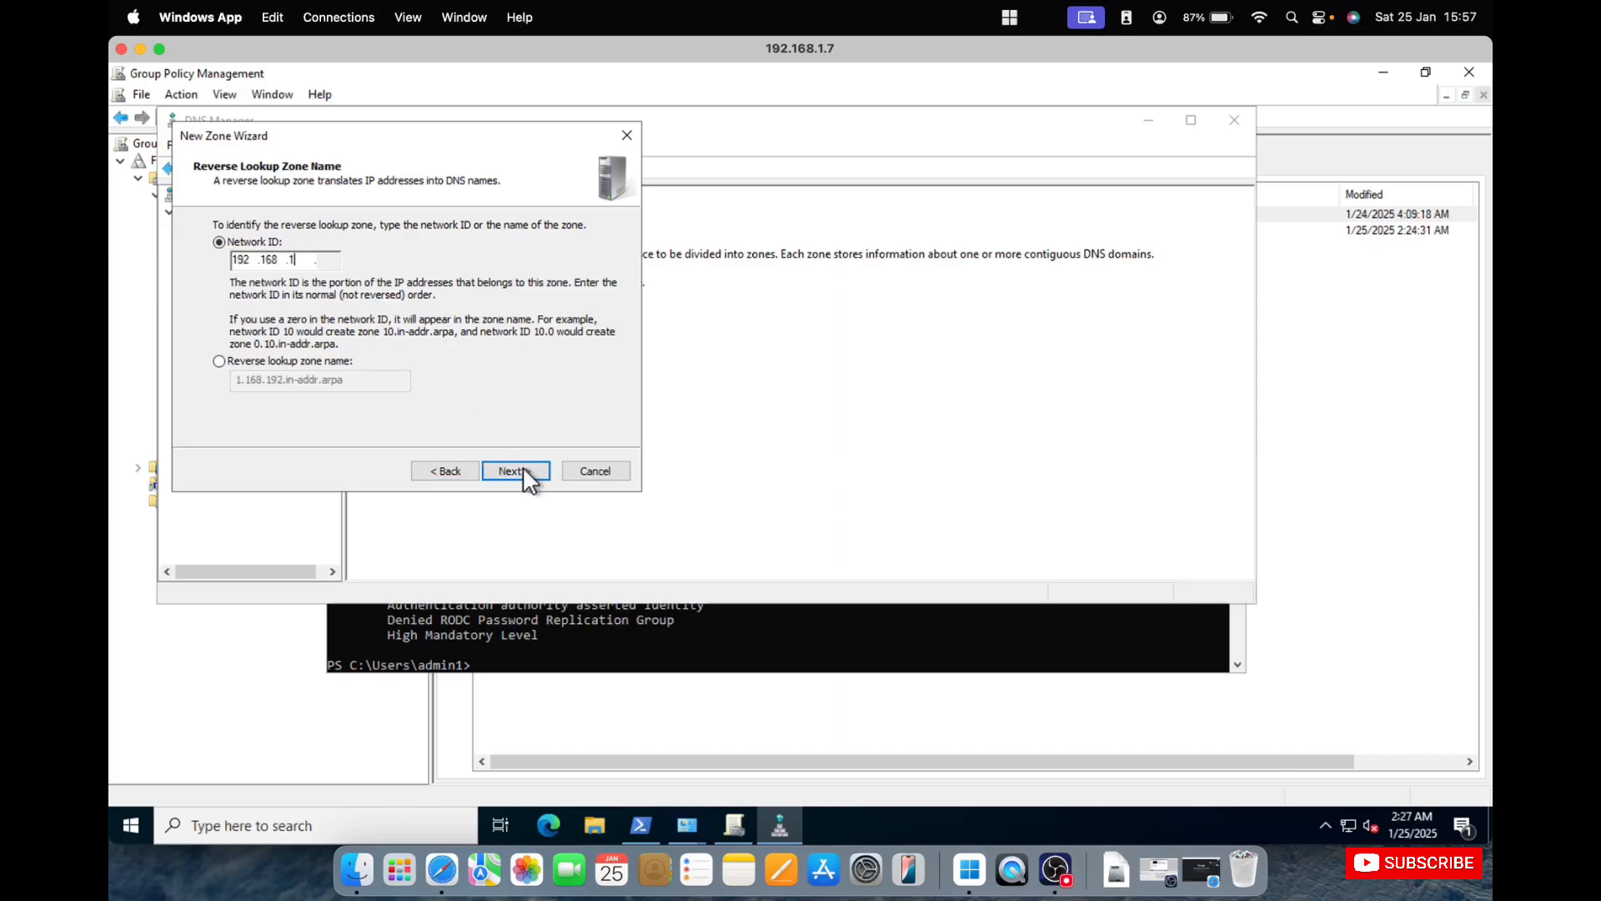
click(524, 472)
click(525, 472)
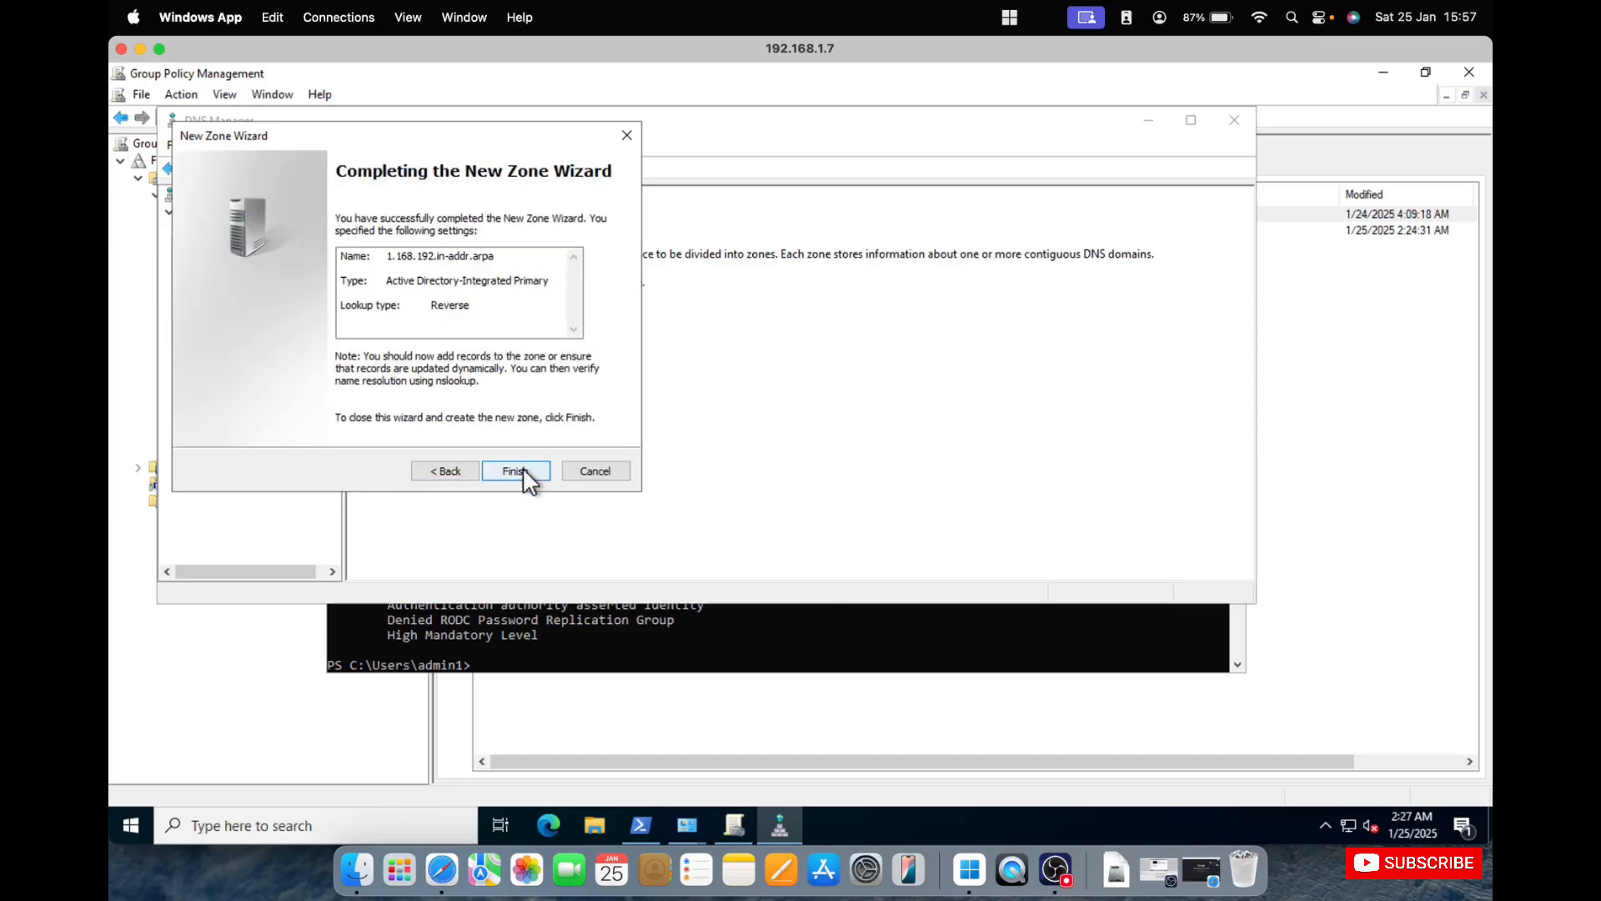
click(515, 472)
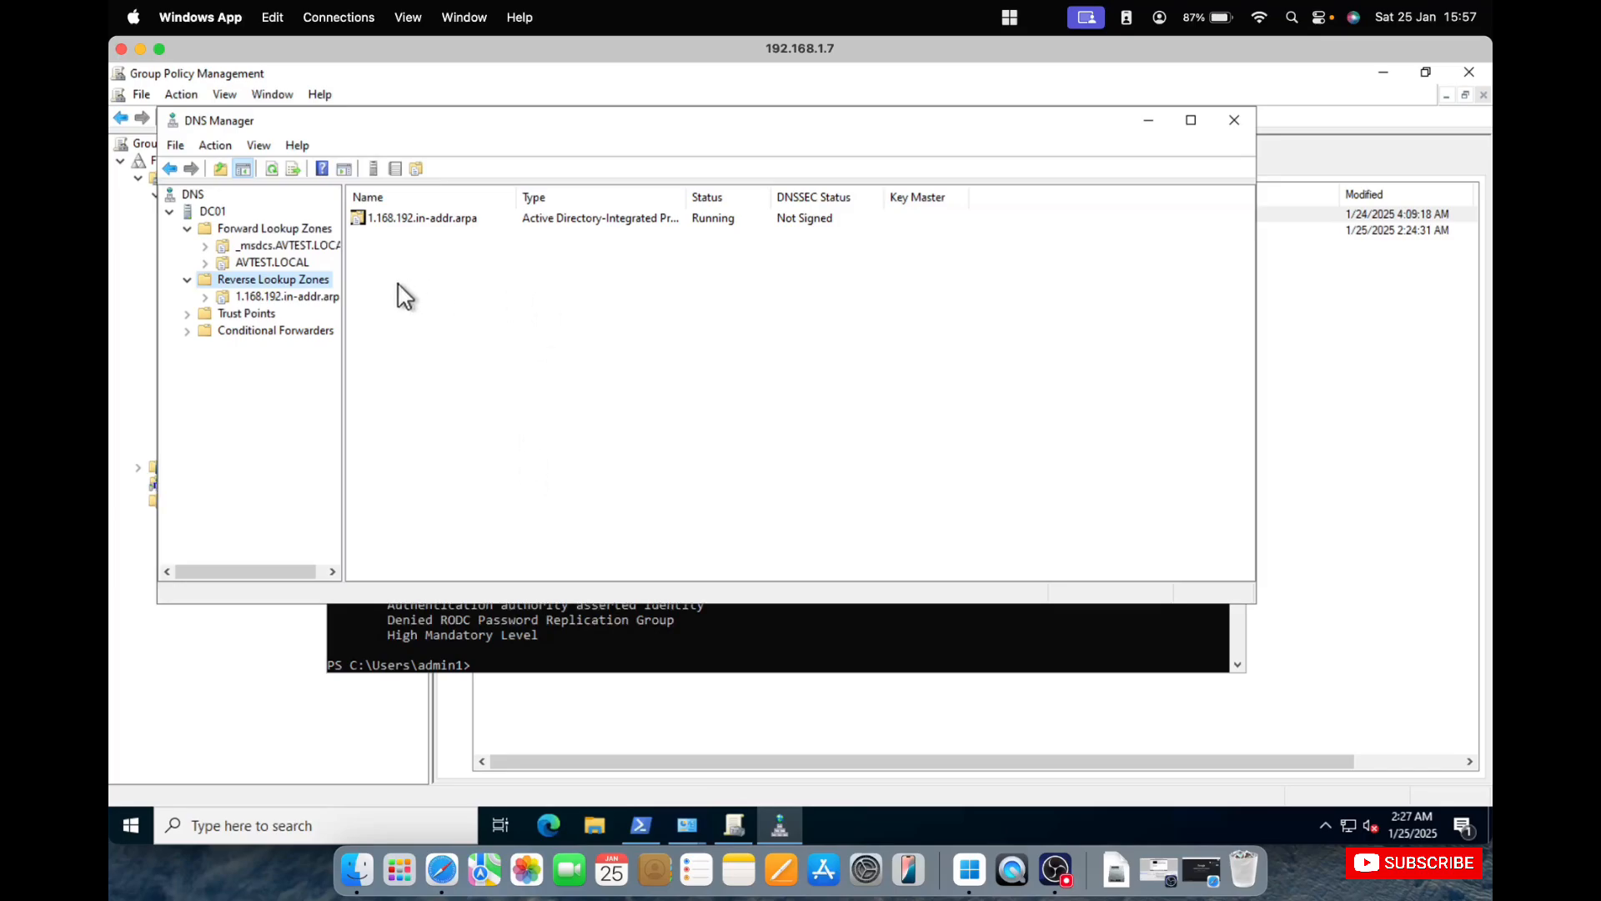
click(1234, 121)
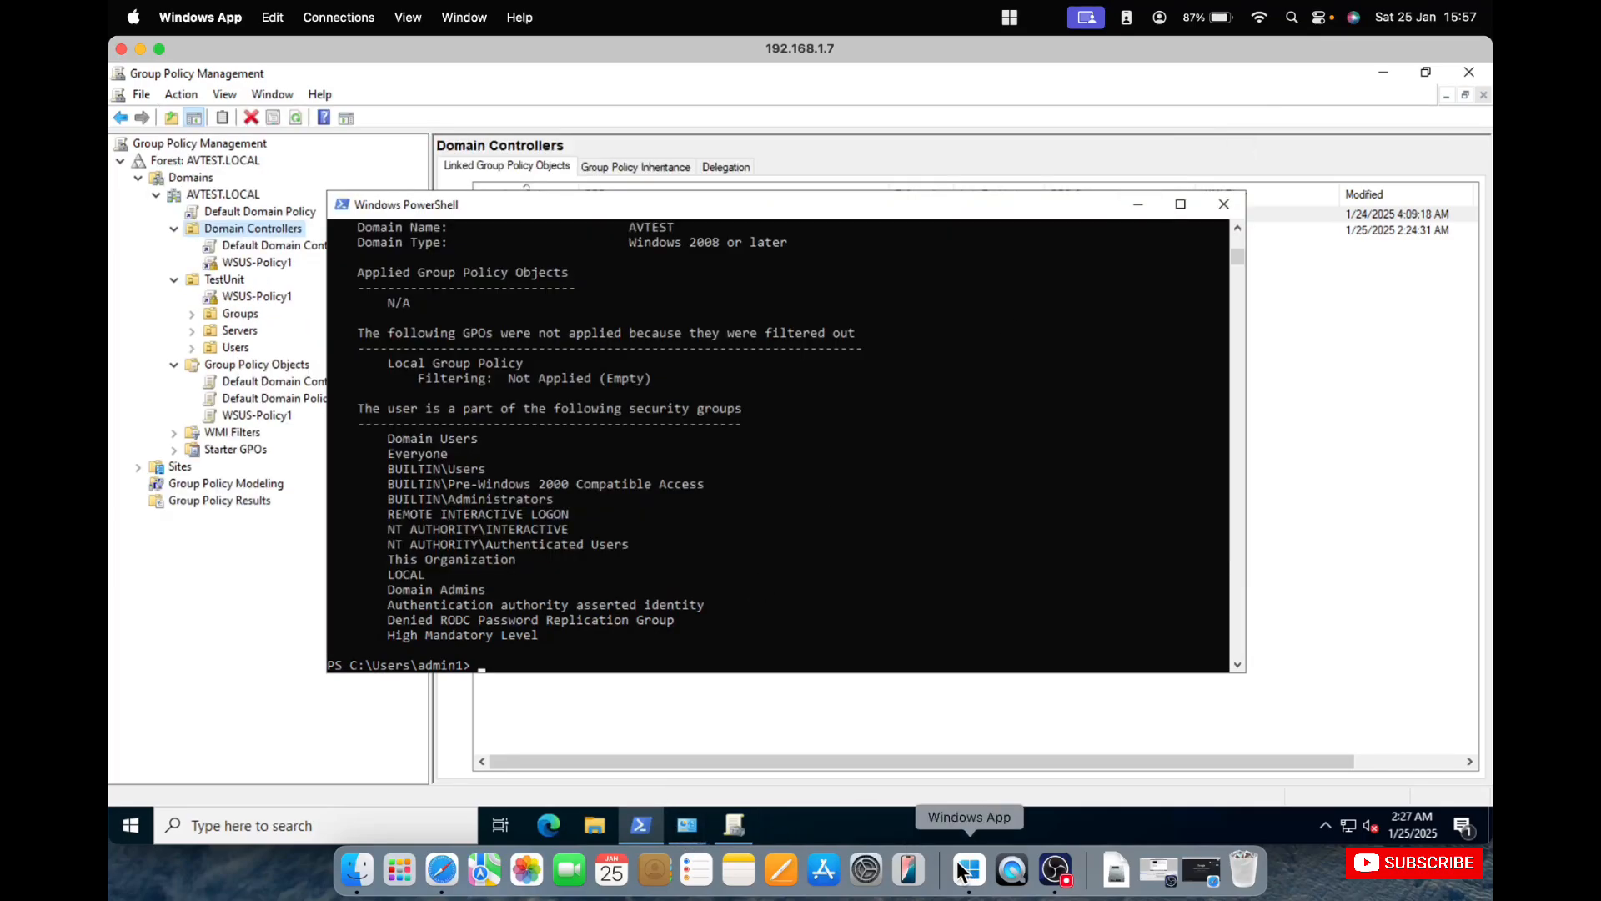
Look up 192.168.1.7 with nslookup in the domain controller's PowerShell window.
key(Return)
key(Return)
key(Return)
key(Return)
text(n)
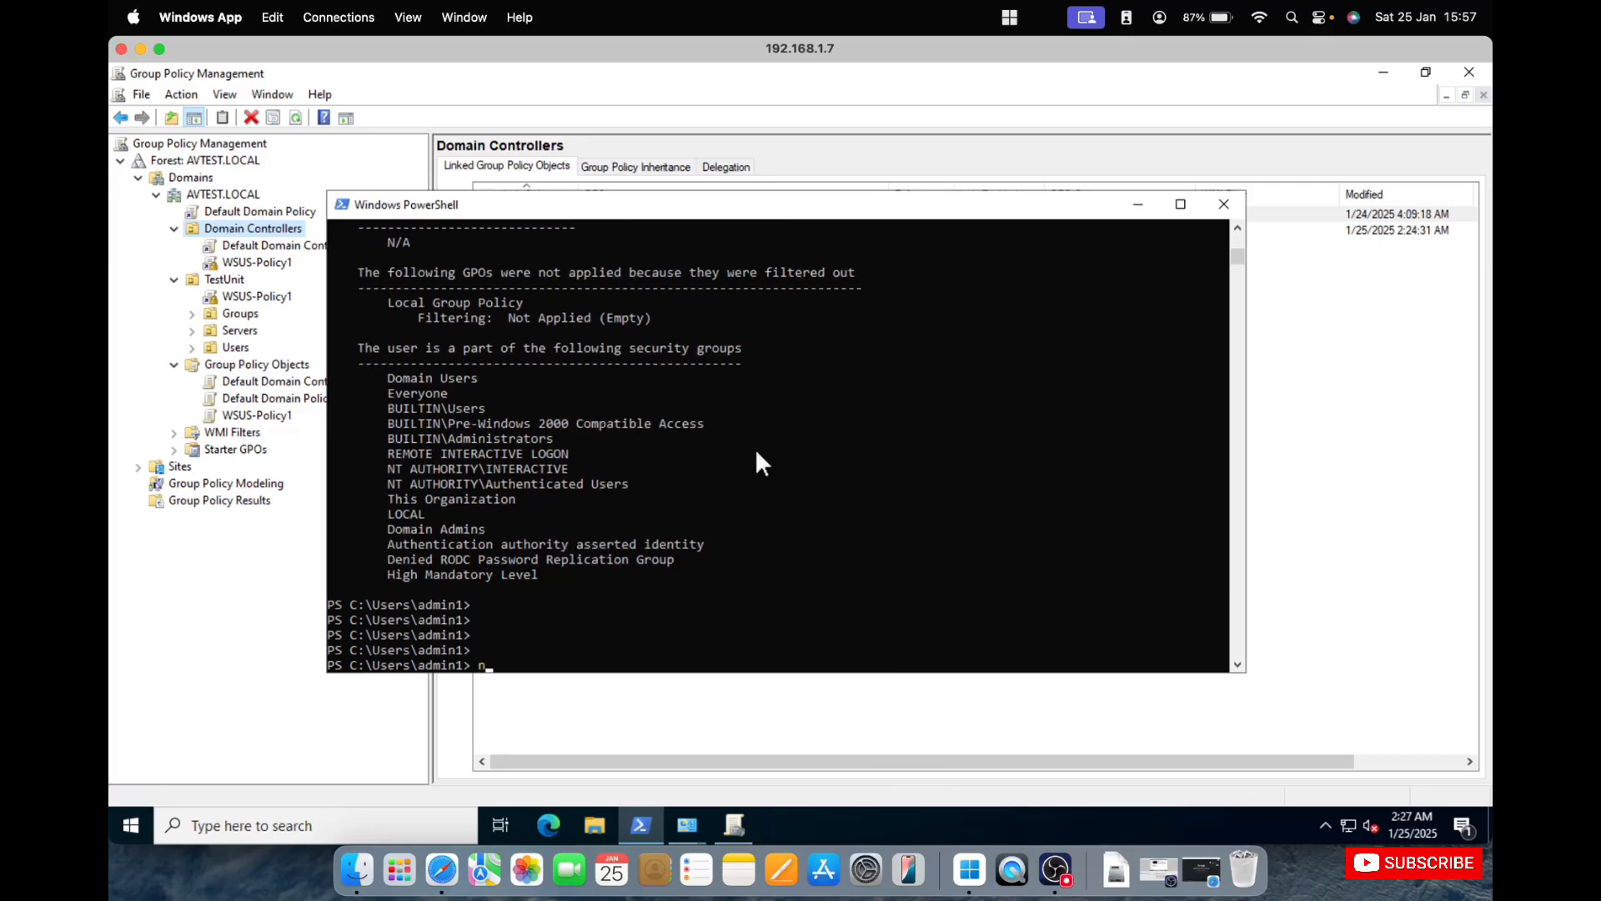
text(slookiu)
key(BackSpace)
key(BackSpace)
key(BackSpace)
text(up 192.168.1.7)
key(Return)
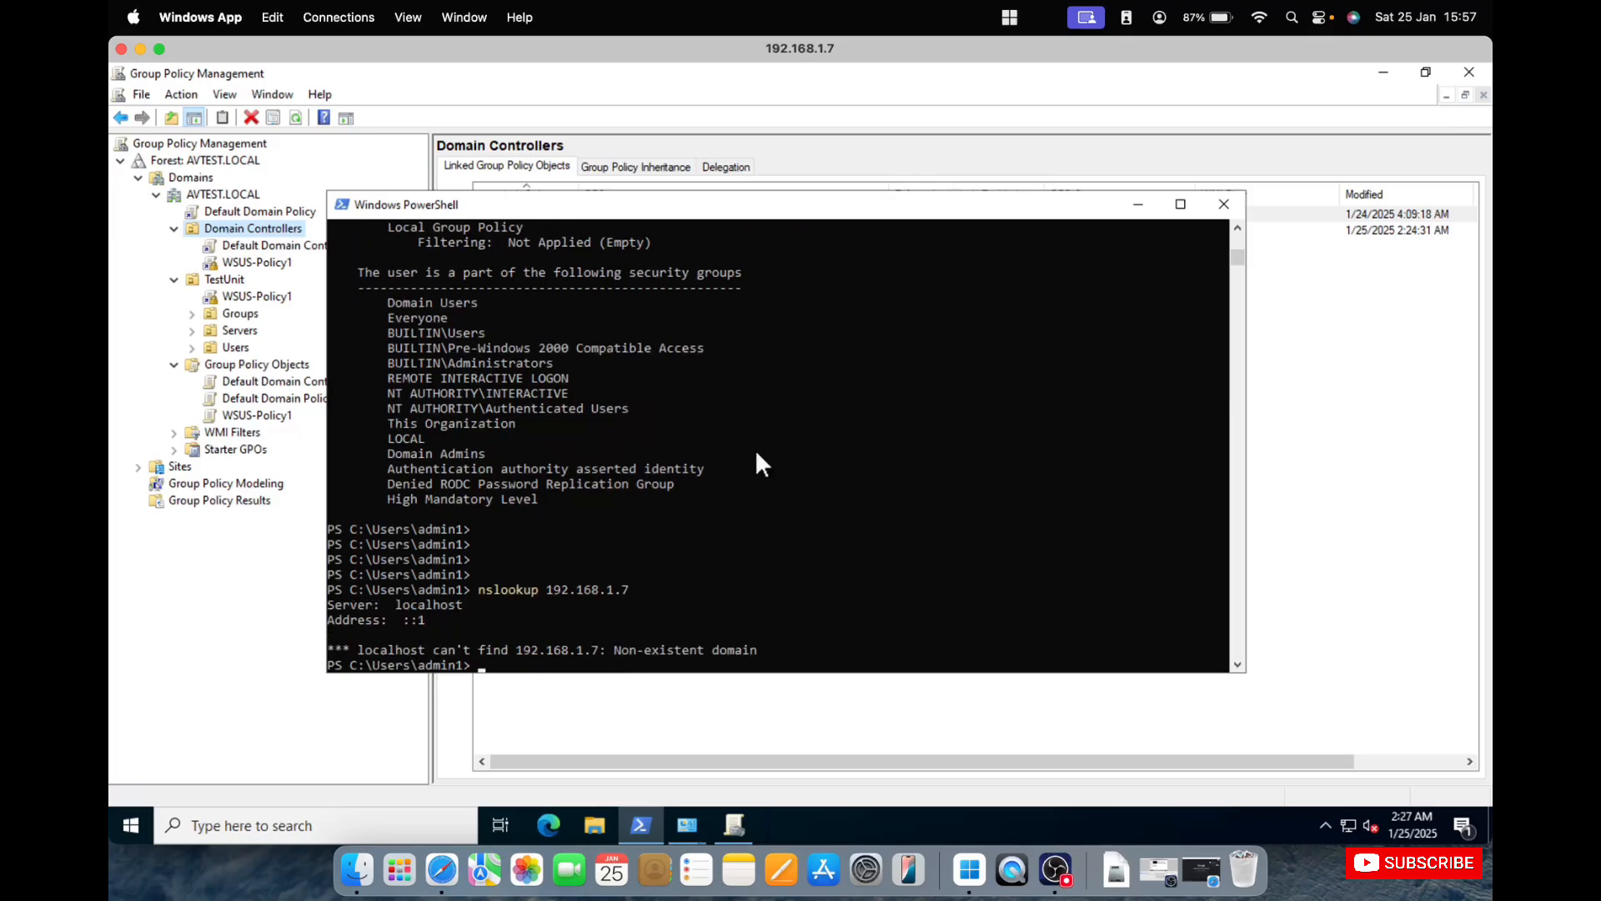
right_click(965, 871)
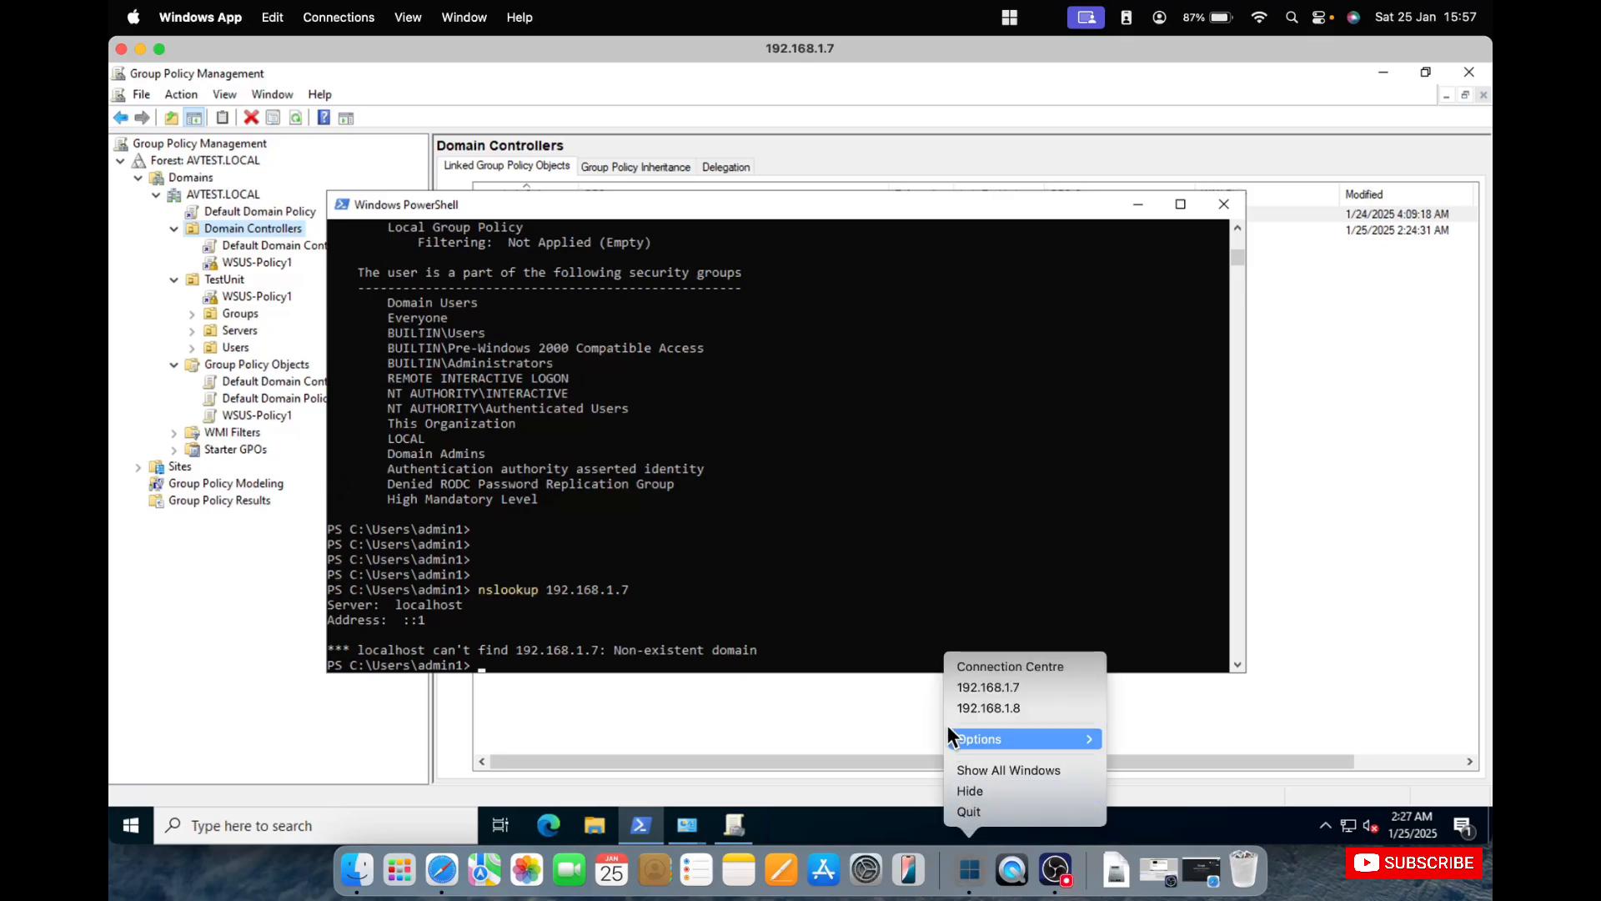
Reopen DNS Manager on the domain controller with dnsmgmt.msc.
click(688, 824)
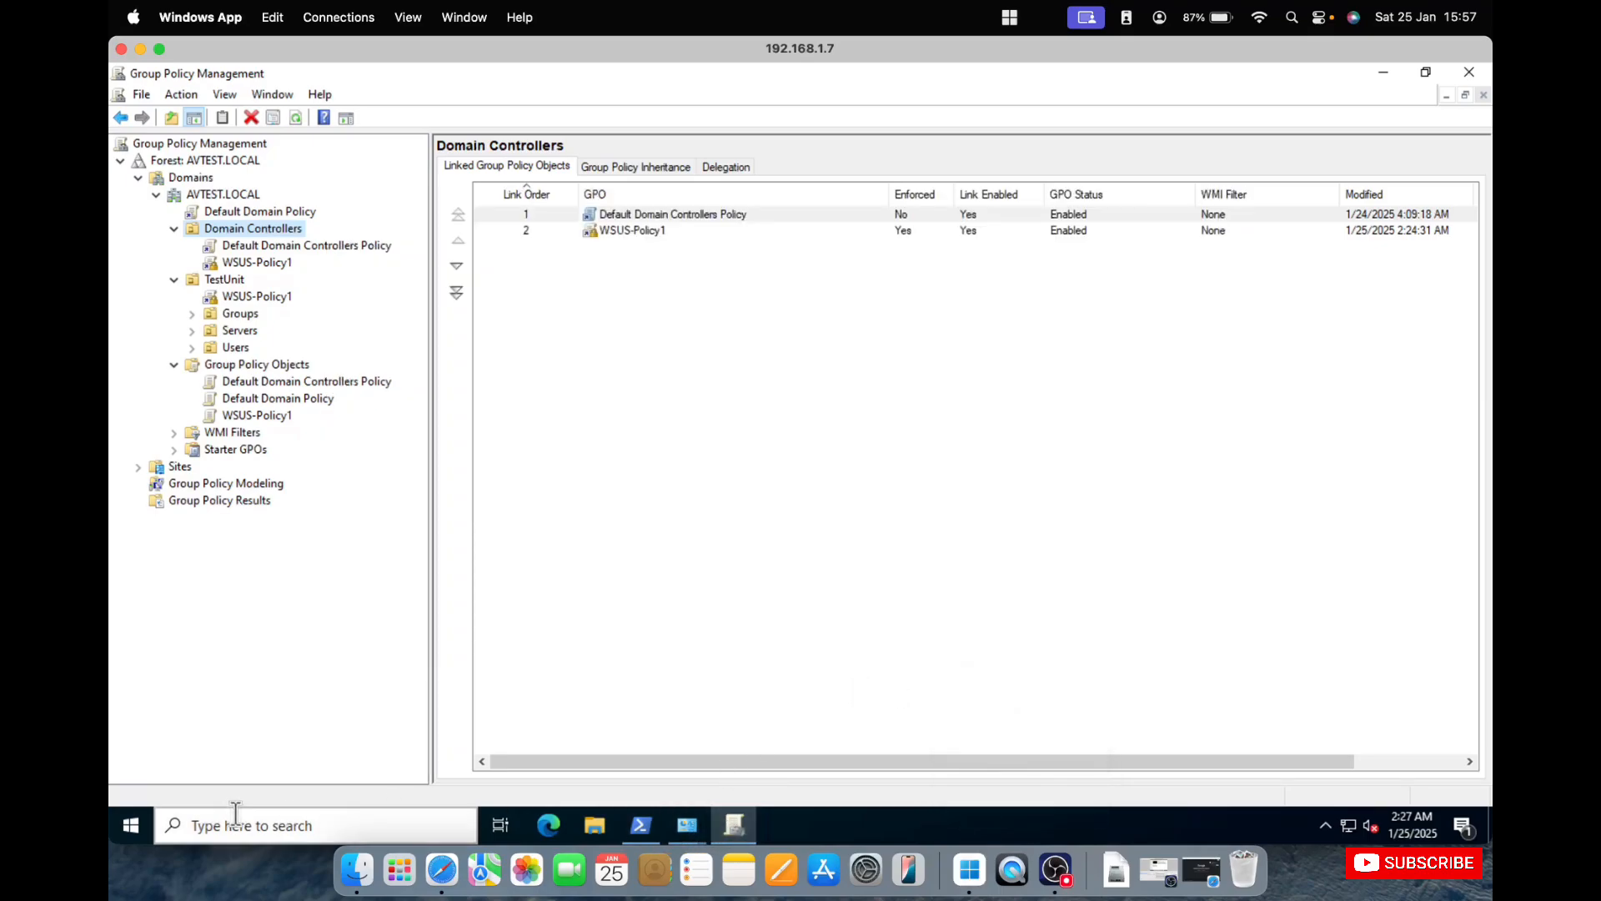
click(192, 822)
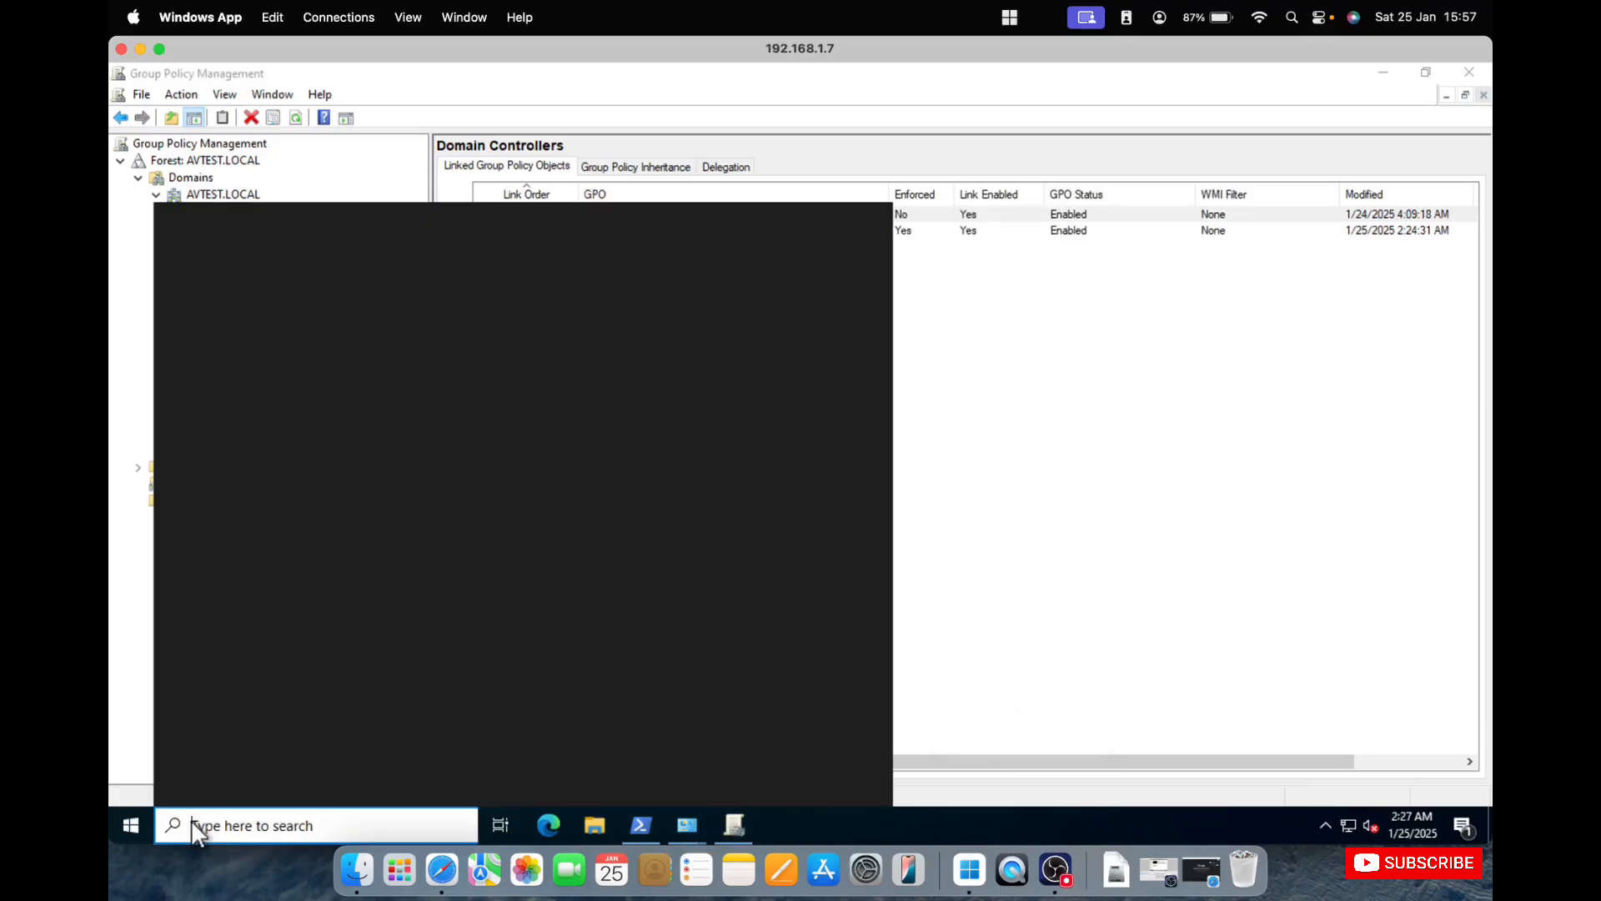
text(dnsm)
text(gmt)
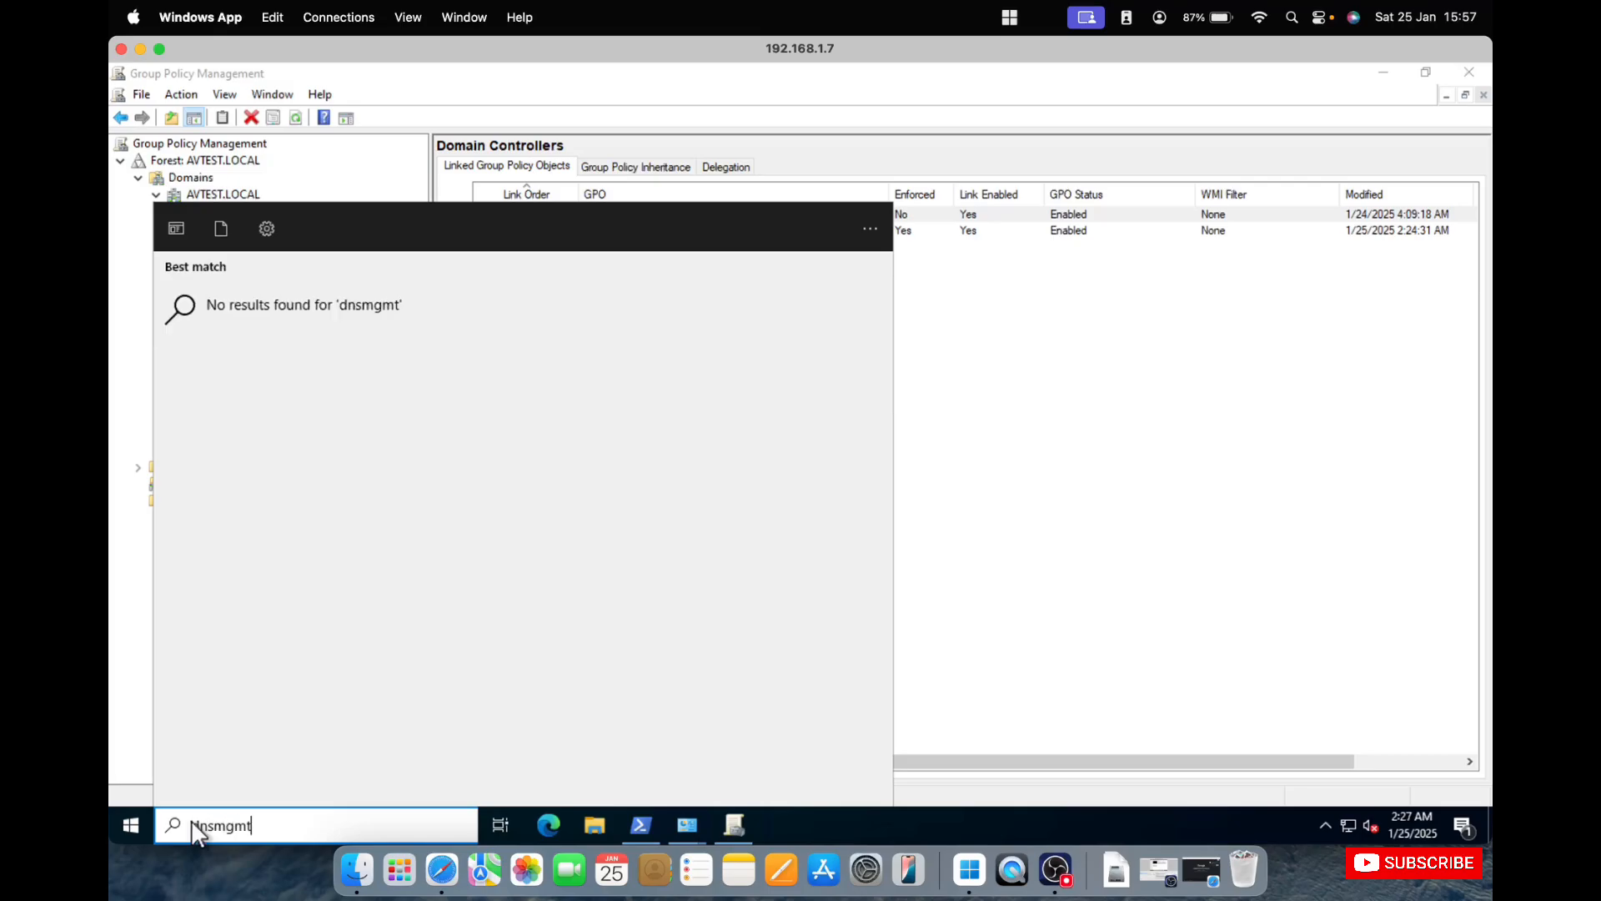
text(.msc)
key(Return)
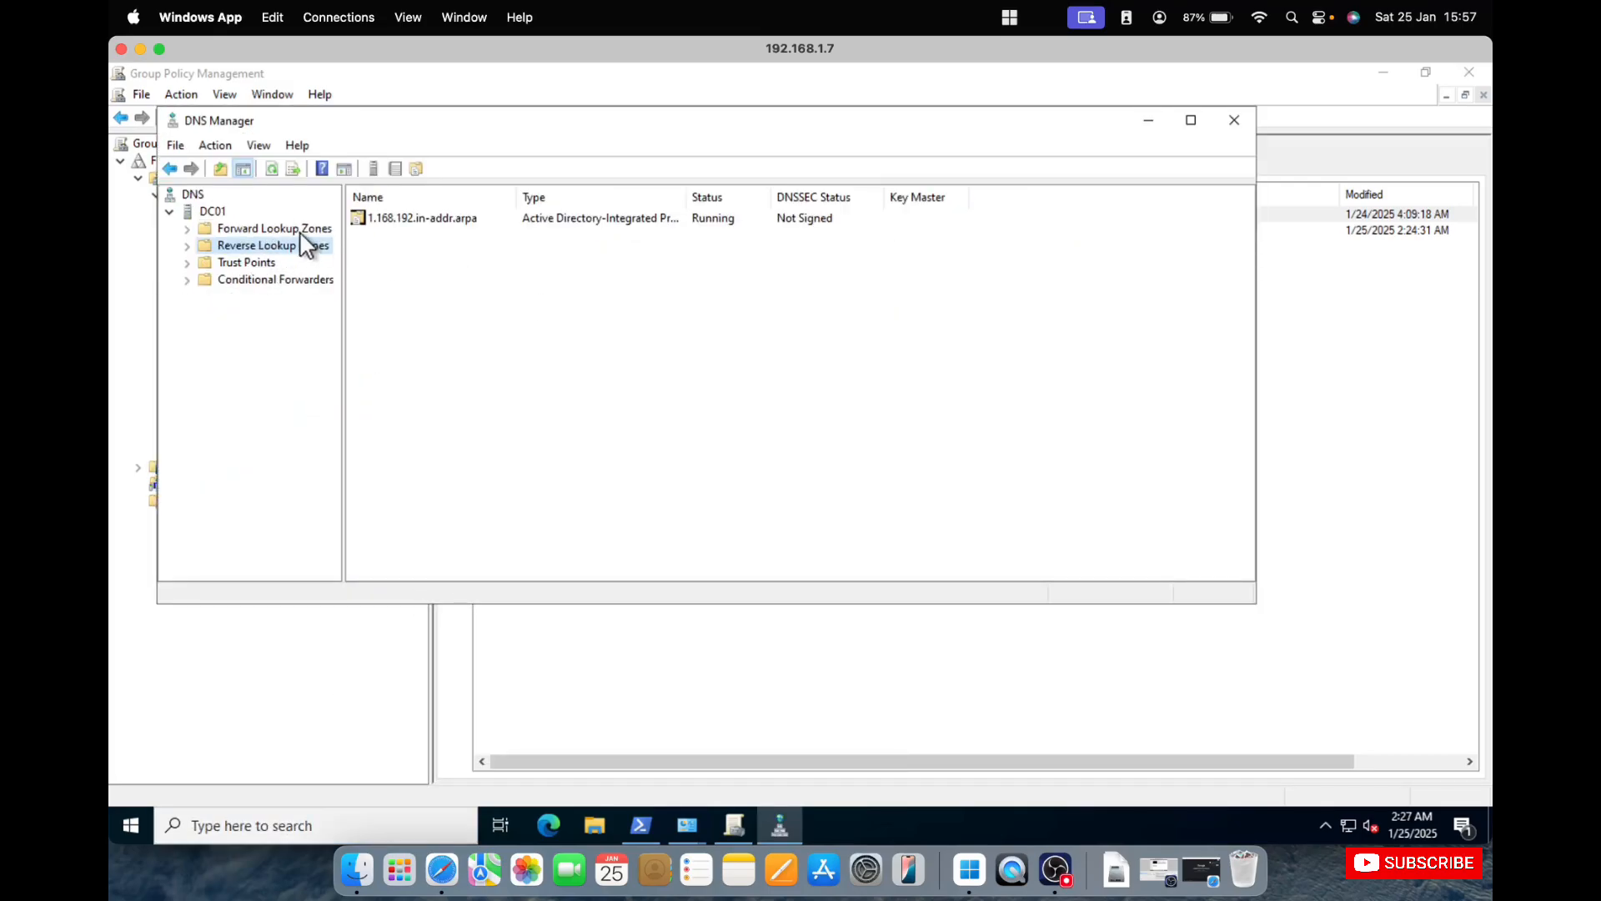
Restrict DC01's DNS server to listen only on 192.168.1.7, excluding its IPv6 address.
click(302, 230)
click(215, 210)
right_click(217, 210)
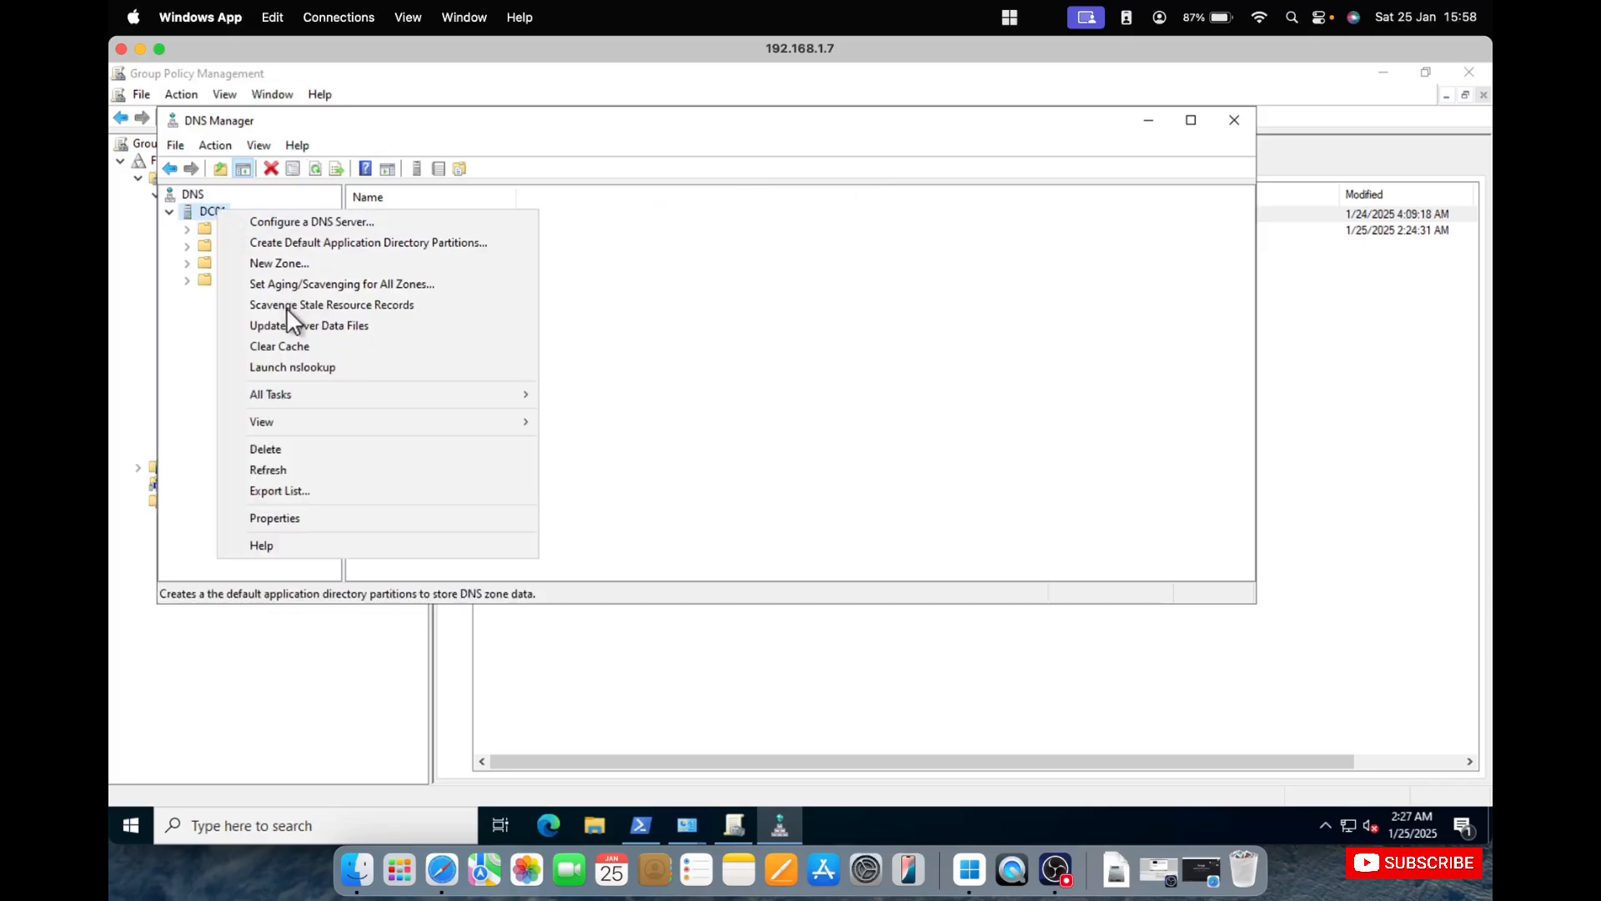
click(298, 519)
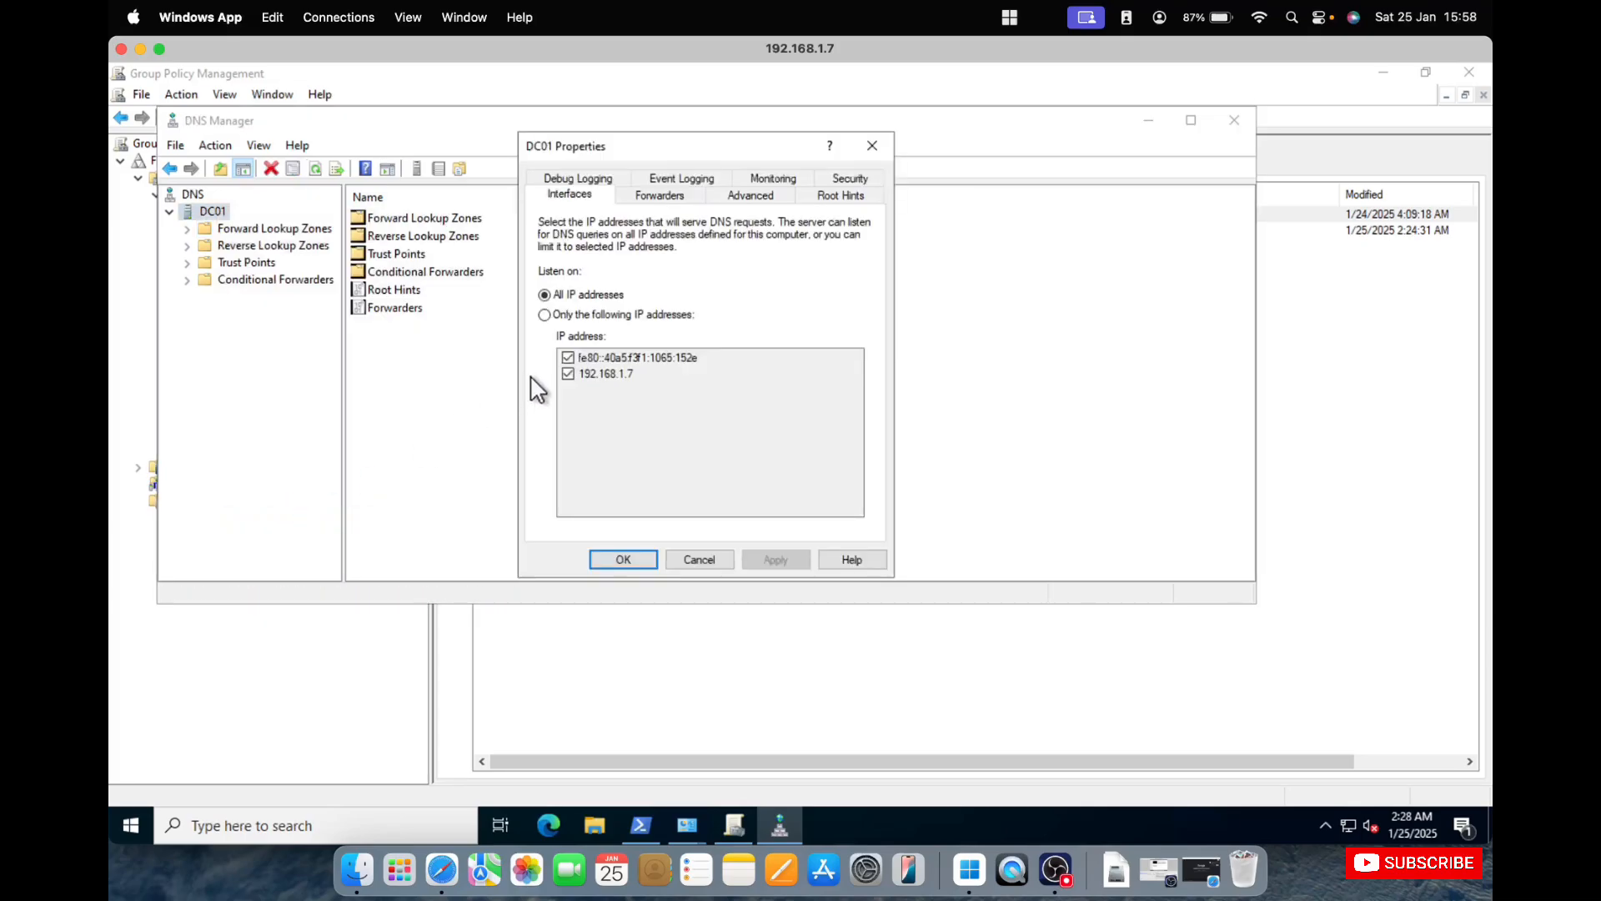
click(565, 314)
click(568, 357)
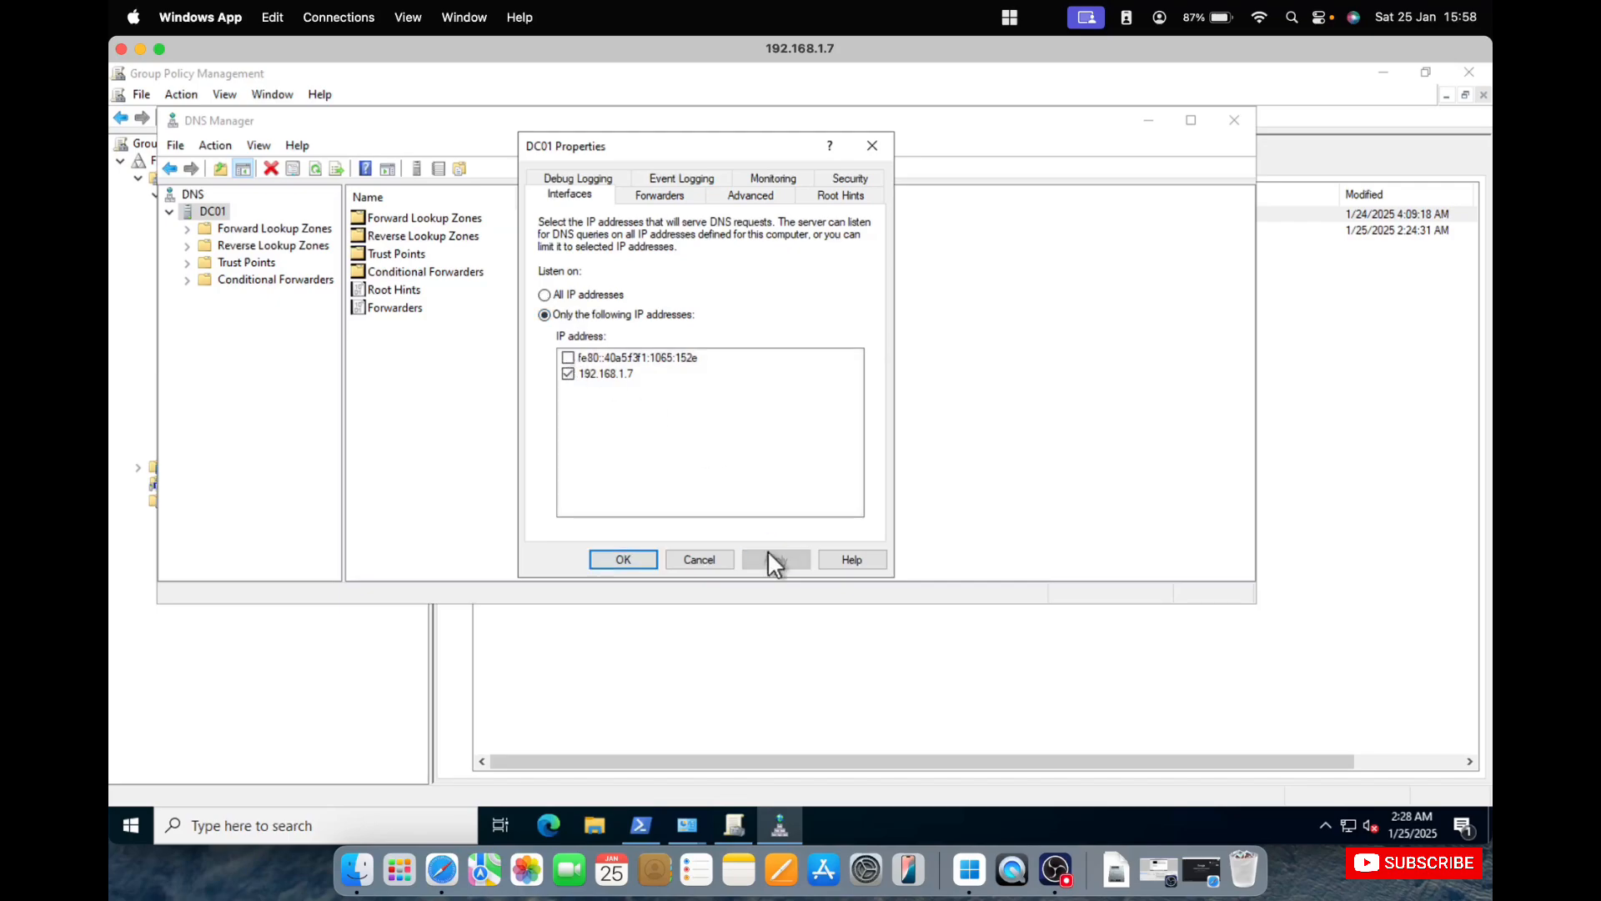
click(639, 555)
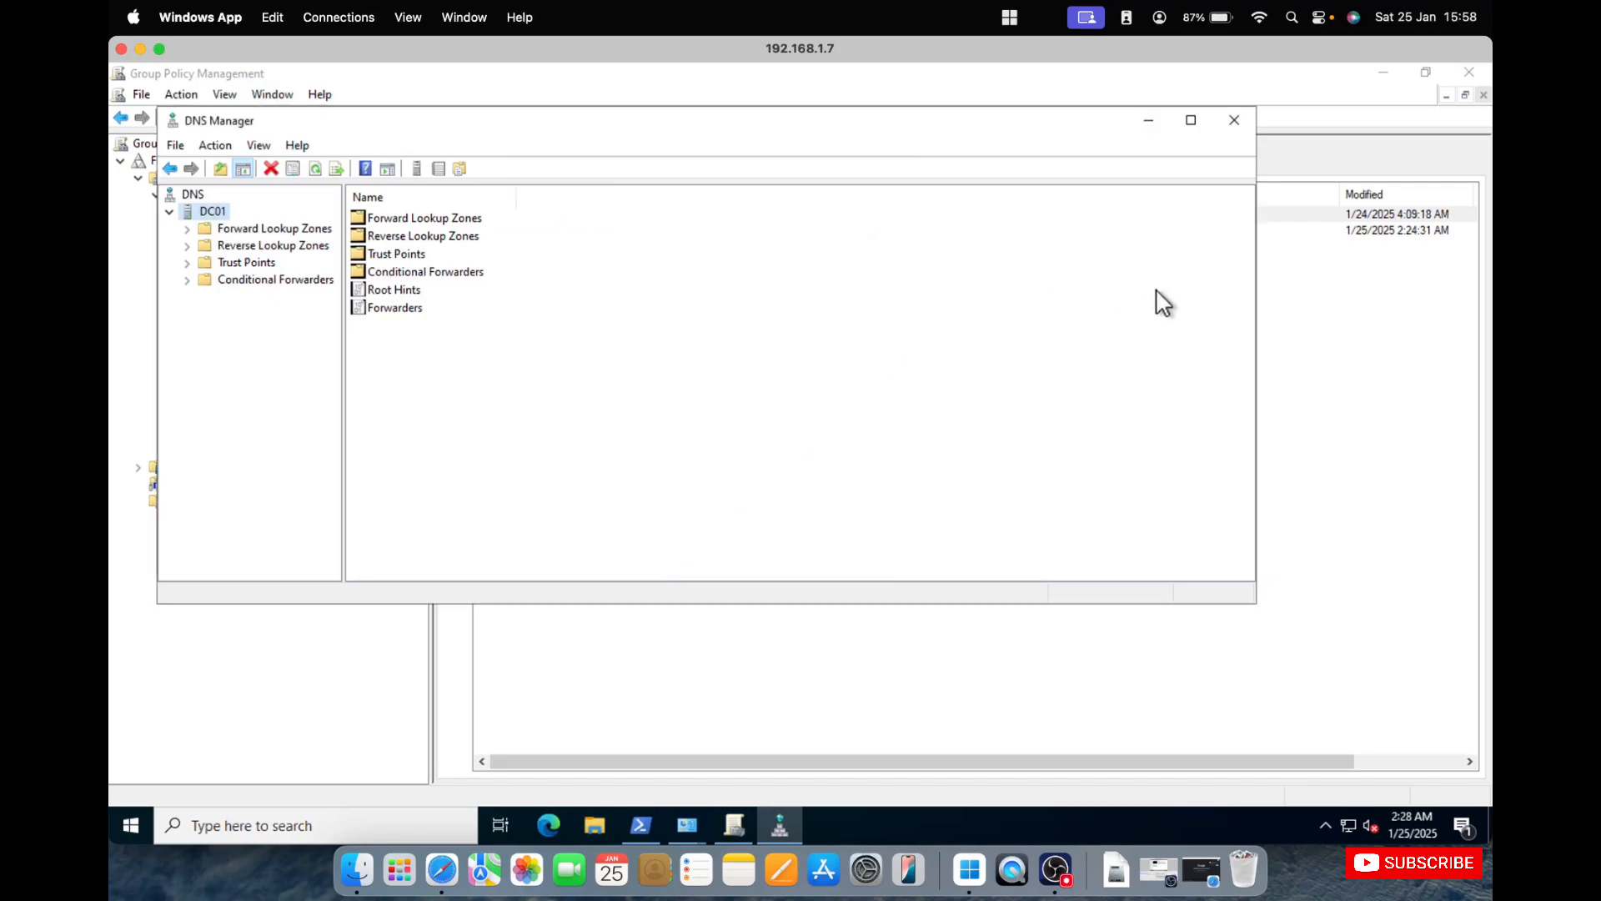
Rerun nslookup 192.168.1.7 in the domain controller's PowerShell window.
click(642, 824)
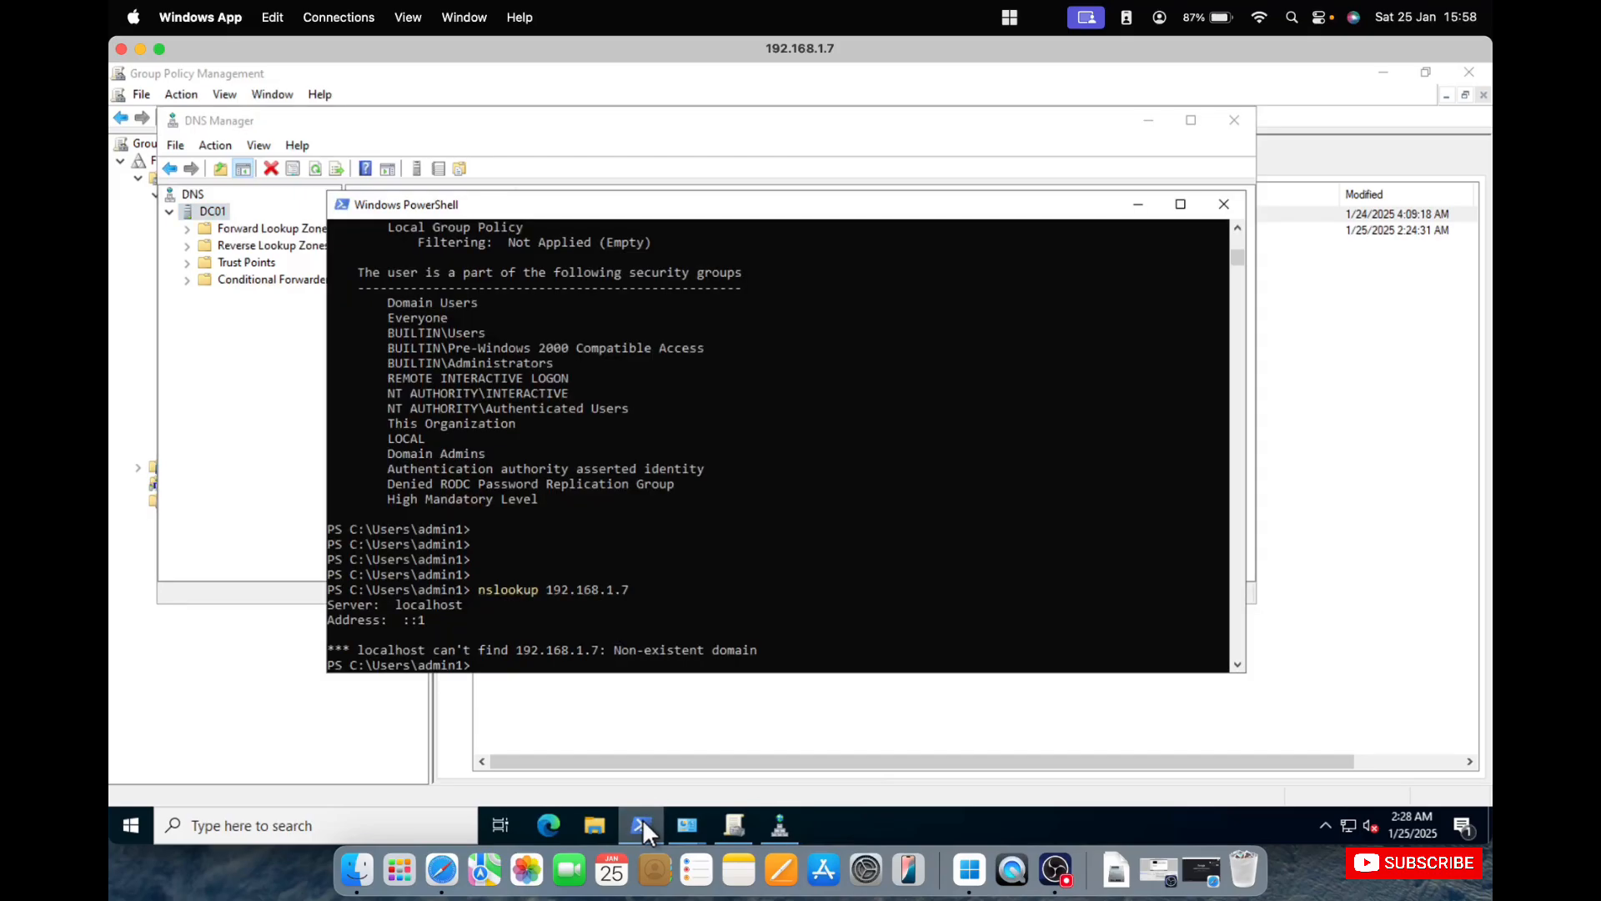
key(Up)
key(Return)
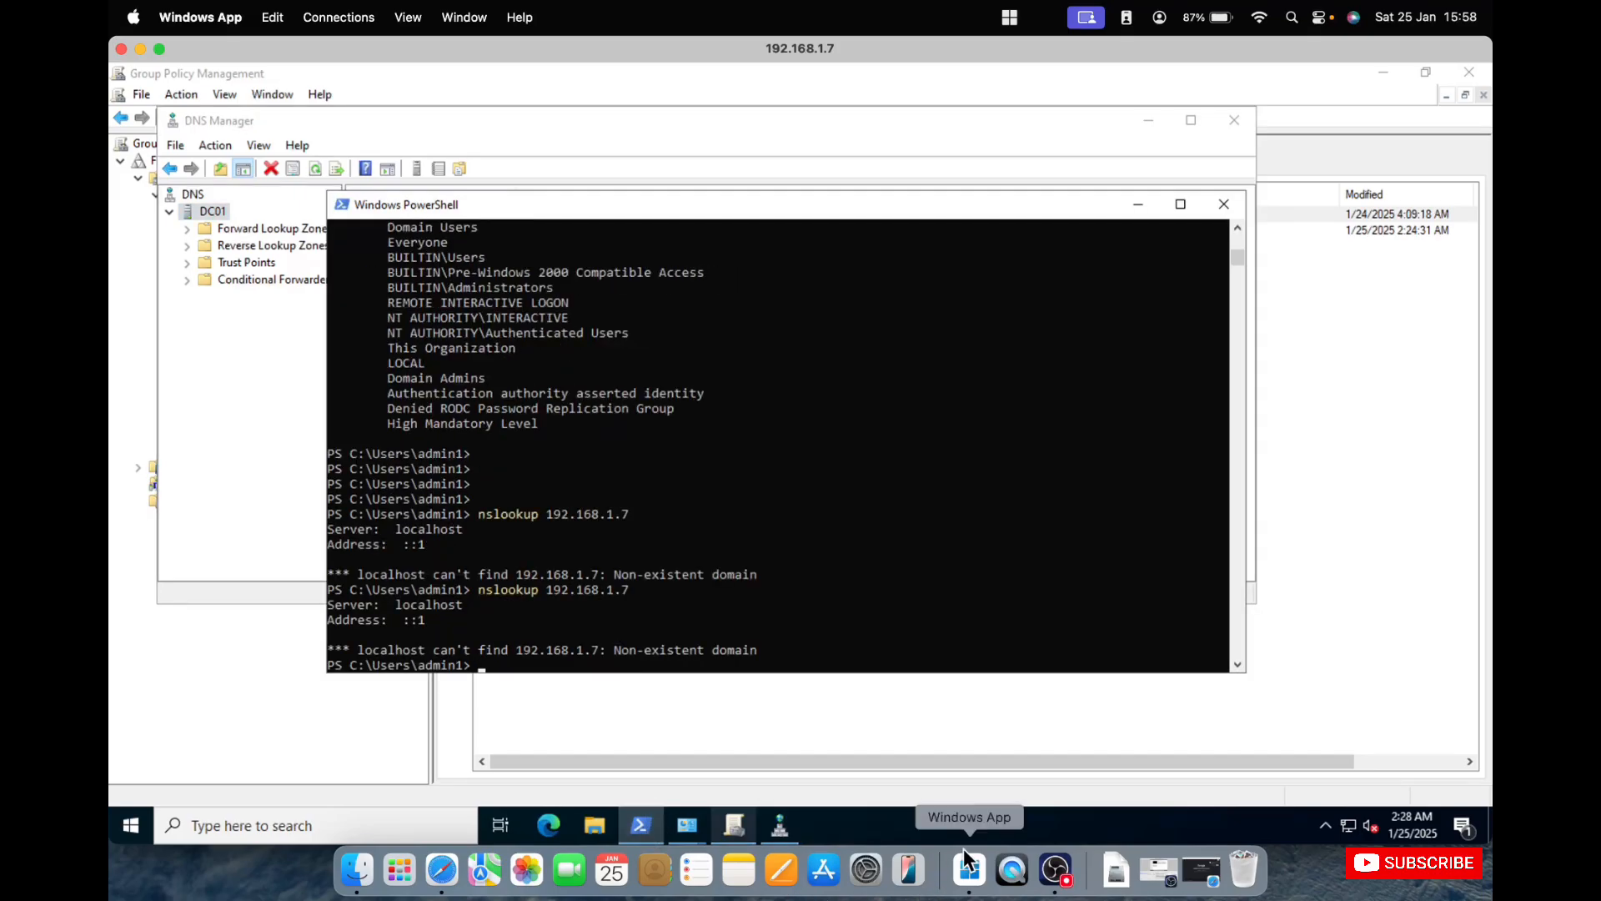
Switch to the 192.168.1.8 session and try to look up 192.168.1.7 from its PowerShell window.
right_click(966, 876)
click(1028, 708)
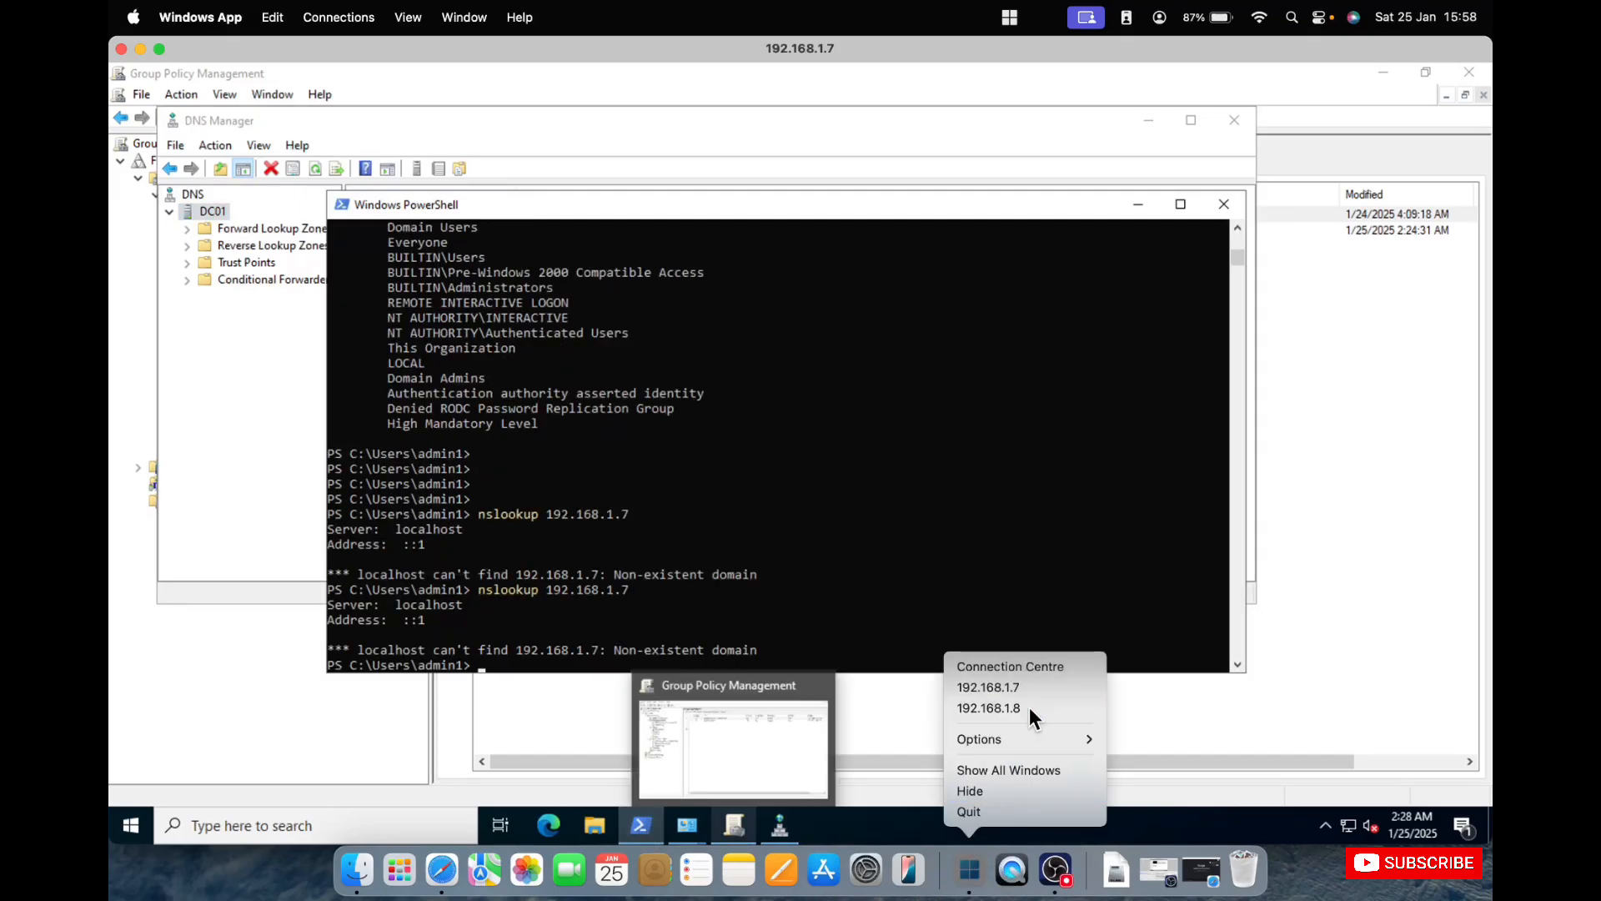
key(Return)
key(Return)
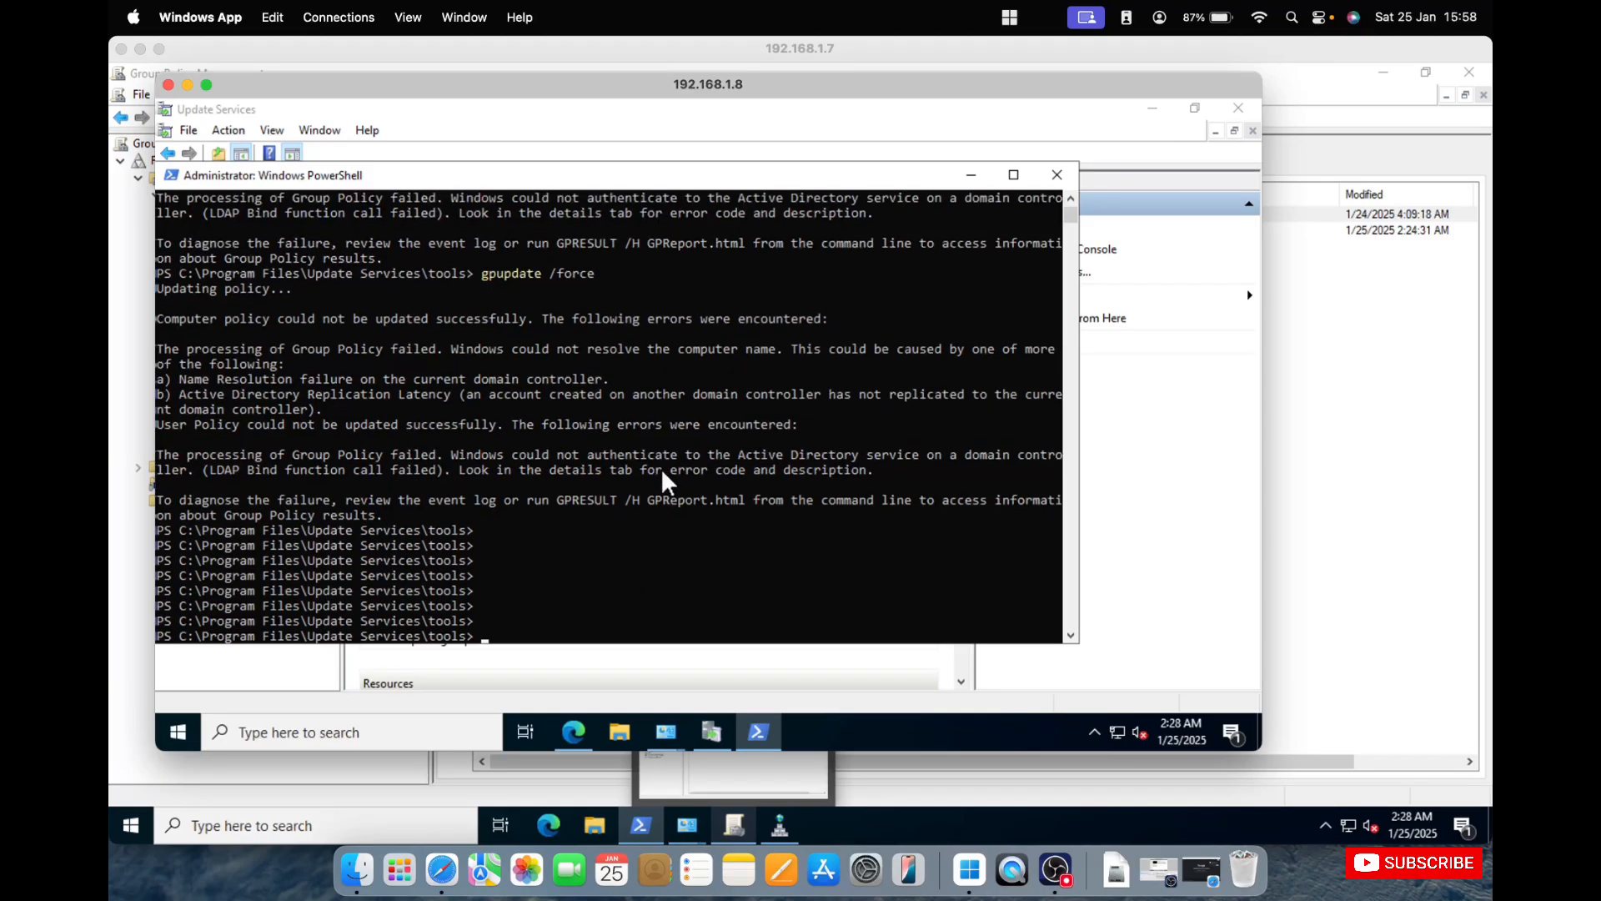
text(ns)
text(l)
text(oom)
key(BackSpace)
key(BackSpace)
key(BackSpace)
key(BackSpace)
text(loopup 192.168.1.7)
key(Return)
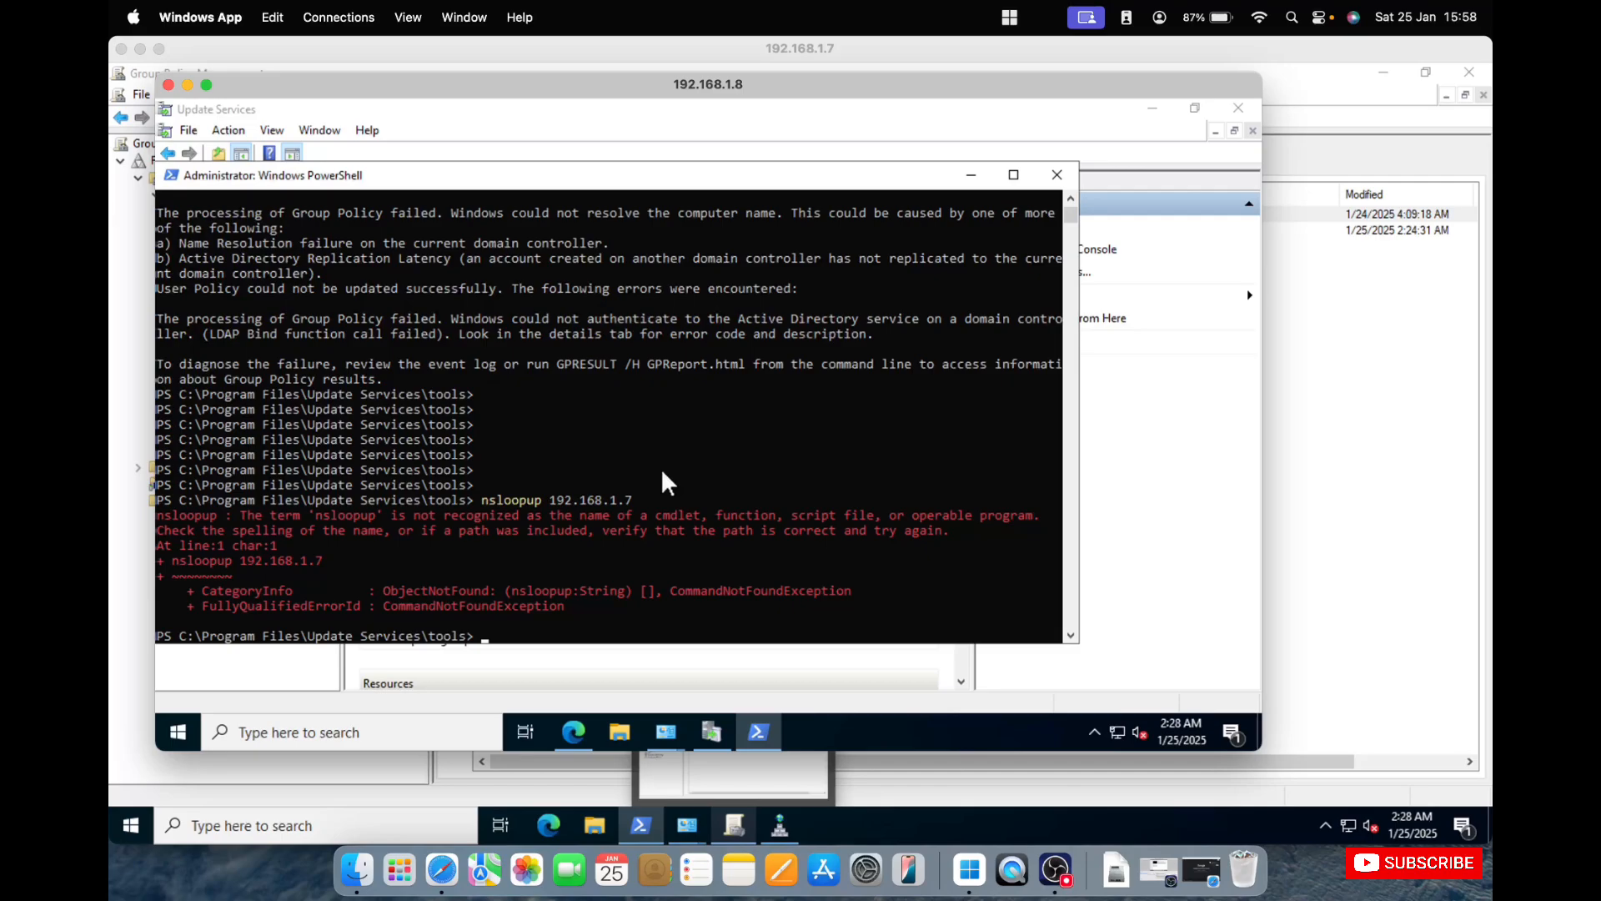
Correct the mistyped lookup command to nslookup 192.168.1.7 and run it.
key(Up)
key(Left)
key(Left)
key(Left)
key(Left)
key(Left)
text(k)
key(Delete)
key(Return)
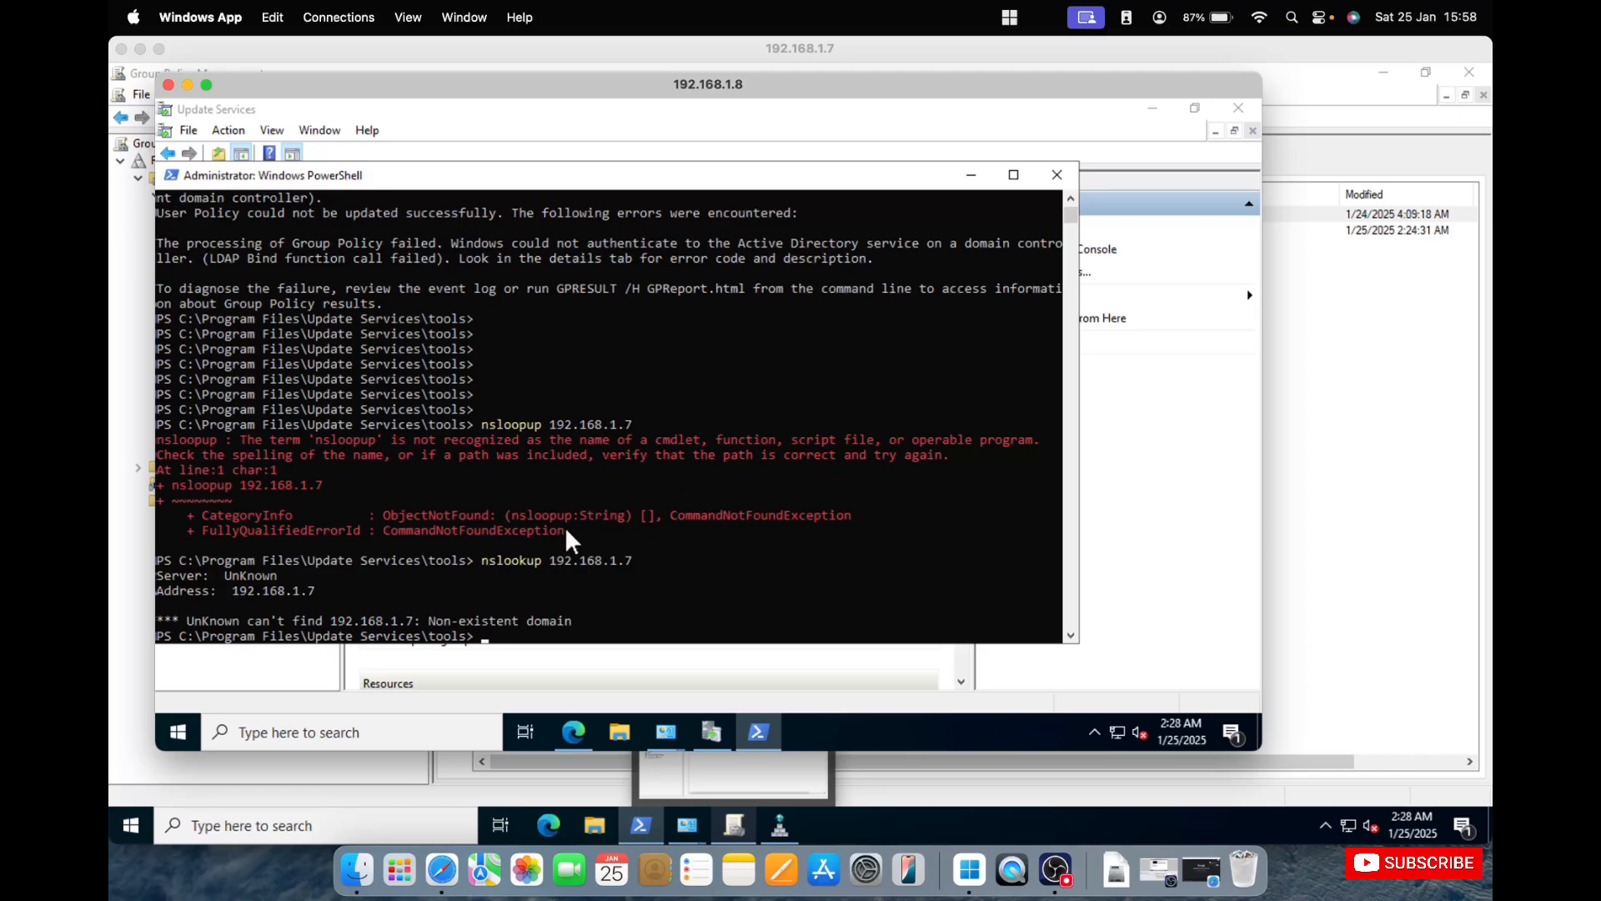
Display the WSUS server's full IP configuration with ipconfig /all.
text(n)
key(BackSpace)
text(ipconfig /all)
key(Return)
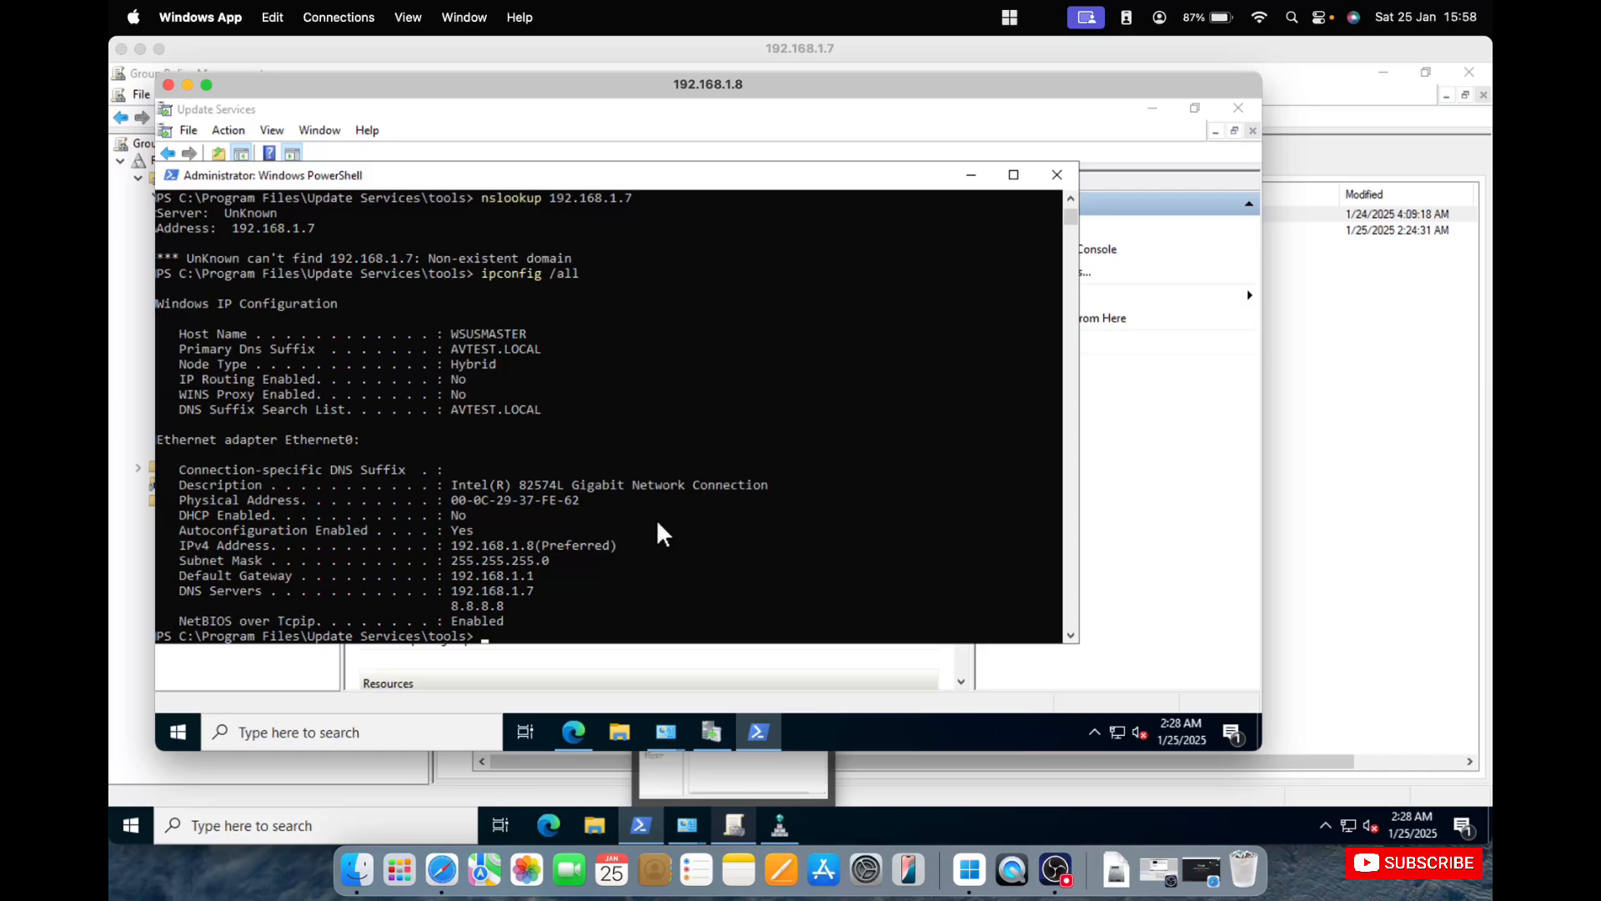
Check All Updates in the Update Services console, and list All Computers with the status filter set to Any.
click(971, 174)
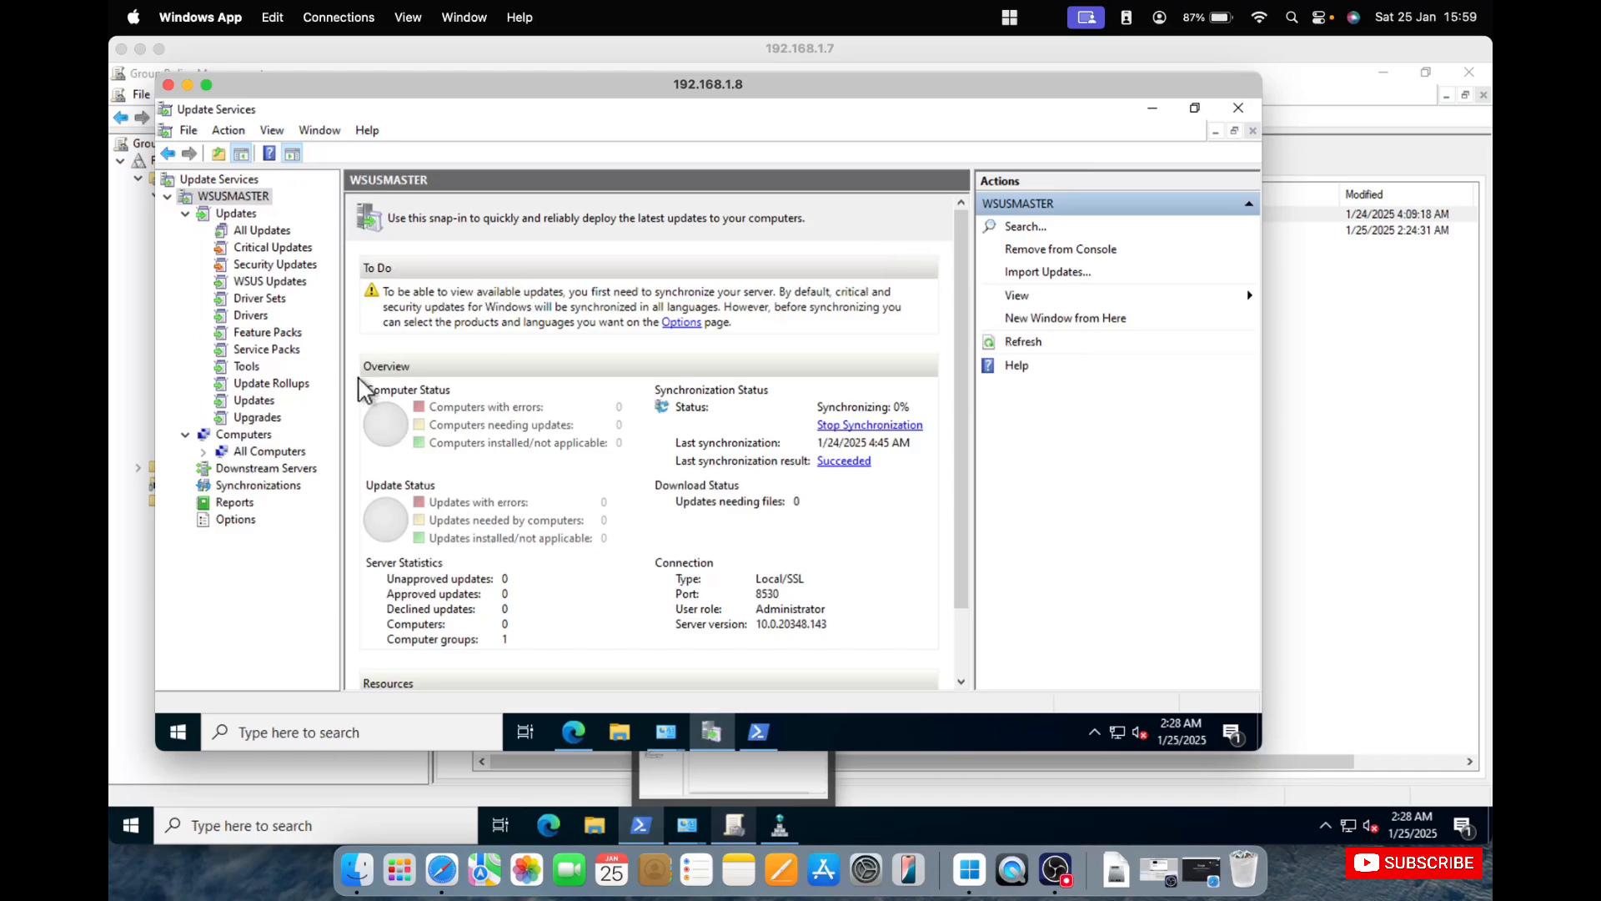
click(270, 234)
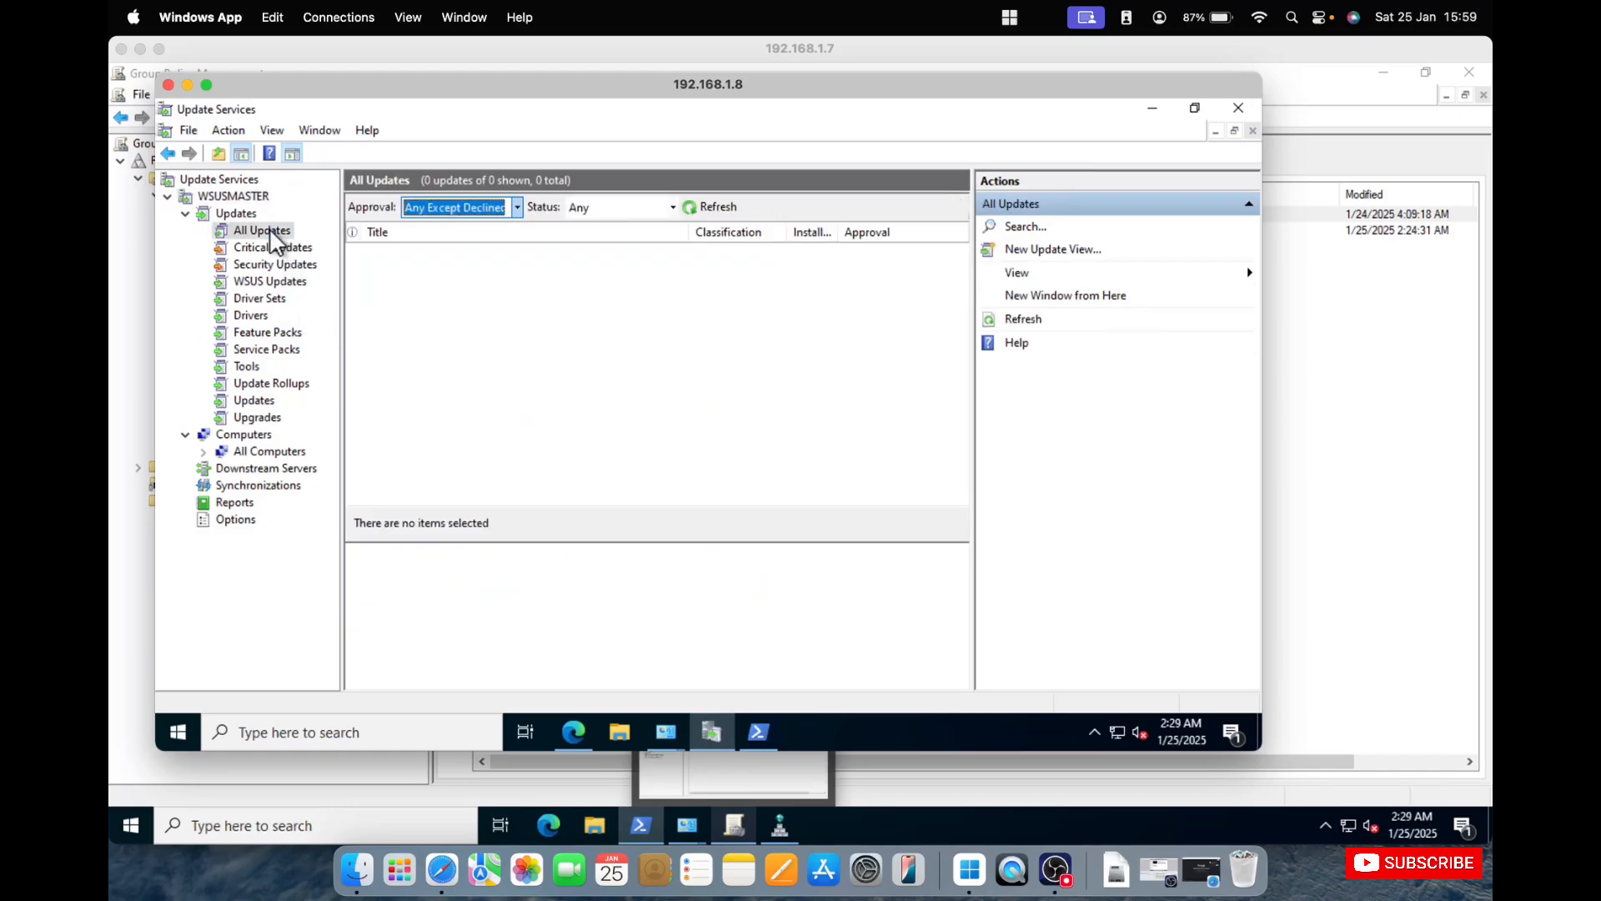
click(268, 452)
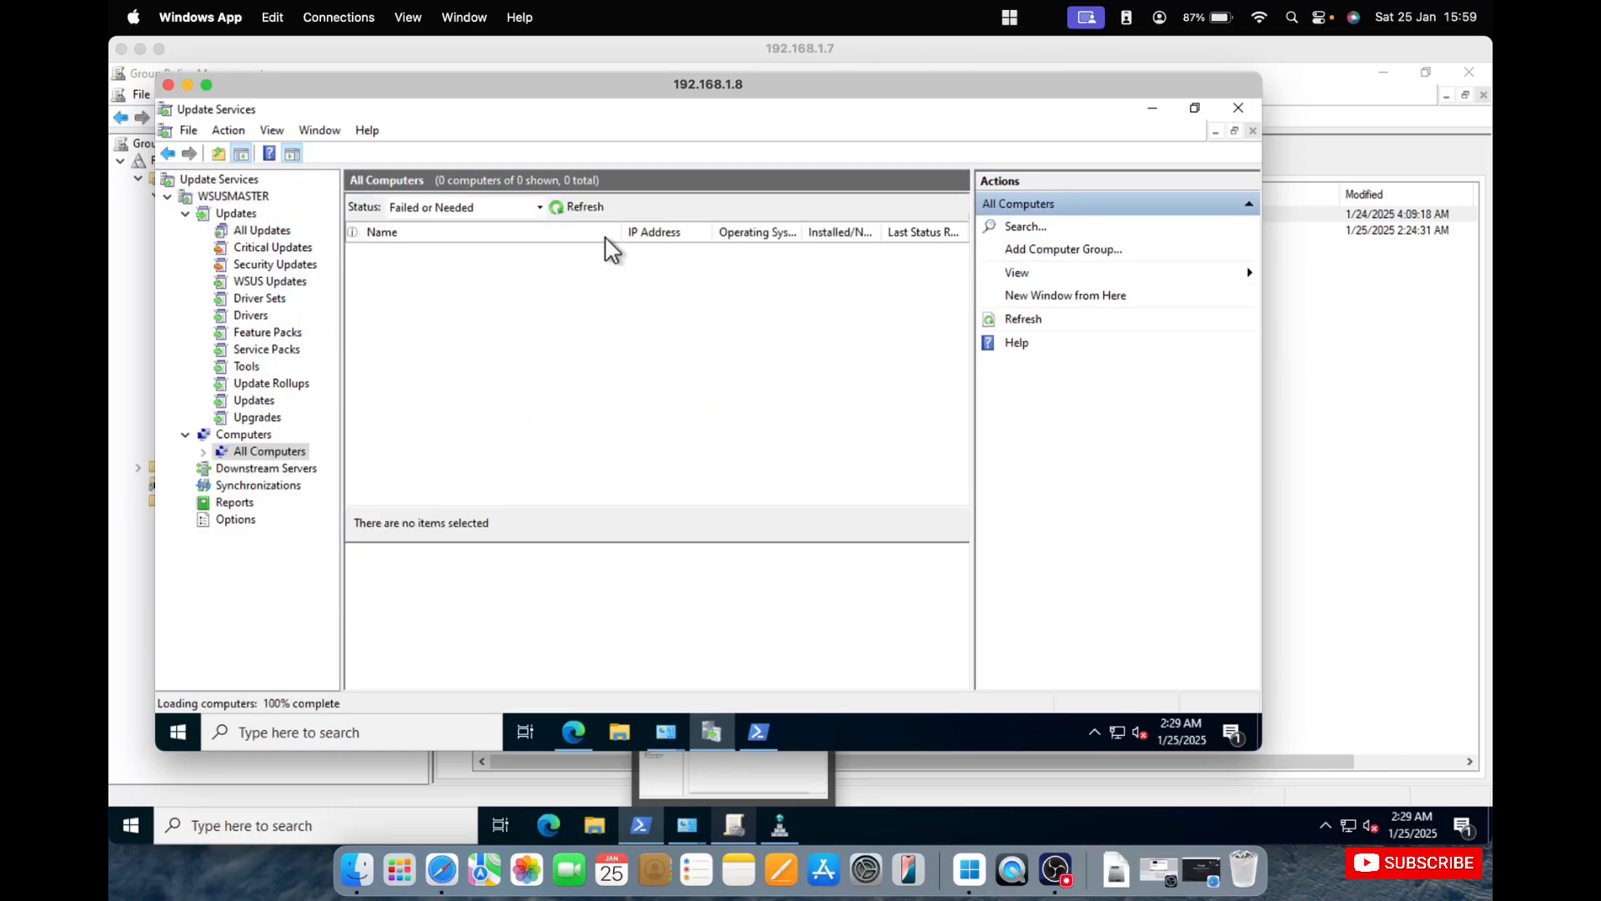
click(539, 207)
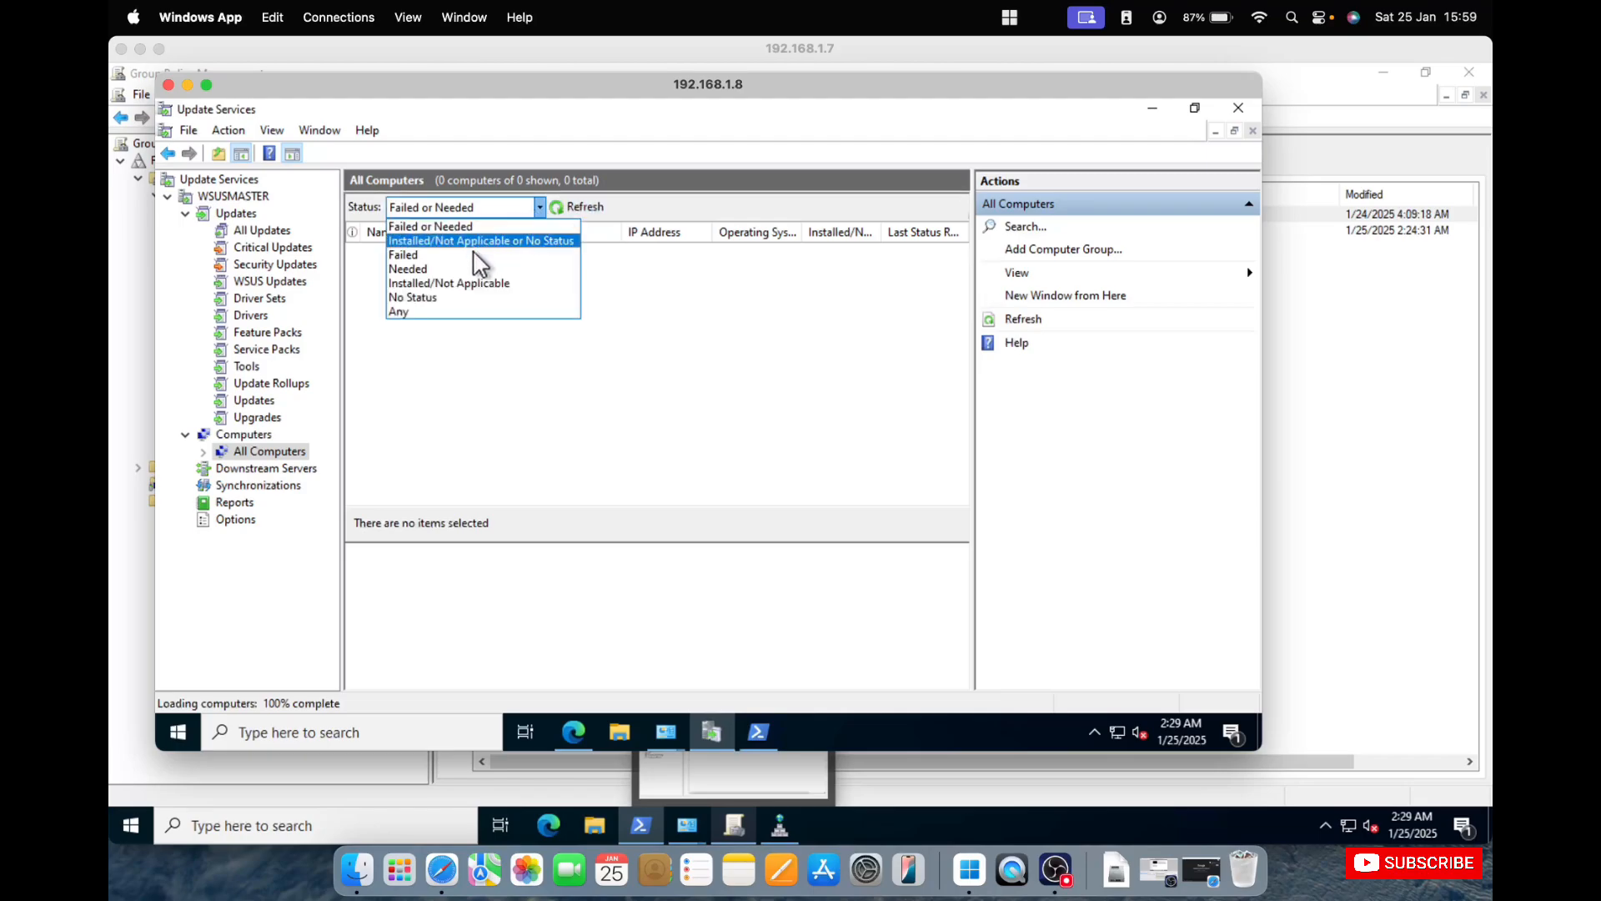
click(437, 311)
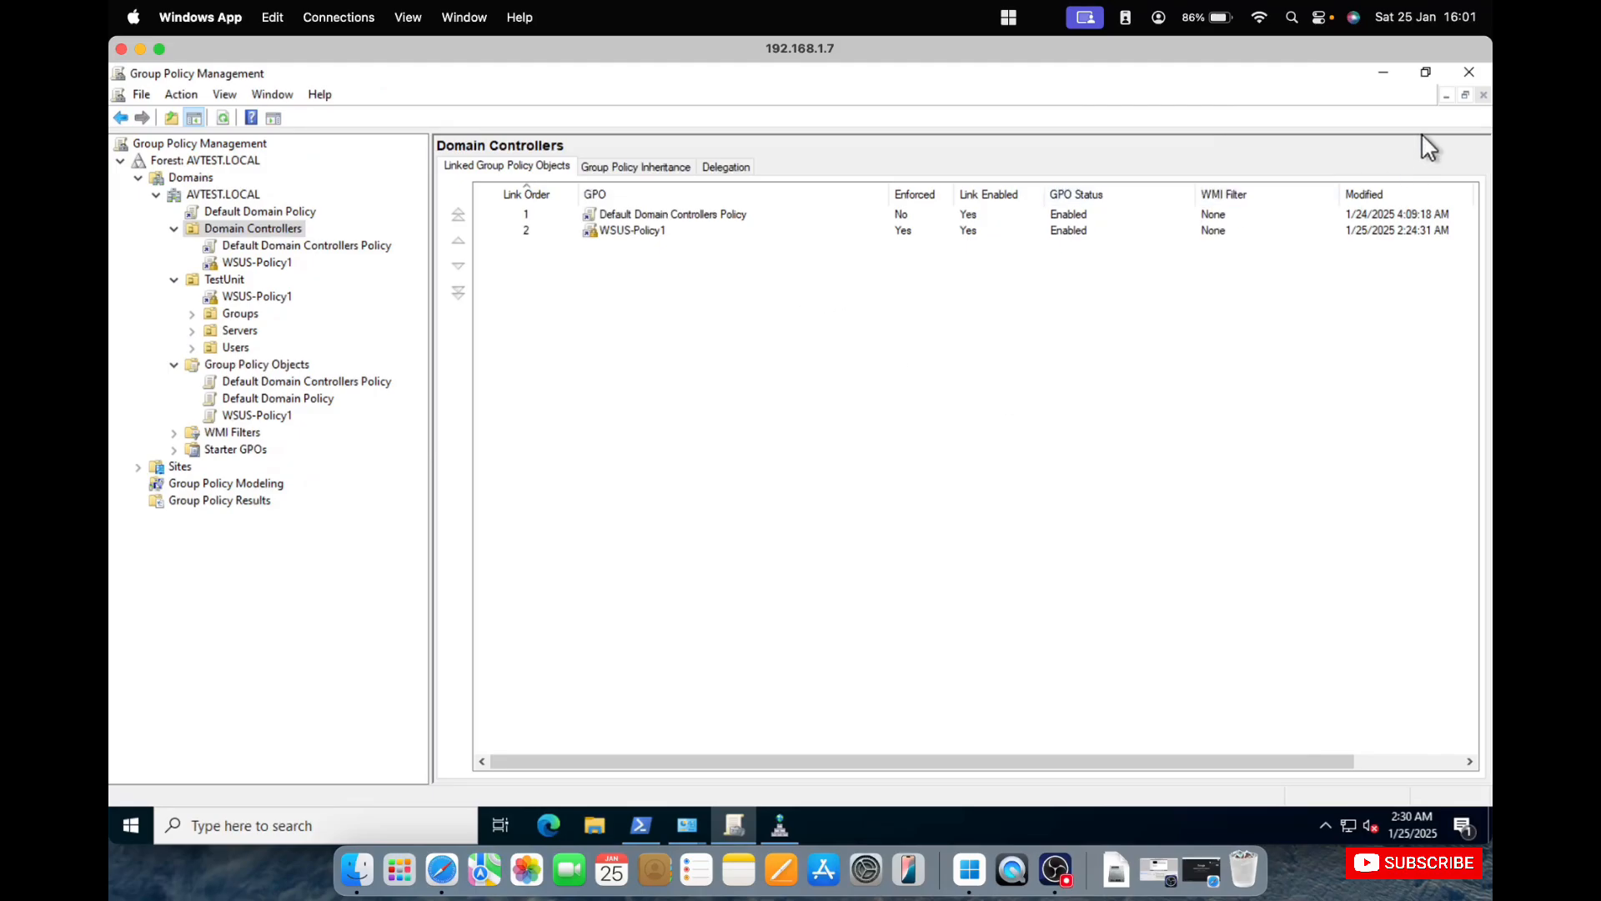
Clear Group Policy Management and Administrative Tools out of the way on the domain controller, and open Registry Editor with elevated rights.
click(1383, 75)
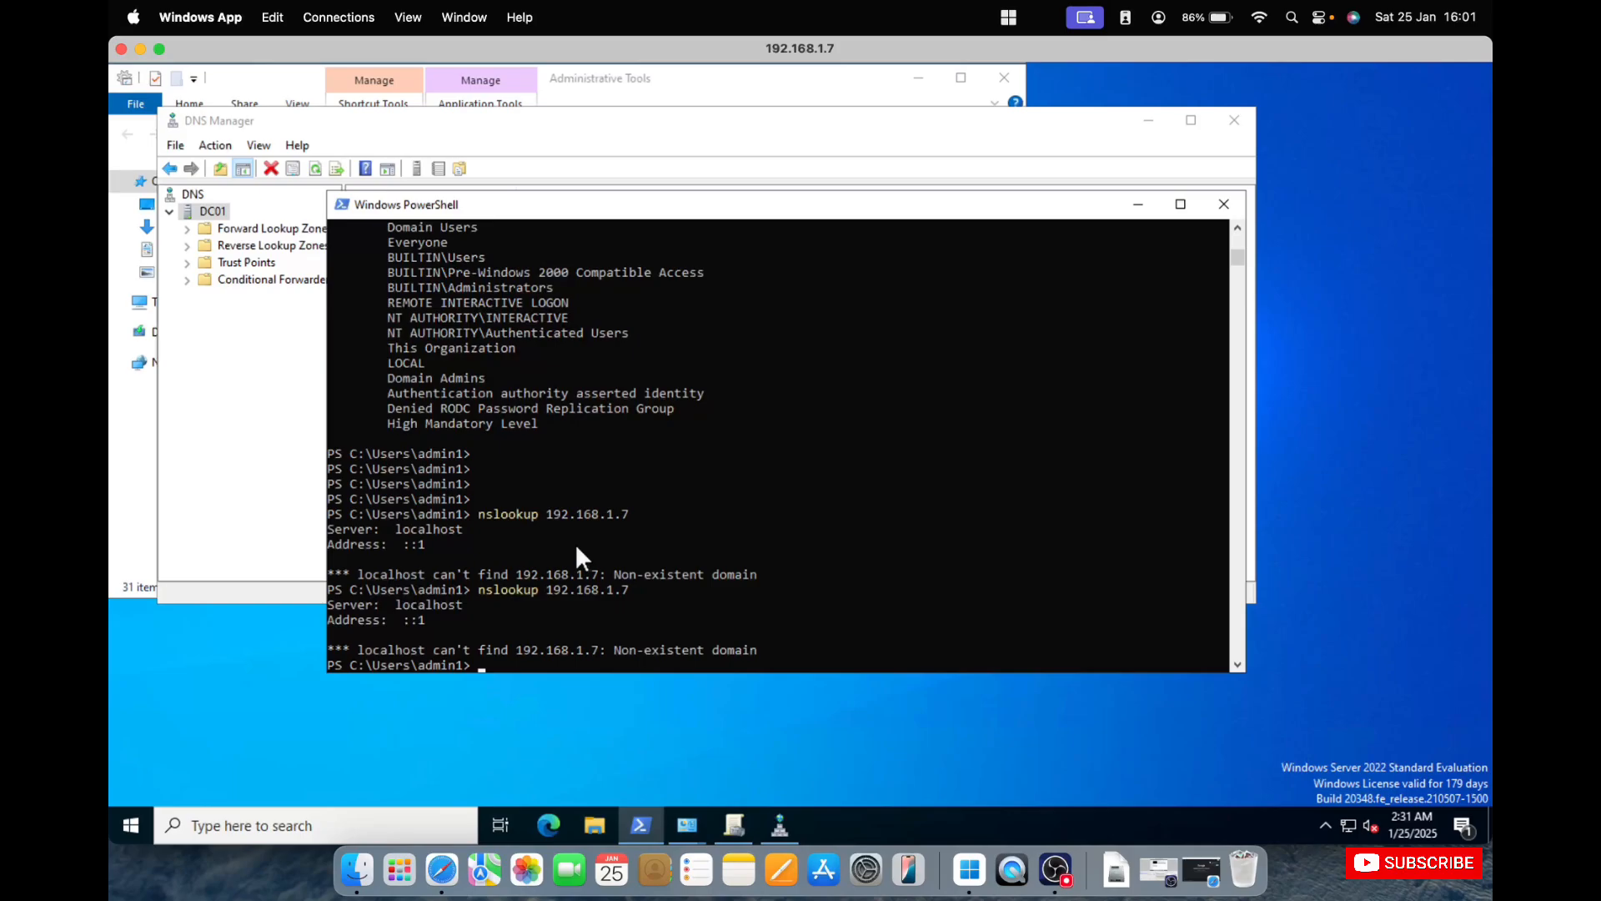
click(1004, 77)
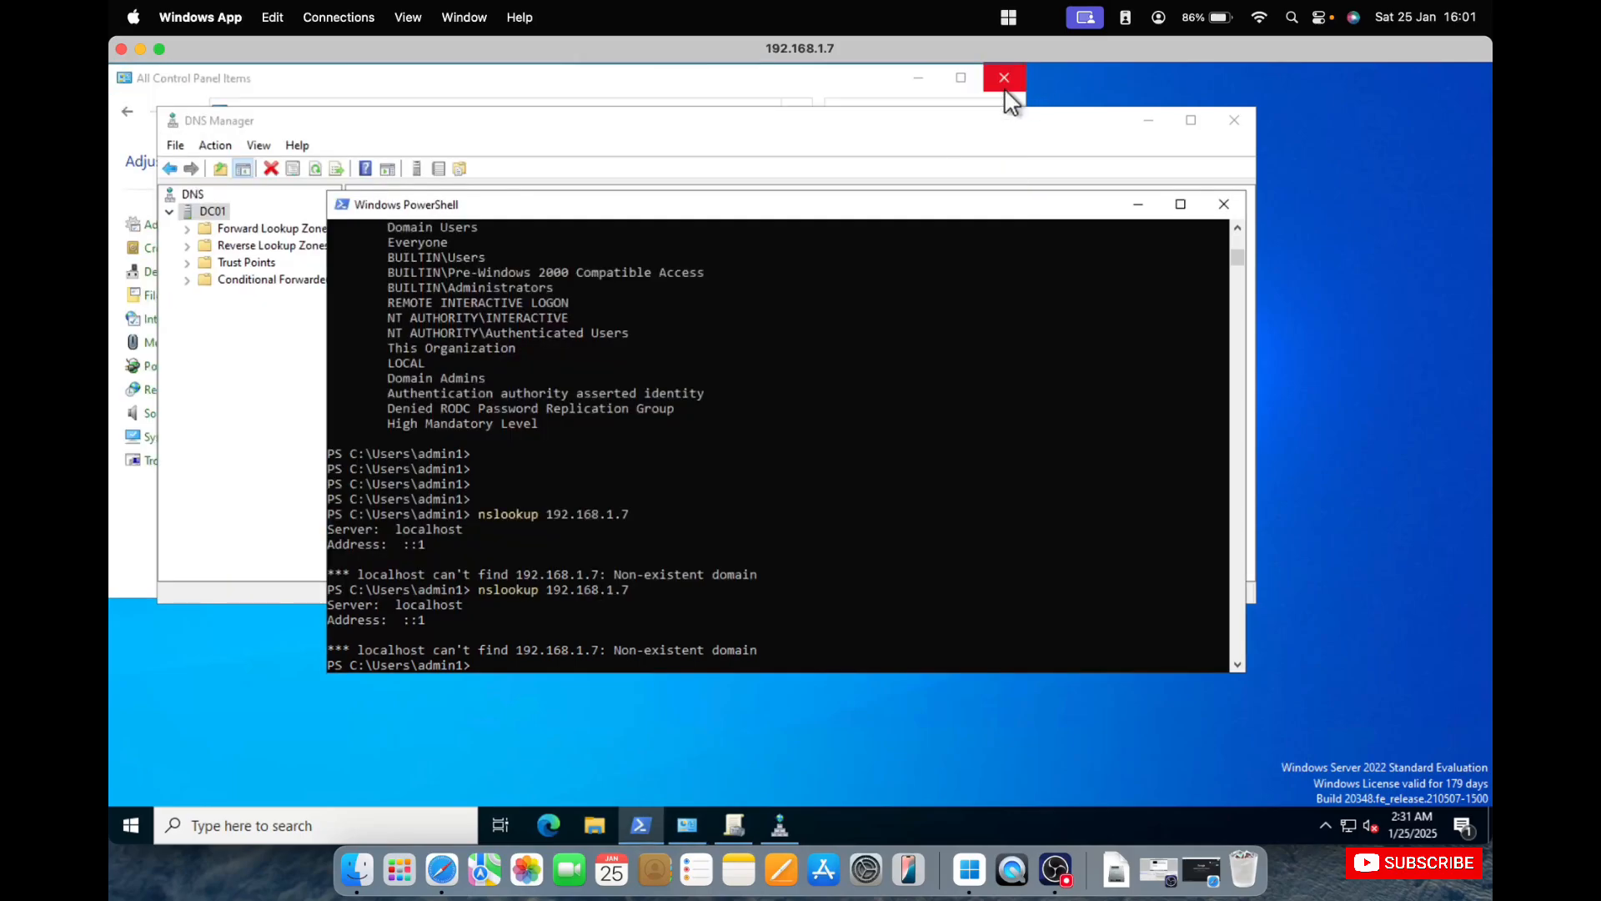
right_click(136, 819)
click(224, 723)
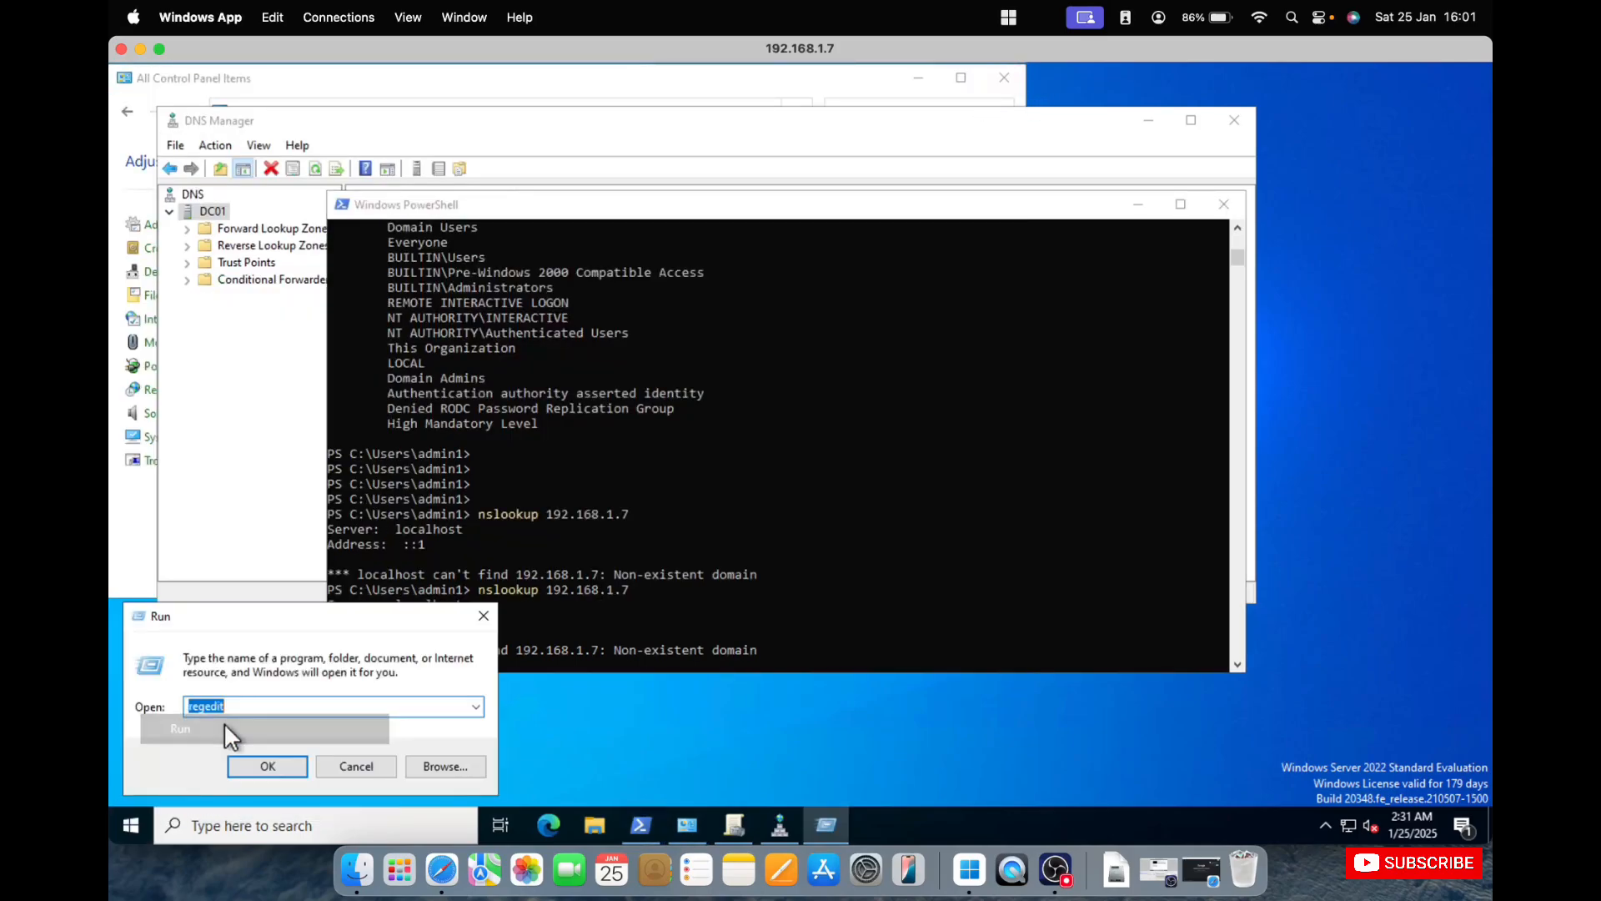
click(272, 763)
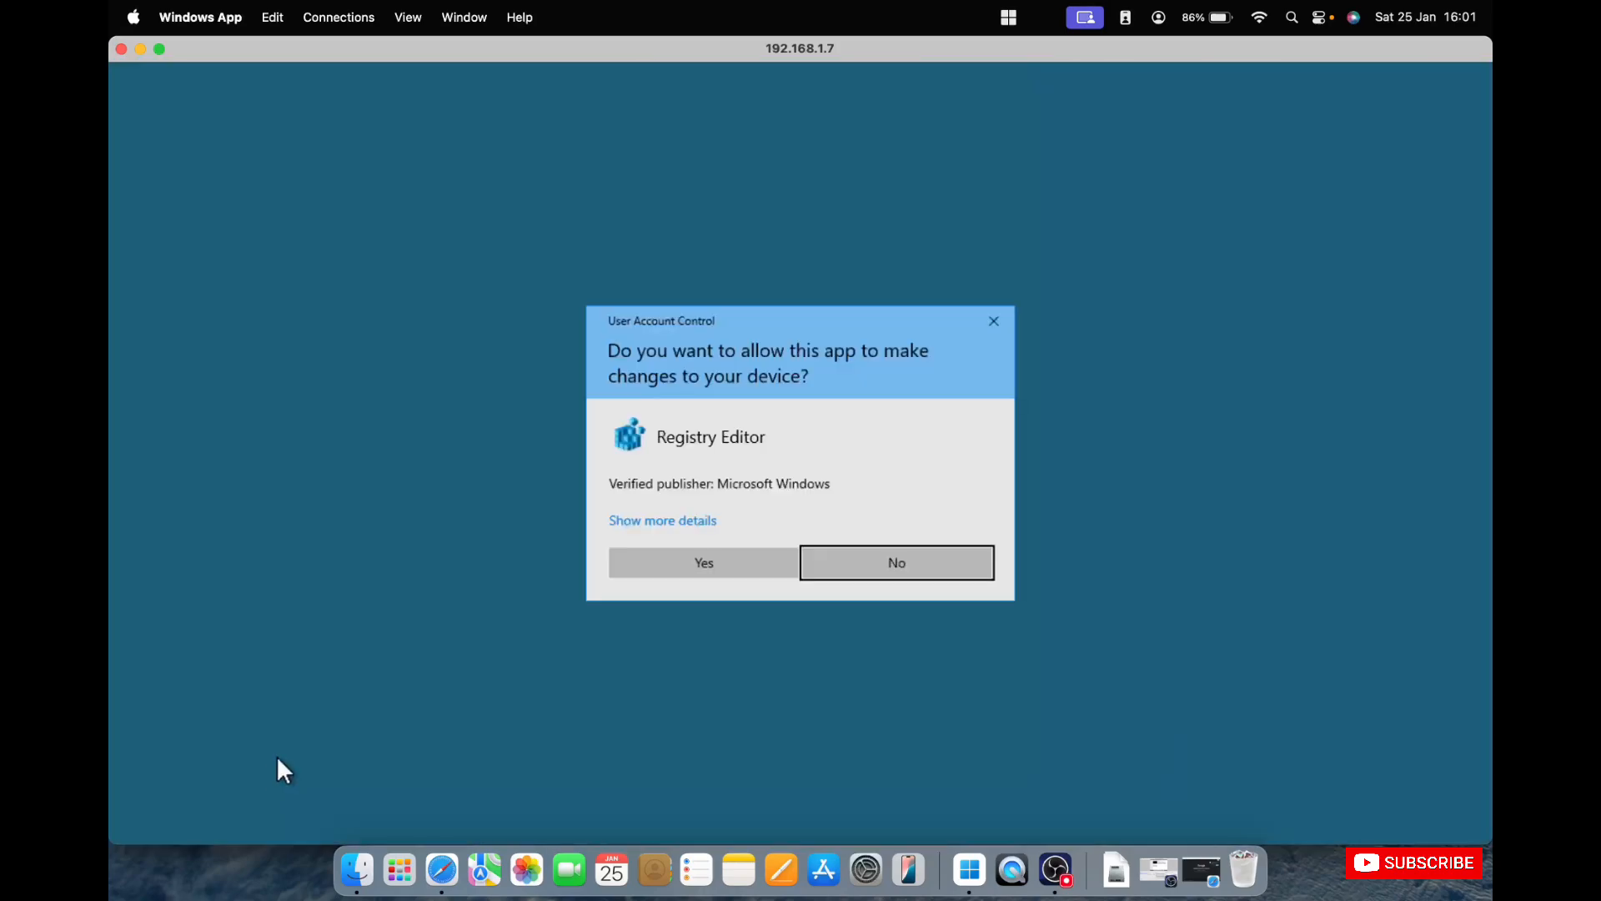
click(704, 561)
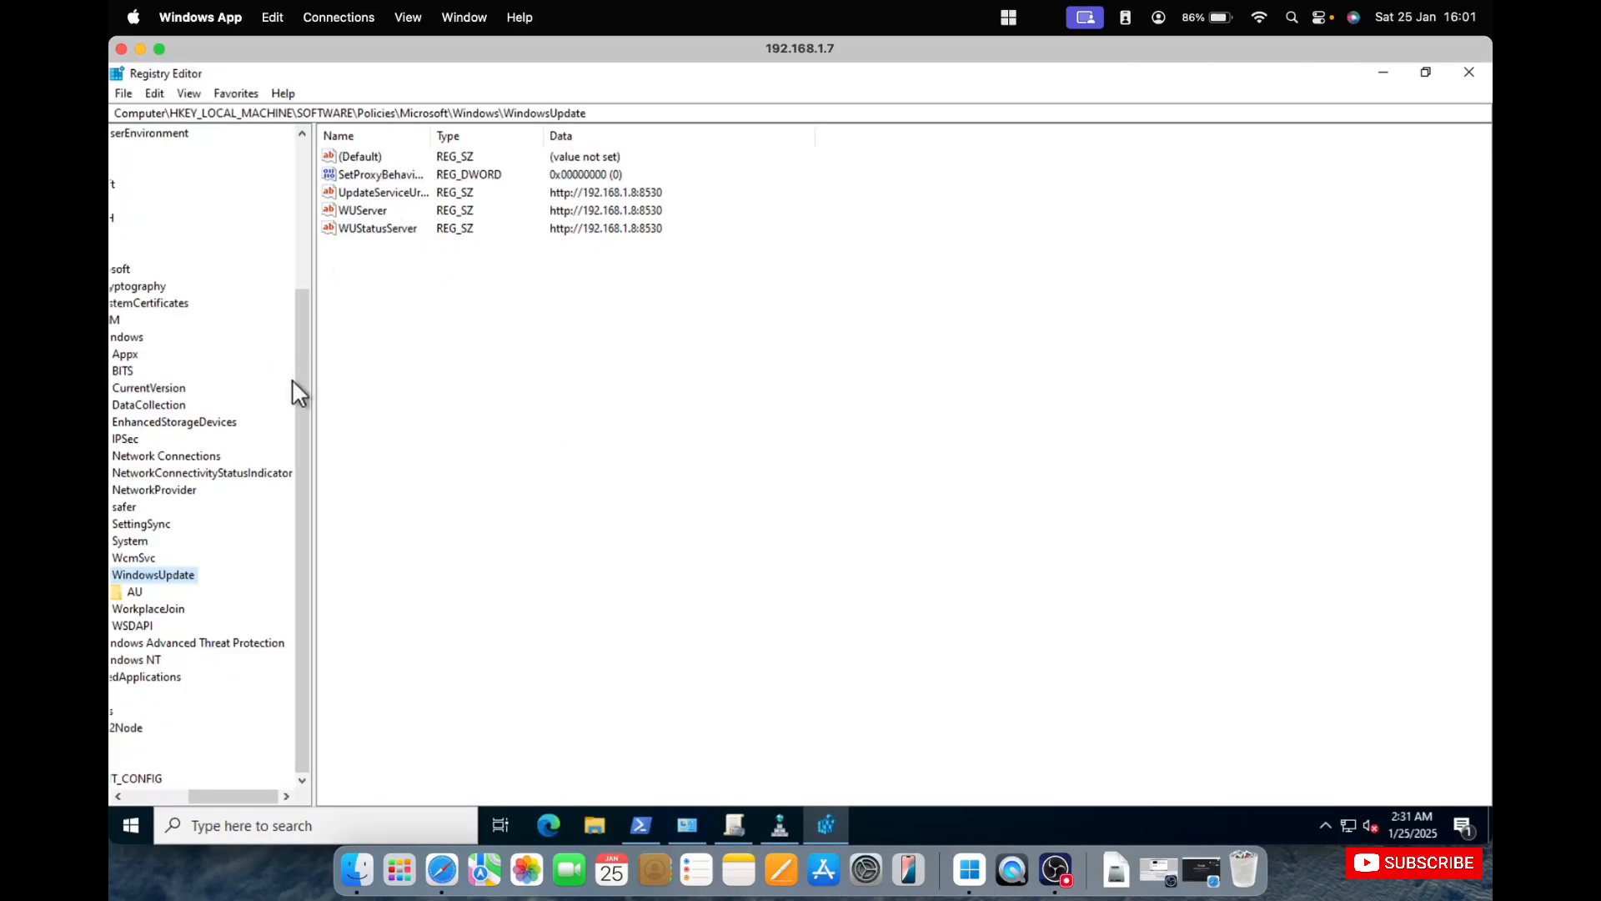
Examine the WSUS values under HKEY_LOCAL_MACHINE\SOFTWARE\Policies\Microsoft\Windows\WindowsUpdate, widening the key tree to show its full path.
drag(245, 802, 127, 792)
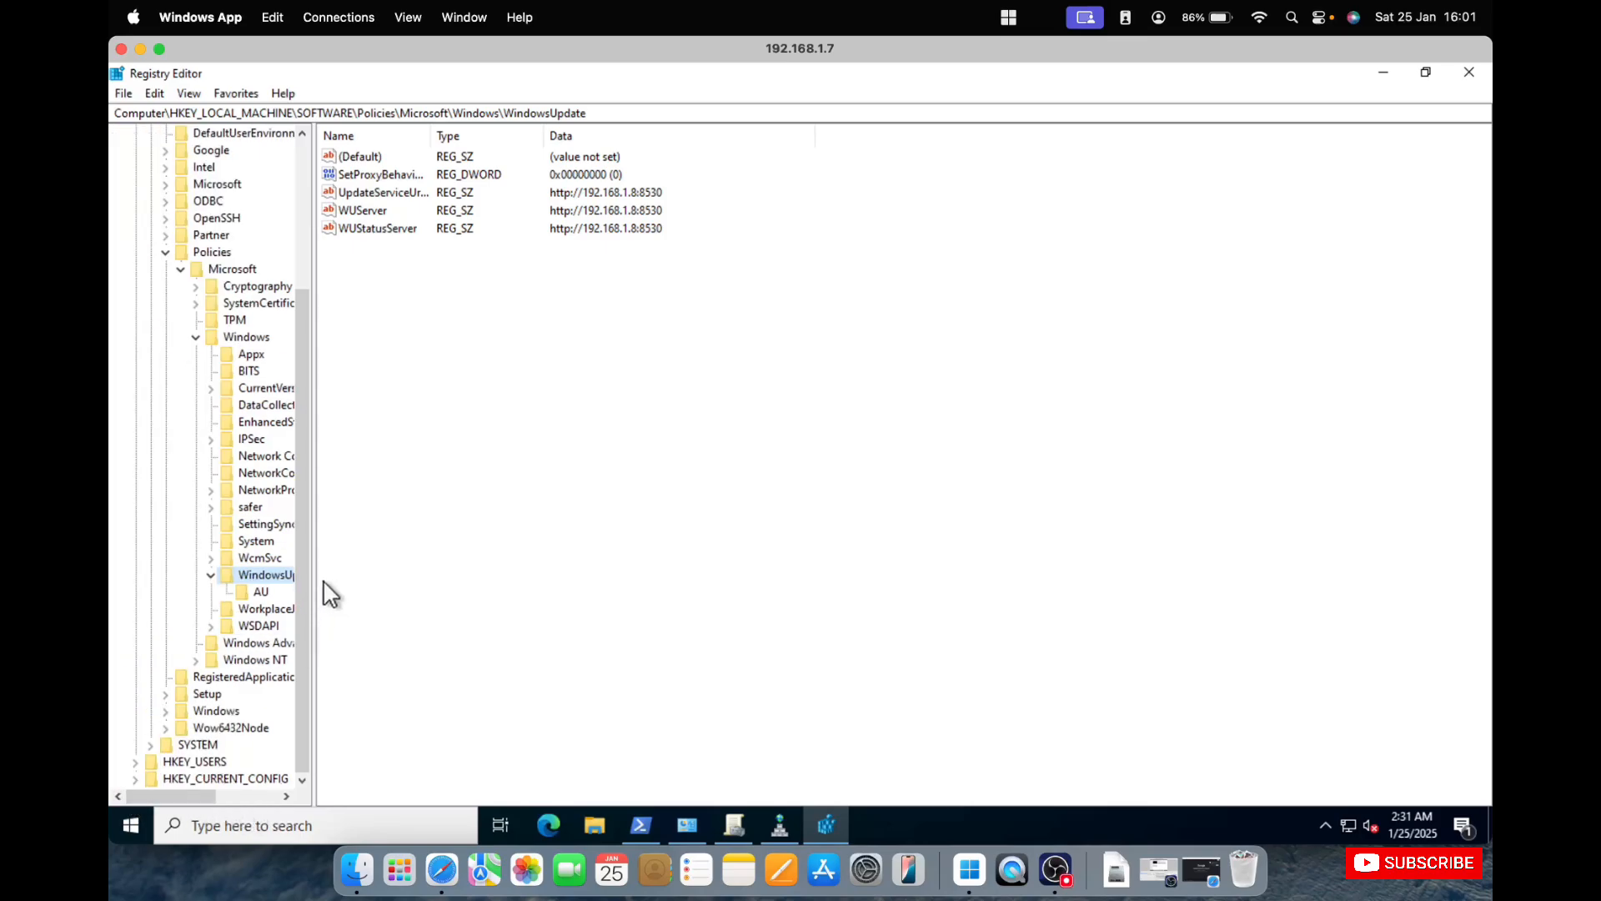
drag(352, 581, 580, 572)
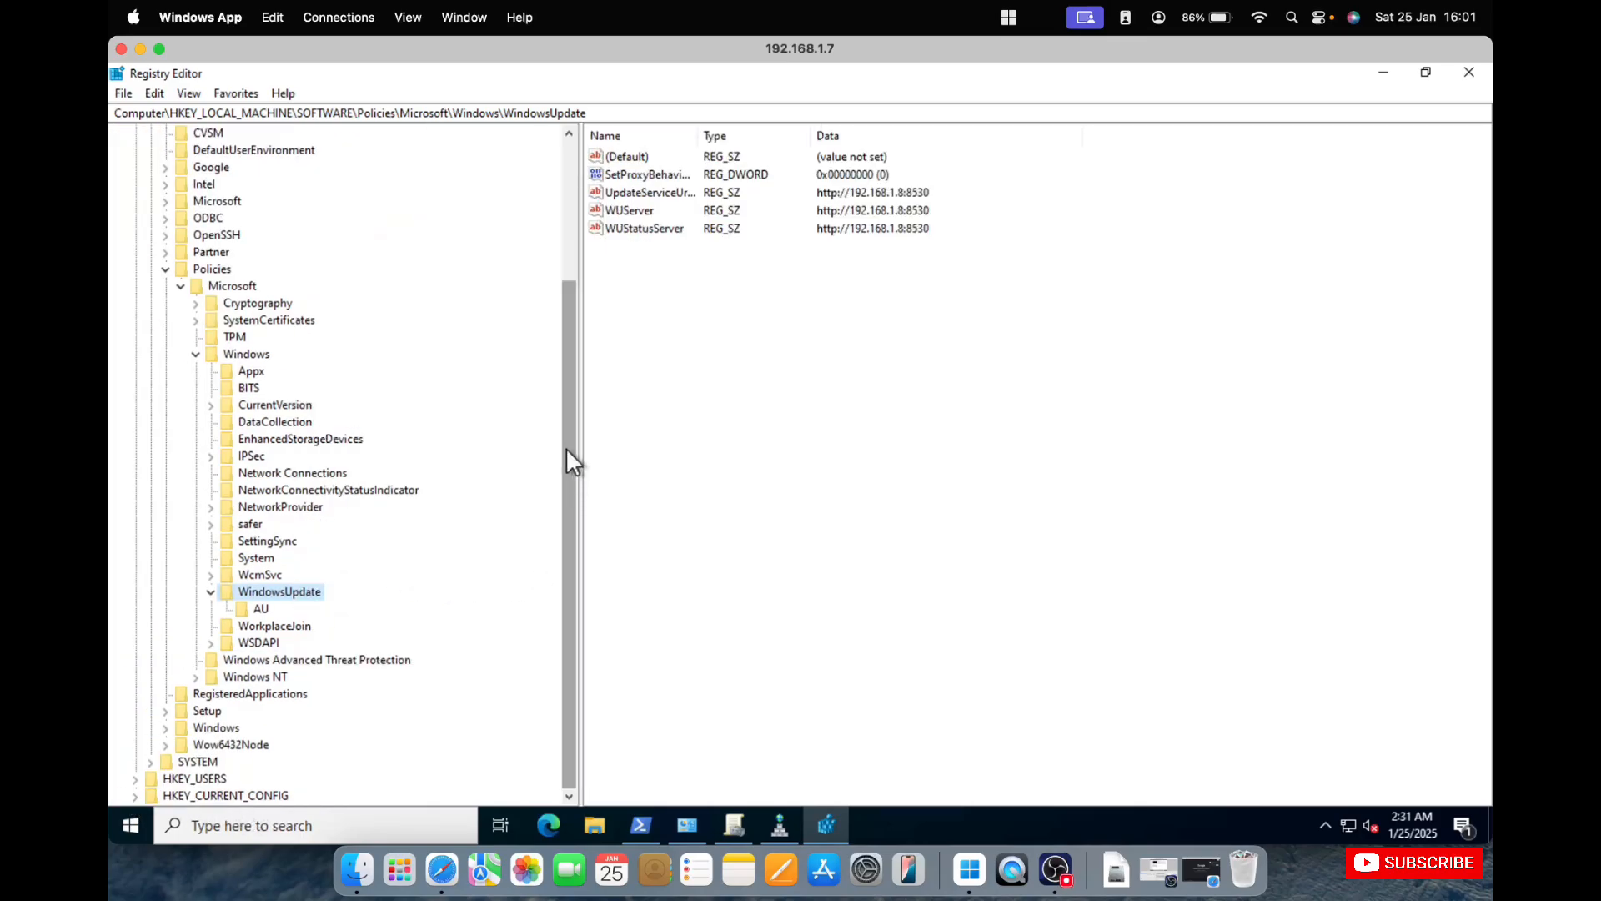
click(608, 110)
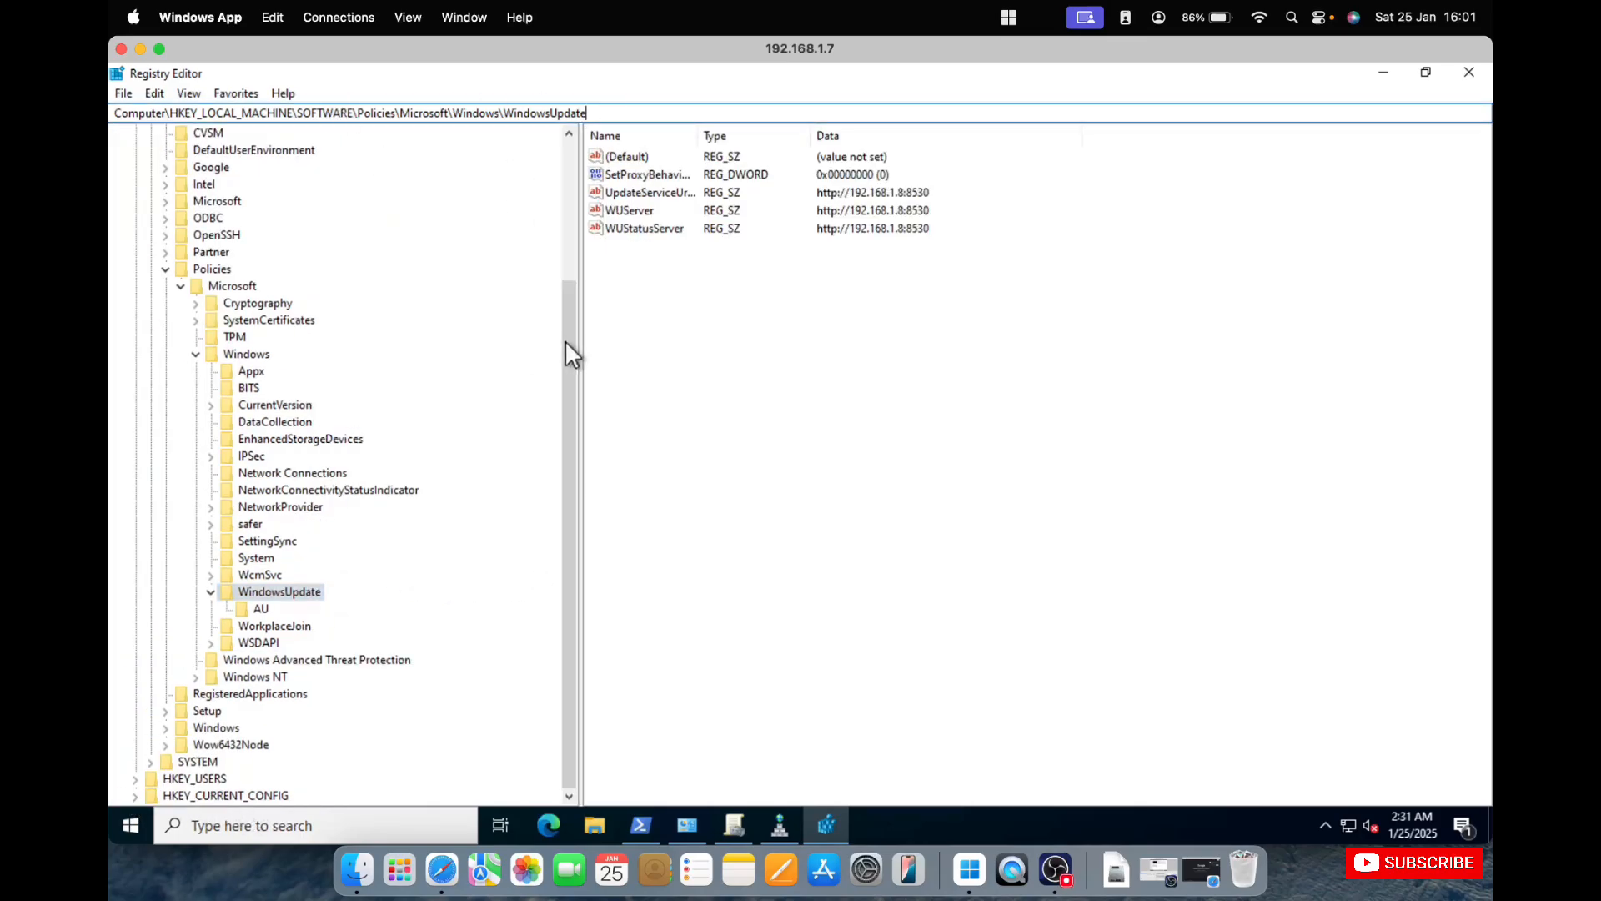
drag(567, 343, 567, 169)
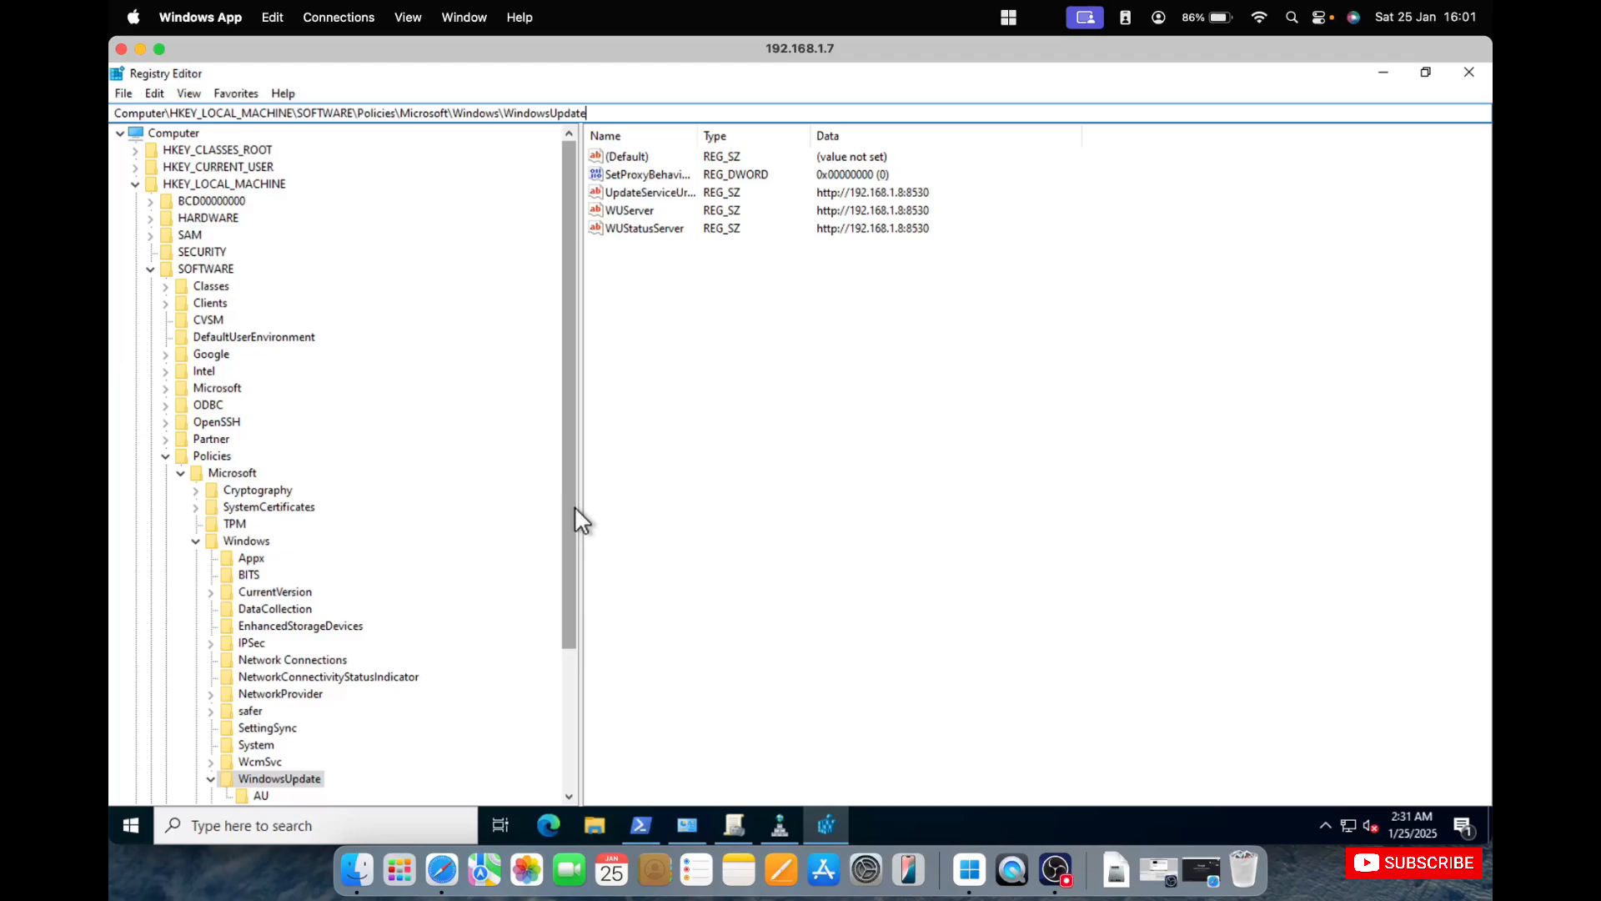
drag(574, 505, 573, 680)
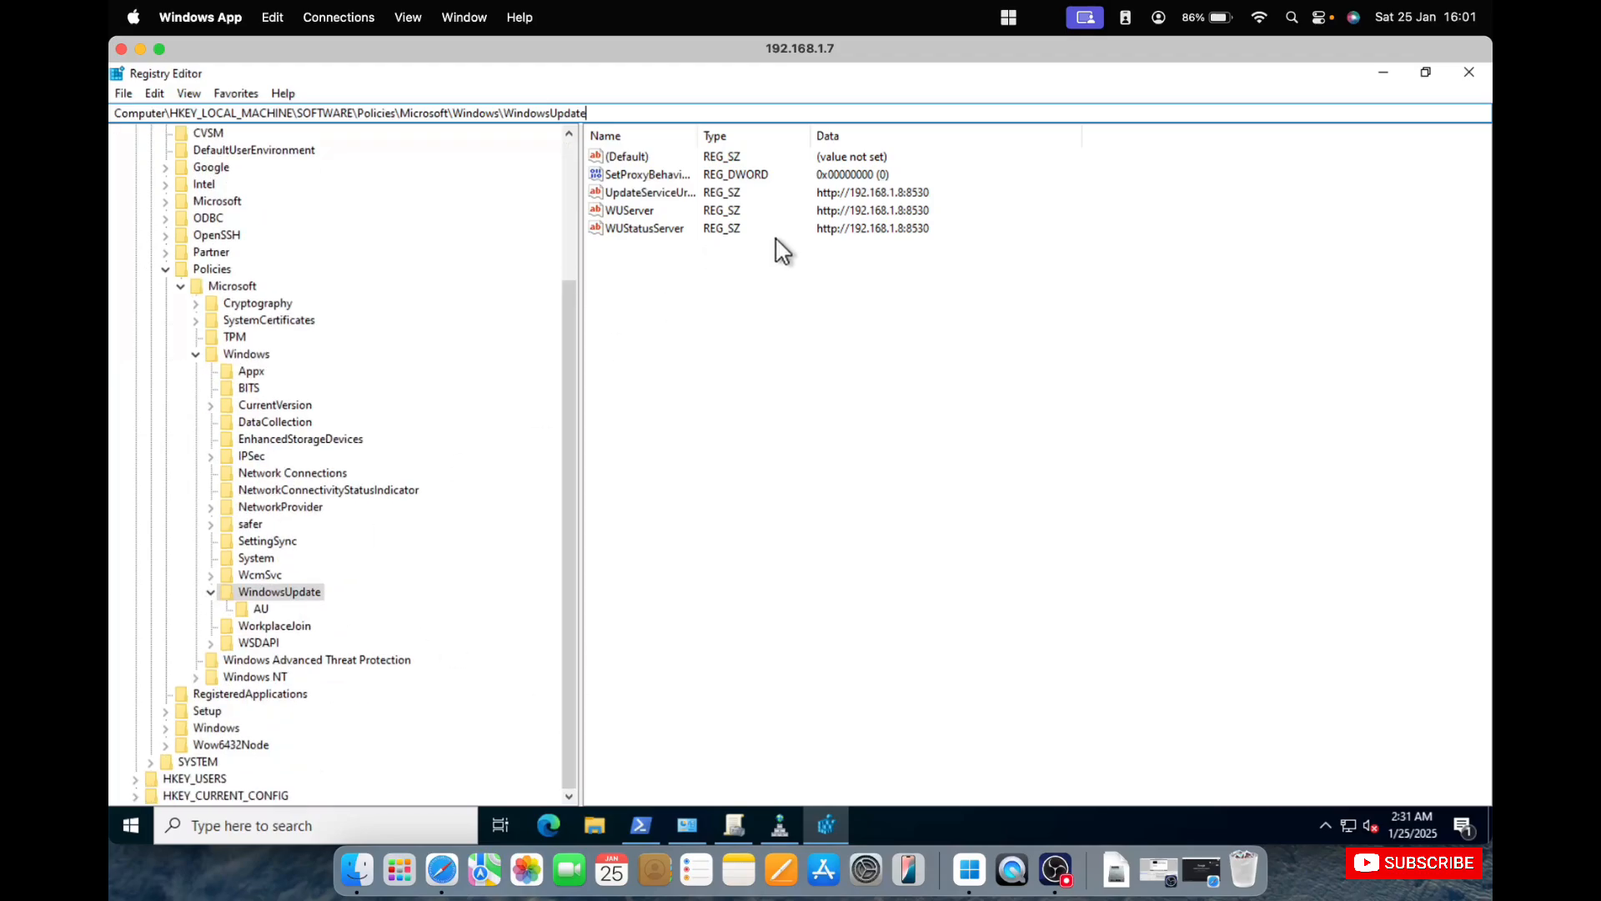
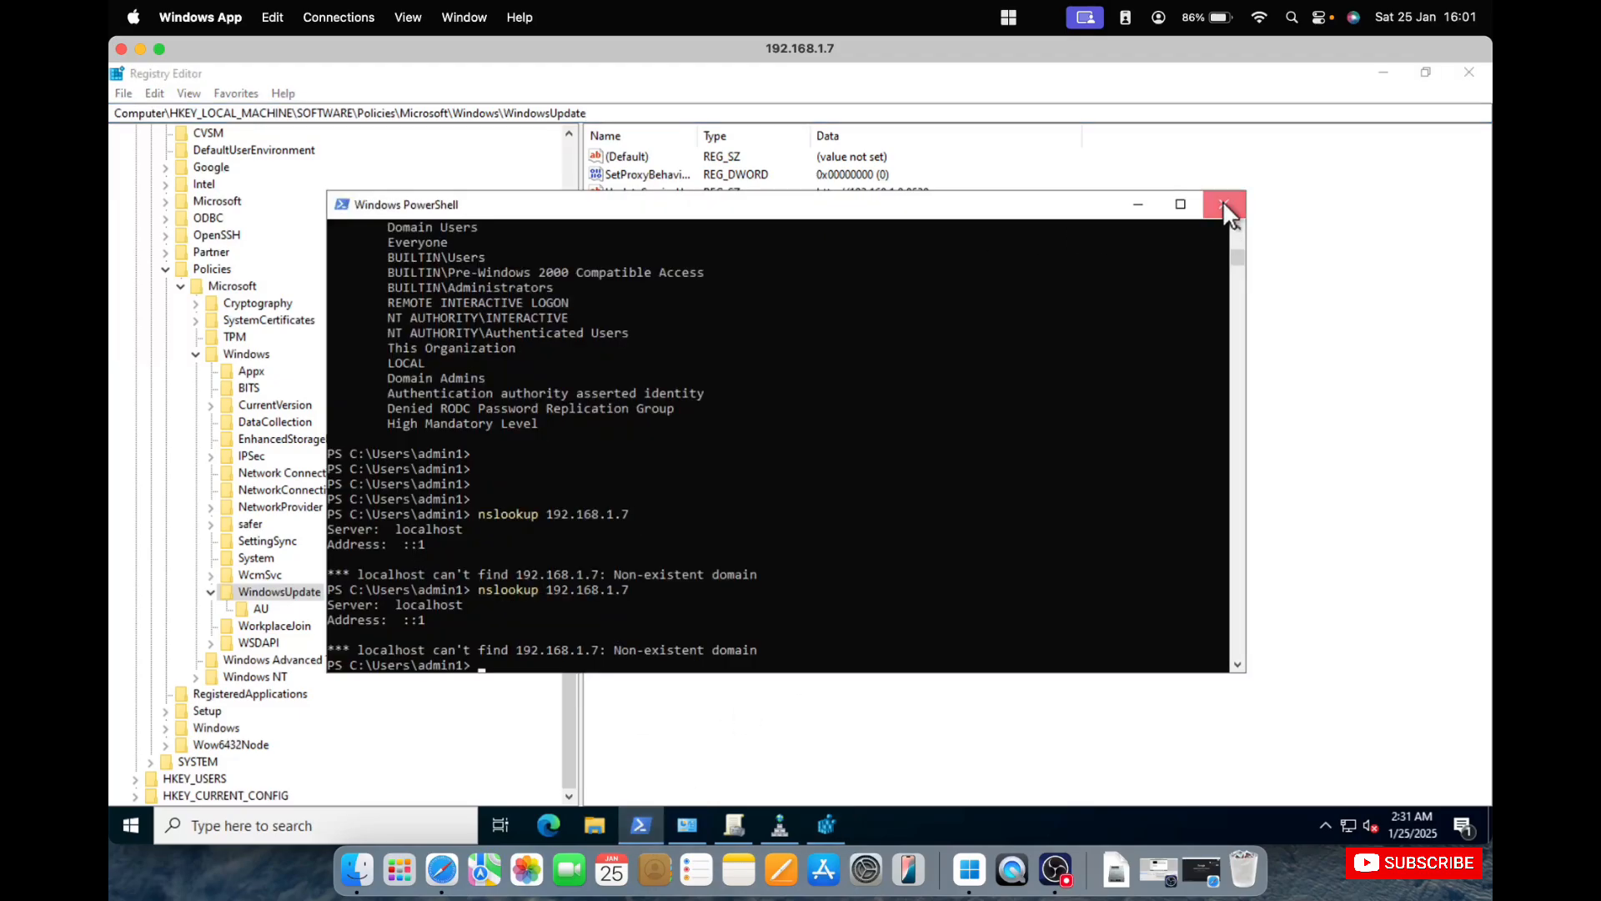
Close the existing PowerShell window on the domain controller and open a new Windows PowerShell session with administrator rights.
click(1222, 203)
right_click(141, 817)
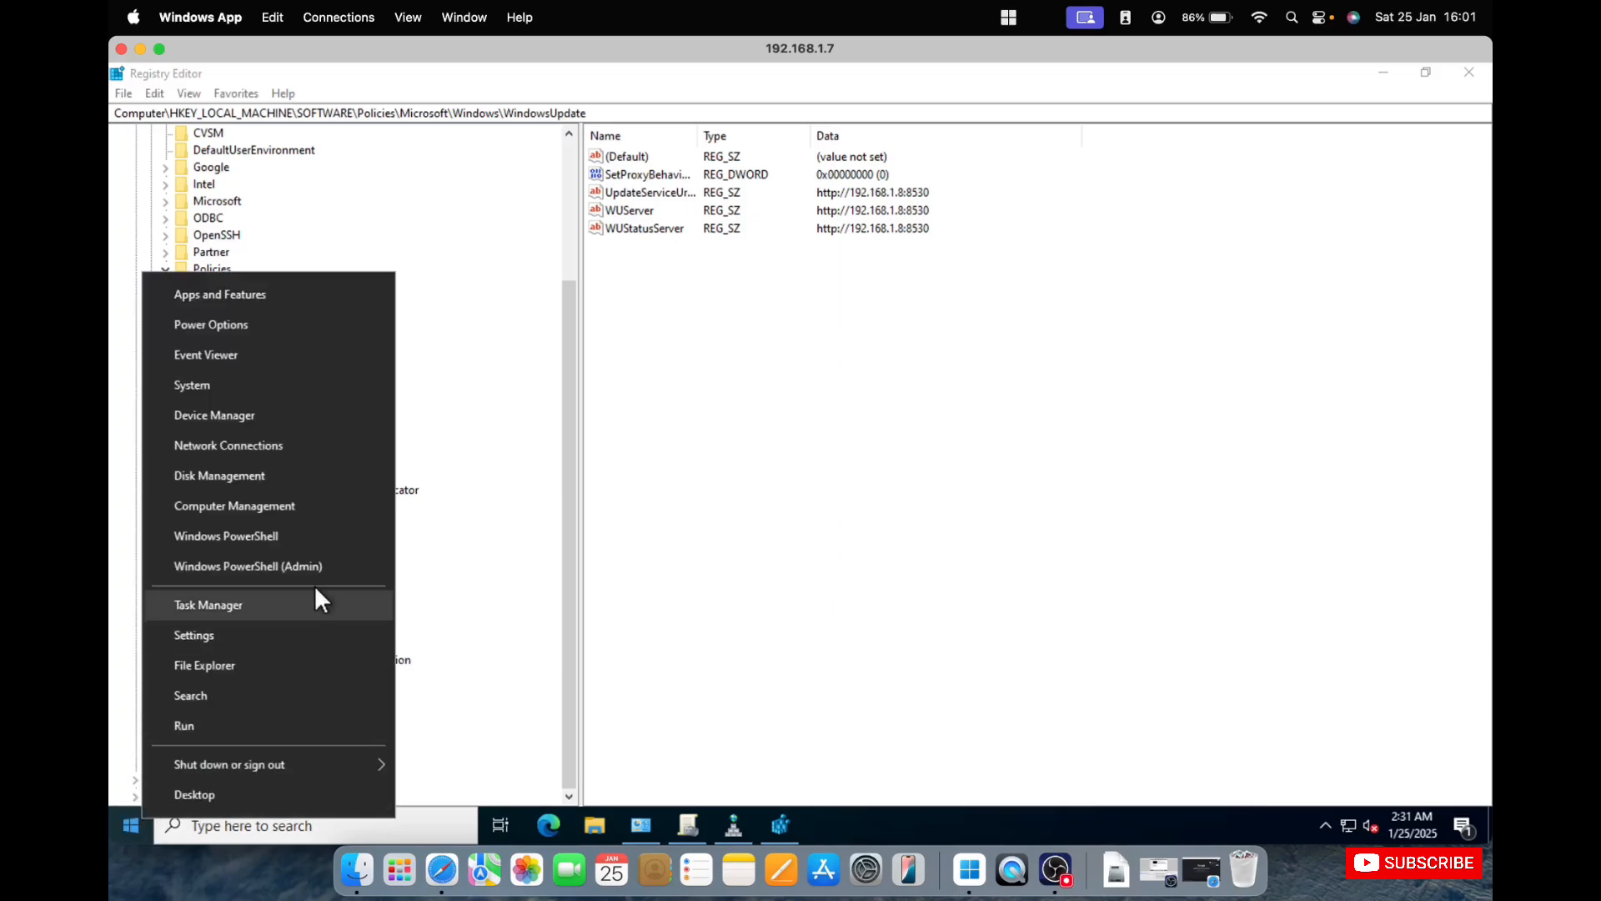
click(325, 567)
click(693, 568)
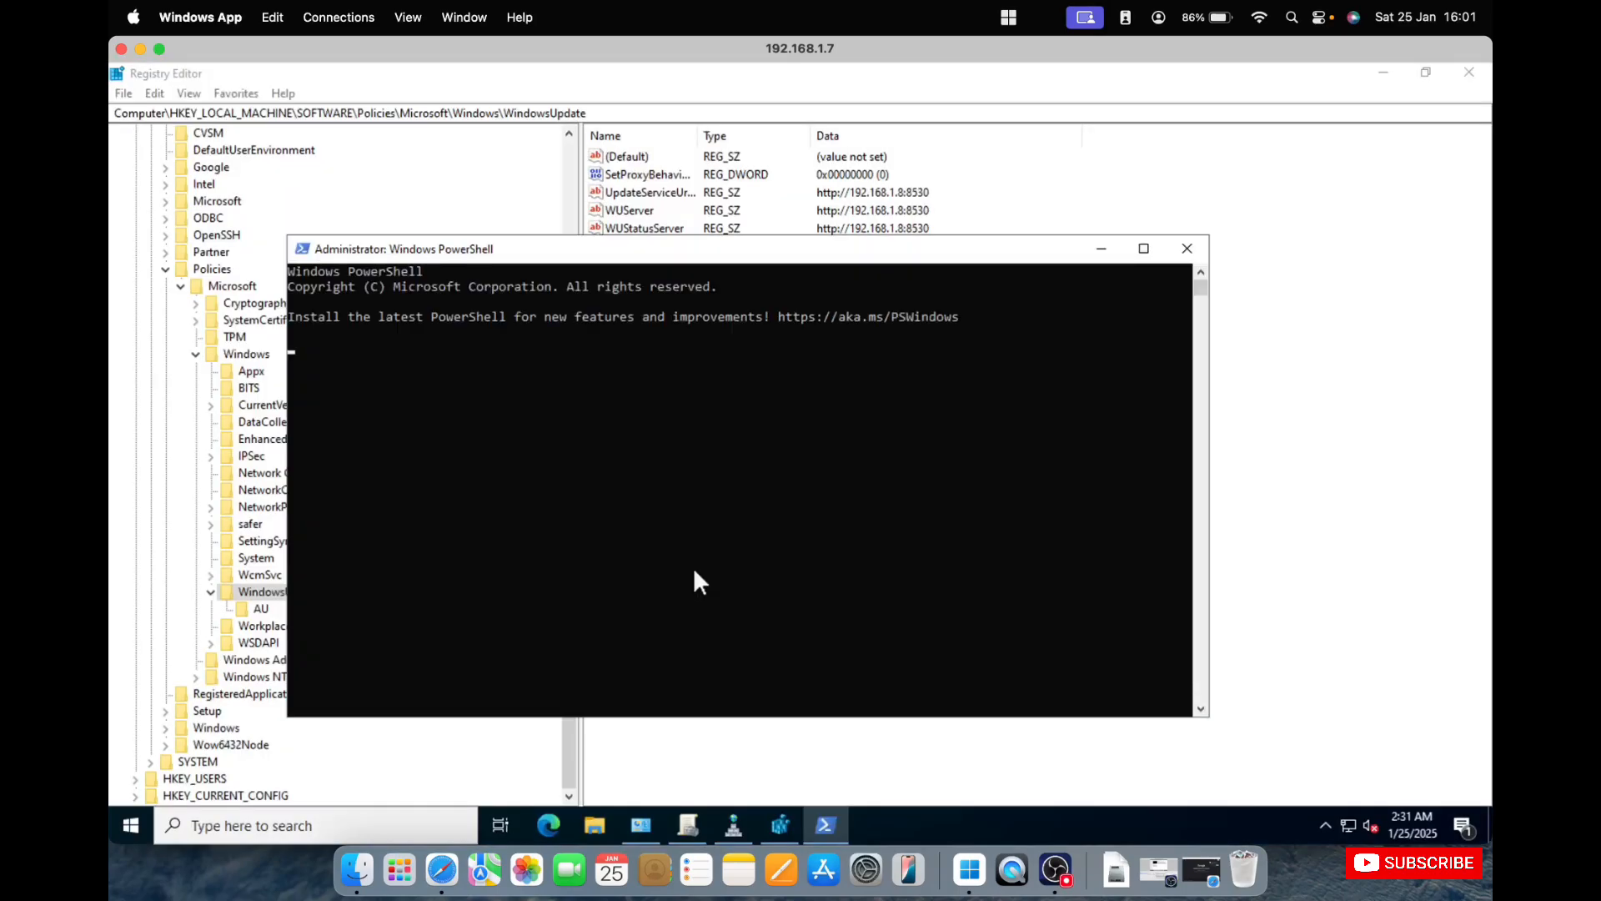
key(Return)
key(Return)
key(Return)
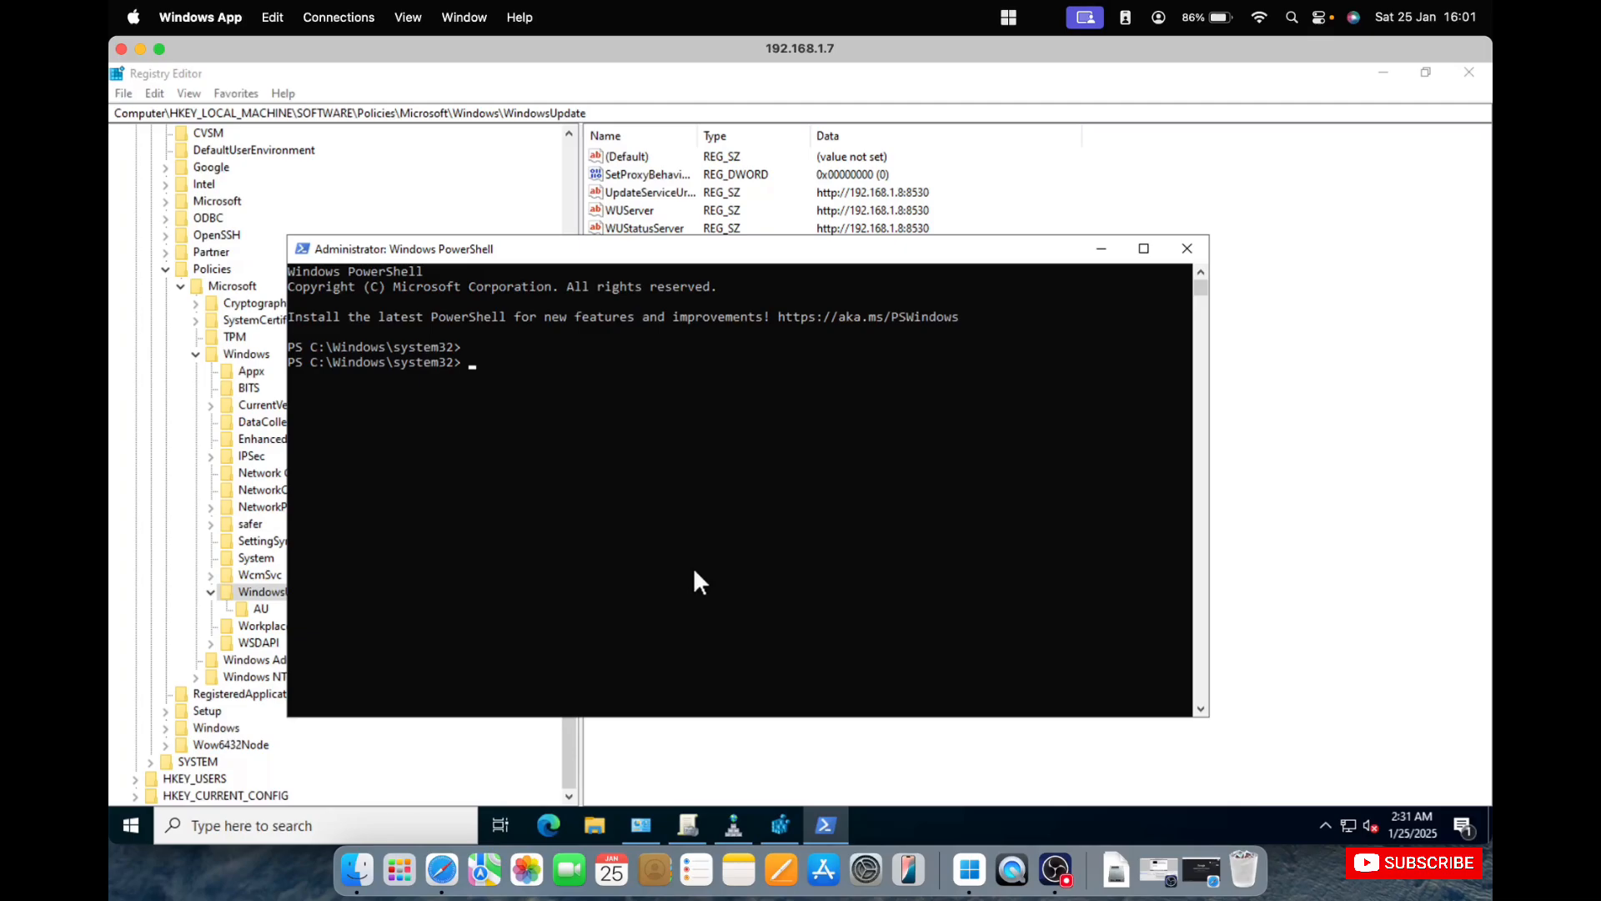
Switch the elevated PowerShell session to the Windows command interpreter with cmd.
text(cms)
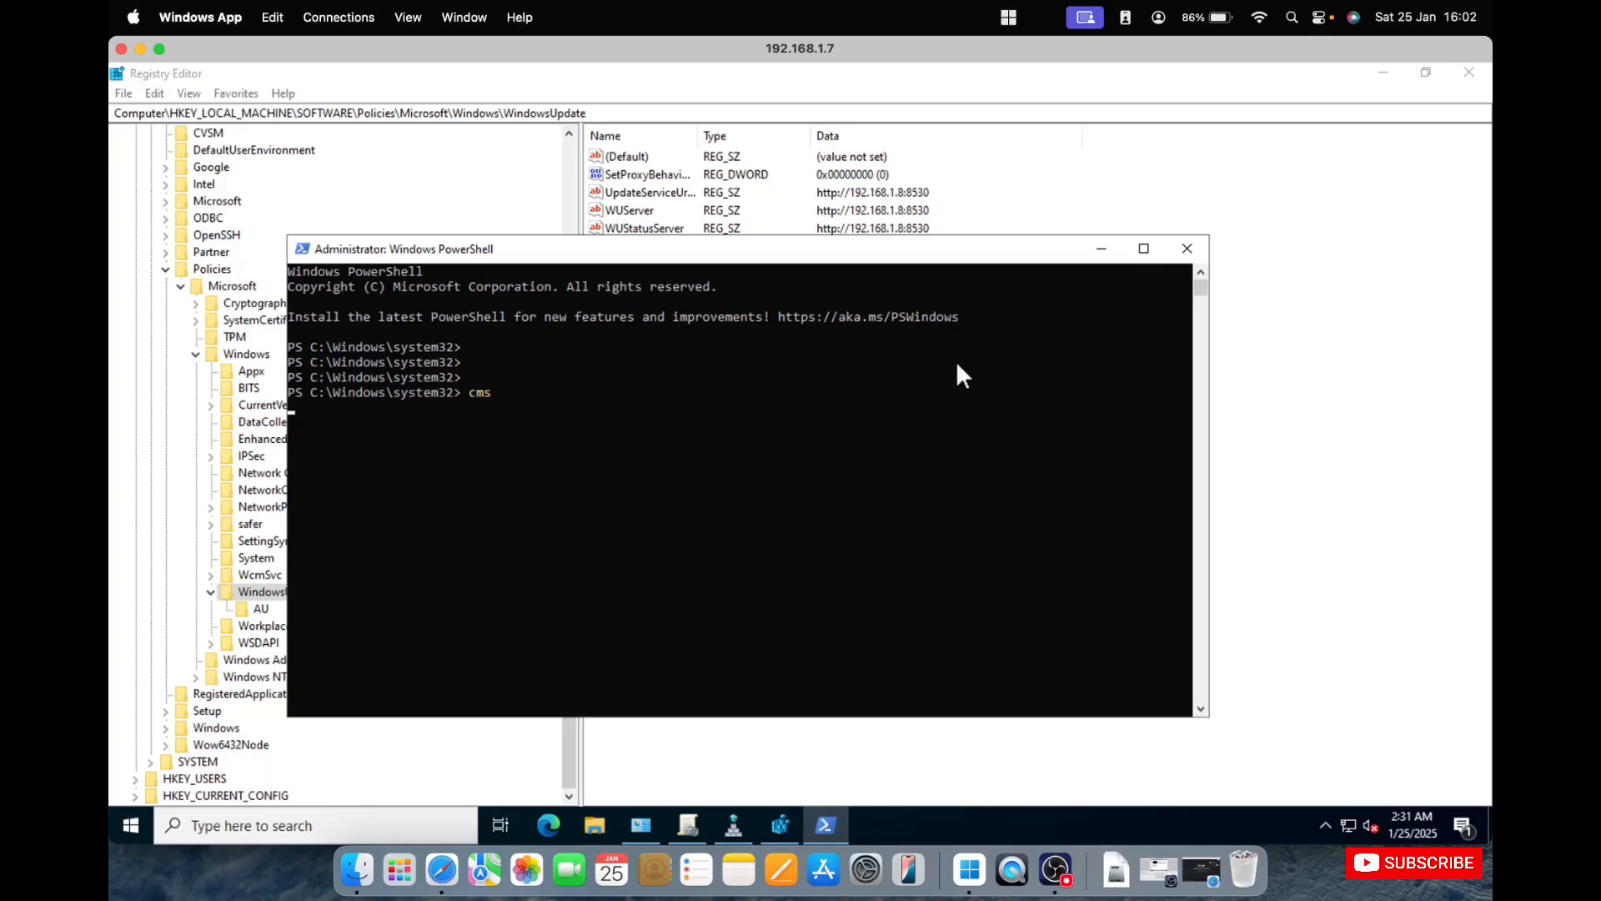
key(Return)
key(Return)
text(cmd)
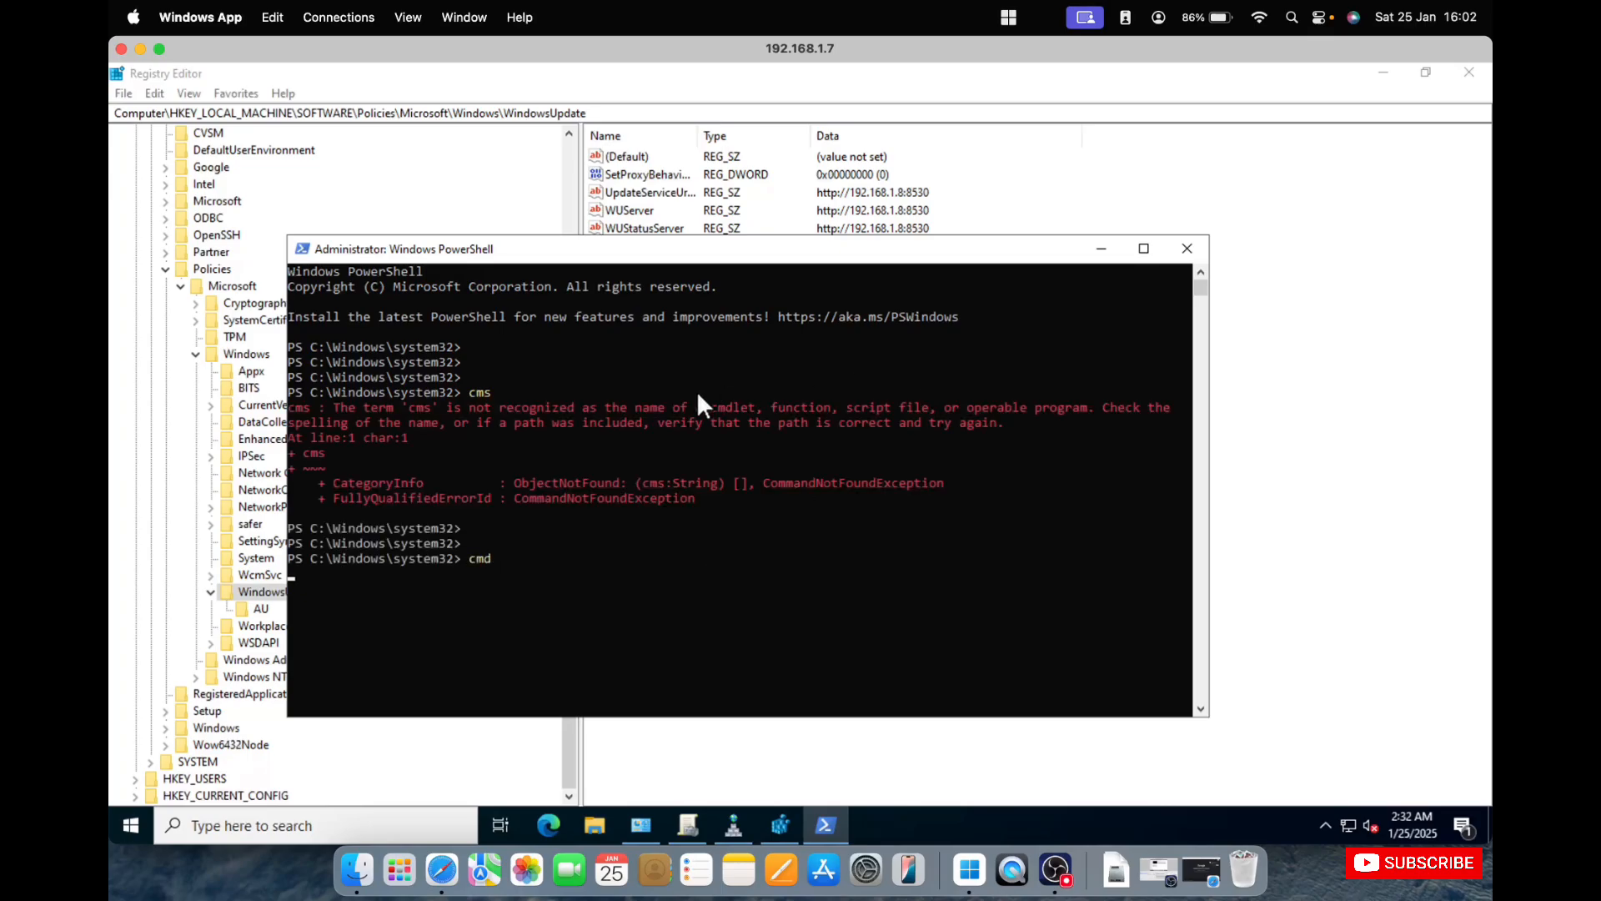
key(Return)
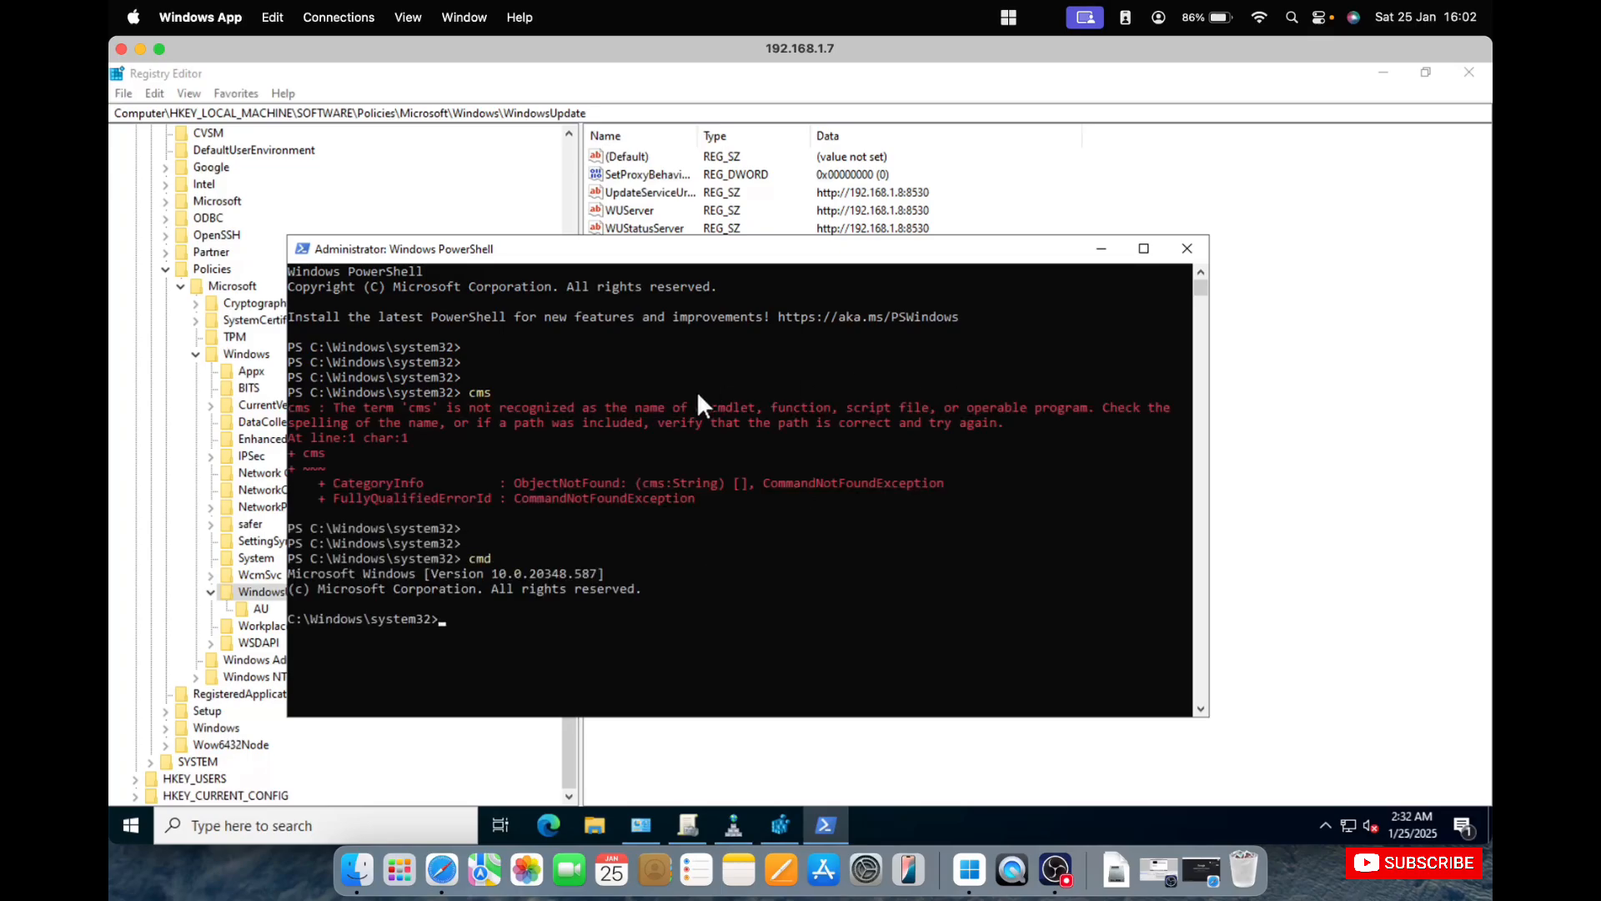
Clear the console output of the command interpreter with cls.
text(clear)
key(Return)
text(clear)
key(Return)
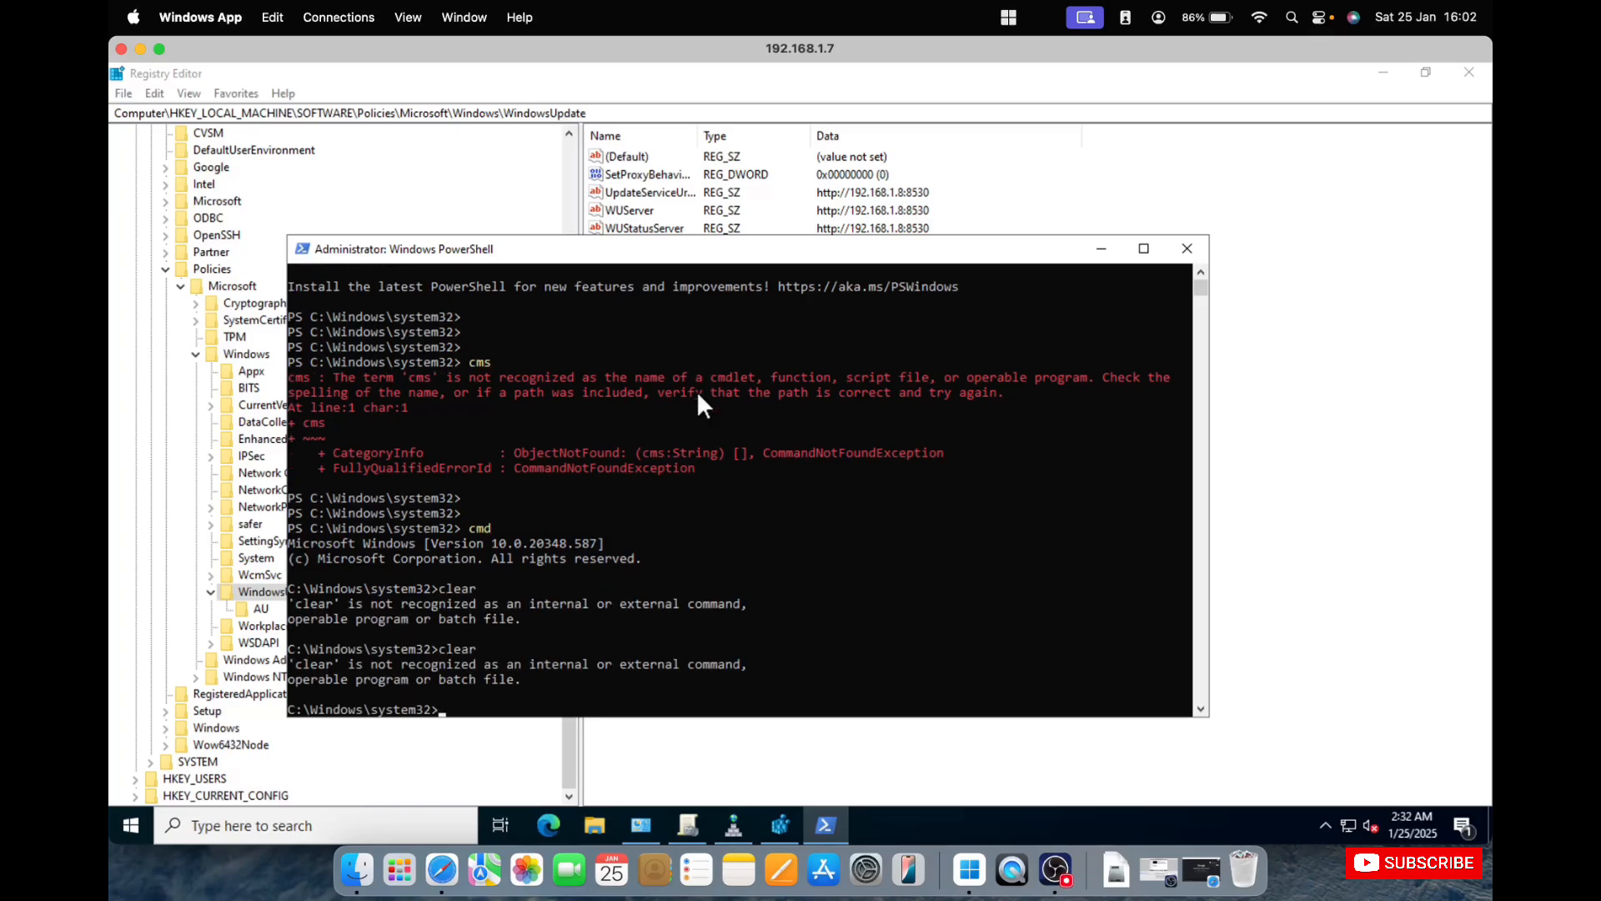
text(cls)
key(Return)
key(Return)
key(Return)
key(Return)
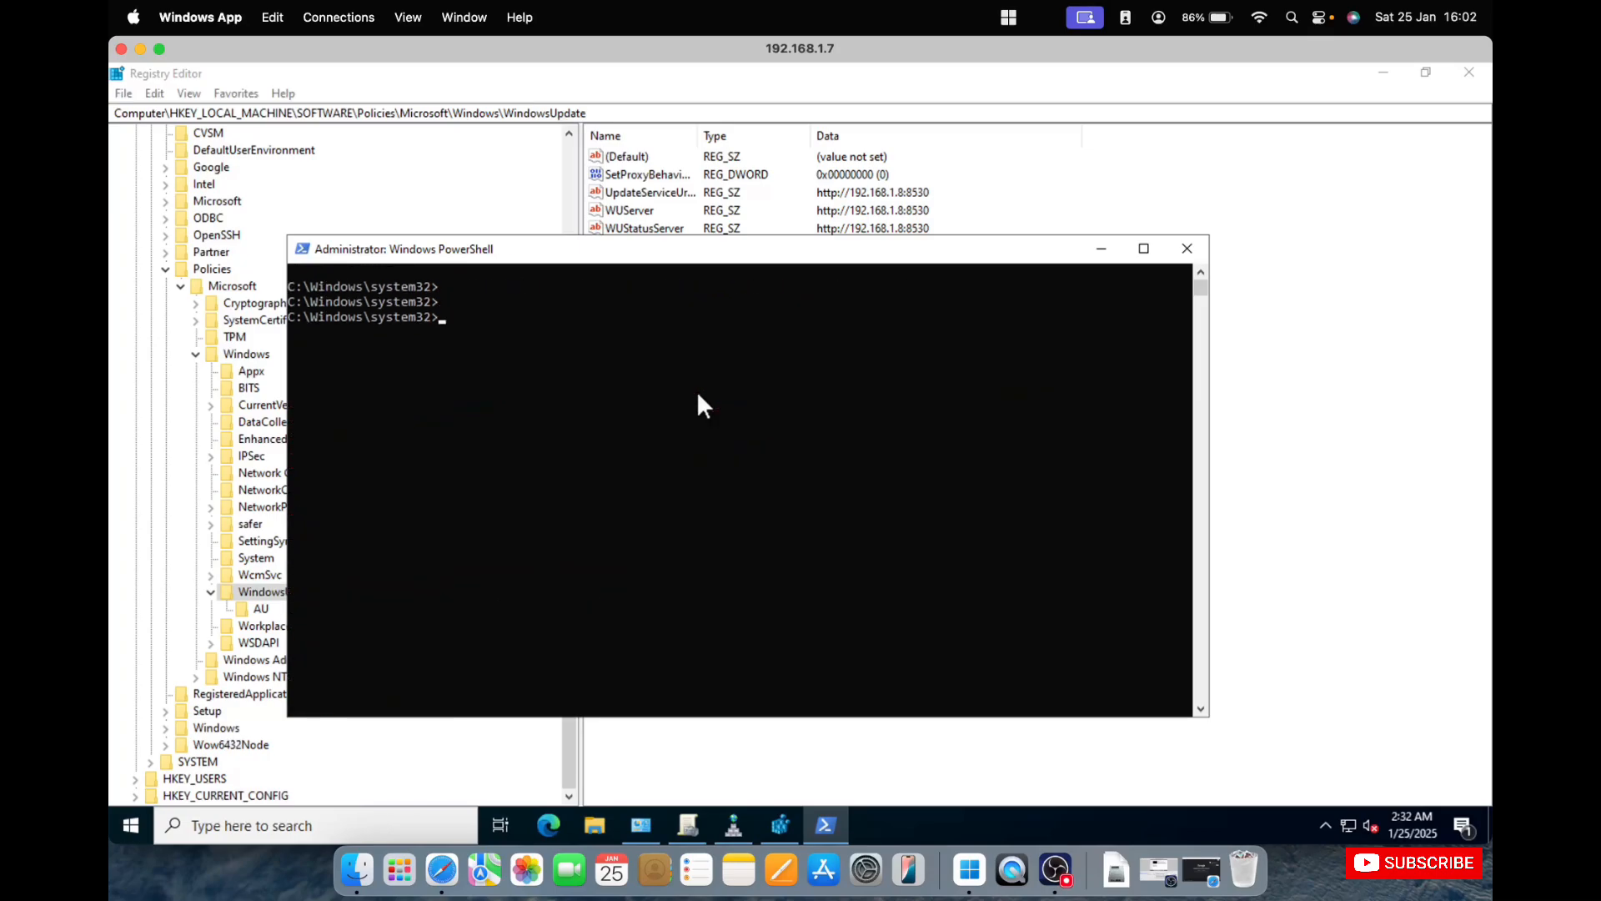
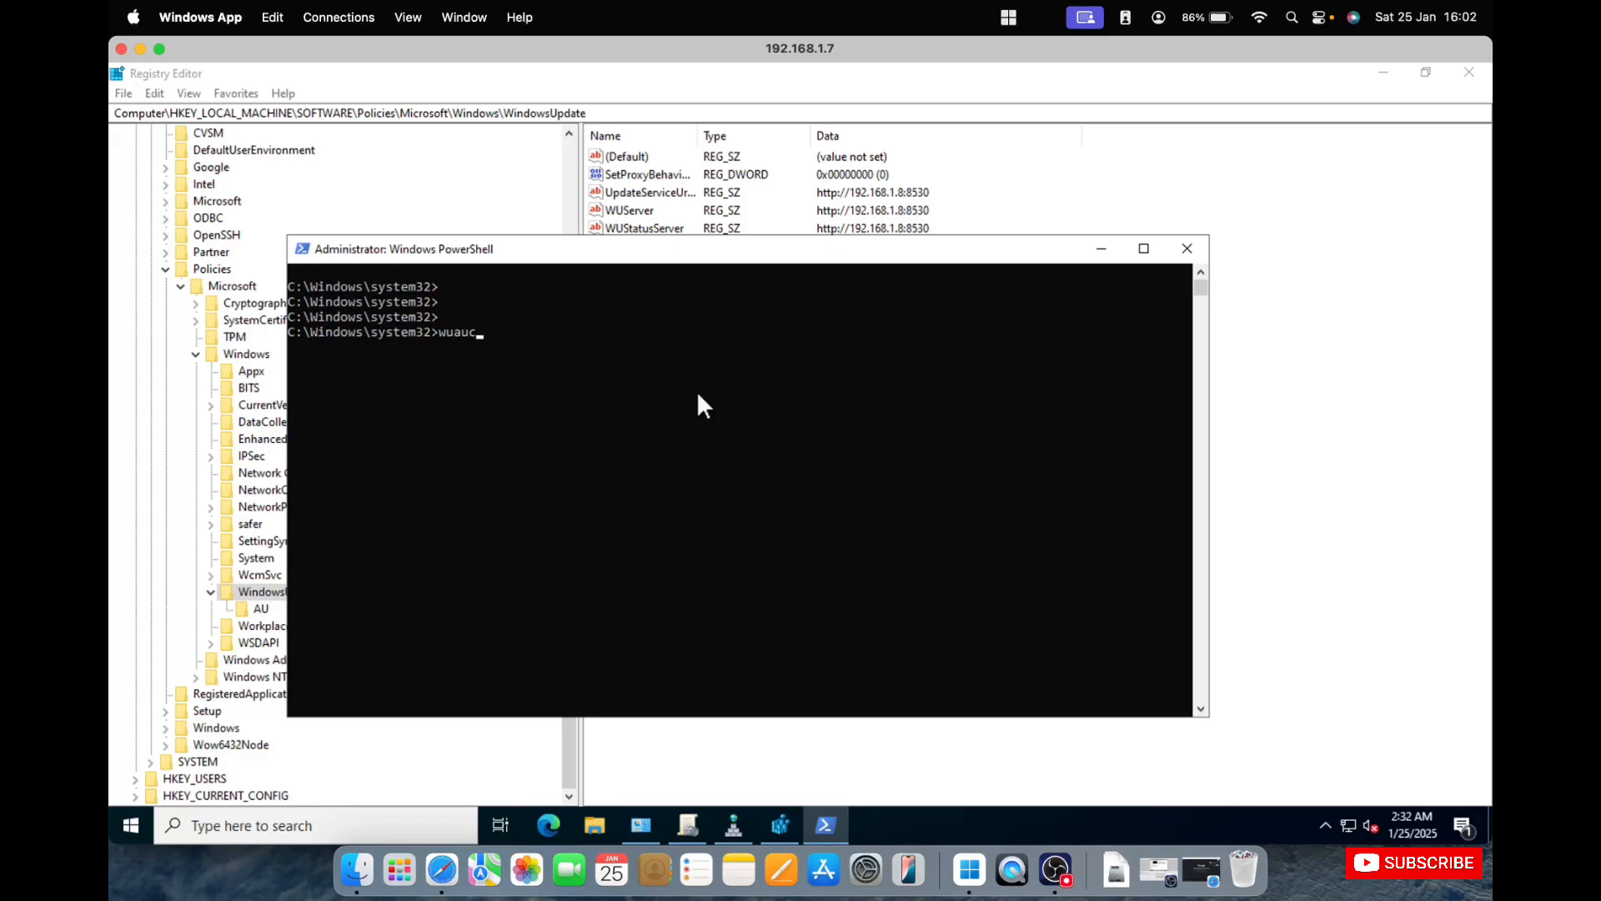
Enter the Windows Update client command wuauclt at the elevated command prompt.
Complete the command as wuauclt /detectnow and run it to trigger update detection on the client.
text(lt)
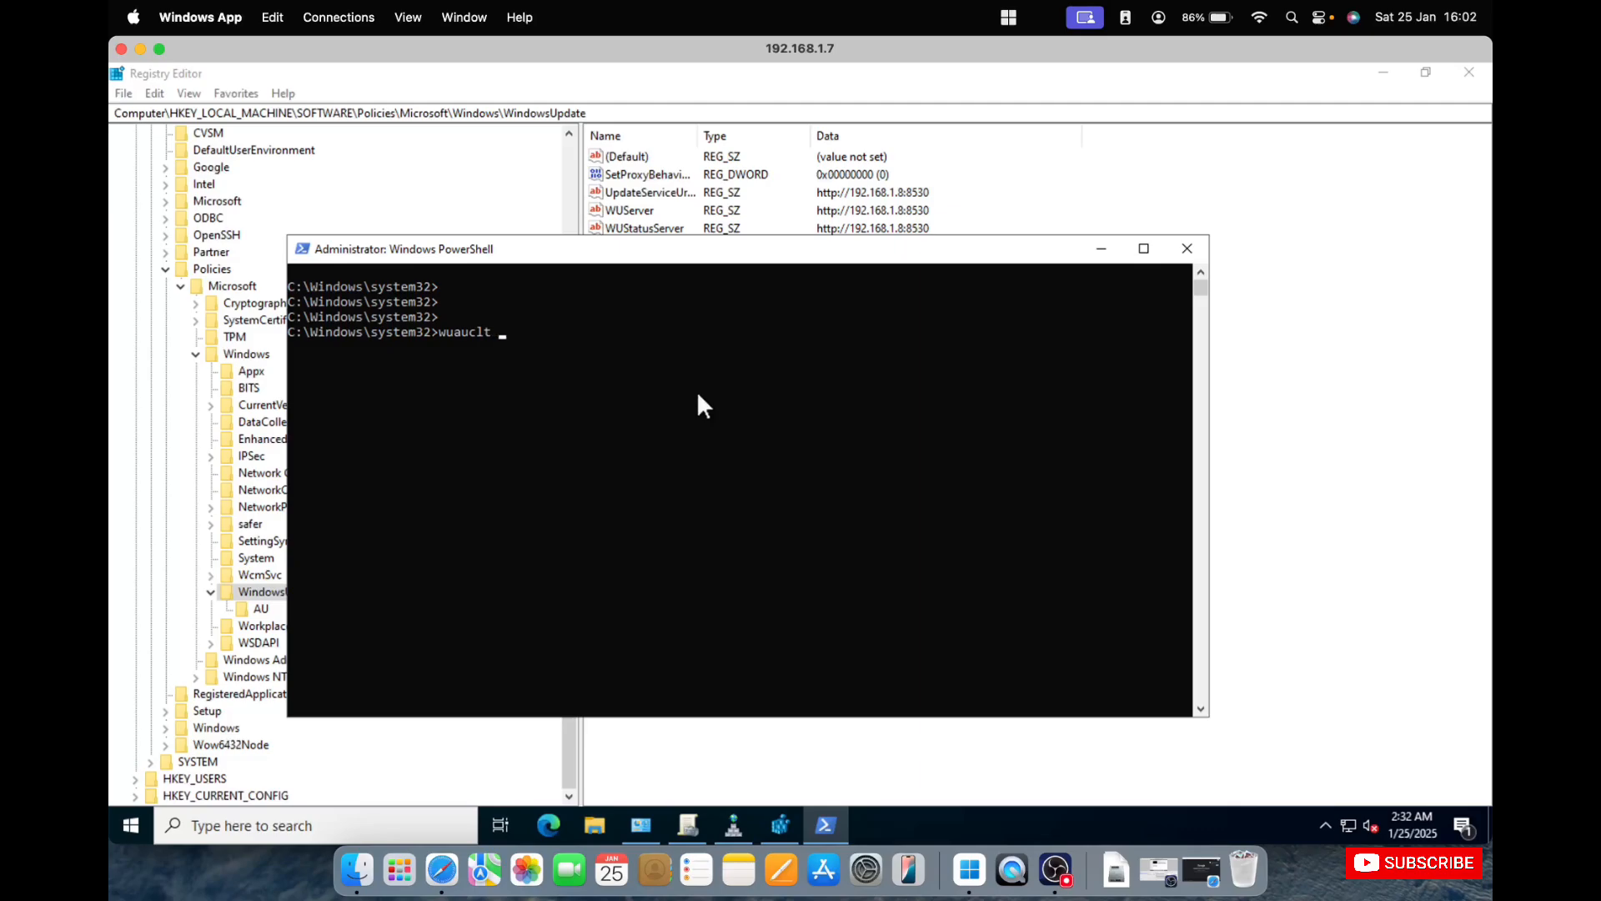
Enter the Windows Update client command wuauclt at the elevated command prompt.
Complete the command as wuauclt /detectnow and run it to trigger update detection on the client.
text( /detectnow)
key(Return)
Change the recalled detection command to wuauclt /reportnow and run it twice.
key(Up)
key(BackSpace)
key(BackSpace)
key(BackSpace)
key(BackSpace)
key(BackSpace)
key(BackSpace)
key(BackSpace)
key(BackSpace)
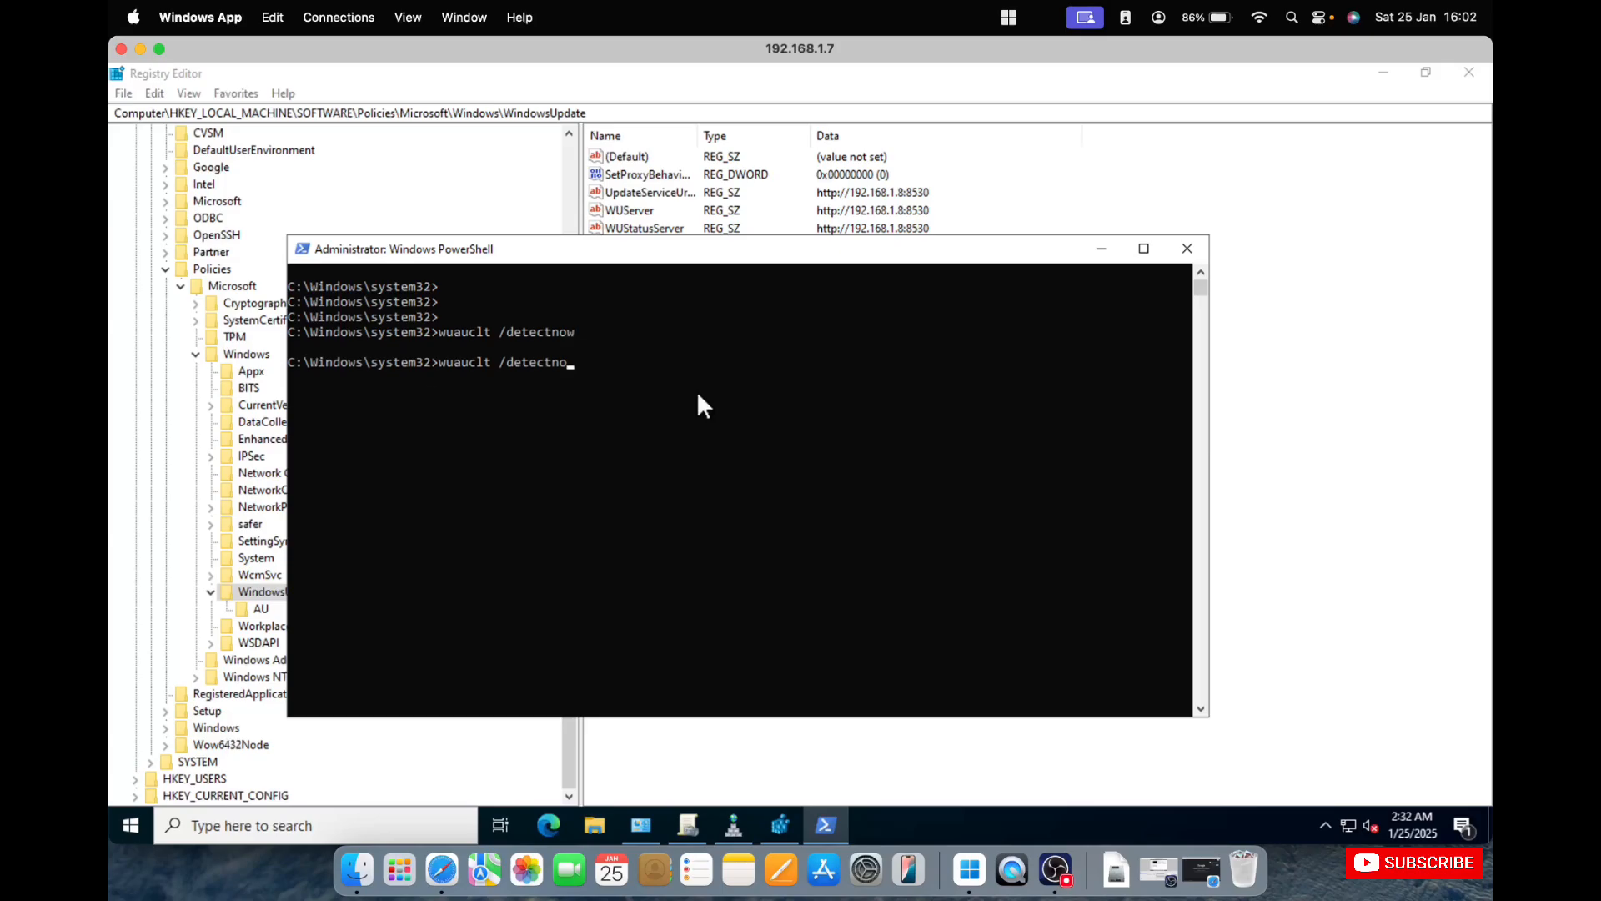
key(BackSpace)
text(reportnow)
key(Return)
key(Up)
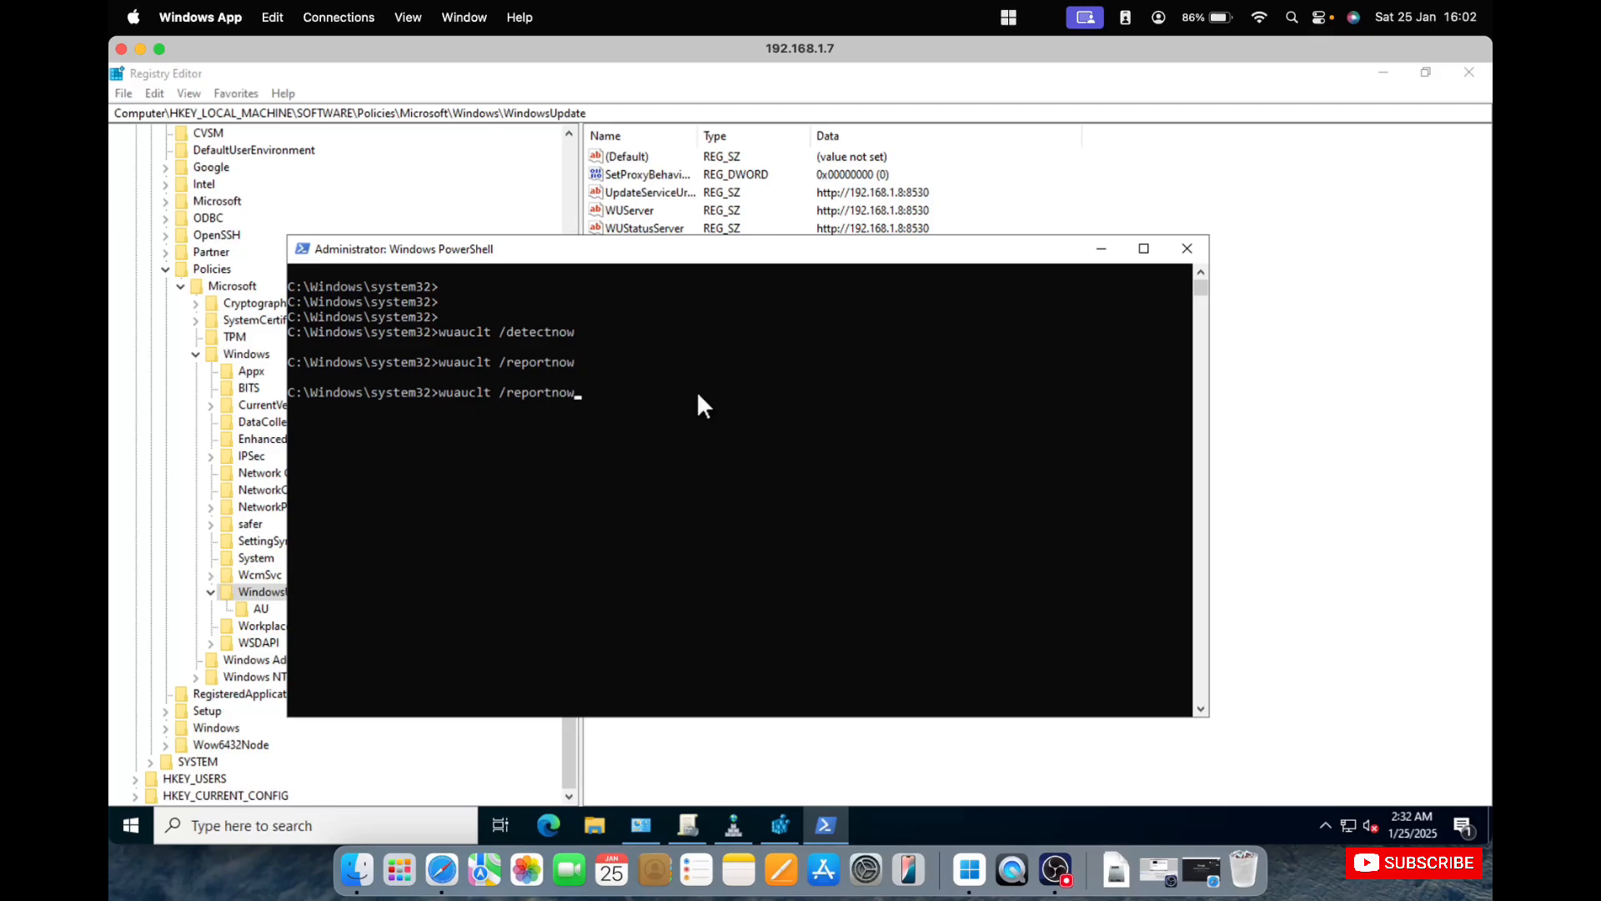
key(Return)
Run wuauclt /detectnow two more times from the command history.
key(Up)
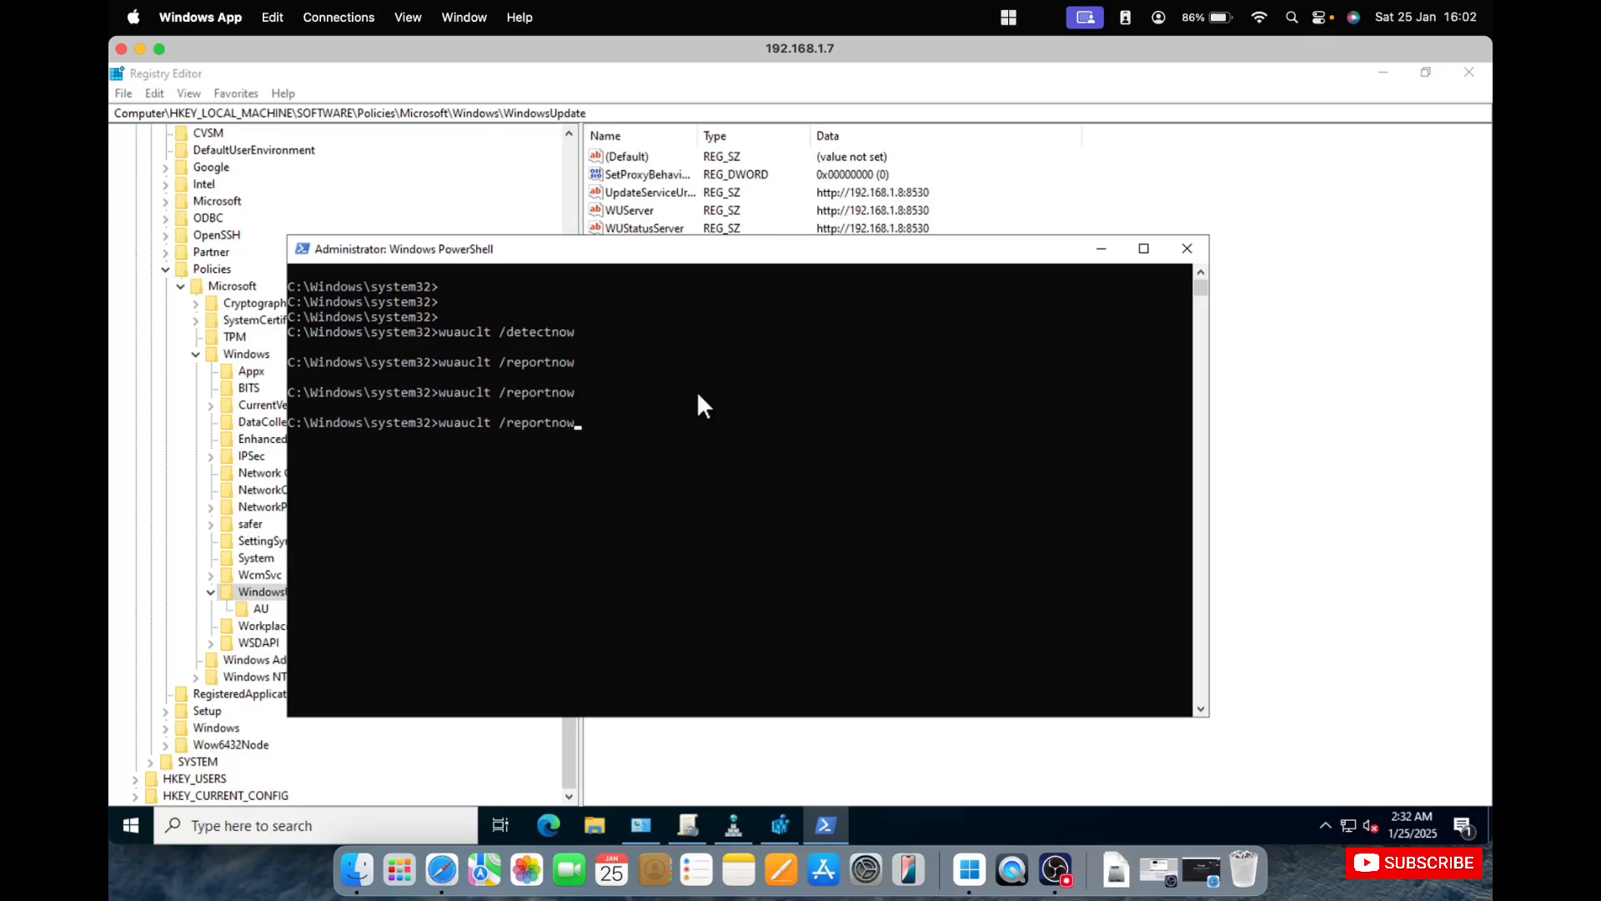
key(Up)
key(Return)
key(Up)
key(Return)
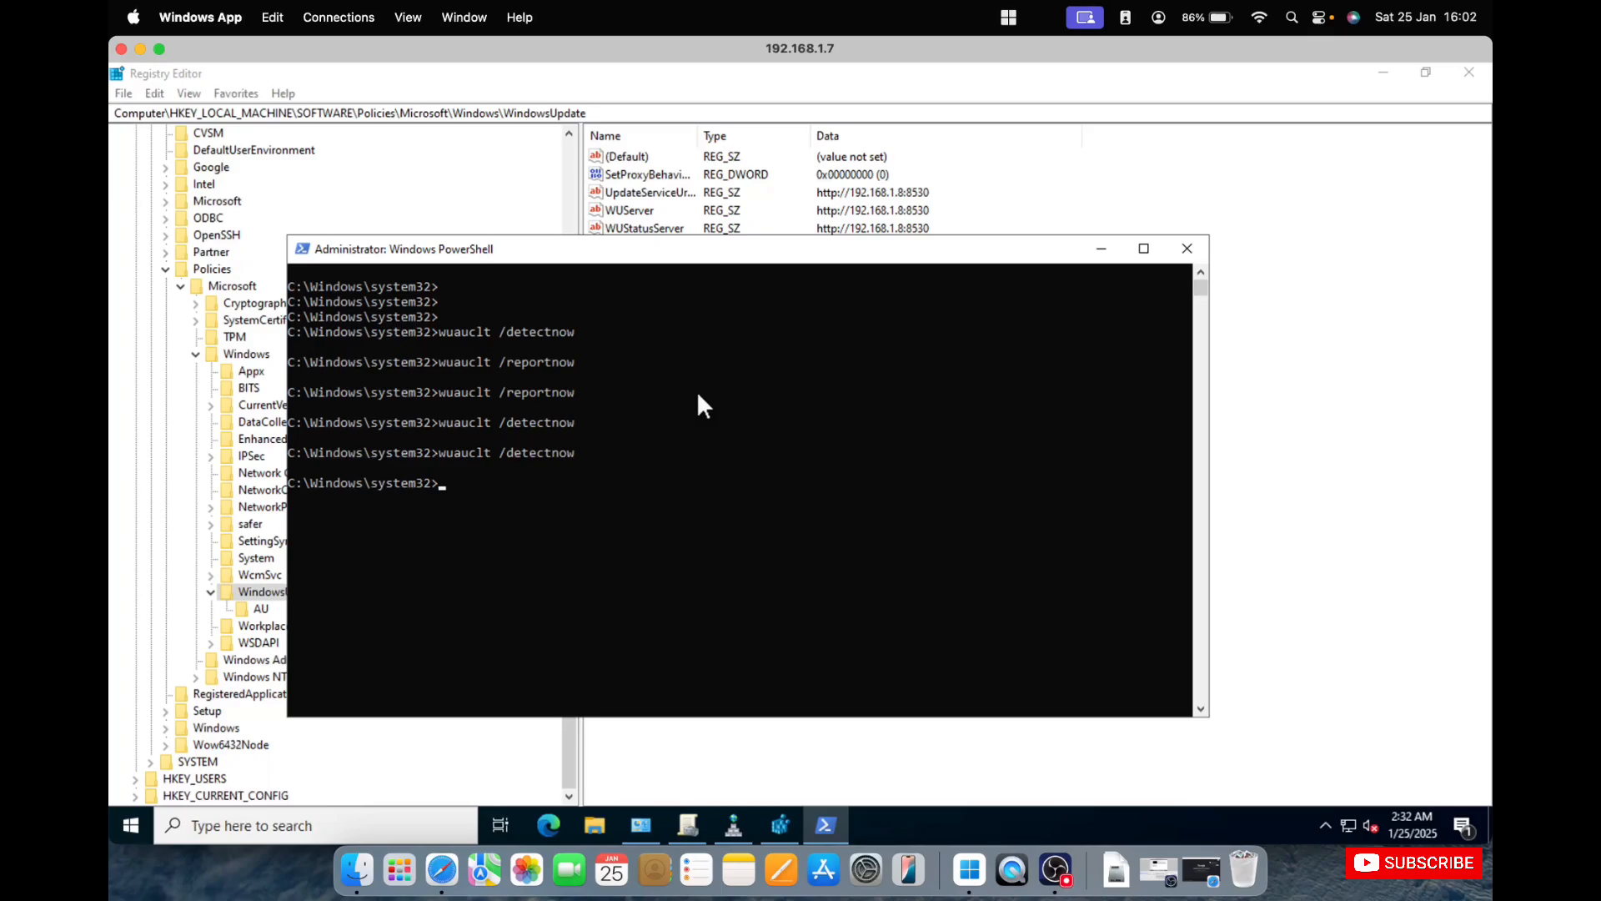
Switch to the 192.168.1.8 remote session and refresh the All Computers list in Update Services with status Any.
right_click(1053, 871)
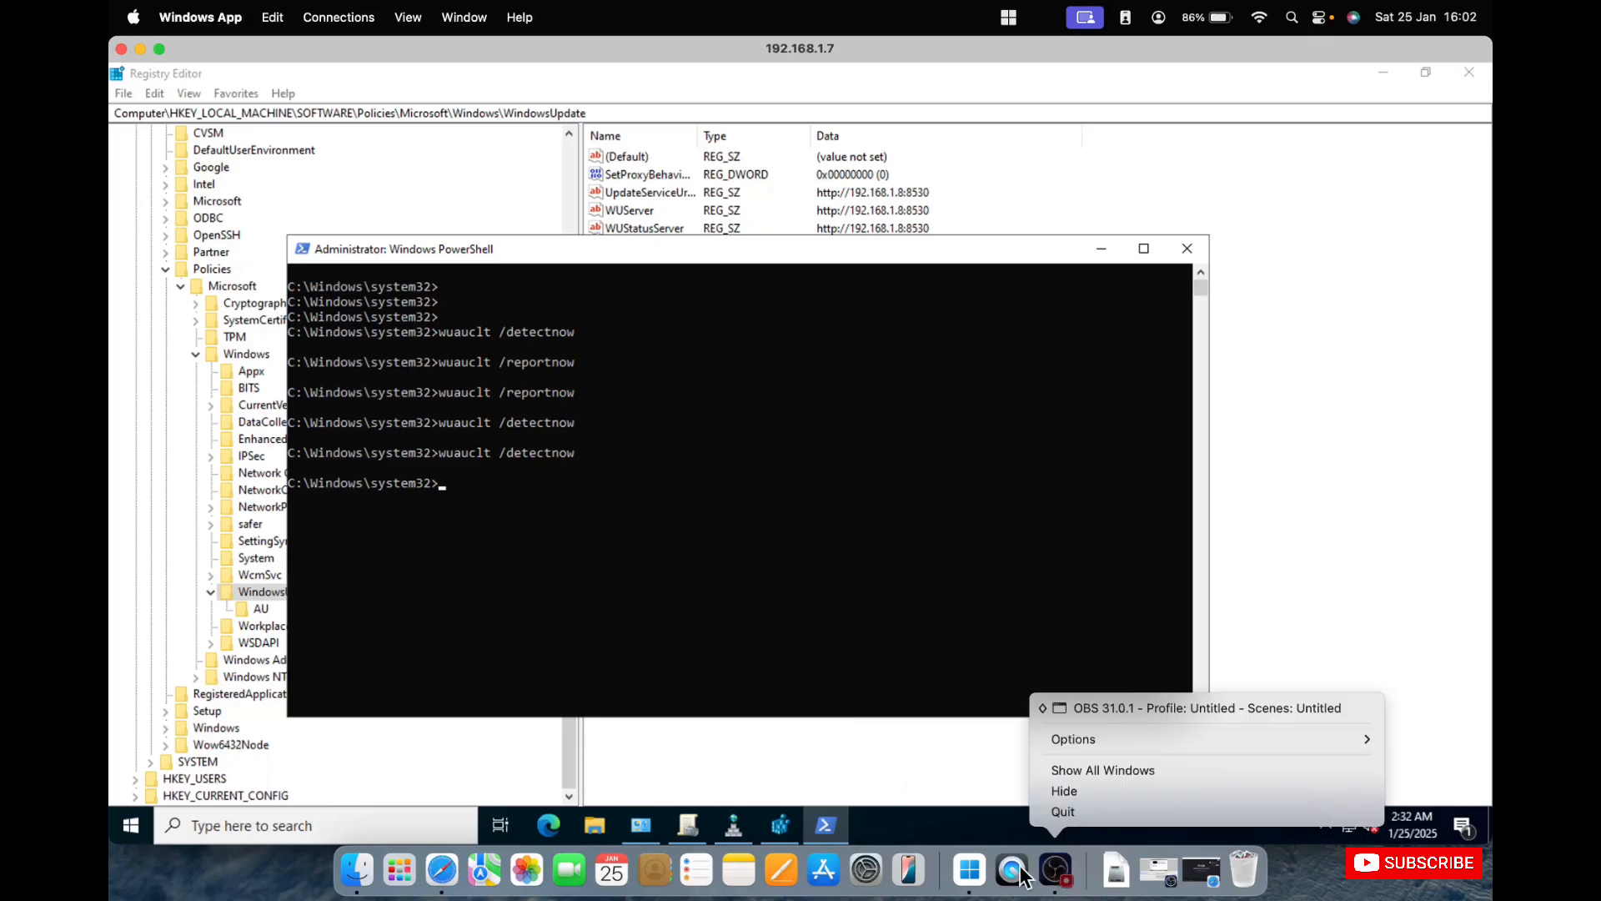
click(980, 880)
right_click(976, 874)
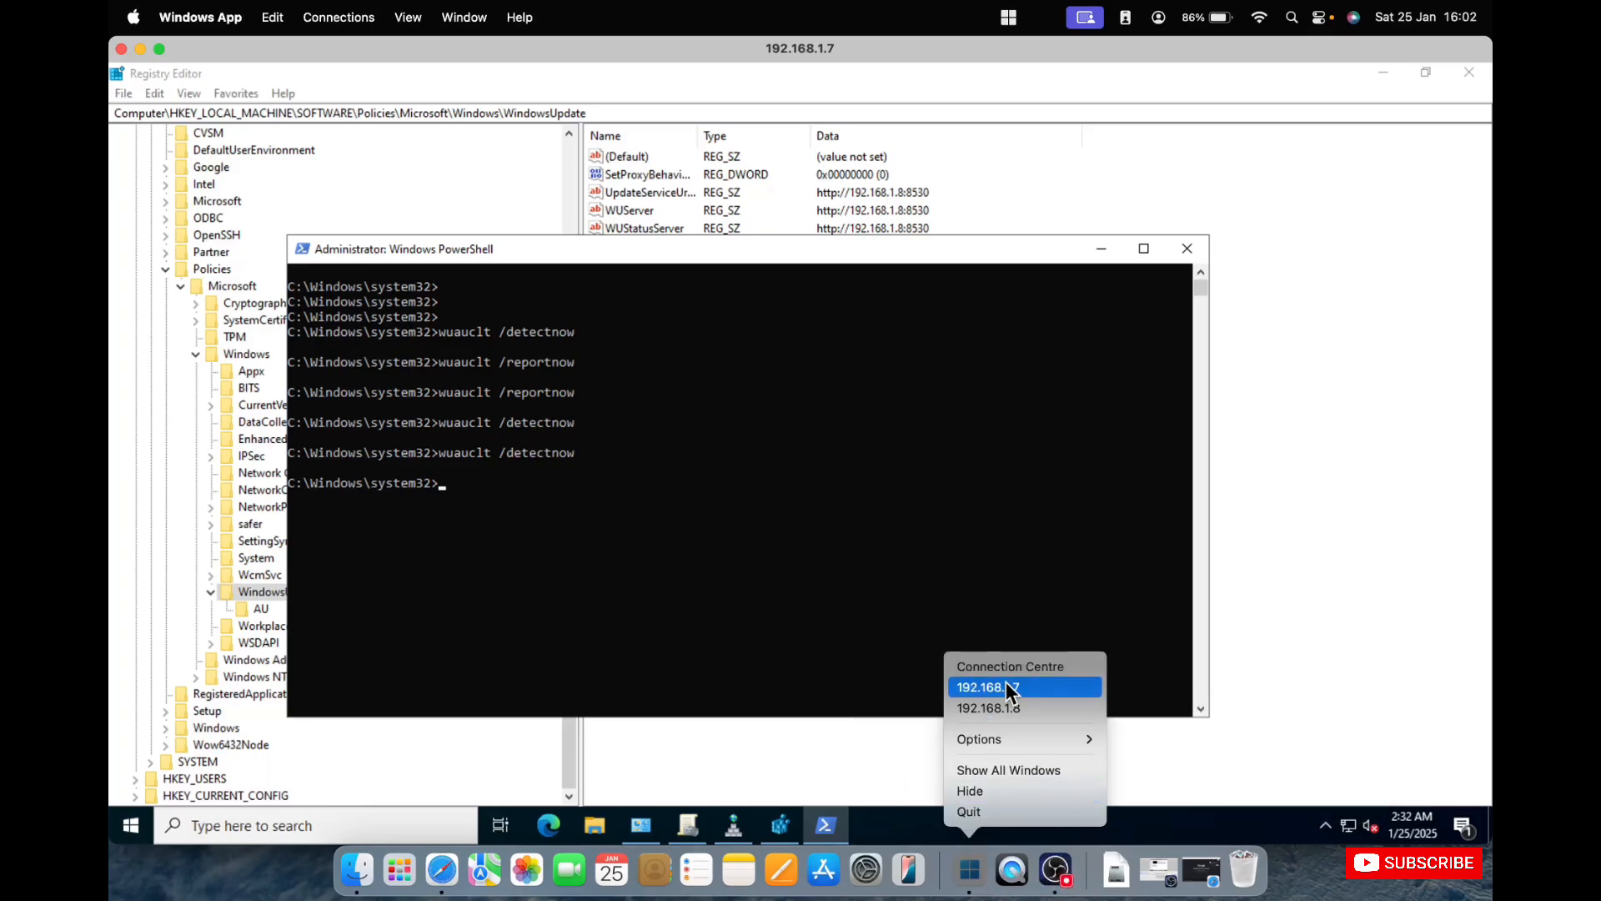
click(1000, 704)
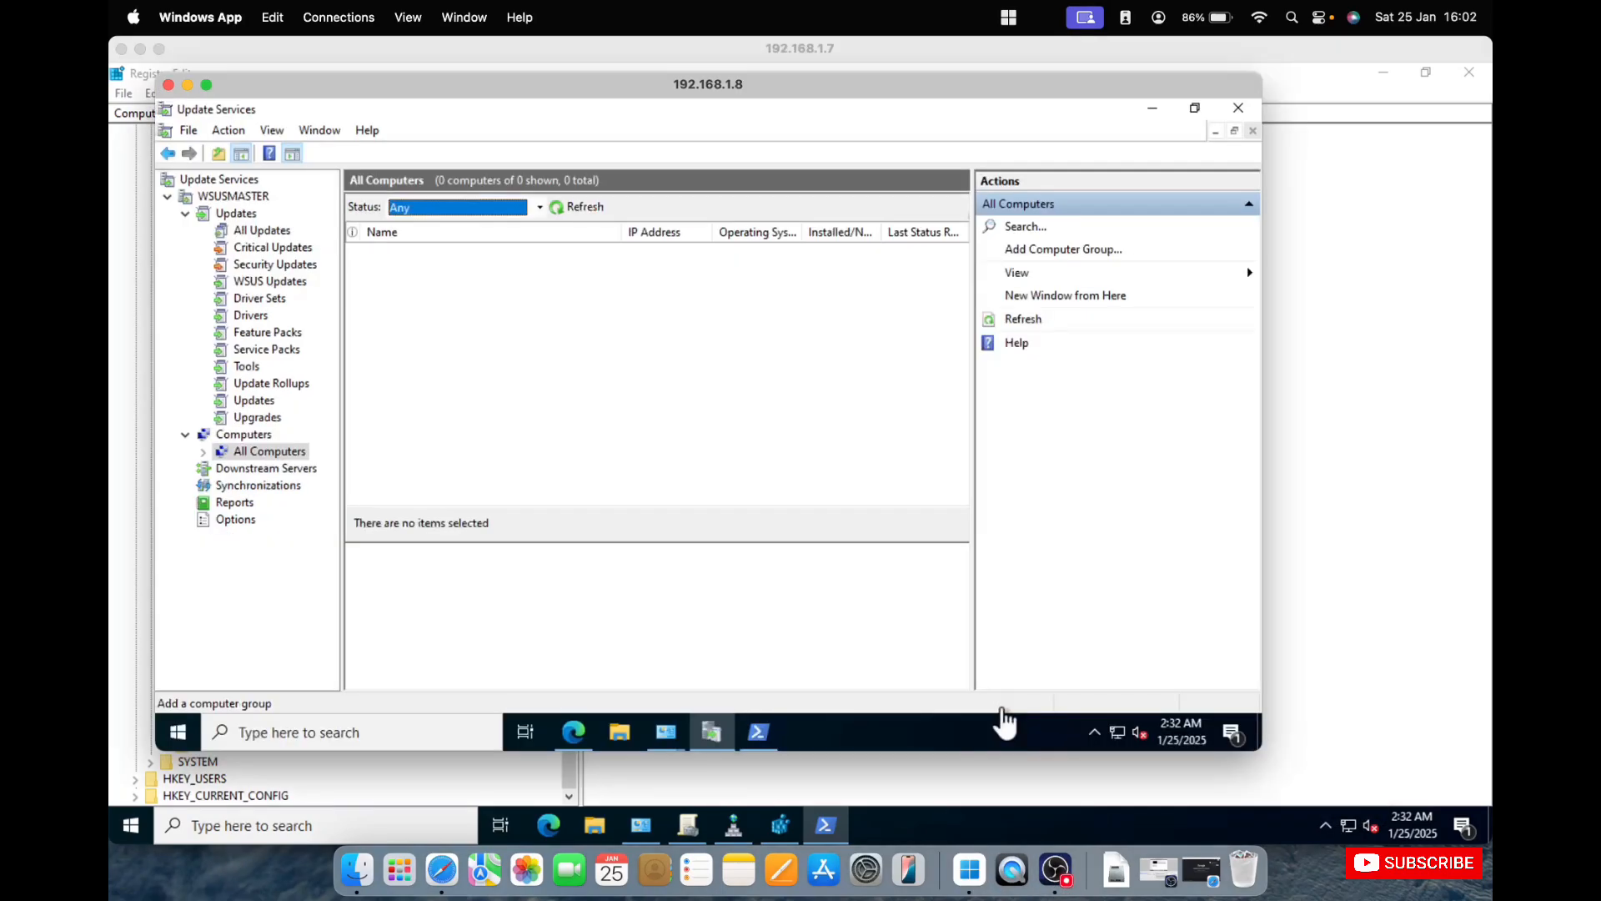
click(581, 207)
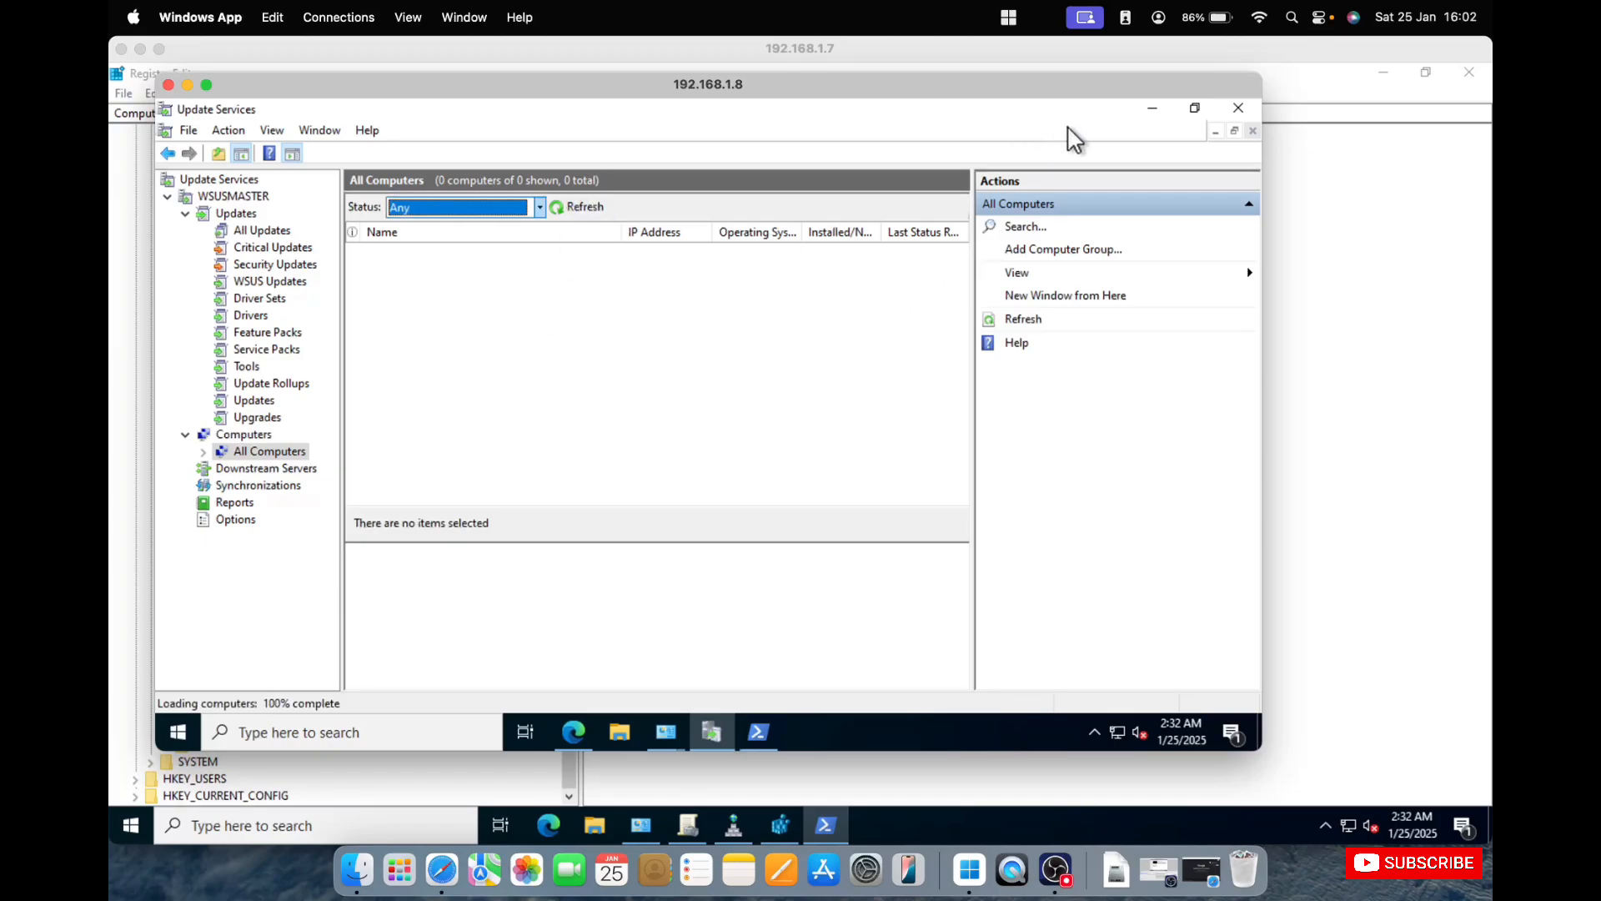
Bring up the administrator PowerShell window on the WSUS server, add blank prompt lines and start a command beginning with c.
click(758, 733)
key(Return)
key(Return)
key(Return)
key(Return)
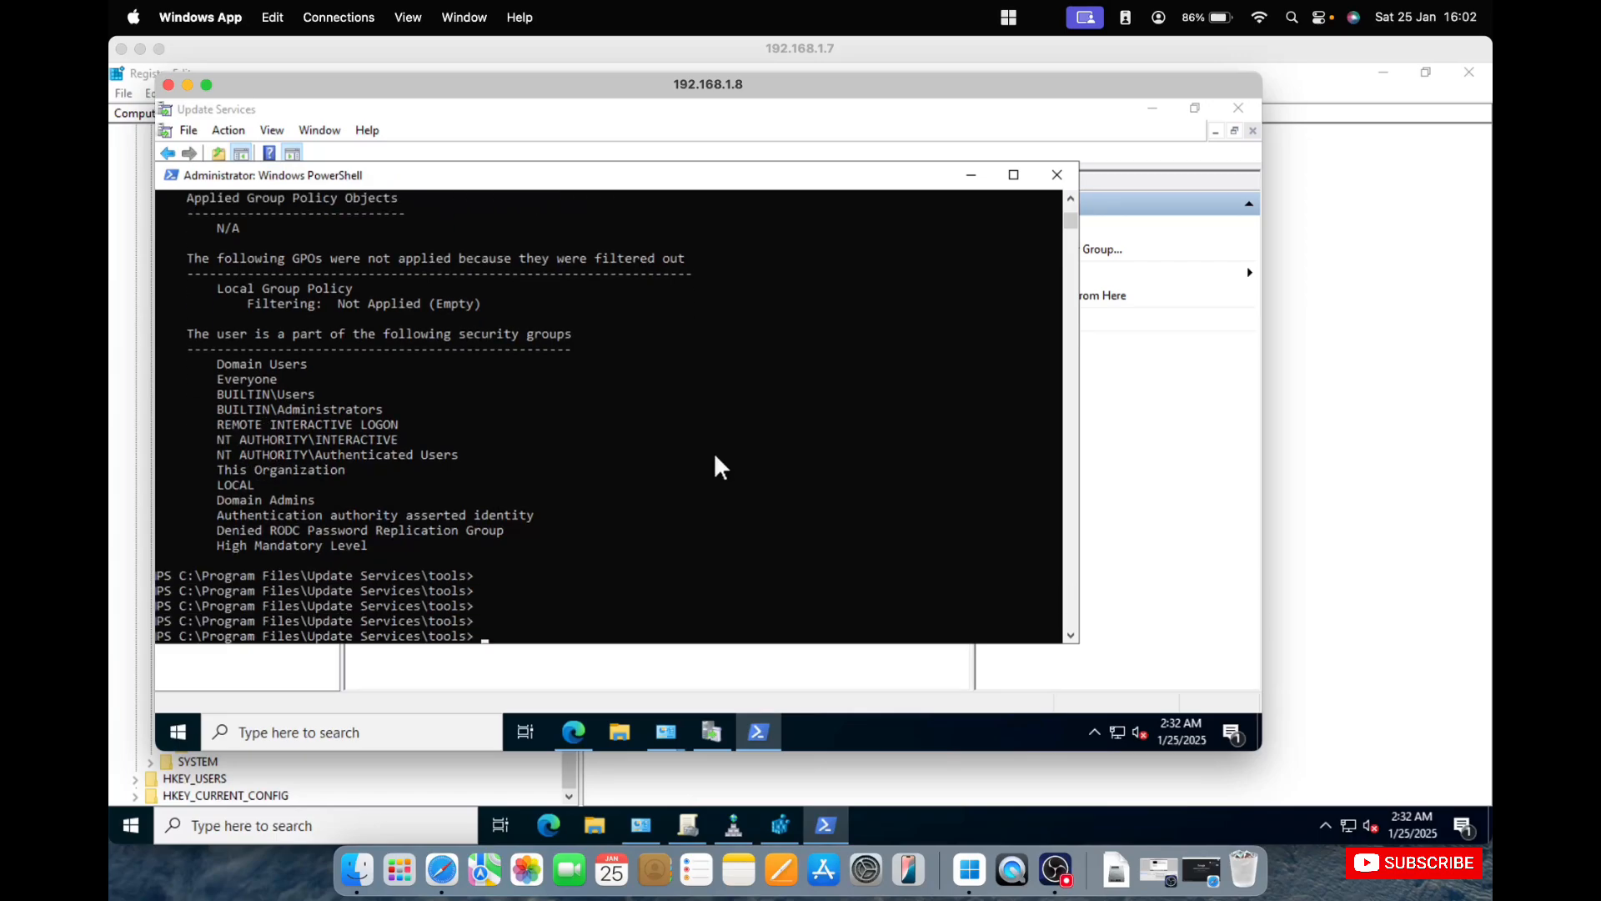
Clear the console with cls and add a few blank prompt lines.
text(cmd)
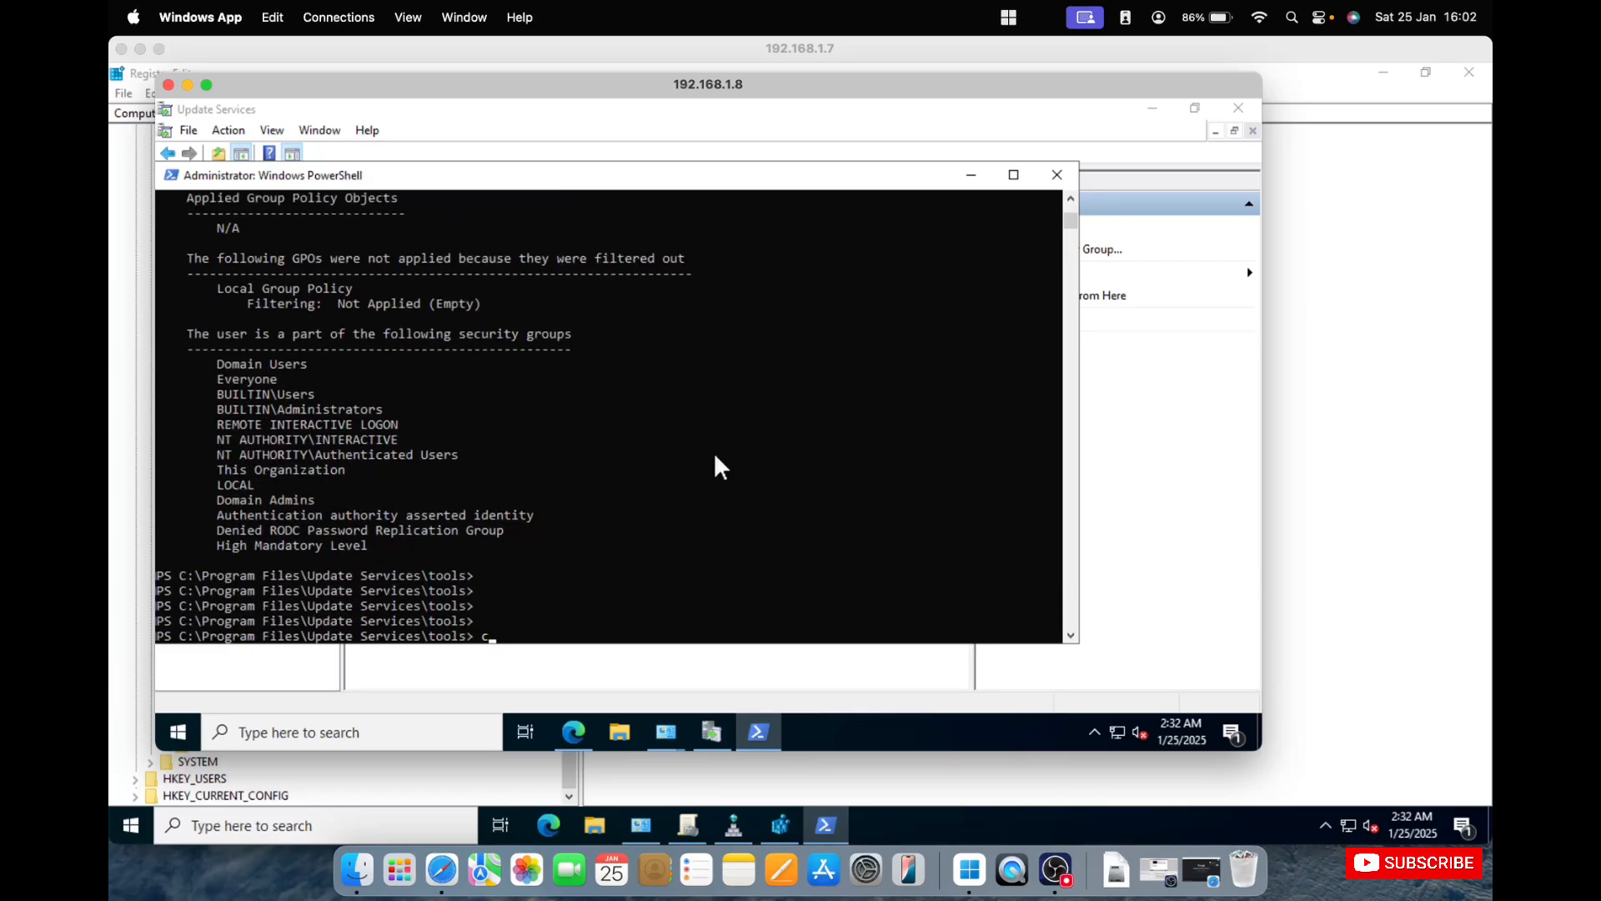
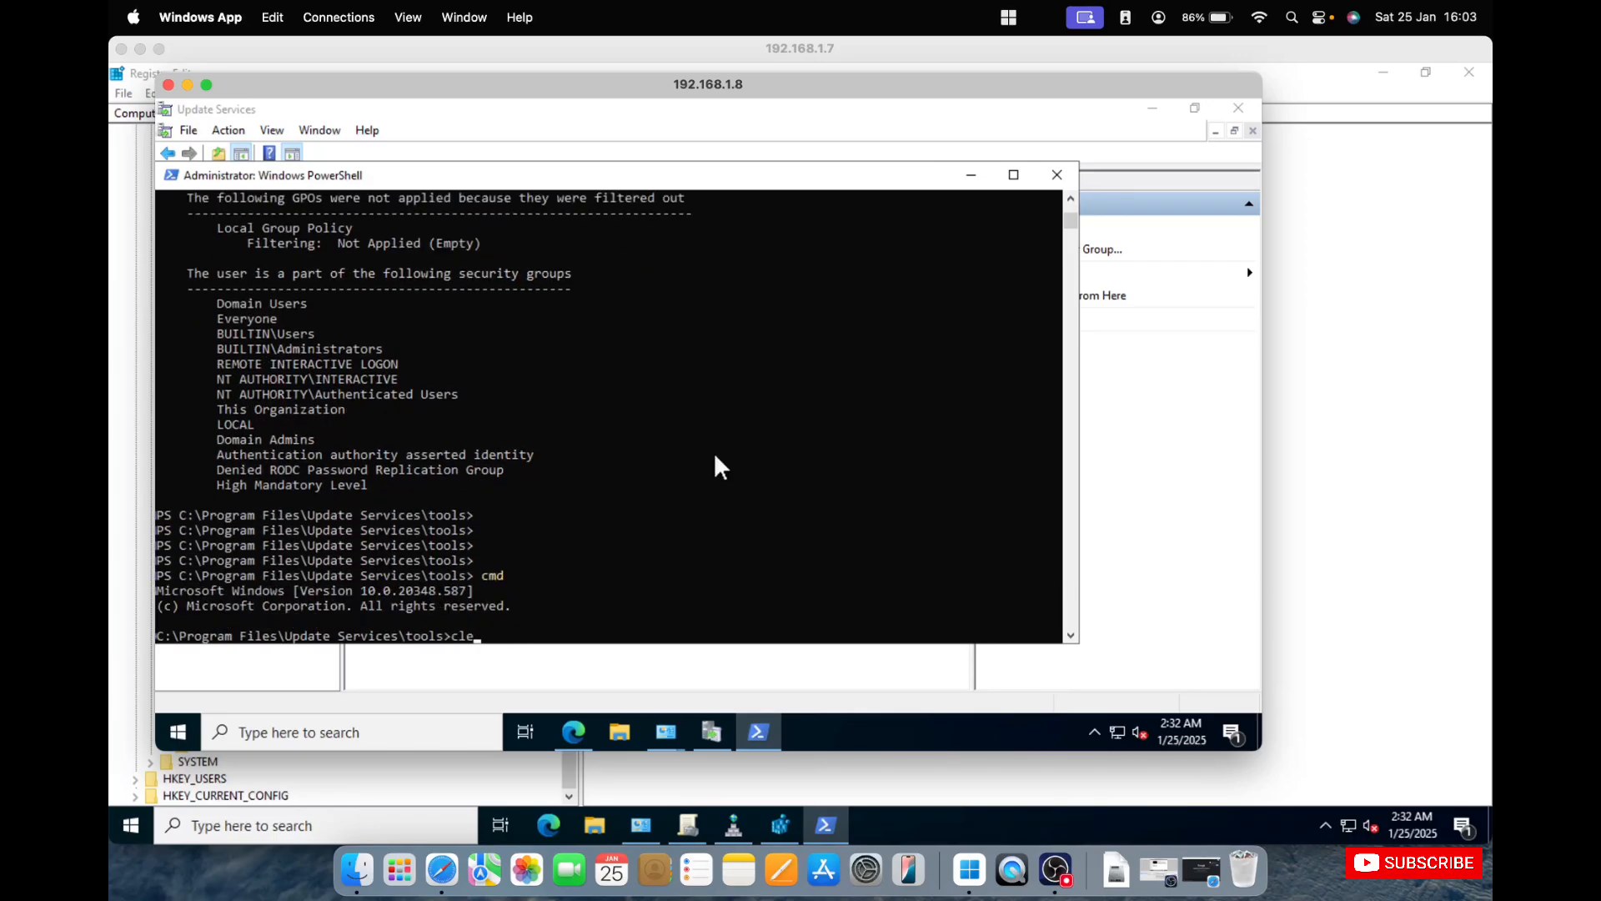
Bring up the administrator PowerShell window on the WSUS server, add blank prompt lines and start a command beginning with c.
Clear the console with cls and add a few blank prompt lines.
text(a)
key(BackSpace)
key(BackSpace)
key(BackSpace)
key(BackSpace)
text(cls)
key(Return)
Run wuauclt /detectnow repeatedly on the WSUS server, recalling it from the command history.
key(Return)
key(Return)
key(Return)
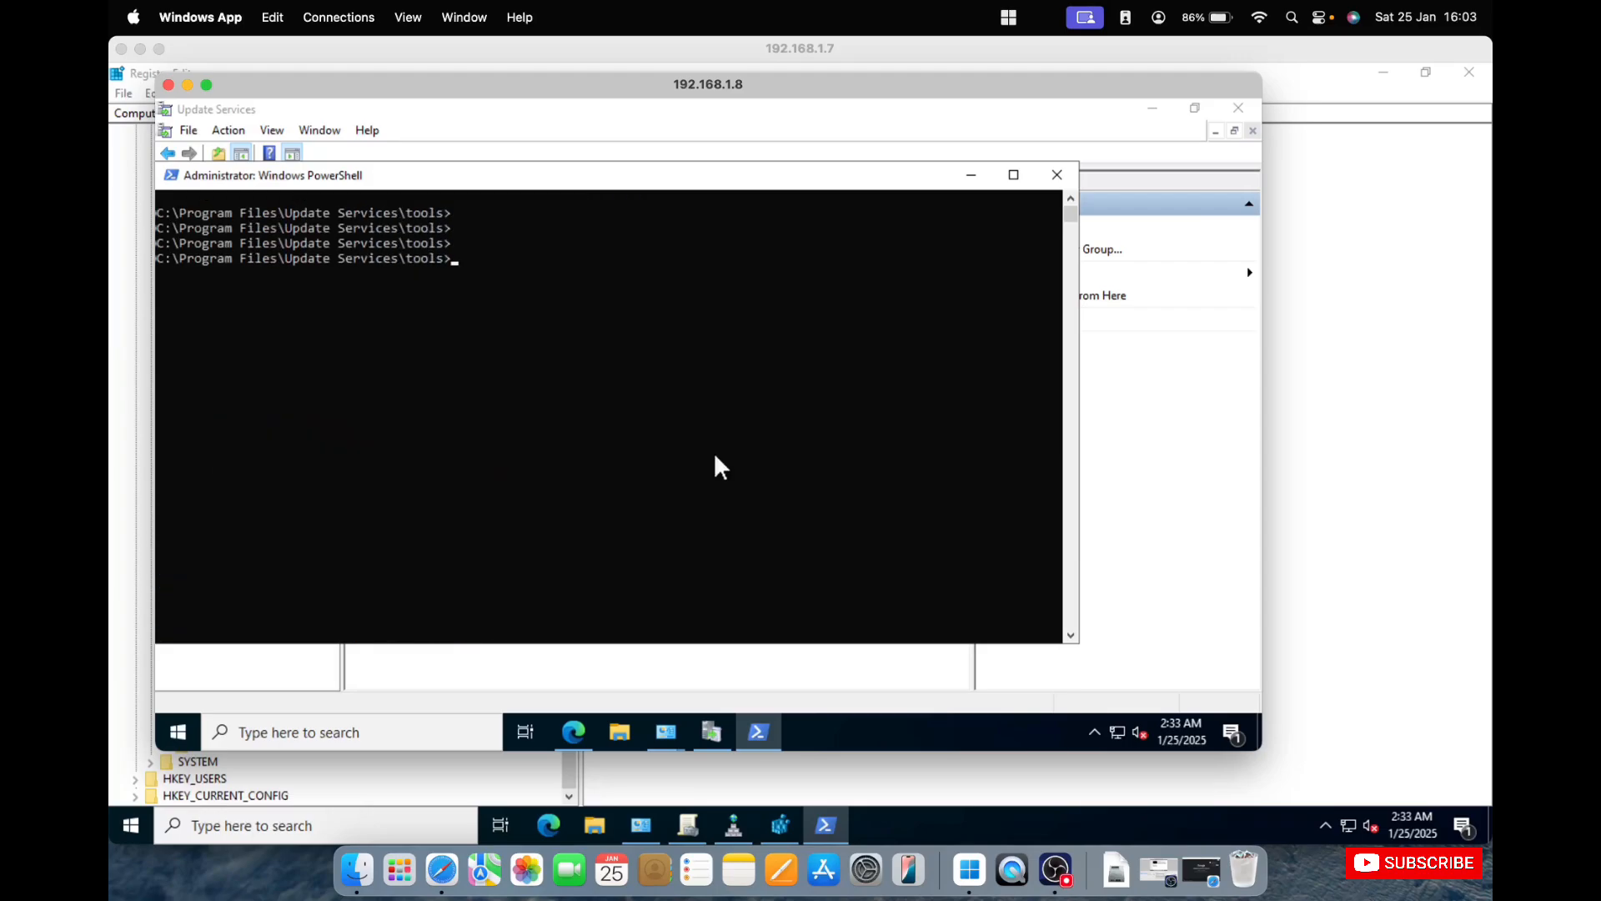
text(wuauclt /e)
text(etectnow)
key(Return)
key(Up)
key(Return)
key(Up)
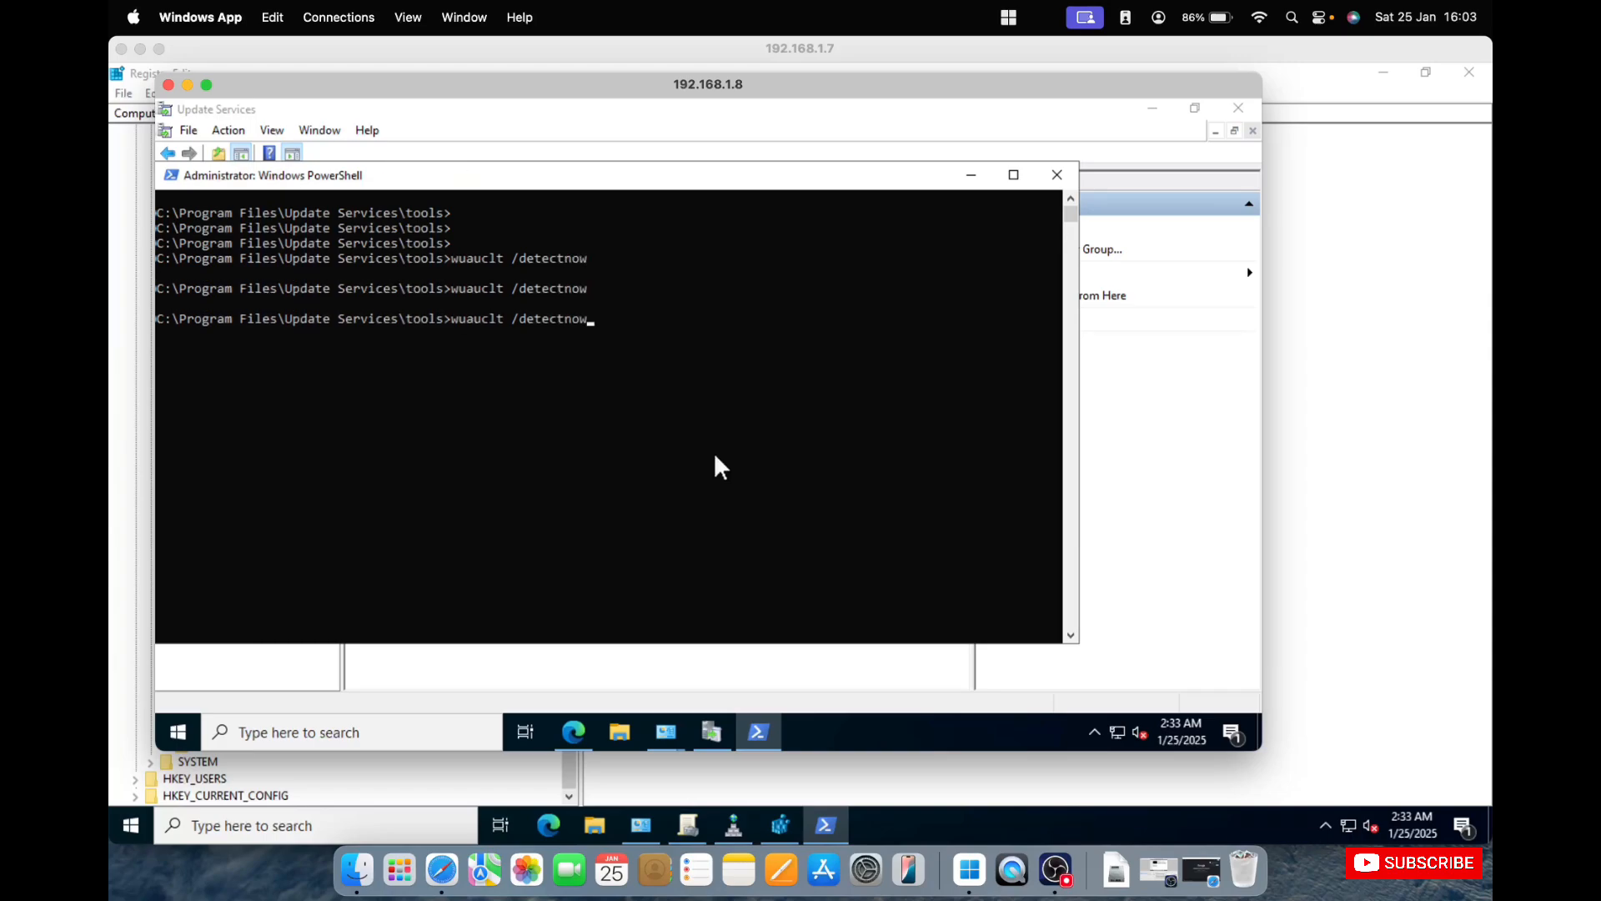
key(Return)
key(Up)
key(Return)
key(Up)
key(Return)
Change the recalled command to wuauclt /reportnow and run it repeatedly.
key(Up)
key(Return)
key(Up)
key(Return)
key(Up)
key(Return)
key(Up)
key(Return)
key(Up)
key(Return)
key(Up)
key(Return)
key(Up)
key(Return)
key(Up)
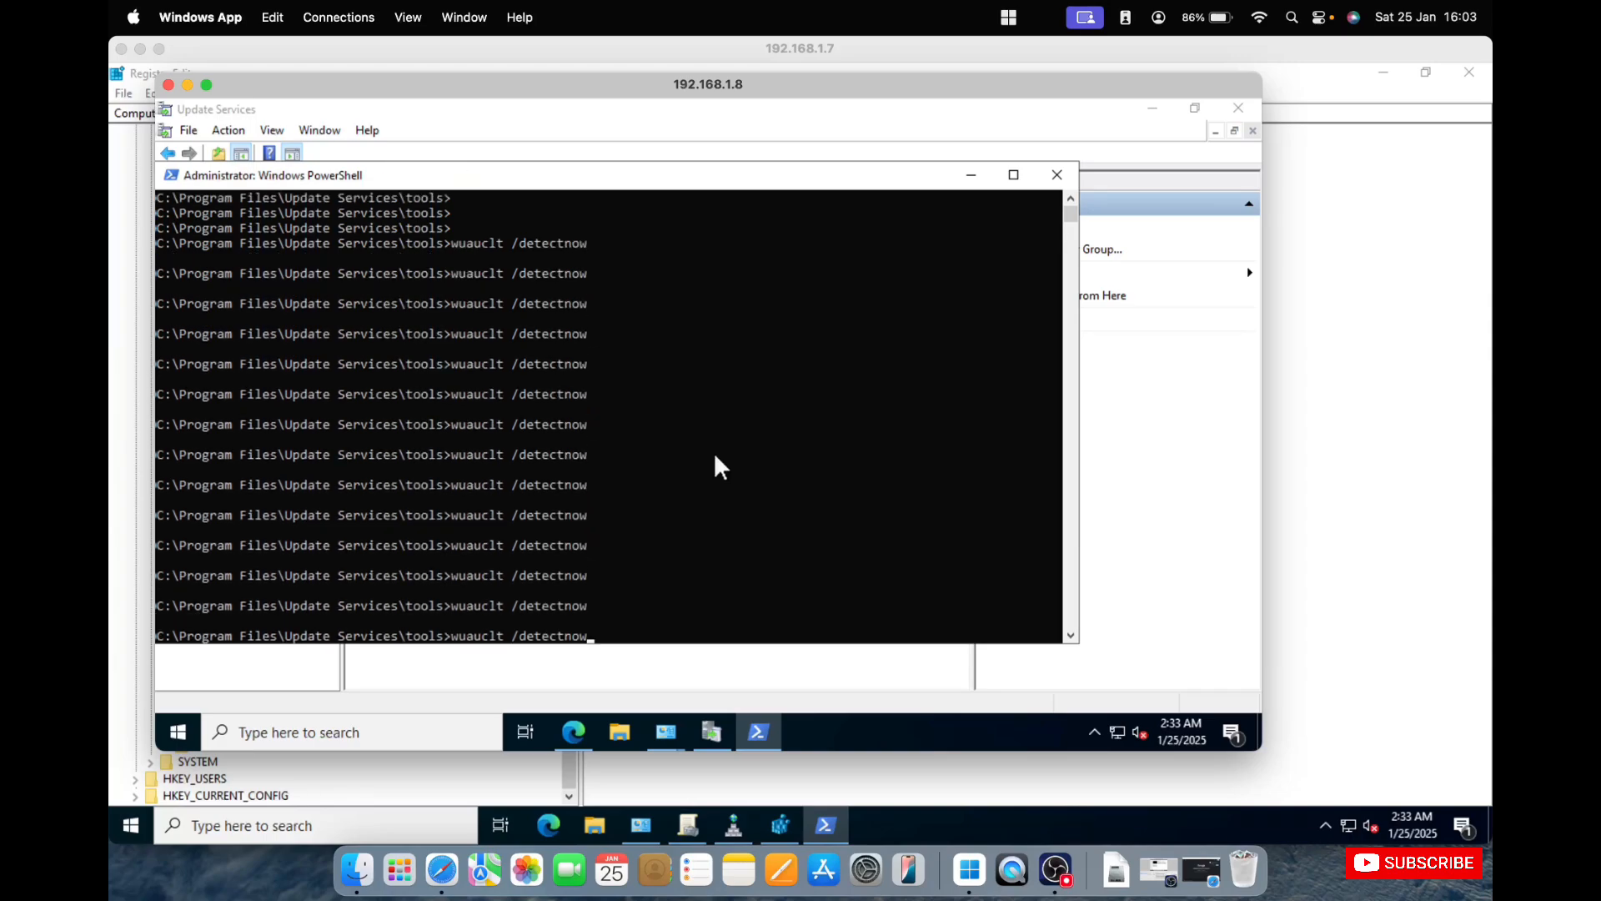
key(Return)
key(Up)
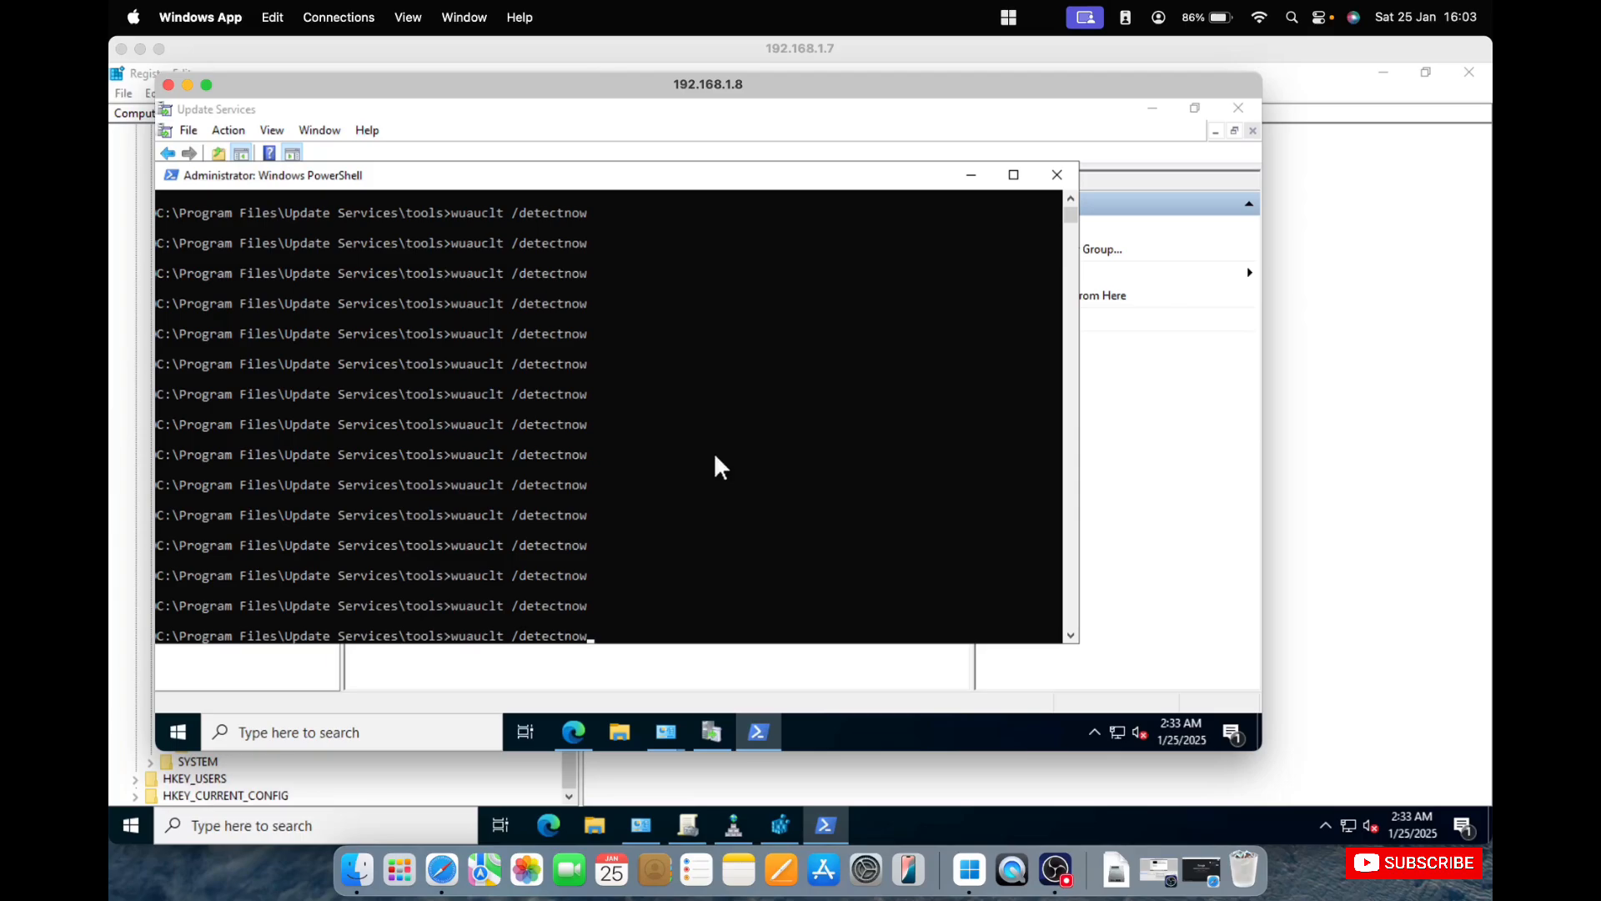
key(BackSpace)
key(BackSpace)
key(BackSpace)
key(BackSpace)
key(BackSpace)
text(reportnow)
key(Return)
key(Up)
key(Return)
key(Up)
key(Return)
key(Up)
key(Return)
key(Up)
key(Return)
key(Up)
key(Return)
key(Up)
key(Return)
key(Up)
key(Return)
key(Up)
key(Return)
key(Up)
key(Return)
key(Up)
key(Return)
key(Up)
key(Return)
key(Up)
key(Return)
key(Up)
key(Return)
key(Up)
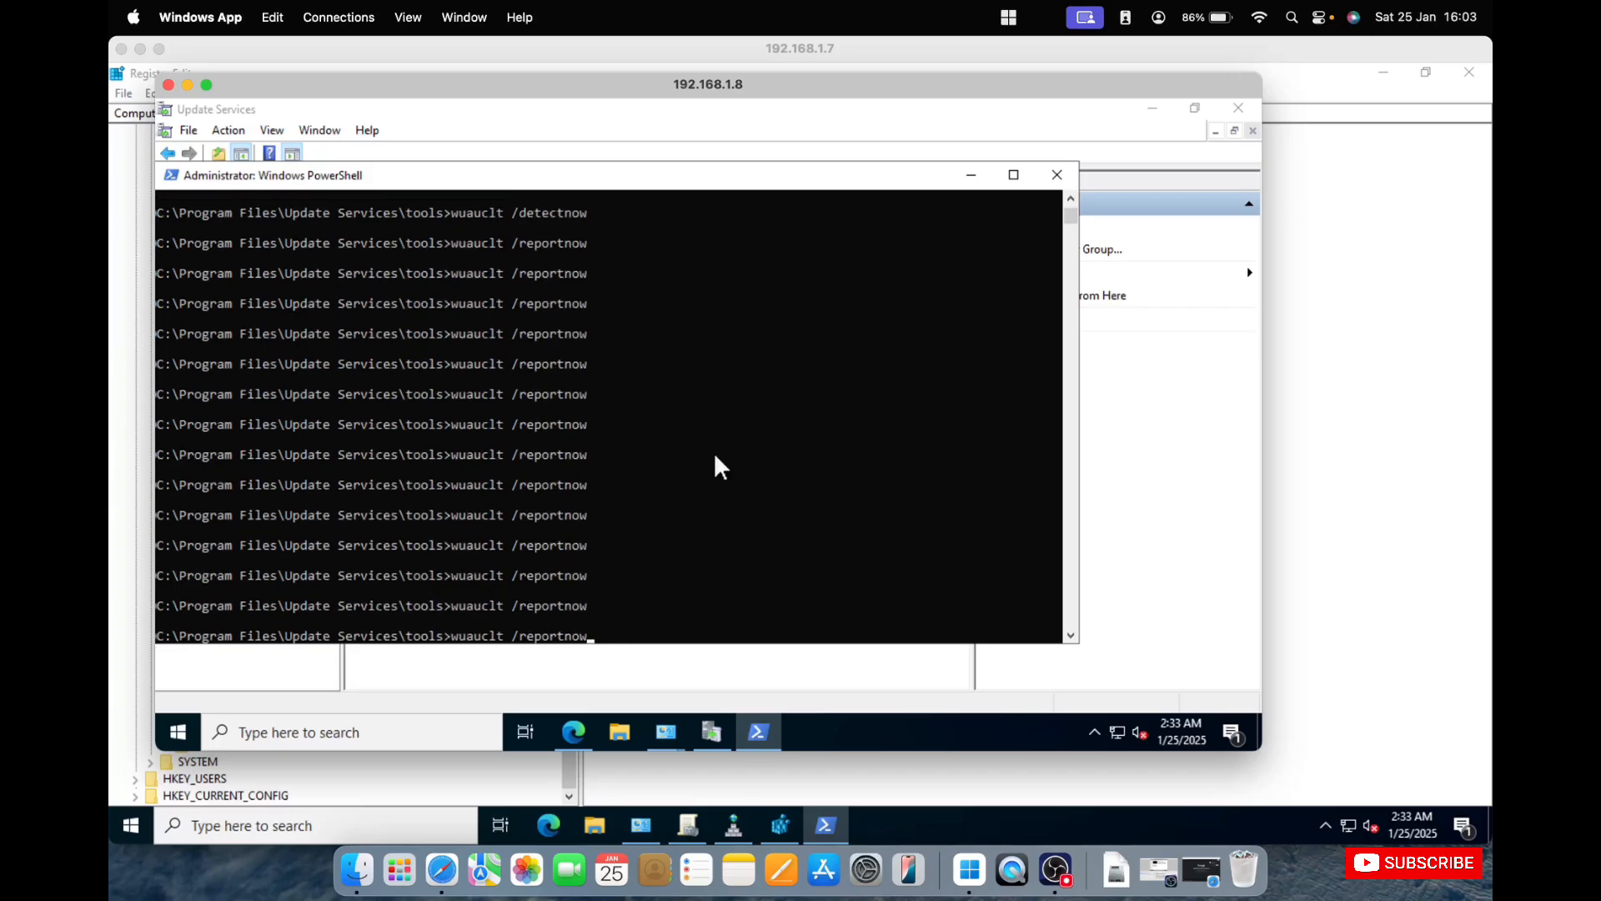
Refresh the All Computers list in Update Services and open its Unassigned Computers group.
click(888, 673)
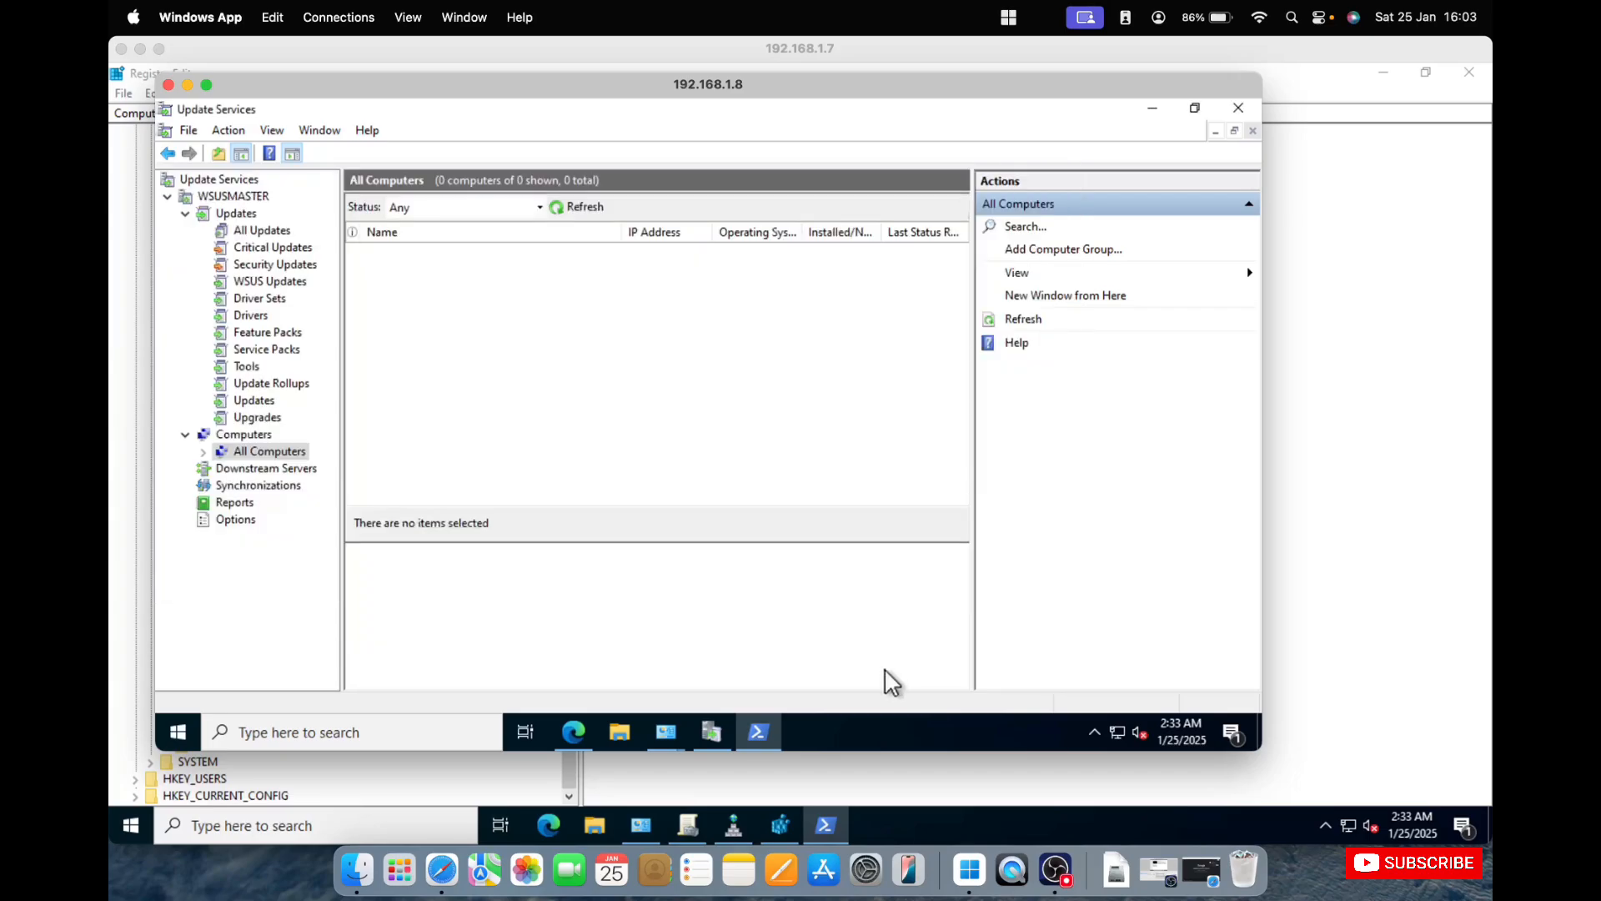
click(570, 206)
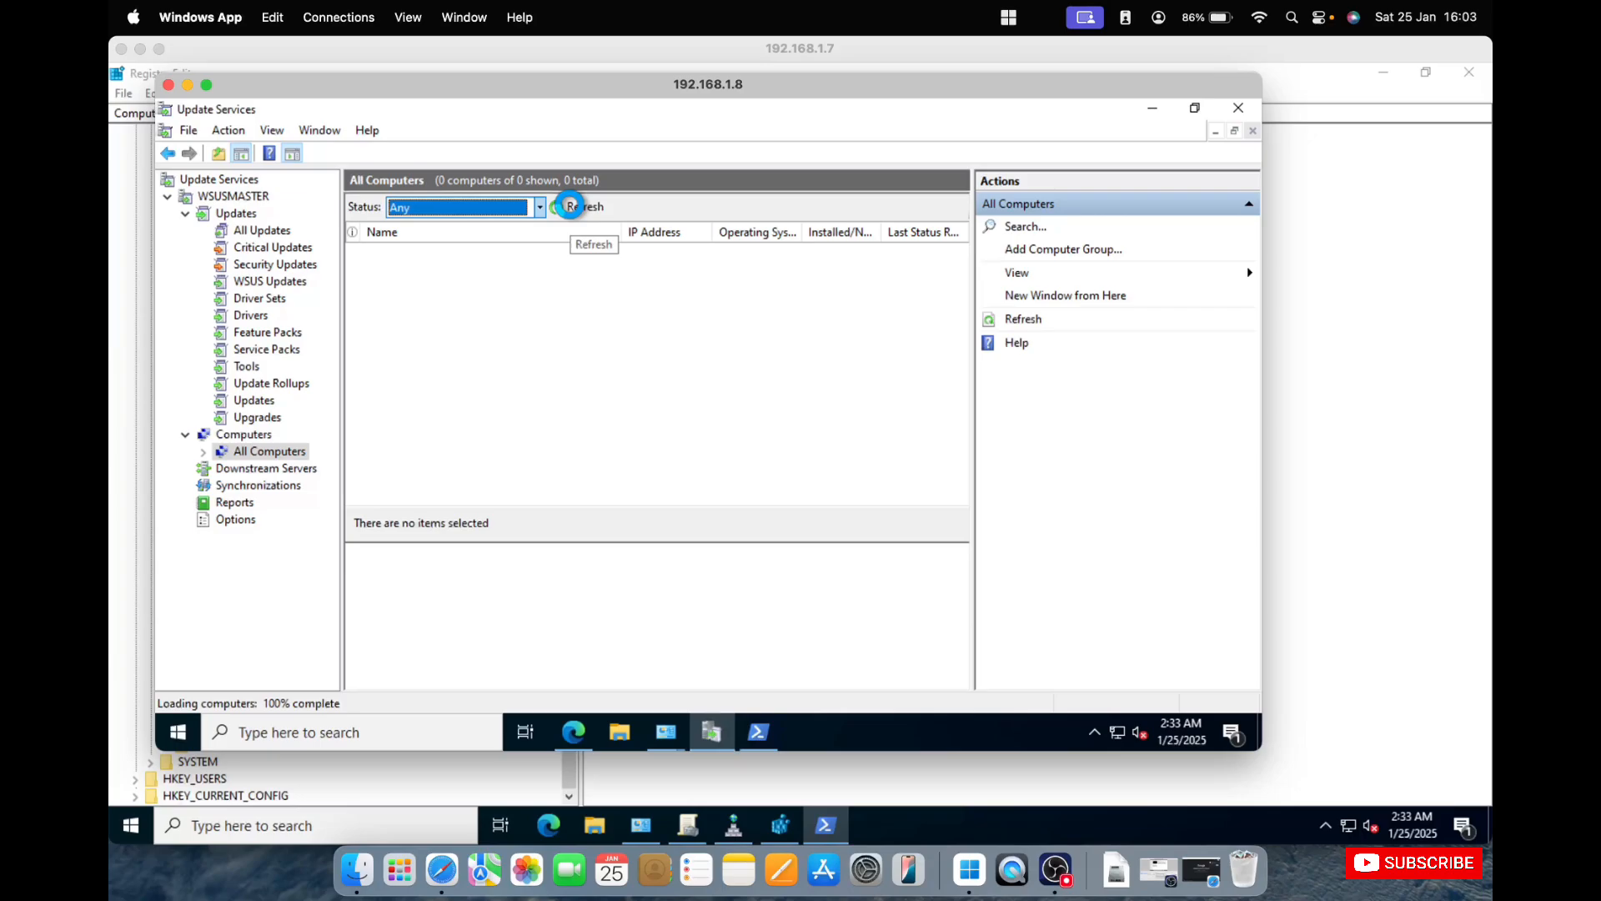
click(203, 451)
click(250, 469)
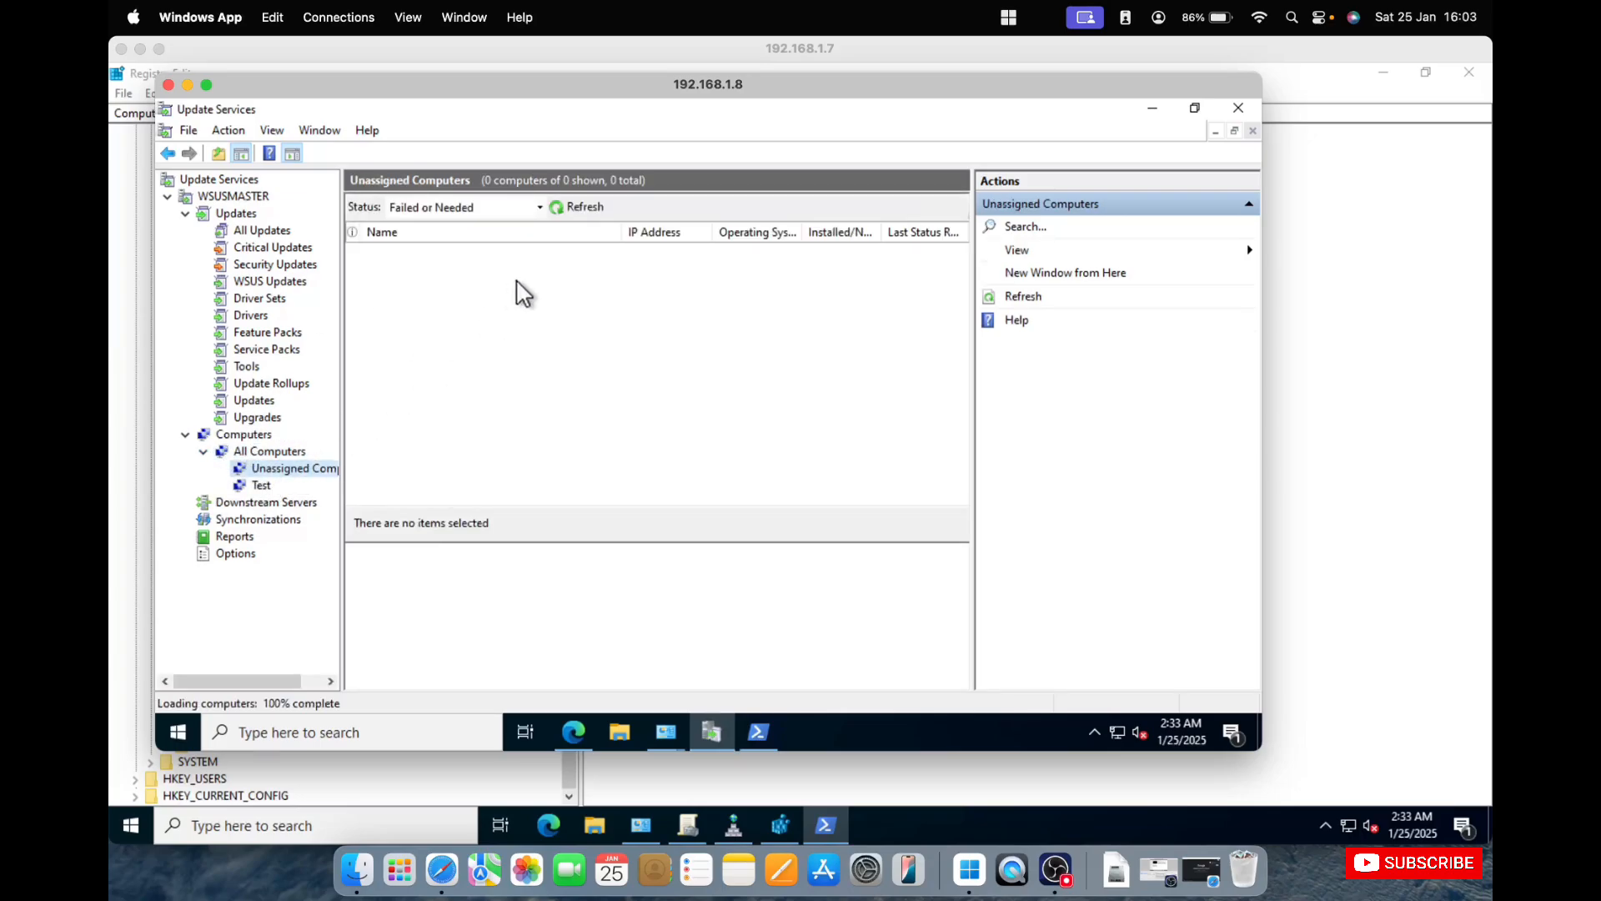
Filter Unassigned Computers by status Any and refresh the list several times.
click(540, 207)
click(488, 311)
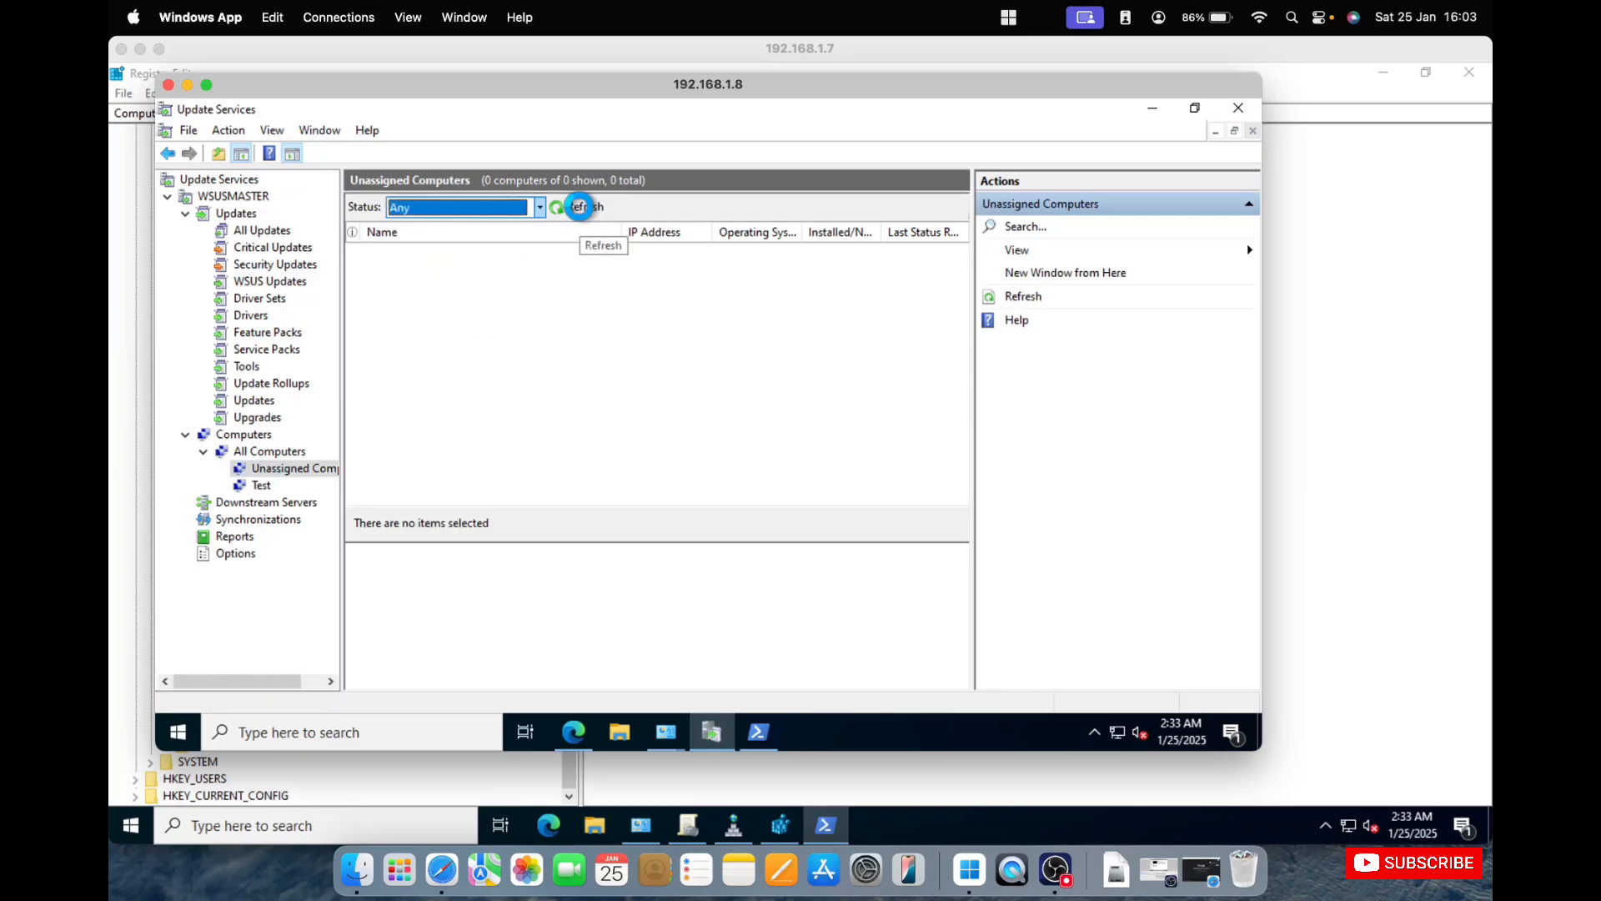
click(580, 207)
click(583, 205)
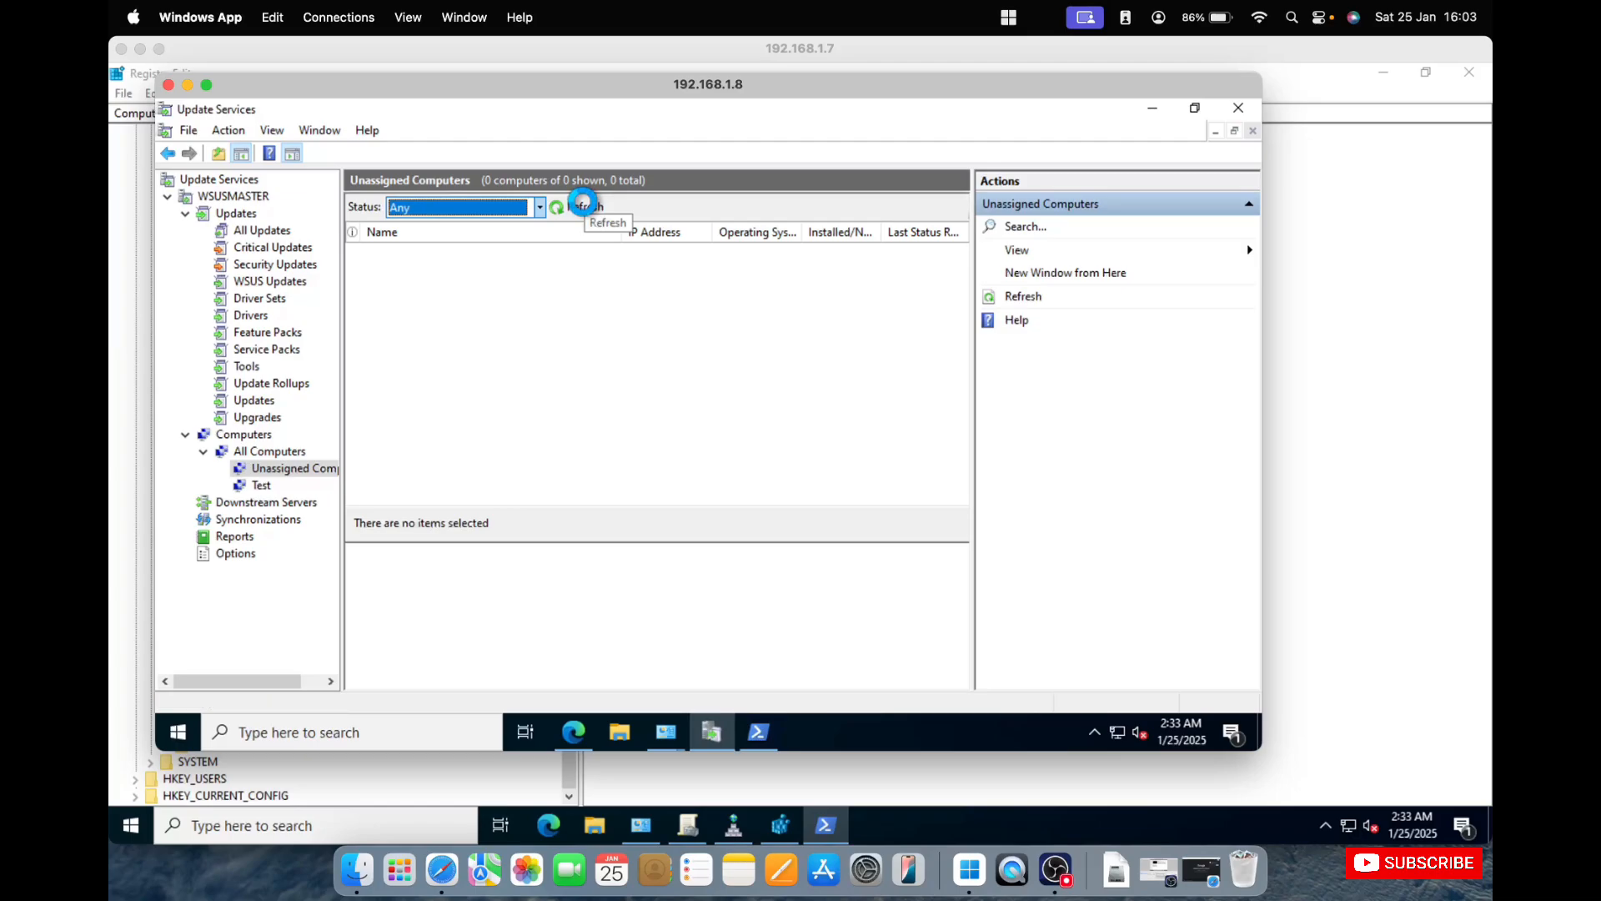
click(585, 205)
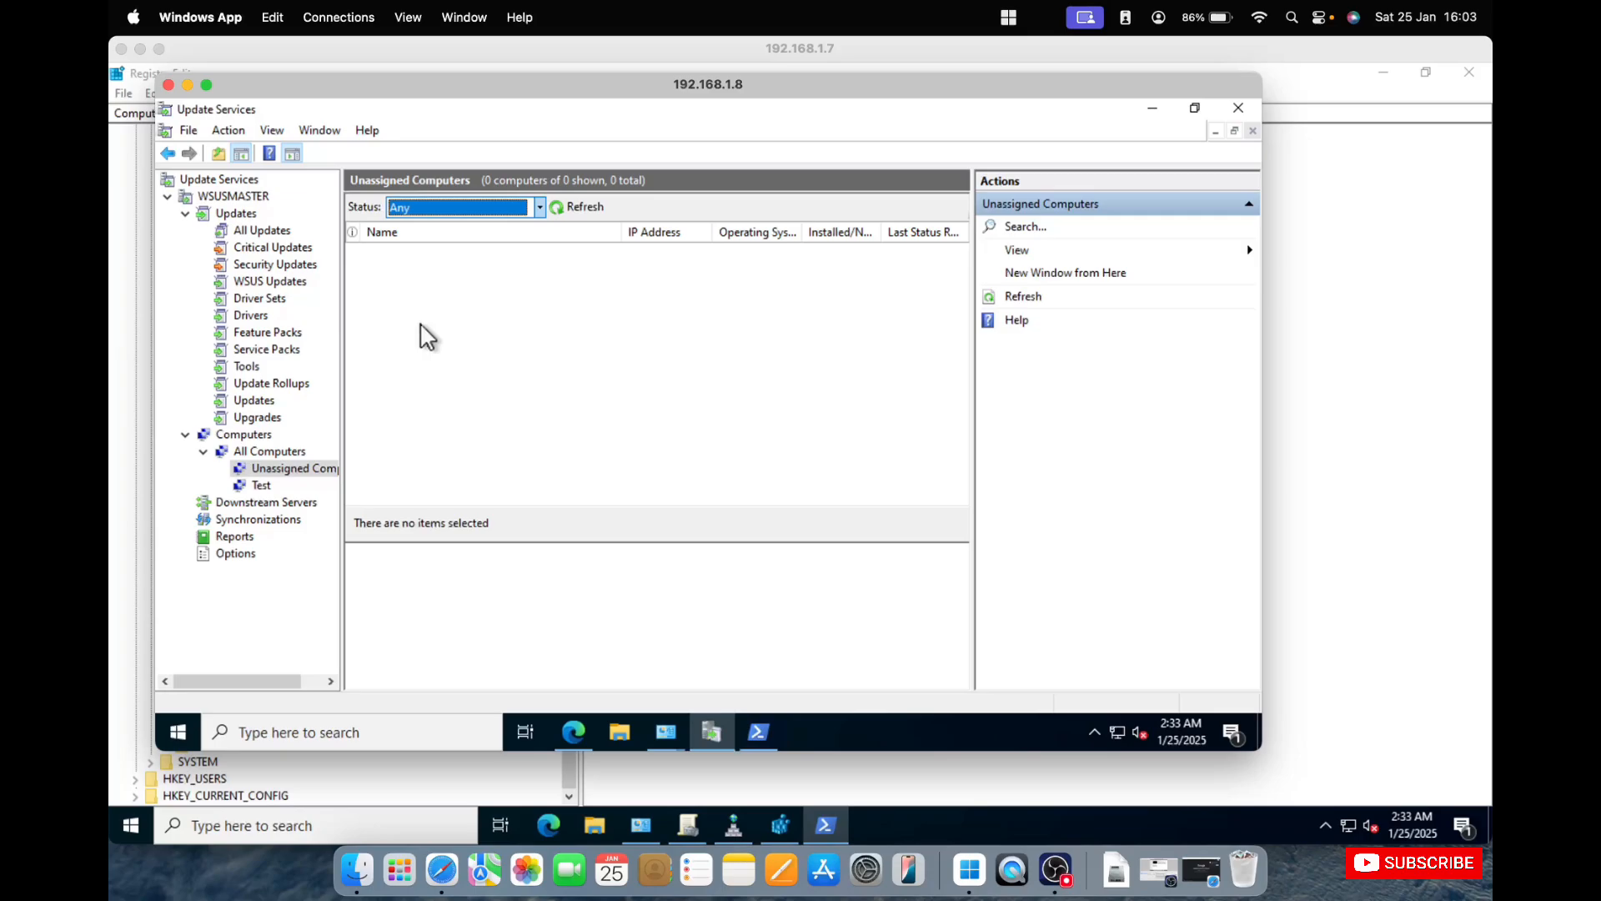
Return to the administrator PowerShell window on the WSUS server and launch Registry Editor with regedit.
click(756, 733)
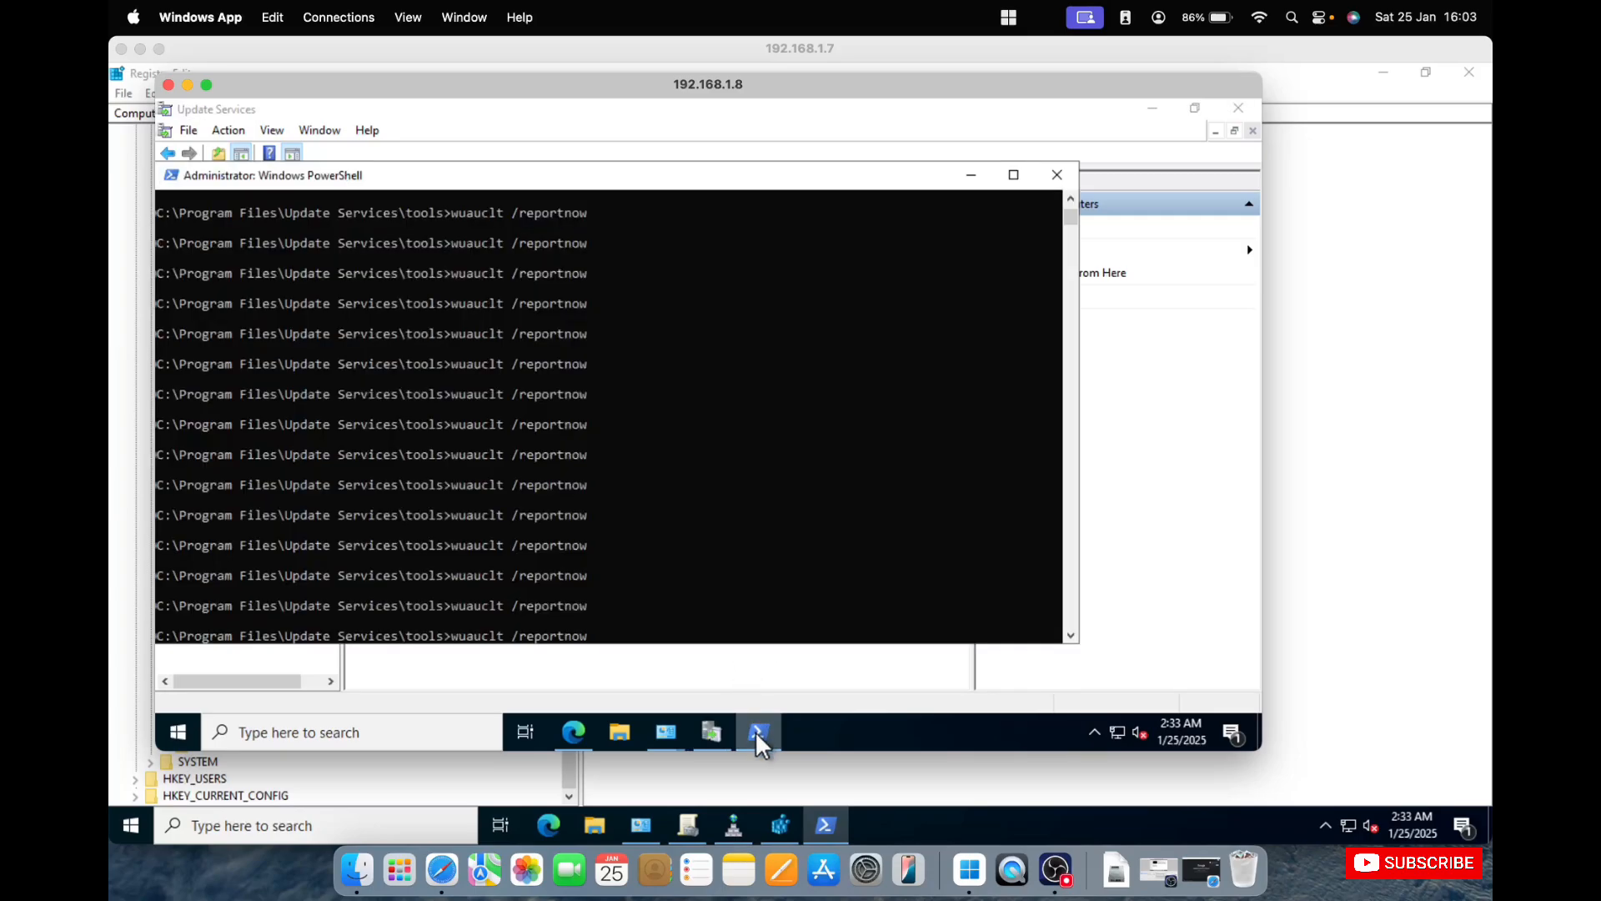
key(Escape)
text(registry)
key(BackSpace)
key(BackSpace)
key(BackSpace)
key(BackSpace)
key(BackSpace)
text(edit)
key(Return)
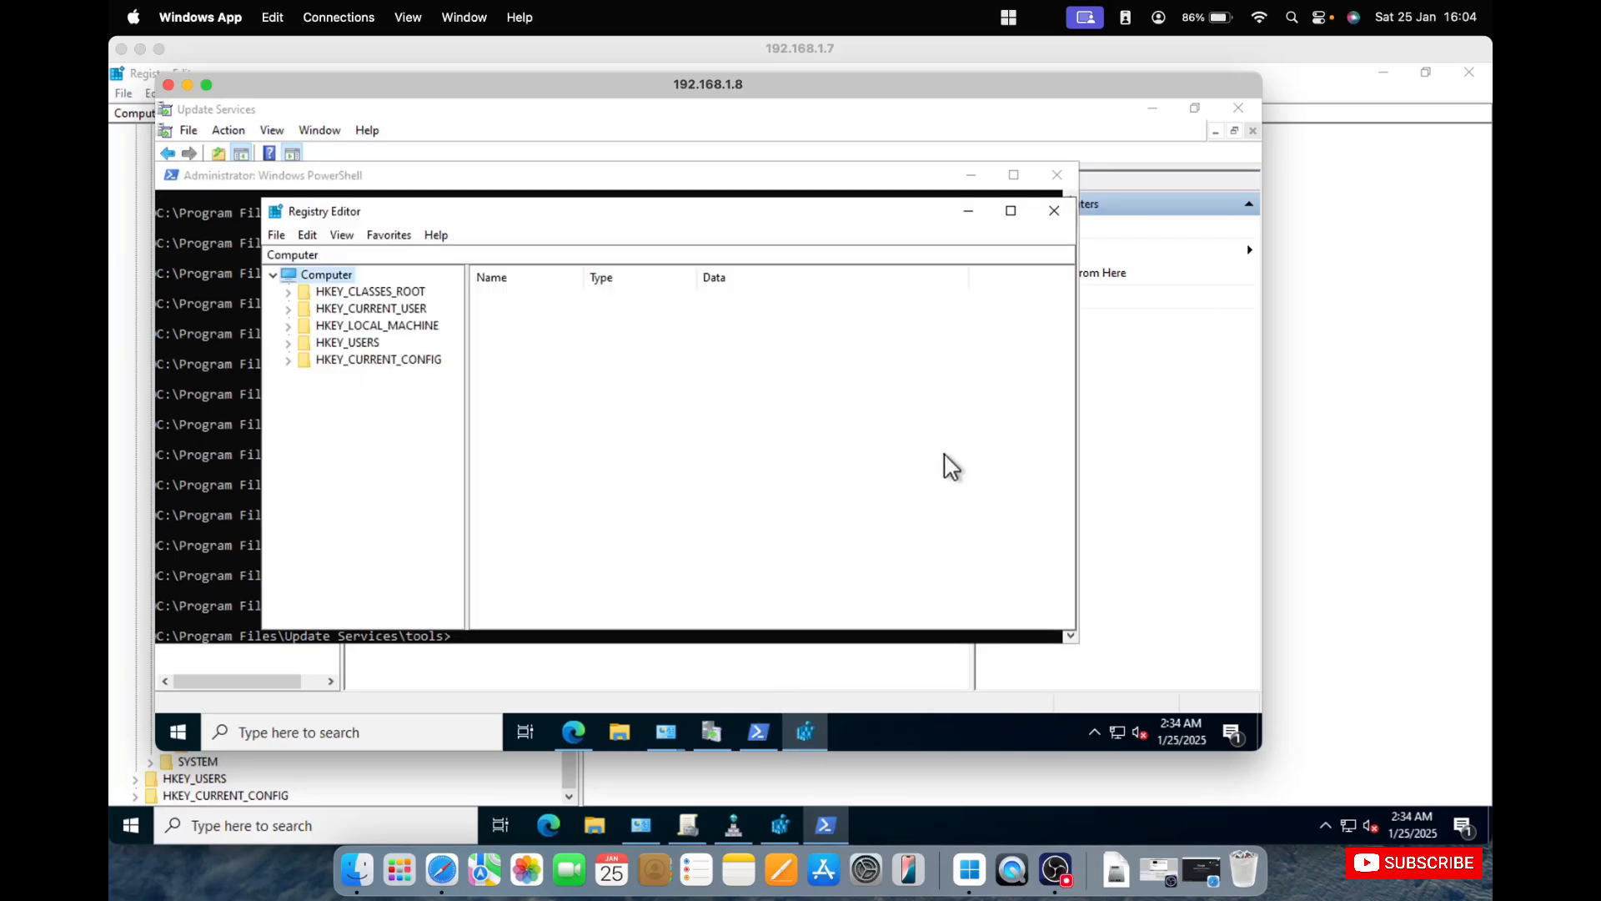
Expand HKEY_LOCAL_MACHINE\SOFTWARE\Microsoft in the registry tree and maximize the Registry Editor window.
double_click(427, 323)
double_click(377, 413)
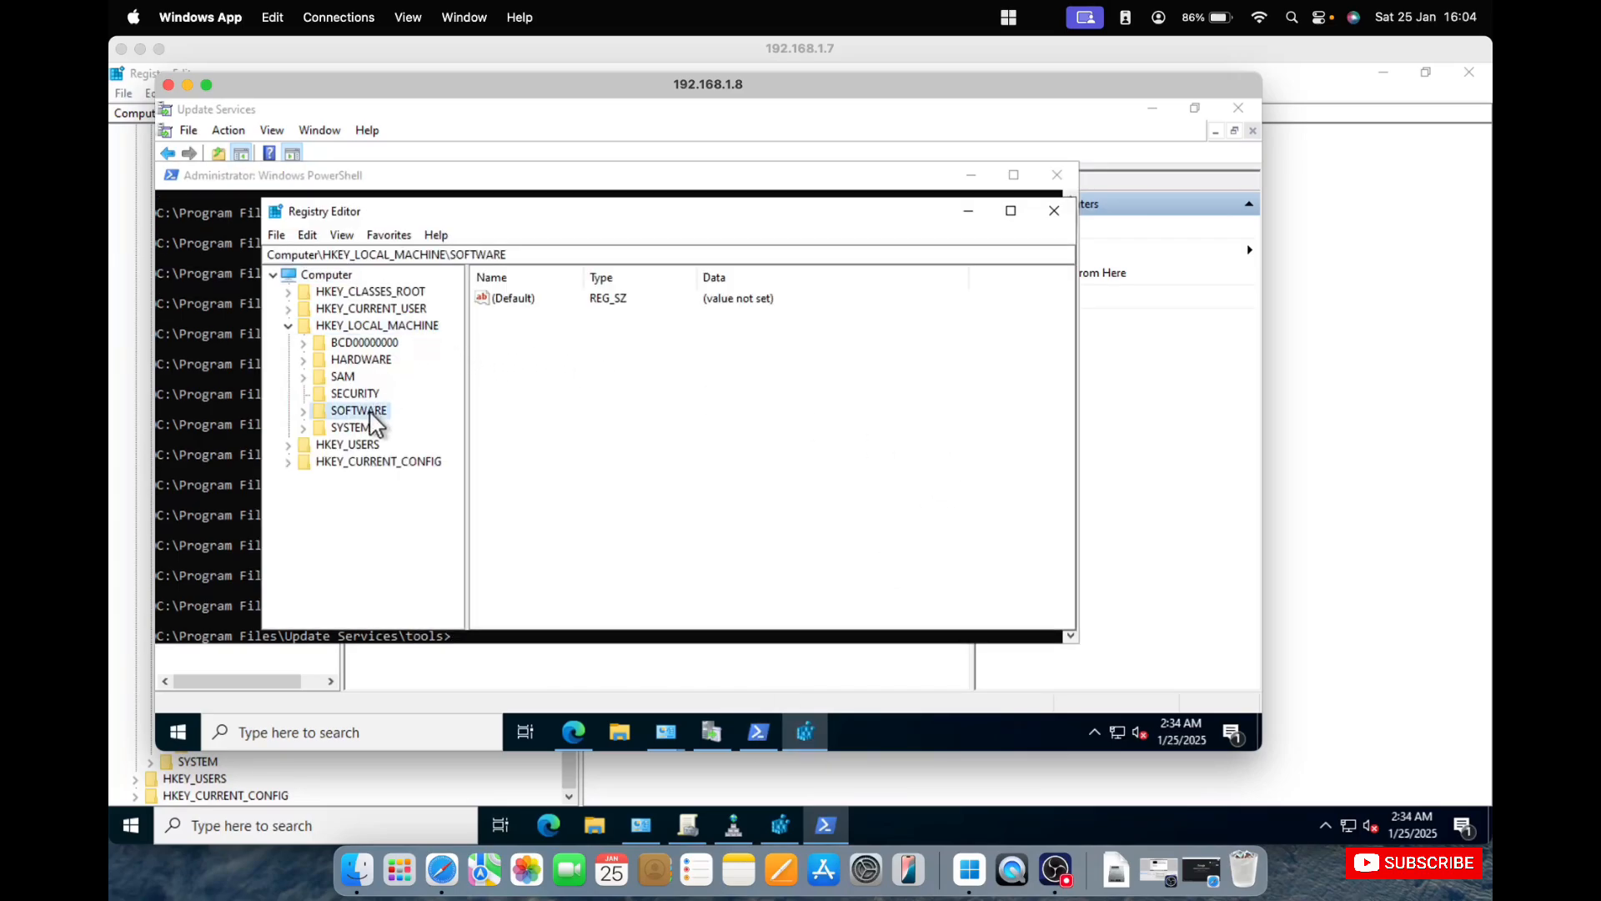
double_click(375, 445)
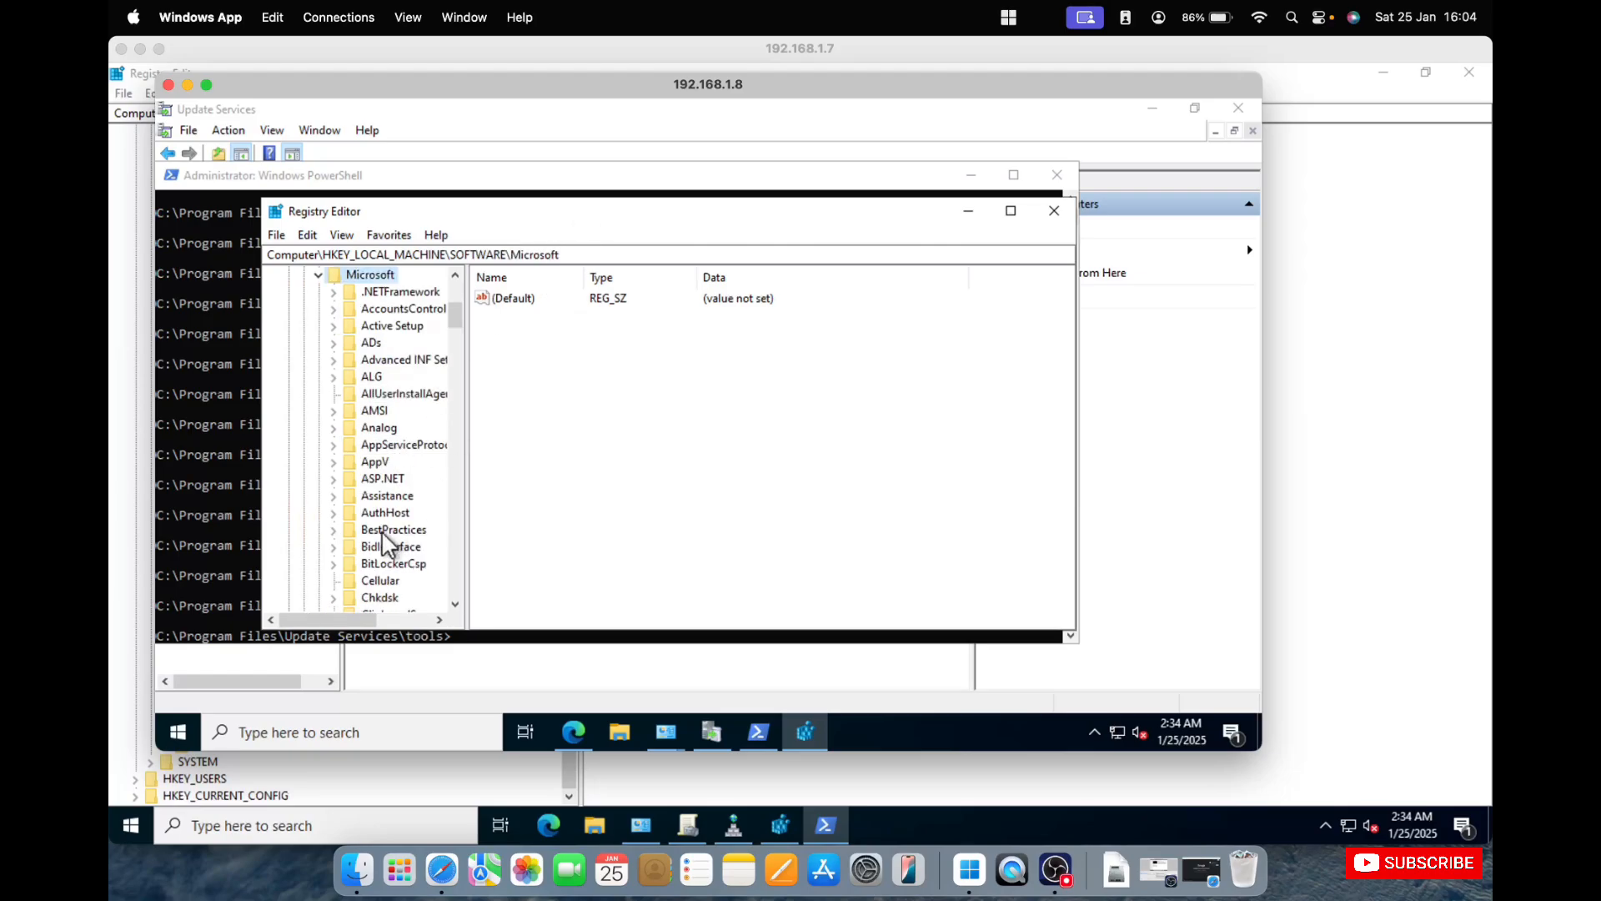
scroll(382, 531, down, 8)
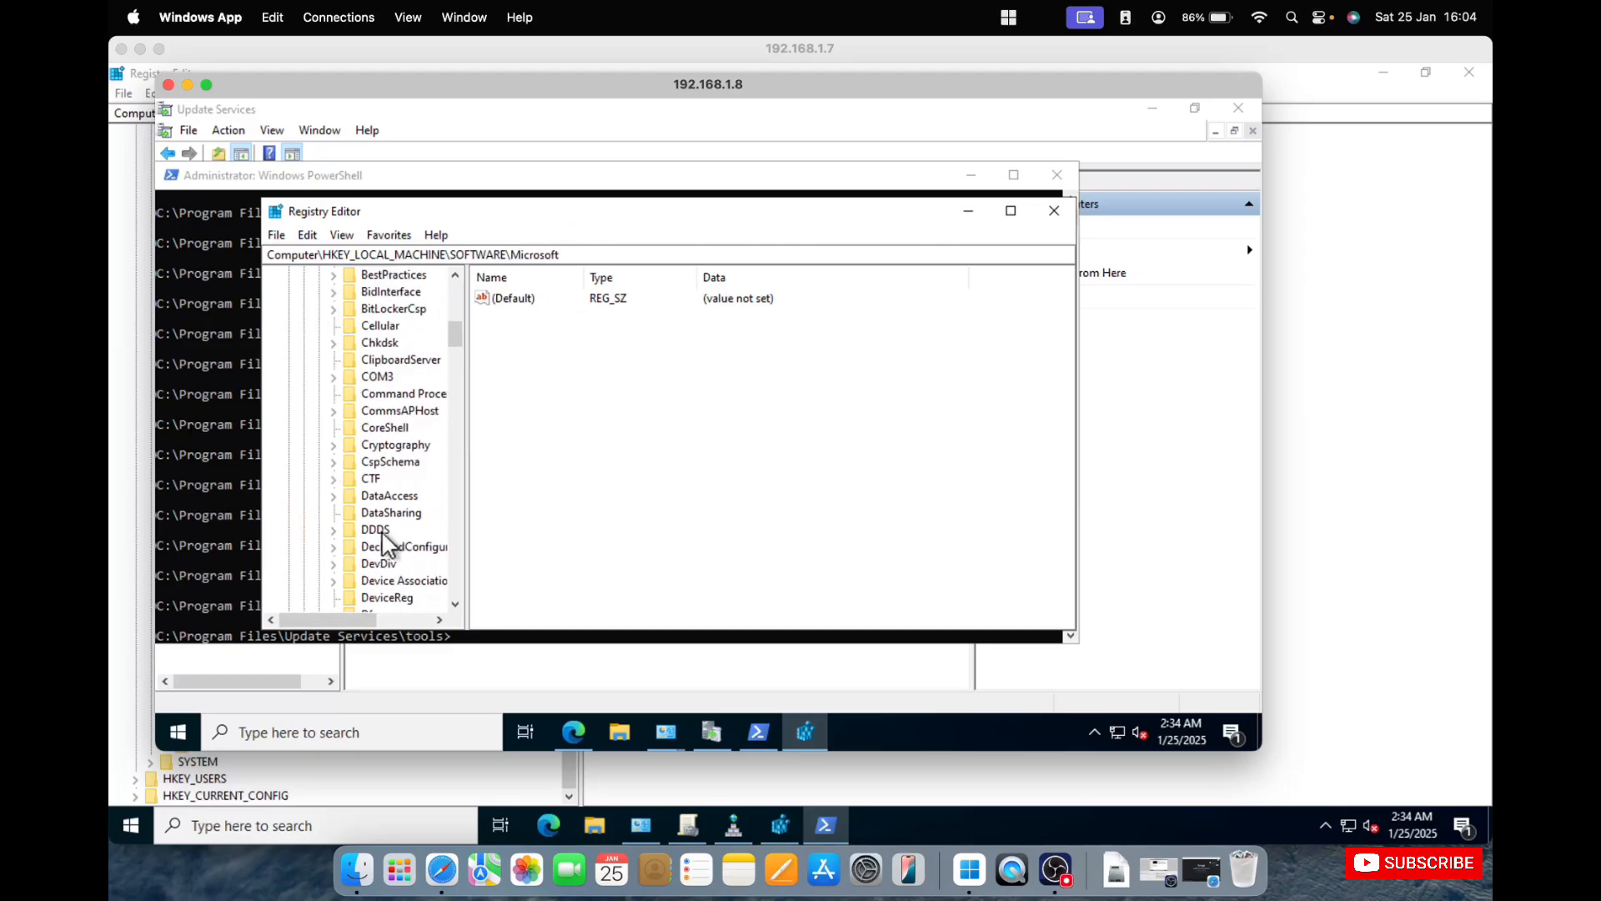
double_click(564, 211)
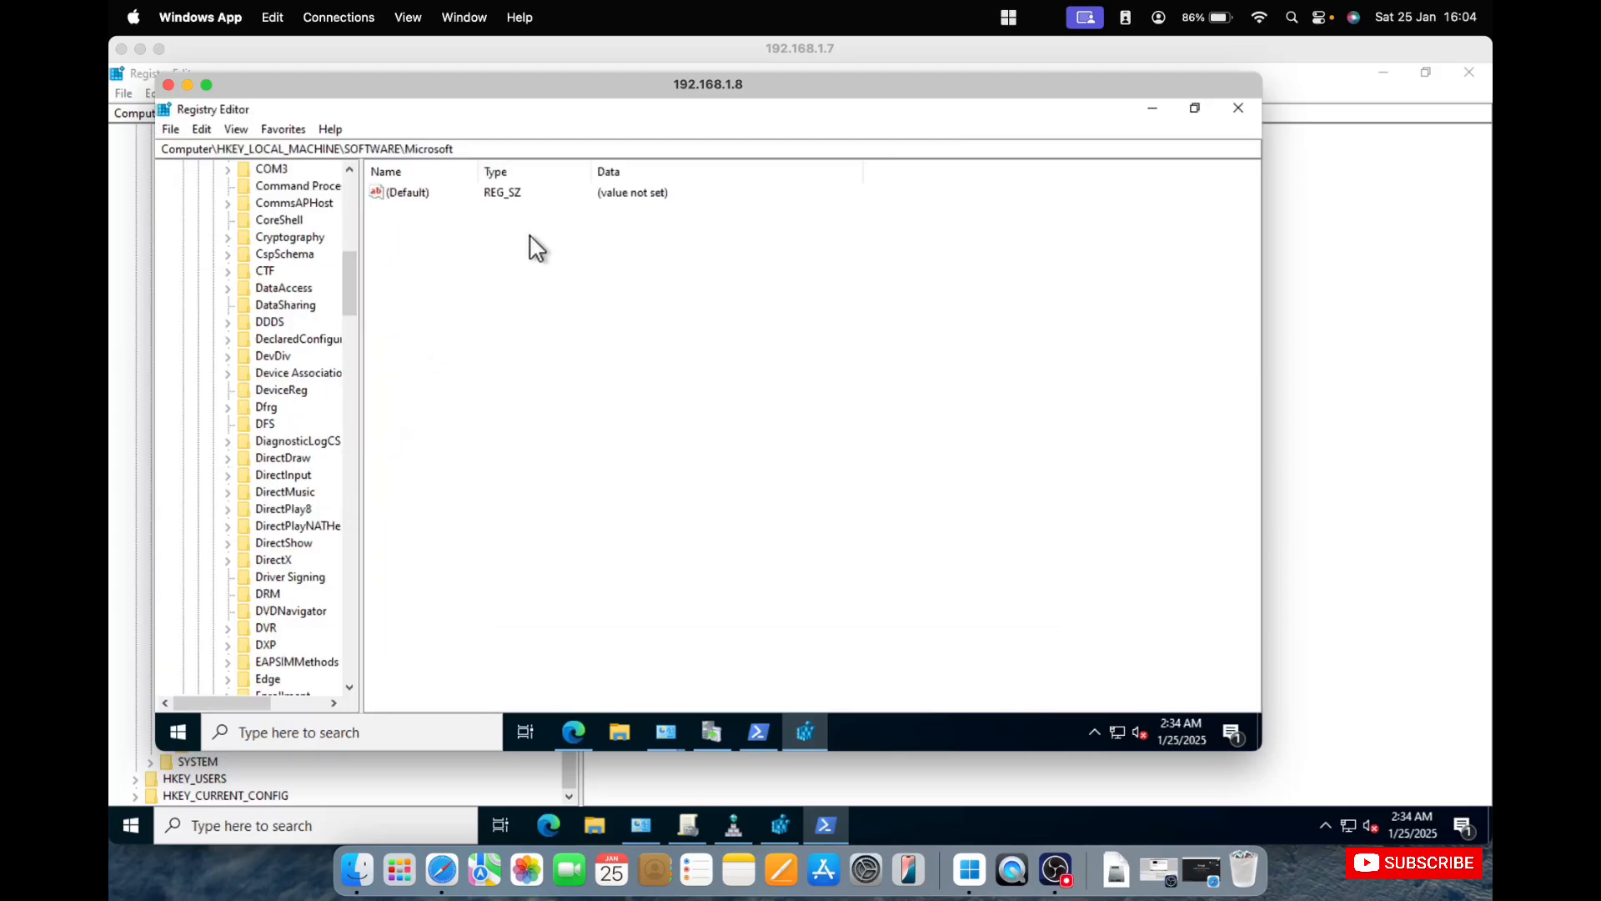
Find the Policies key under Microsoft, check its COMMS and DM subkeys, and collapse it again.
key(p)
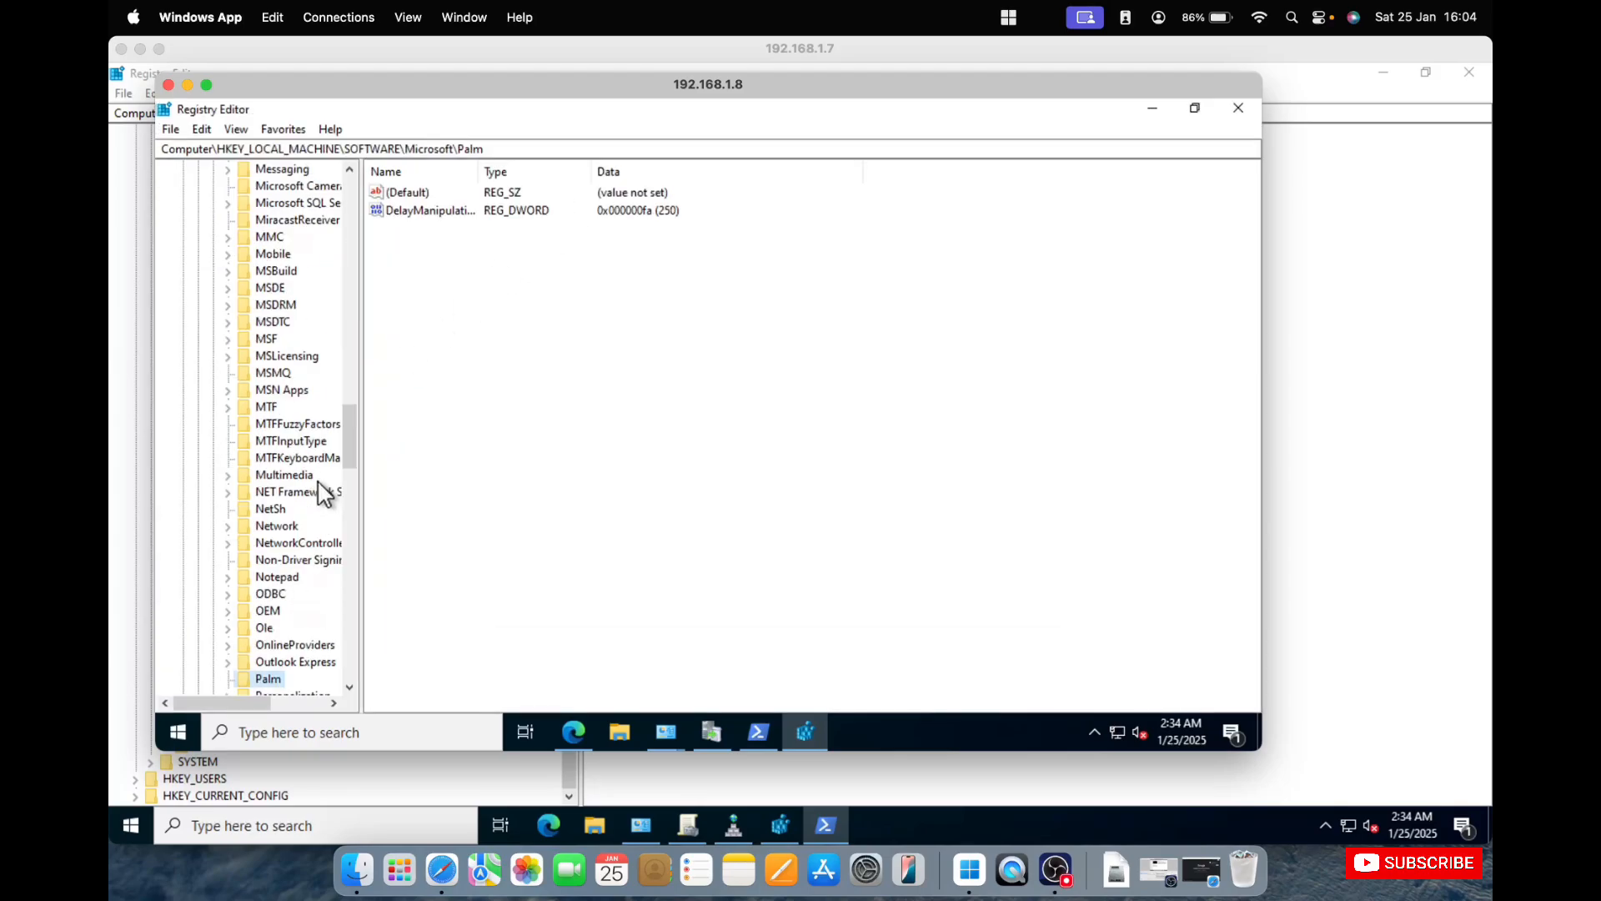
key(p)
key(p)
key(p)
key(p)
key(p)
key(p)
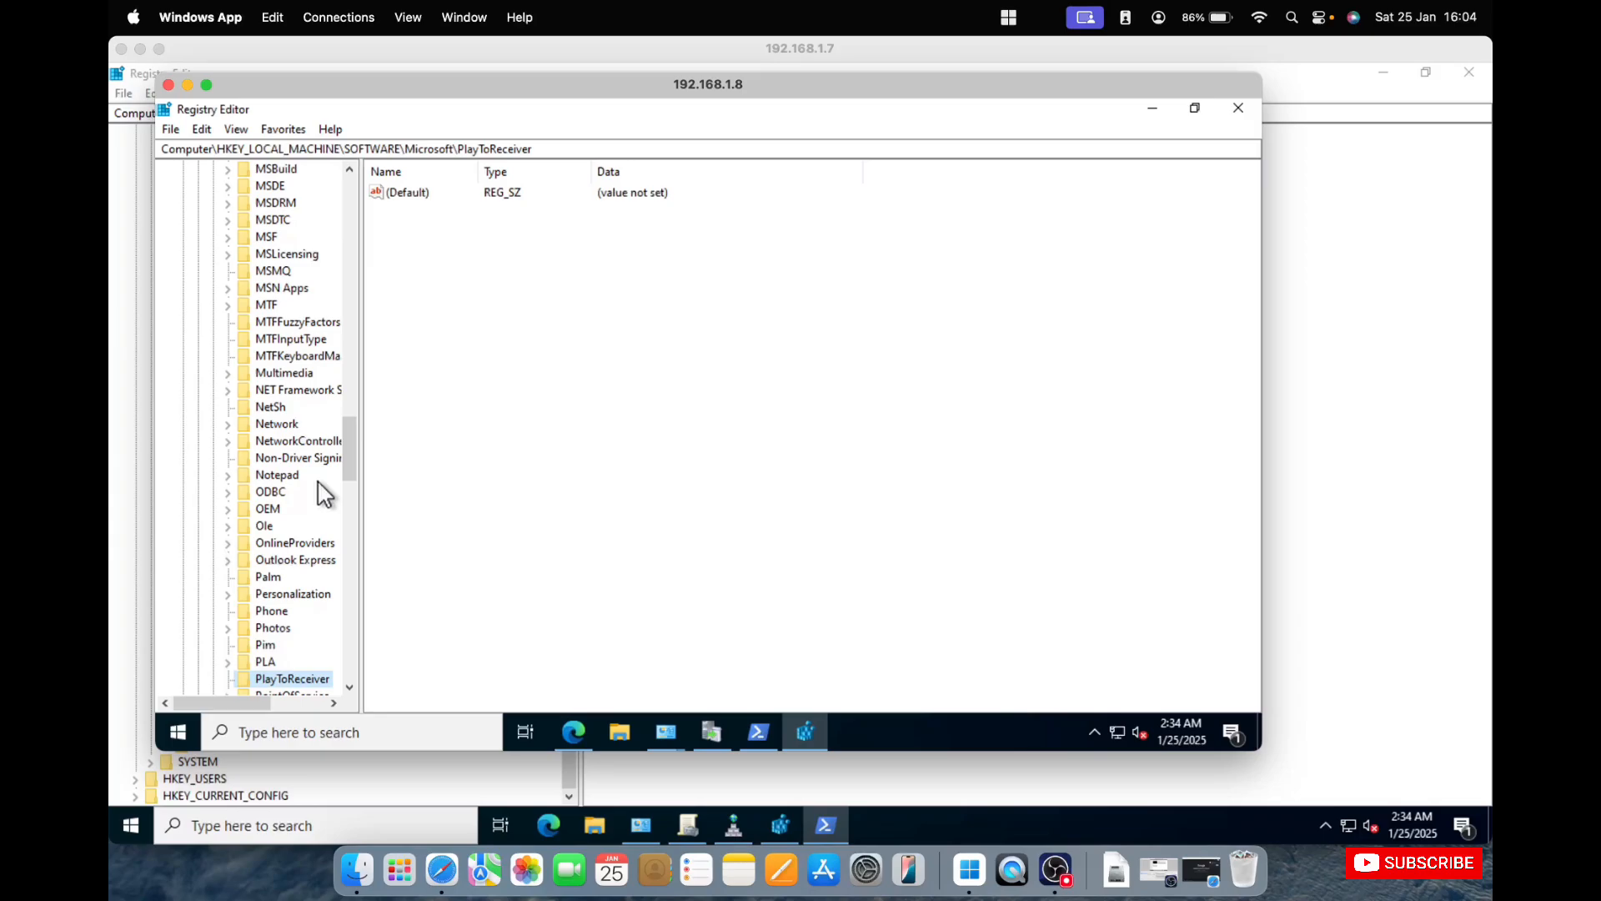
key(p)
key(p)
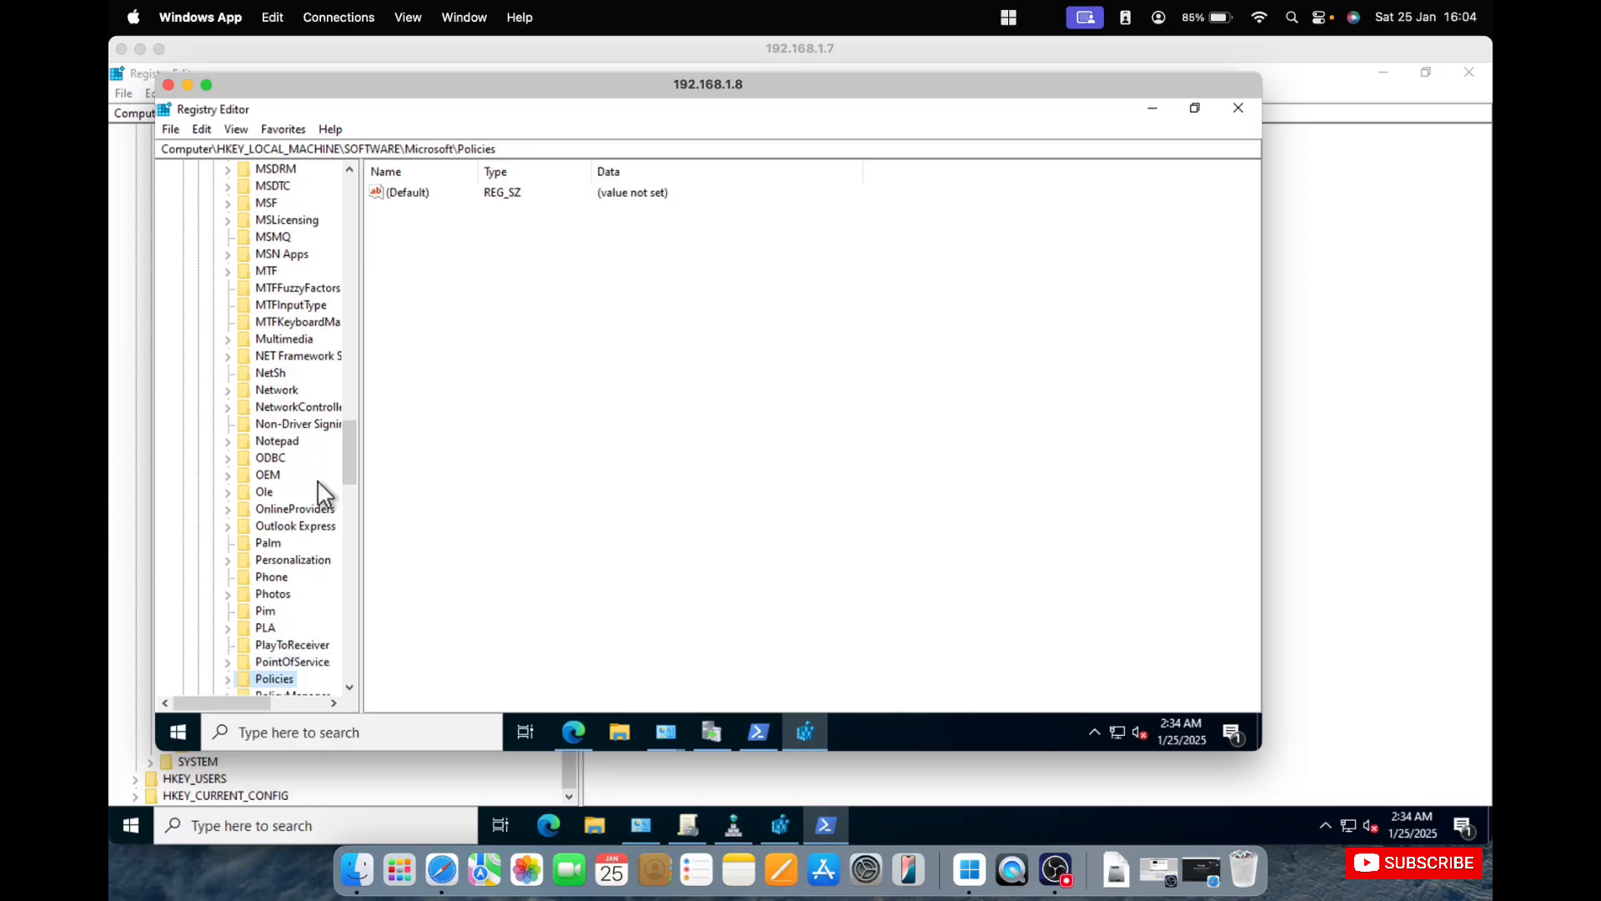
key(Right)
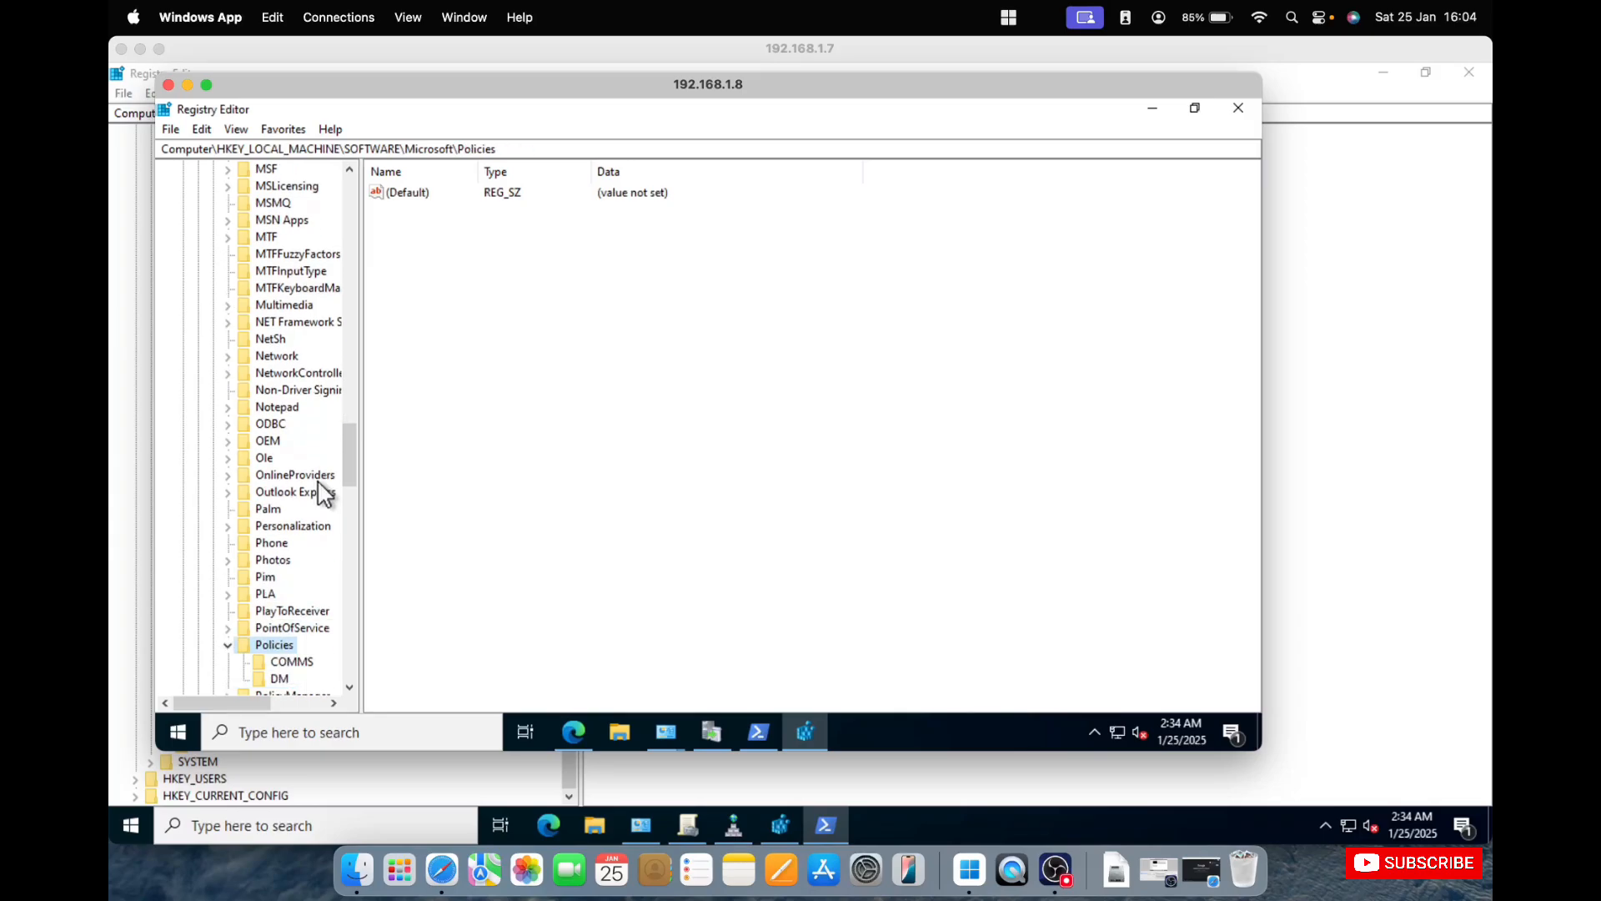
key(Down)
key(Down)
key(Up)
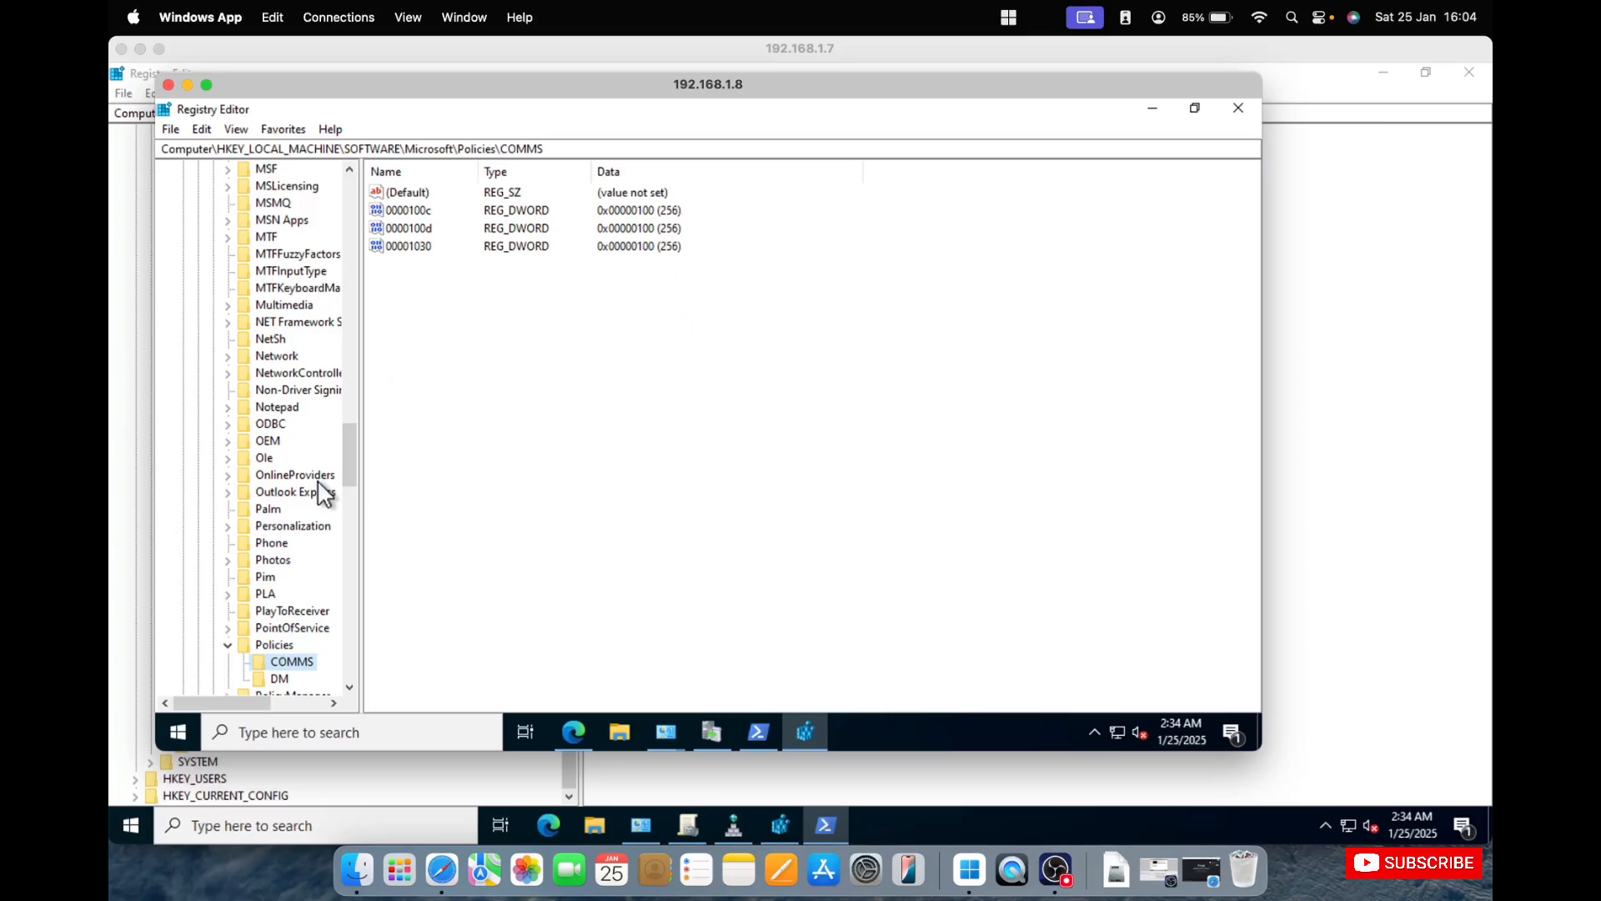
key(Left)
key(Left)
Open the WindowsUpdate key under SOFTWARE\Microsoft and move the session window aside to reveal the 192.168.1.7 registry.
key(Down)
key(Down)
key(Down)
key(Down)
key(Down)
key(Down)
key(Down)
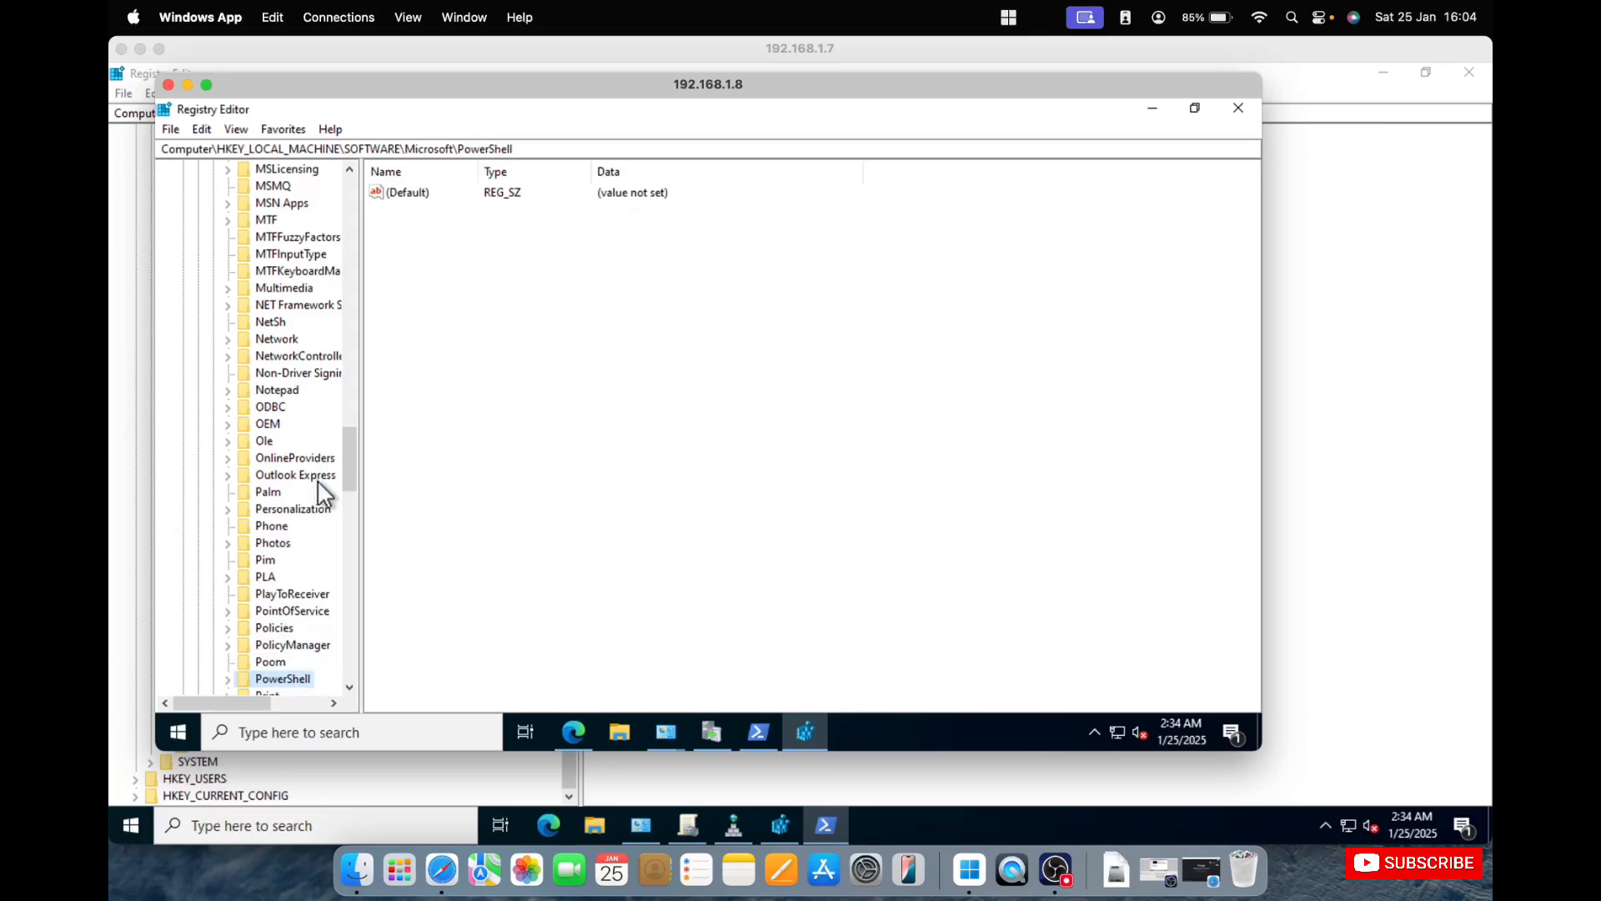
key(w)
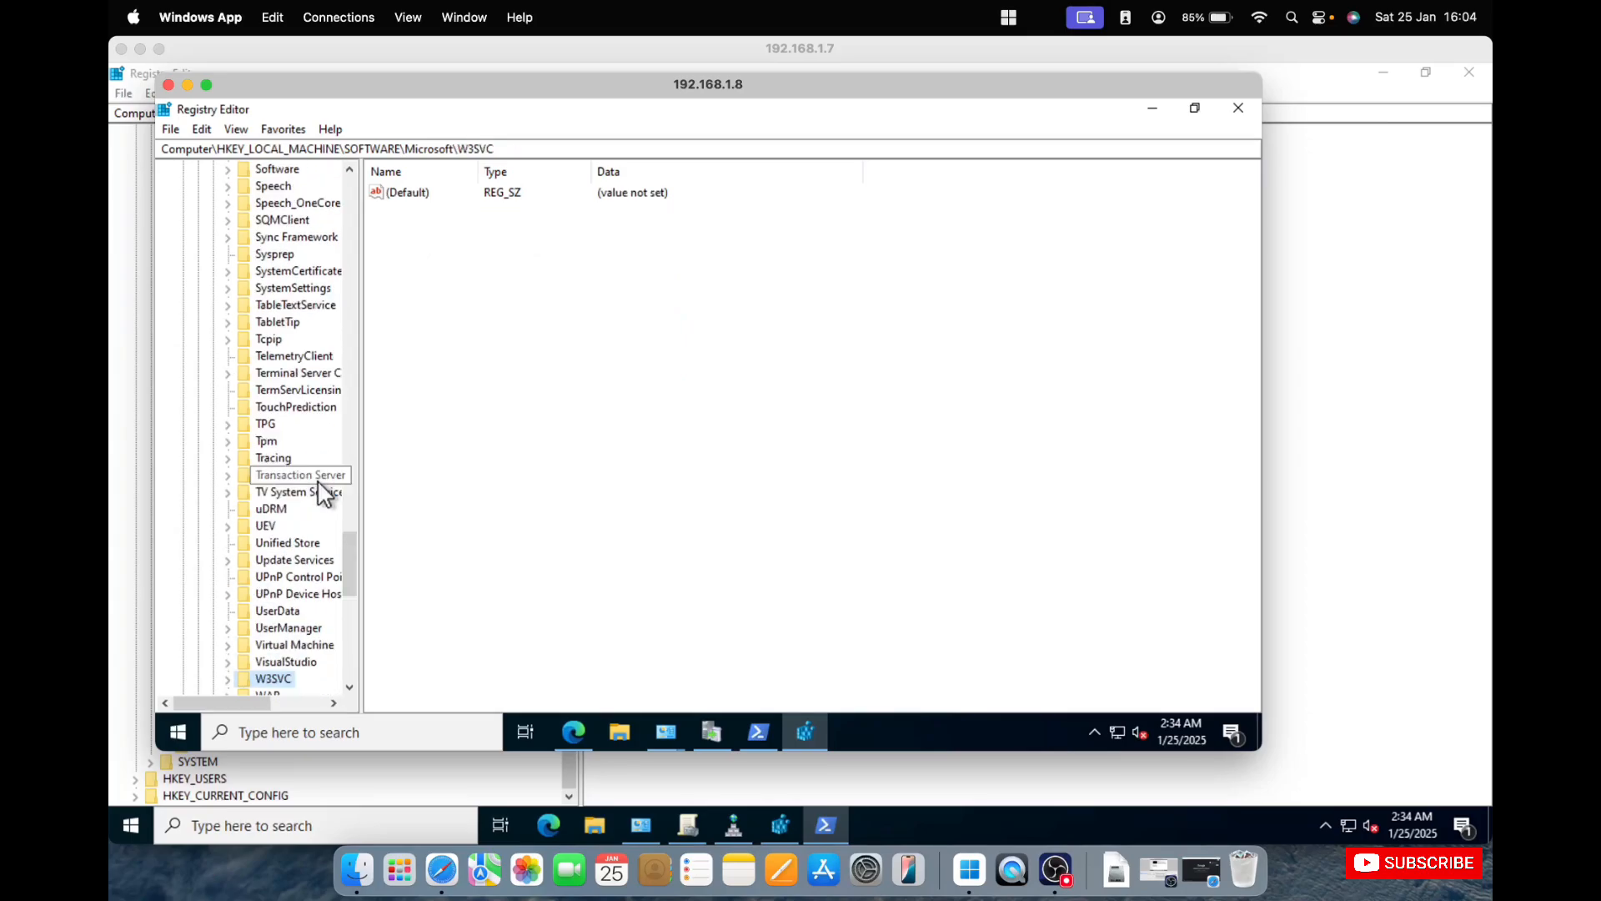
key(Down)
key(Down)
key(Down)
key(Down)
key(Down)
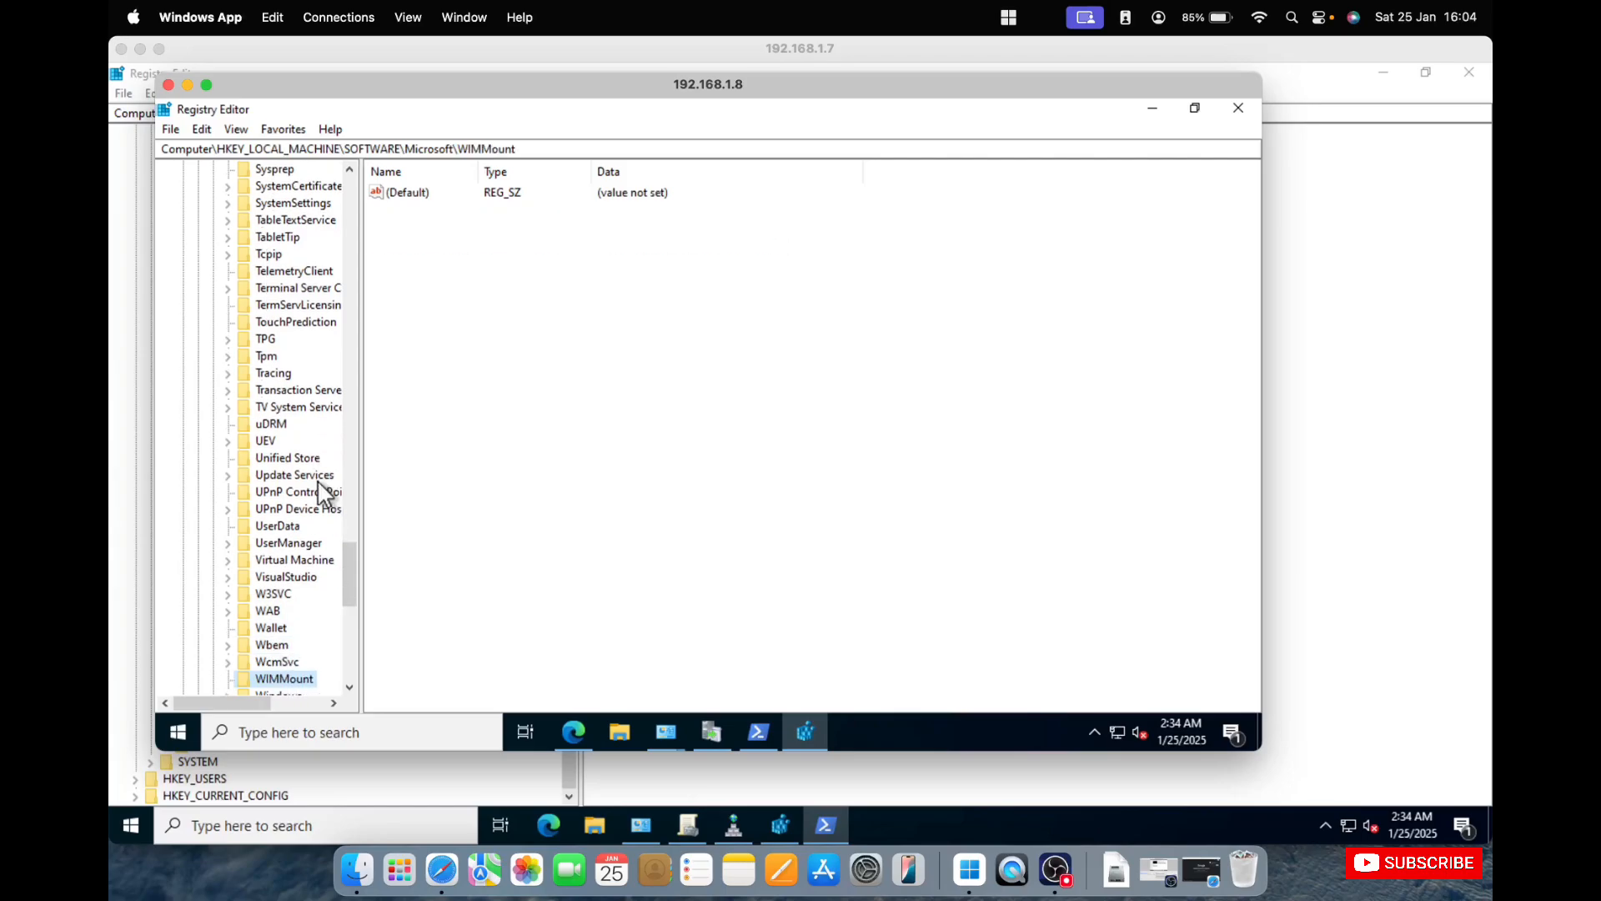
key(Down)
key(Down)
key(Down)
key(Down)
key(Down)
key(Down)
key(Down)
key(Down)
key(Down)
key(Down)
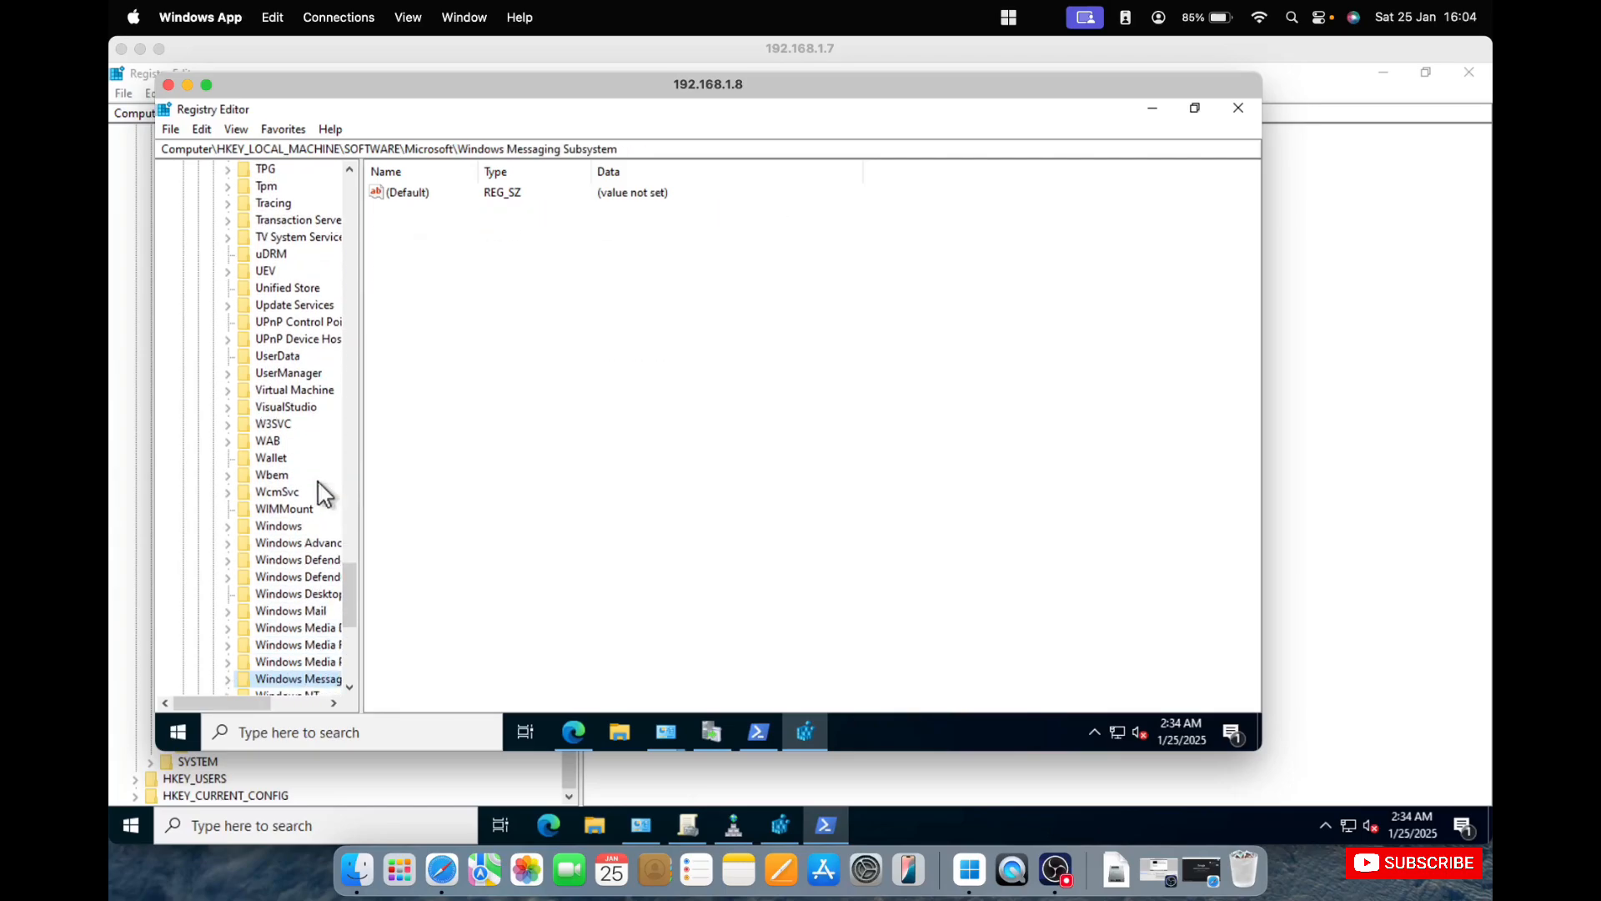
key(Down)
key(Down)
key(Down)
key(Down)
key(Down)
key(Down)
key(Down)
key(Down)
key(Down)
key(Down)
key(Down)
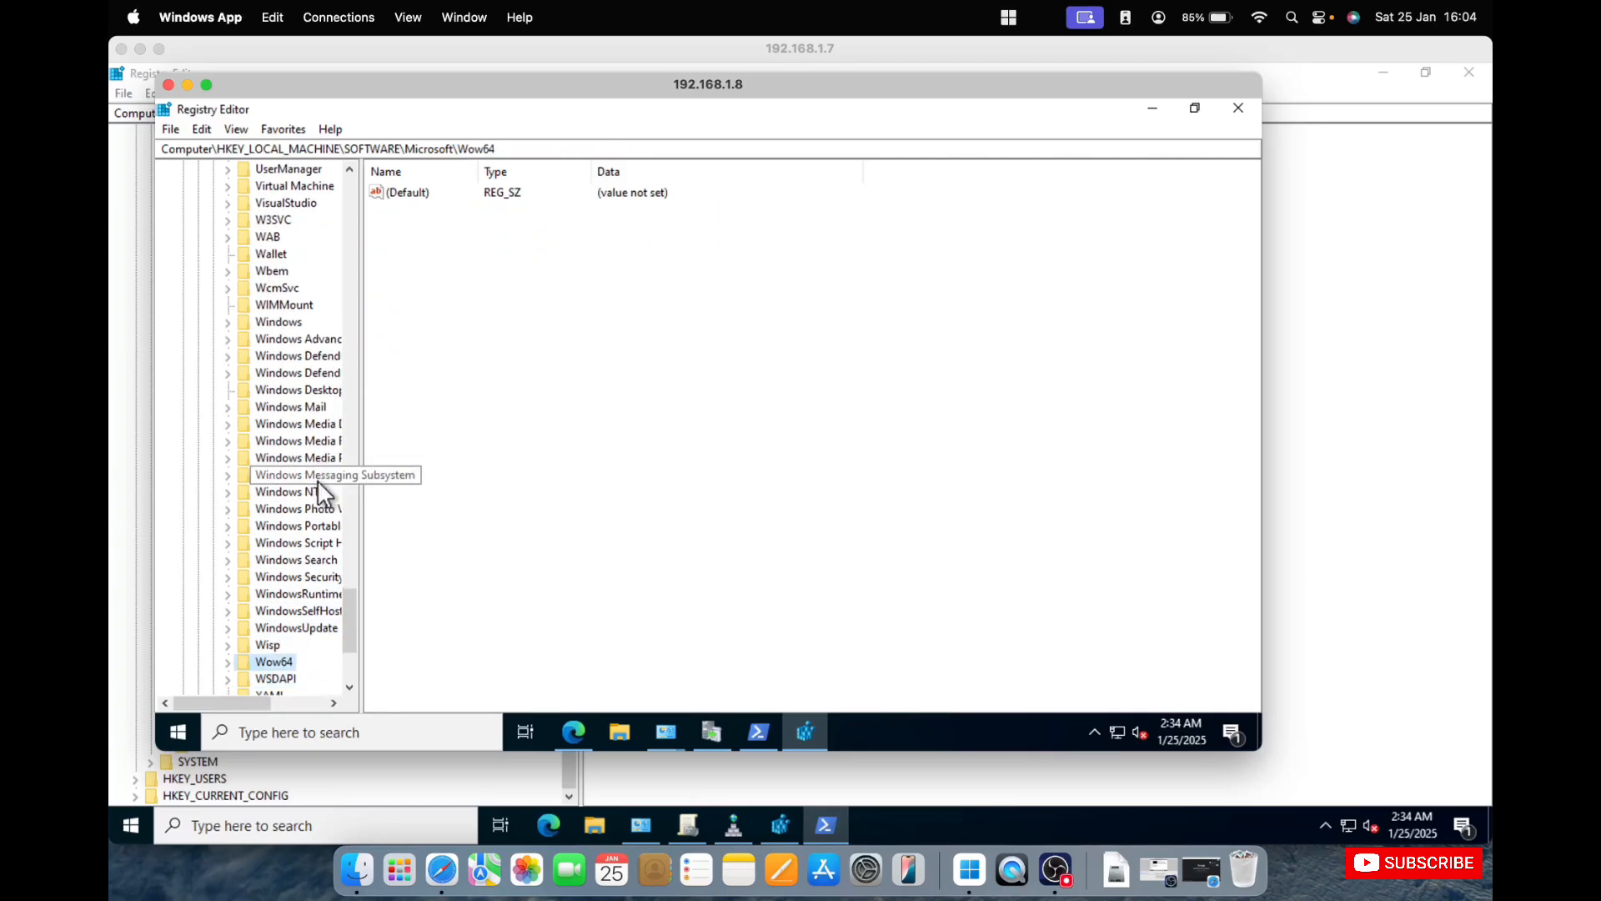
key(Up)
key(Up)
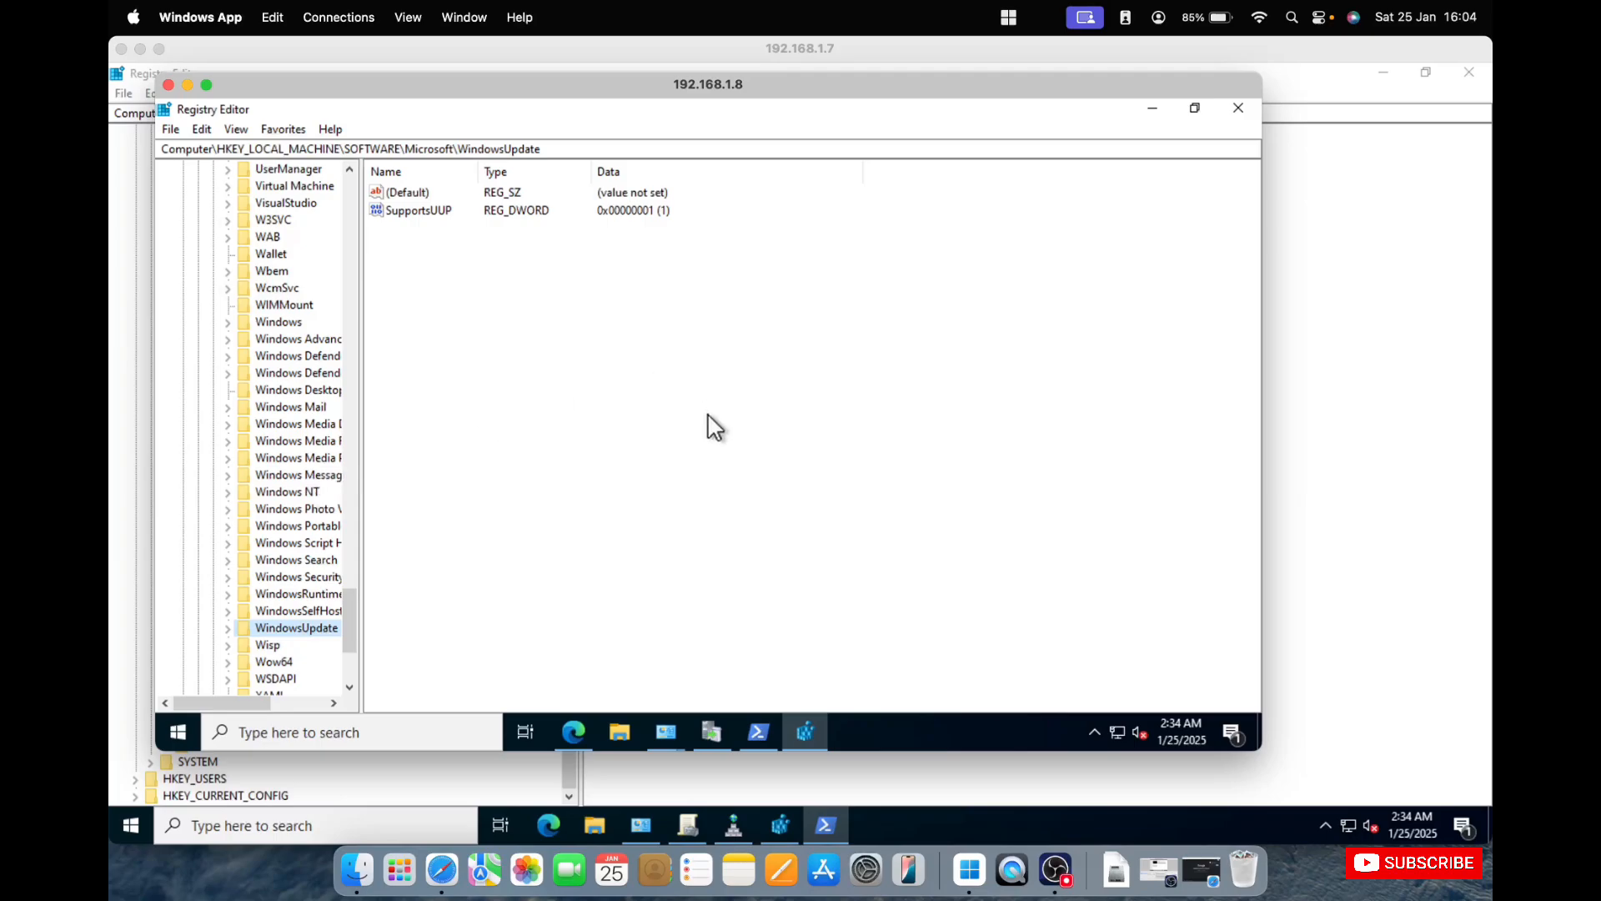
drag(439, 85, 593, 113)
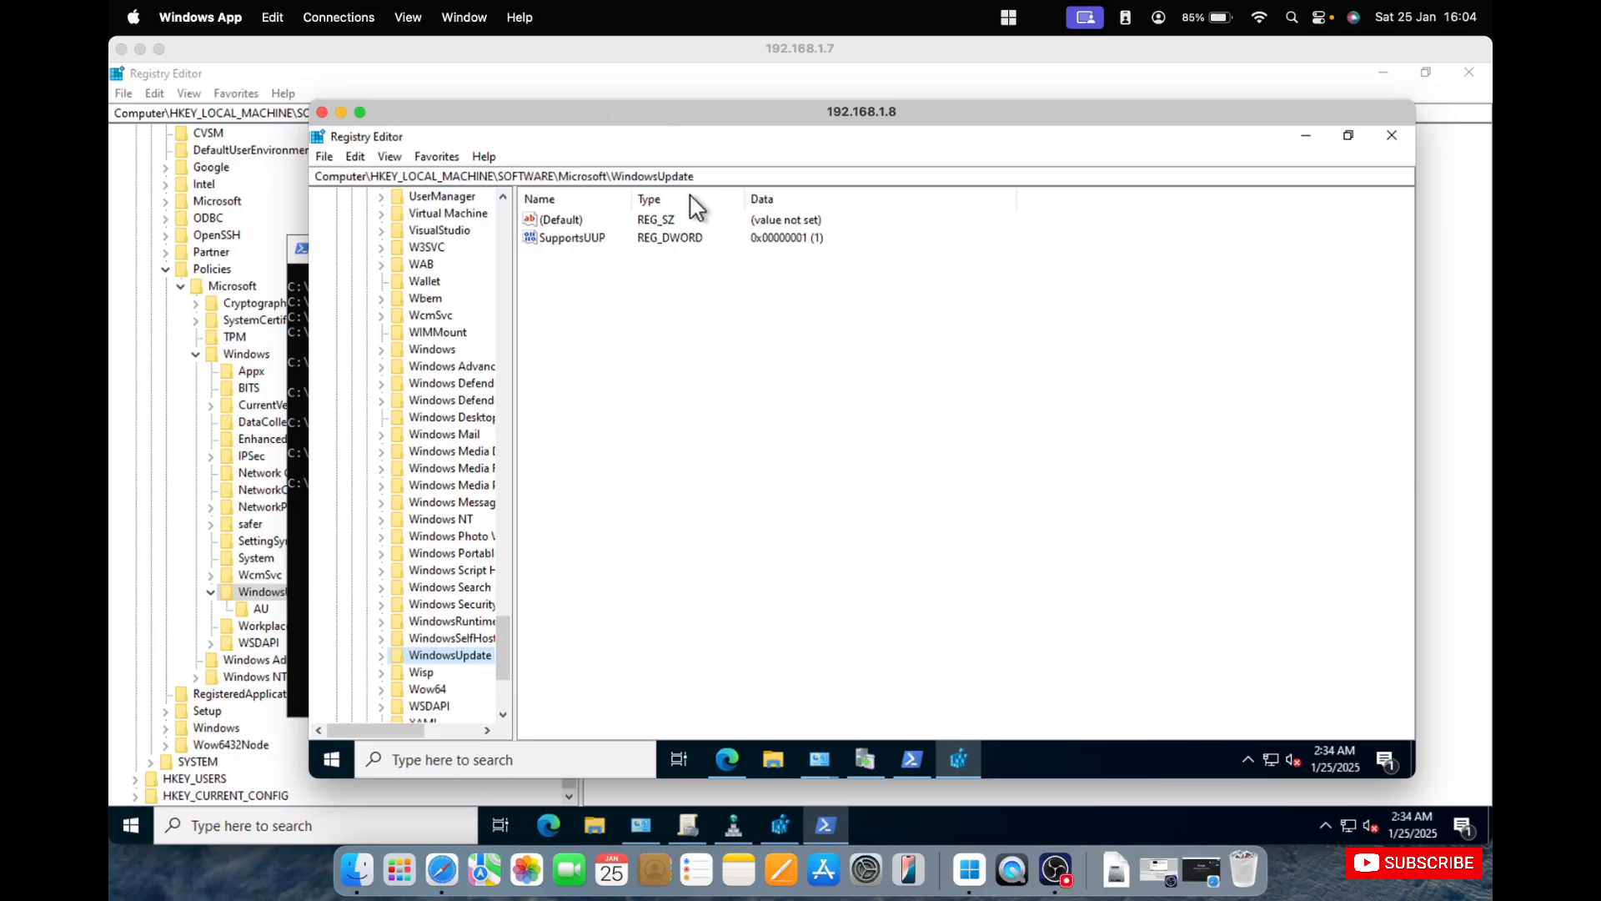
Bring back the WSUS server's PowerShell window and force a Group Policy refresh with gpupdate /force.
click(912, 760)
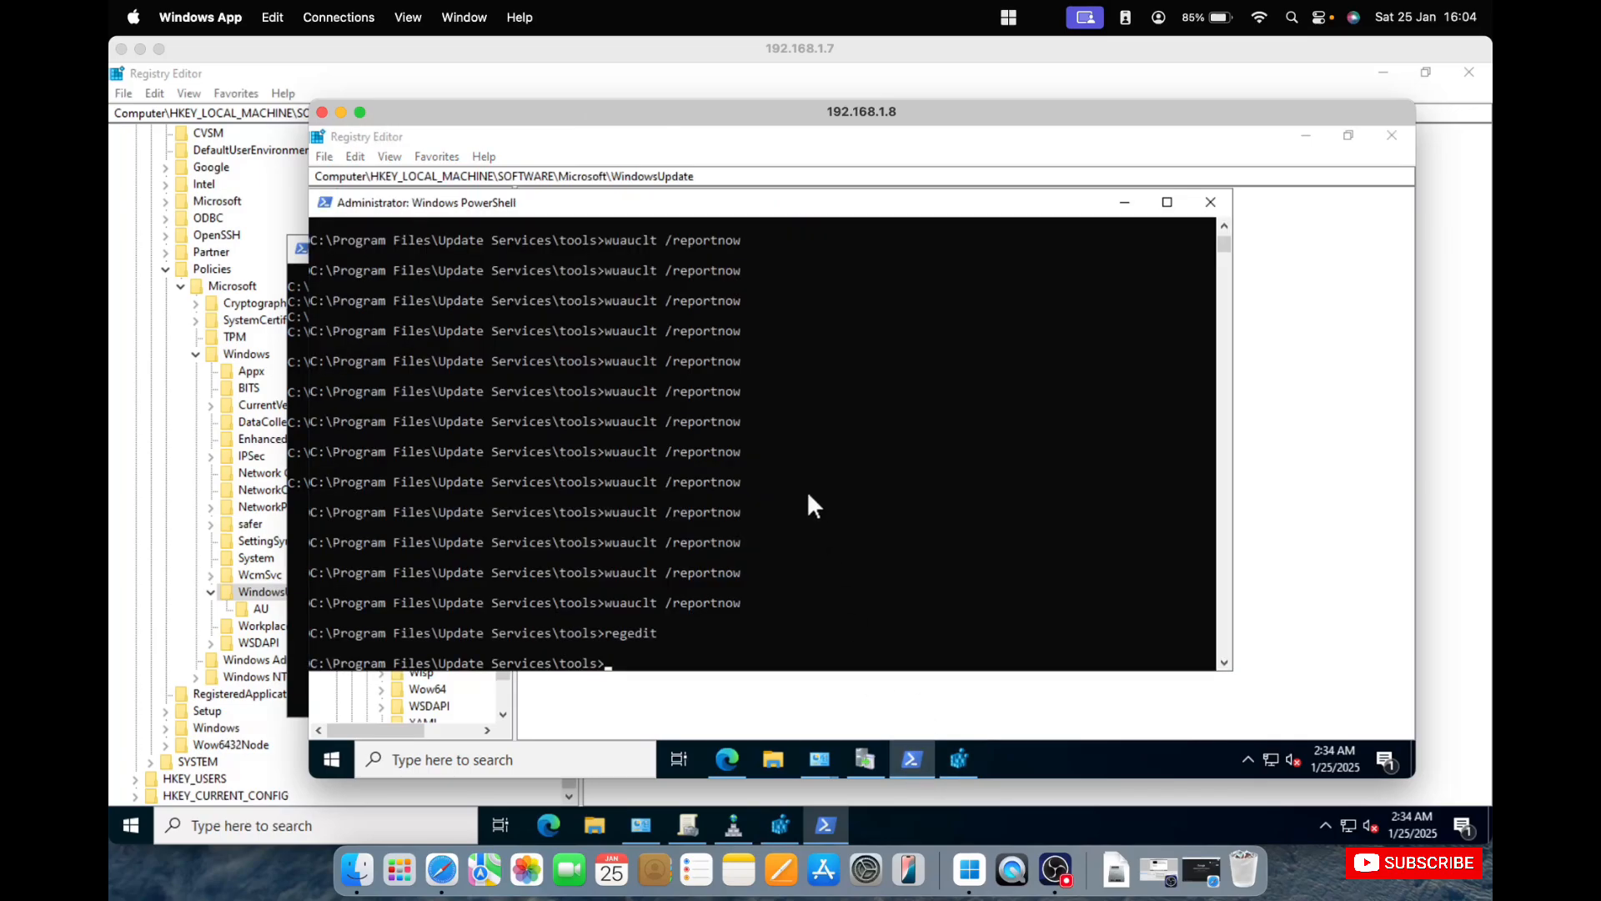
text(gpu)
key(BackSpace)
key(BackSpace)
key(BackSpace)
text(gpupdate /force)
key(Return)
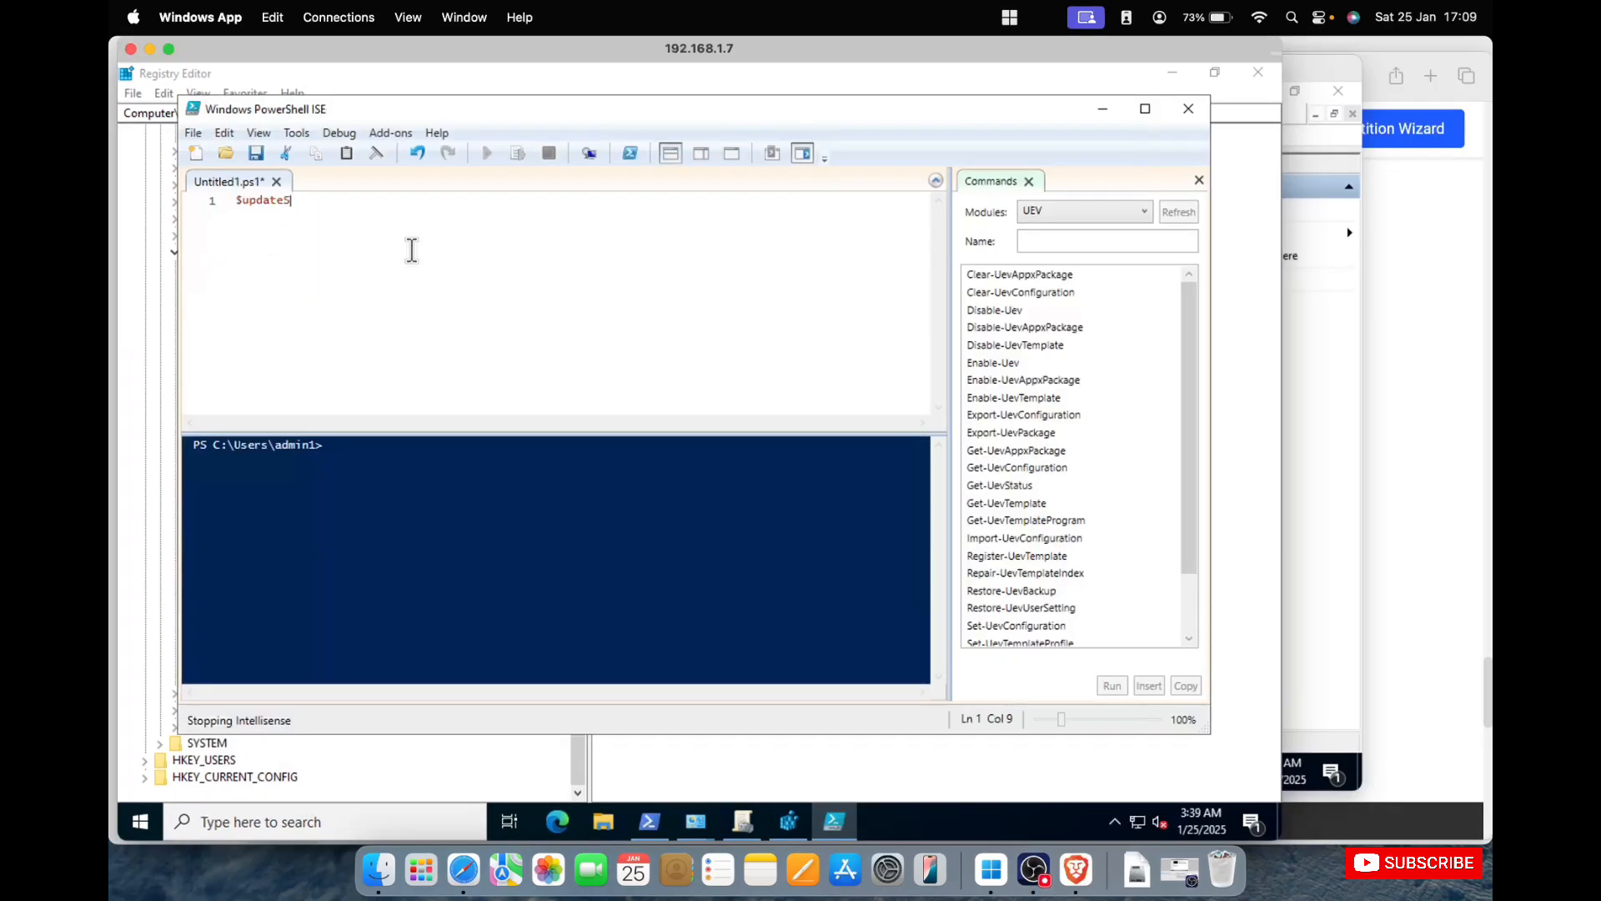
Complete the script's opening variable assignment as $updateSeccsion = new-object-com.
text(eccsi)
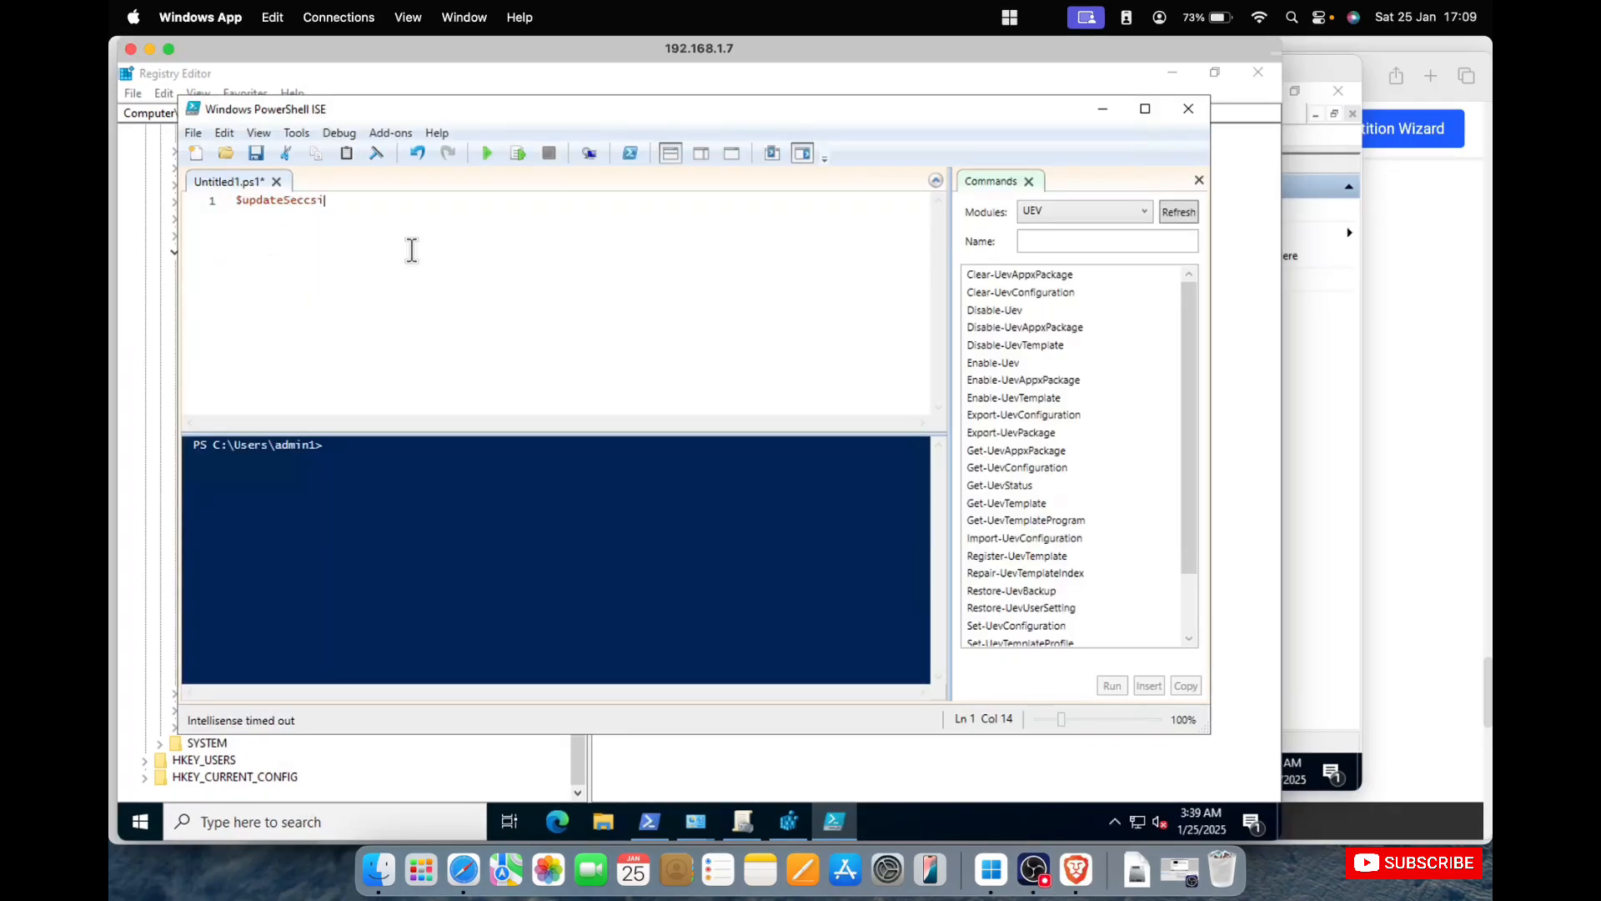
text(on = new)
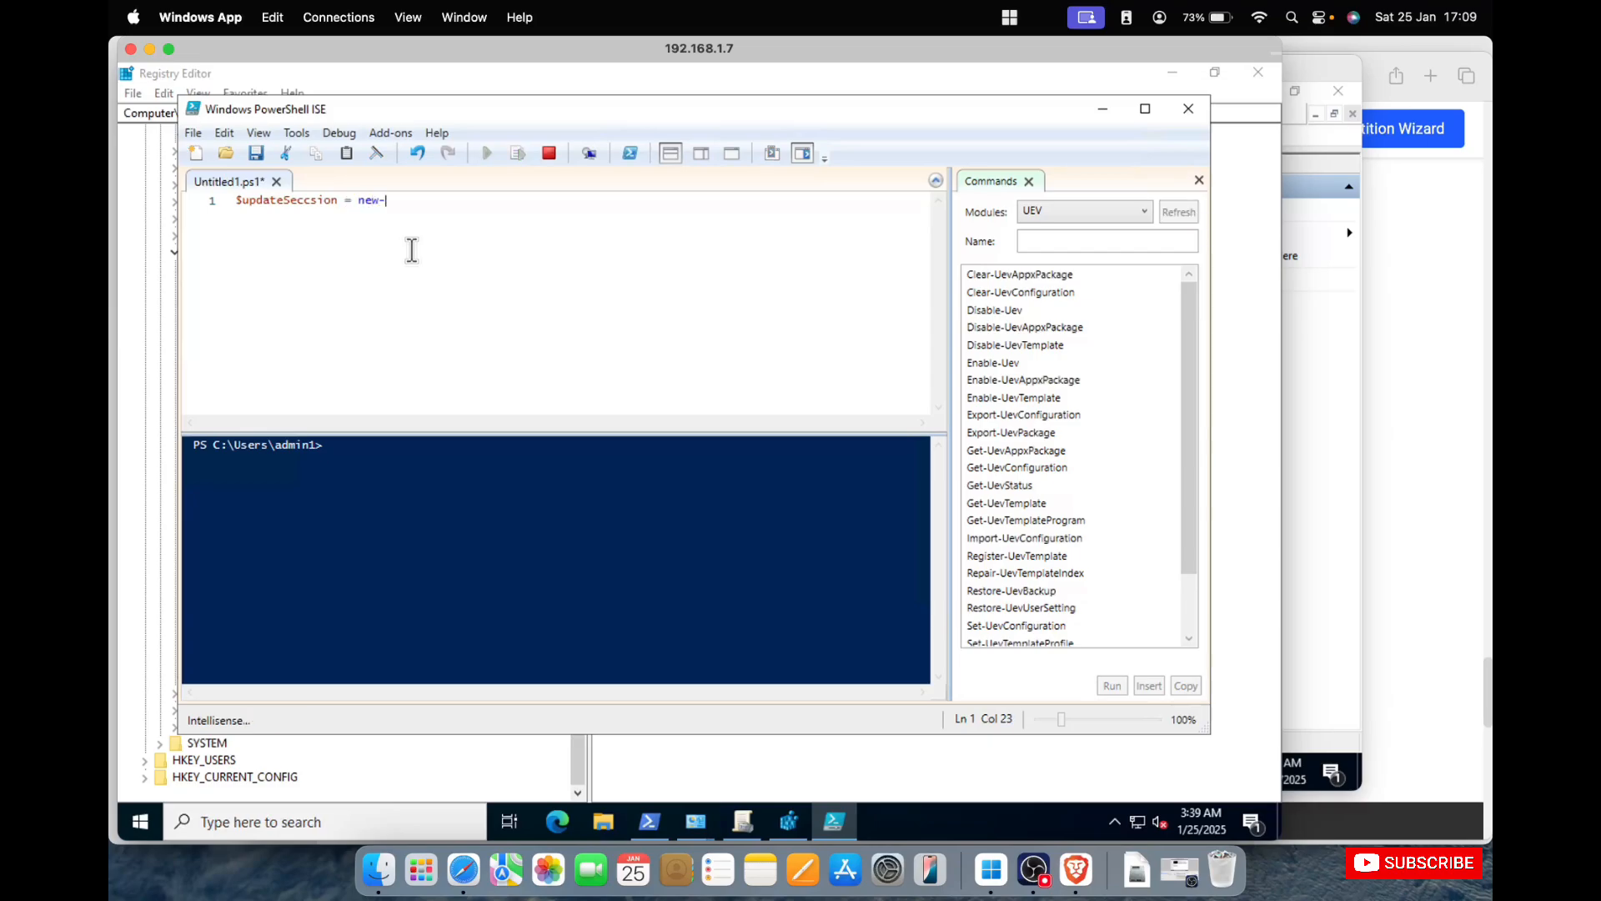
text(-object)
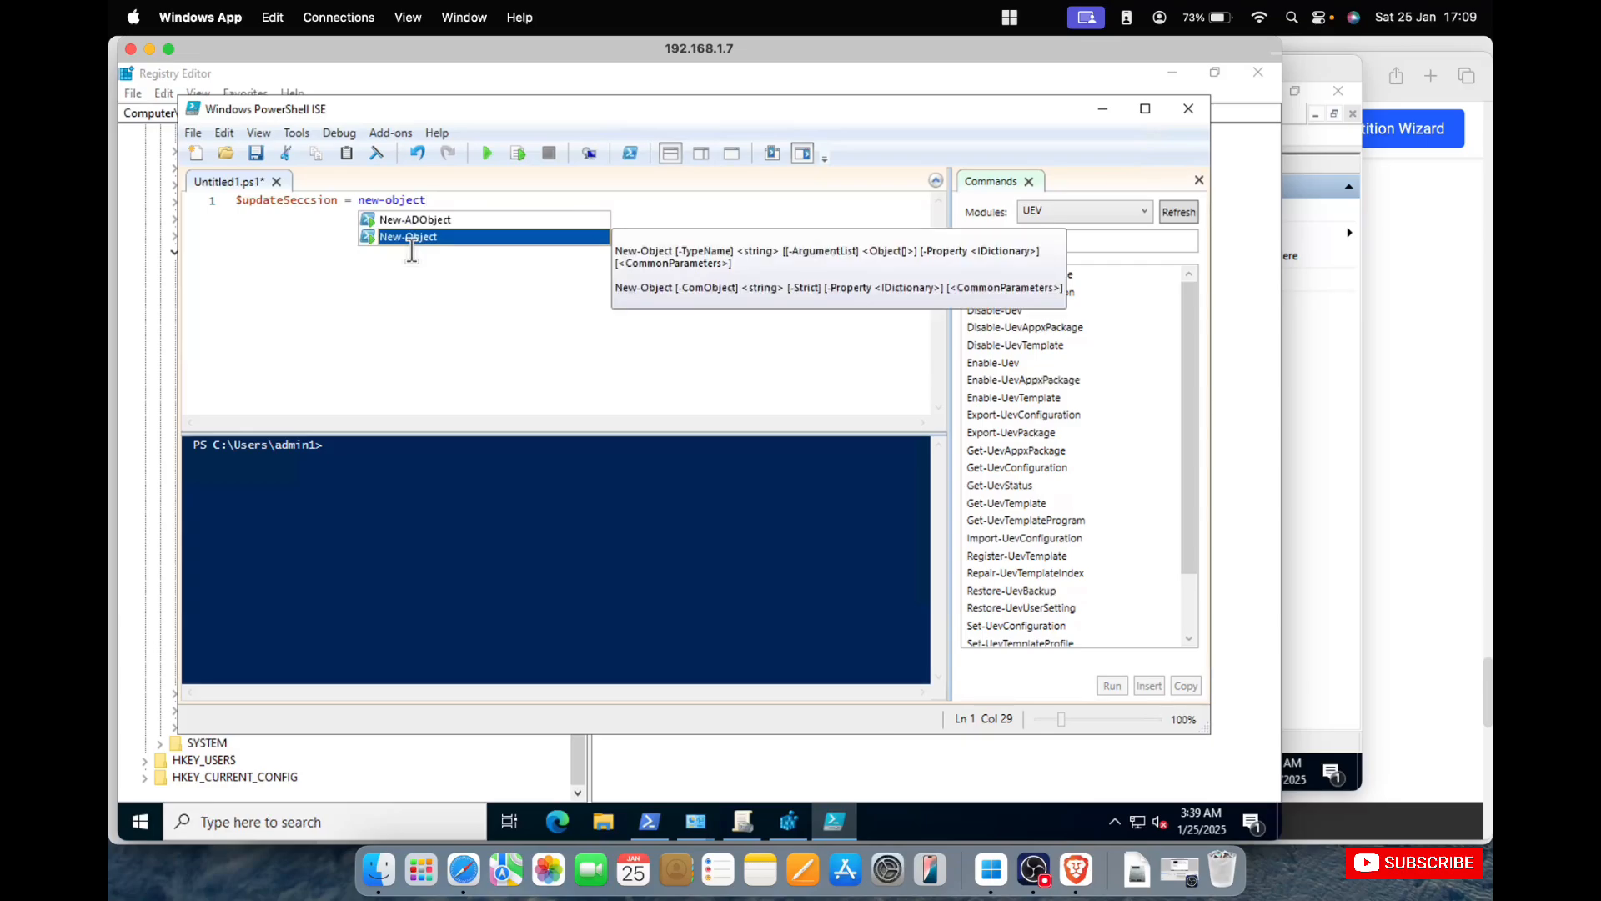
text(-com)
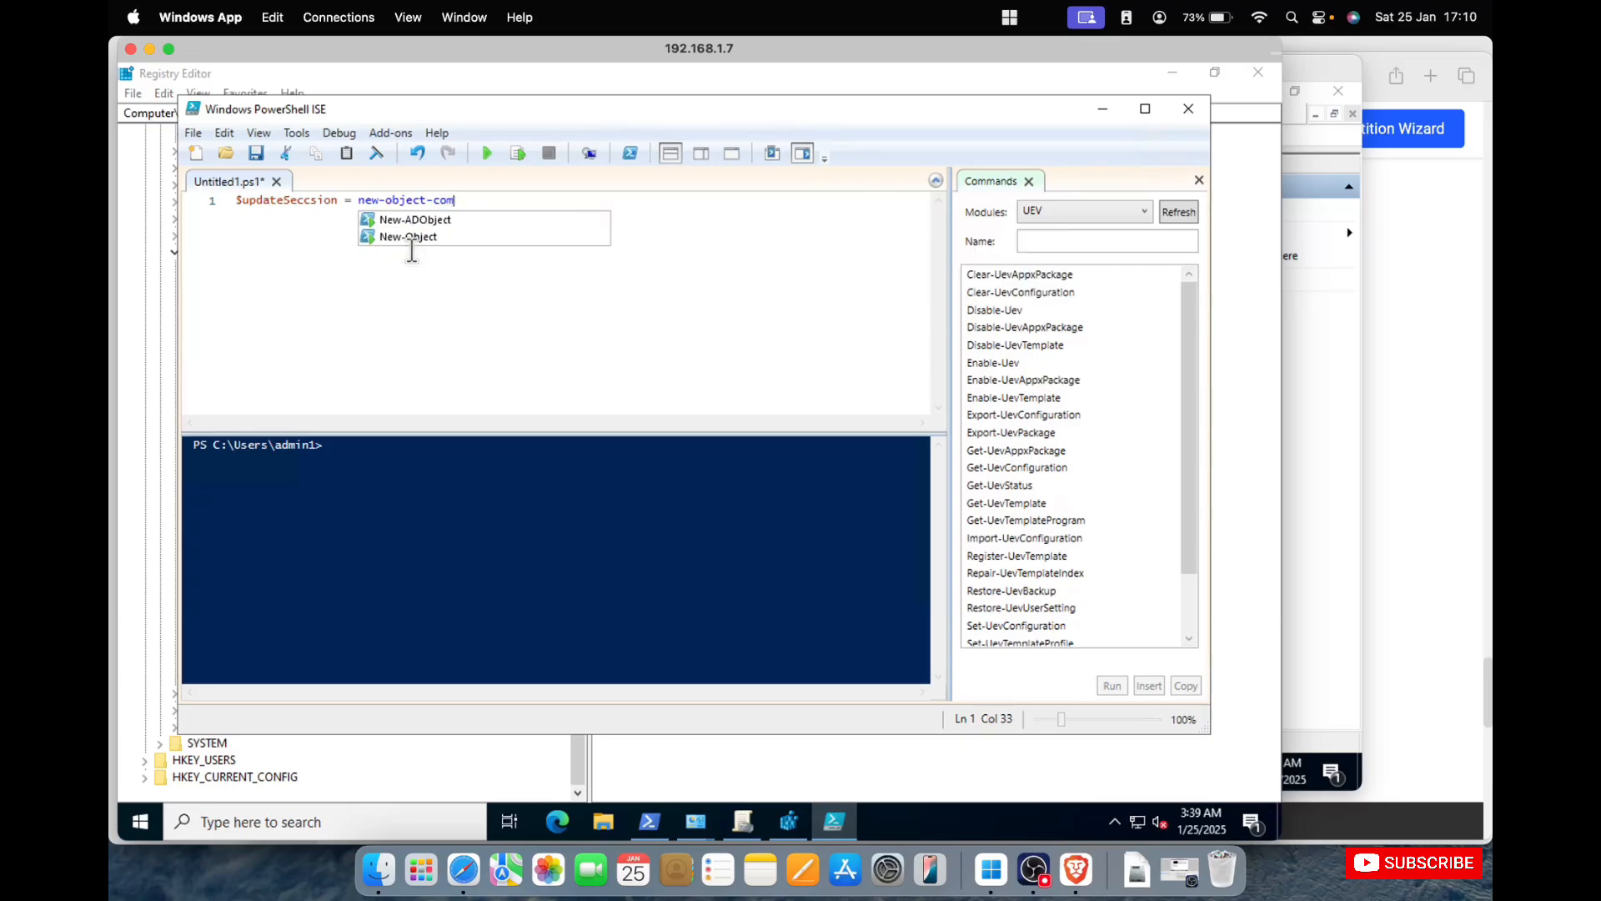
key(Escape)
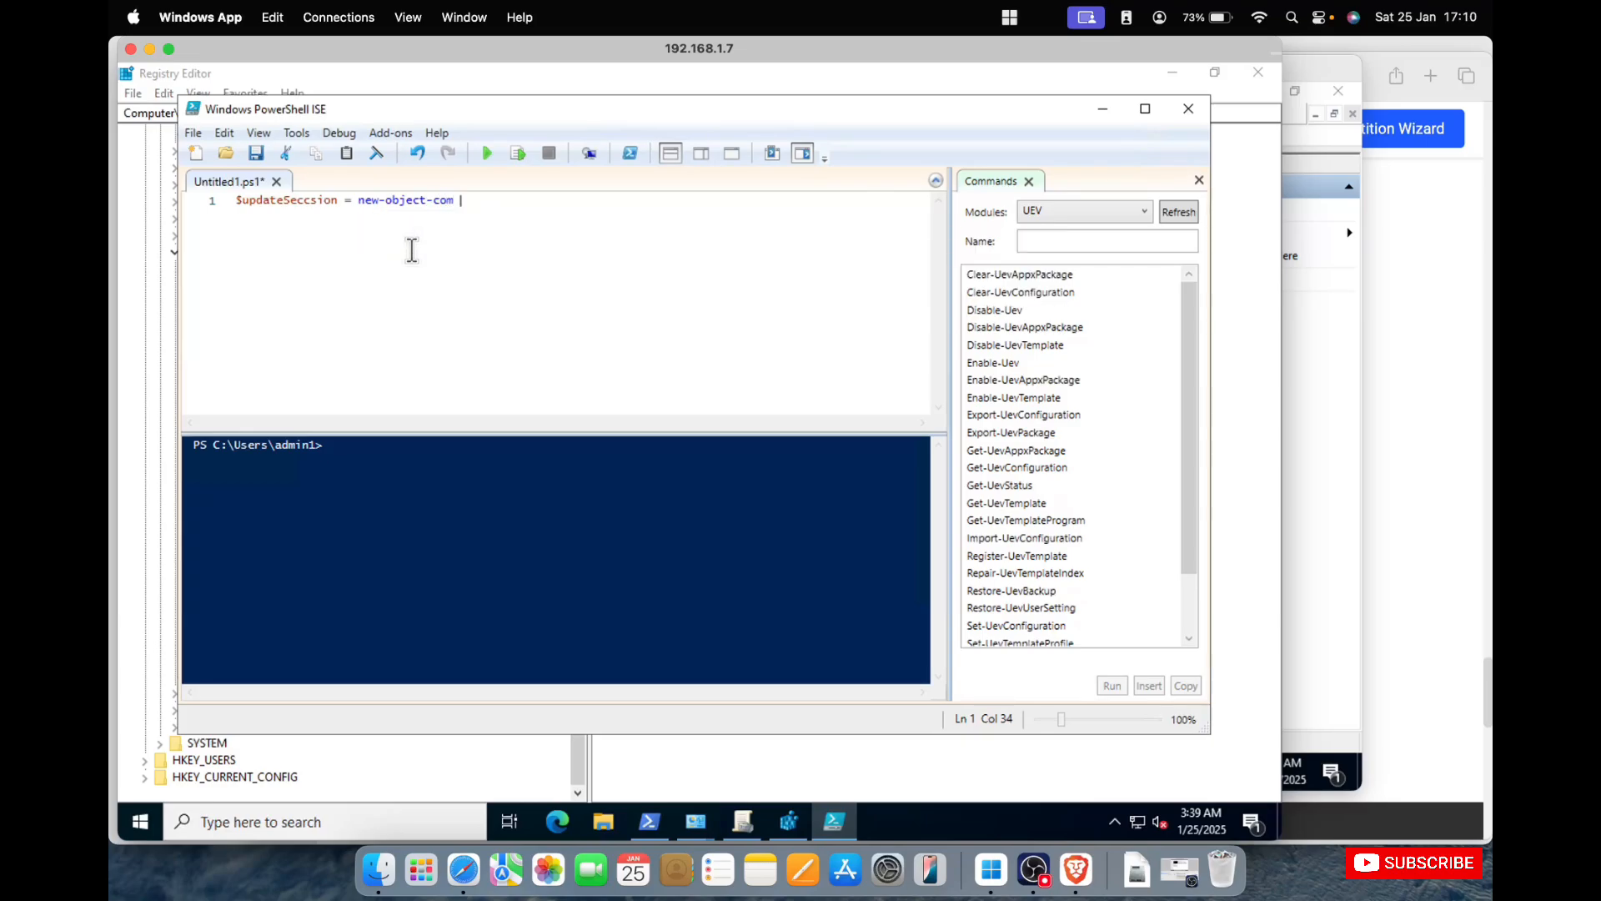
key(Return)
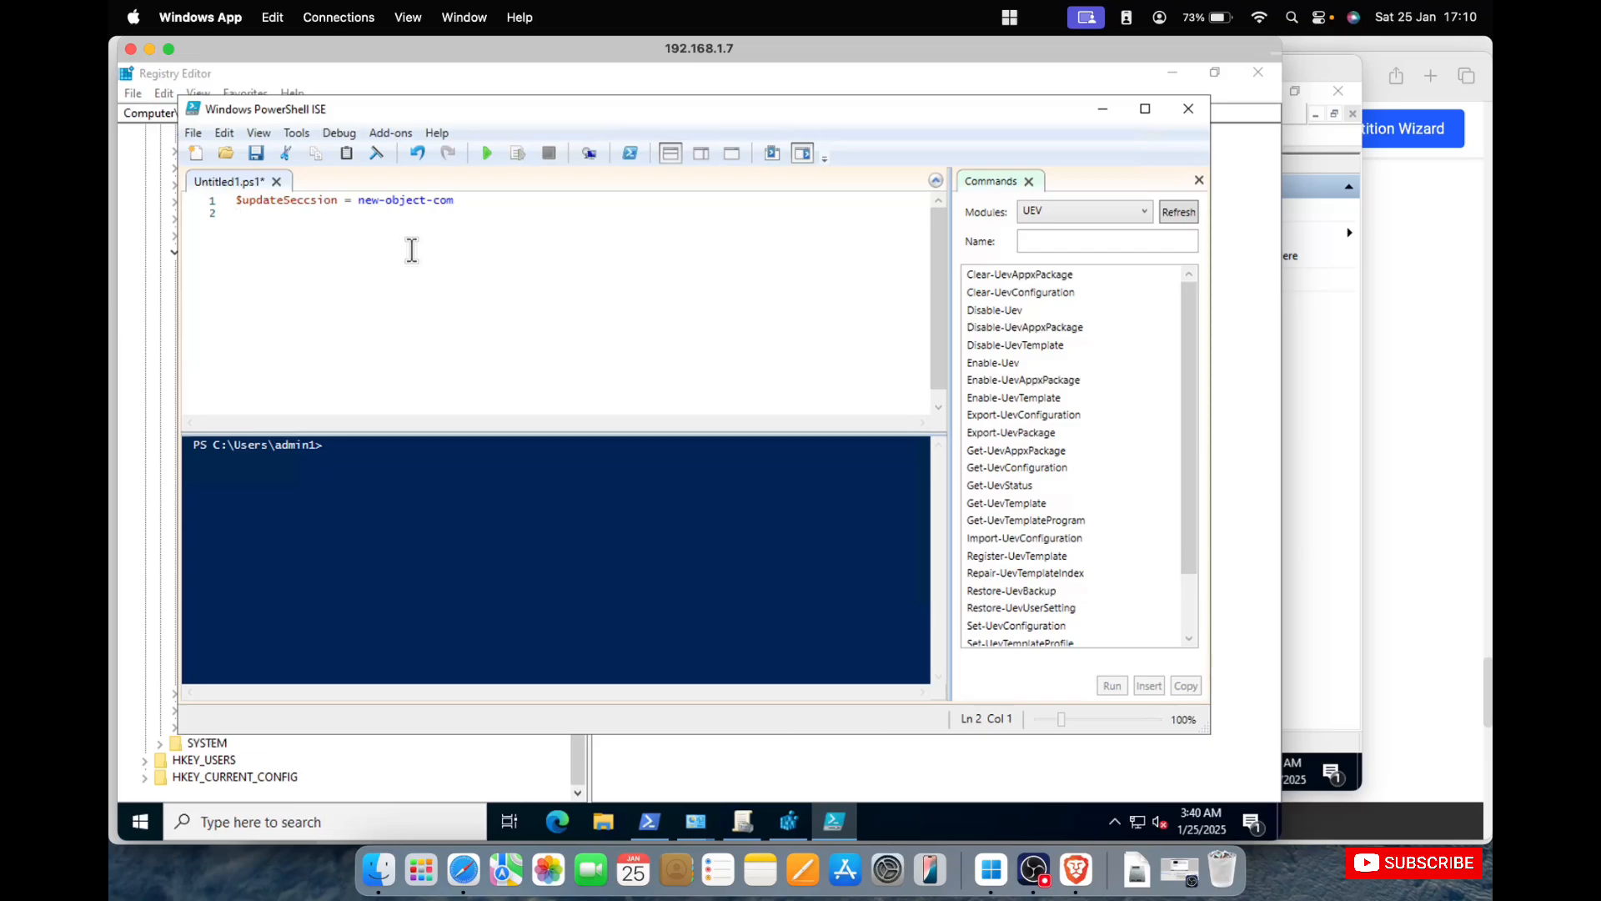
Add the argument "Microsoft.Update.Session" to the new-object-com call and end the statement with a semicolon.
click(502, 205)
text("Microsoft)
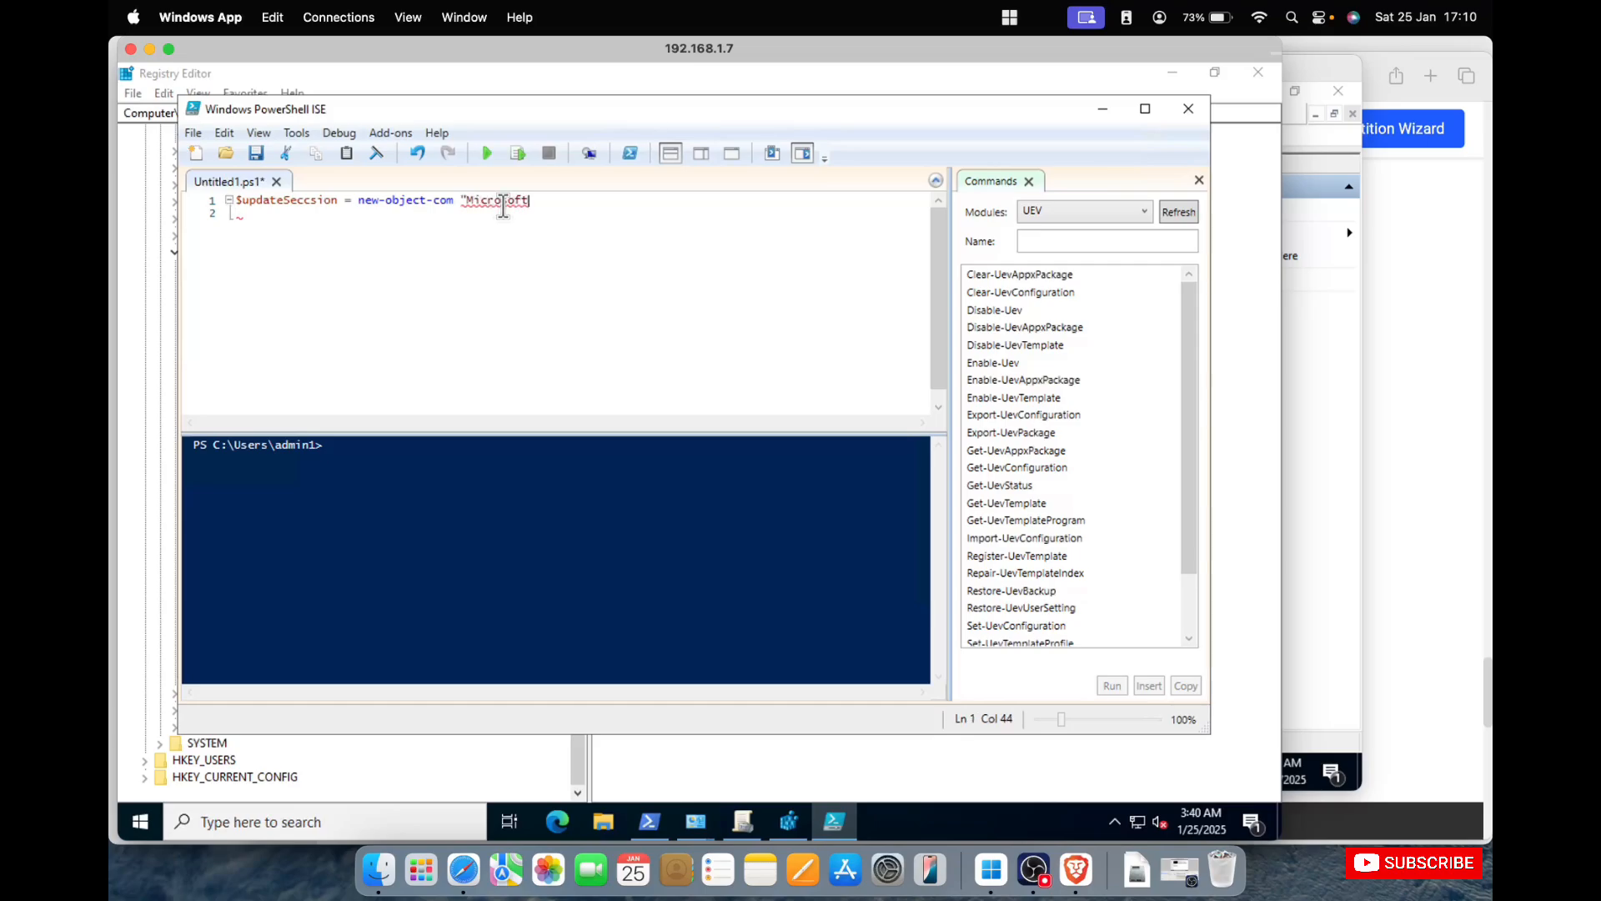
text(.update.session)
key(BackSpace)
text(S)
key(Left)
key(Left)
key(BackSpace)
text(U)
key(Right)
key(Right)
key(Right)
key(Right)
key(Right)
key(Right)
key(Right)
key(Right)
text(";)
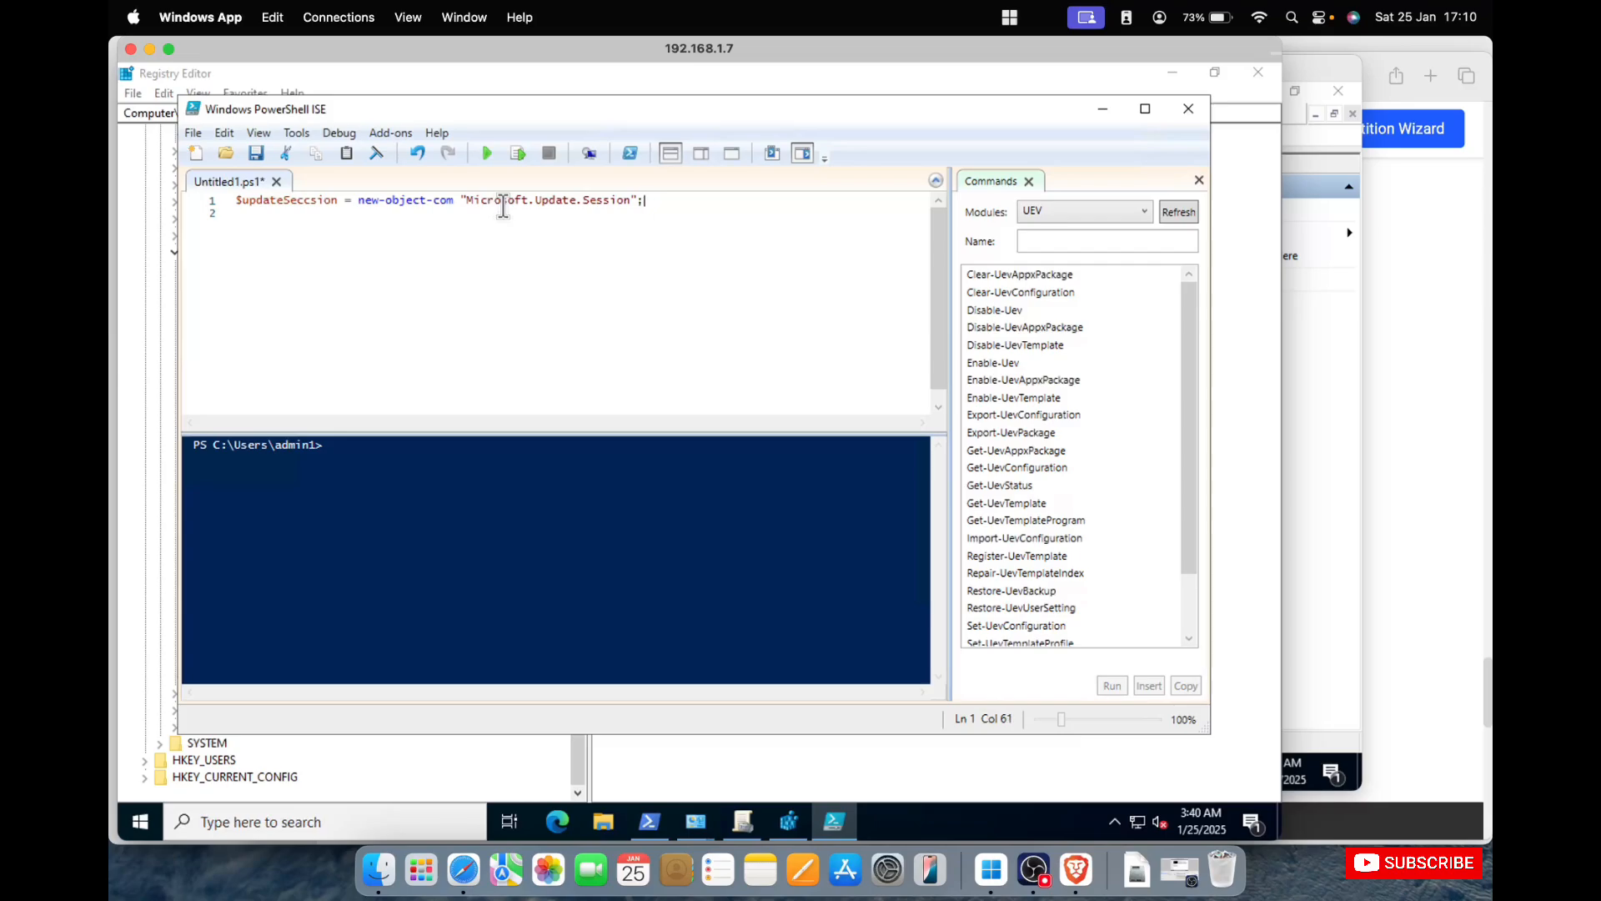
text($)
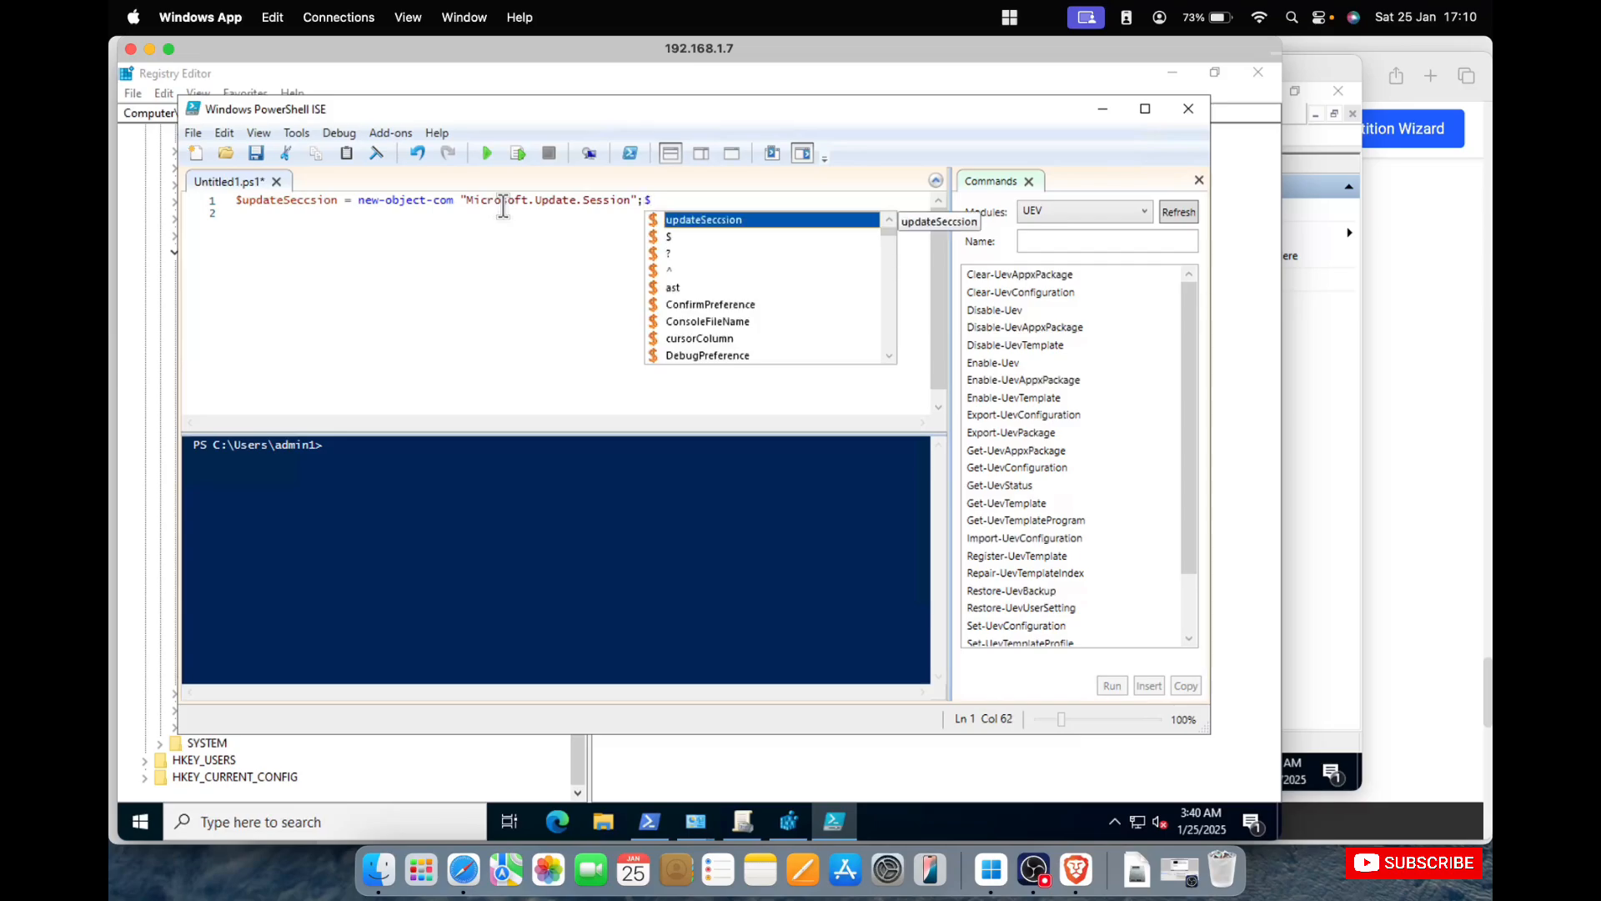
text(updat)
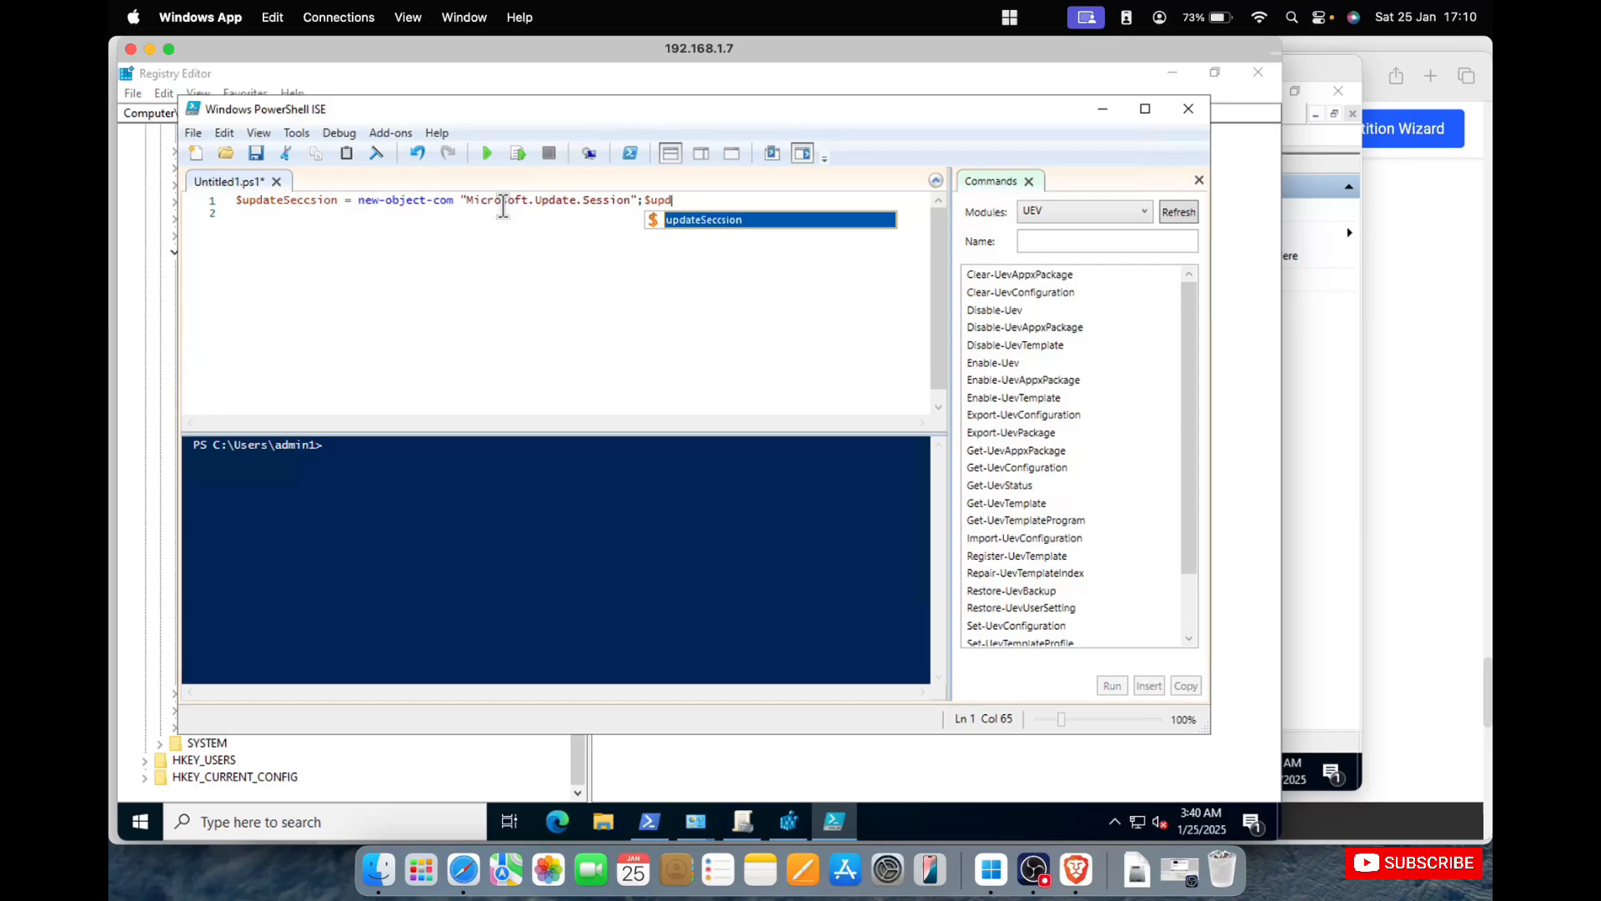
text(es=)
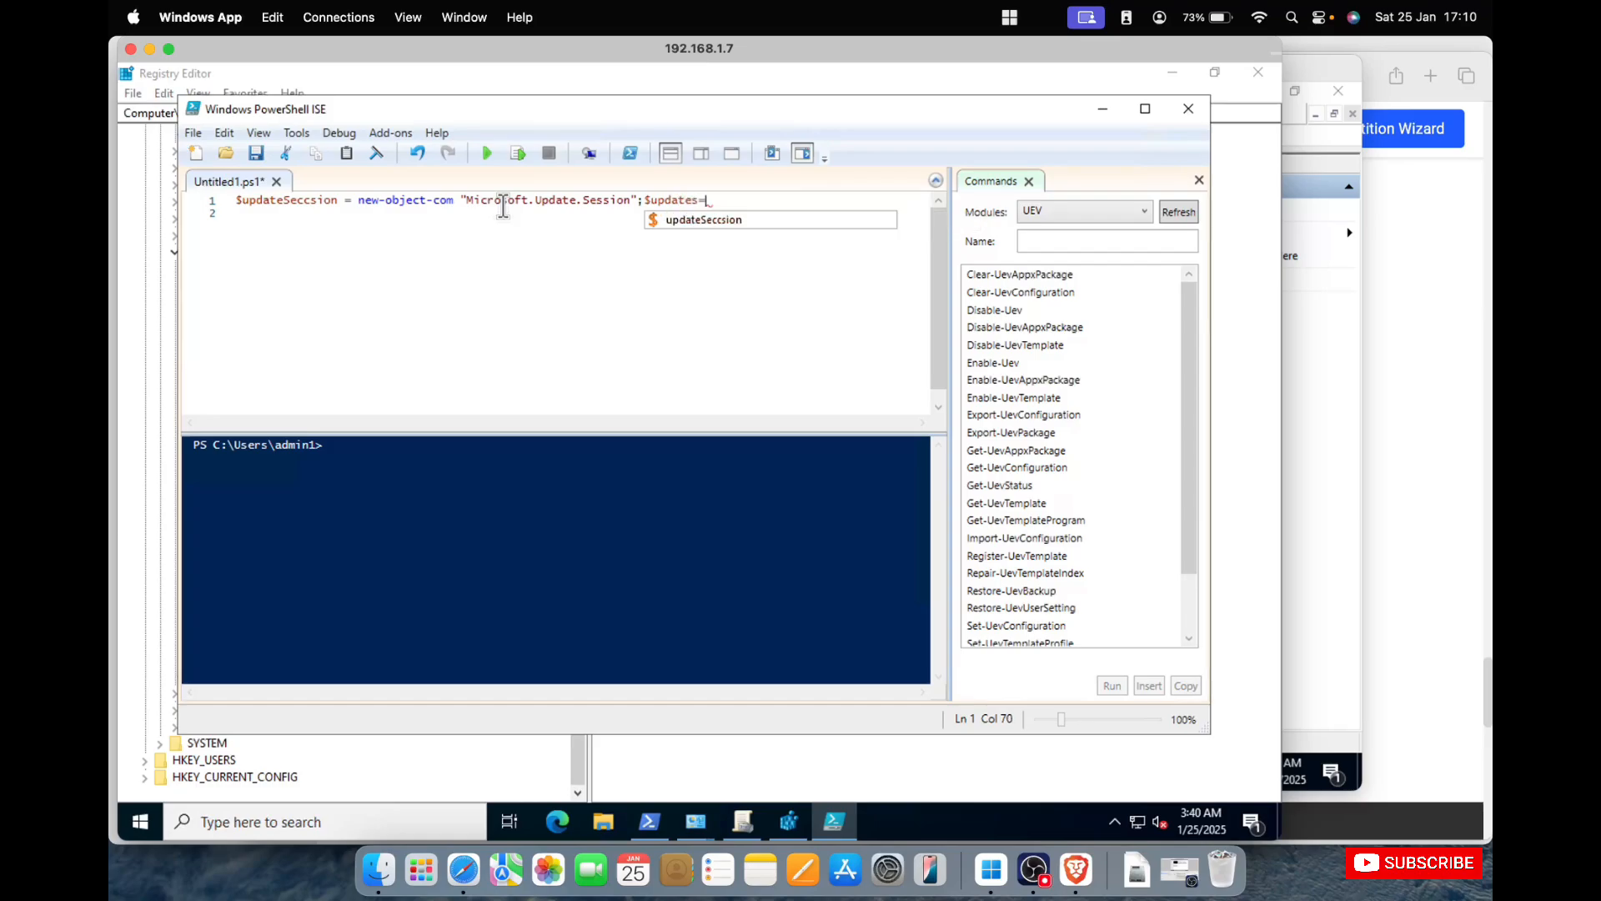
text($up)
Add a $updateSeccsion reference after the semicolon, and maximize PowerShell ISE with the Commands pane closed.
double_click(729, 222)
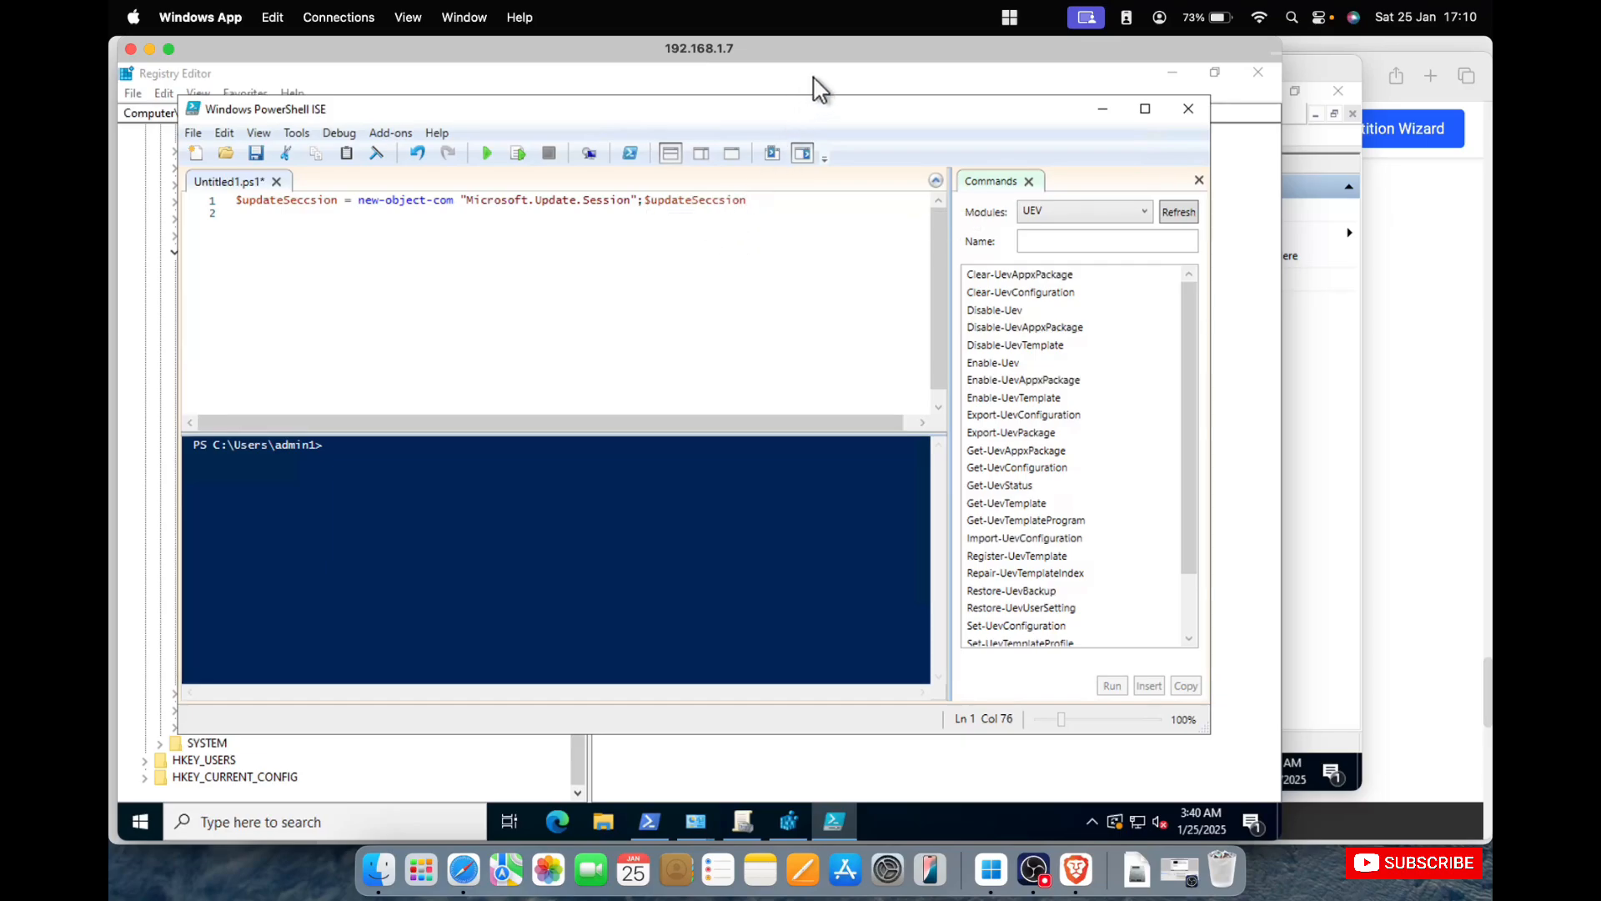
double_click(801, 105)
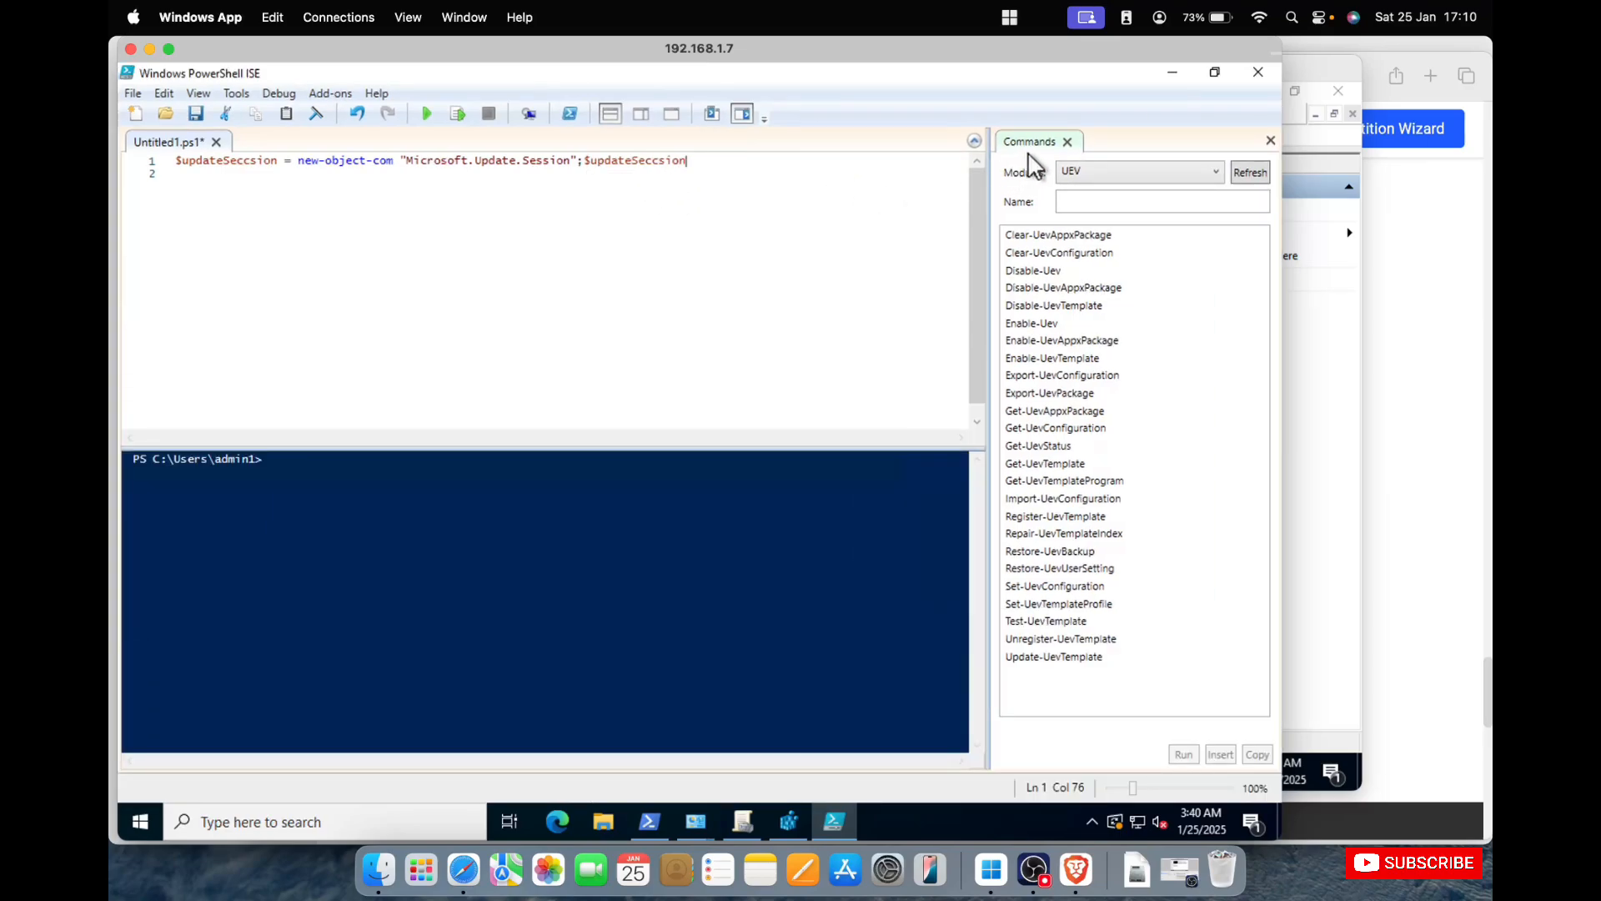
click(1068, 140)
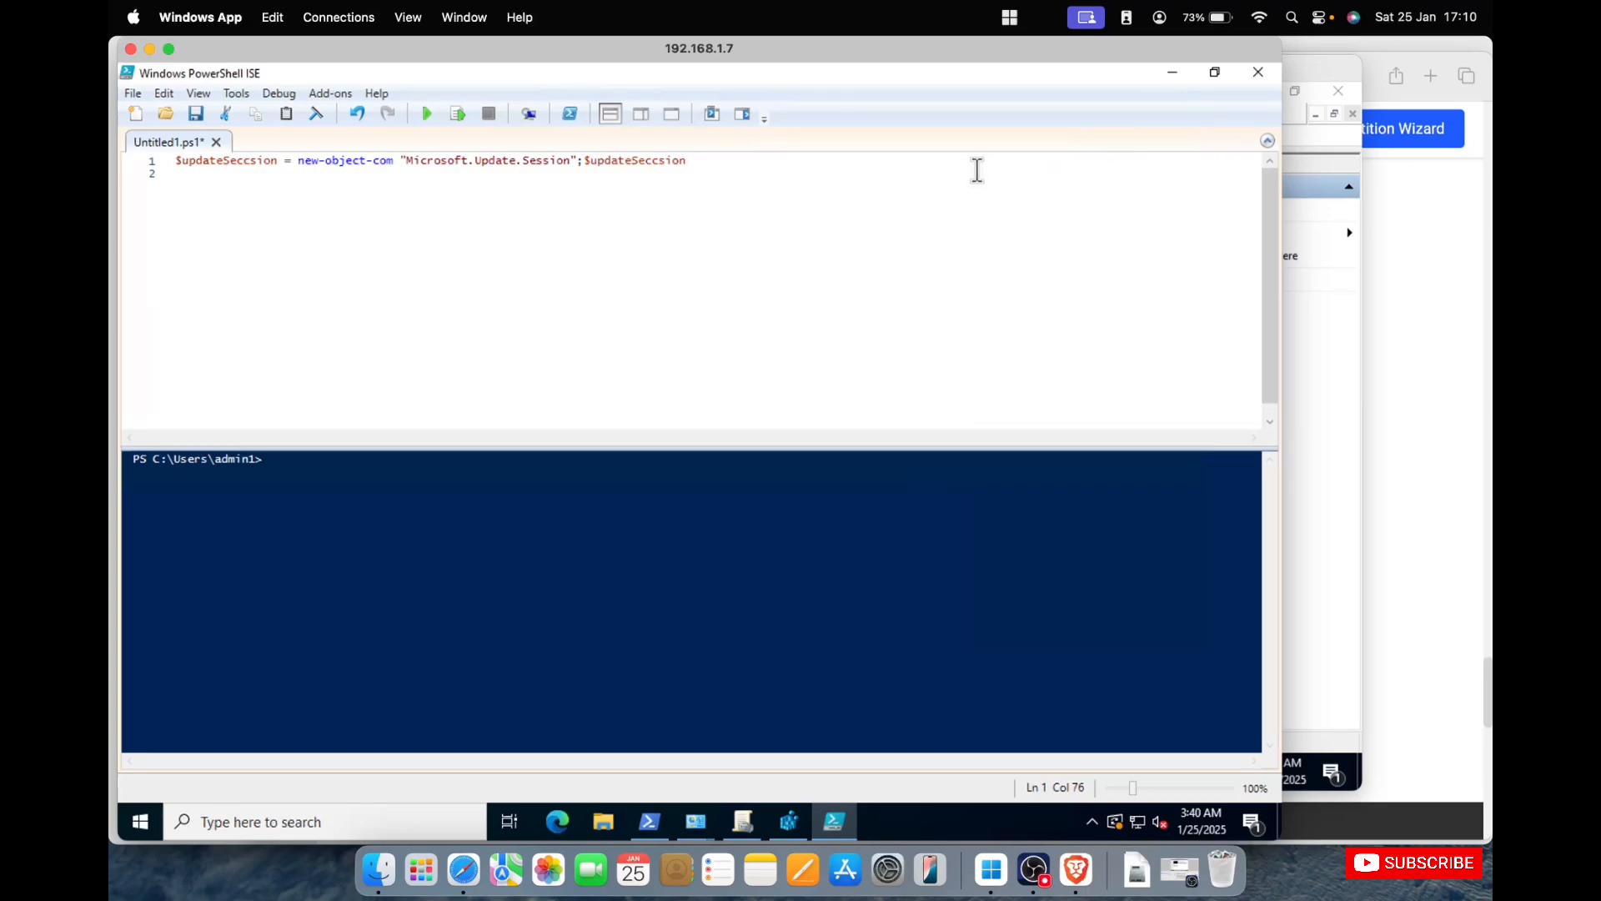
Extend the $updateSeccsion reference with .CreateupdateSearcher().search.
text(.CreateupdateSearcher().search)
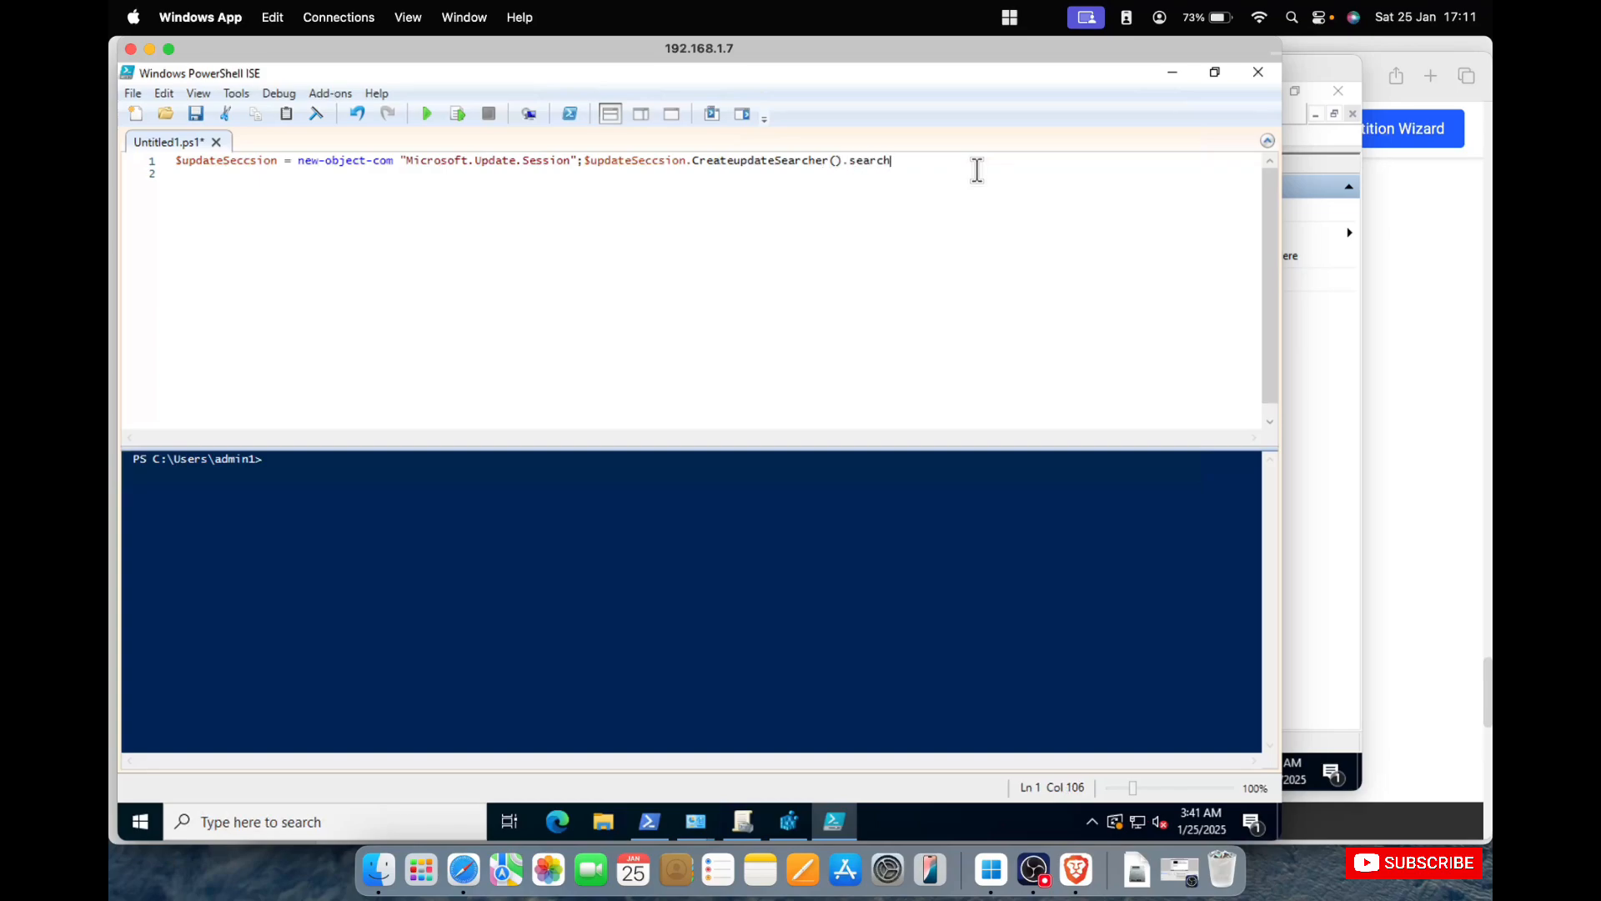
text(($C)
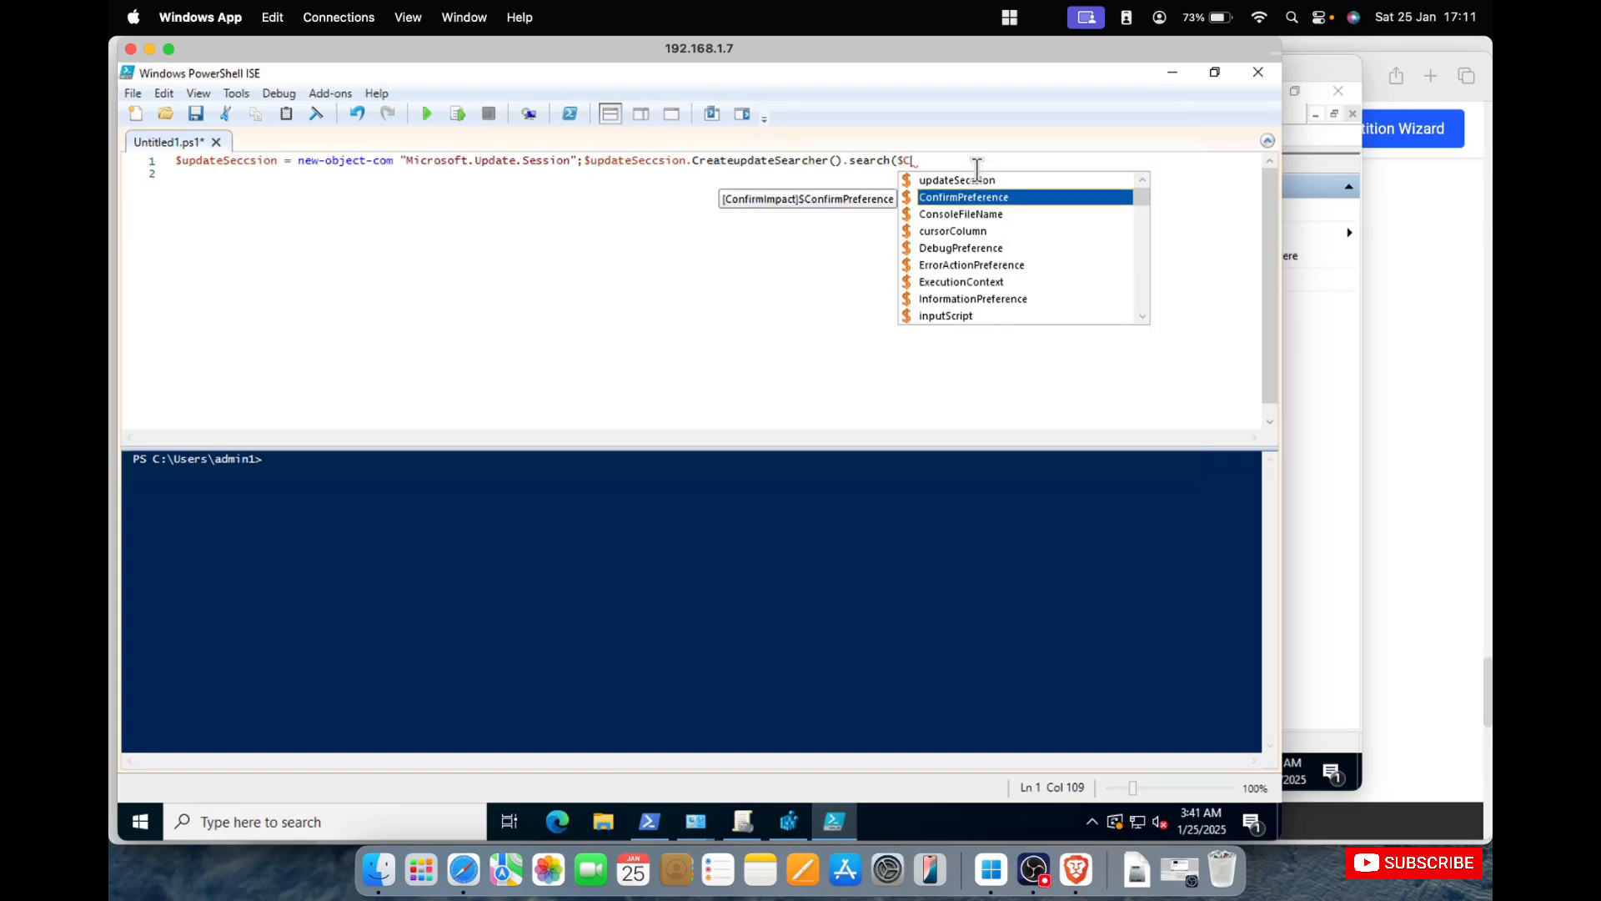
text(ri)
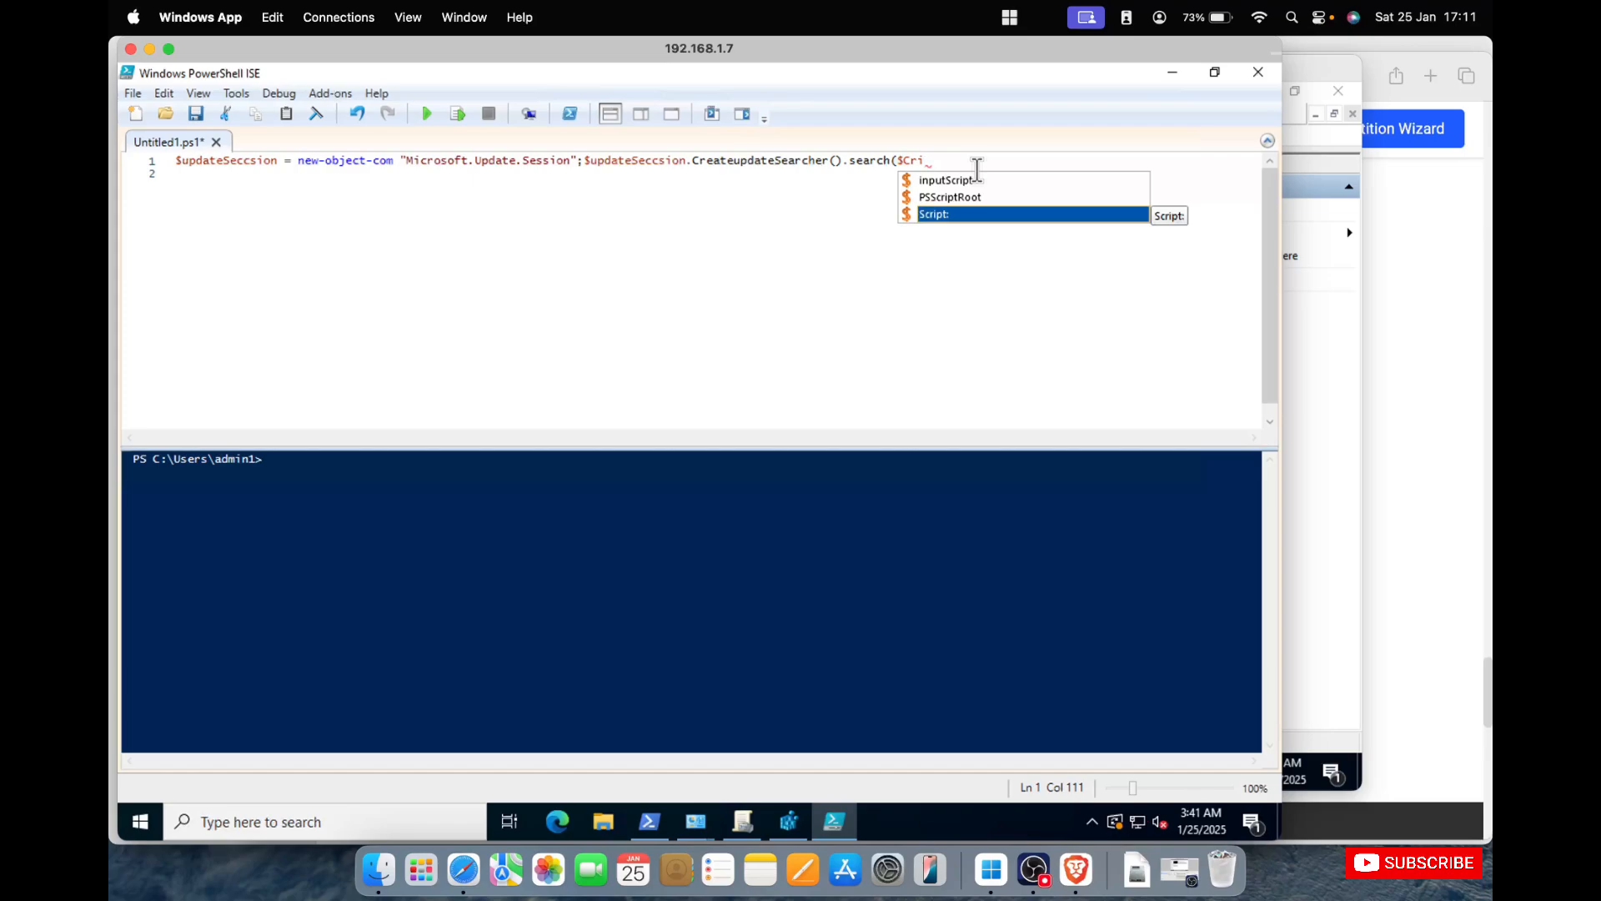
text(te)
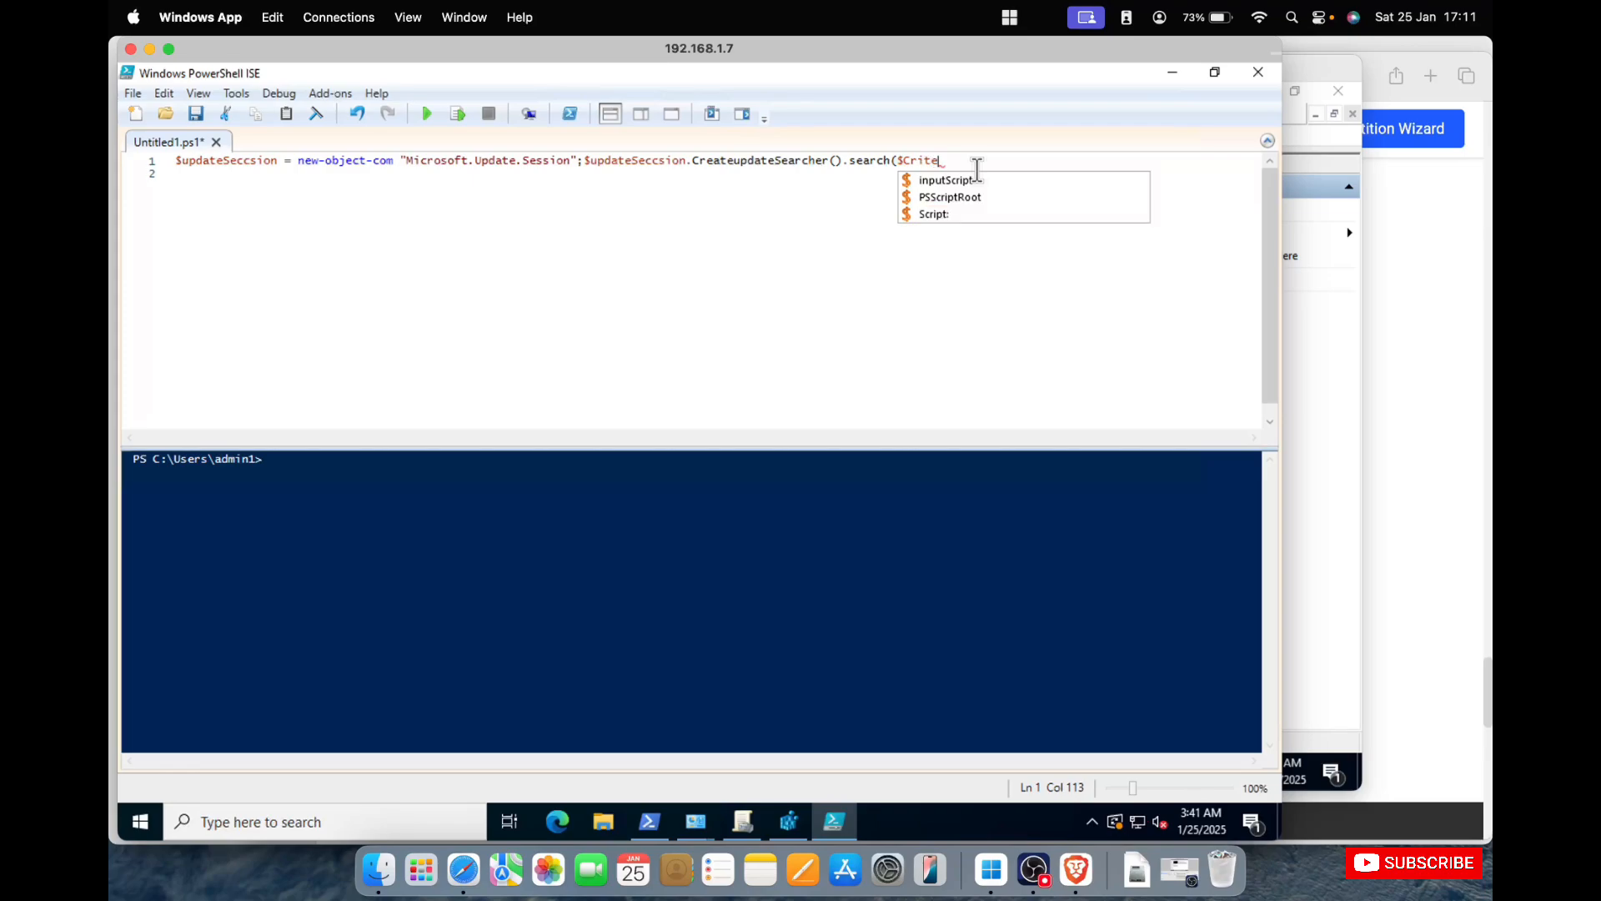
text(ria).updatesWu)
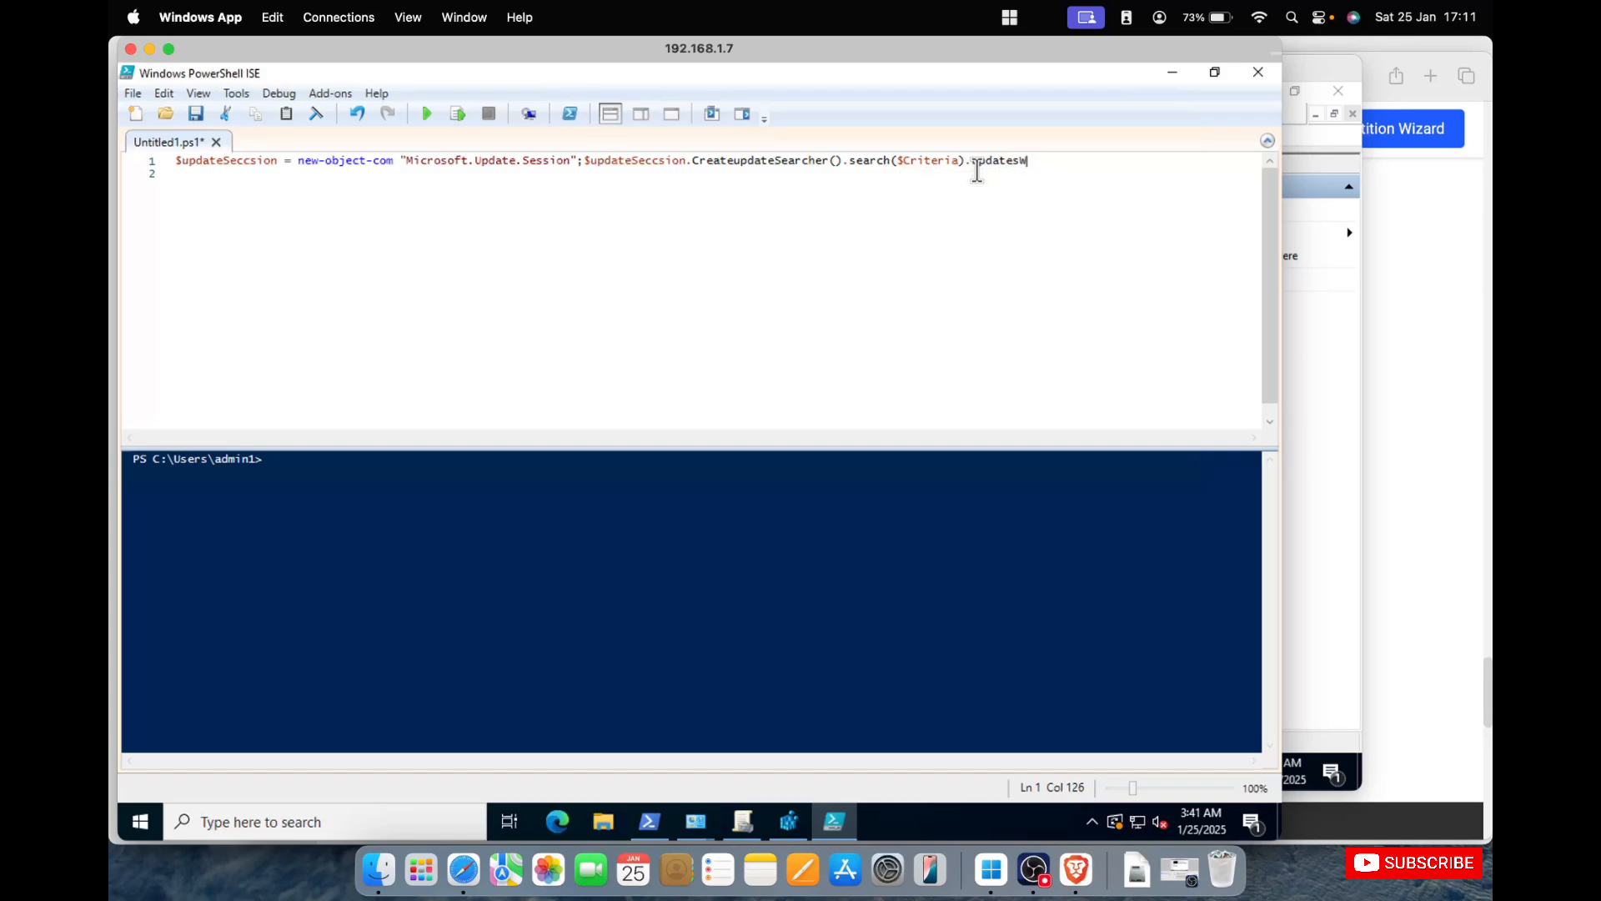
Pass ($Criteria) to the search method and finish the script line with .updates.
key(BackSpace)
key(BackSpace)
key(BackSpace)
key(BackSpace)
key(BackSpace)
key(BackSpace)
key(BackSpace)
key(BackSpace)
text(pdates)
Add wuauc /reportnow as the script's second line and run the script.
key(Return)
text(wuauc)
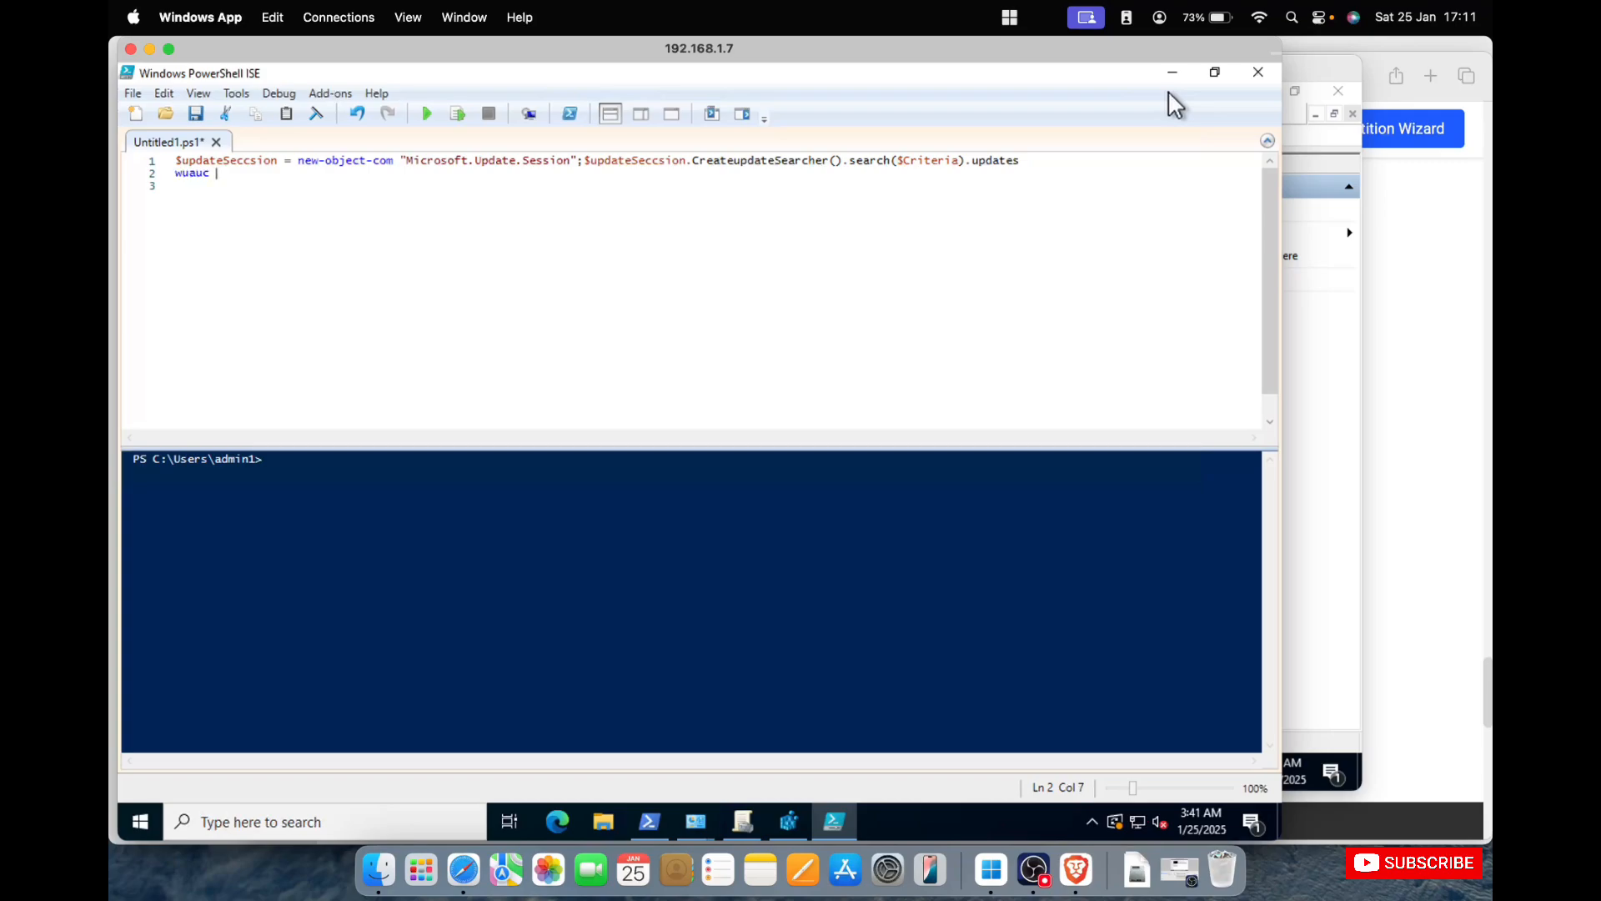
text( /reportnow)
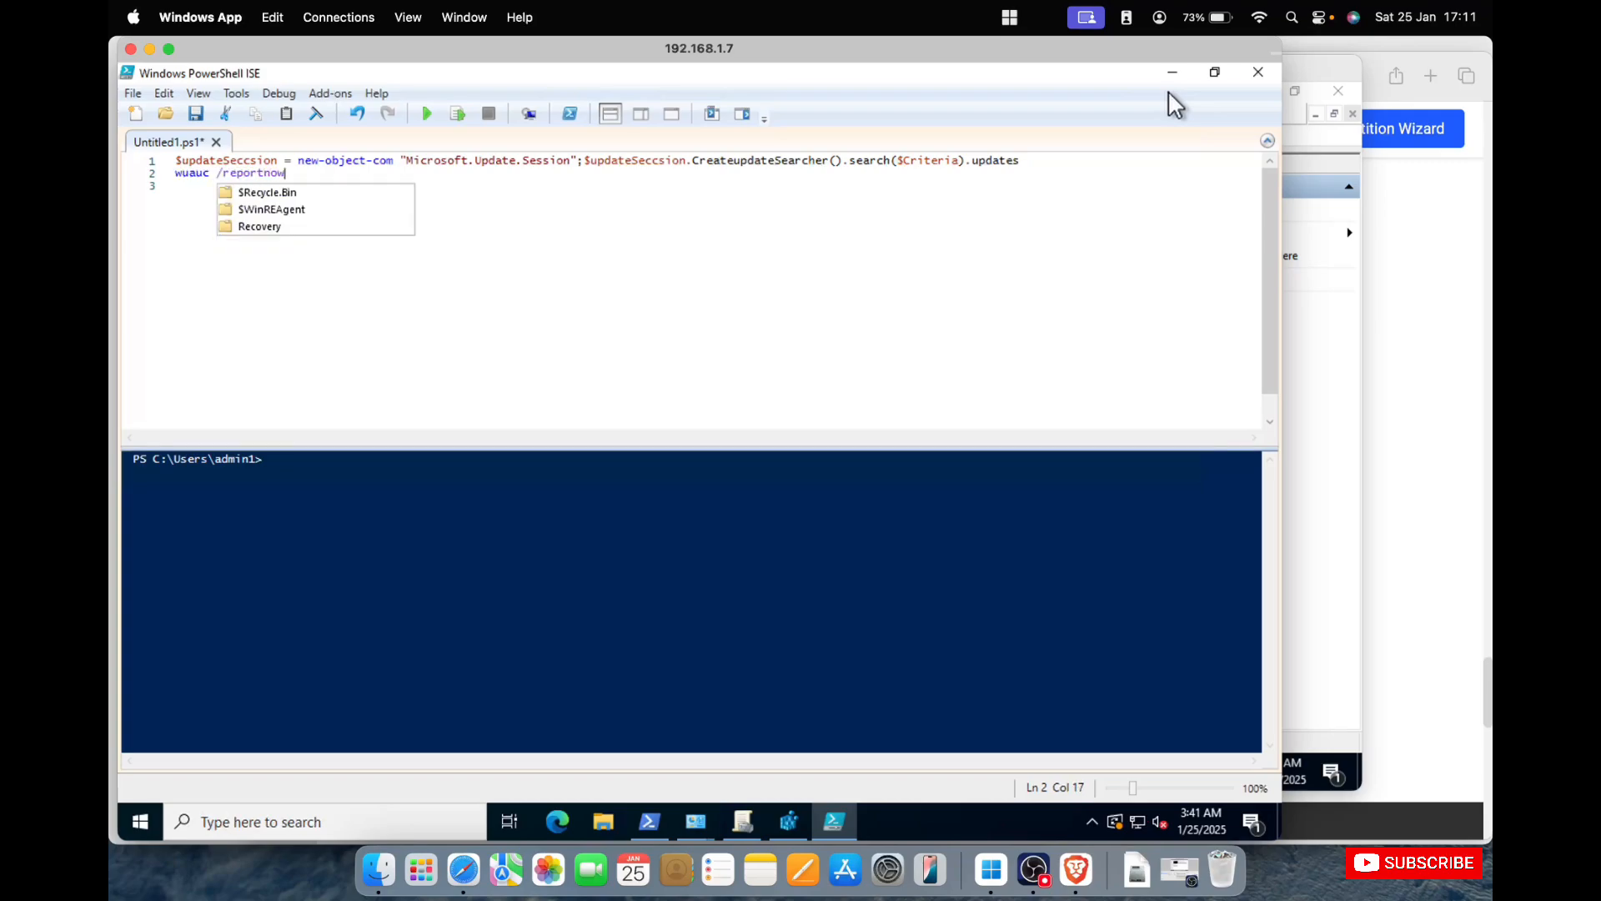
key(Escape)
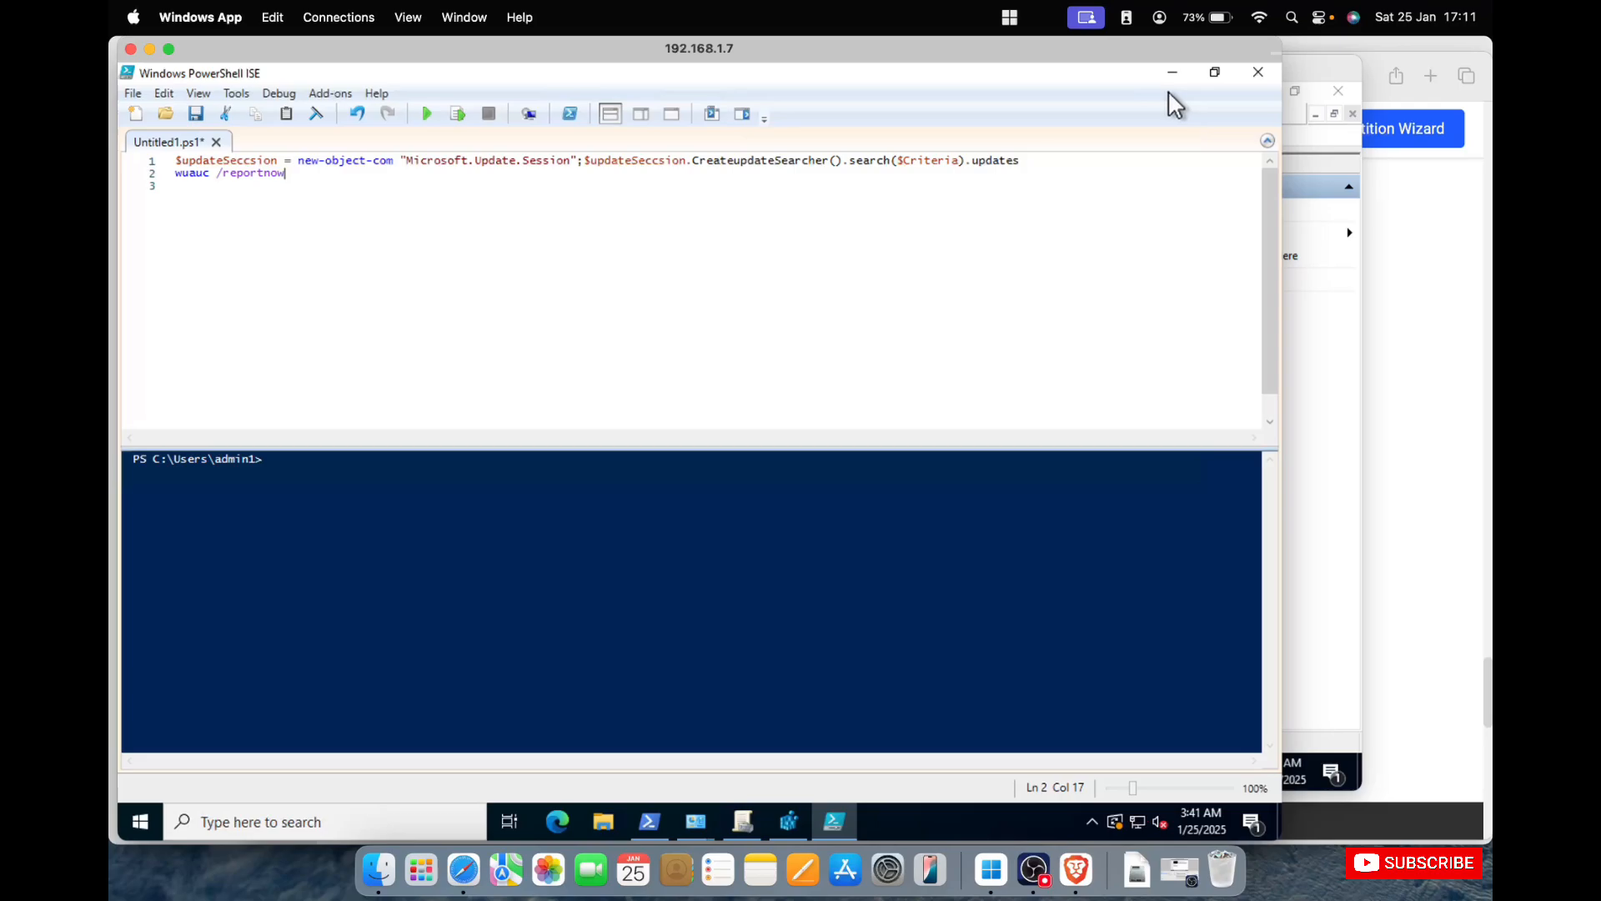
click(427, 113)
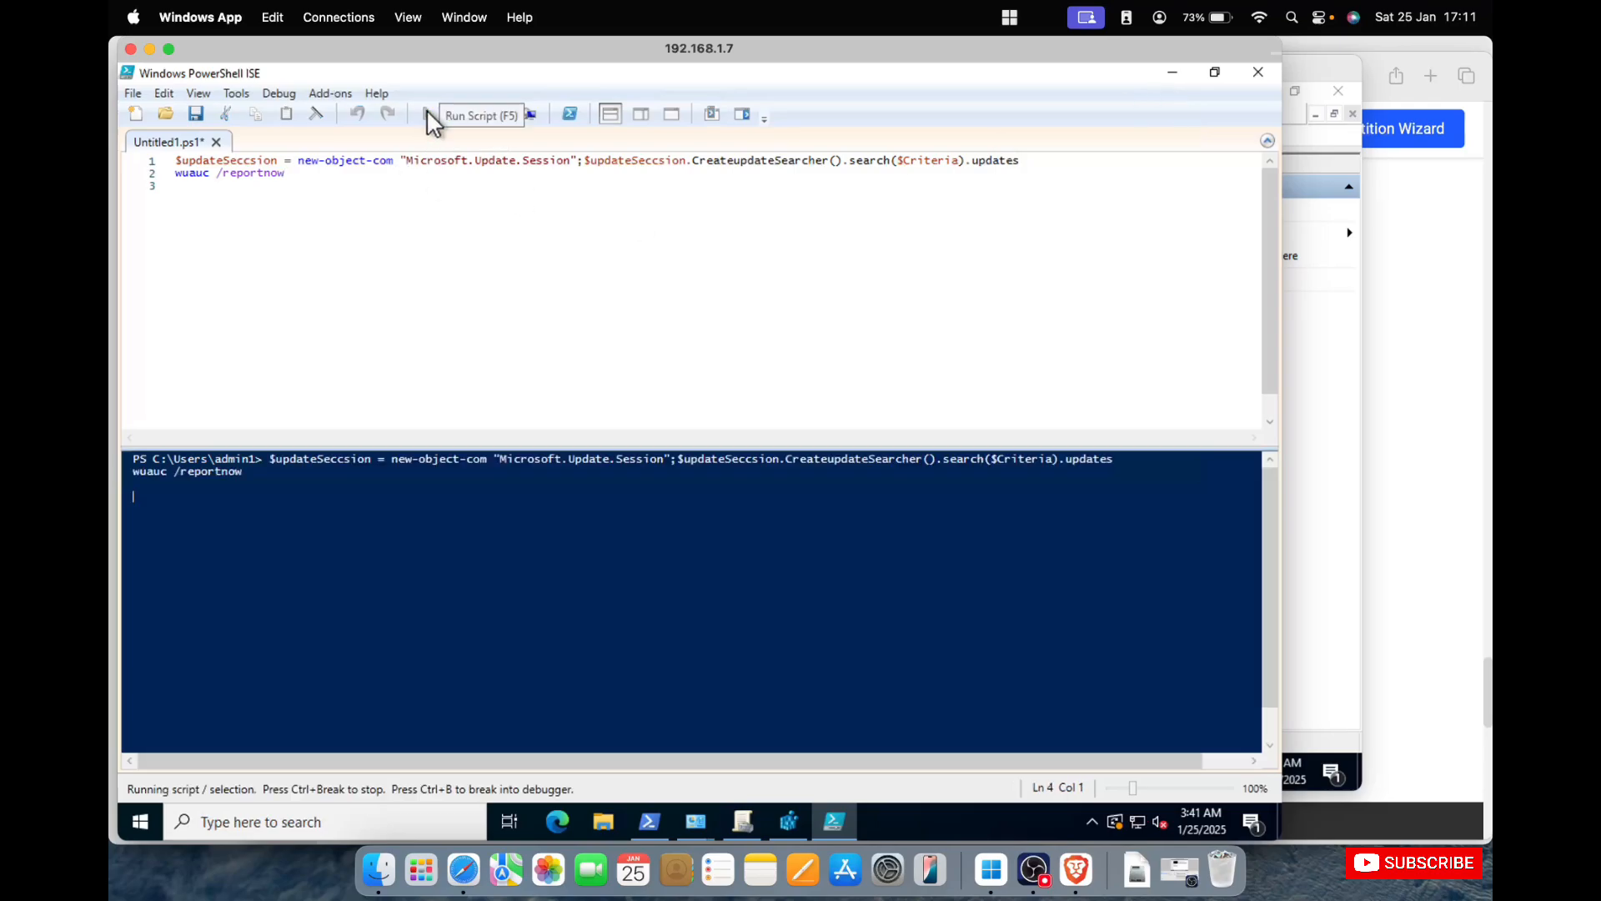
Review the script's console output and close PowerShell ISE without saving Untitled1.ps1.
scroll(603, 526, up, 1)
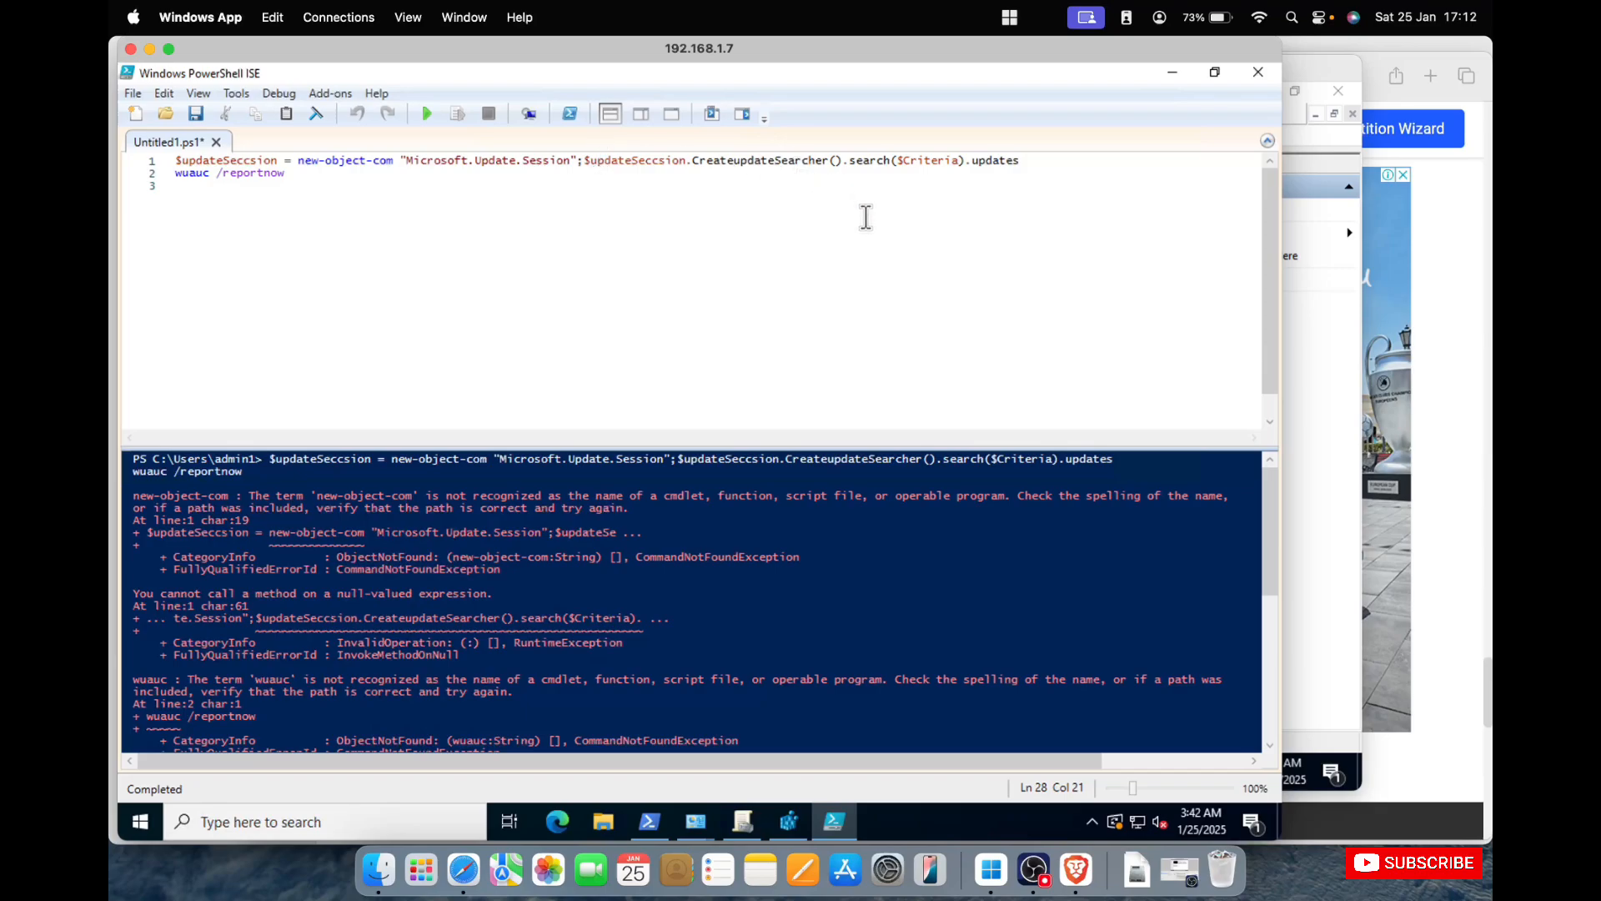
scroll(722, 461, down, 1)
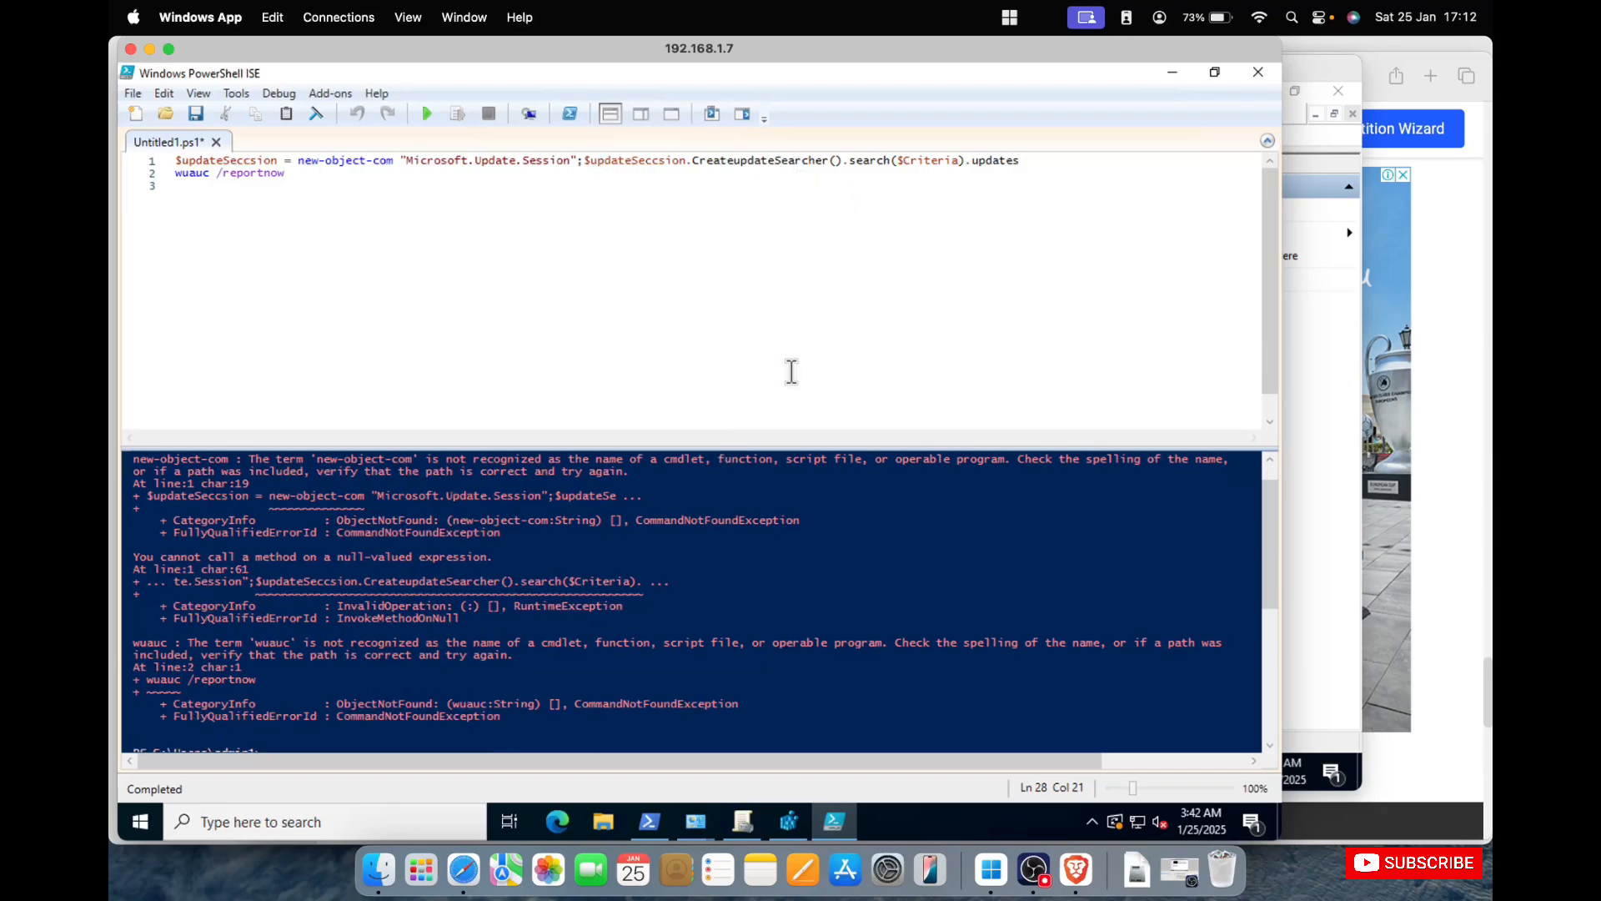
click(1251, 71)
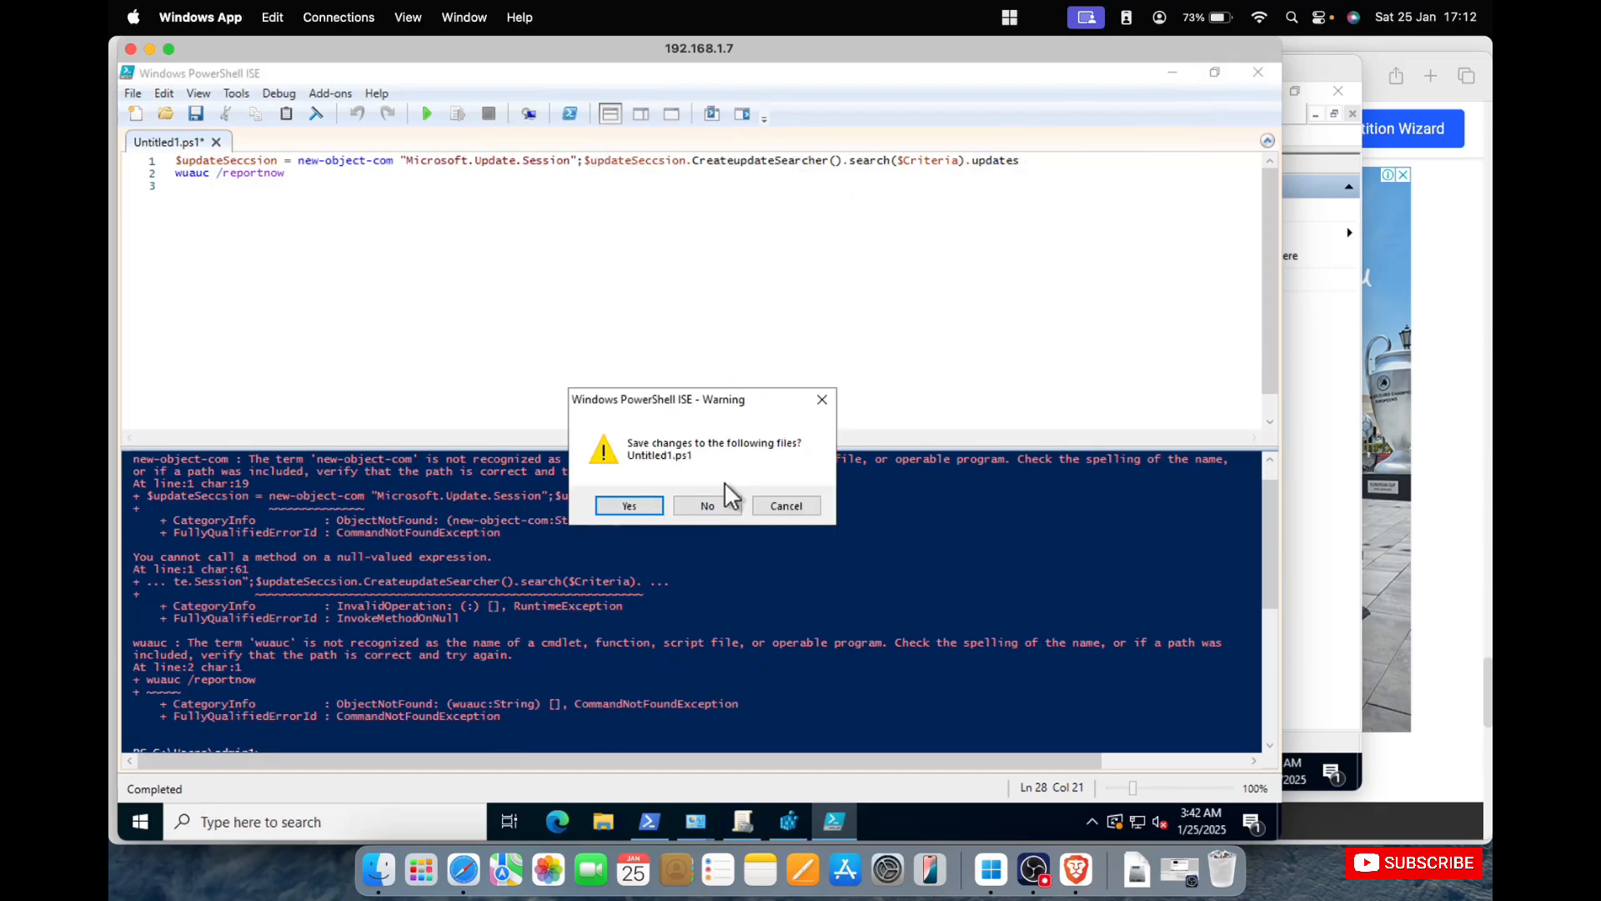
click(708, 506)
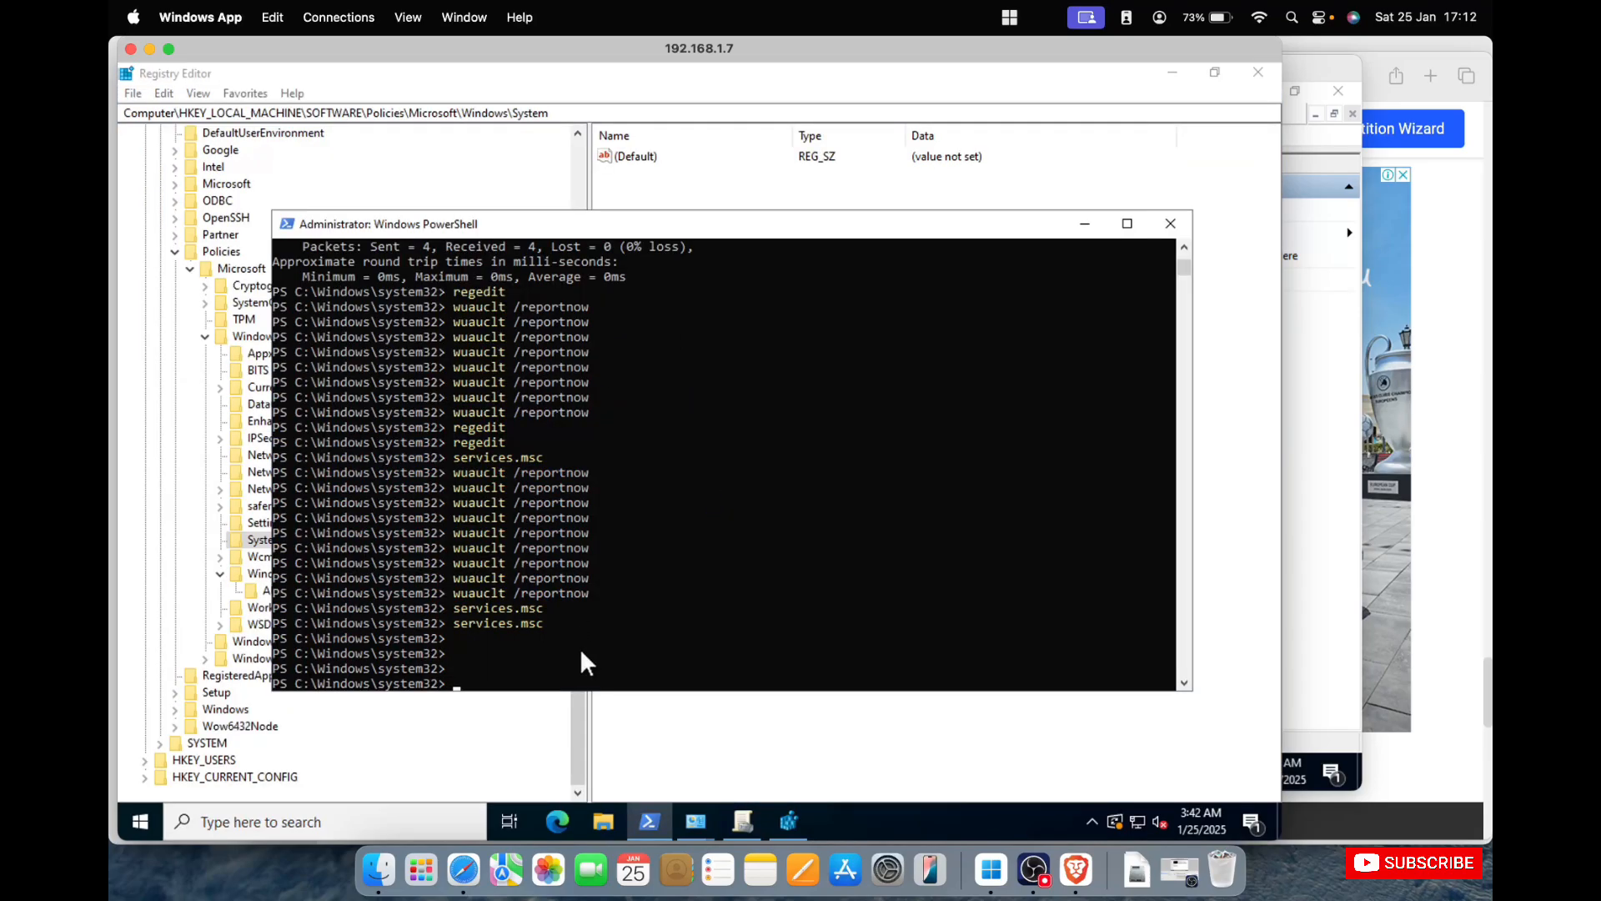
Switch to Safari and open the Google home page.
click(464, 870)
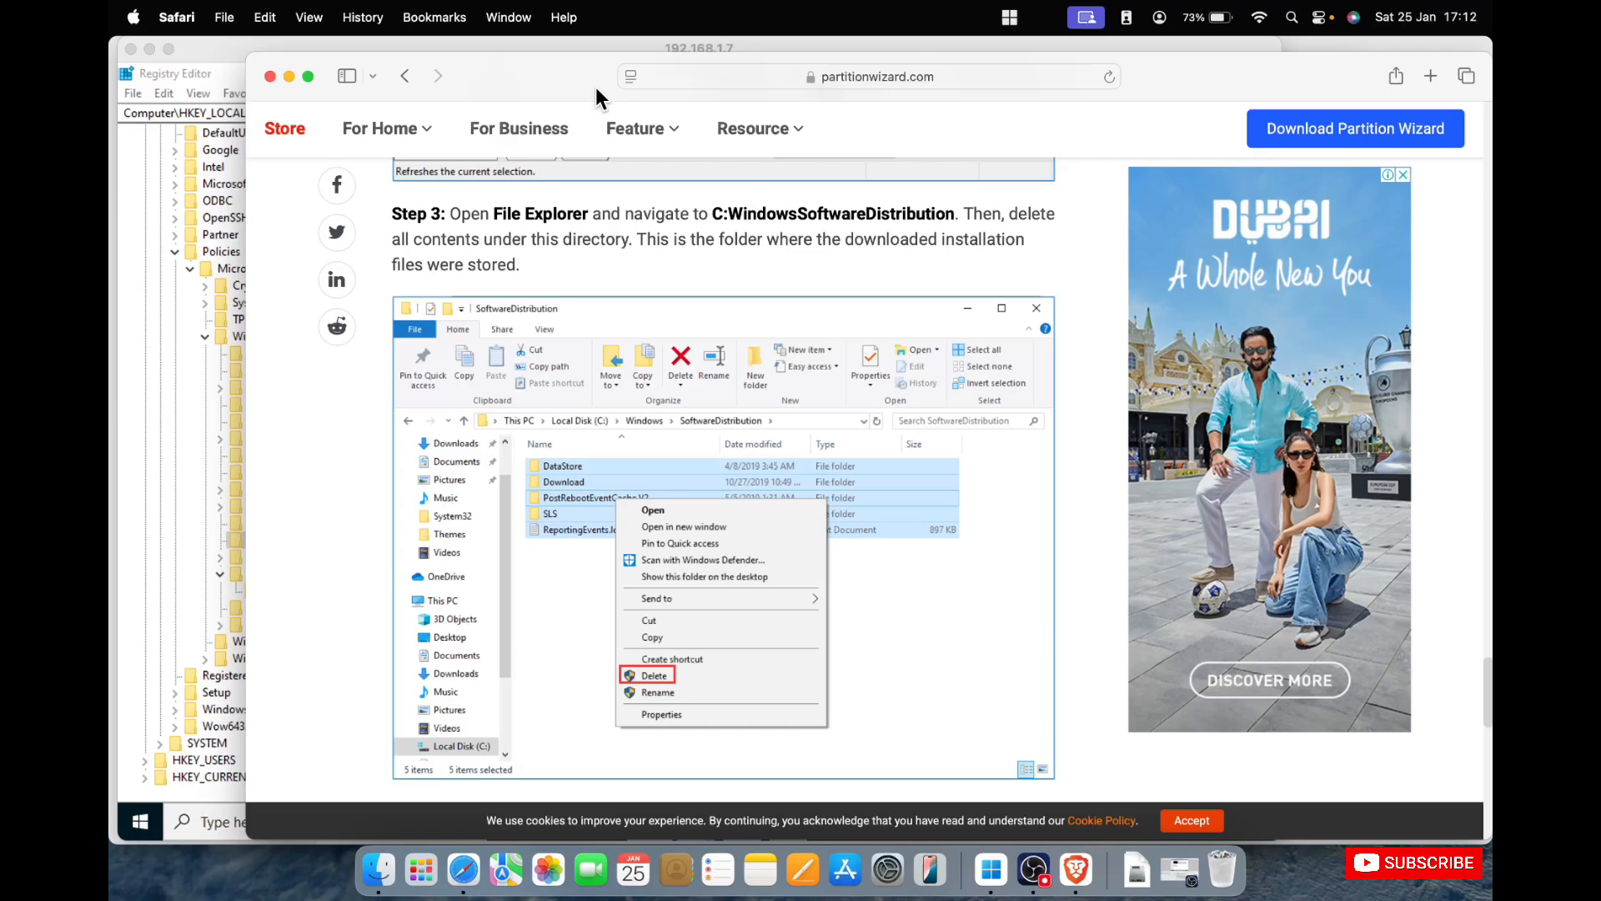
click(793, 85)
click(824, 200)
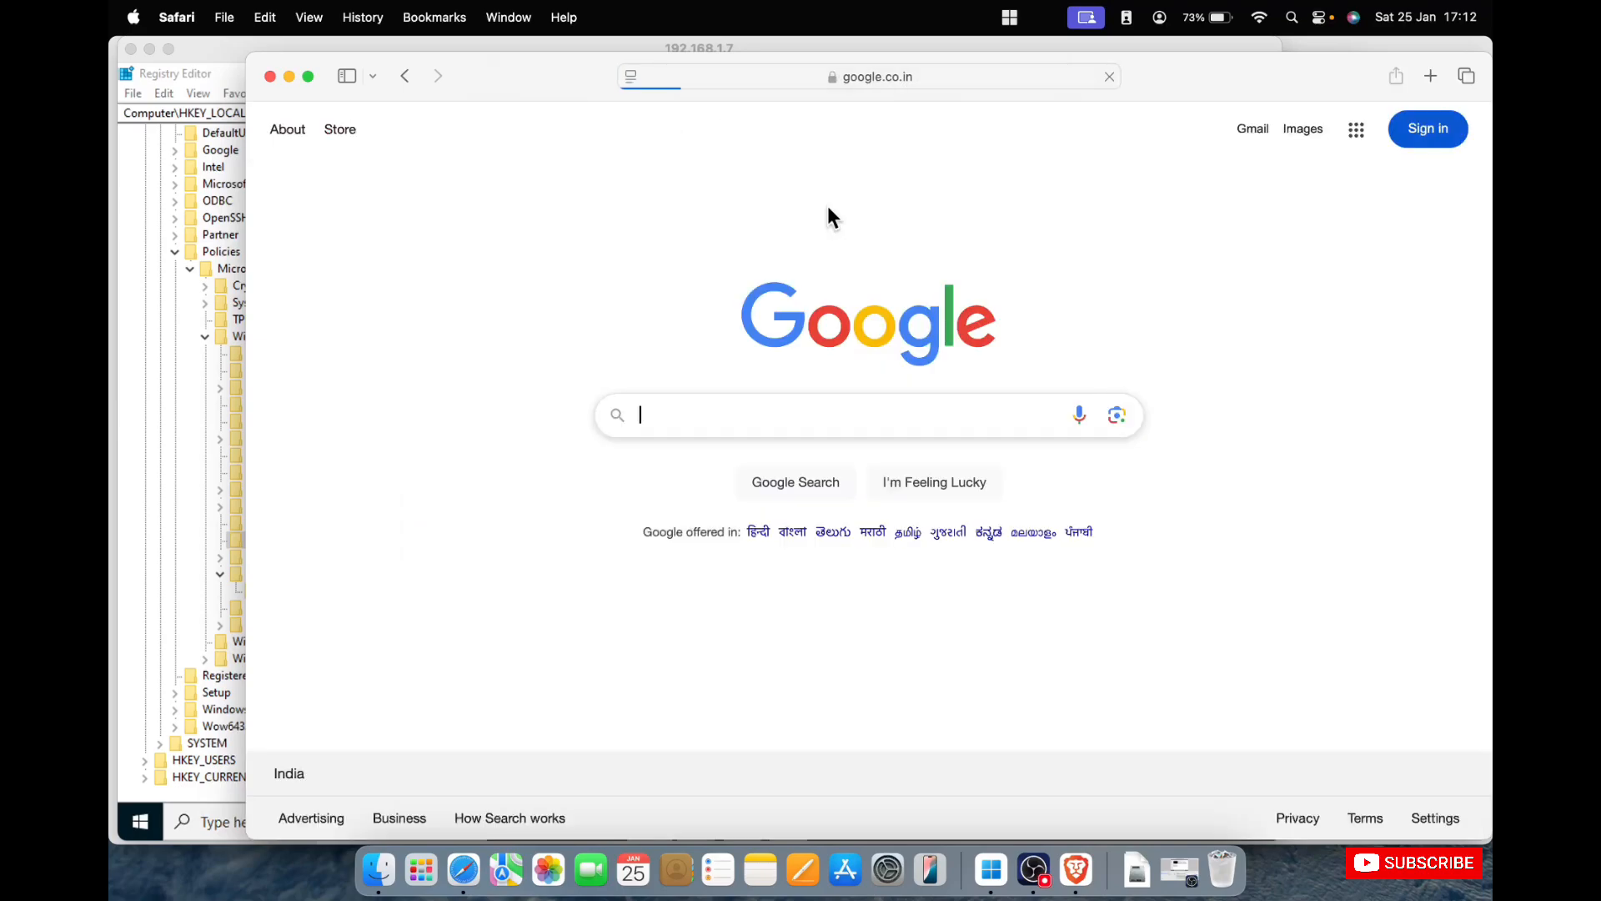
text(updating)
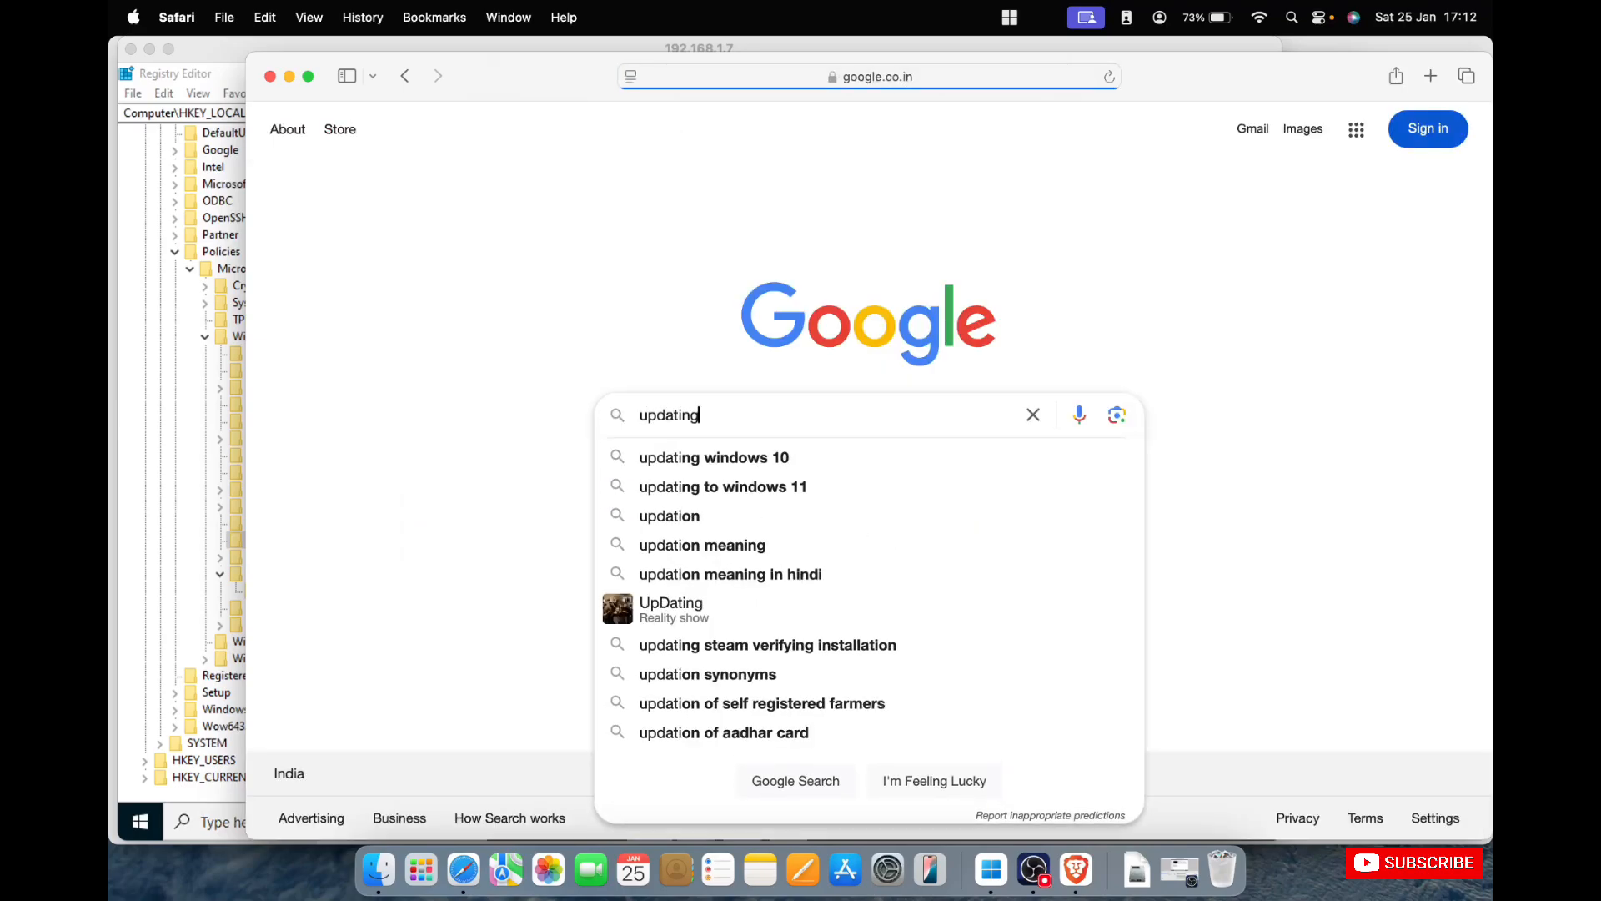
text( windows)
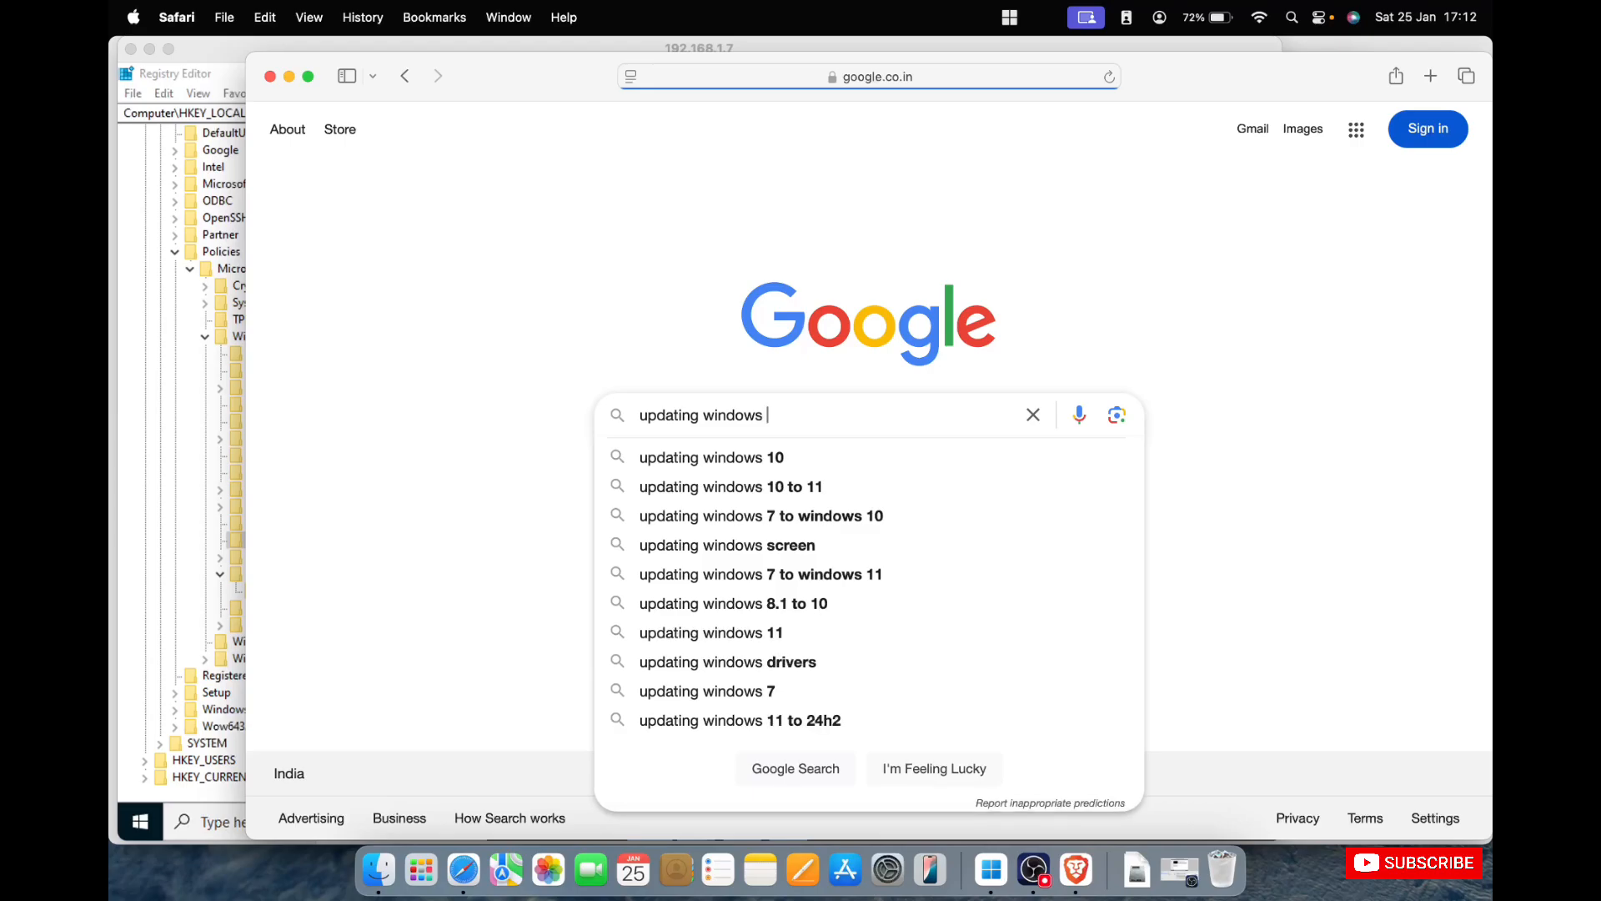
key(BackSpace)
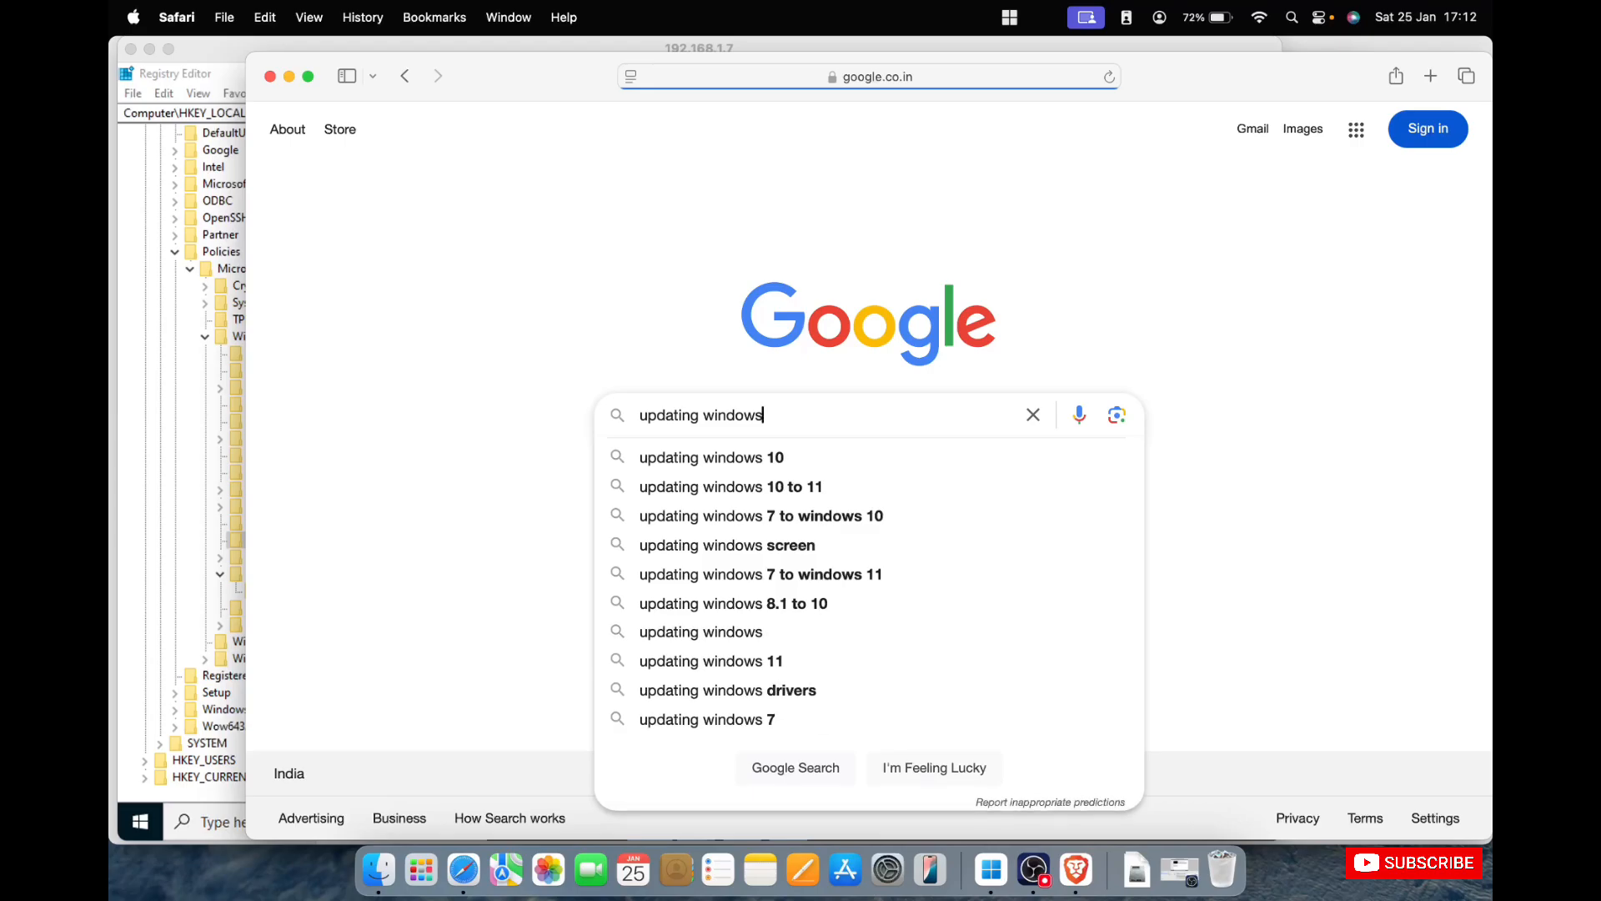
key(BackSpace)
key(BackSpace)
key(BackSpace)
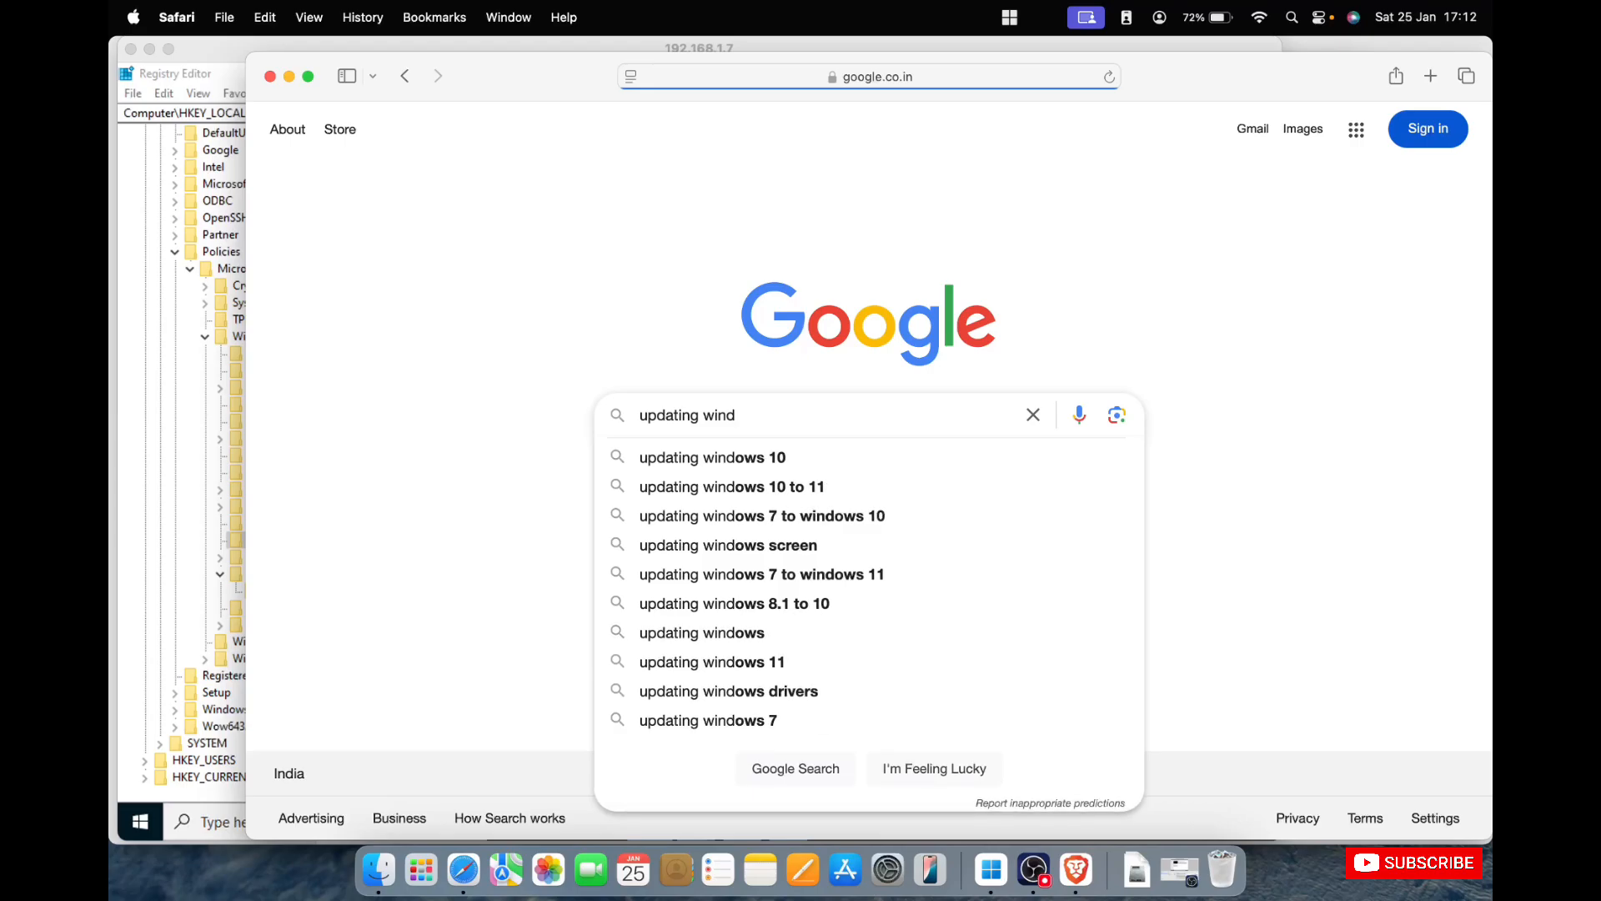
key(BackSpace)
key(BackSpace)
key(BackSpace)
key(BackSpace)
key(BackSpace)
key(BackSpace)
key(BackSpace)
key(BackSpace)
key(BackSpace)
key(BackSpace)
key(BackSpace)
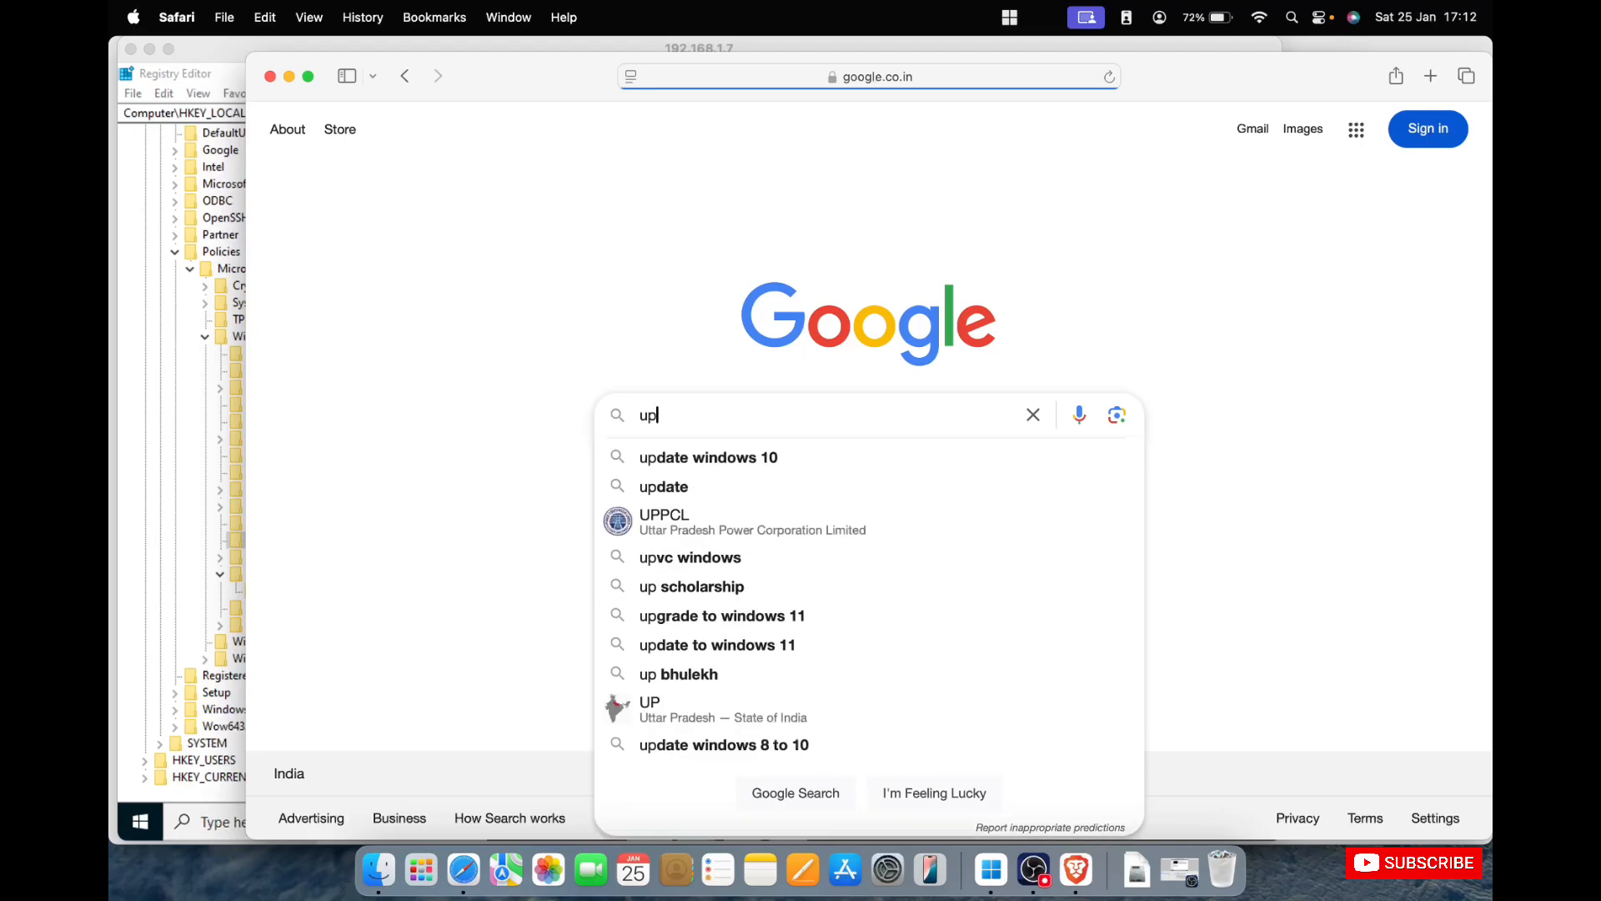
key(BackSpace)
key(BackSpace)
Search Google for "check windows update via powershell".
text(search )
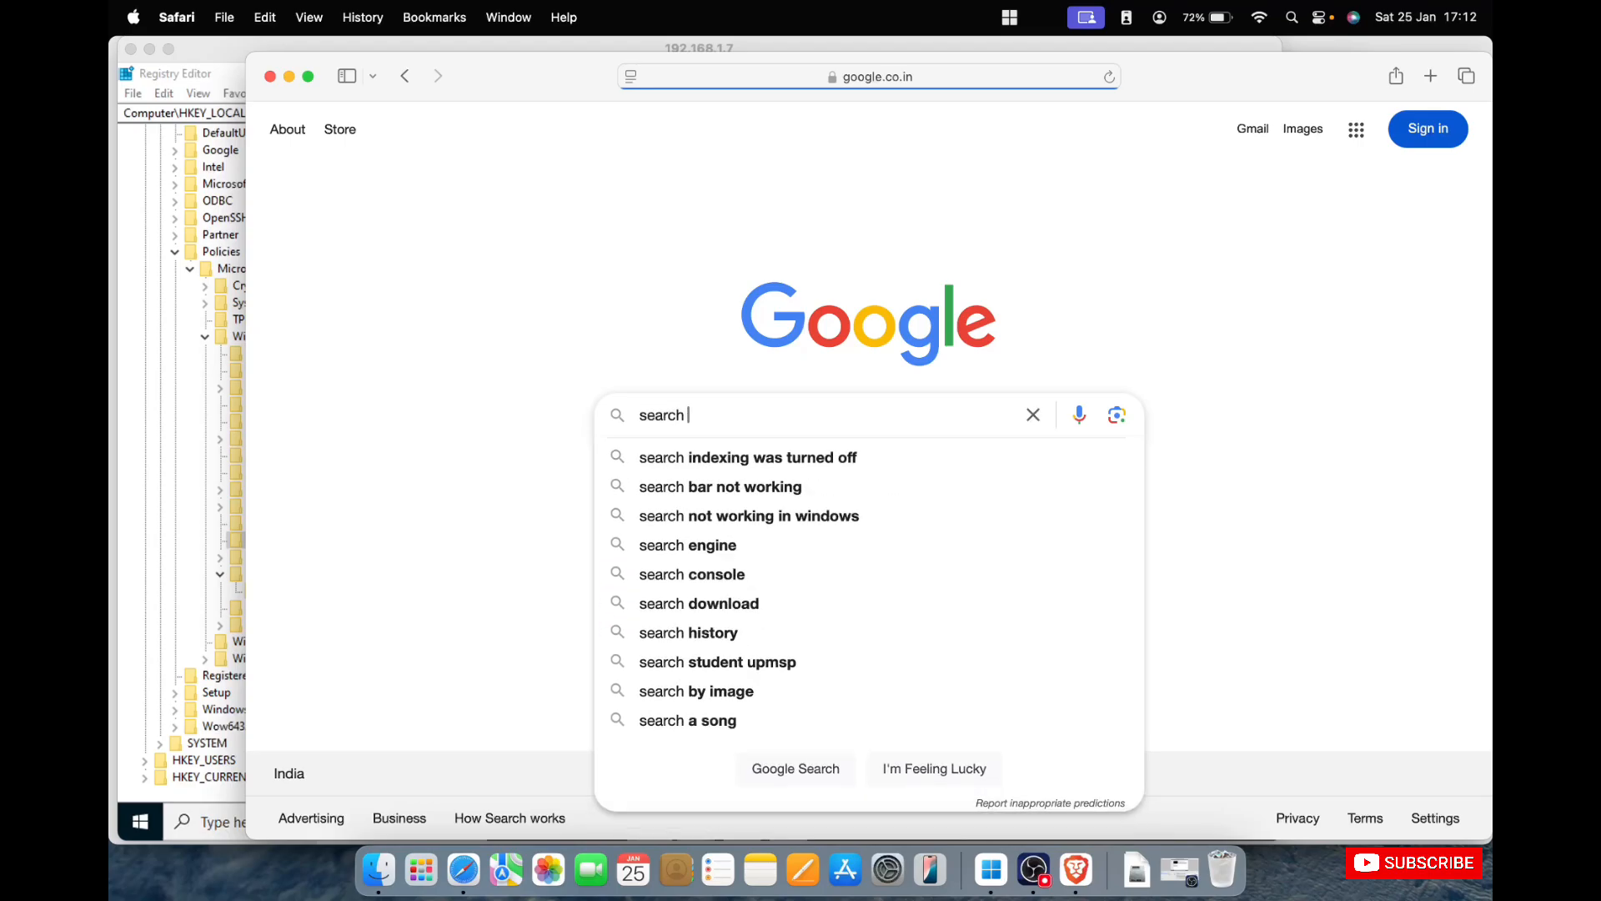
text(windows update via)
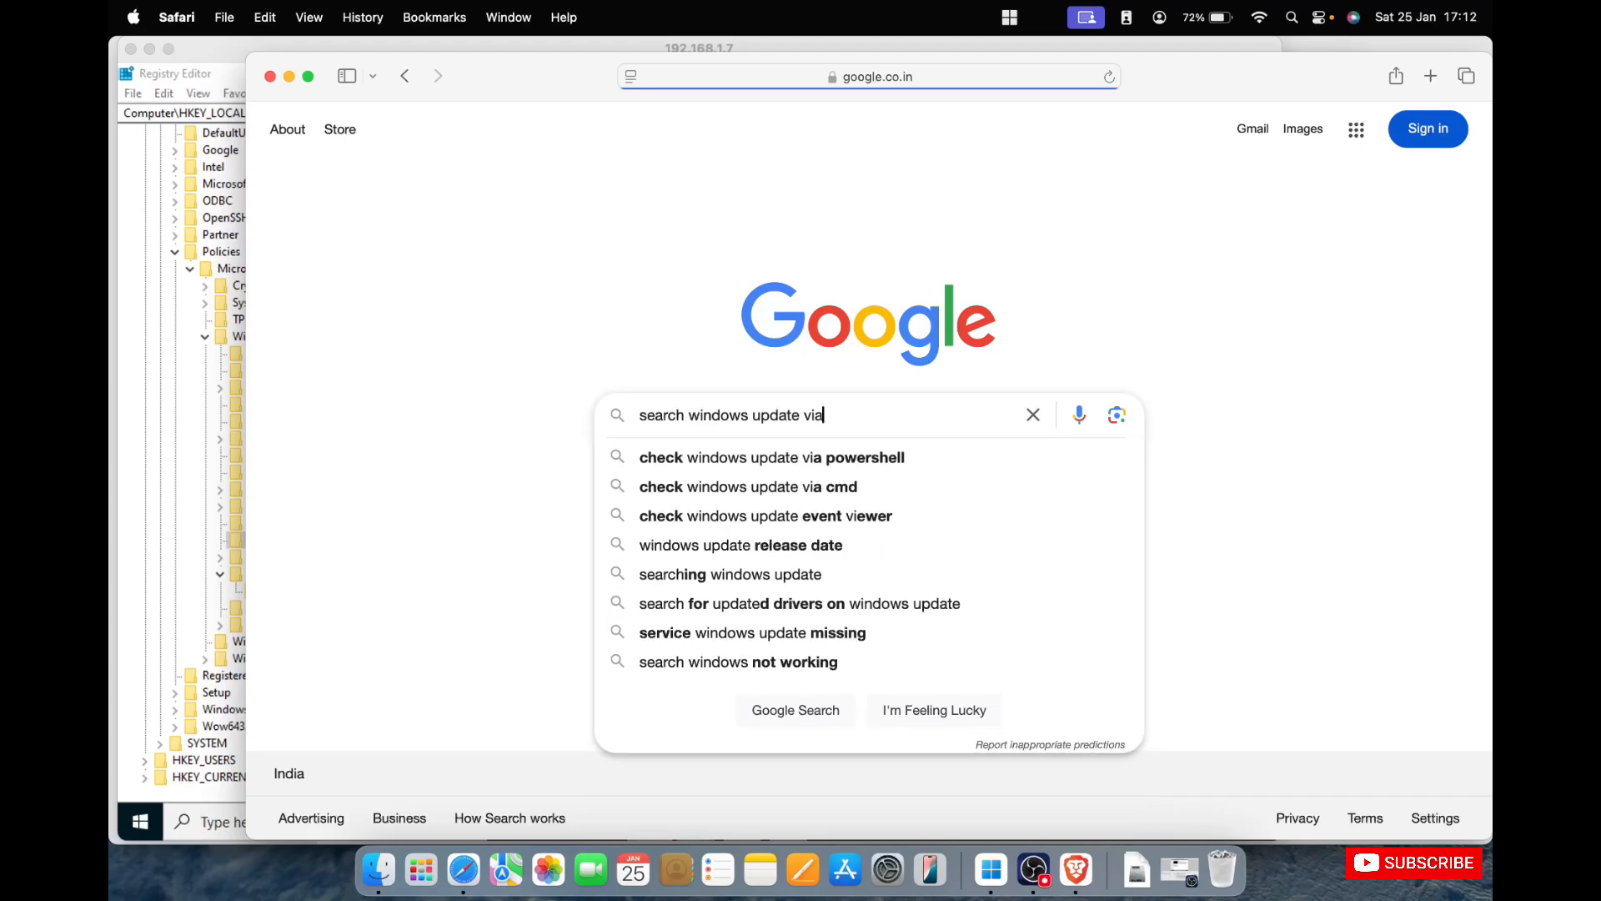
text( power)
key(Down)
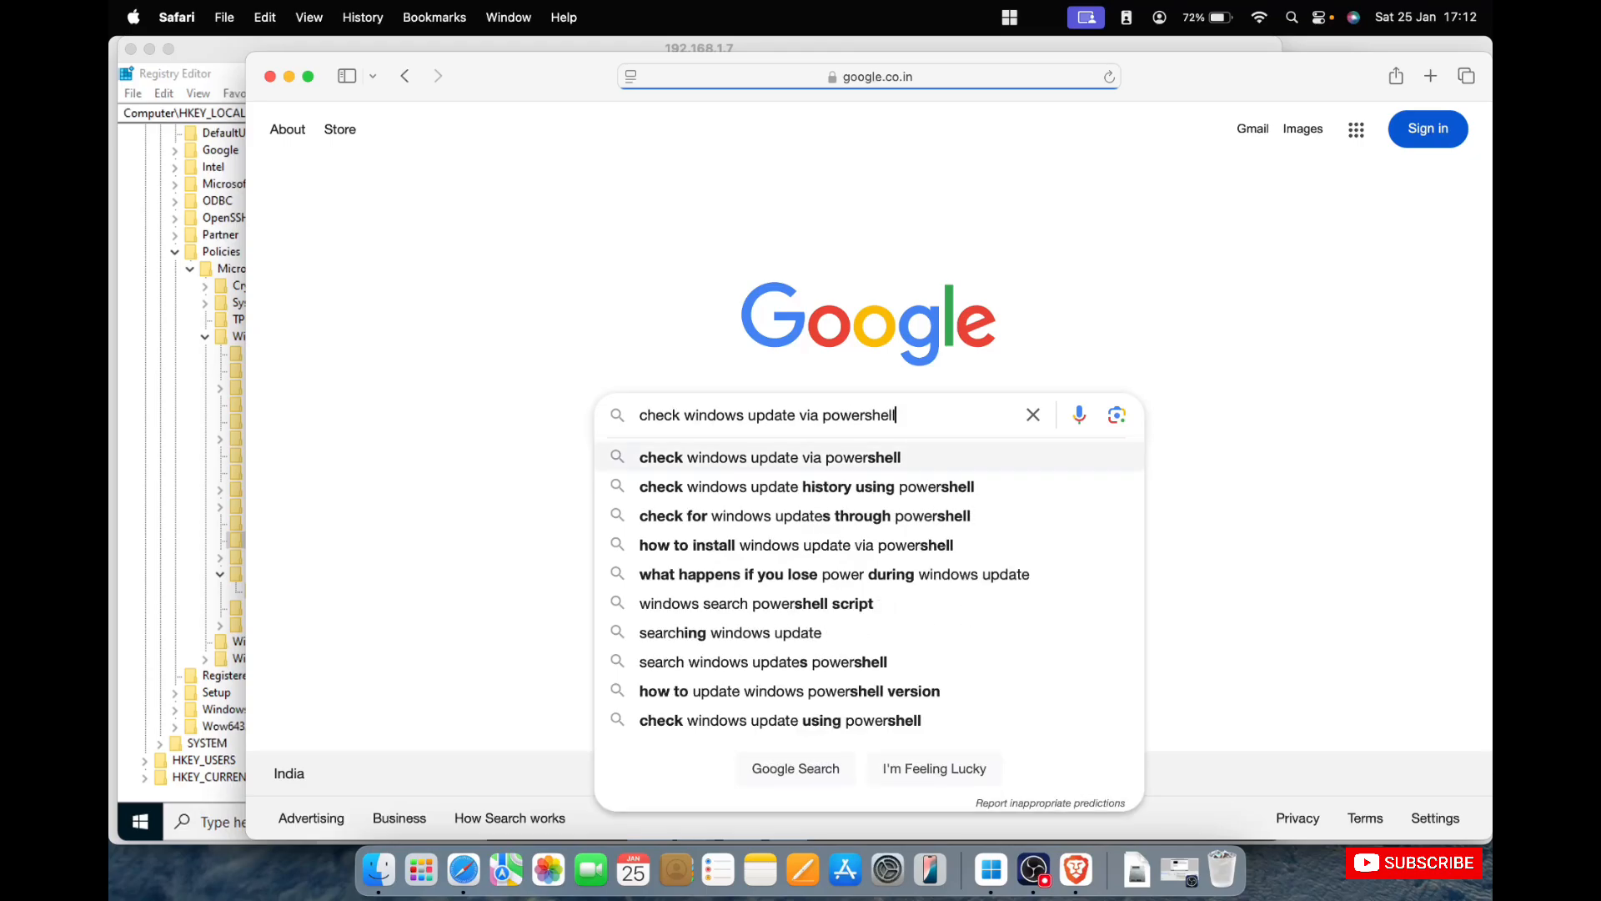
key(Return)
Open the MiniTool Partition Wizard tutorial and the Rackspace article on Windows Server 2016 and 2019 update checks in new tabs.
scroll(676, 335, down, 5)
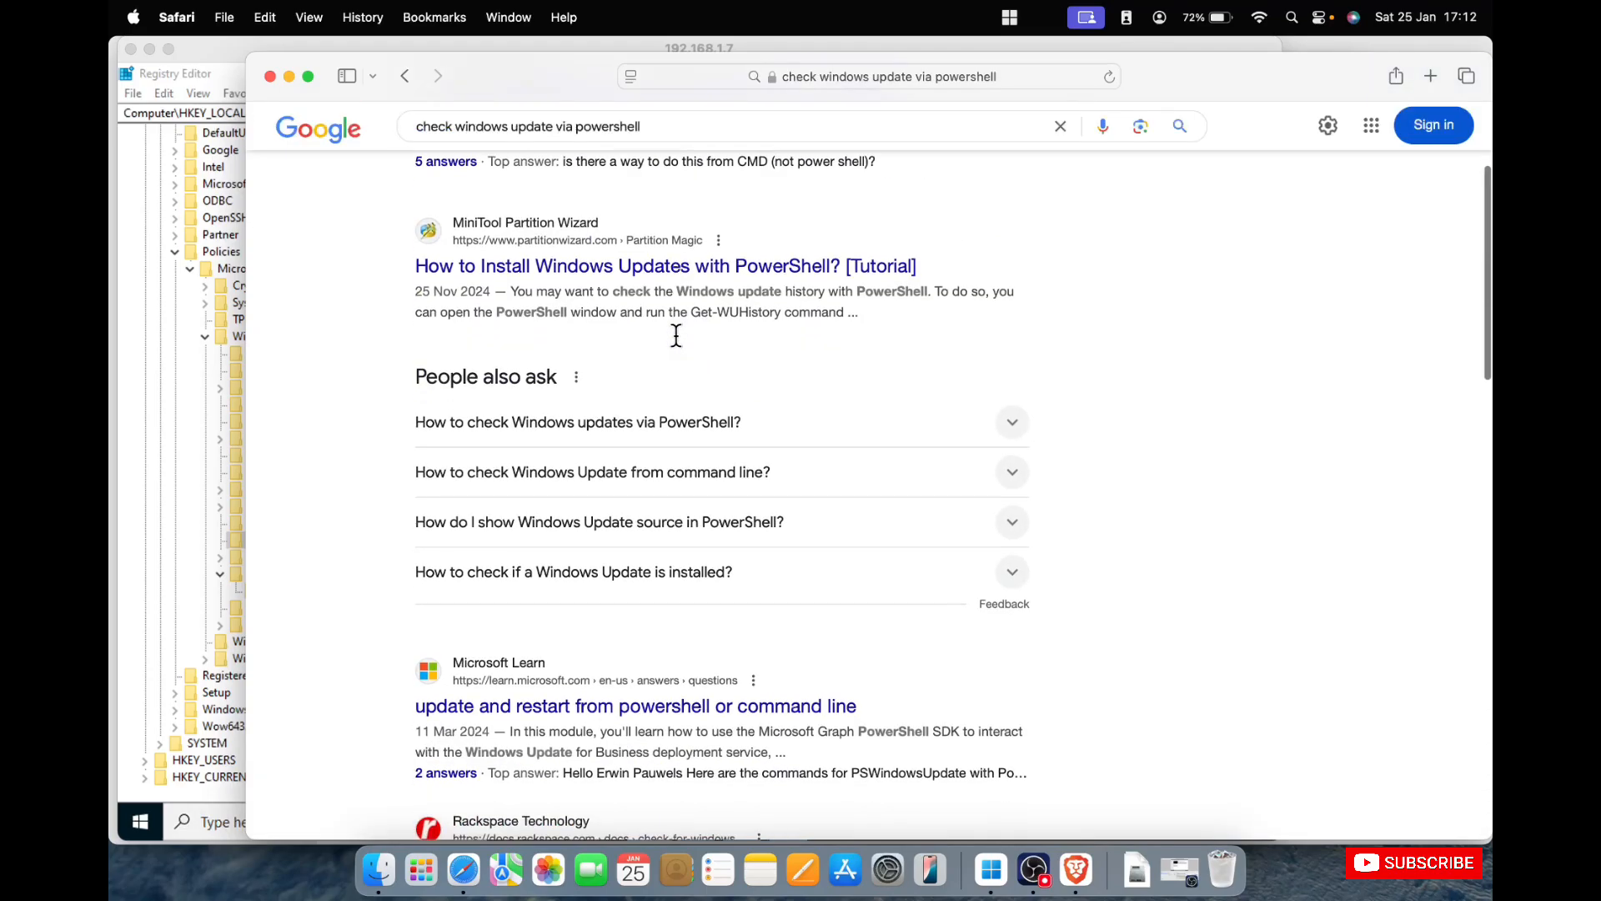
right_click(700, 278)
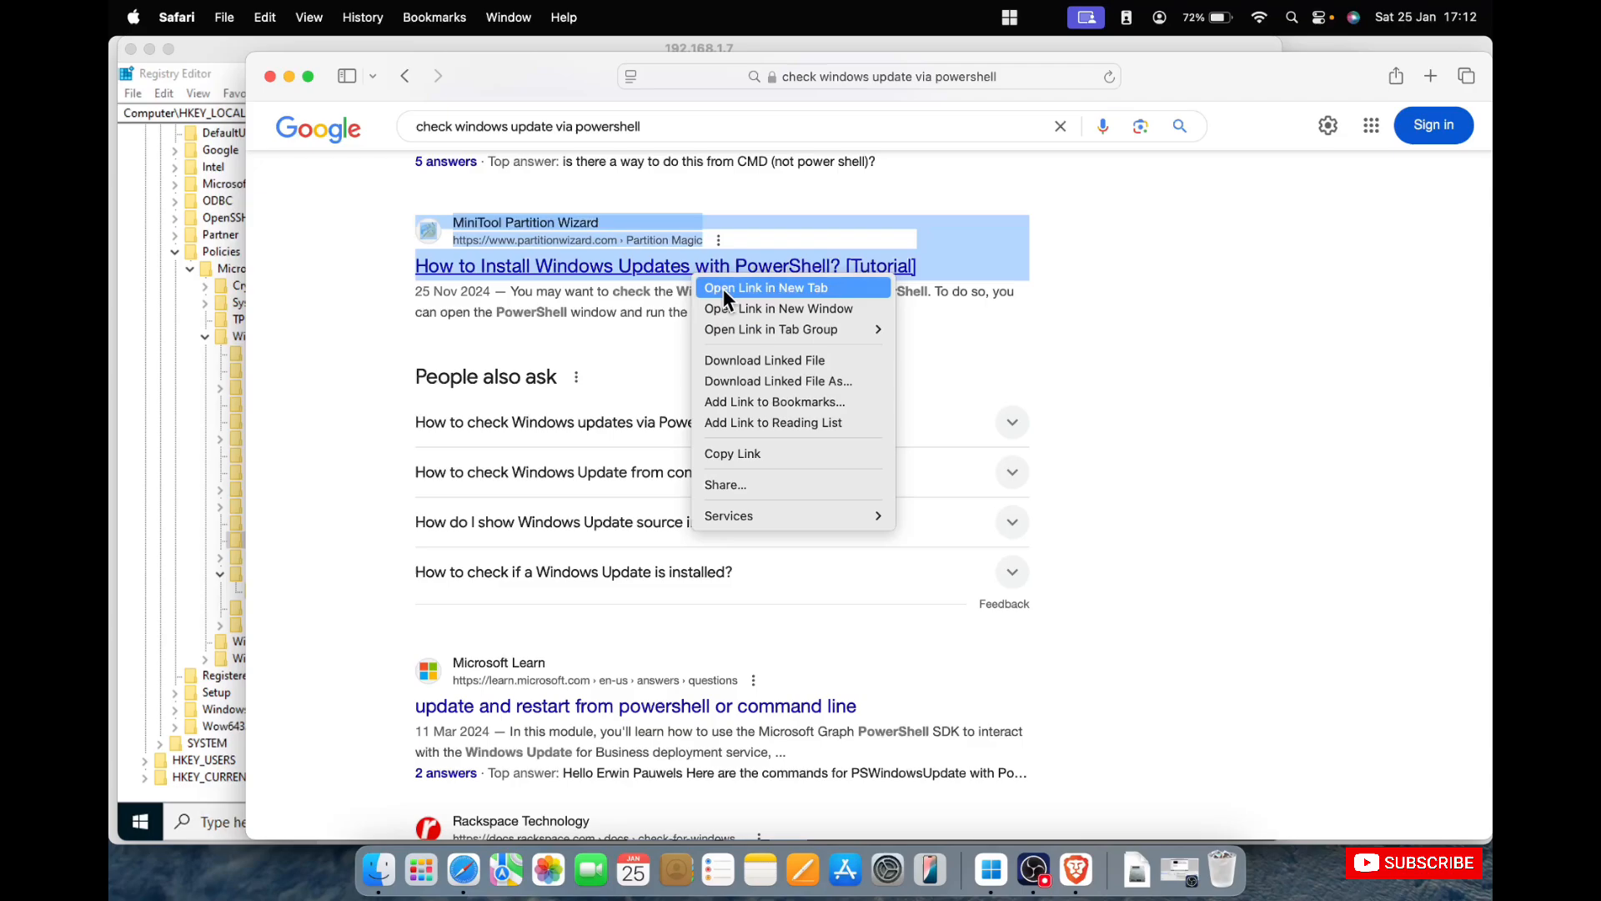
click(723, 289)
scroll(588, 672, down, 10)
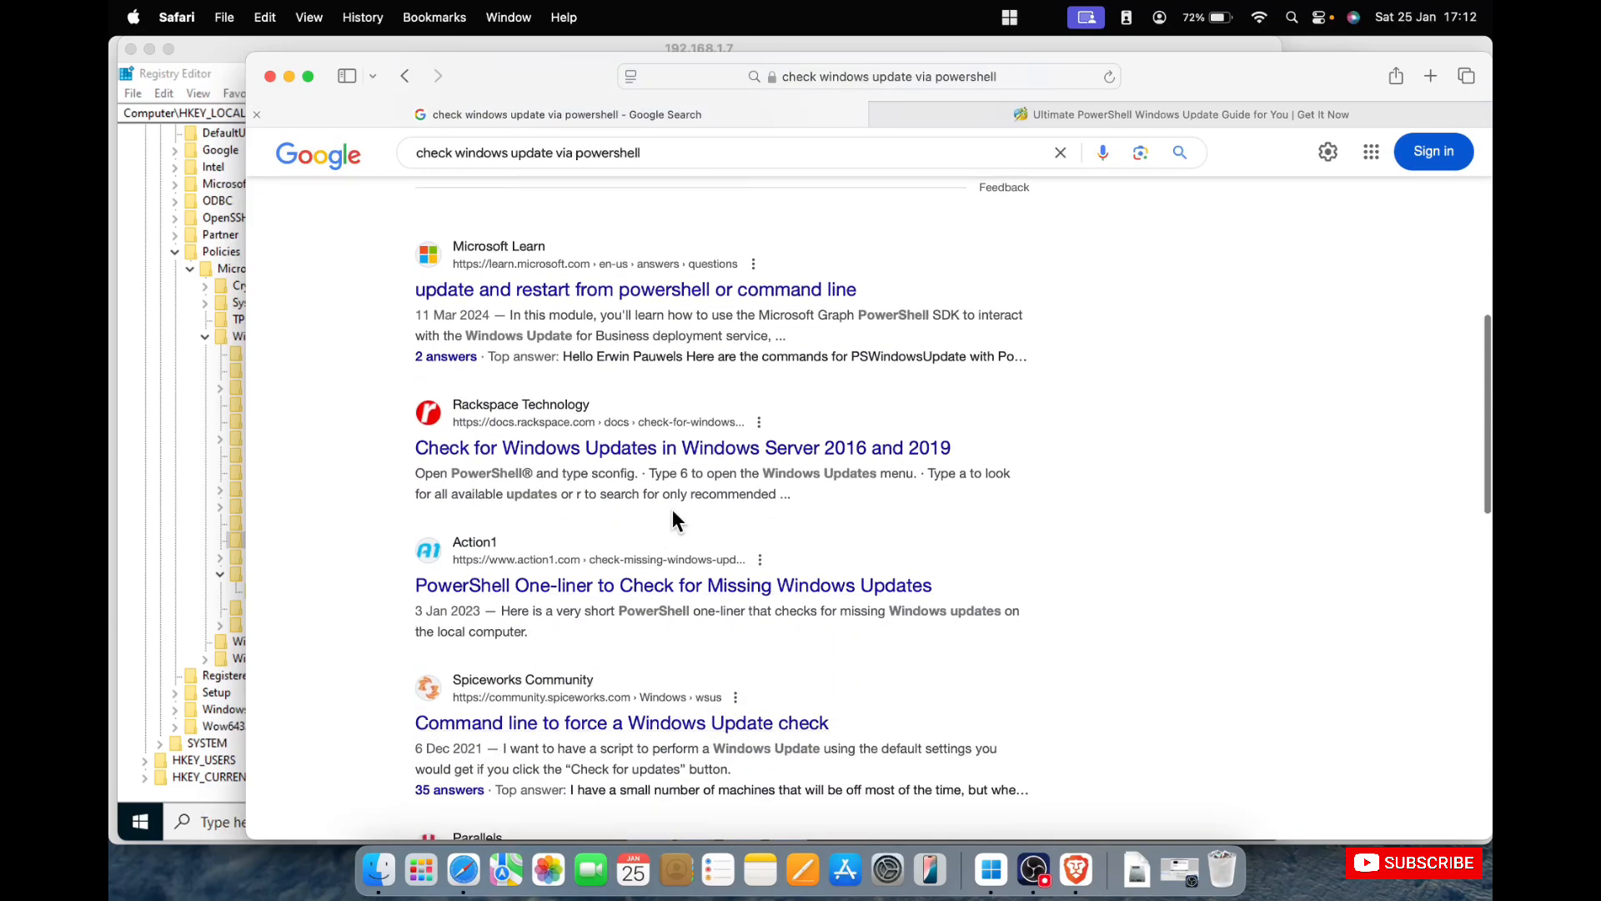
right_click(720, 456)
click(744, 457)
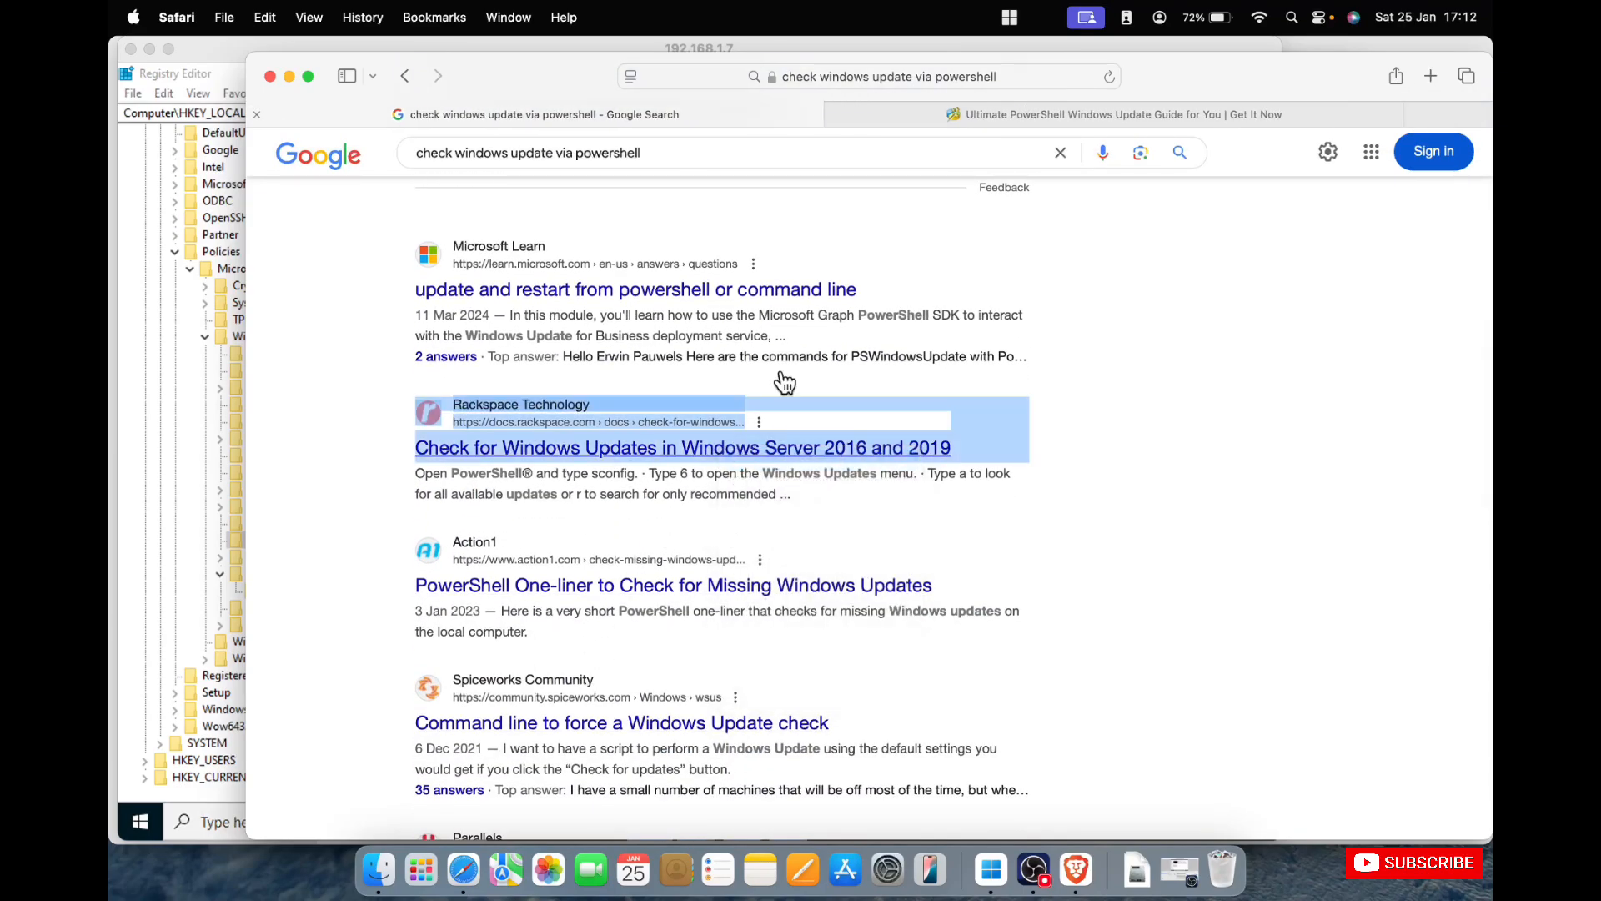
Examine the Partition Wizard guide for PSWindowsUpdate installation and update commands, and close its tab.
click(904, 115)
scroll(803, 514, down, 20)
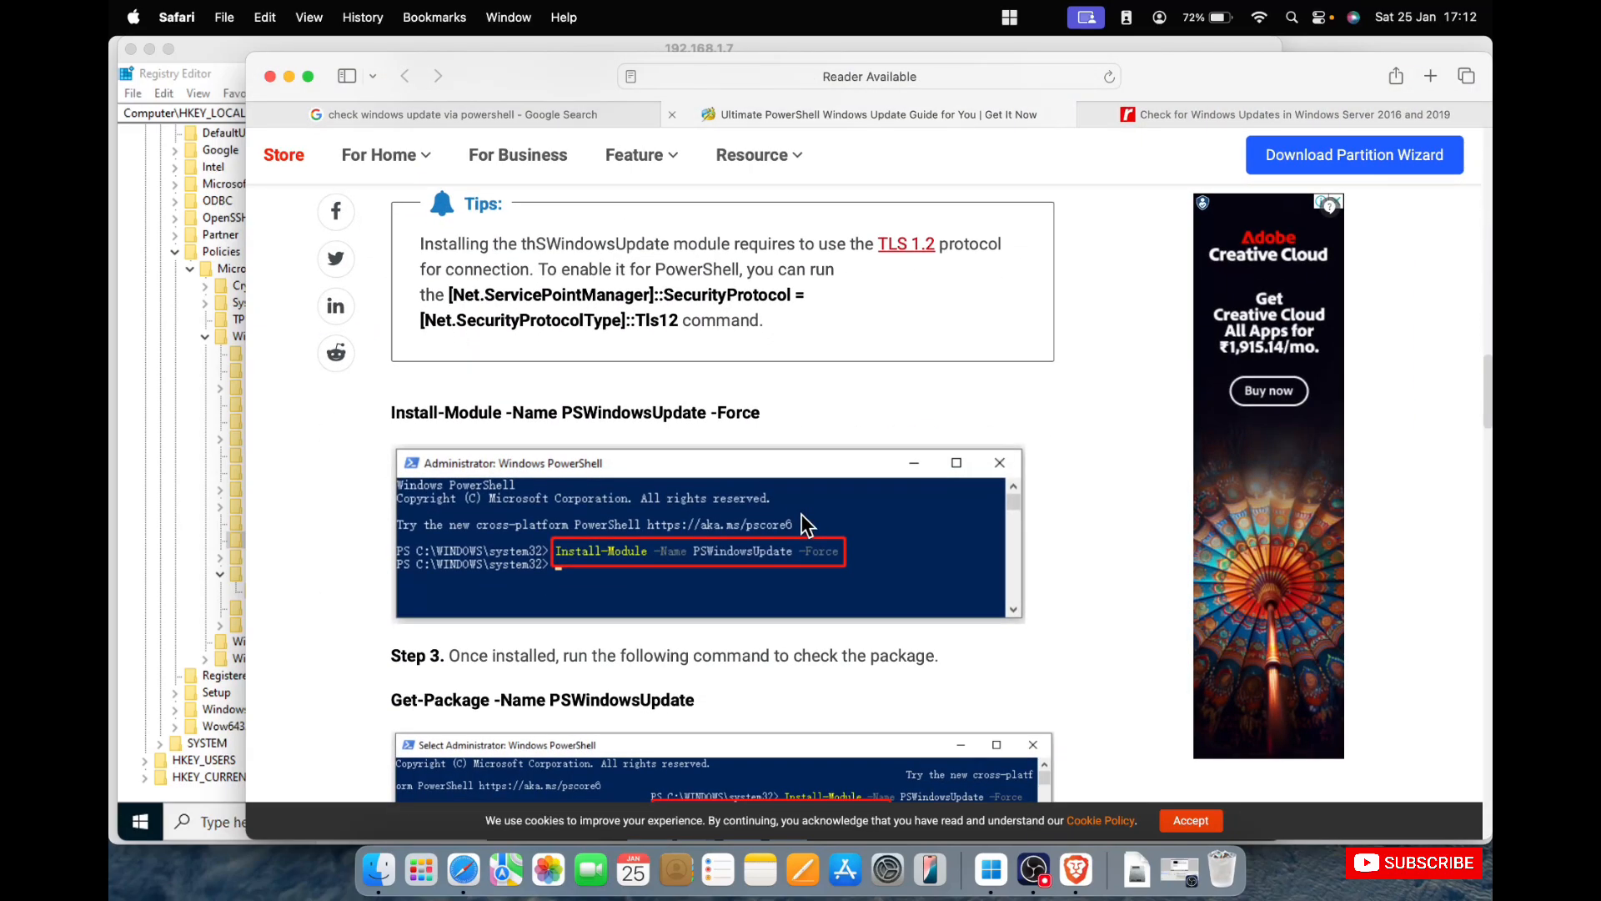
scroll(806, 525, up, 1)
scroll(802, 517, down, 3)
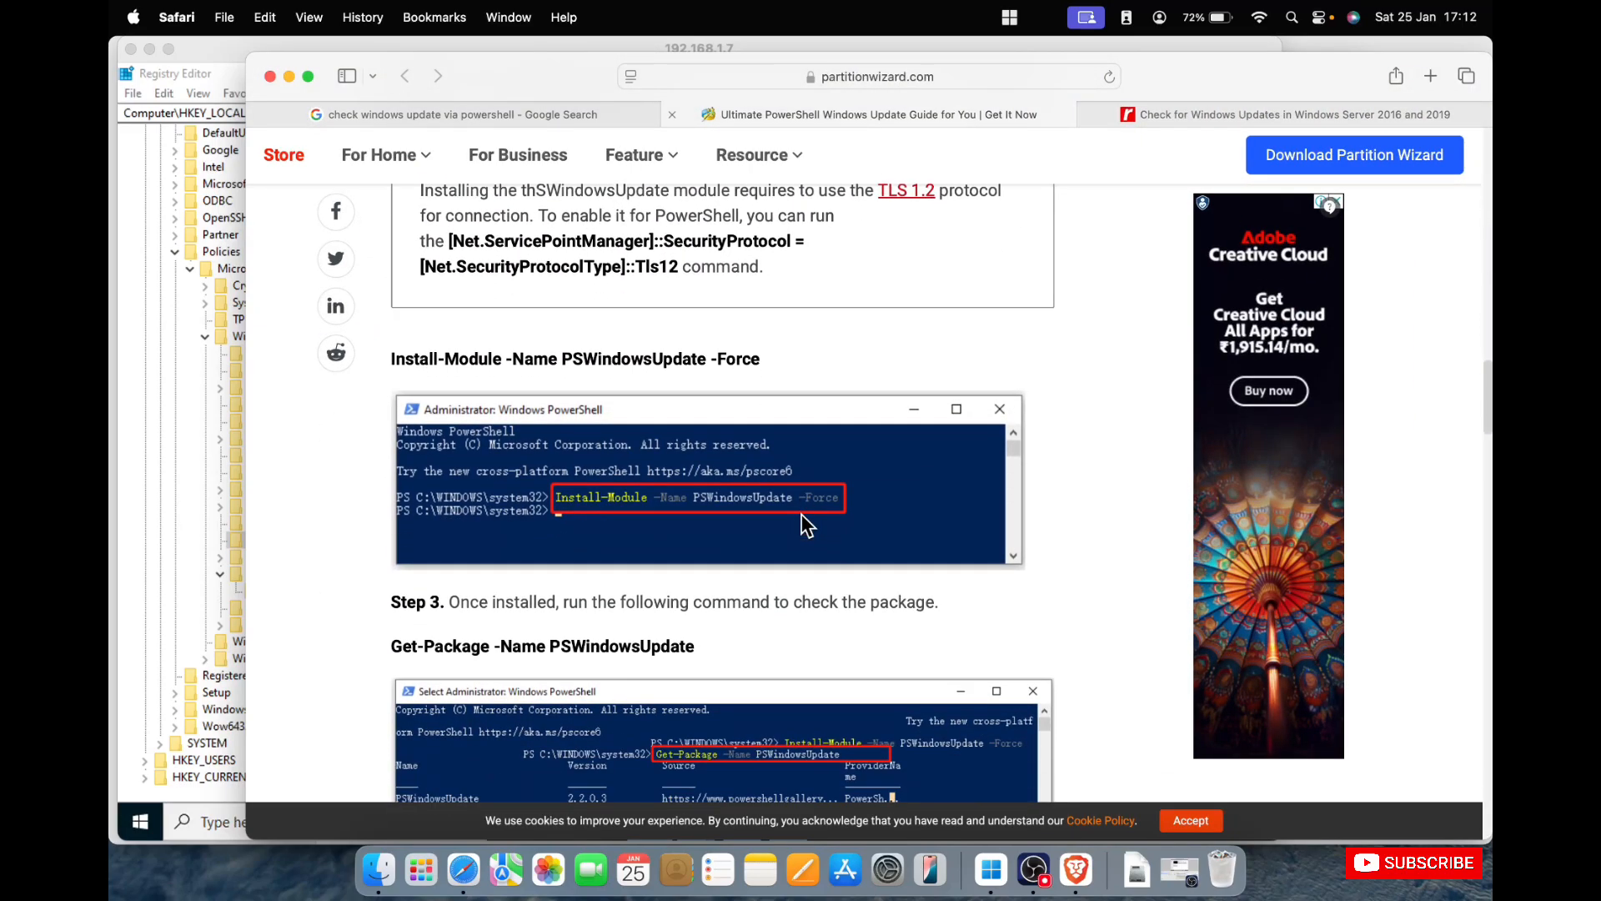
drag(794, 301, 503, 292)
scroll(752, 434, down, 5)
scroll(752, 432, down, 7)
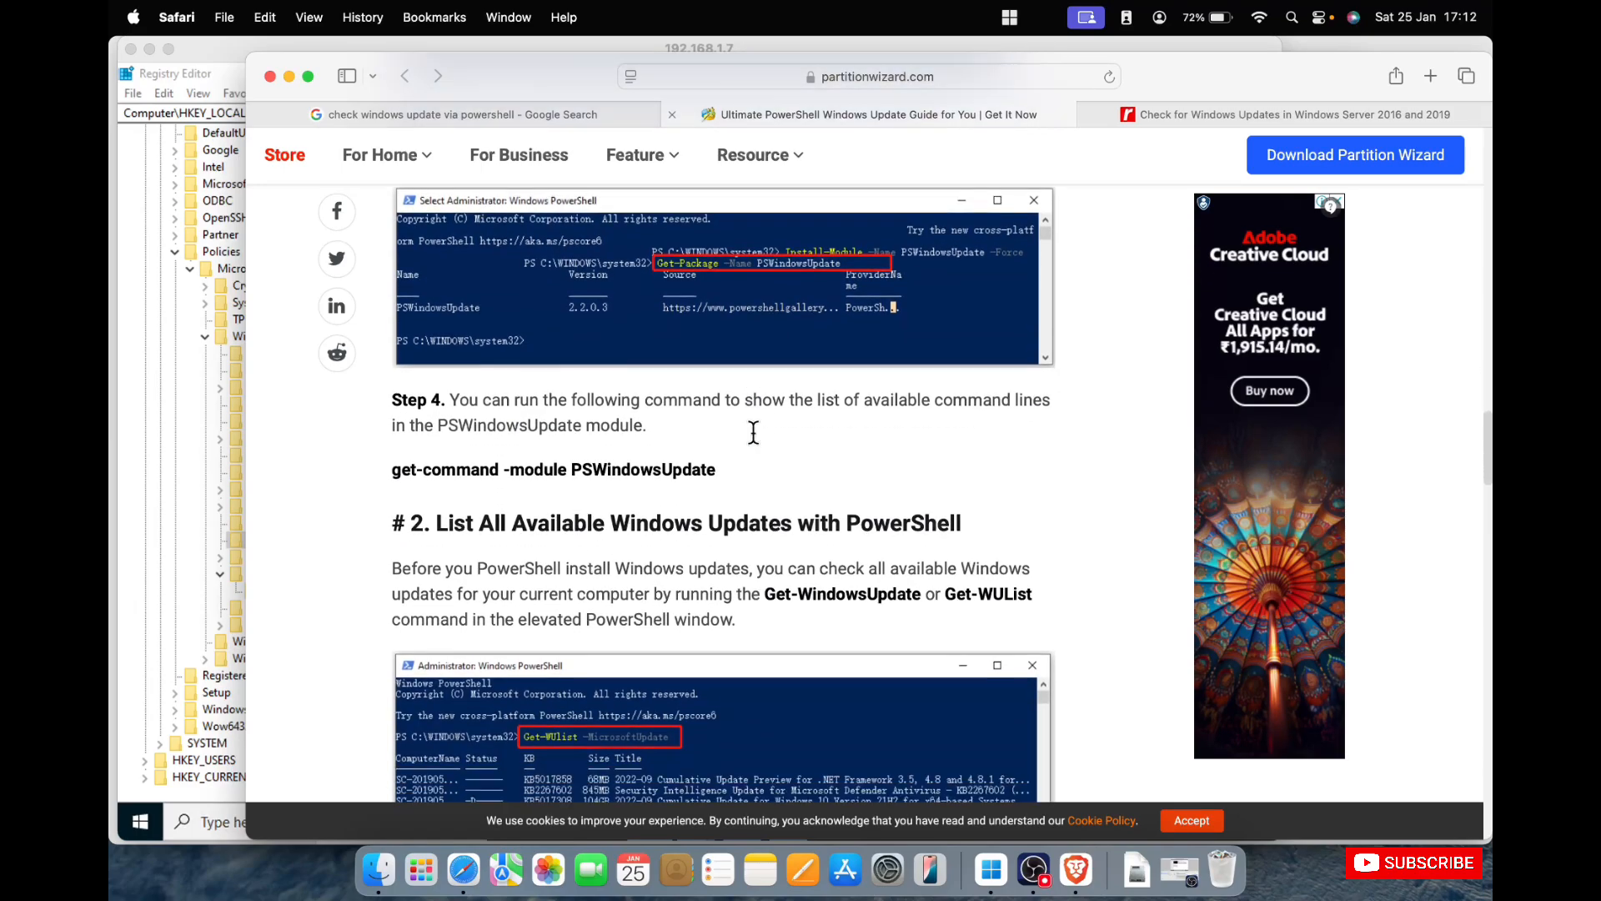
scroll(753, 432, down, 5)
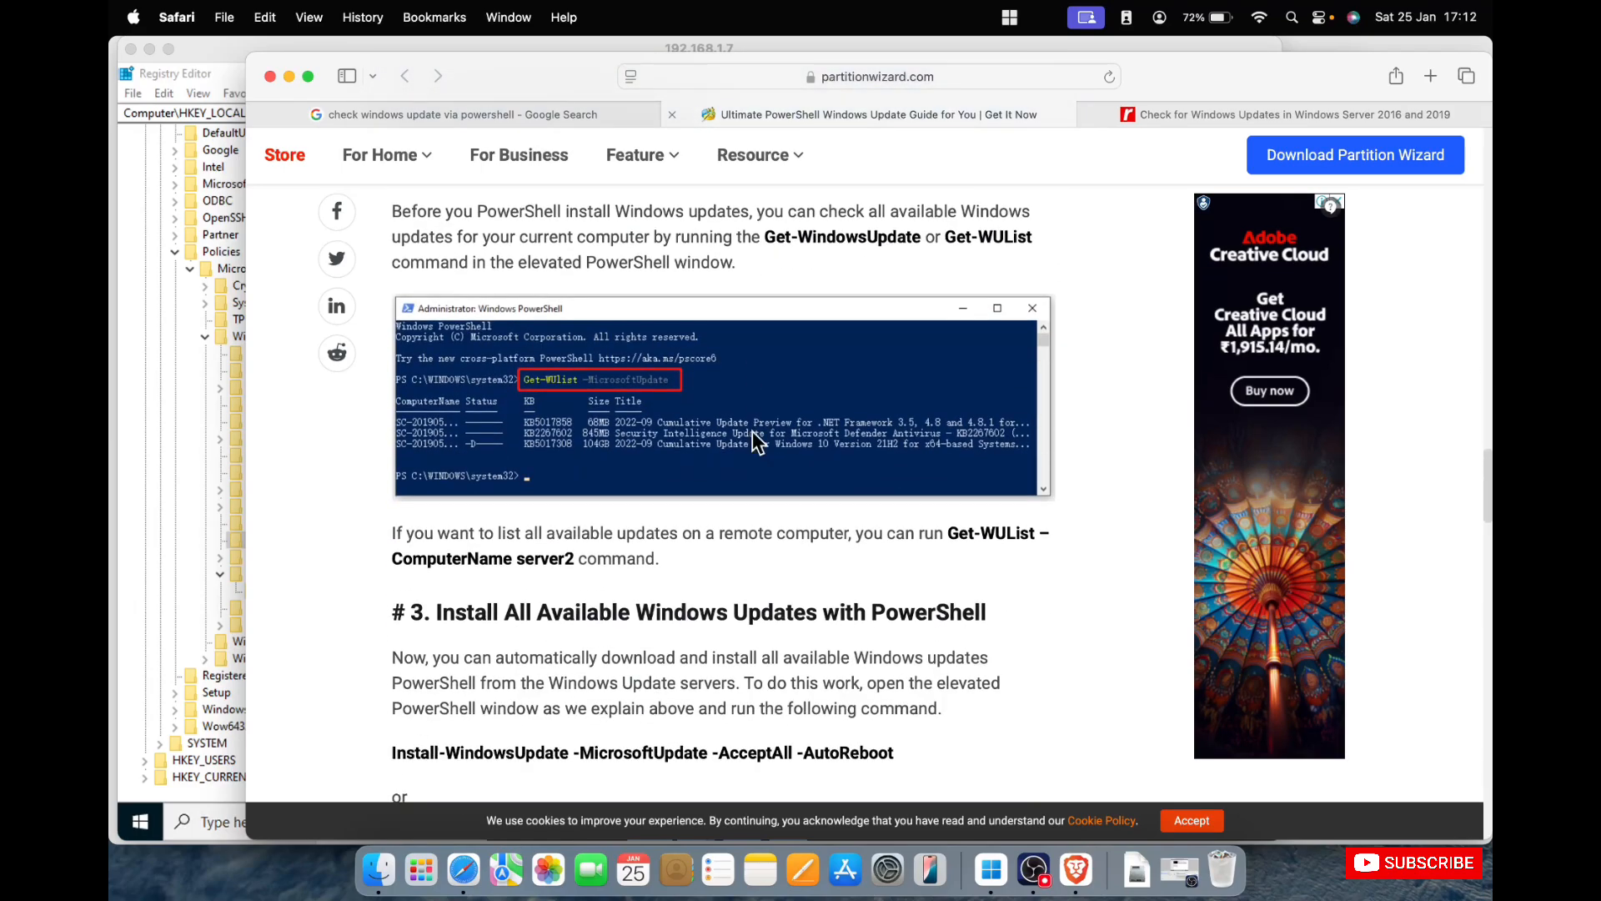
scroll(753, 432, down, 10)
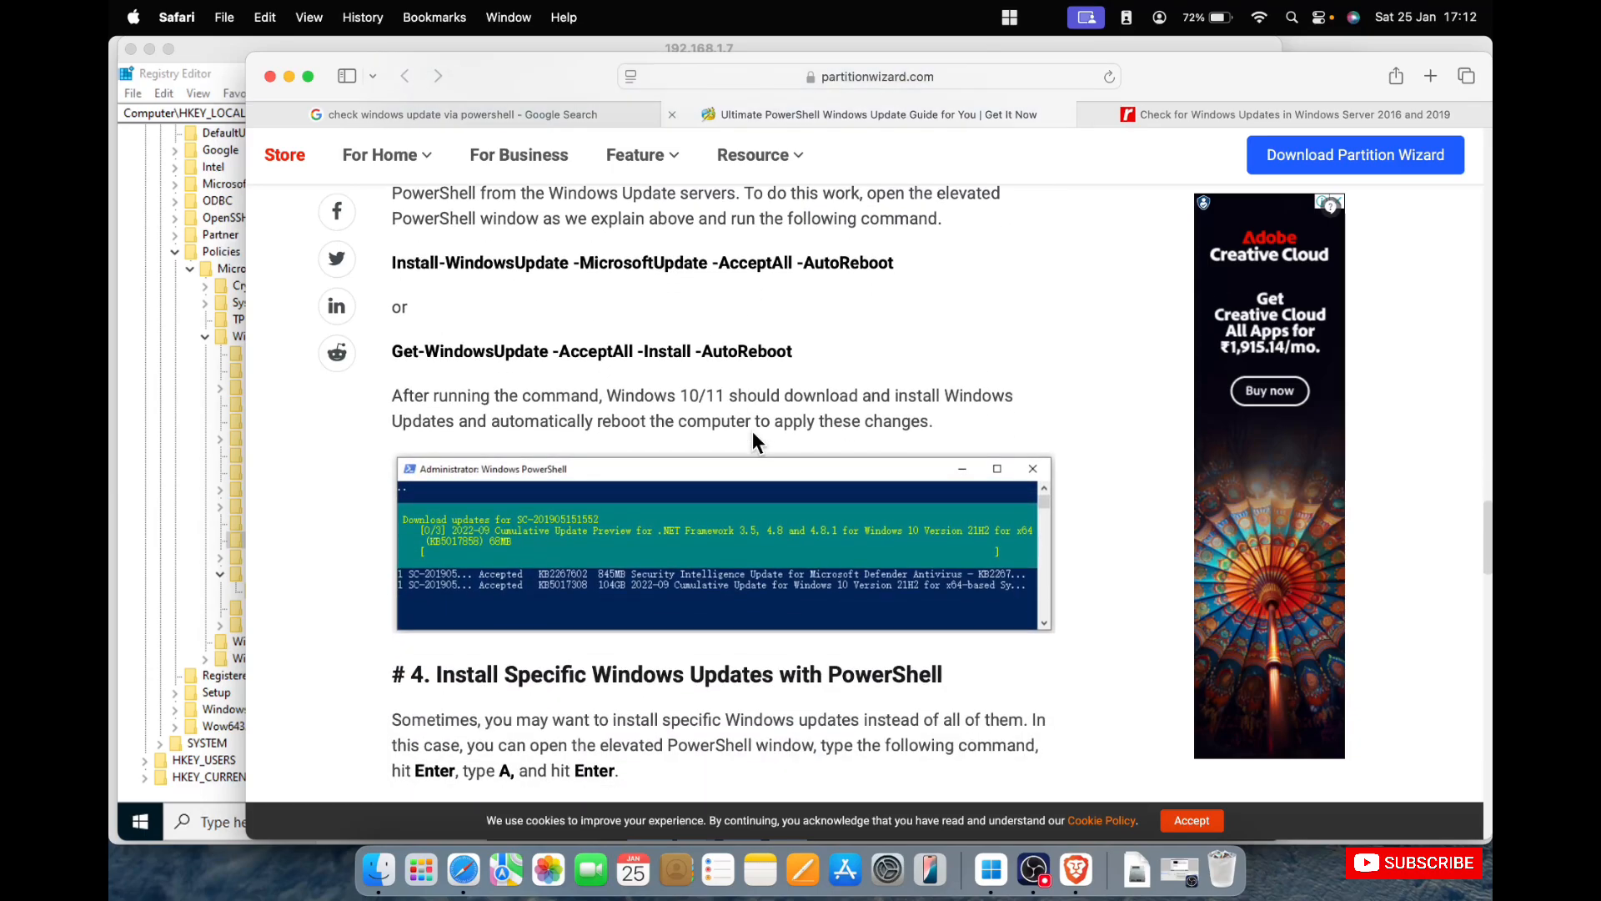
scroll(752, 442, down, 20)
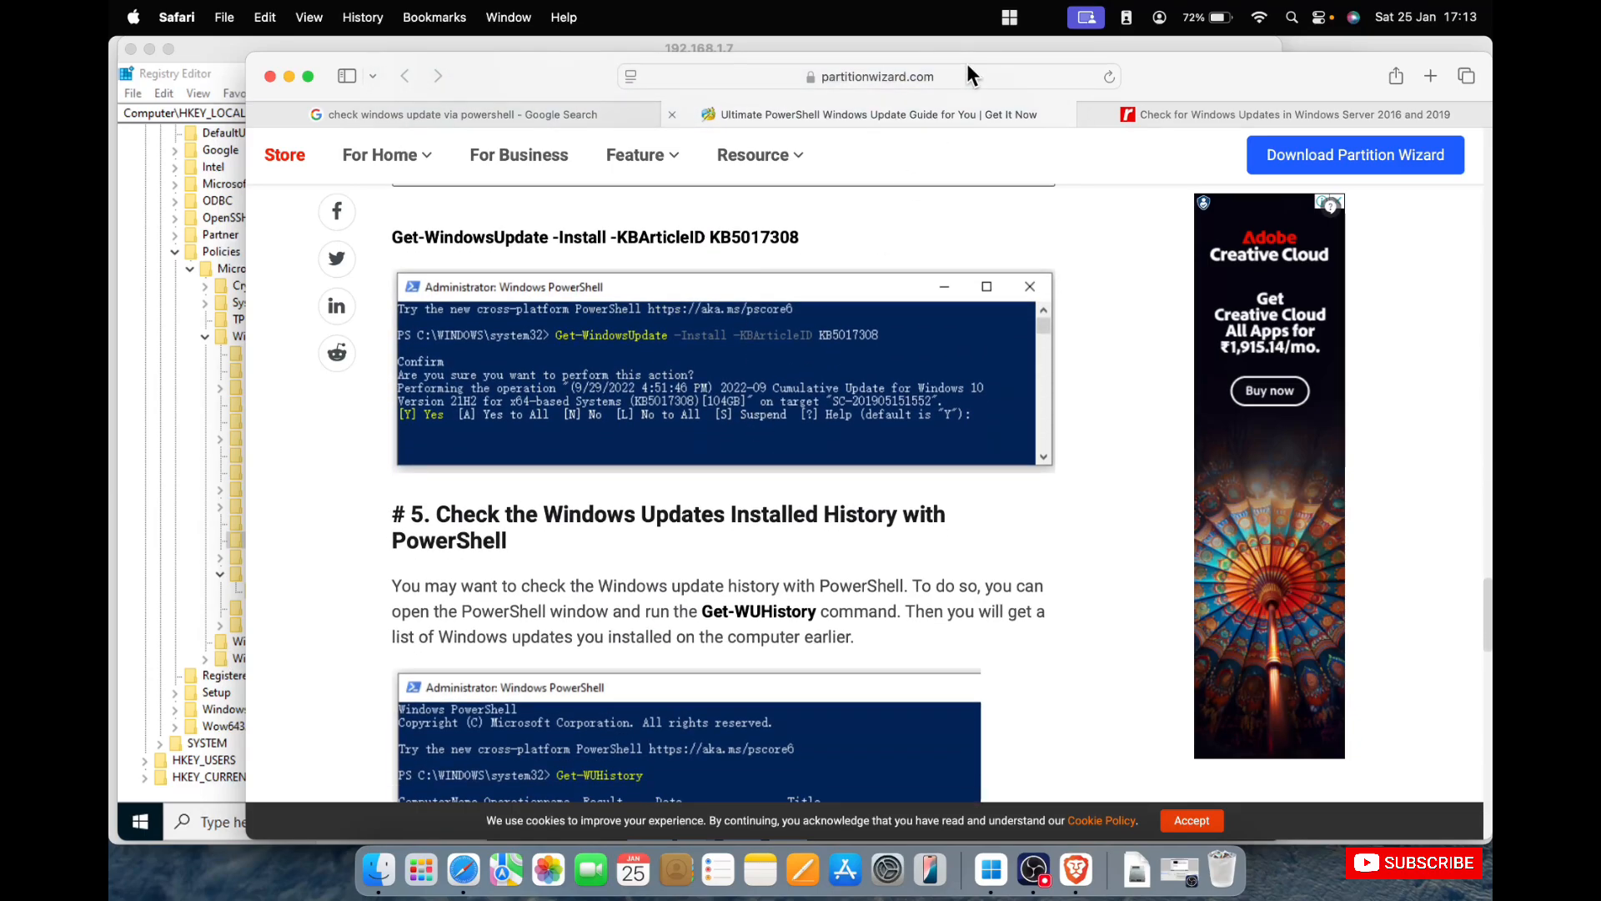
click(672, 117)
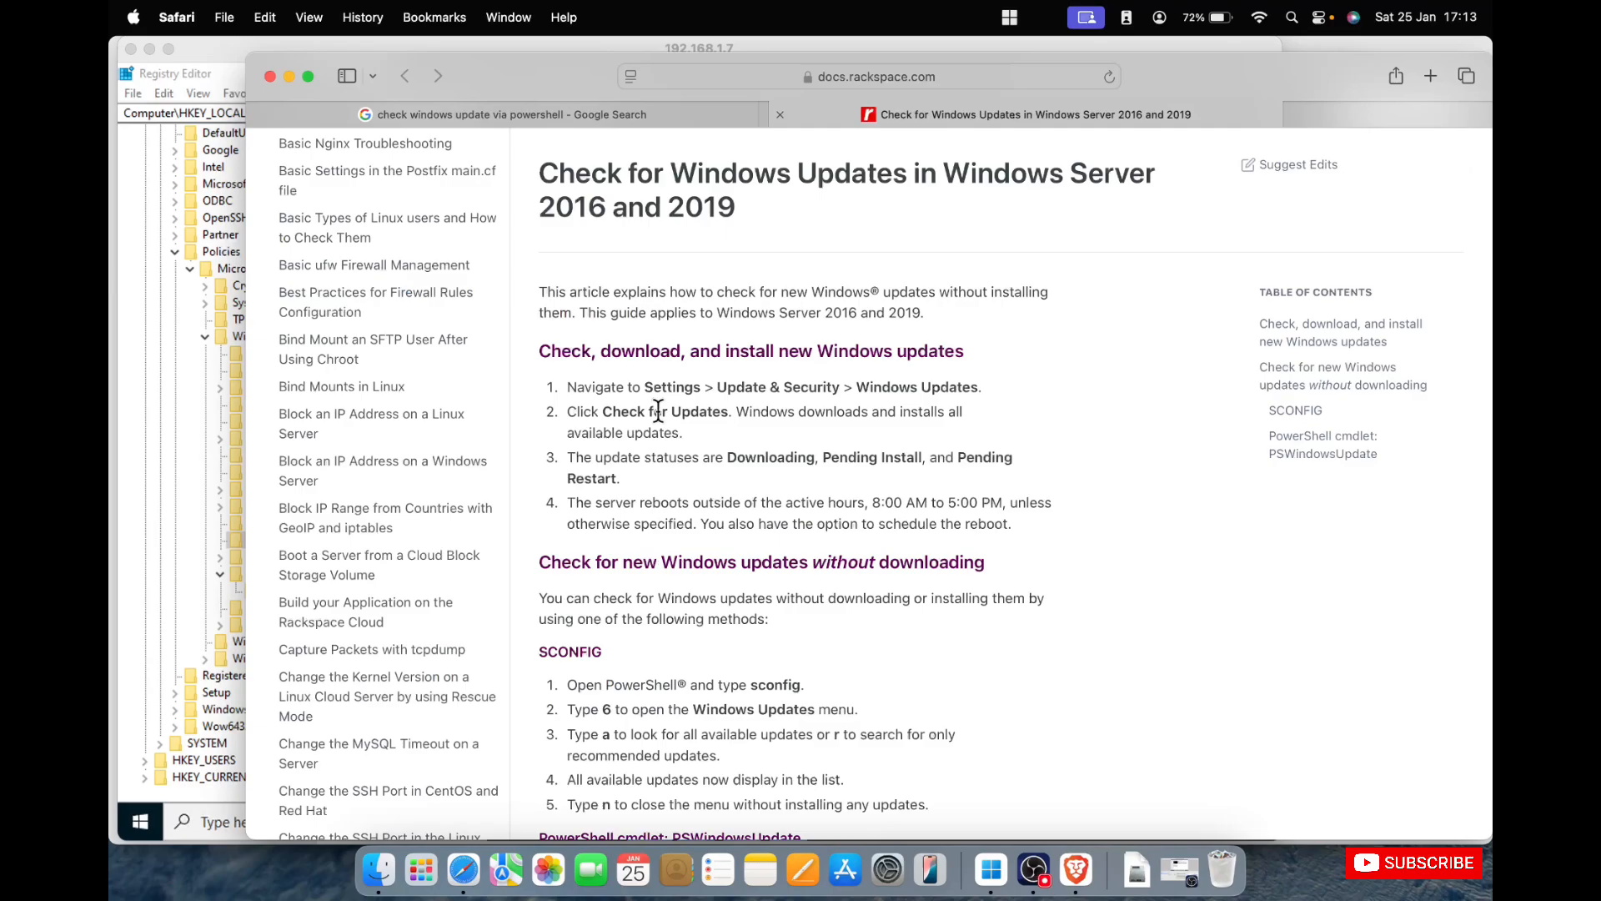
Read the Rackspace article's SCONFIG and PSWindowsUpdate methods for checking for updates without downloading.
scroll(658, 512, down, 20)
scroll(658, 512, up, 15)
scroll(662, 517, down, 4)
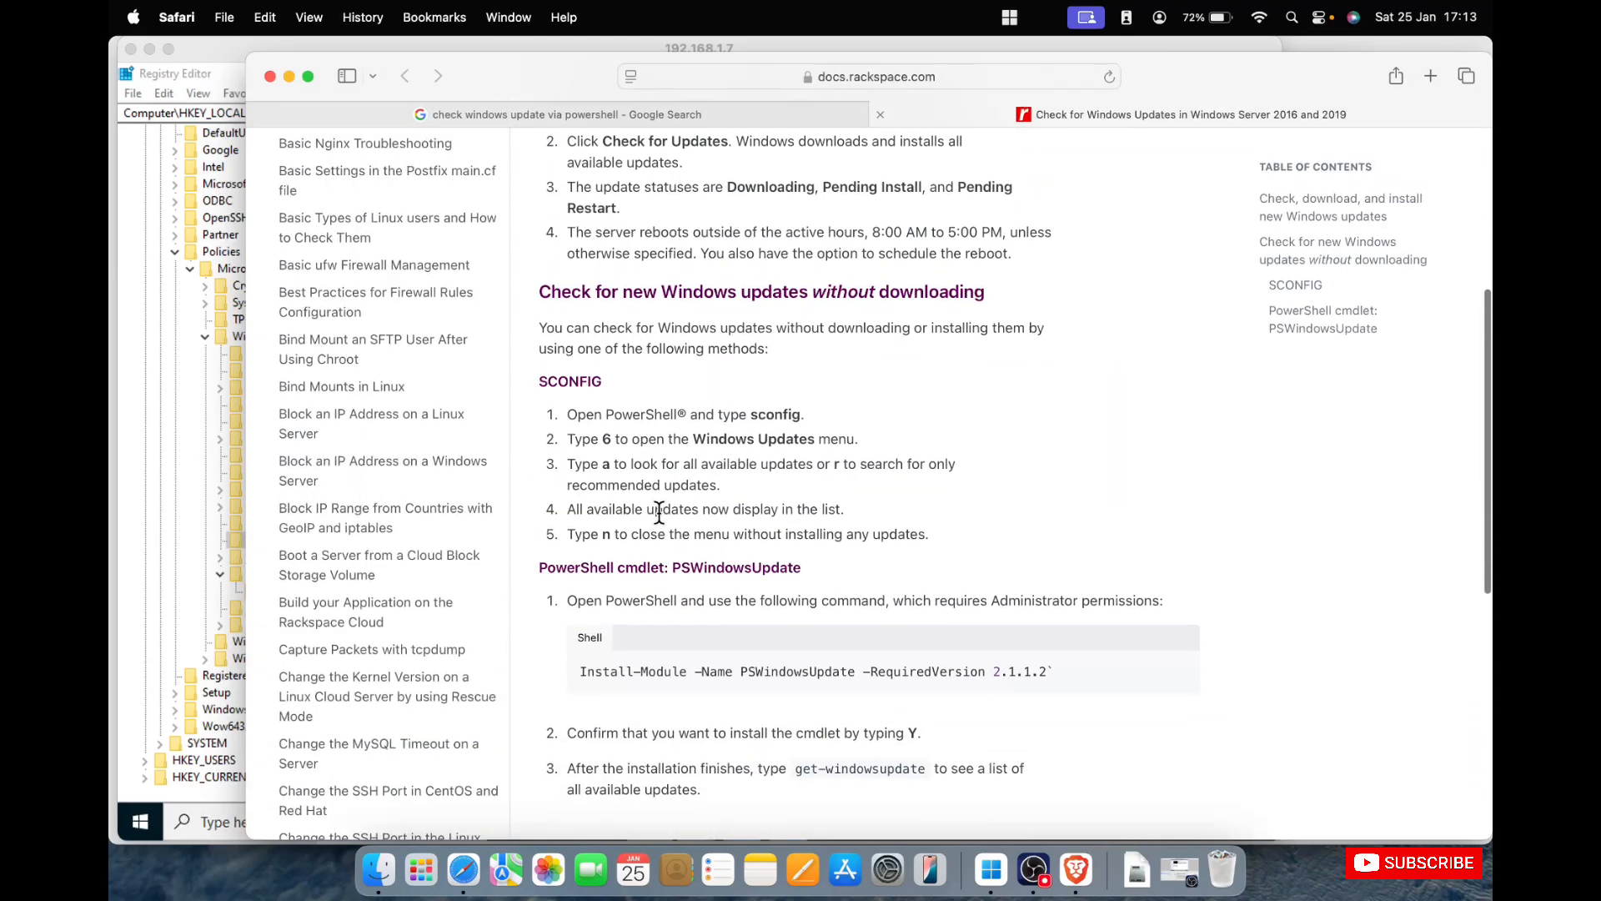
scroll(1006, 549, down, 3)
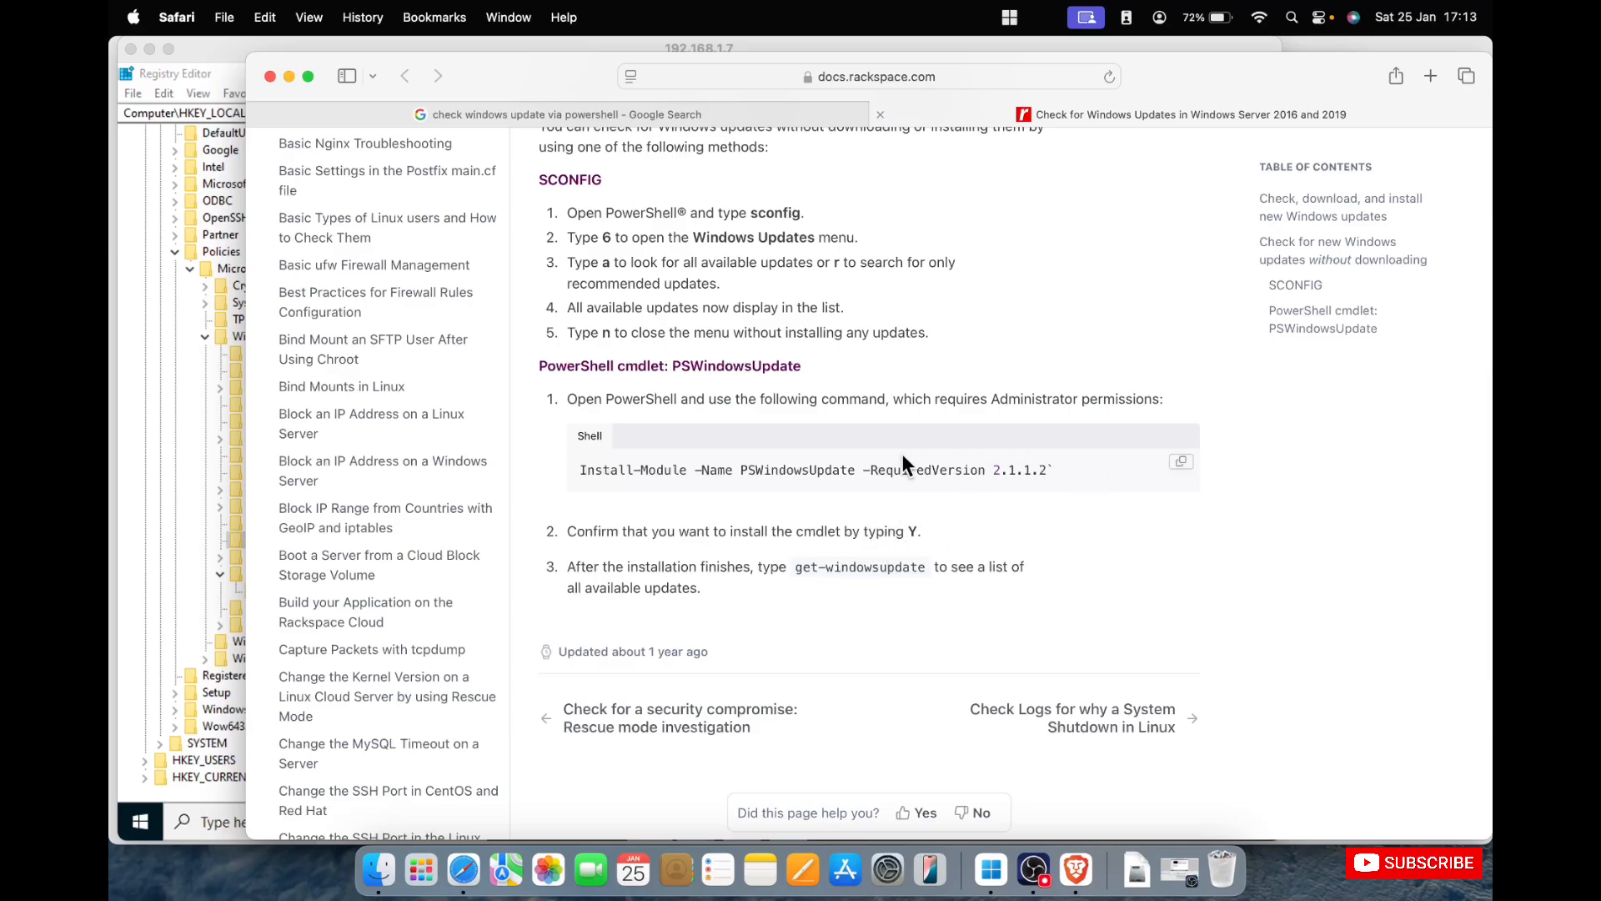
scroll(774, 369, up, 15)
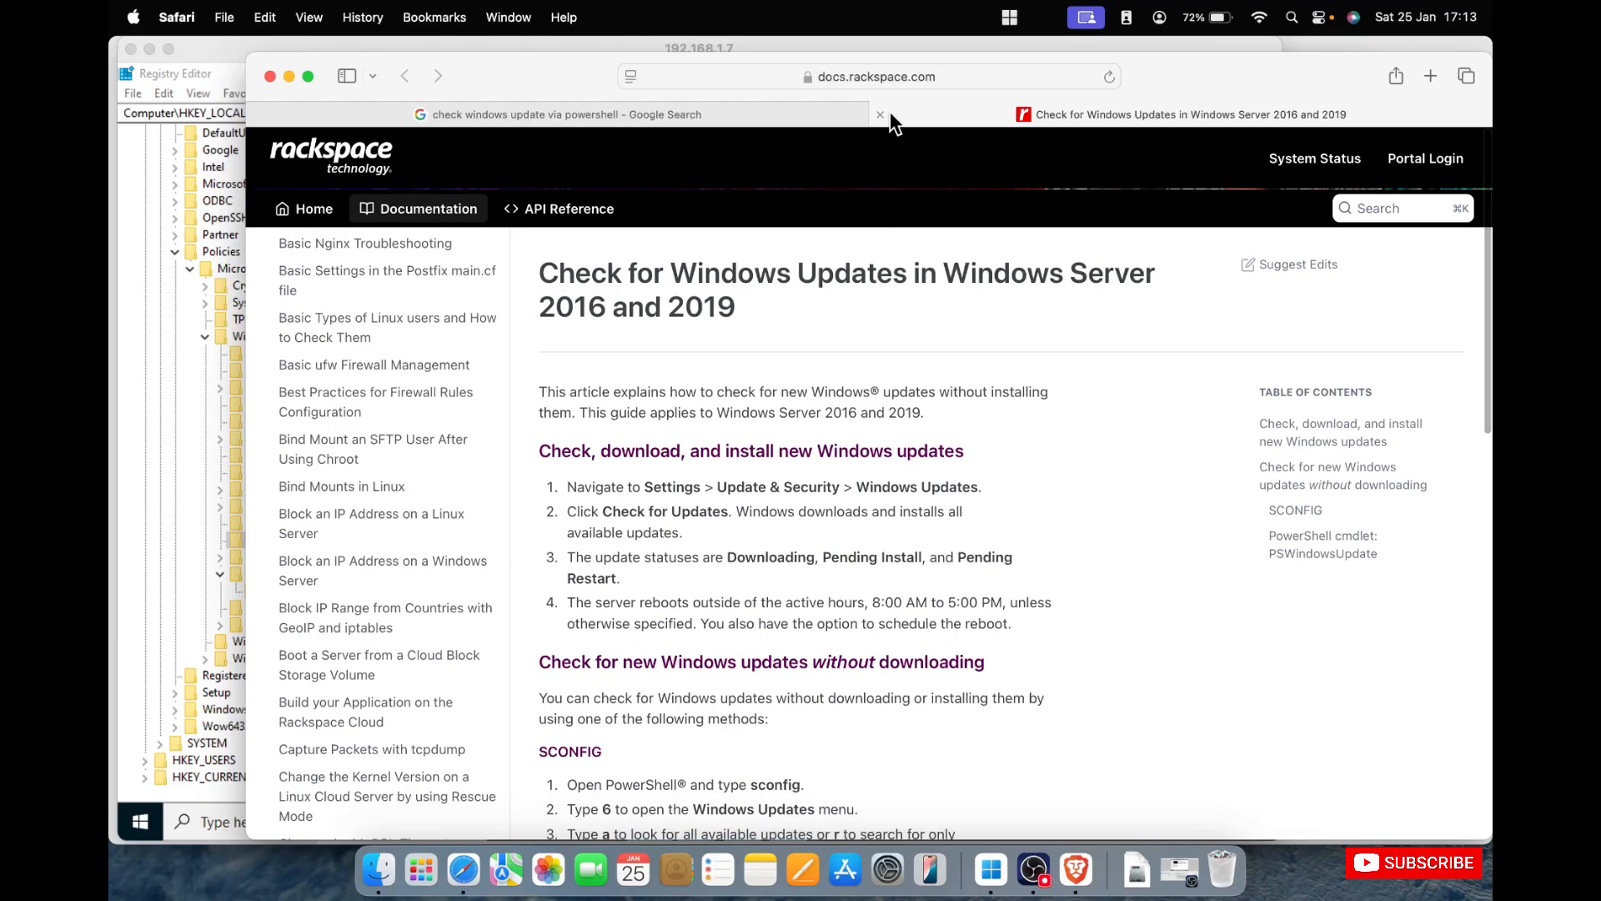
Switch to the 192.168.1.7 remote session and rerun wuauclt /reportnow several times in PowerShell.
click(203, 49)
click(779, 487)
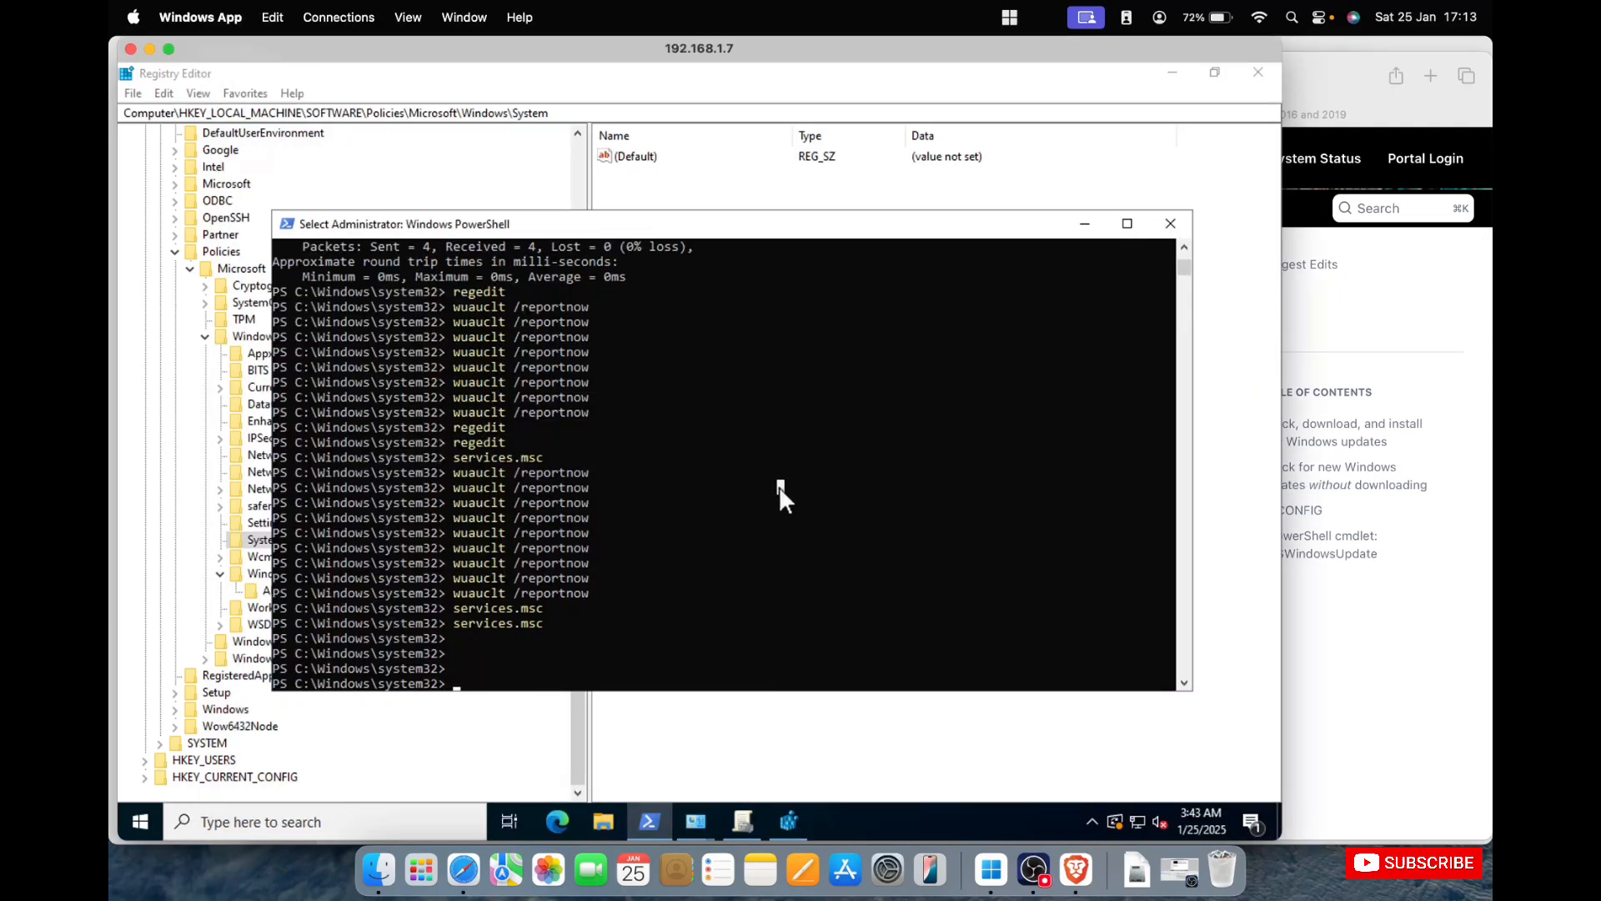
key(Up)
key(Up)
key(Return)
key(Up)
key(Return)
key(Up)
key(Return)
key(Up)
key(Return)
key(Up)
key(Return)
key(Up)
key(Return)
key(Up)
key(Return)
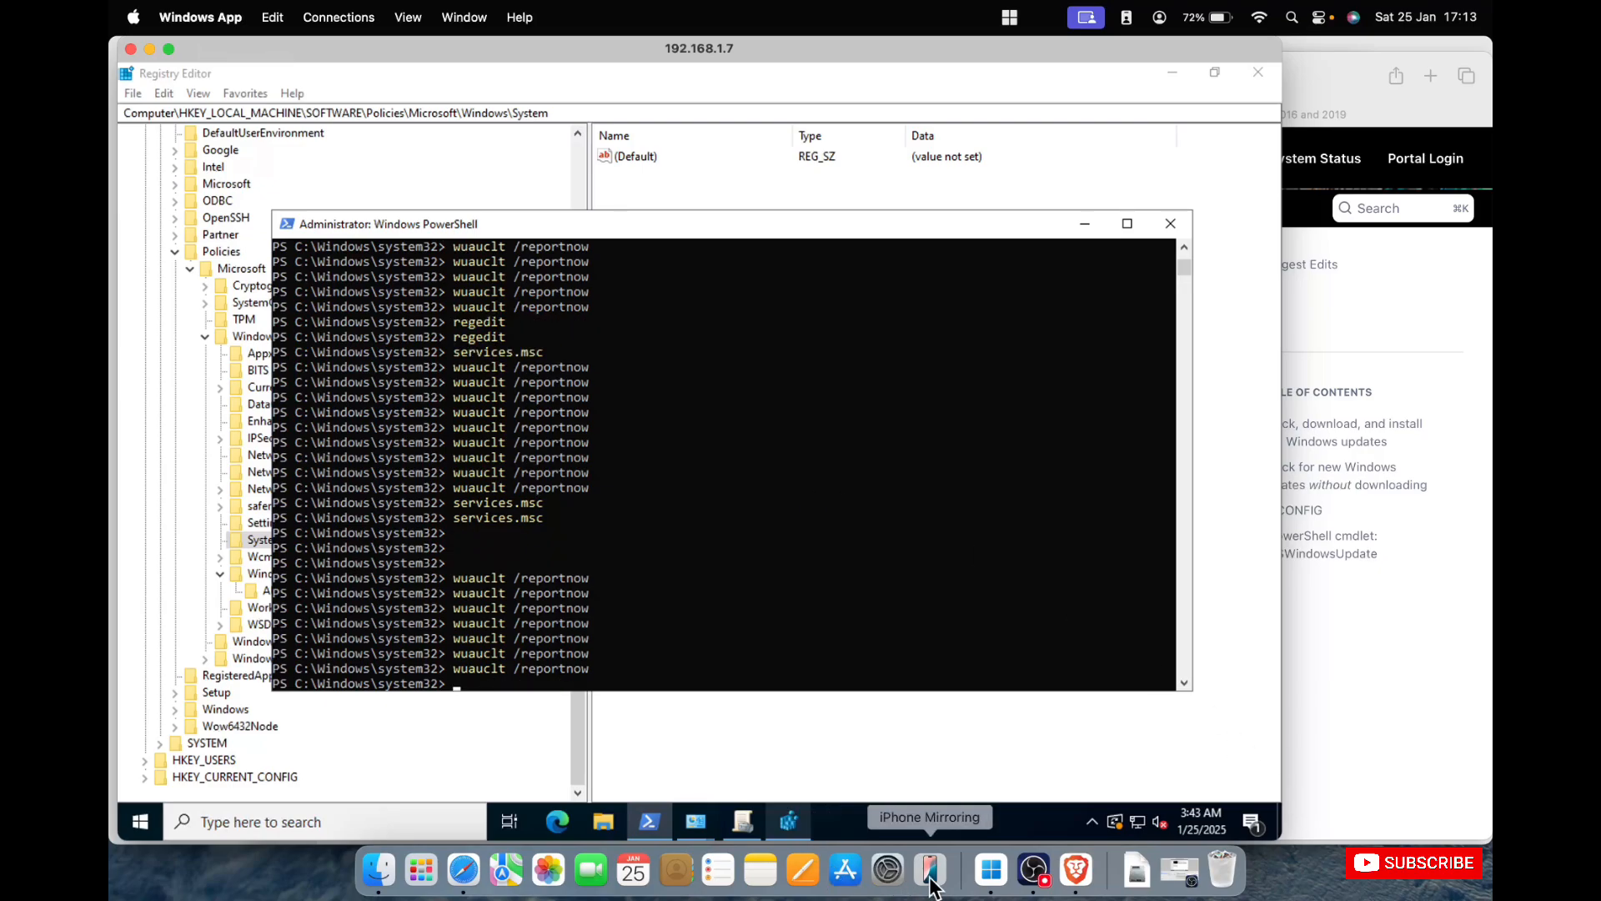
Switch to the 192.168.1.8 session, refresh the Unassigned Computers list in Update Services and check the PowerShell command history.
click(992, 884)
right_click(993, 884)
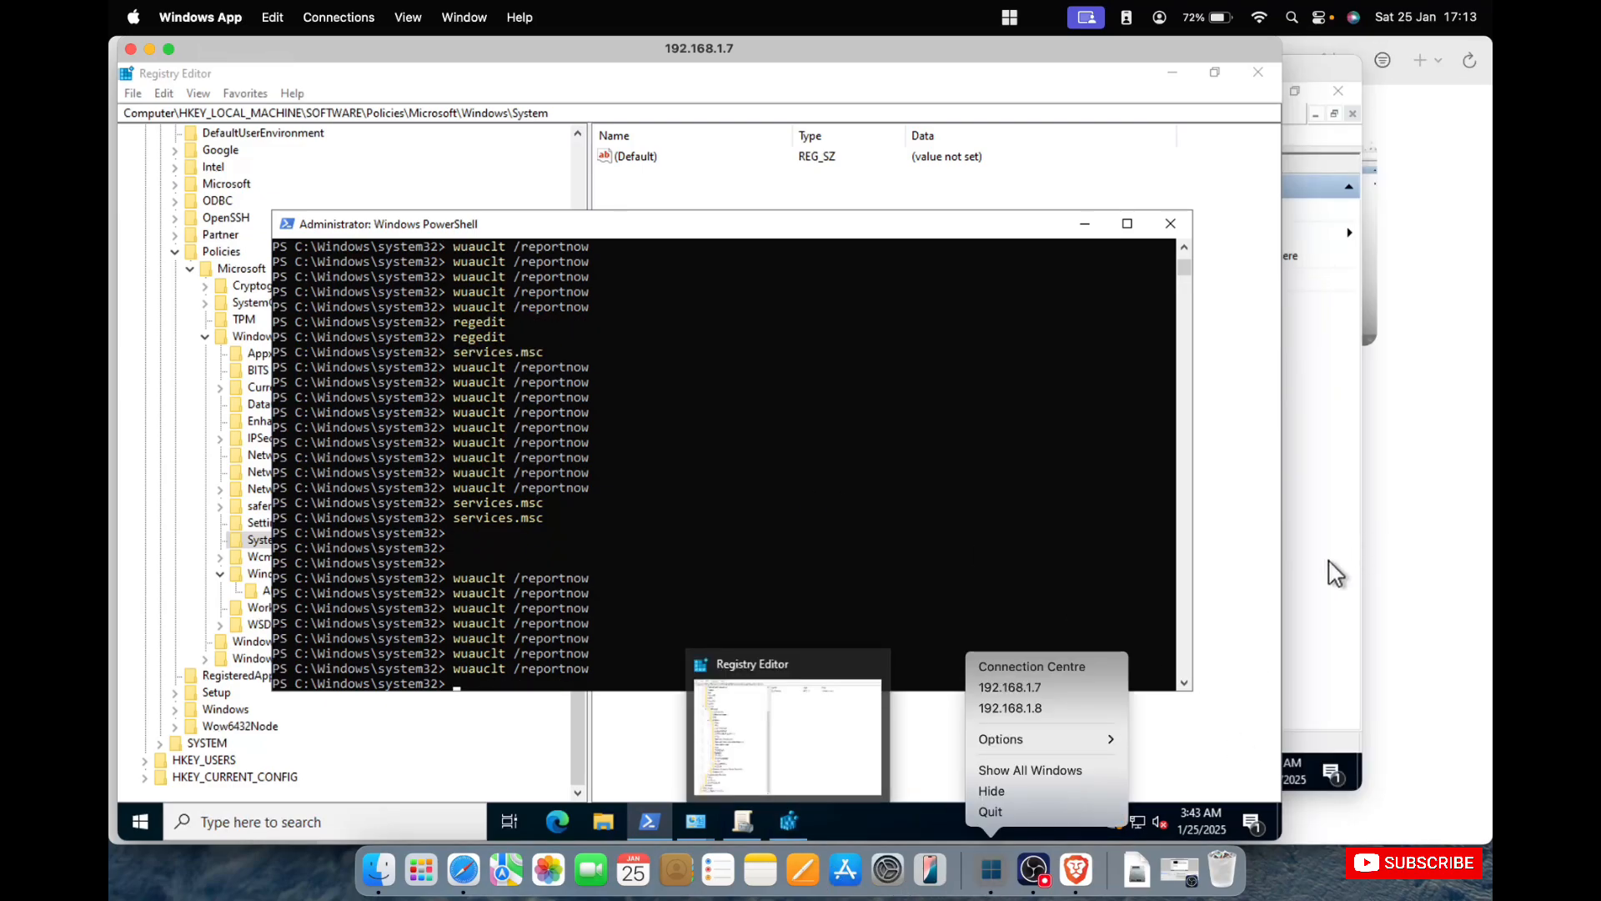
click(1018, 708)
click(593, 190)
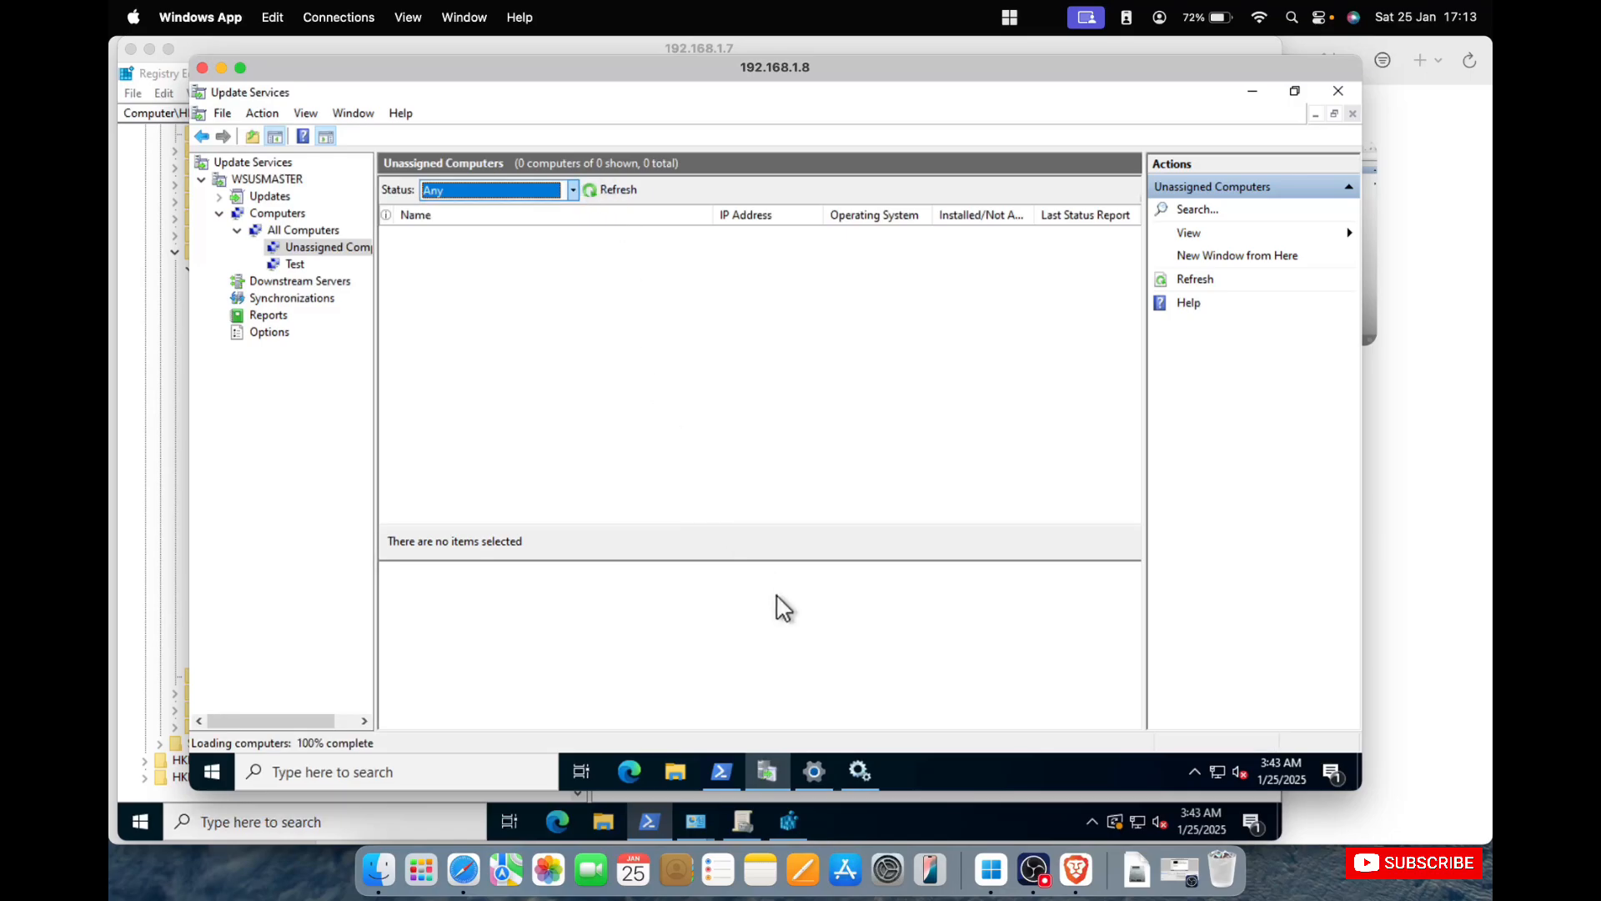
click(724, 769)
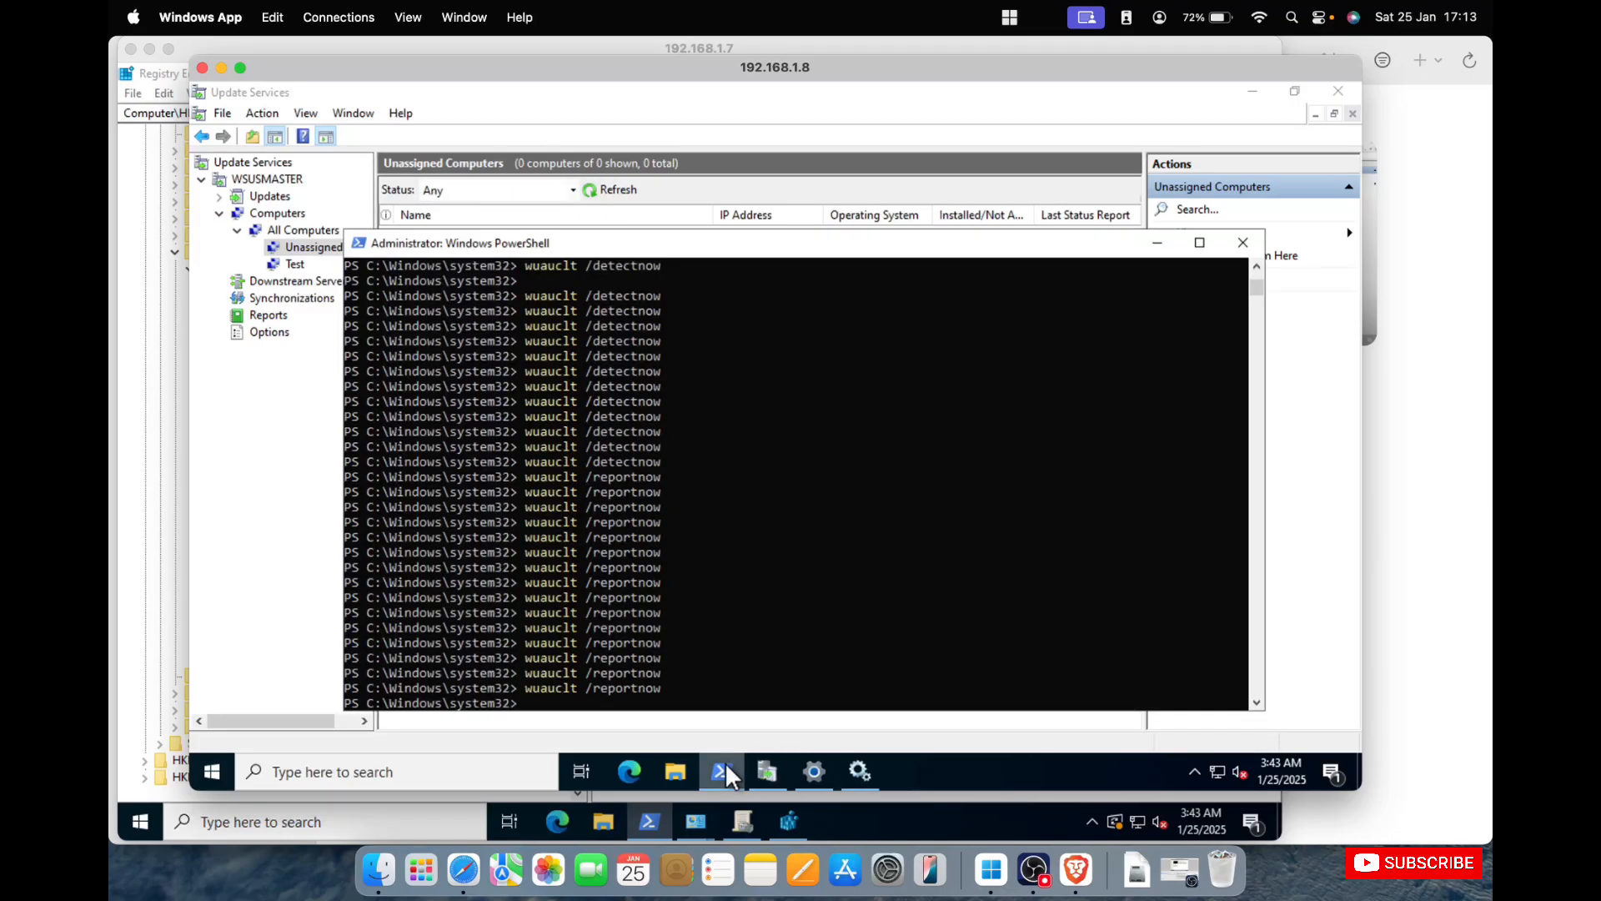
click(938, 115)
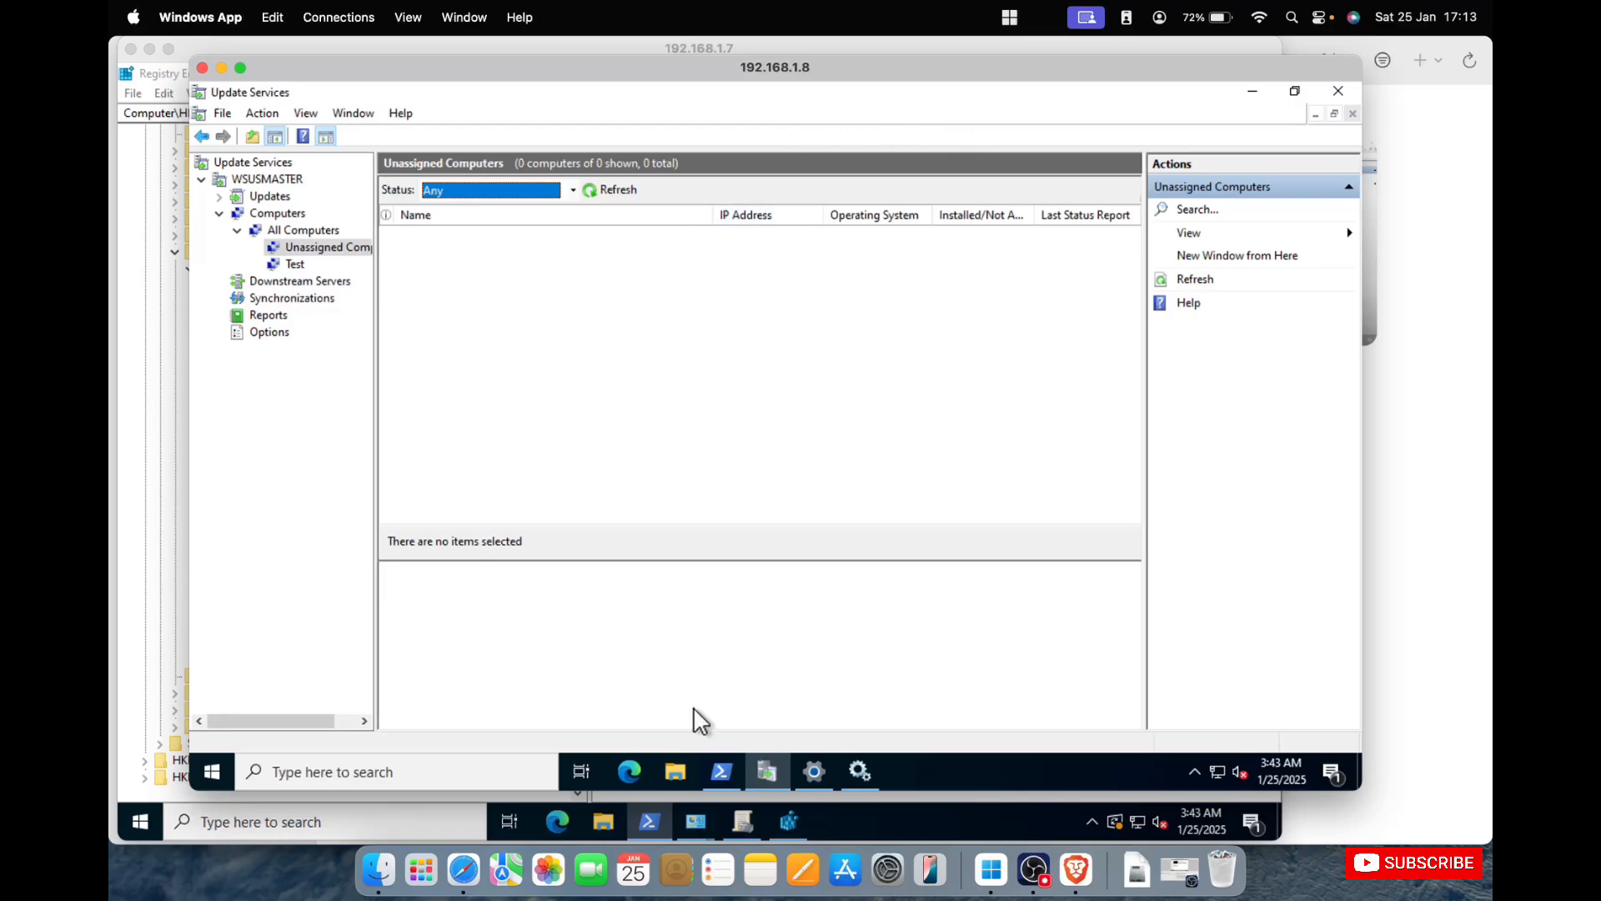
Return to the 192.168.1.7 session's Registry Editor and examine the values in SOFTWARE\Policies\Microsoft\Windows\WindowsUpdate and its AU subkey.
click(648, 46)
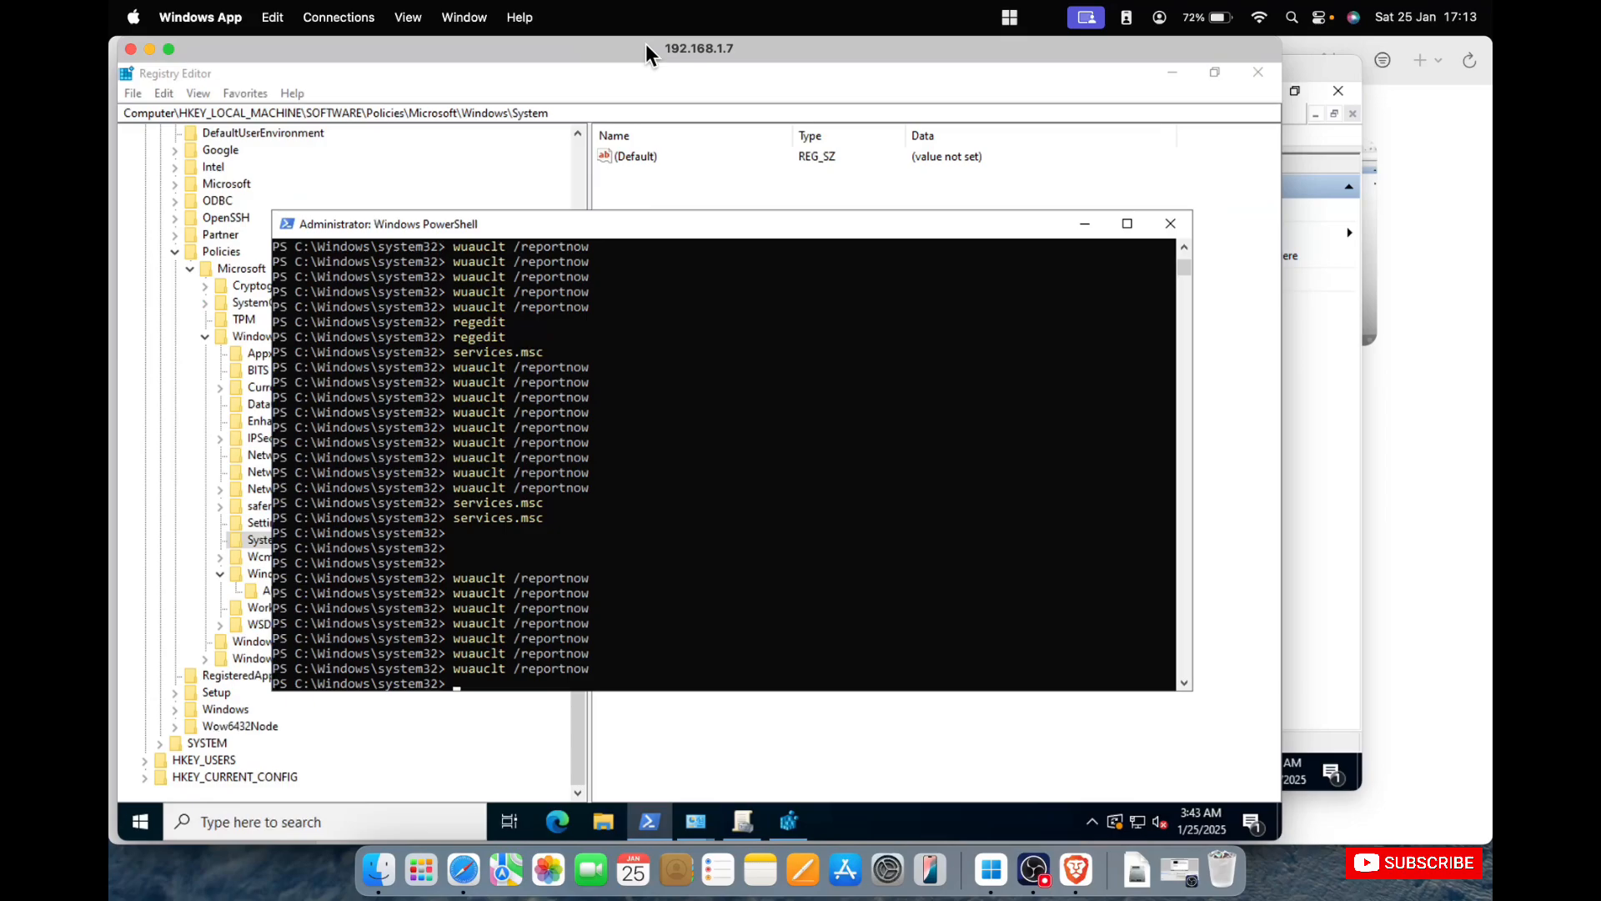
click(649, 179)
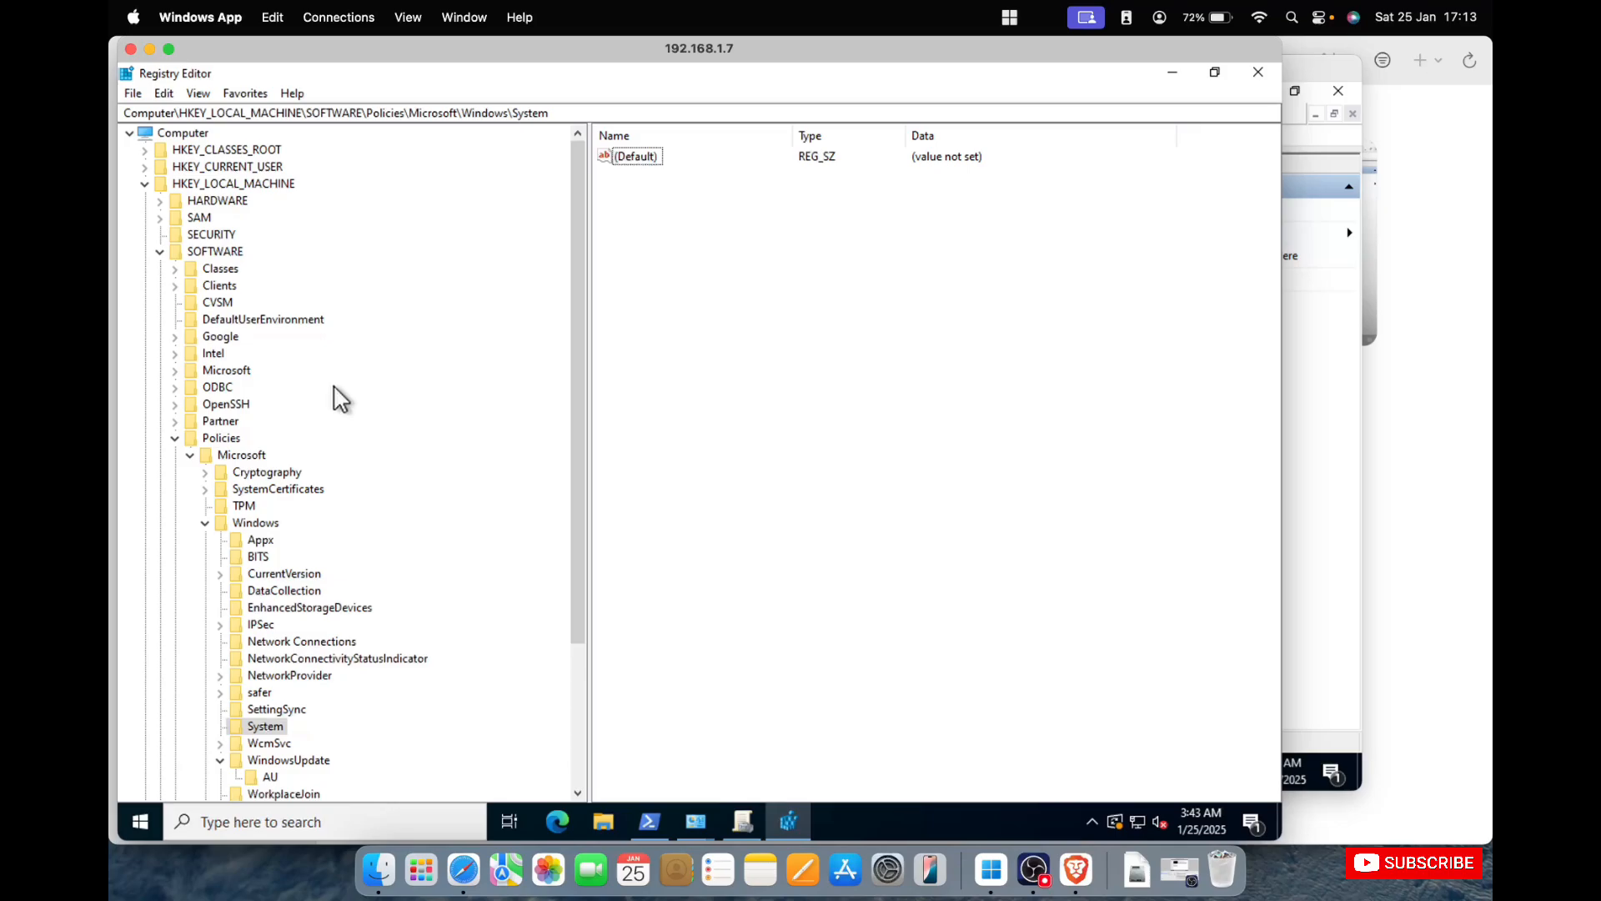
click(228, 255)
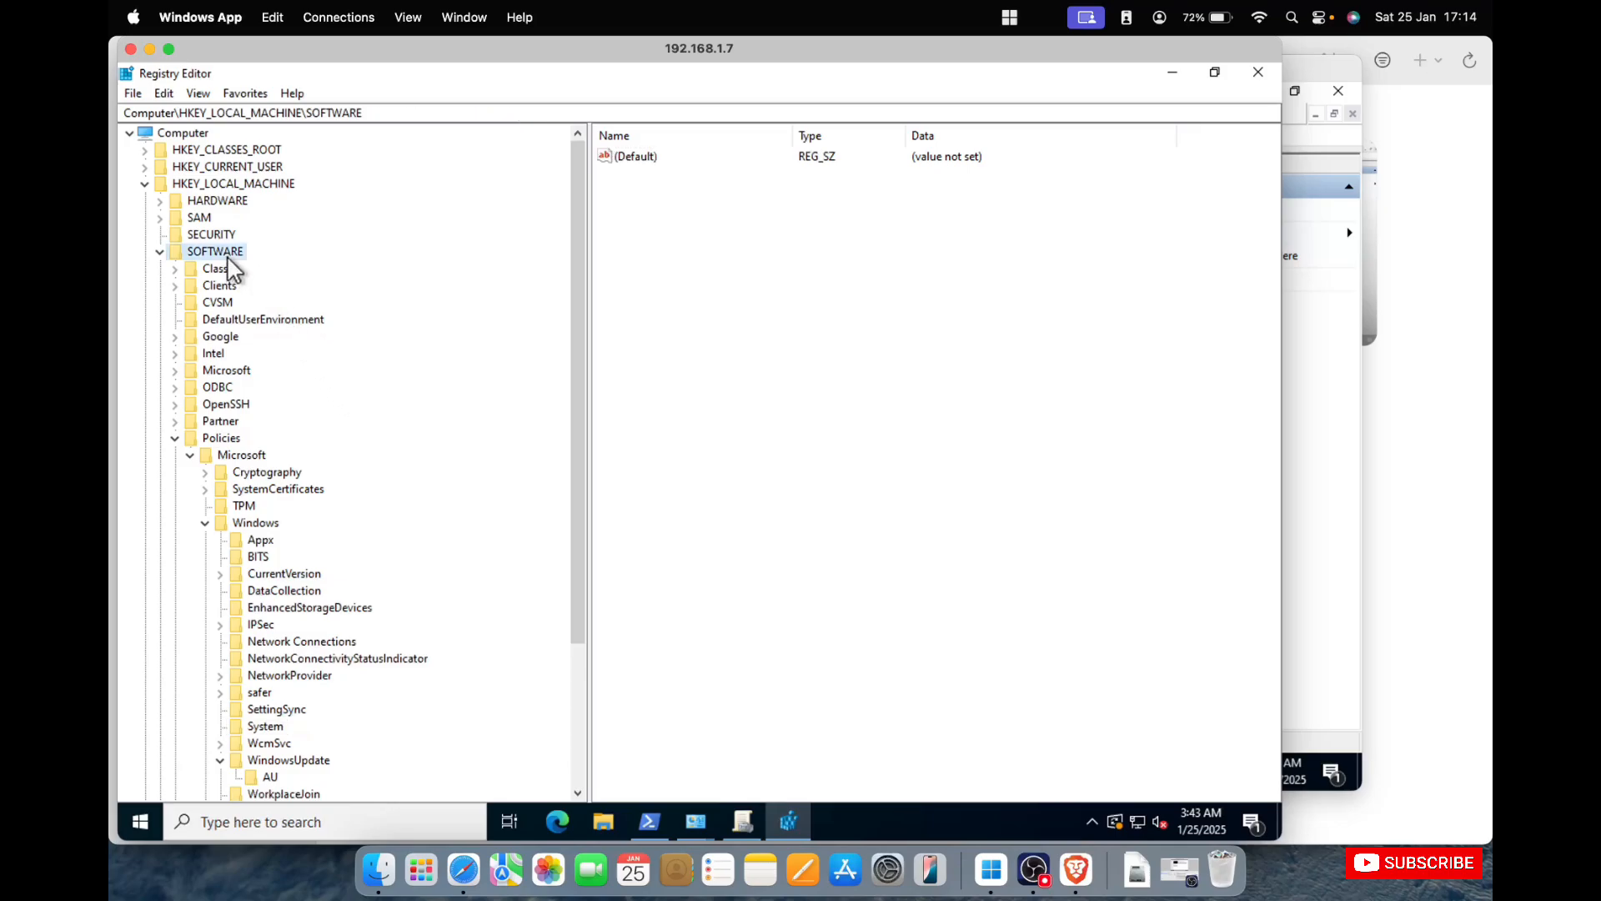
click(233, 440)
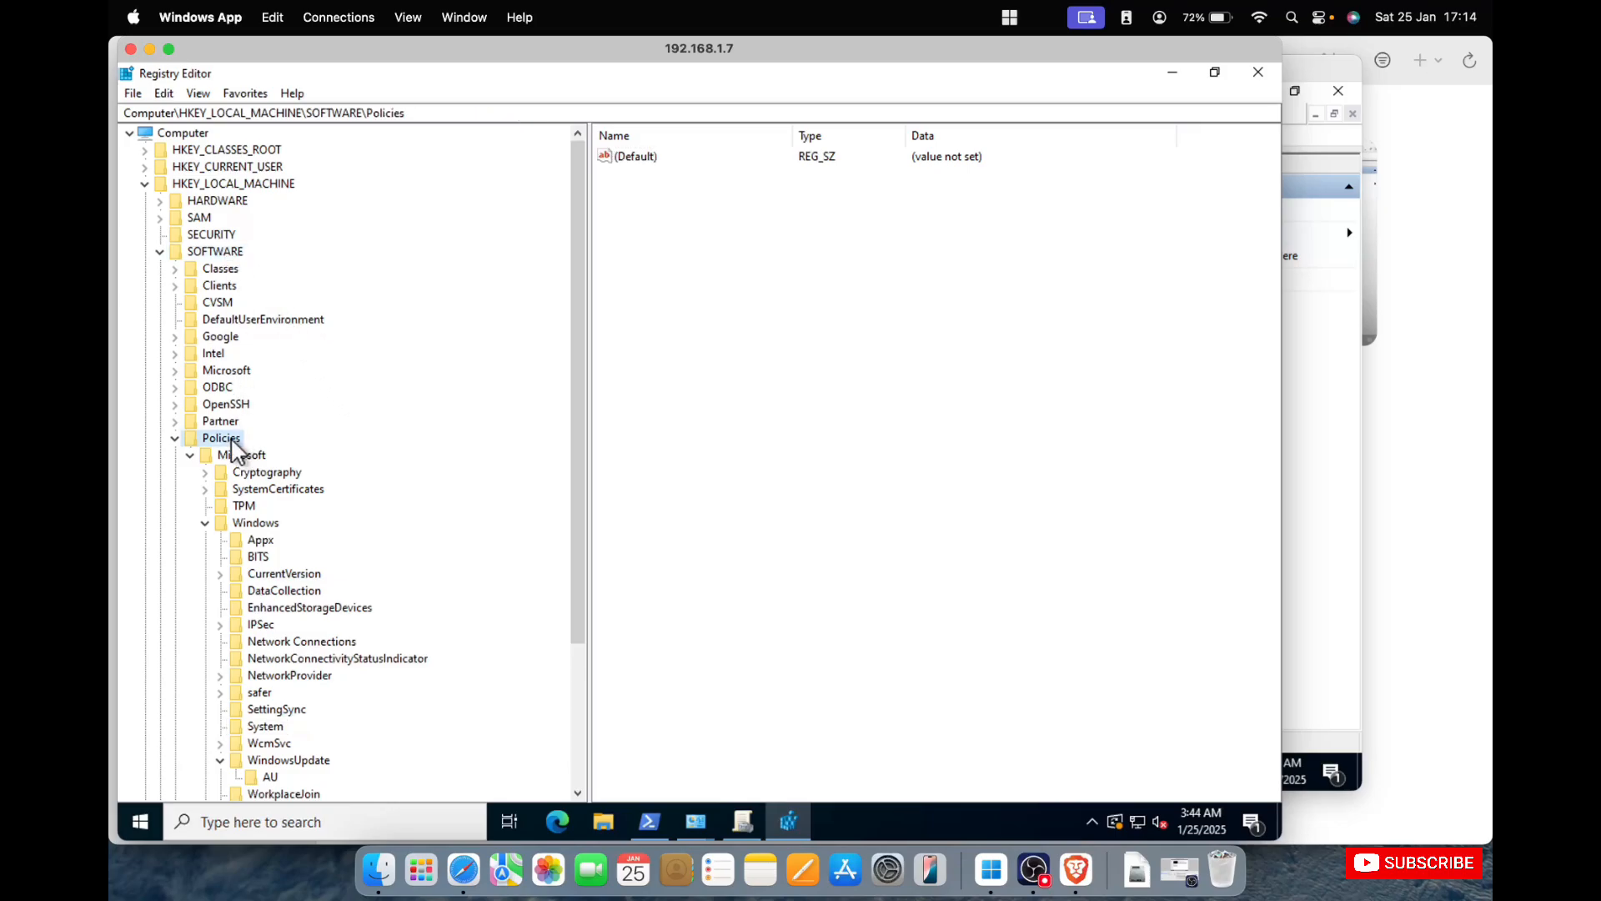
click(245, 461)
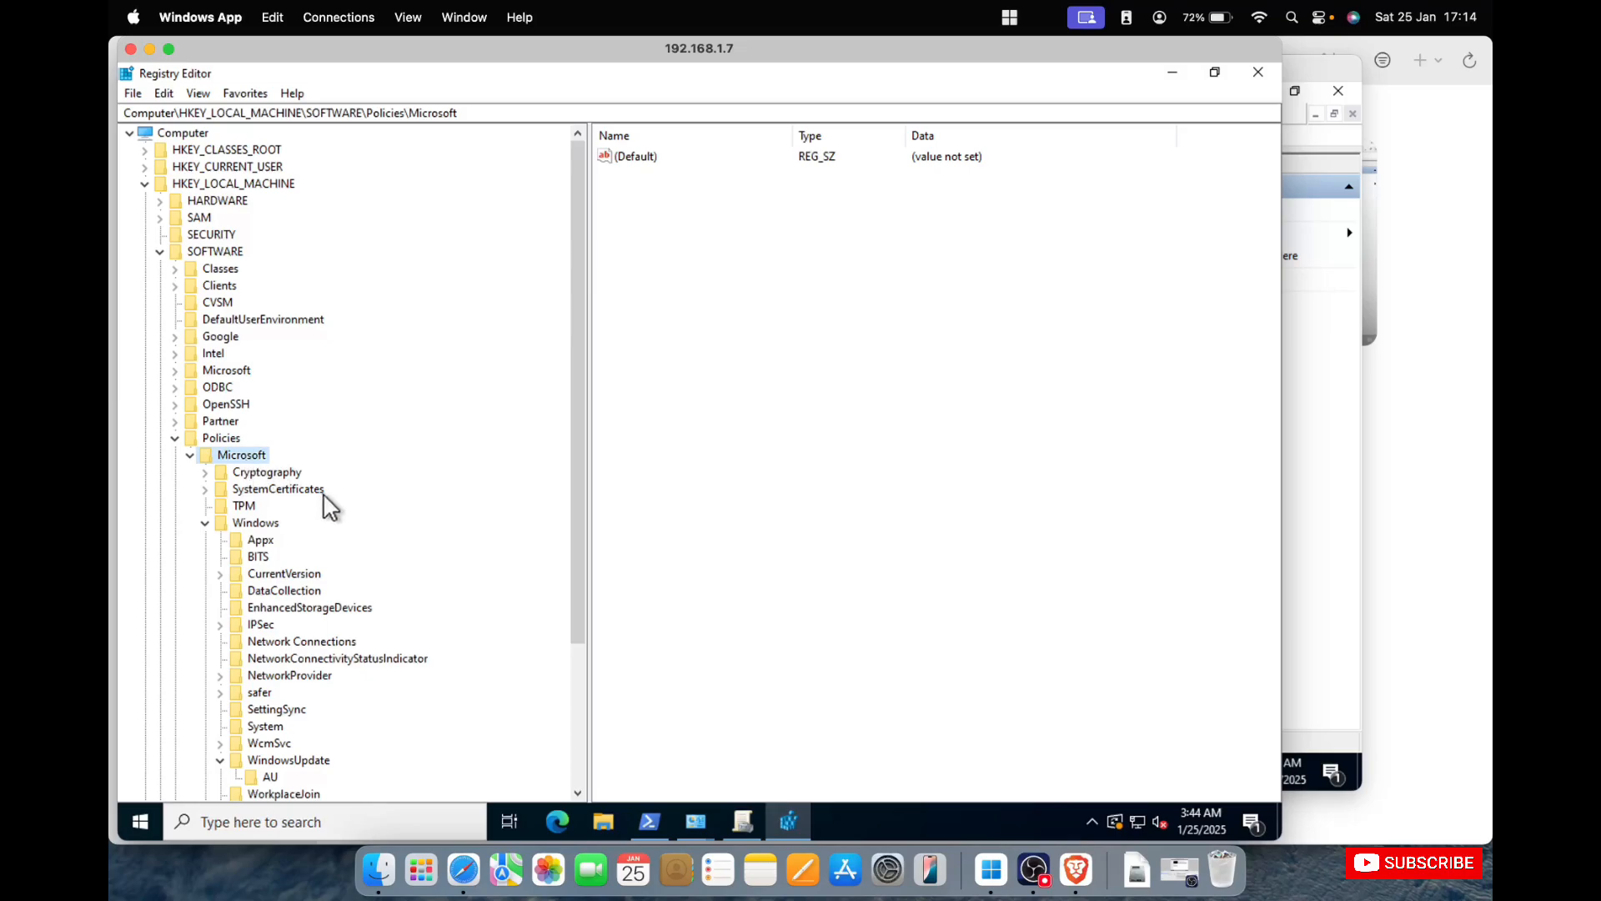
click(303, 759)
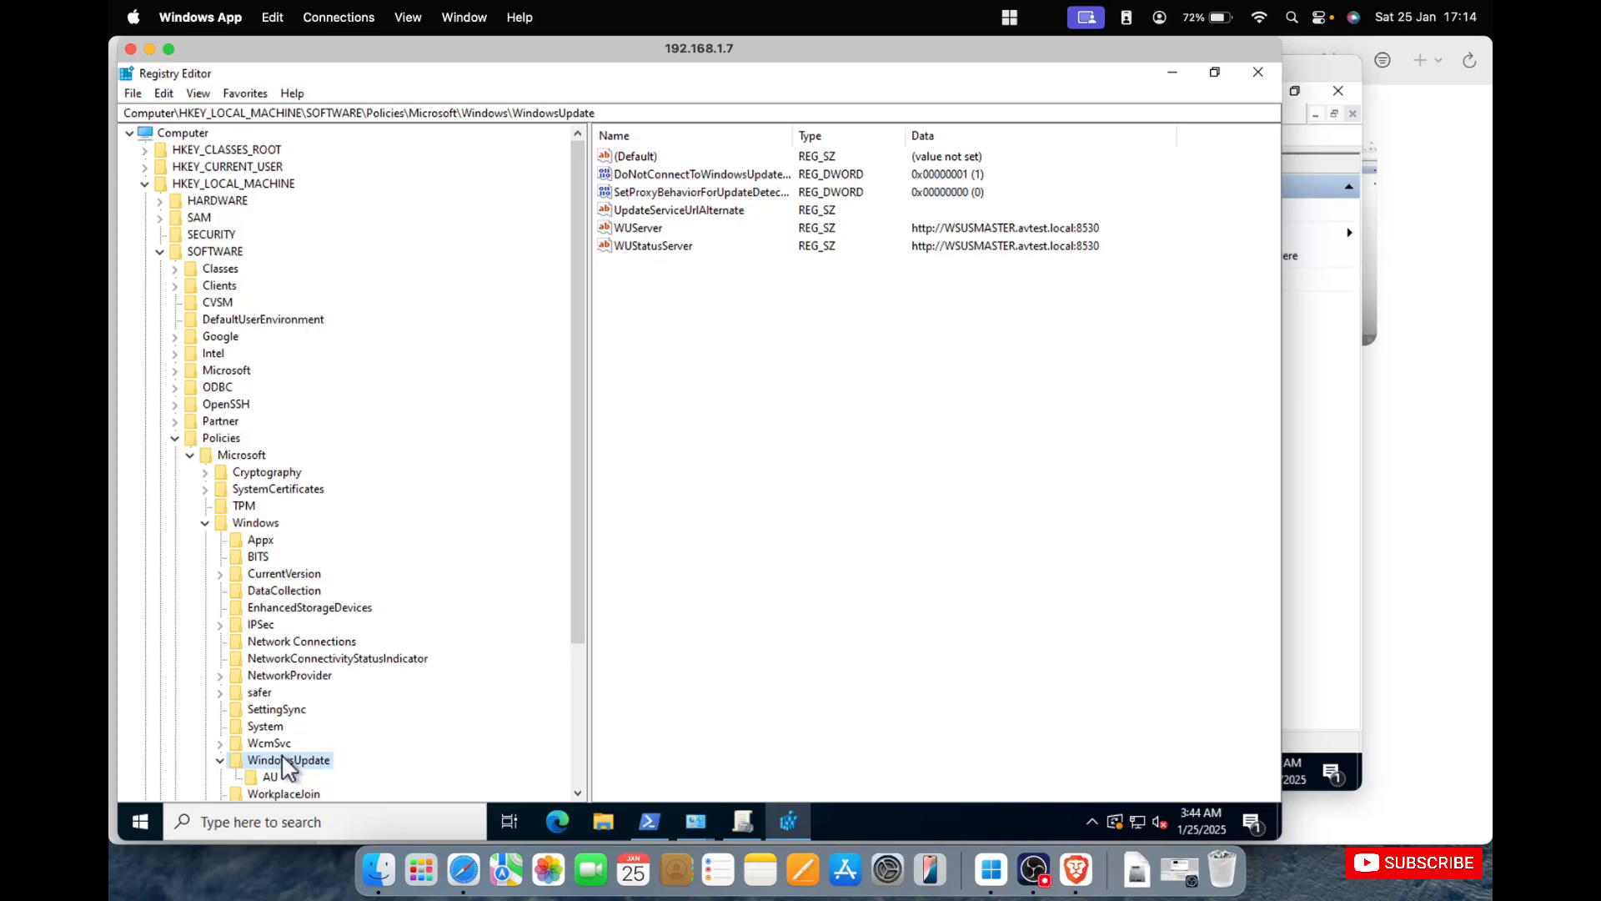
click(269, 777)
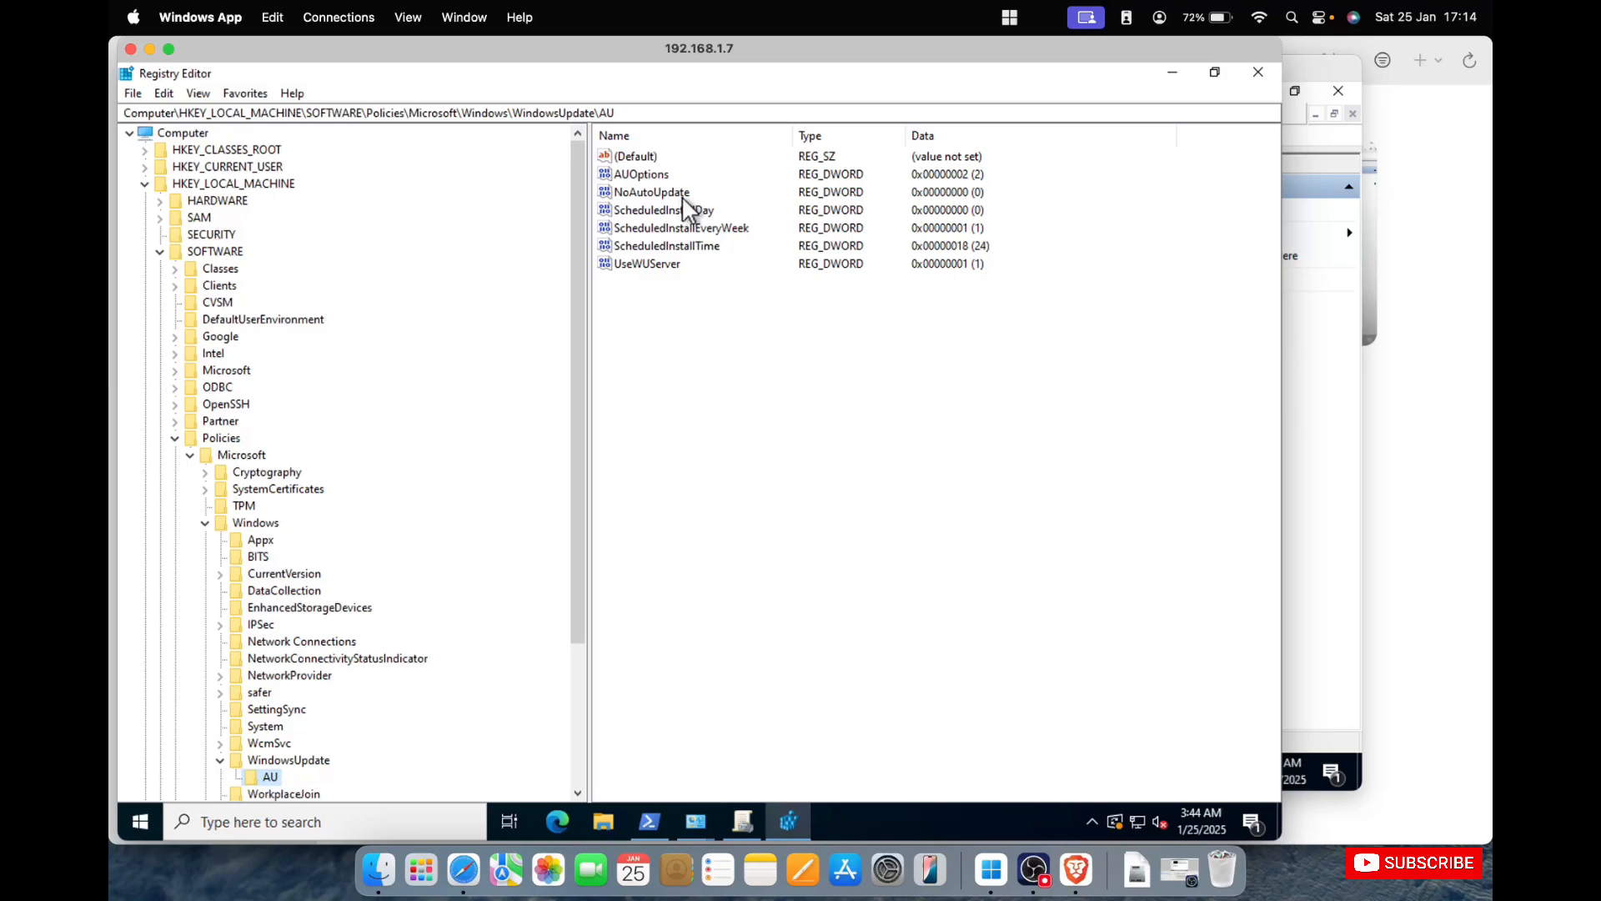
Set the NoAutoUpdate value in the AU key to 1, check UseWUServer without changing it, and close Registry Editor.
double_click(675, 194)
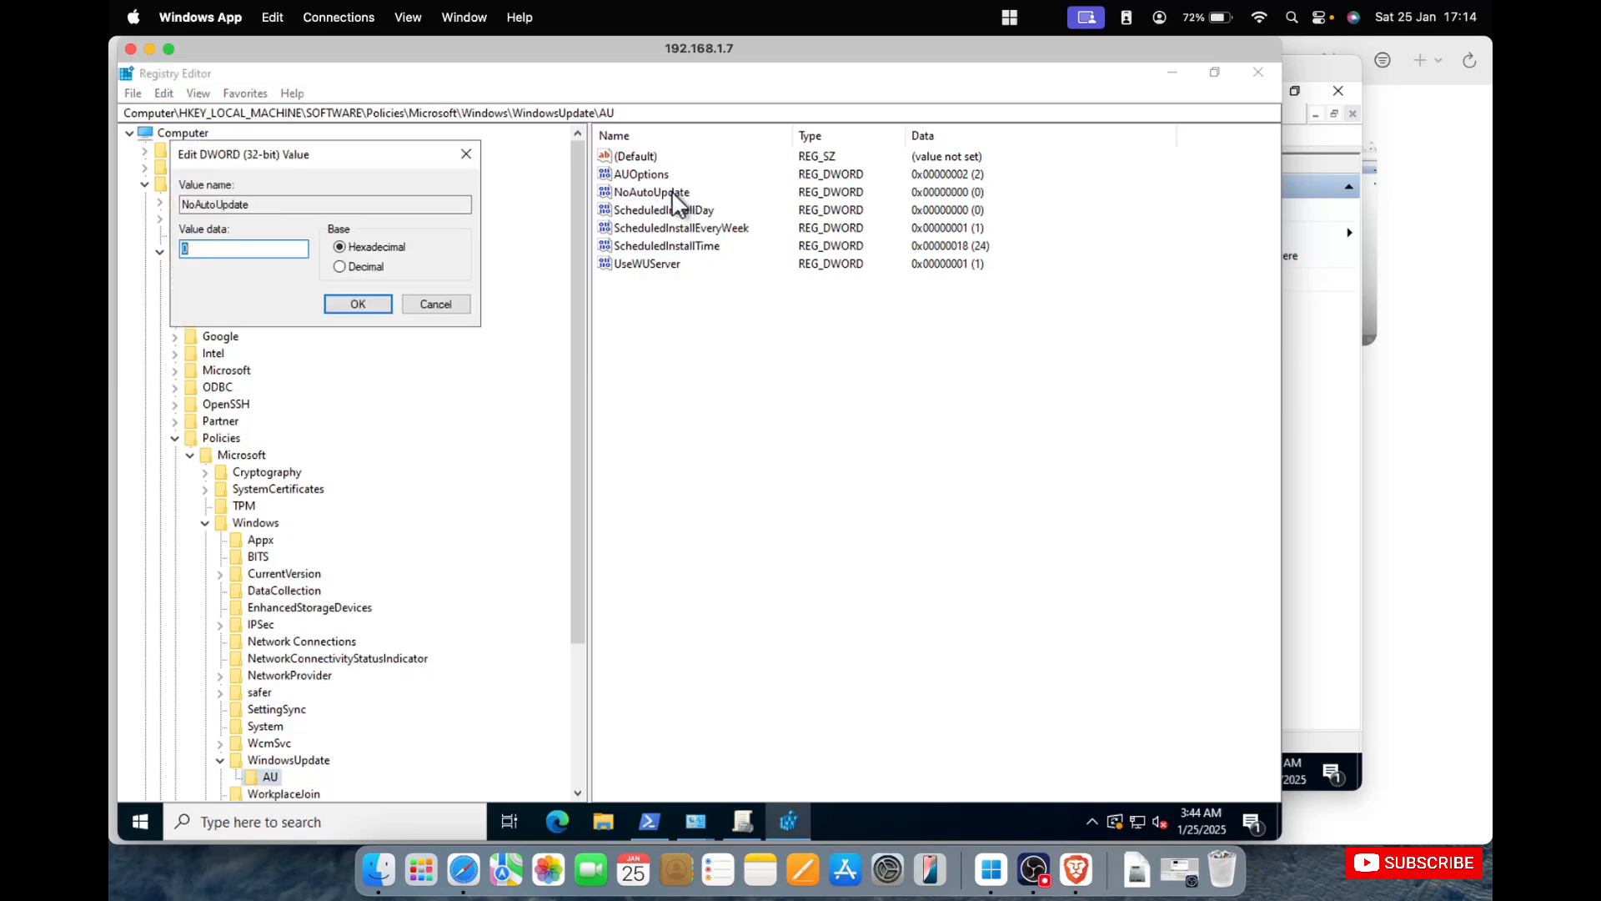
text(1)
click(360, 302)
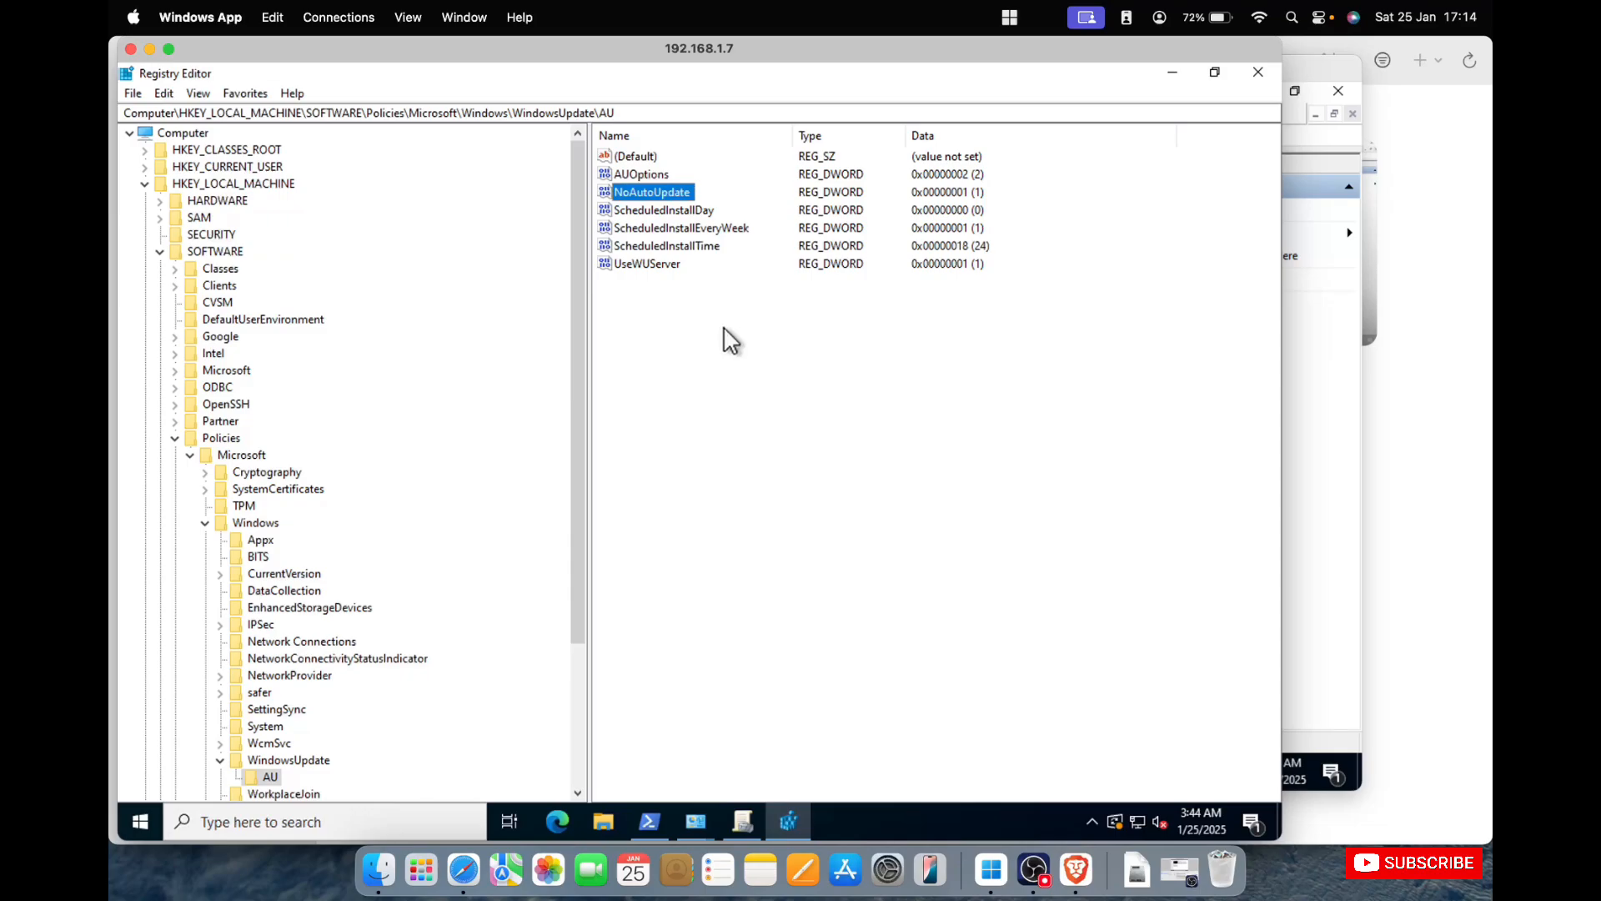
double_click(659, 263)
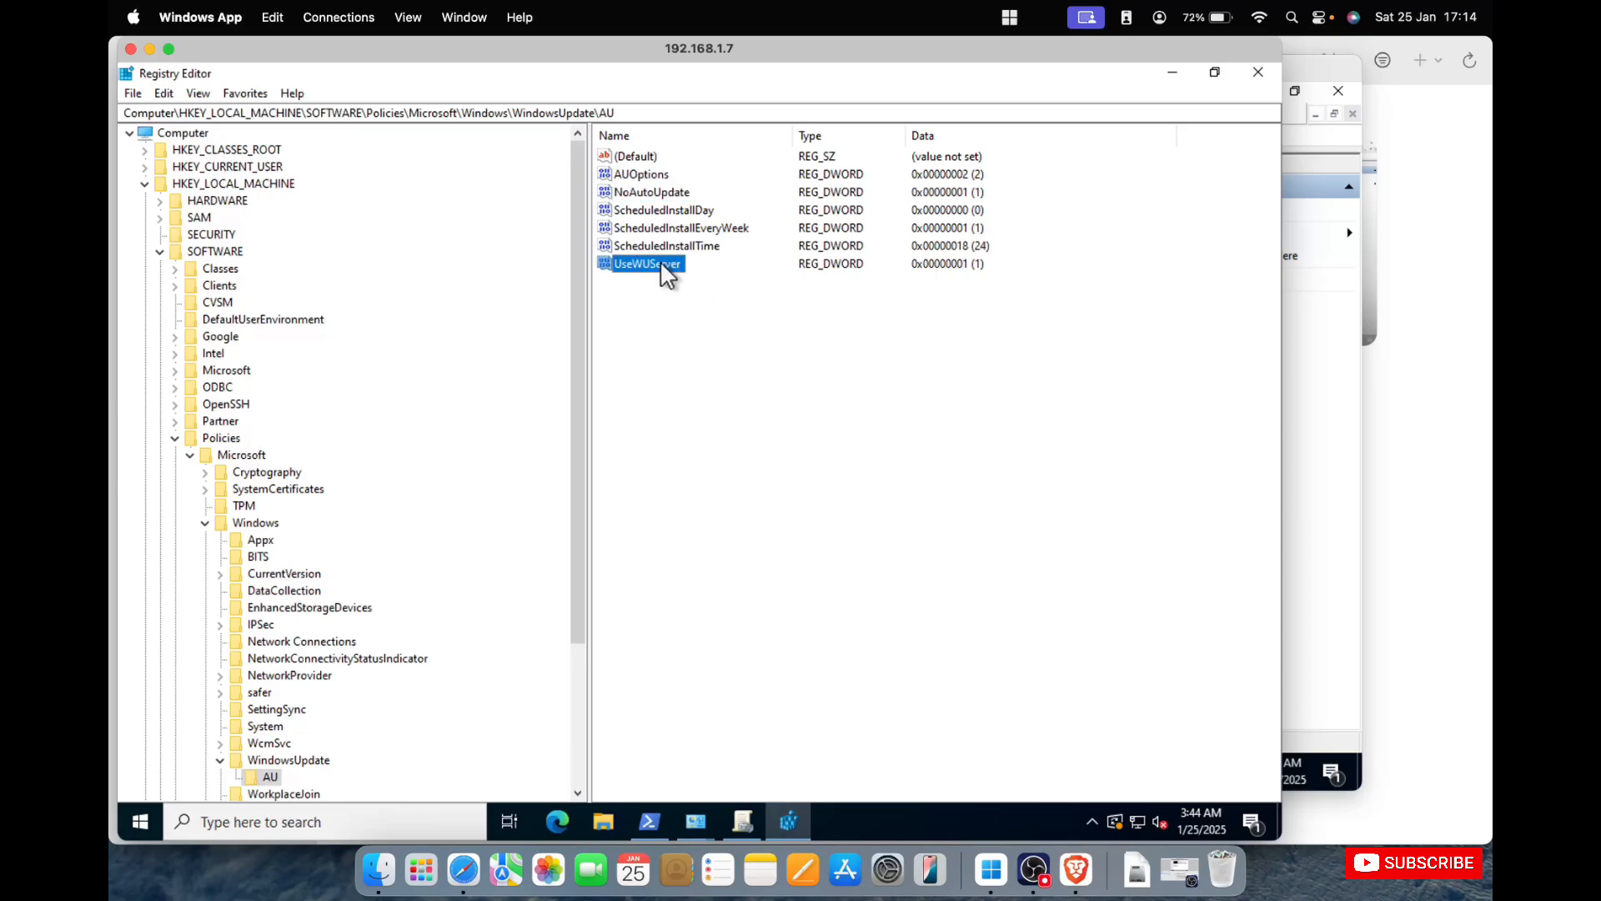
click(434, 304)
click(1257, 71)
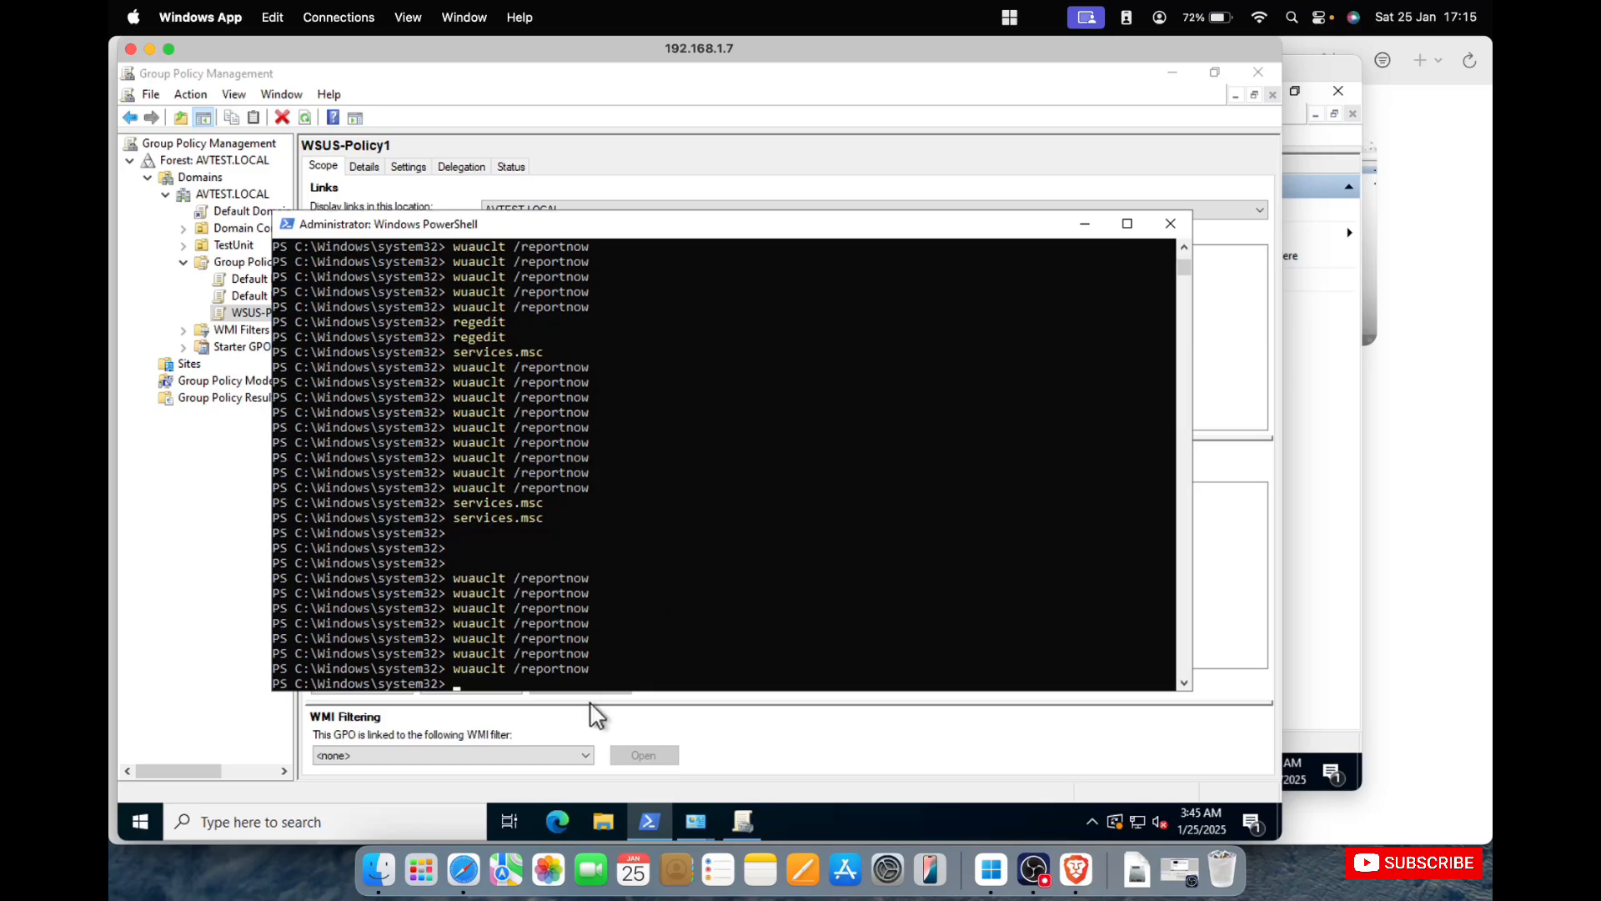
Run gpupdate /force in the administrator PowerShell window.
click(668, 582)
key(Return)
key(Return)
key(Return)
key(Return)
key(Return)
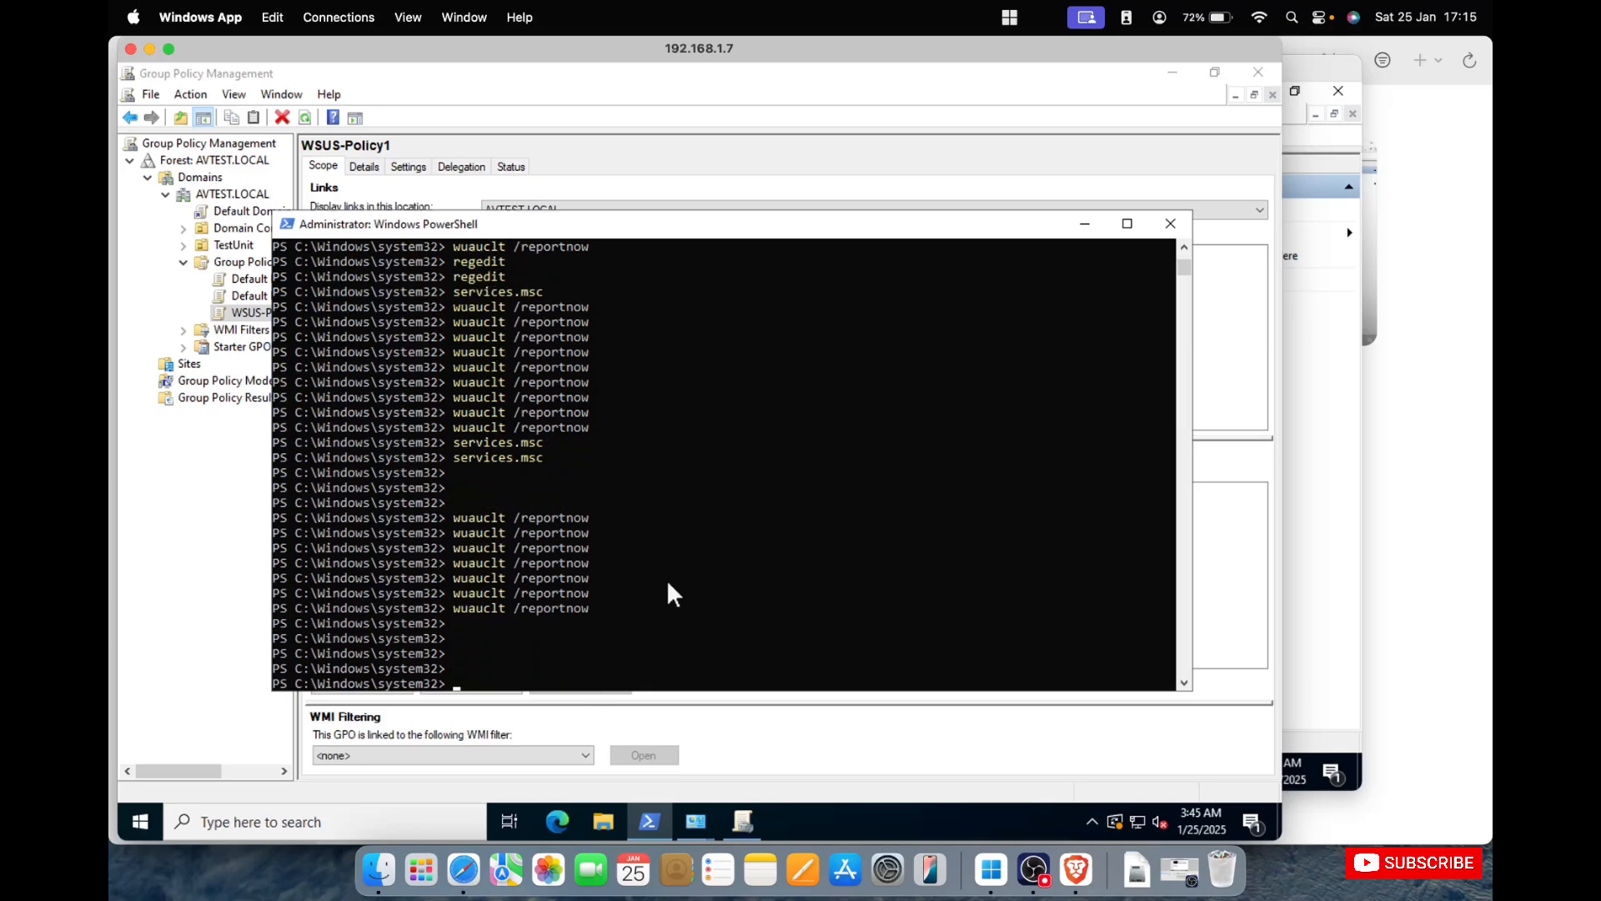
text(gpupda)
text(te /forc)
text(e)
key(Return)
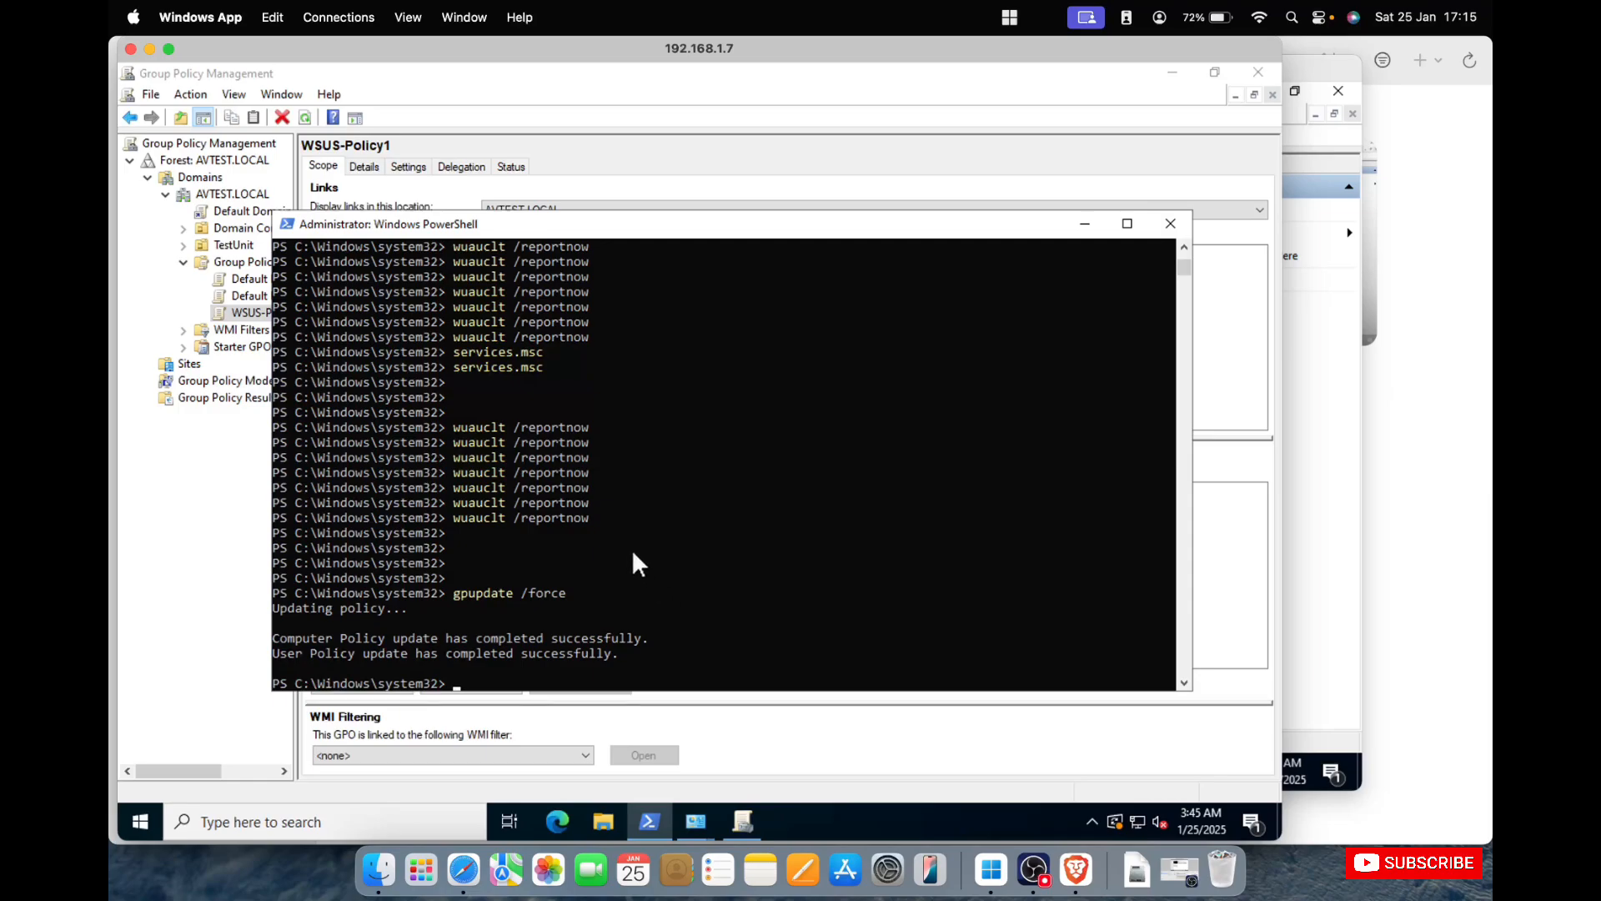
Switch to Safari, close the Rackspace article and search Google for "client-side script for wsus mmc console".
click(463, 870)
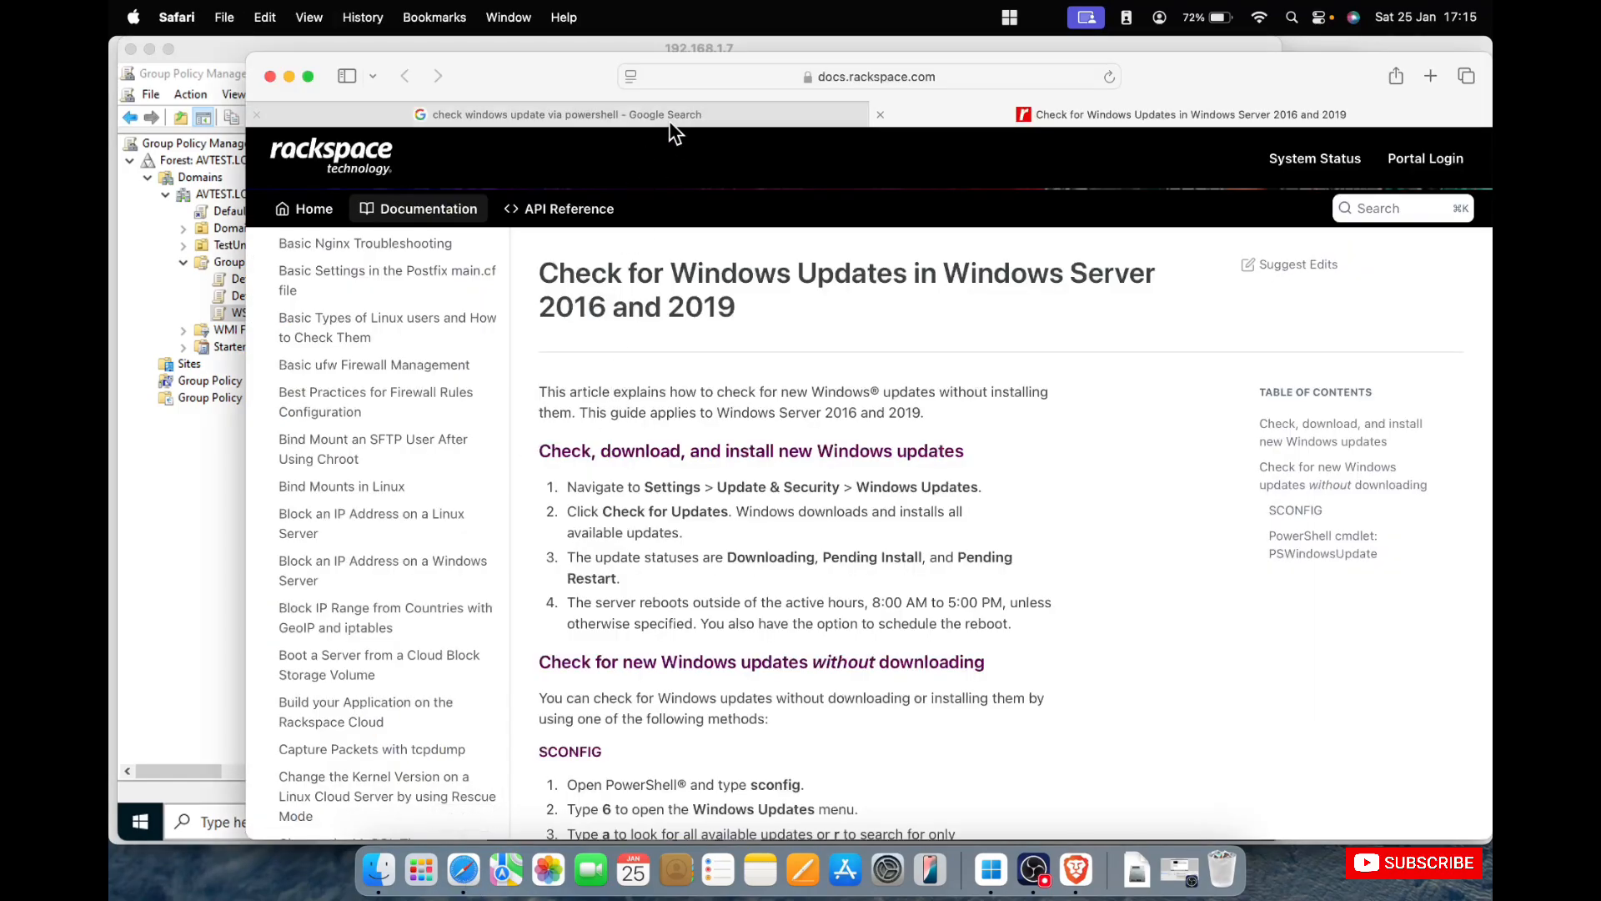
click(672, 117)
click(880, 115)
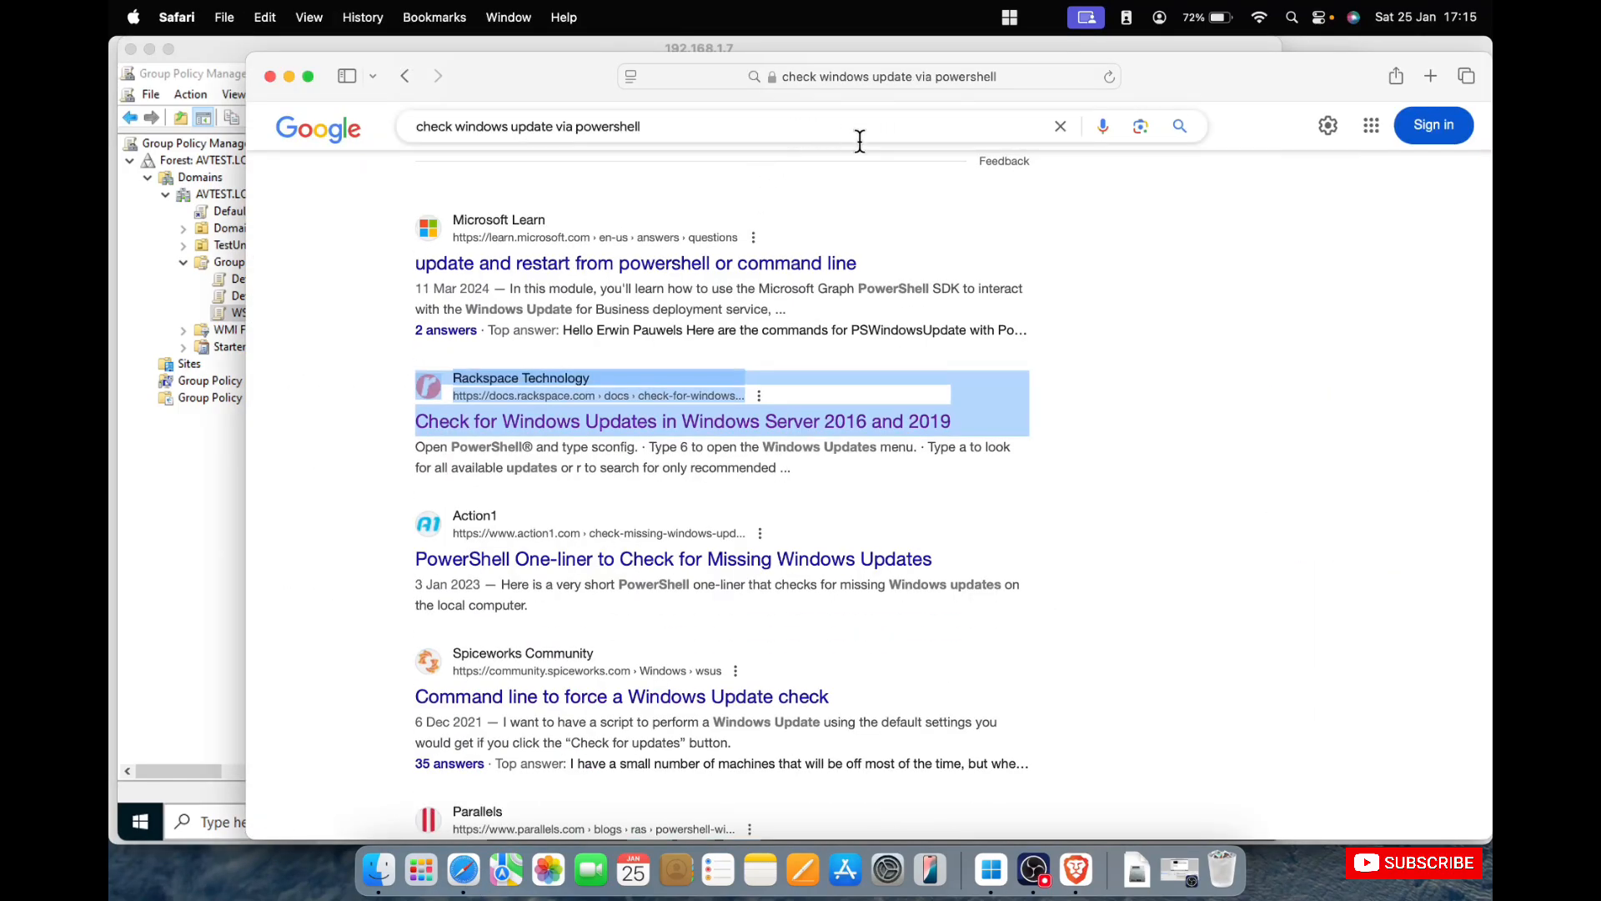
click(1060, 126)
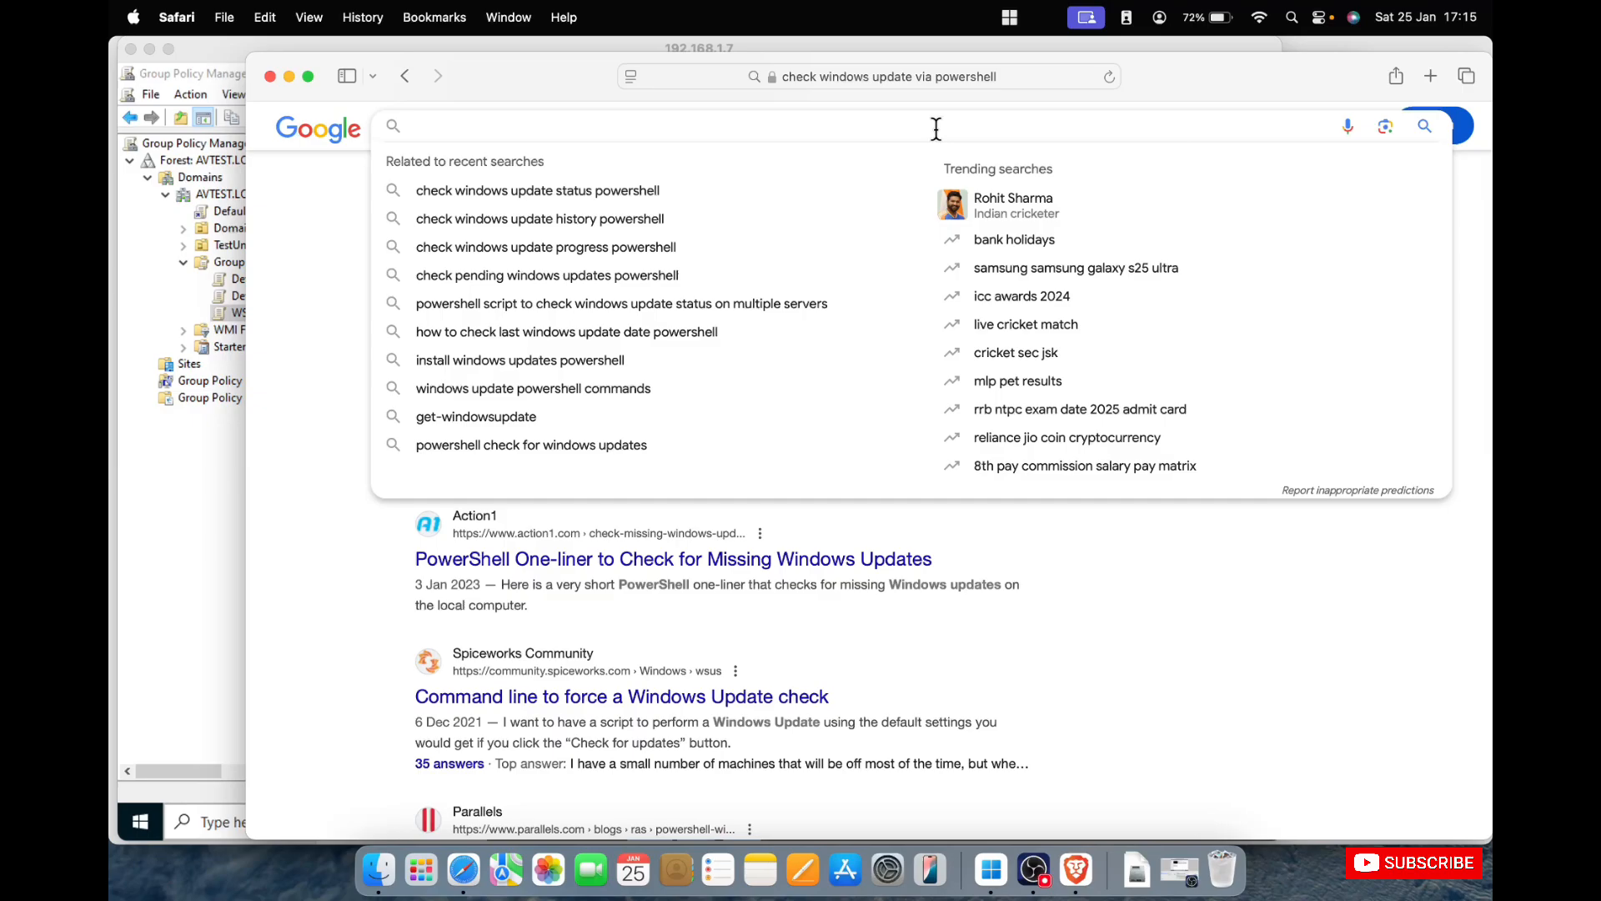
text(client)
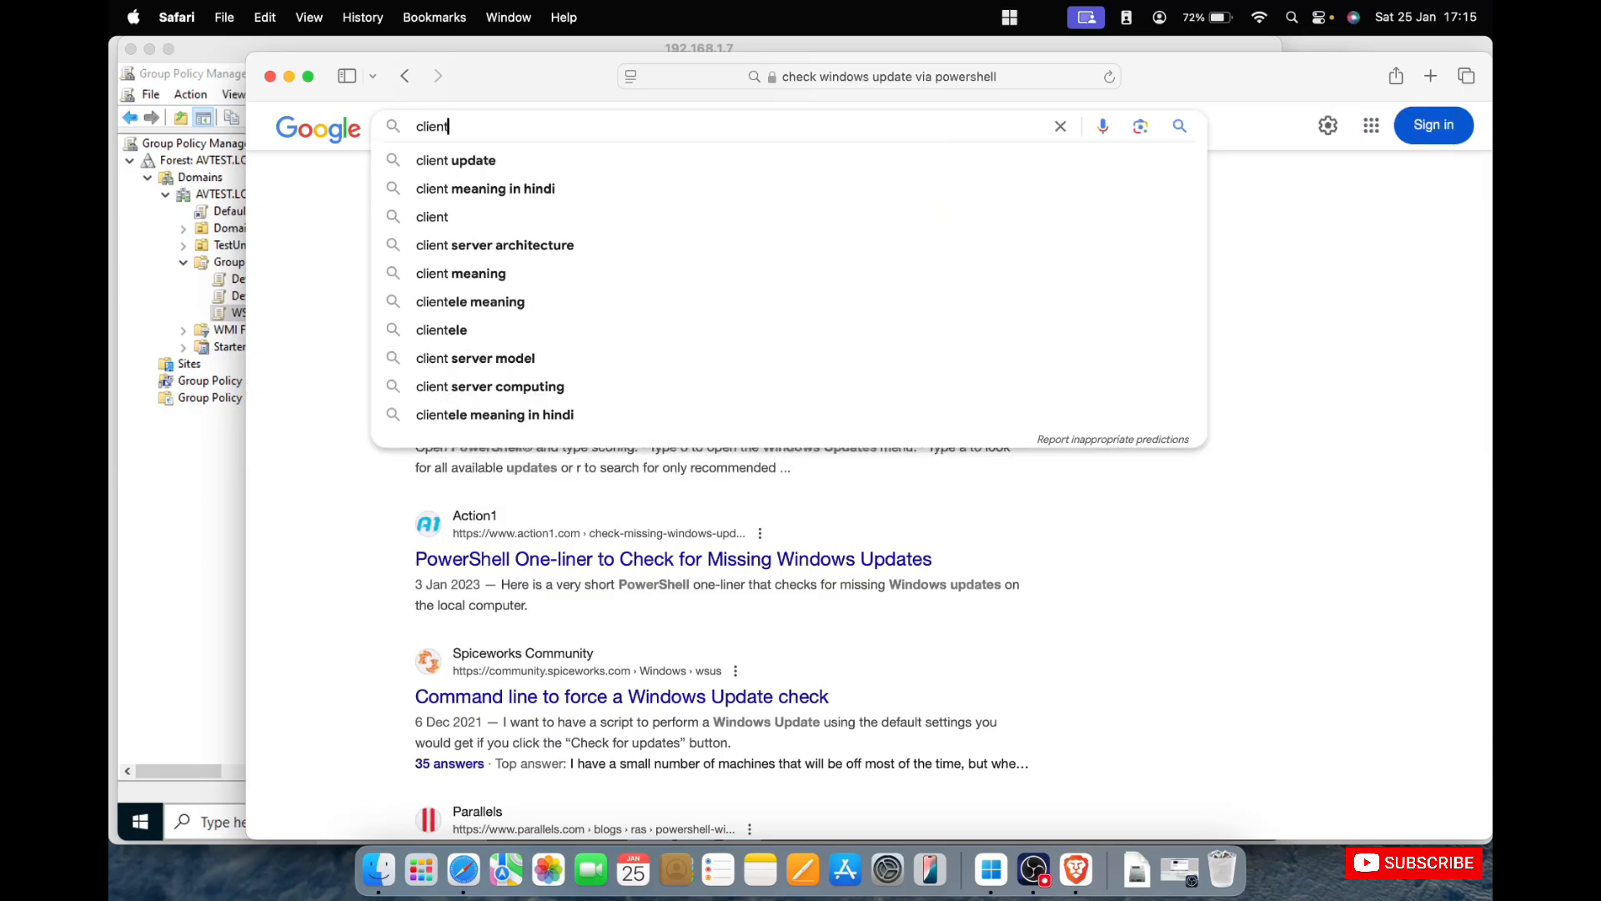
text(-side scri)
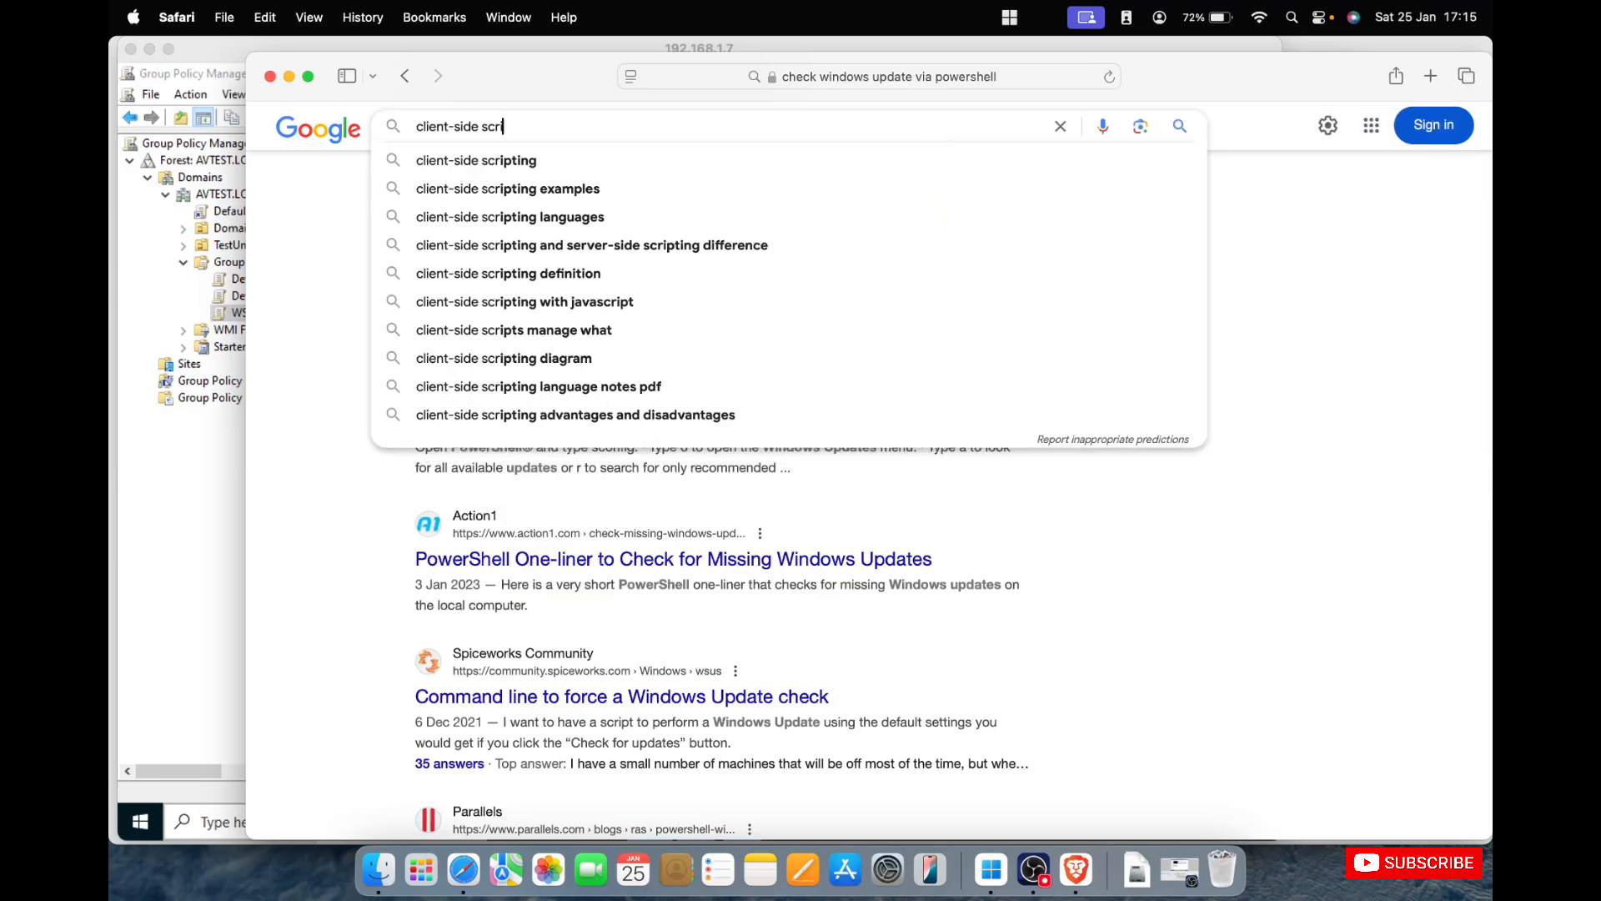
text(pt for)
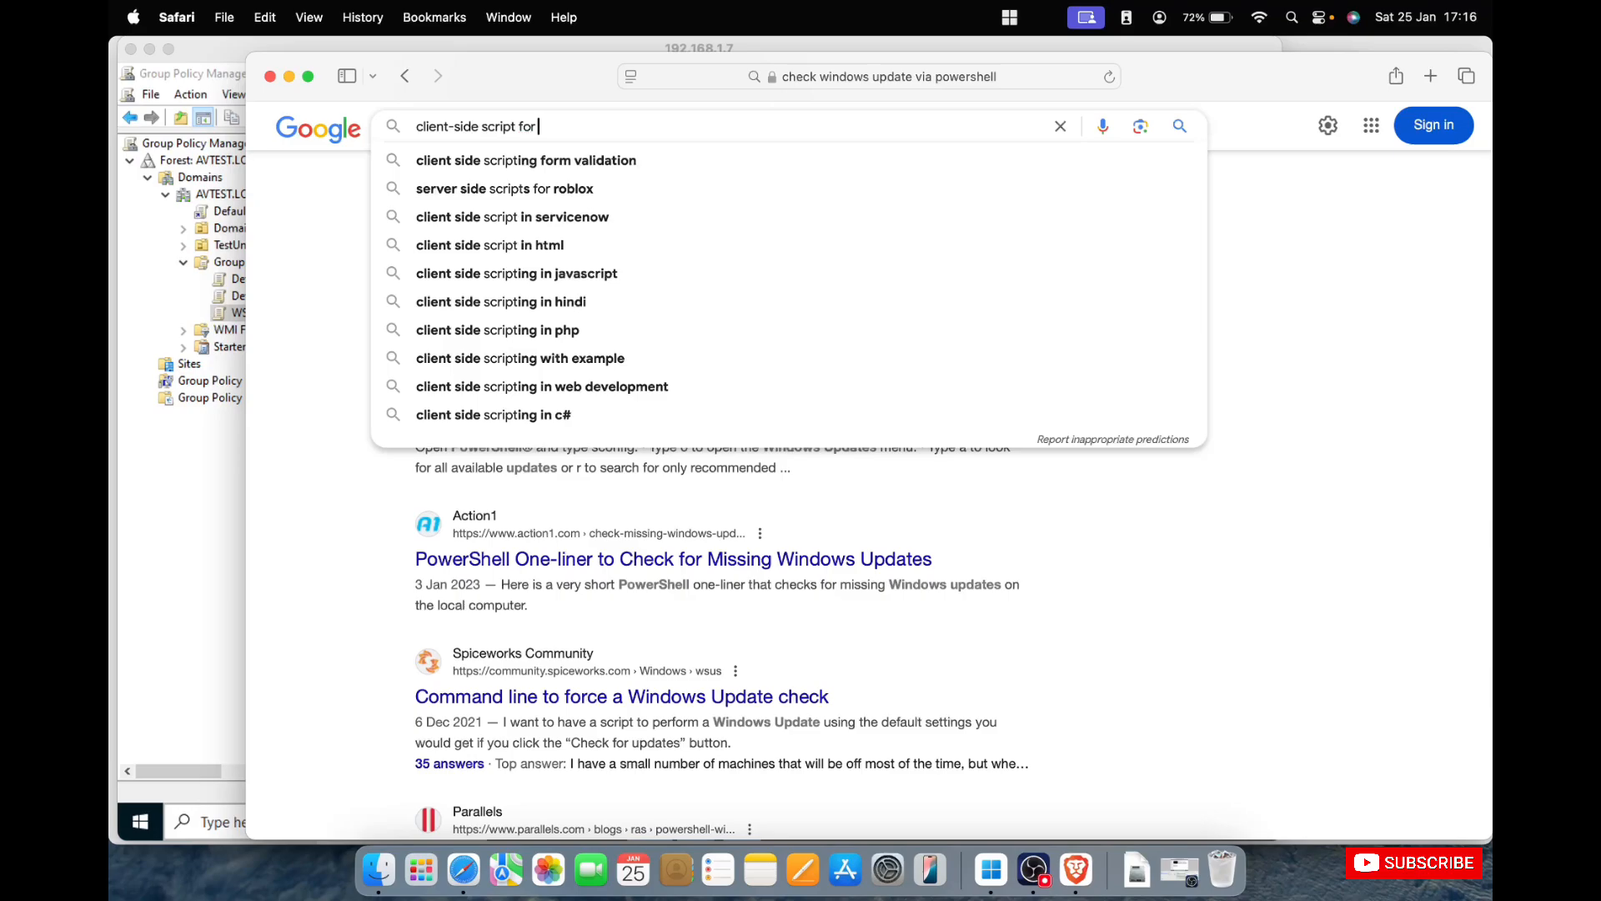
text( wsus mm)
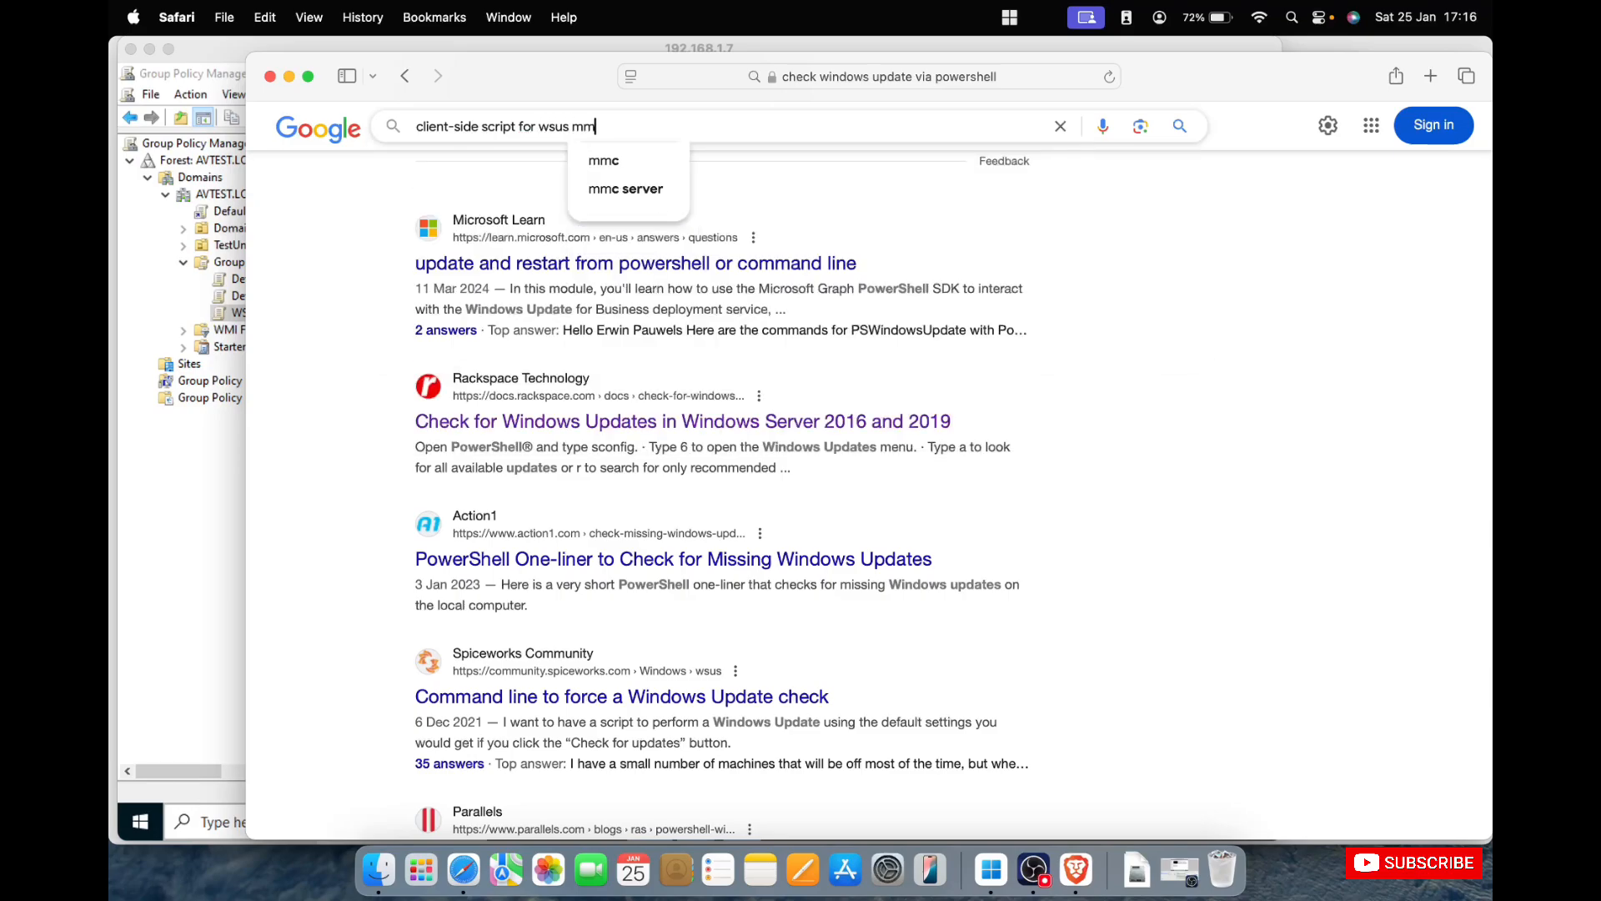
text(c console)
key(Return)
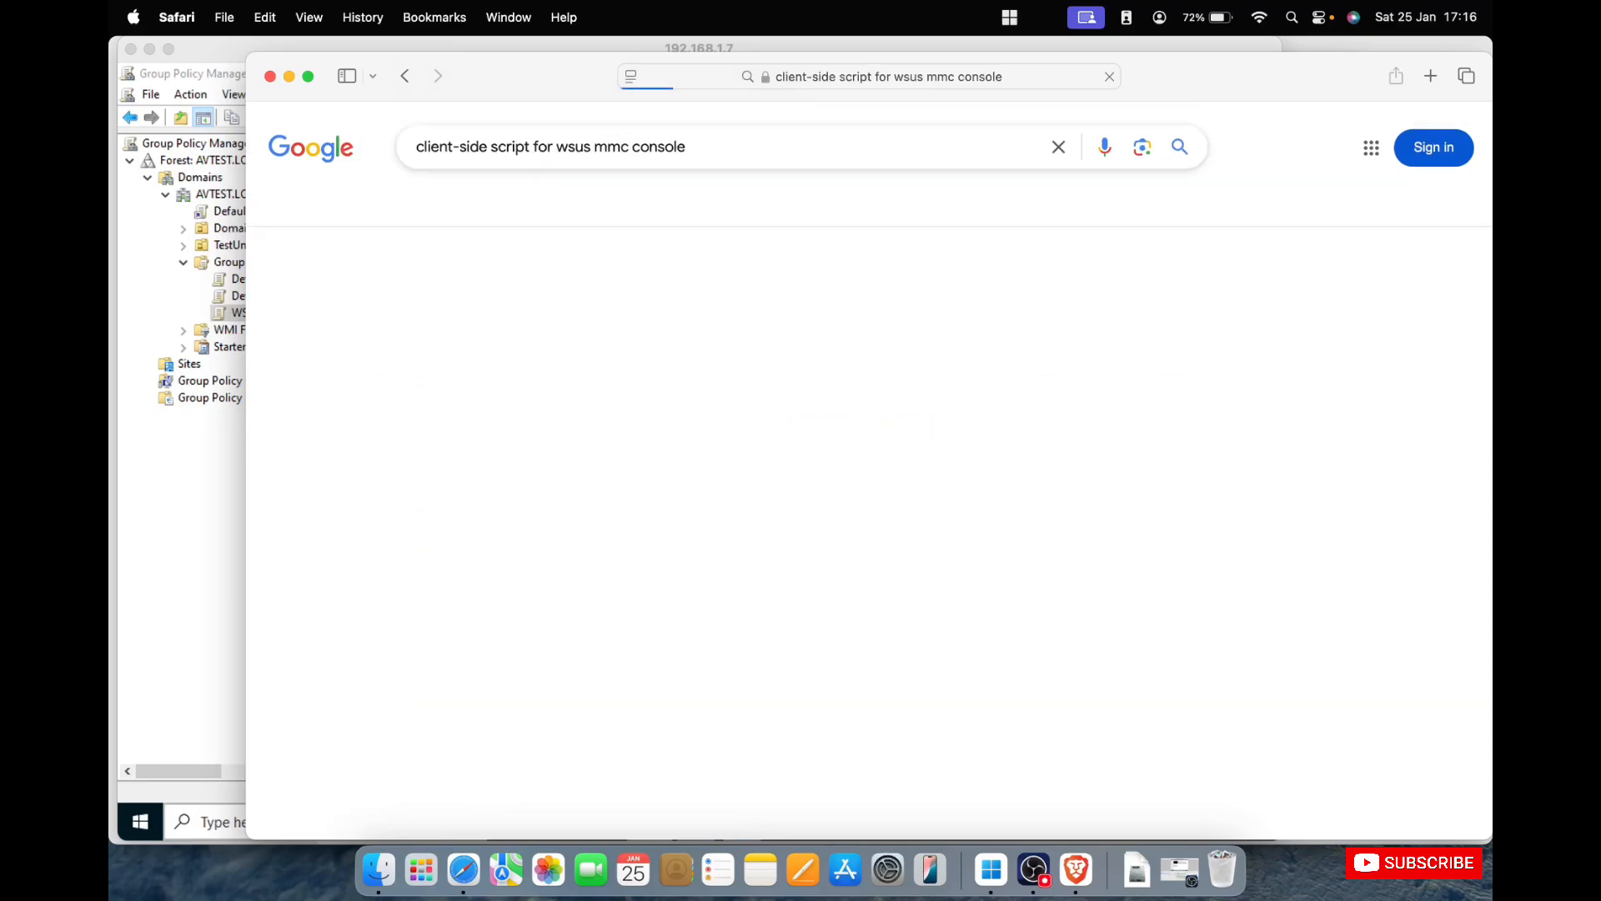
Open AJ Tek's "Client Machines Not Reporting to WSUS Properly?" result in a new browser tab and view it.
scroll(781, 435, down, 3)
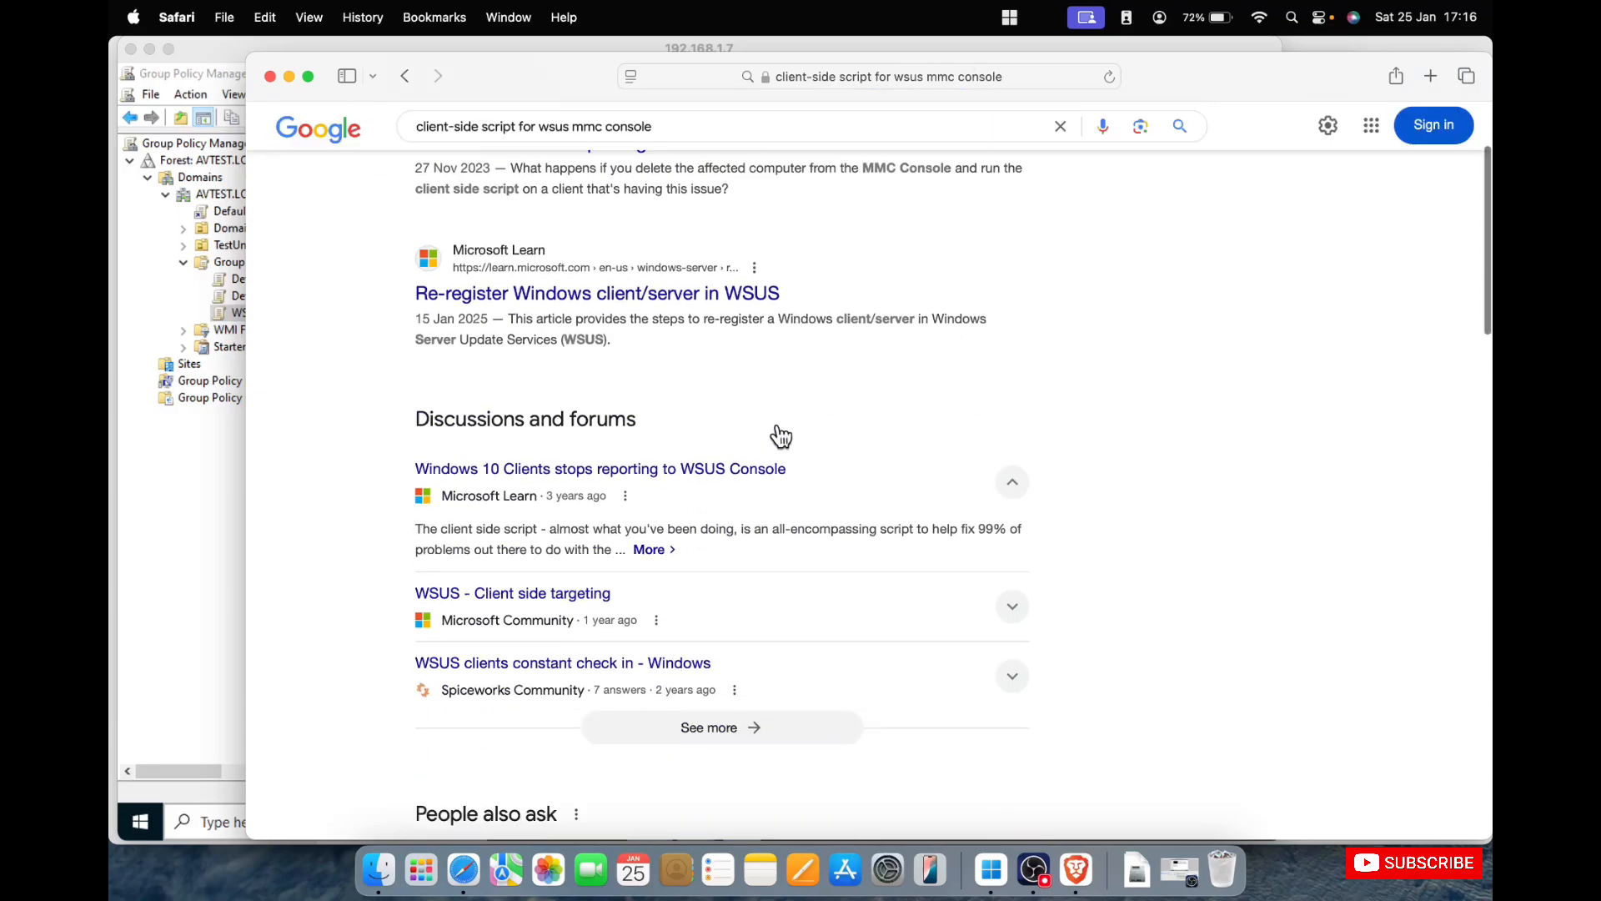
scroll(780, 435, down, 10)
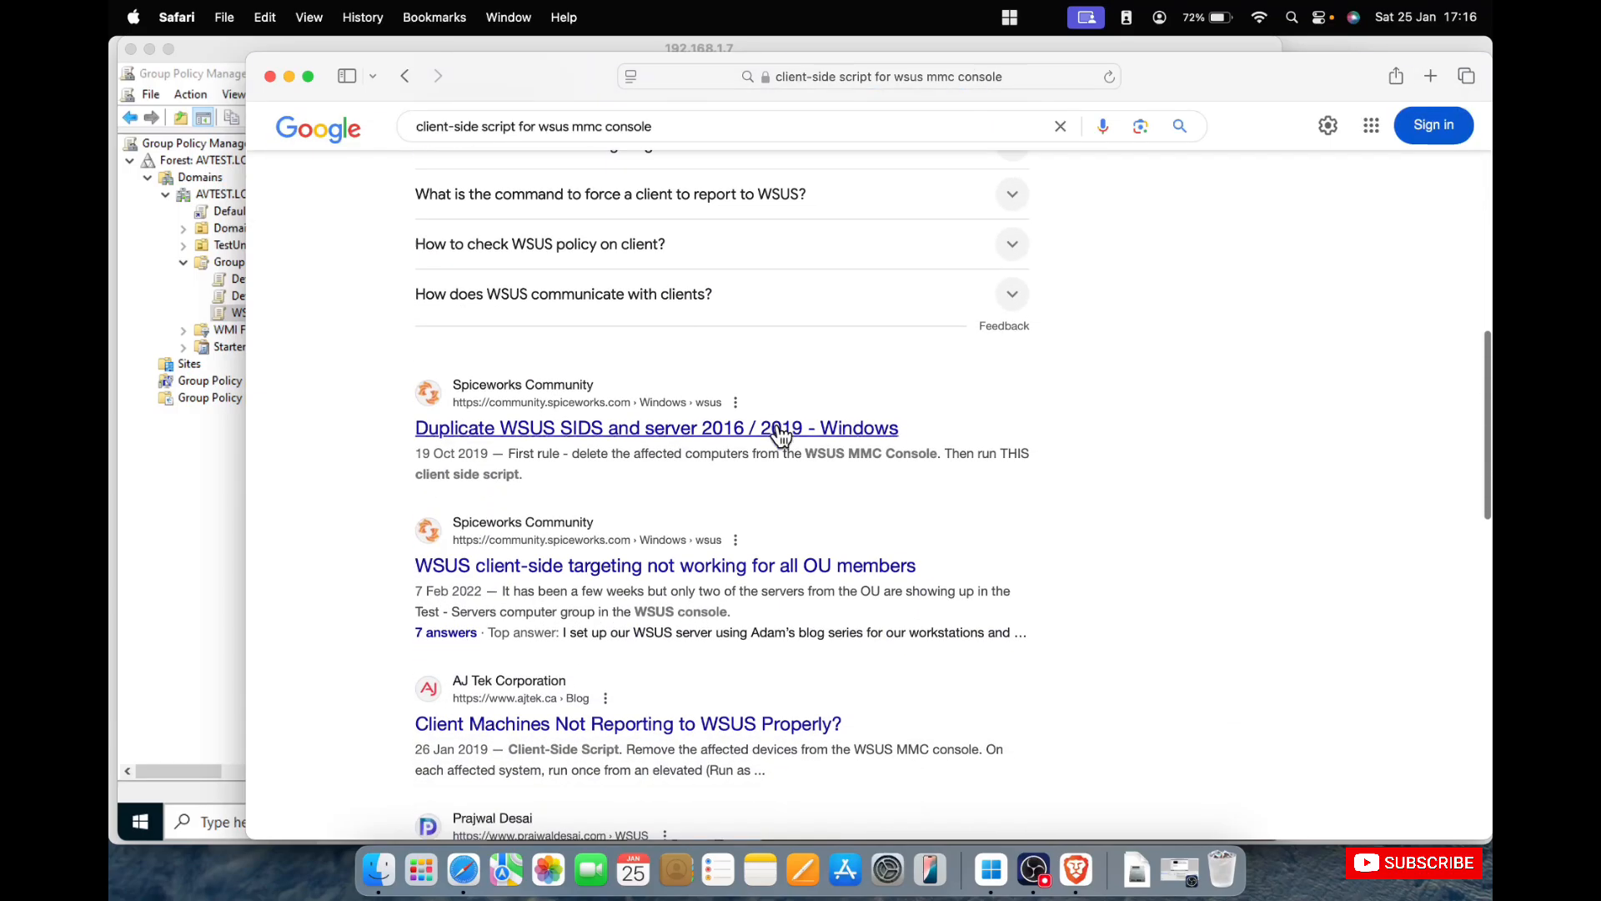
scroll(781, 435, down, 5)
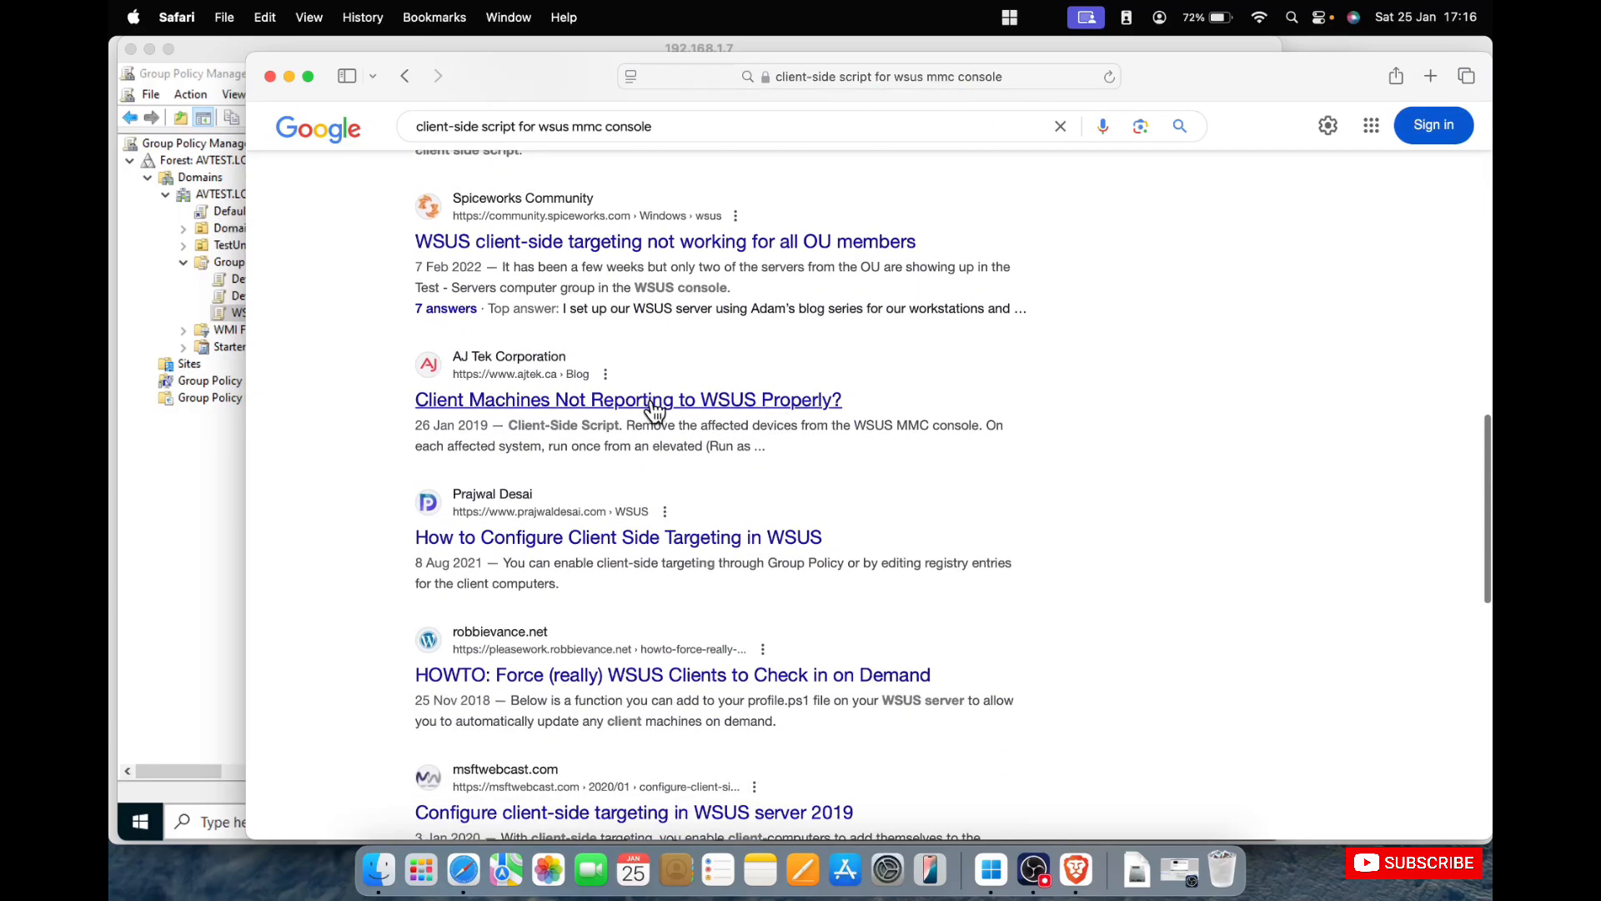
right_click(654, 408)
click(684, 408)
scroll(899, 435, down, 5)
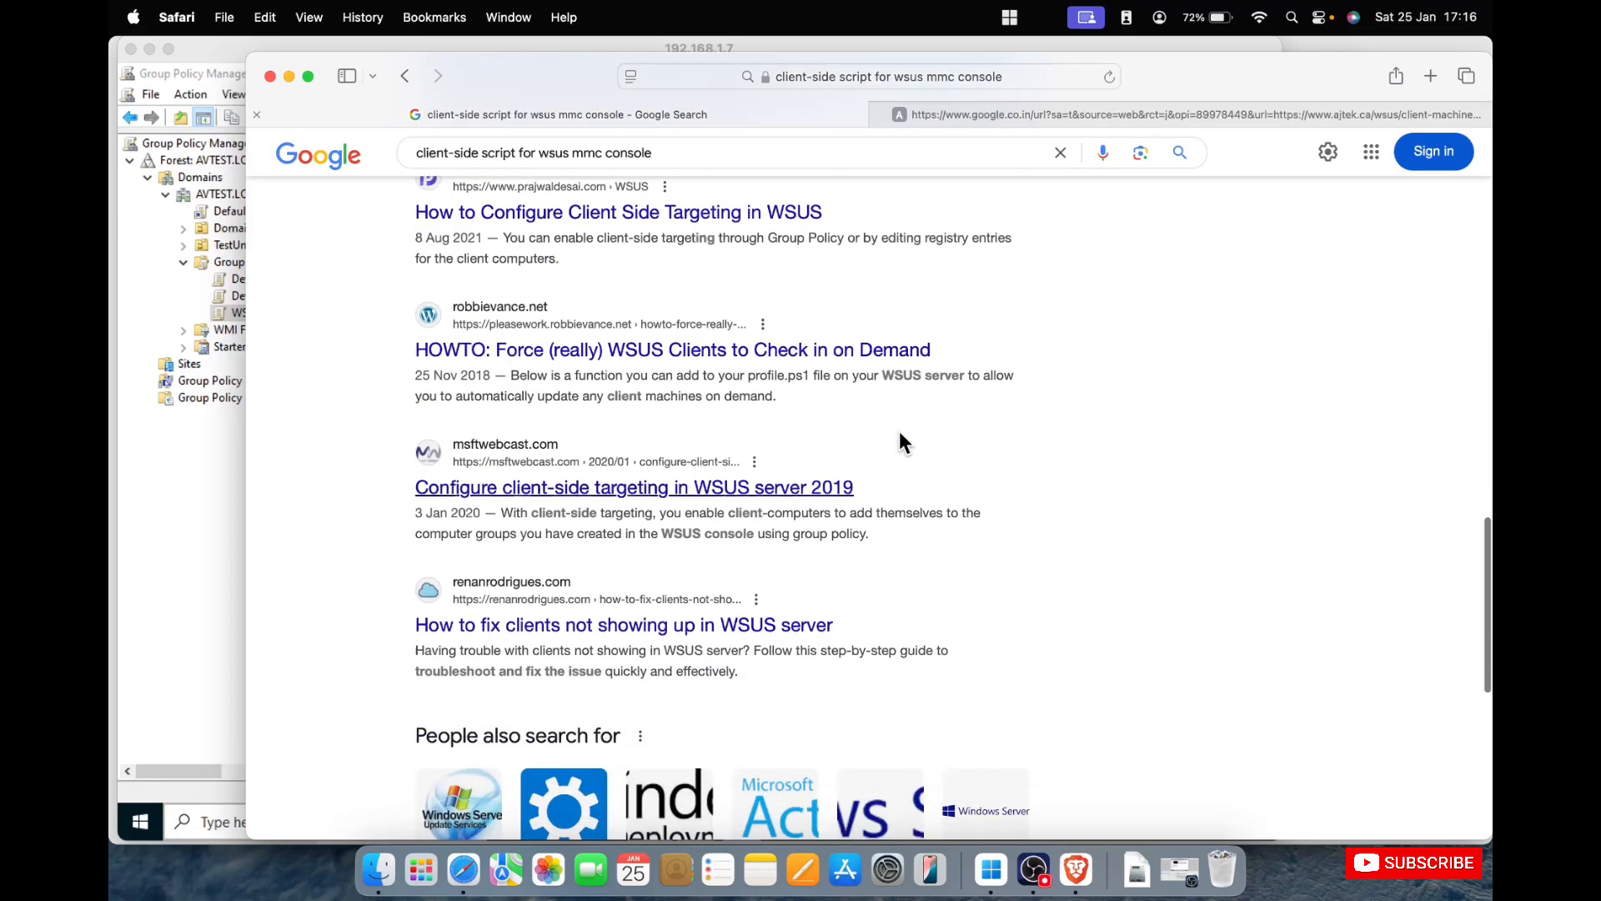
click(1036, 117)
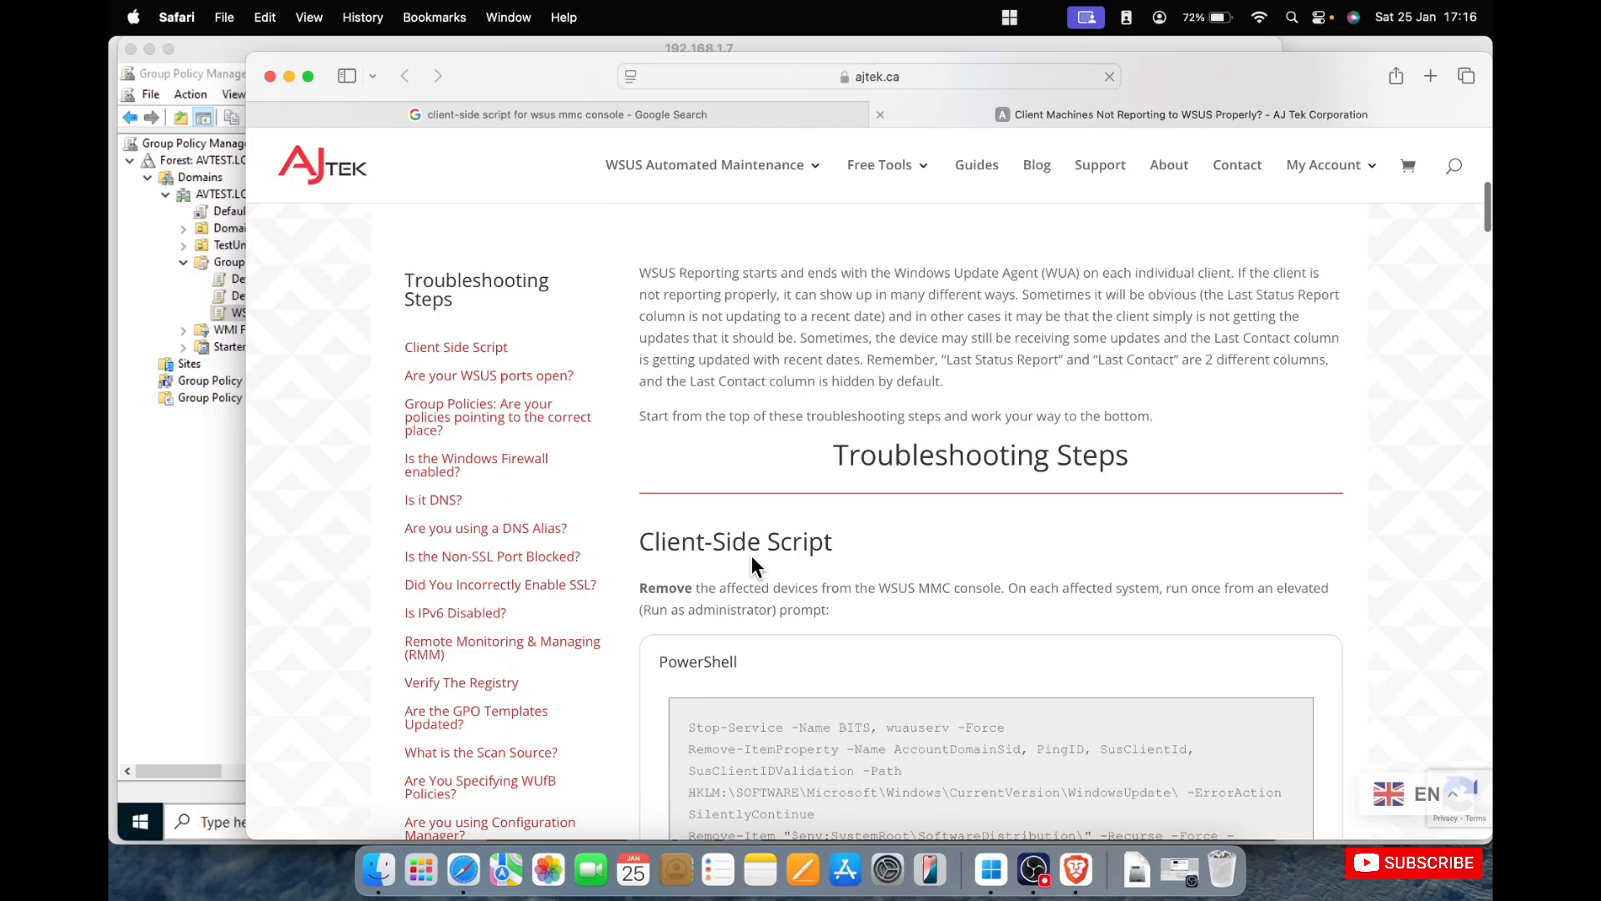
Copy the full PowerShell client-side script from the article, from Stop-Service through UsoClient.exe StartInteractiveScan.
scroll(752, 557, down, 10)
scroll(752, 557, up, 2)
drag(960, 554, 684, 329)
right_click(760, 340)
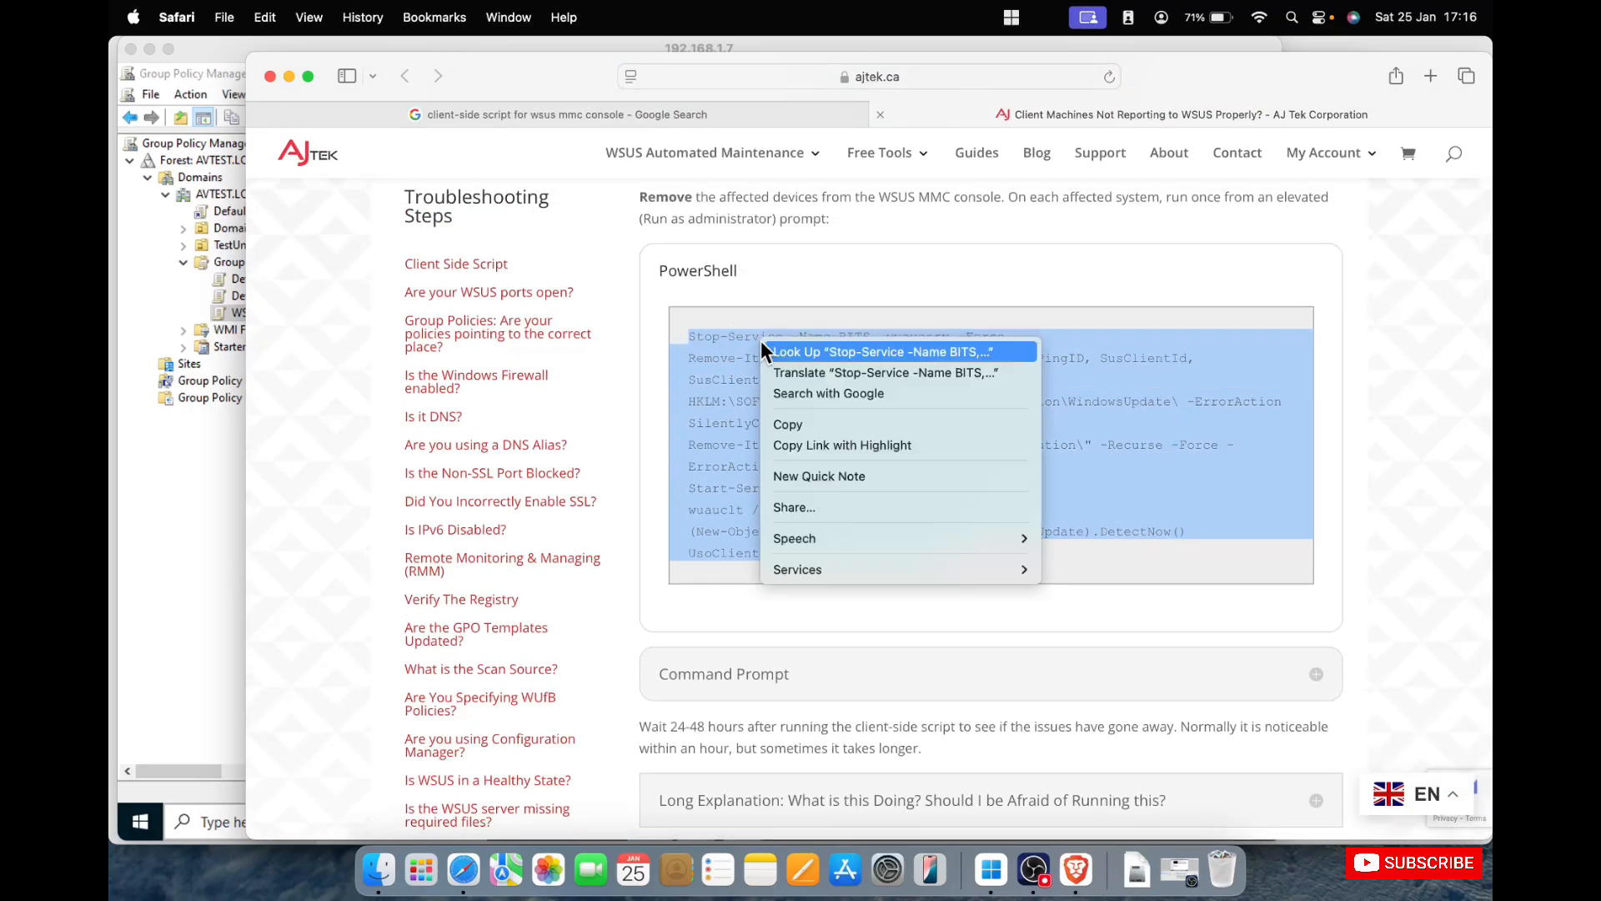
click(804, 426)
Switch back to the 192.168.1.7 session and start Windows PowerShell ISE as administrator.
click(152, 655)
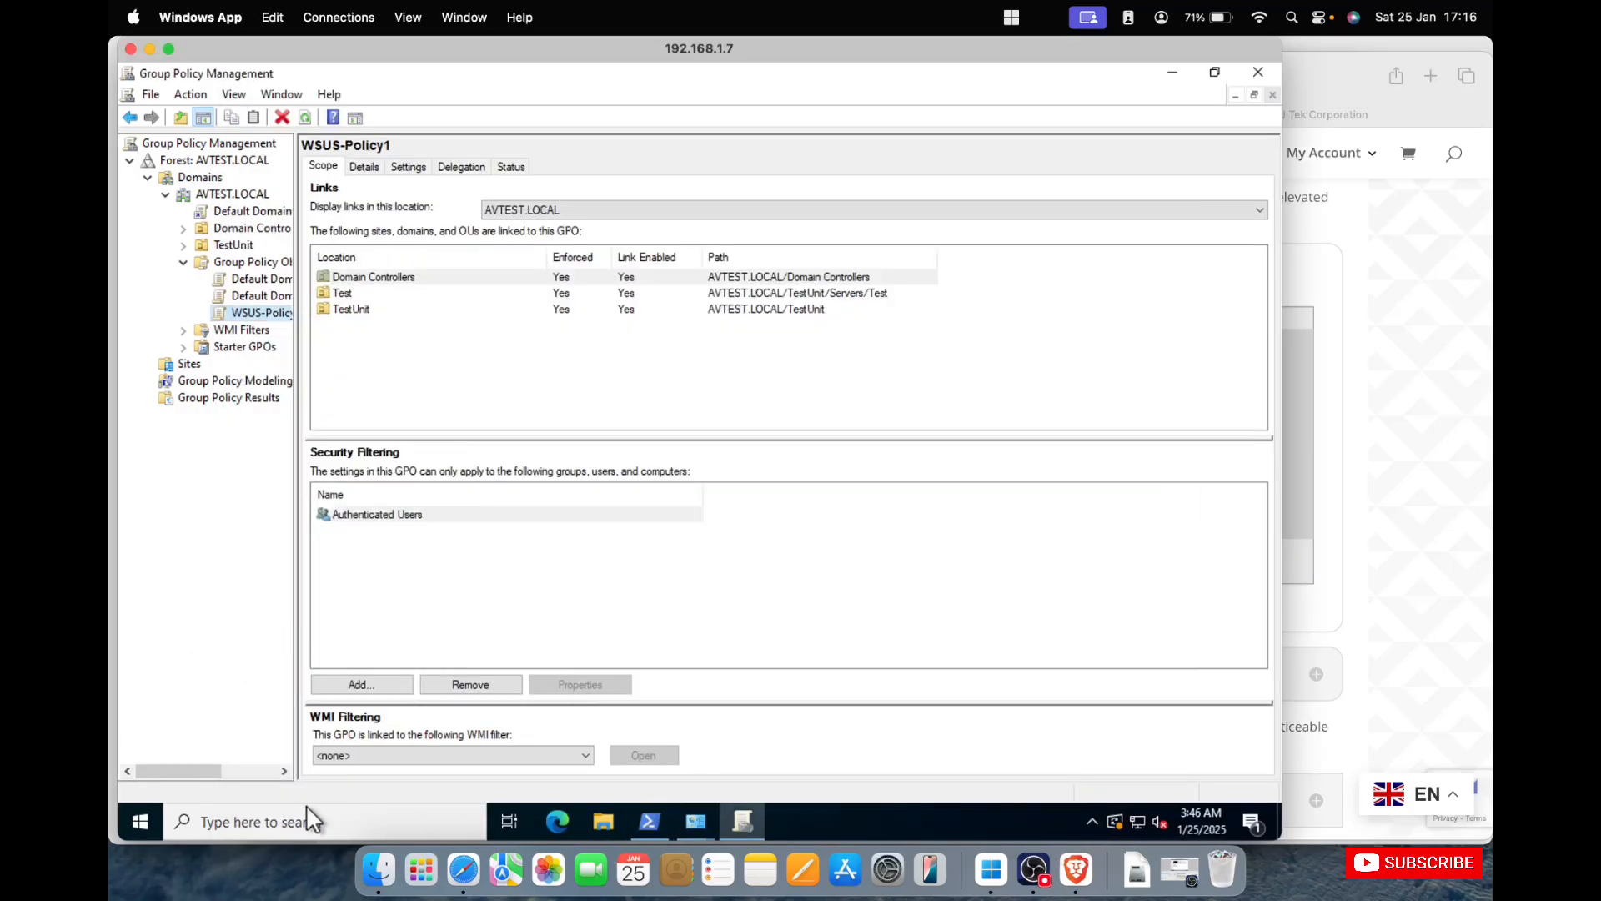
click(139, 827)
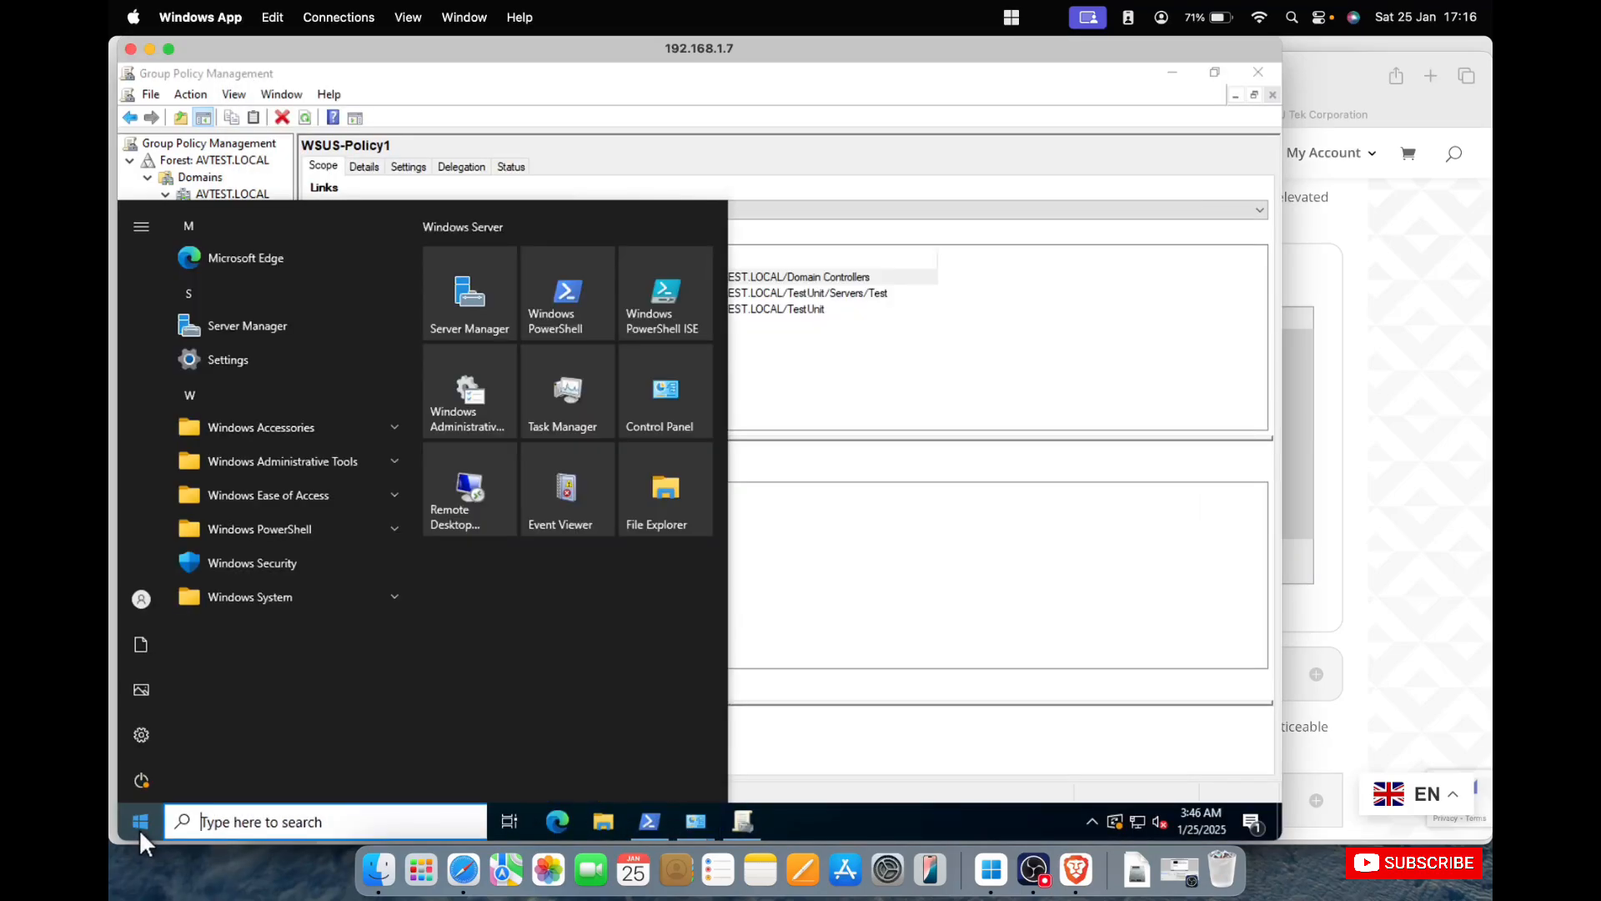
text(ise)
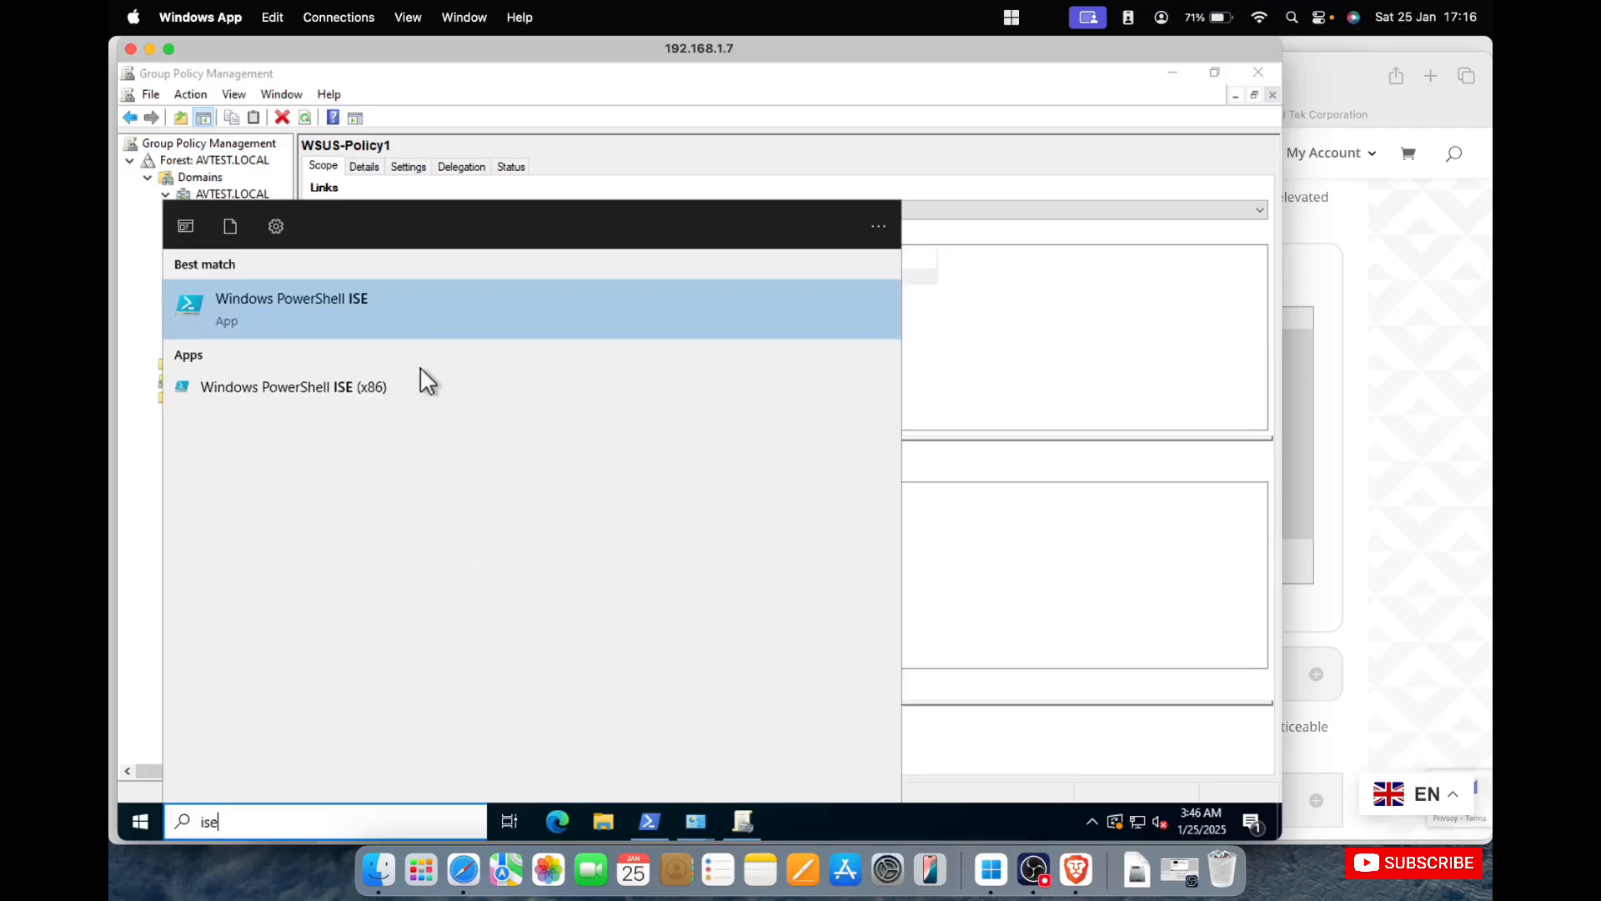
right_click(429, 316)
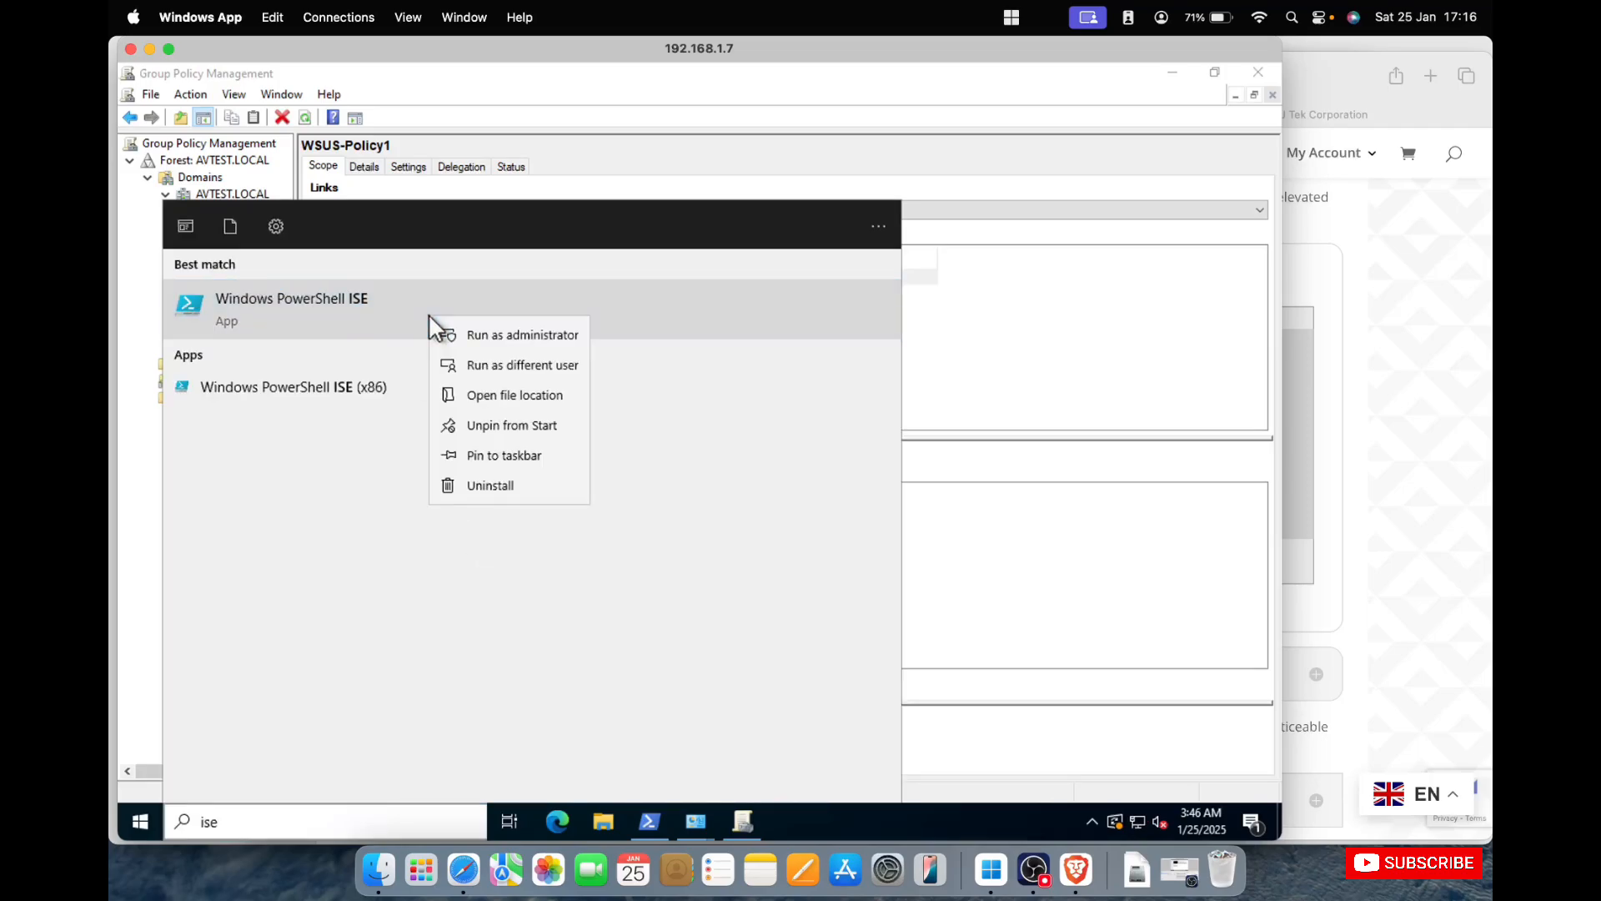
click(516, 336)
click(632, 563)
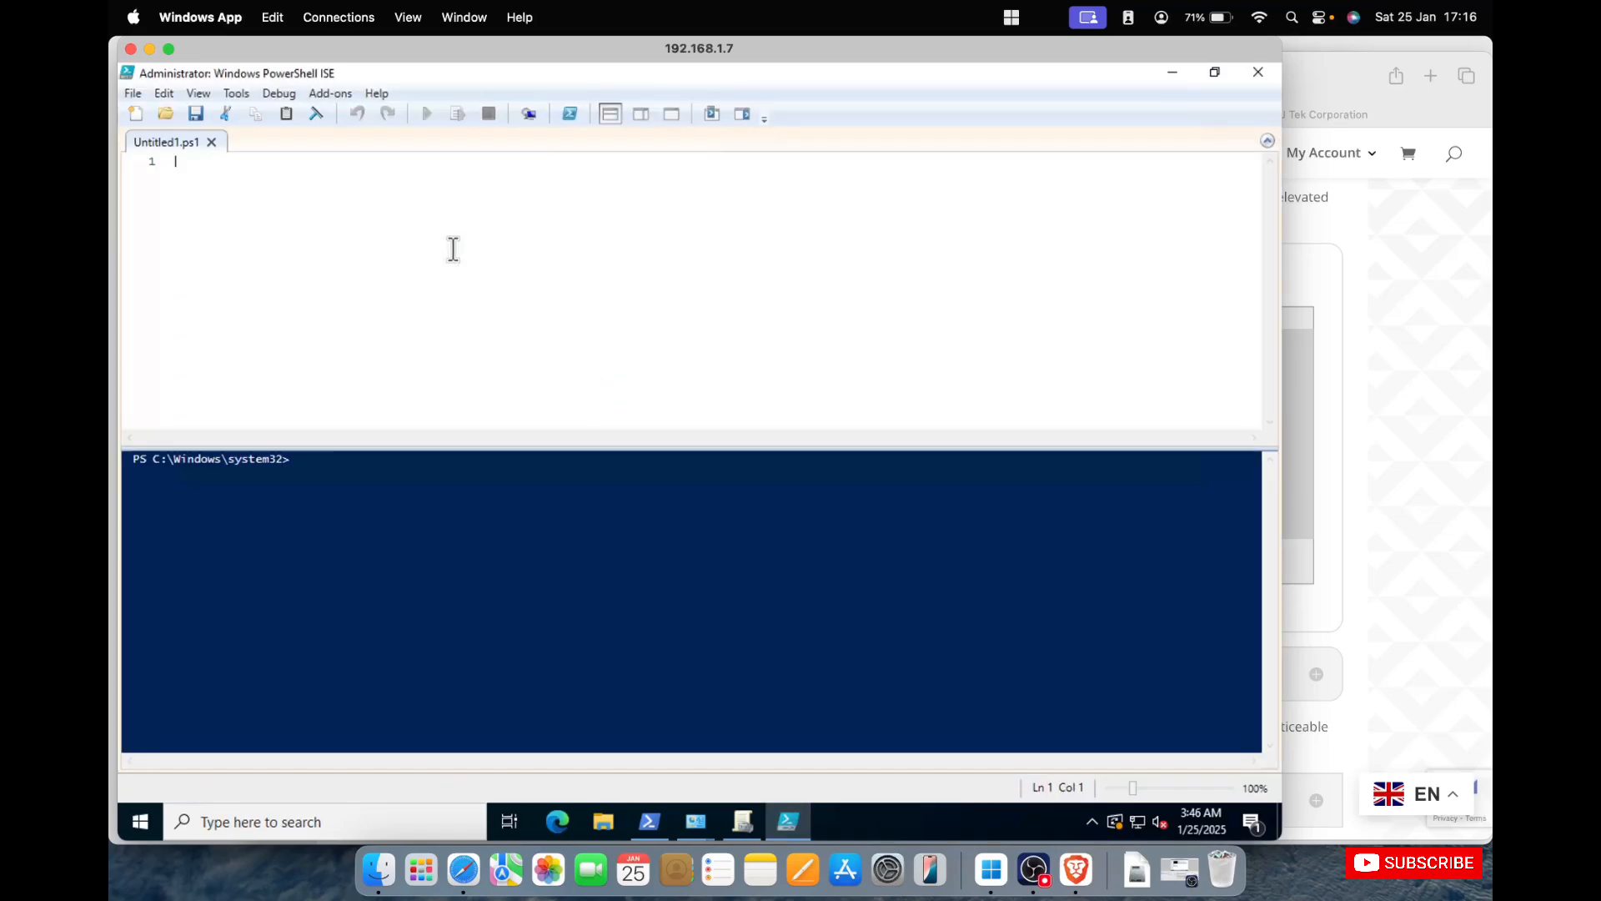
Paste the copied client-side script into Untitled1.ps1, run it twice and minimize PowerShell ISE.
key(ctrl+v)
click(427, 113)
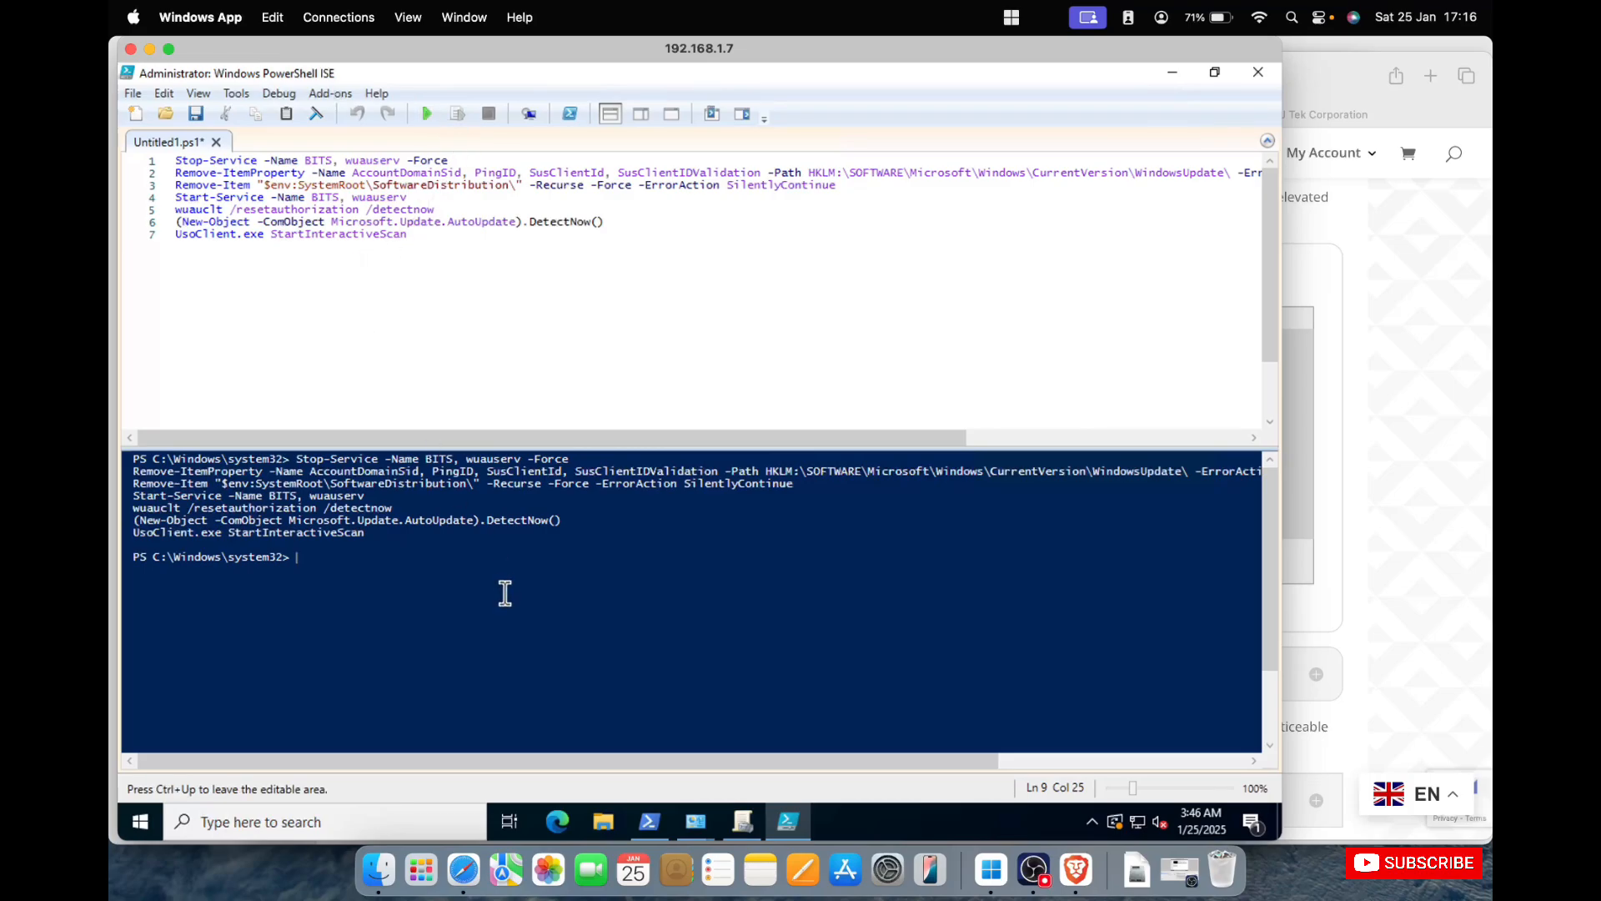
click(432, 112)
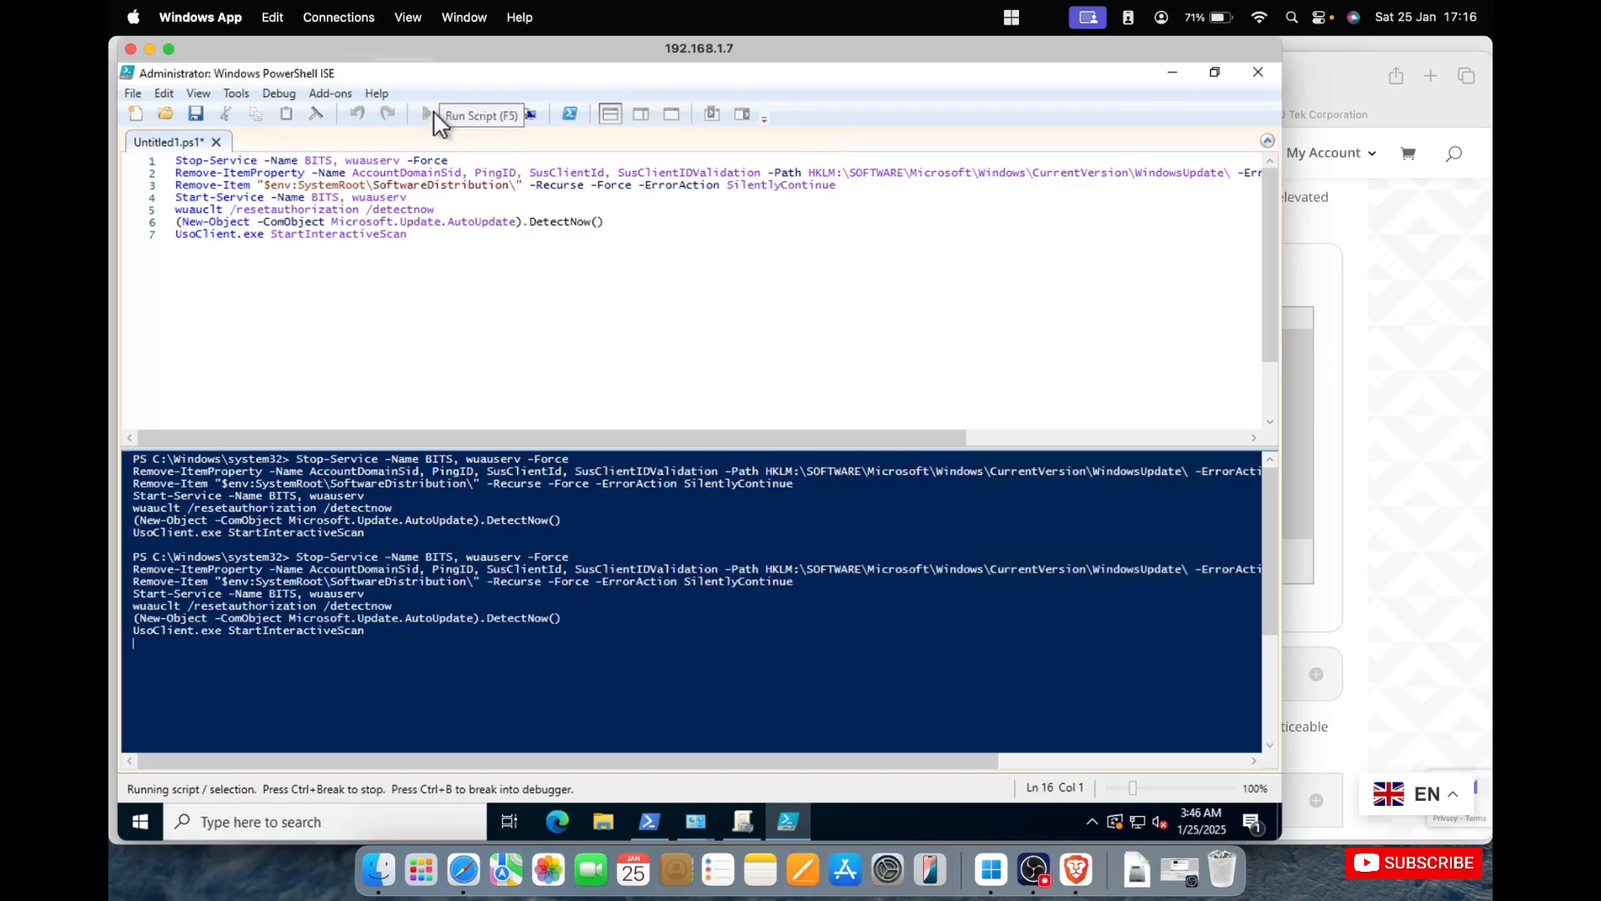
click(1173, 74)
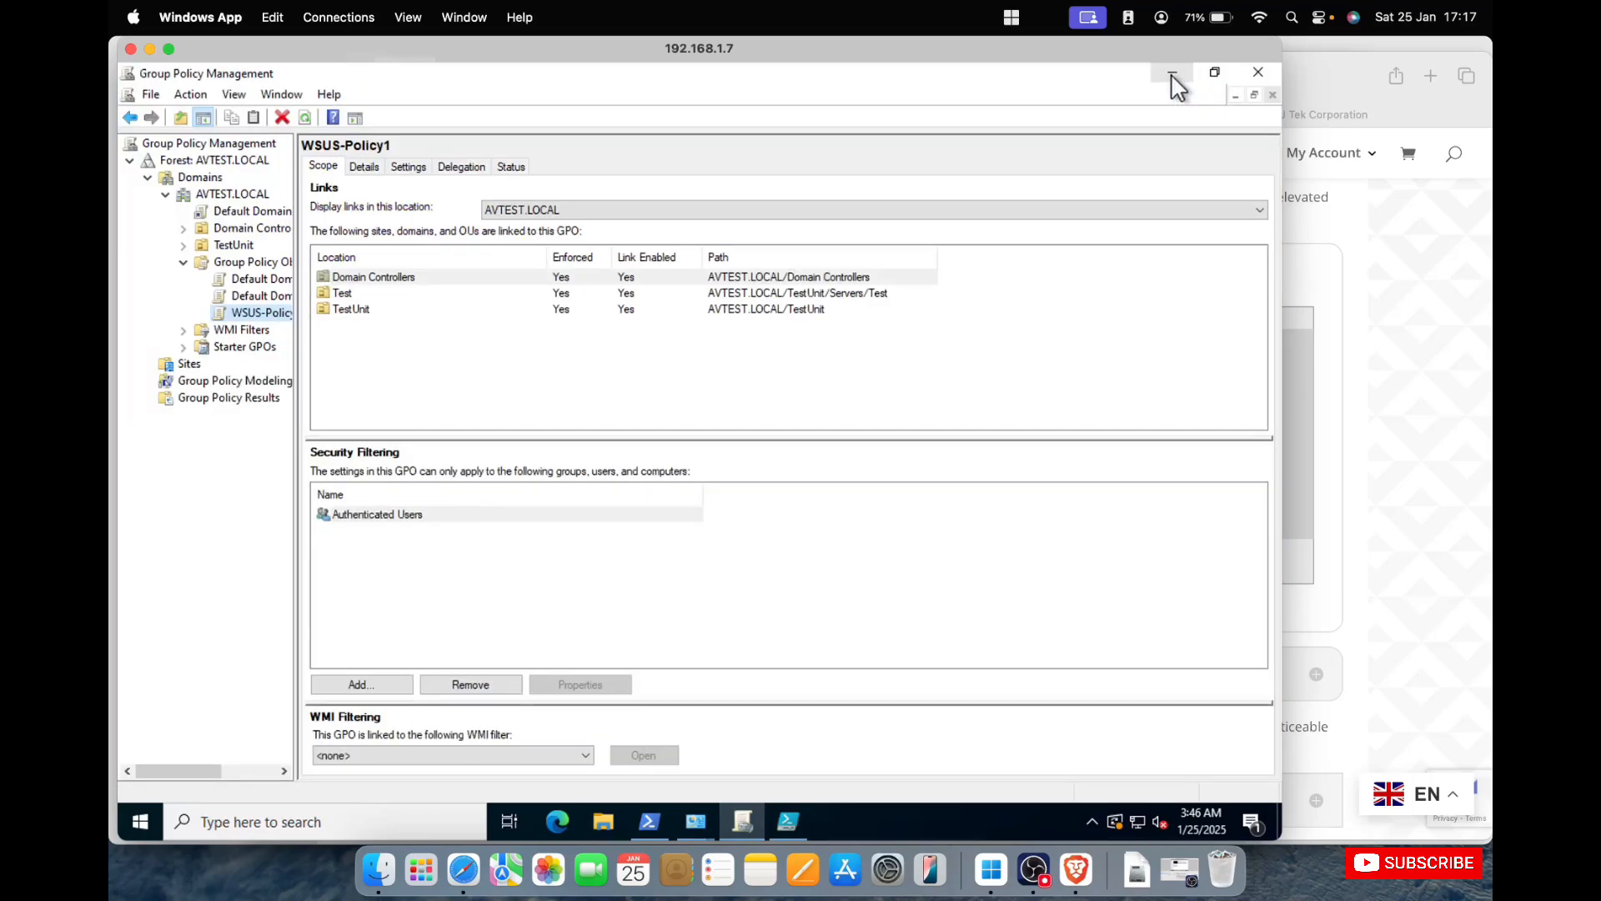
Minimize Group Policy Management, rerun wuauclt /reportnow repeatedly in PowerShell and recall gpupdate /force at the prompt.
click(1171, 74)
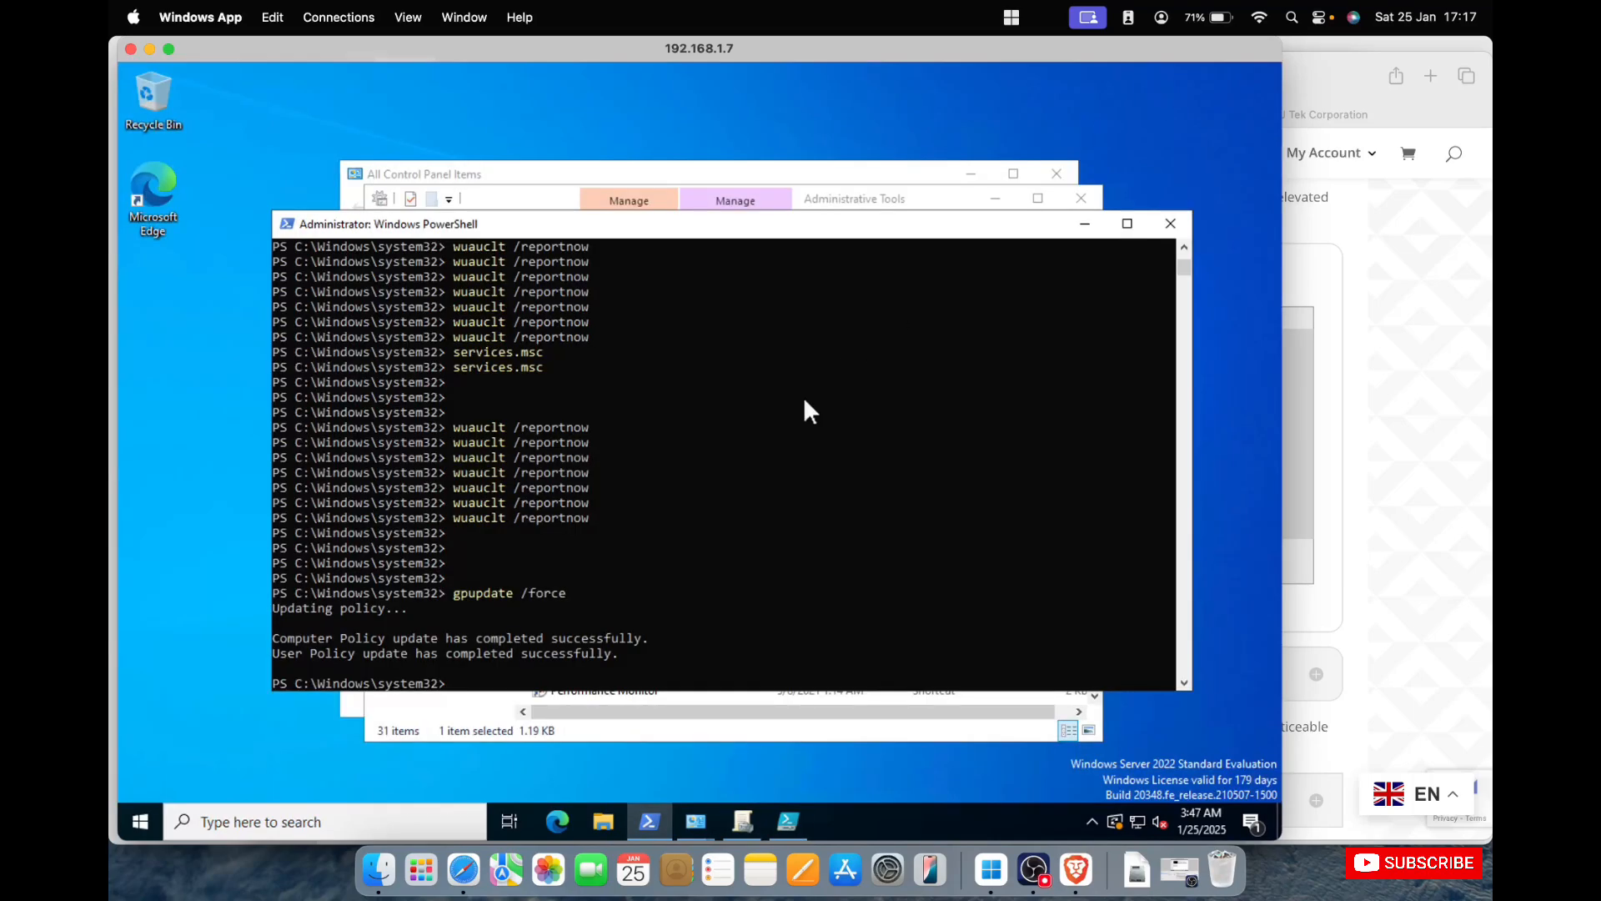
click(788, 437)
key(Up)
key(Return)
key(Up)
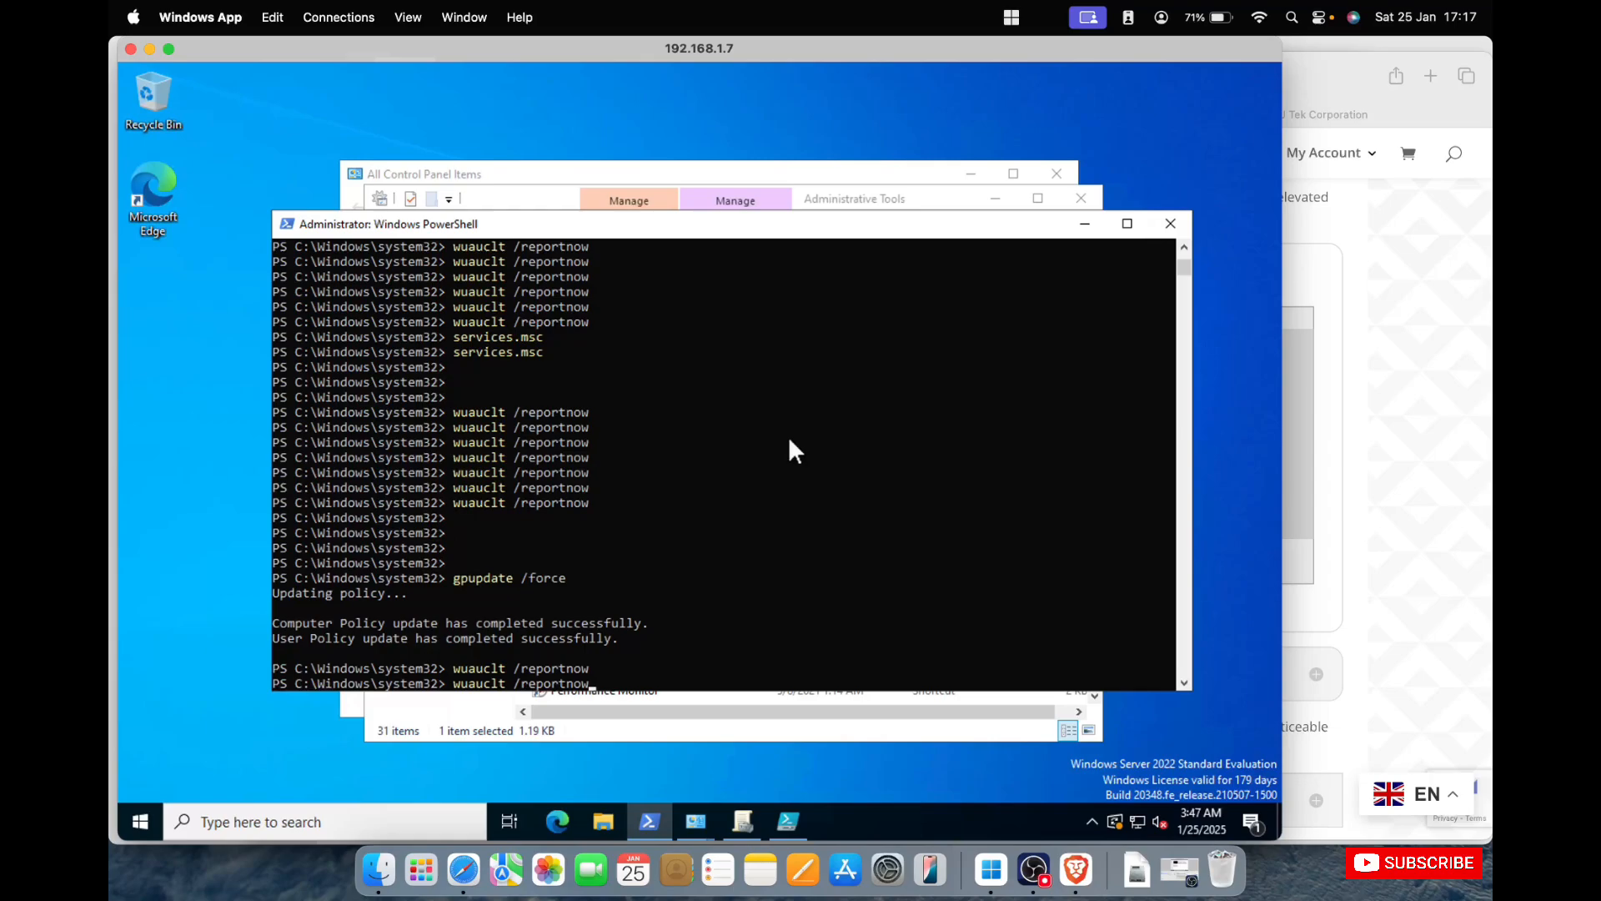
key(Return)
key(Up)
key(Return)
key(Up)
key(Return)
key(Up)
key(Return)
key(Up)
key(Return)
key(Up)
key(Return)
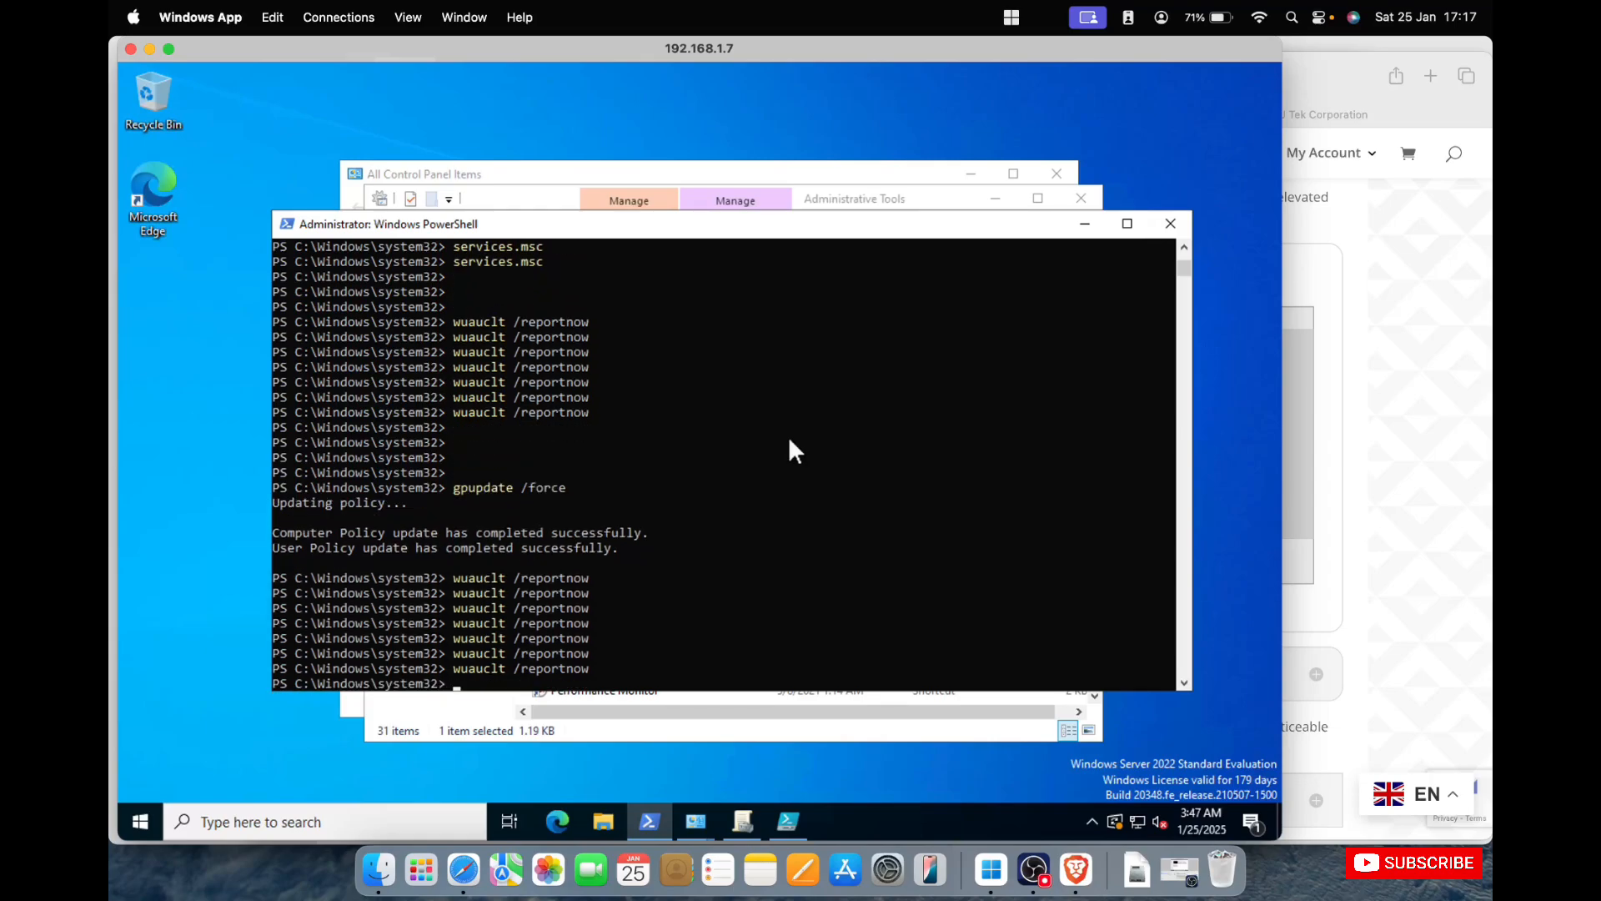
key(Up)
key(Return)
key(Up)
key(Return)
key(Up)
key(Return)
key(Up)
key(Up)
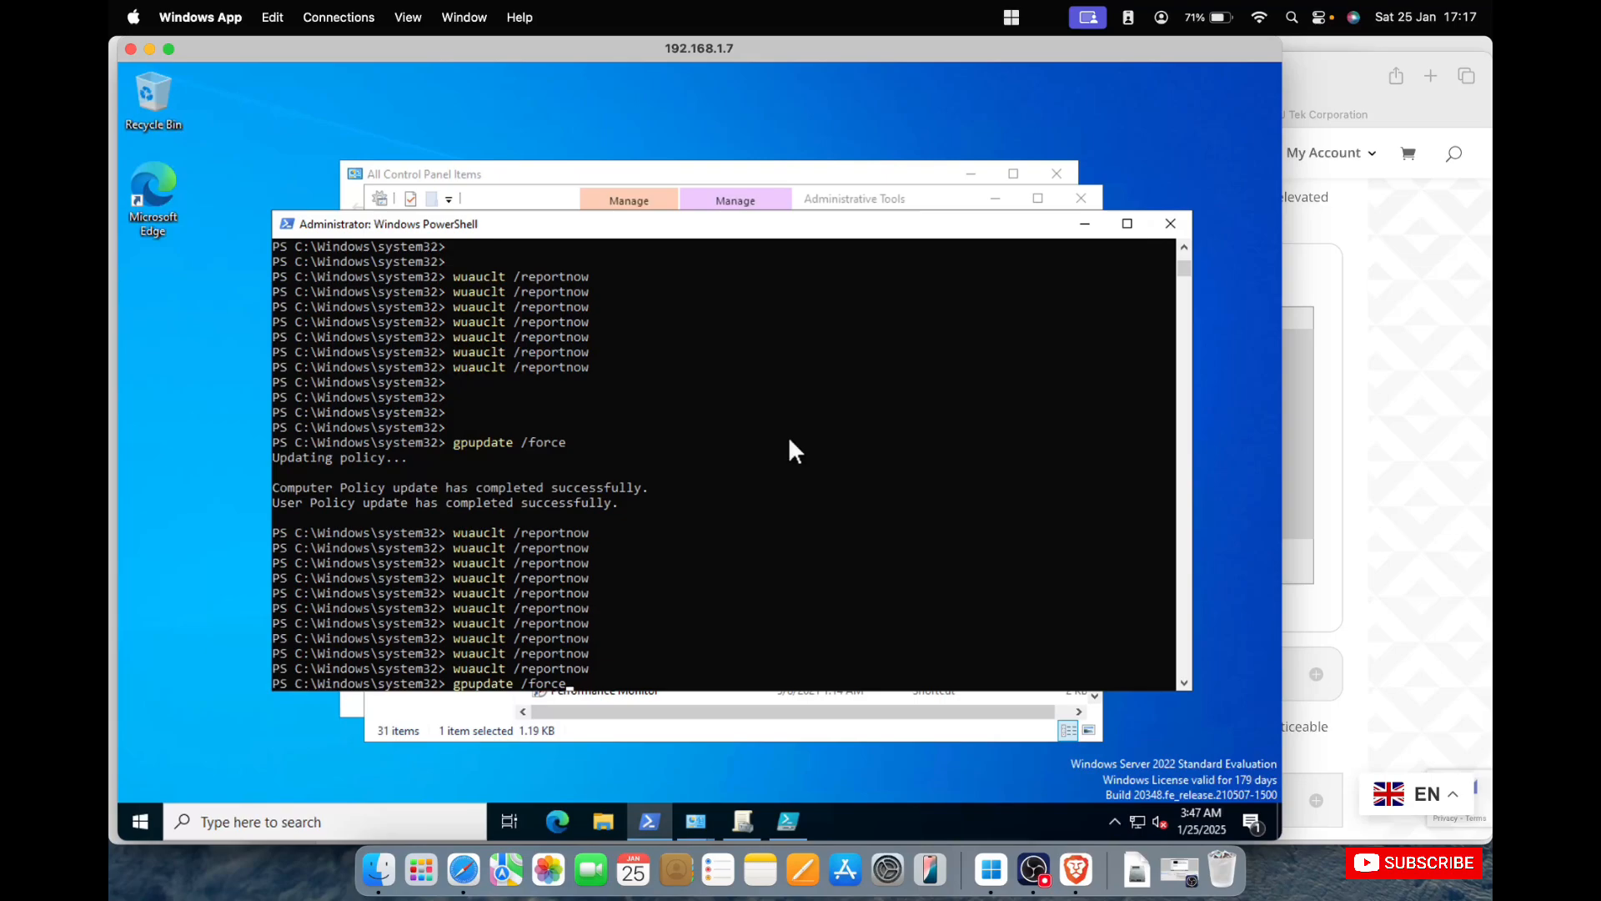
click(556, 821)
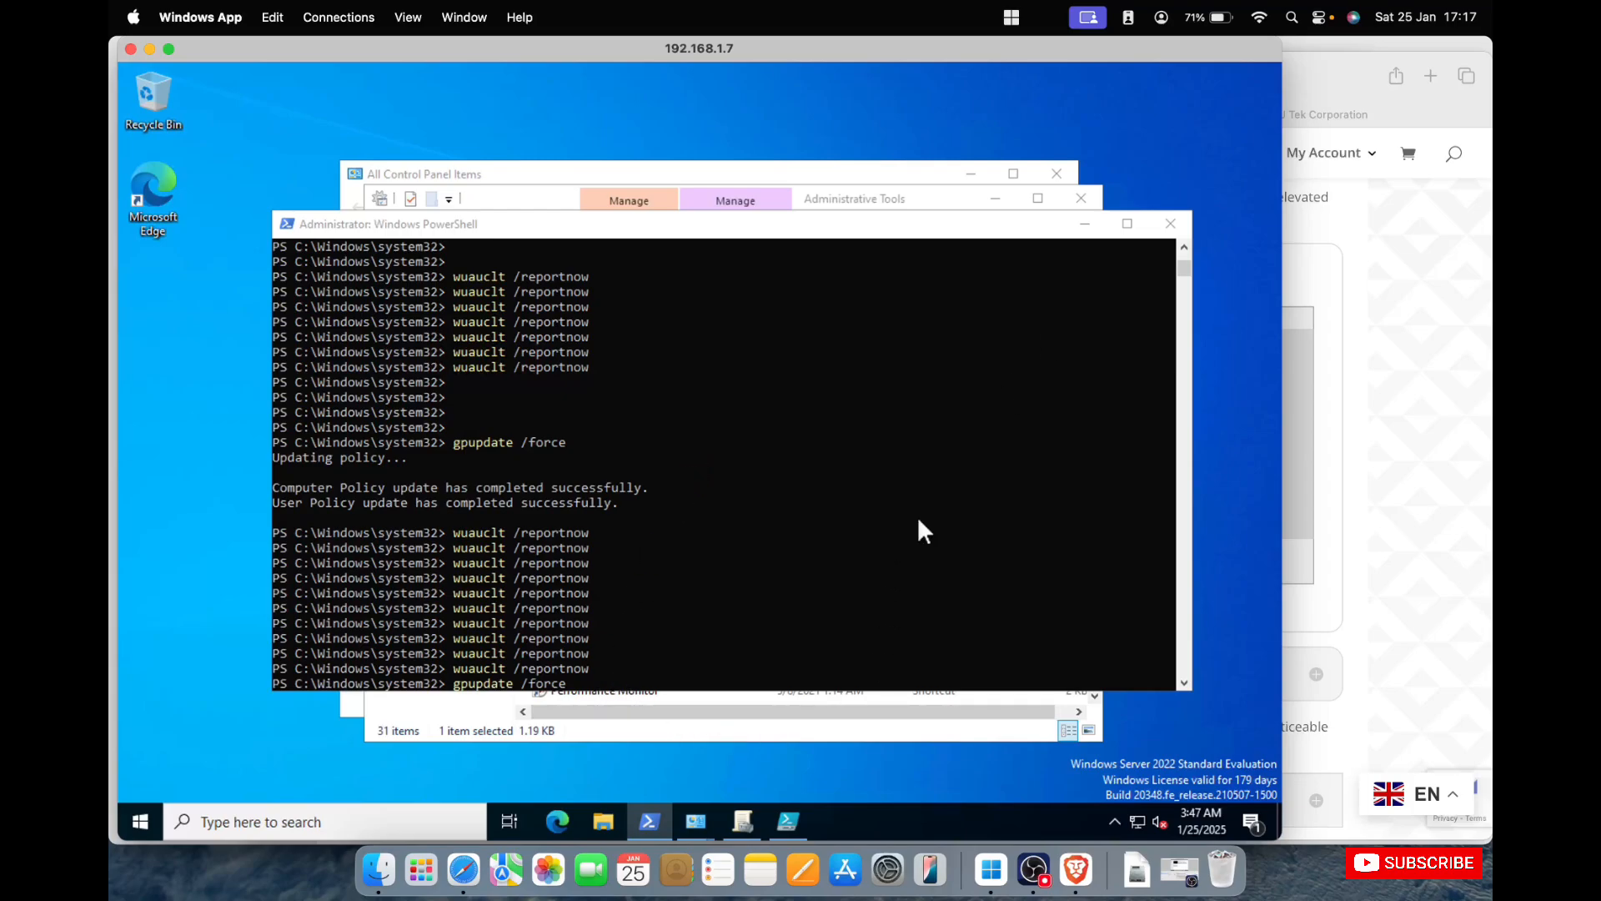
click(464, 870)
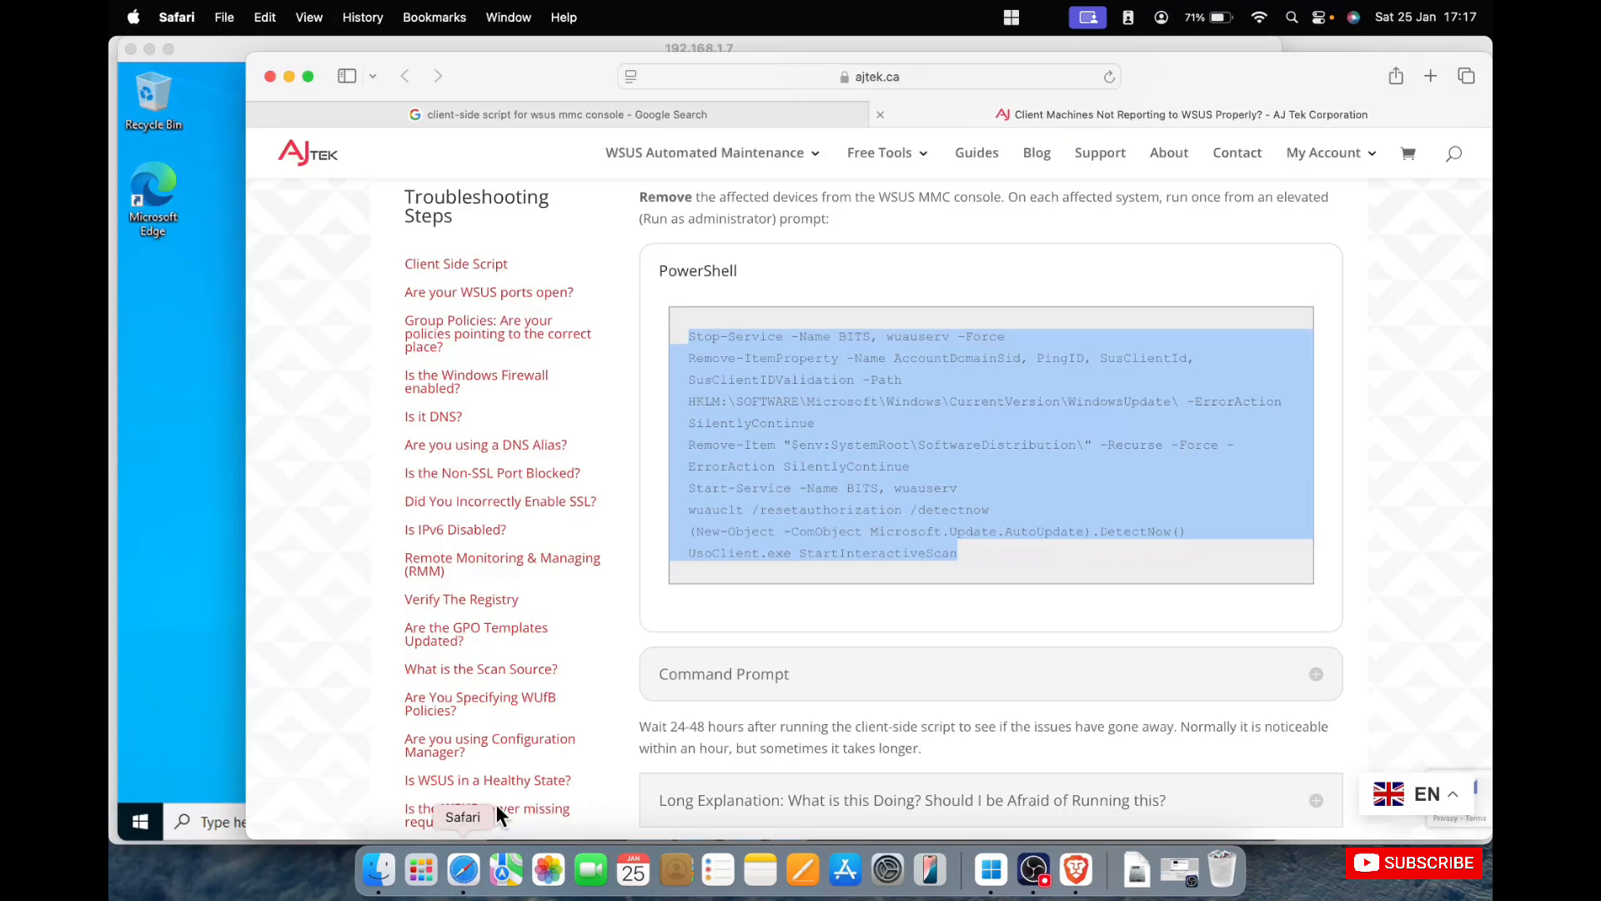
click(876, 75)
text(19)
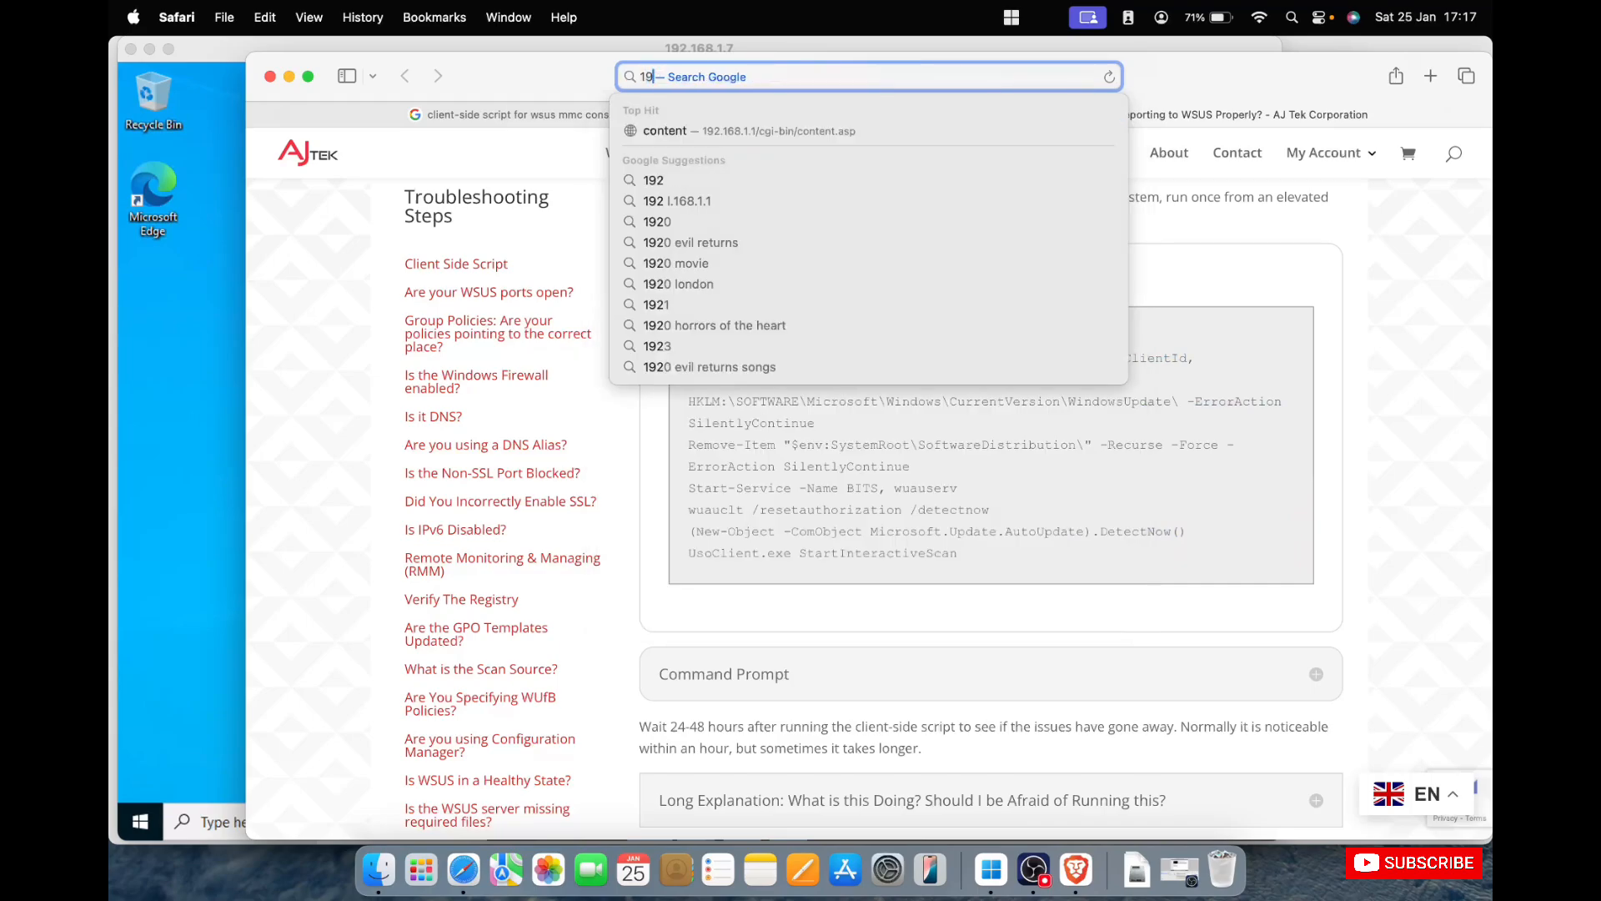
key(BackSpace)
key(BackSpace)
text(http://)
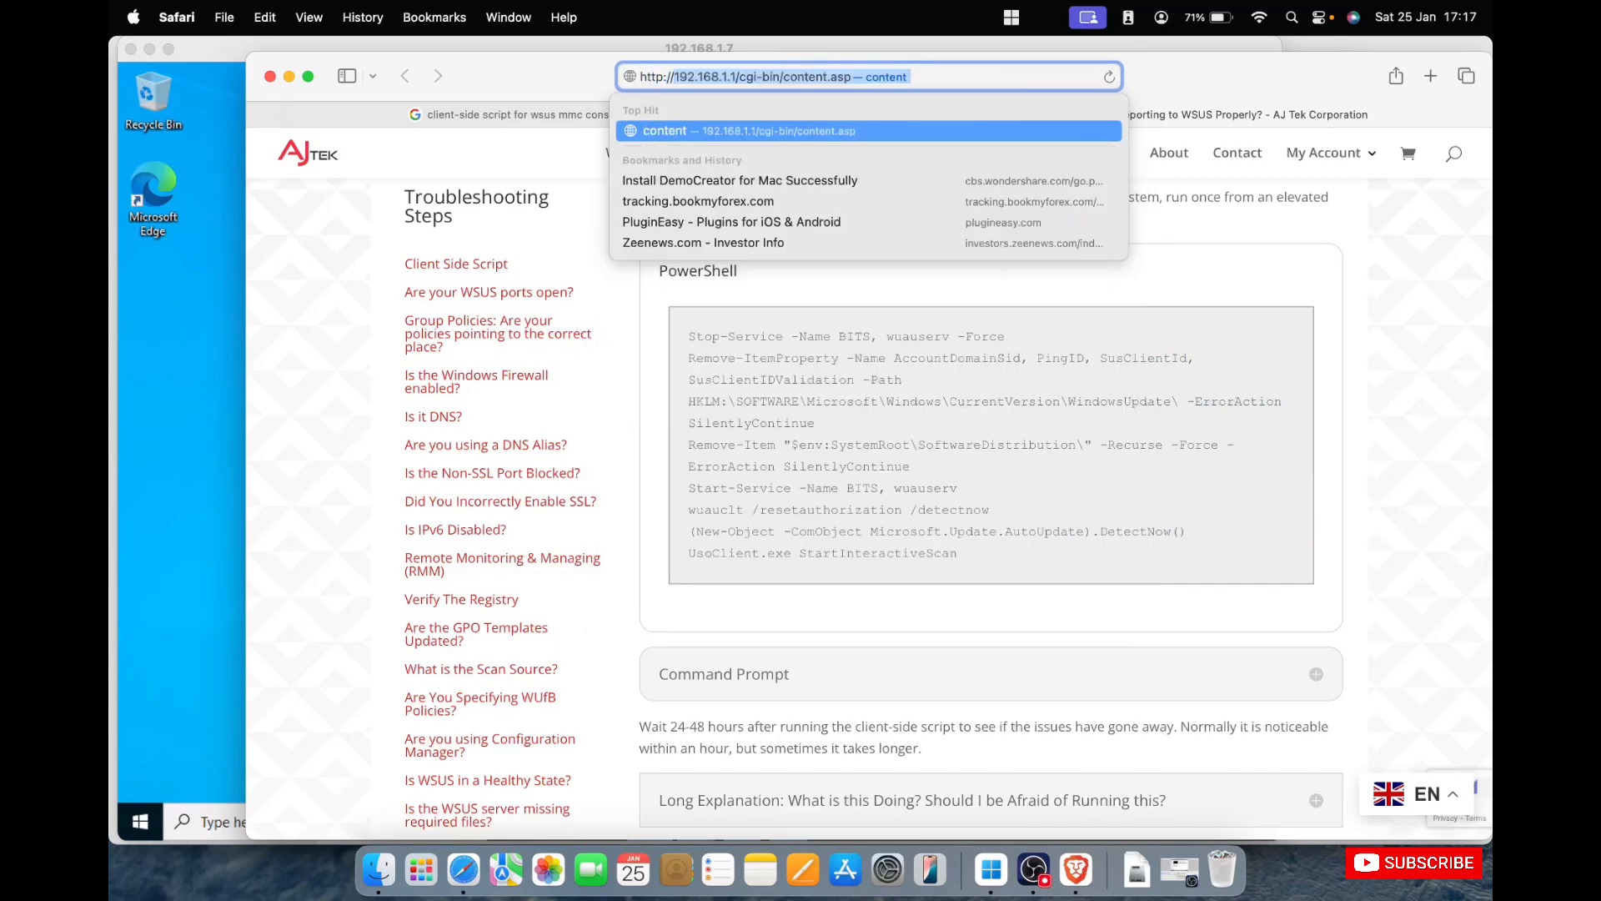
text(192.168.)
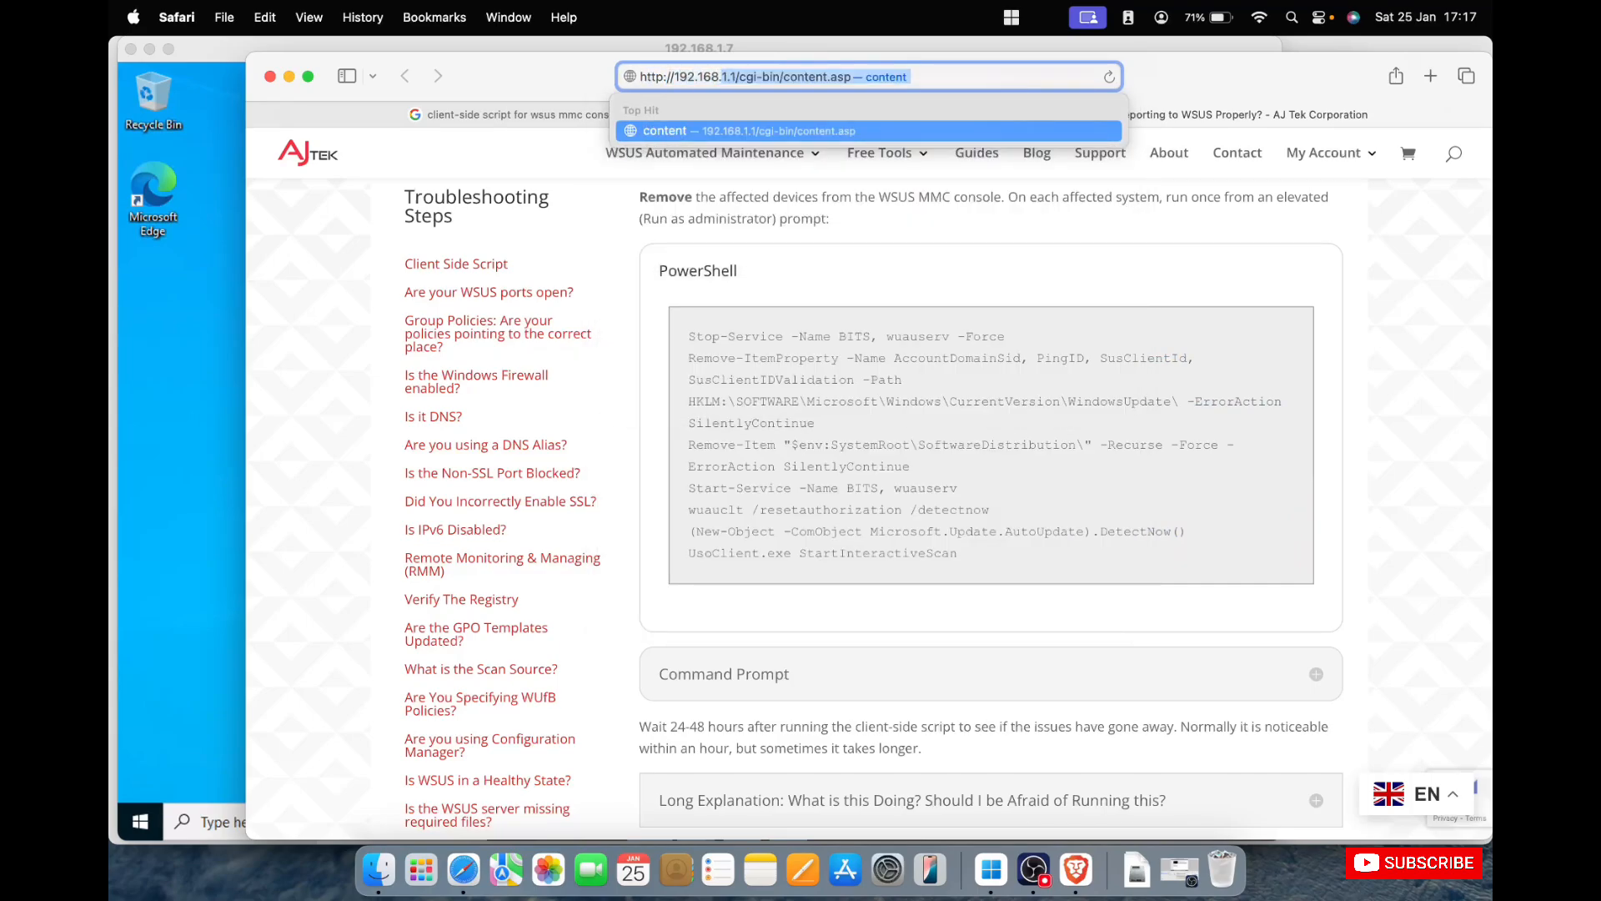
text(1.18/)
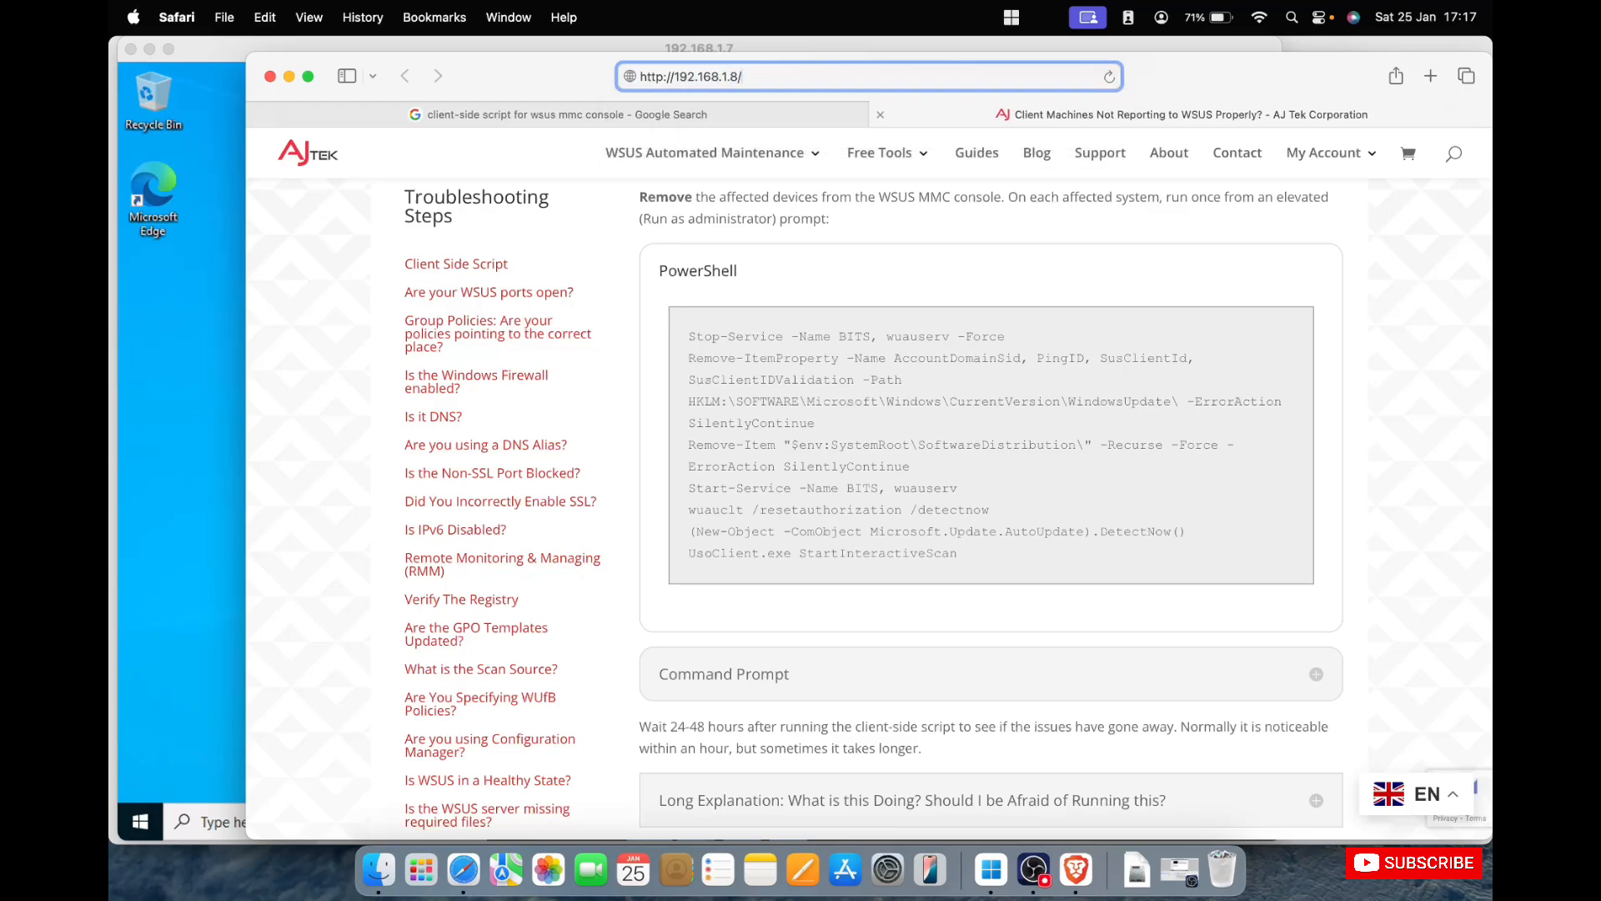
text(ClientWebService/Client.asmc)
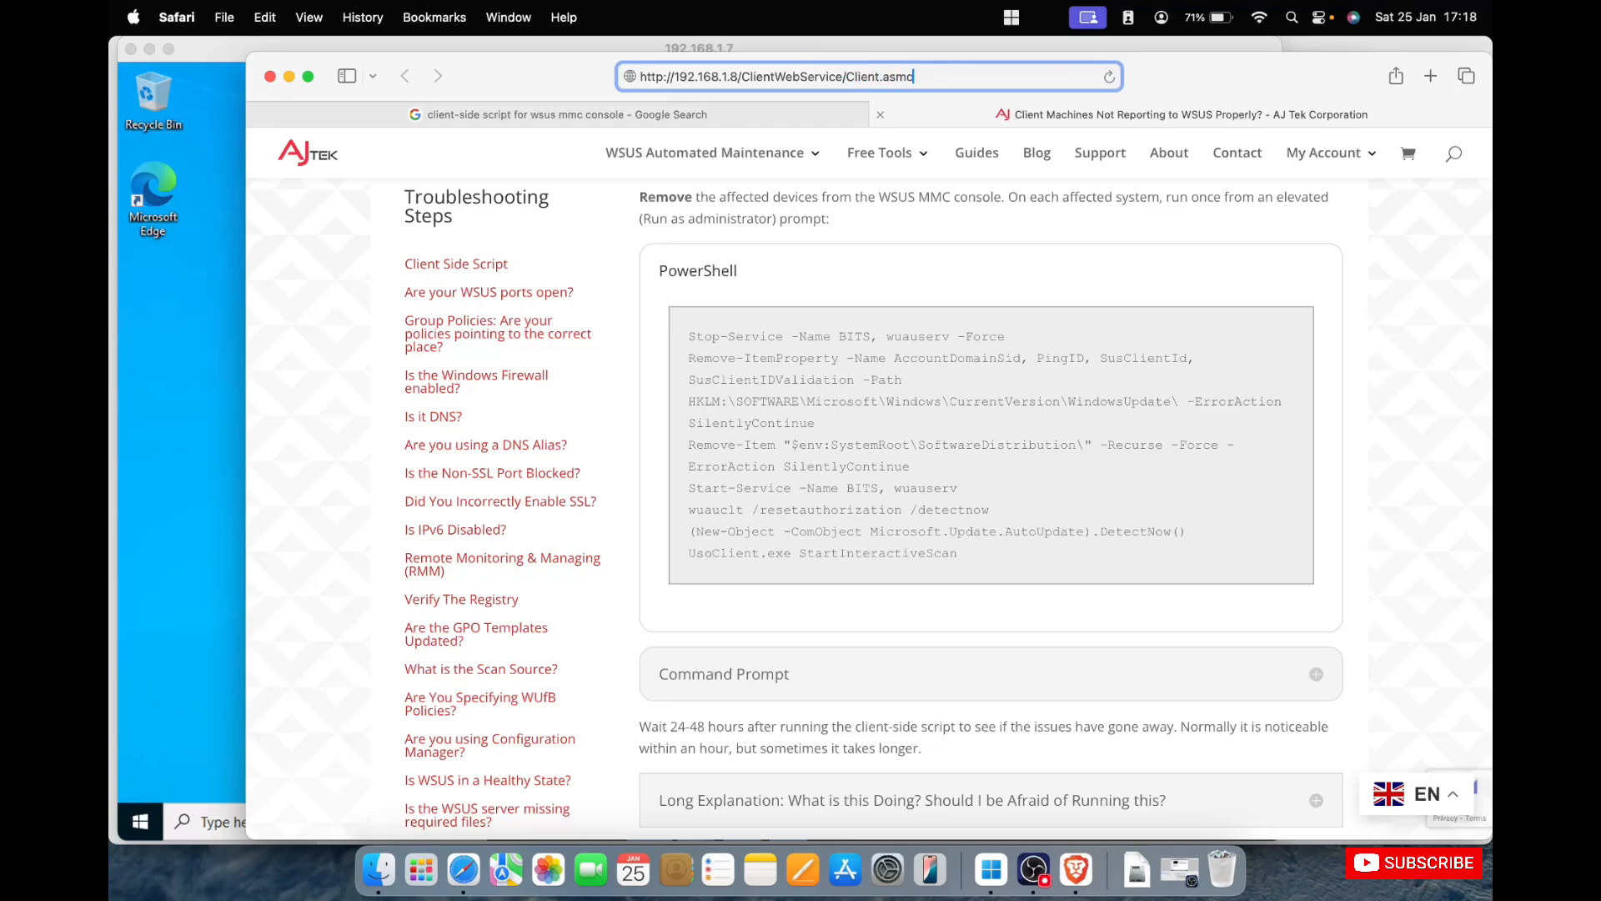
key(Return)
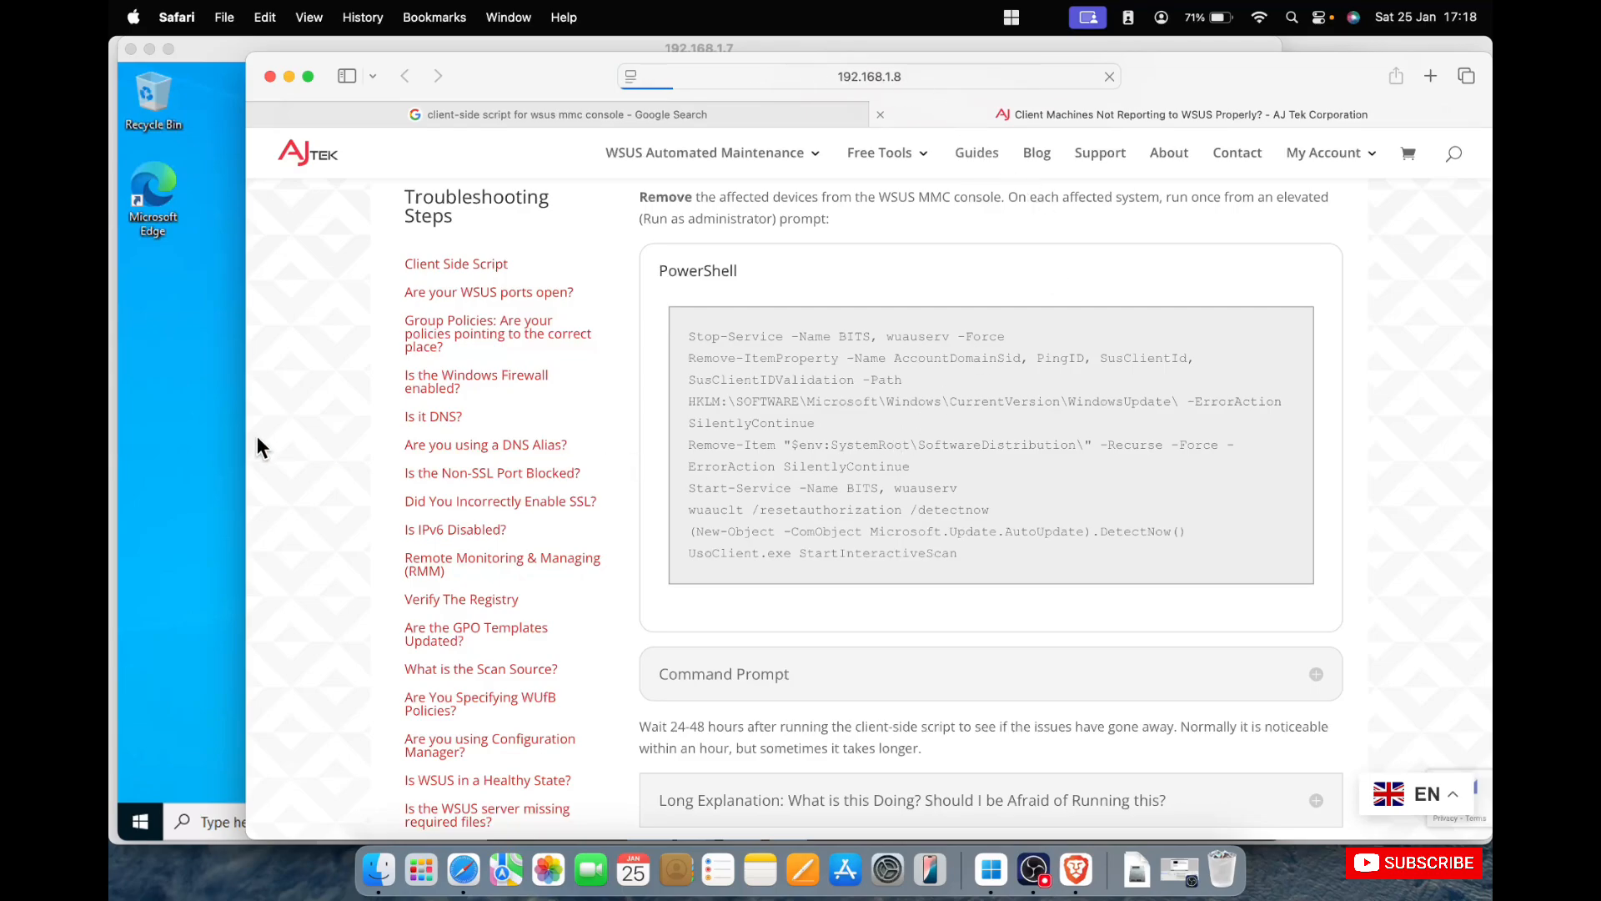
Check the web service page in Safari and start Microsoft Edge without your data in the 192.168.1.7 session.
click(175, 448)
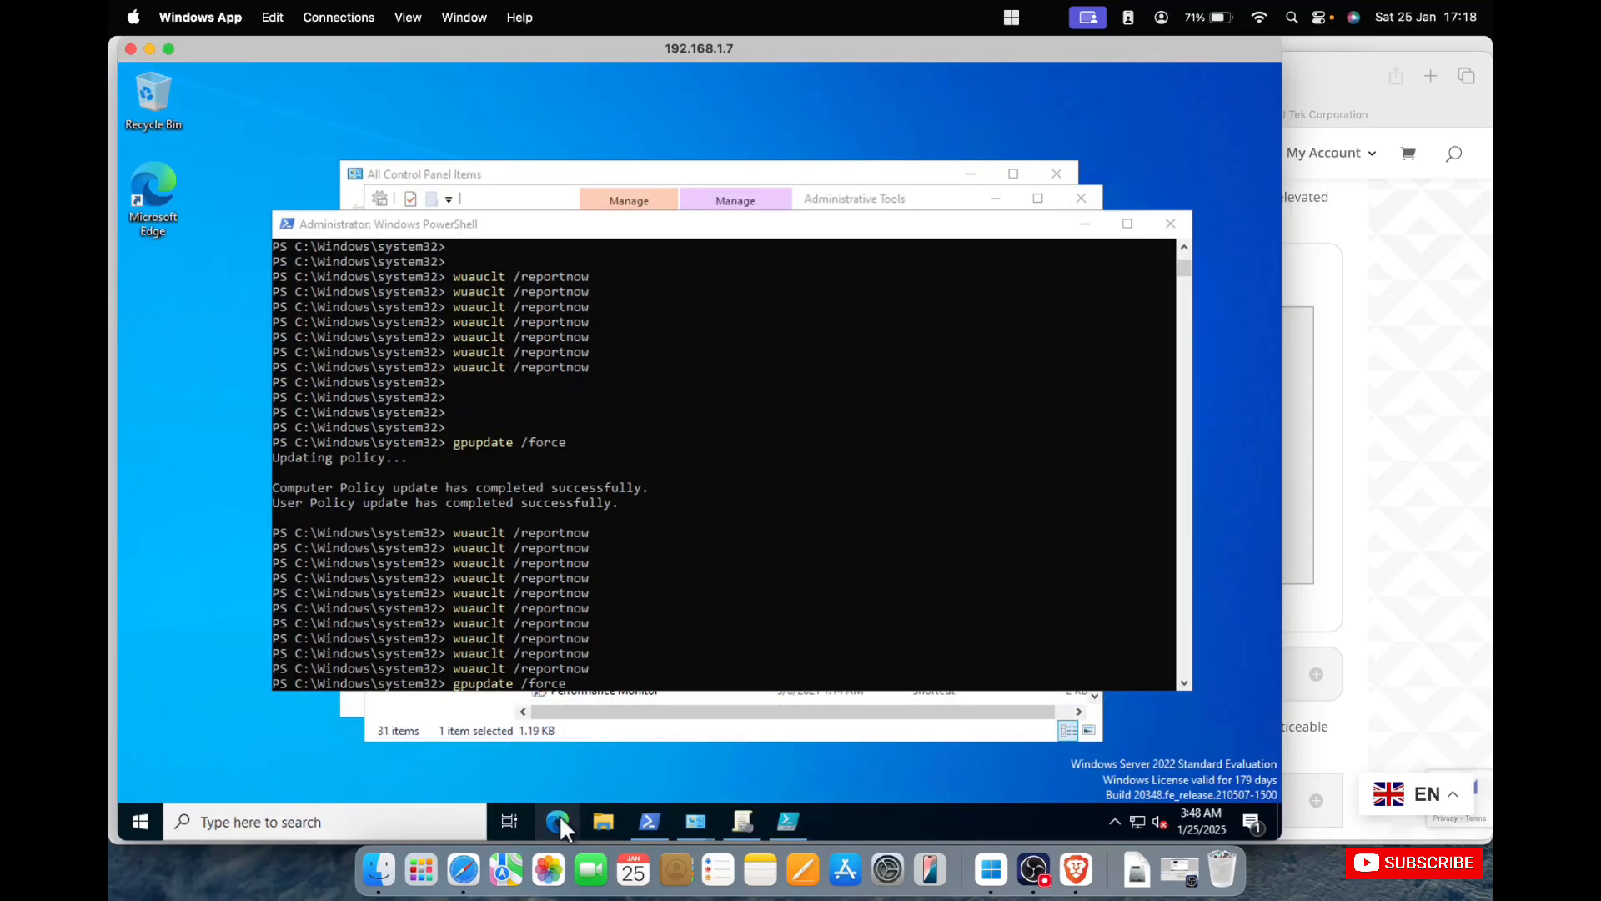
click(1086, 225)
click(976, 182)
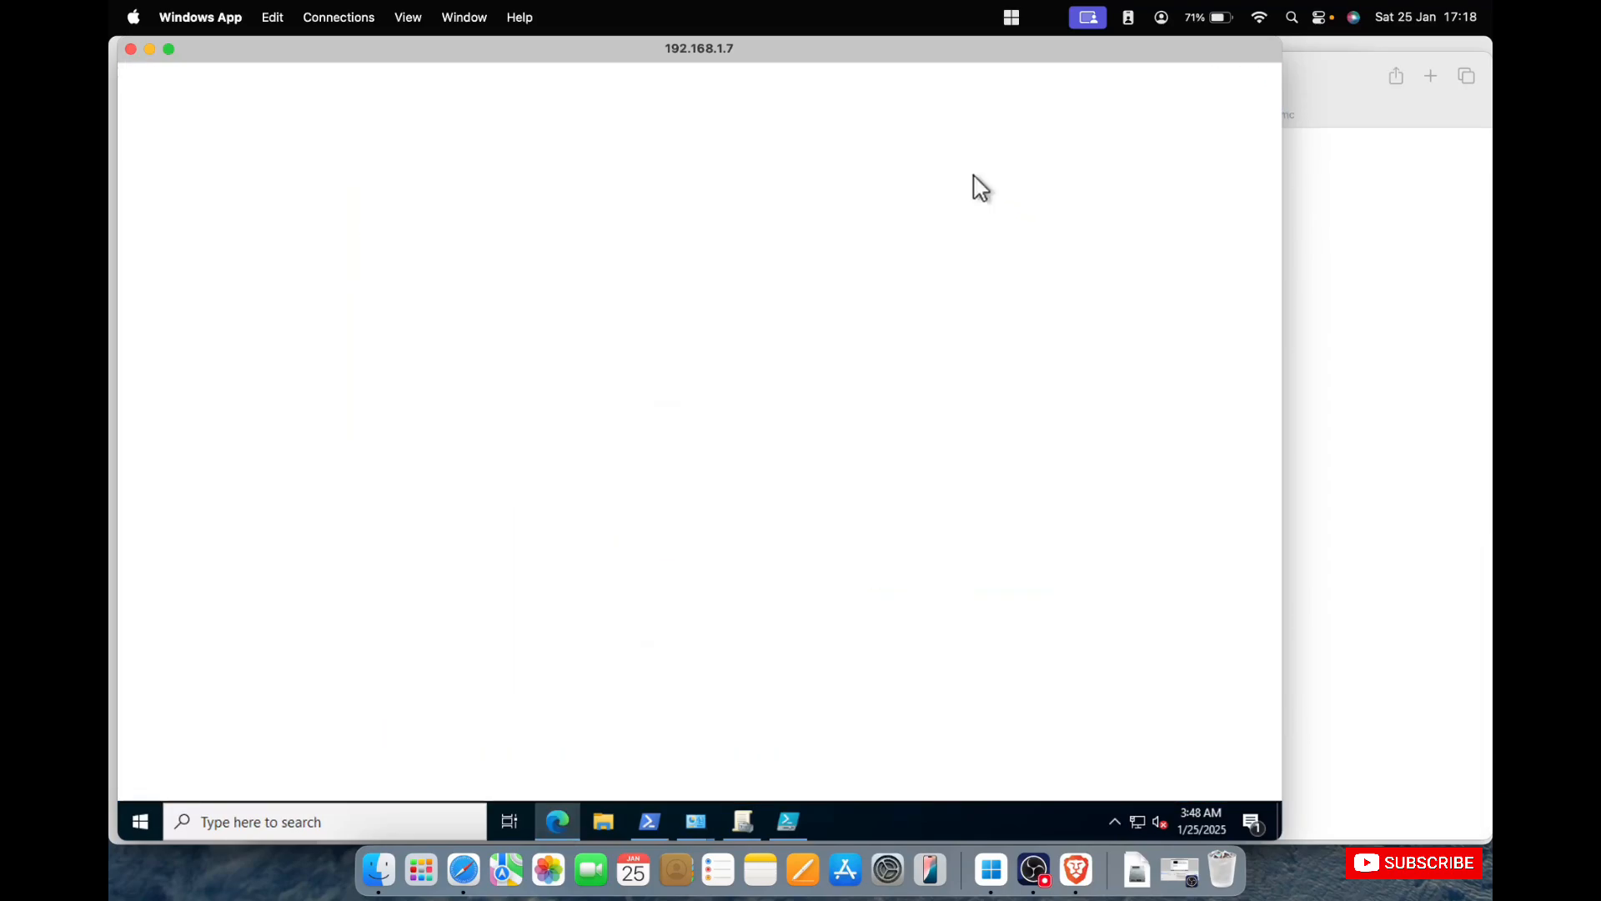
click(1319, 76)
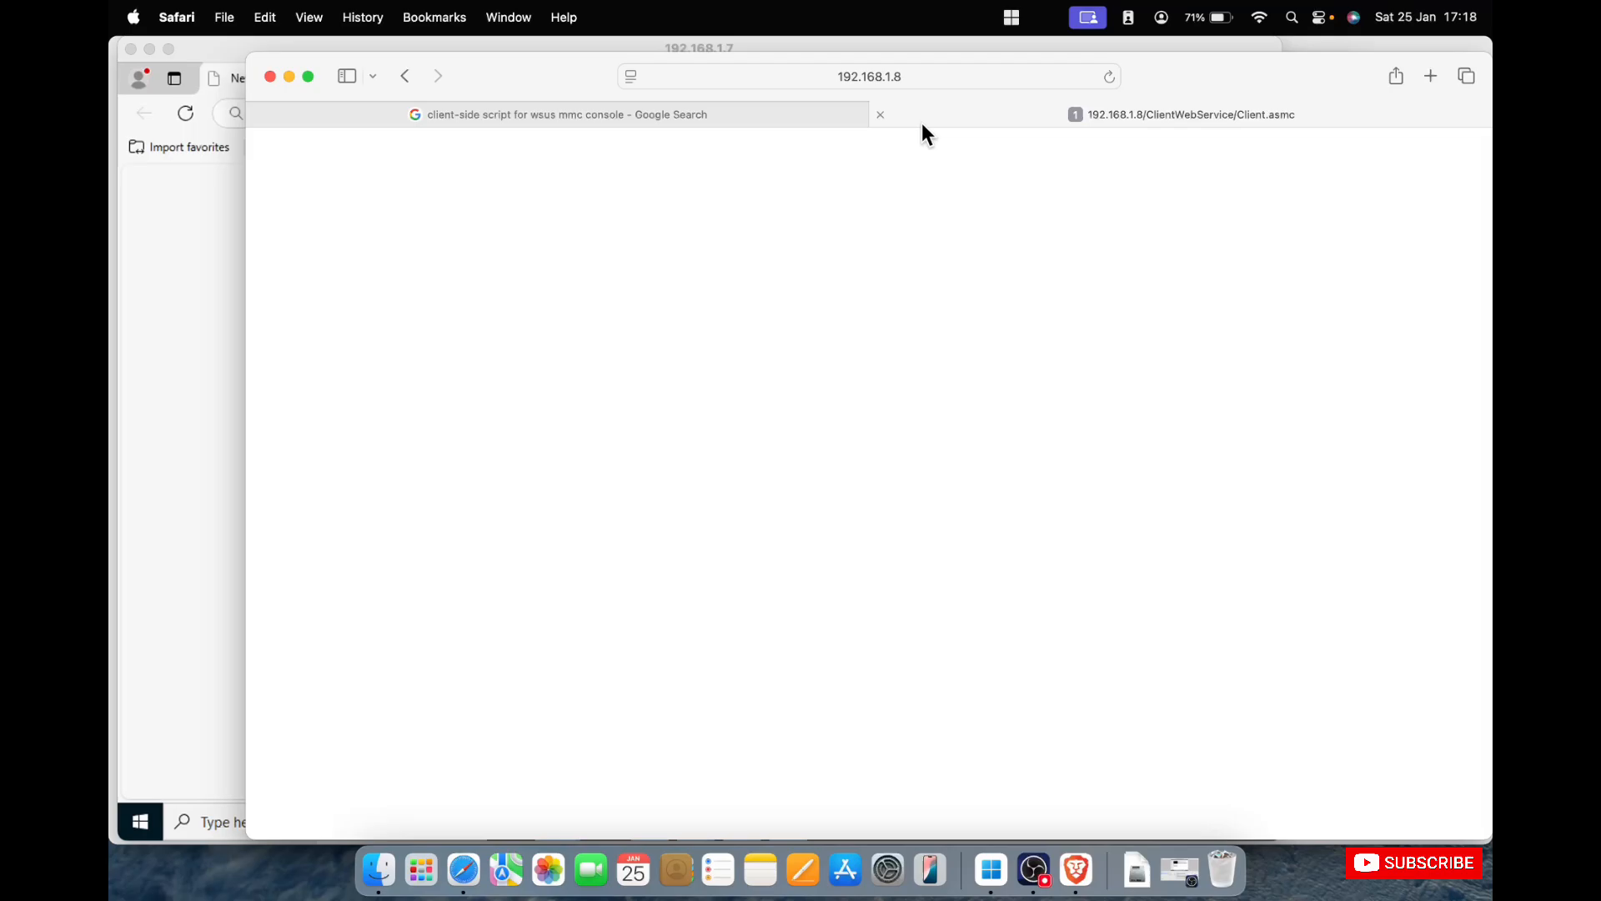
click(188, 361)
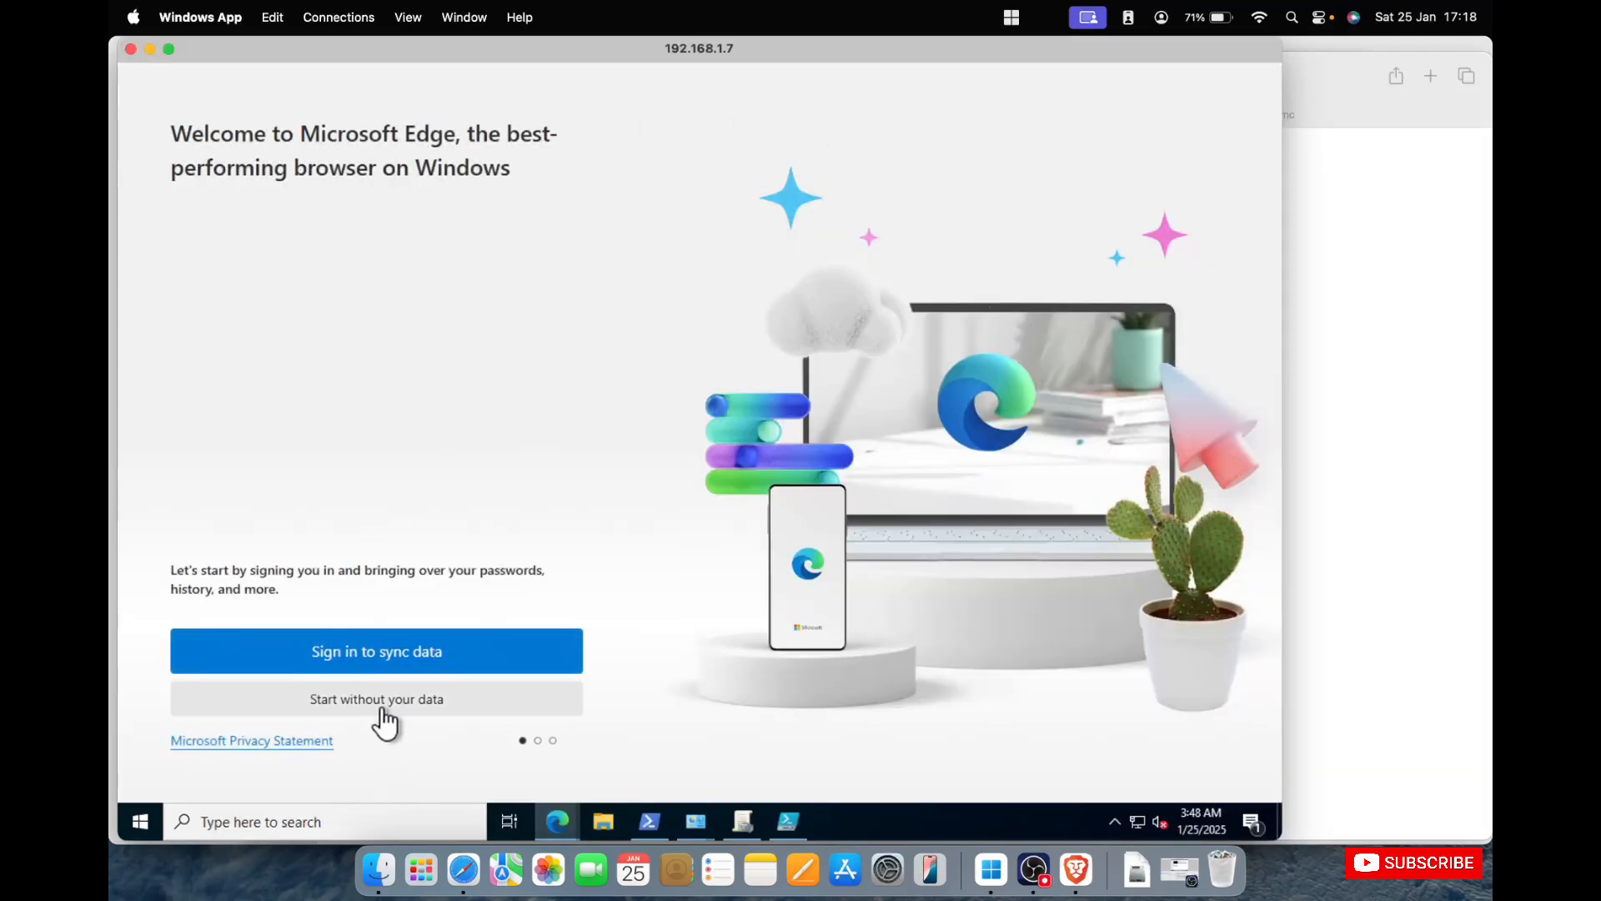
click(393, 702)
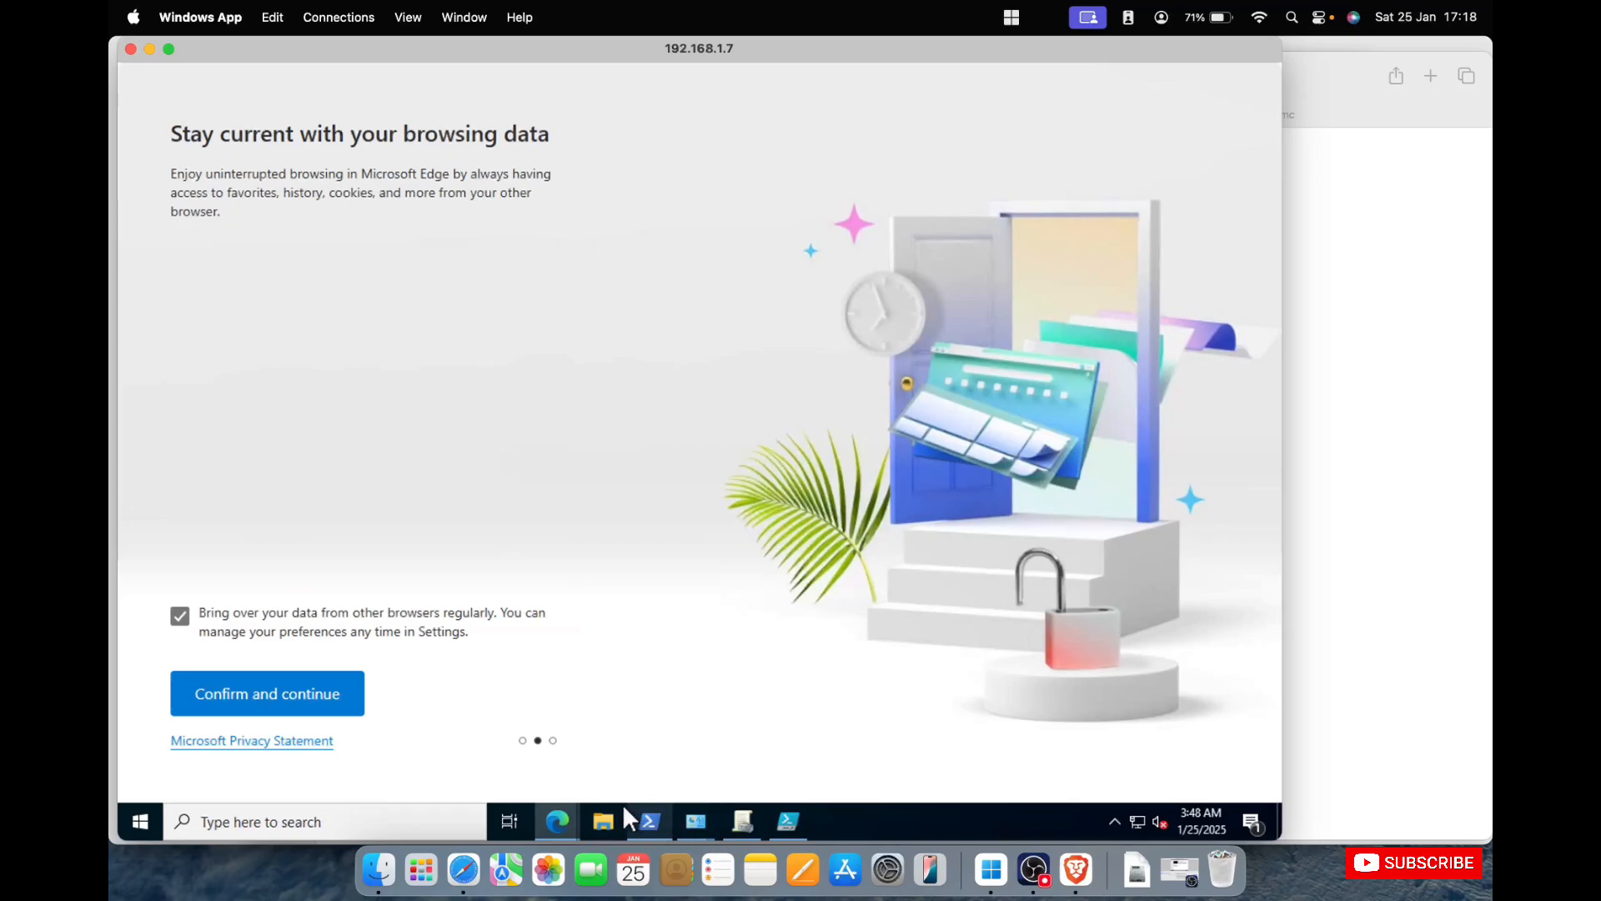
Open Server Manager and run gpresult /h c:\gpo.html in PowerShell to generate a Group Policy report.
click(135, 825)
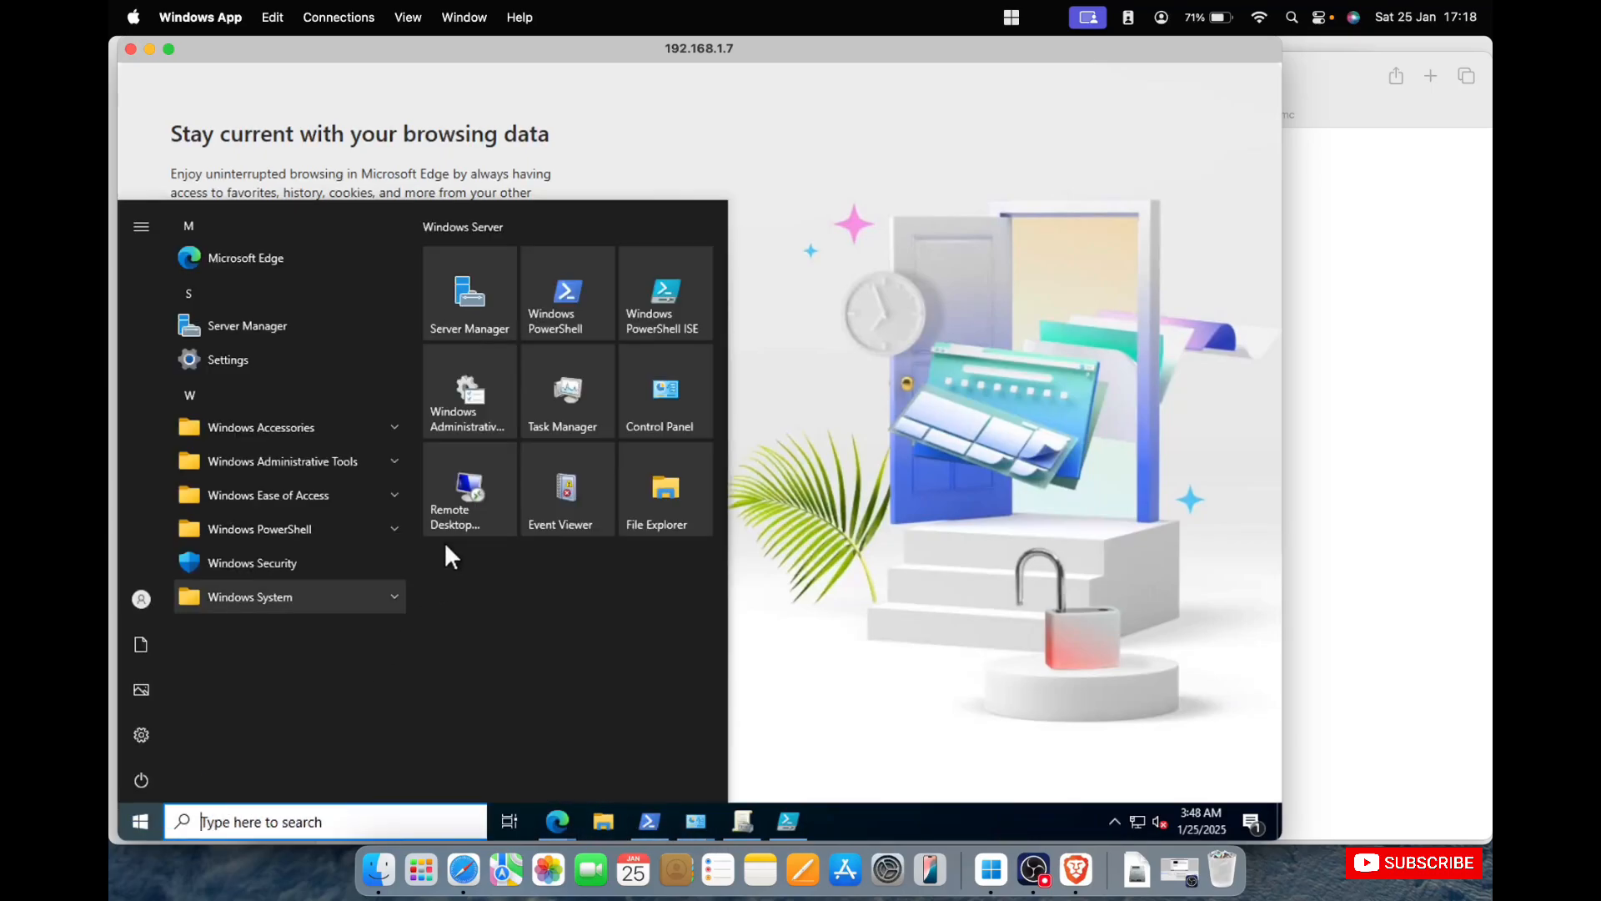
click(477, 318)
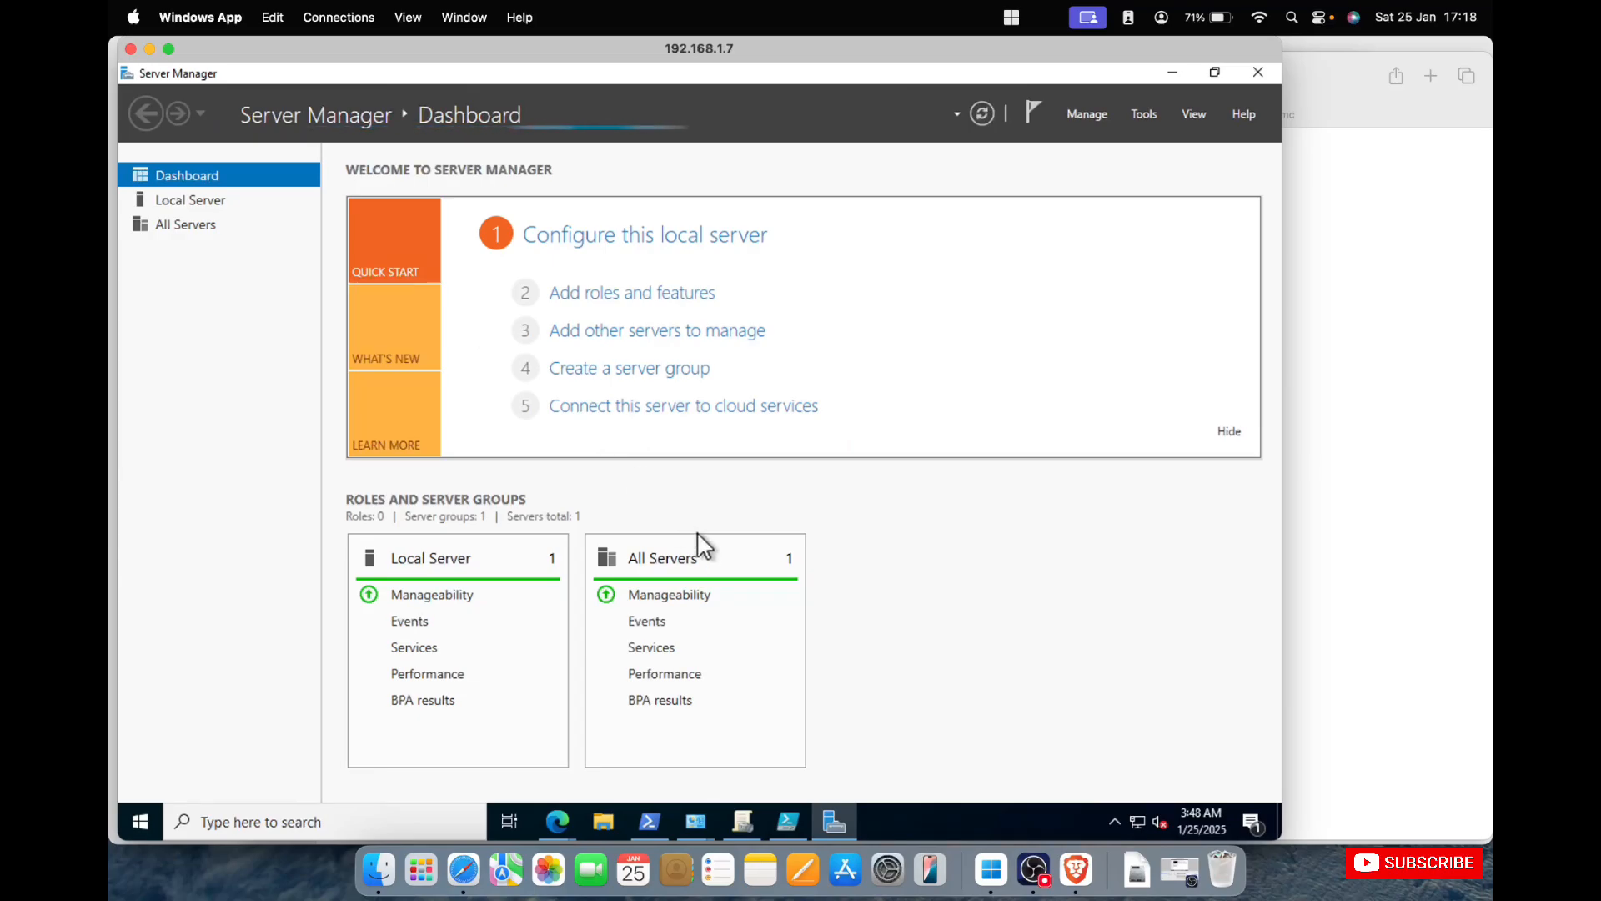
click(649, 822)
click(820, 553)
key(BackSpace)
key(BackSpace)
key(BackSpace)
key(BackSpace)
key(BackSpace)
key(BackSpace)
key(BackSpace)
key(BackSpace)
key(BackSpace)
key(BackSpace)
key(BackSpace)
key(BackSpace)
key(BackSpace)
key(BackSpace)
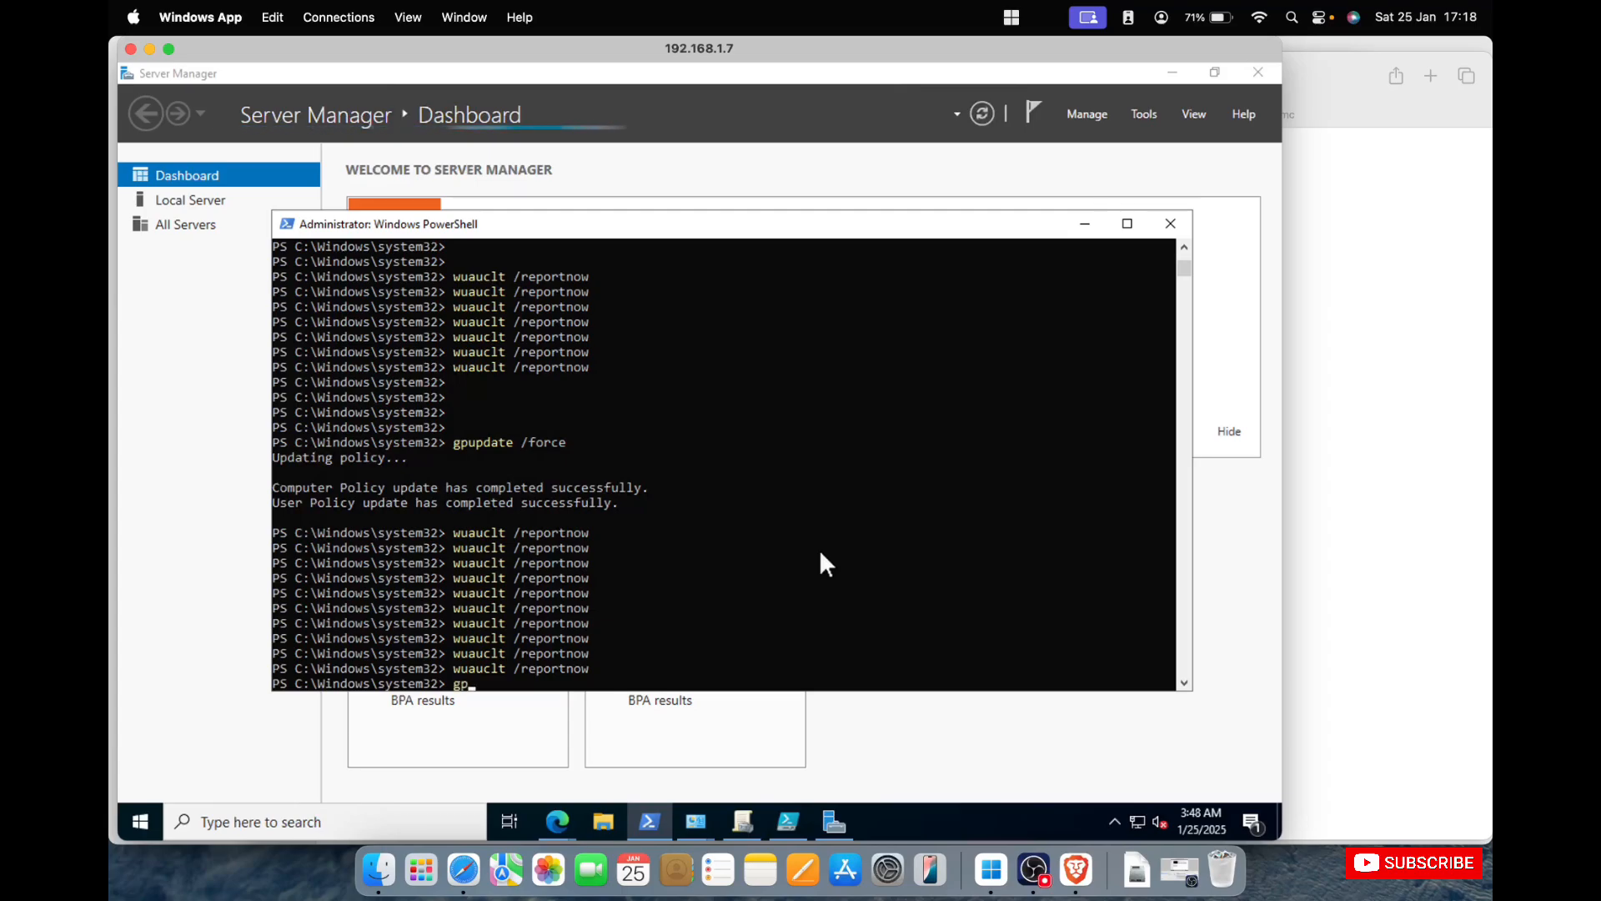
text(resul)
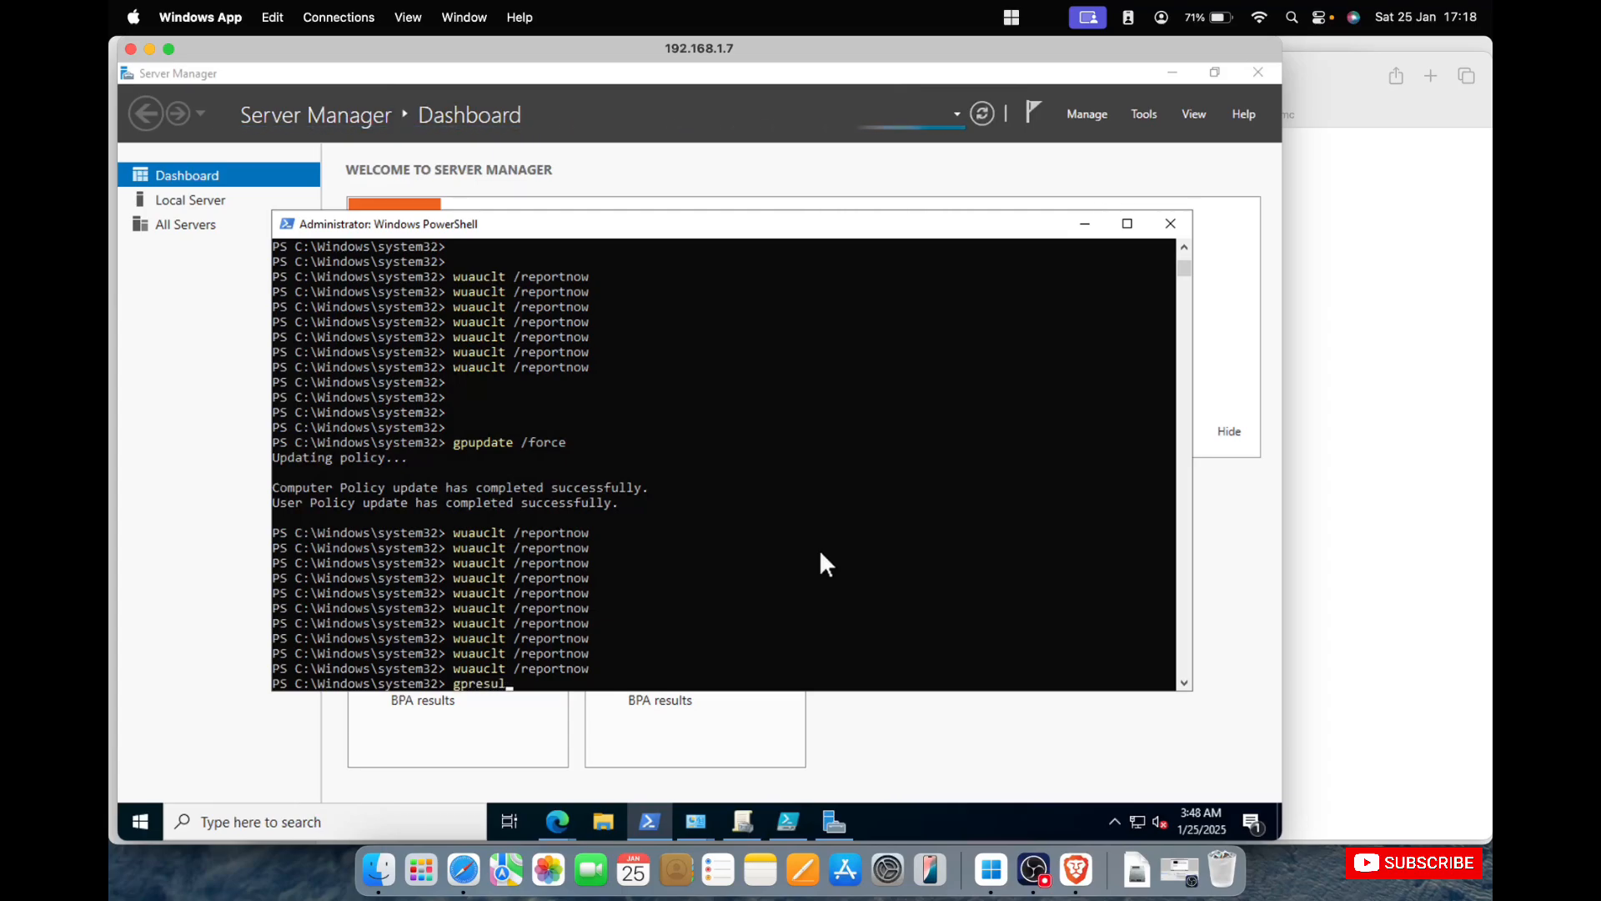
text(t /h )
text(gpo.html)
key(Left)
key(Left)
key(Left)
key(Left)
key(Left)
key(Left)
key(Left)
key(Left)
key(Left)
key(Right)
text(c:\)
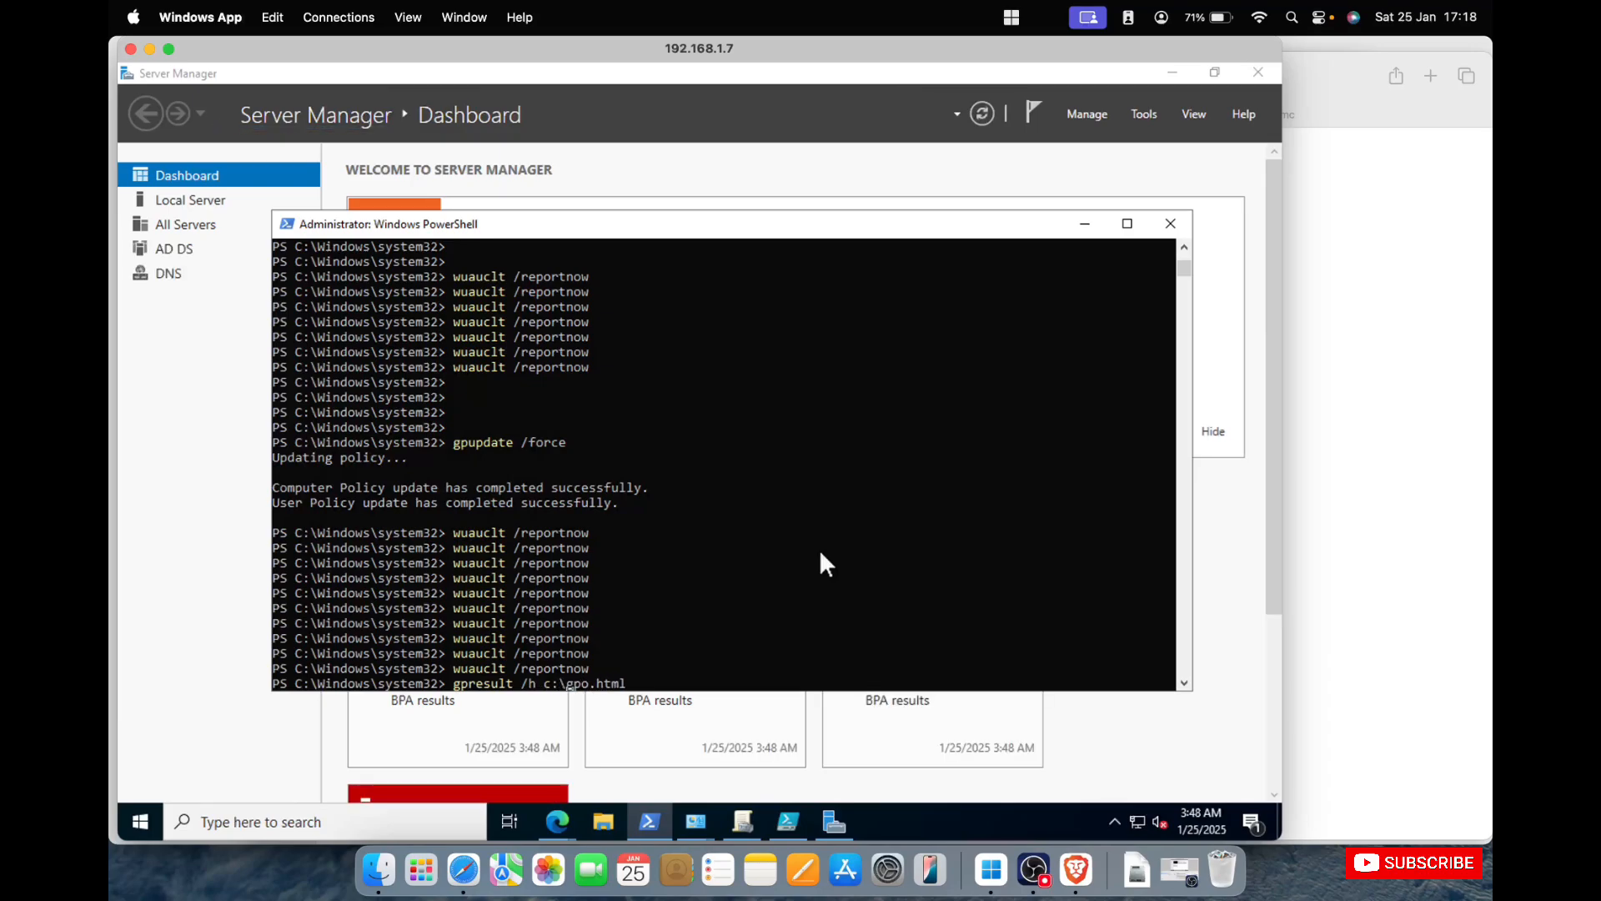
key(Return)
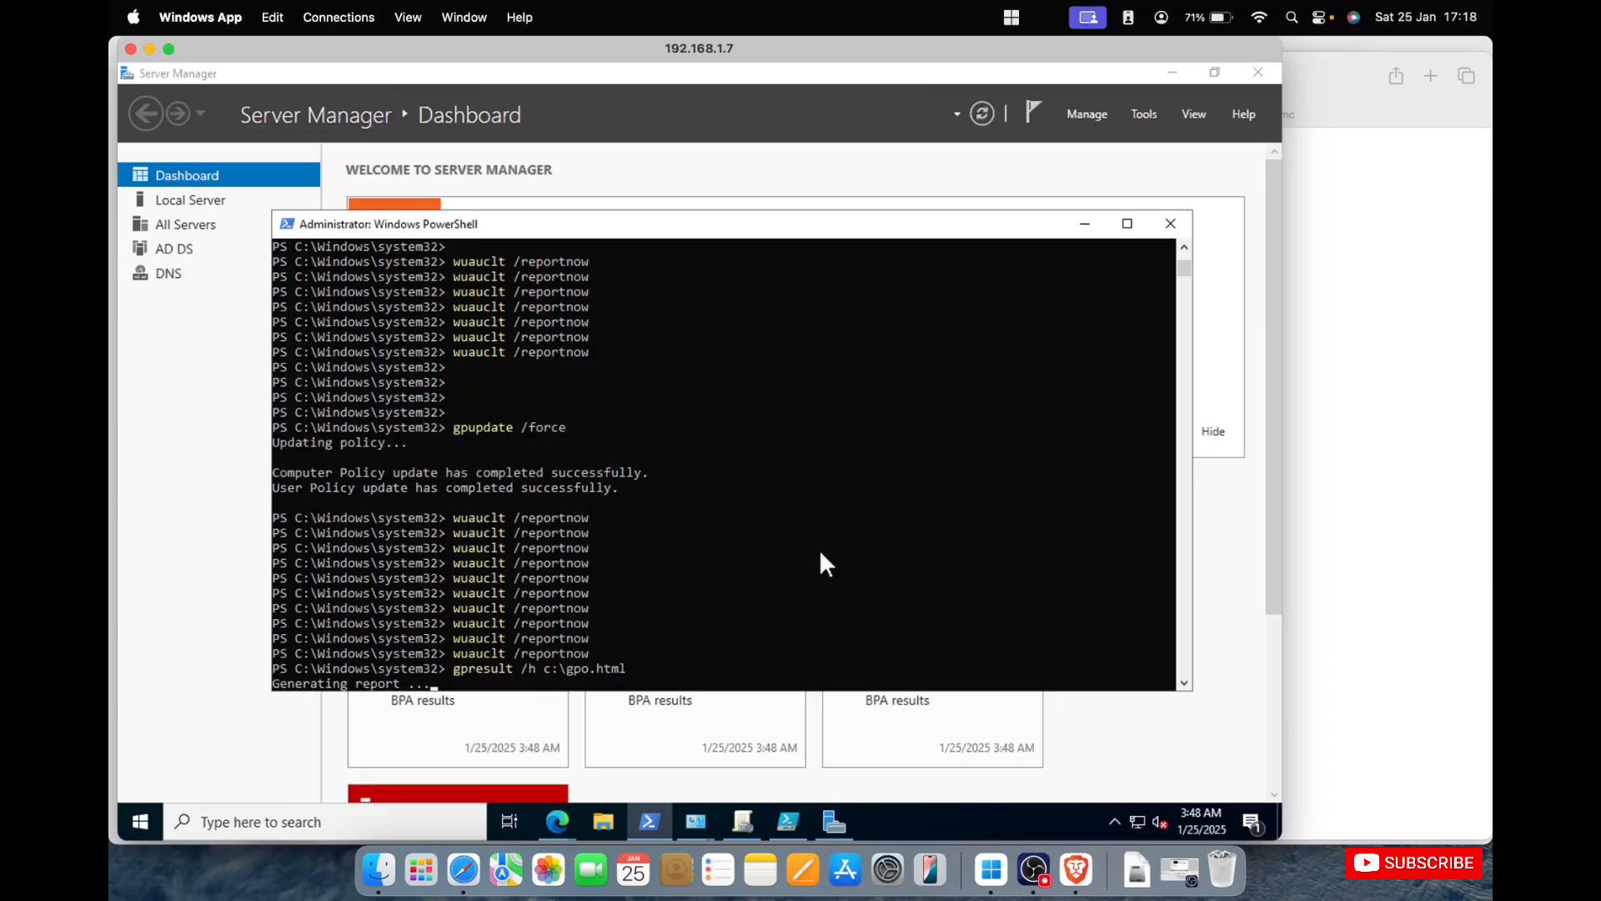
Start adding roles and features with a role-based installation on DC01.AVTEST.LOCAL and continue to the feature selection.
click(950, 168)
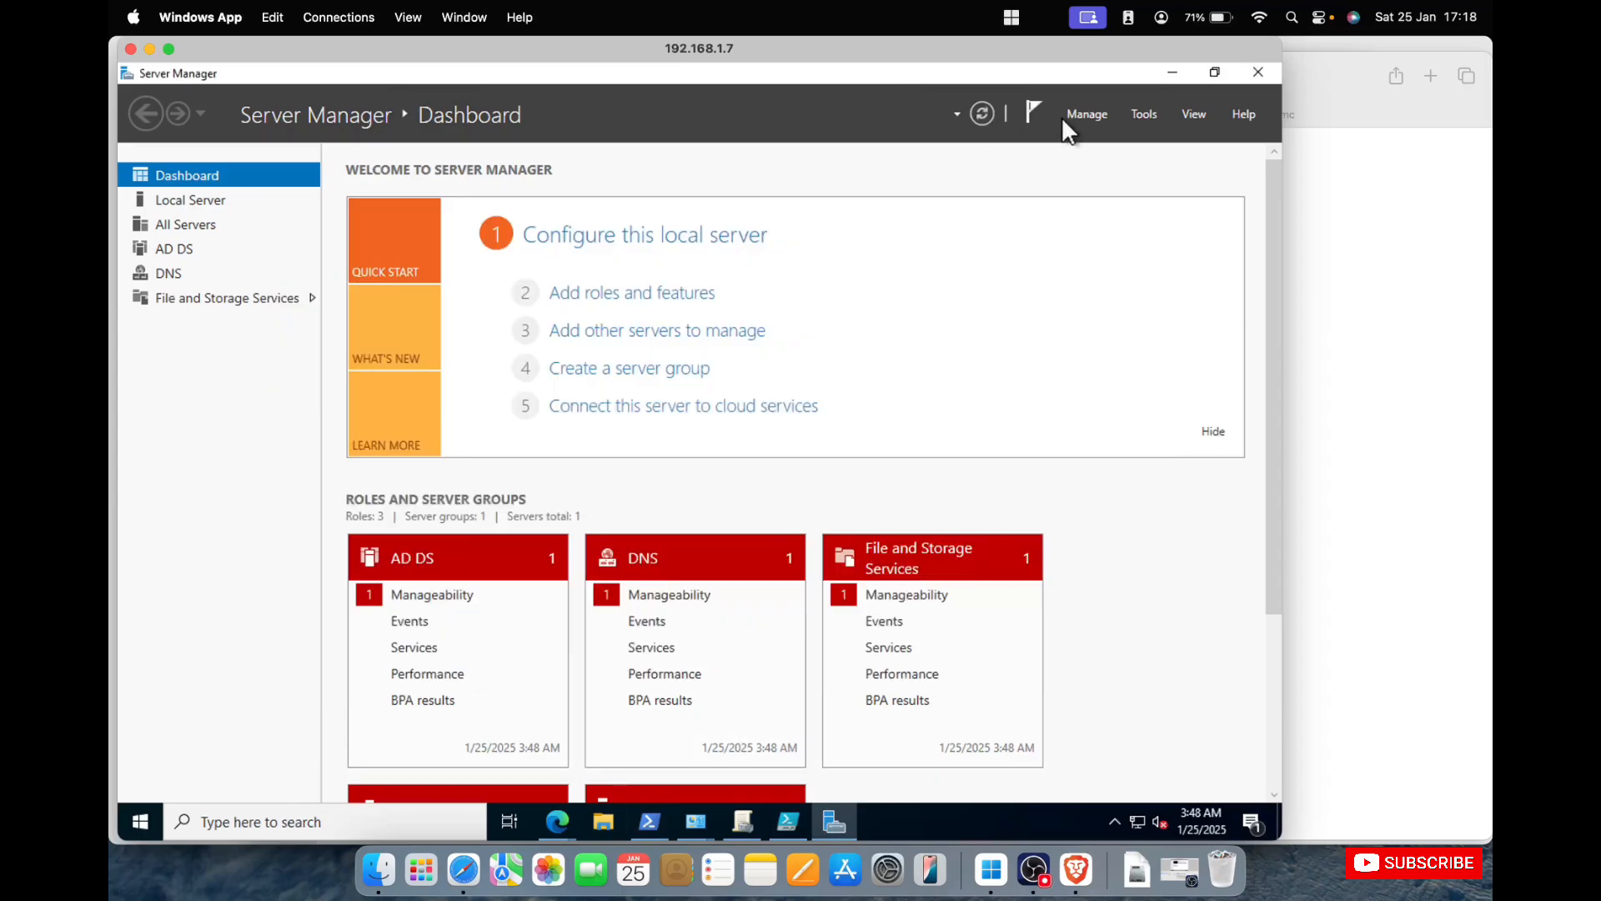
click(665, 291)
click(759, 716)
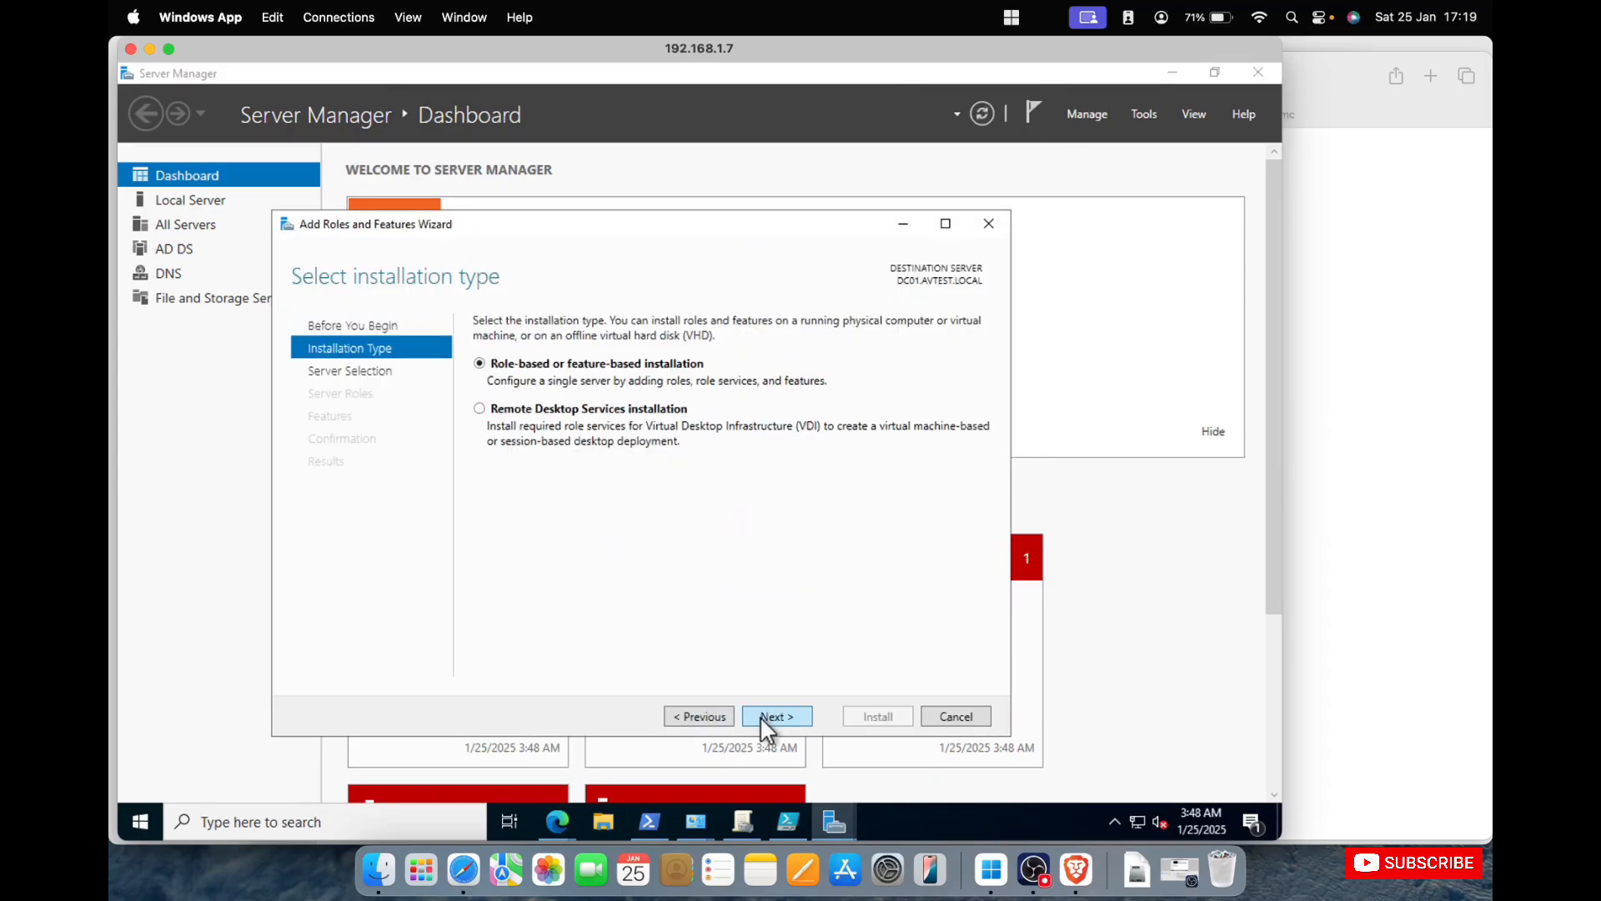
click(759, 716)
click(759, 716)
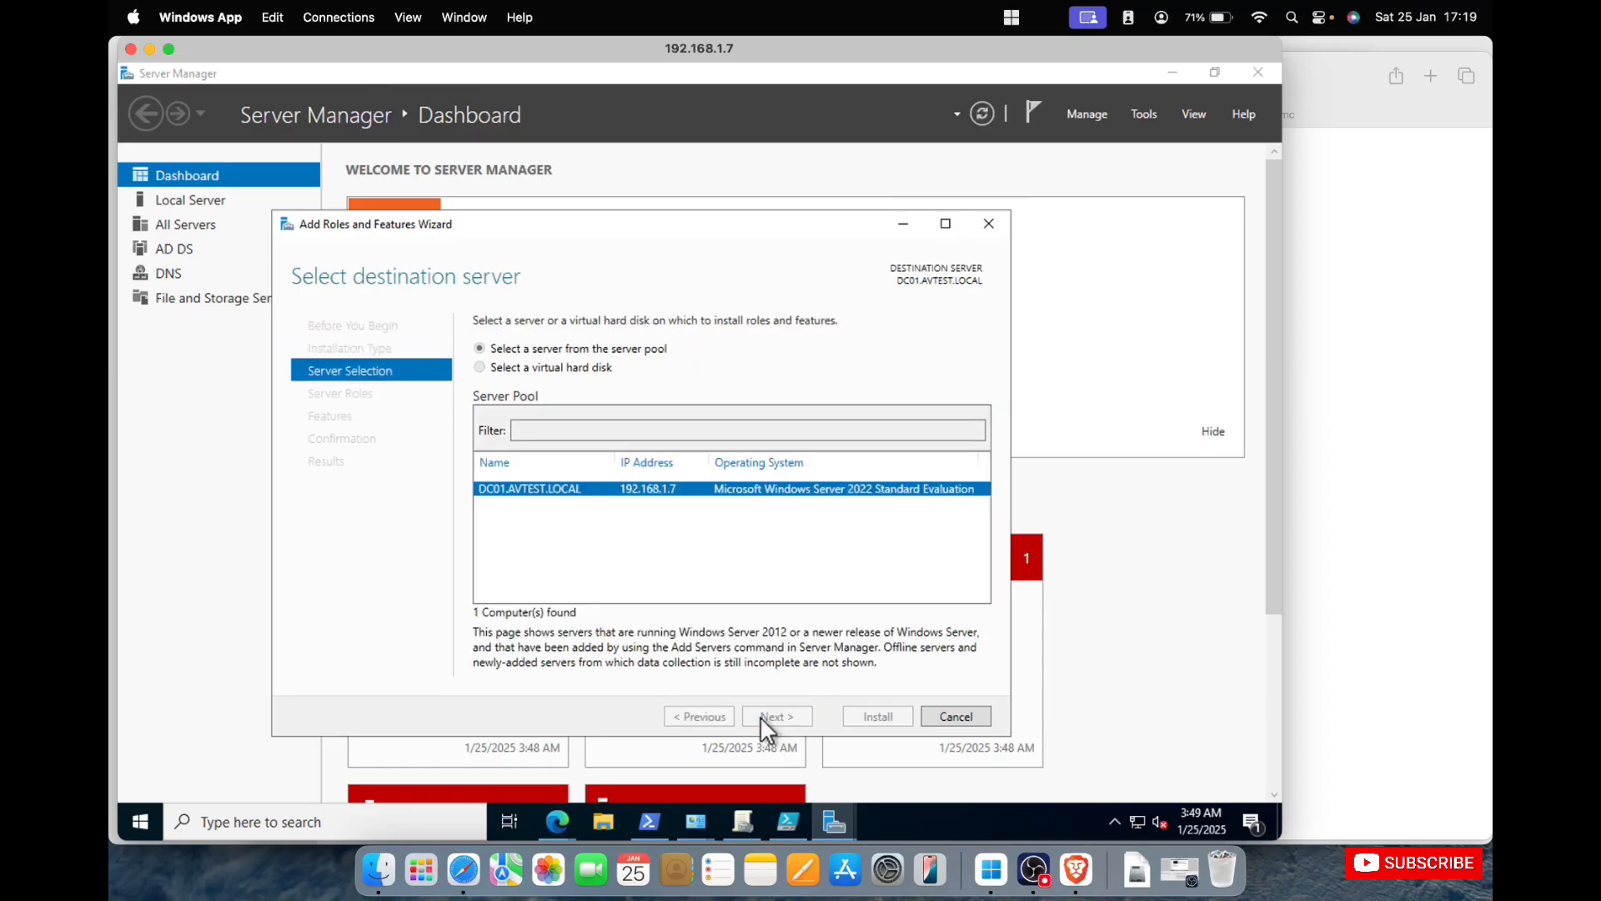
click(759, 716)
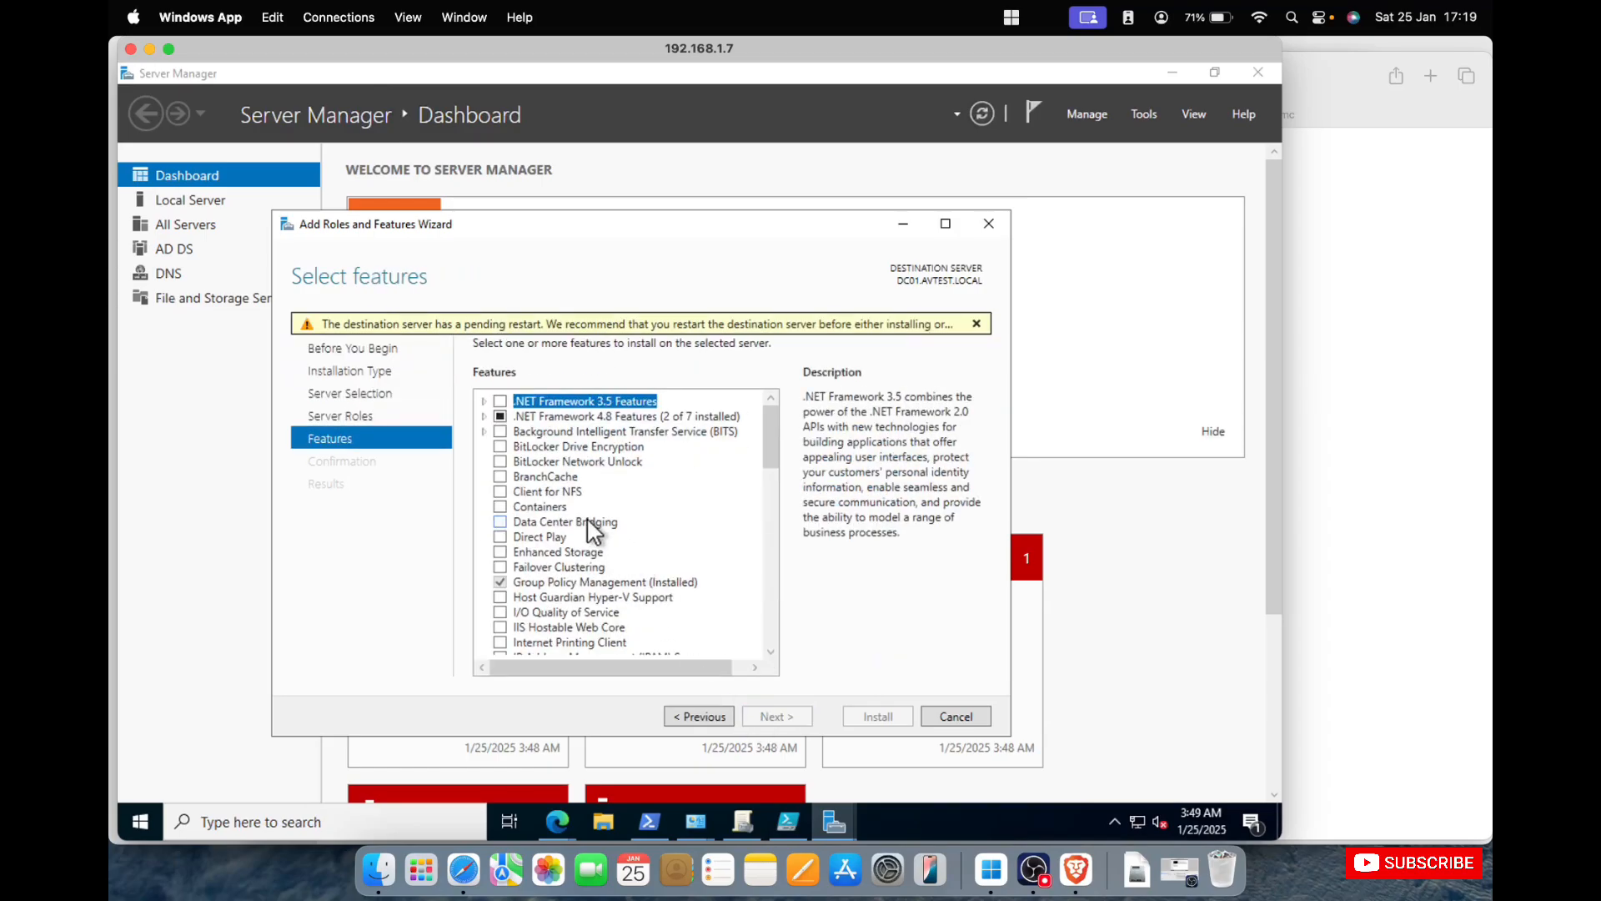
Select the Telnet Client feature and install it.
scroll(587, 522, down, 10)
scroll(588, 481, up, 10)
scroll(513, 549, down, 10)
scroll(513, 550, up, 10)
key(t)
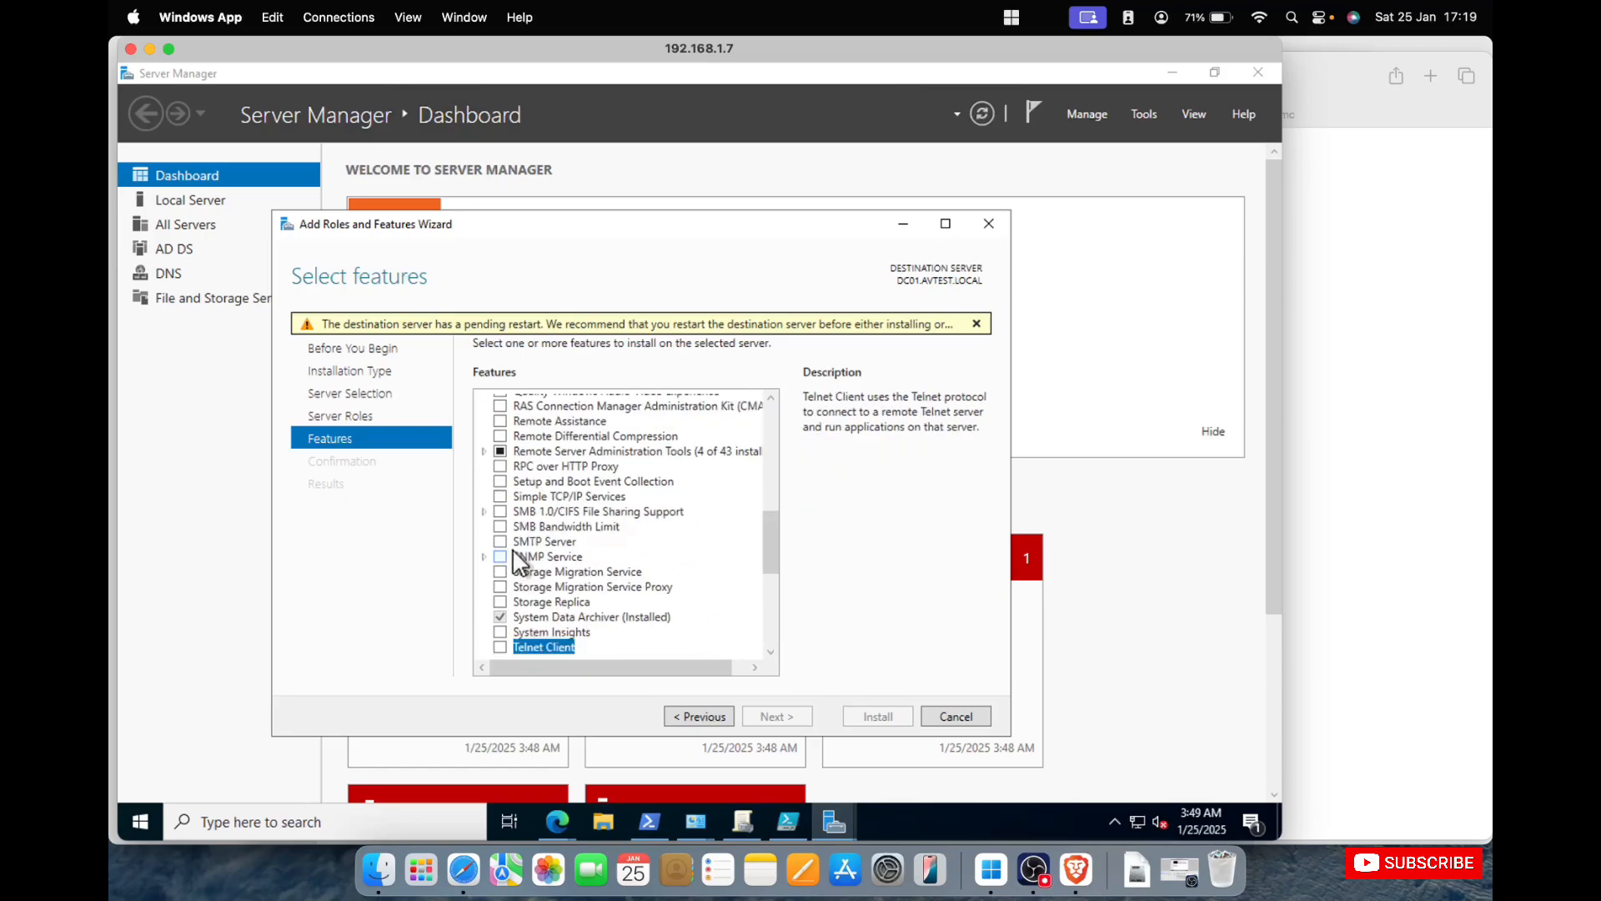
key(space)
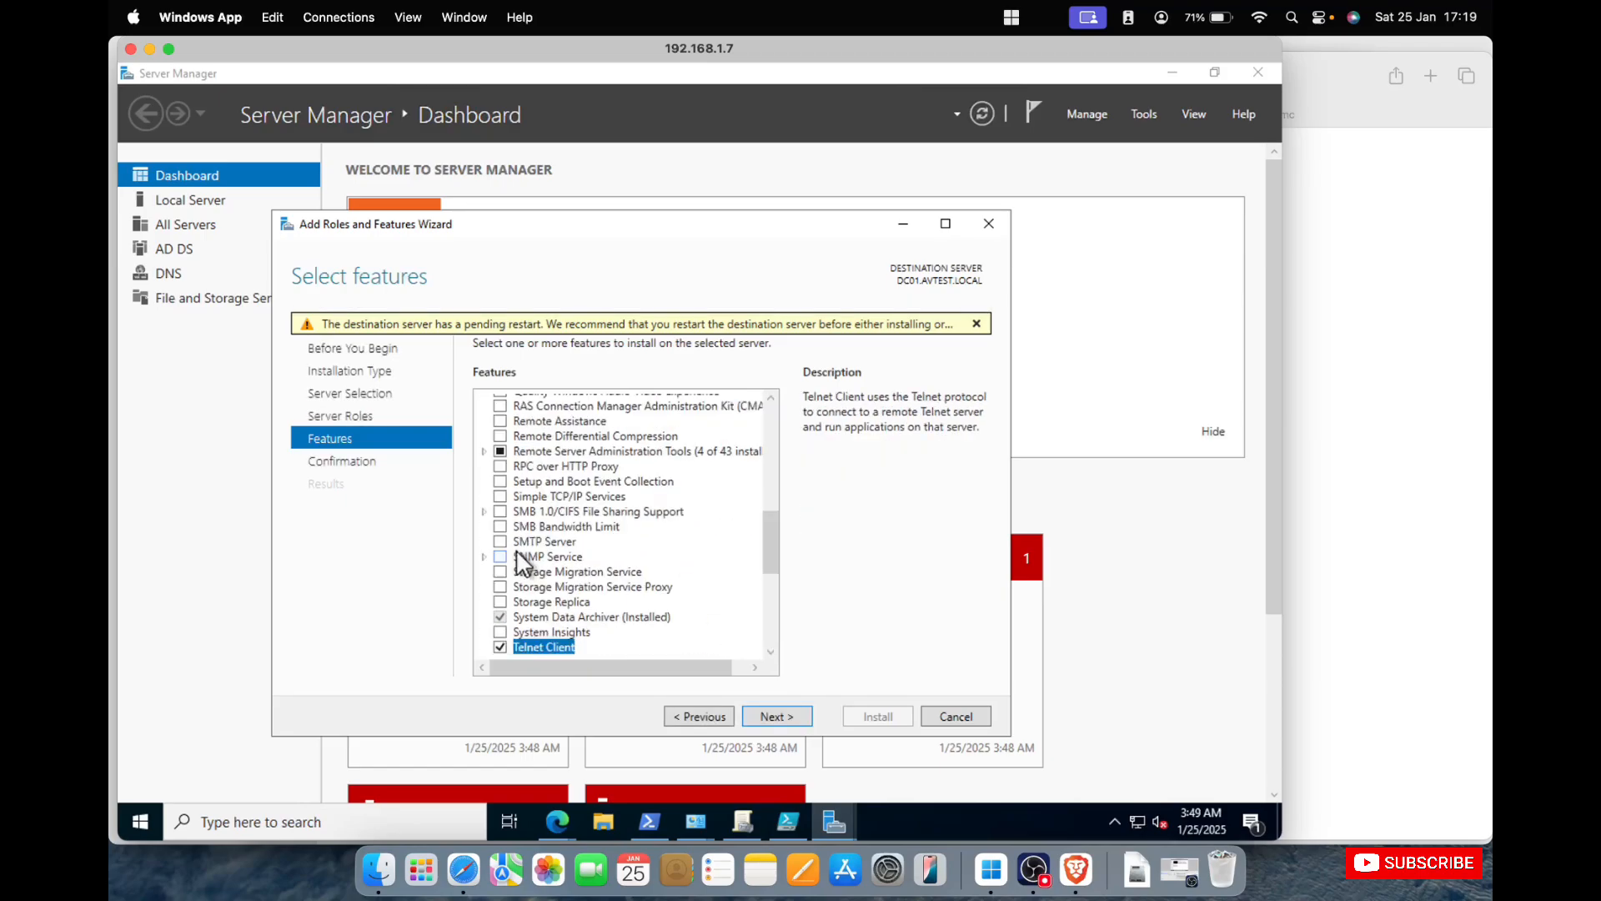
click(779, 713)
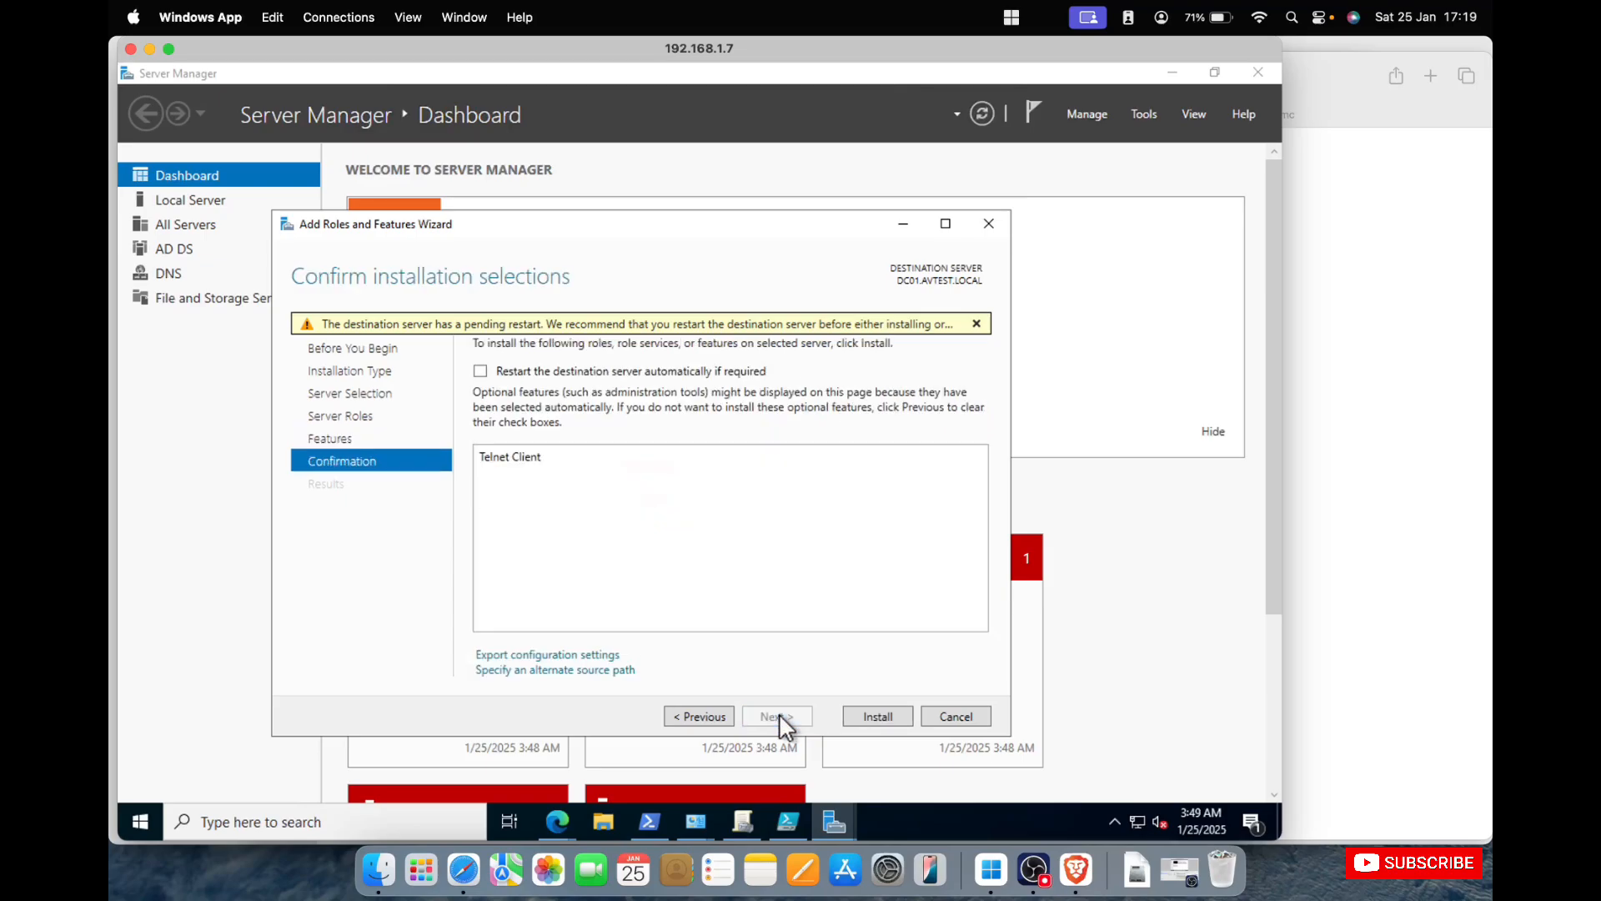
click(872, 716)
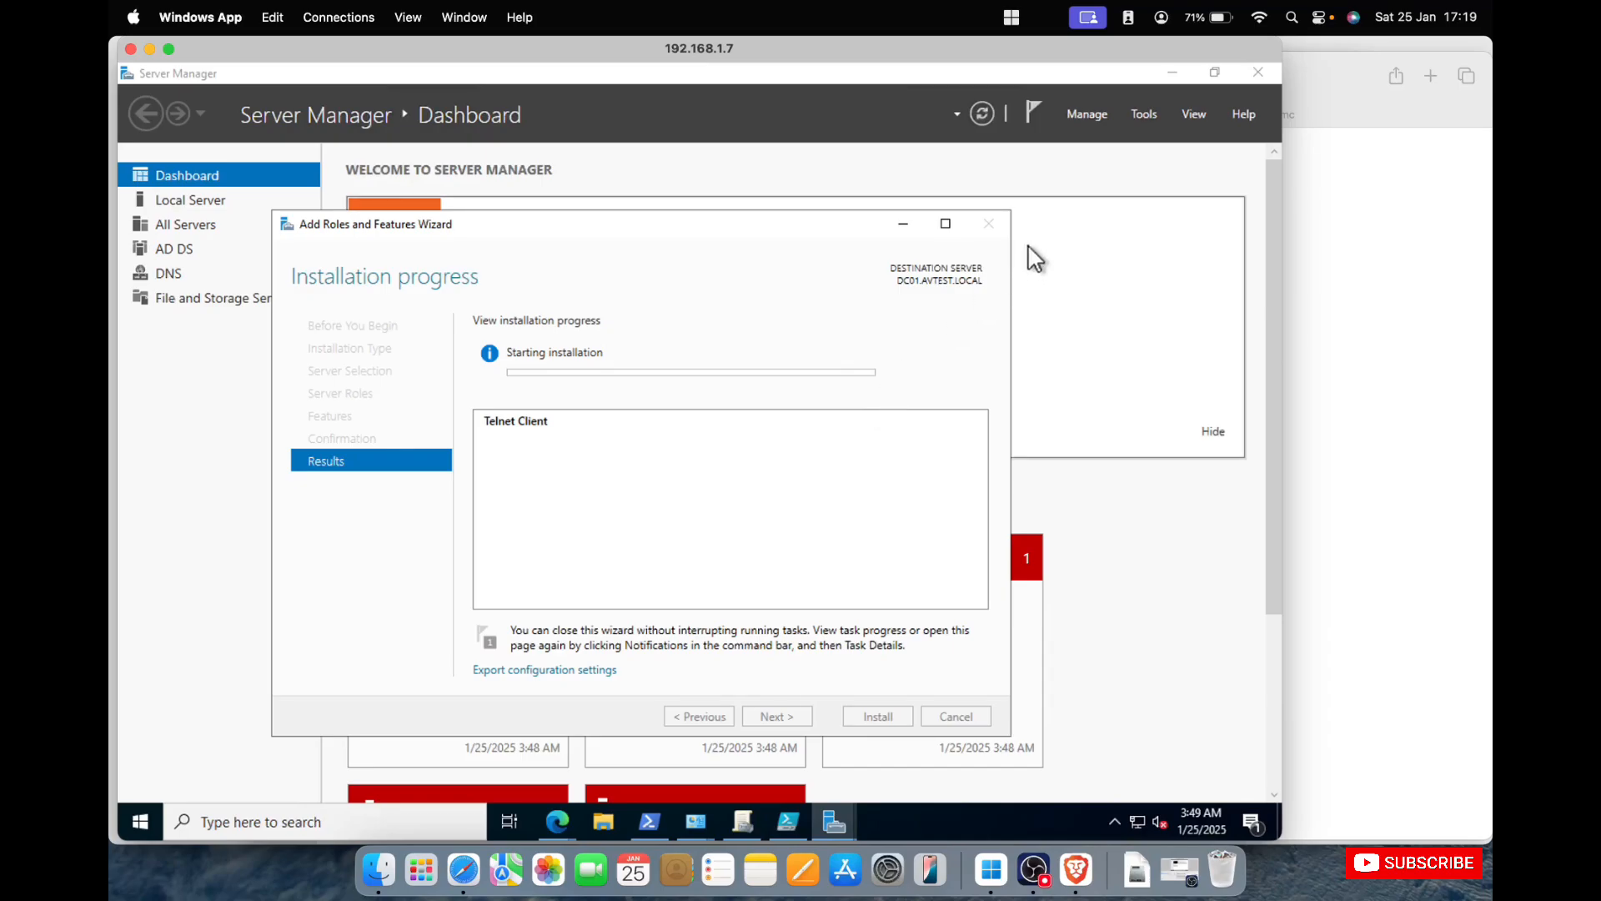
Open gpo.html from Local Disk (C:) and examine the report's computer details, component status and applied GPOs.
click(650, 821)
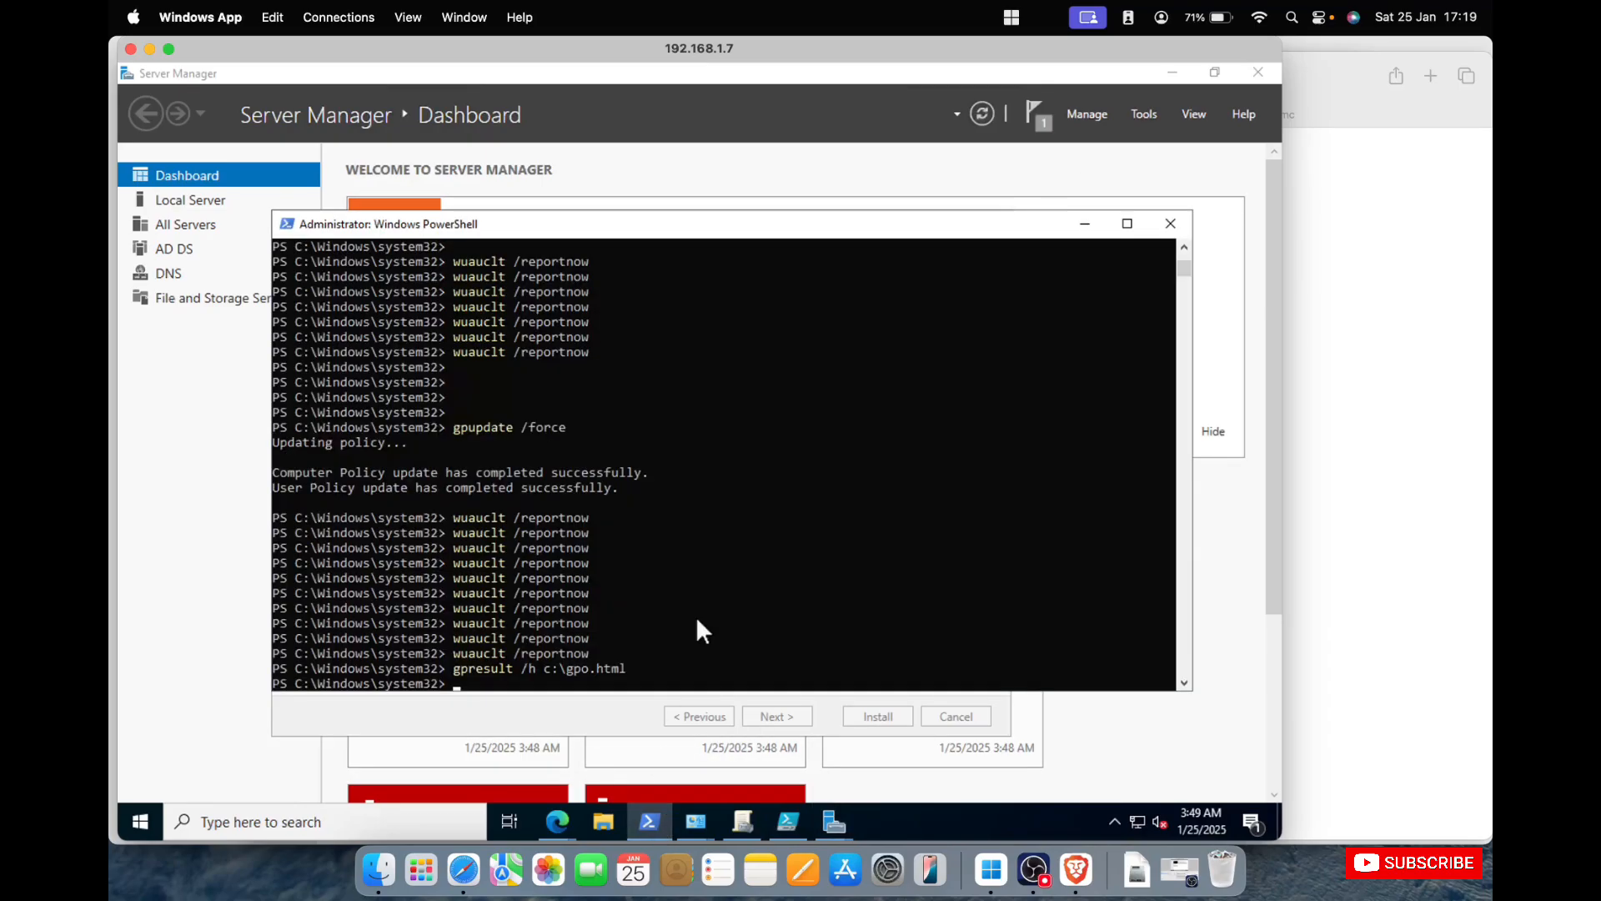
click(599, 819)
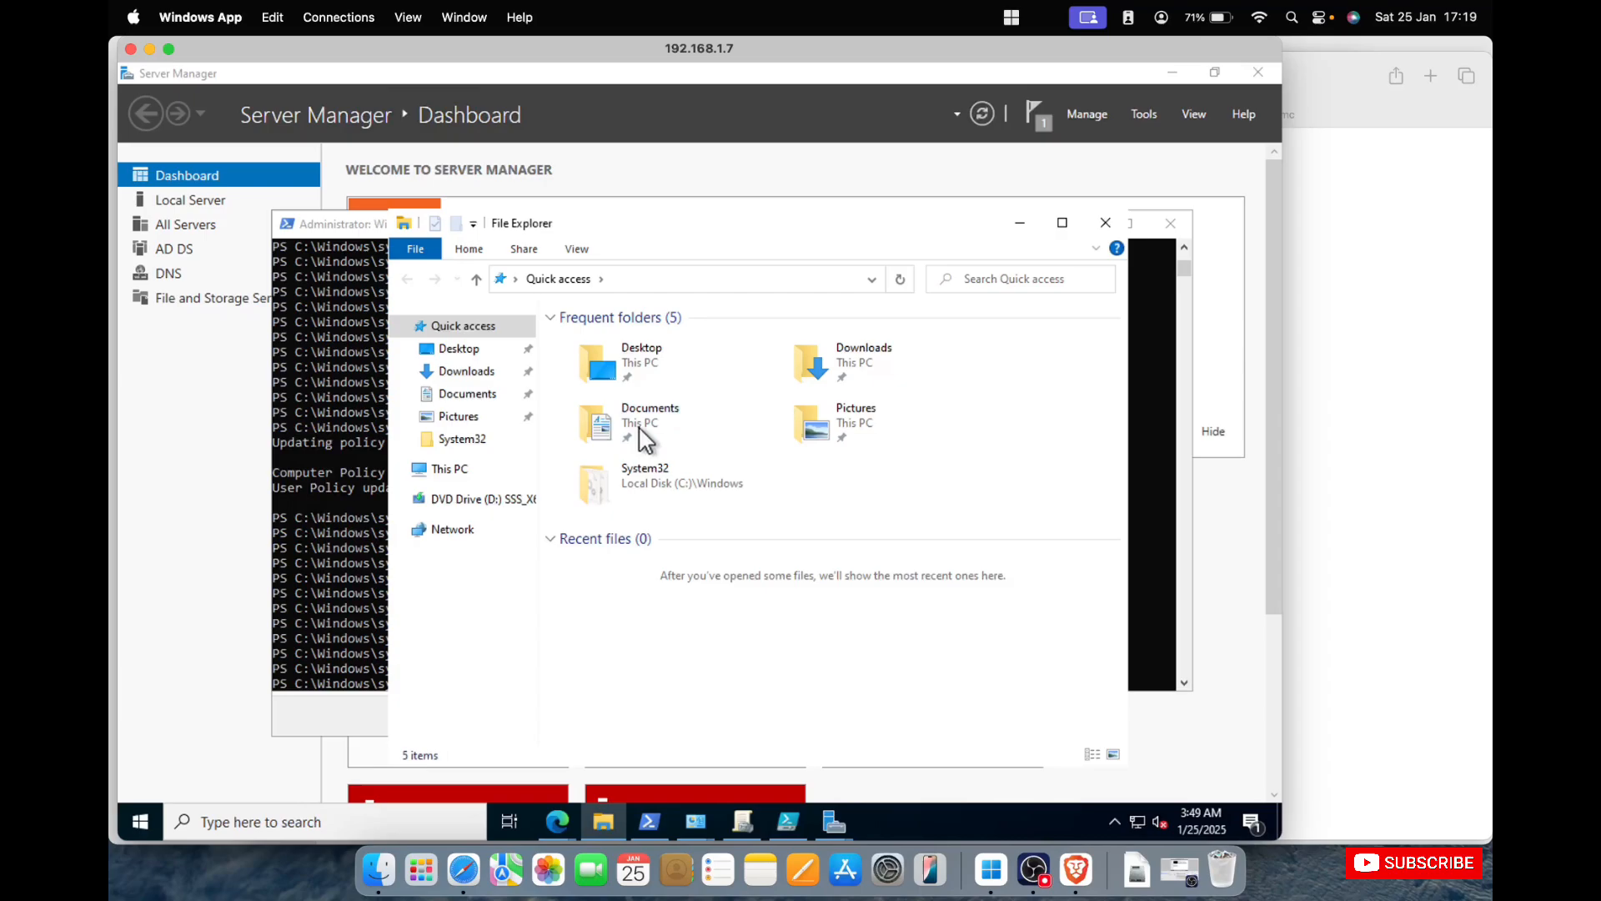
click(484, 463)
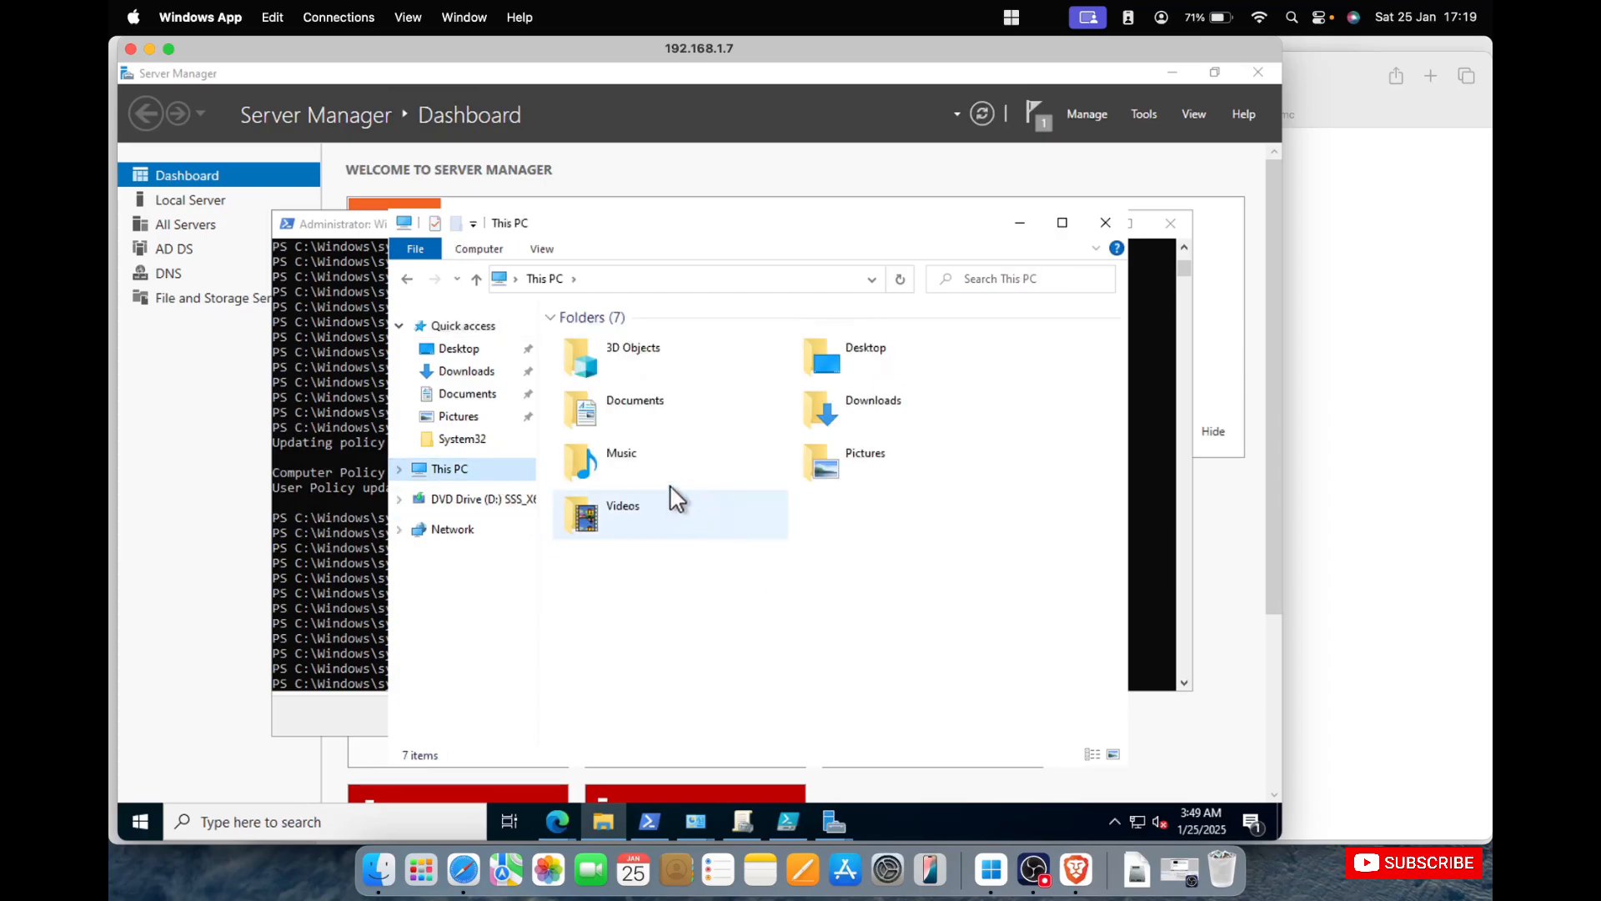
click(673, 626)
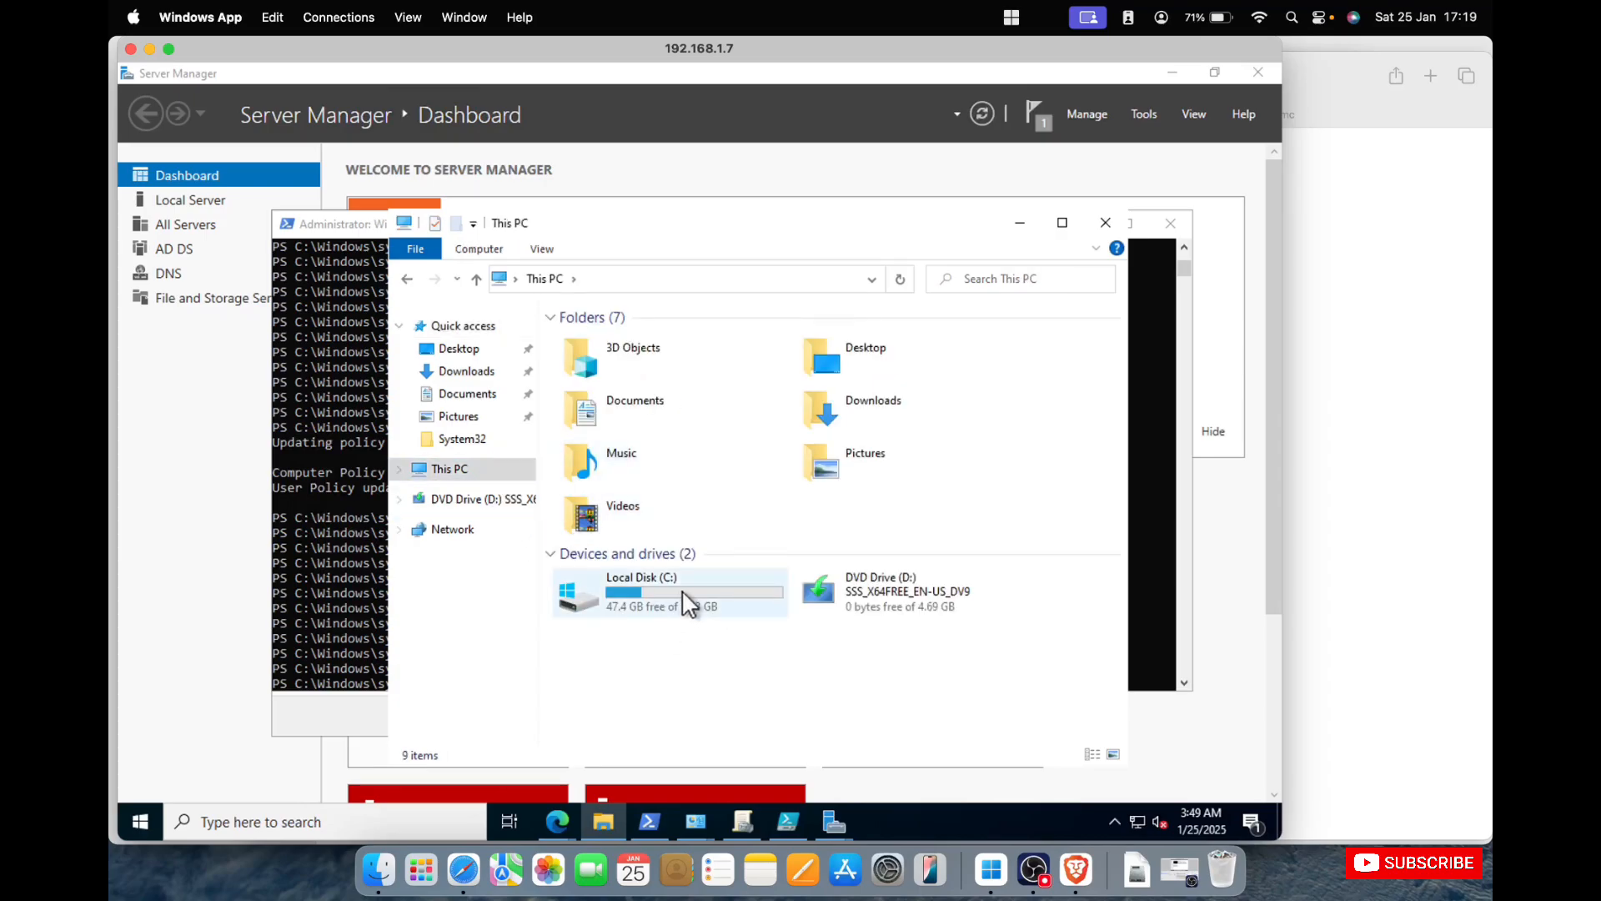
double_click(689, 602)
double_click(584, 439)
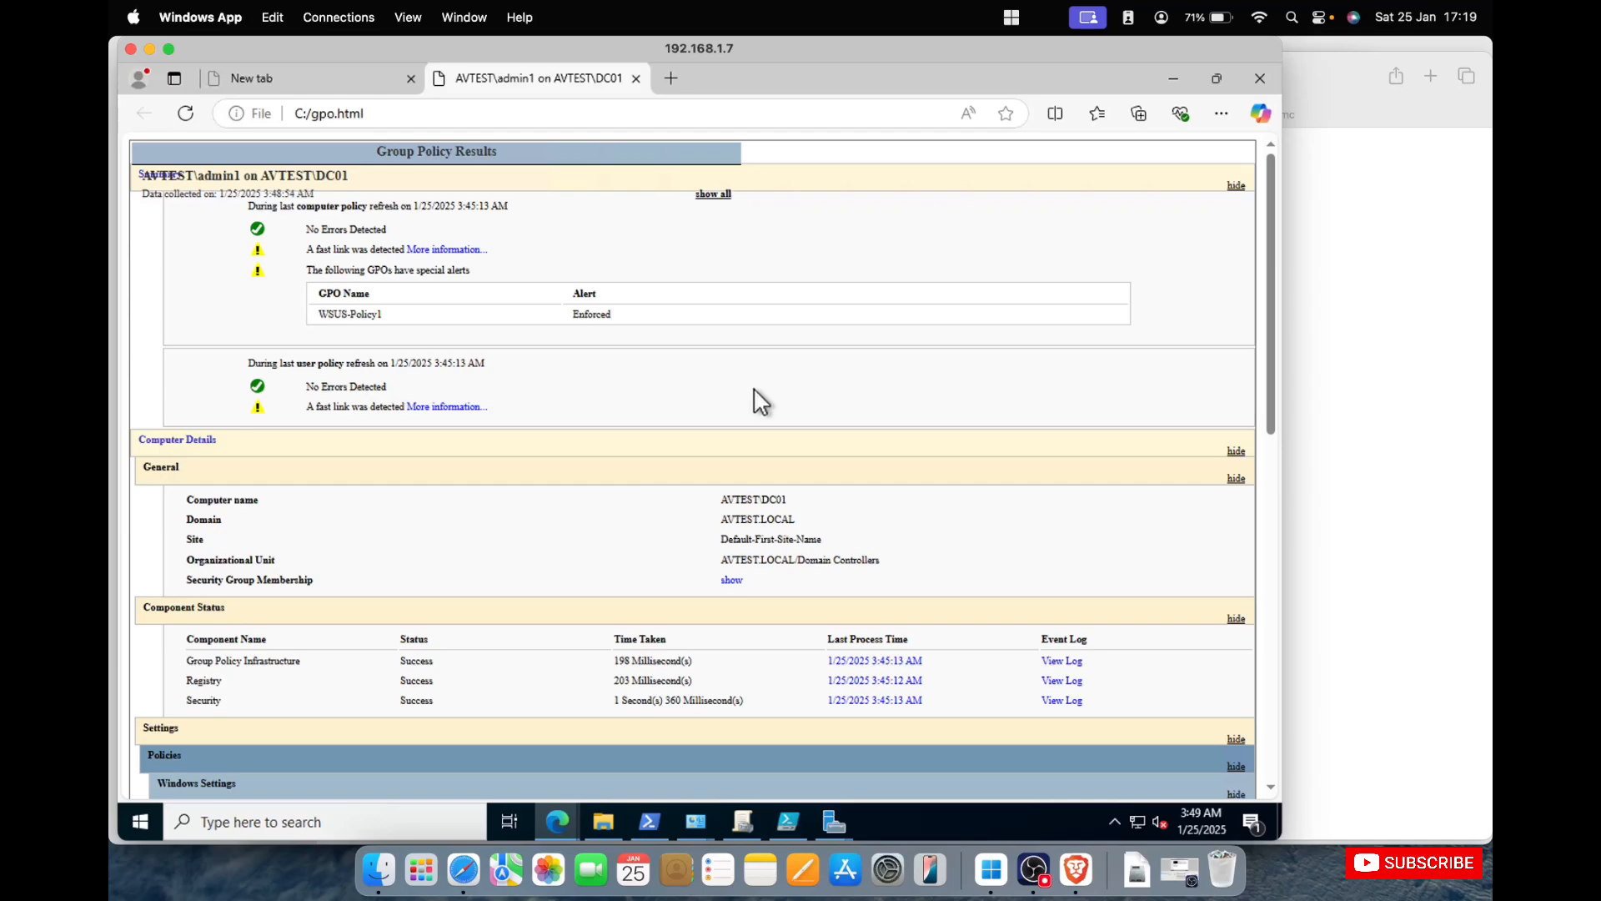
scroll(761, 401, down, 1)
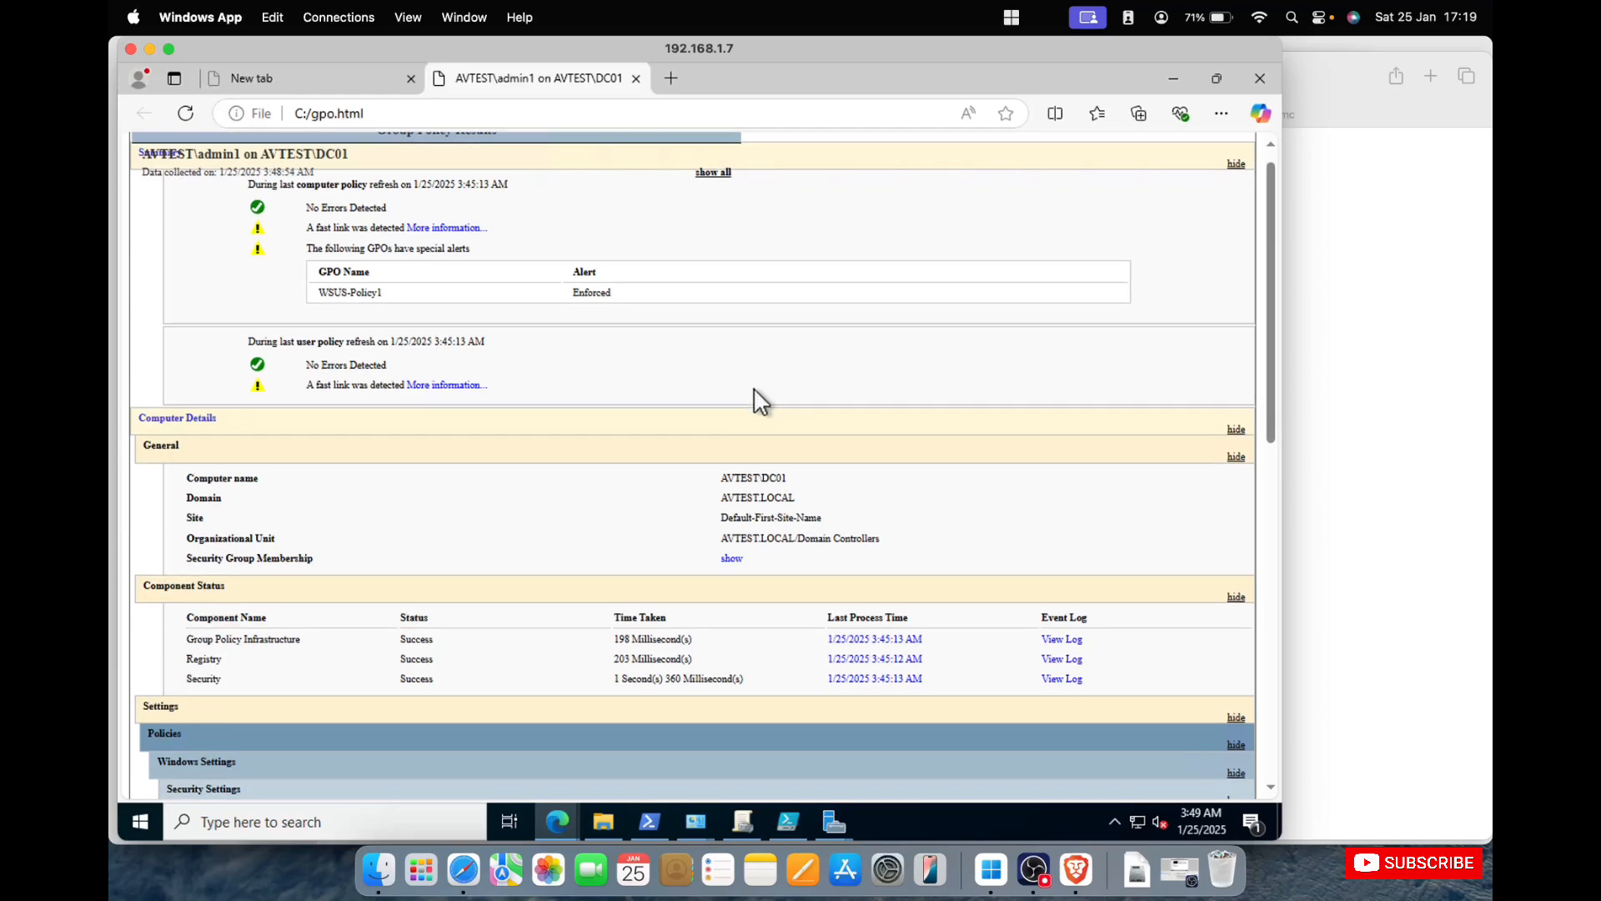
scroll(755, 390, down, 5)
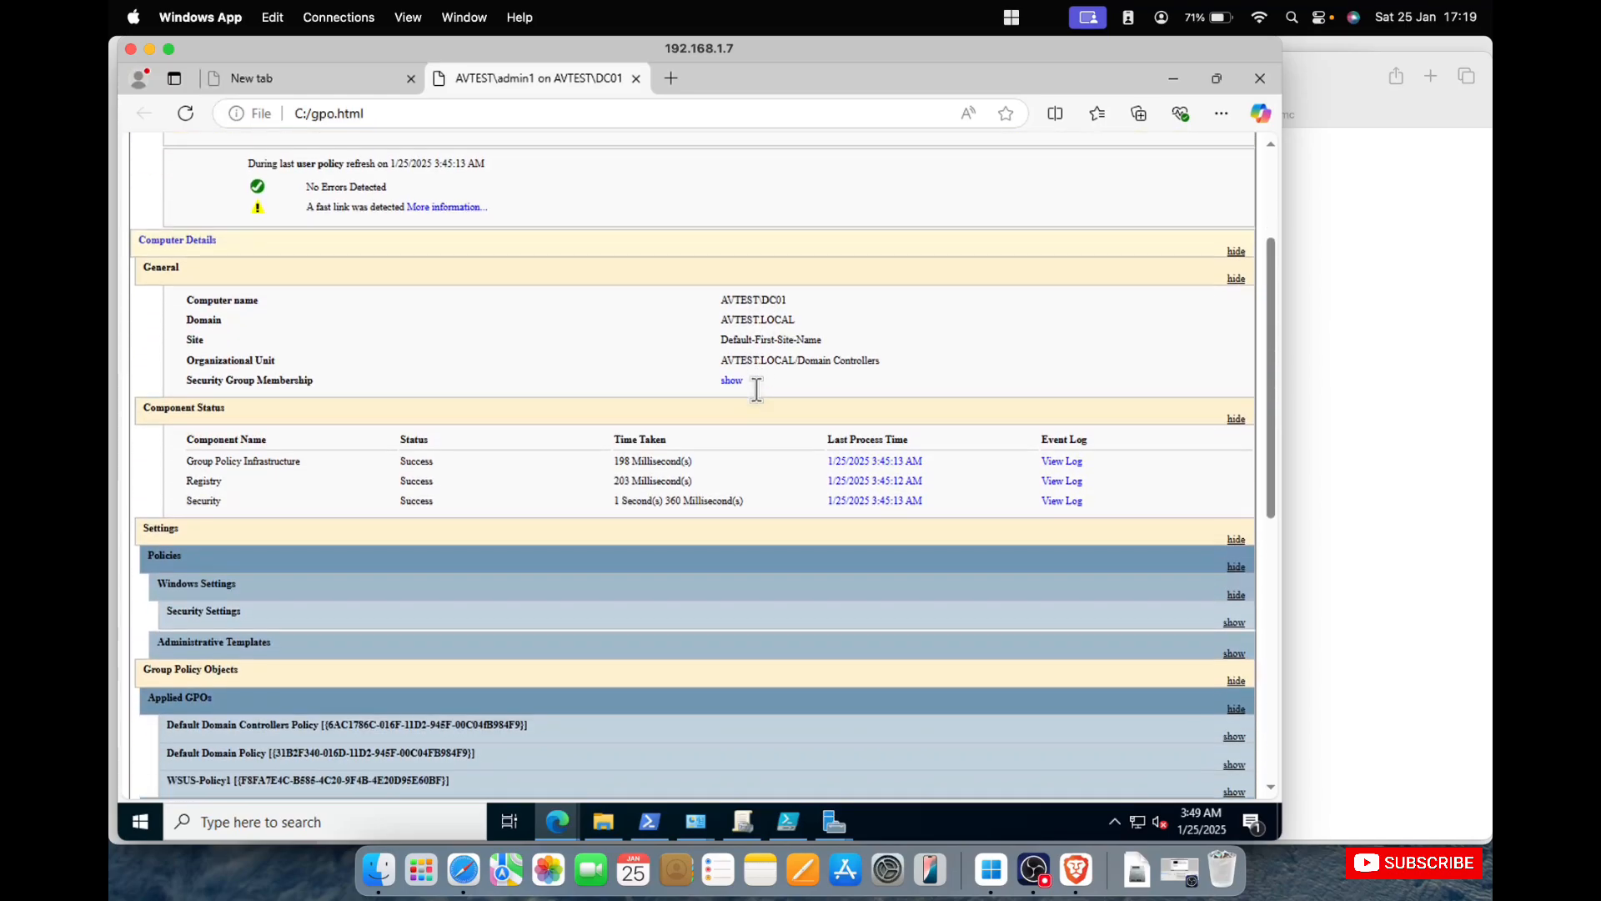
scroll(755, 390, down, 7)
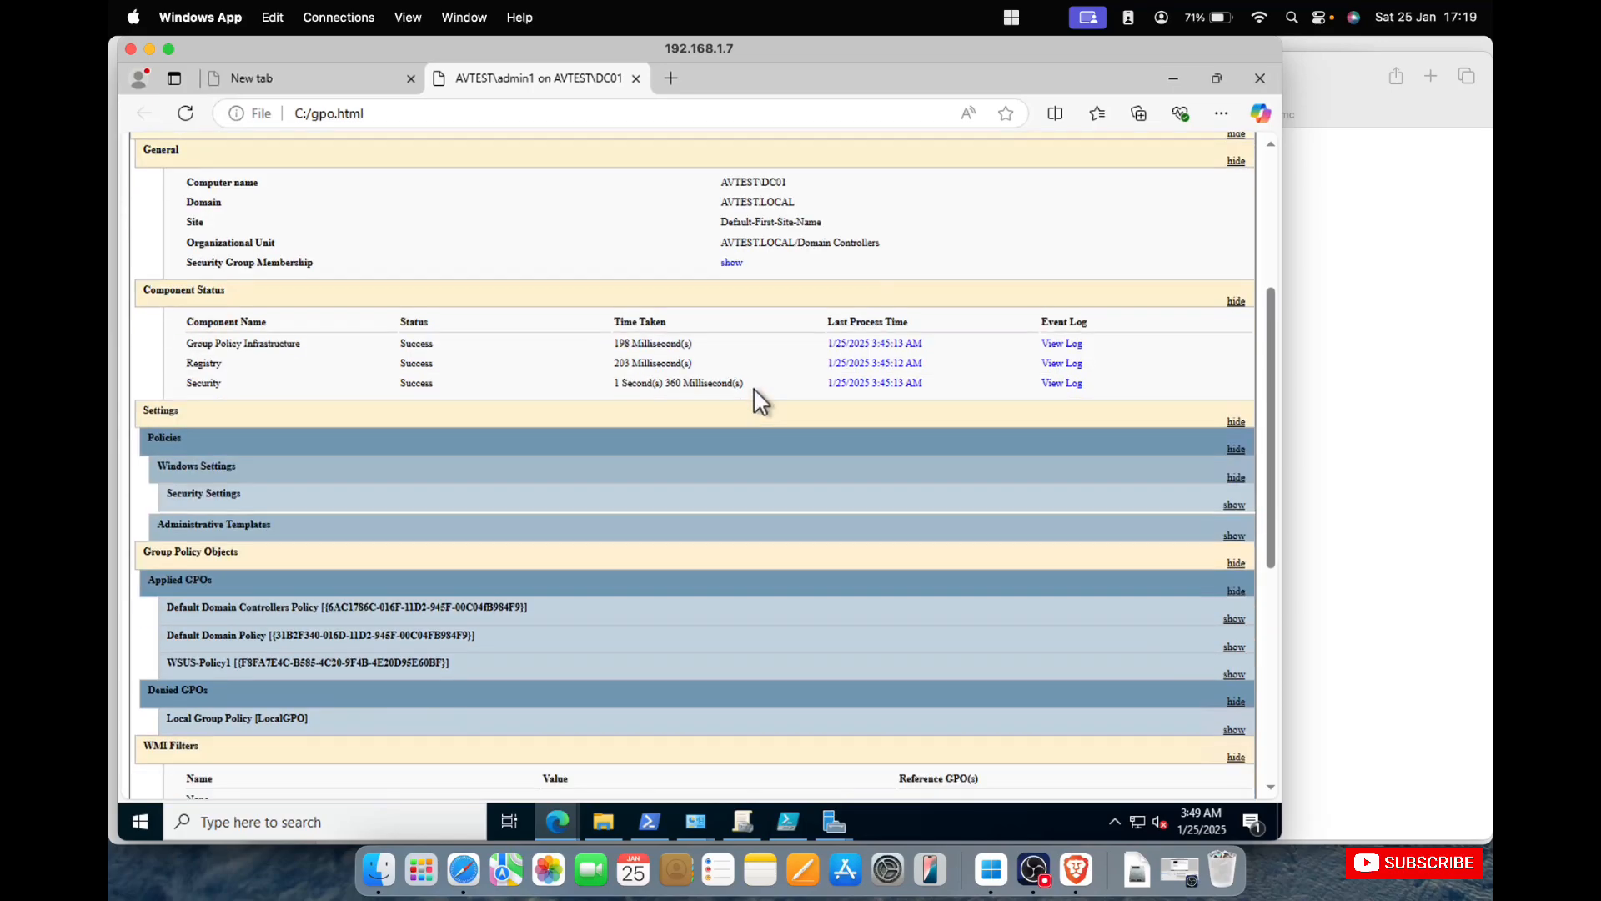
Examine the applied WSUS-Policy1 details, denied GPOs and user details in the Group Policy report.
scroll(759, 402, down, 2)
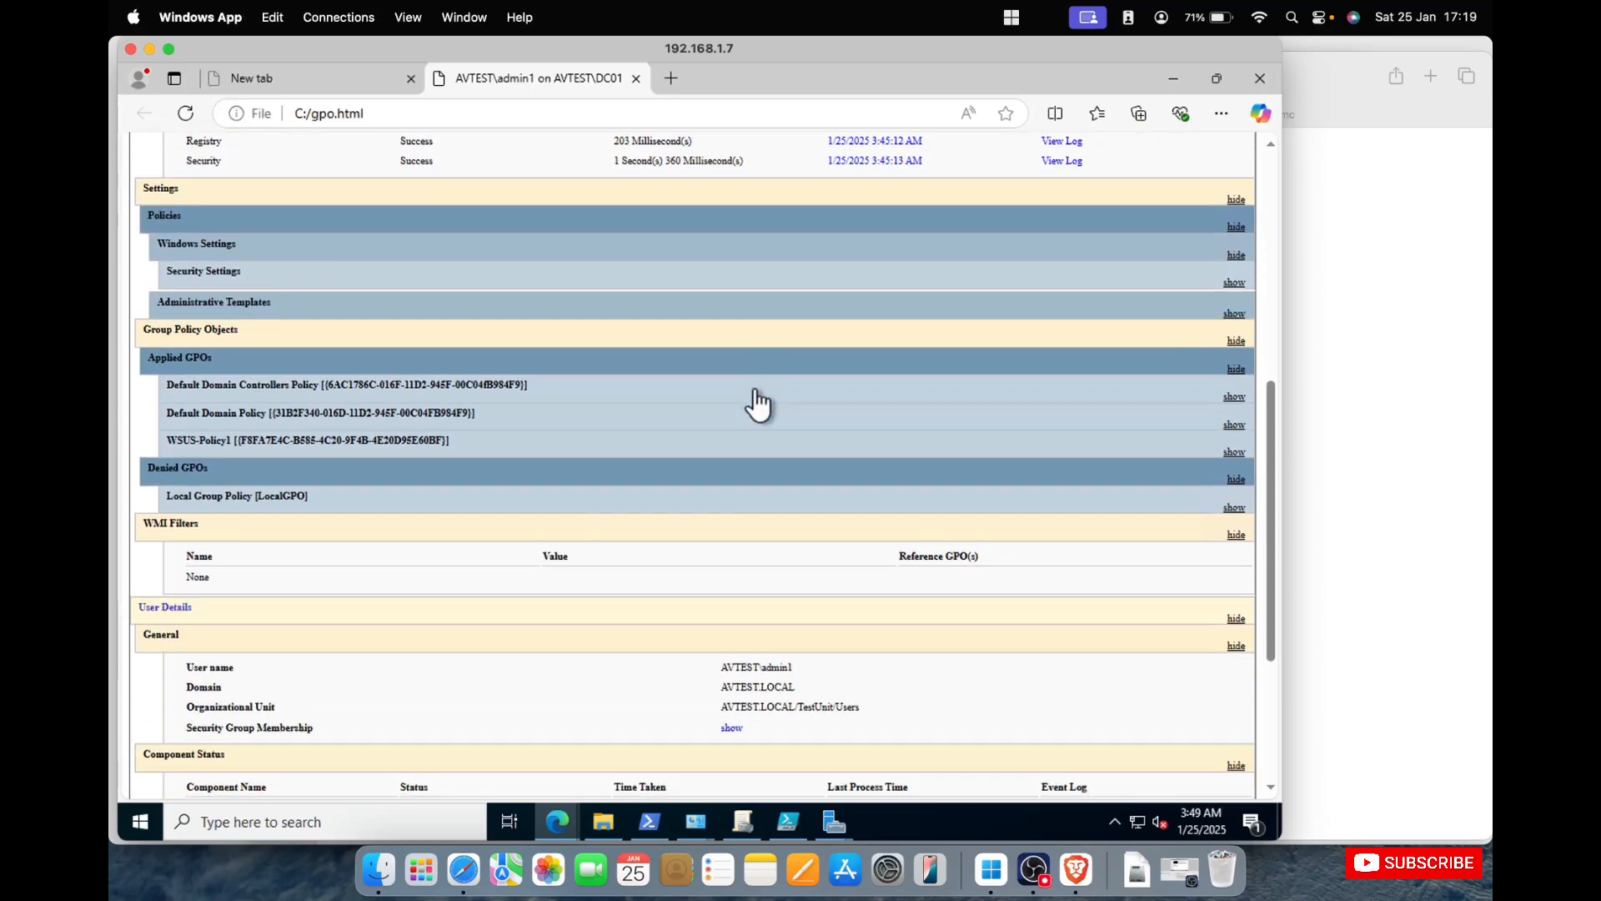
click(798, 450)
scroll(798, 454, down, 1)
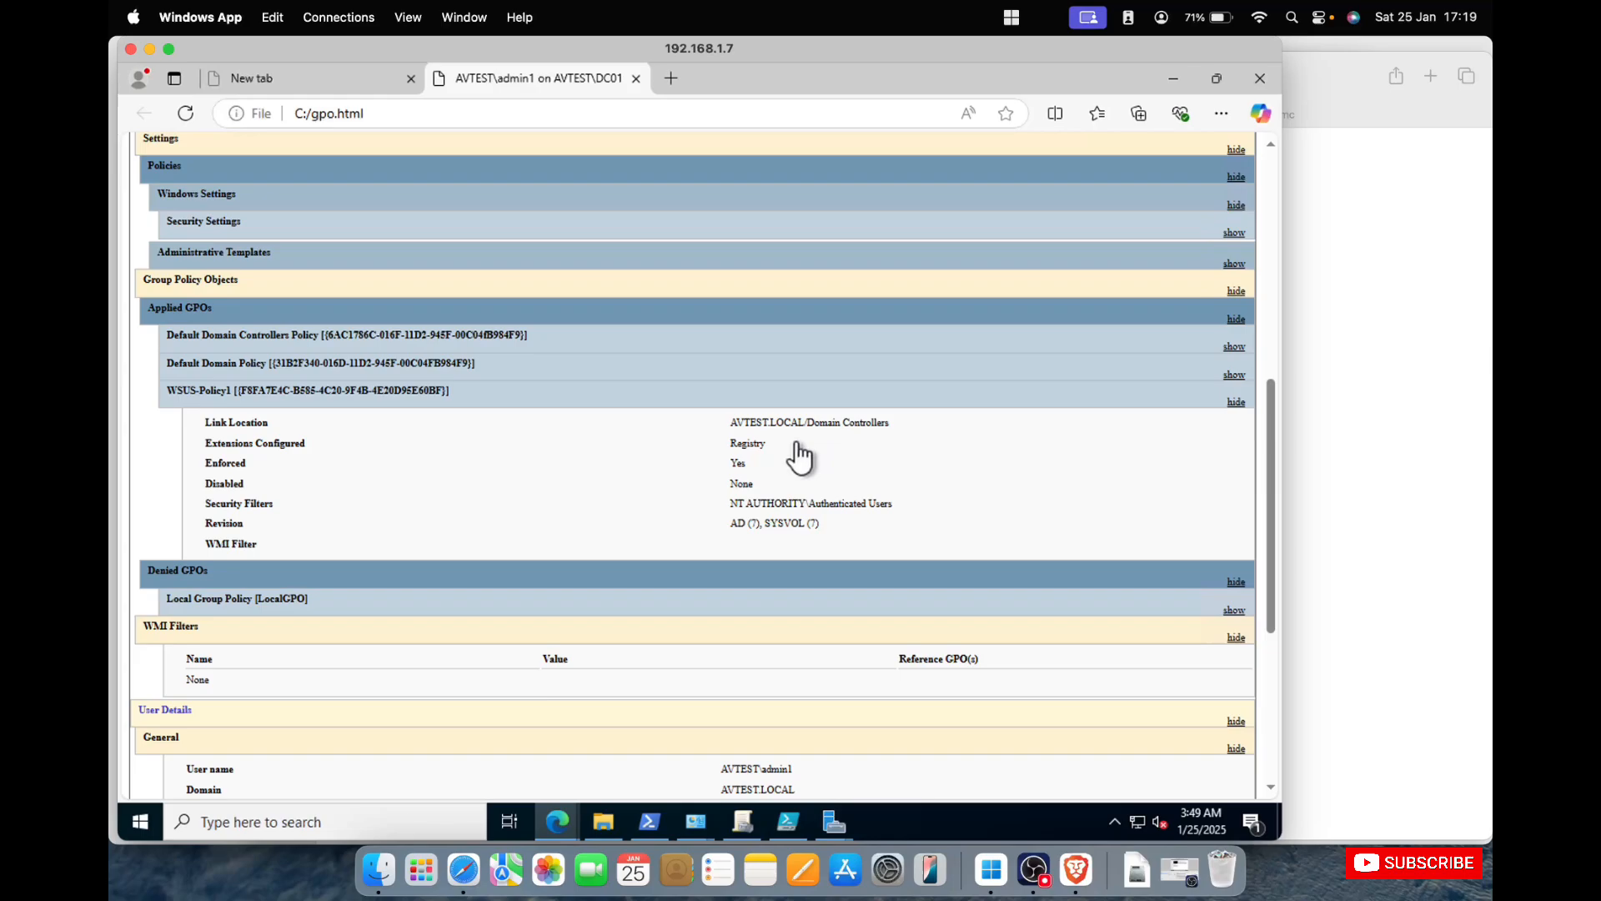
scroll(796, 443, down, 10)
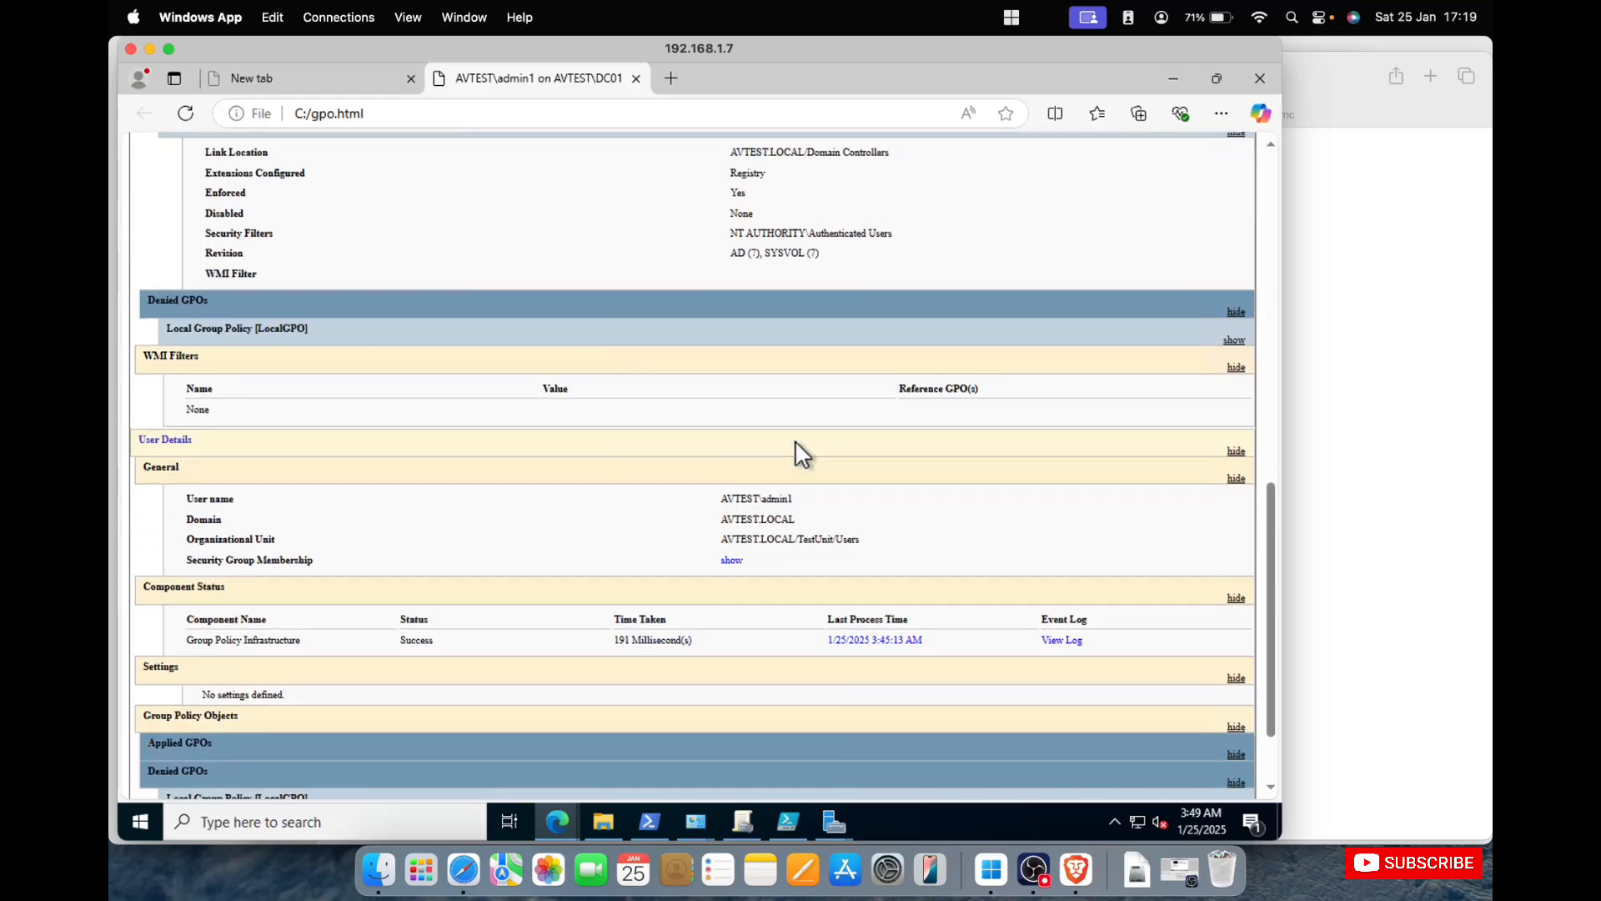
scroll(801, 457, down, 1)
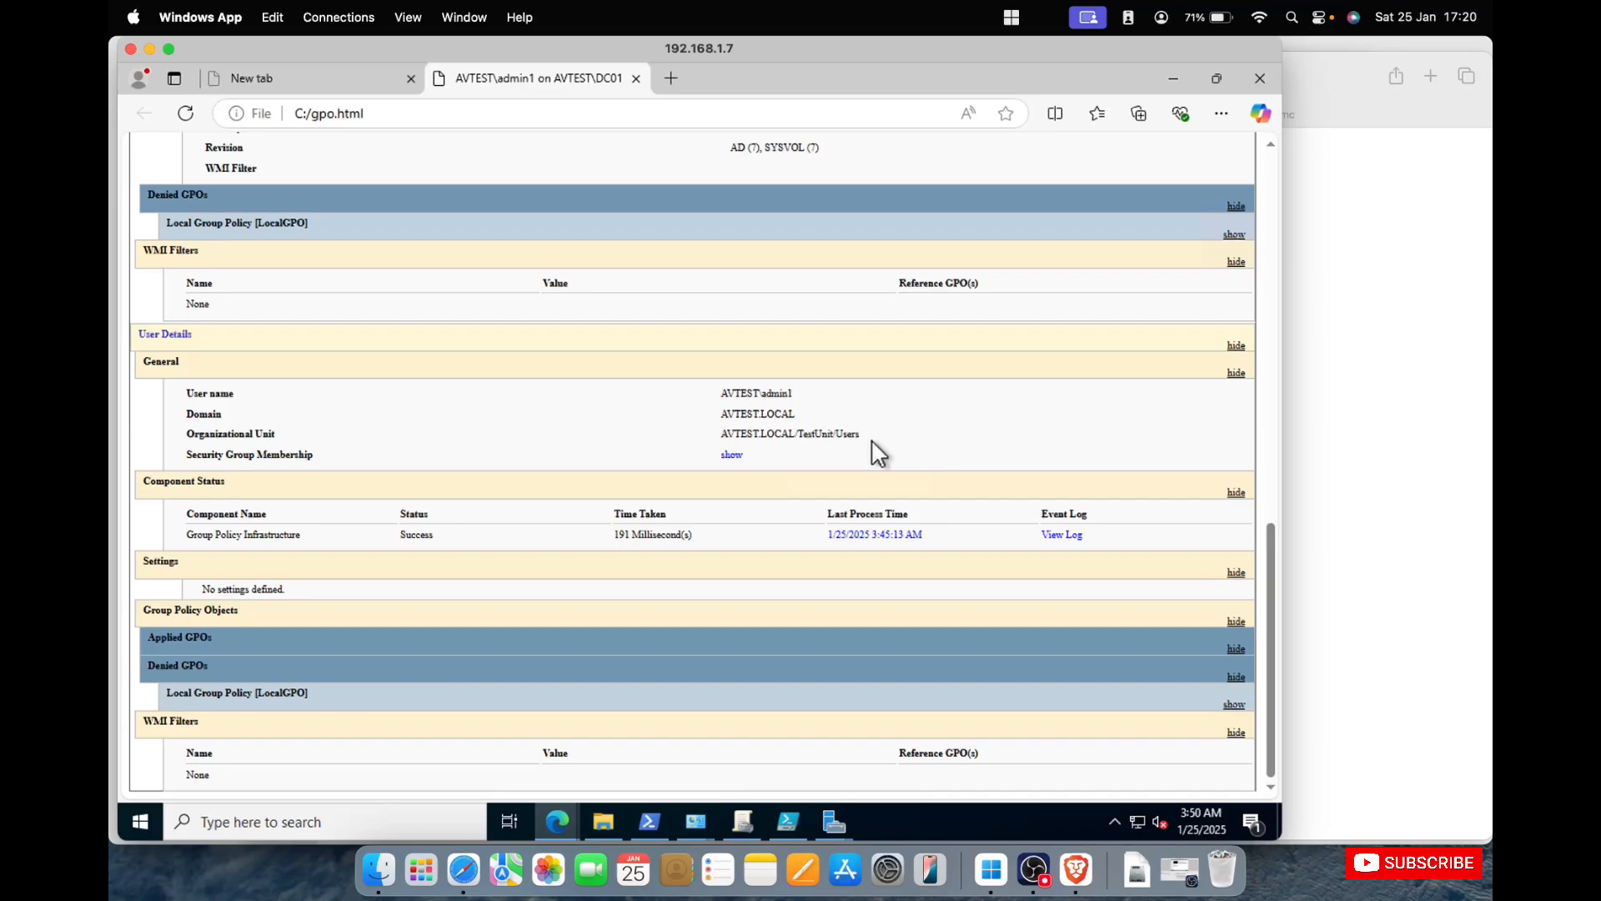
scroll(747, 377, up, 10)
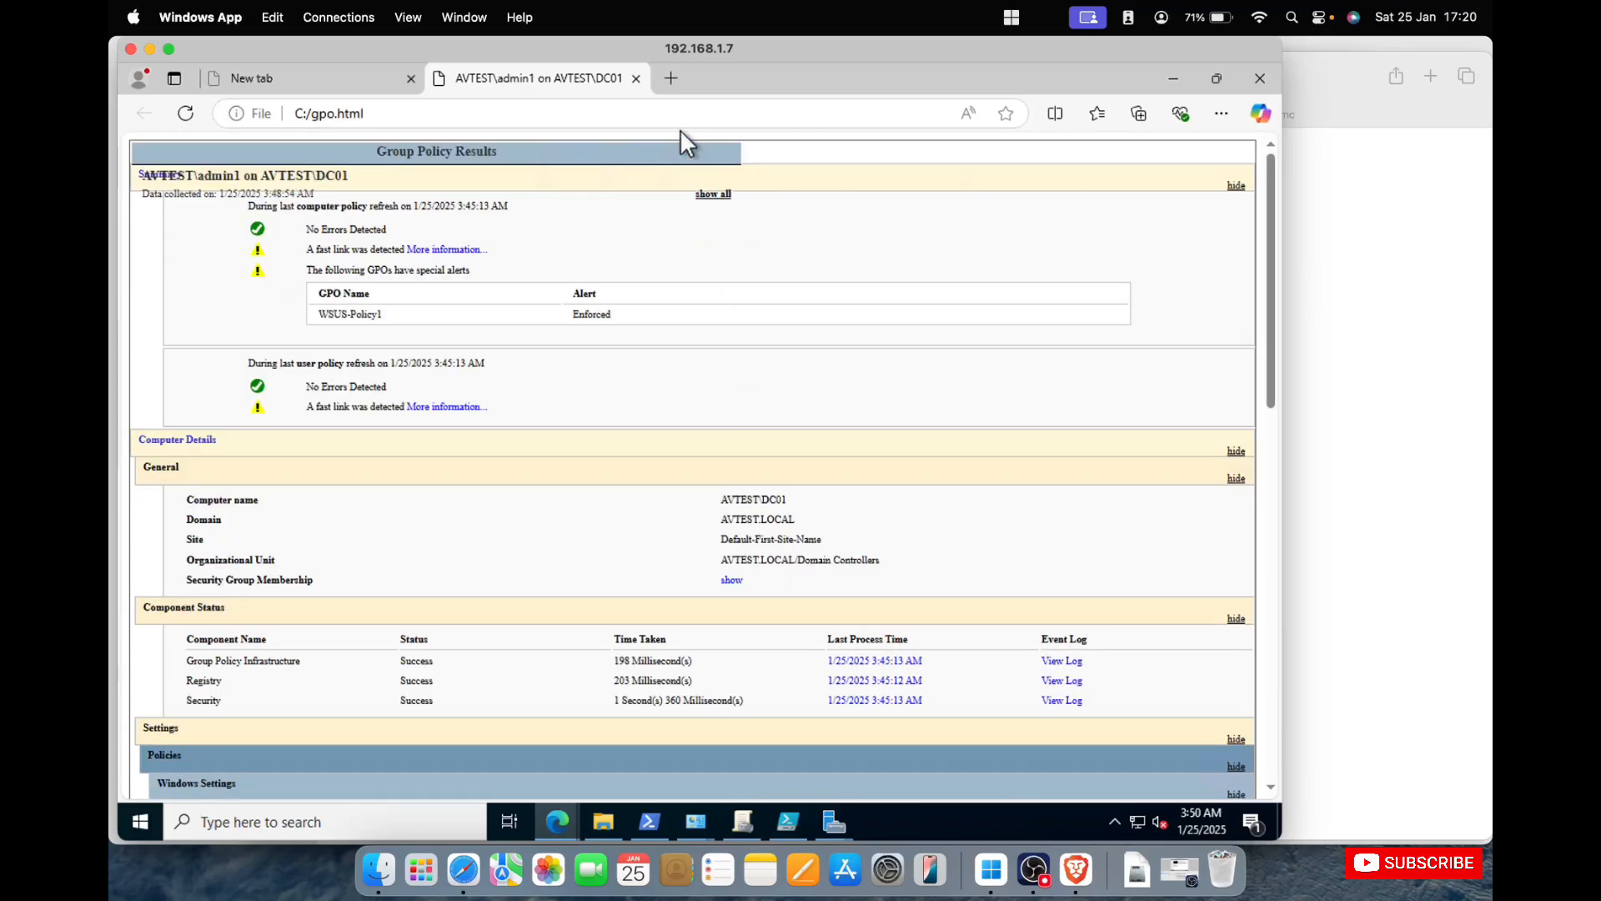
Open the report's more-information article about the detected fast link and read its Group Policy processing sections.
click(455, 248)
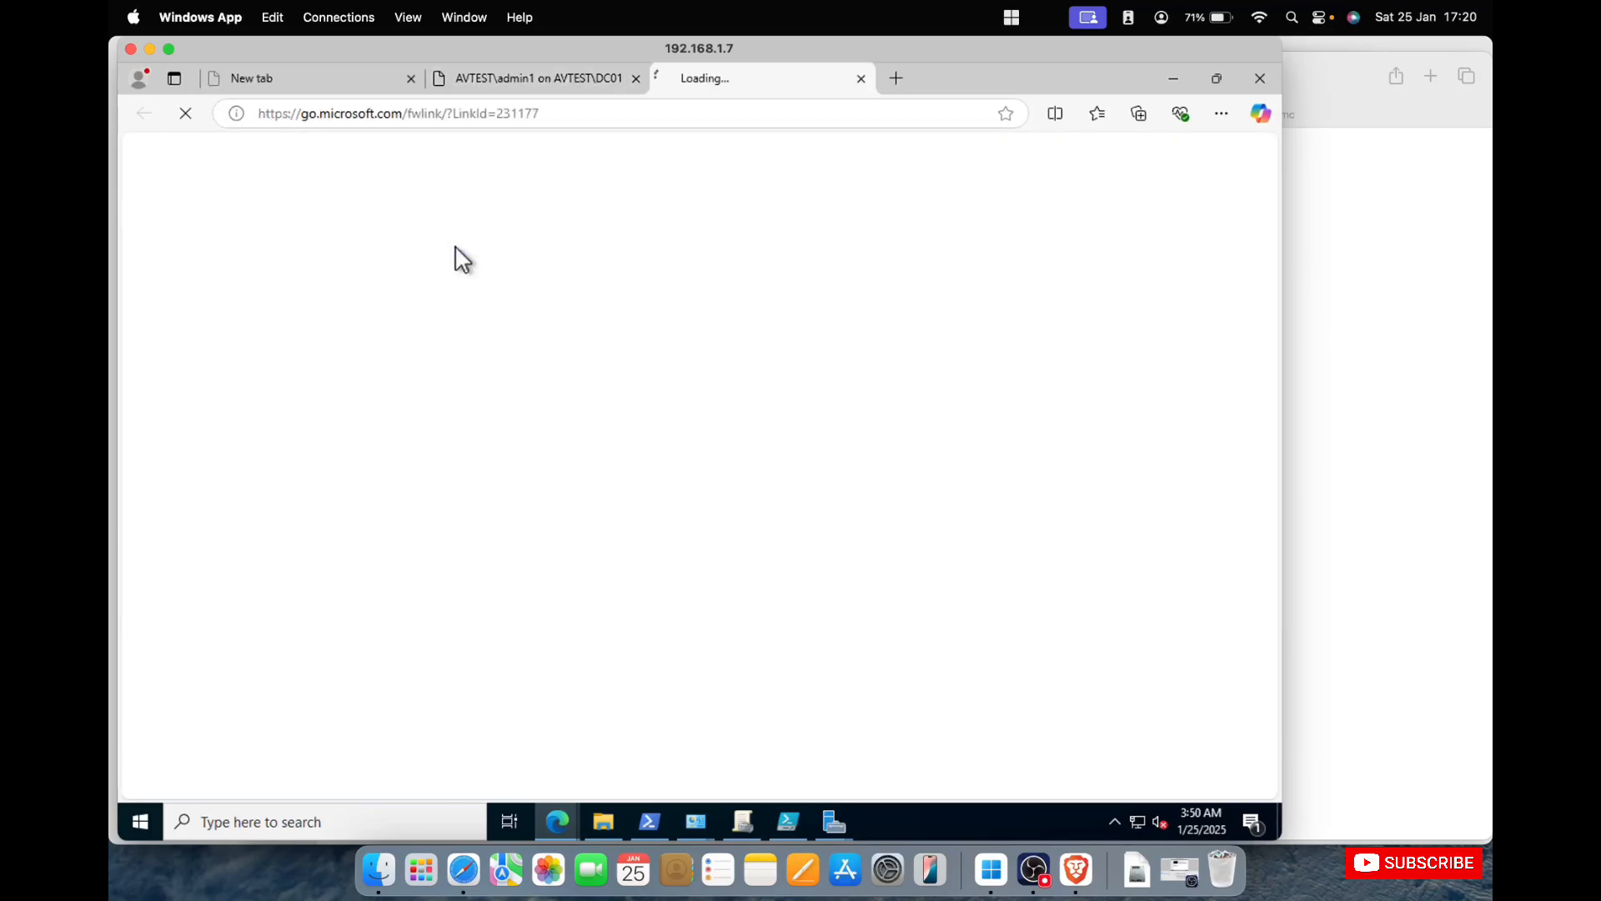
click(583, 83)
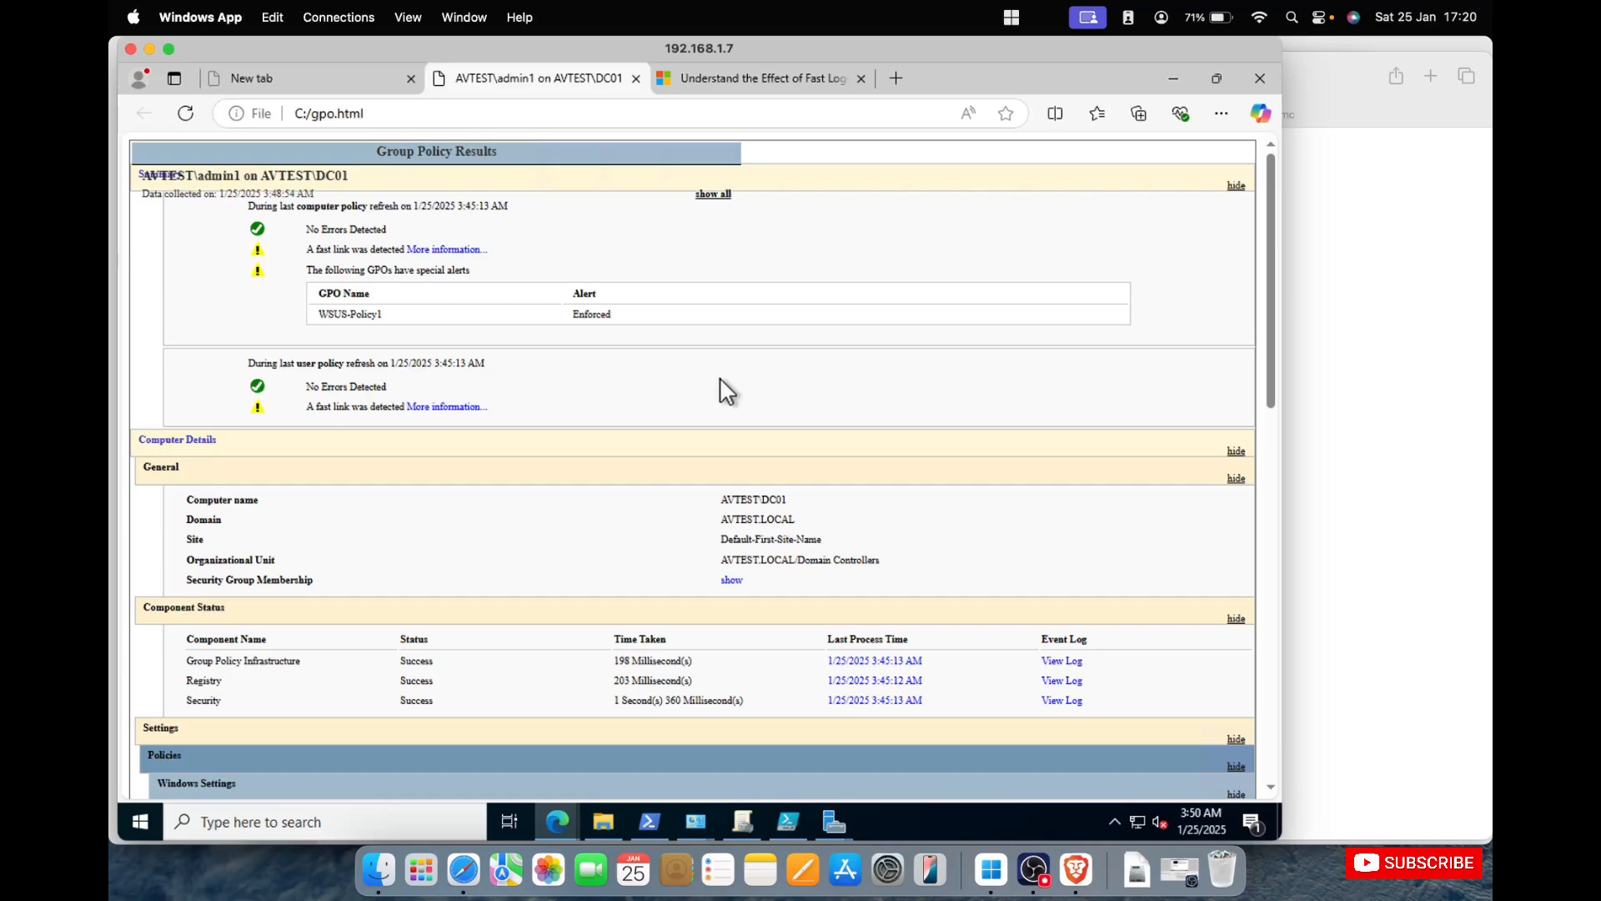
click(750, 74)
scroll(679, 357, down, 3)
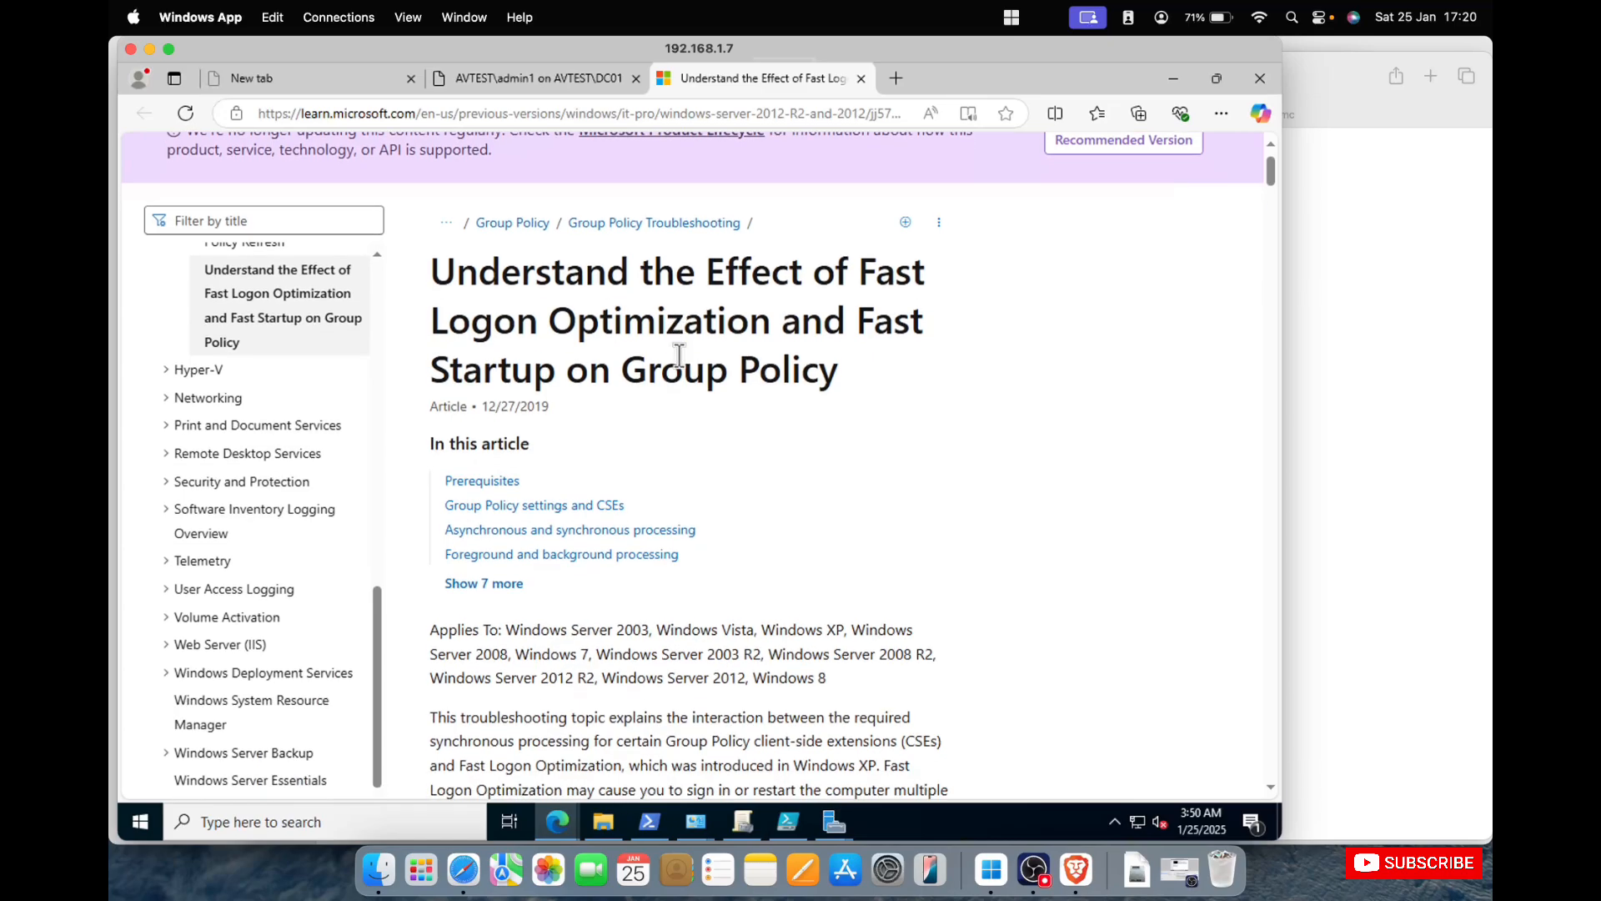
scroll(682, 367, down, 12)
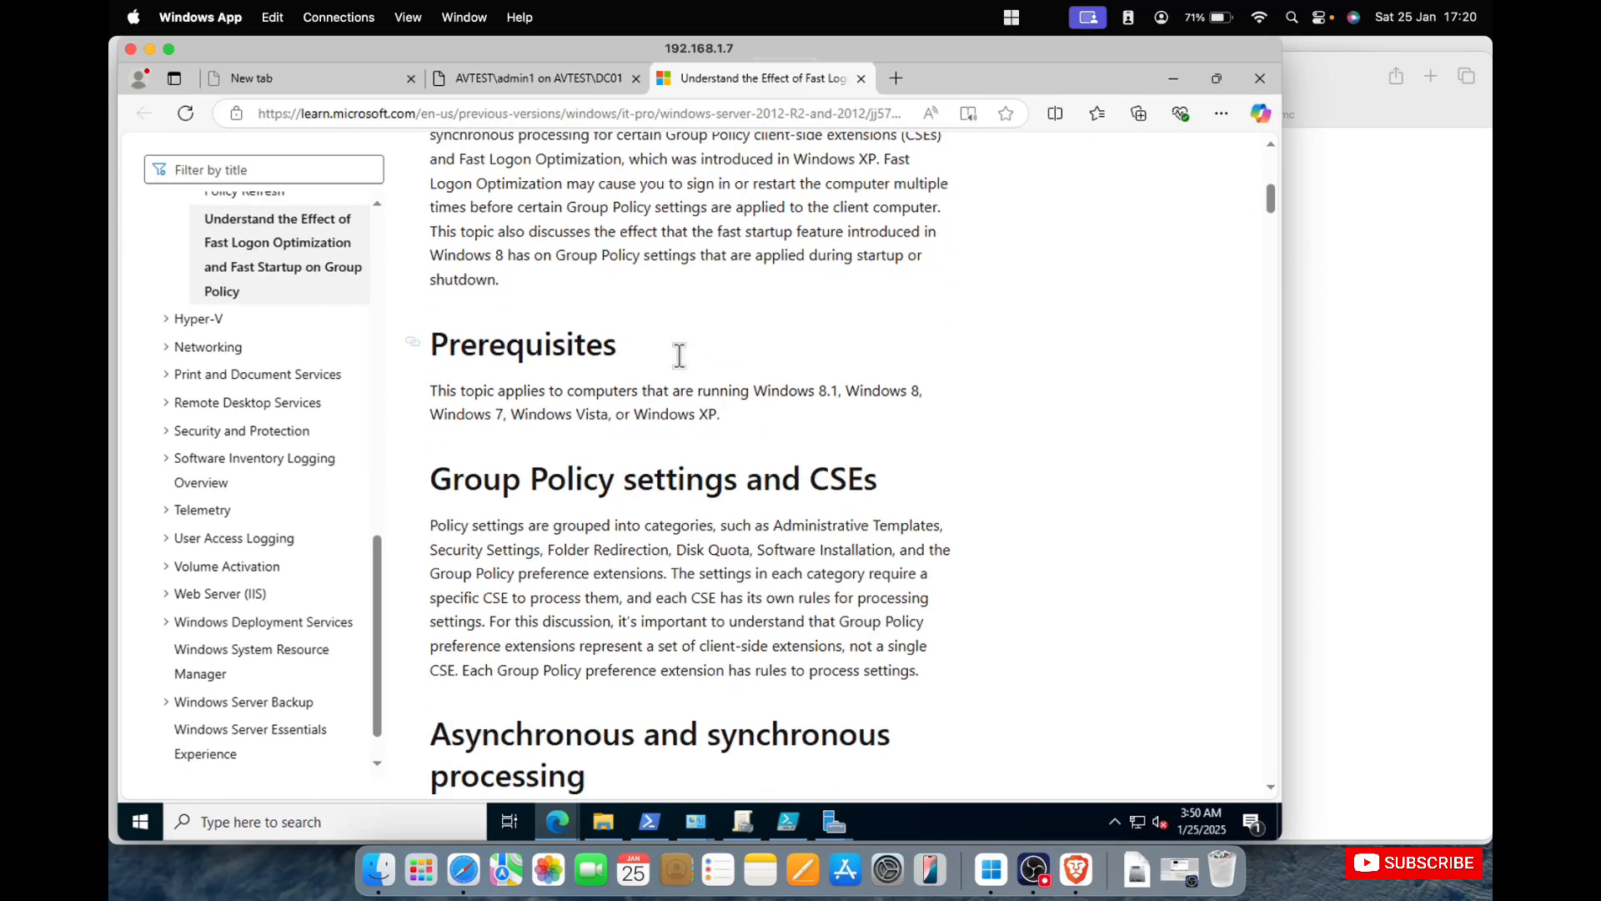
scroll(683, 367, down, 5)
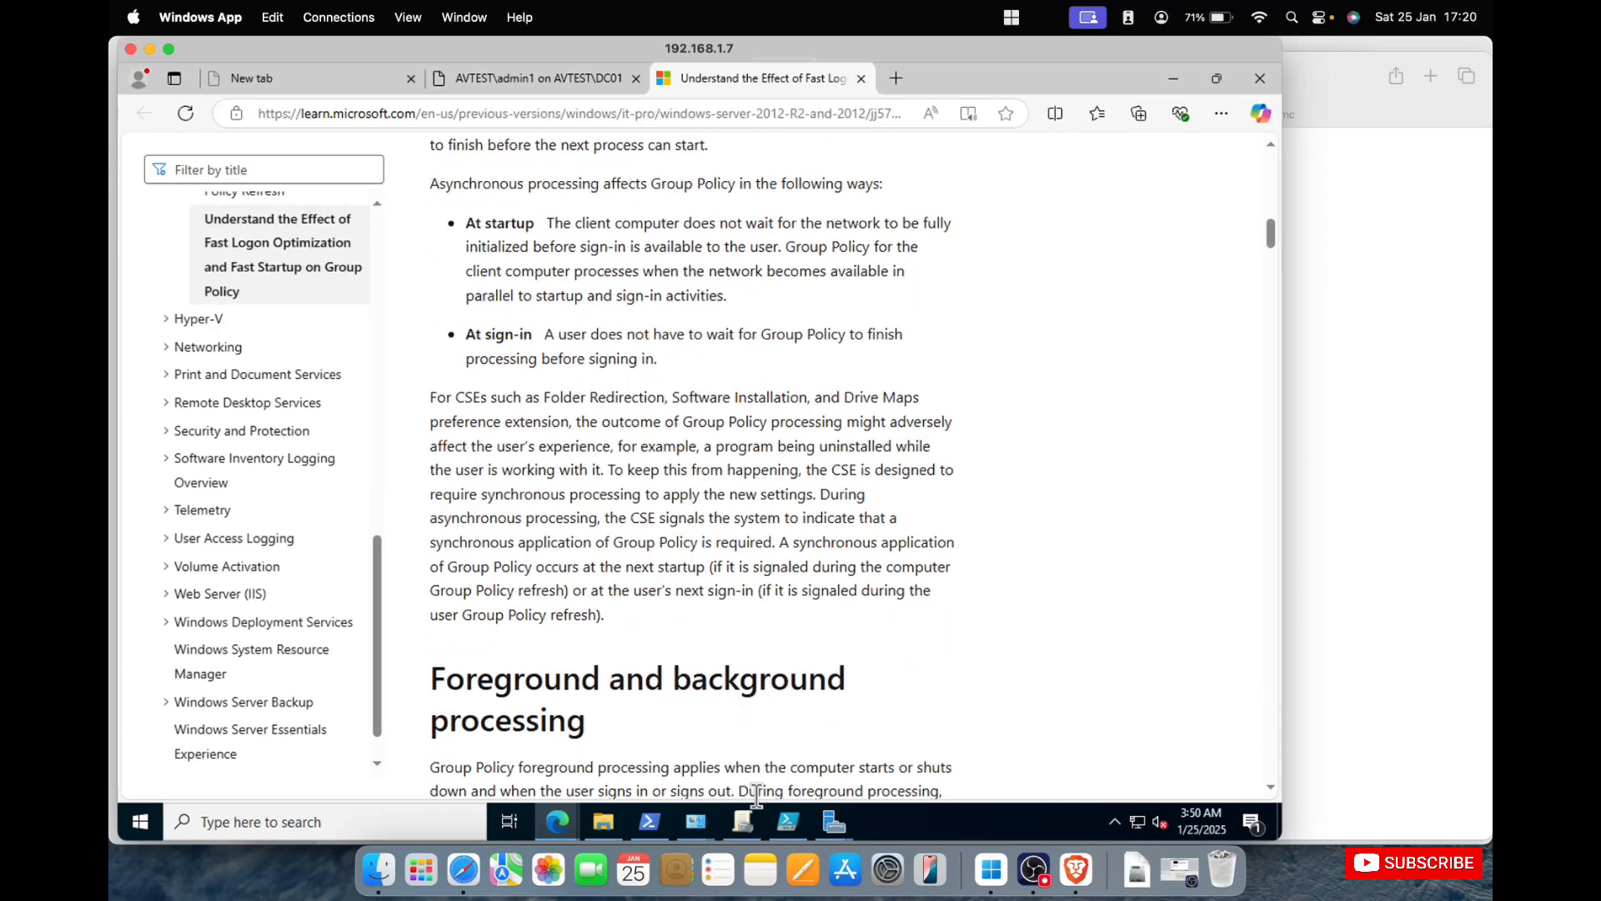
In Group Policy Management, turn off Enforced on the WSUS-Policy1 links under TestUnit and Domain Controllers.
click(741, 821)
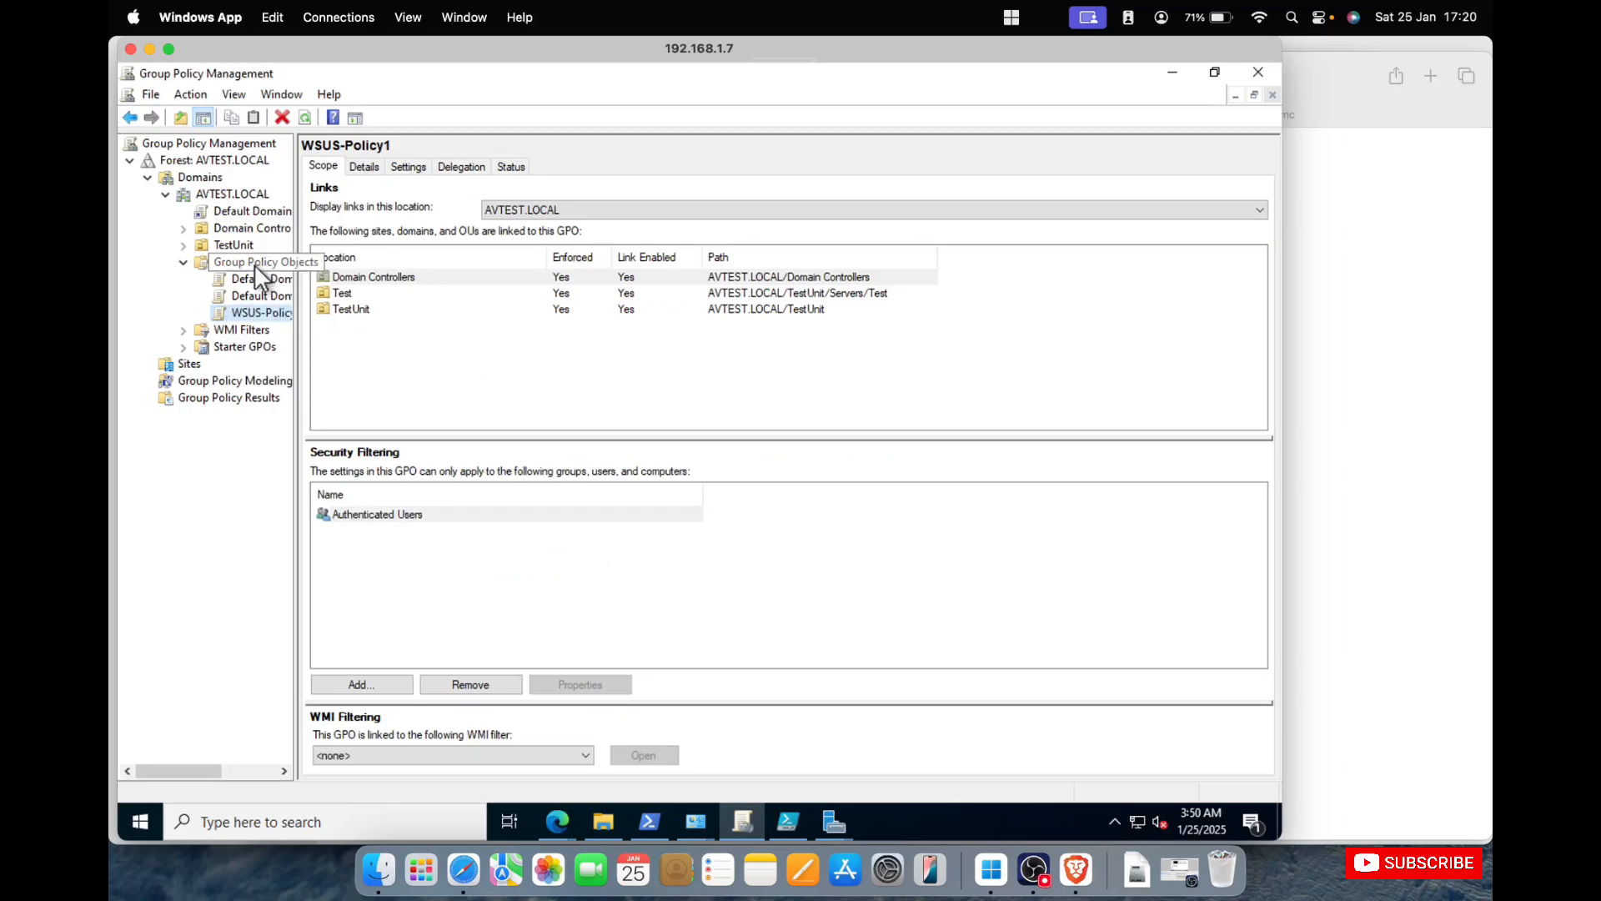
right_click(252, 314)
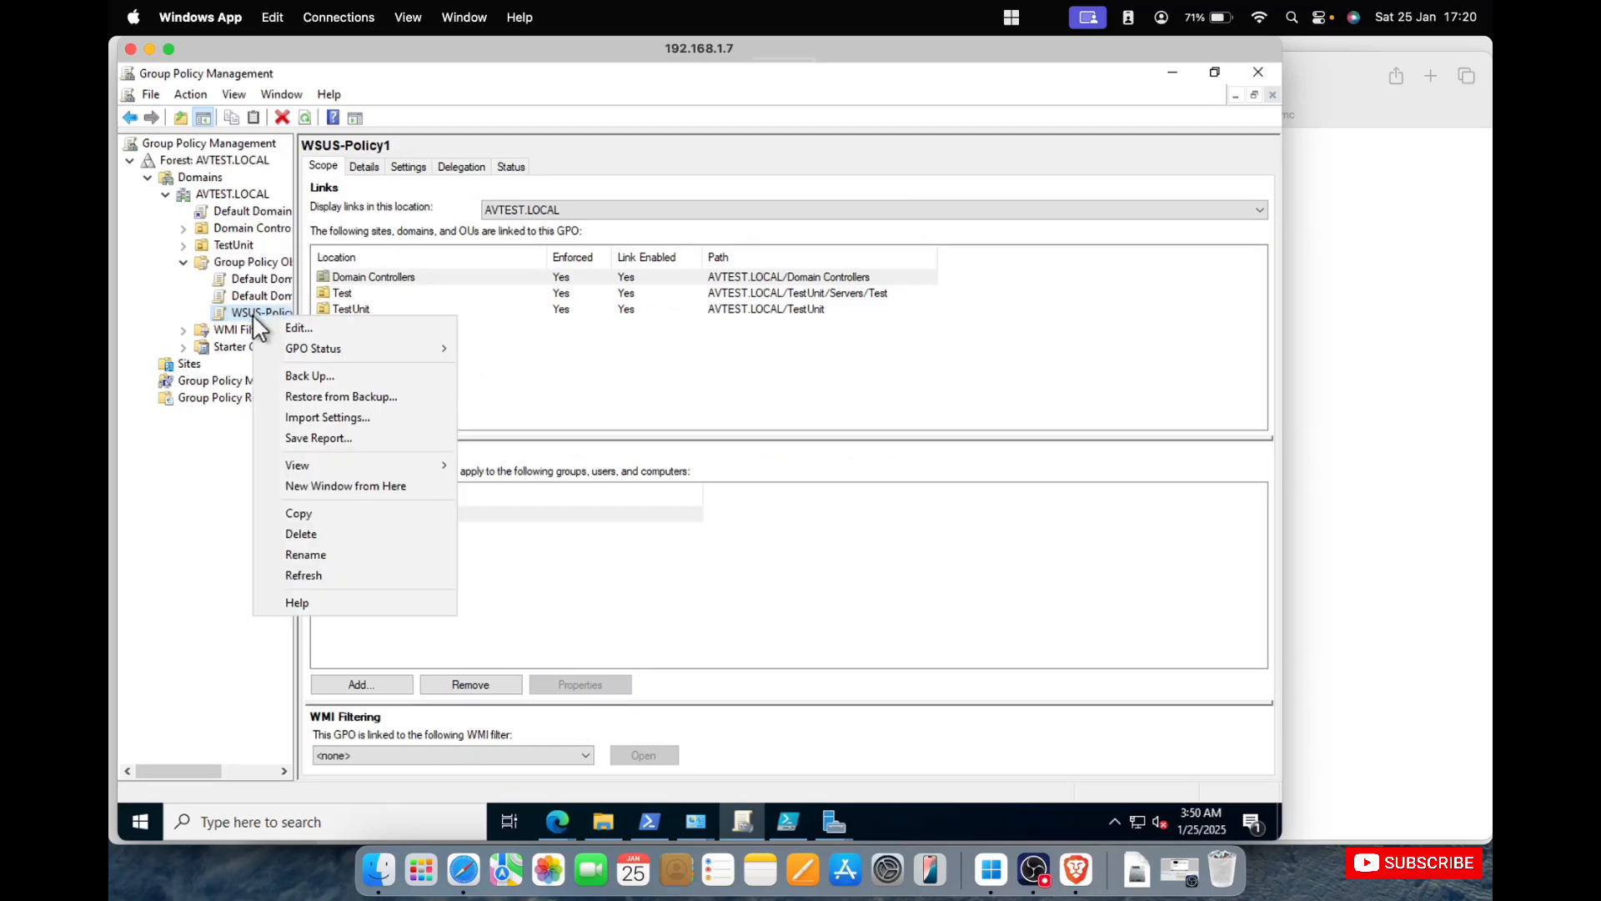
click(200, 250)
click(183, 244)
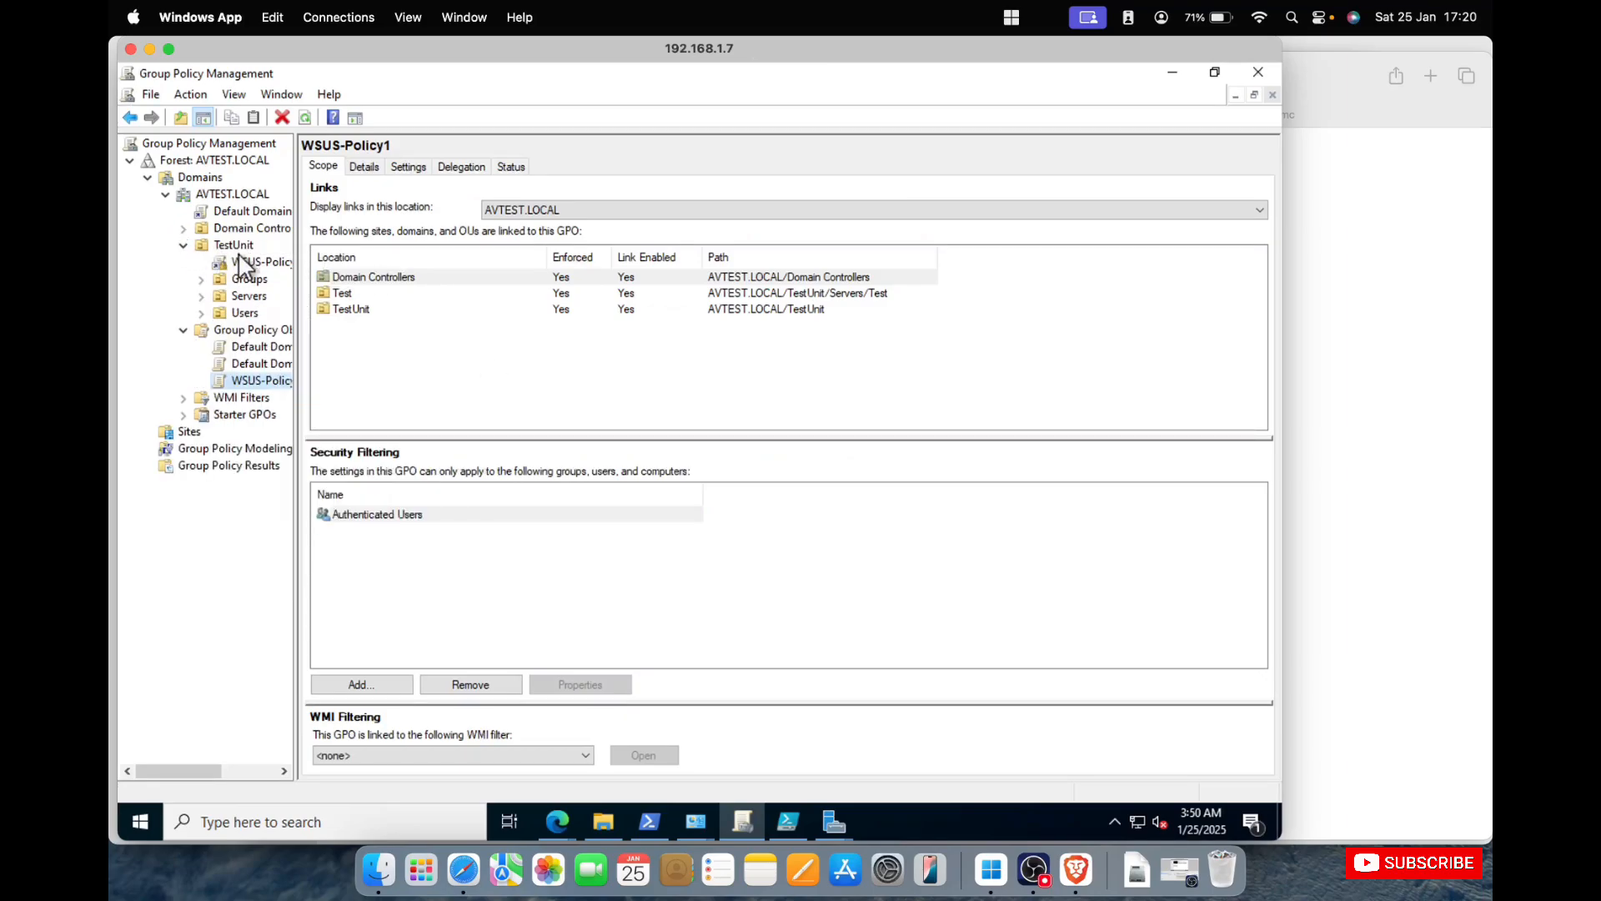
right_click(238, 261)
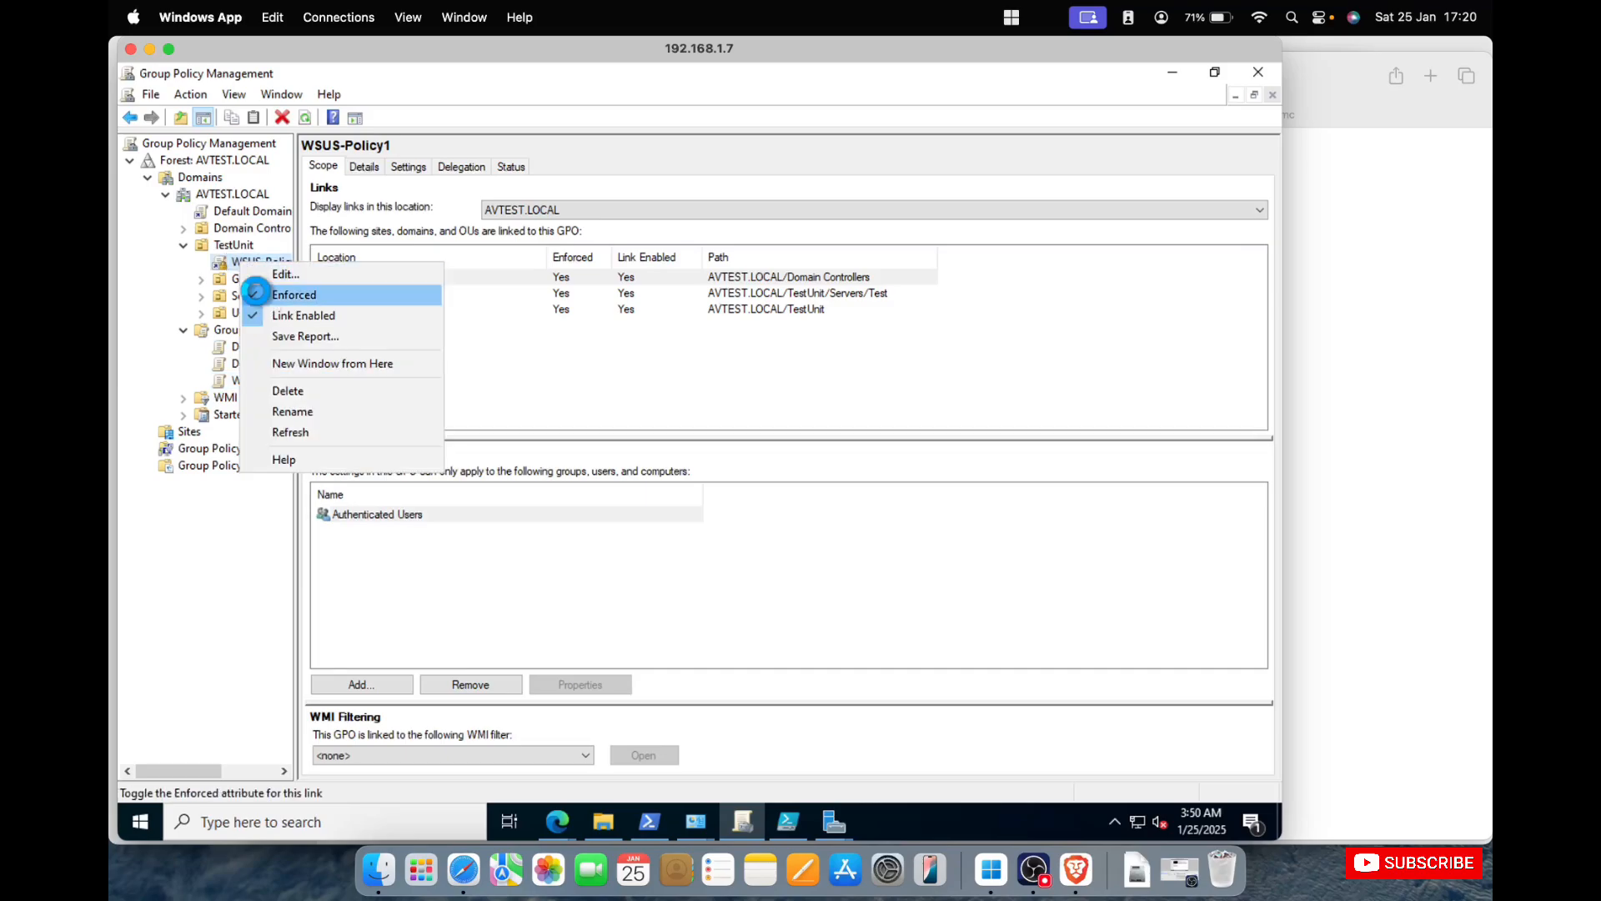
click(288, 294)
double_click(247, 228)
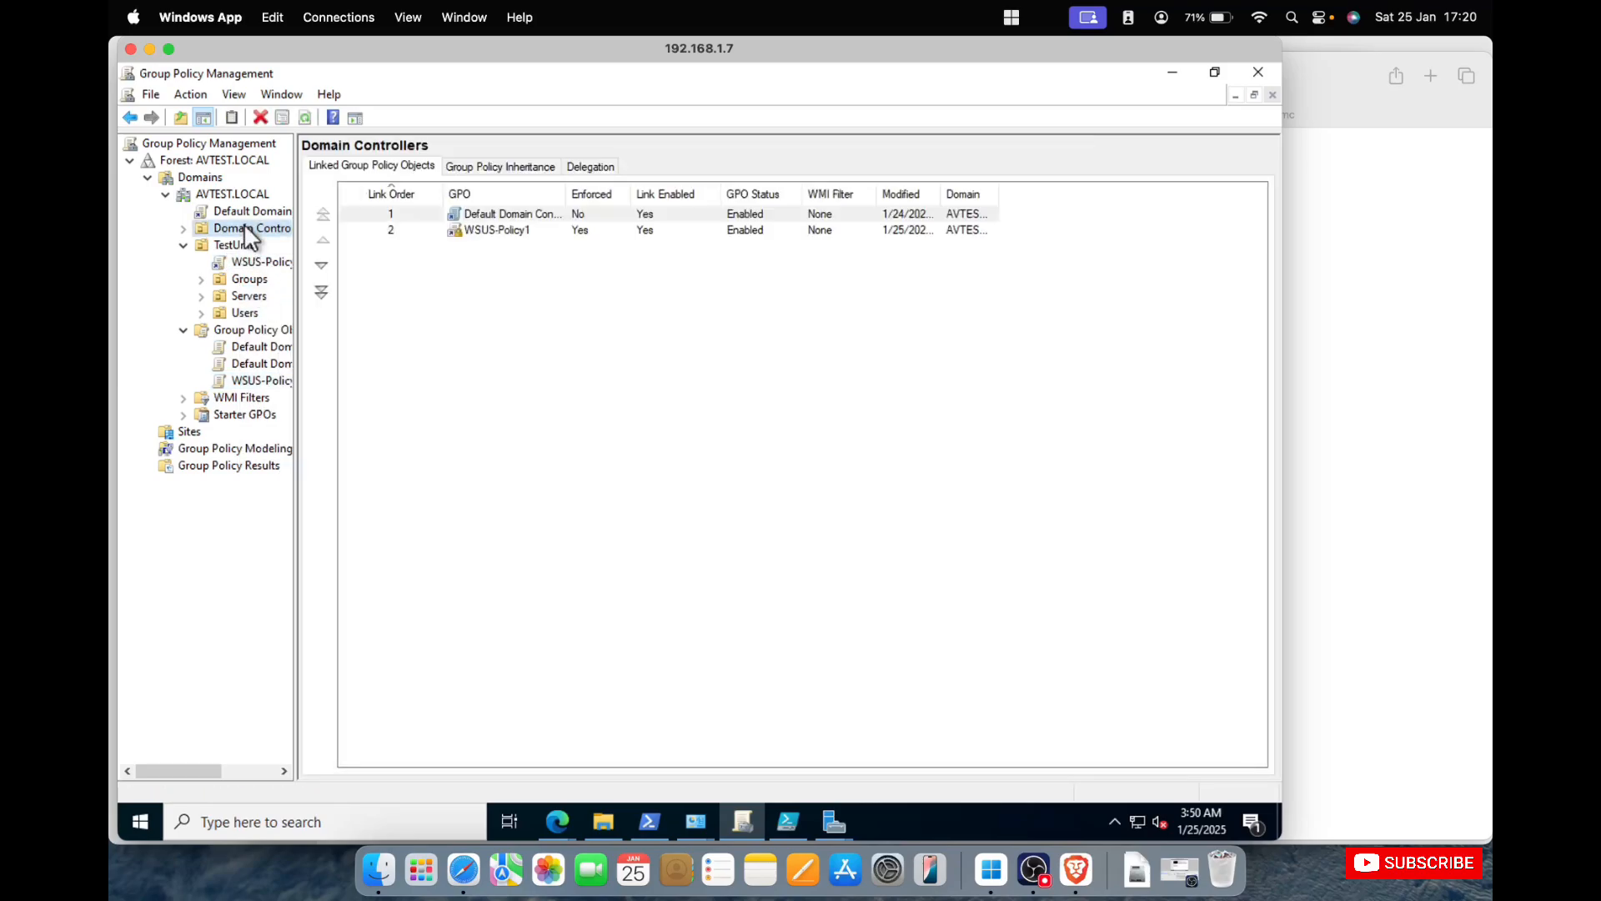
right_click(244, 255)
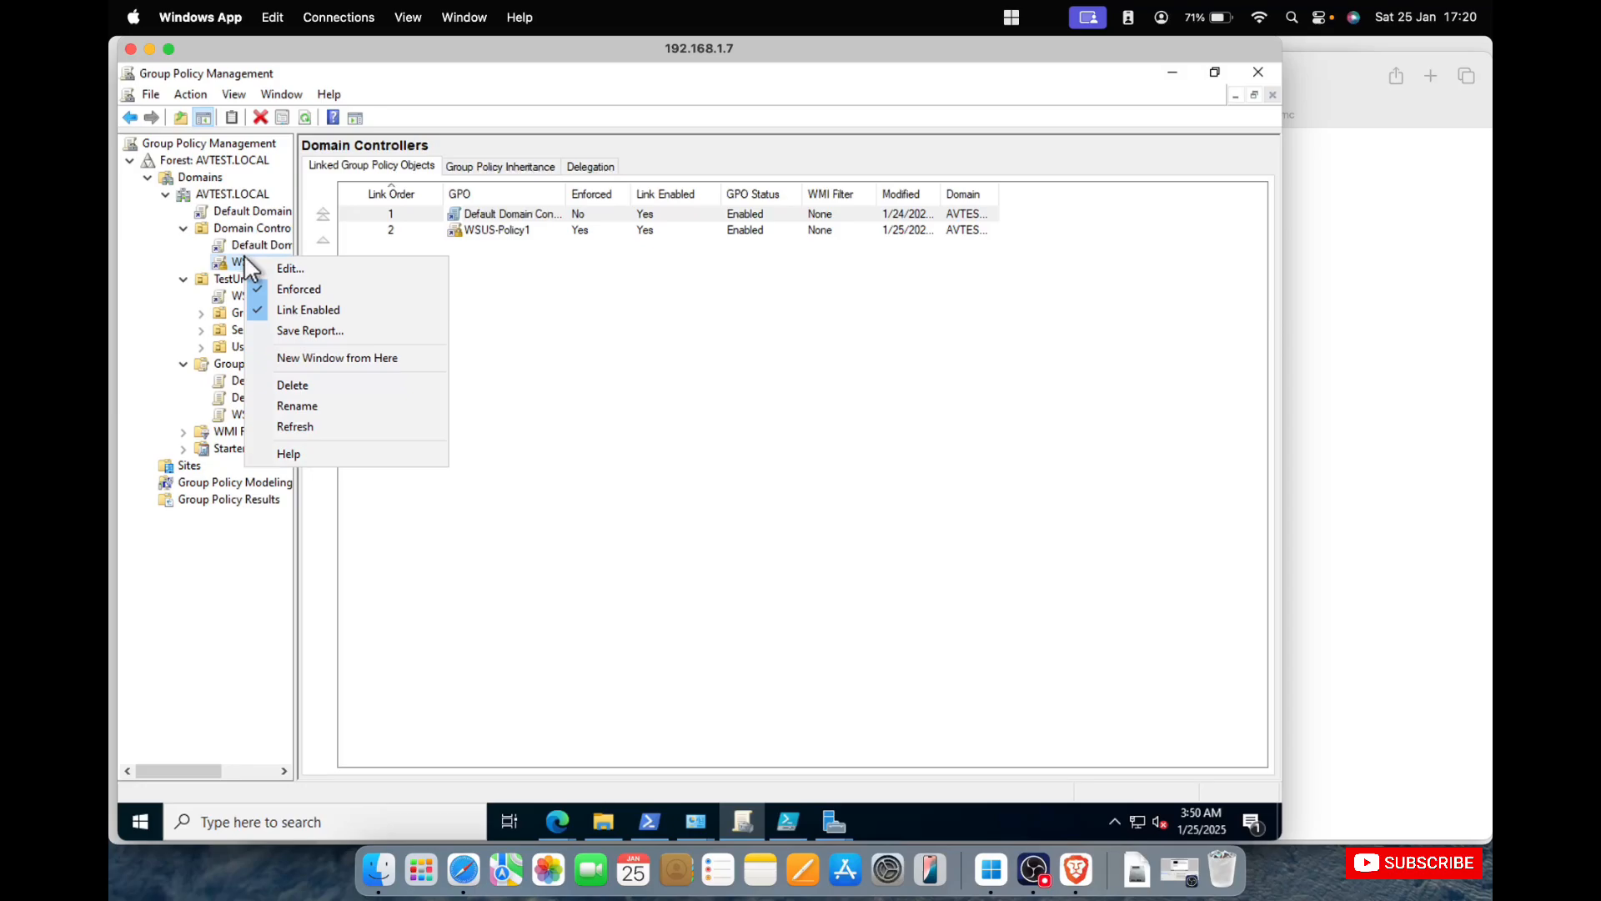
click(293, 289)
Run gpupdate /force in PowerShell and run the Windows Update client reset script in PowerShell ISE.
click(650, 822)
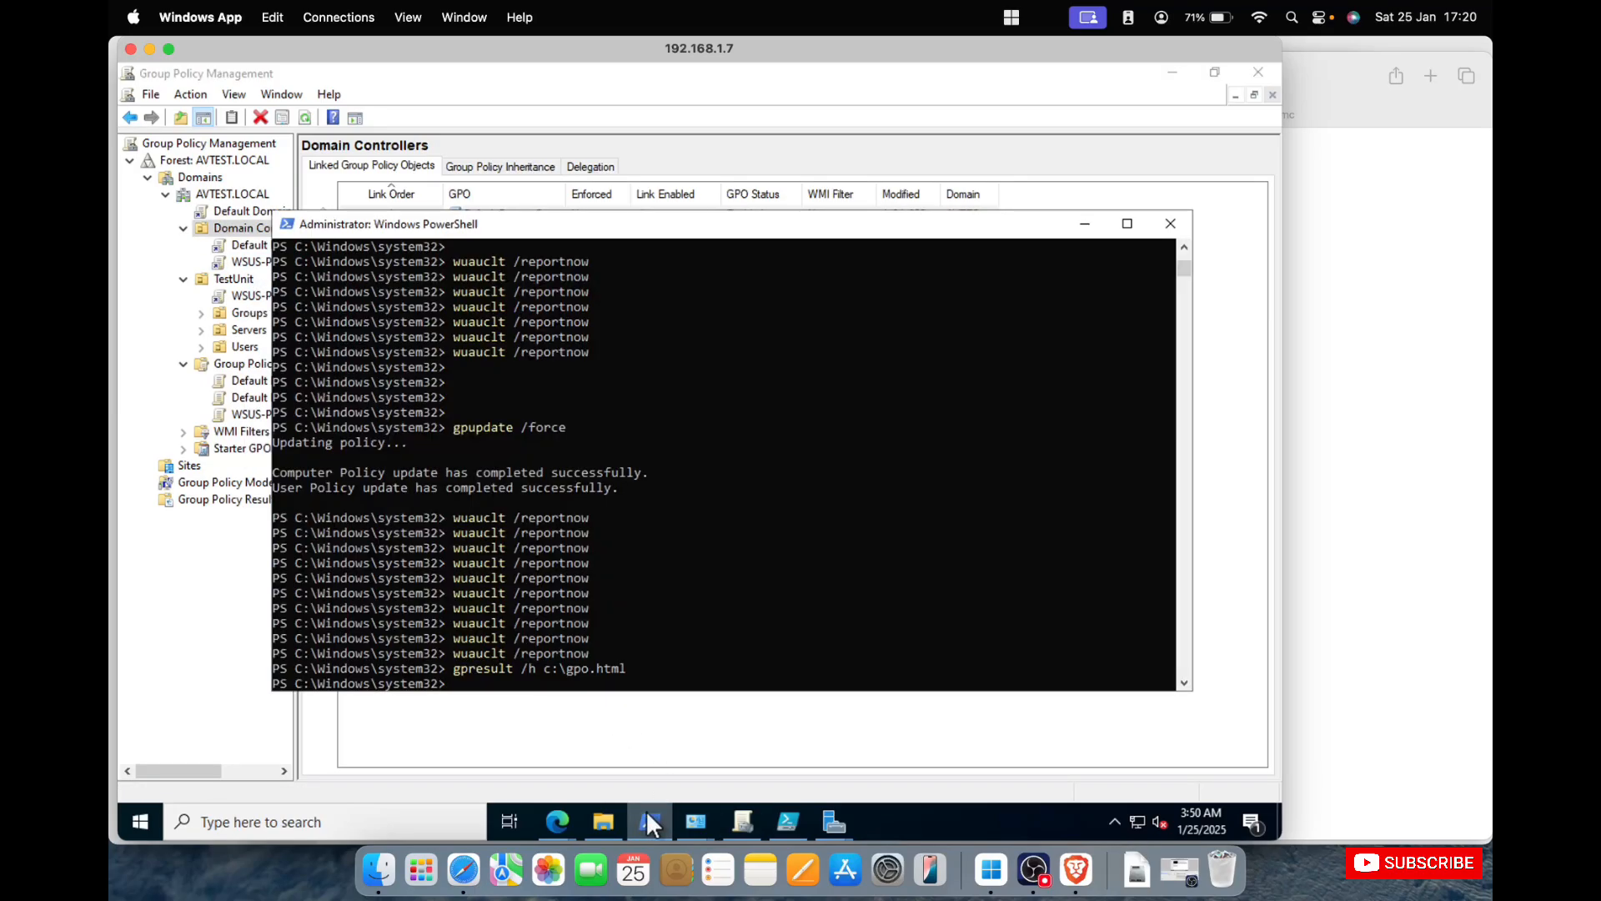
key(Up)
key(Up)
key(Up)
key(Return)
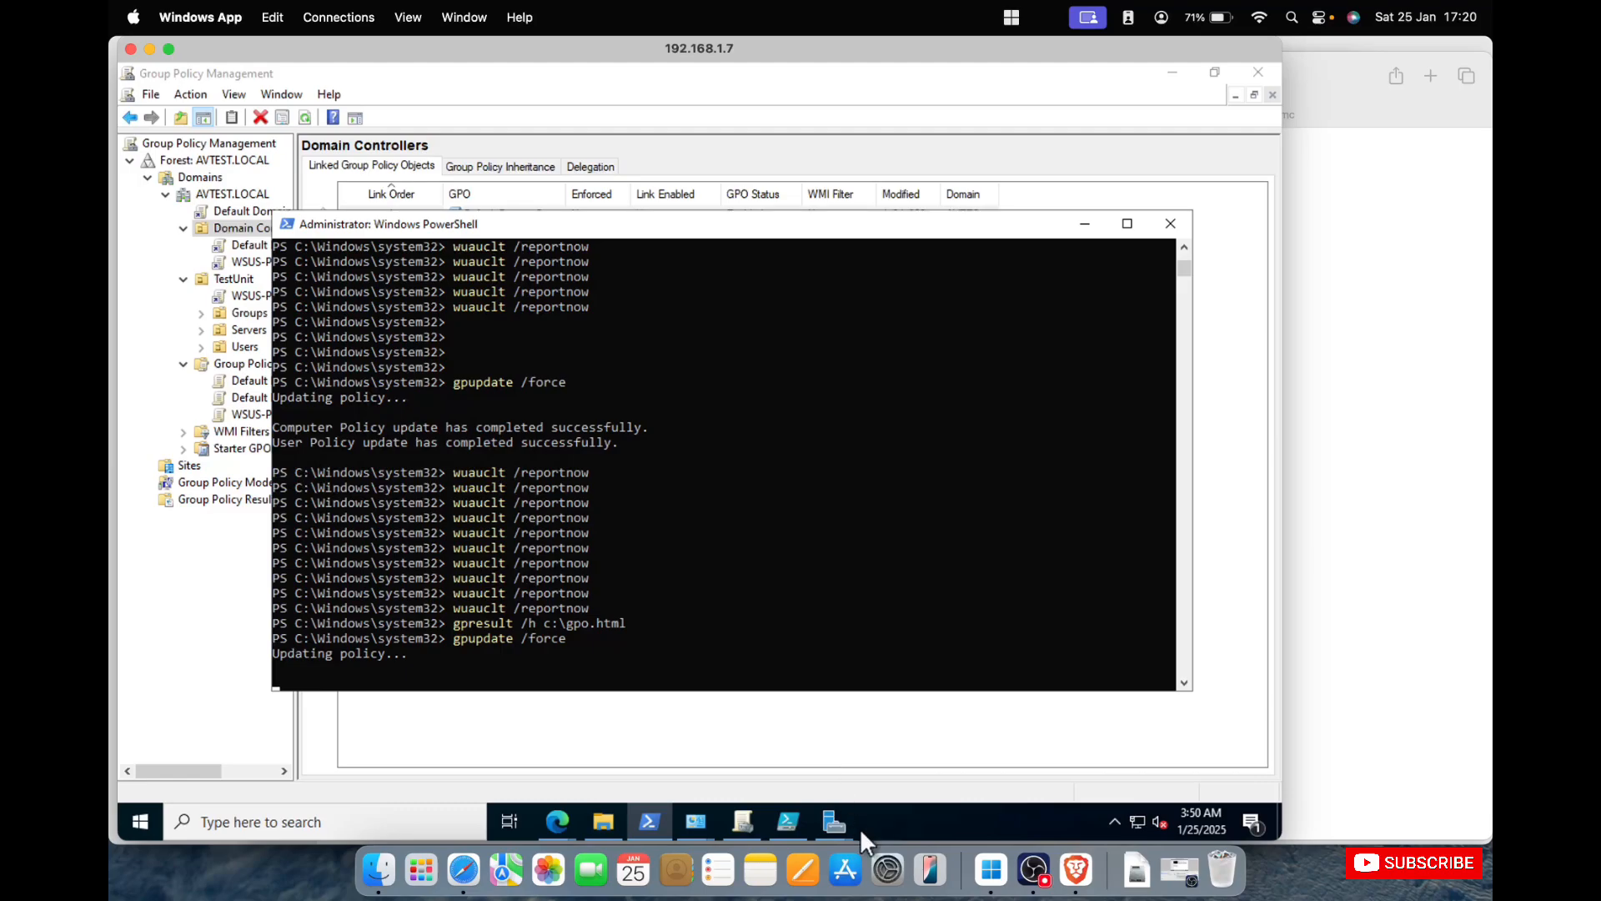
click(790, 820)
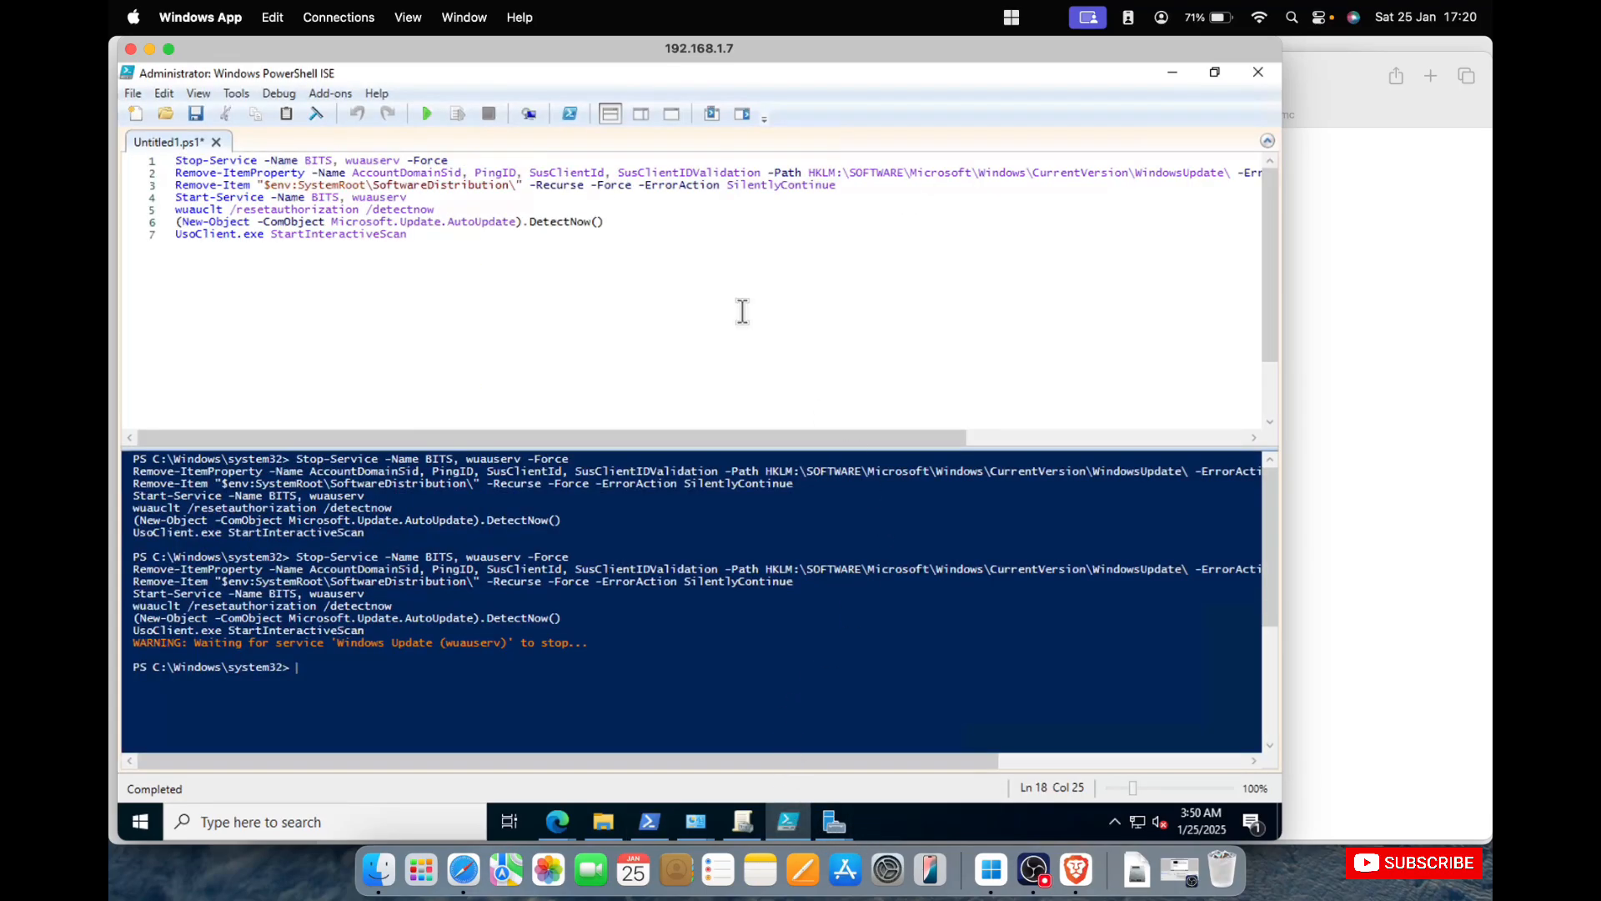
click(427, 113)
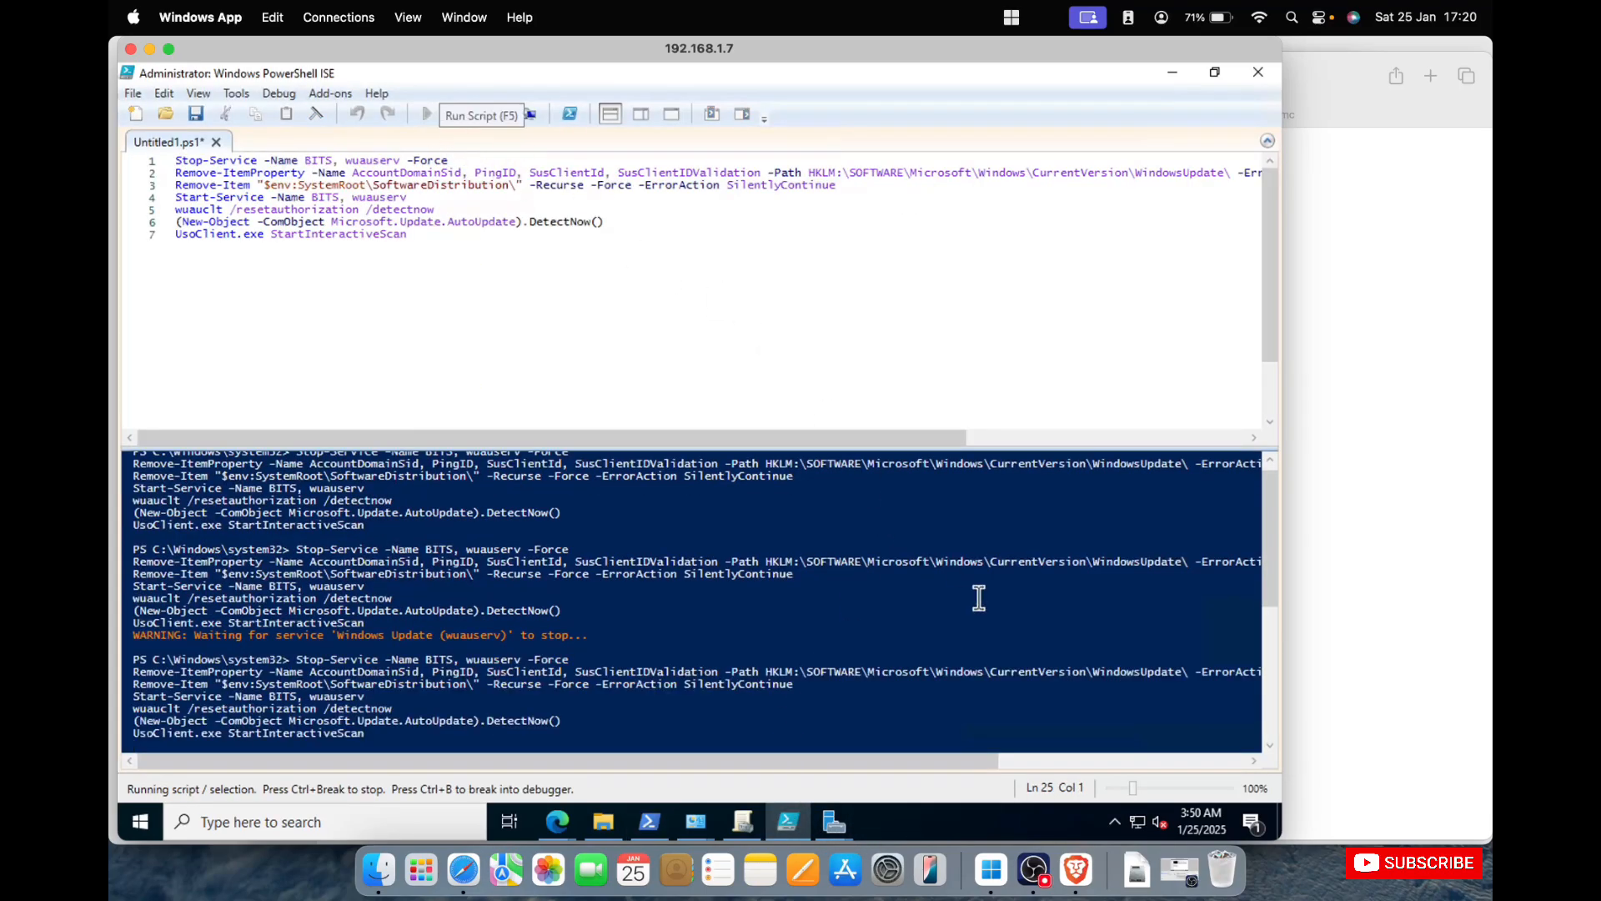
Switch to the Update Services console on 192.168.1.8, check the Test group and refresh the Unassigned Computers list.
click(1369, 544)
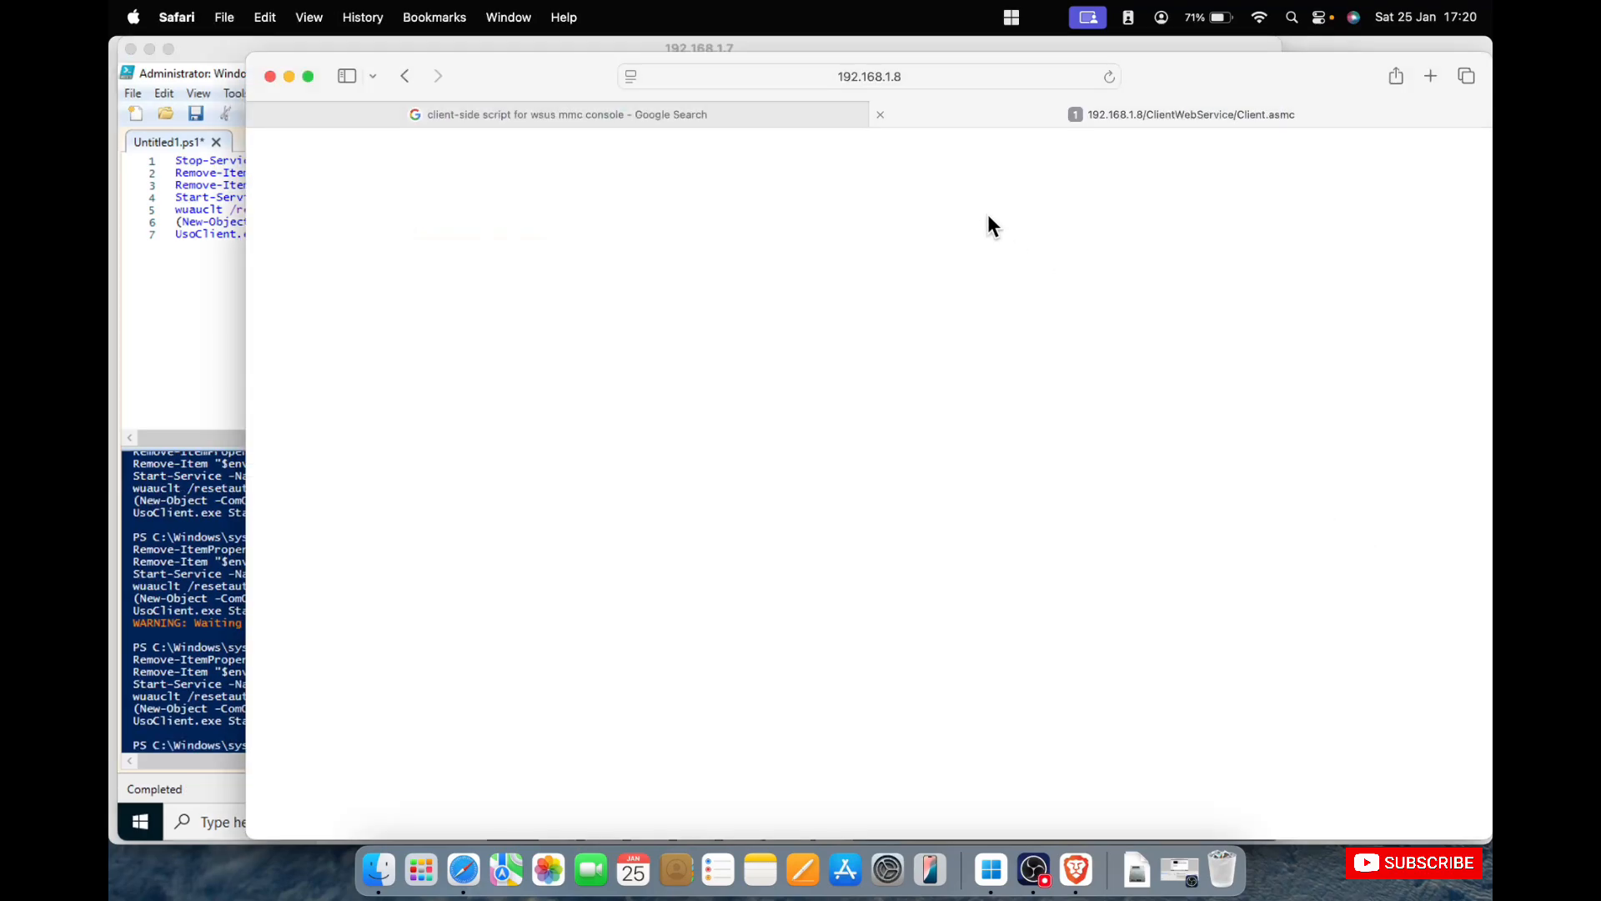
click(307, 77)
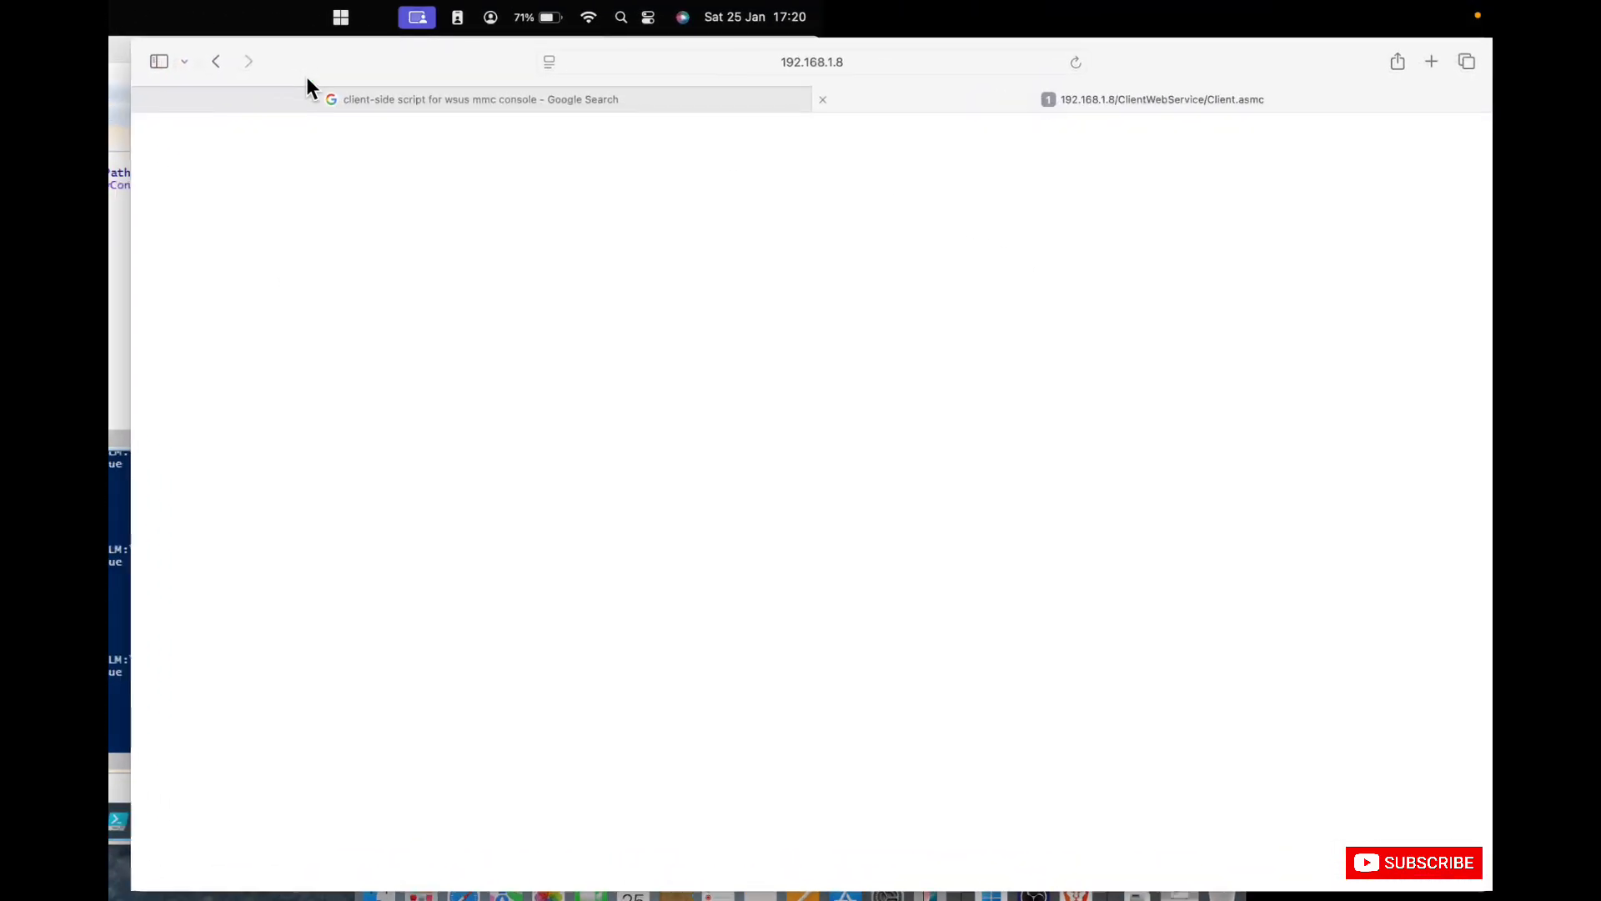
click(132, 58)
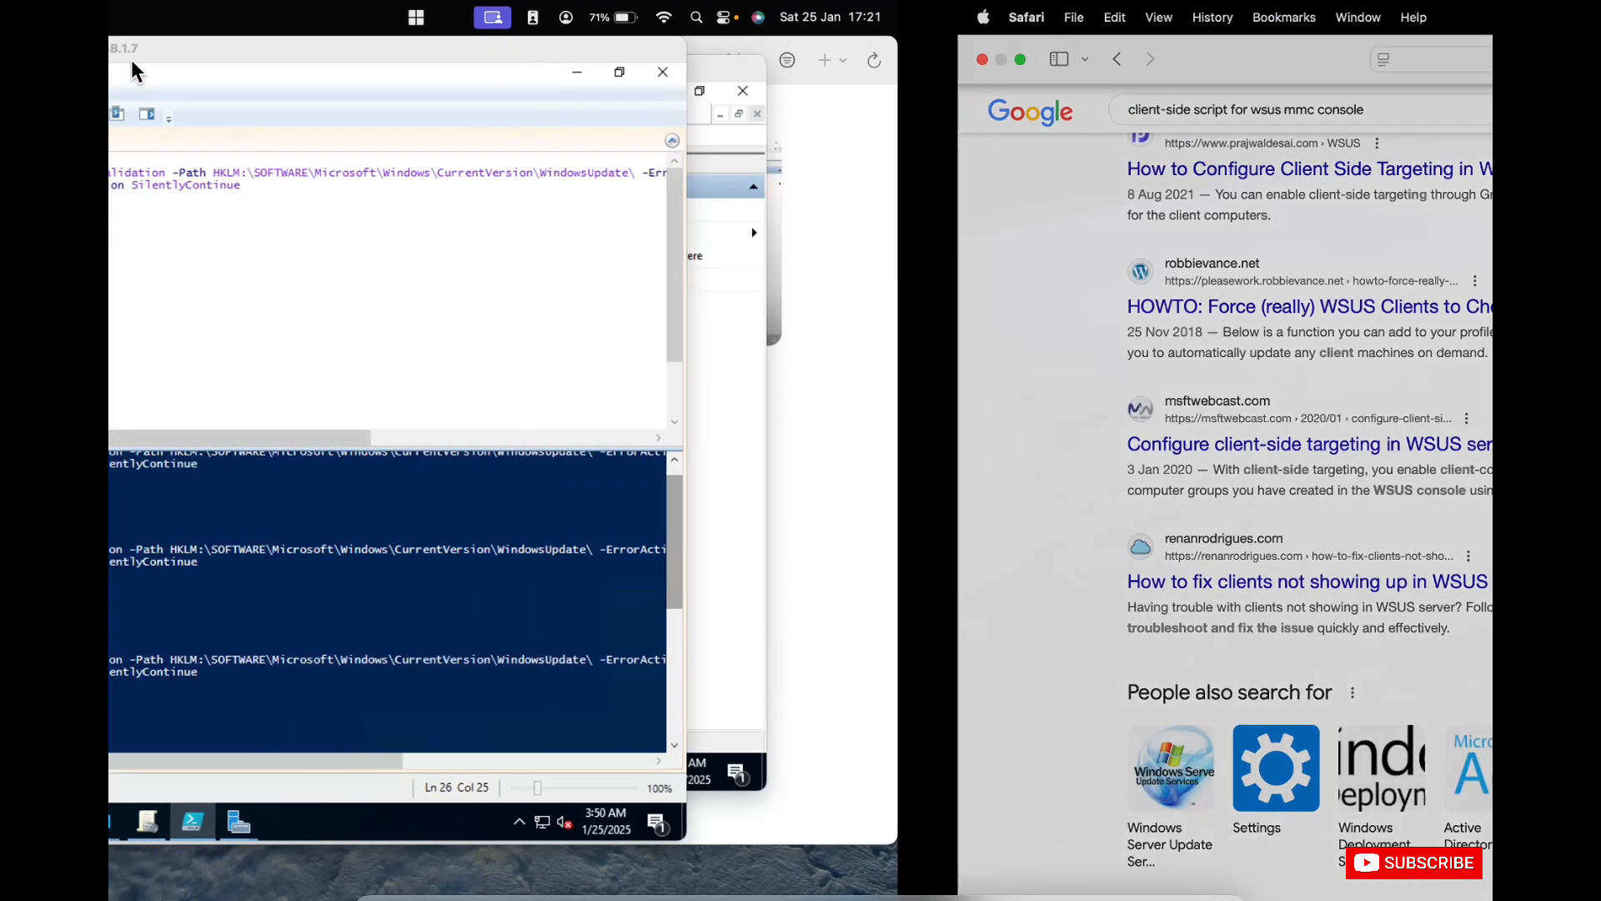
click(1317, 667)
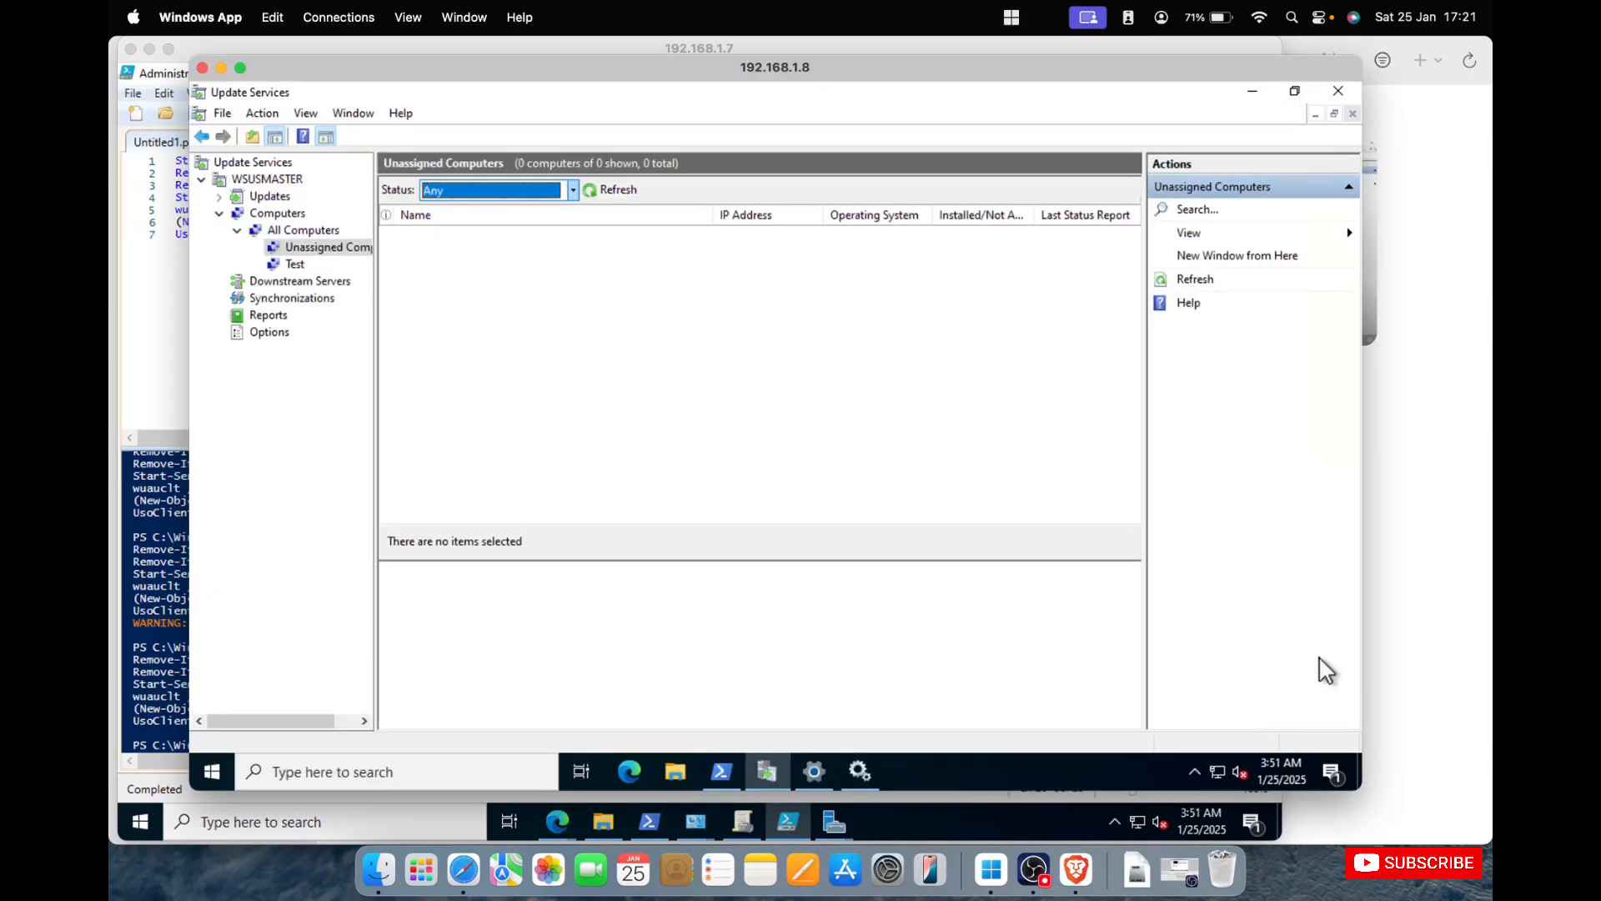
click(598, 189)
click(287, 266)
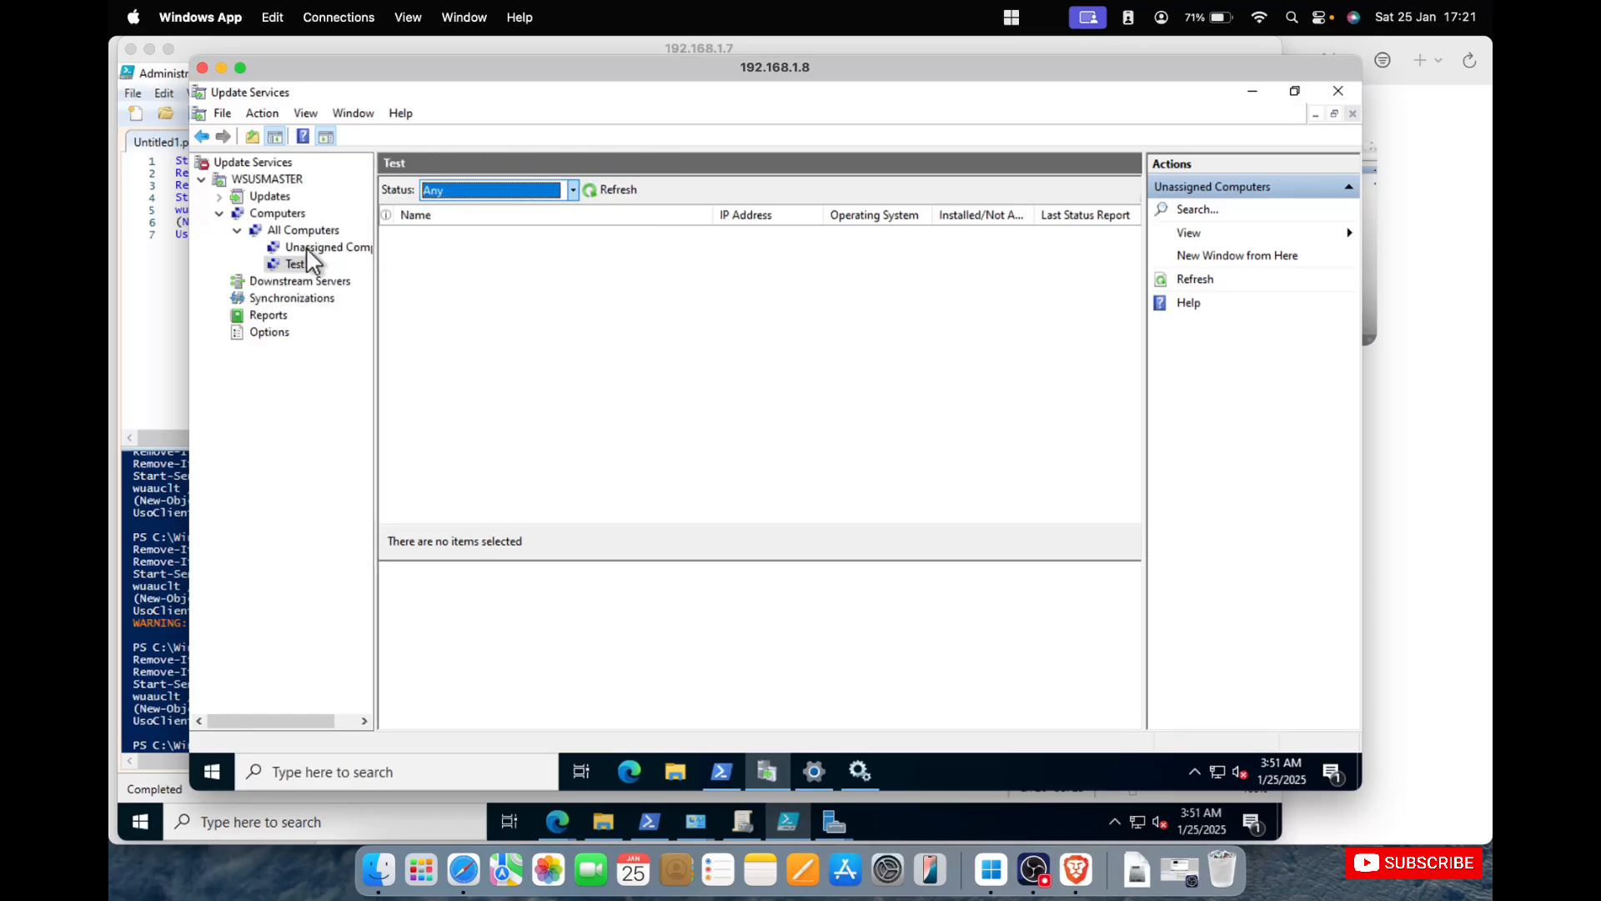
click(308, 247)
click(620, 188)
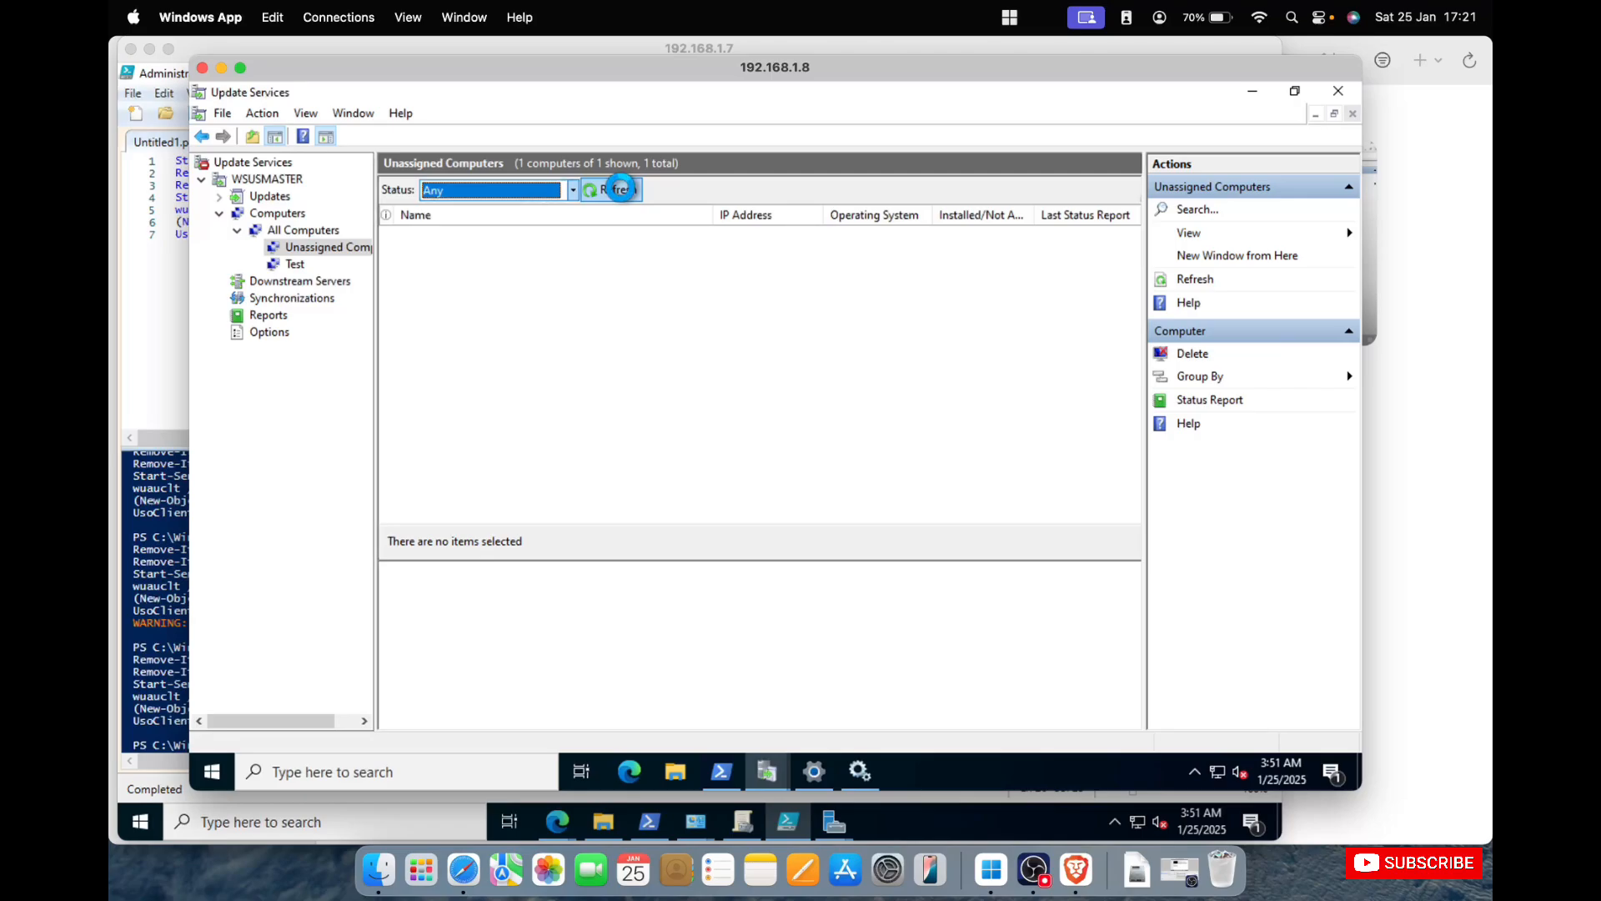
click(620, 189)
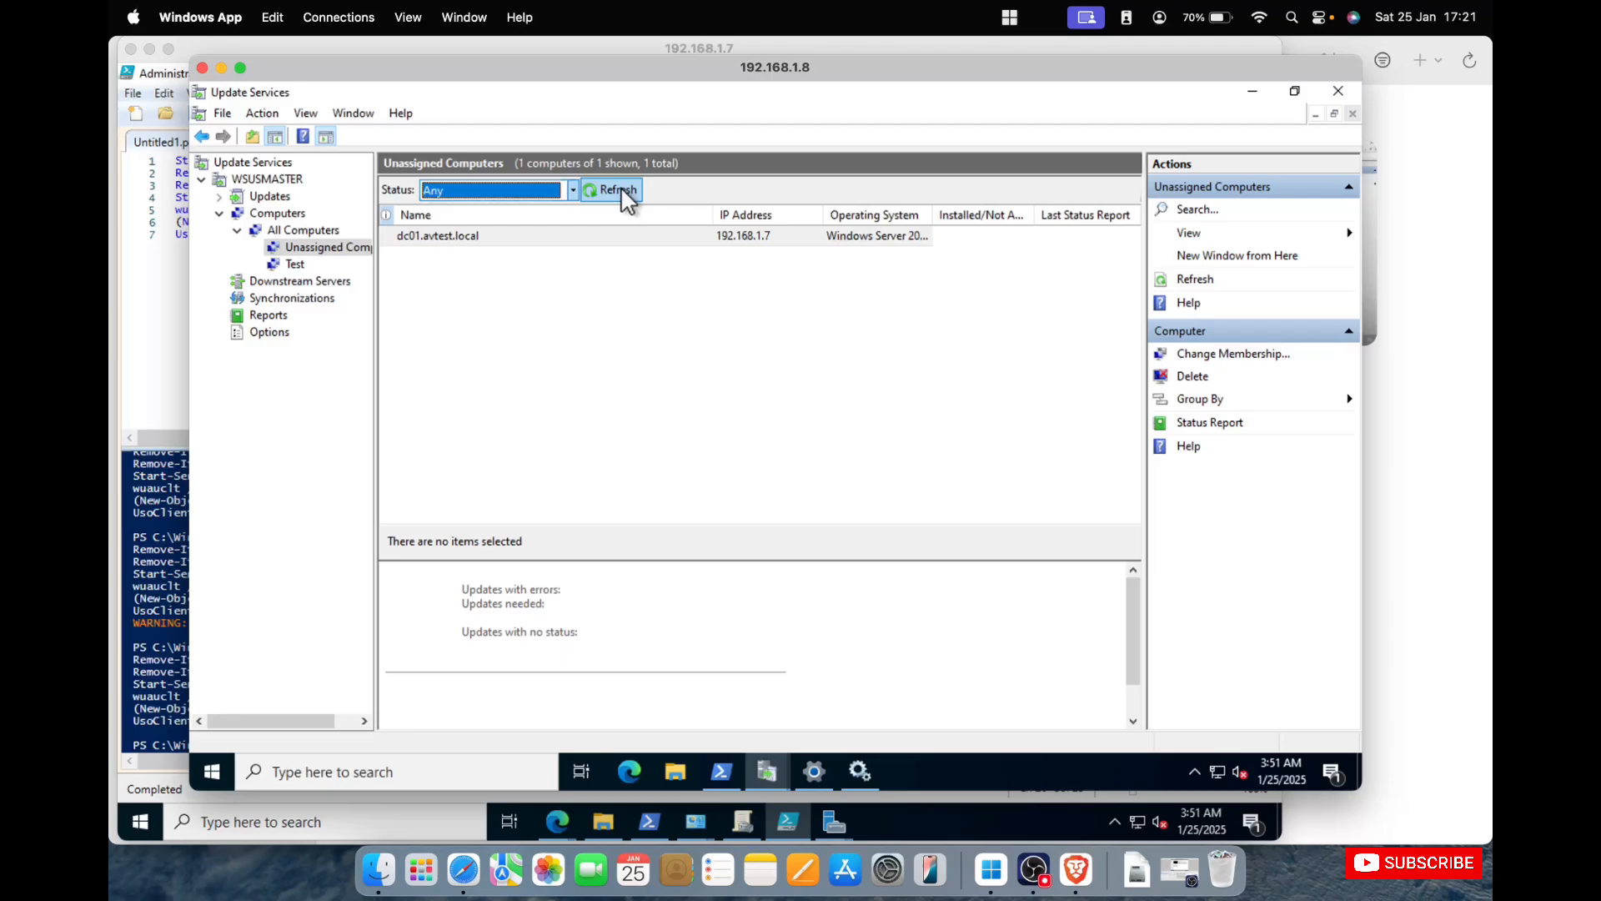
Select dc01.avtest.local in Unassigned Computers and narrow the Name column to view its status details.
click(700, 236)
drag(715, 215, 569, 215)
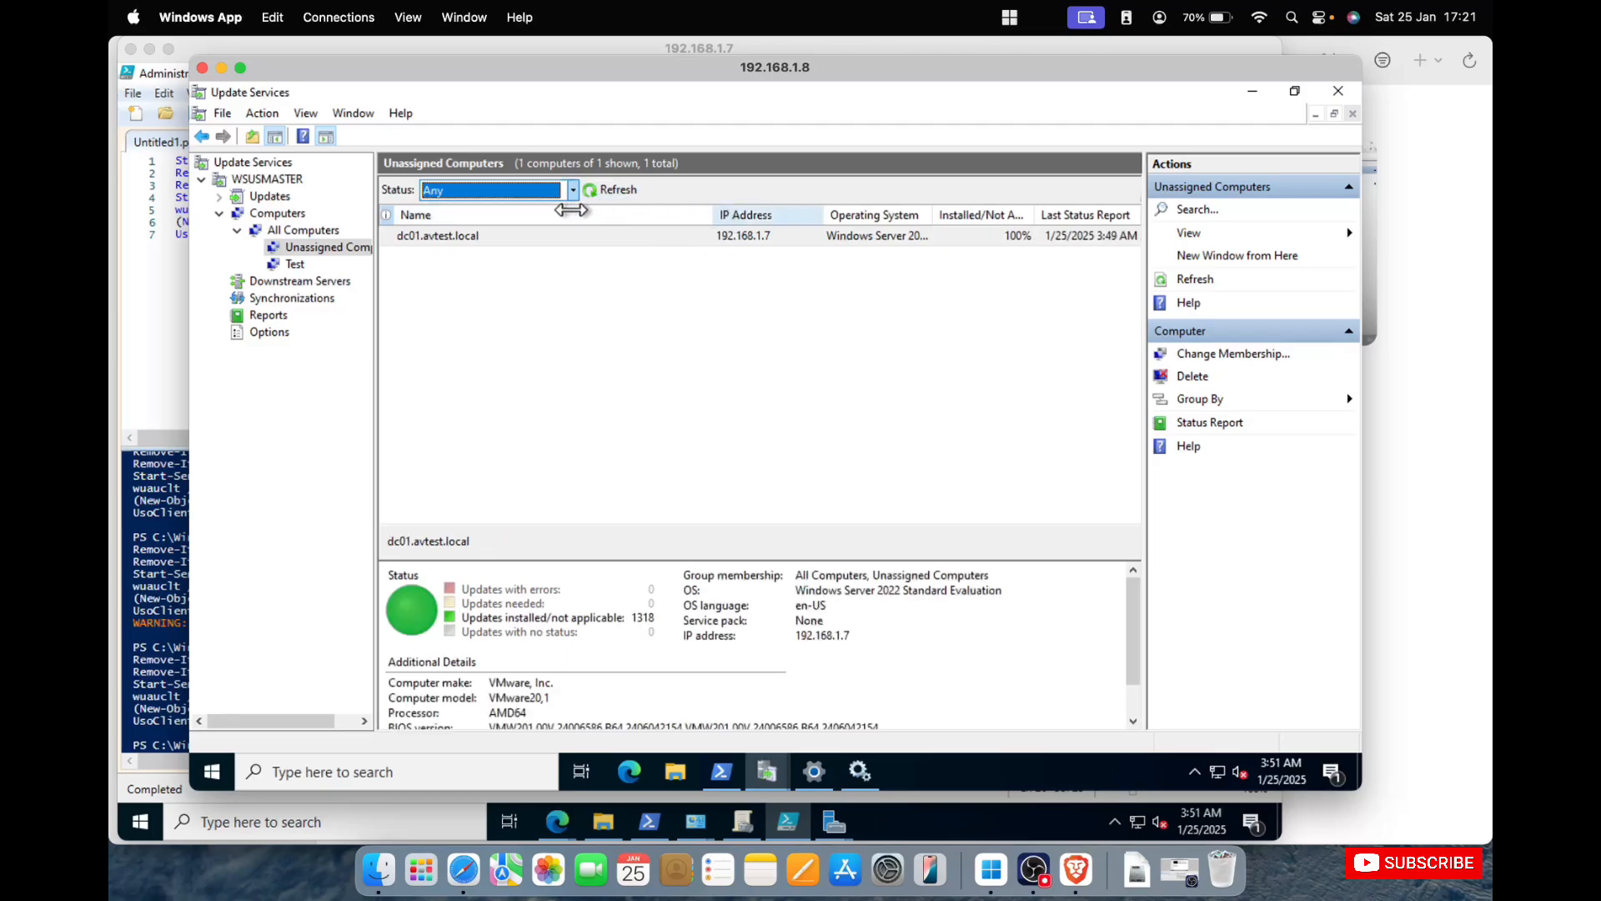
click(693, 228)
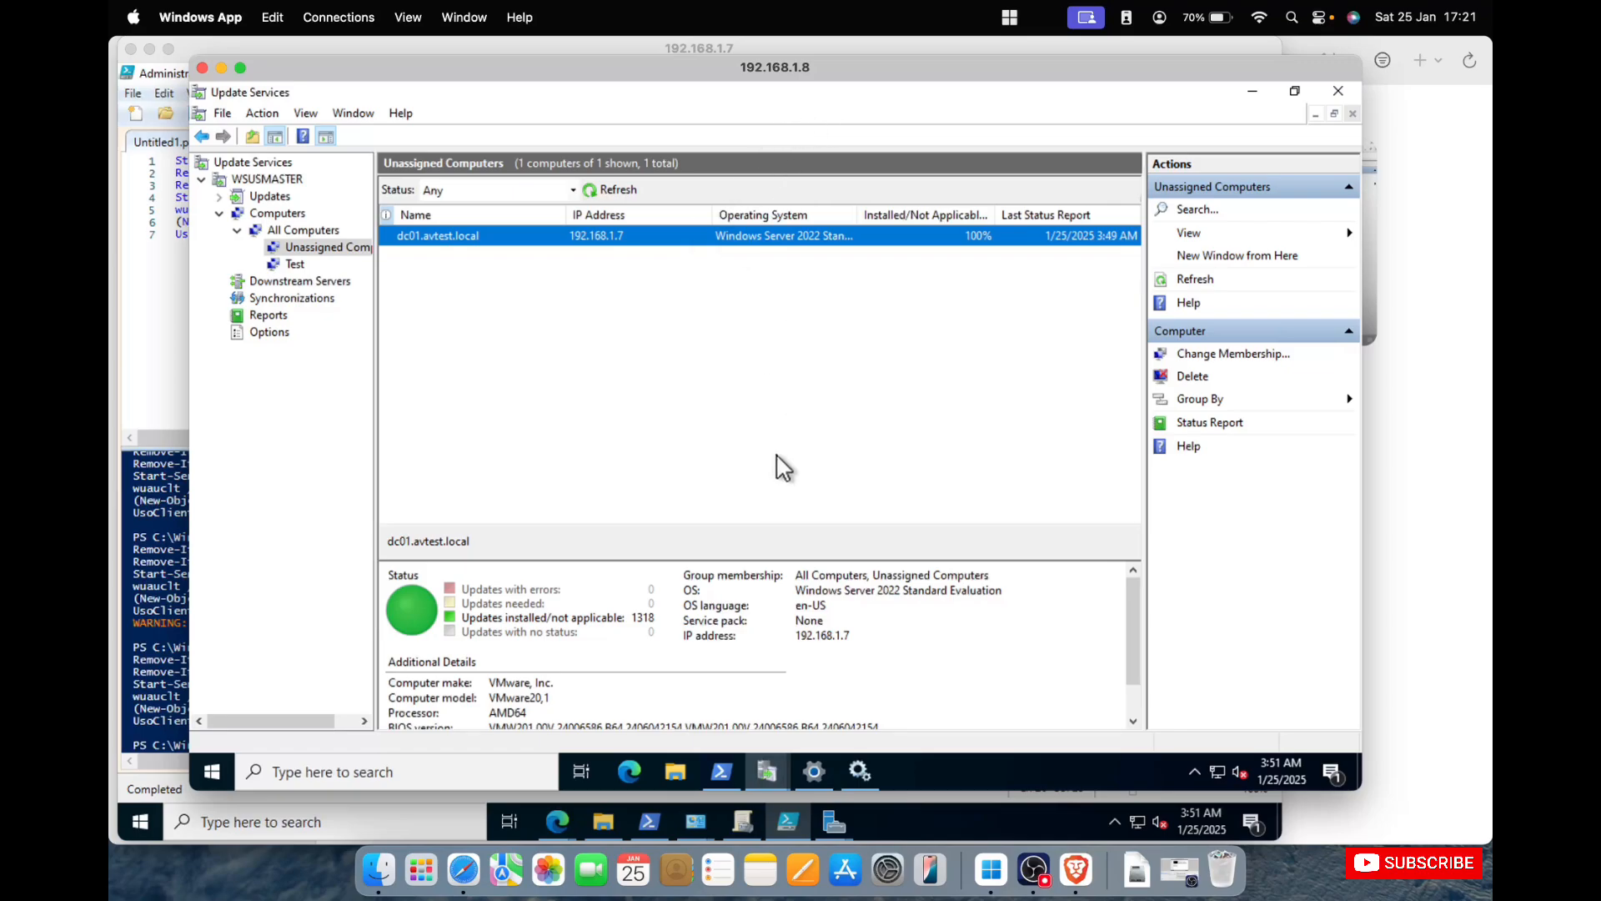
Copy the whole Windows Update client reset script from PowerShell ISE on 192.168.1.7.
click(173, 360)
drag(489, 275, 175, 154)
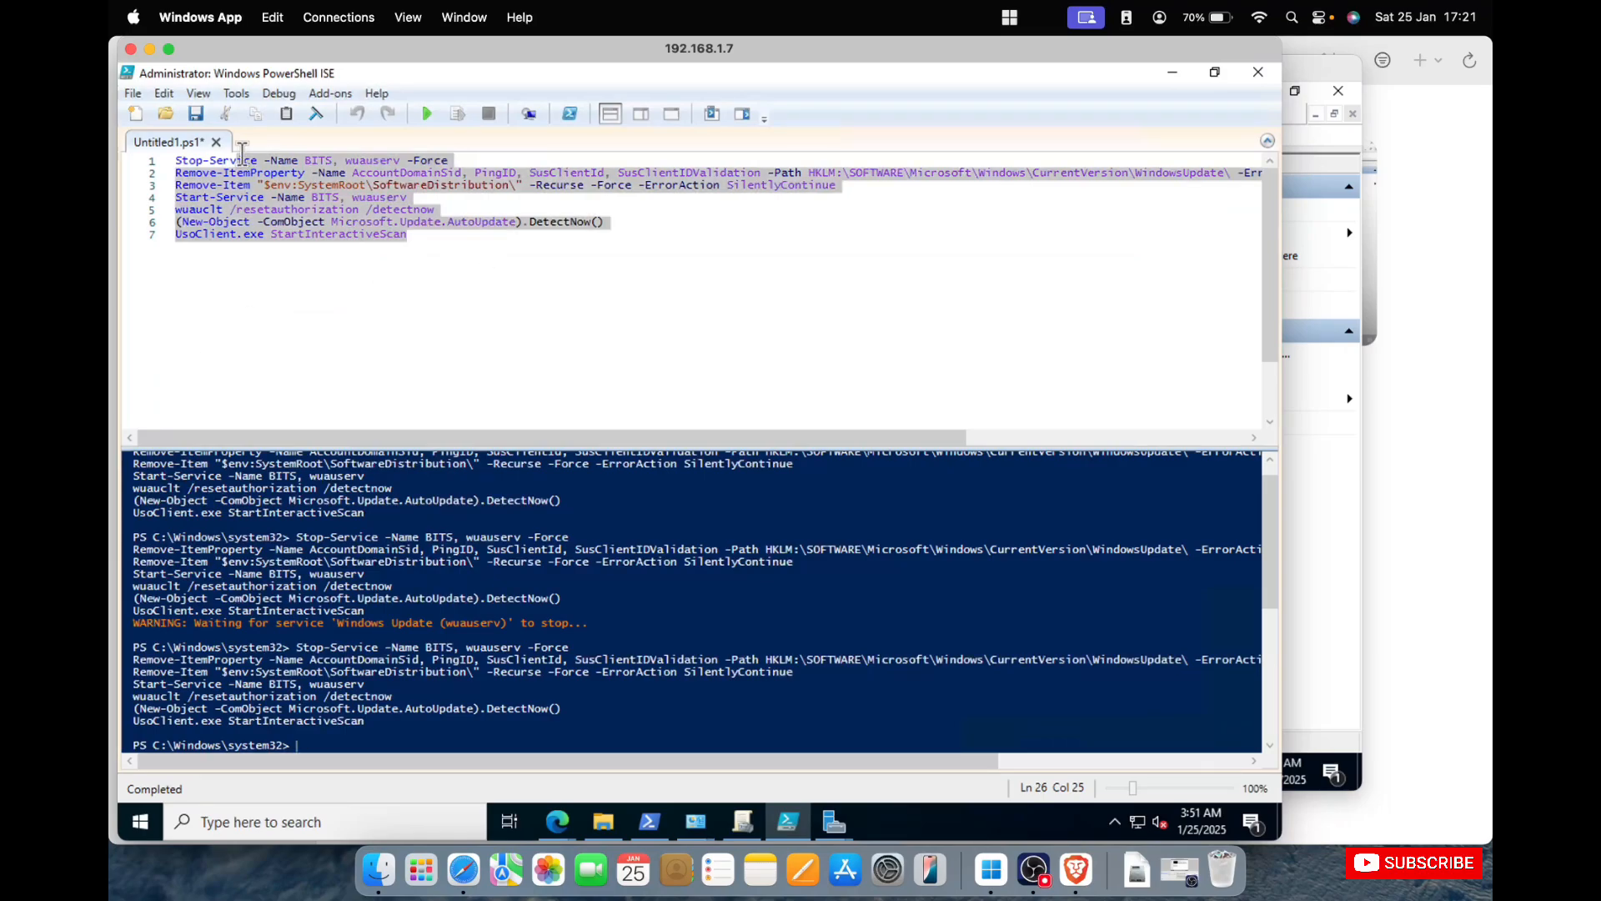
right_click(304, 207)
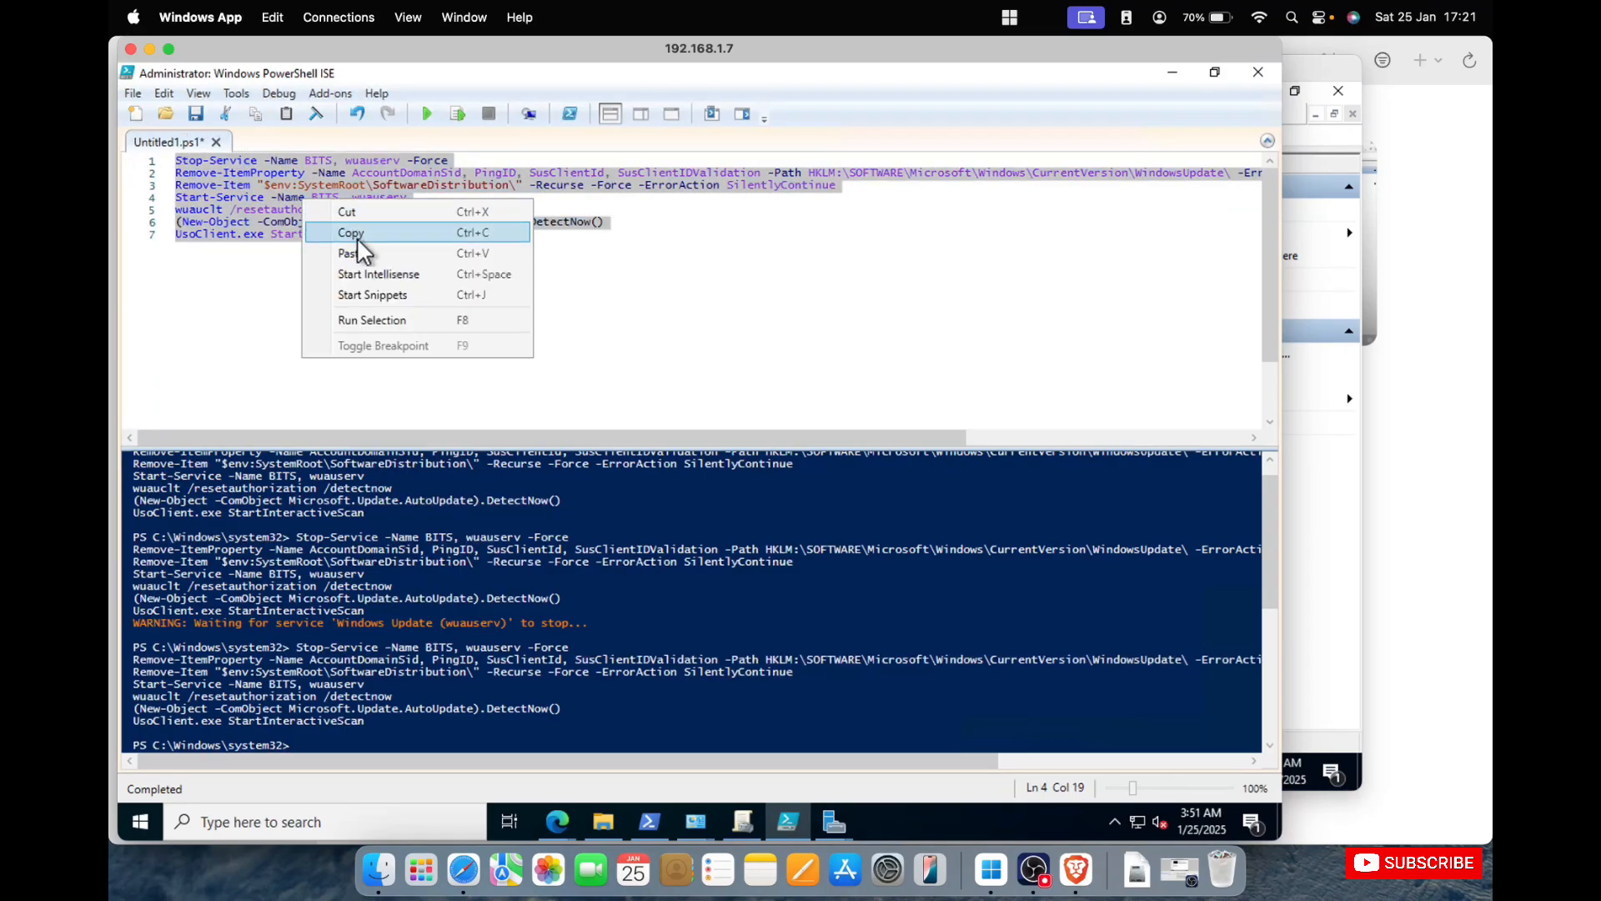
click(364, 240)
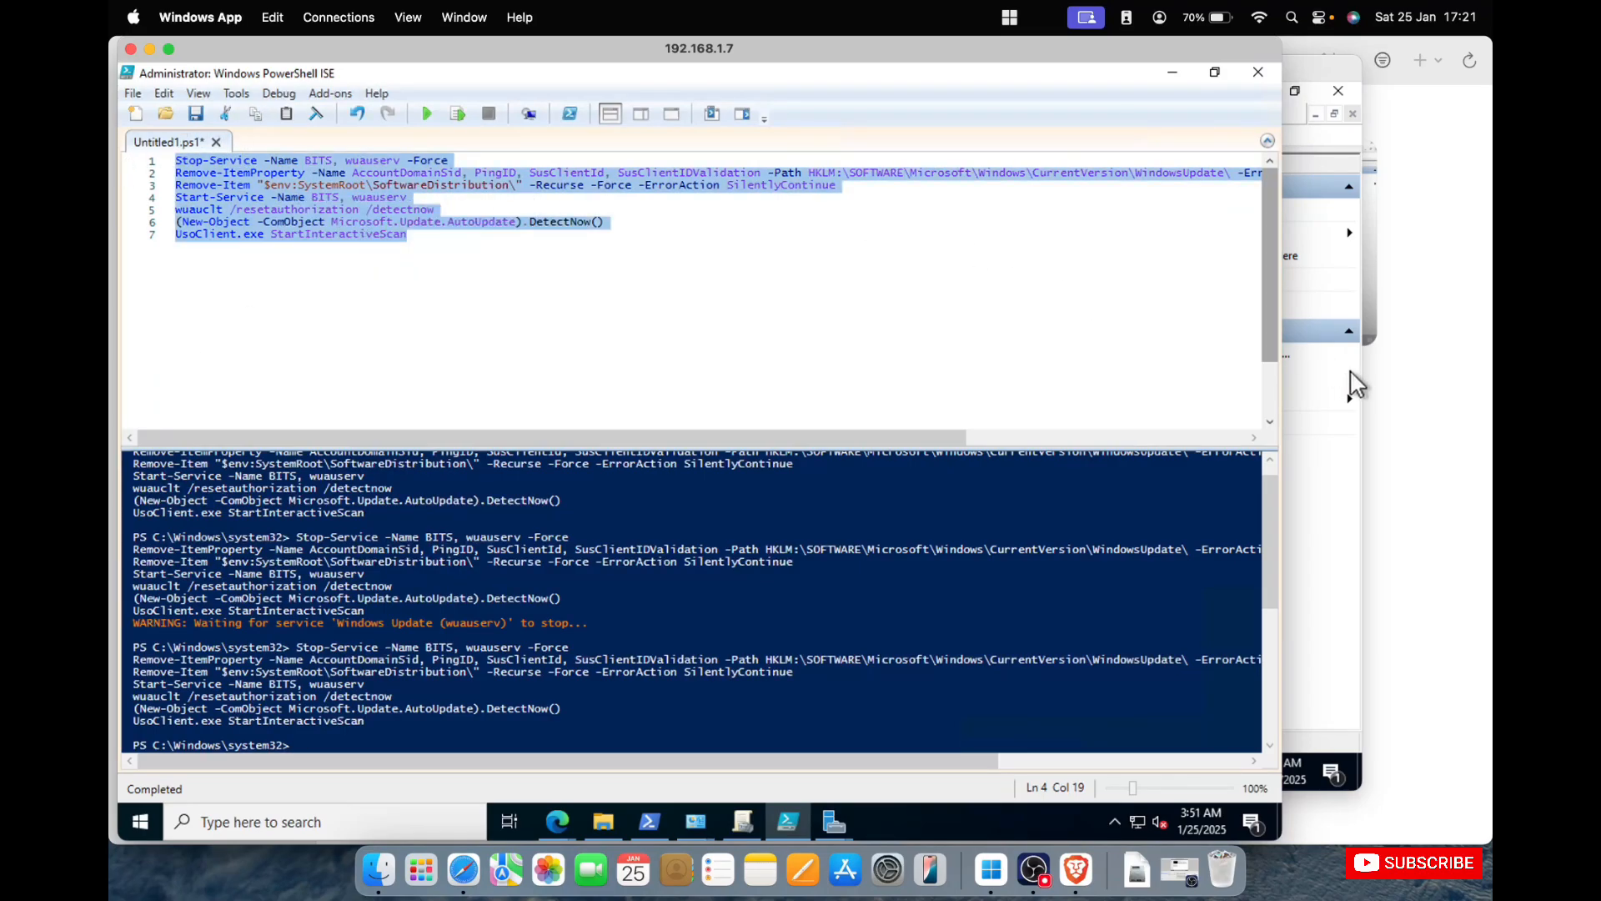
Switch to 192.168.1.8 and open a new PowerShell window and Windows PowerShell ISE.
click(1322, 326)
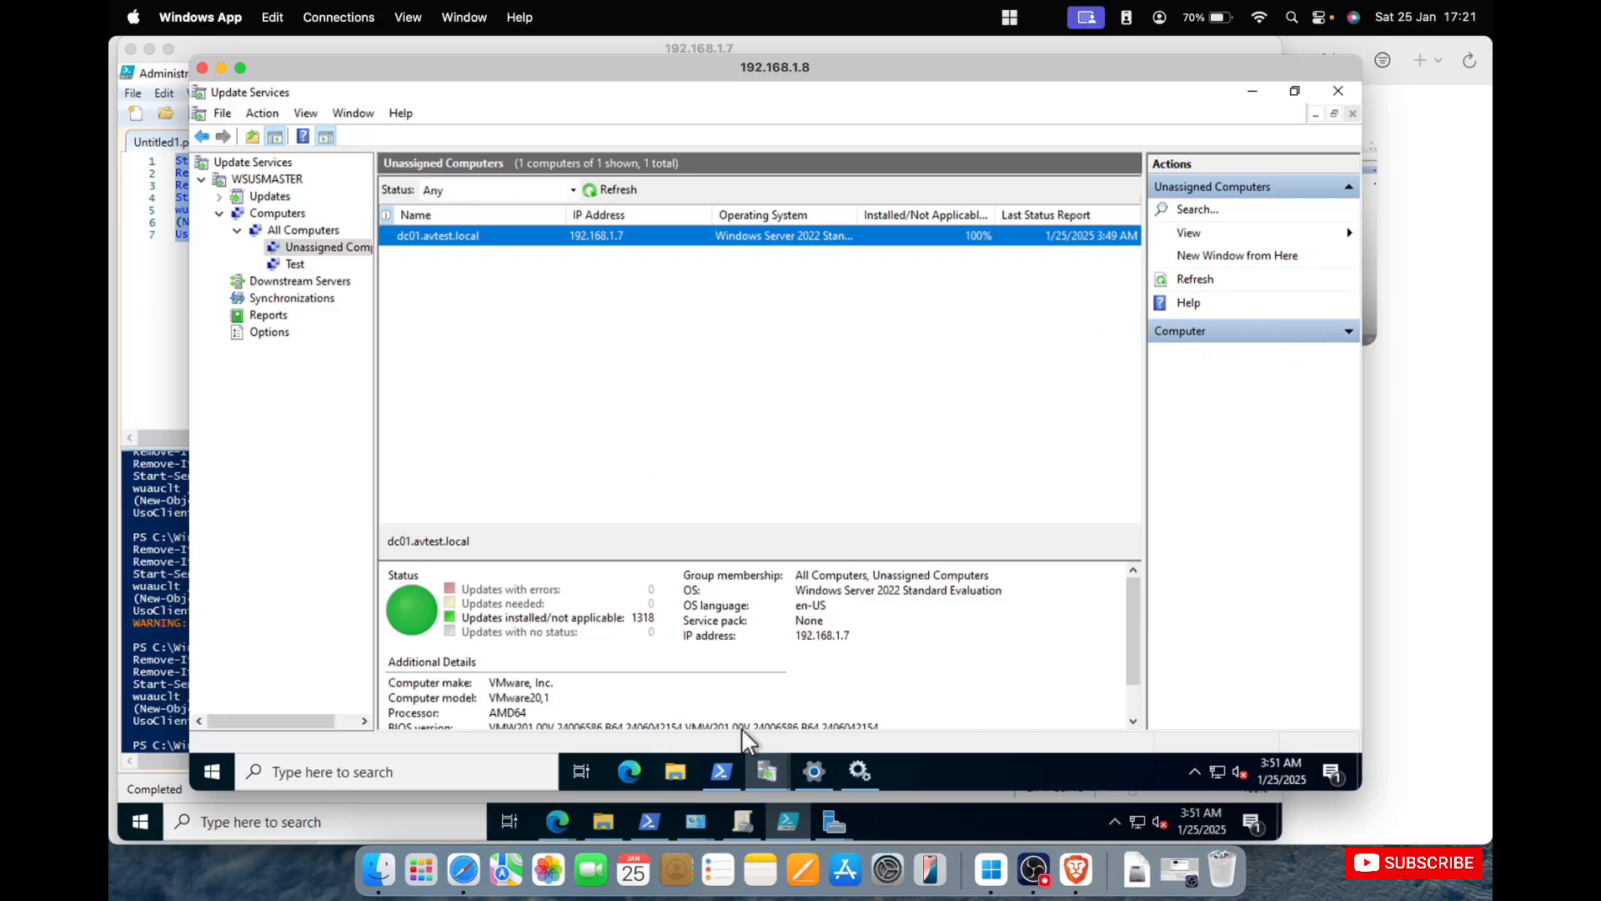
click(723, 768)
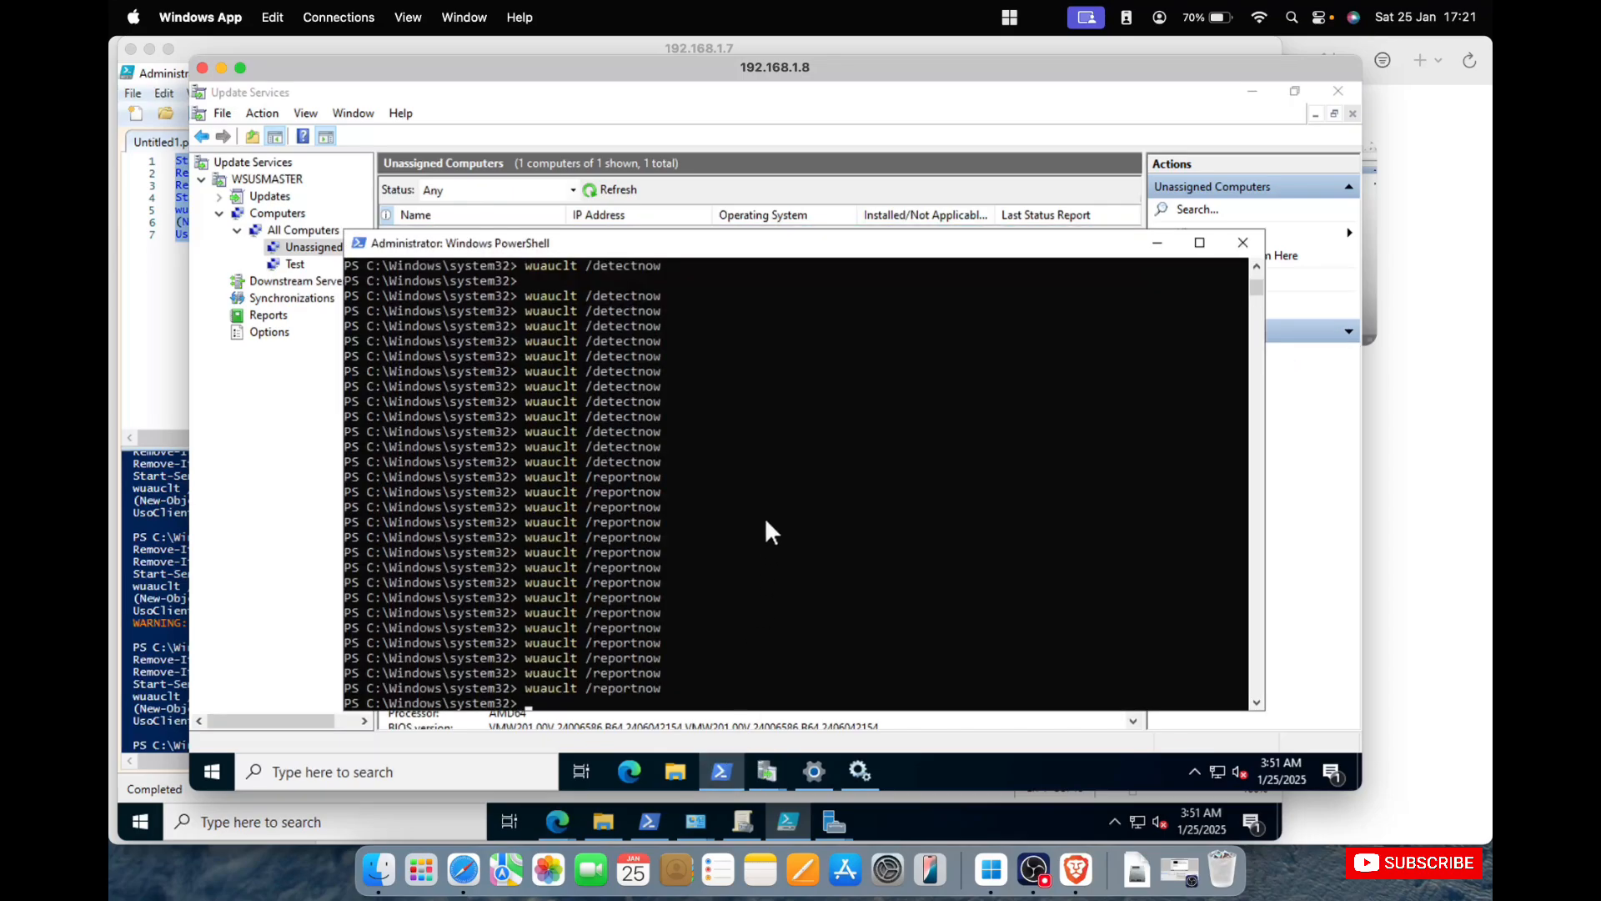
click(298, 770)
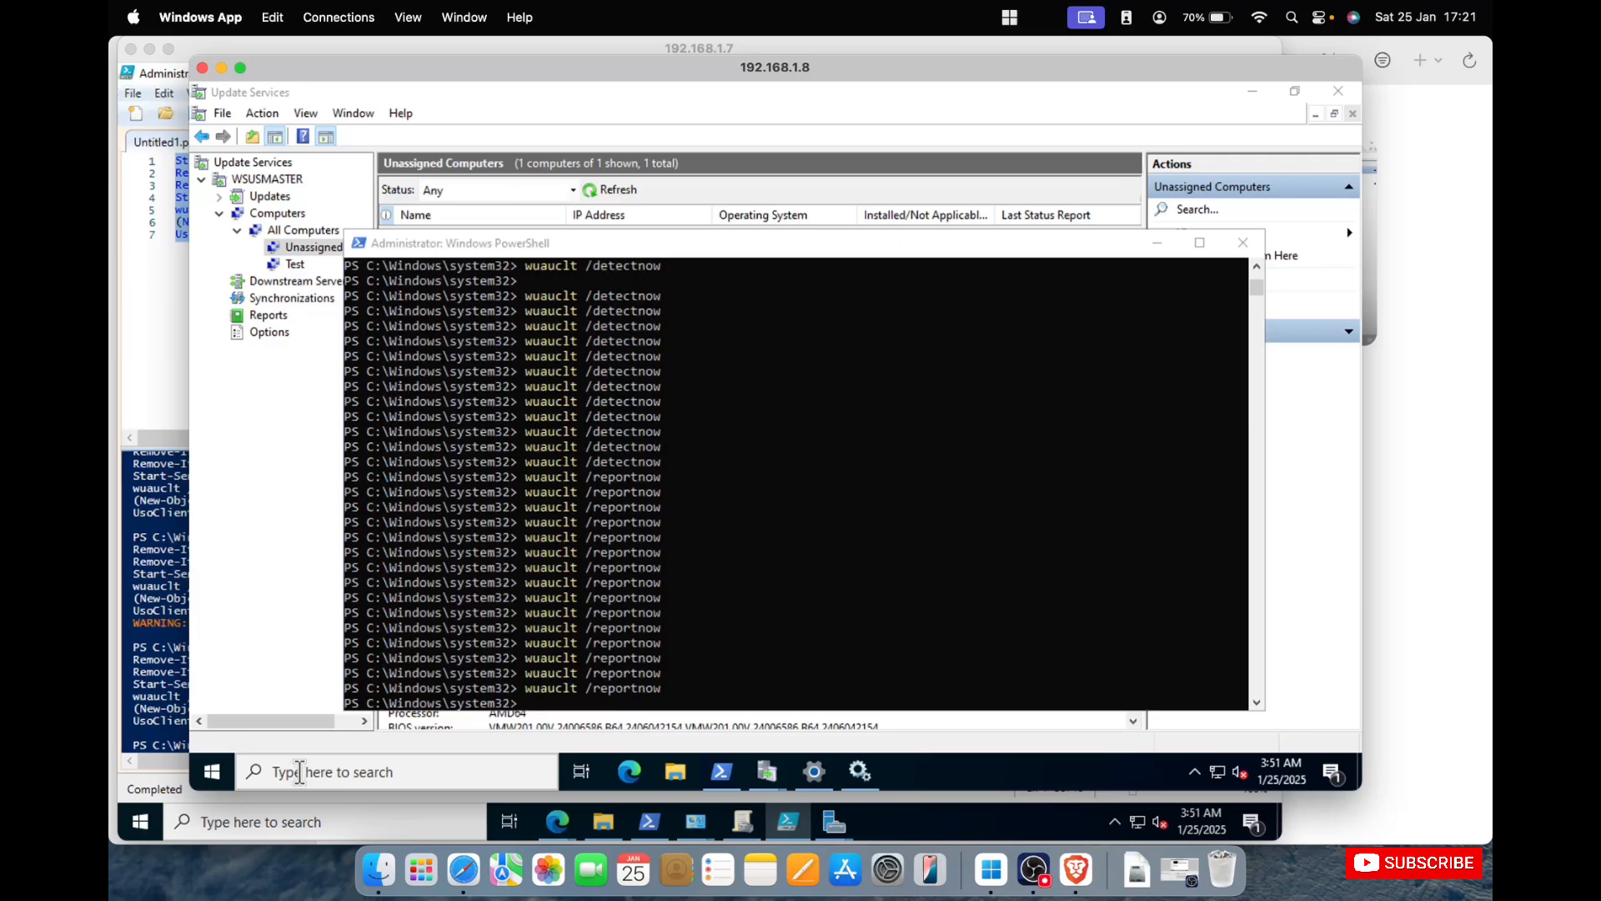
right_click(217, 776)
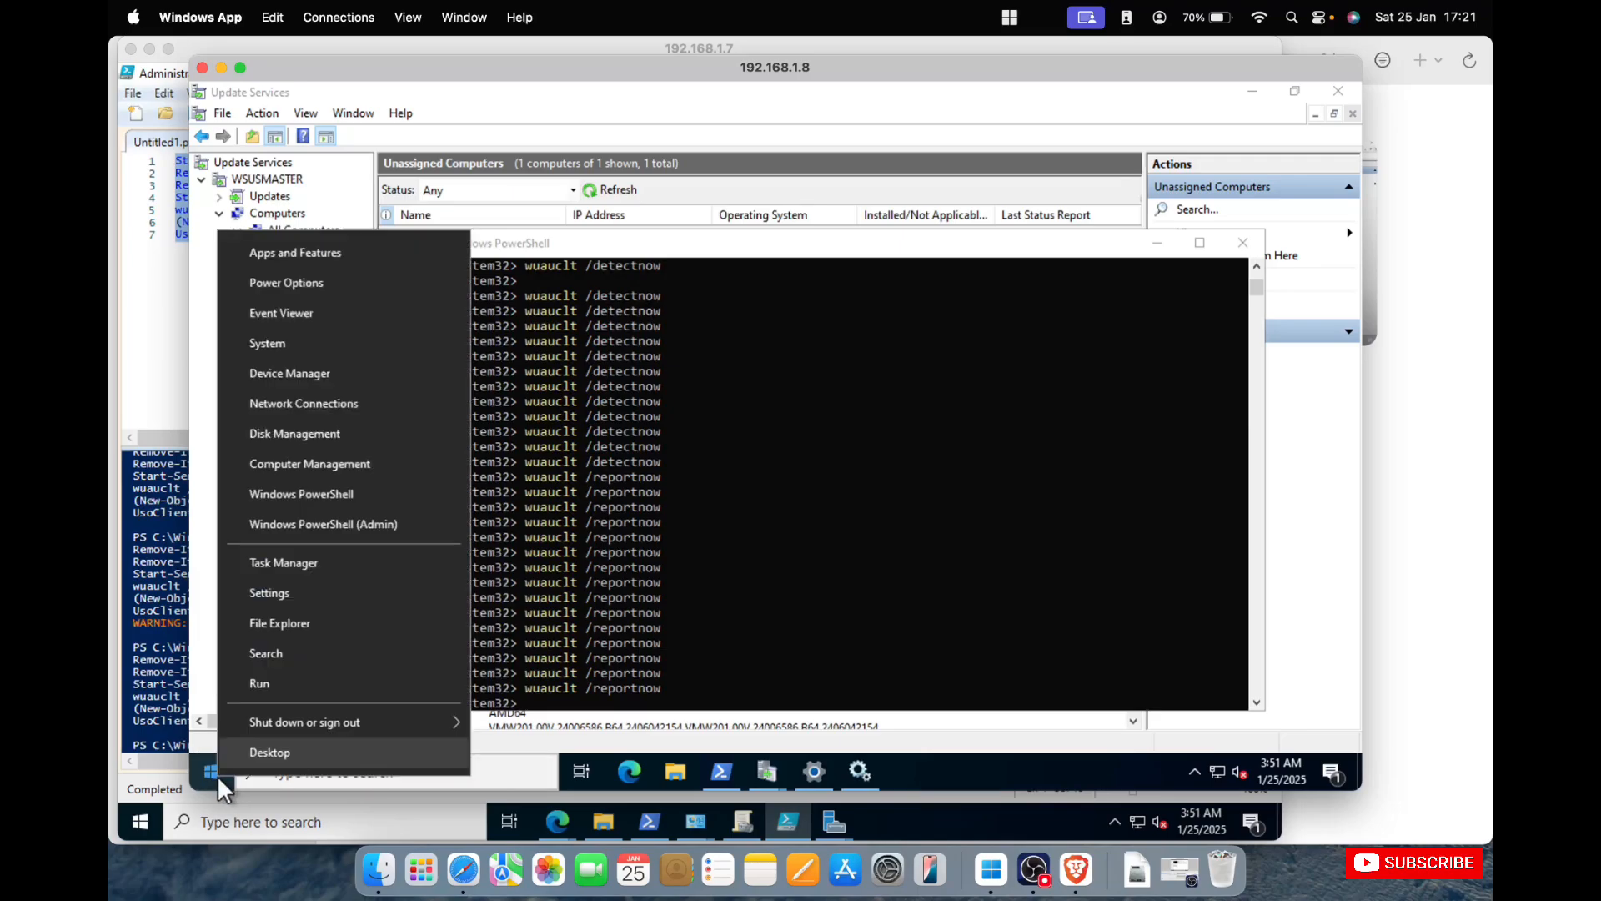
click(377, 386)
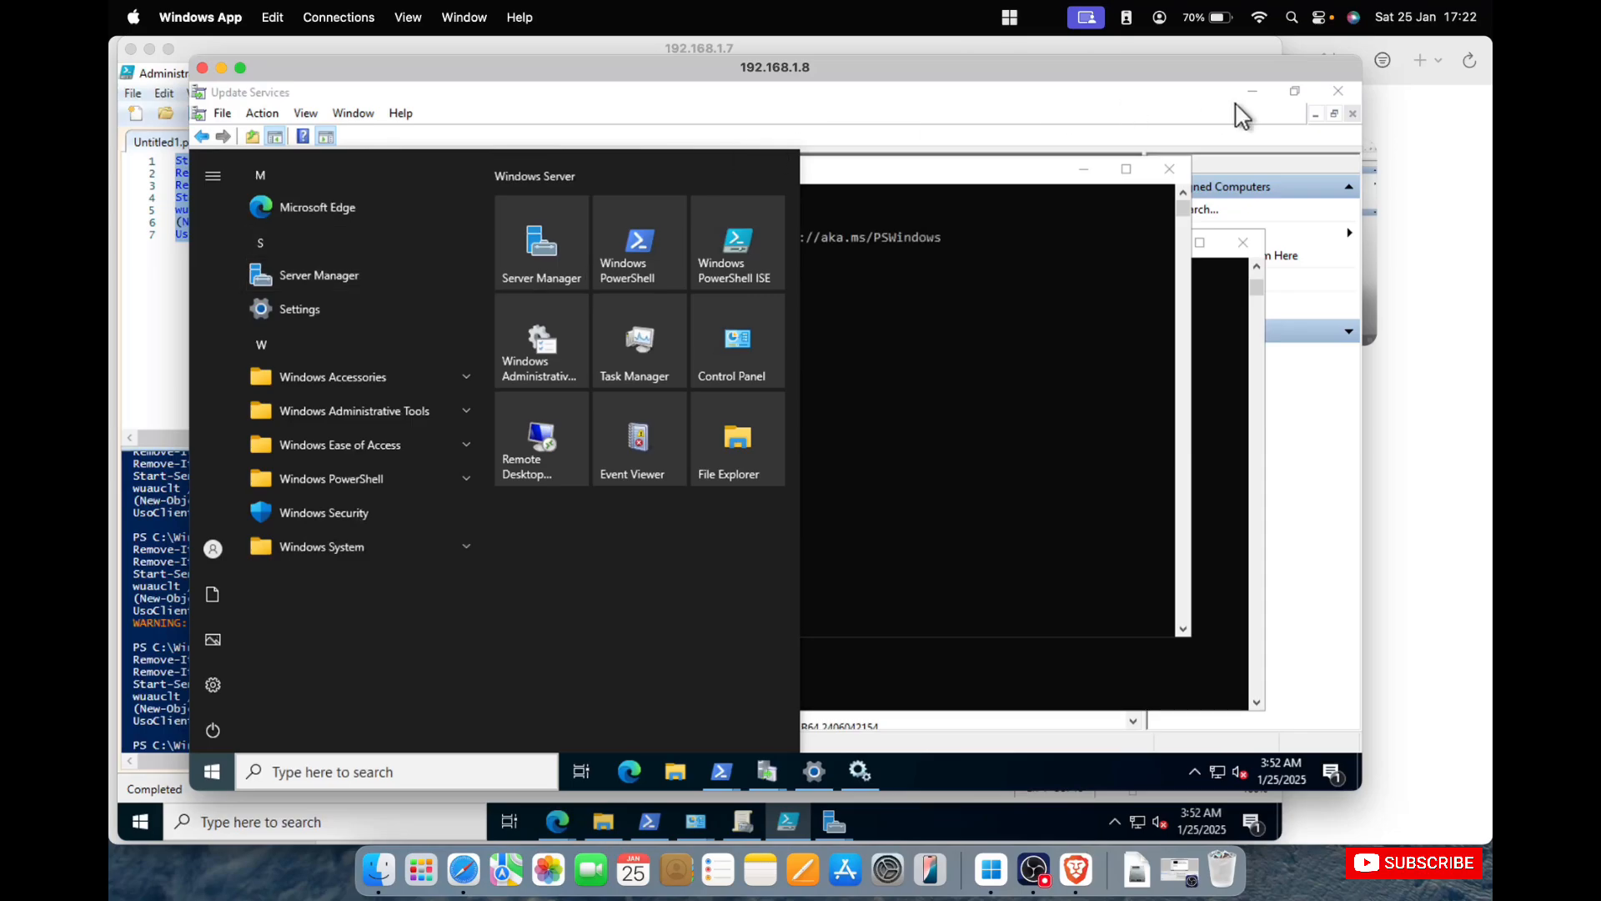
click(743, 244)
Return to 192.168.1.7, minimize PowerShell ISE and bring Group Policy Management to the front.
click(170, 300)
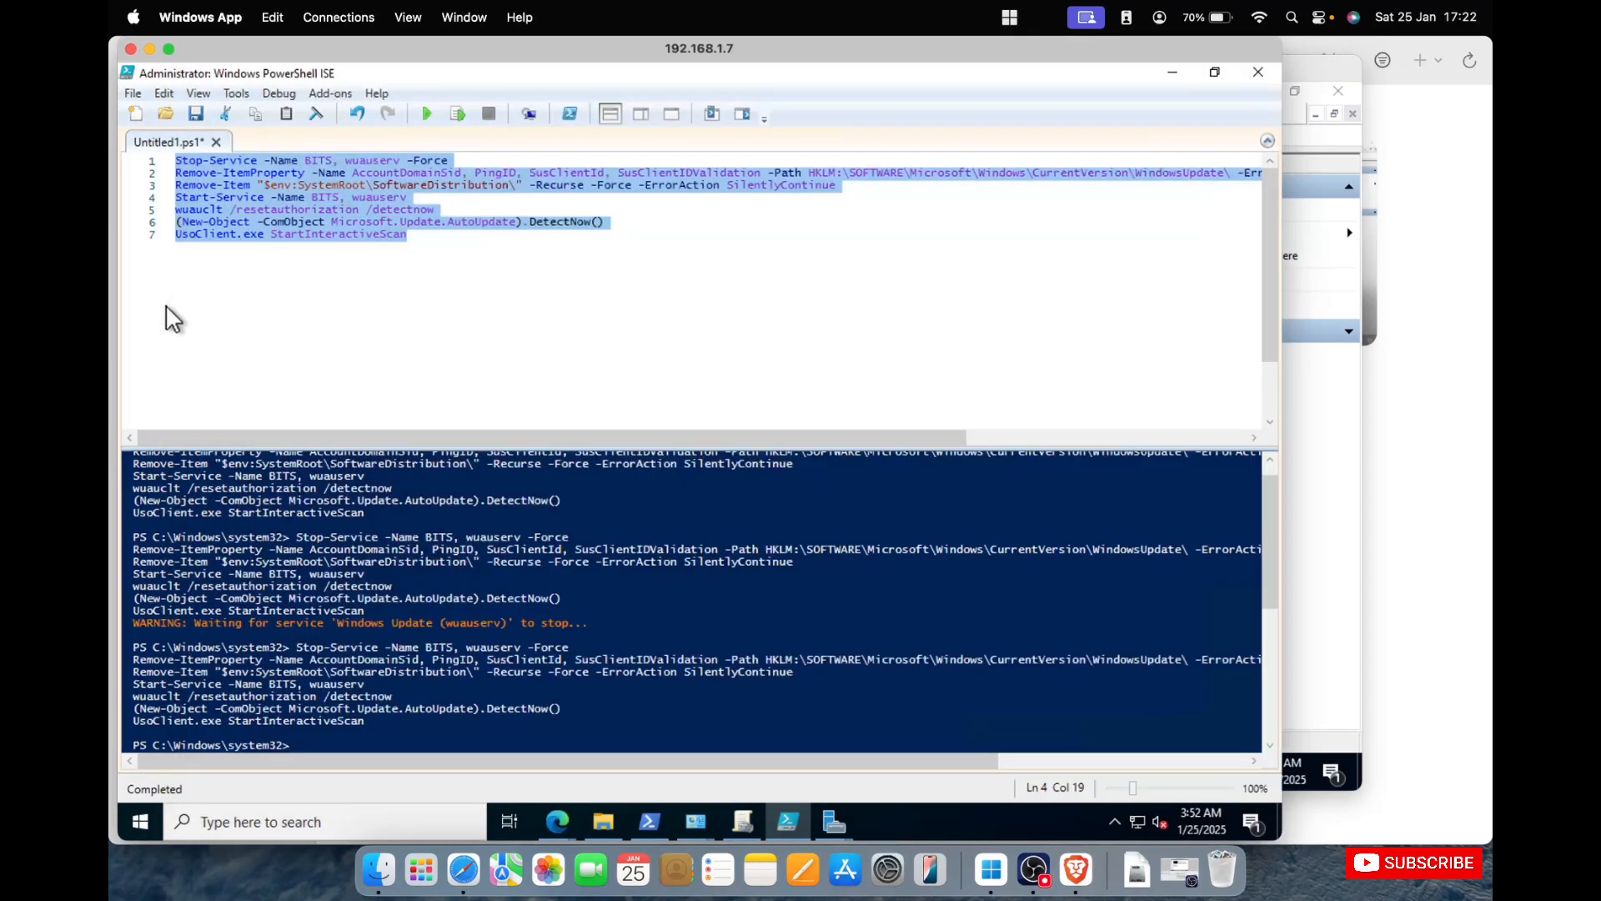
click(1174, 75)
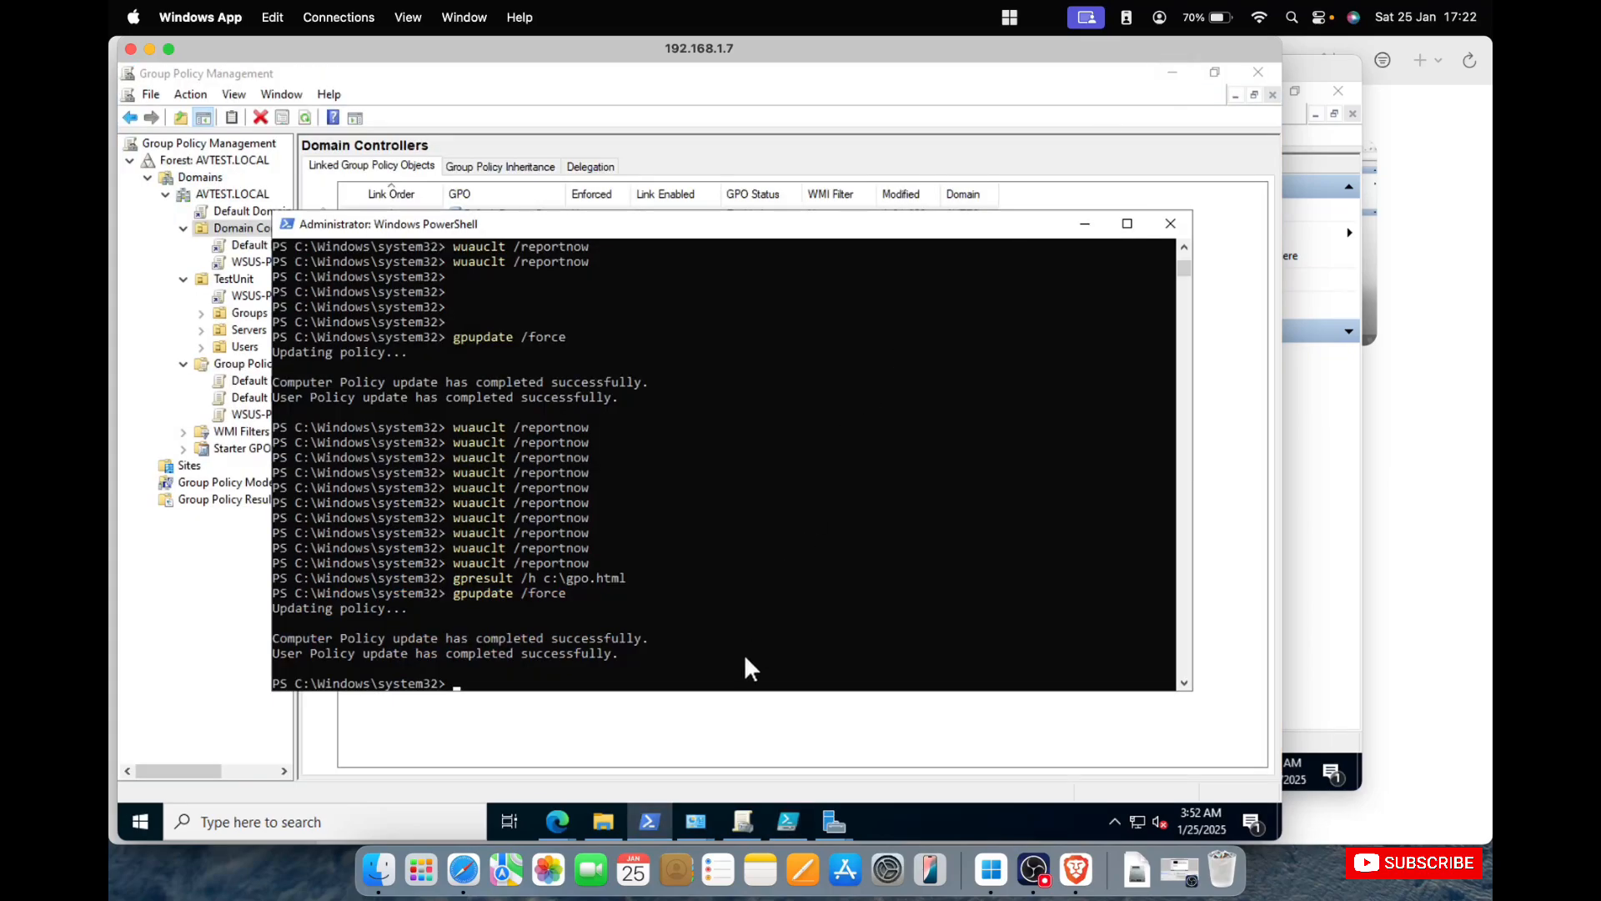
click(727, 721)
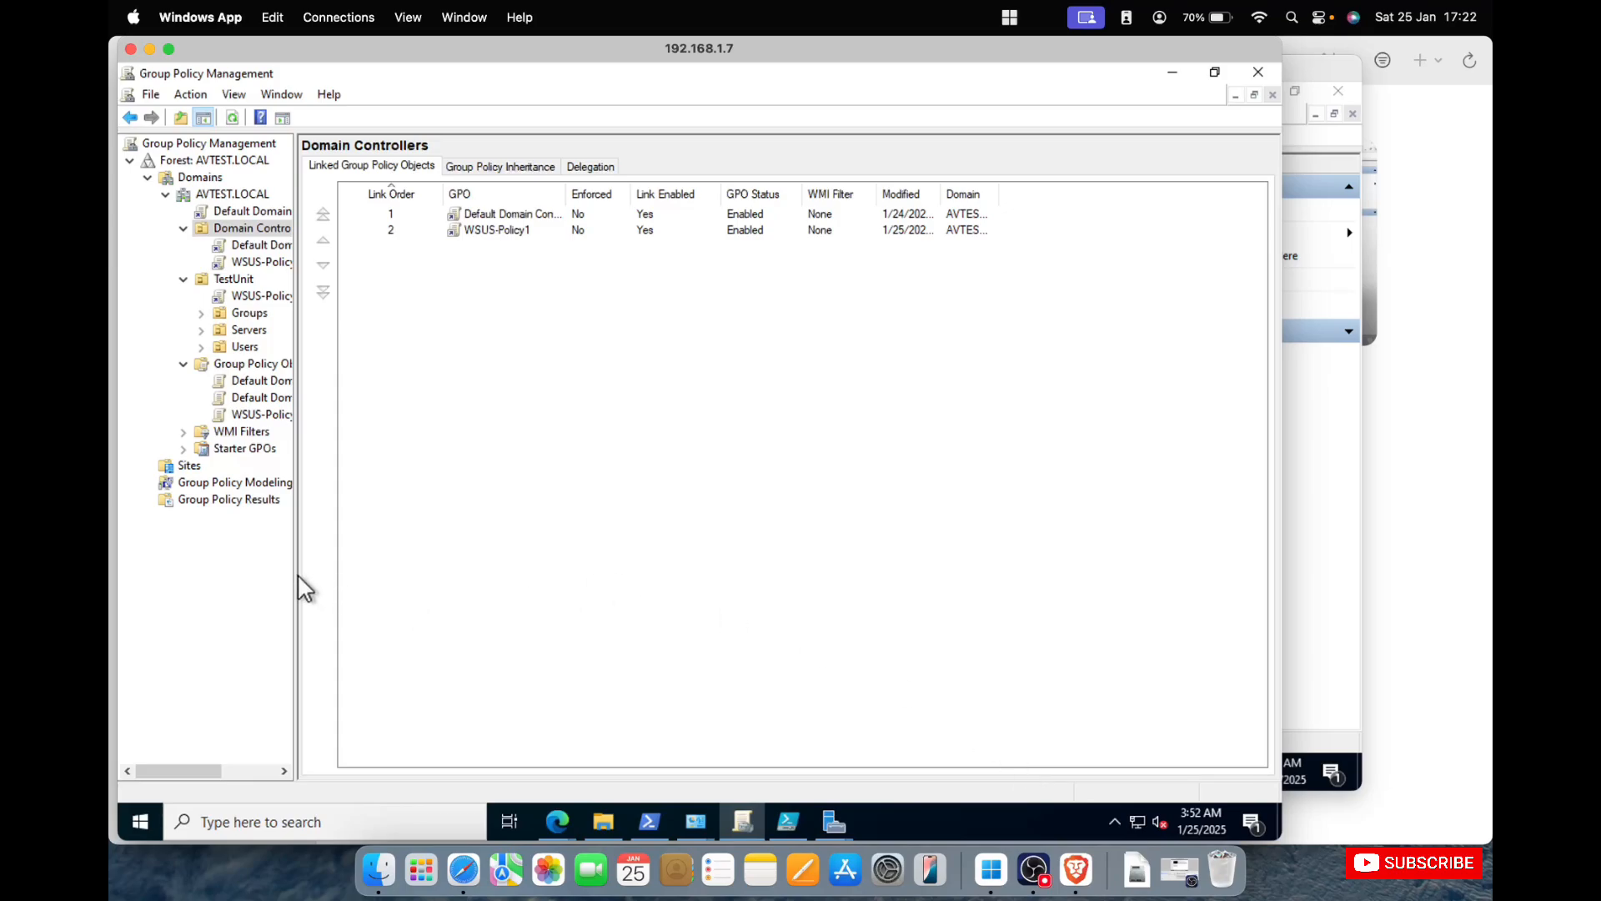
Widen the console tree in Group Policy Management so the full policy names under AVTEST.LOCAL can be read.
drag(297, 572, 434, 557)
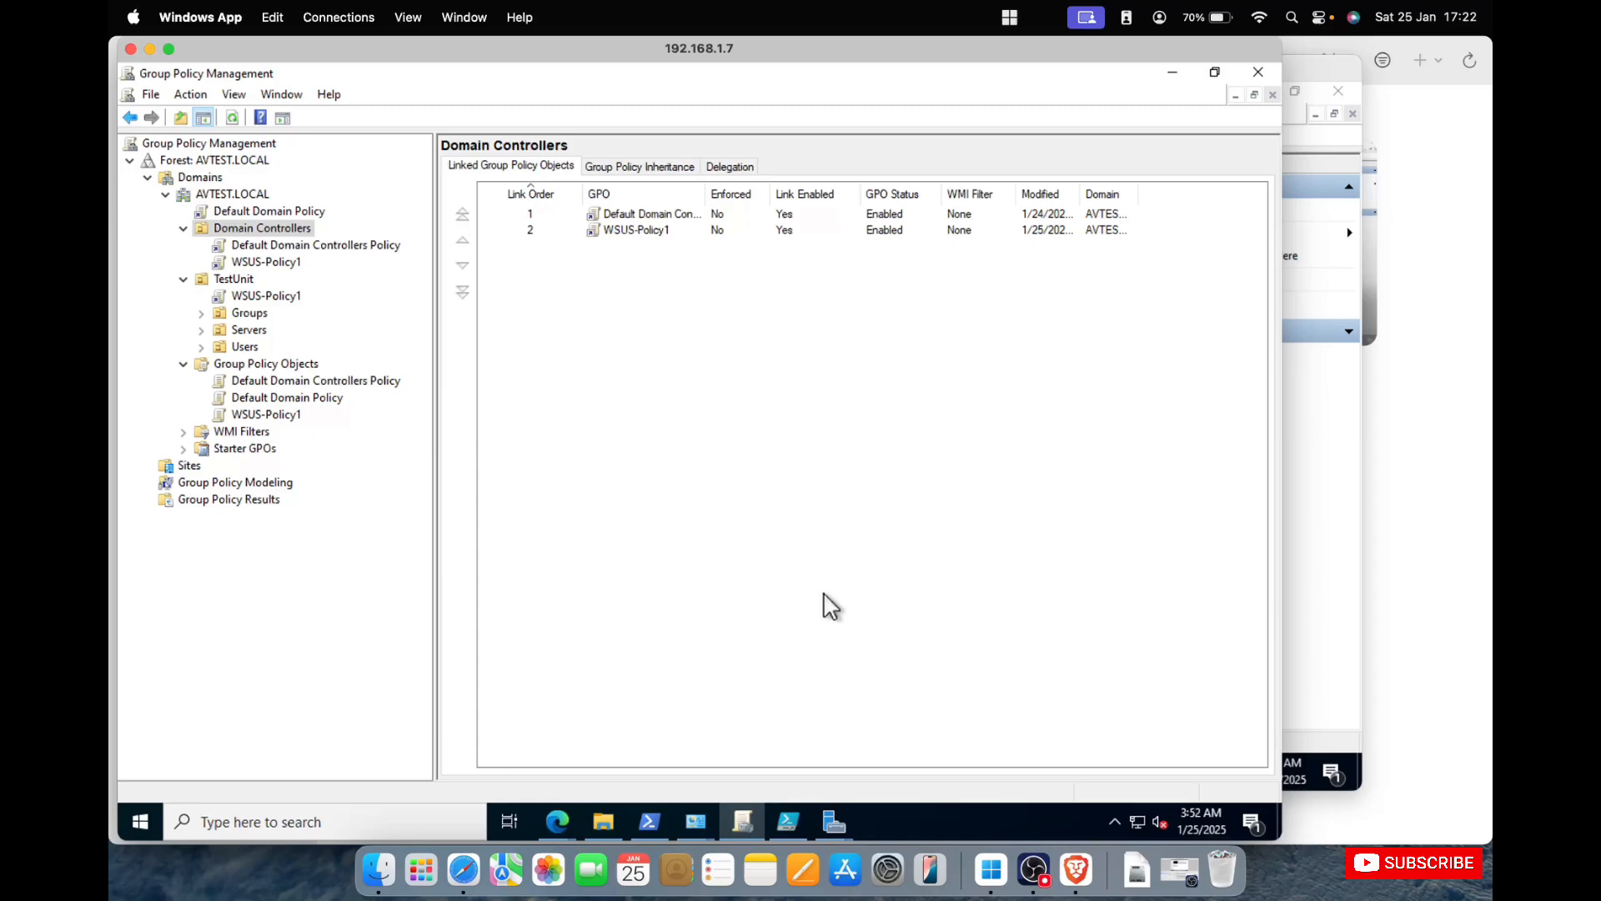
right_click(271, 265)
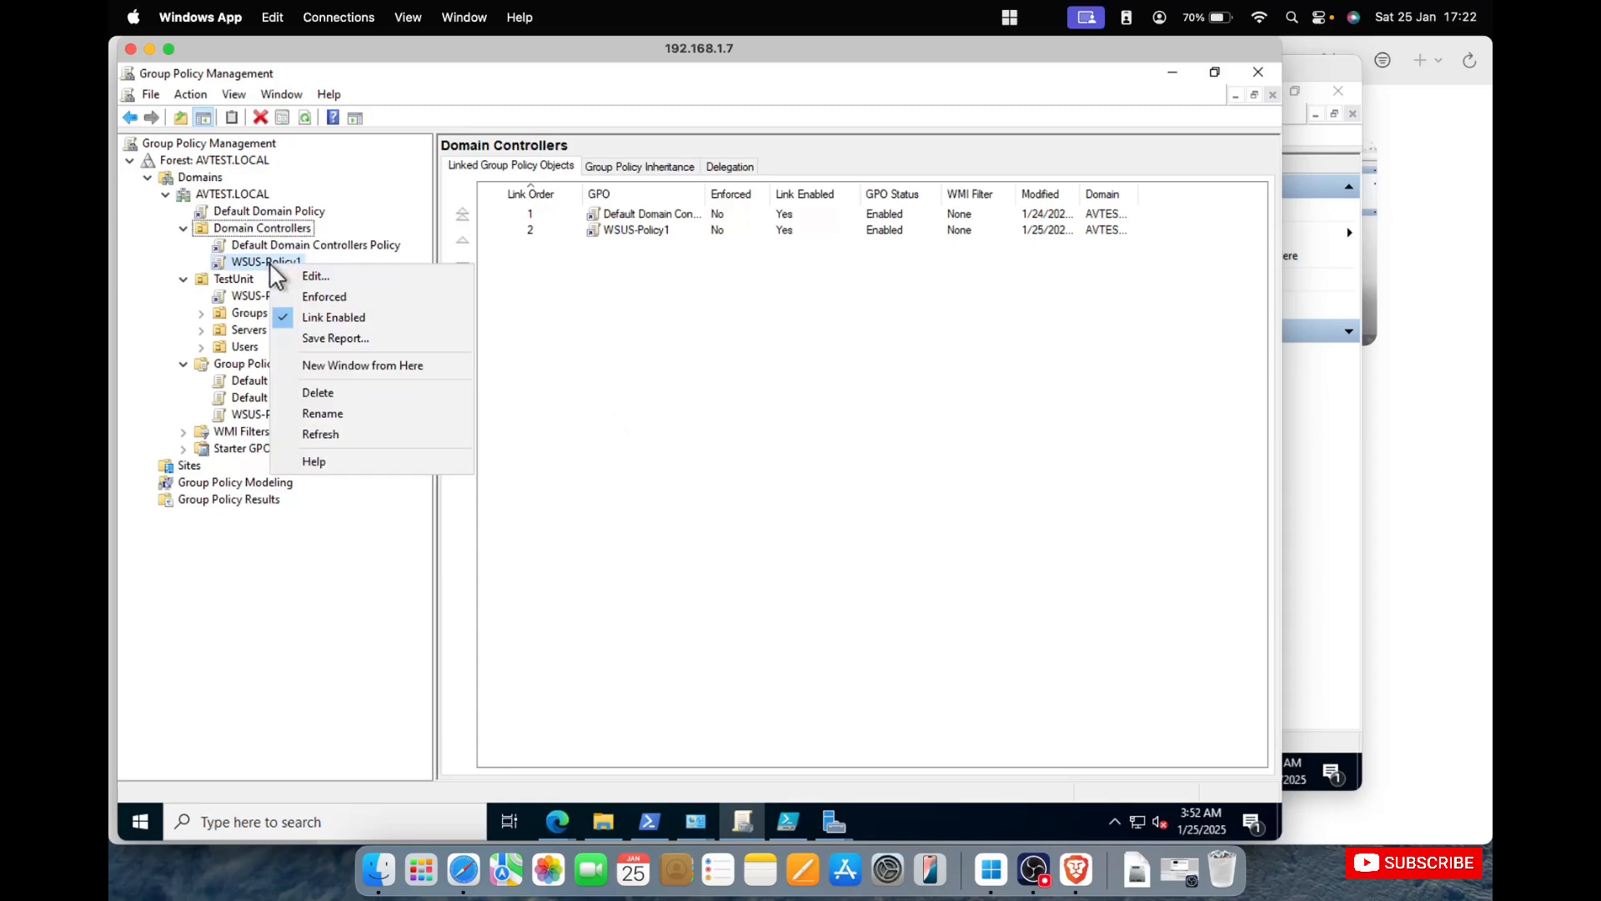
click(713, 429)
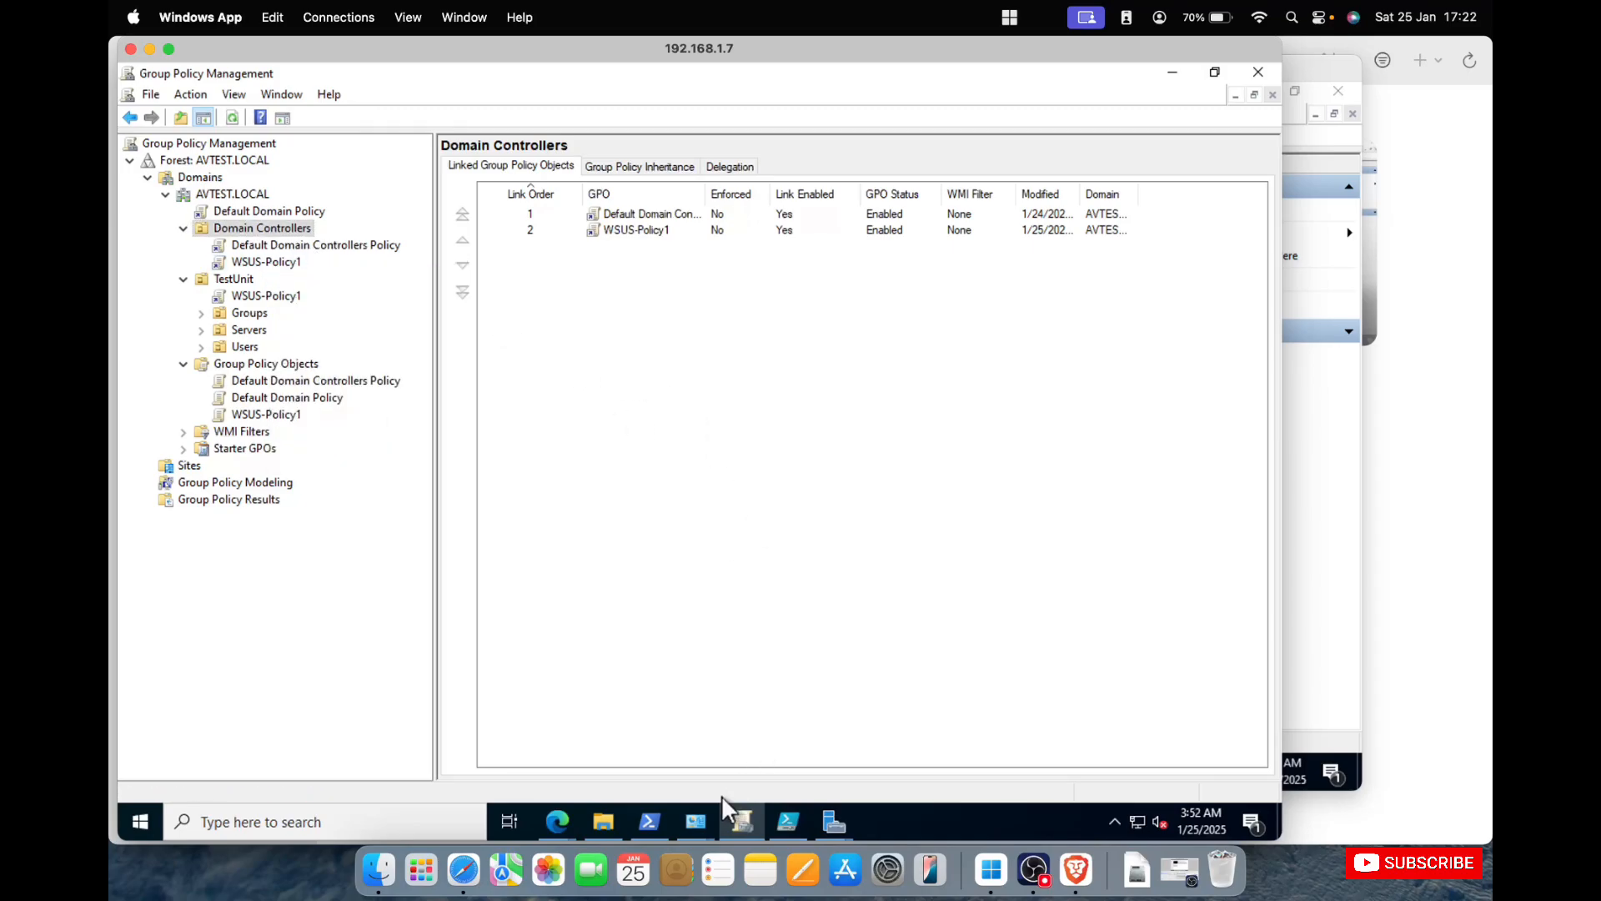
Run wuauclt /reportnow in the PowerShell window on 192.168.1.7.
click(647, 819)
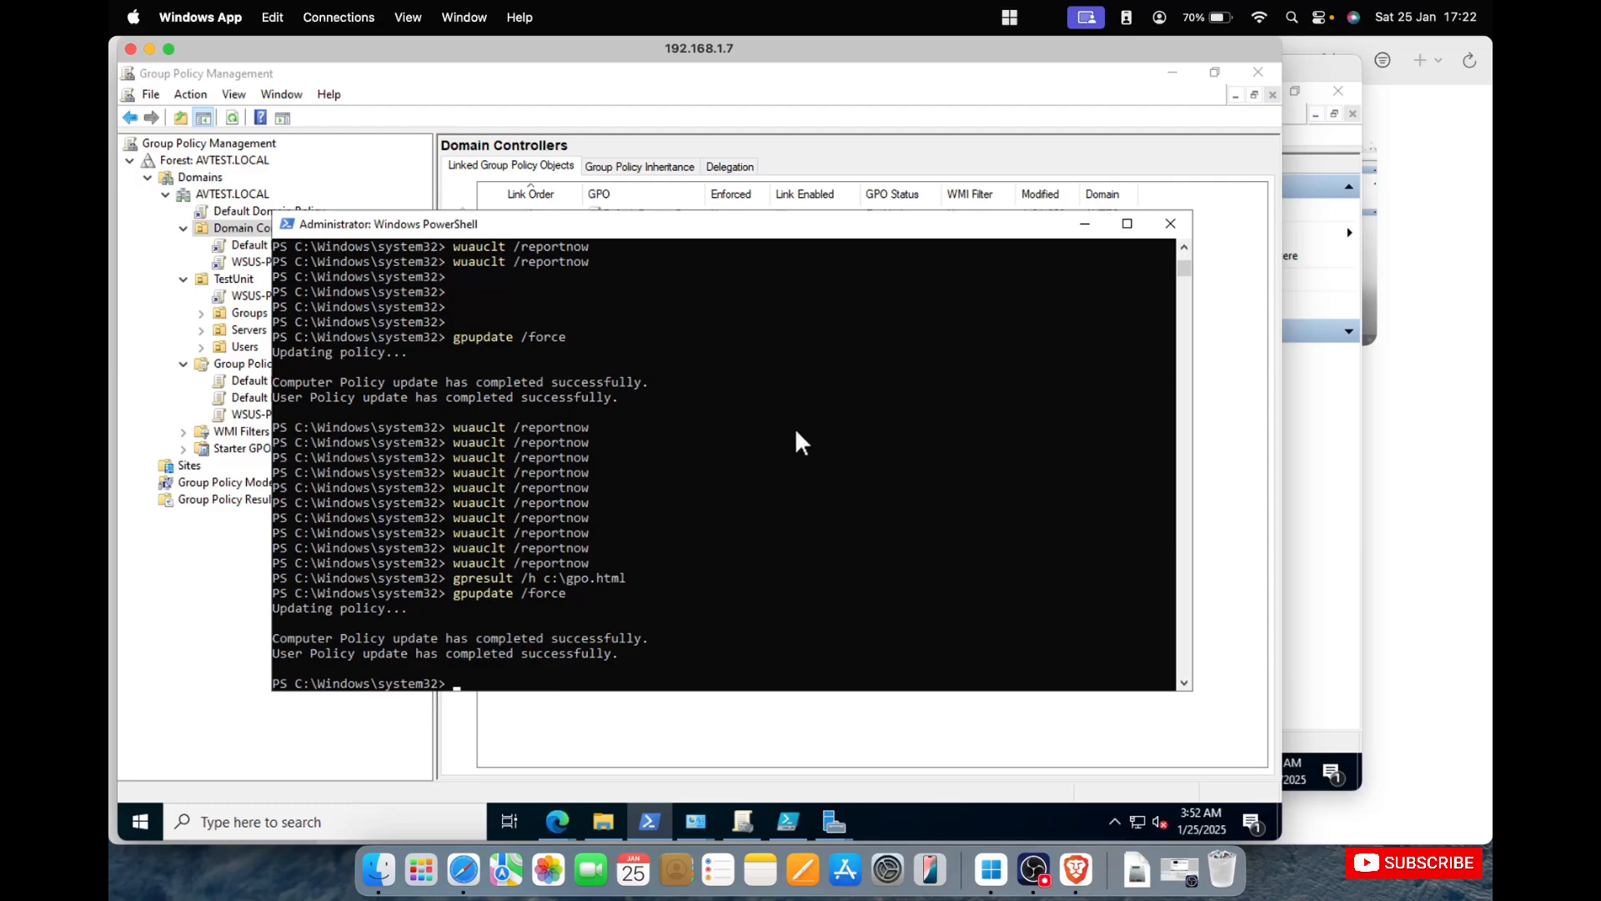
key(Up)
key(Up)
key(Up)
key(Return)
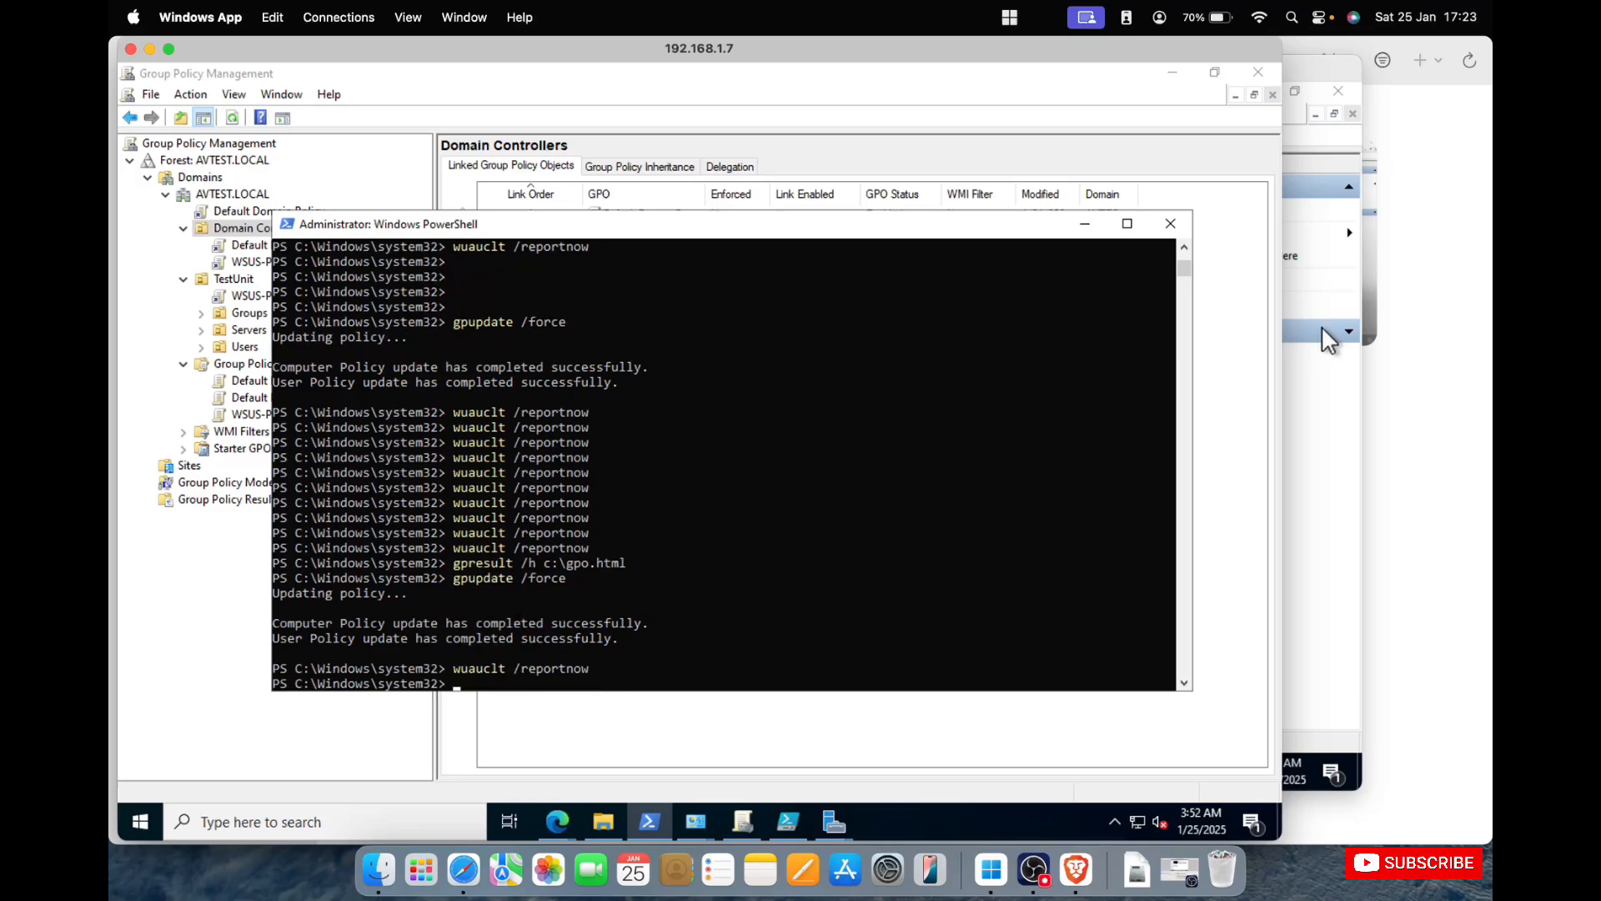
click(1322, 404)
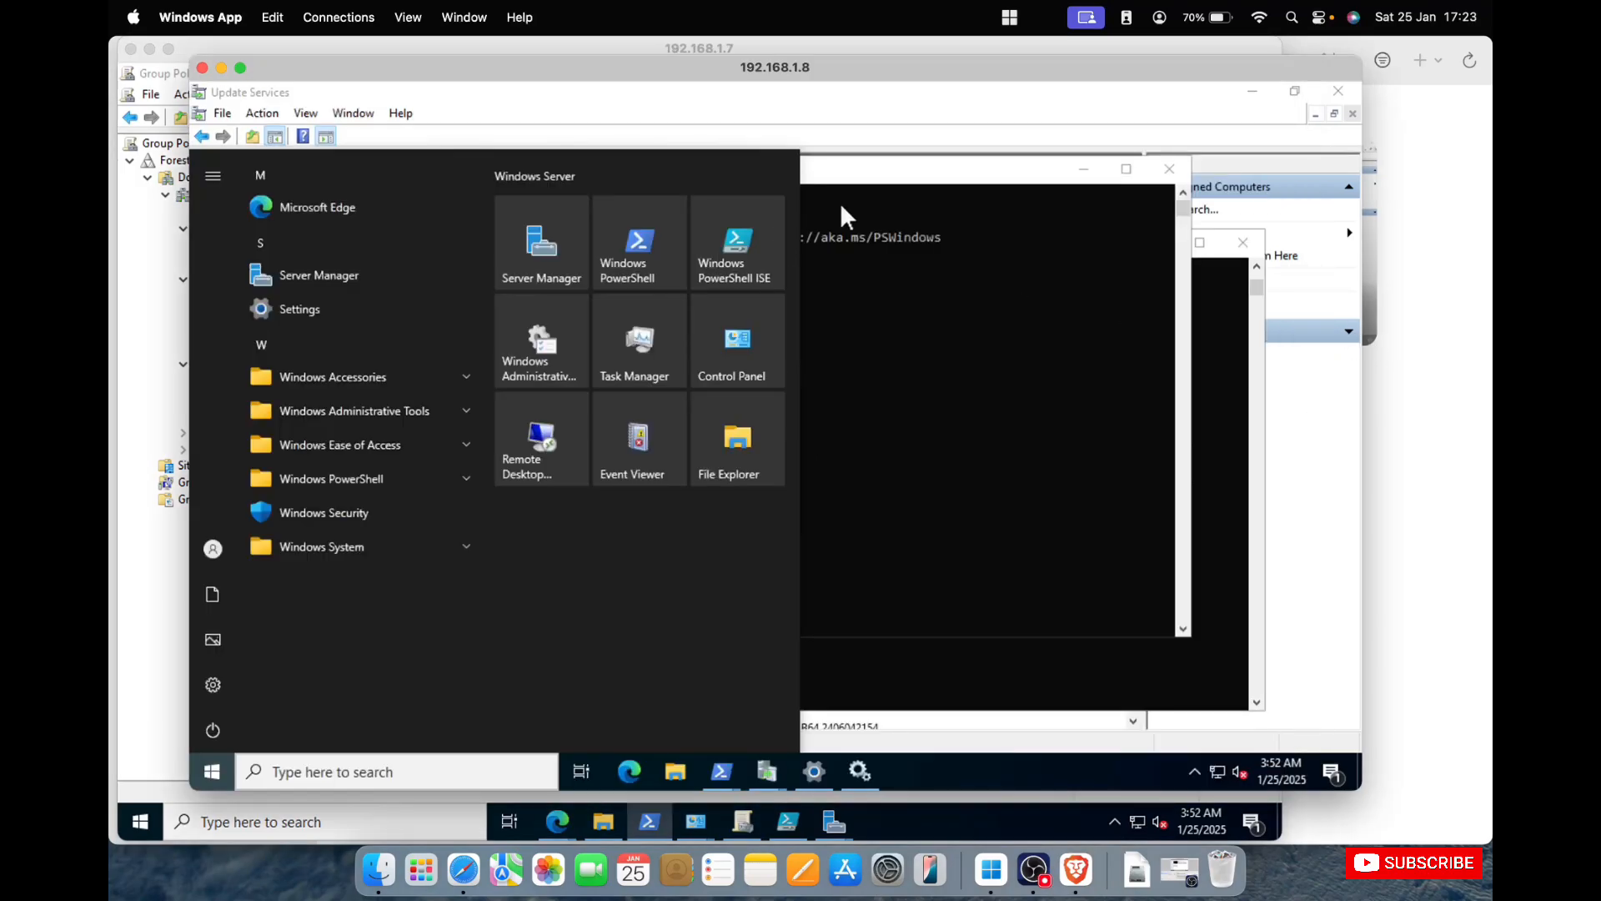
click(964, 189)
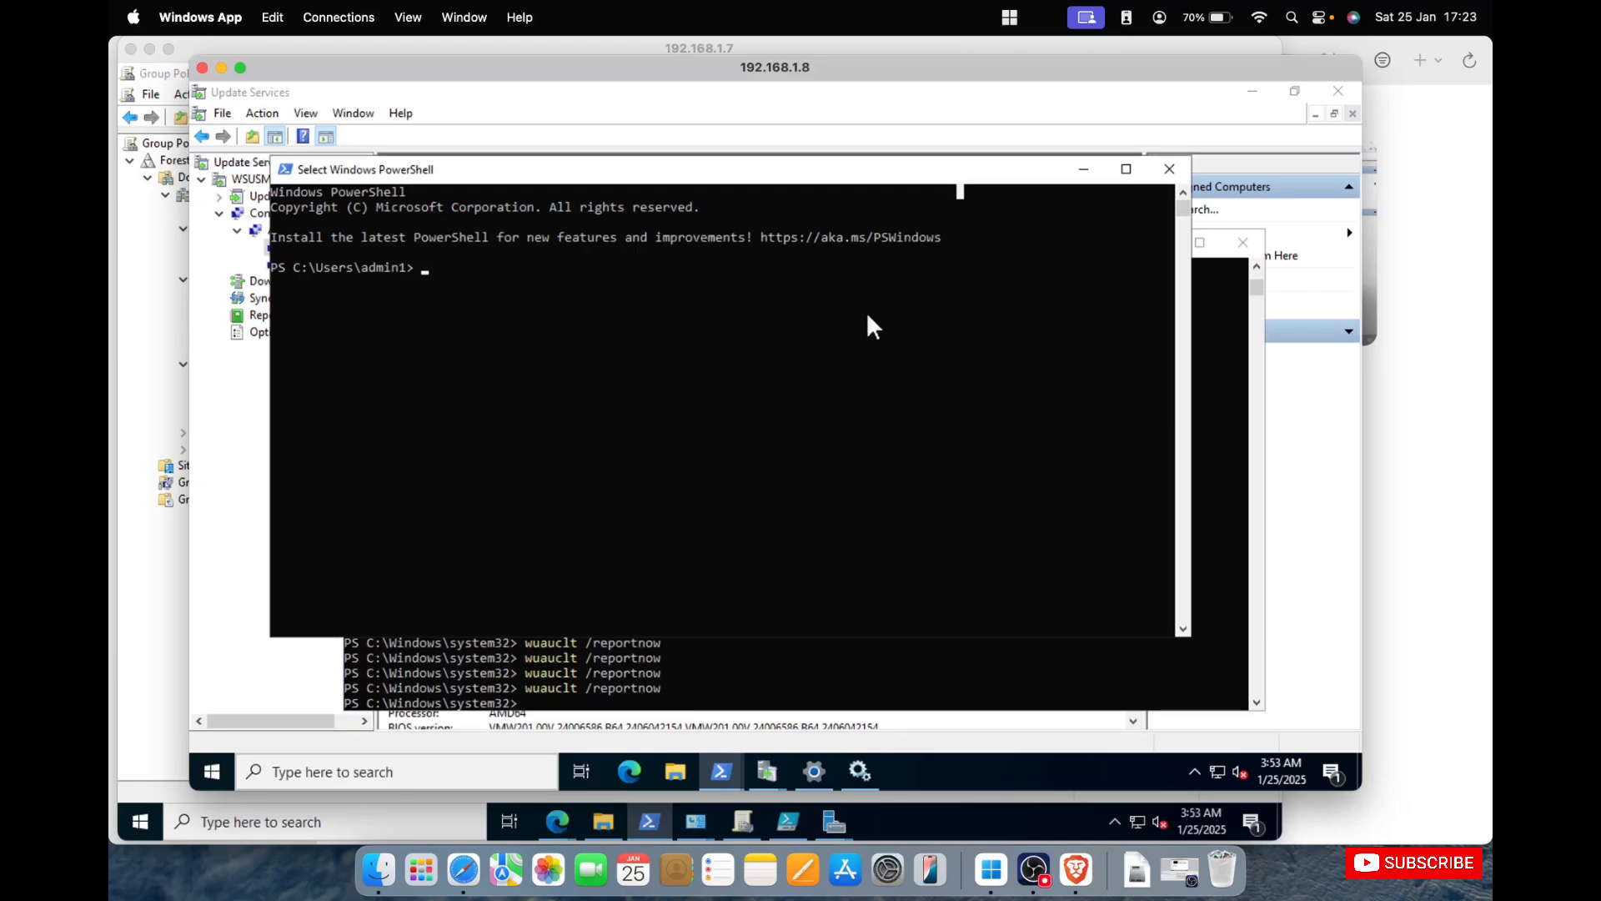
click(152, 628)
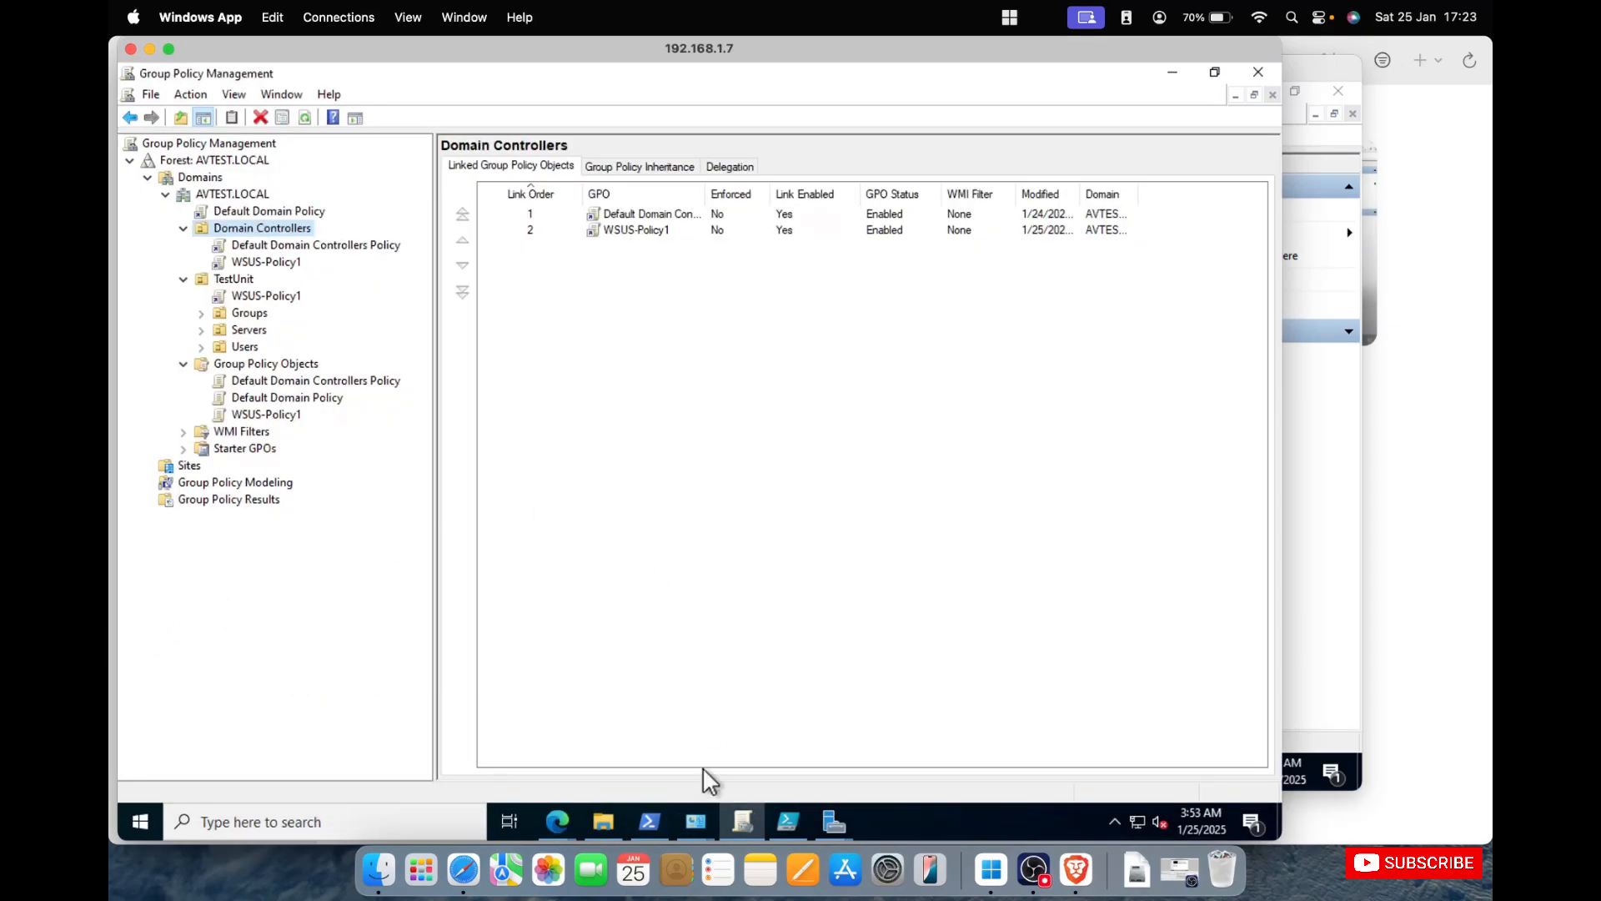
click(793, 828)
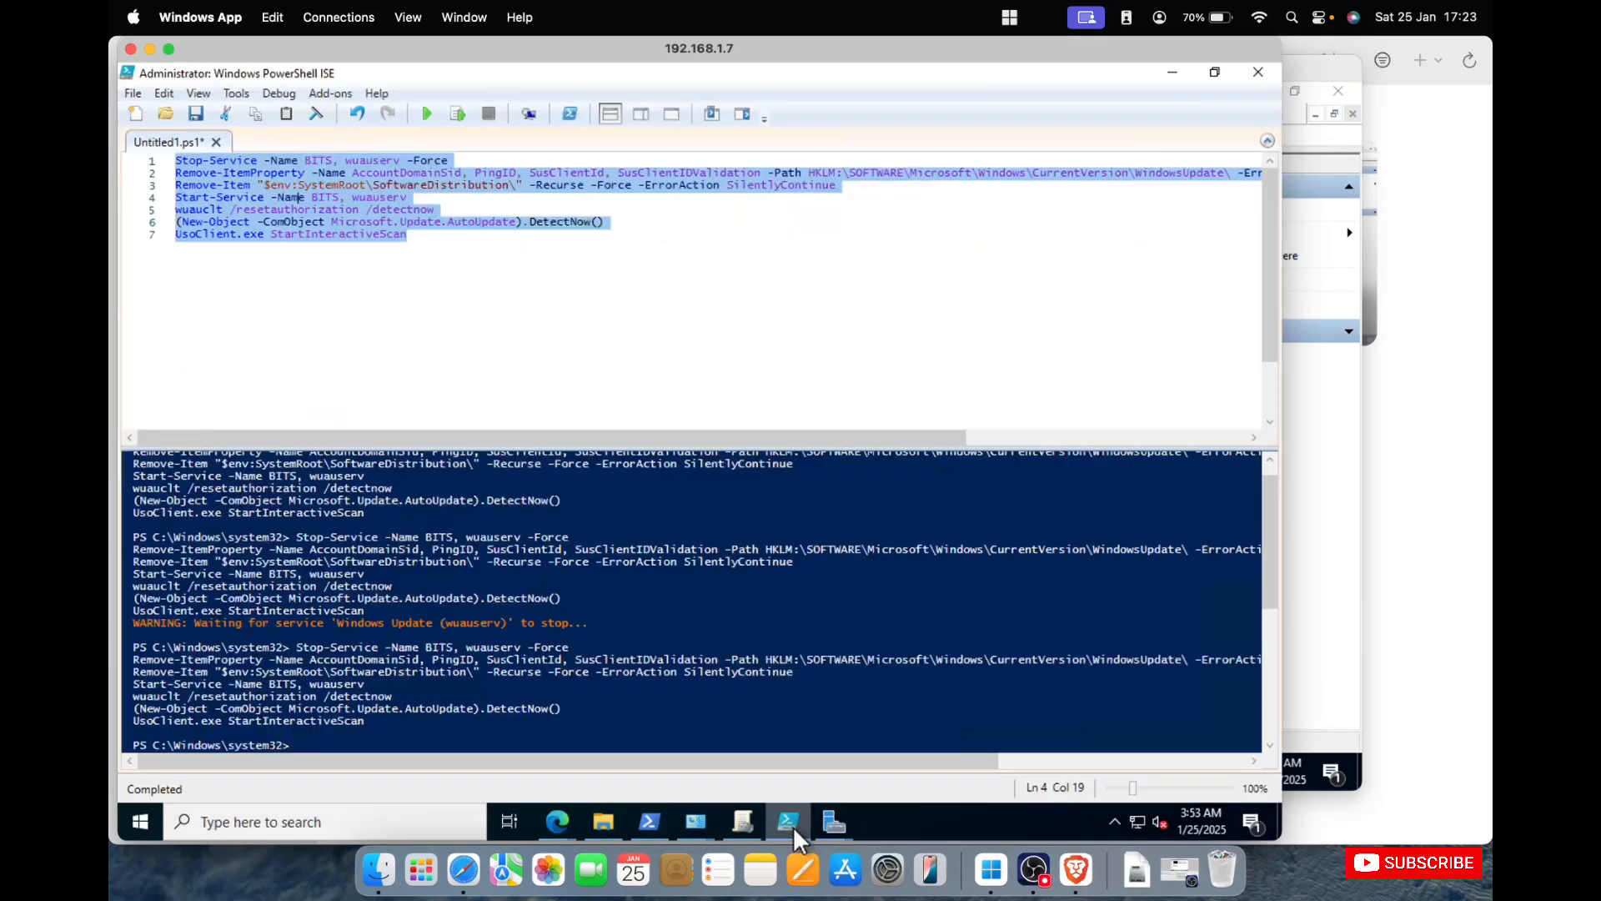
click(636, 280)
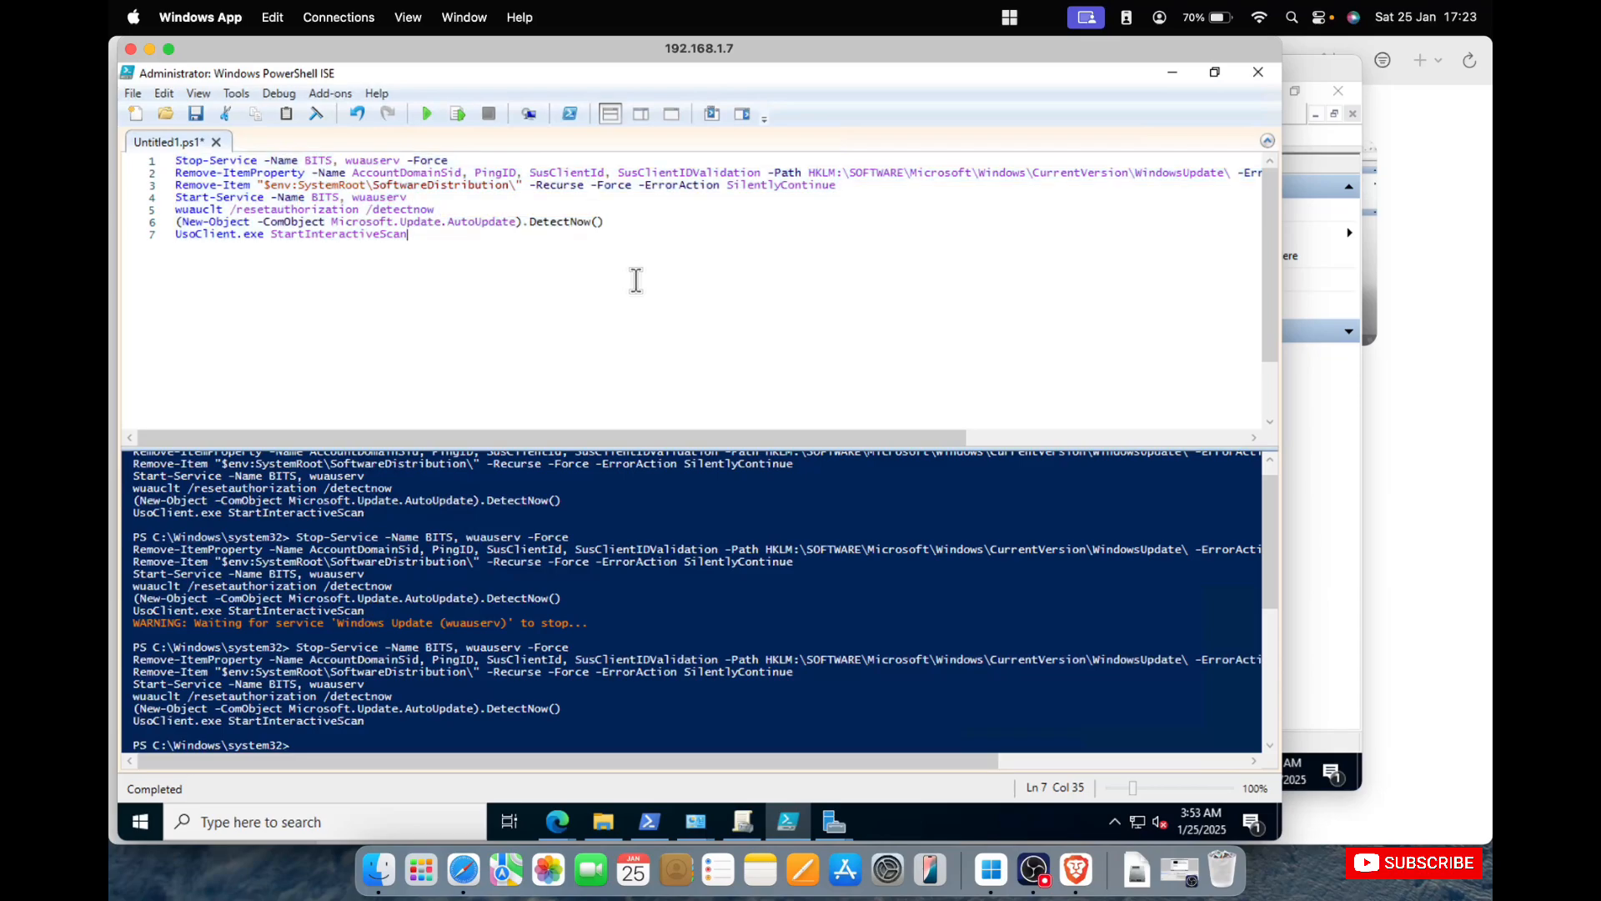
Switch to 192.168.1.8 in full screen, refresh Unassigned Computers and check the group membership options for dc01.avtest.local without changing them.
click(1316, 448)
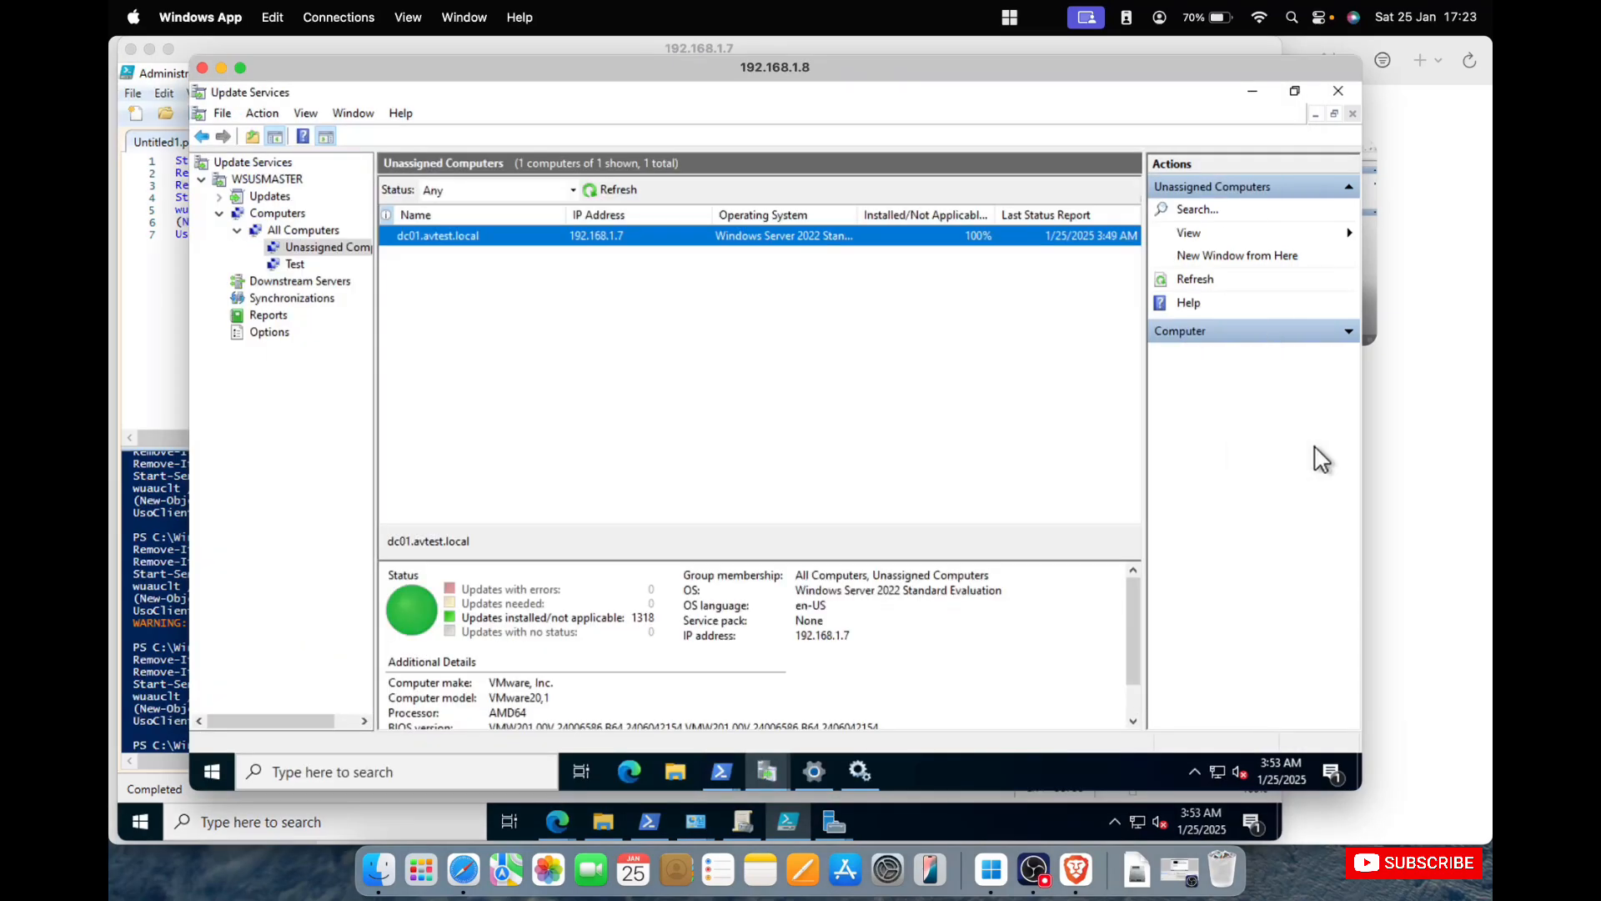
click(611, 191)
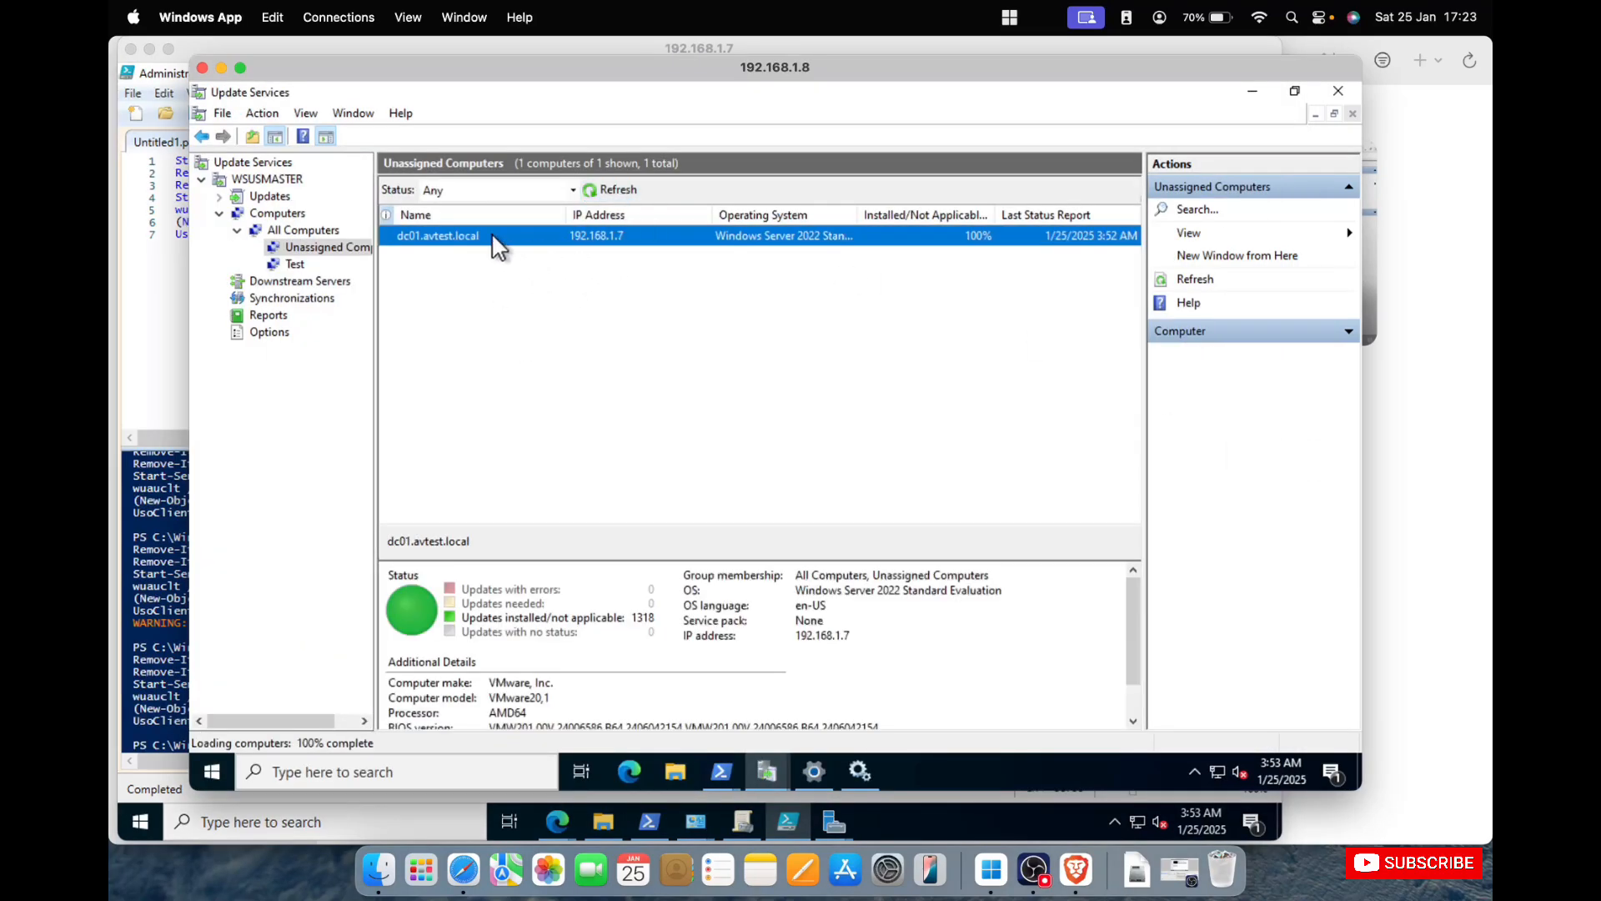
right_click(496, 246)
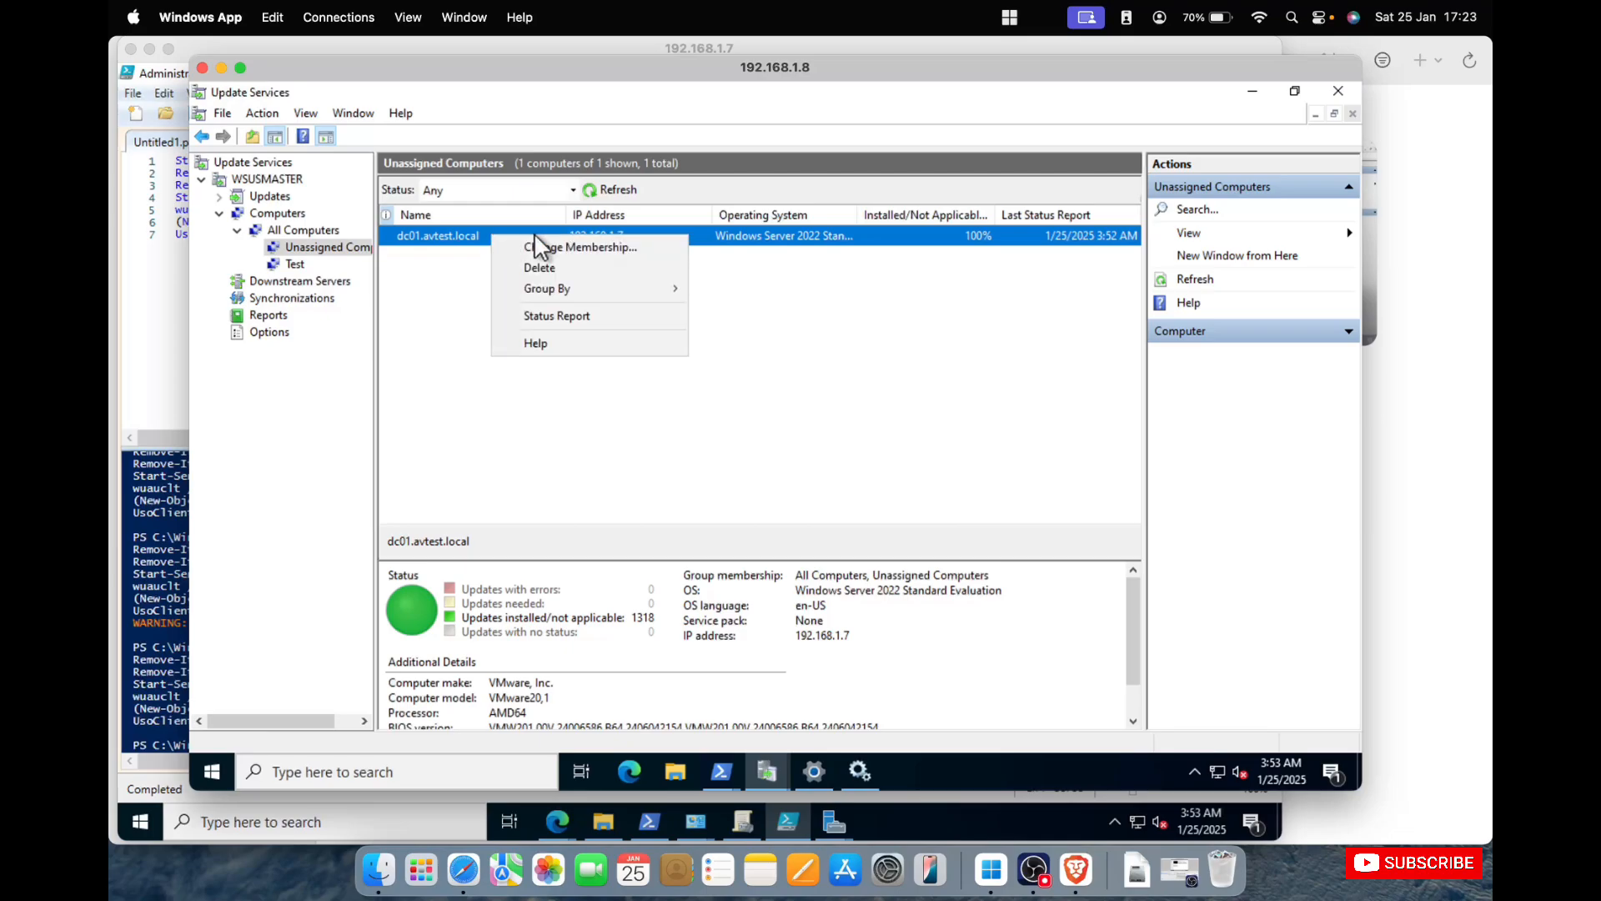
click(627, 245)
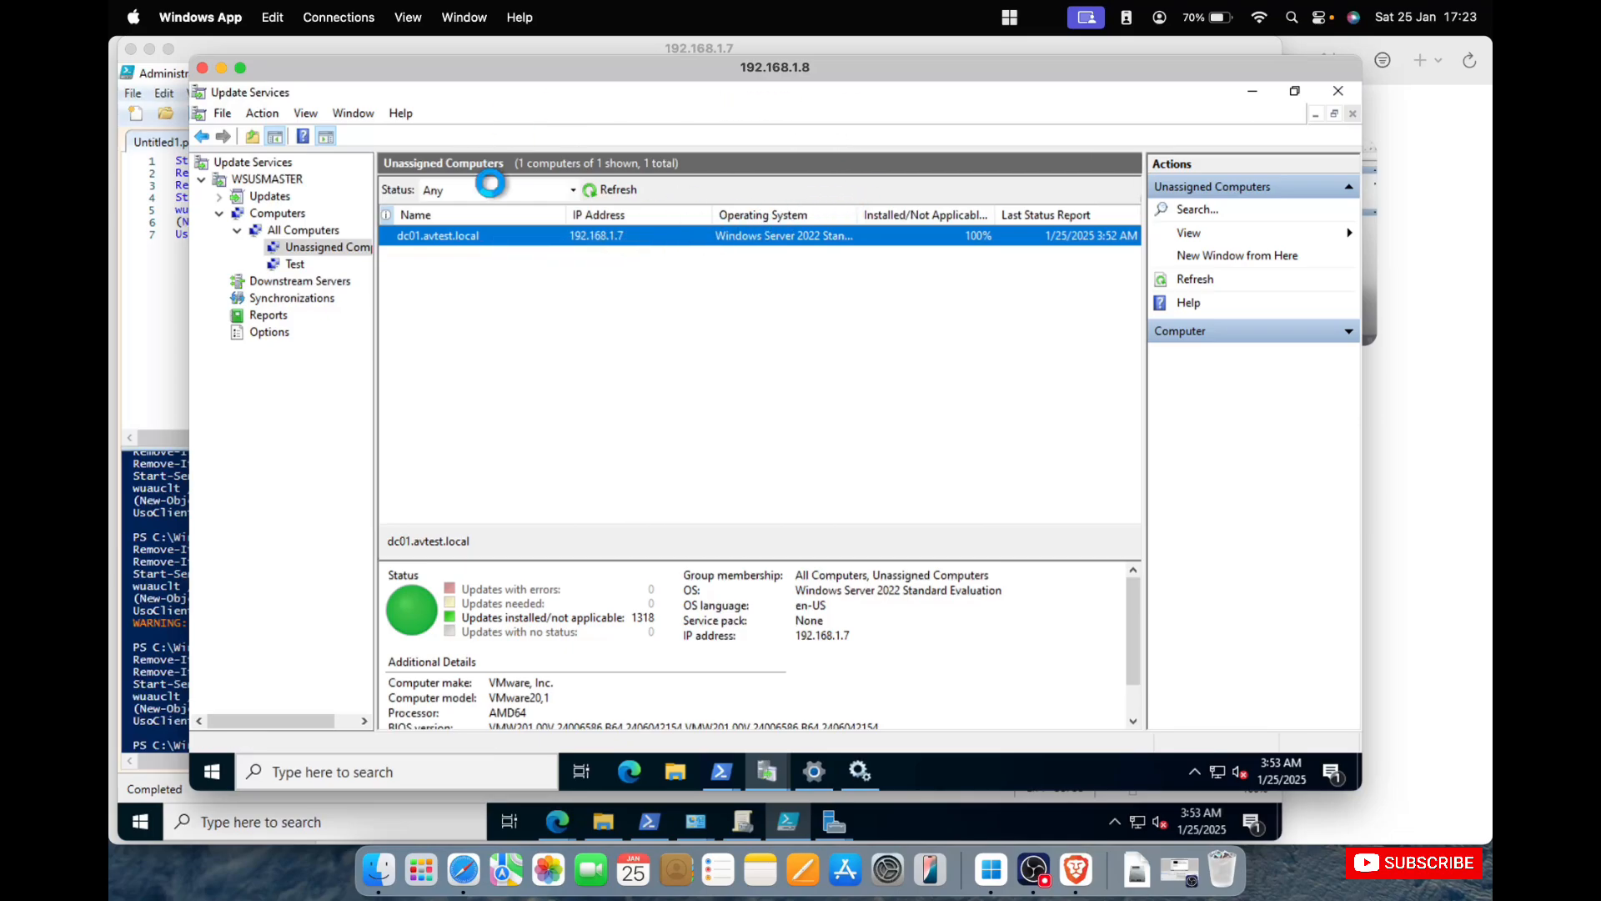
click(239, 68)
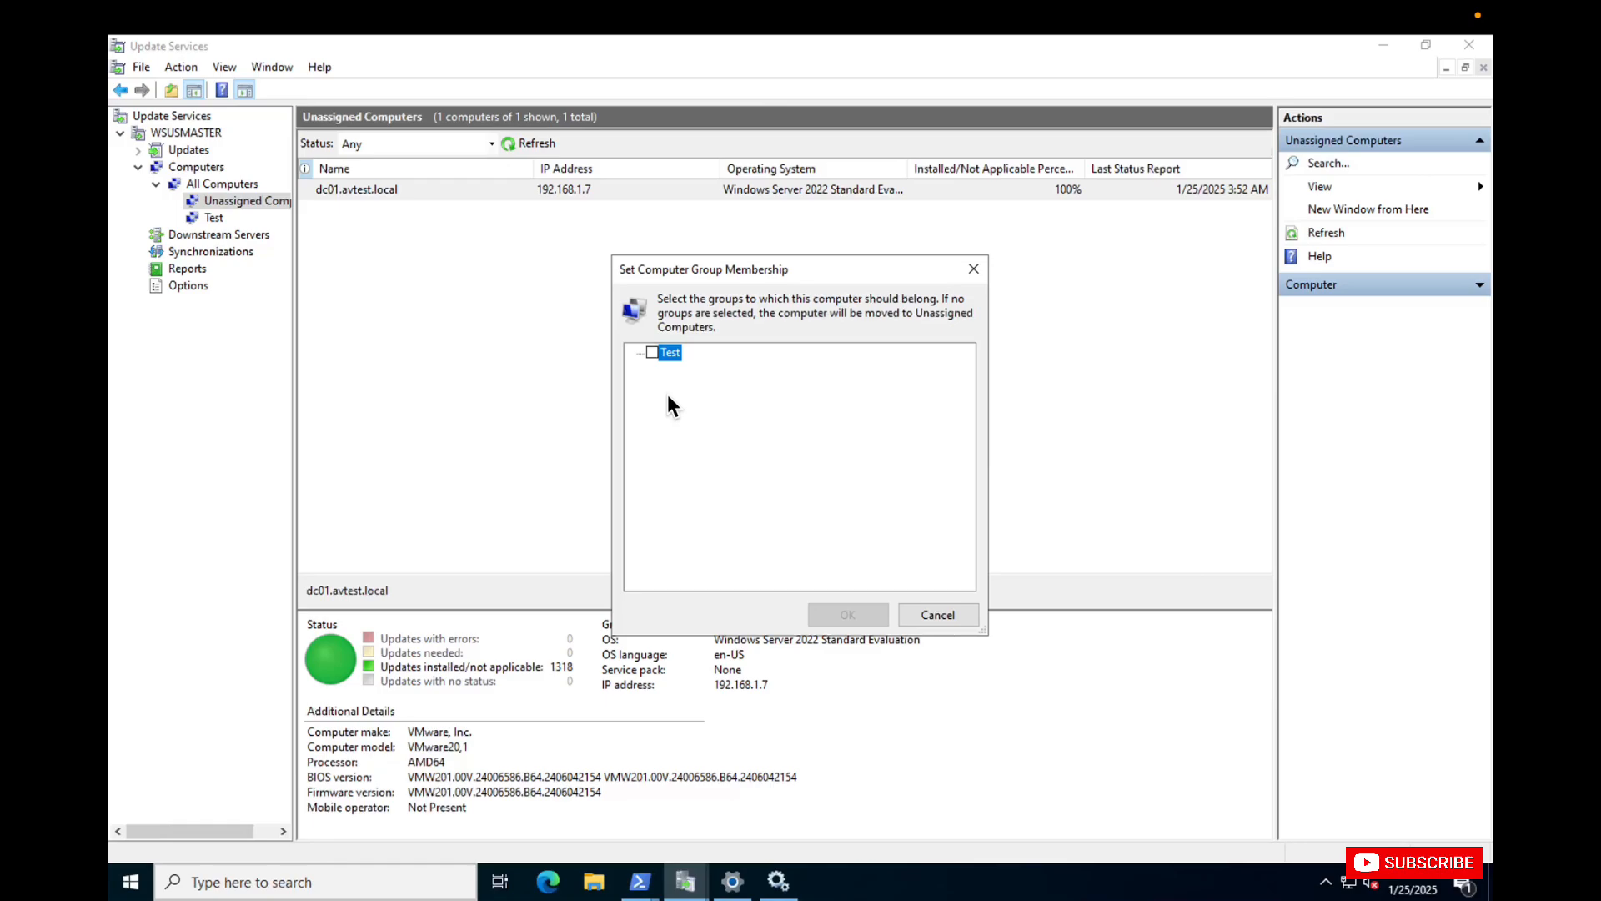
click(971, 270)
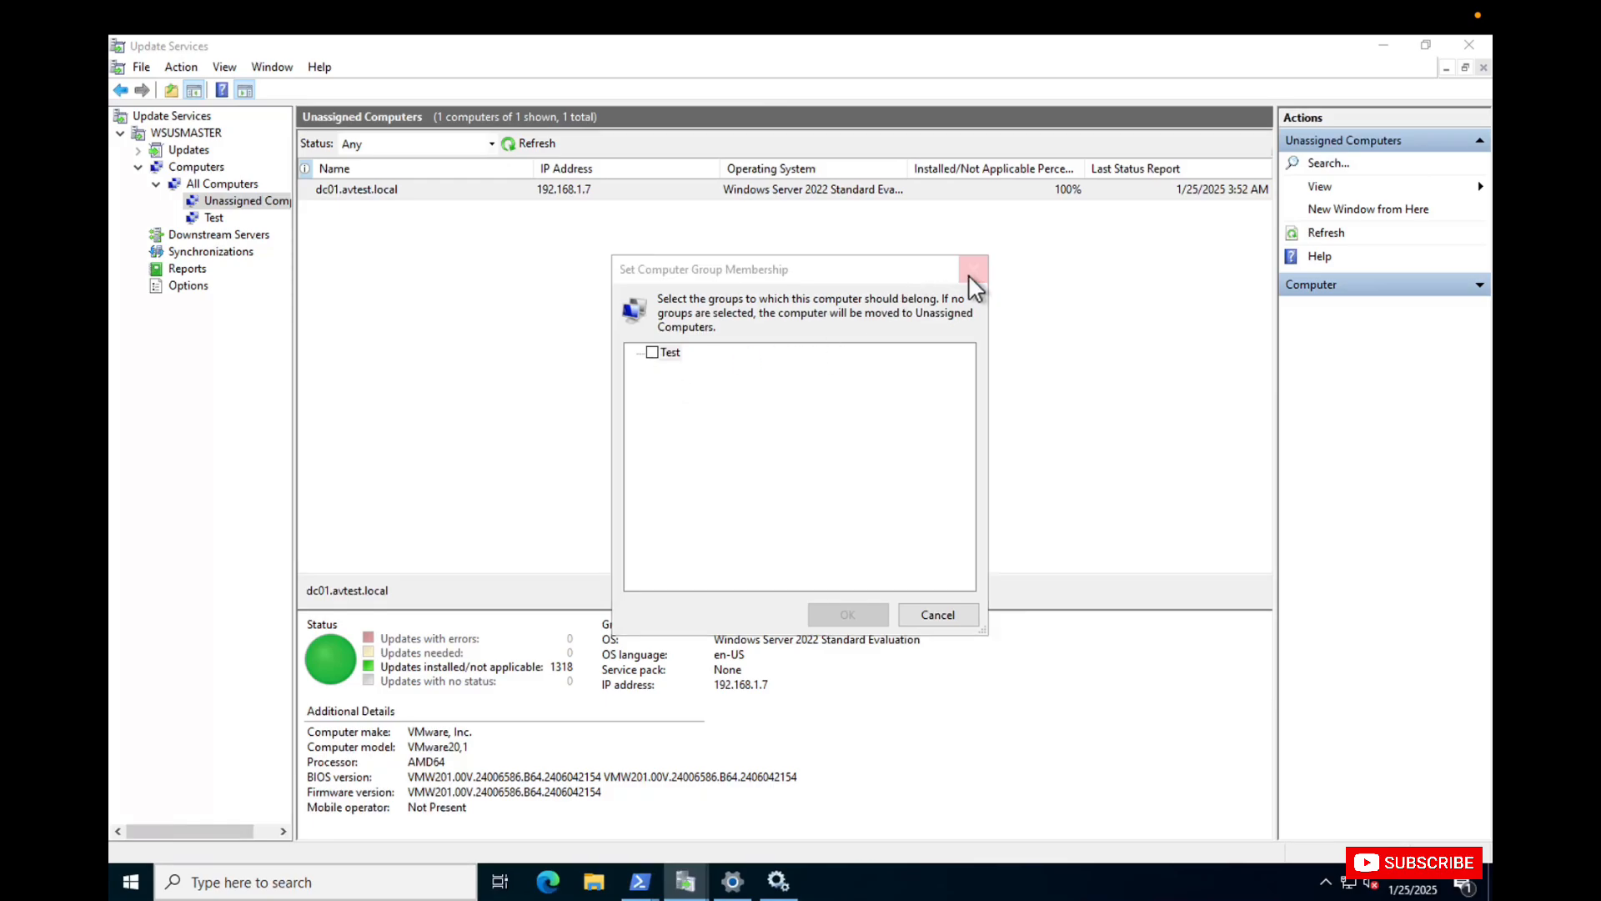
Add a computer group named Domains under All Computers.
click(213, 184)
right_click(212, 183)
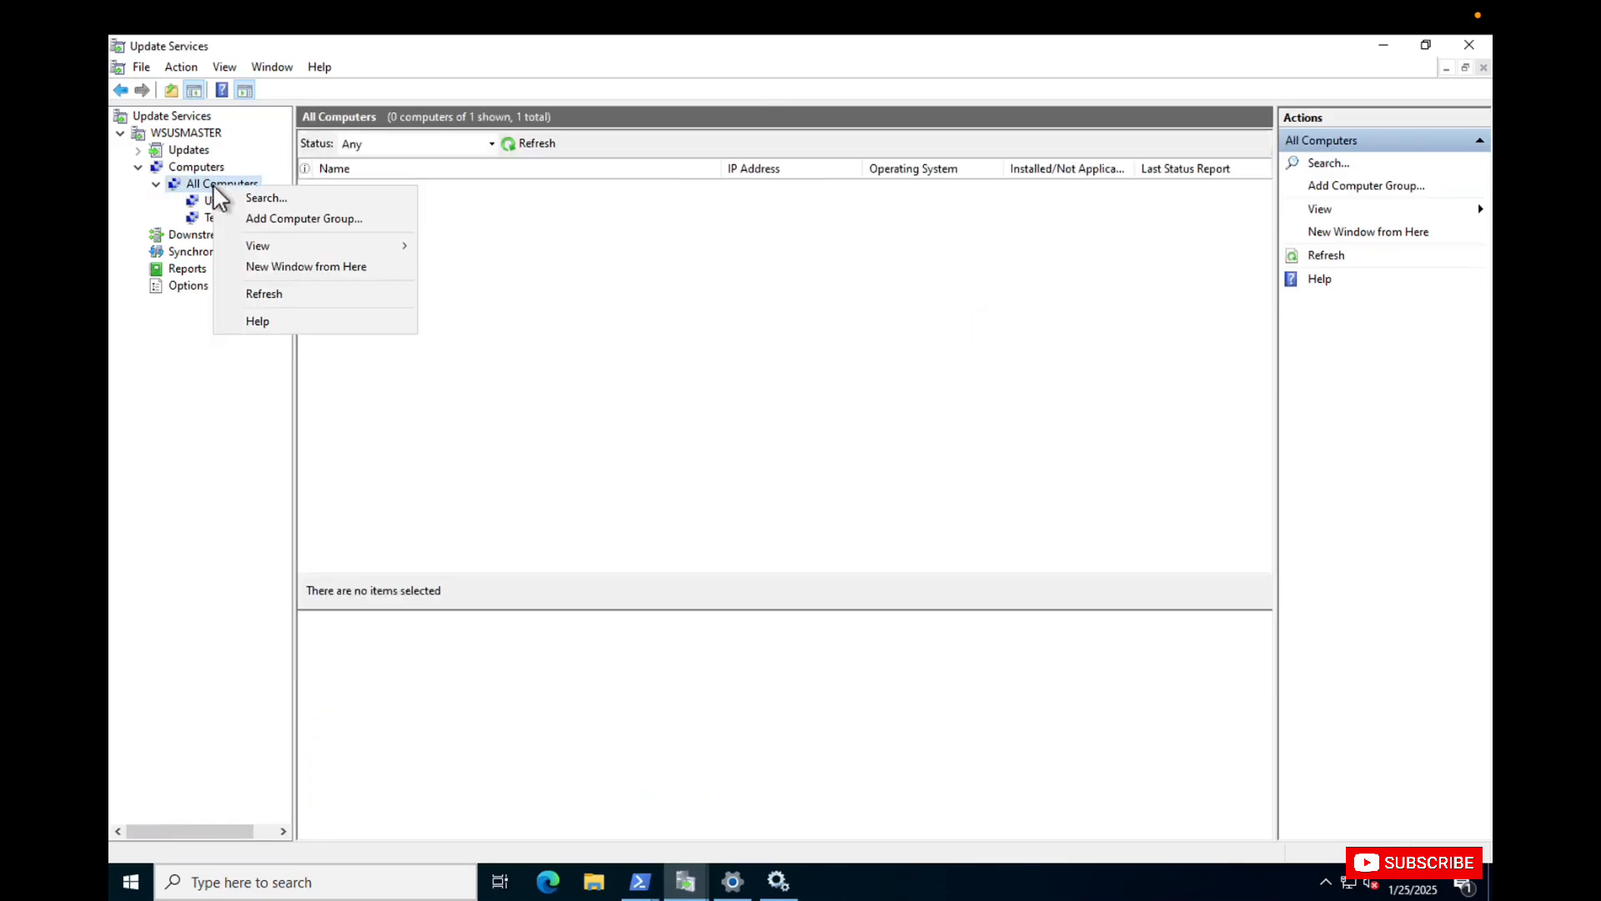
click(312, 223)
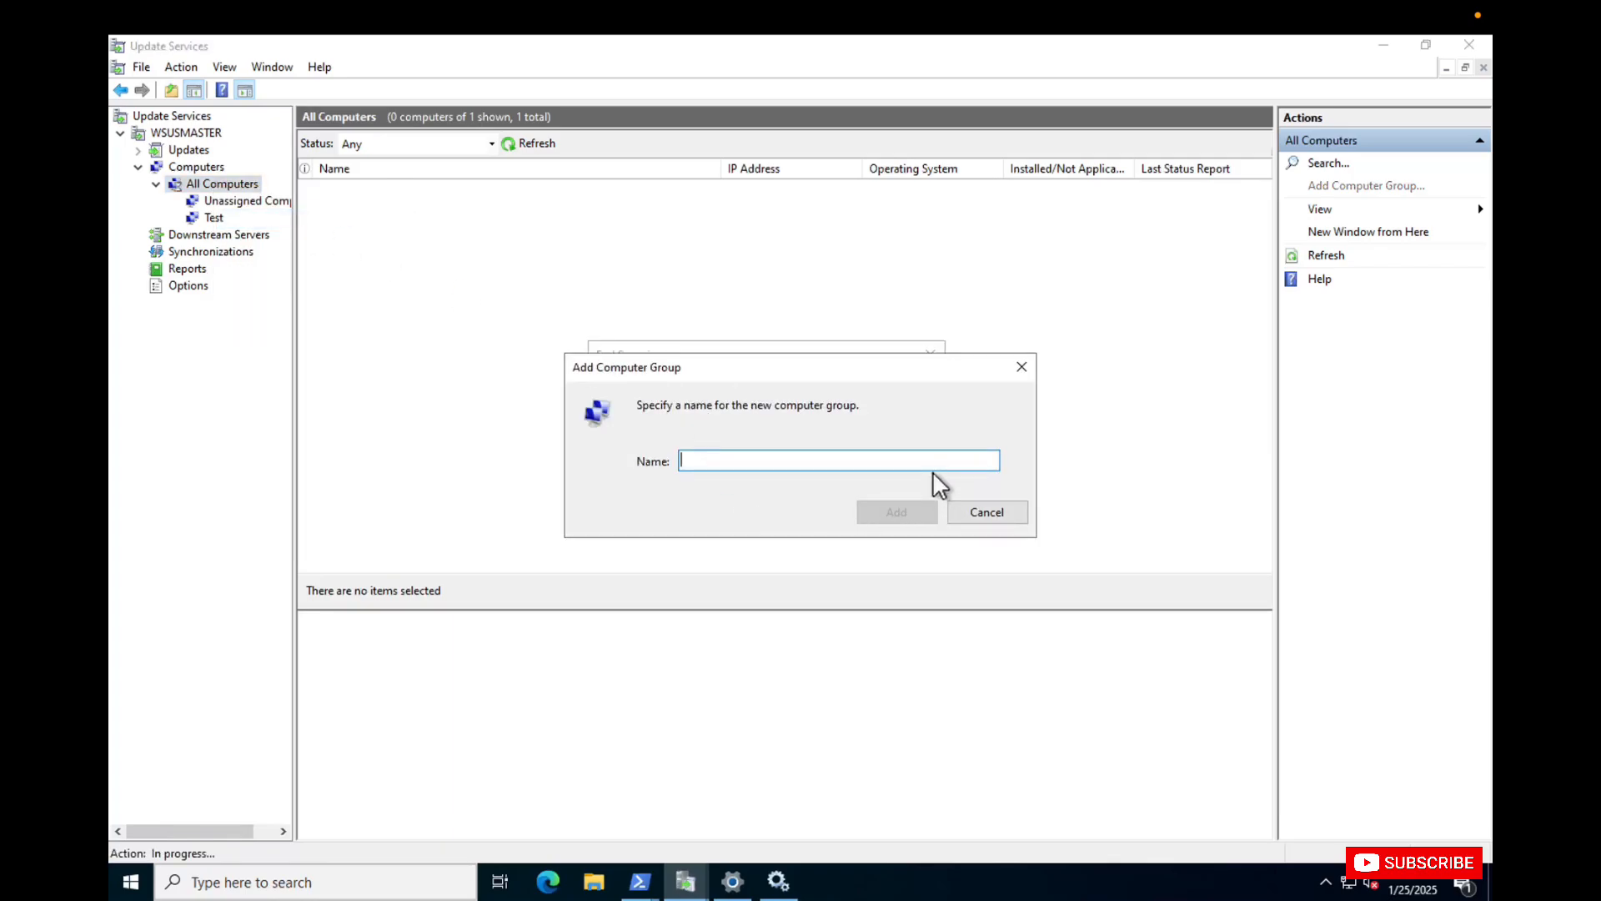
text(Domins)
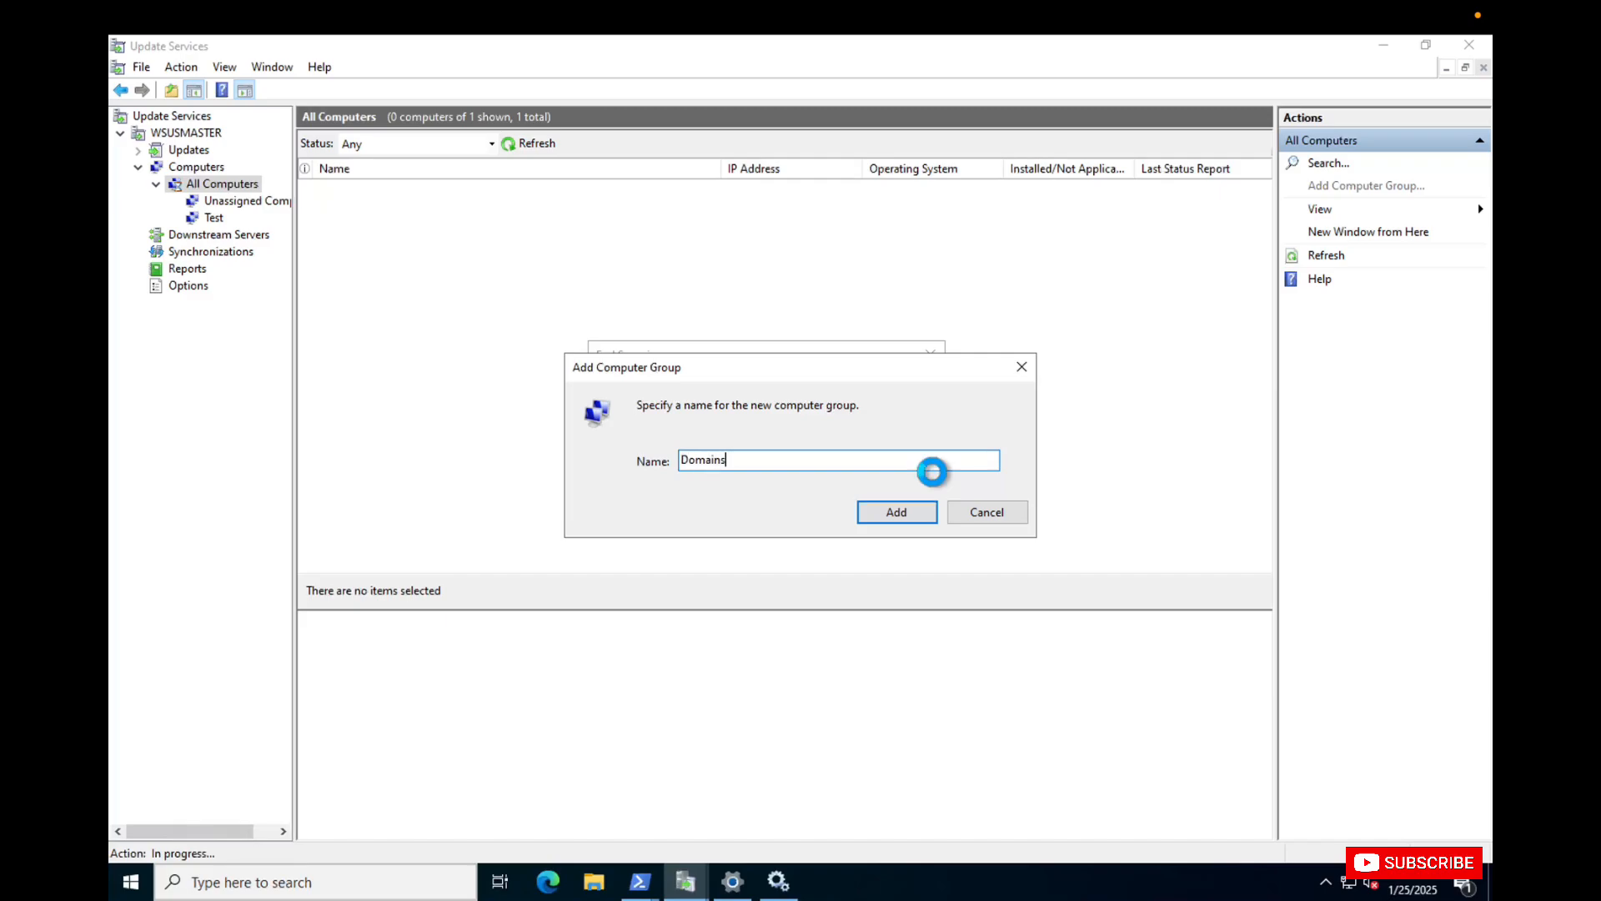
key(Return)
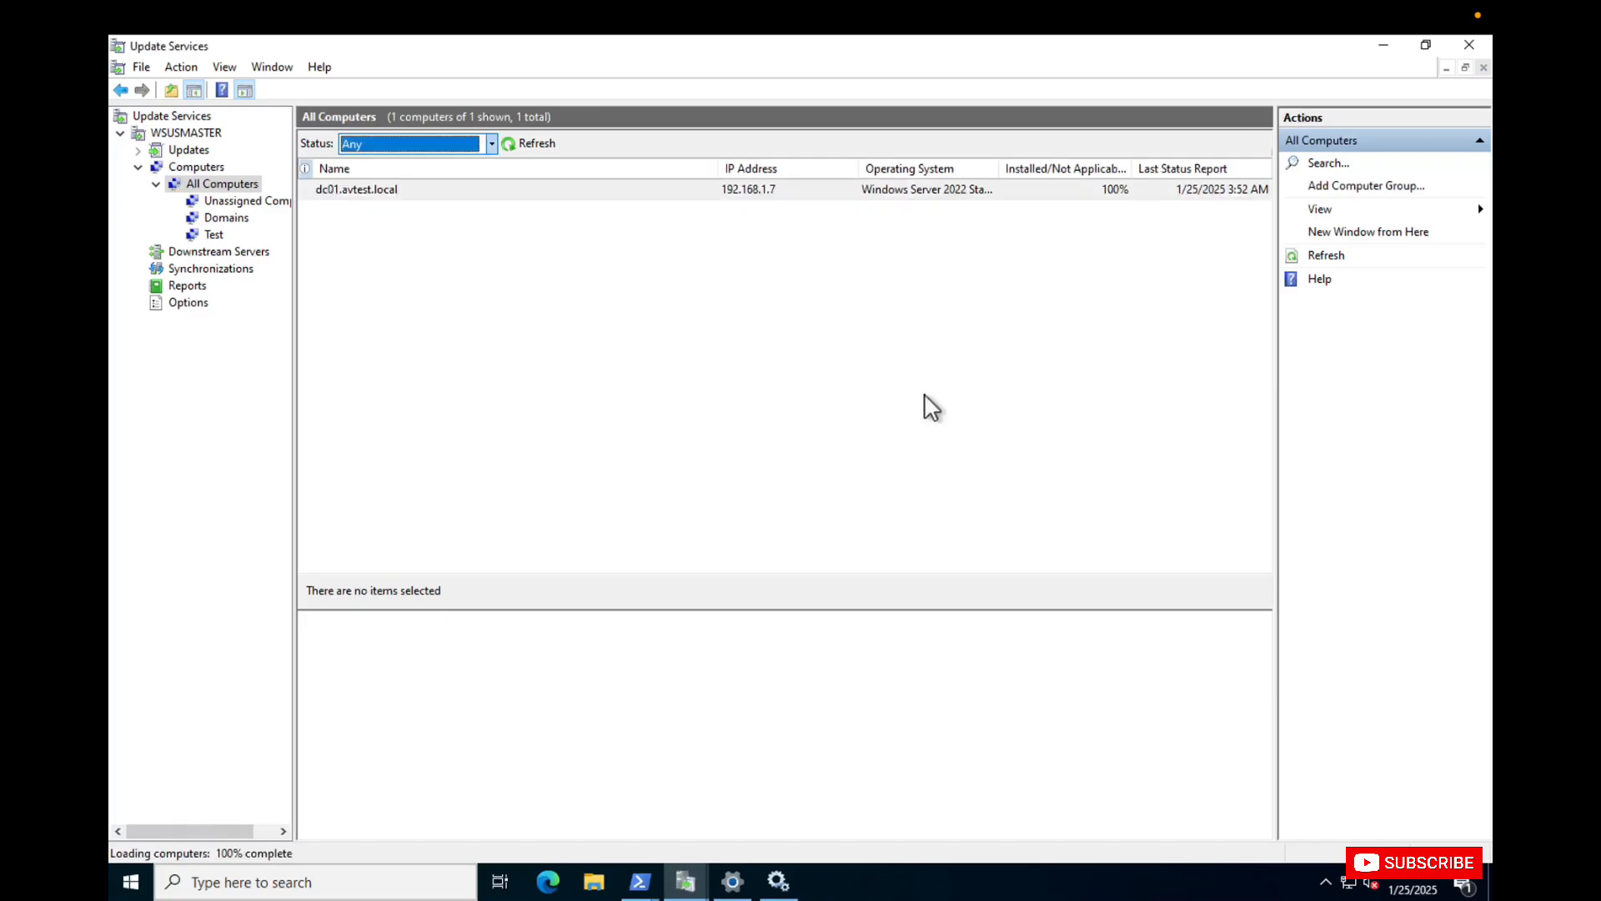
Change the membership of dc01.avtest.local to the Domains group.
click(492, 187)
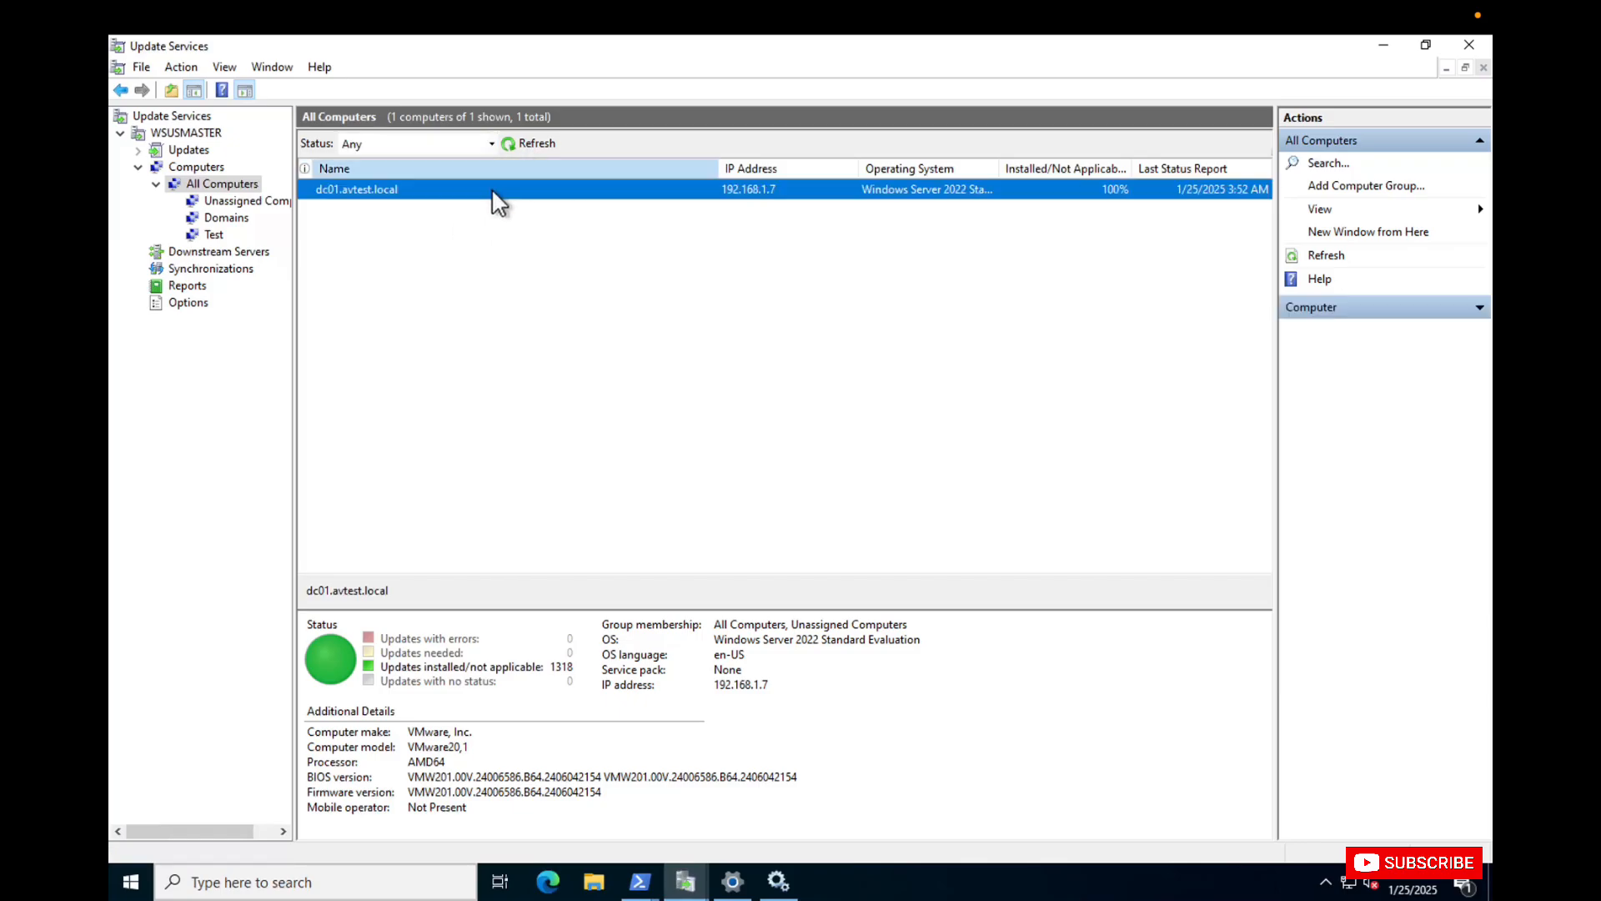
right_click(492, 188)
click(594, 202)
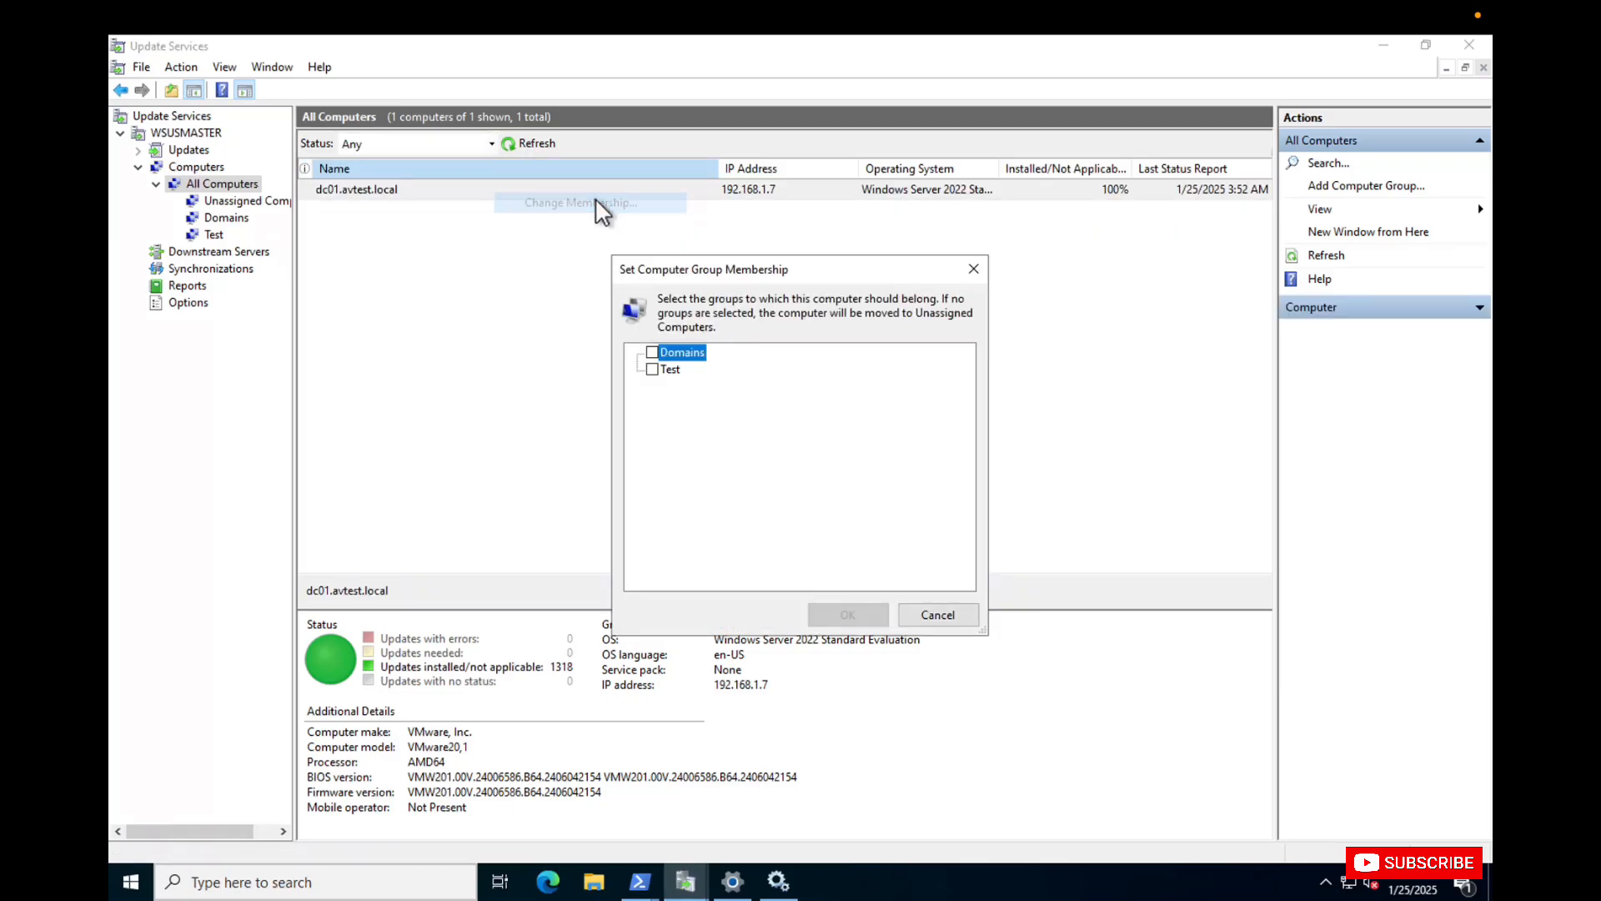
click(652, 352)
click(842, 614)
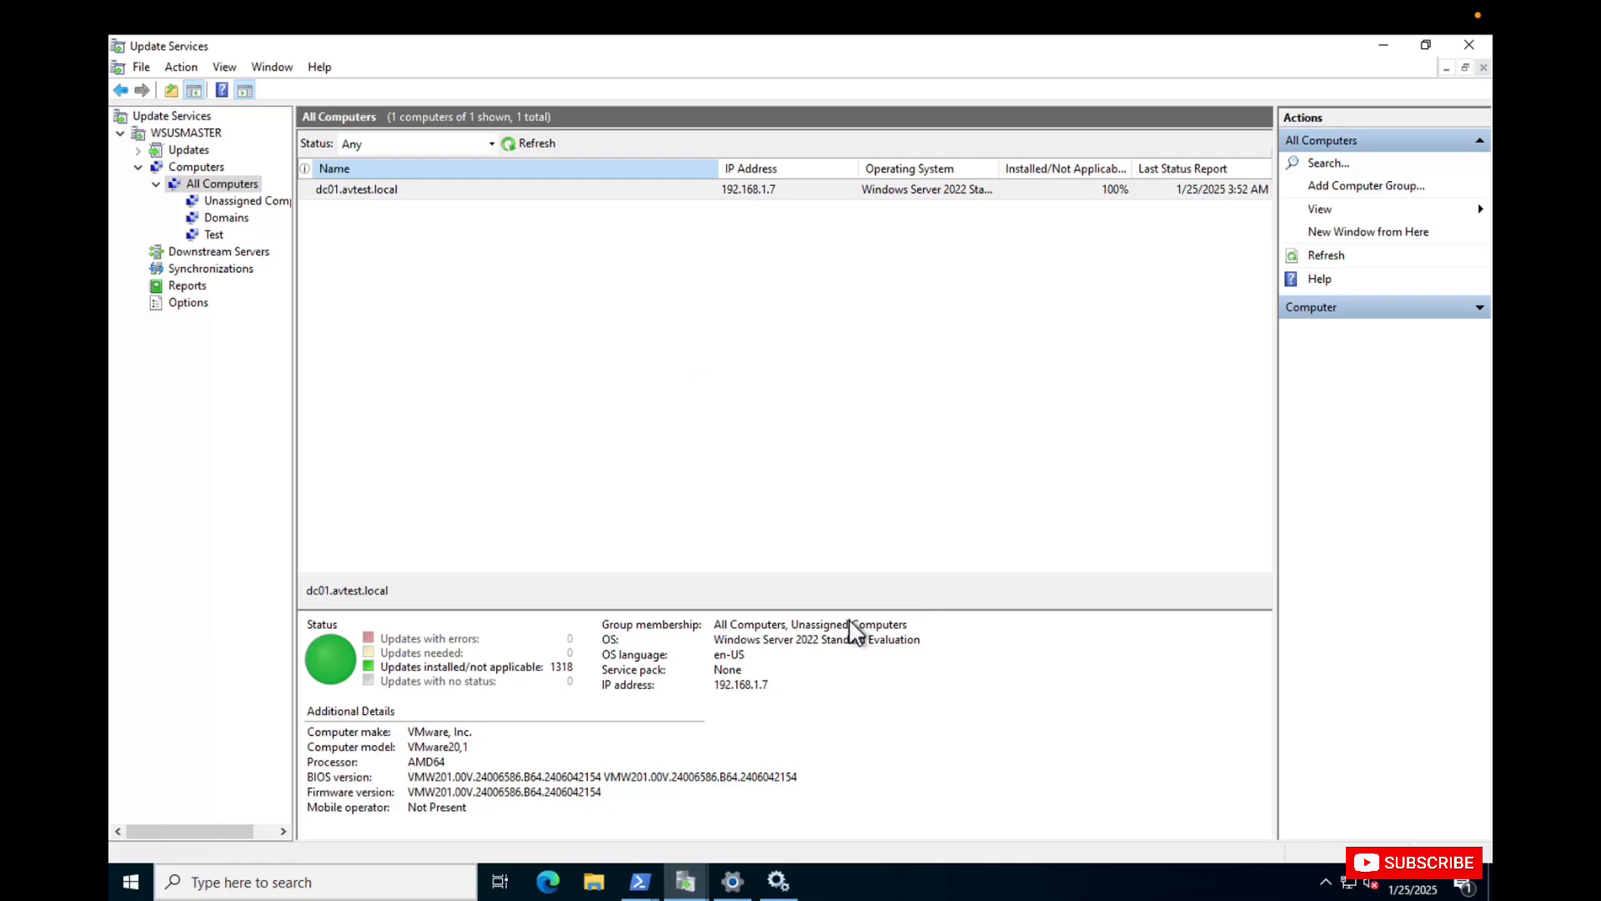
Display the computers in the Domains group with the status filter set to Any and refresh the list.
click(234, 221)
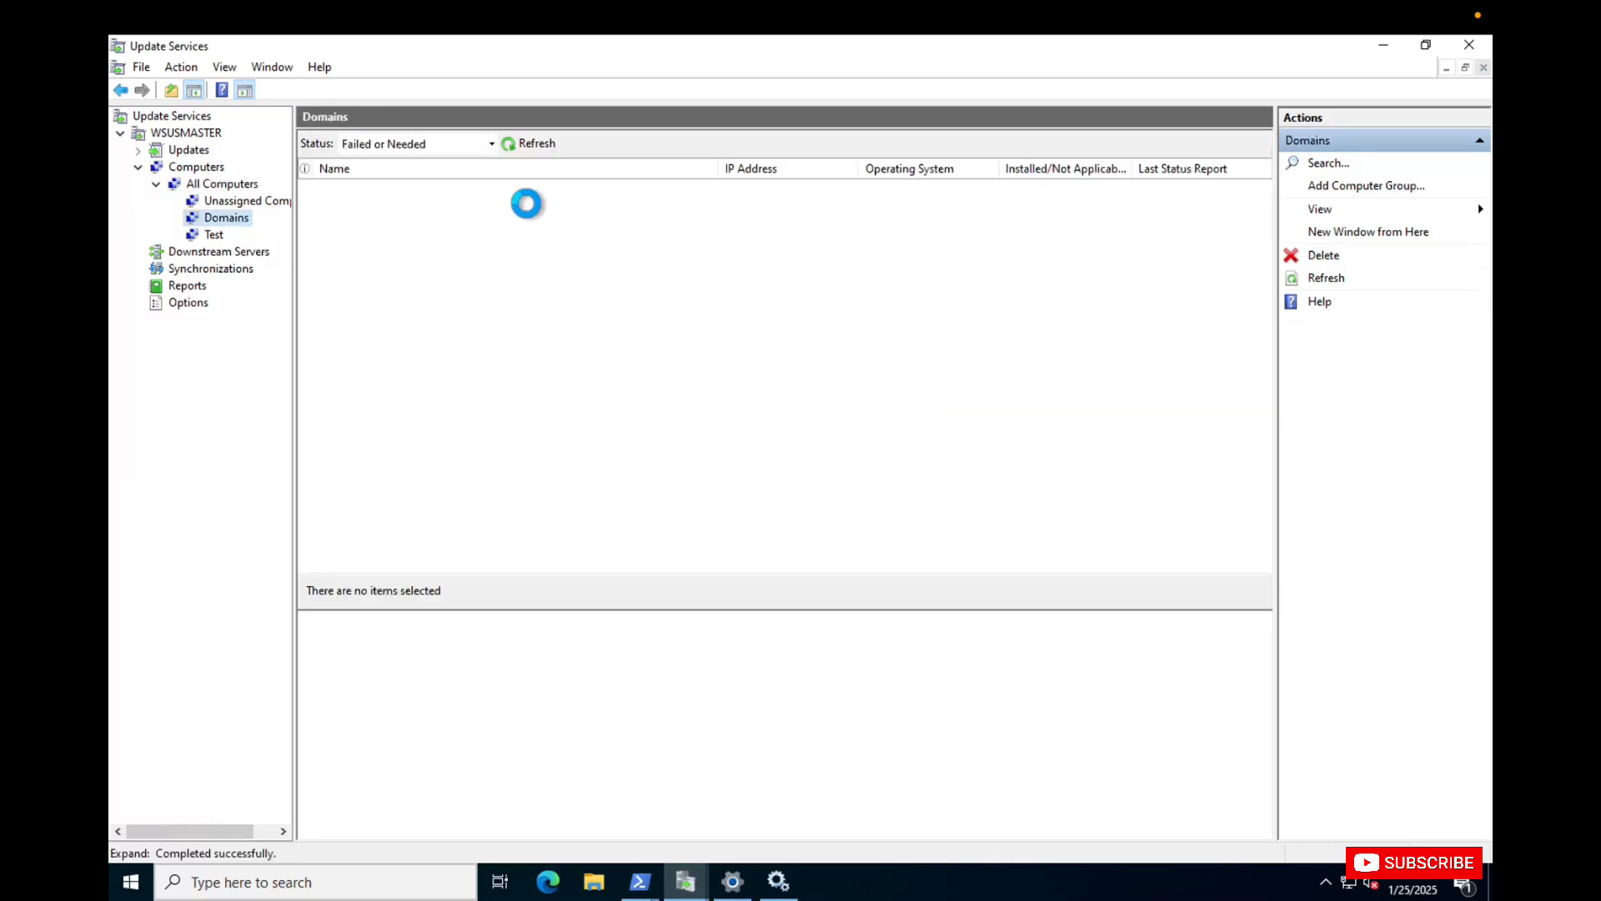
click(491, 143)
click(397, 248)
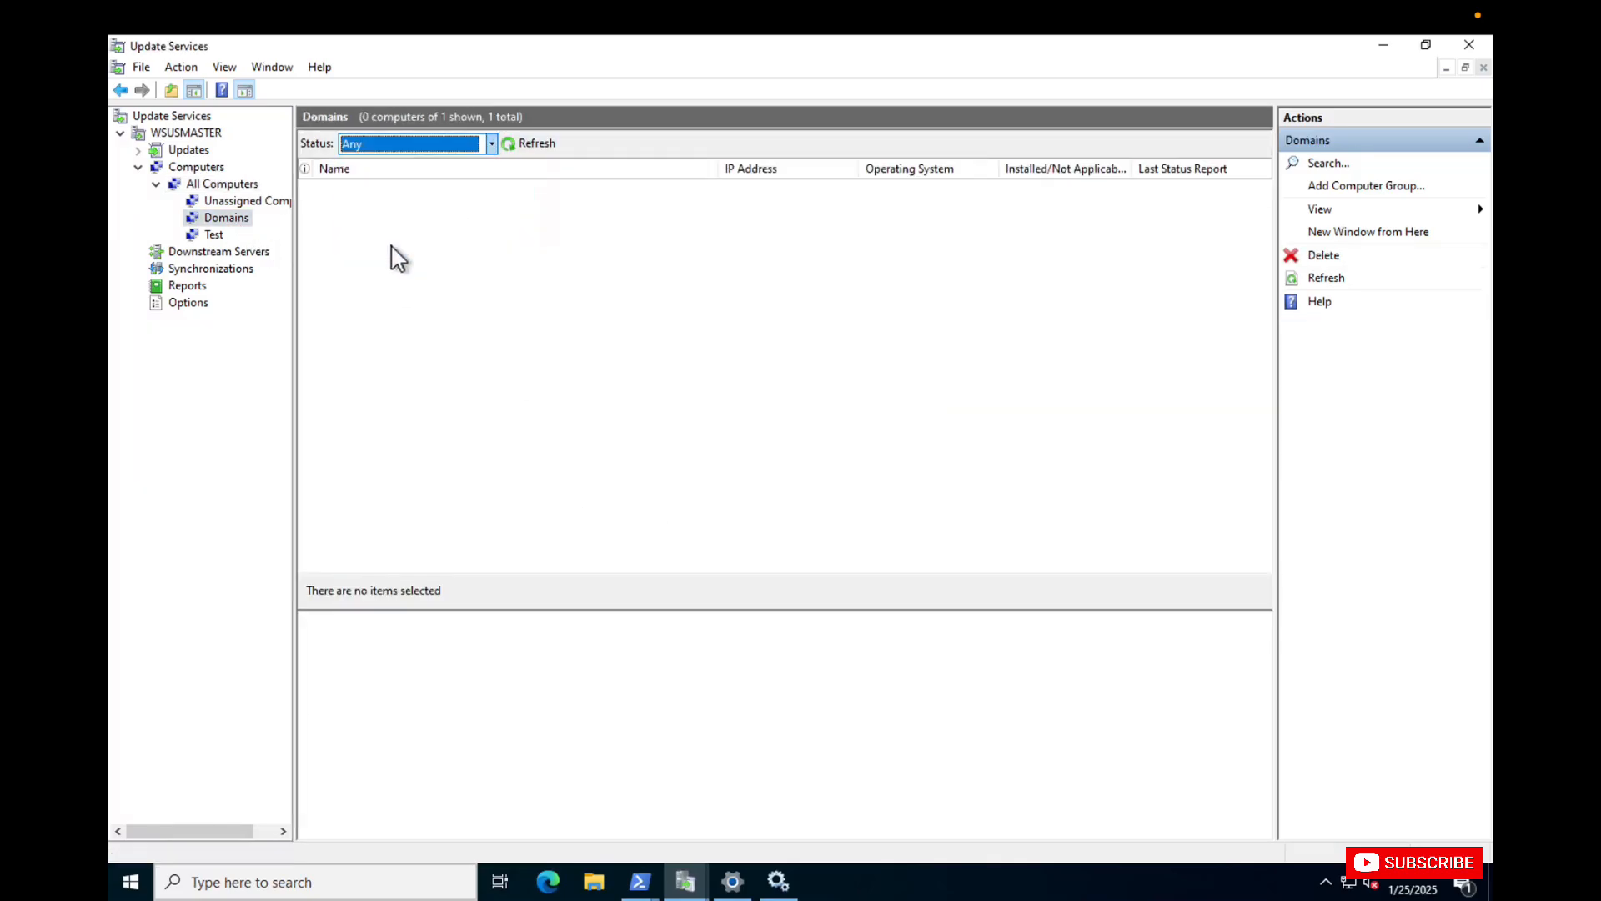
click(529, 145)
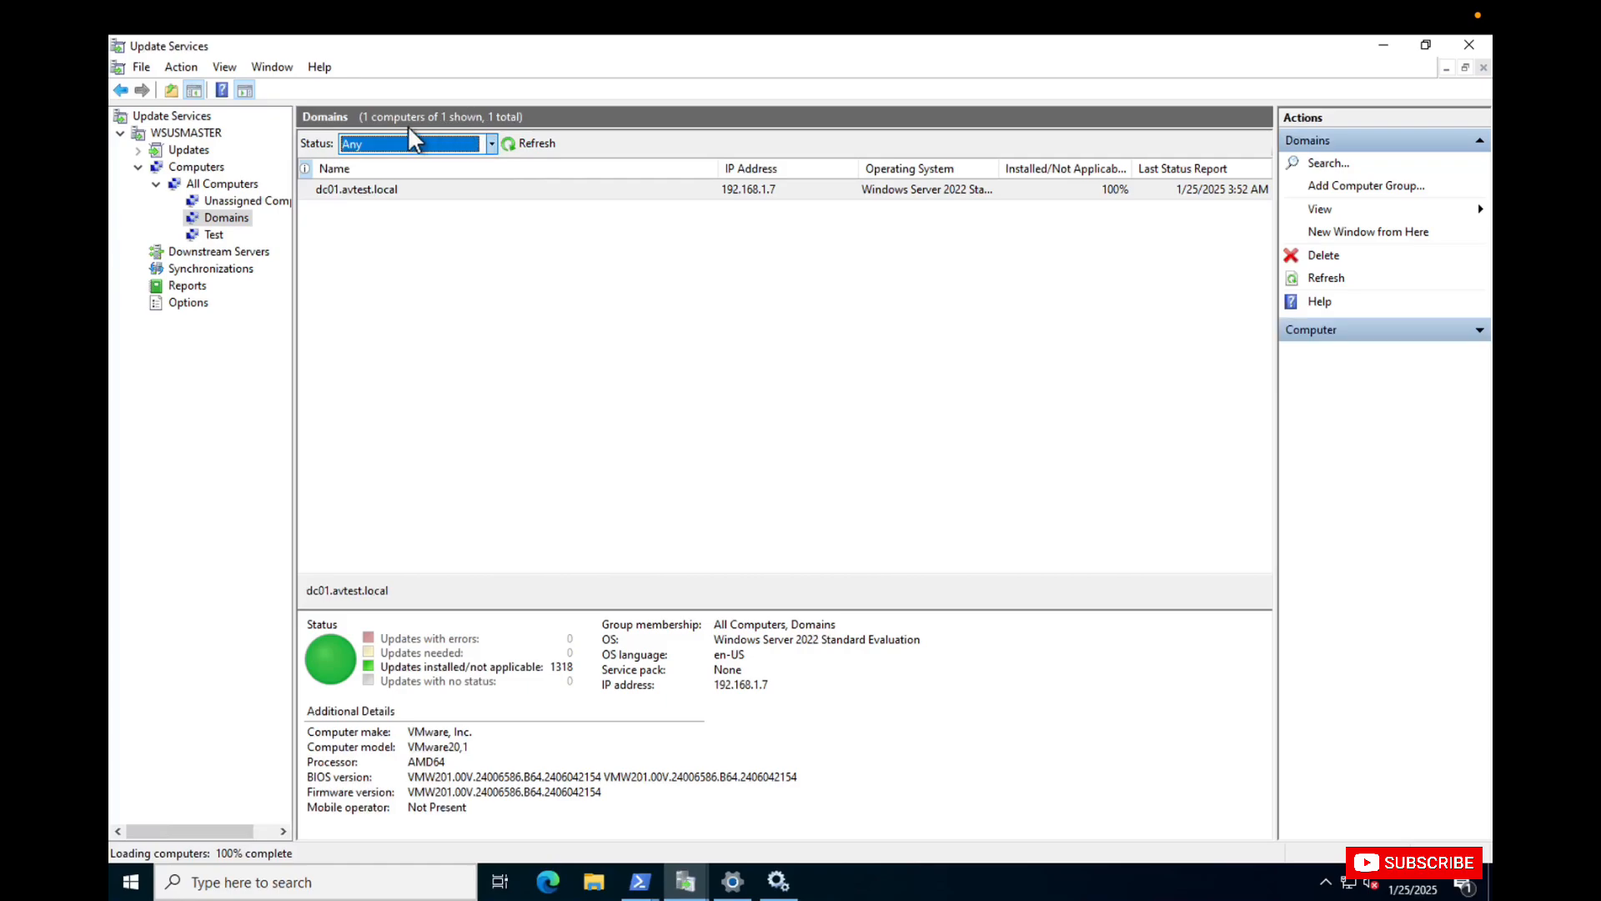
List All Updates with approval set to Any Except Declined and status set to Any.
click(139, 150)
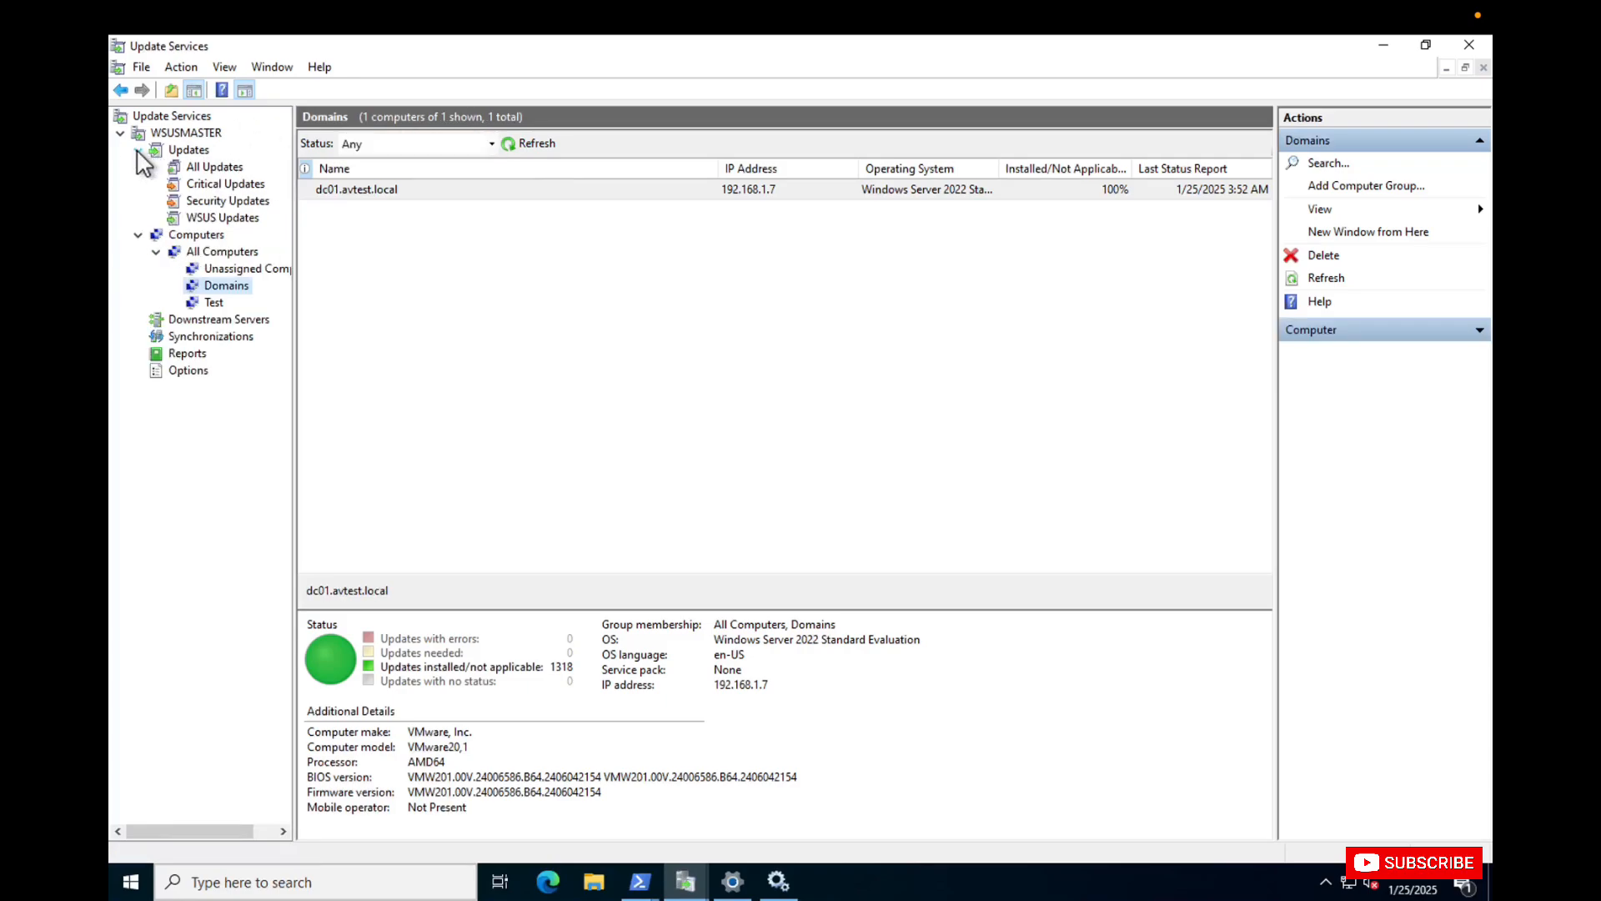
click(233, 168)
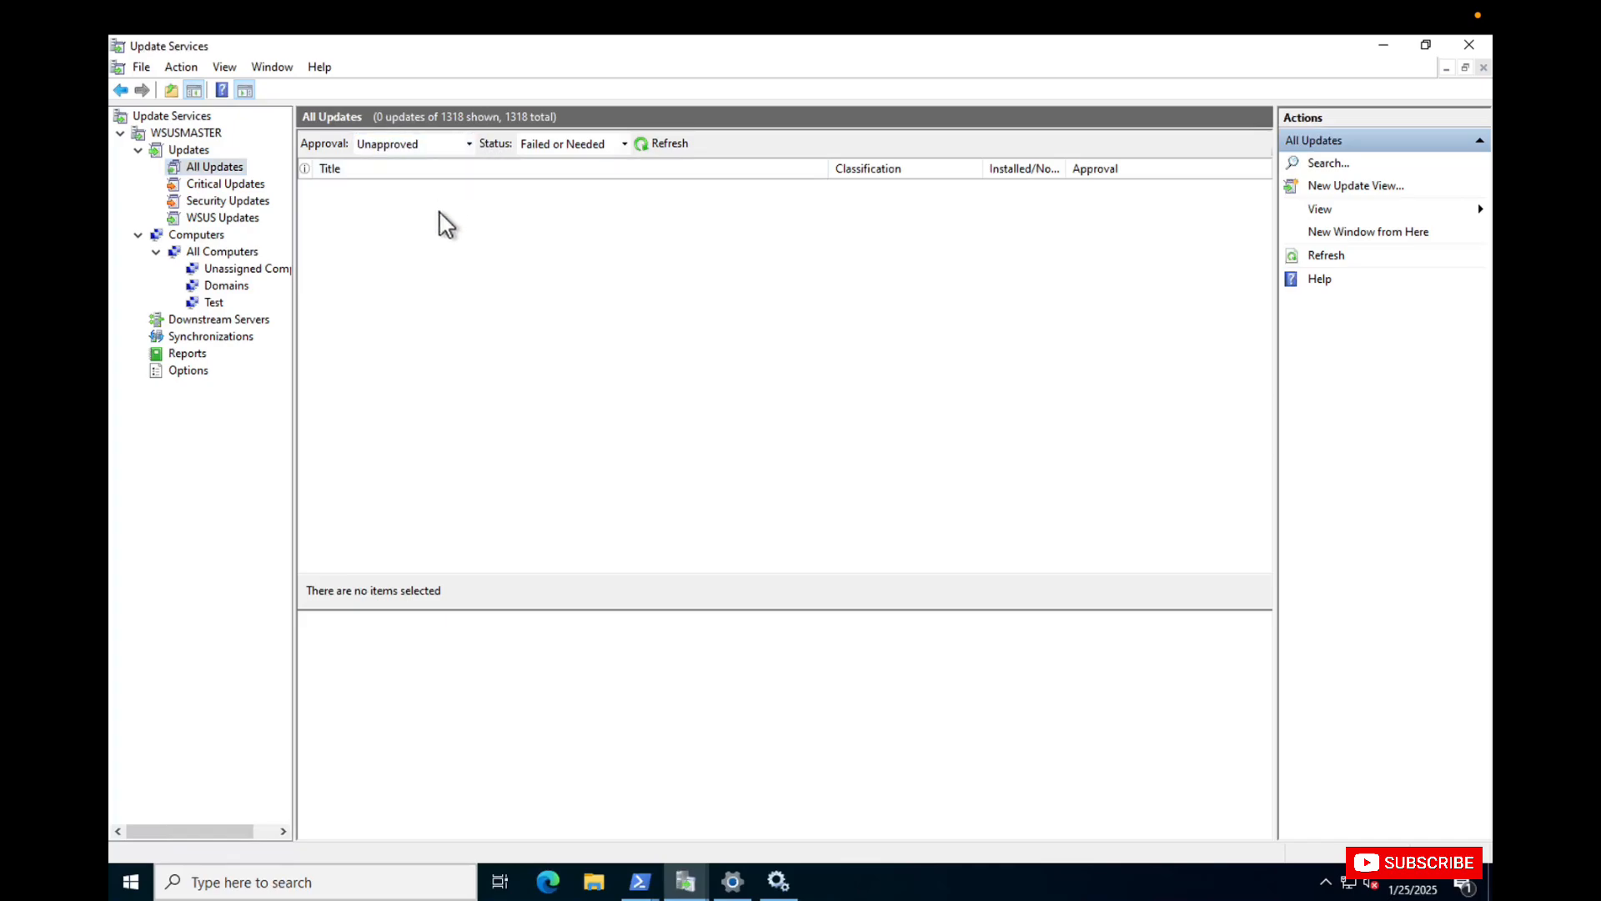
click(469, 143)
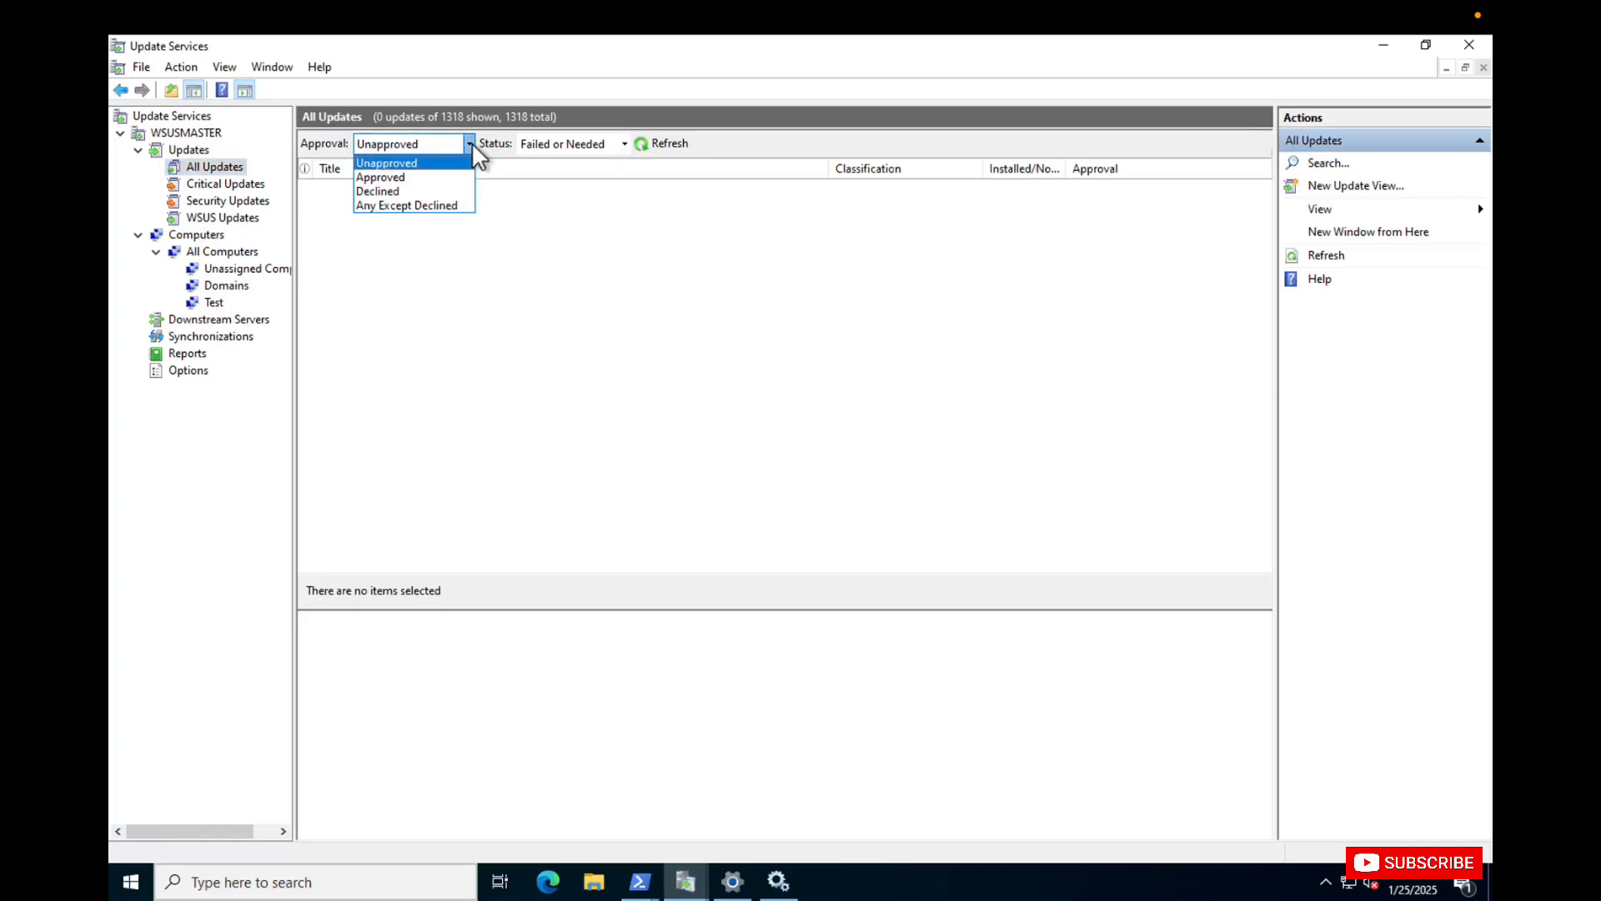
click(417, 205)
click(623, 145)
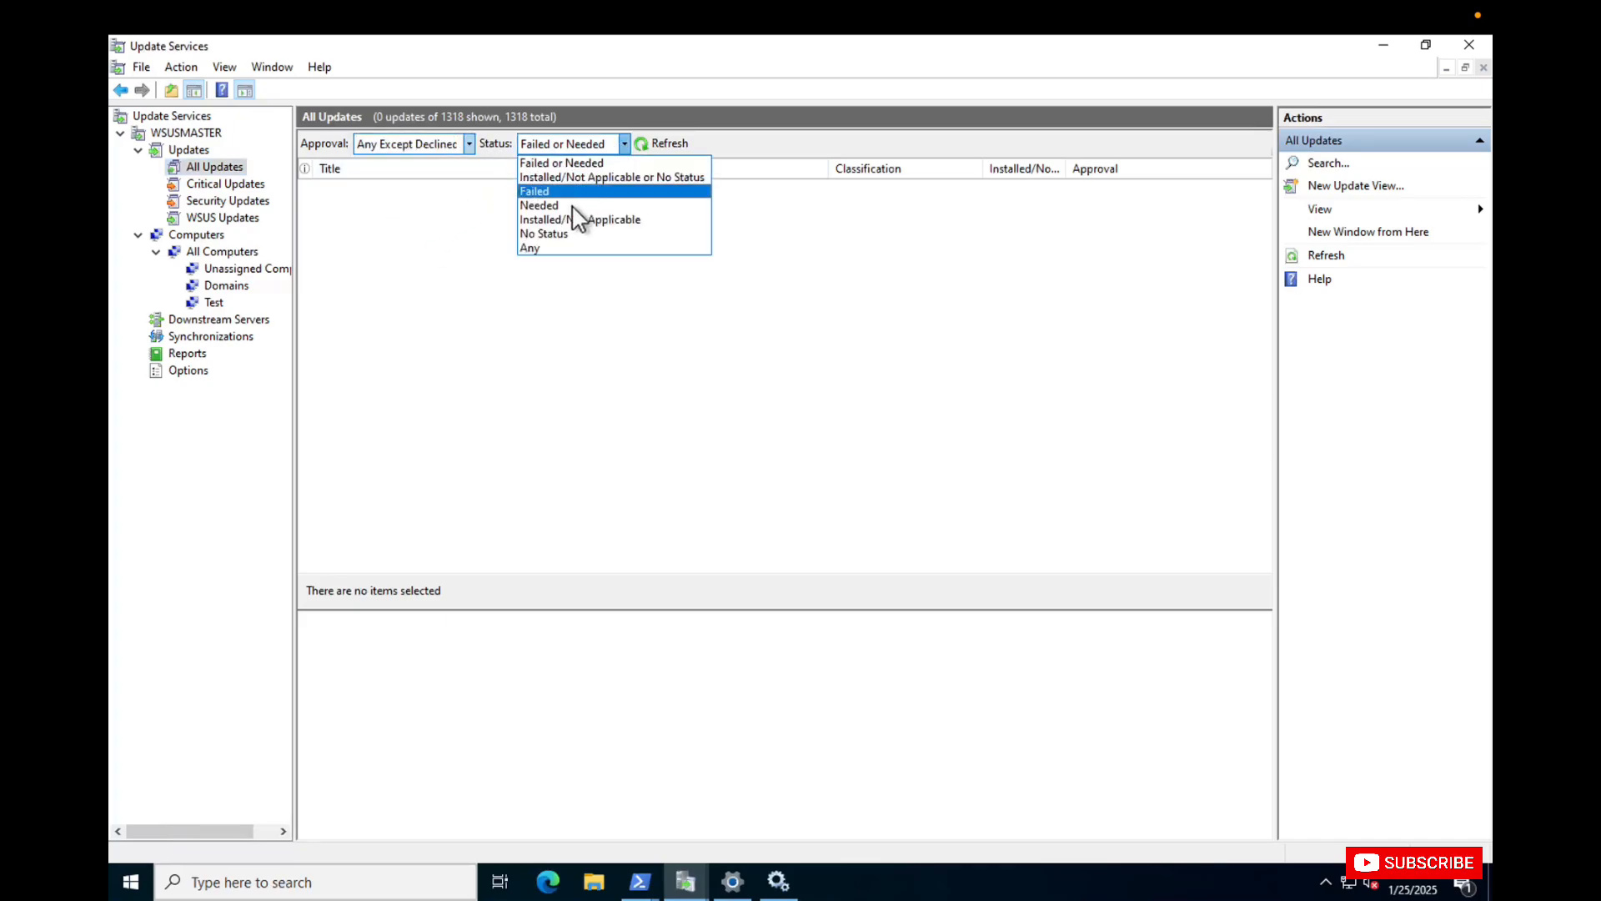
click(551, 249)
click(664, 137)
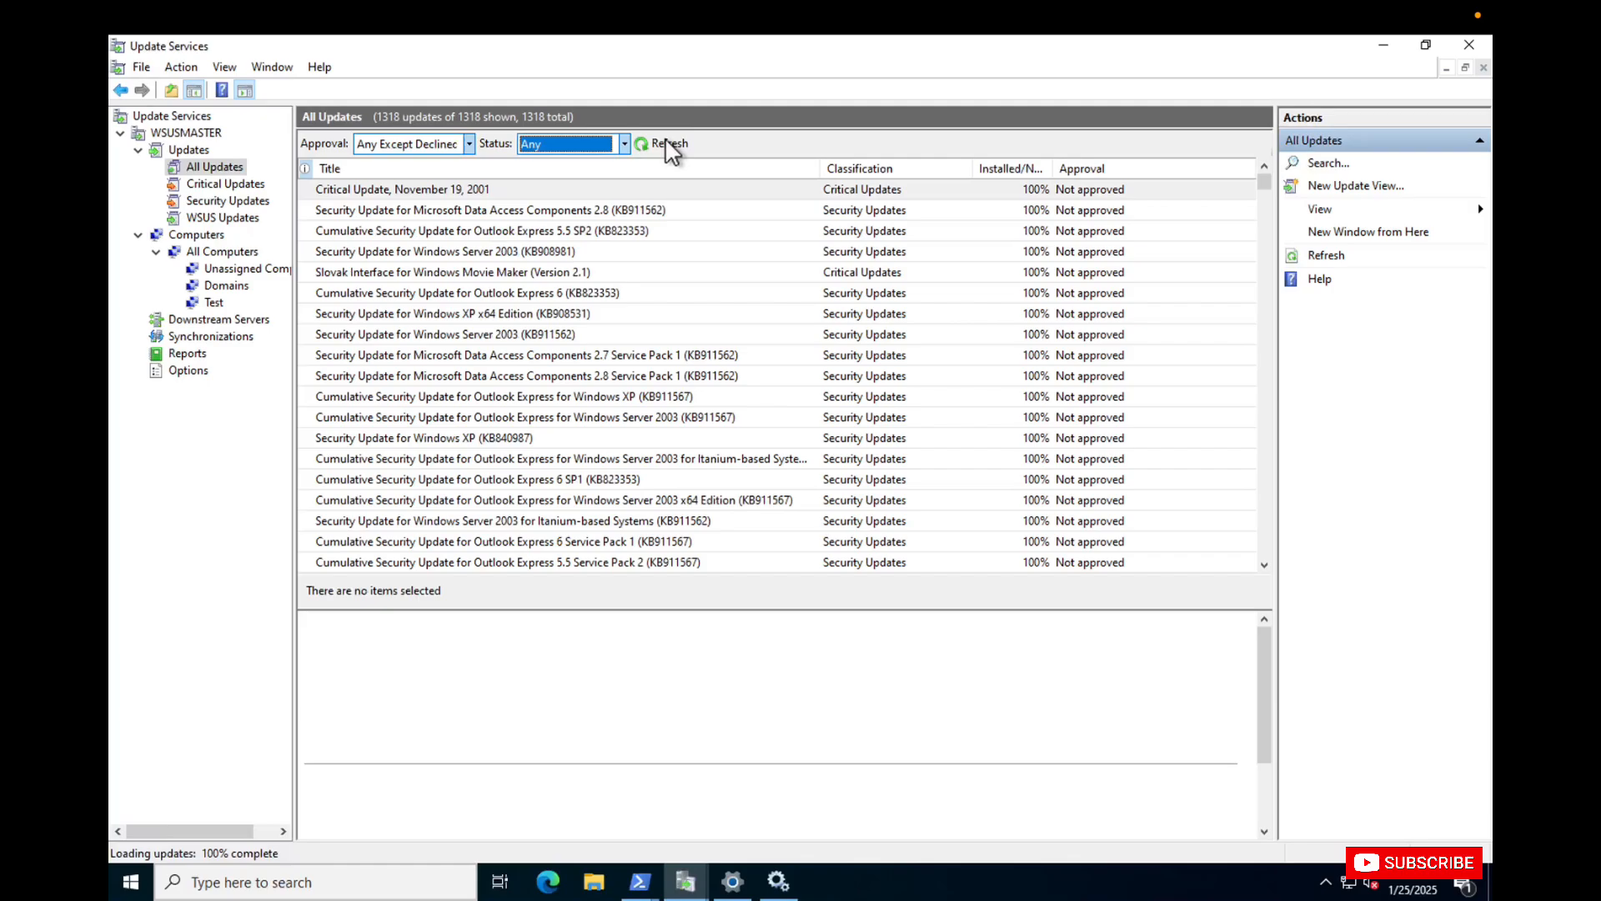
Filter the WSUS Updates view by status Any and approval Any Except Declined.
click(242, 219)
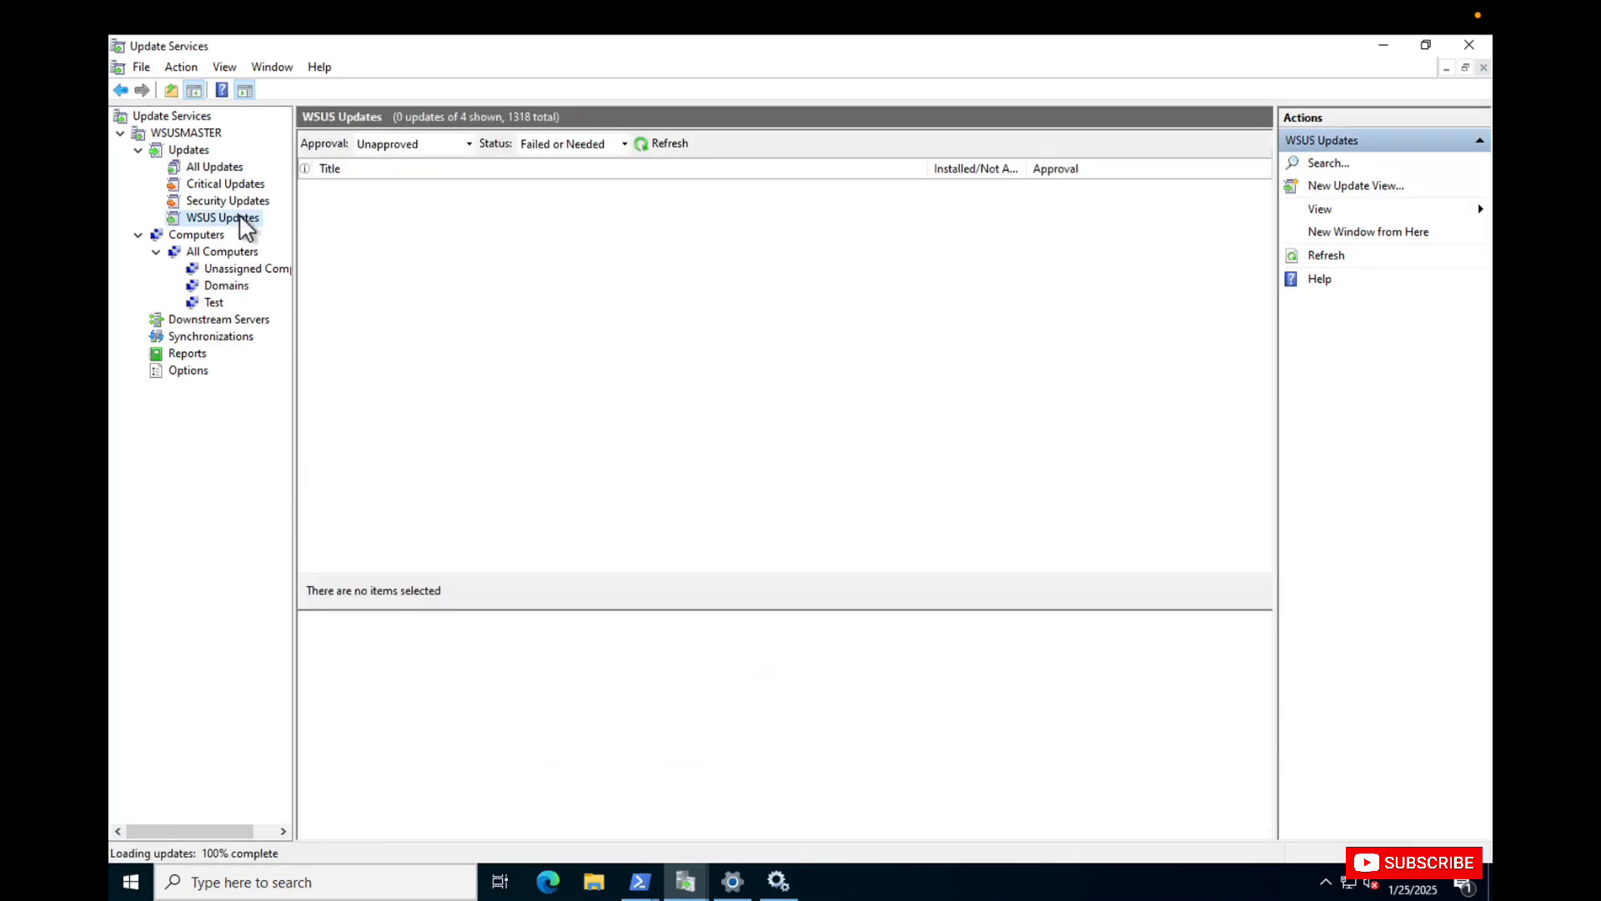
click(623, 144)
click(534, 248)
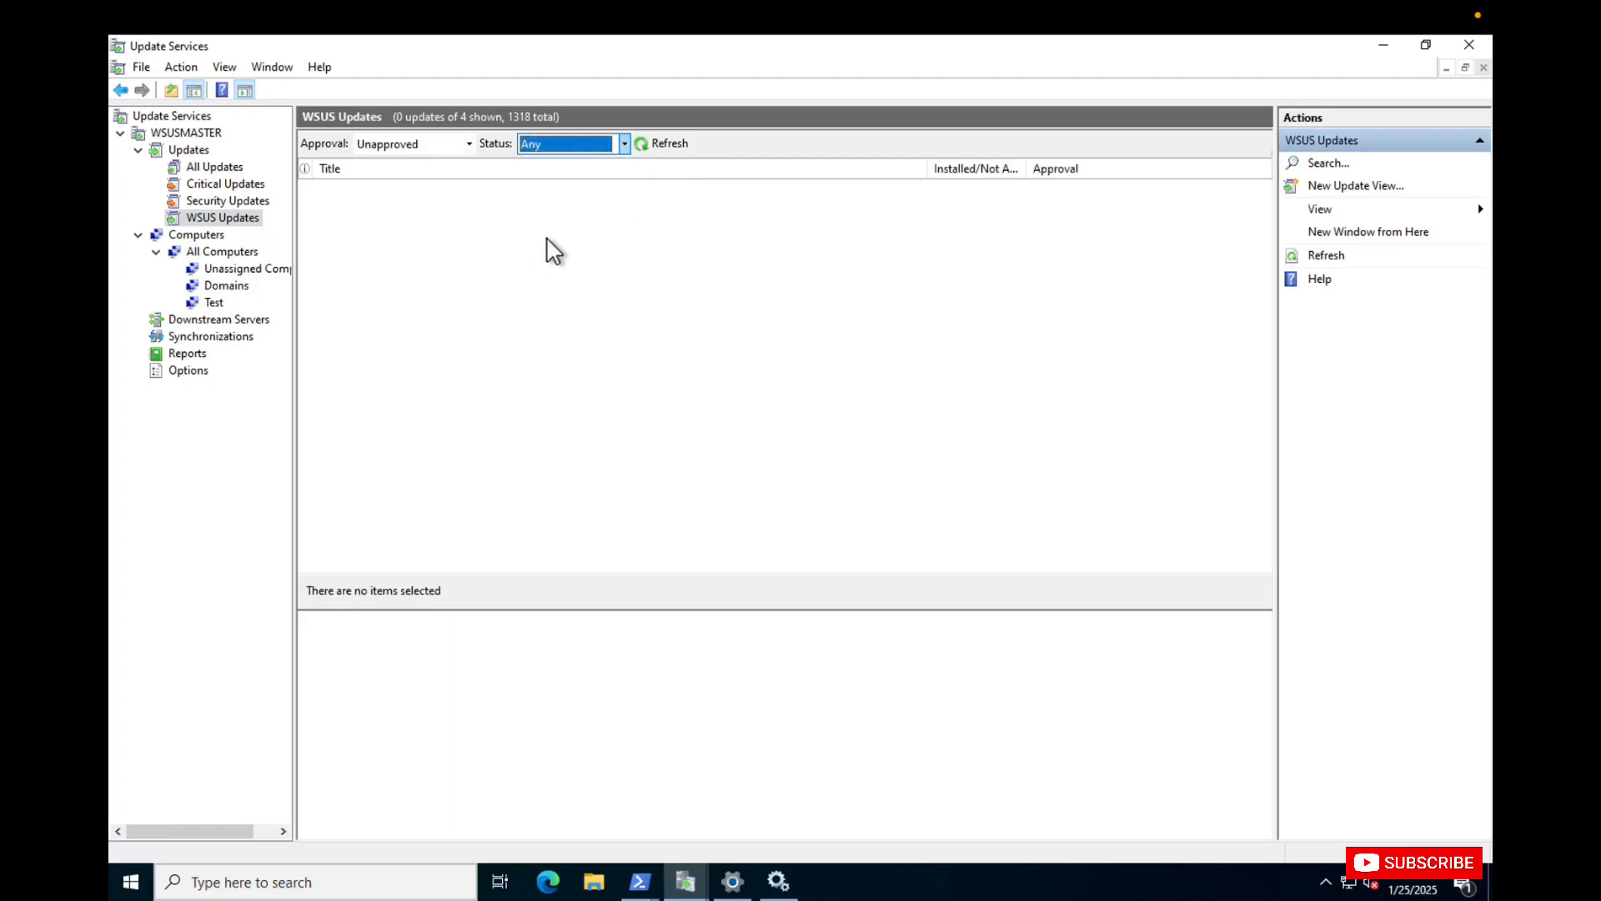
click(652, 138)
click(656, 143)
click(466, 142)
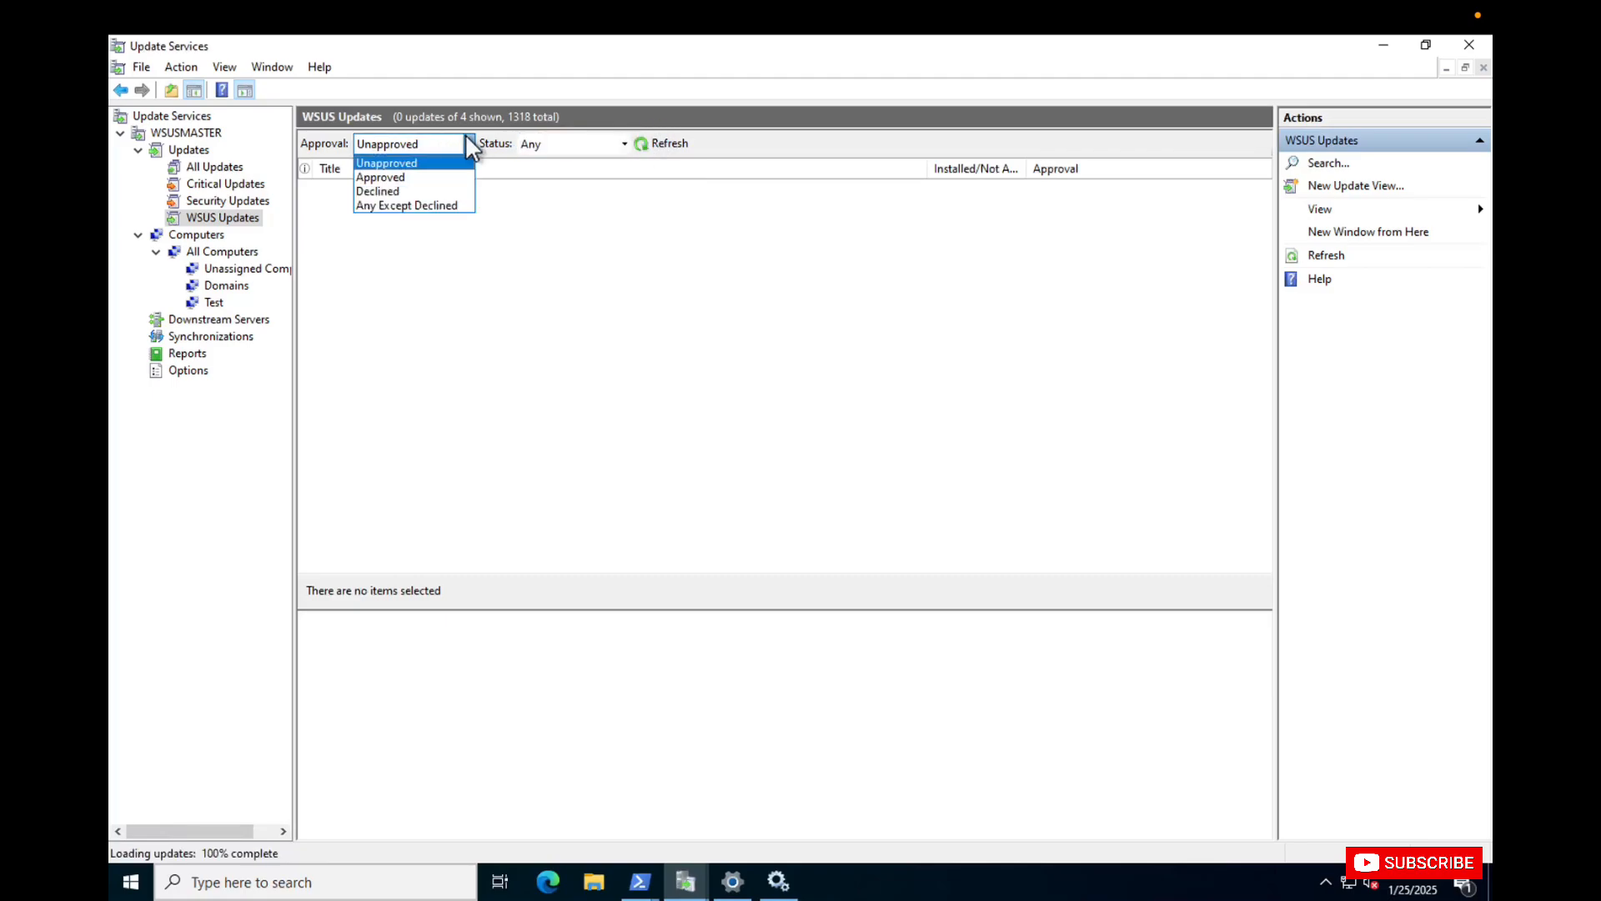
click(397, 206)
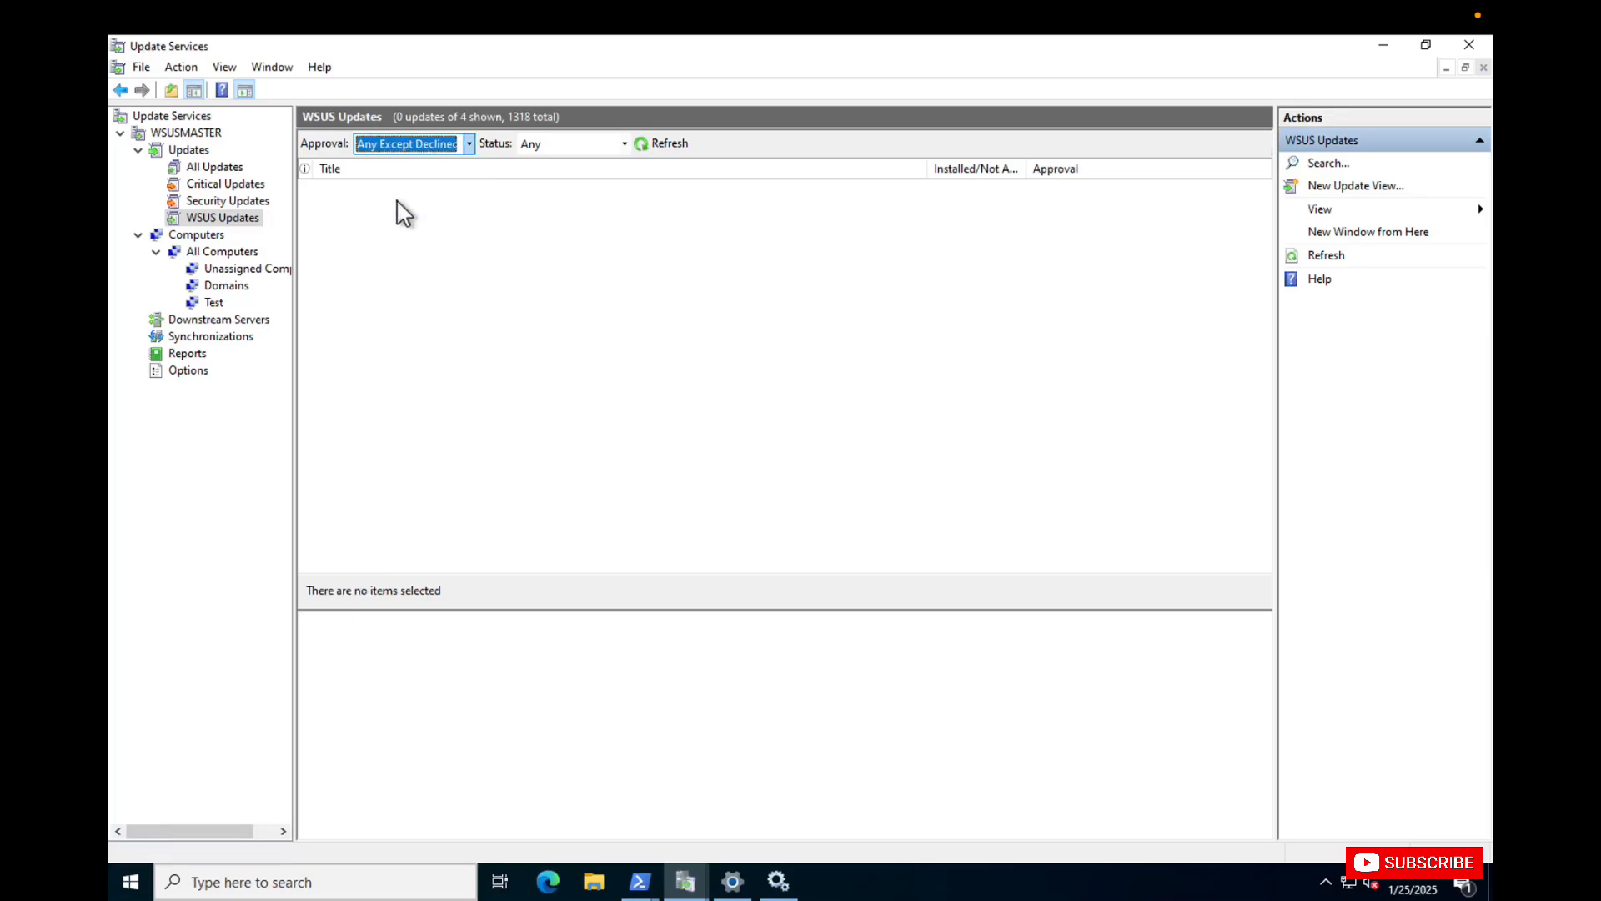
Refresh the WSUS Updates list and select its first update.
click(656, 147)
click(590, 188)
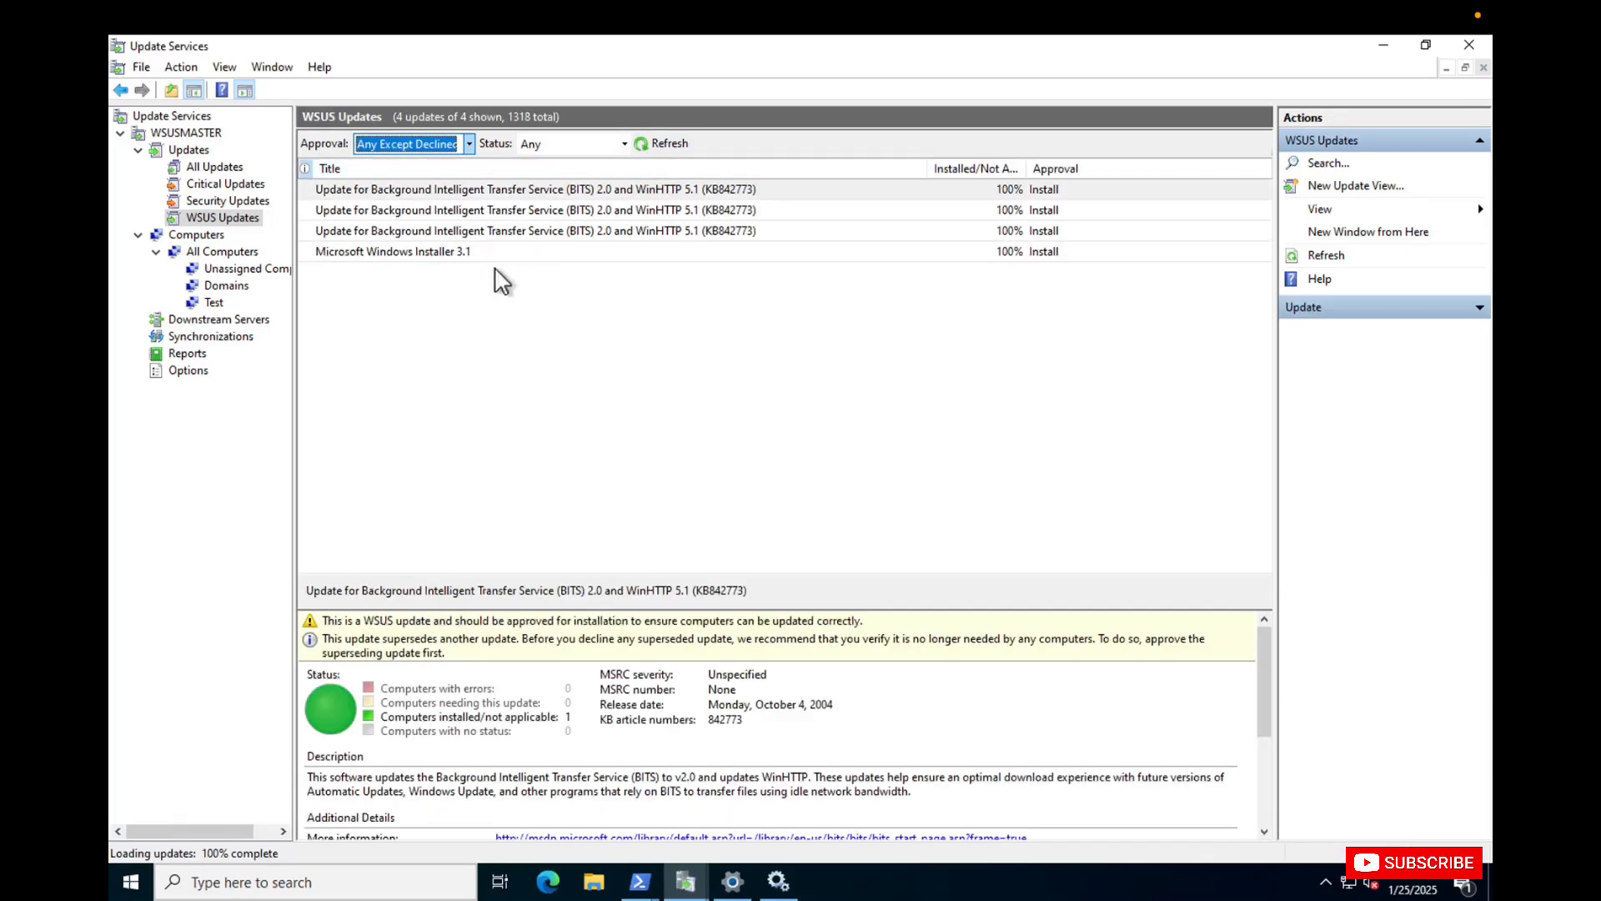
Try to open the installed/not applicable updates report for dc01.avtest.local in the Domains group.
click(232, 286)
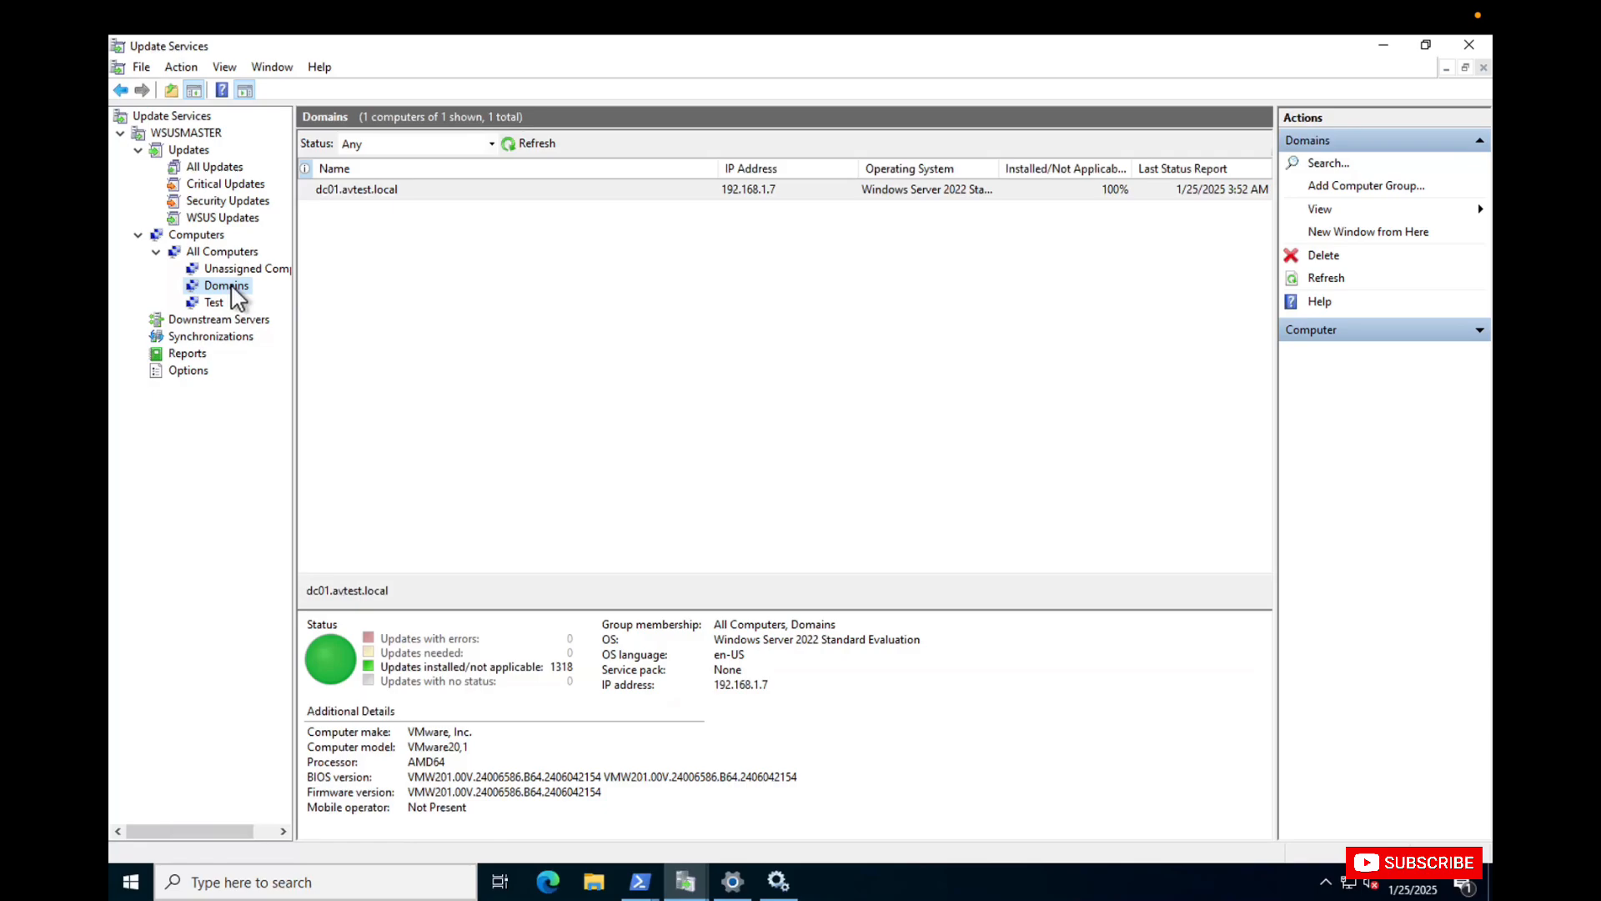
click(1067, 195)
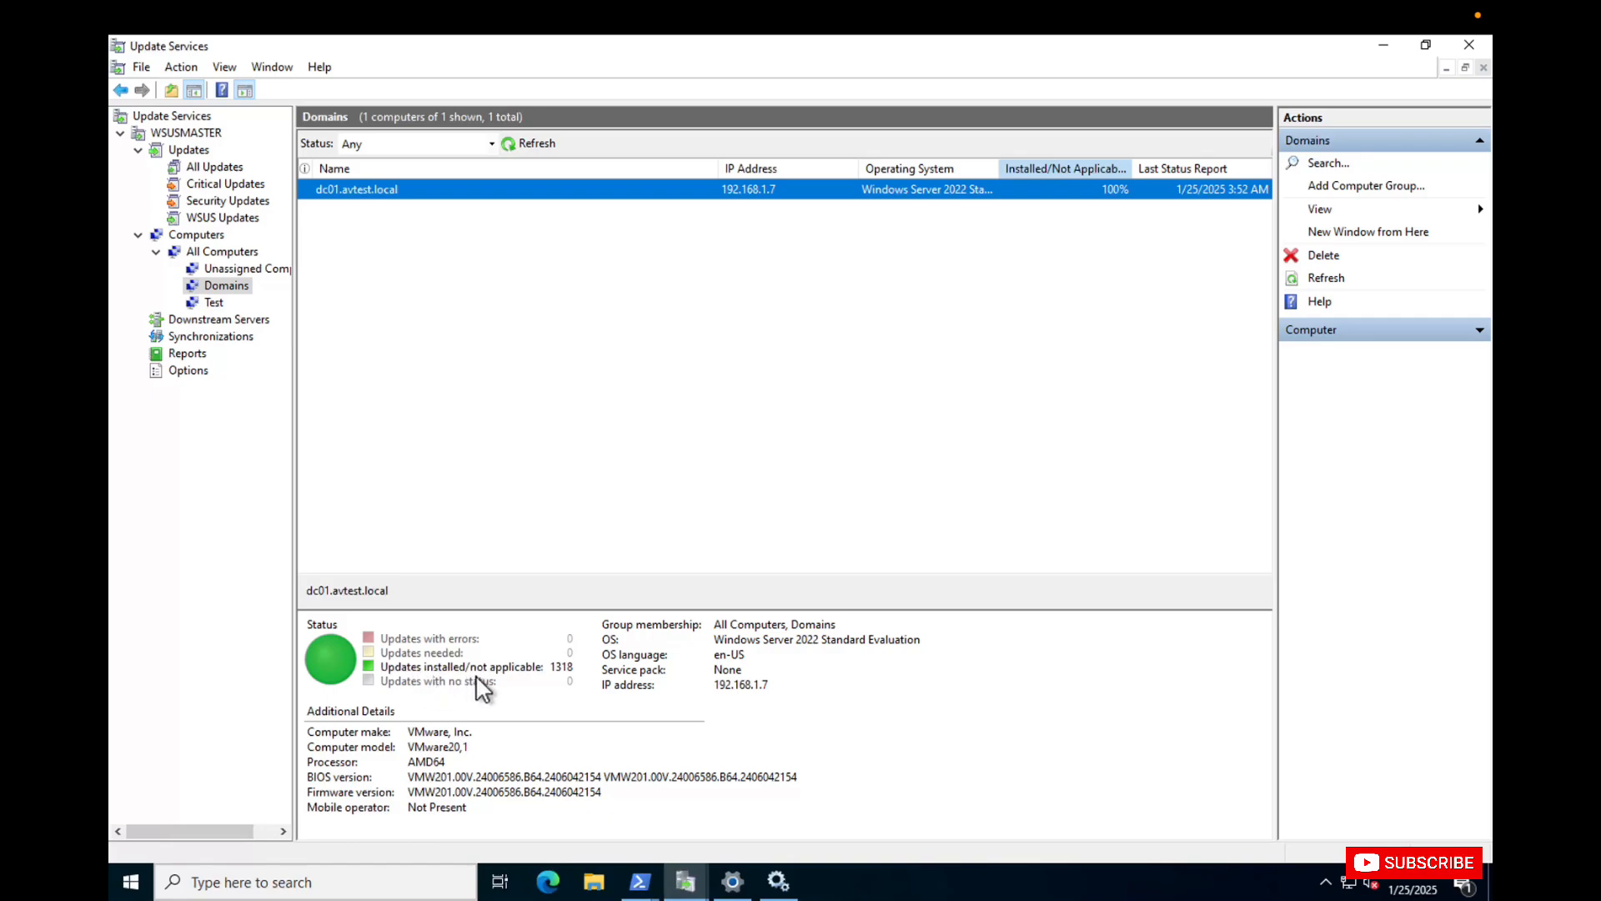
click(506, 669)
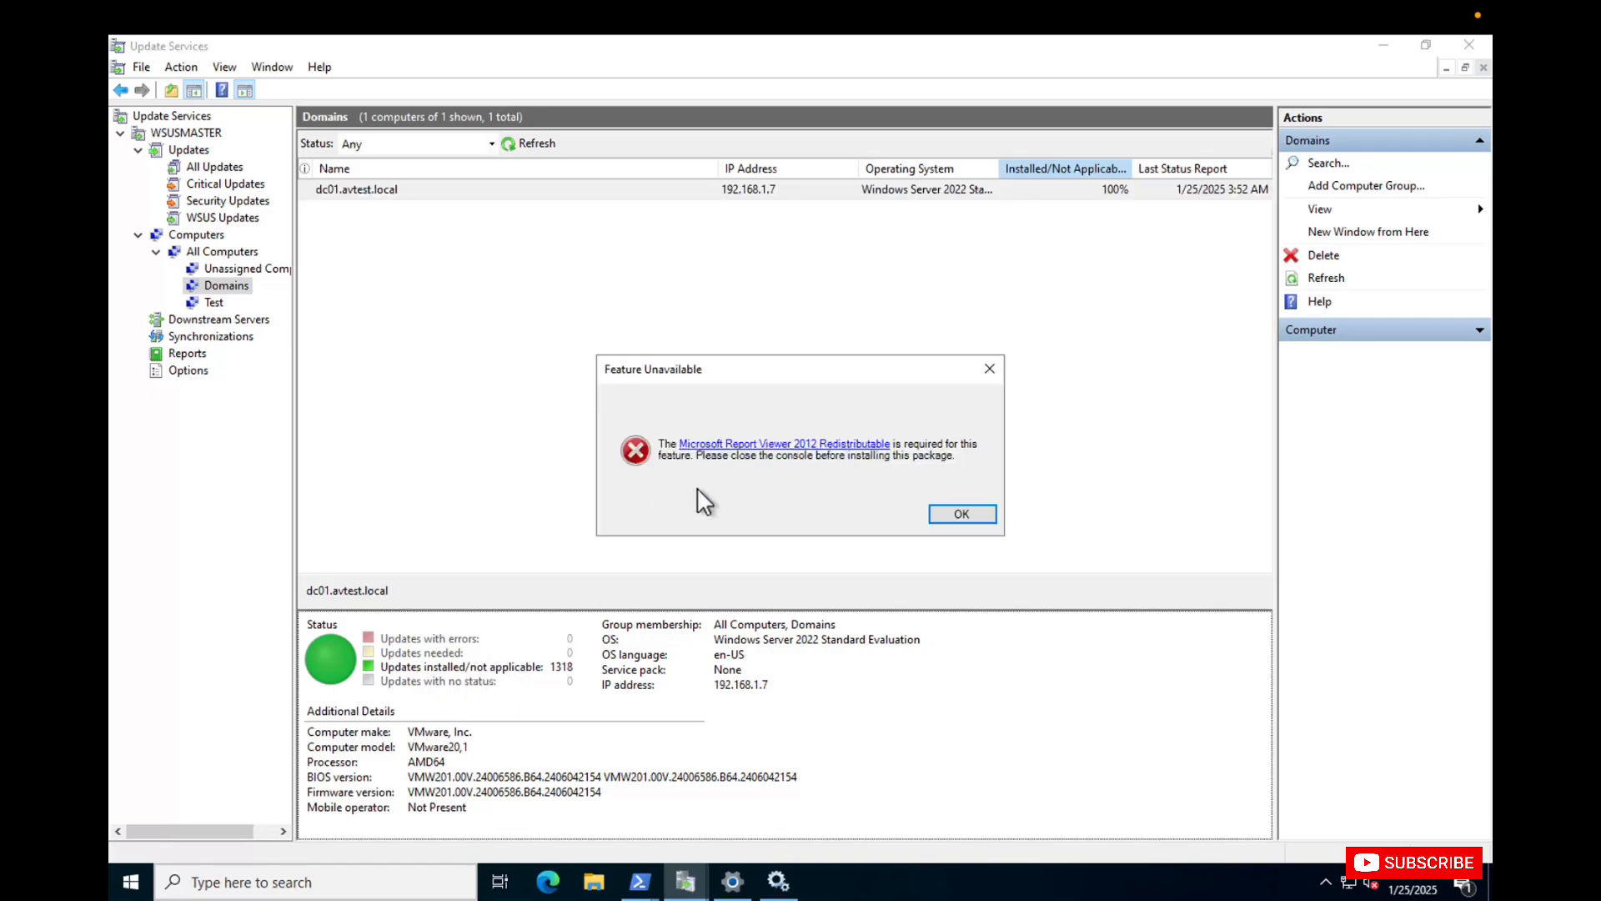
click(951, 517)
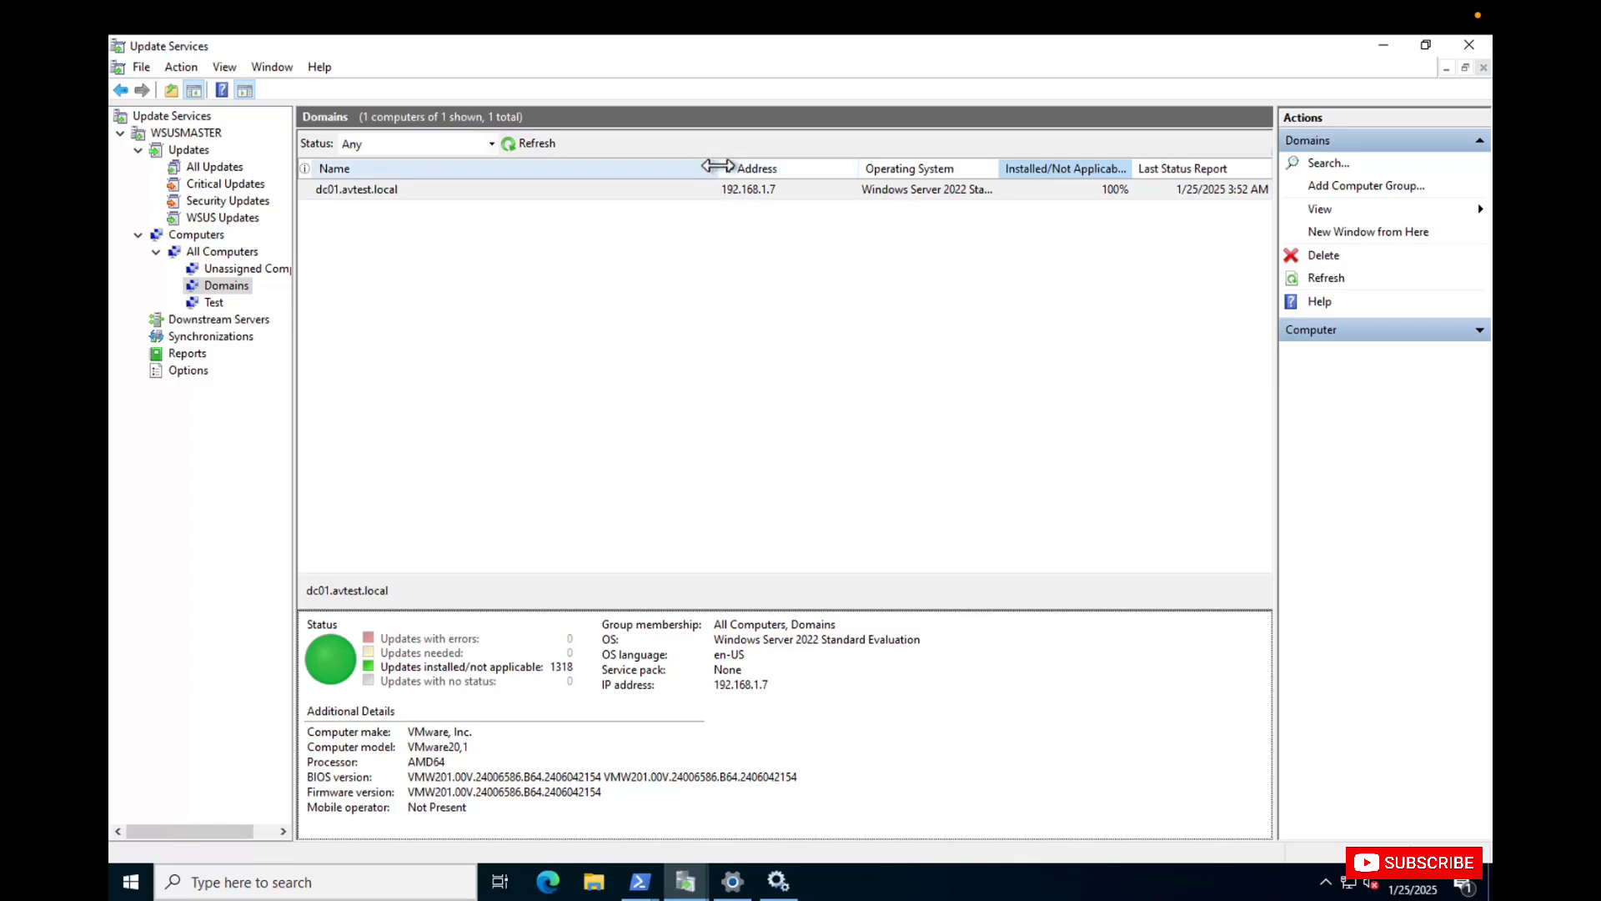
Narrow the Name column and follow the Microsoft Report Viewer 2012 Redistributable link offered when opening dc01.avtest.local's updates report.
click(654, 163)
drag(717, 169, 482, 170)
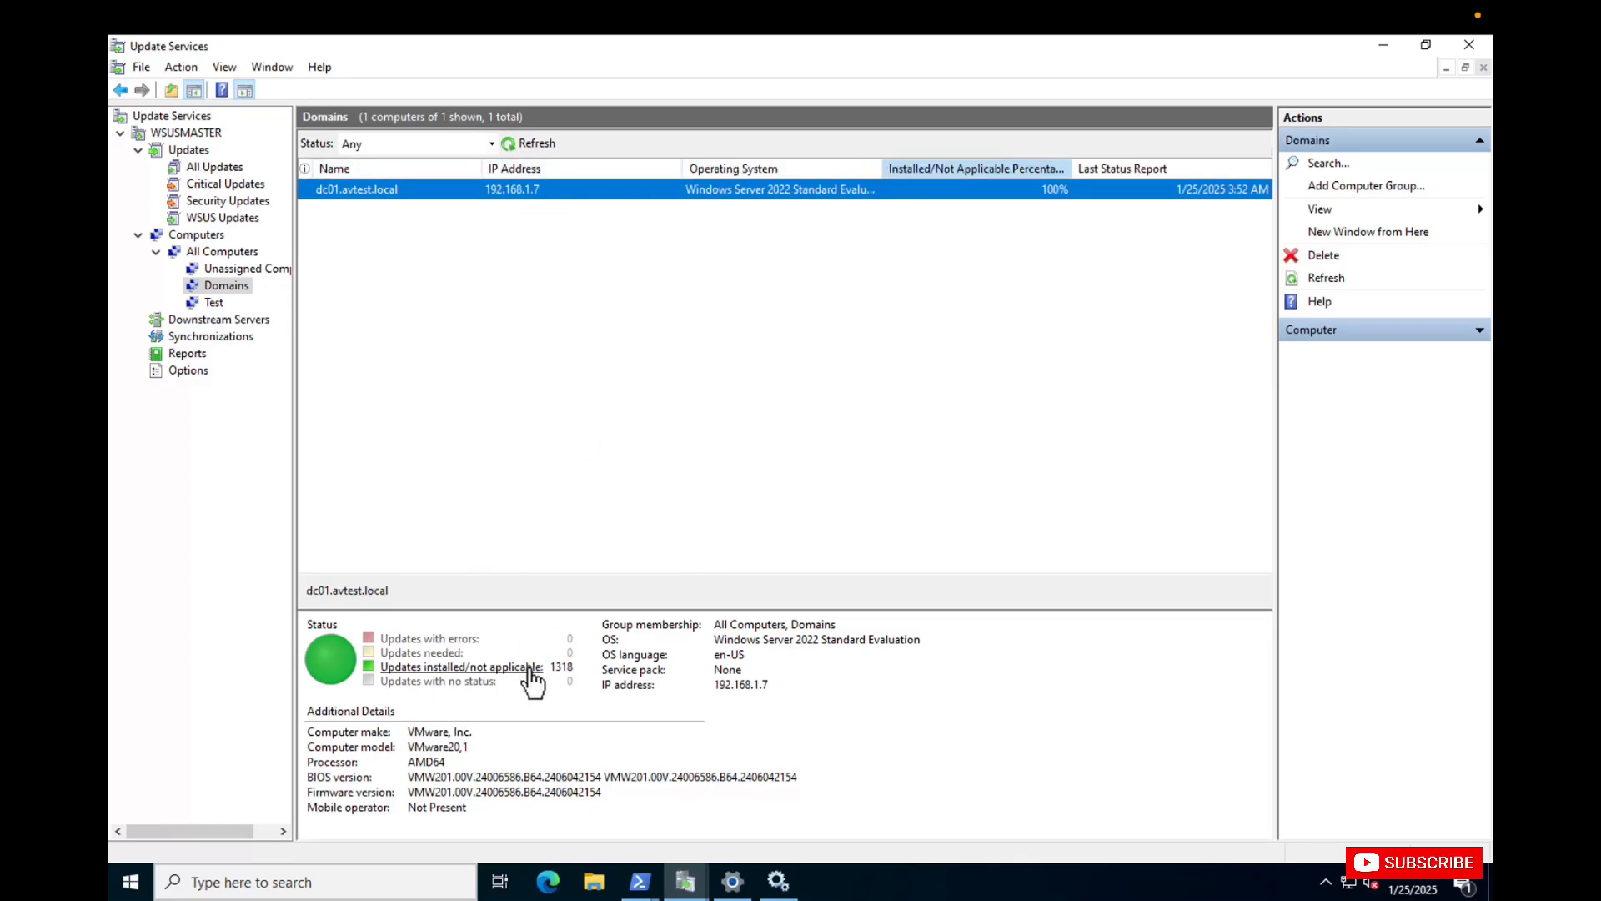
click(499, 668)
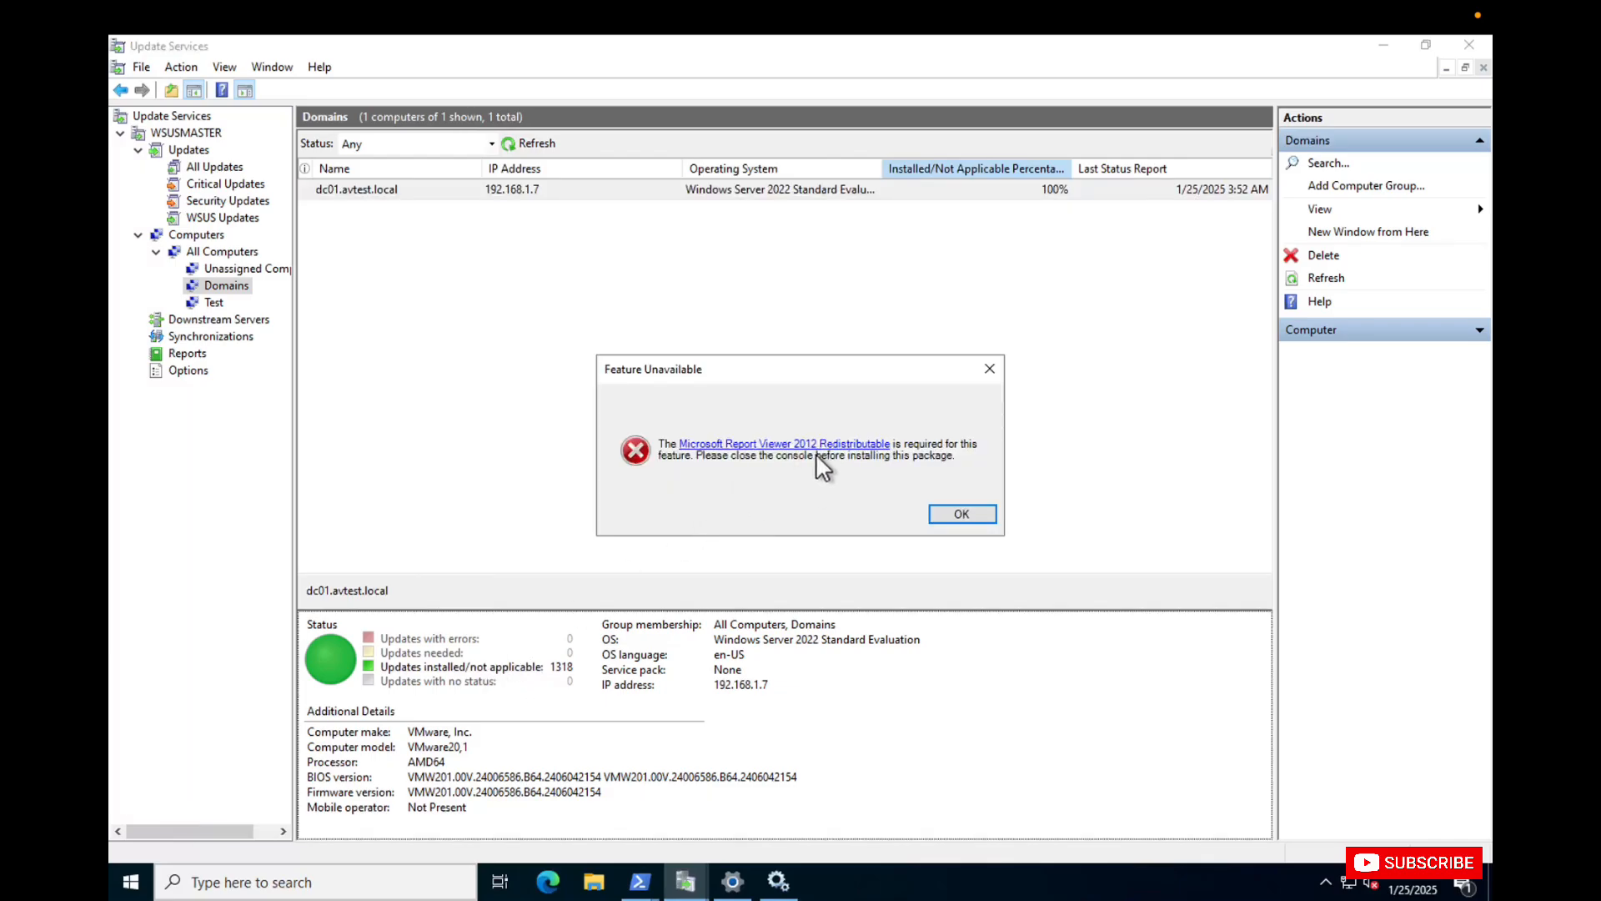
click(775, 446)
click(990, 369)
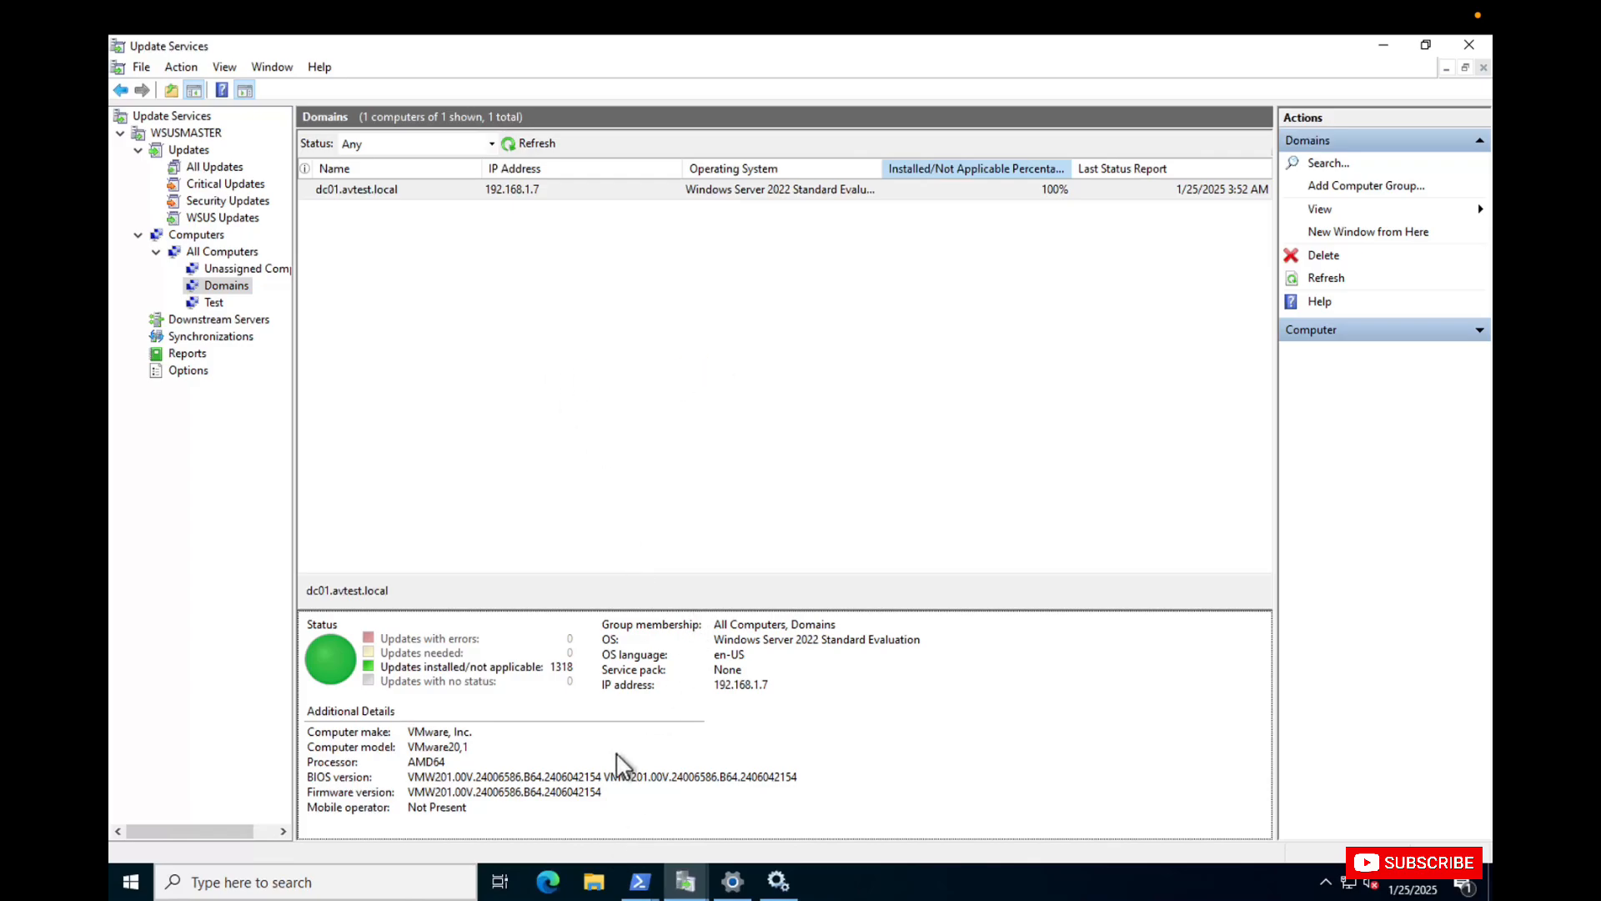
Look through the Critical Updates, All Updates, Security Updates and WSUS Updates views, keeping the snap-in running.
click(227, 183)
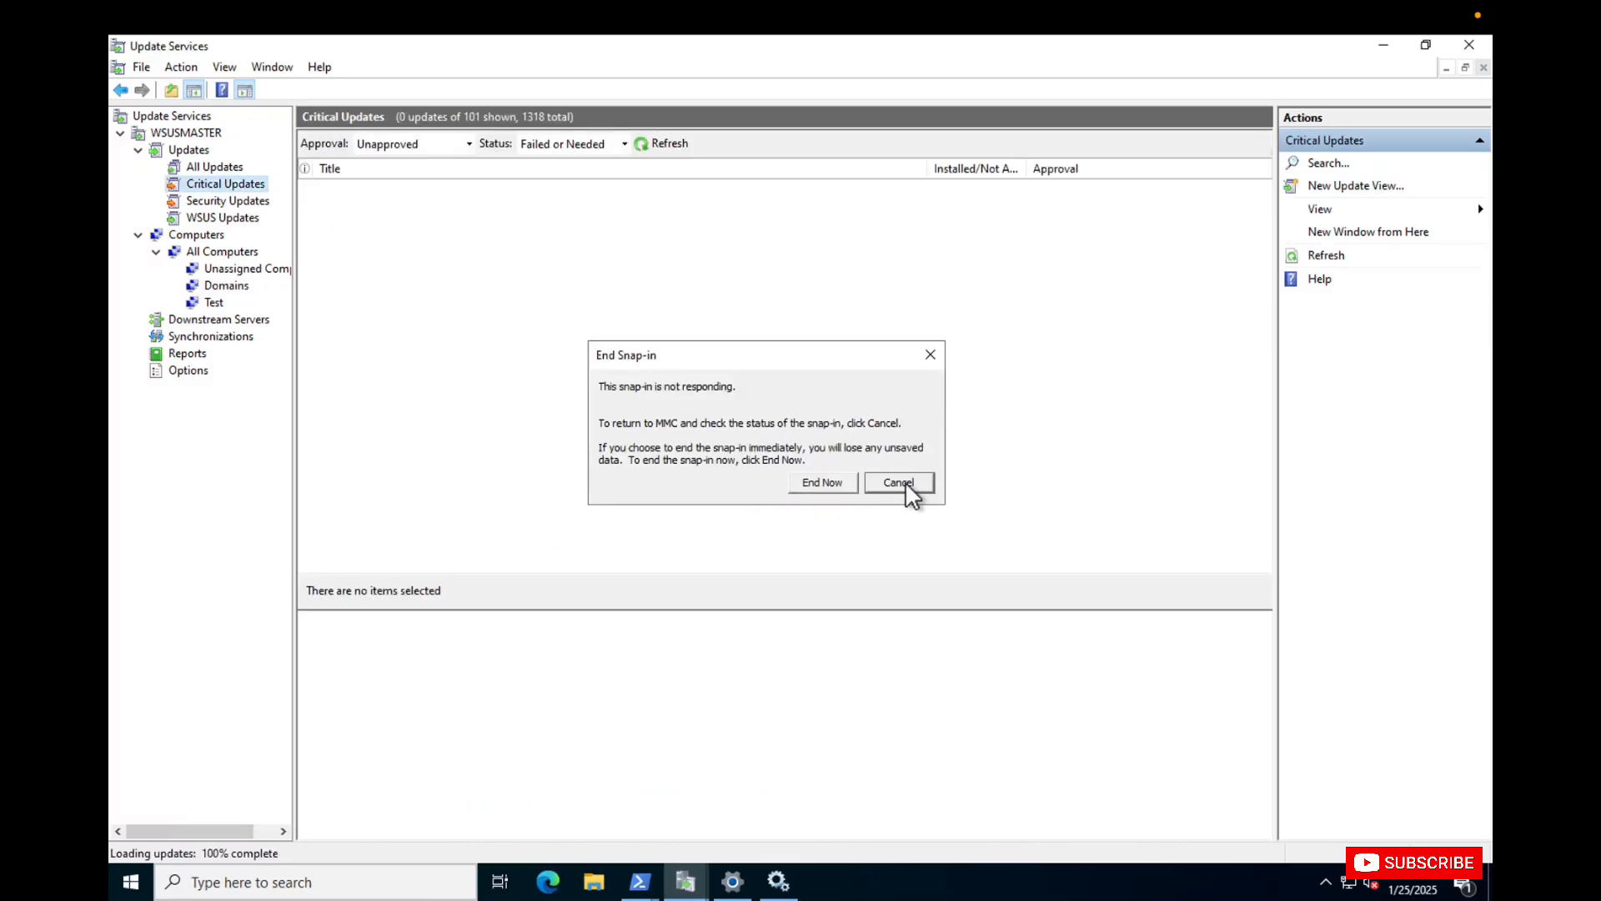
click(899, 483)
click(213, 168)
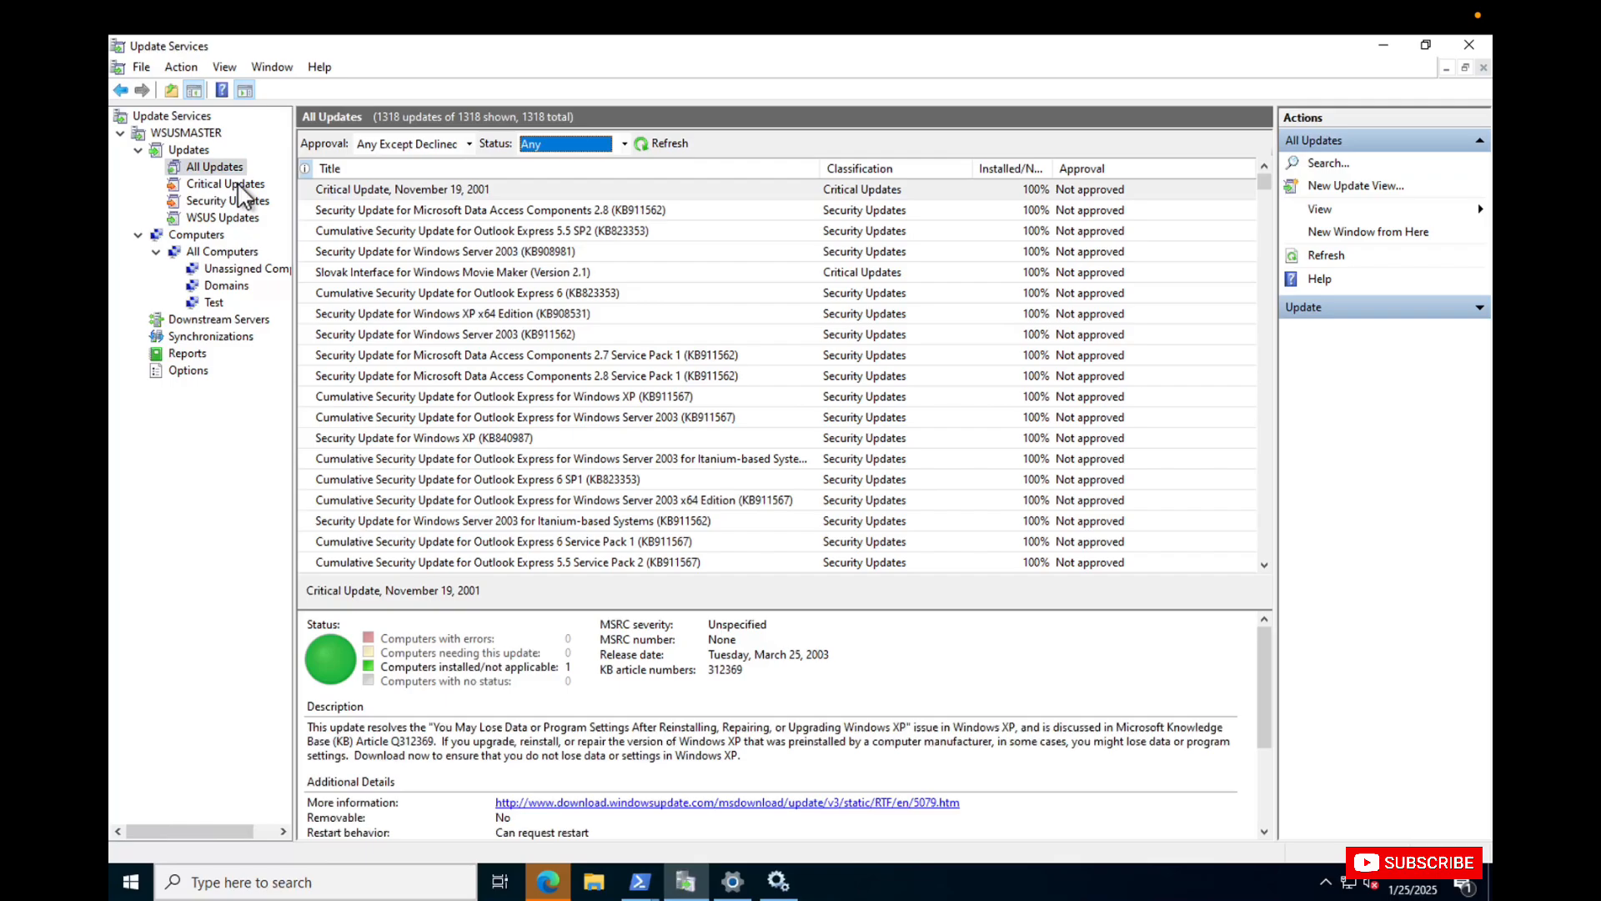
click(230, 185)
click(213, 202)
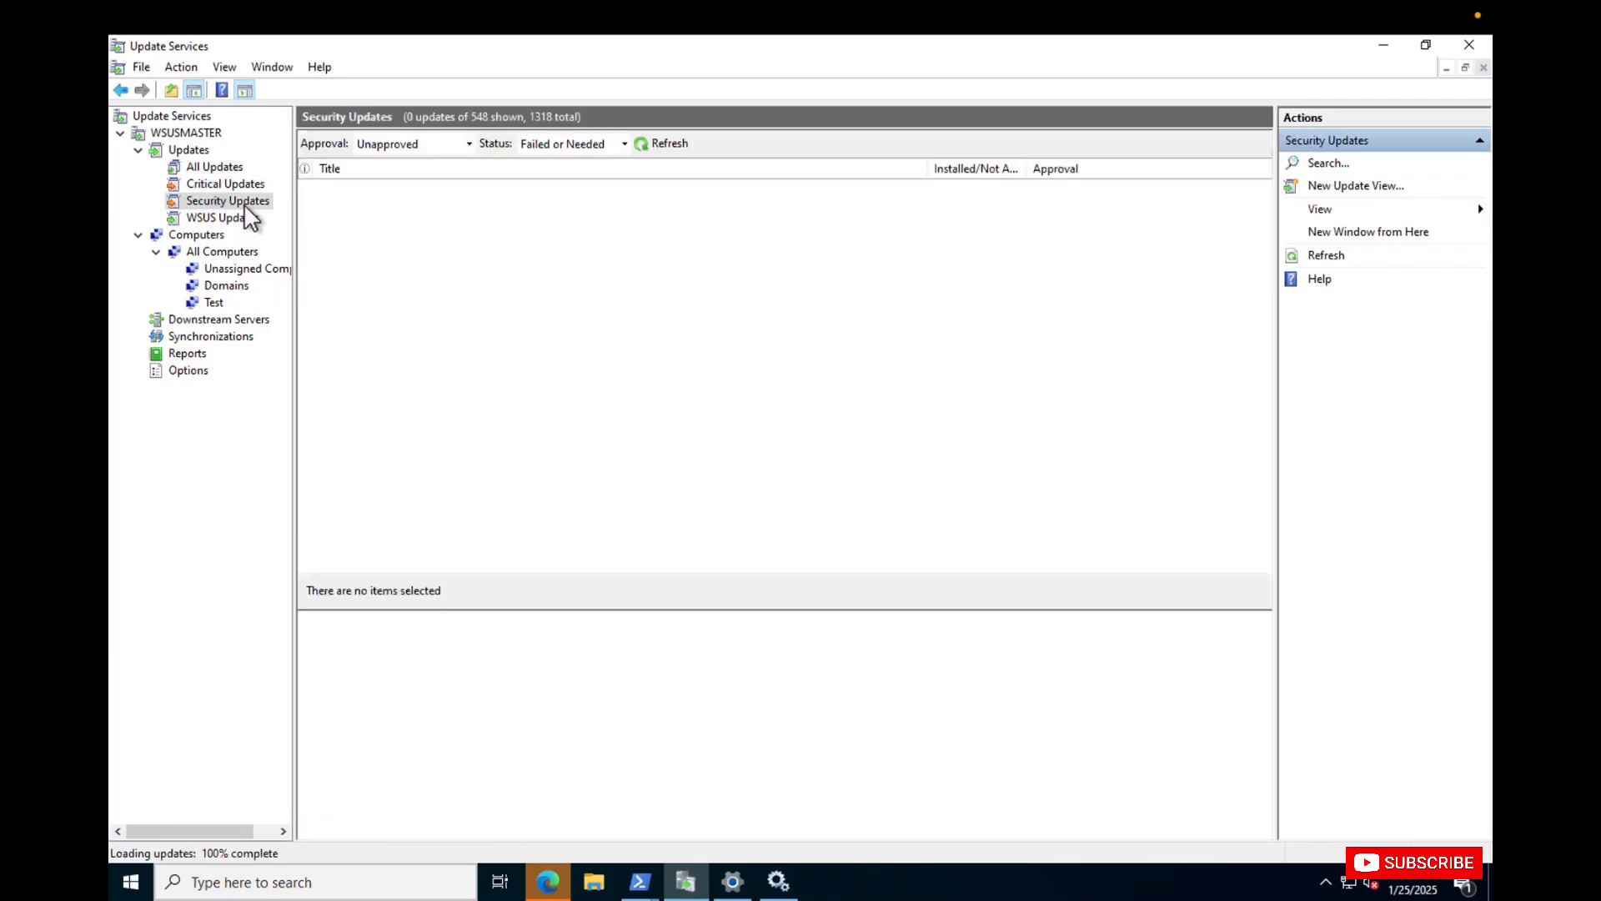
click(219, 218)
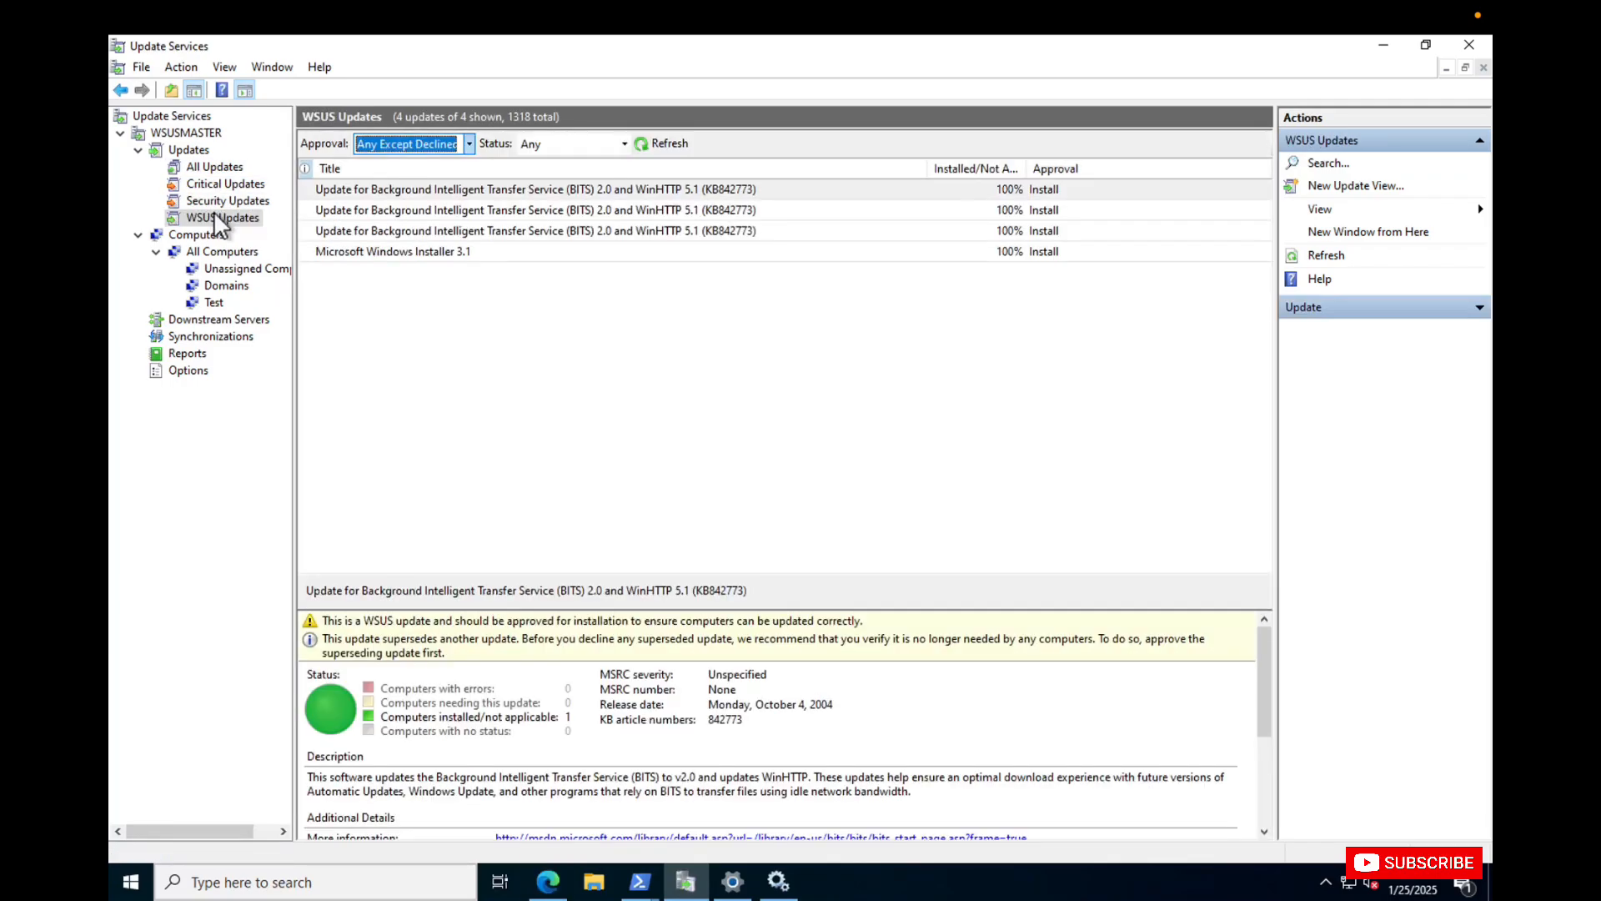
Check the Unassigned Computers, Domains and Test computer groups, returning to Domains.
click(223, 269)
click(225, 286)
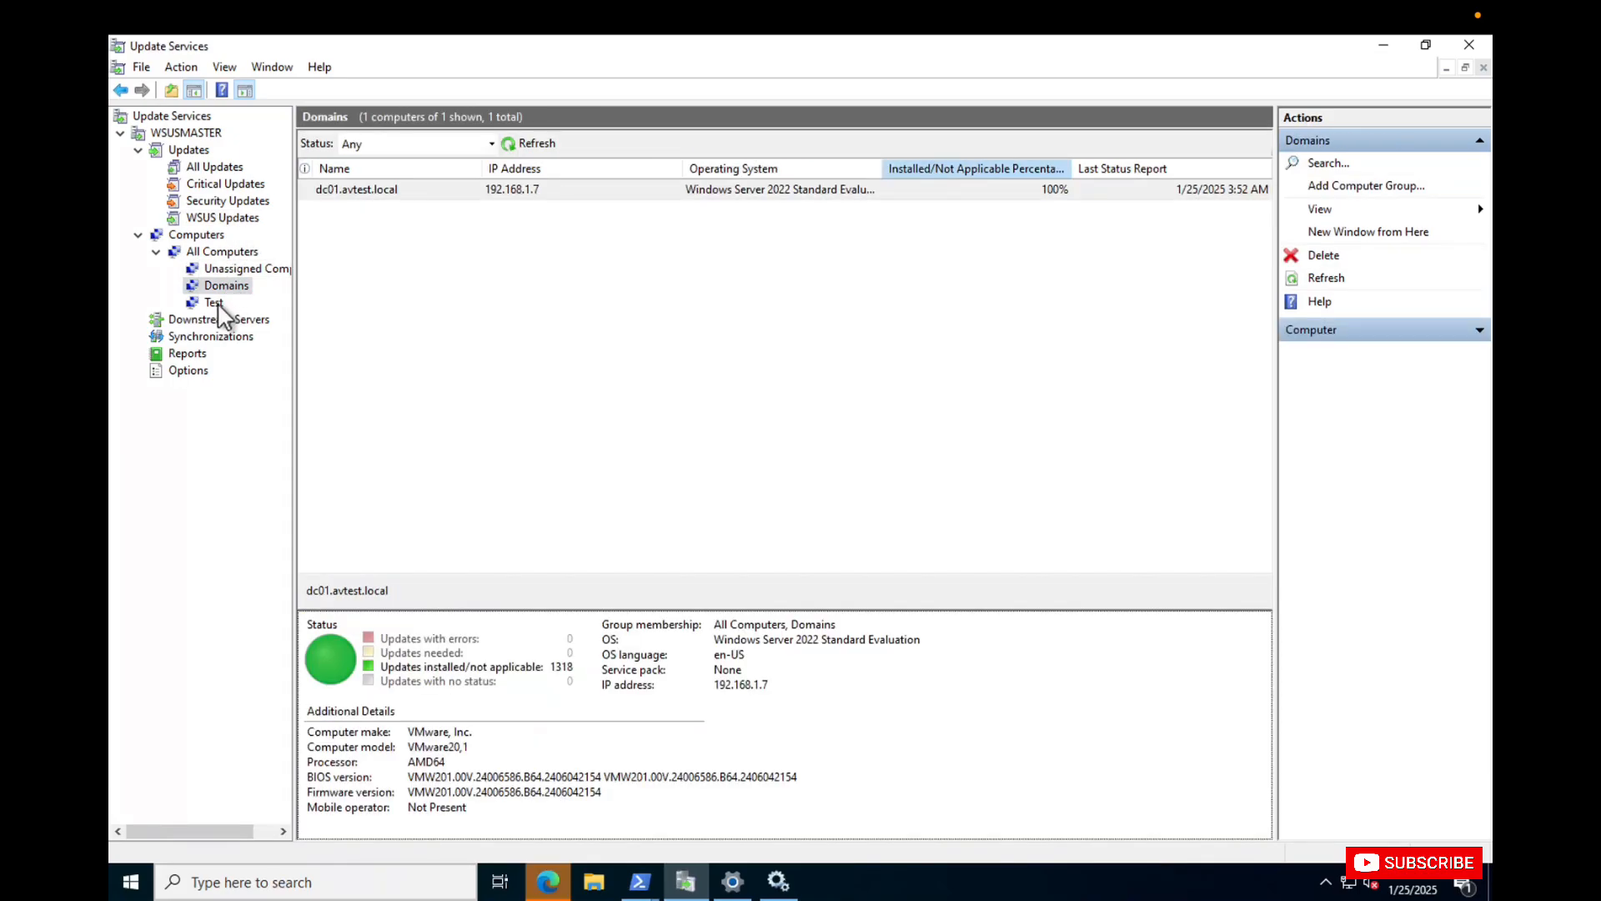
click(215, 303)
click(226, 286)
Switch to Microsoft Edge, restore the earlier pages and download the English Microsoft Report Viewer 2012 Runtime installer.
mouse_move(573, 849)
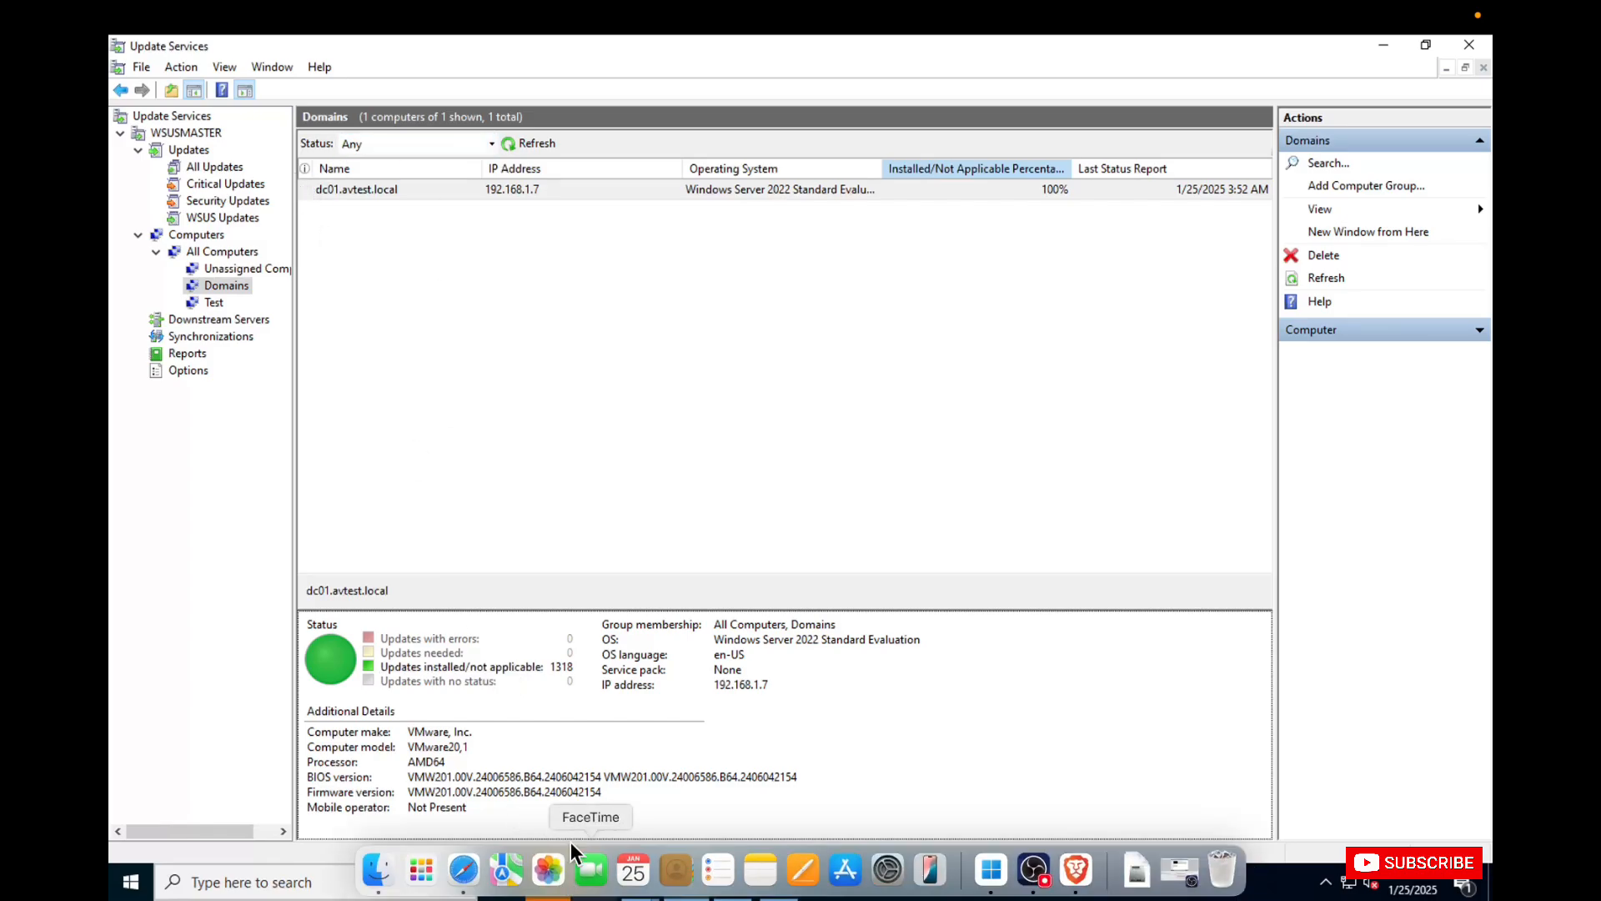
click(547, 882)
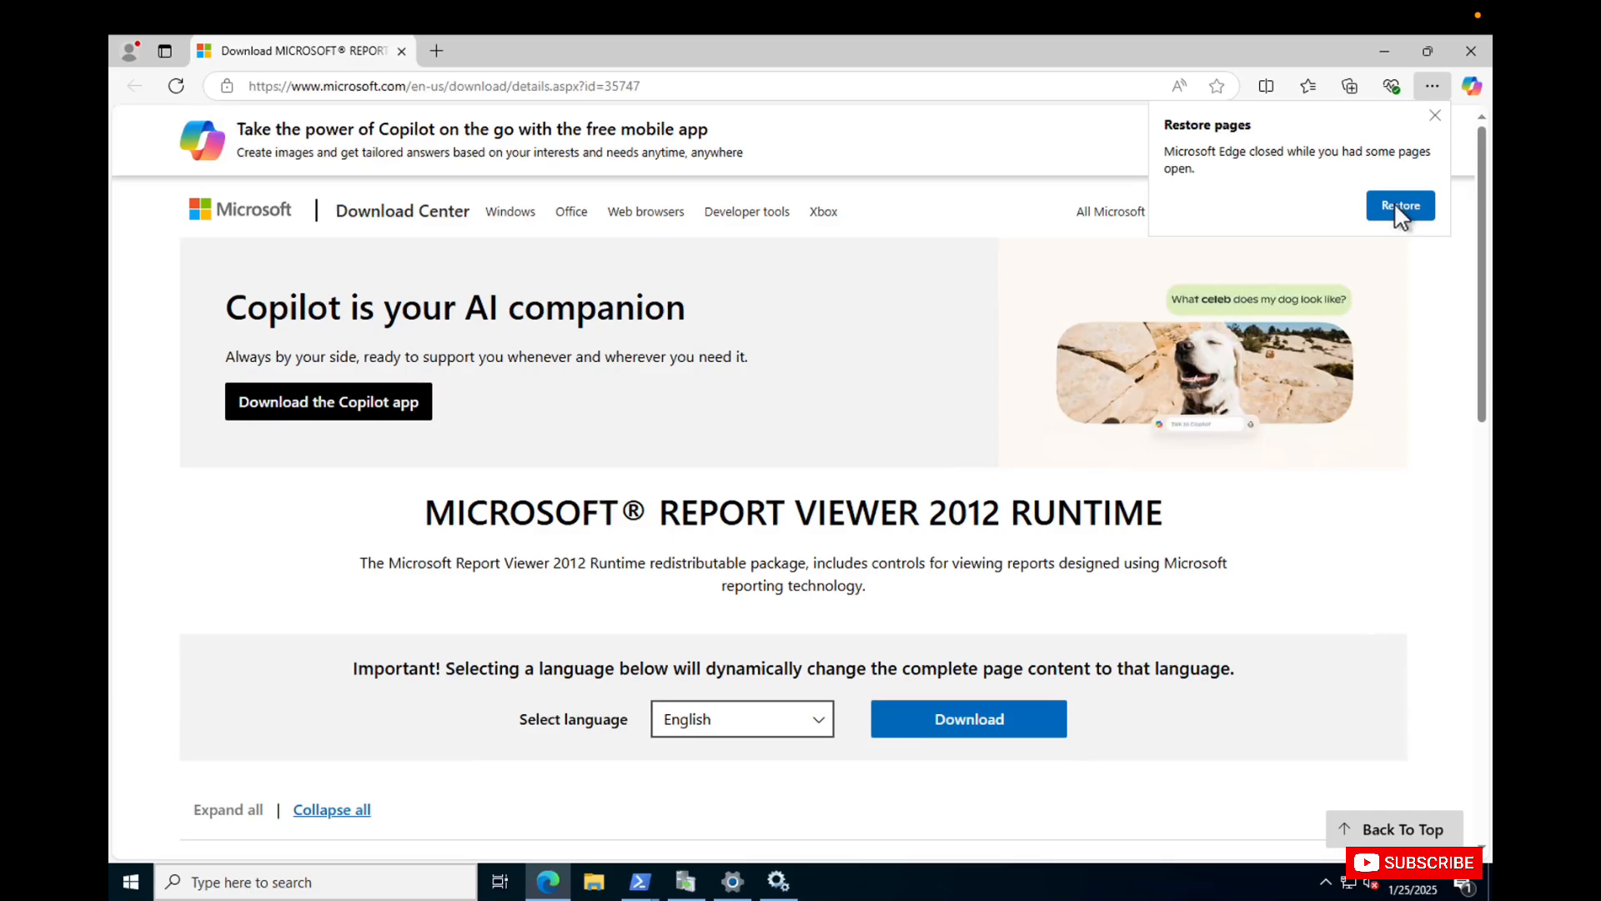
click(1393, 206)
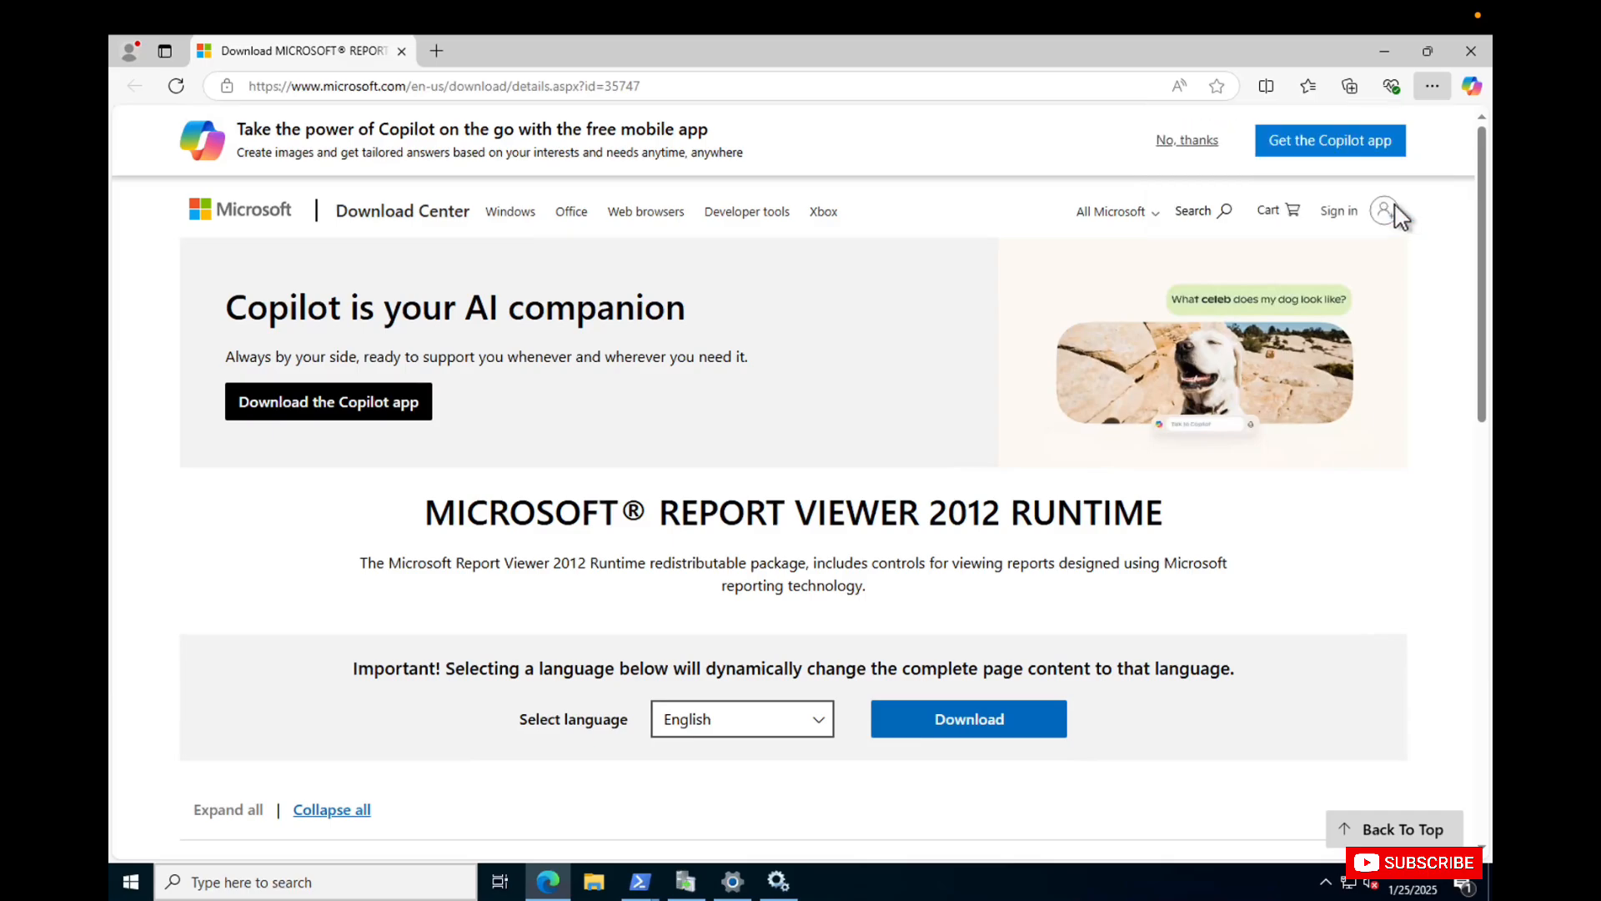
click(939, 717)
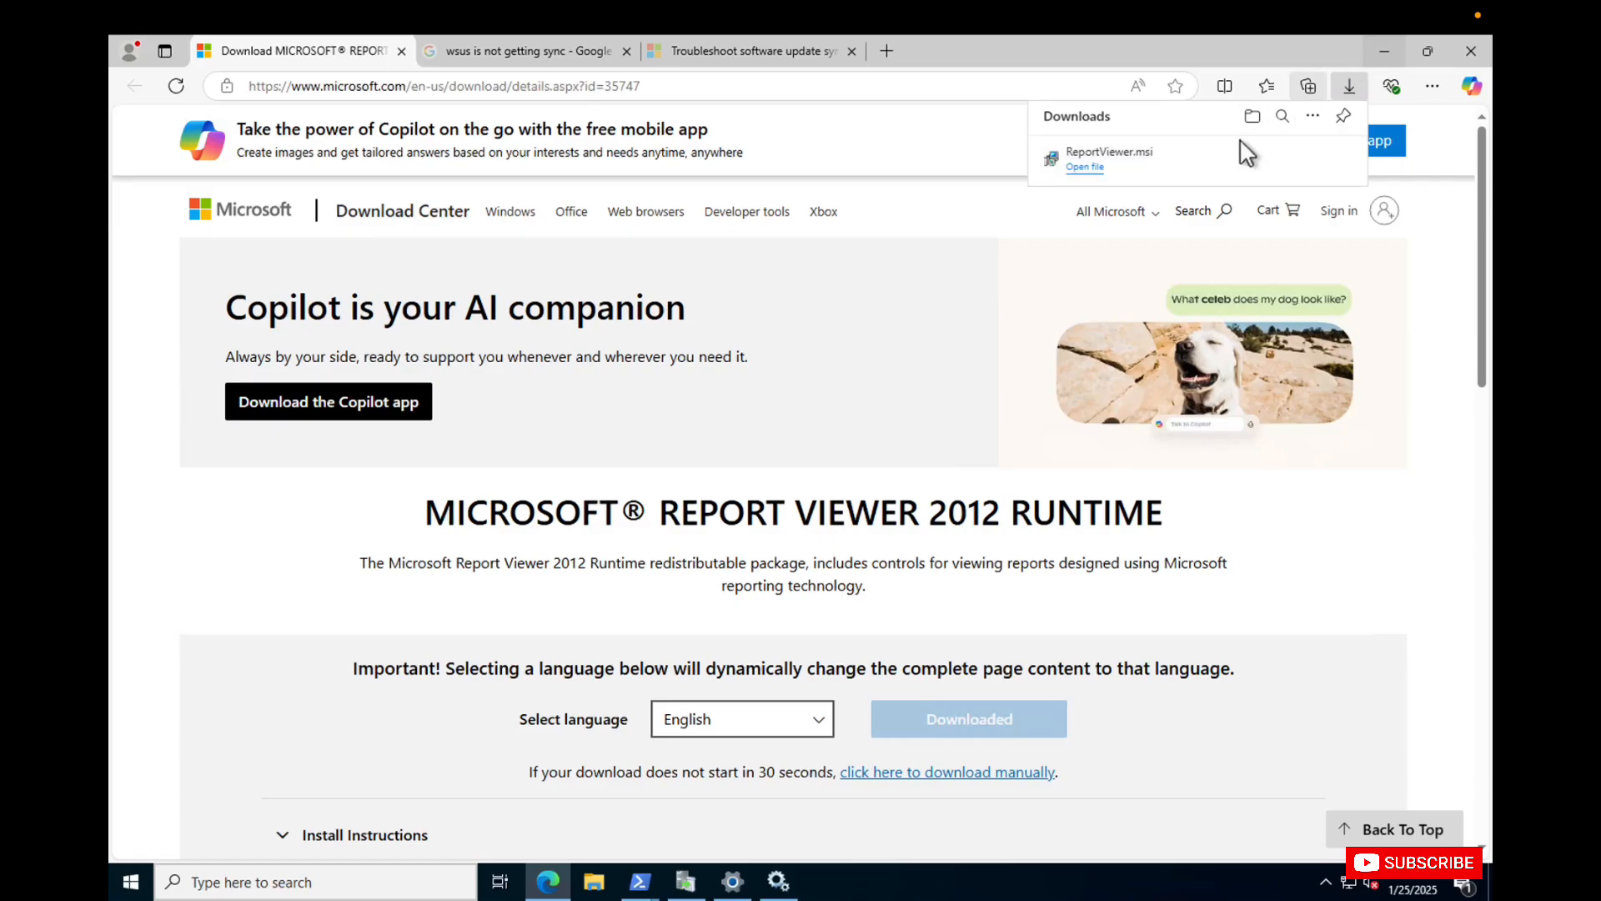
click(1382, 50)
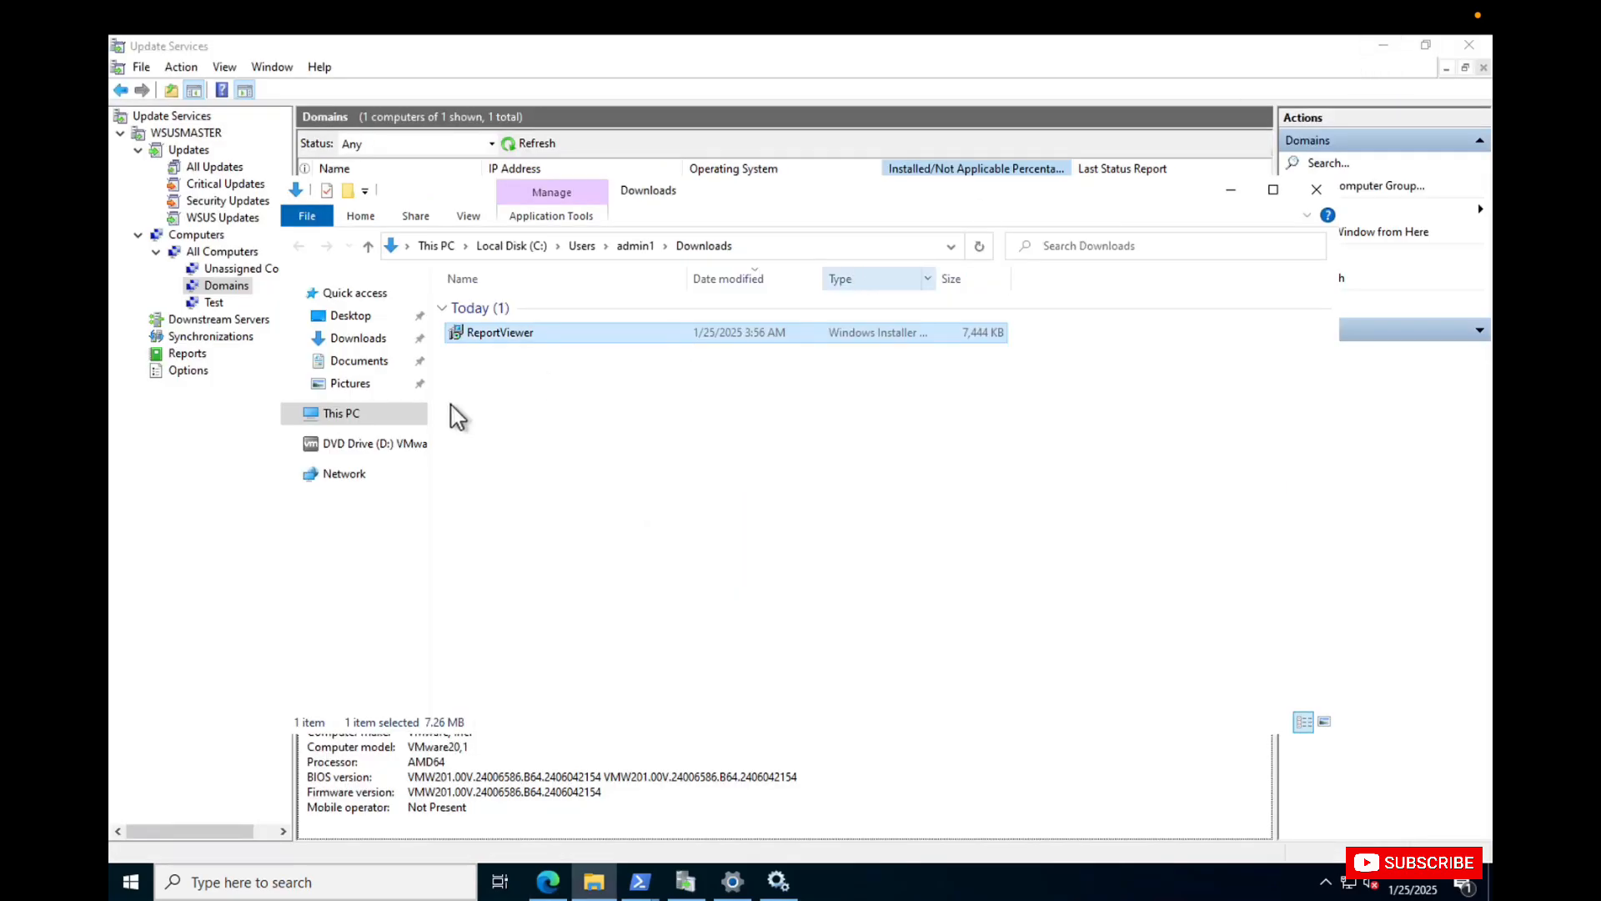
Return to Update Services and retry the installed/not applicable updates report for dc01.avtest.local.
click(213, 509)
click(495, 670)
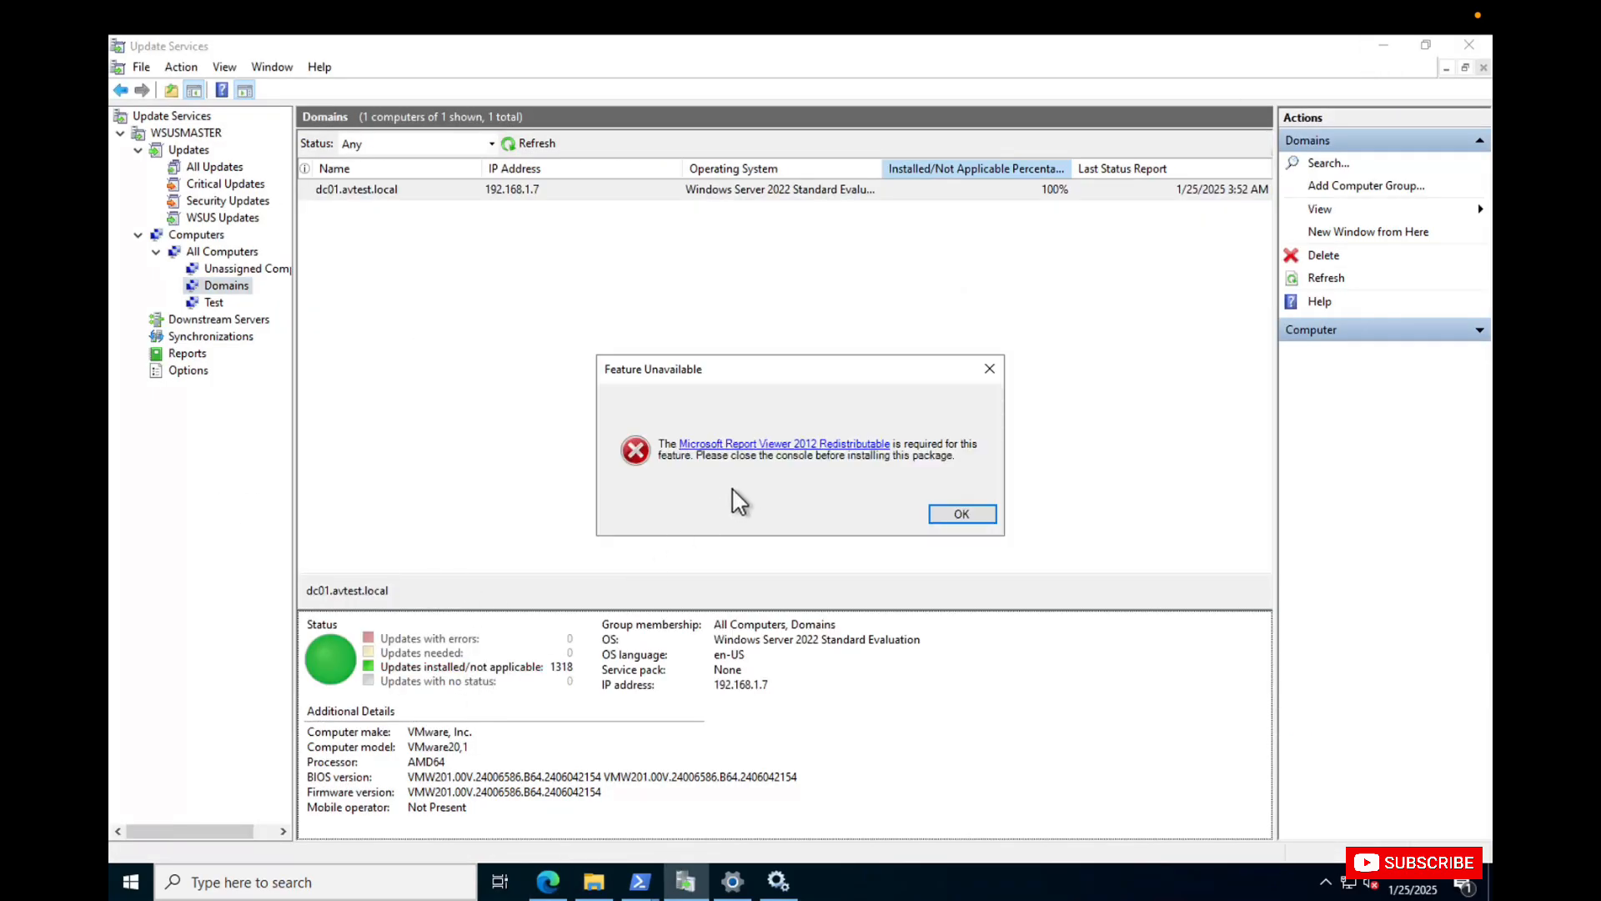
click(962, 514)
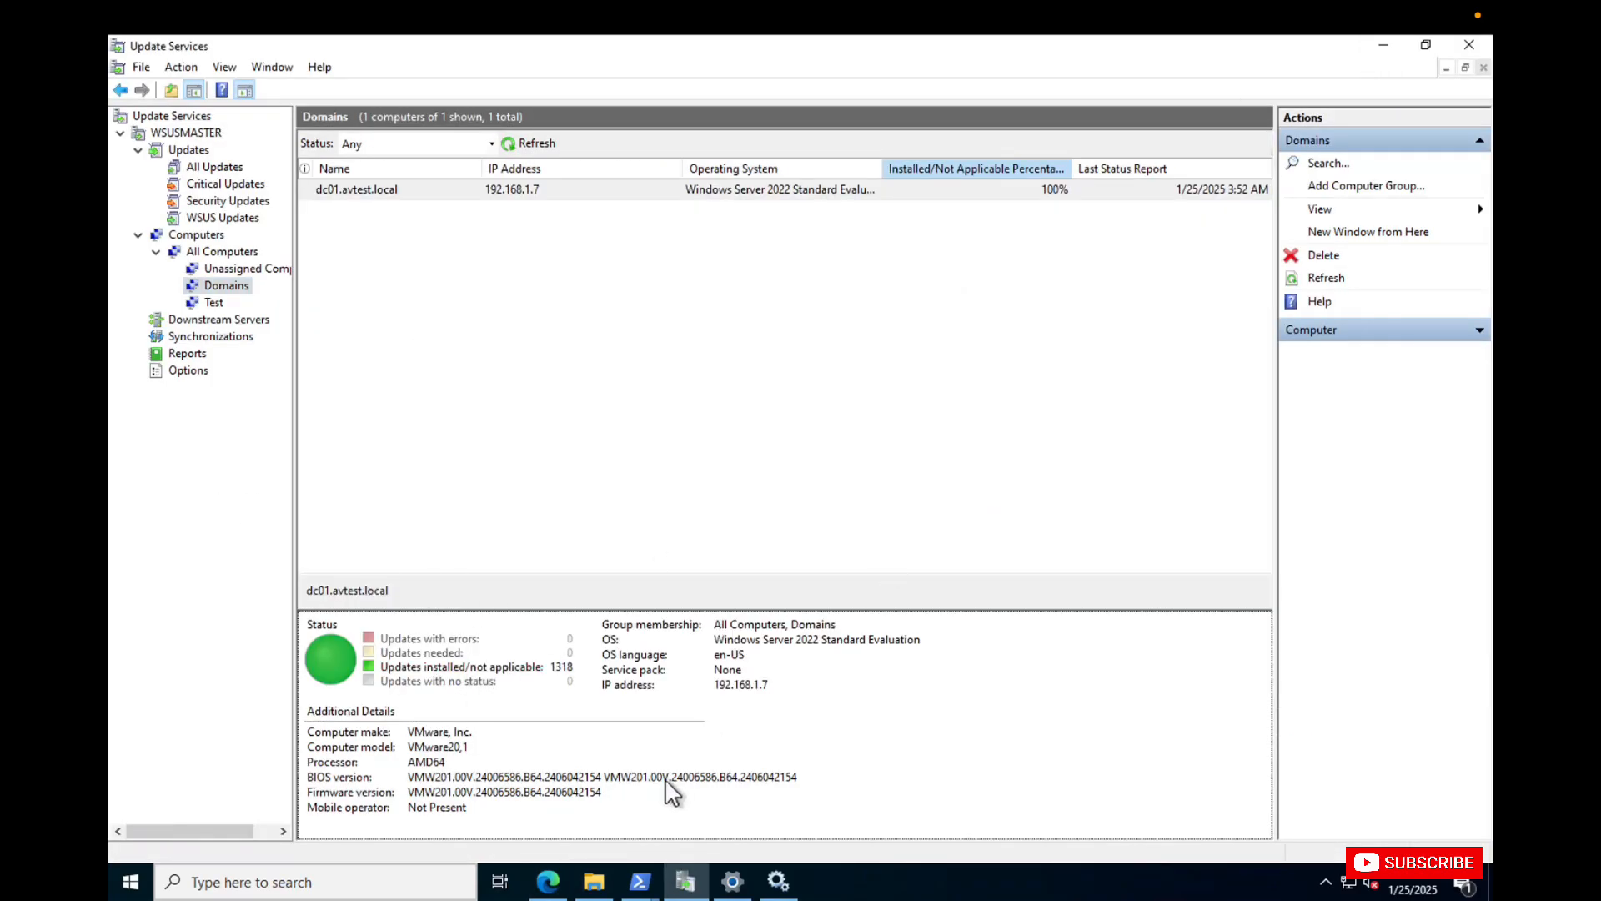
Try to install the ReportViewer package from the Downloads folder and close the Update Services console.
click(594, 881)
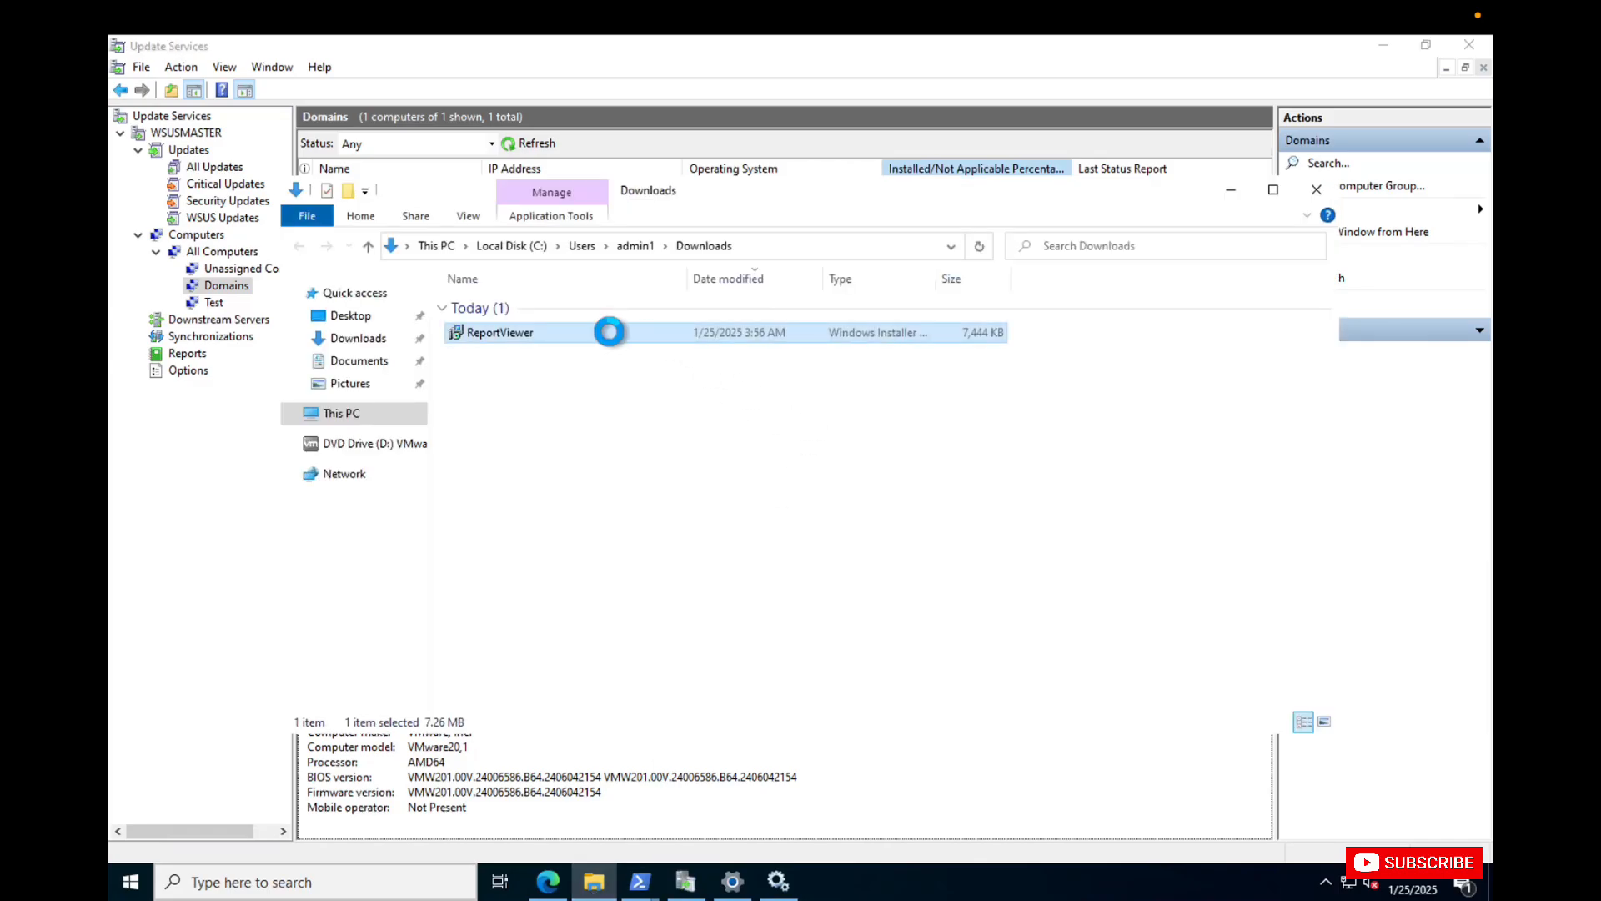
right_click(610, 334)
click(671, 348)
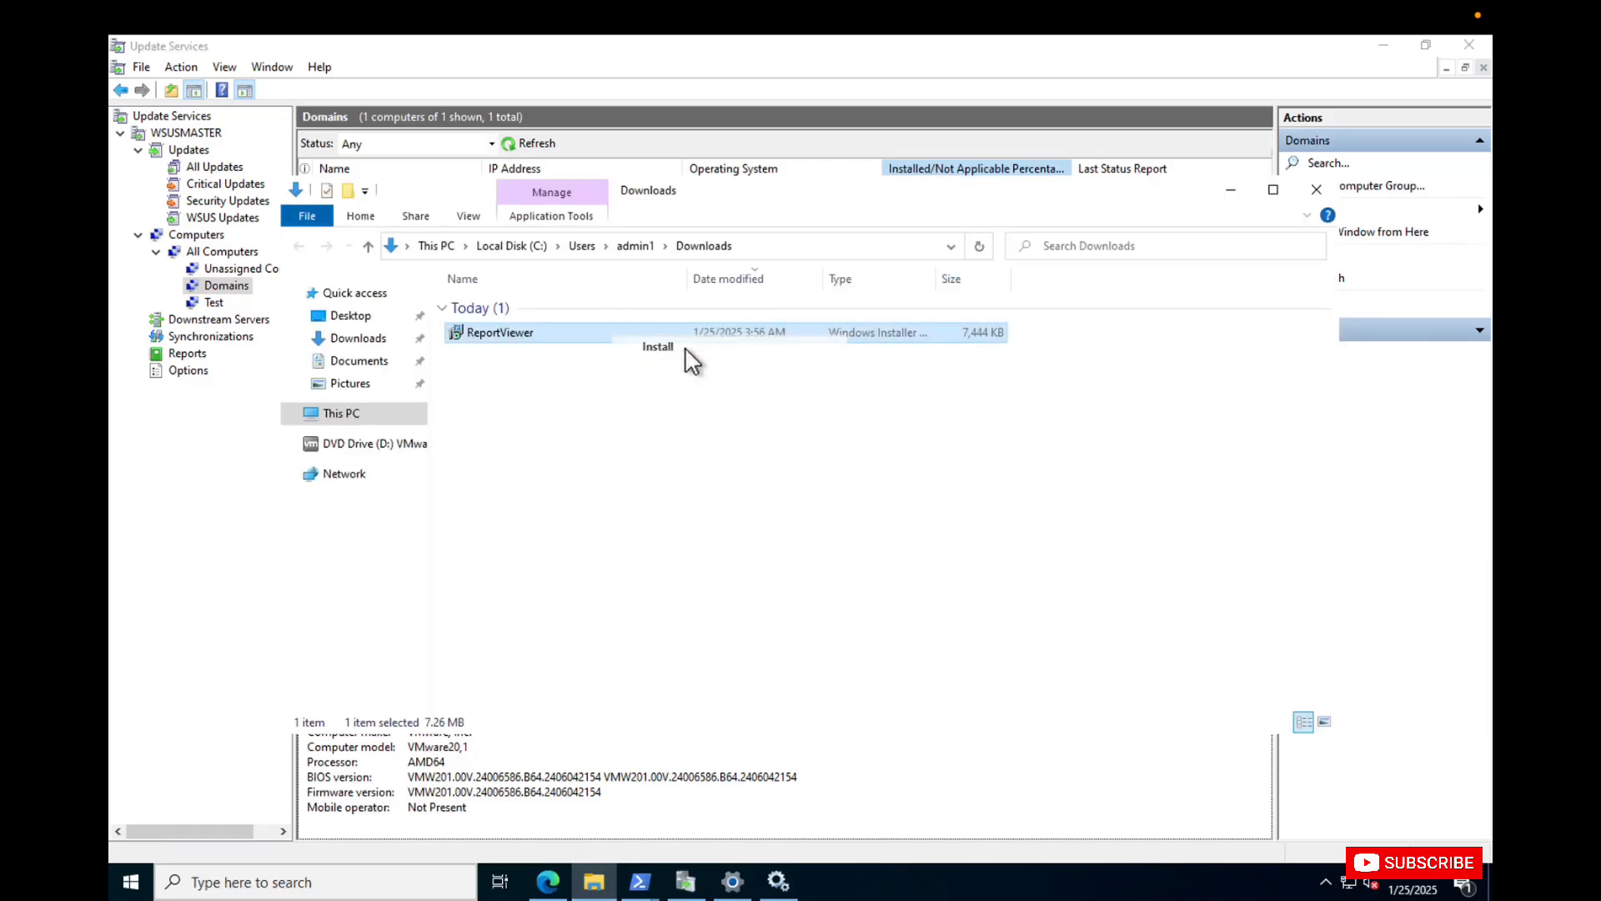
click(1468, 46)
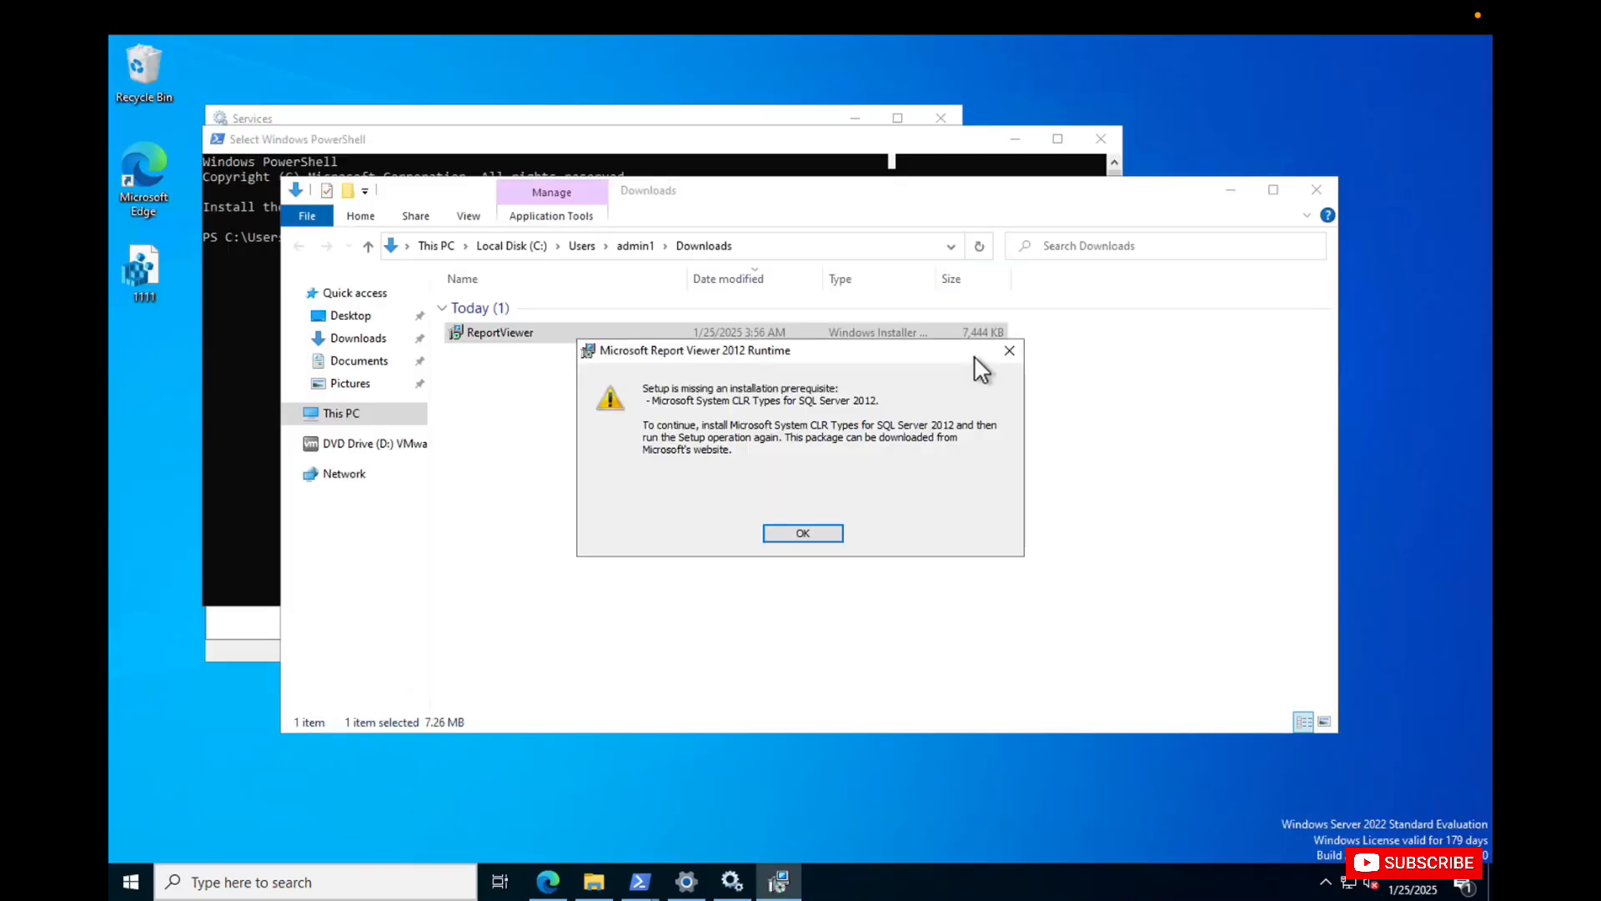
click(795, 533)
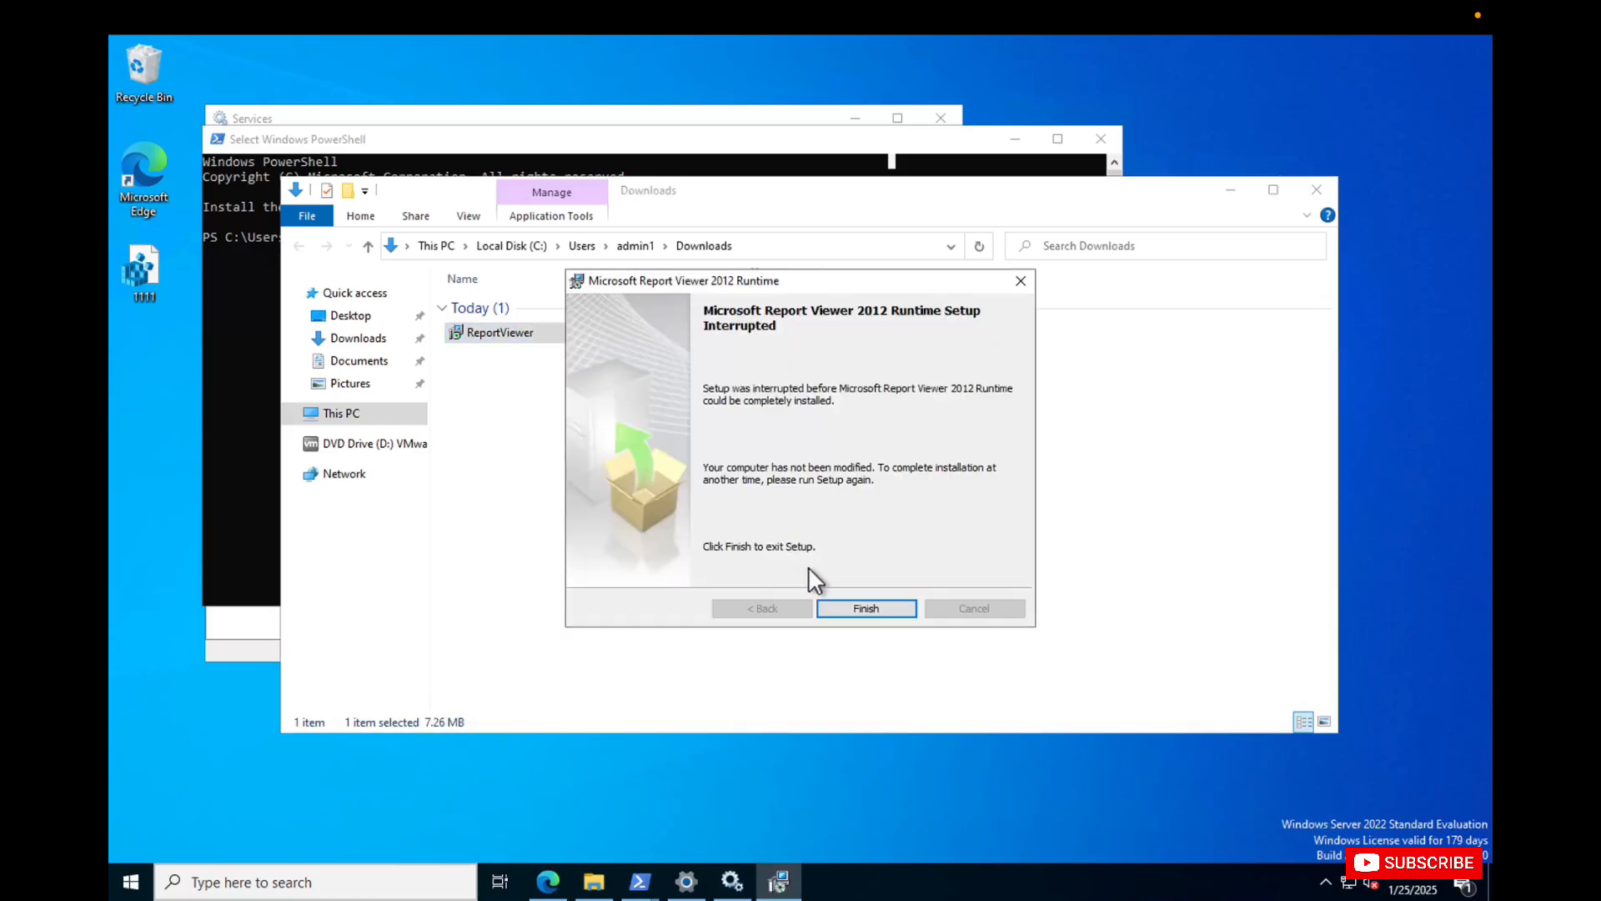
click(854, 607)
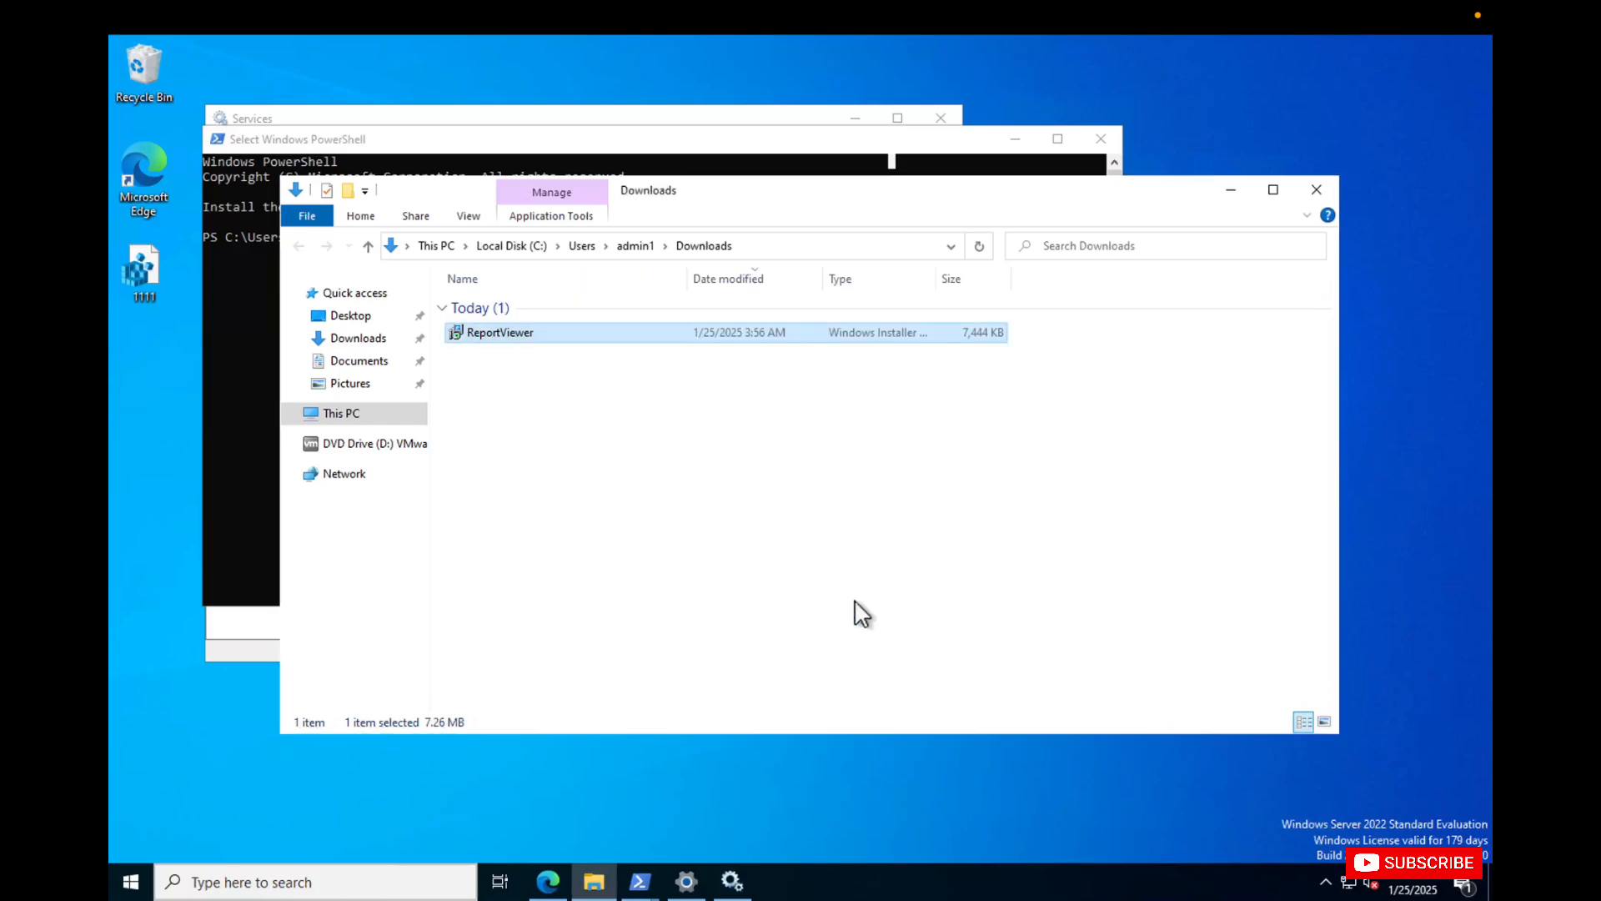
Retry the ReportViewer installation with the Update Services console closed.
right_click(538, 332)
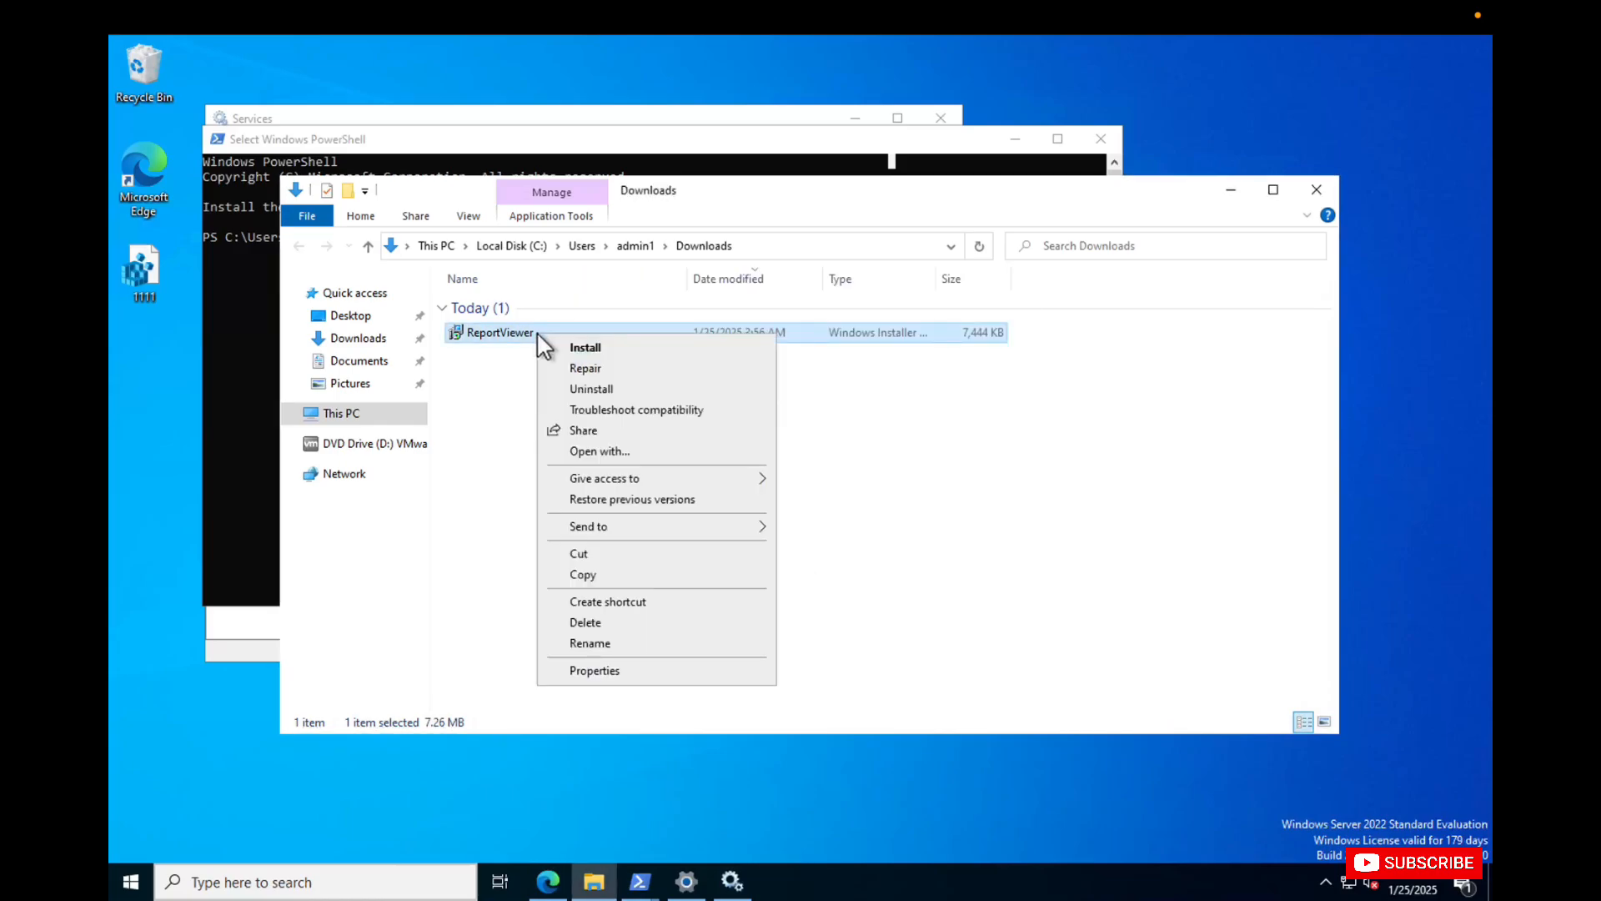
click(607, 349)
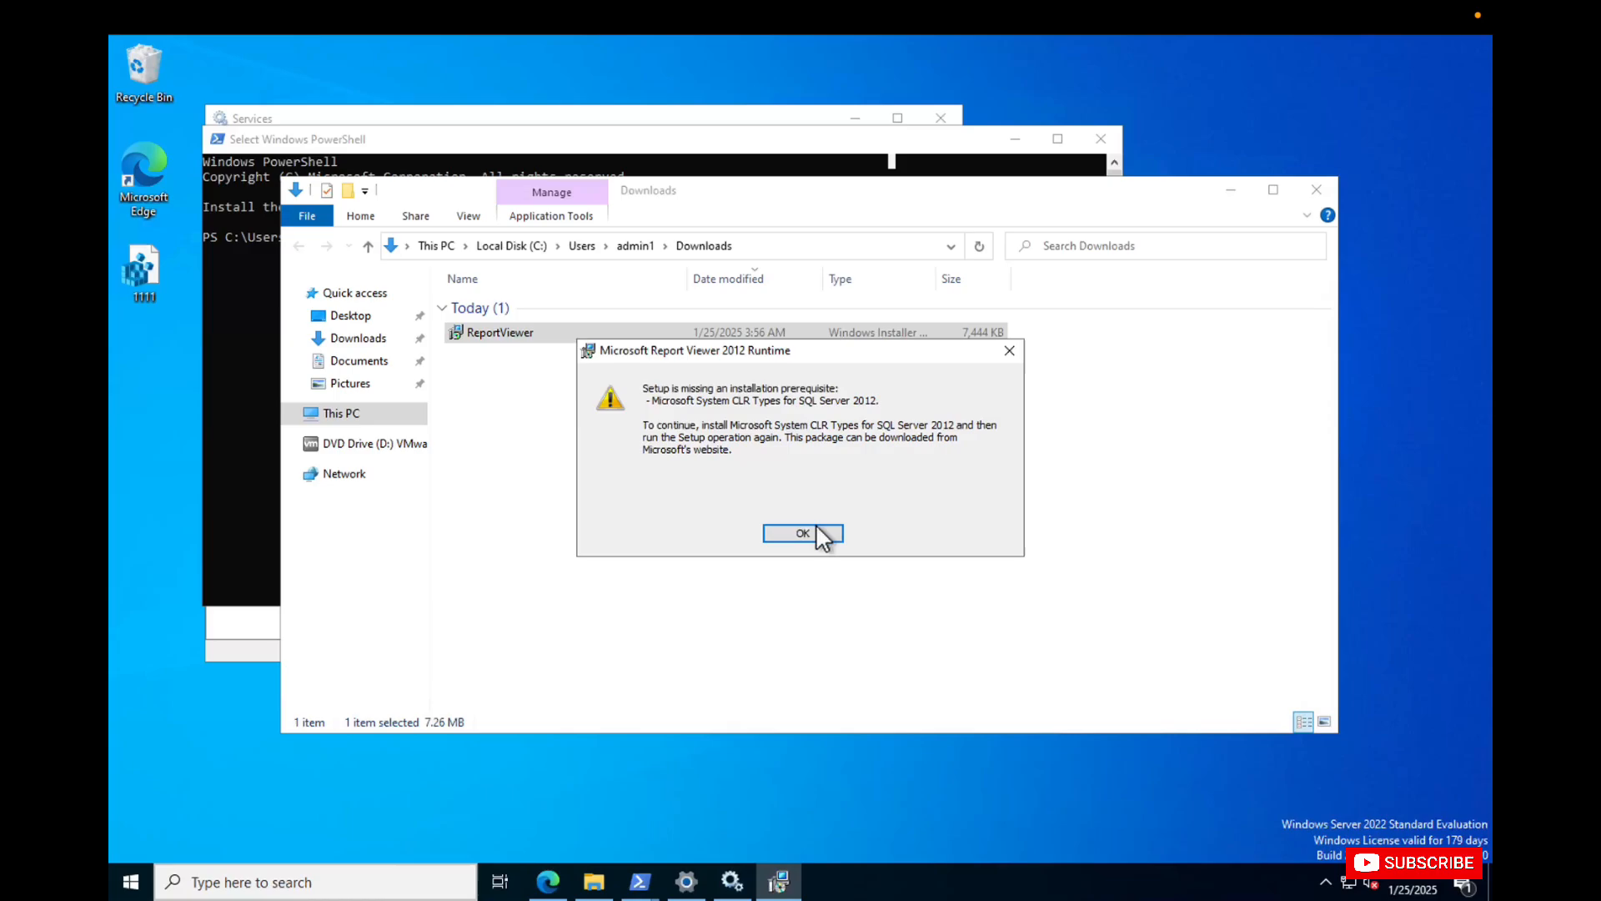
click(814, 533)
click(859, 609)
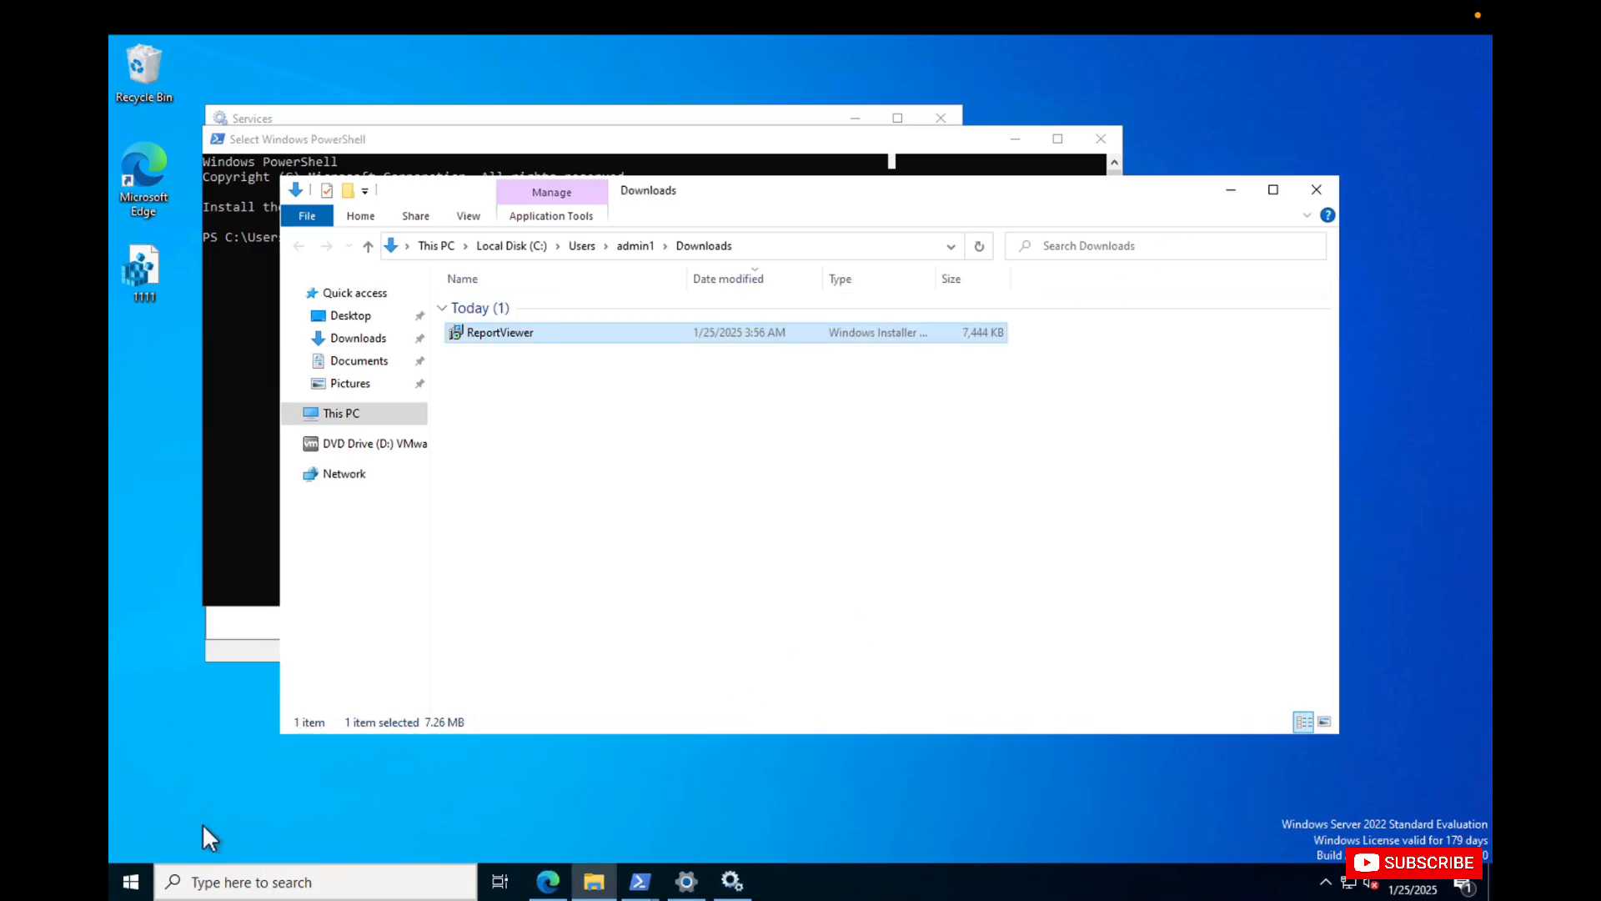
Open Control Panel in a maximized window and close the PowerShell and Services windows.
click(130, 880)
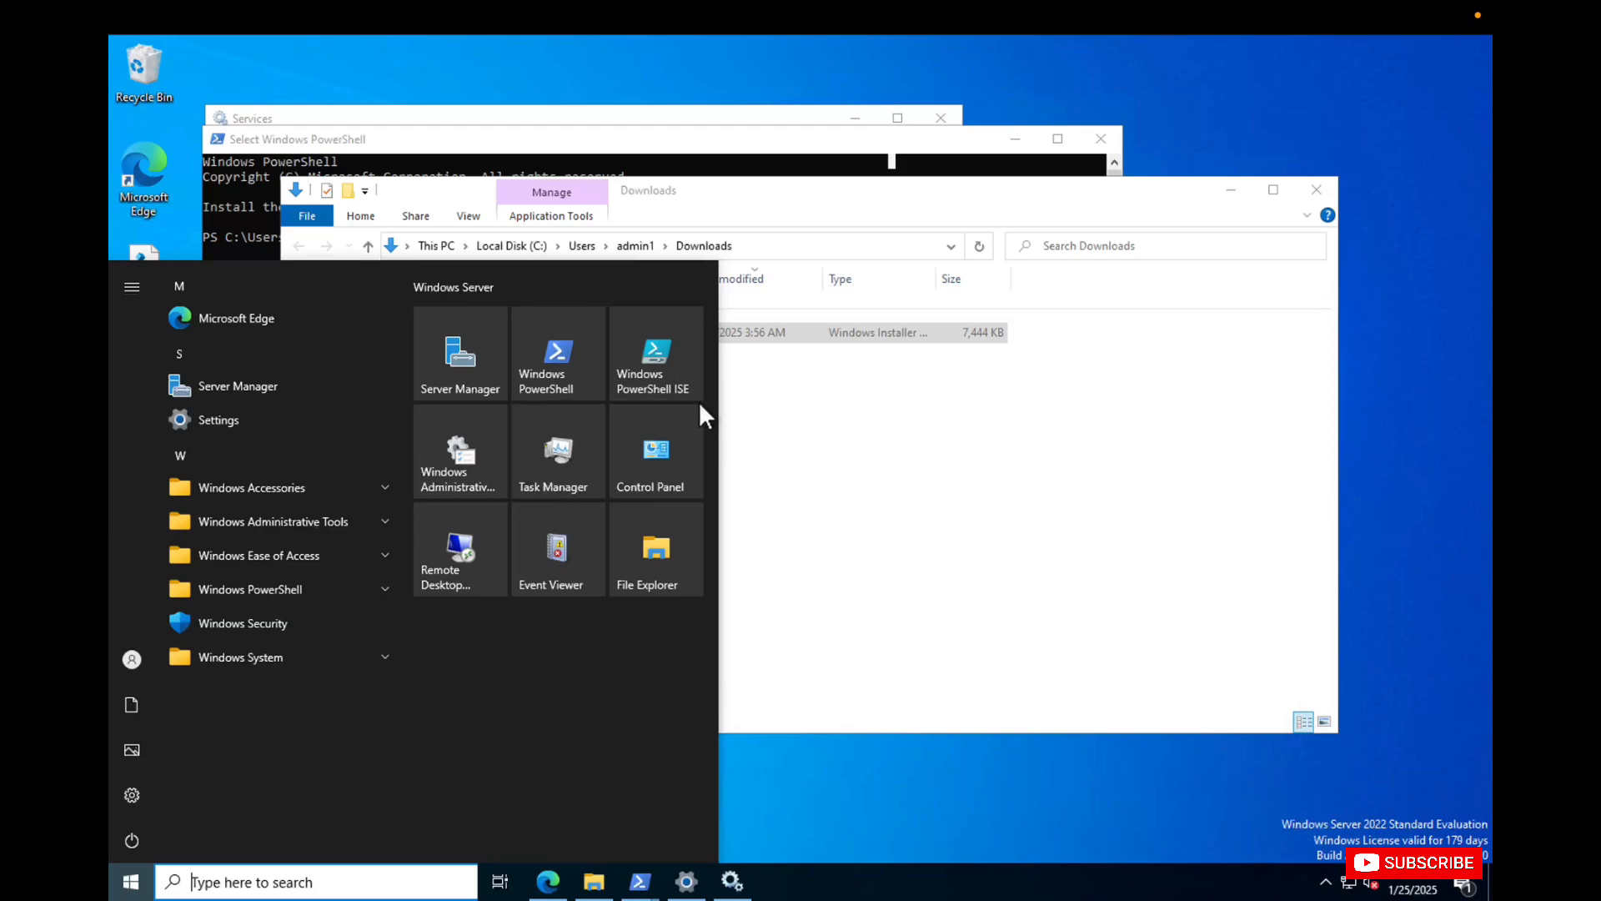
click(669, 461)
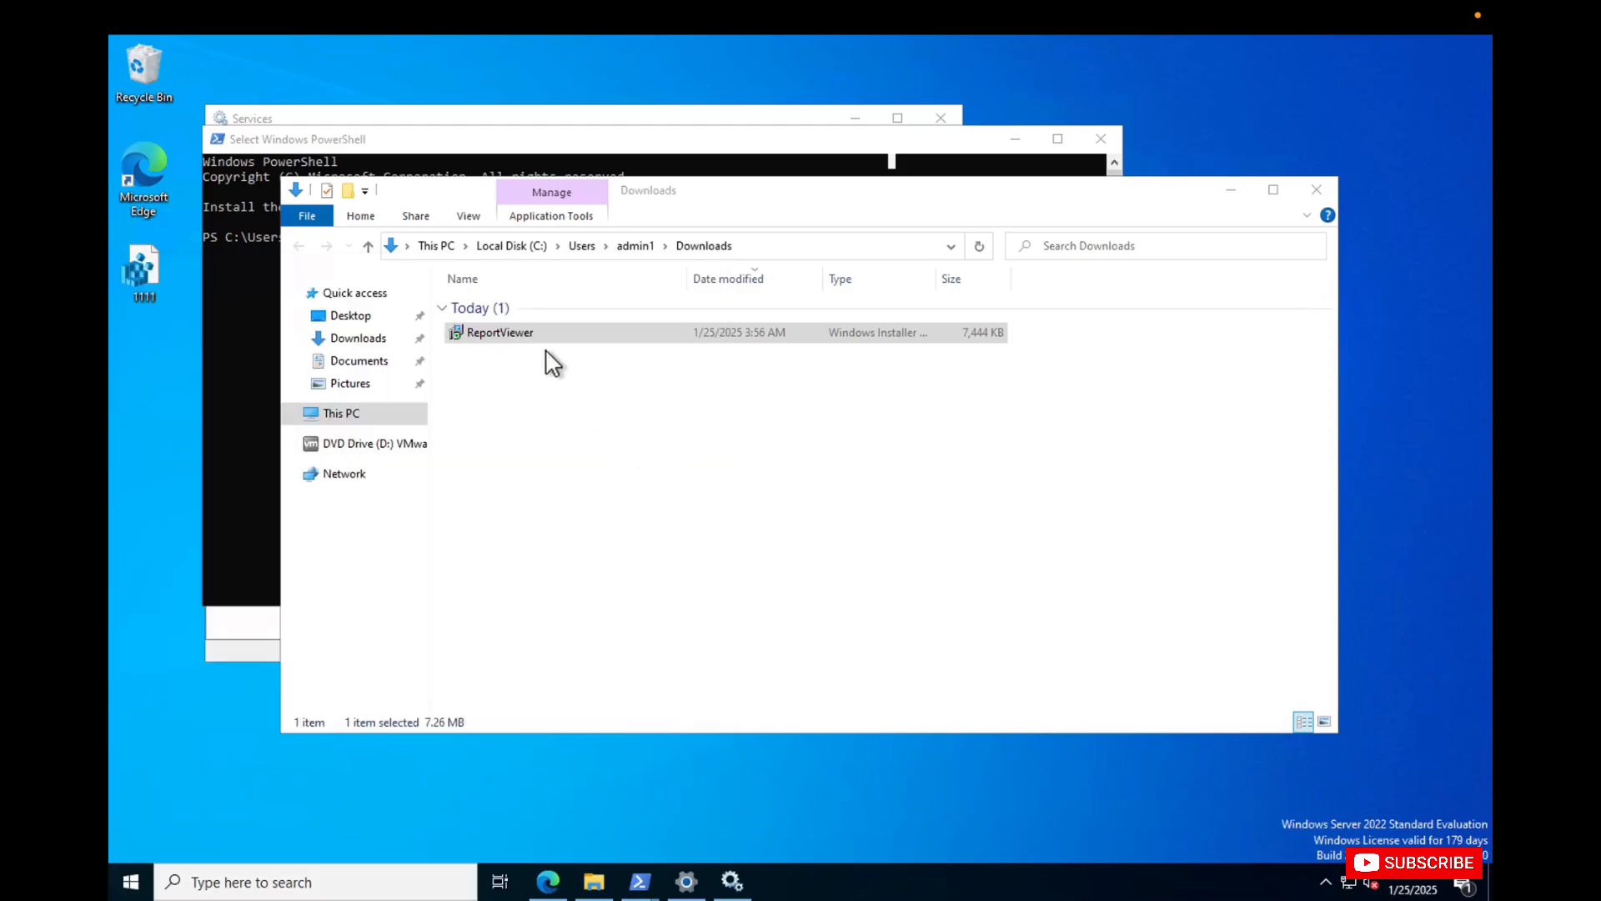
click(1101, 139)
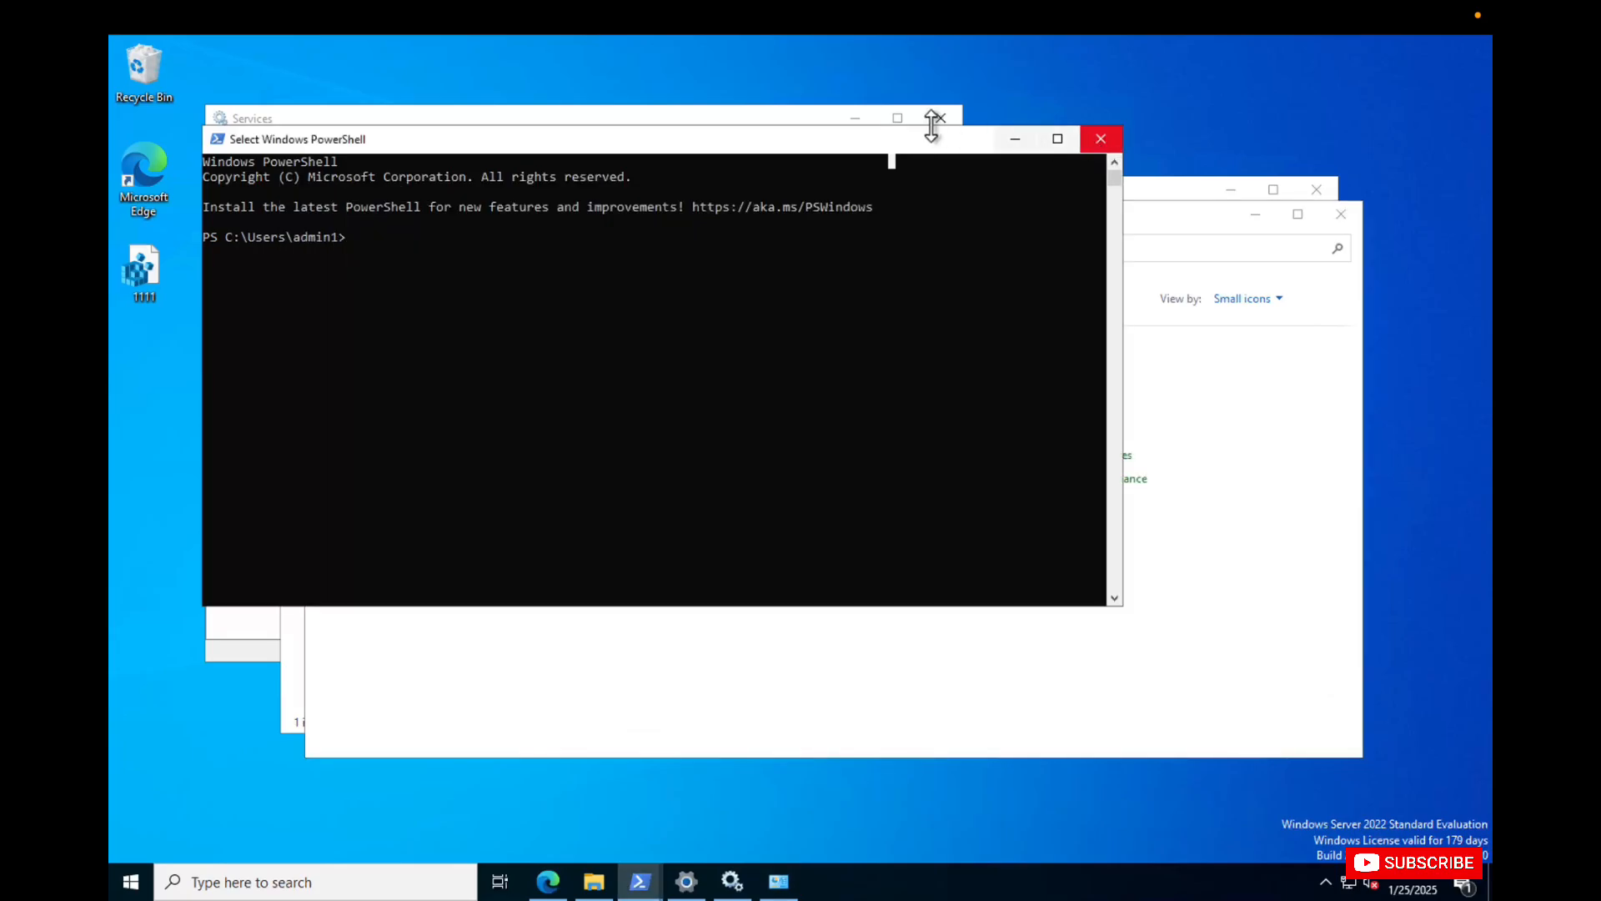
click(943, 123)
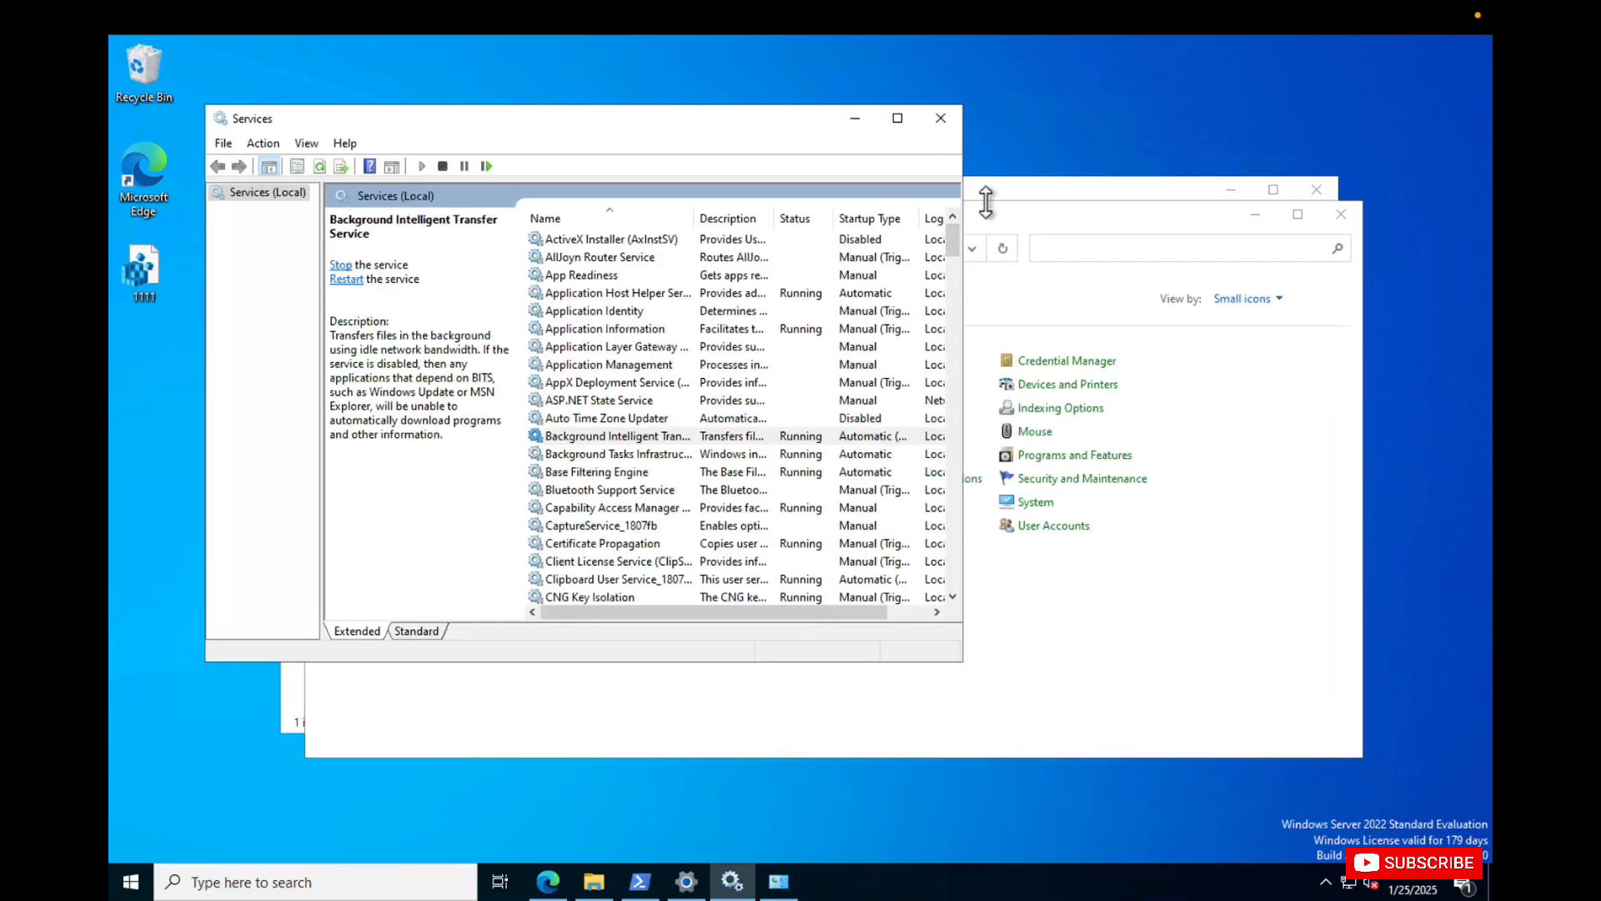
double_click(1008, 218)
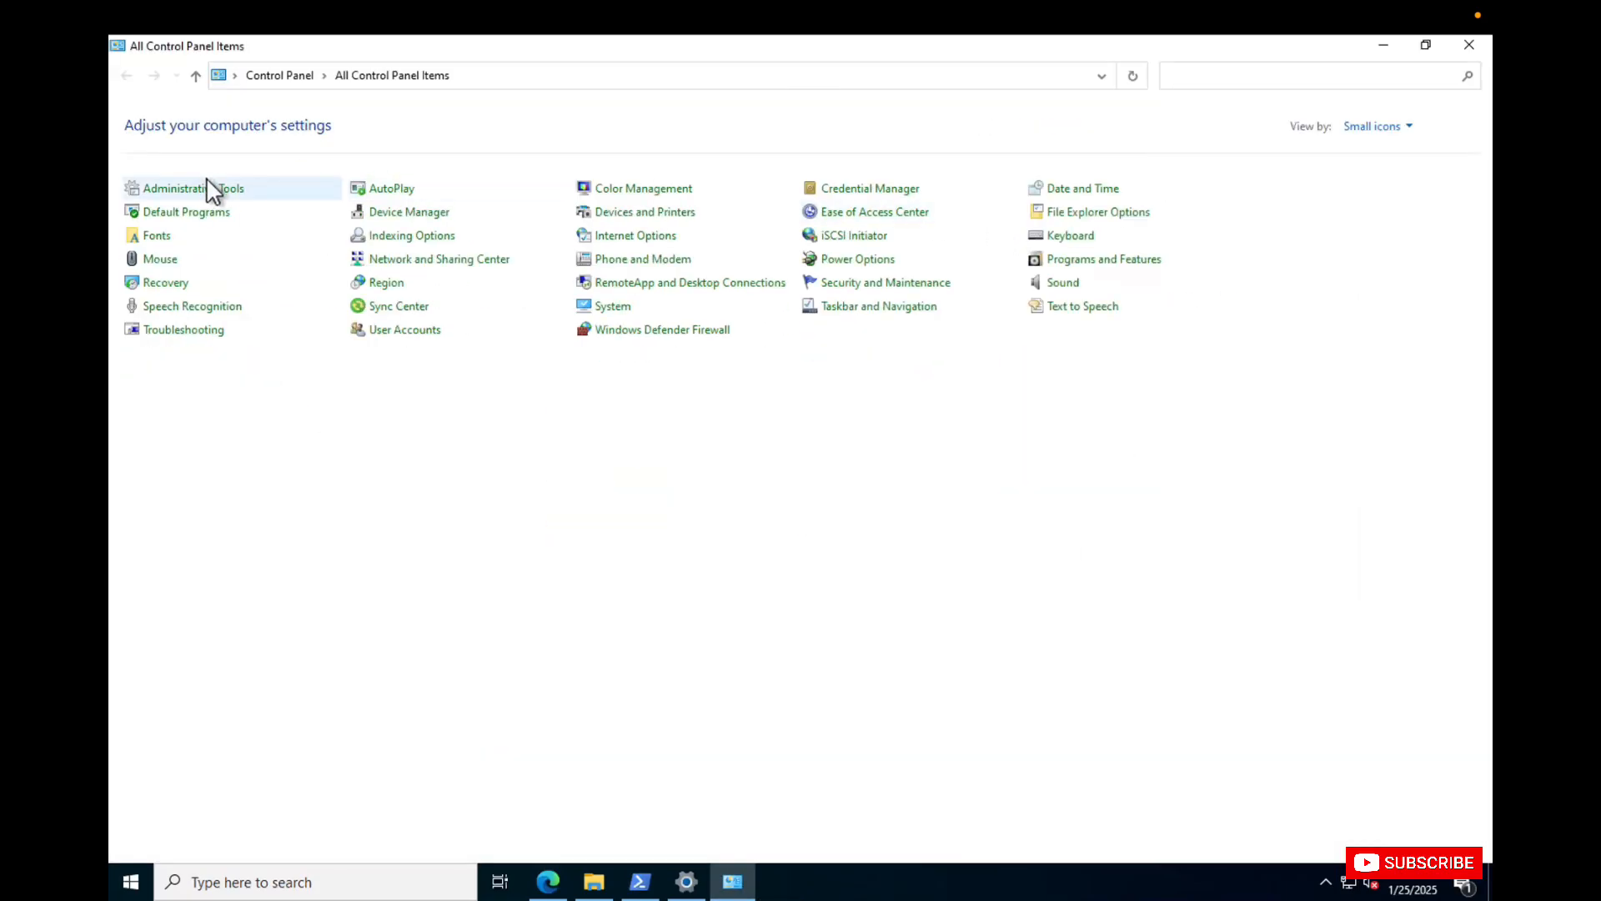
Start Windows Server Update Services from Control Panel's Administrative Tools and allow Microsoft Management Console to make changes.
click(208, 185)
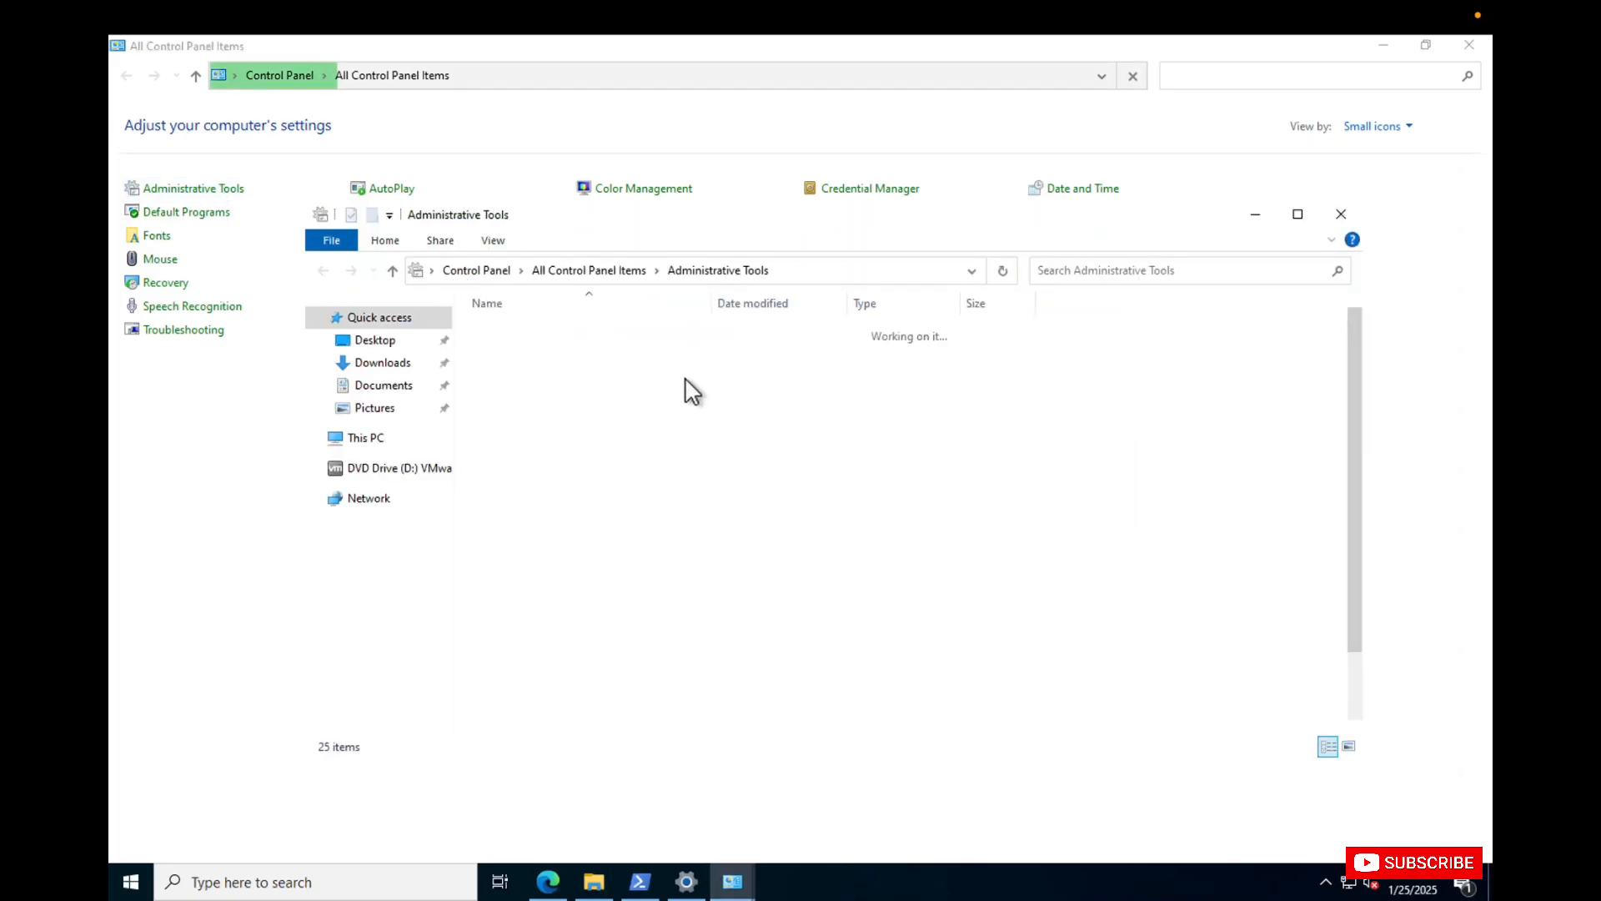
scroll(713, 638, down, 2)
double_click(591, 725)
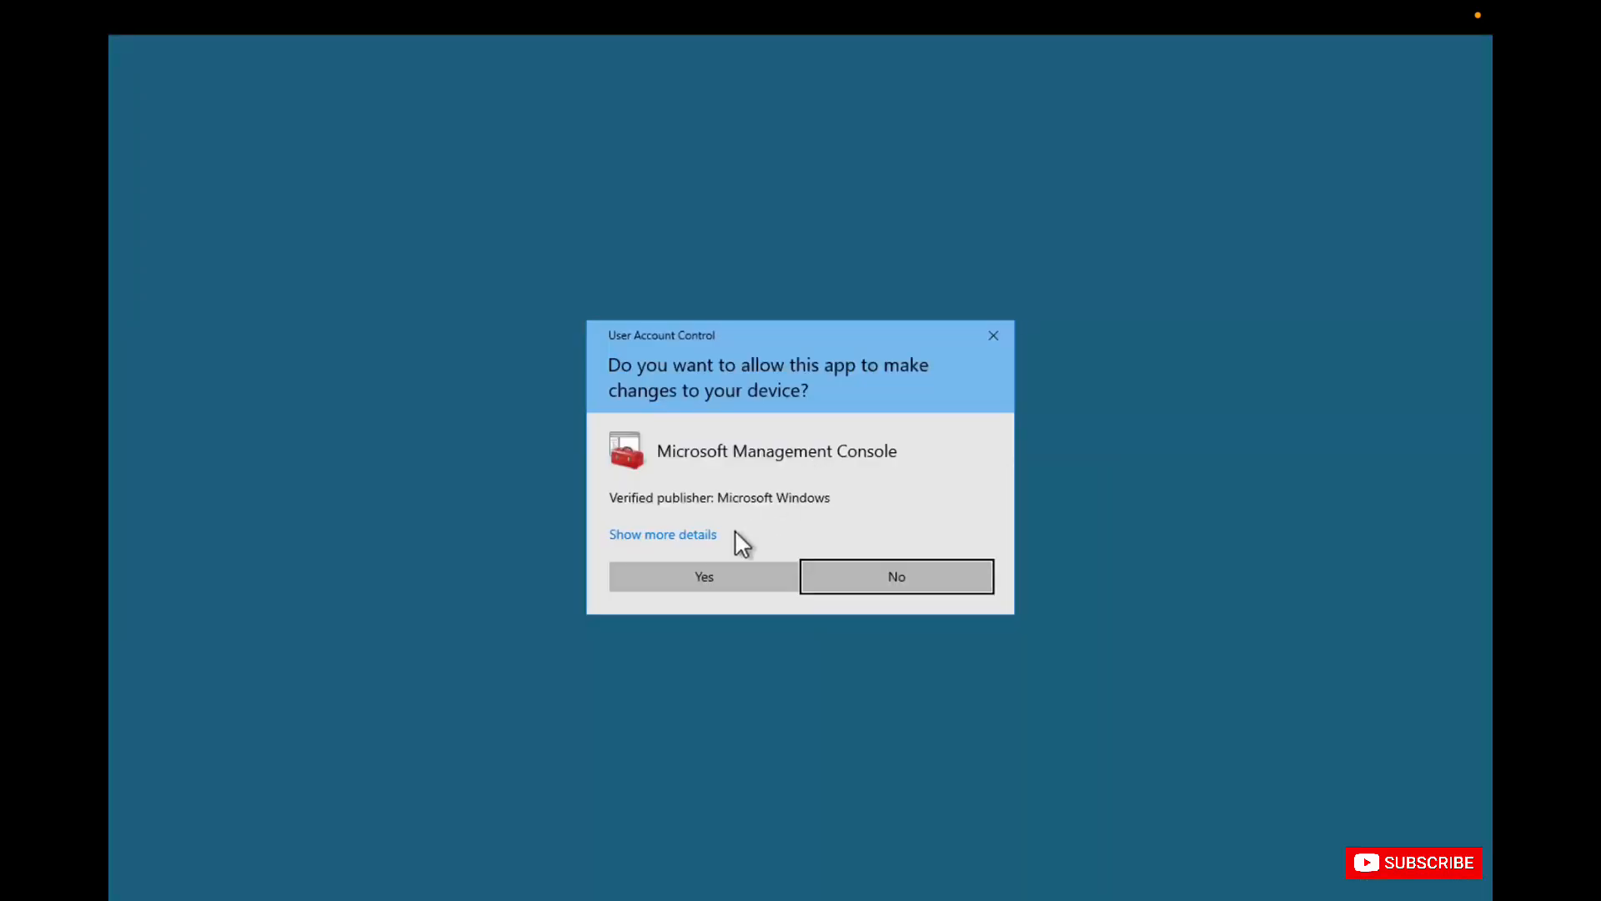
click(707, 576)
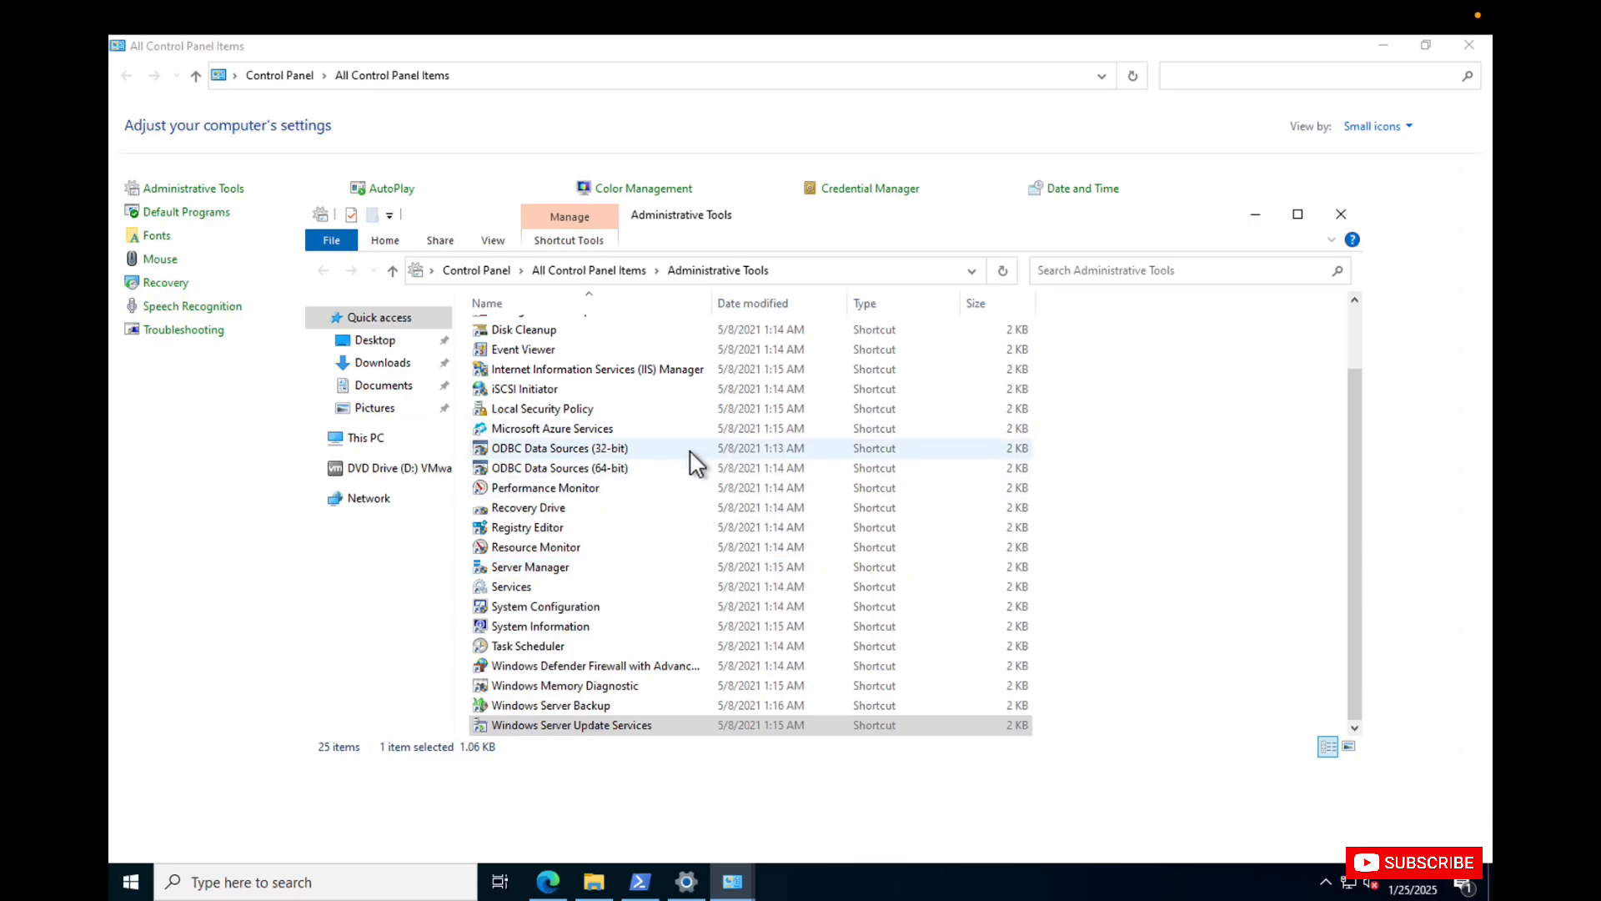
Minimize the Administrative Tools and Control Panel windows and close the PowerShell window.
click(1255, 214)
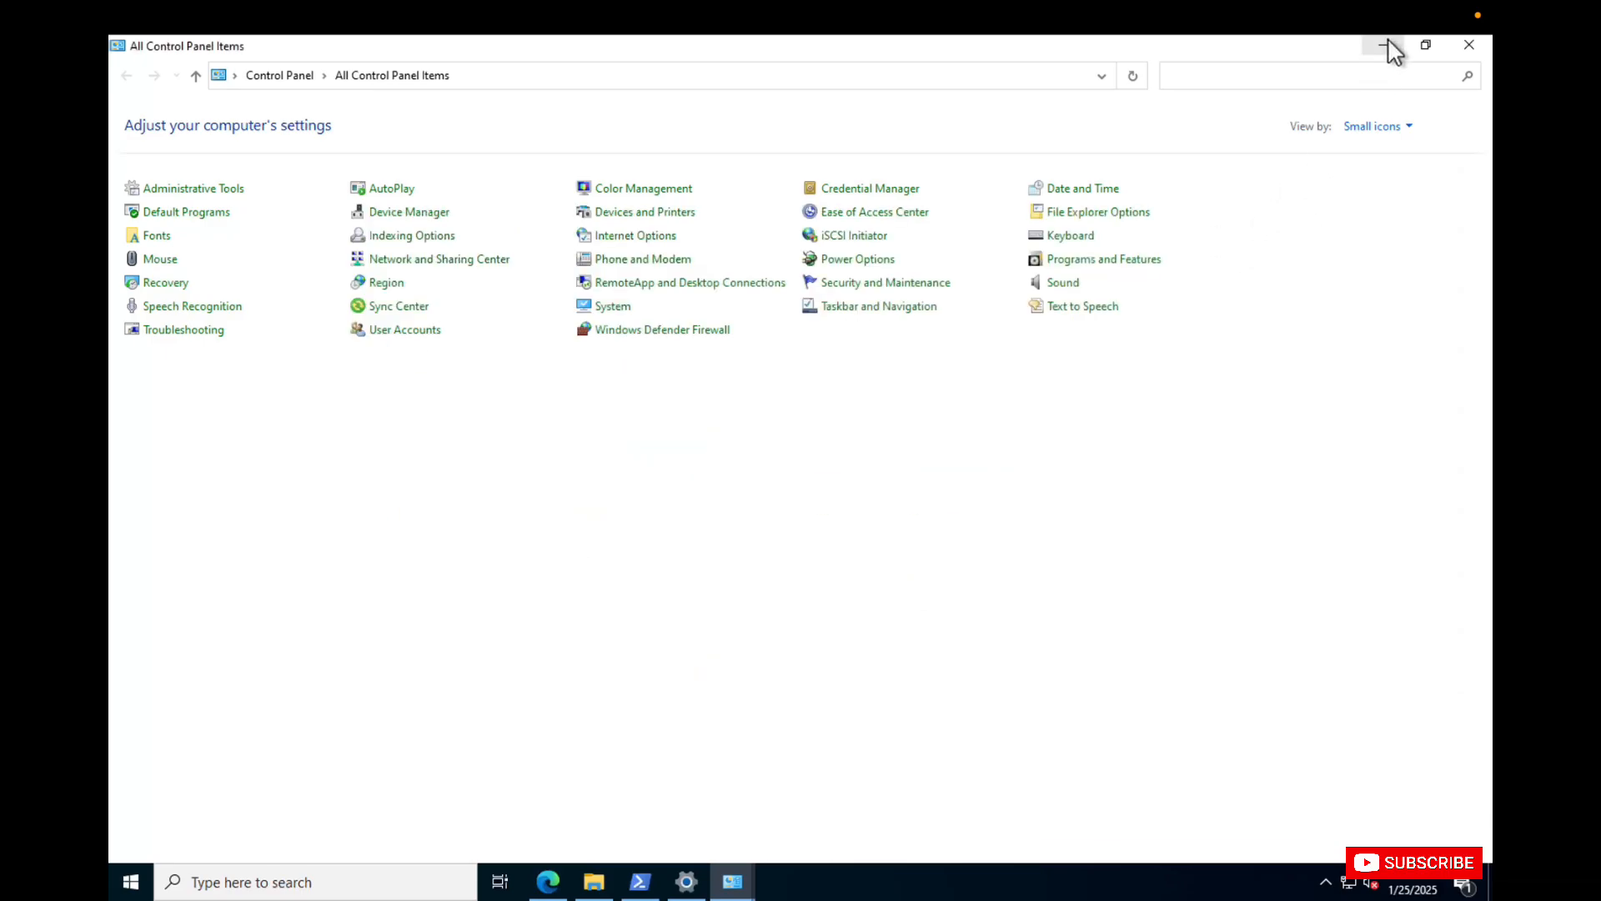
click(1385, 46)
click(1231, 189)
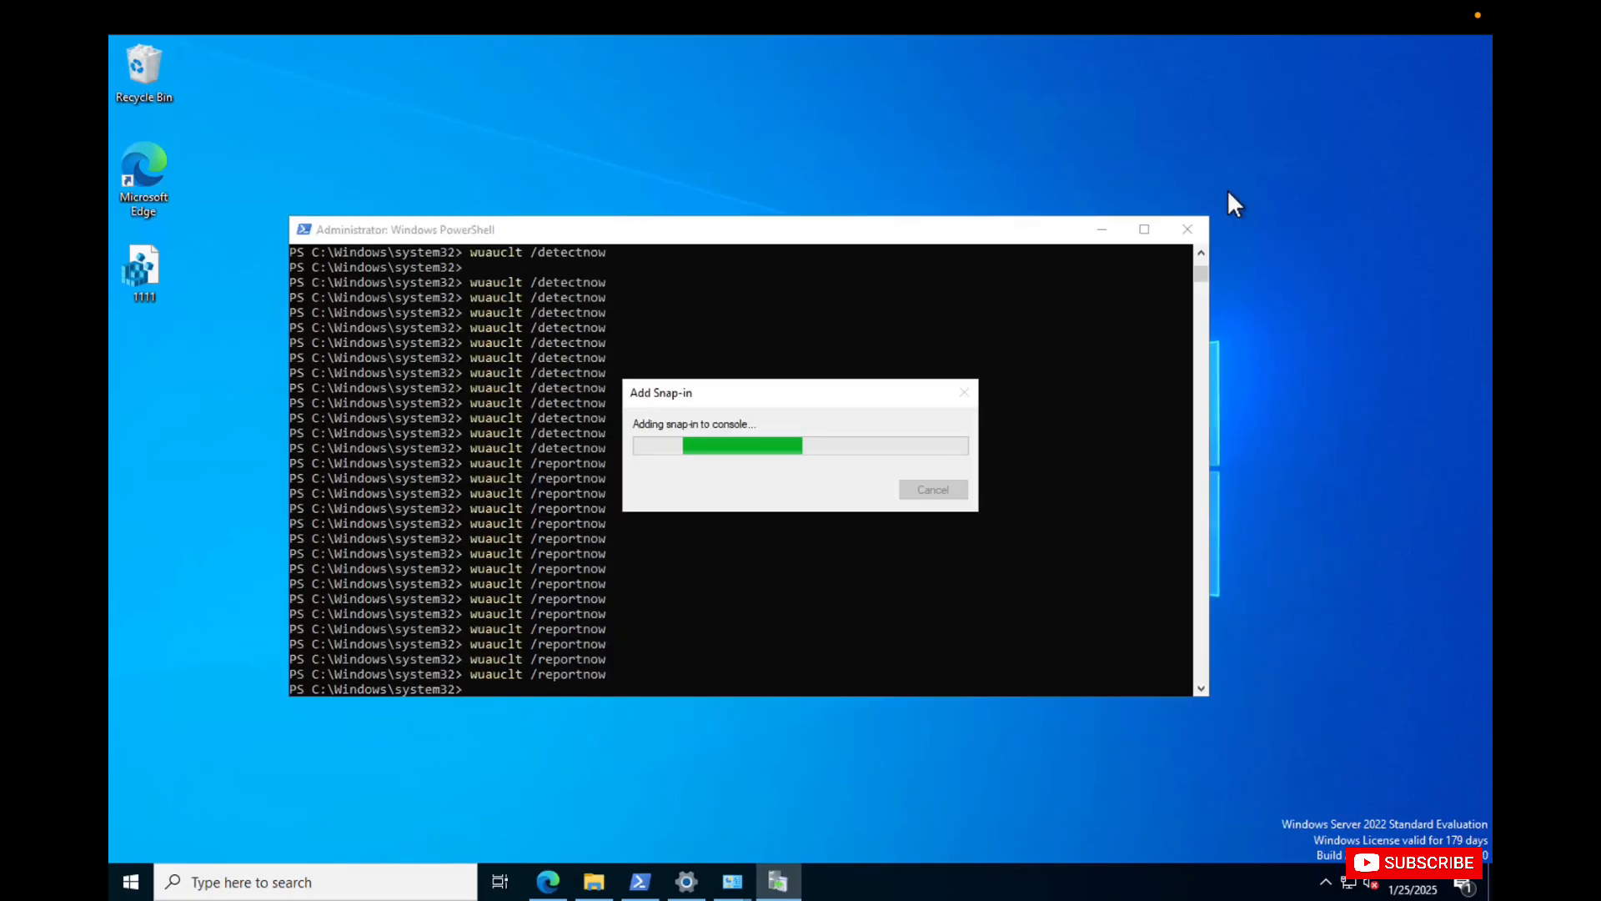
click(1187, 231)
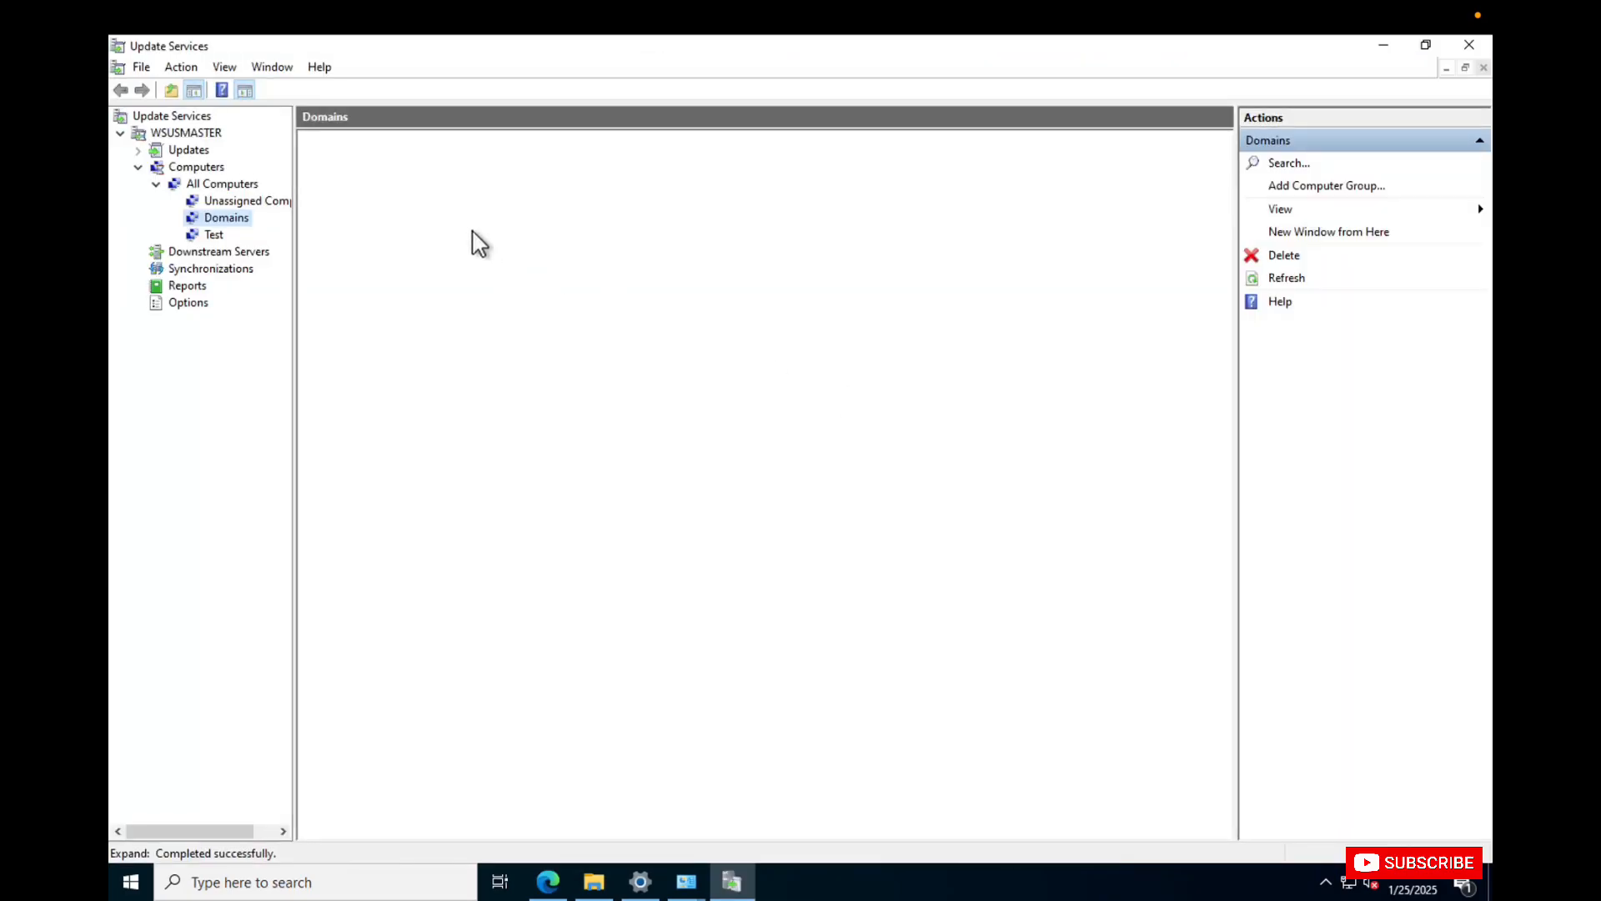
Expand the Updates node of WSUSMASTER and check the Security Updates and Critical Updates views.
click(139, 151)
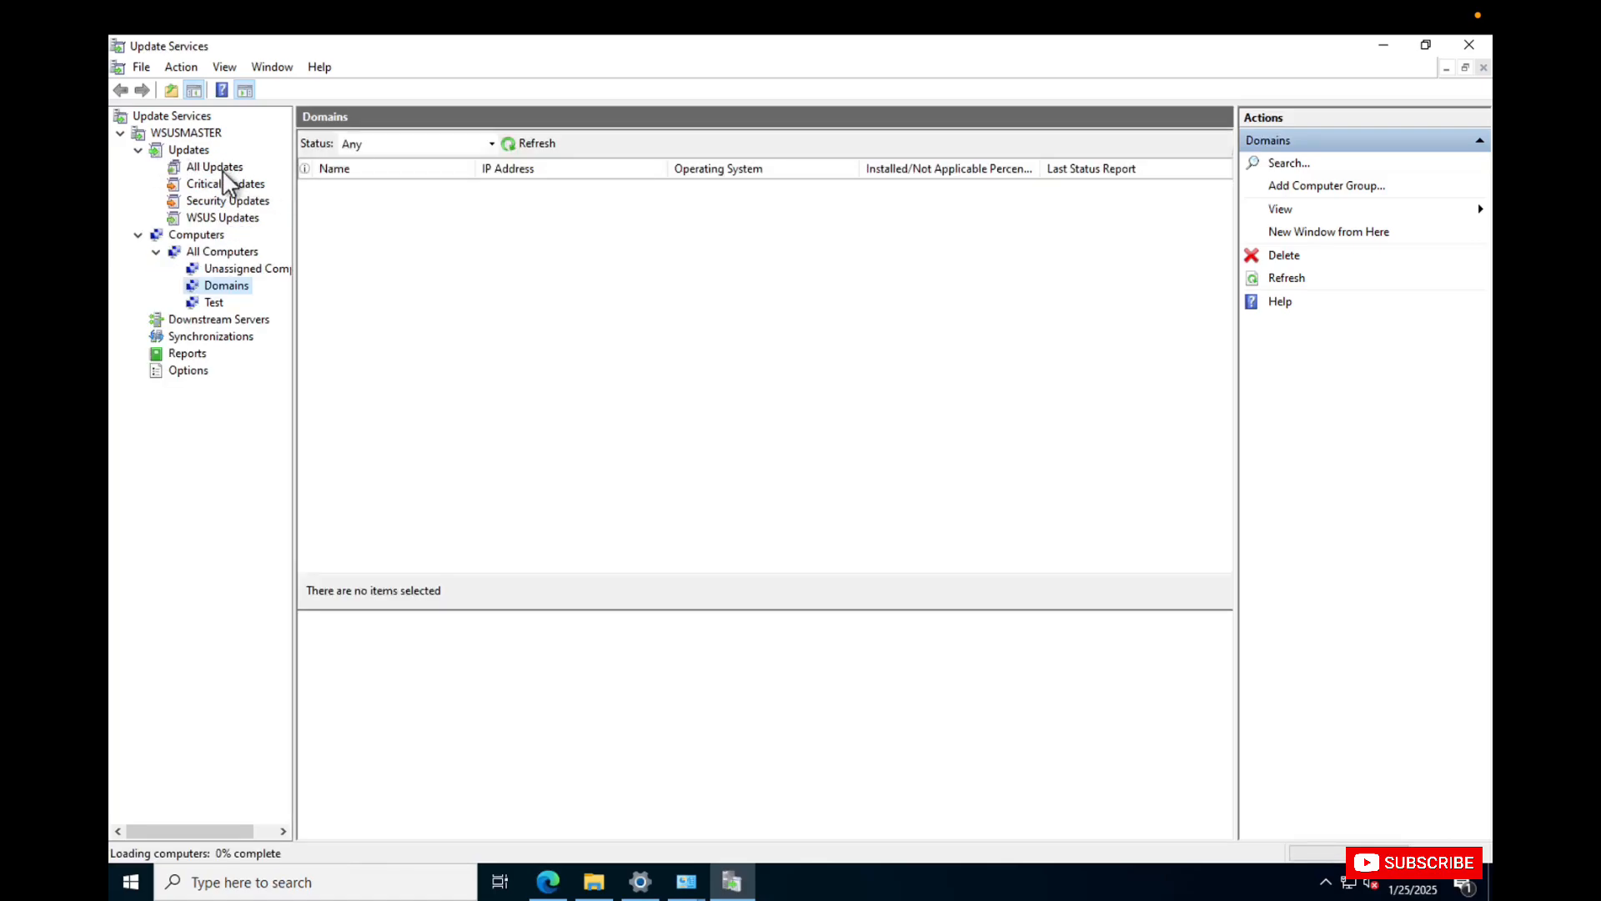
click(222, 202)
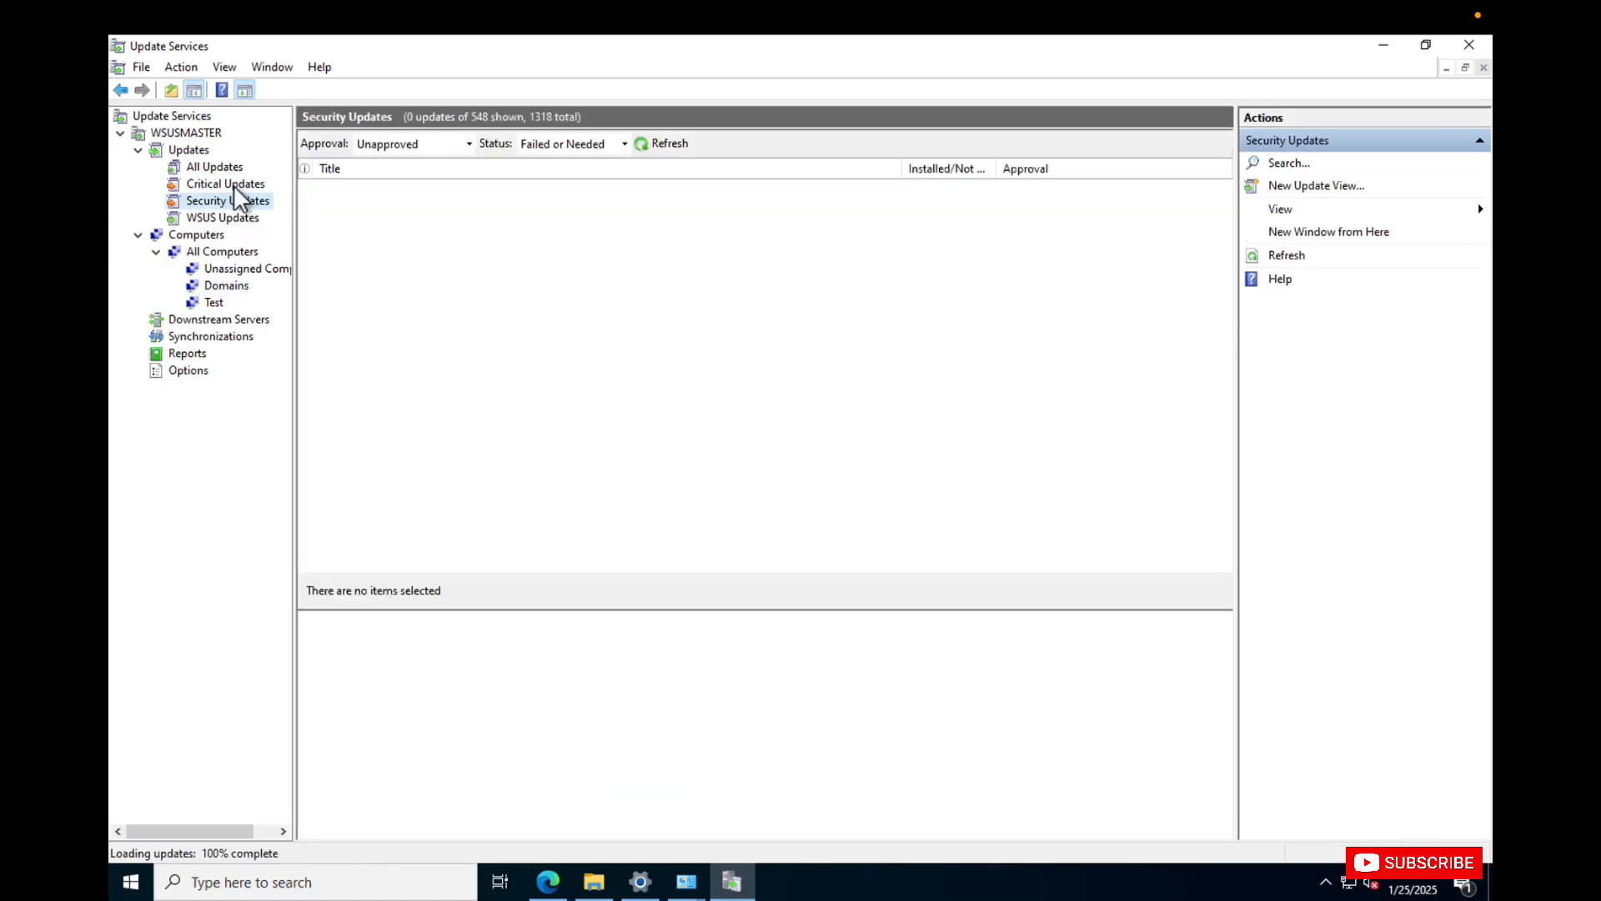
click(219, 184)
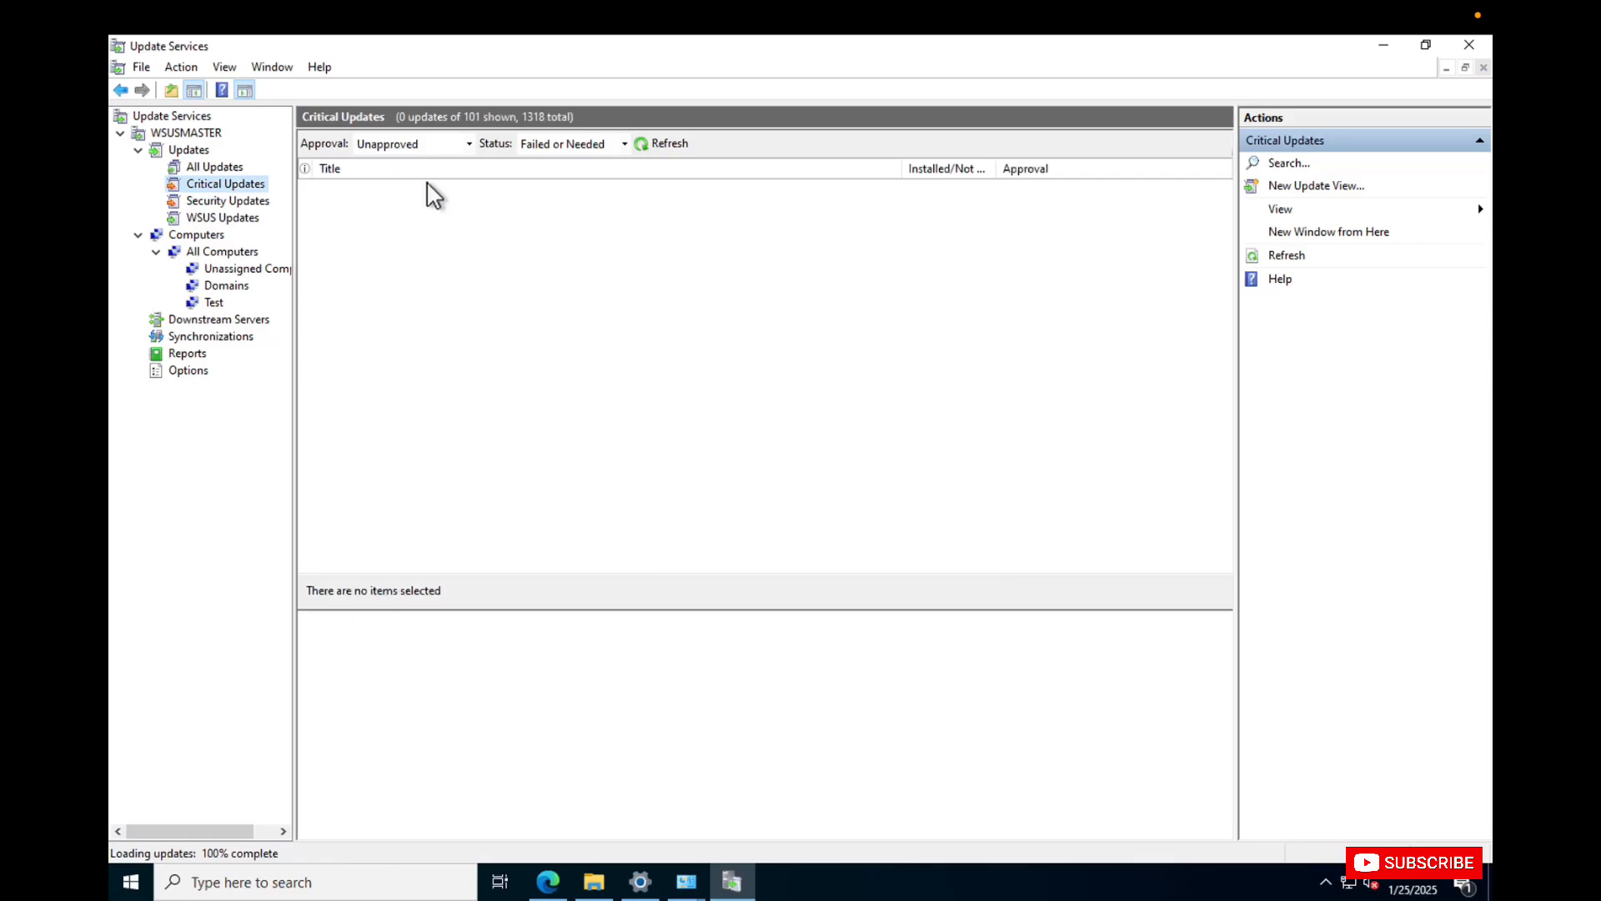
In WSUS Updates, approve Microsoft Windows Installer 3.1 for installation on the Domains computer group.
click(223, 217)
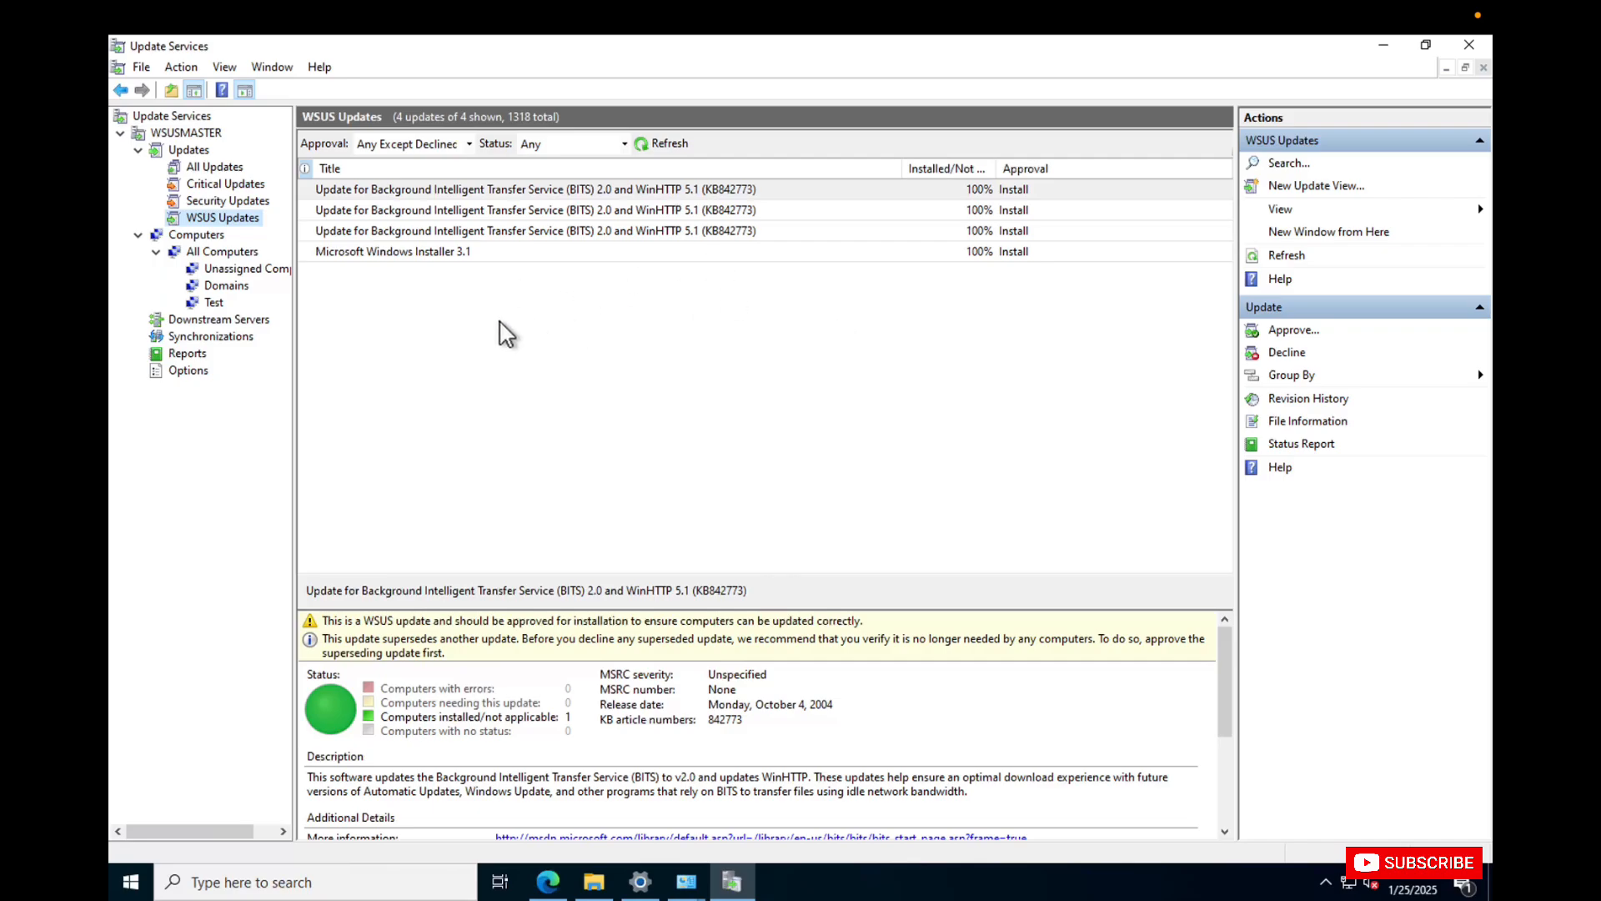
right_click(460, 251)
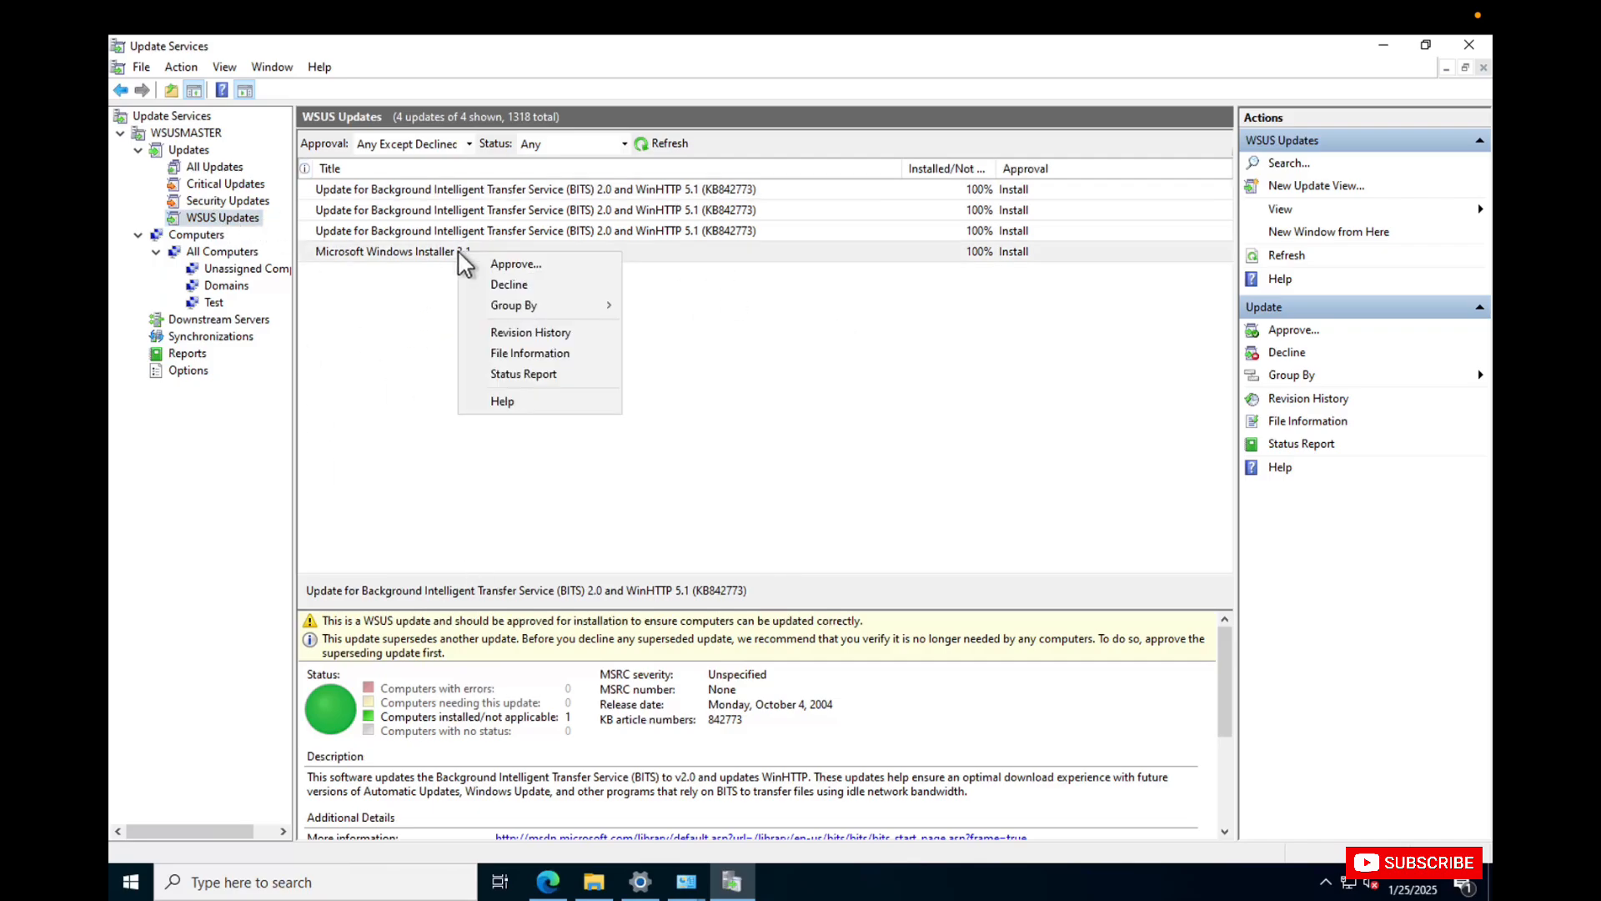
click(543, 264)
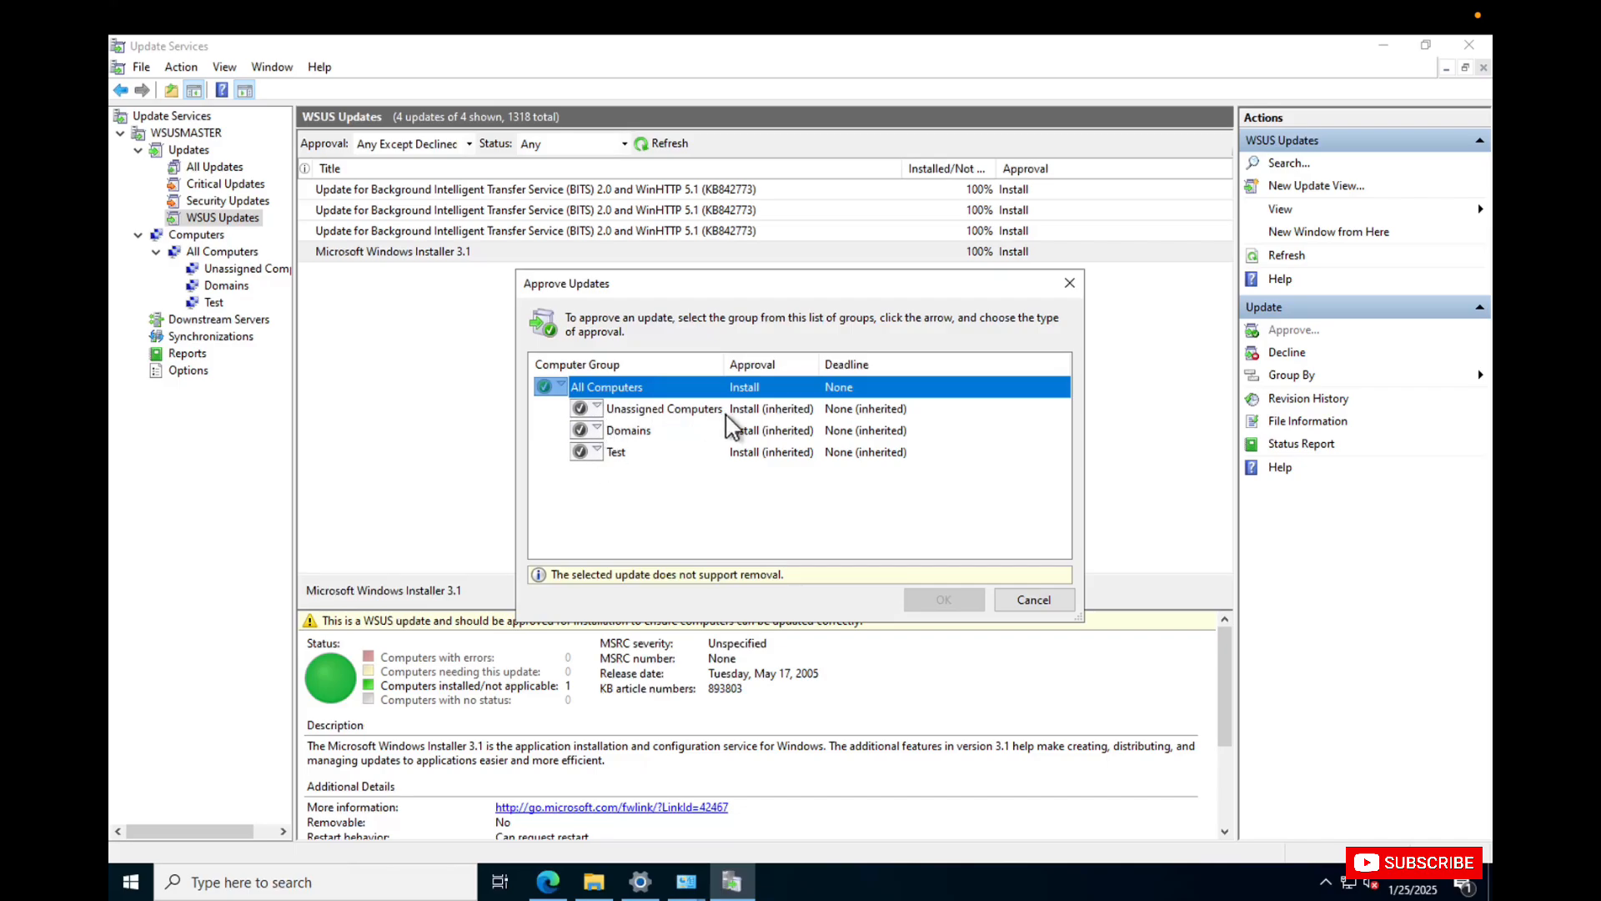
click(597, 427)
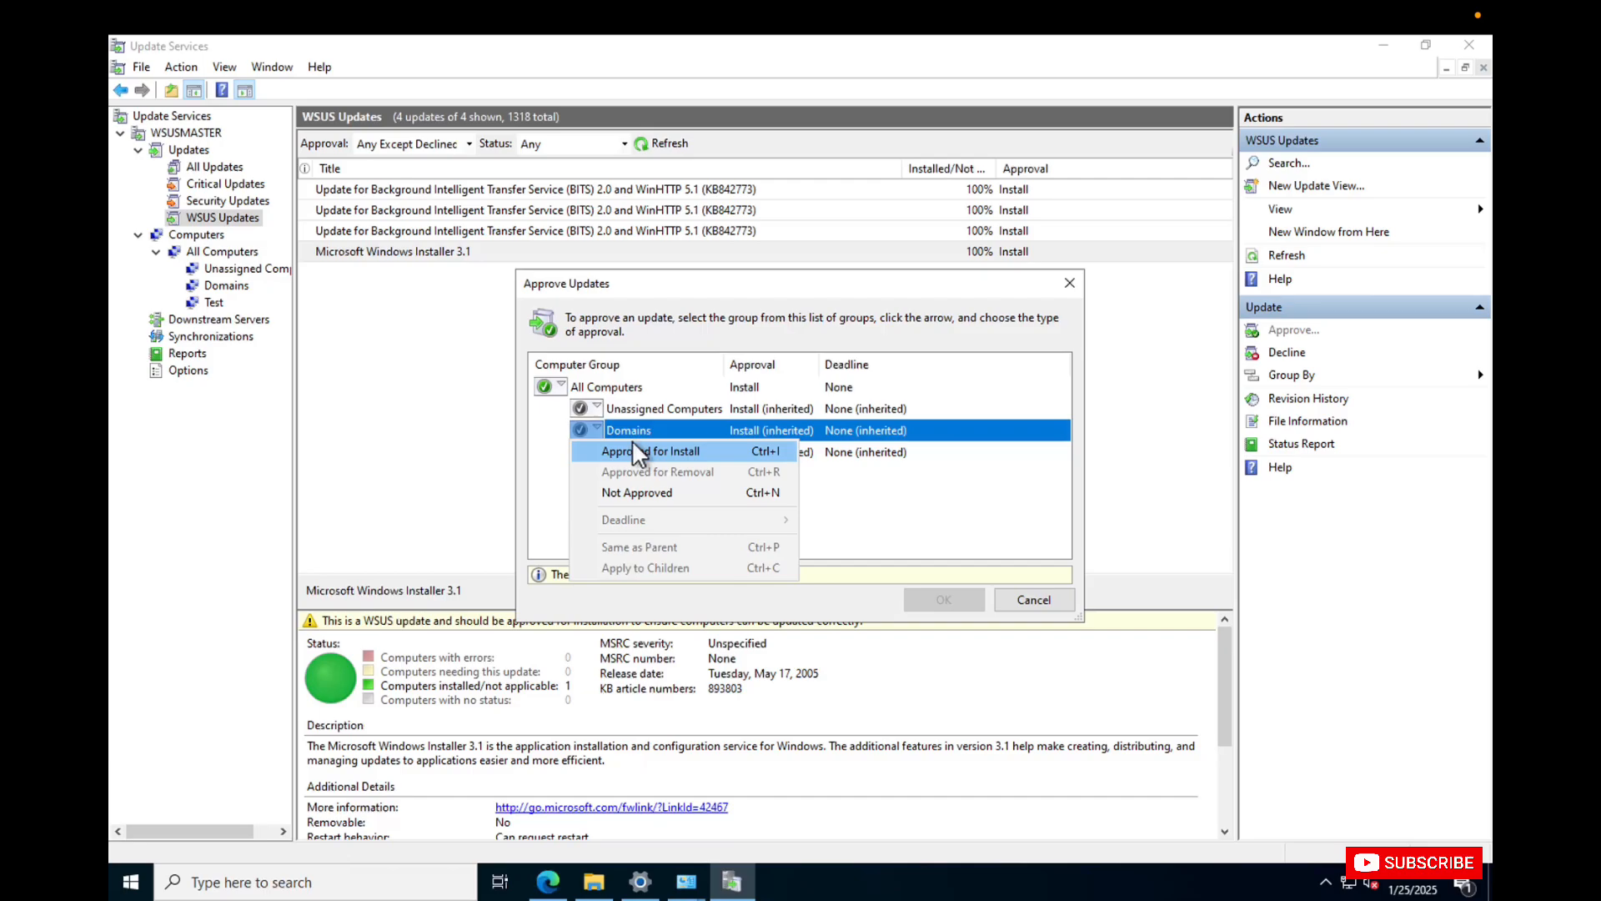
click(678, 453)
click(618, 484)
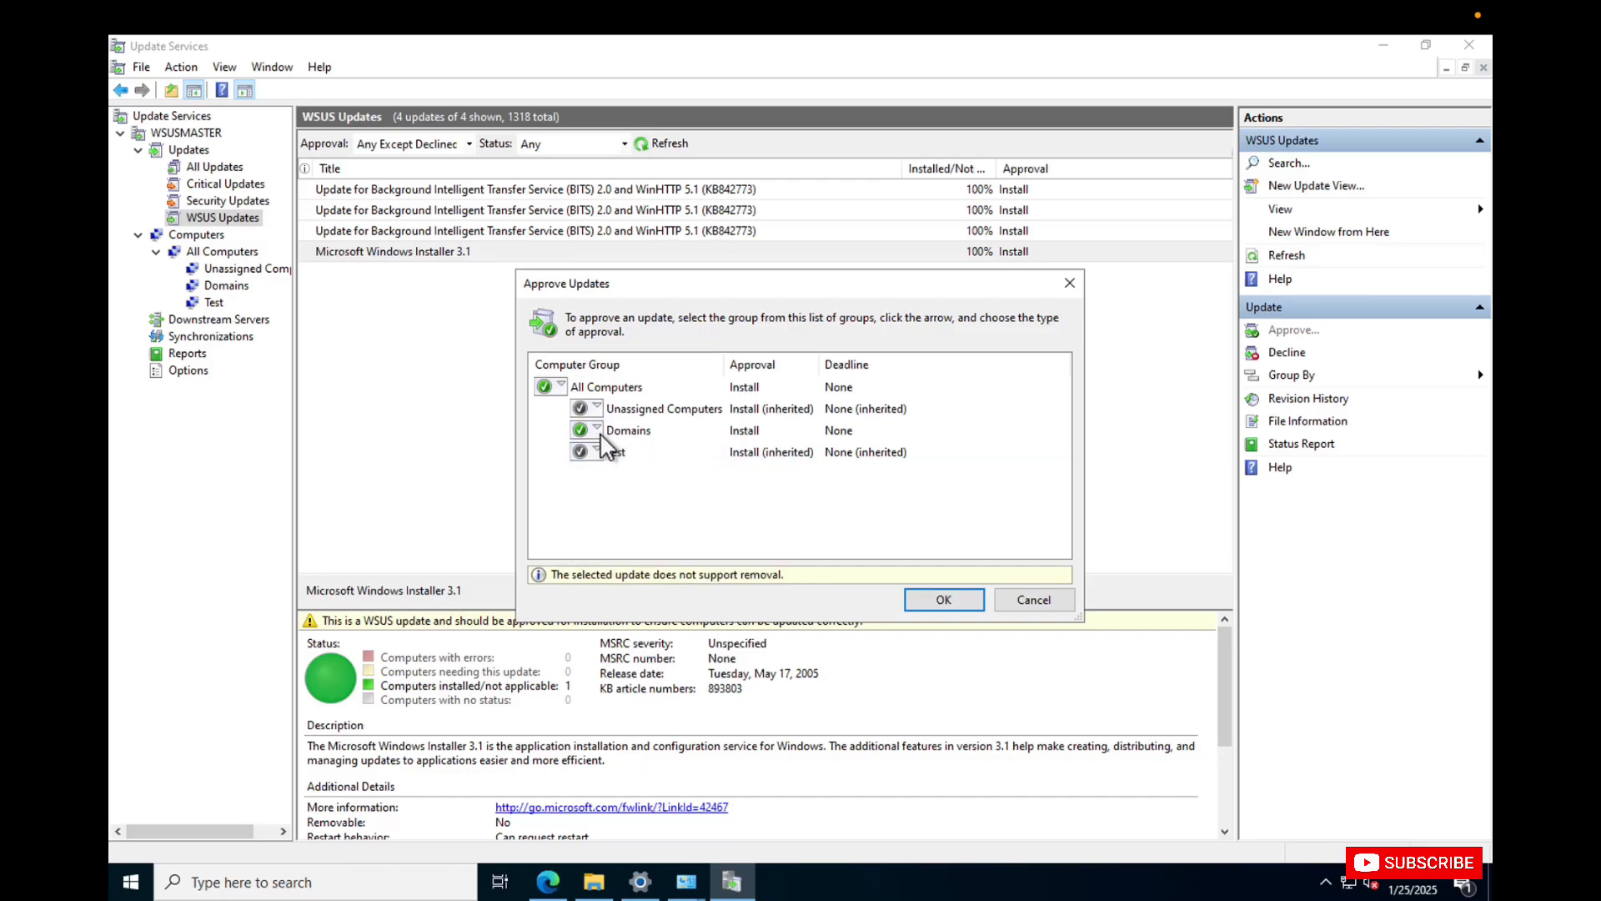
click(944, 600)
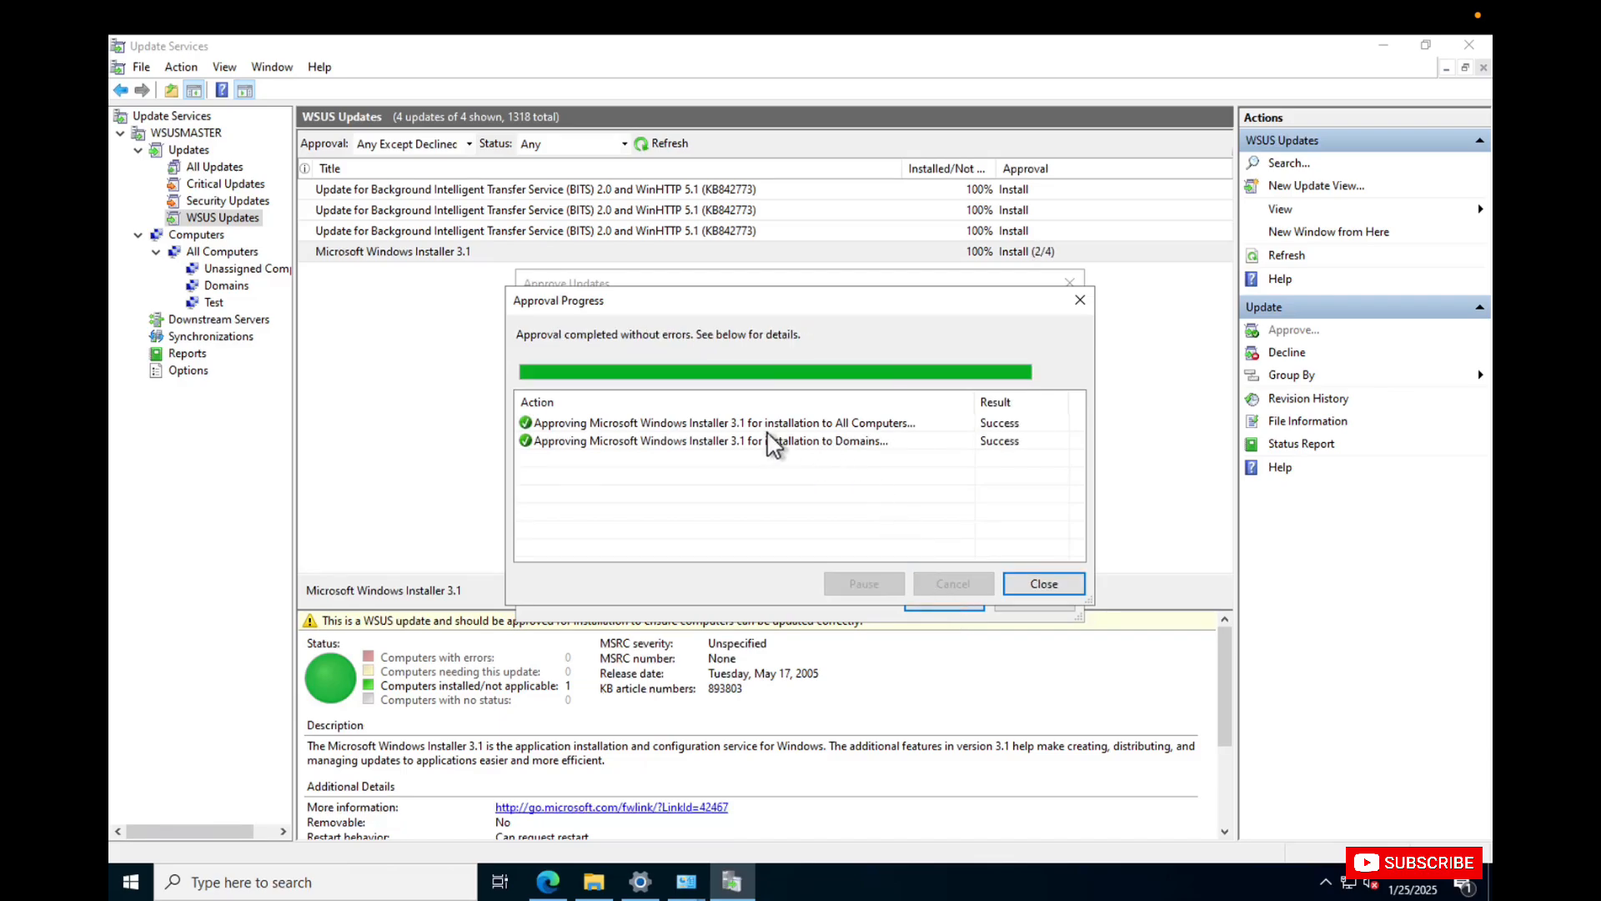
click(1052, 584)
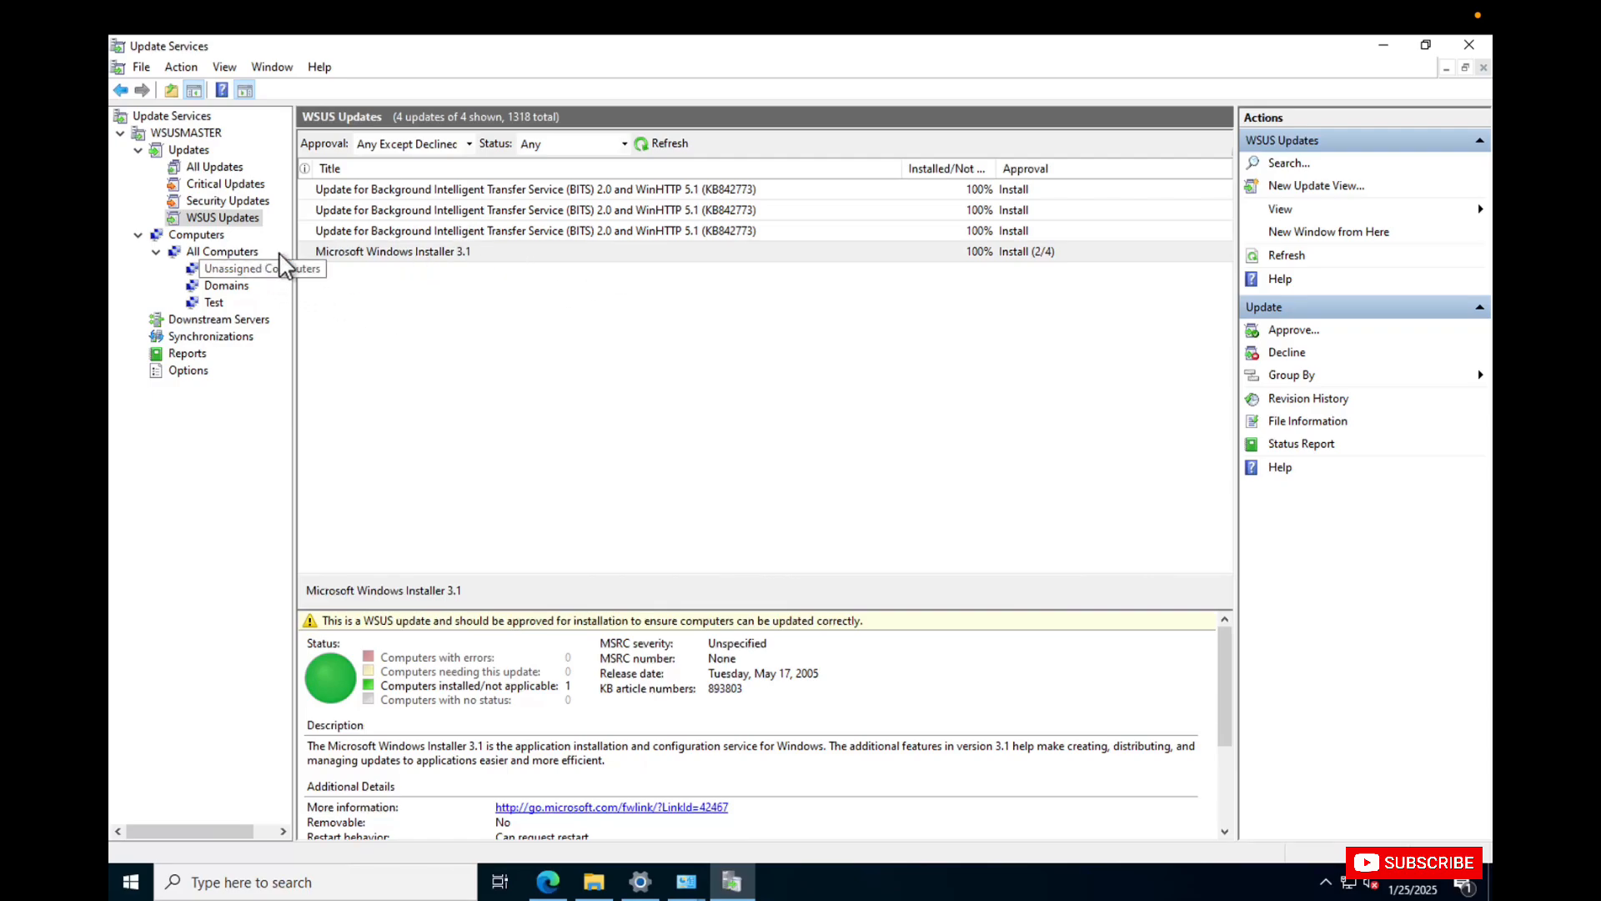
Launch Windows PowerShell ISE as administrator on the WSUS server and allow it to make changes.
mouse_move(911, 3)
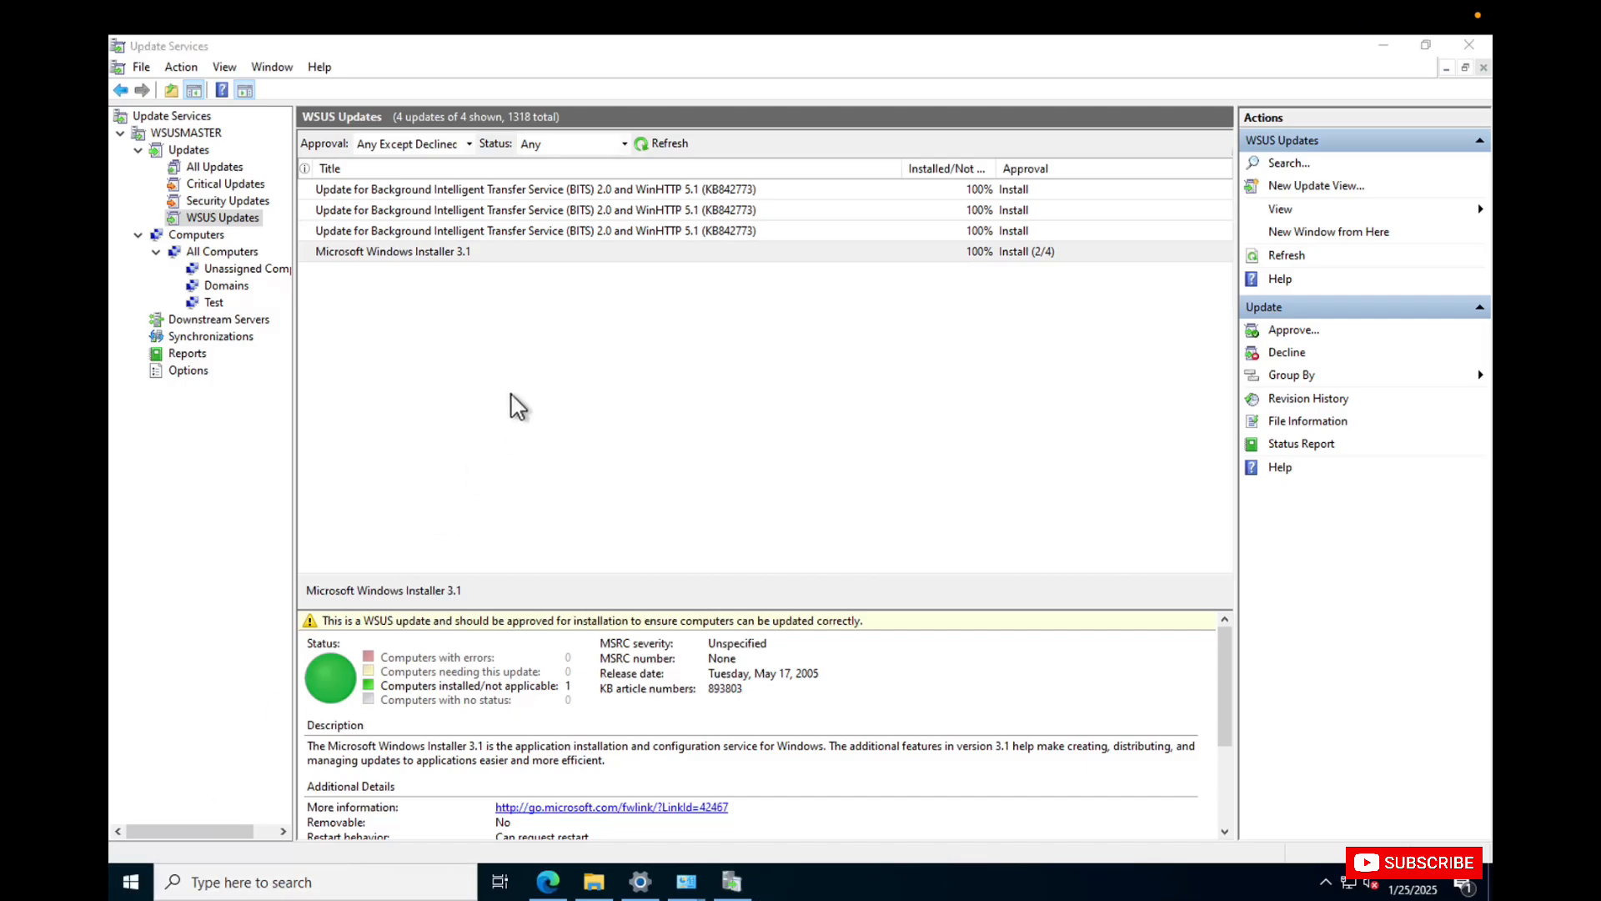
click(131, 884)
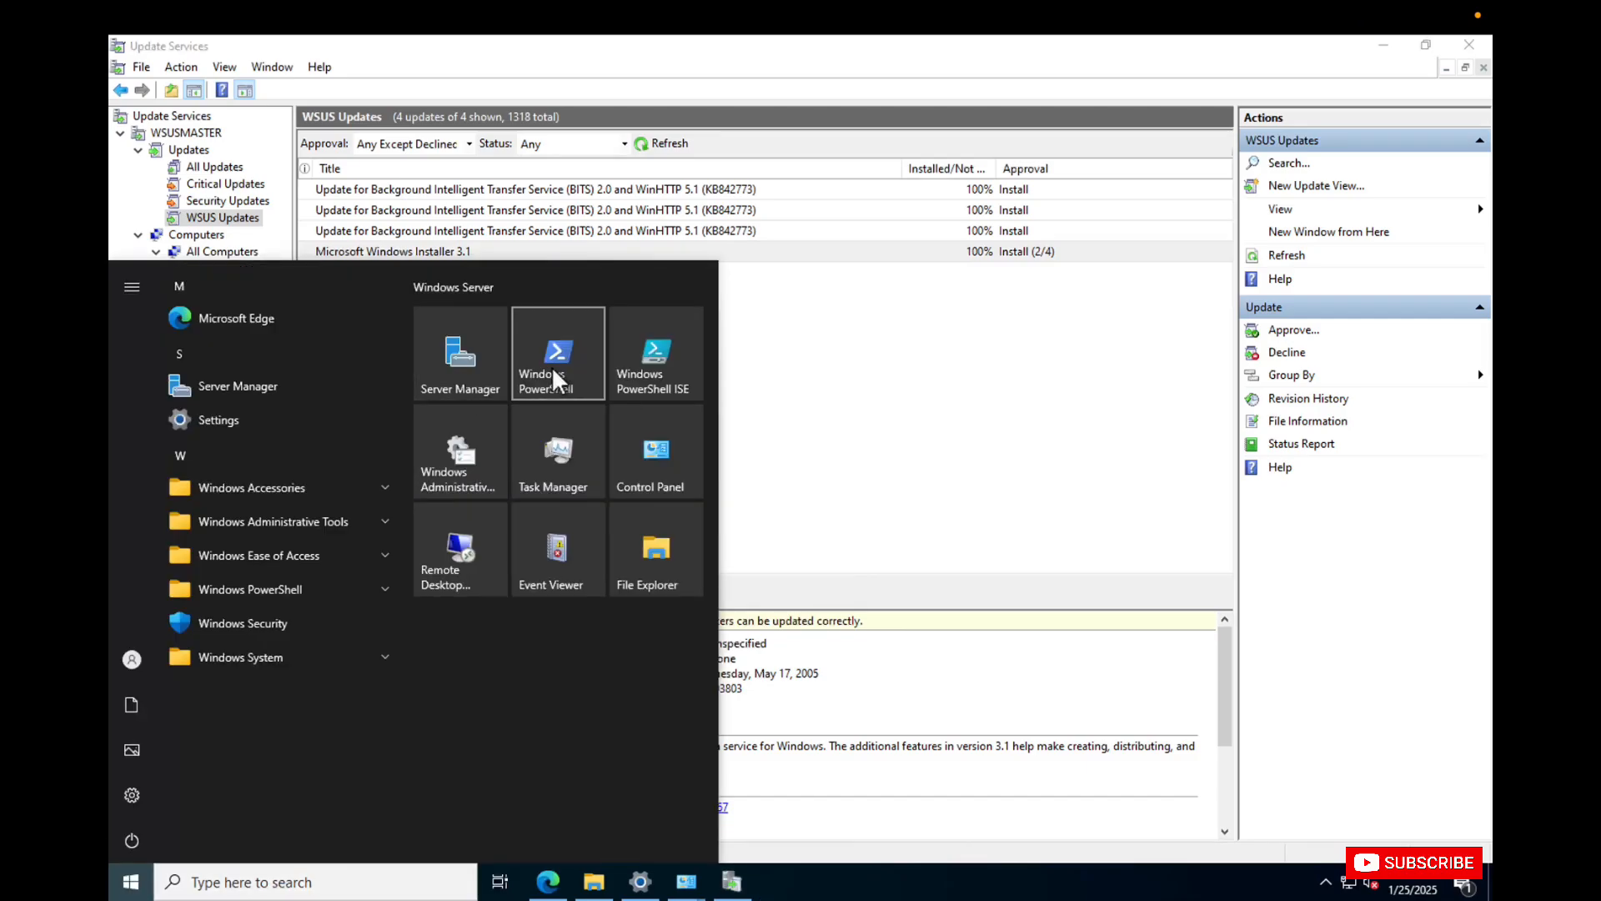
right_click(646, 365)
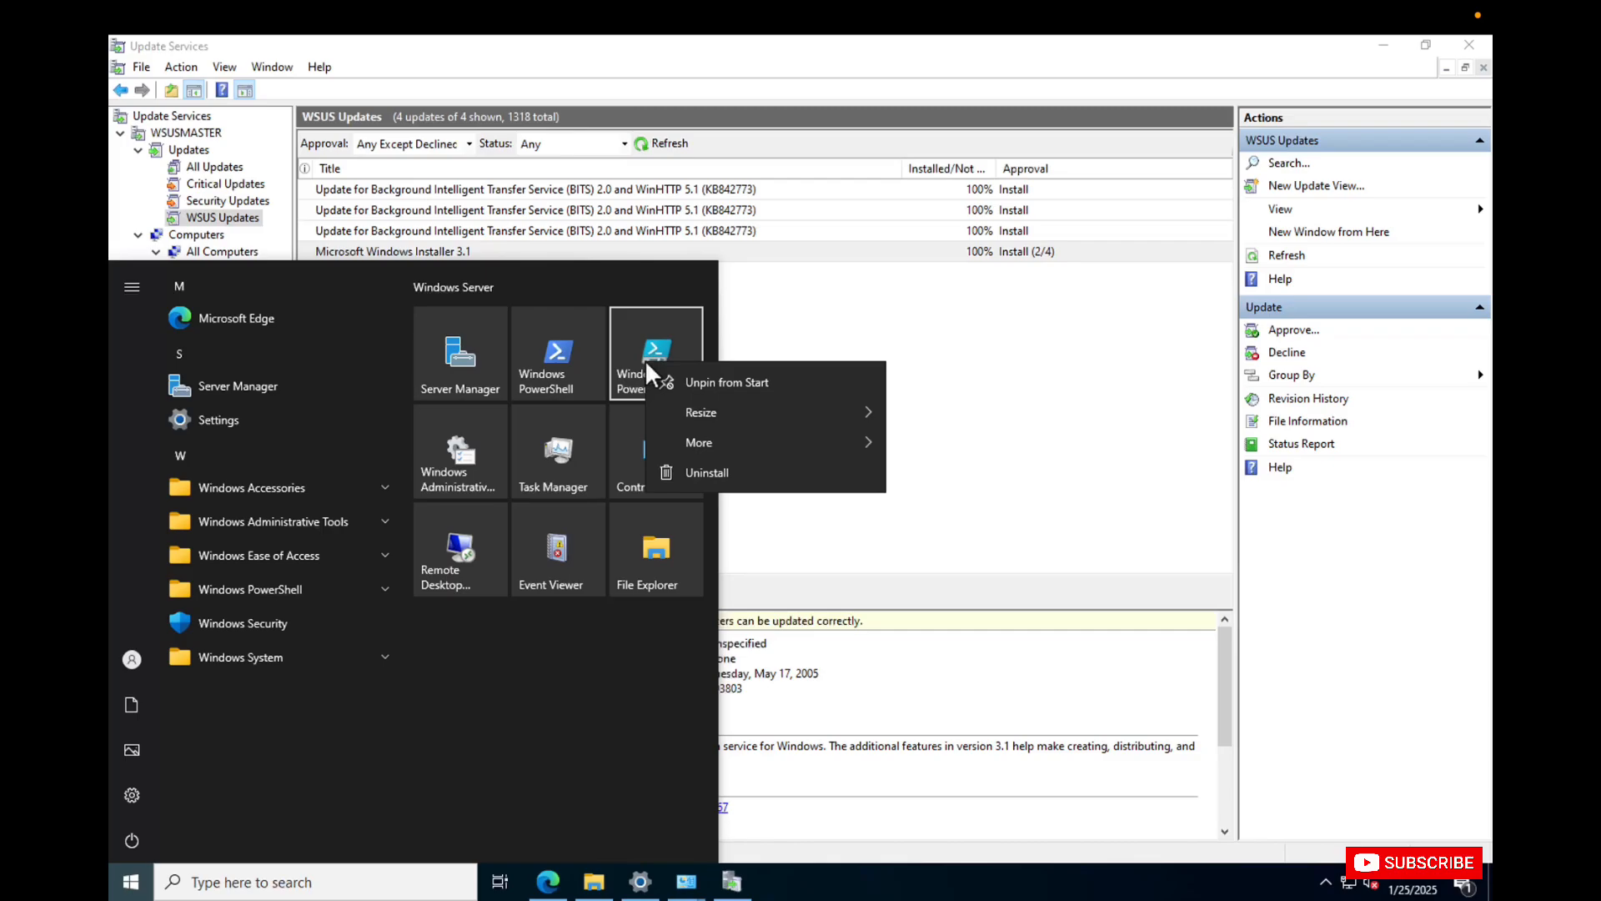
mouse_move(808, 440)
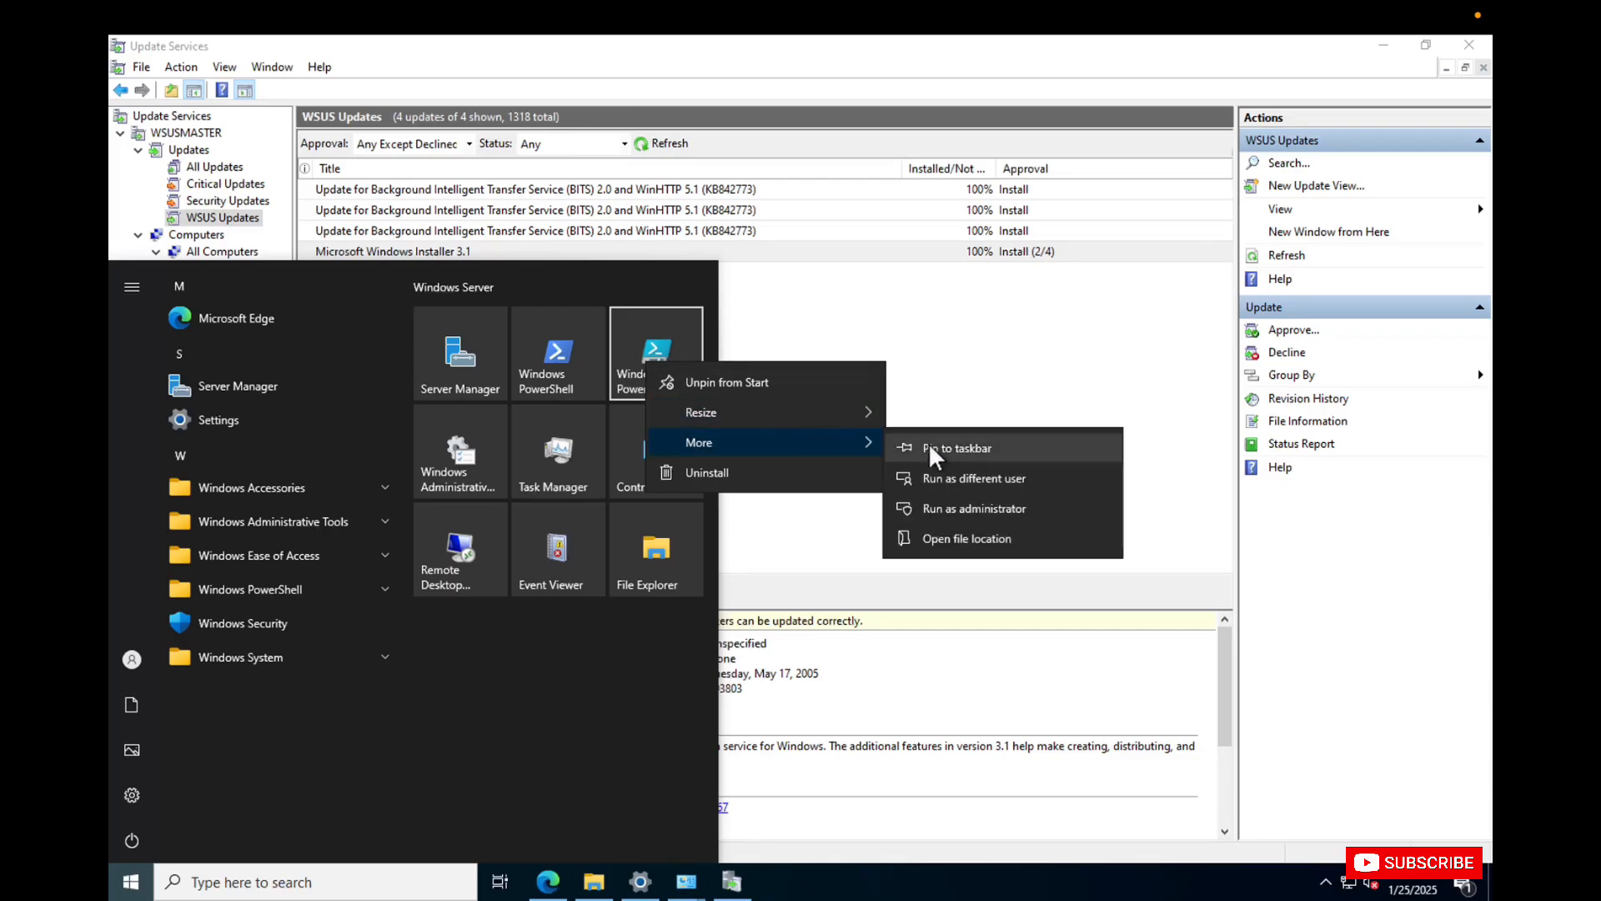
click(939, 504)
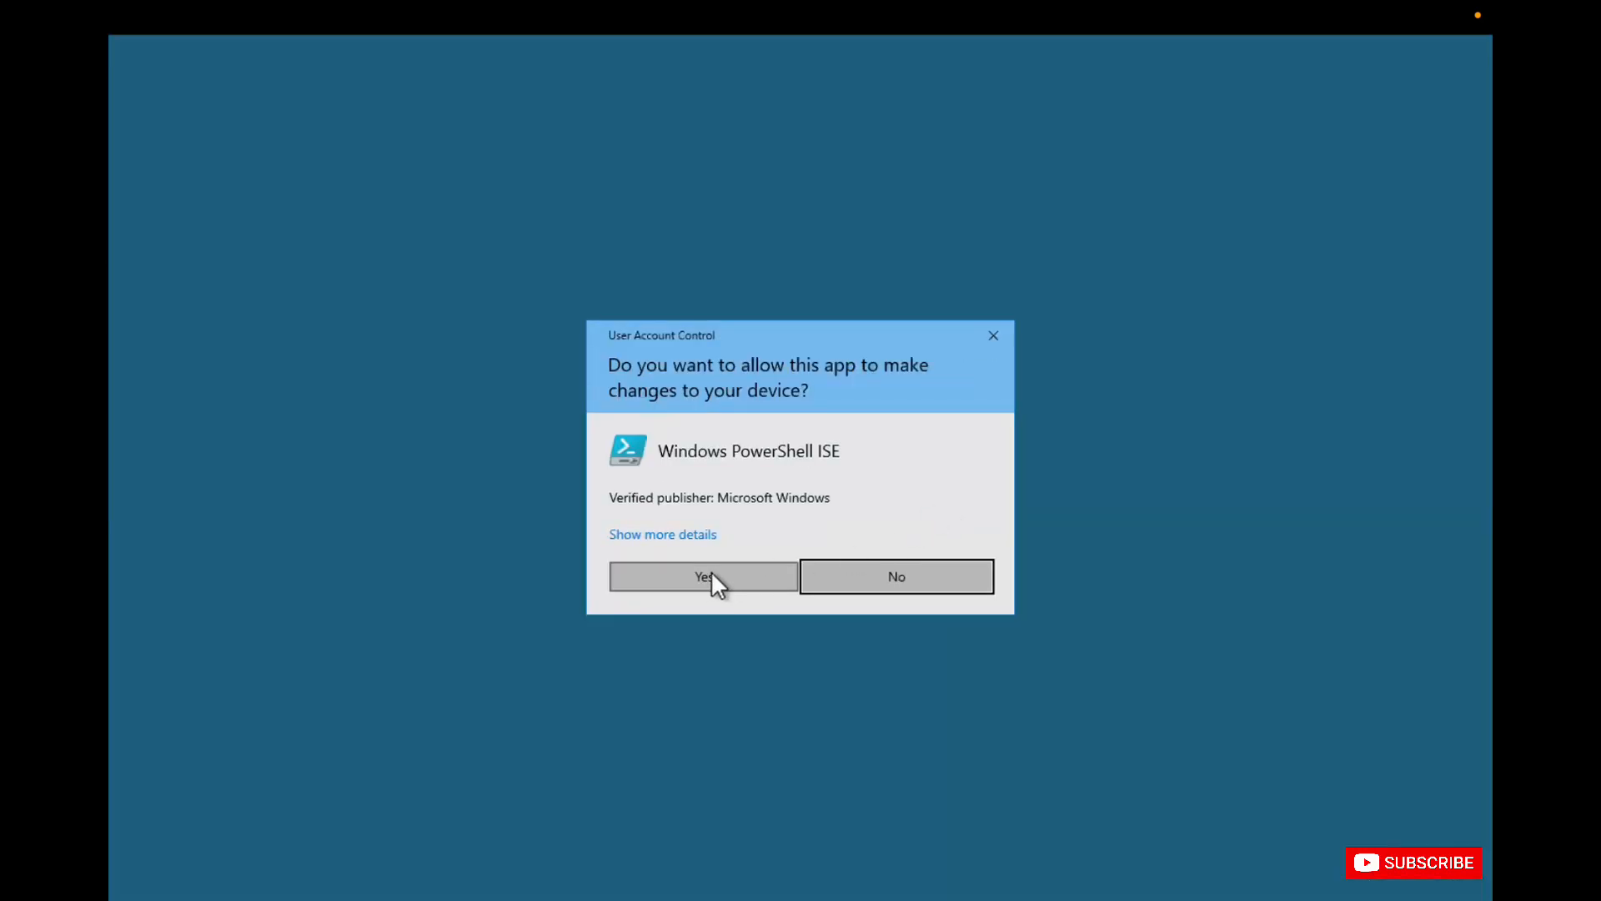
click(707, 575)
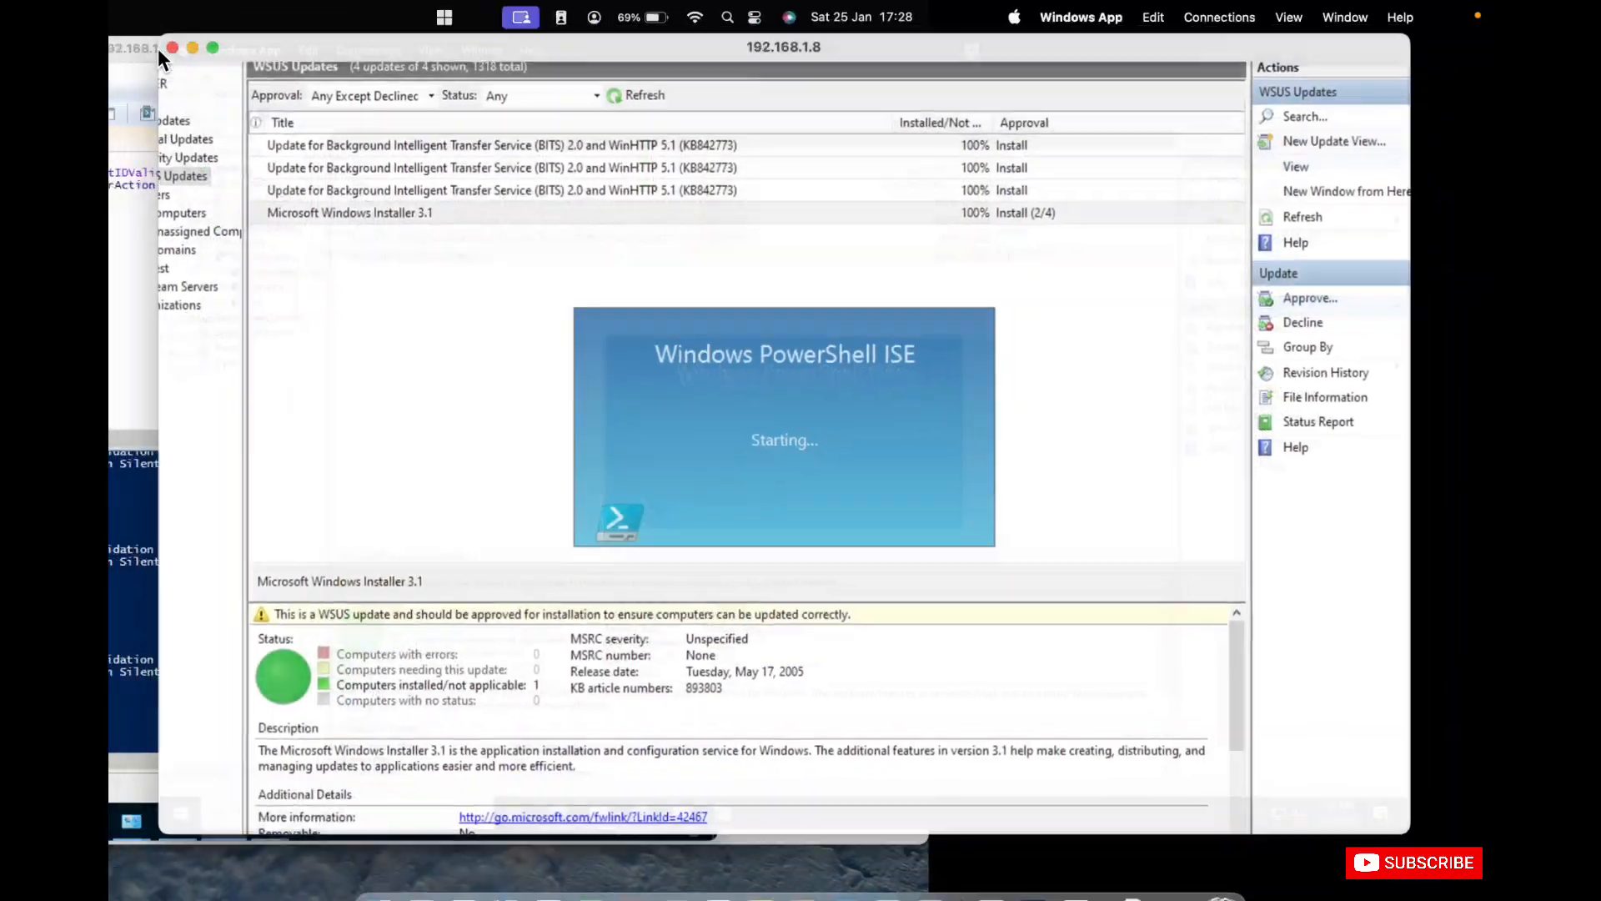
Switch to the 192.168.1.7 remote session and copy the whole Windows Update client reset script from PowerShell ISE.
click(133, 293)
click(496, 287)
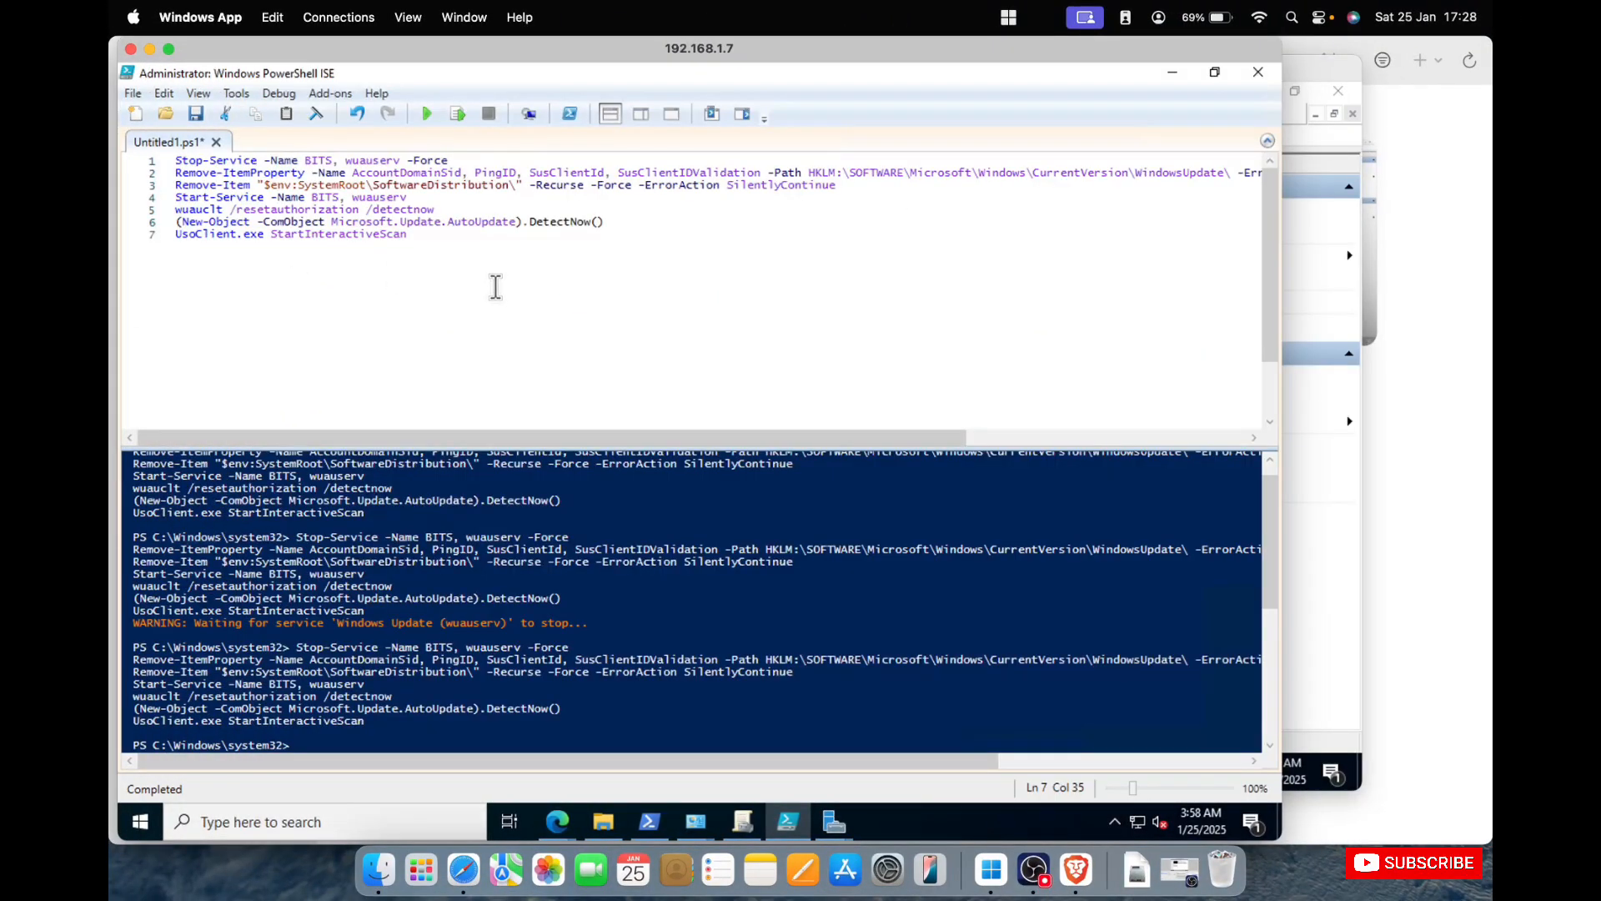
drag(496, 287, 159, 116)
right_click(273, 183)
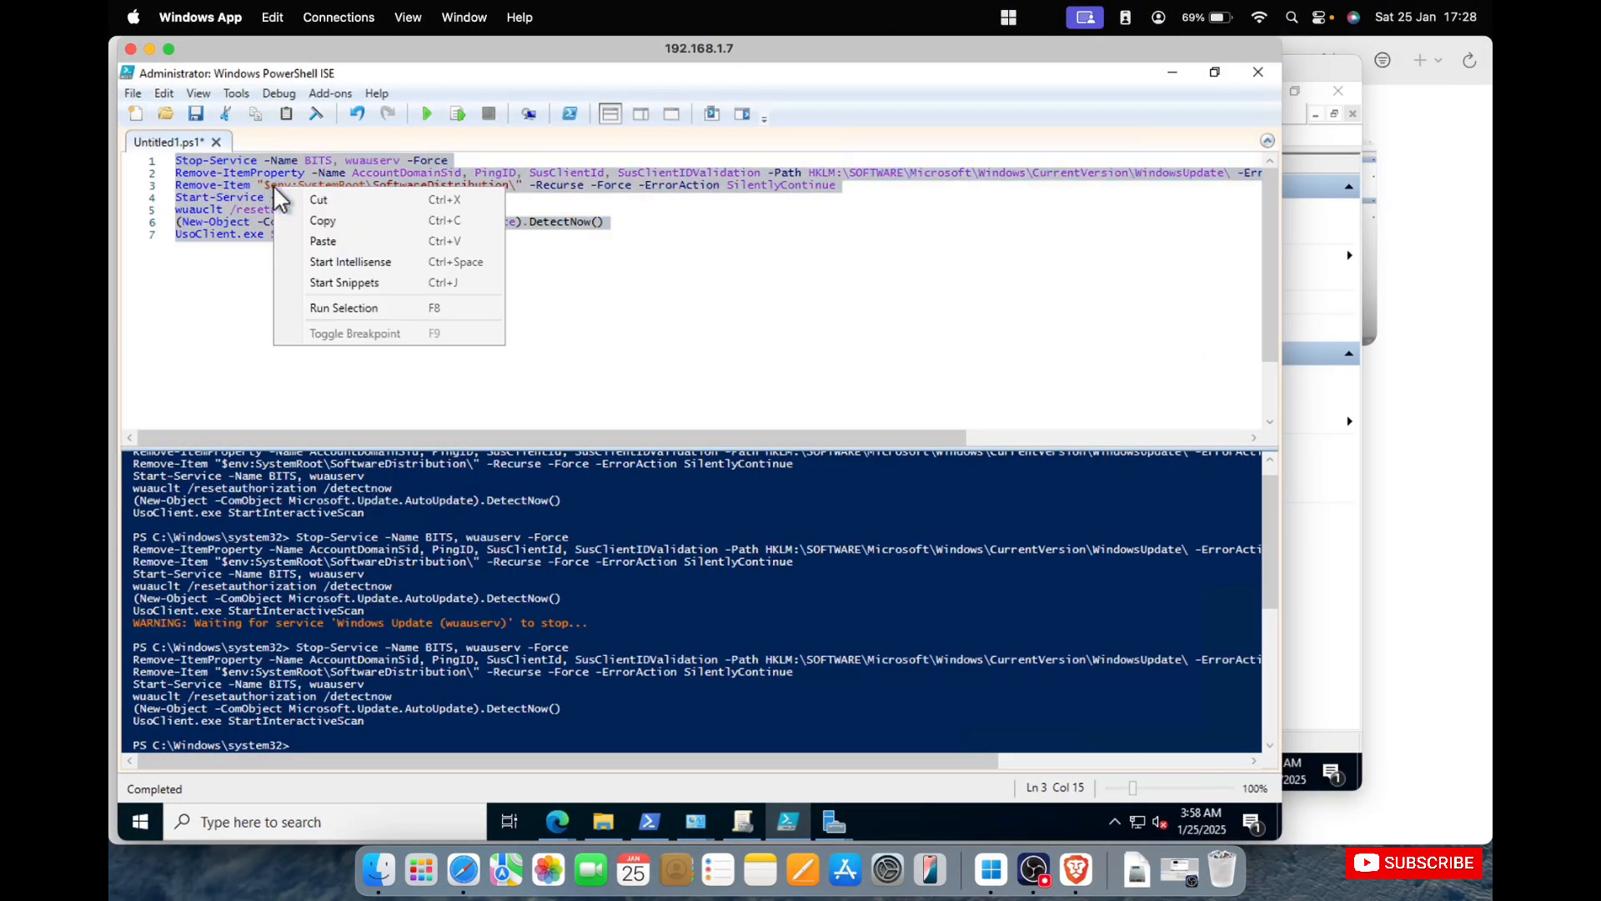
click(345, 223)
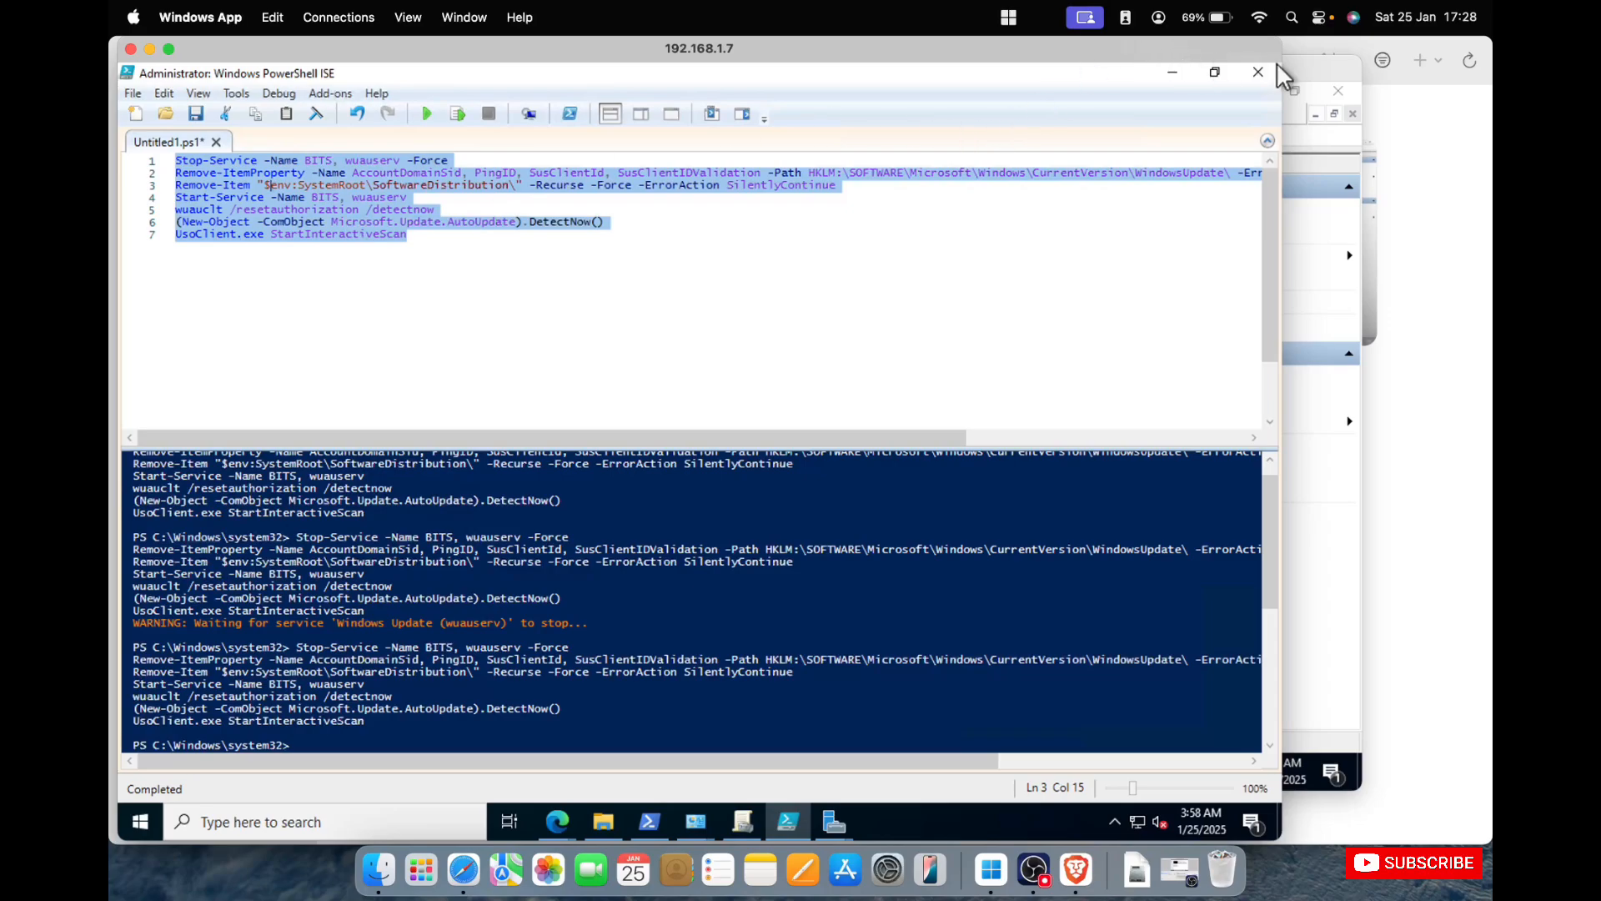
Return to the 192.168.1.8 session, show the script pane above the console, paste the copied reset script and run it.
click(1308, 67)
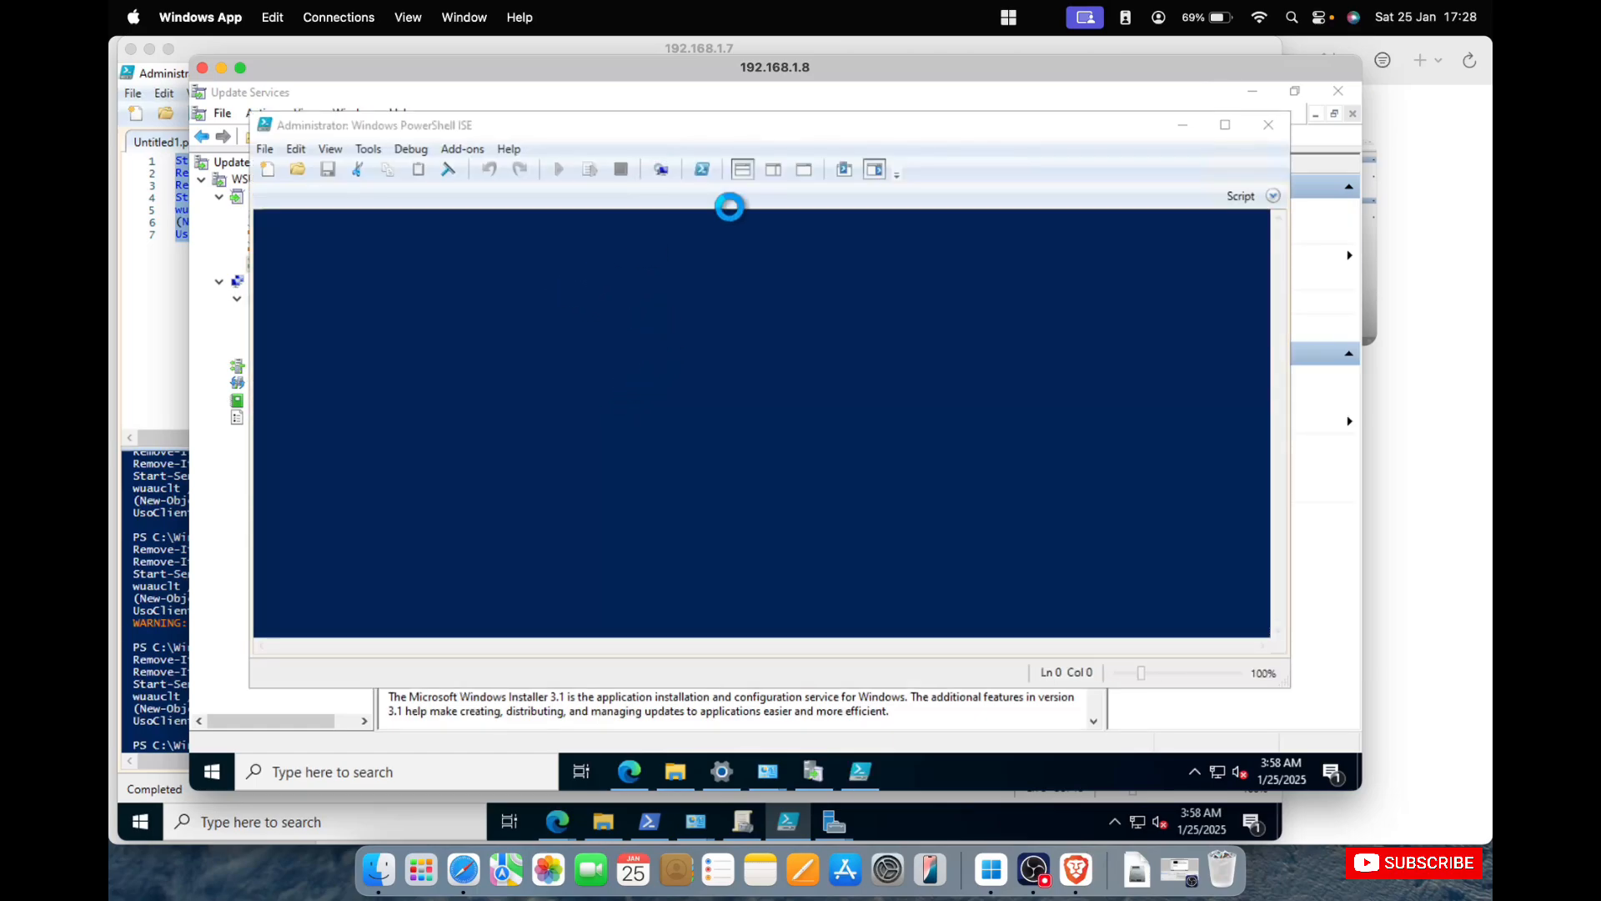
click(777, 172)
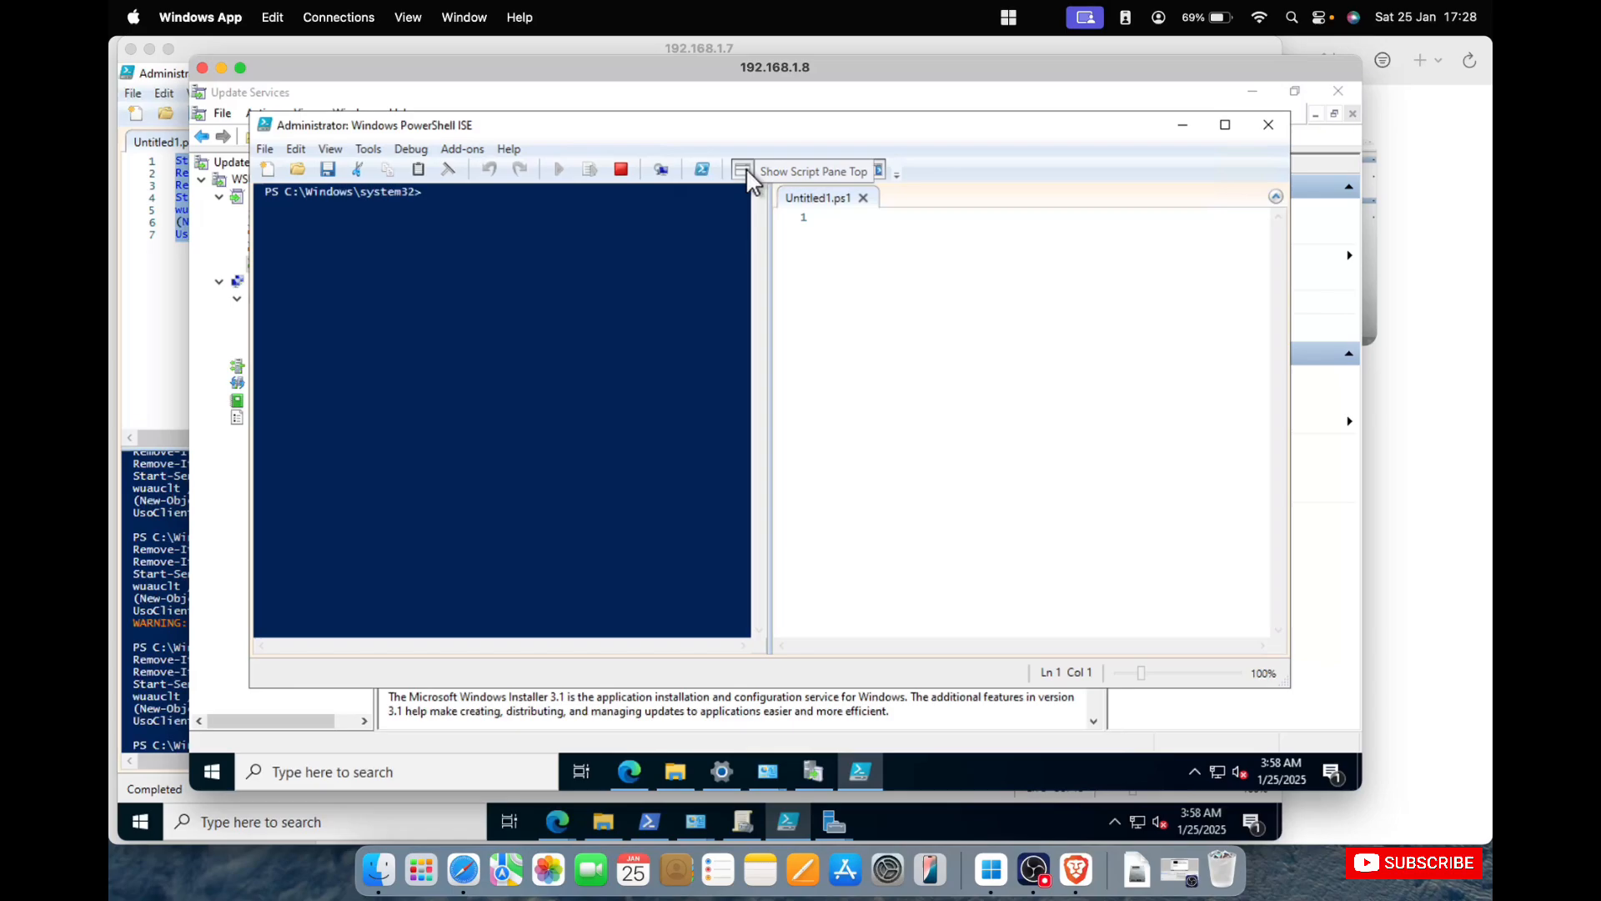
click(746, 168)
key(ctrl+v)
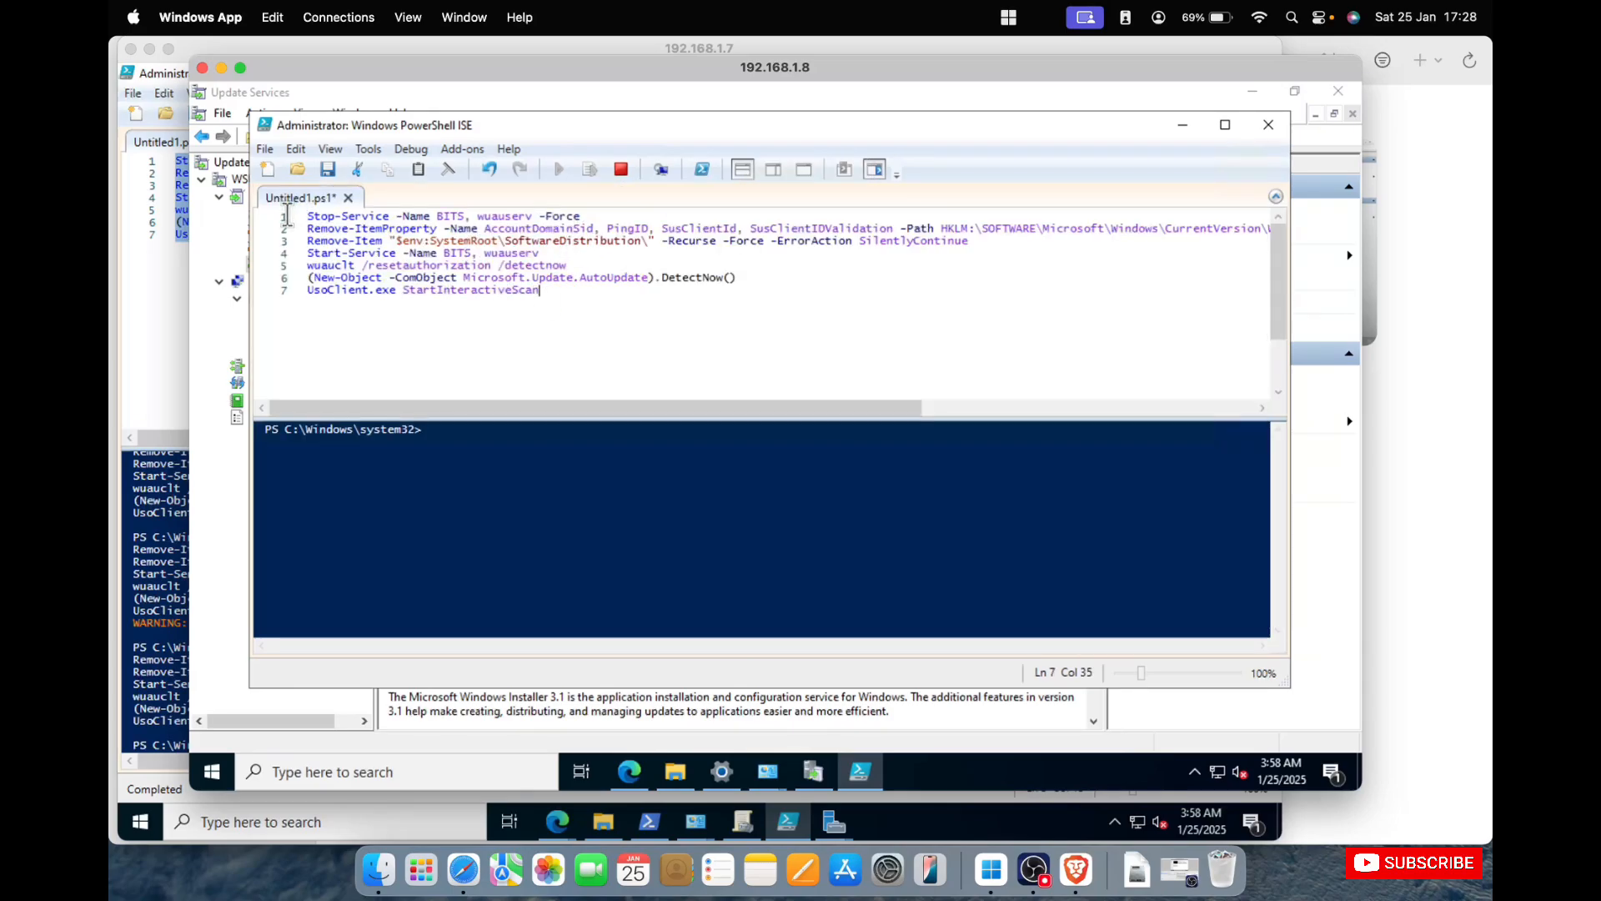
click(490, 265)
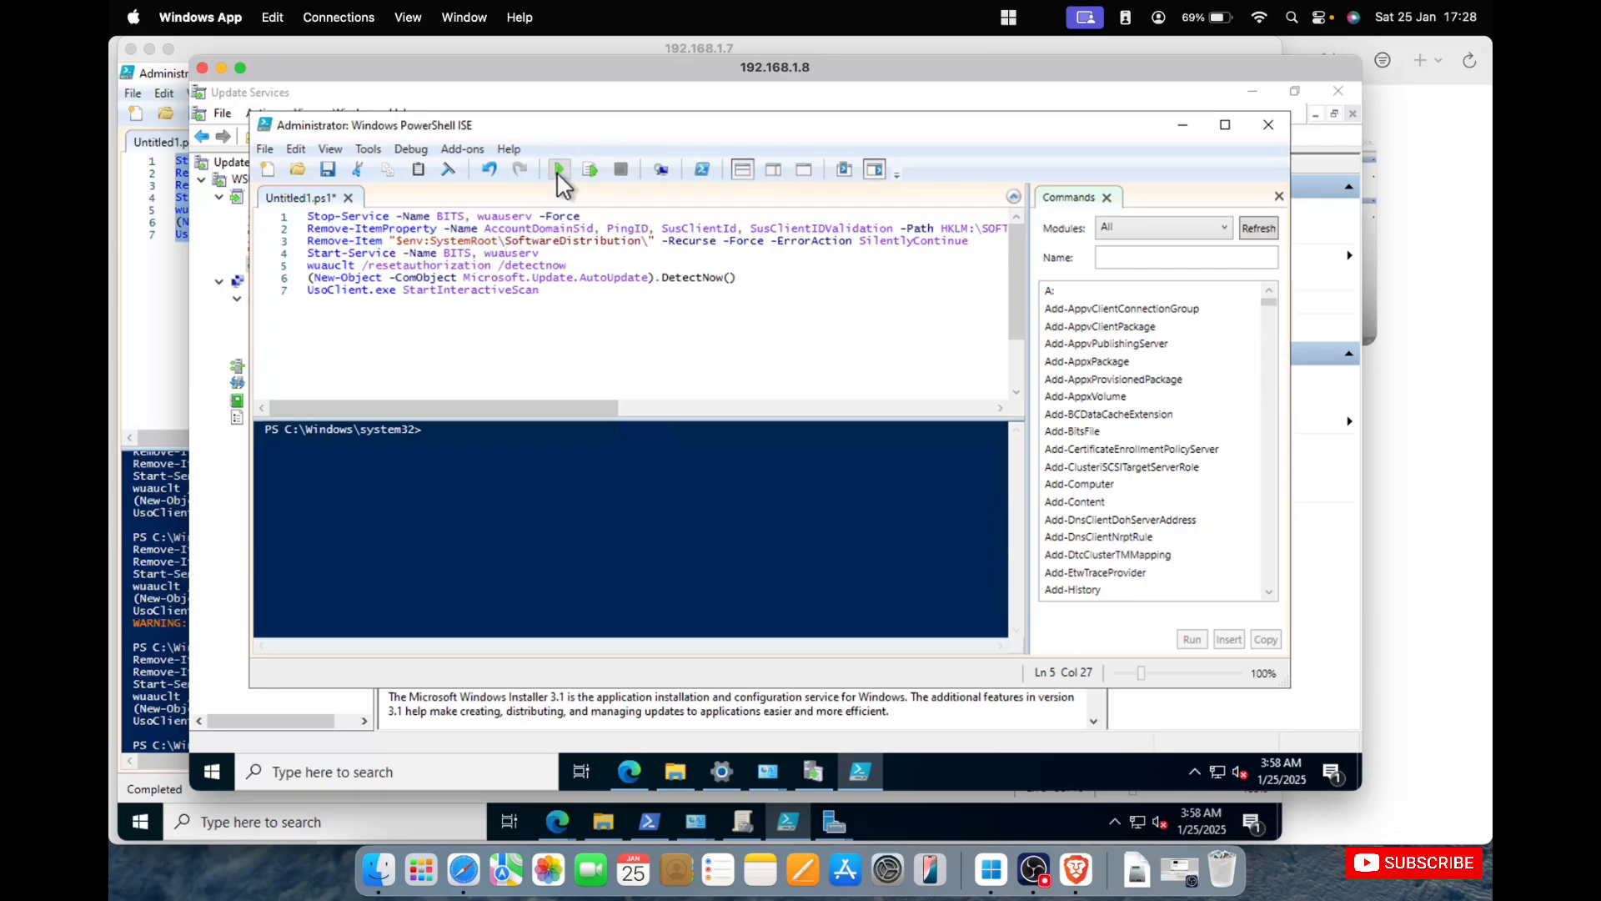
click(558, 170)
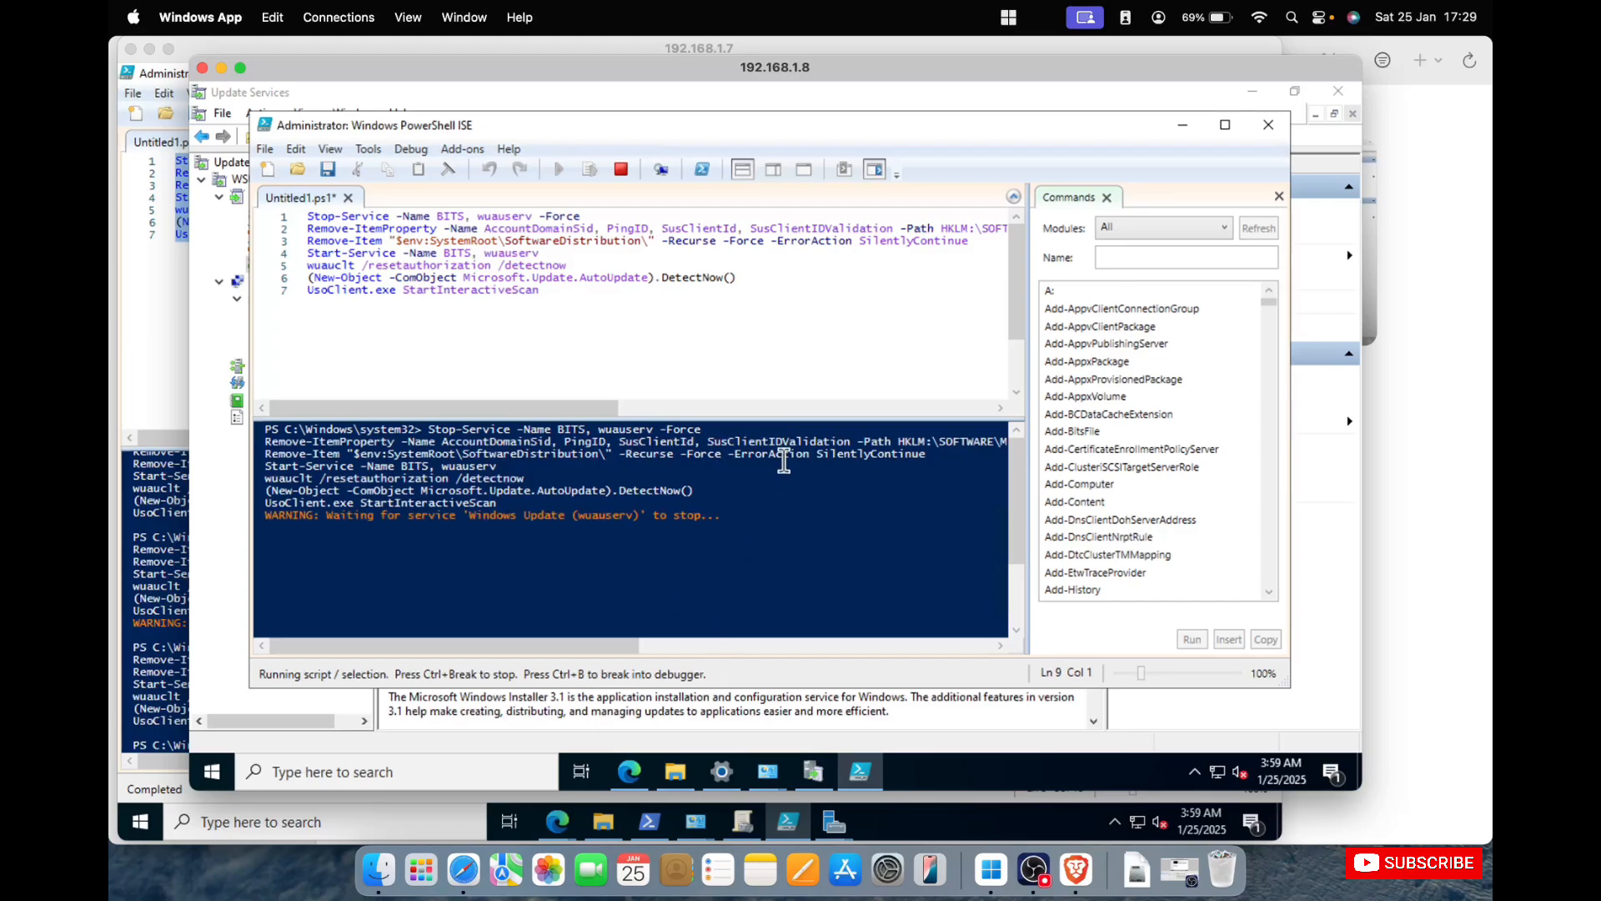
Minimize PowerShell ISE and check the Unassigned Computers and Domains groups in Update Services for newly reporting computers.
click(1183, 125)
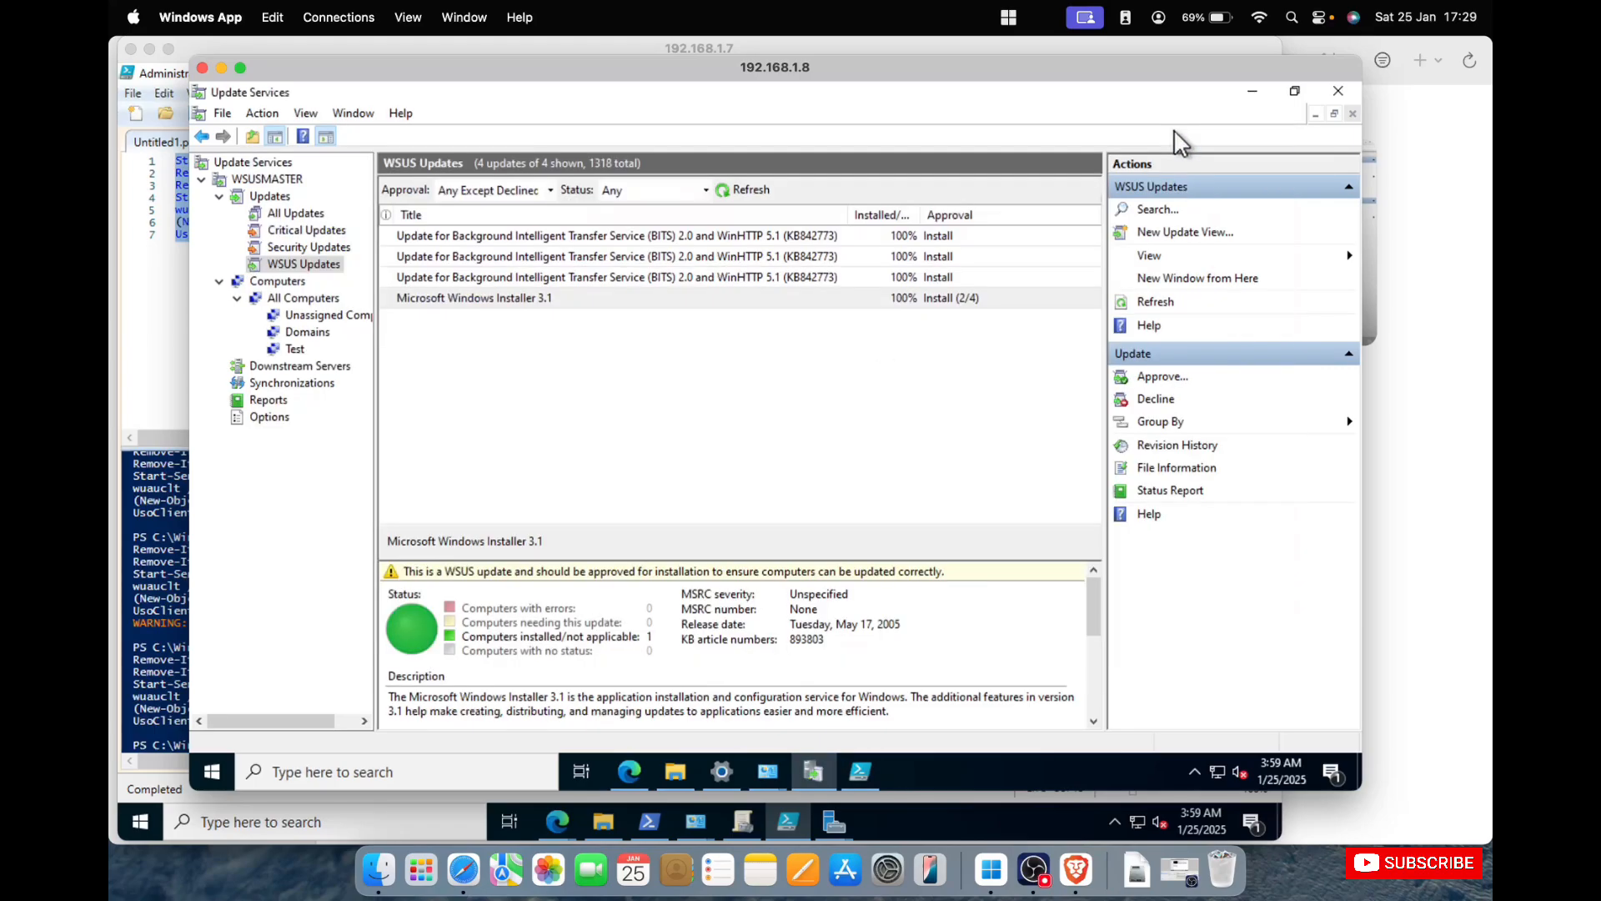
click(327, 315)
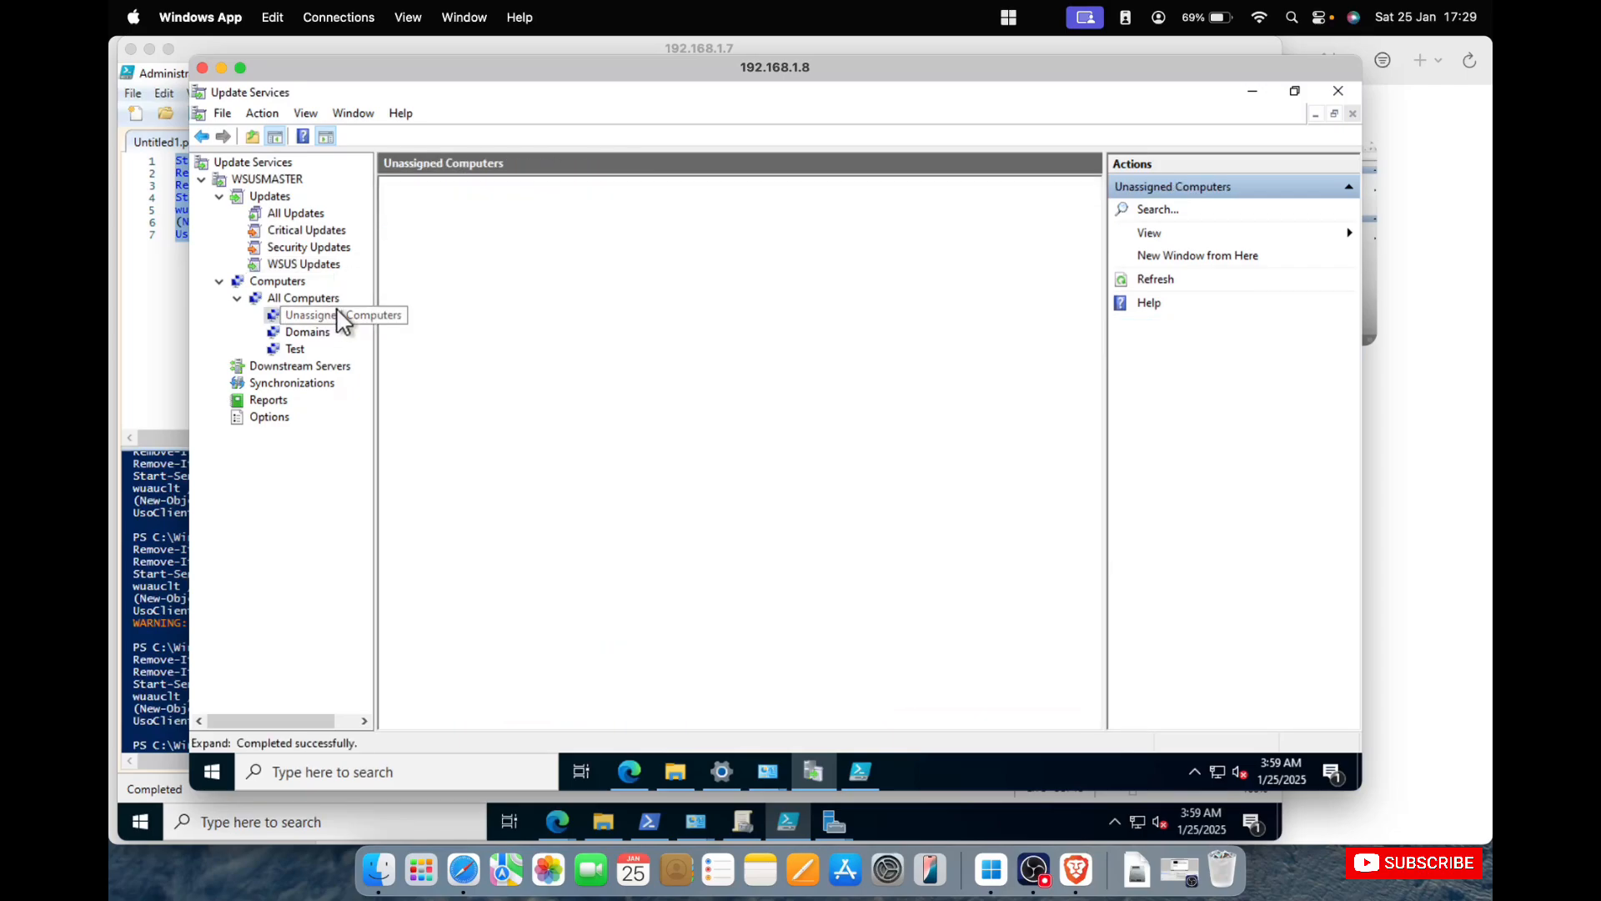
click(617, 191)
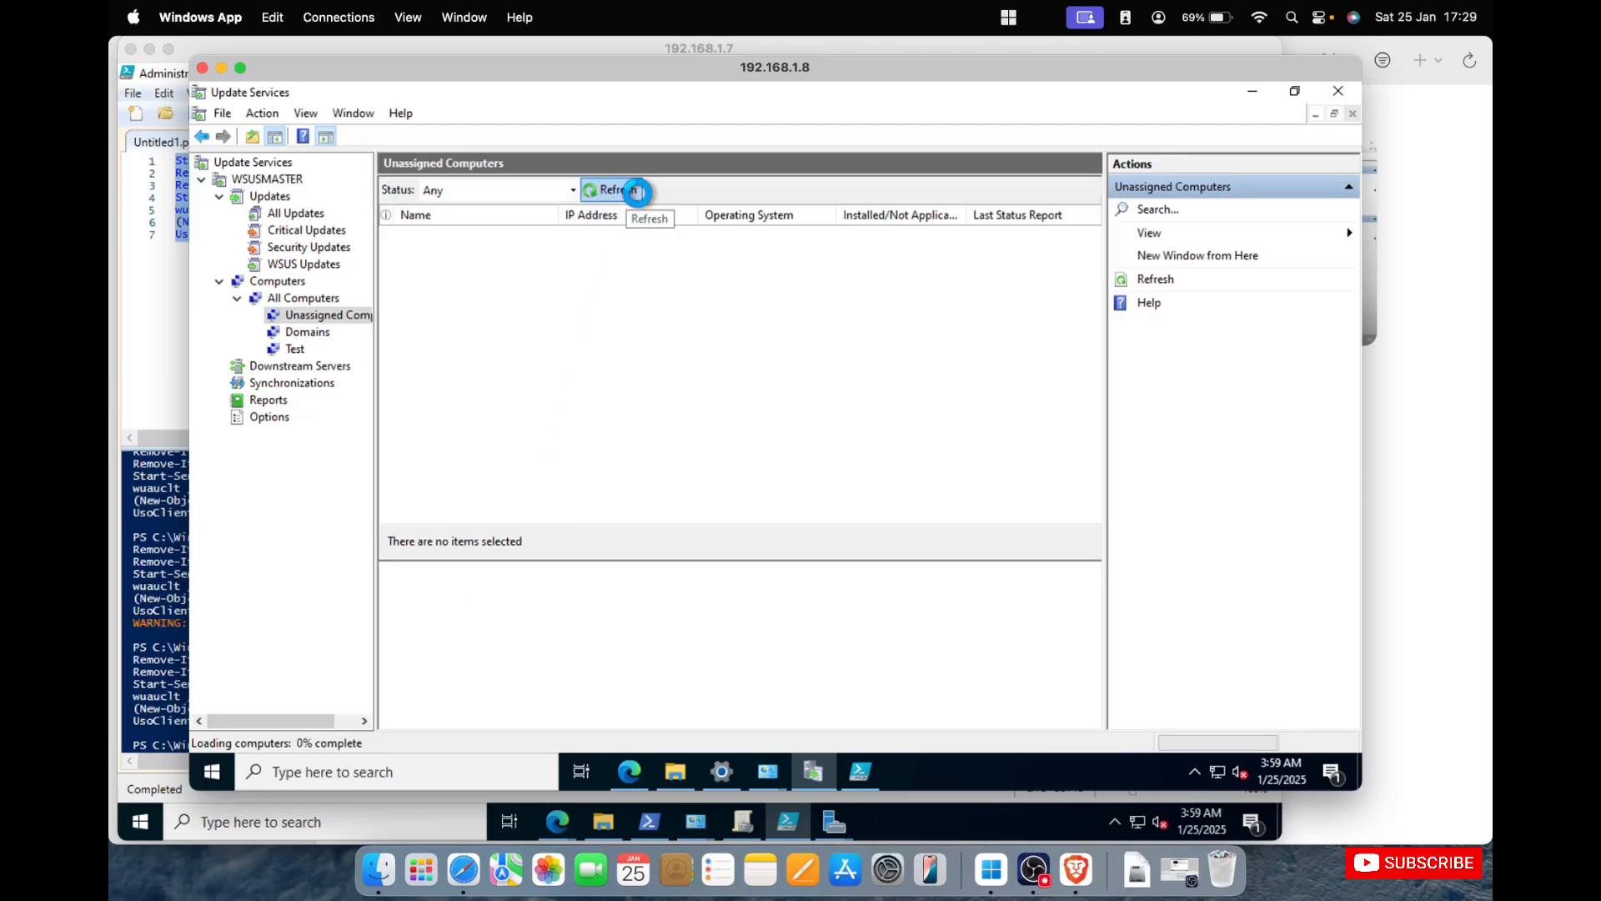
click(308, 330)
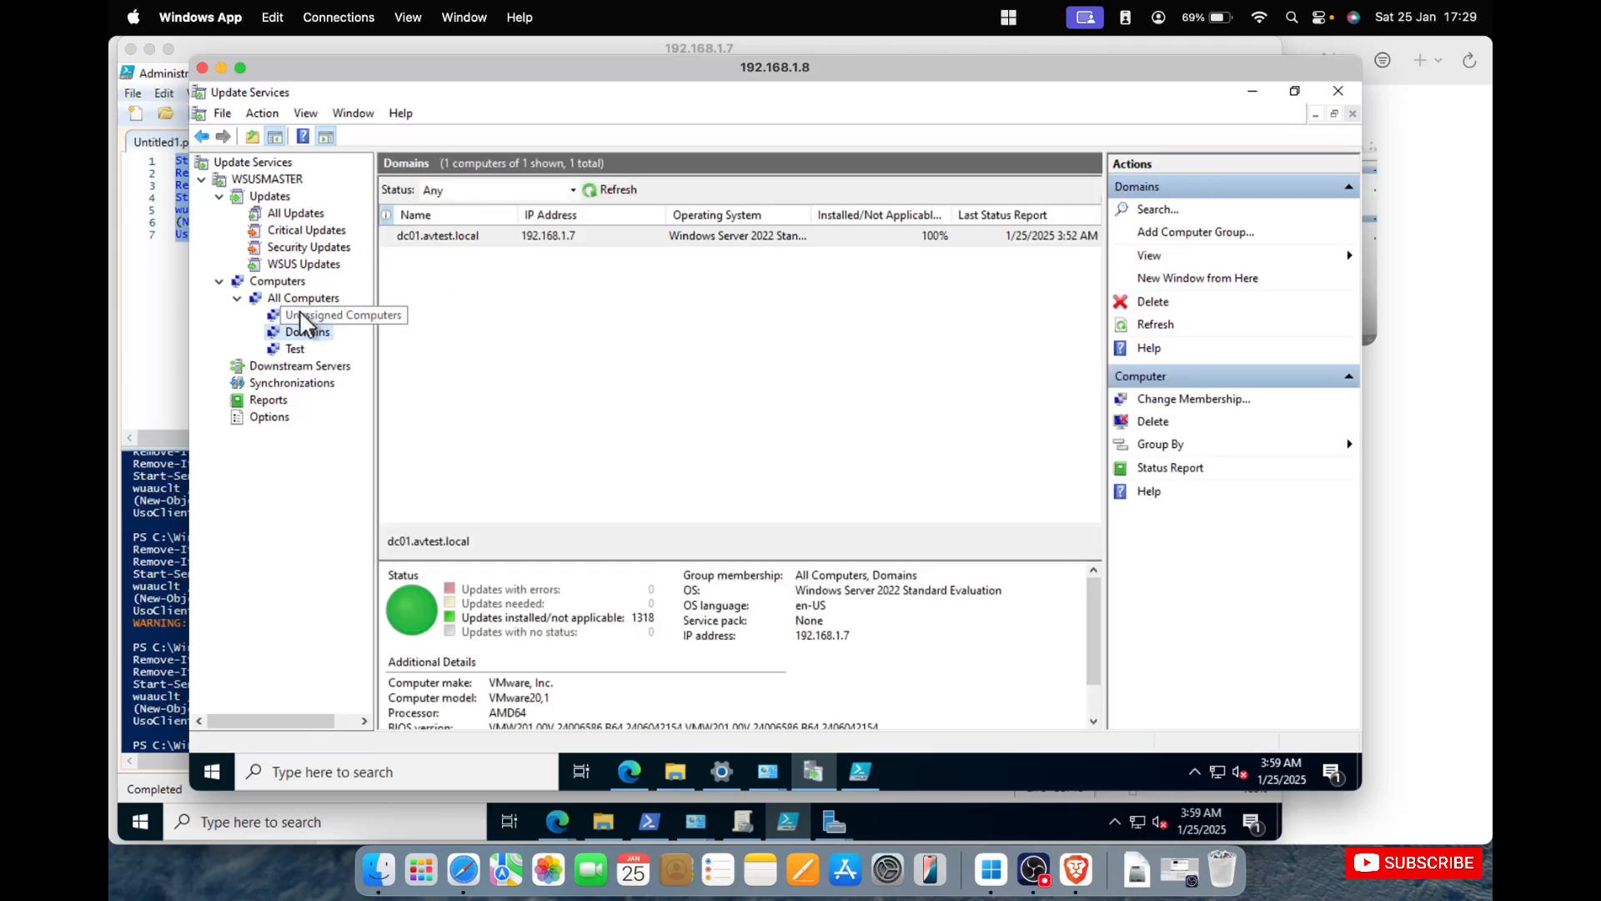
click(323, 314)
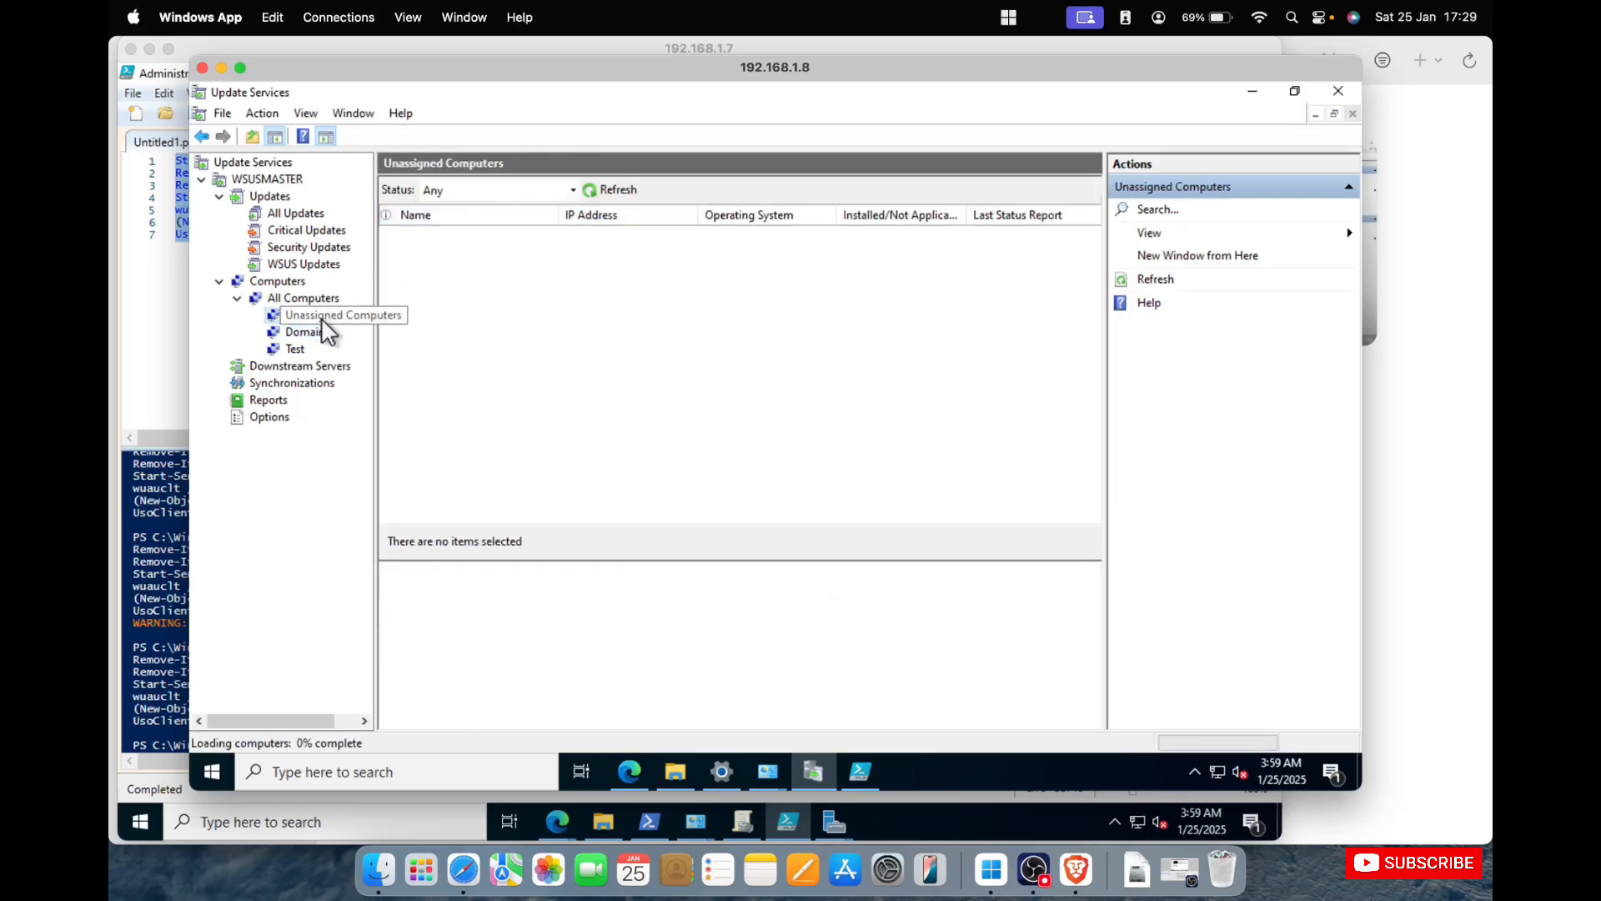
Refresh the Unassigned Computers group and filter the Security Updates view to approved updates.
click(615, 187)
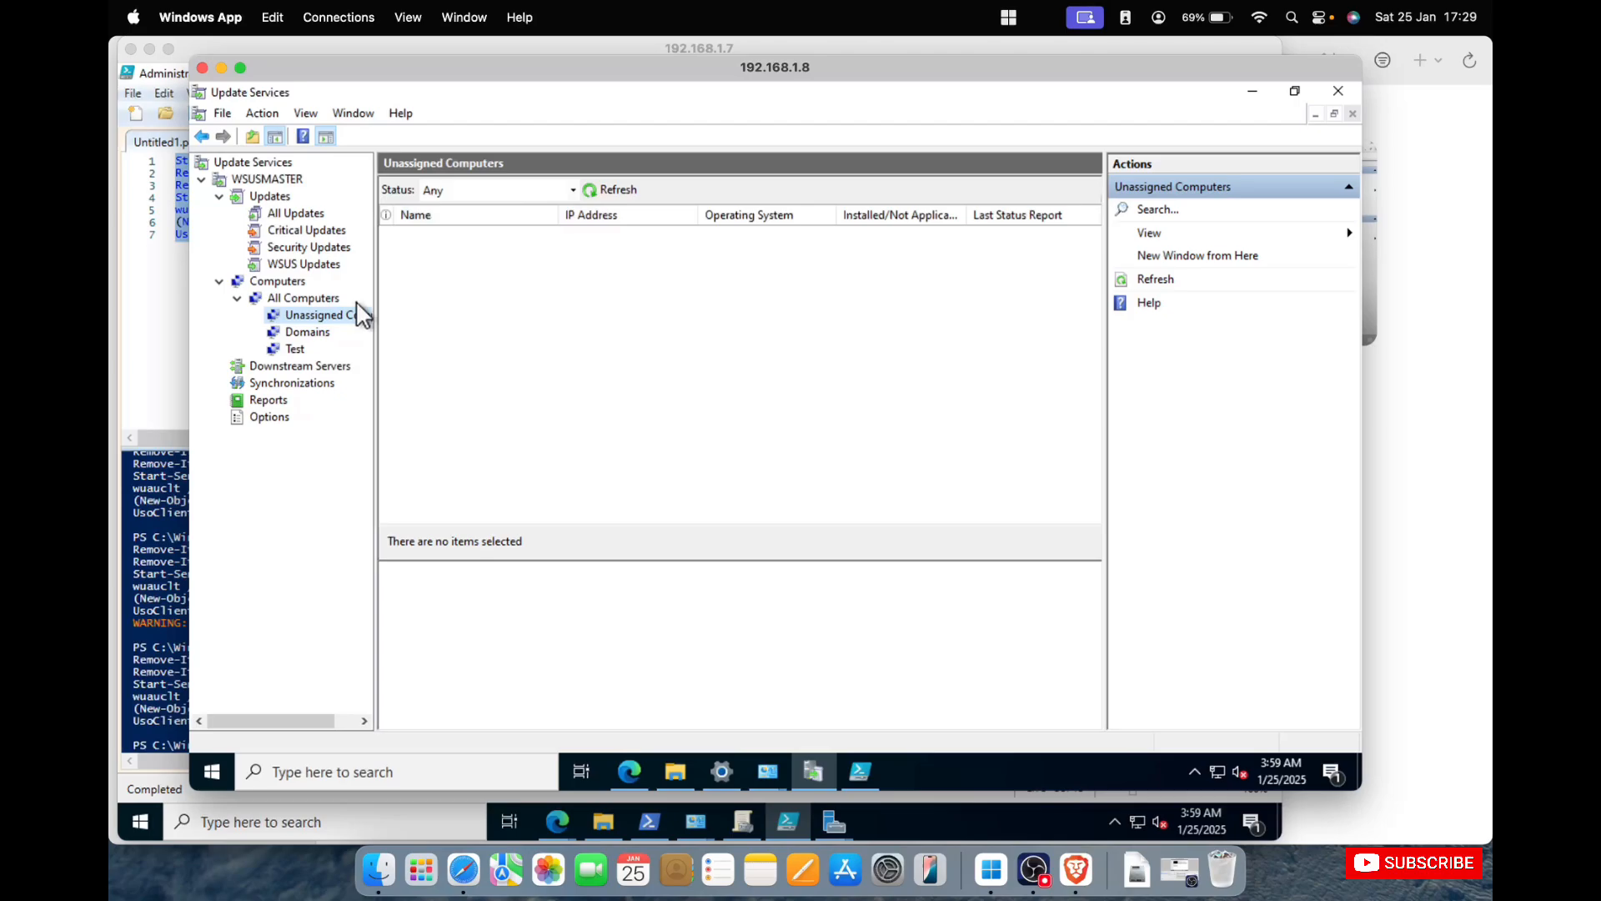
click(307, 249)
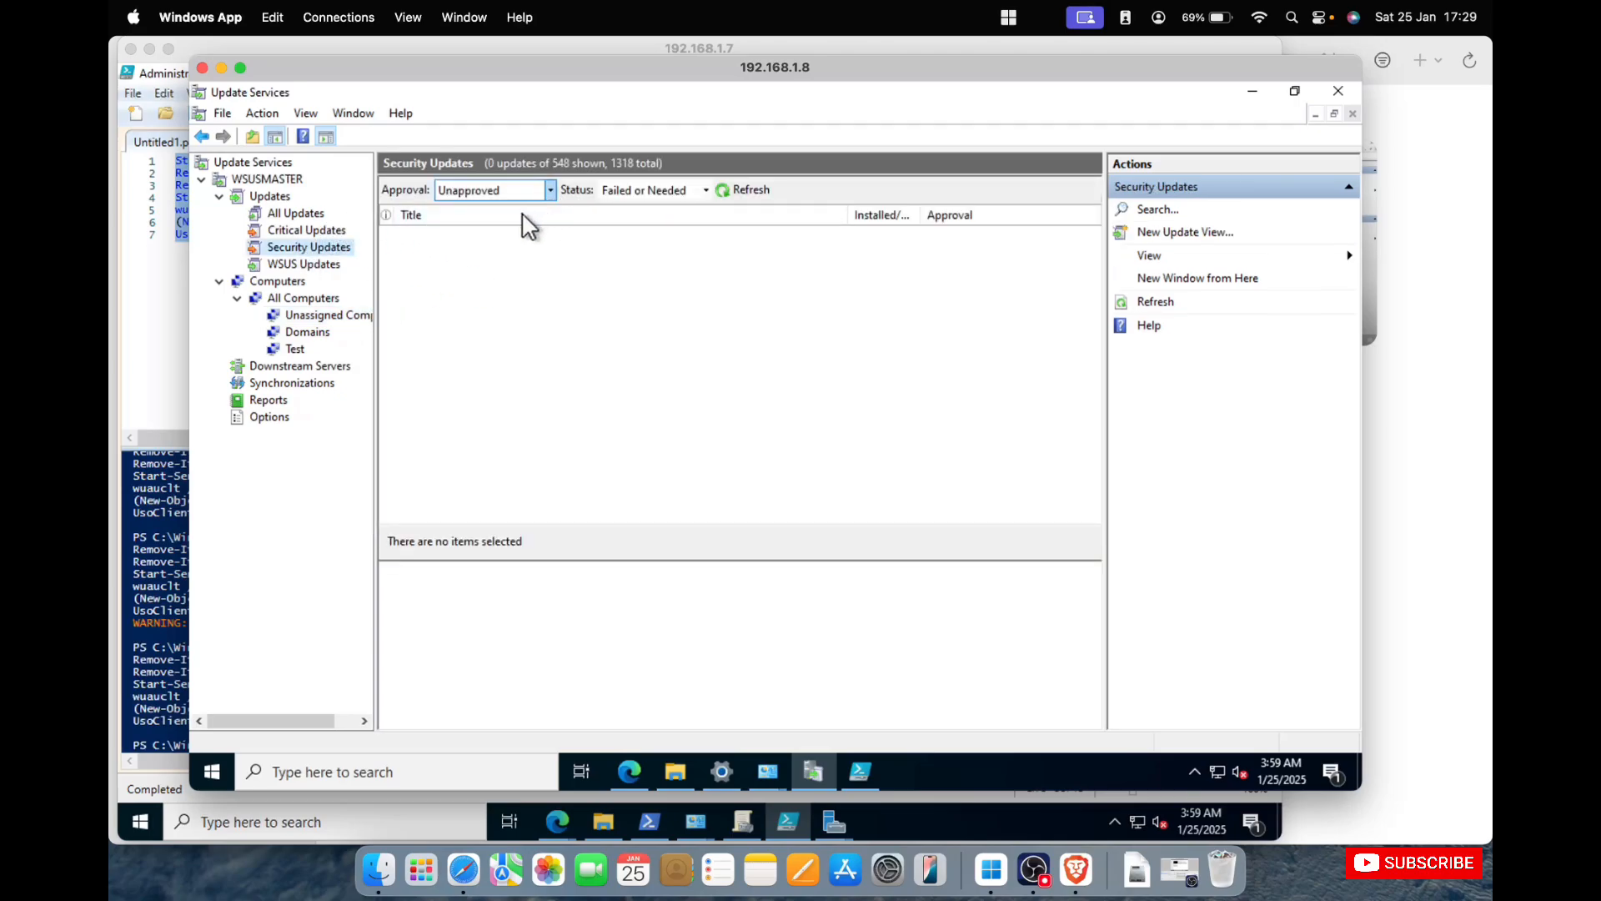
click(548, 190)
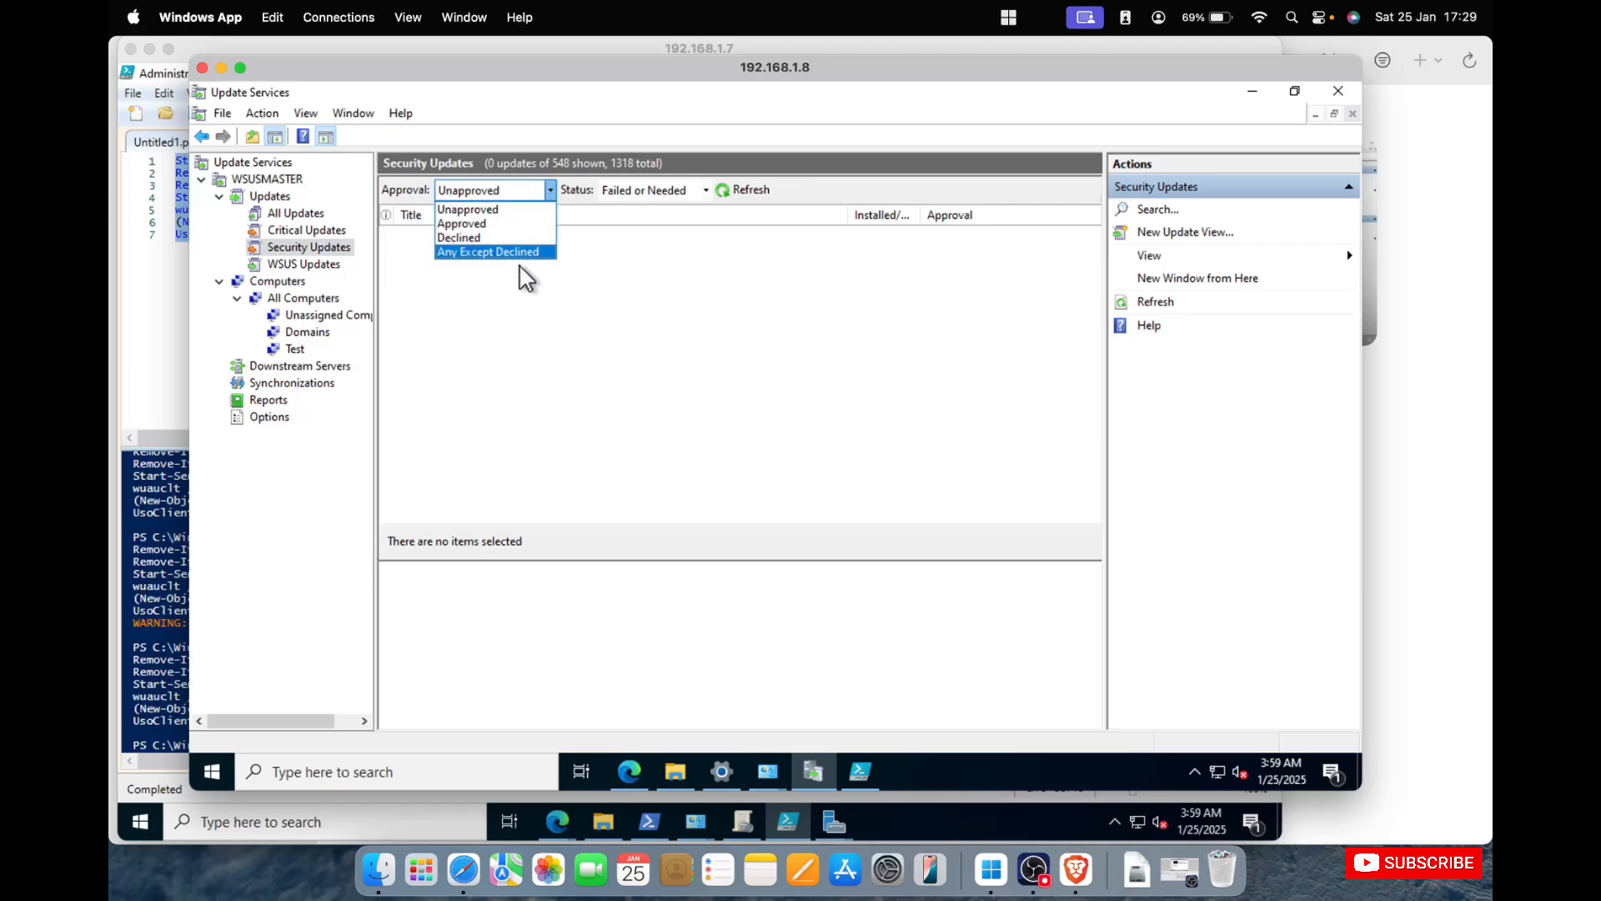
click(505, 218)
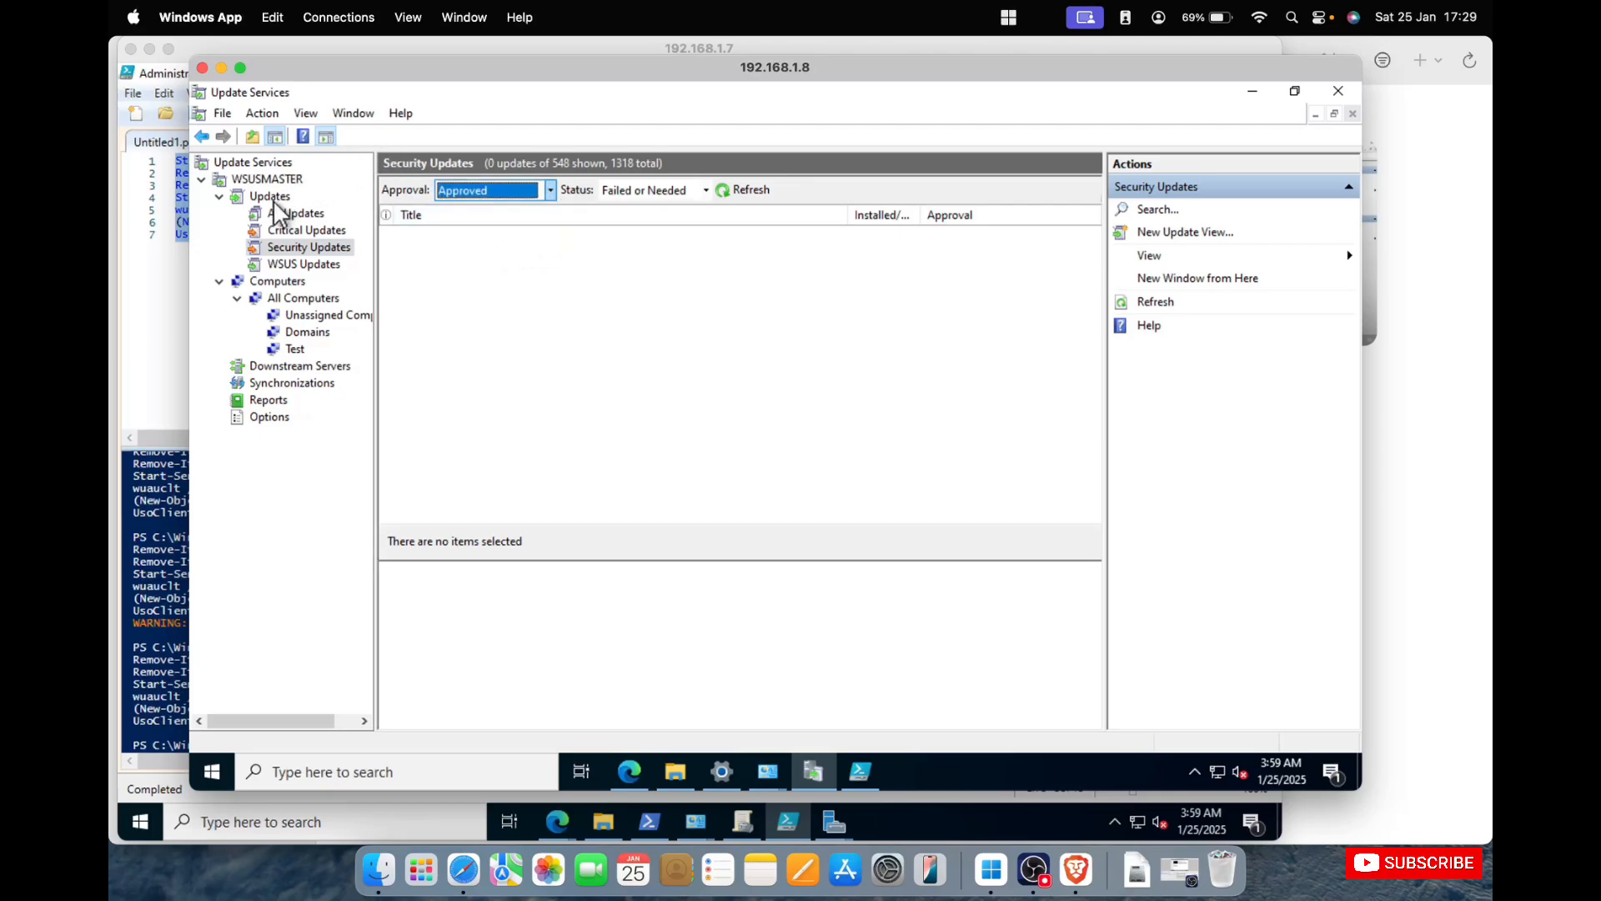
Filter the WSUS Updates view to approved updates with any status and refresh the list.
click(276, 200)
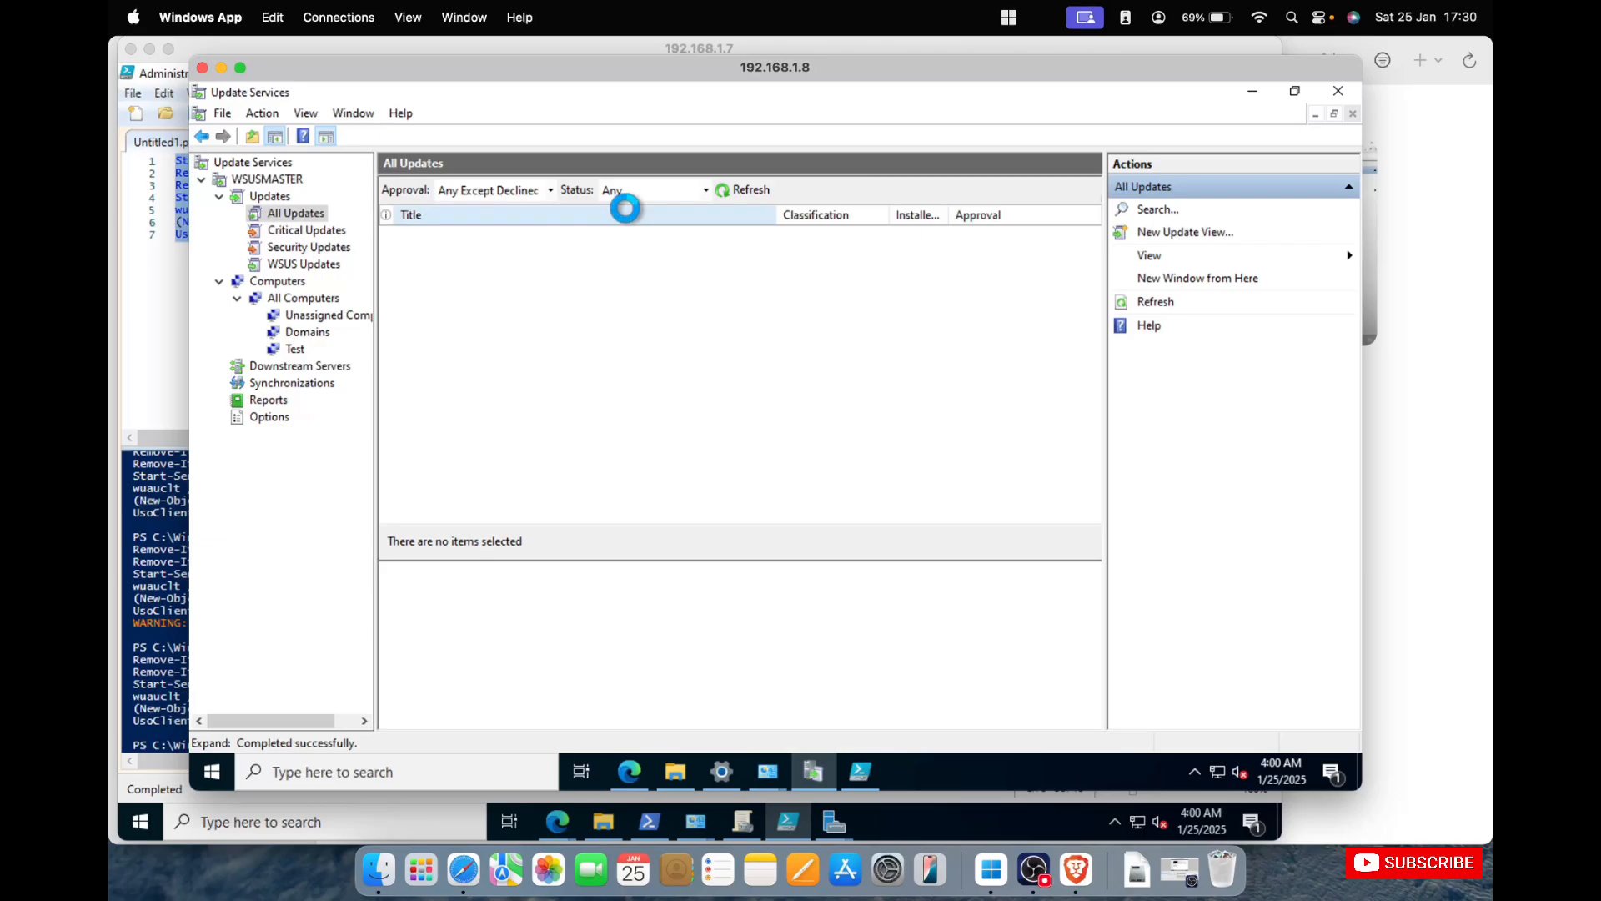
click(303, 264)
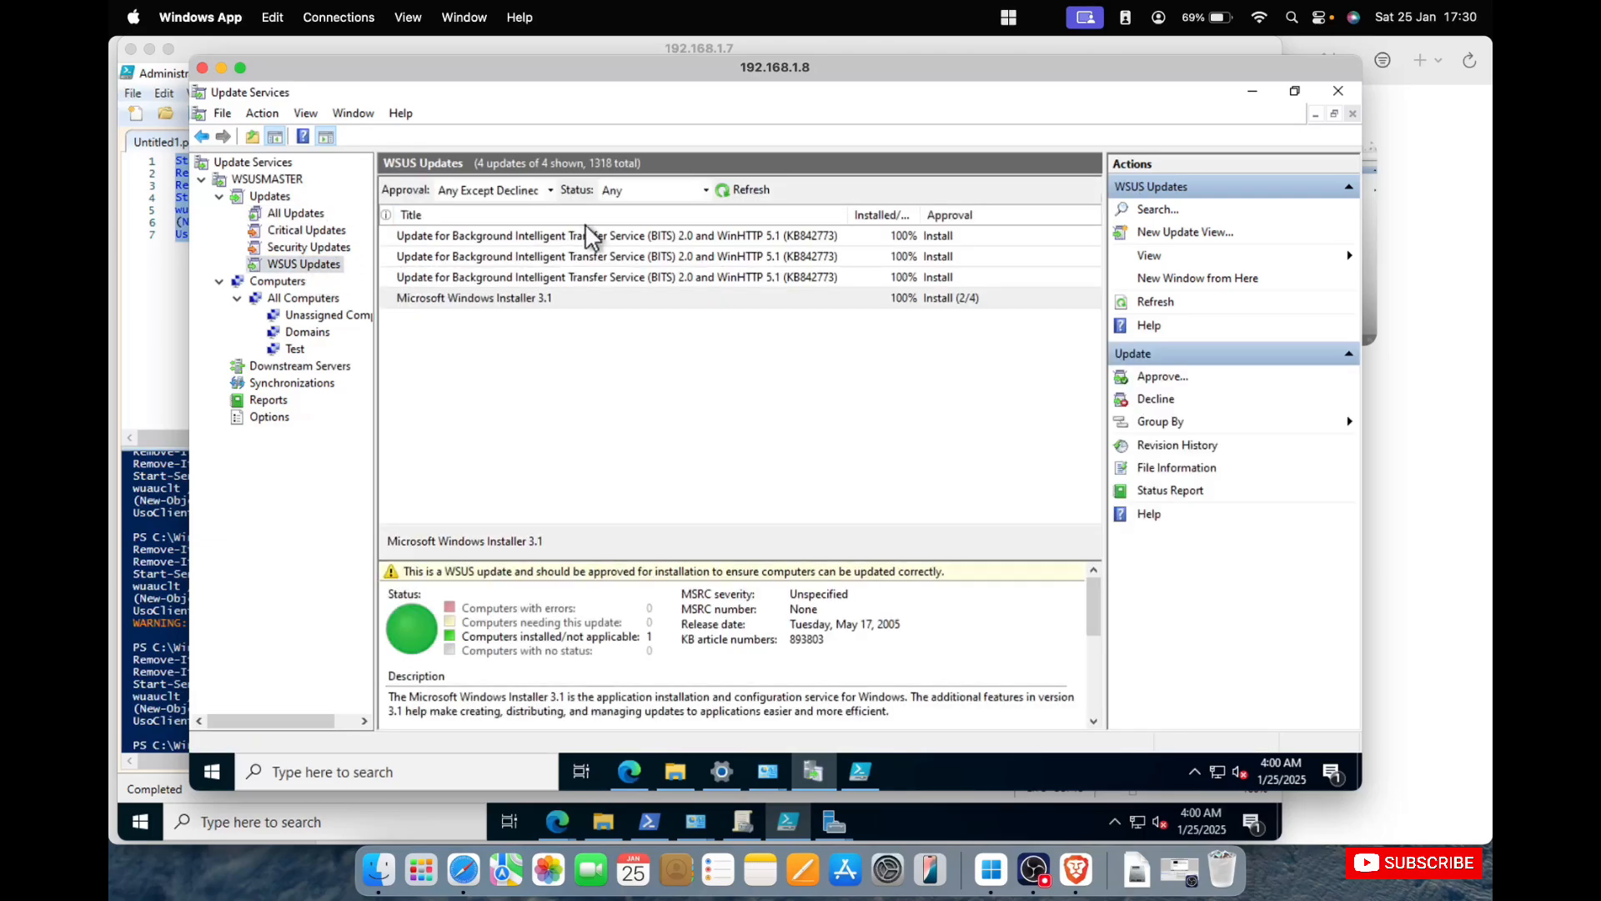
click(706, 189)
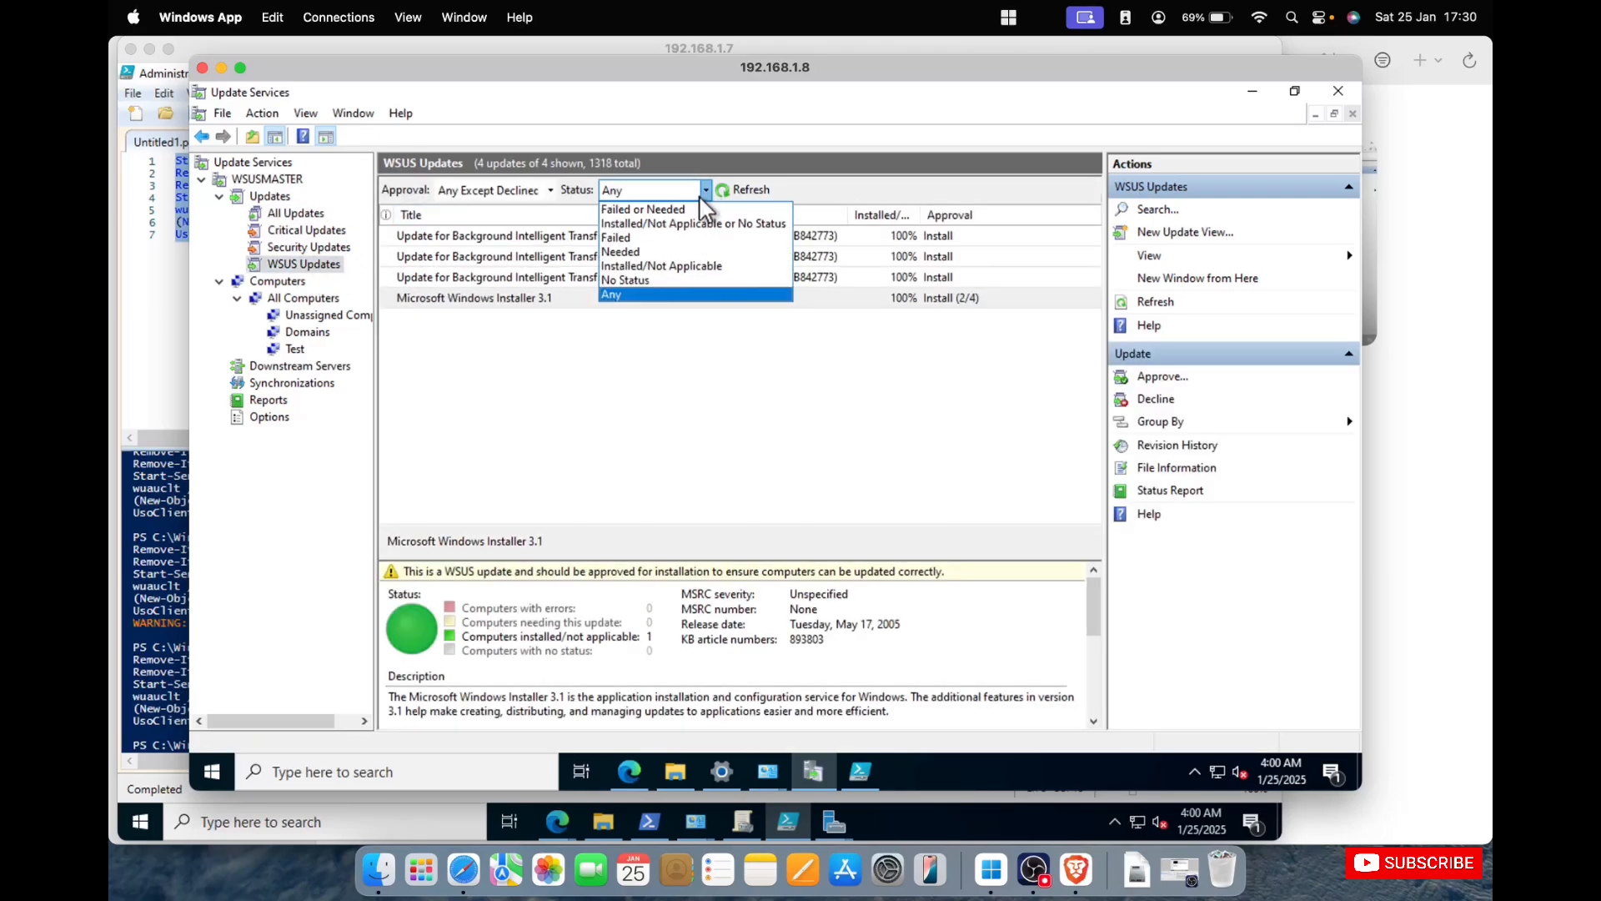
click(559, 189)
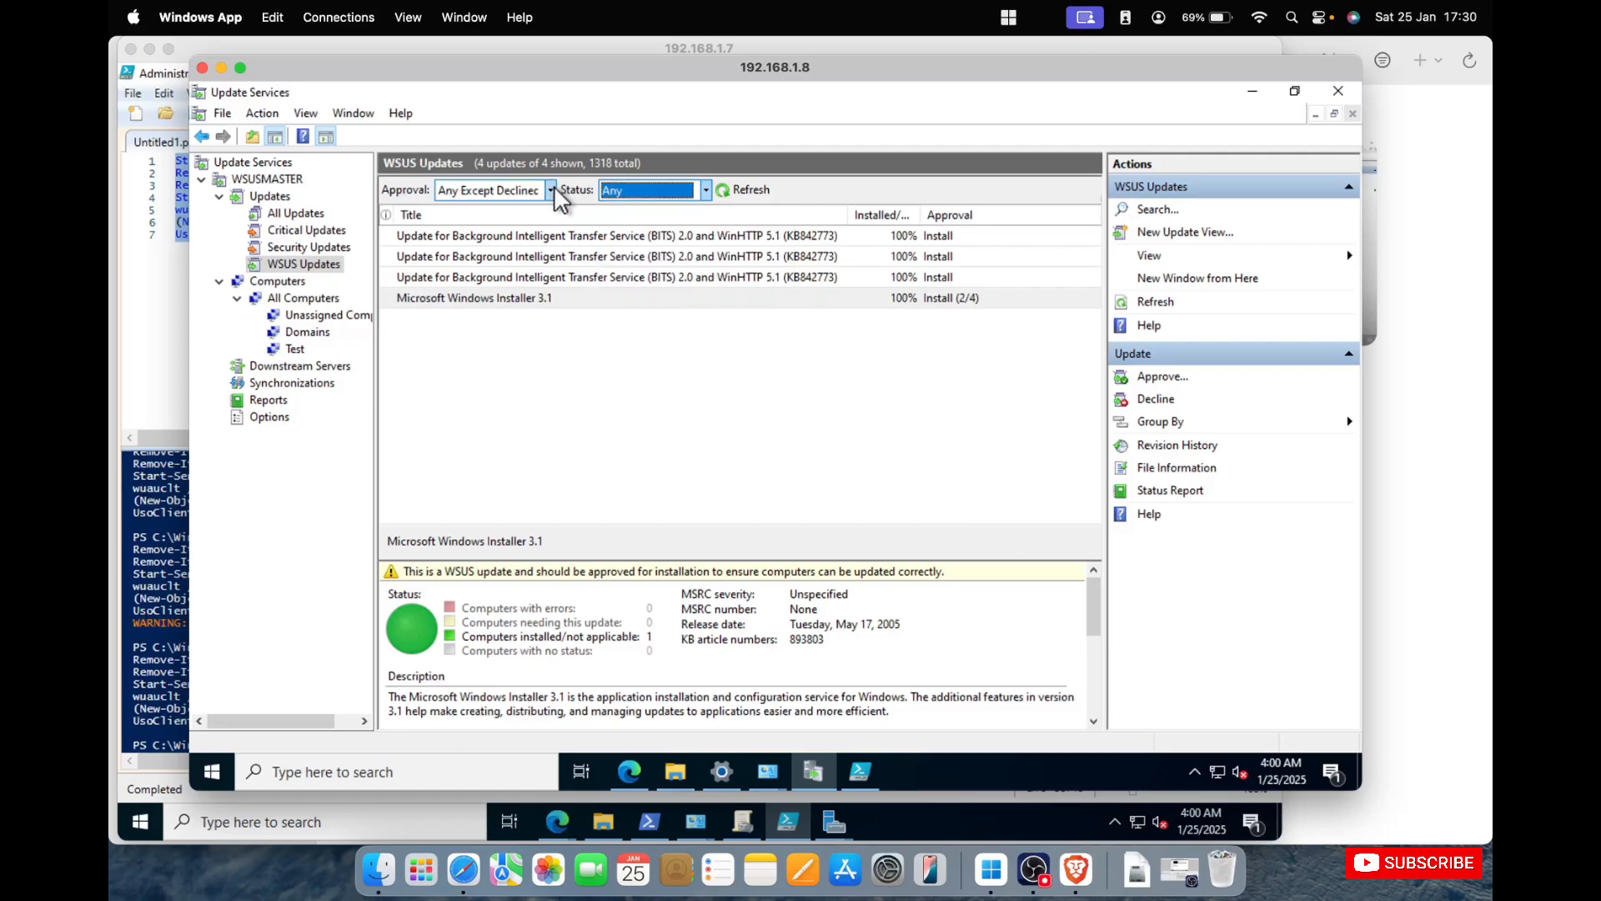
click(551, 190)
click(505, 225)
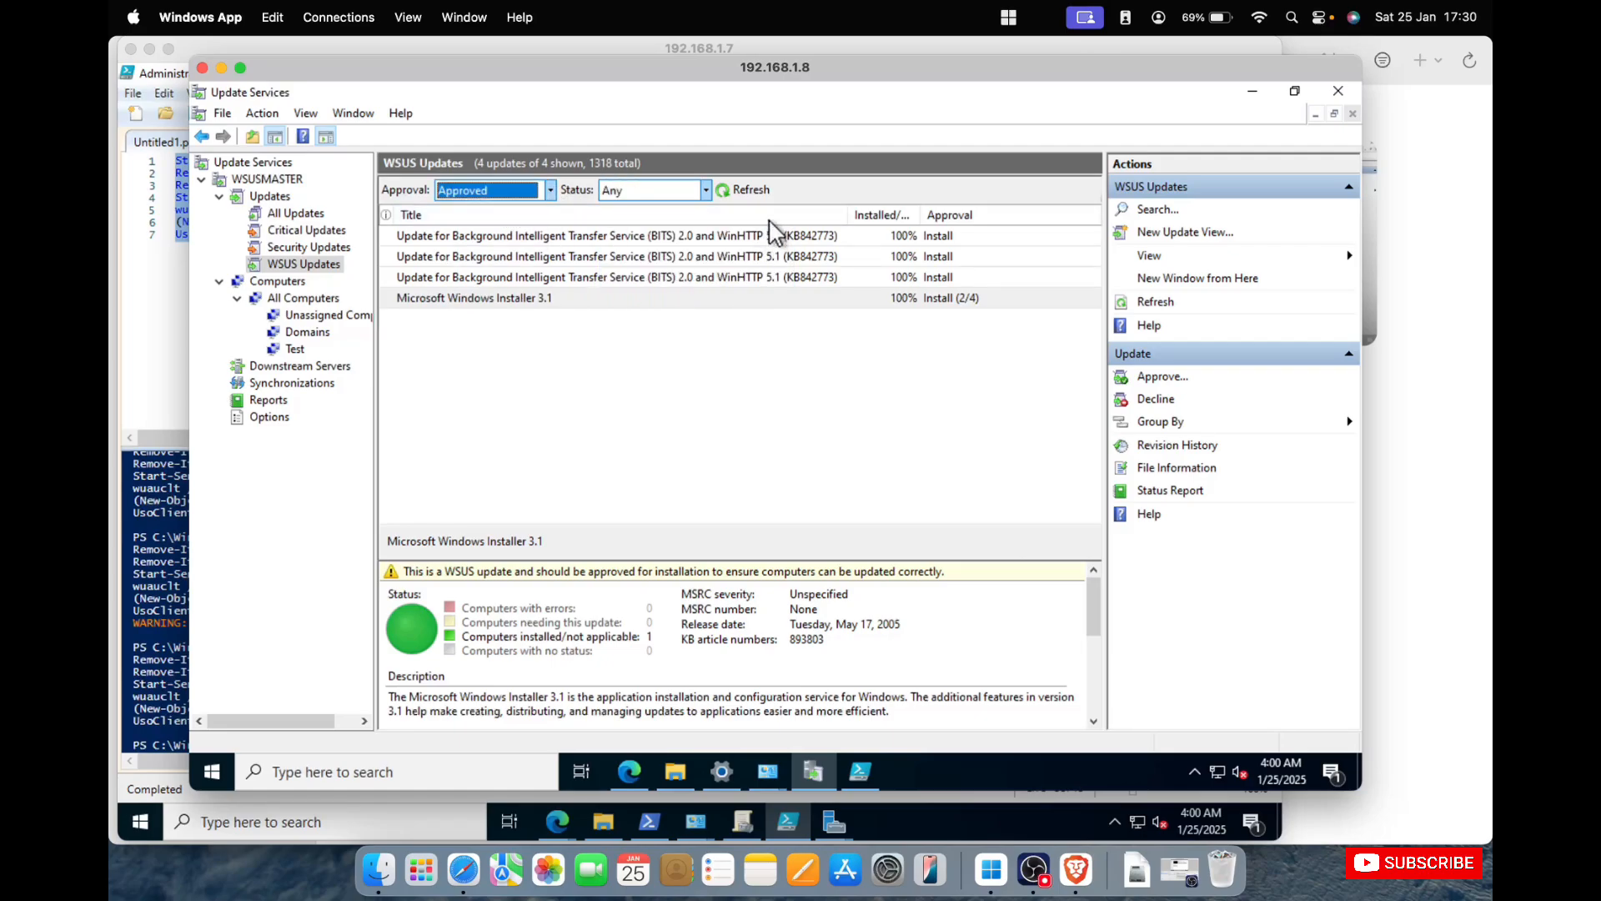
click(751, 189)
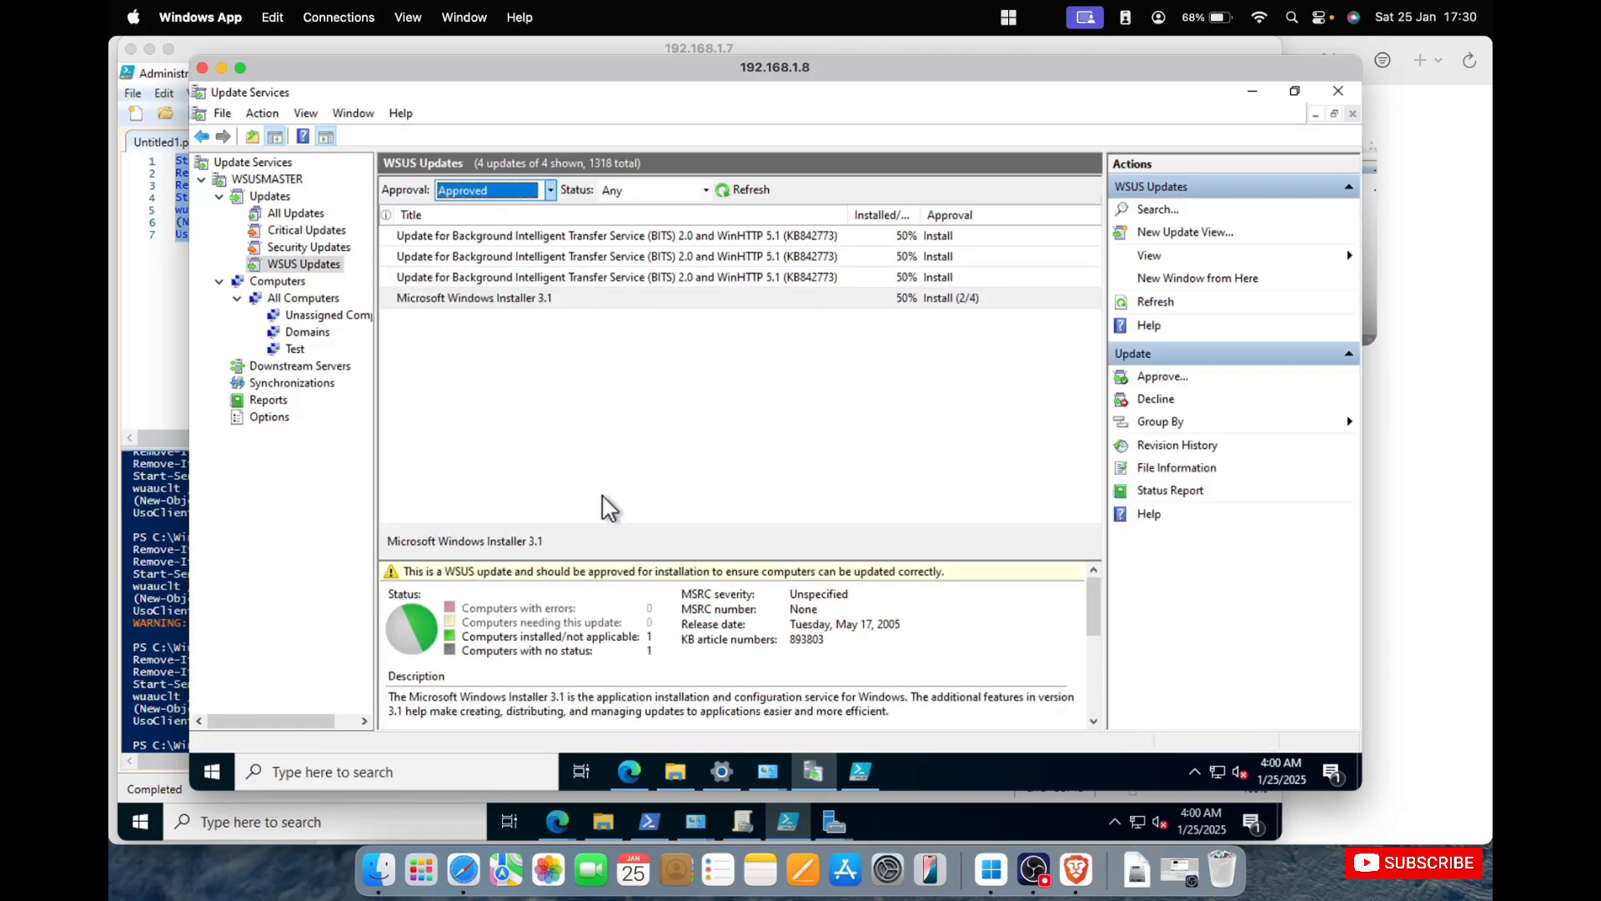
Keep the WSUS Updates status filter on Any and widen the Installed/Not Applicable column.
click(703, 189)
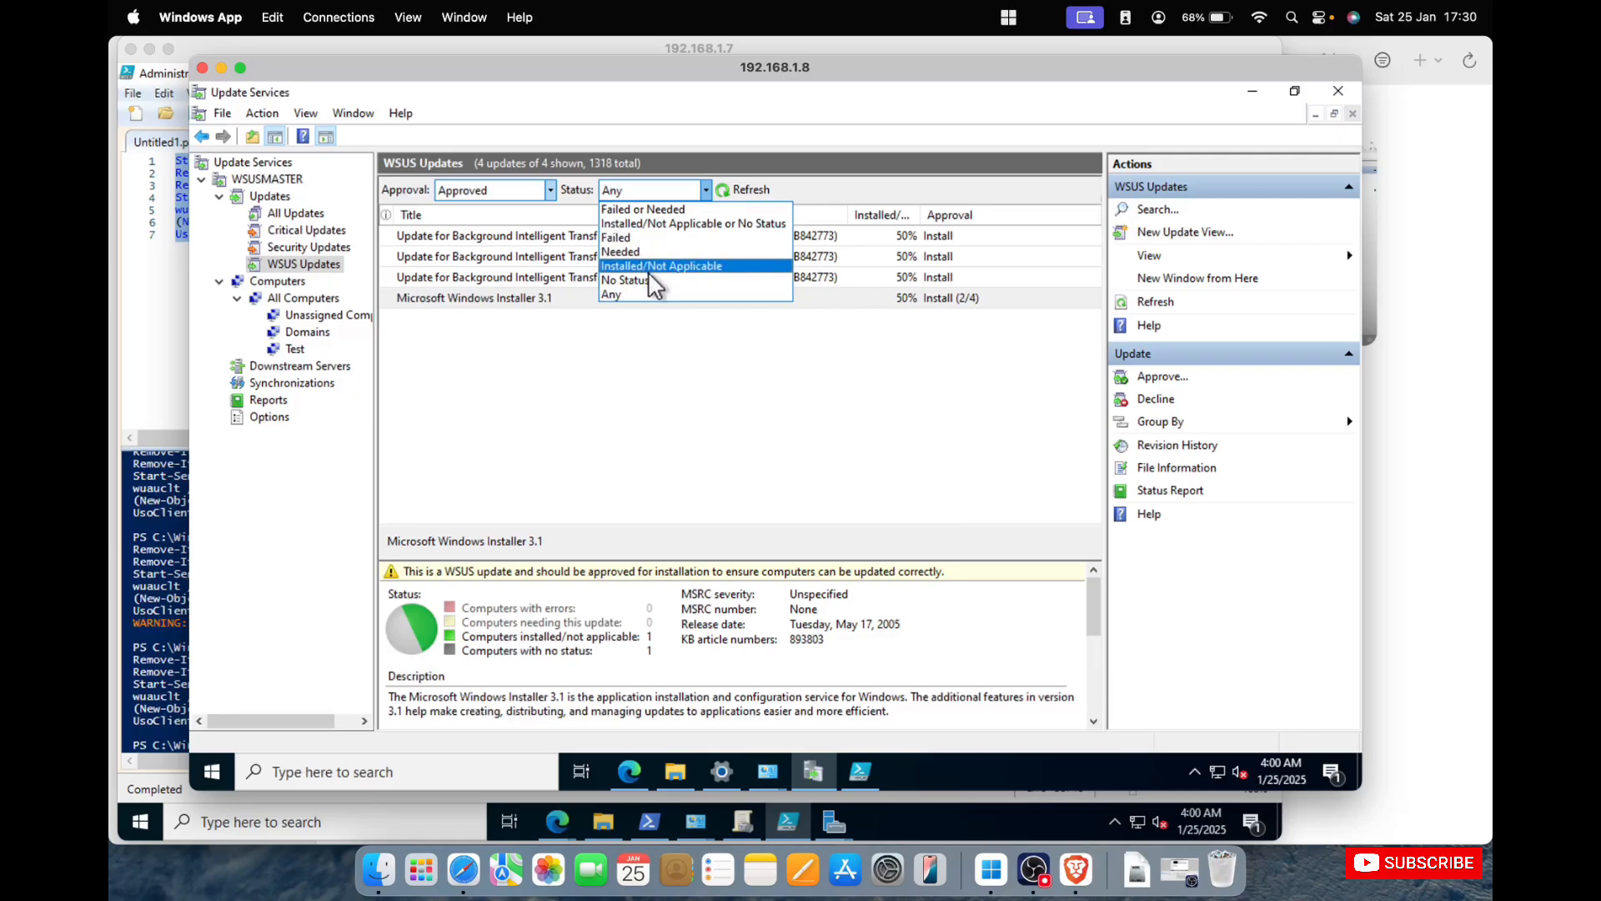
click(697, 294)
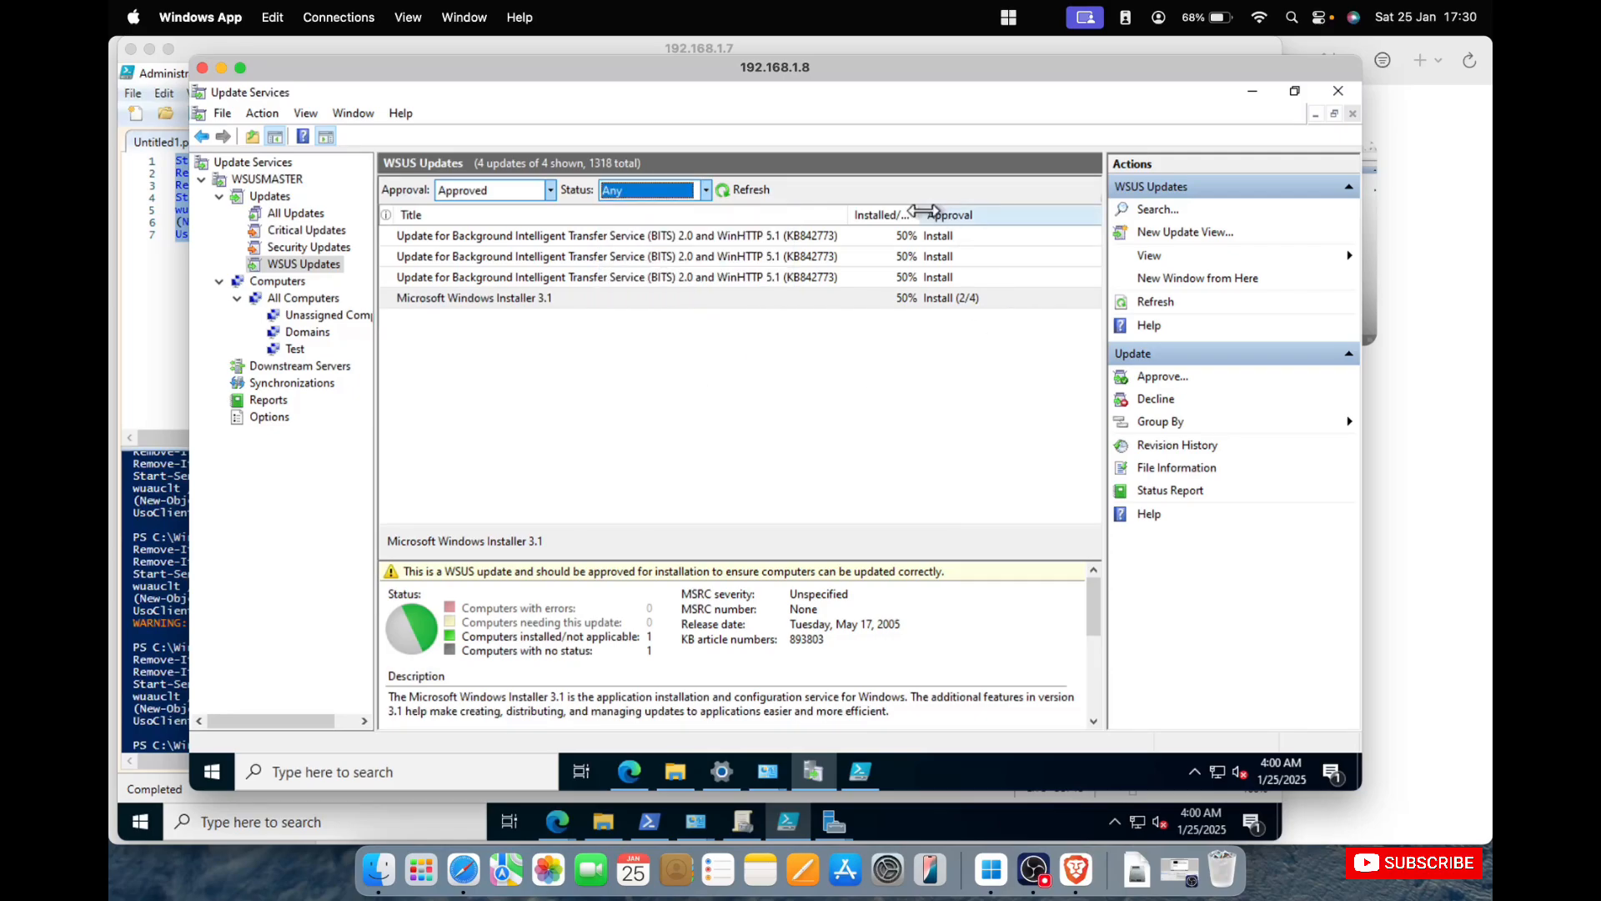
drag(922, 211, 1000, 212)
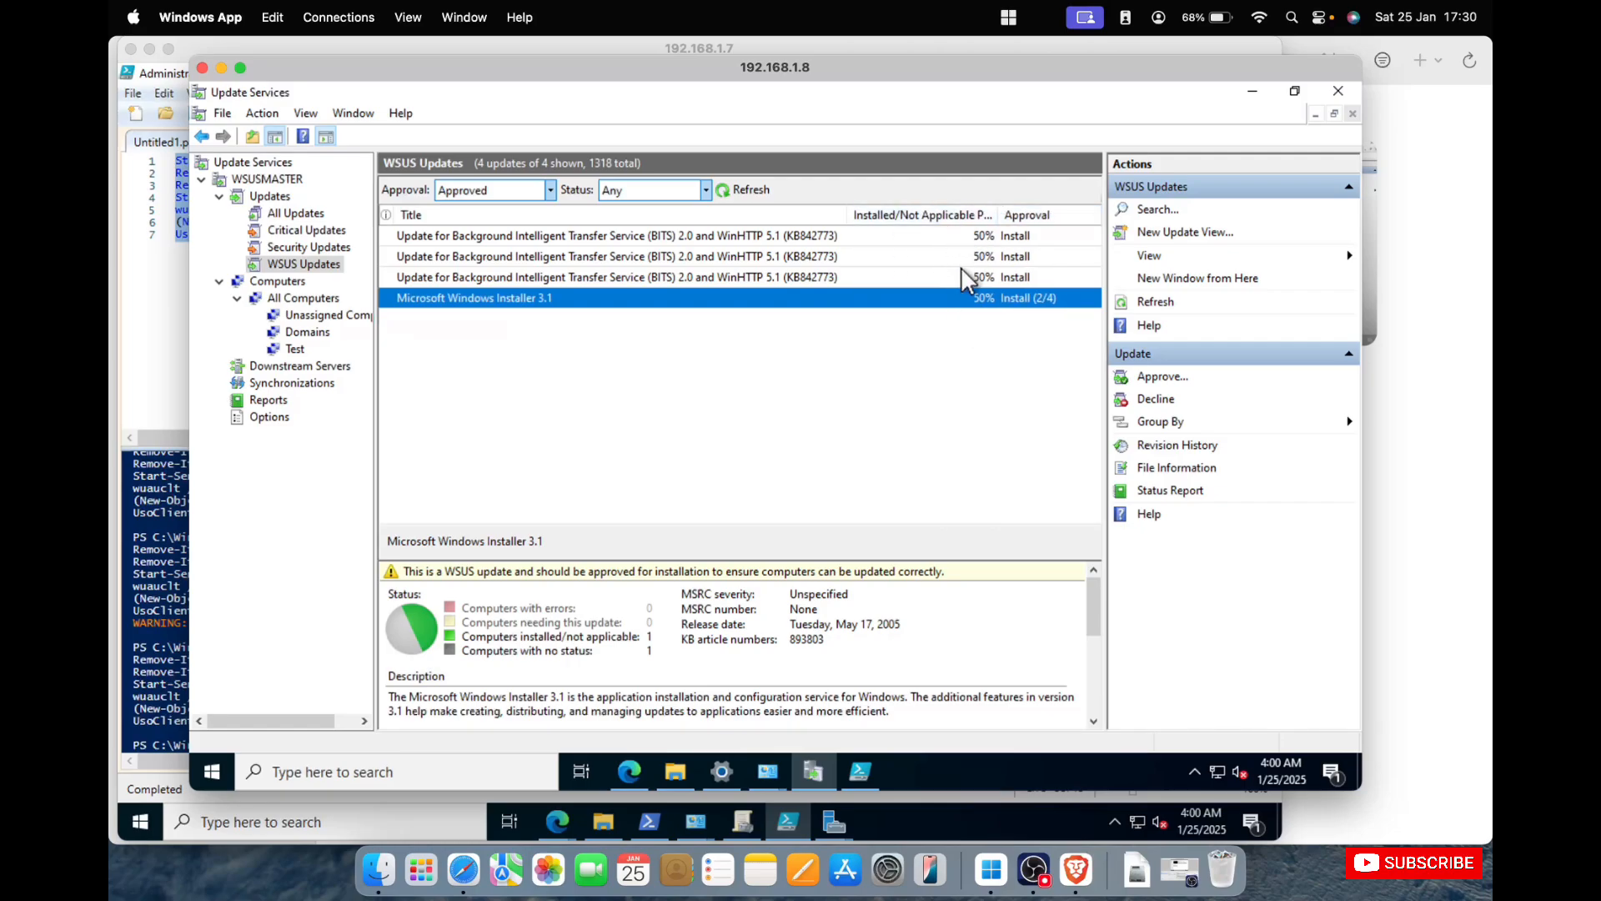
Refresh the Unassigned Computers group and check the open windows in the 192.168.1.7 session, returning to 192.168.1.8.
click(305, 313)
click(613, 190)
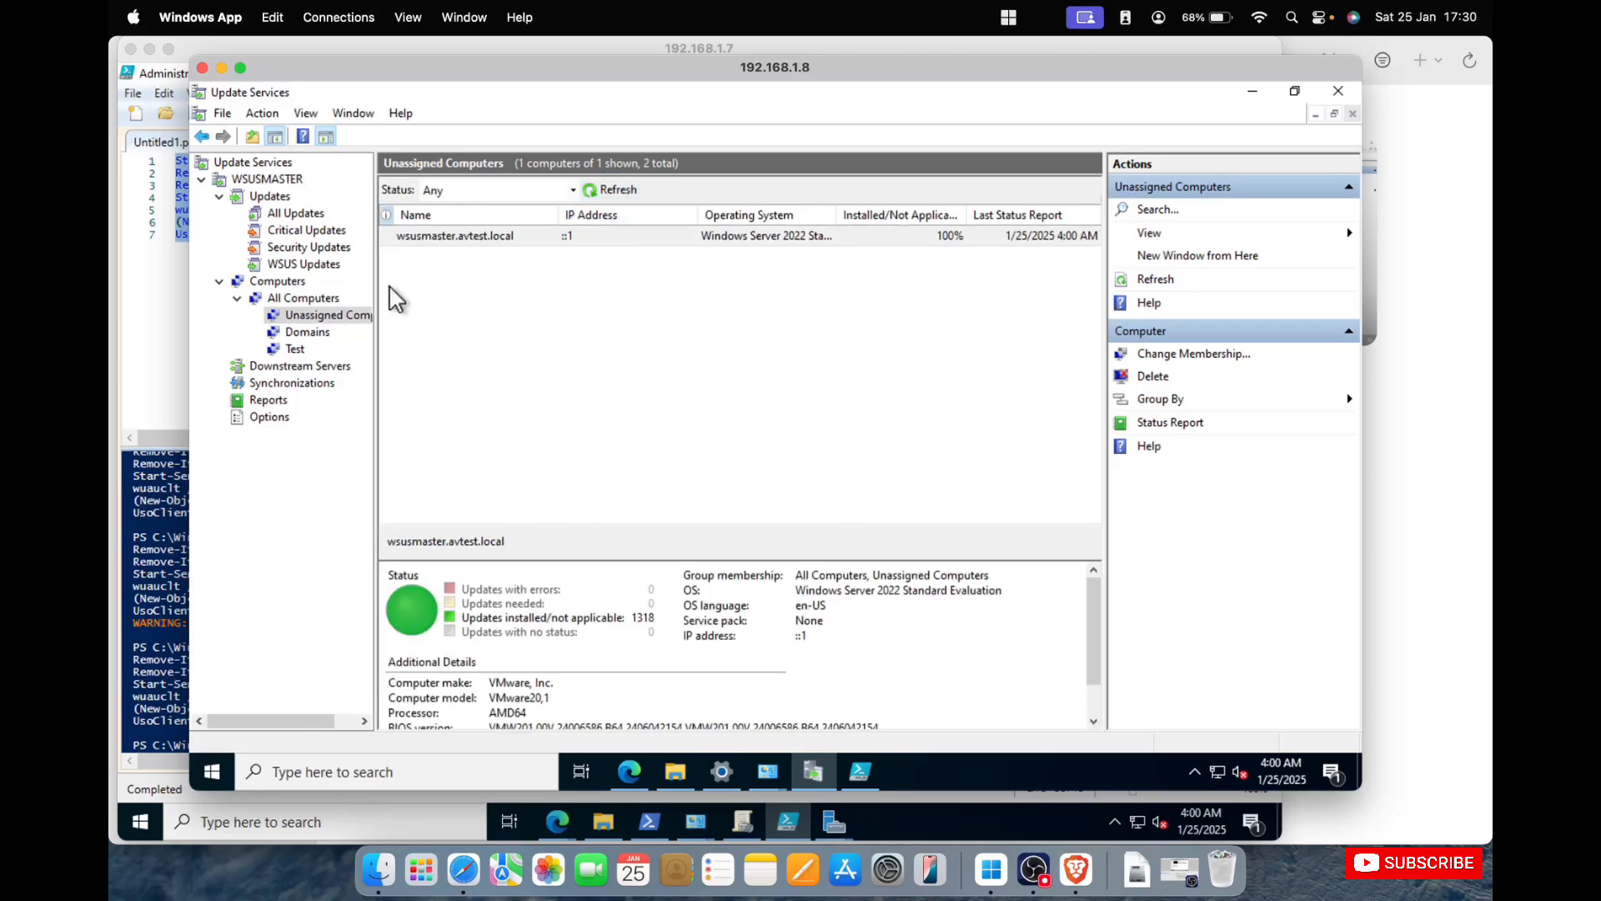
click(142, 314)
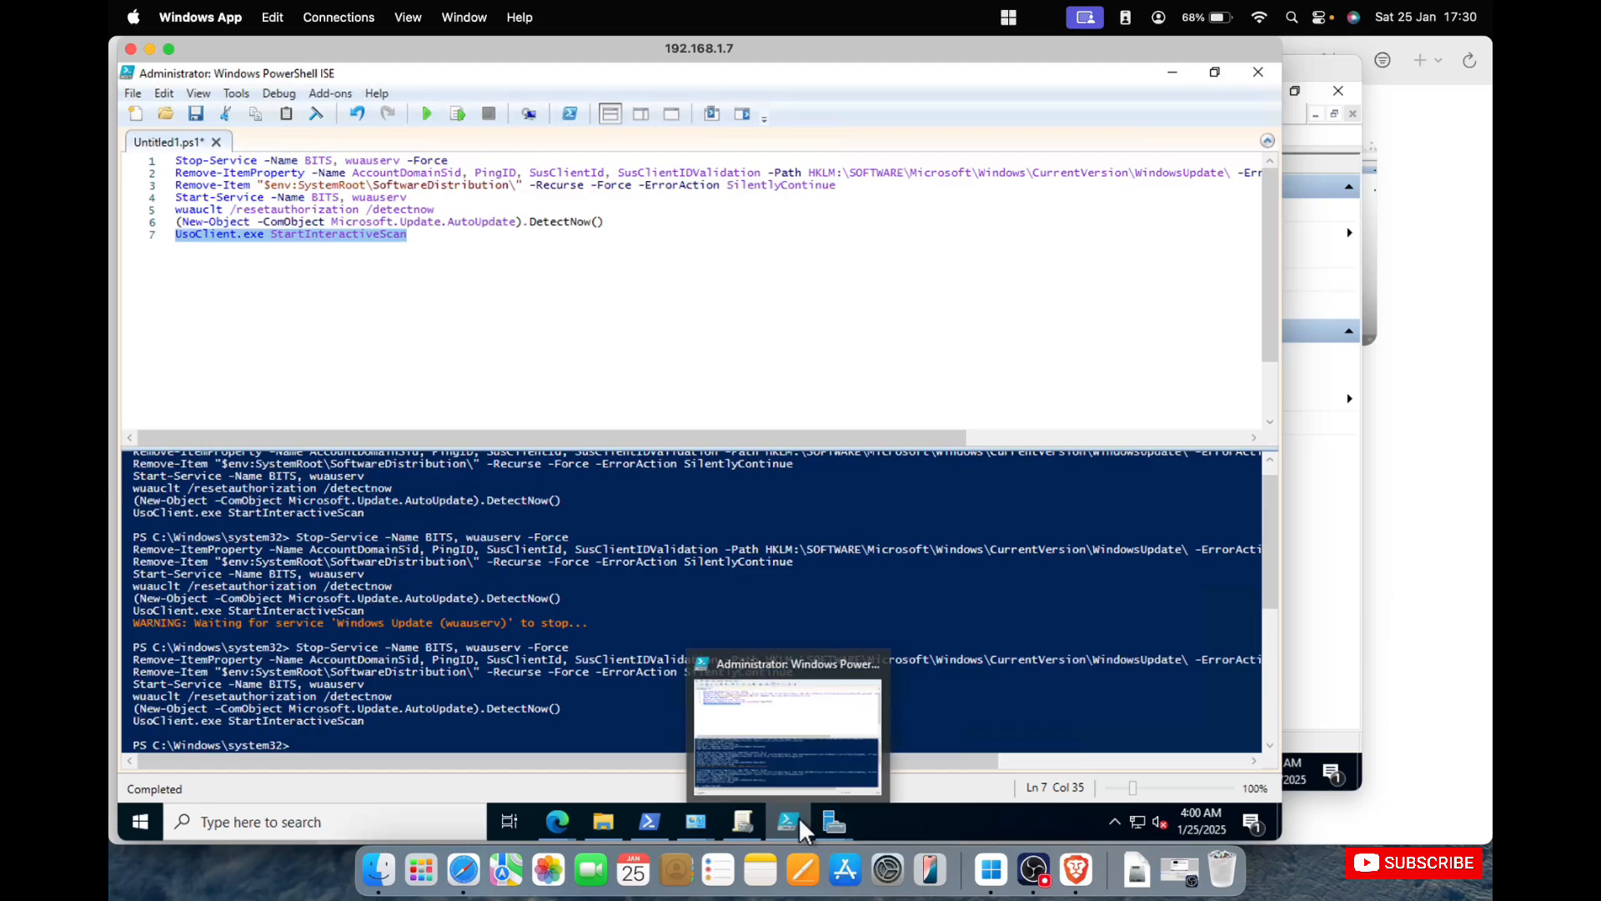
mouse_move(822, 834)
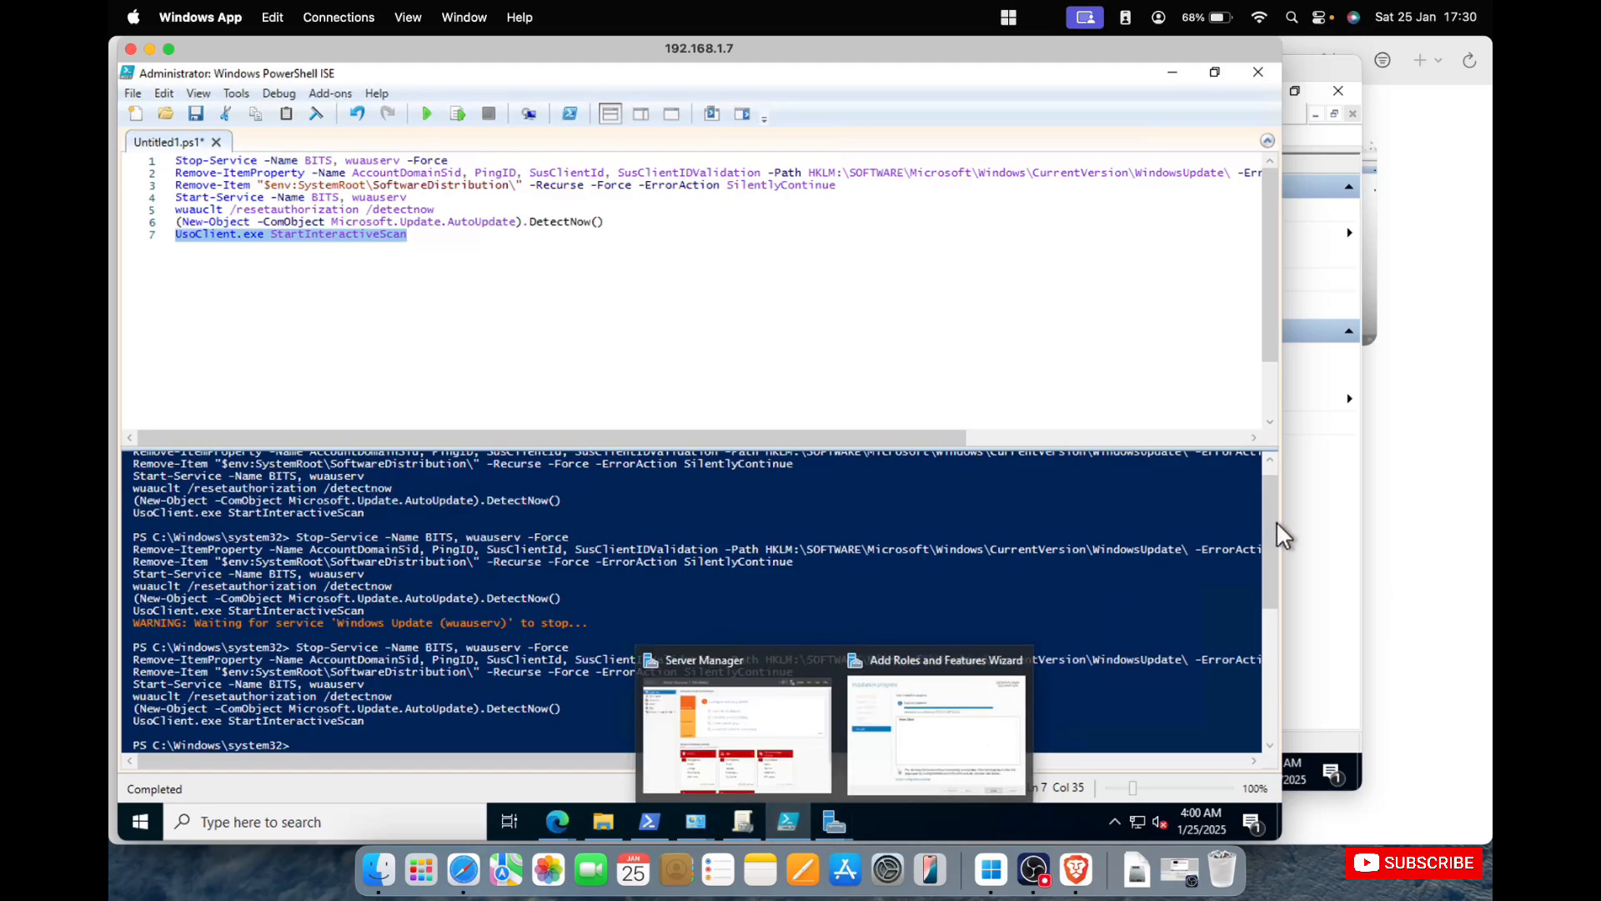
click(1301, 542)
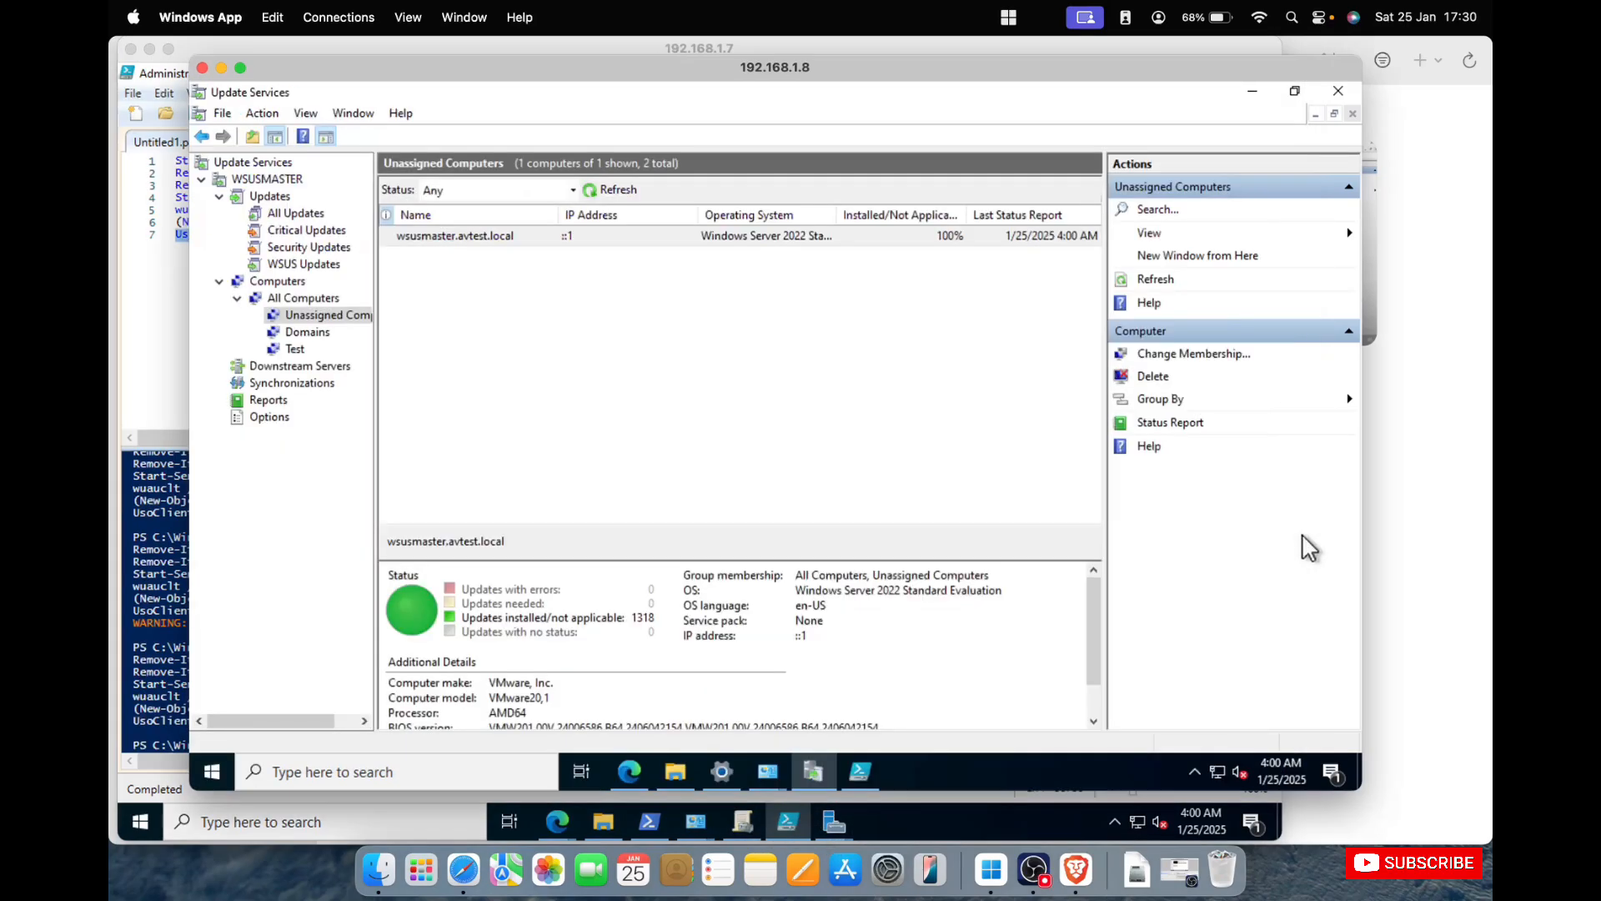
Change the group membership of wsusmaster.avtest.local to Test and open the Test computer group.
right_click(503, 234)
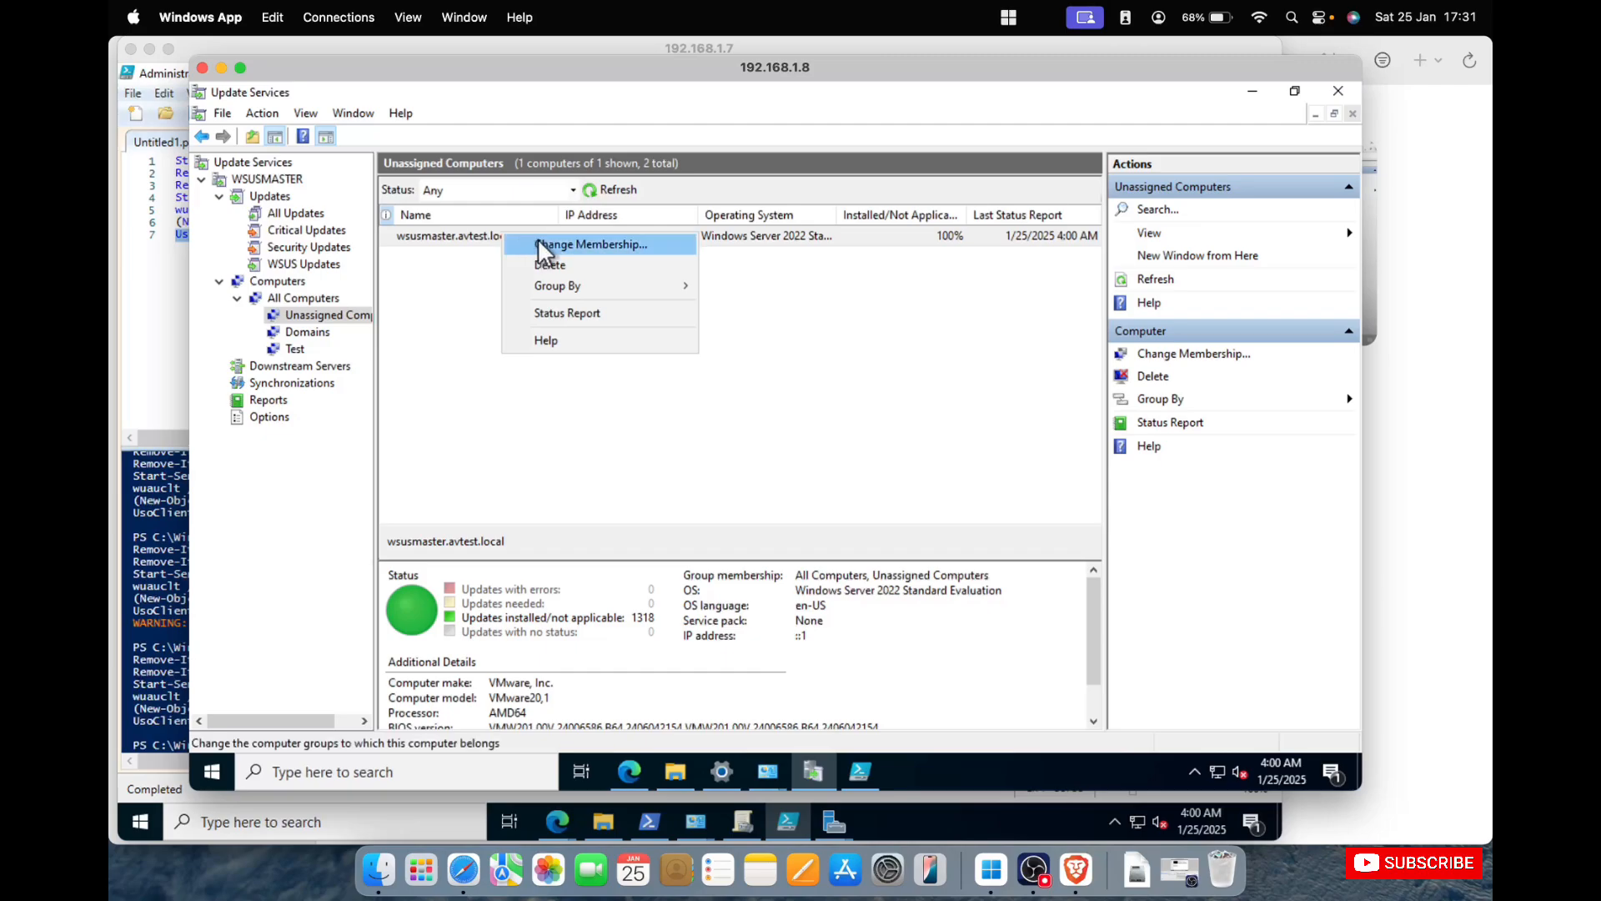
click(538, 241)
click(627, 338)
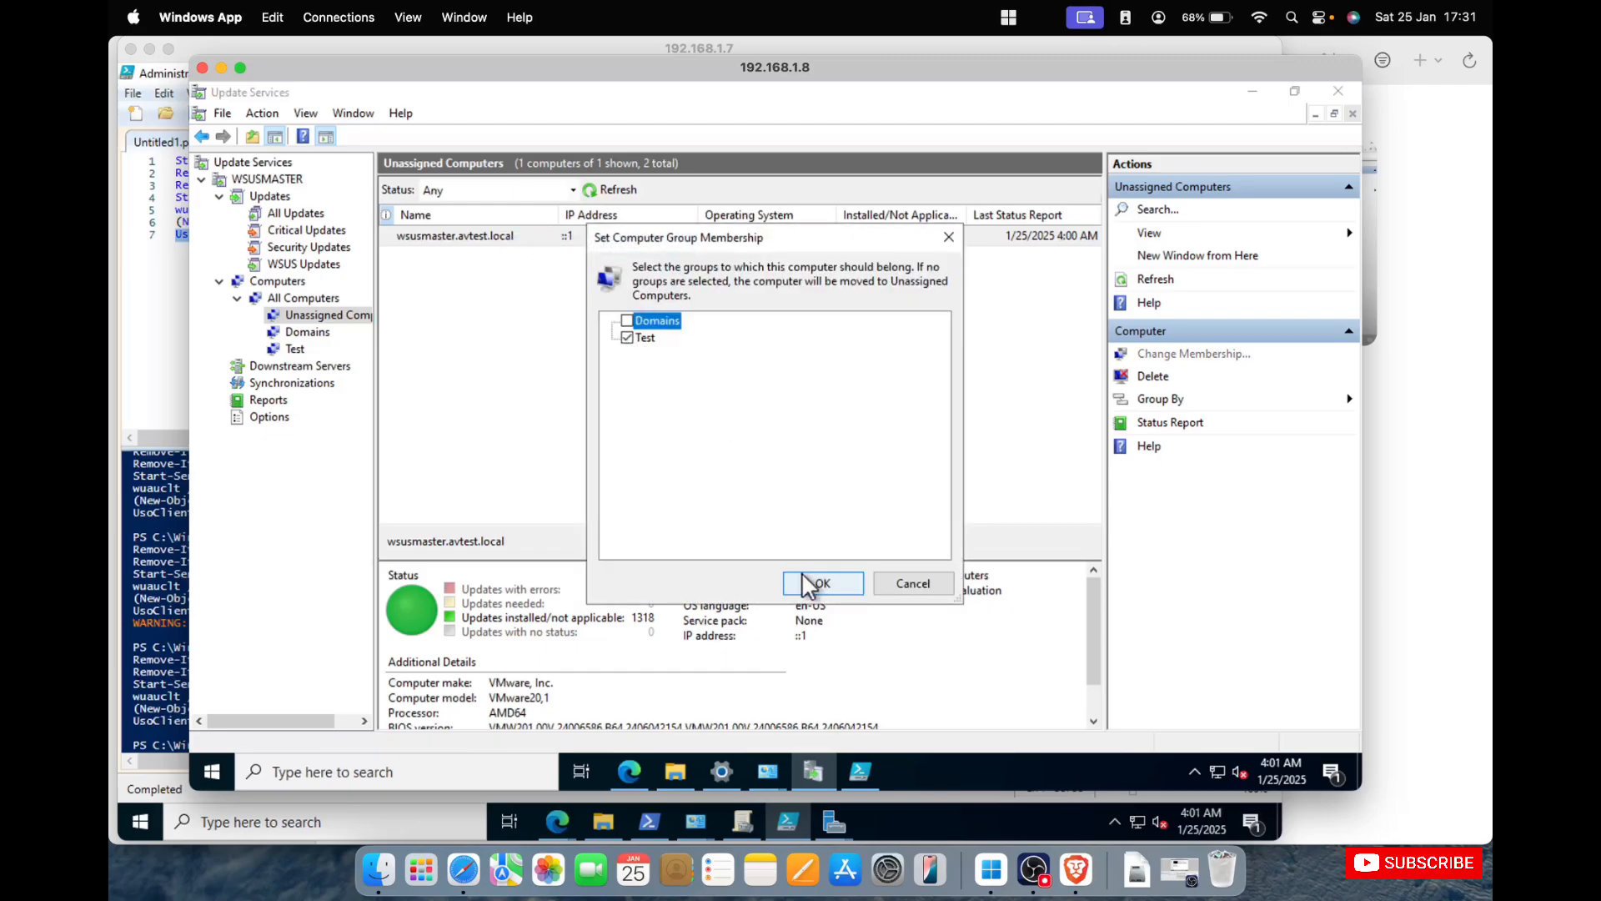
click(820, 583)
click(297, 348)
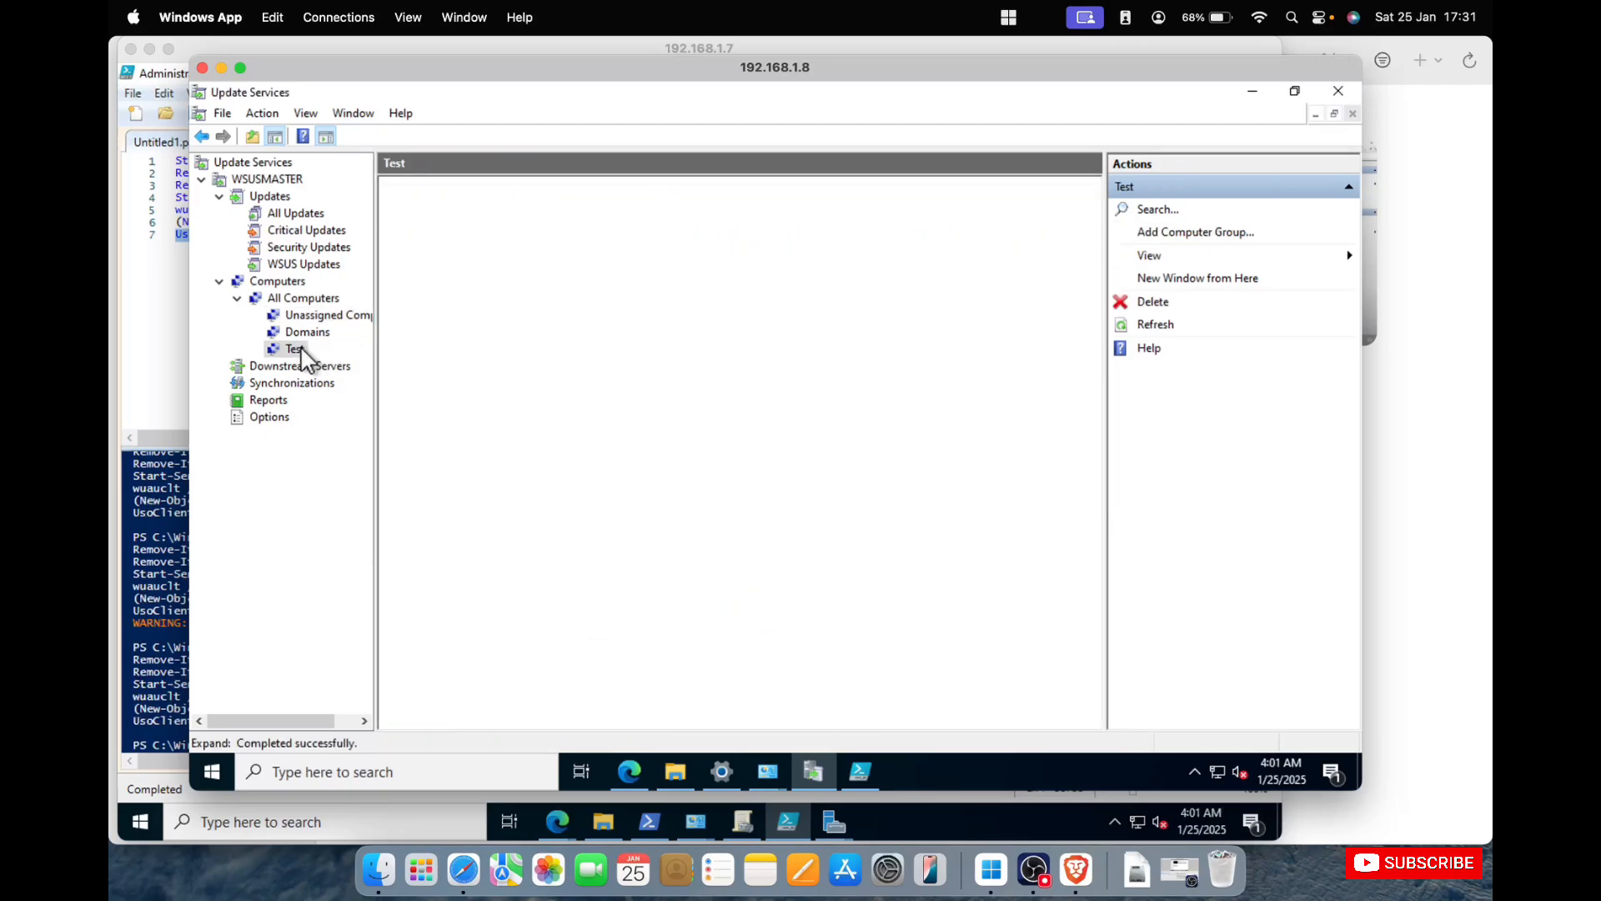
Approve Microsoft Windows Installer 3.1 for installation on the Test group and set the Domains group to Not Approved.
click(323, 265)
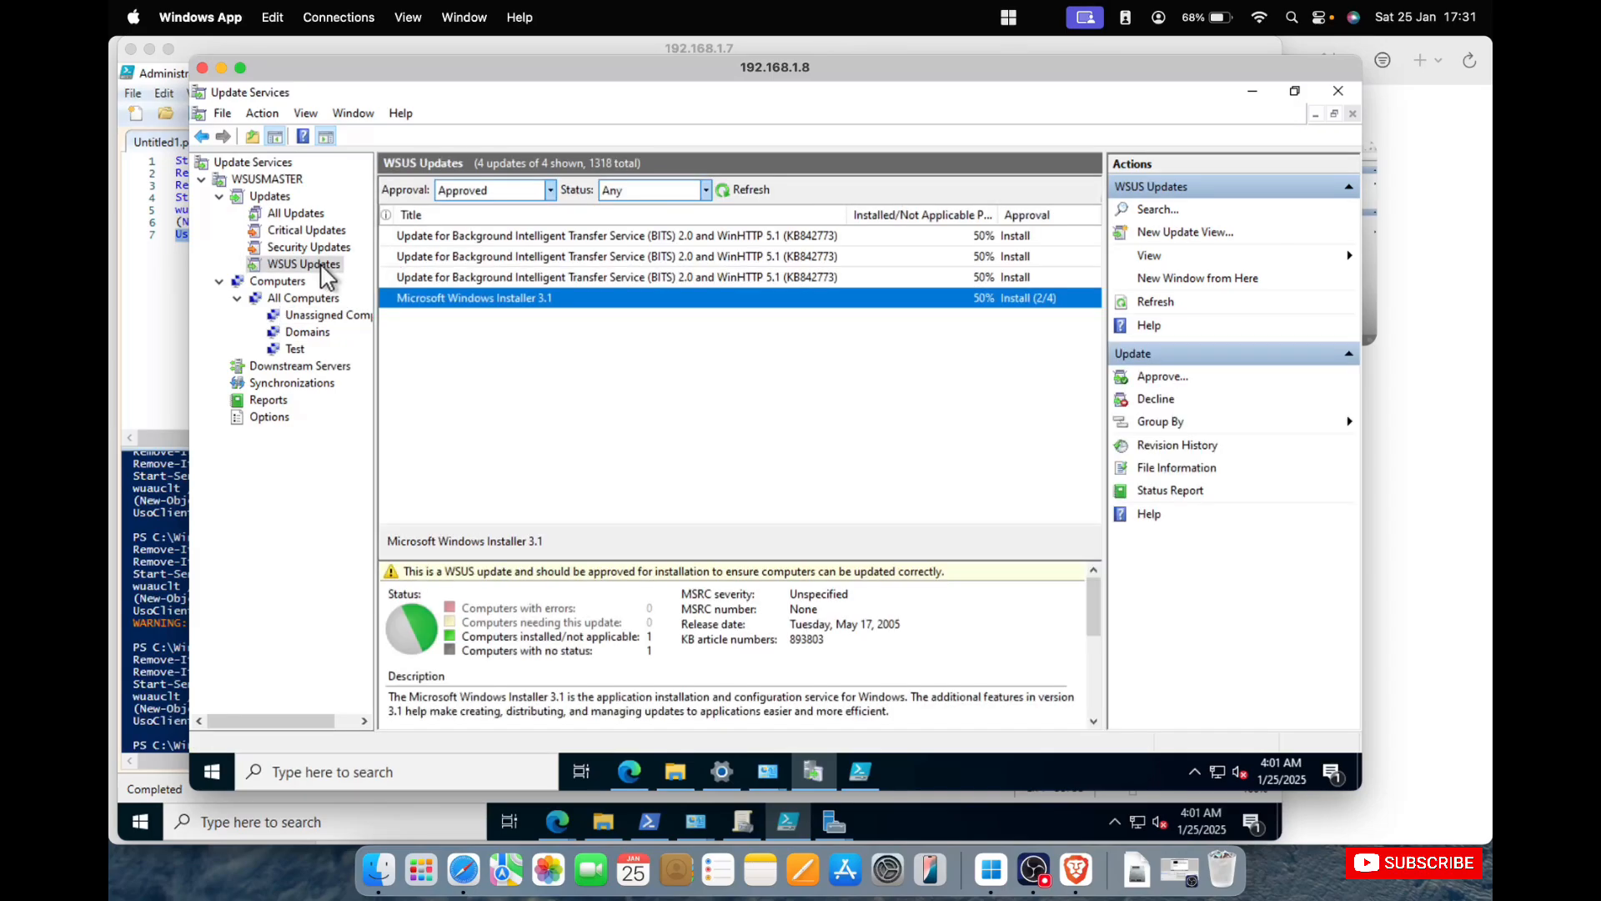
right_click(566, 300)
click(623, 315)
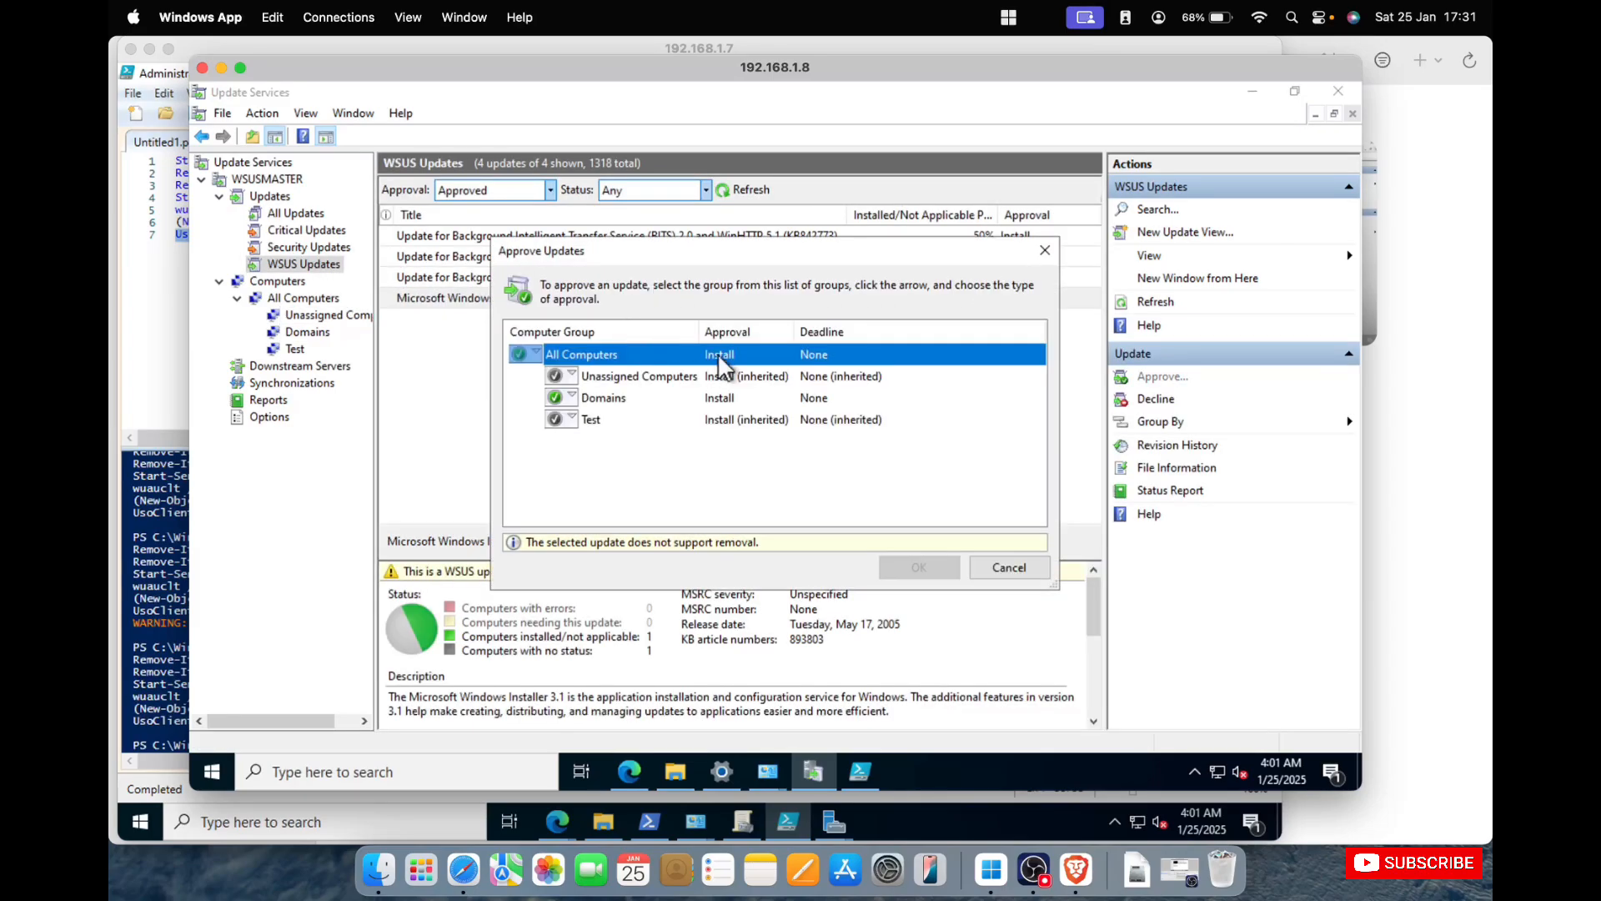
click(559, 417)
click(588, 439)
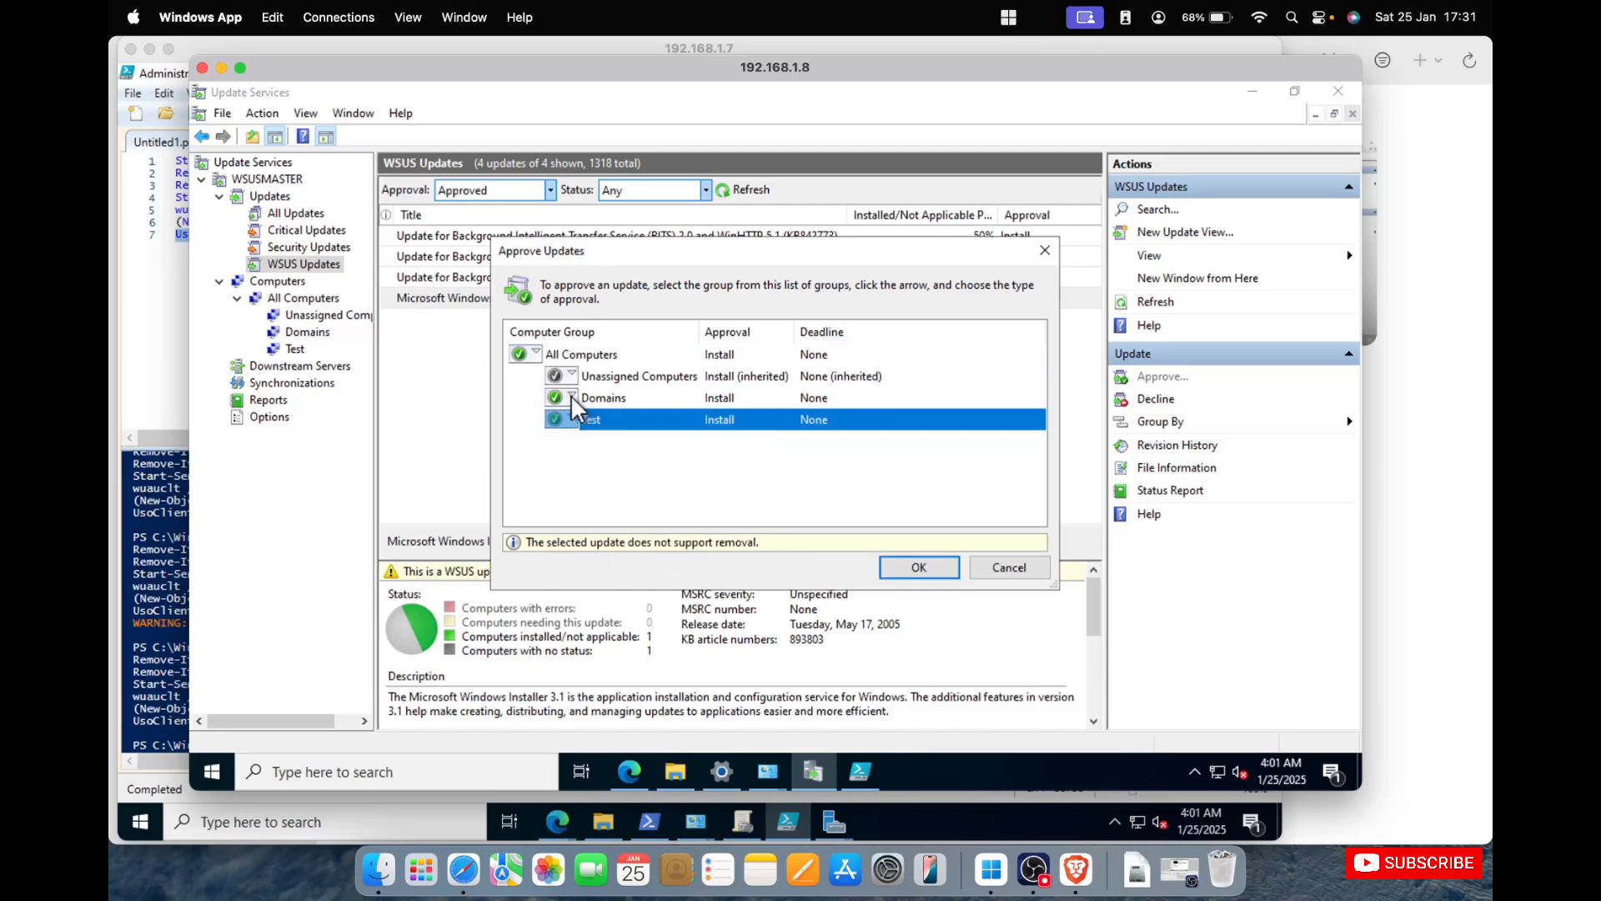
click(570, 393)
click(614, 459)
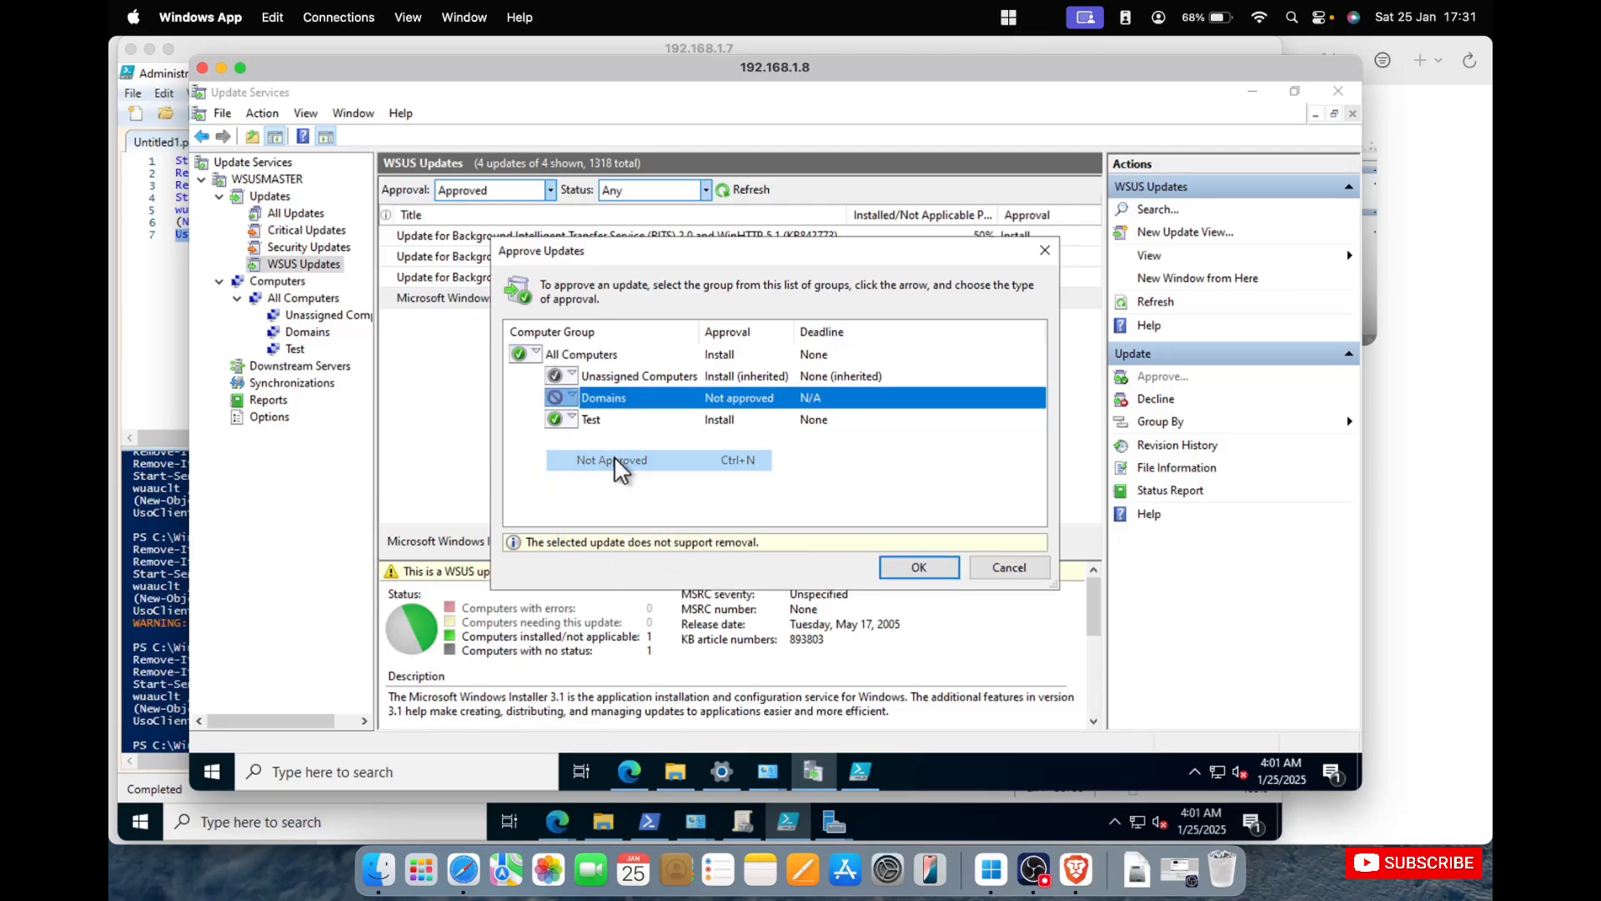
click(922, 567)
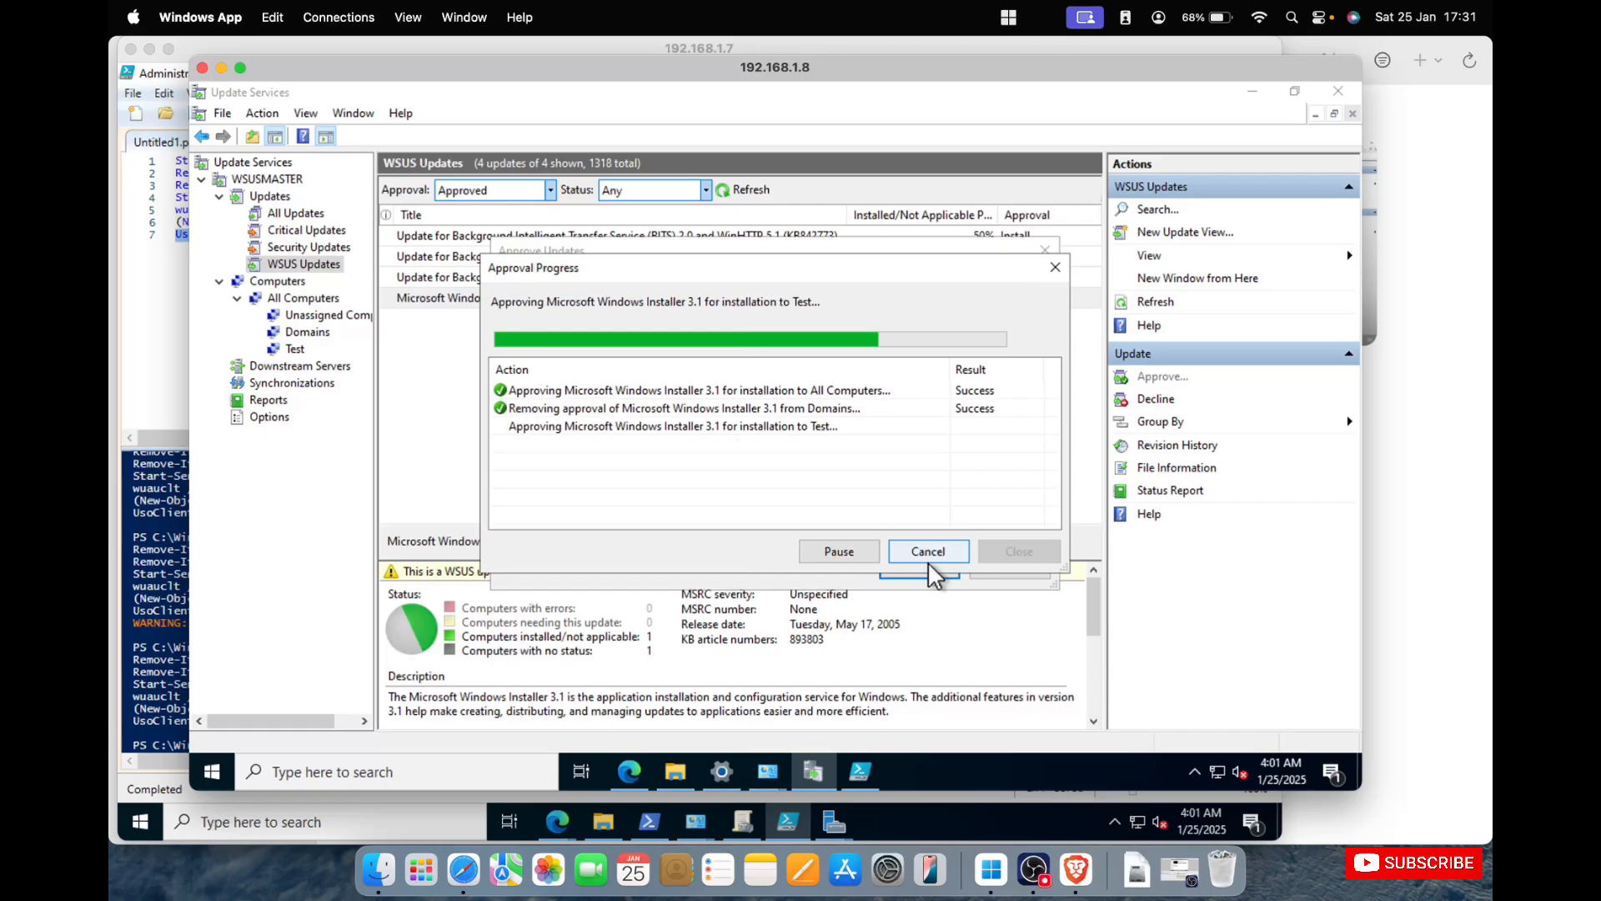
click(1014, 552)
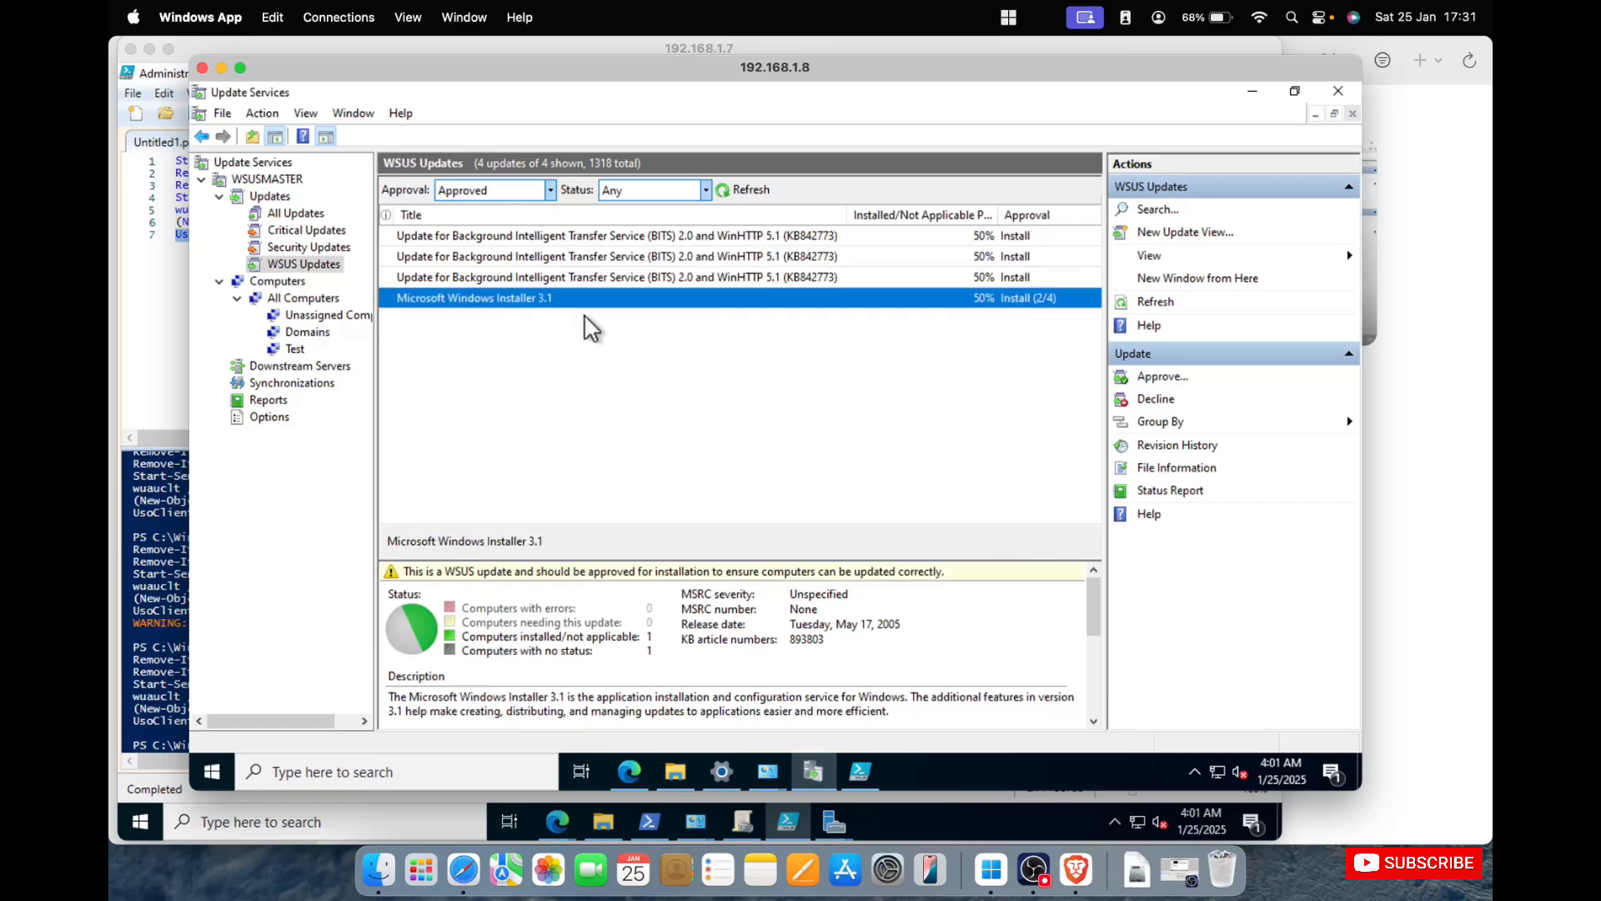
Set the Test group's status filter to Any and refresh its computer list.
click(296, 348)
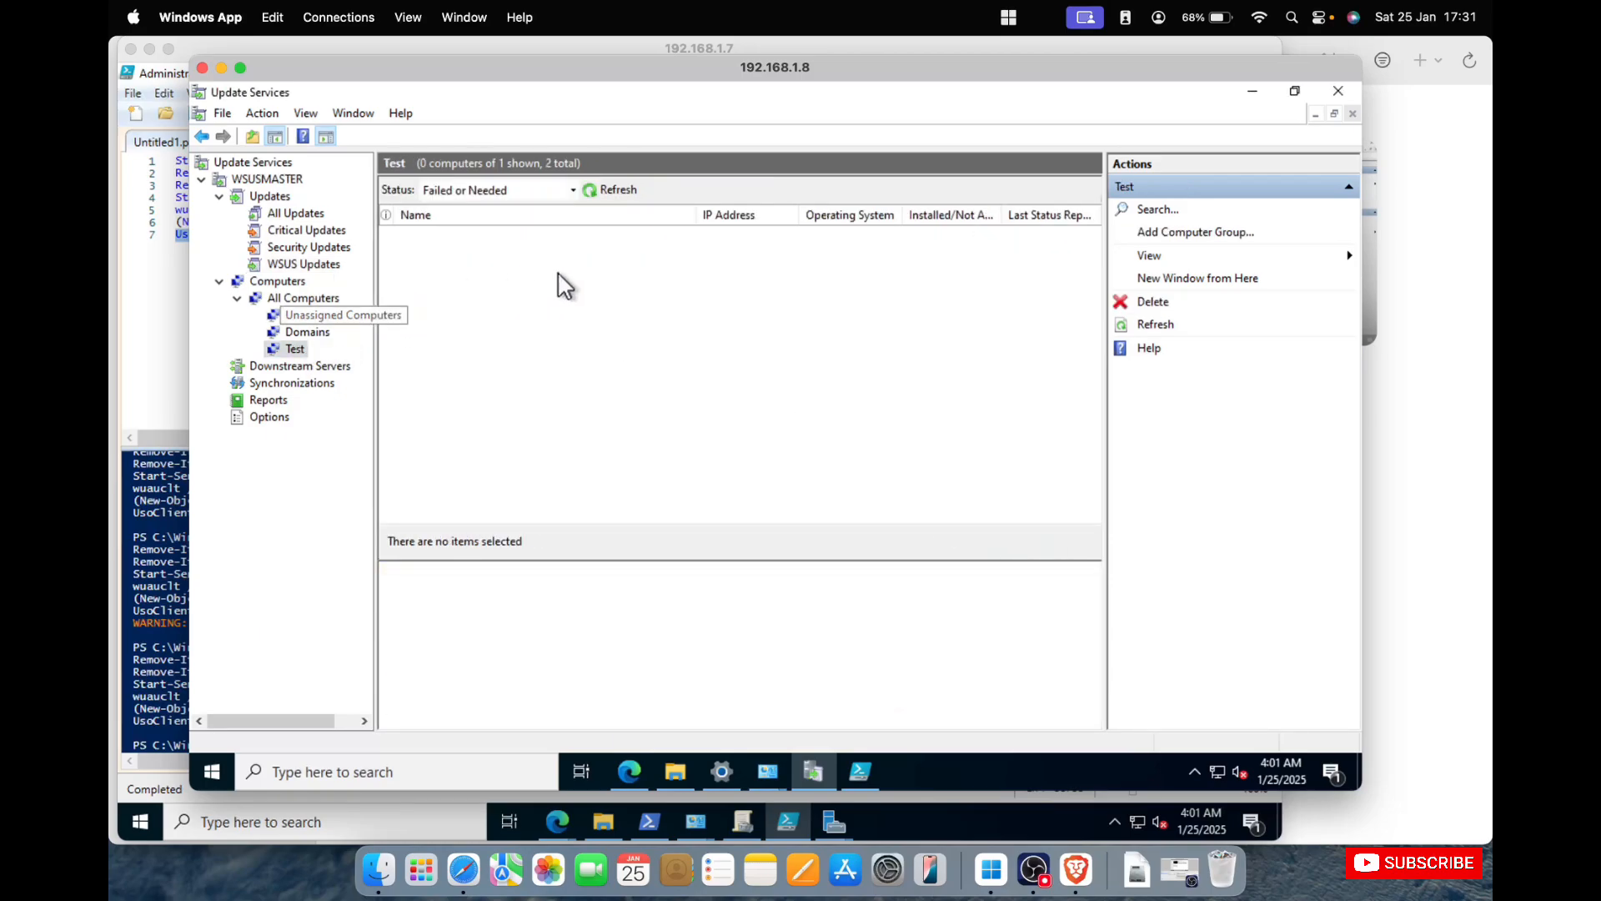
click(572, 190)
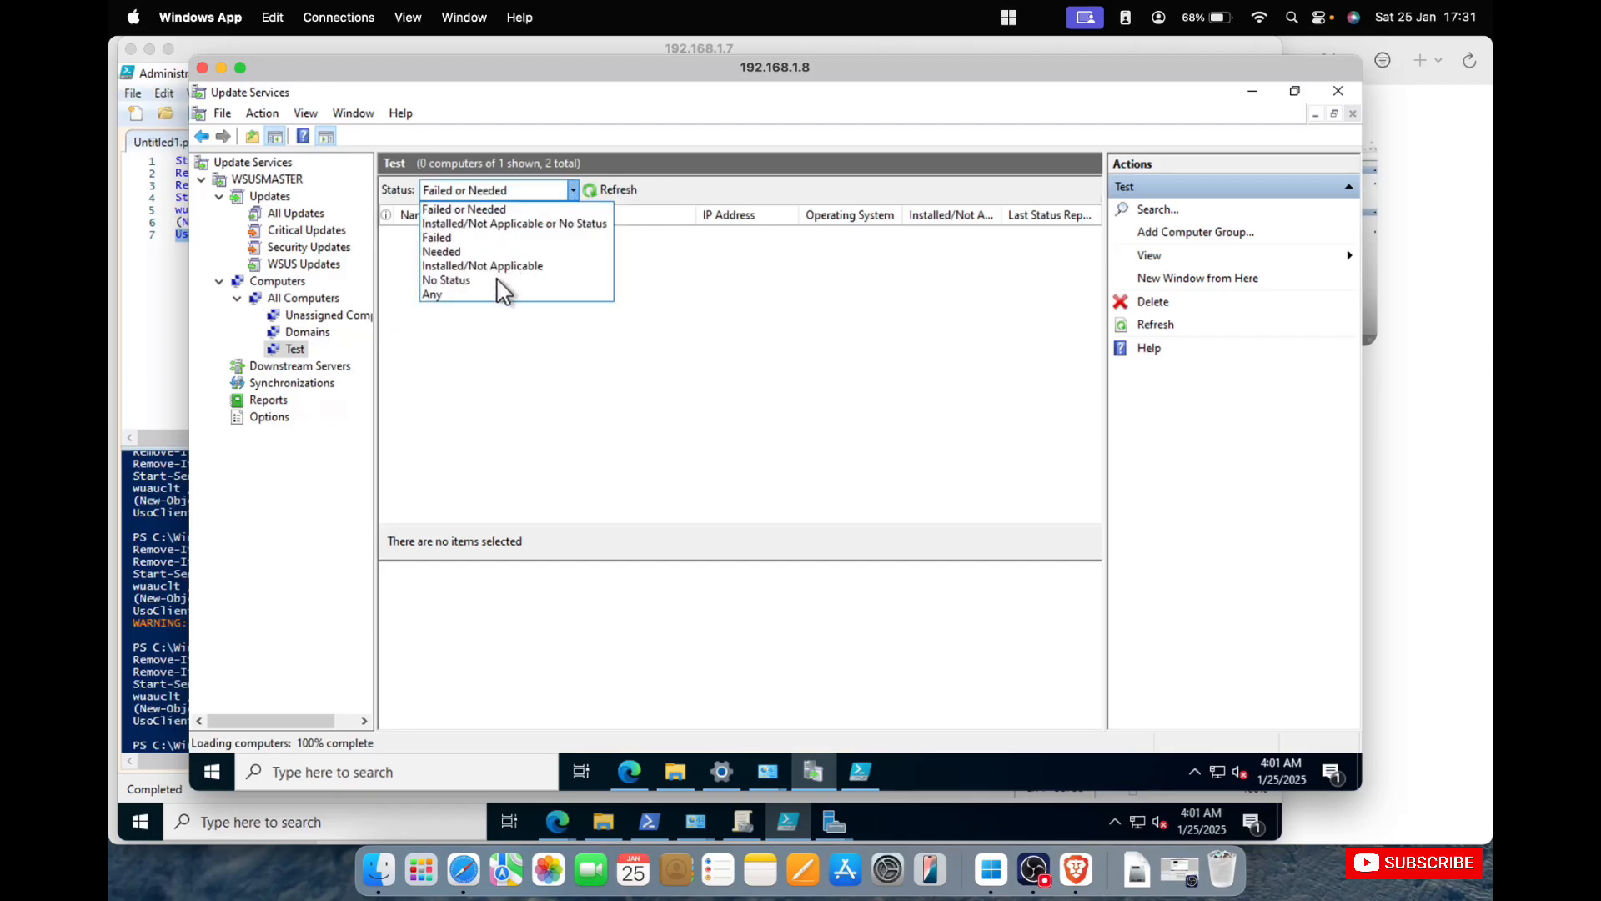
click(492, 307)
click(603, 197)
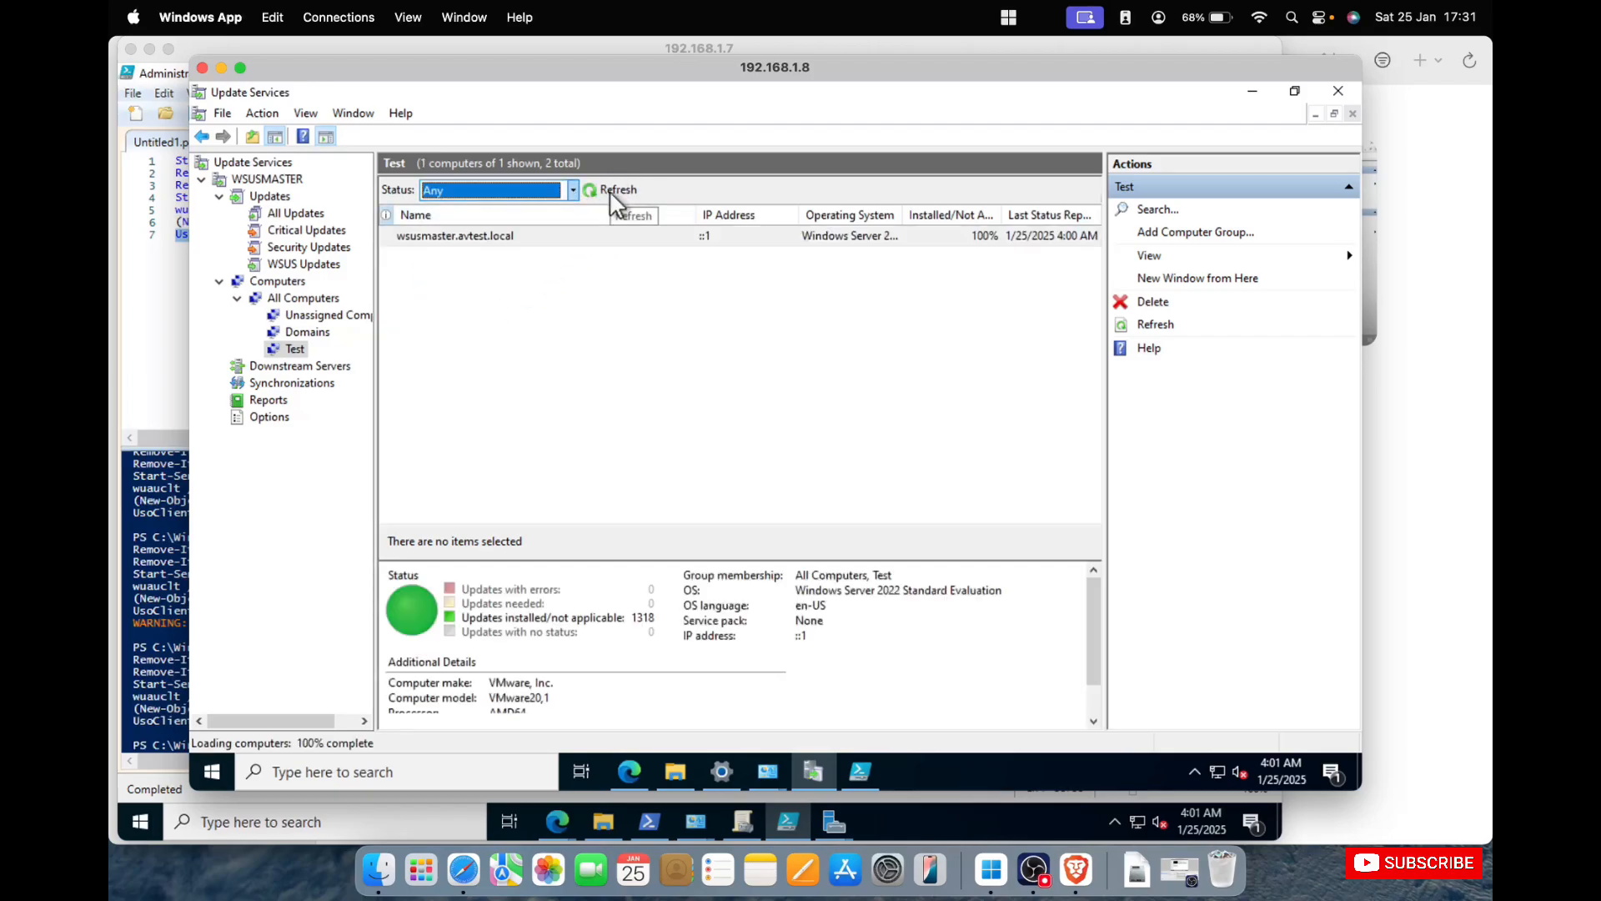
Enlarge the 192.168.1.8 session window and select wsusmaster.avtest.local in the Test group to review its update status.
double_click(834, 71)
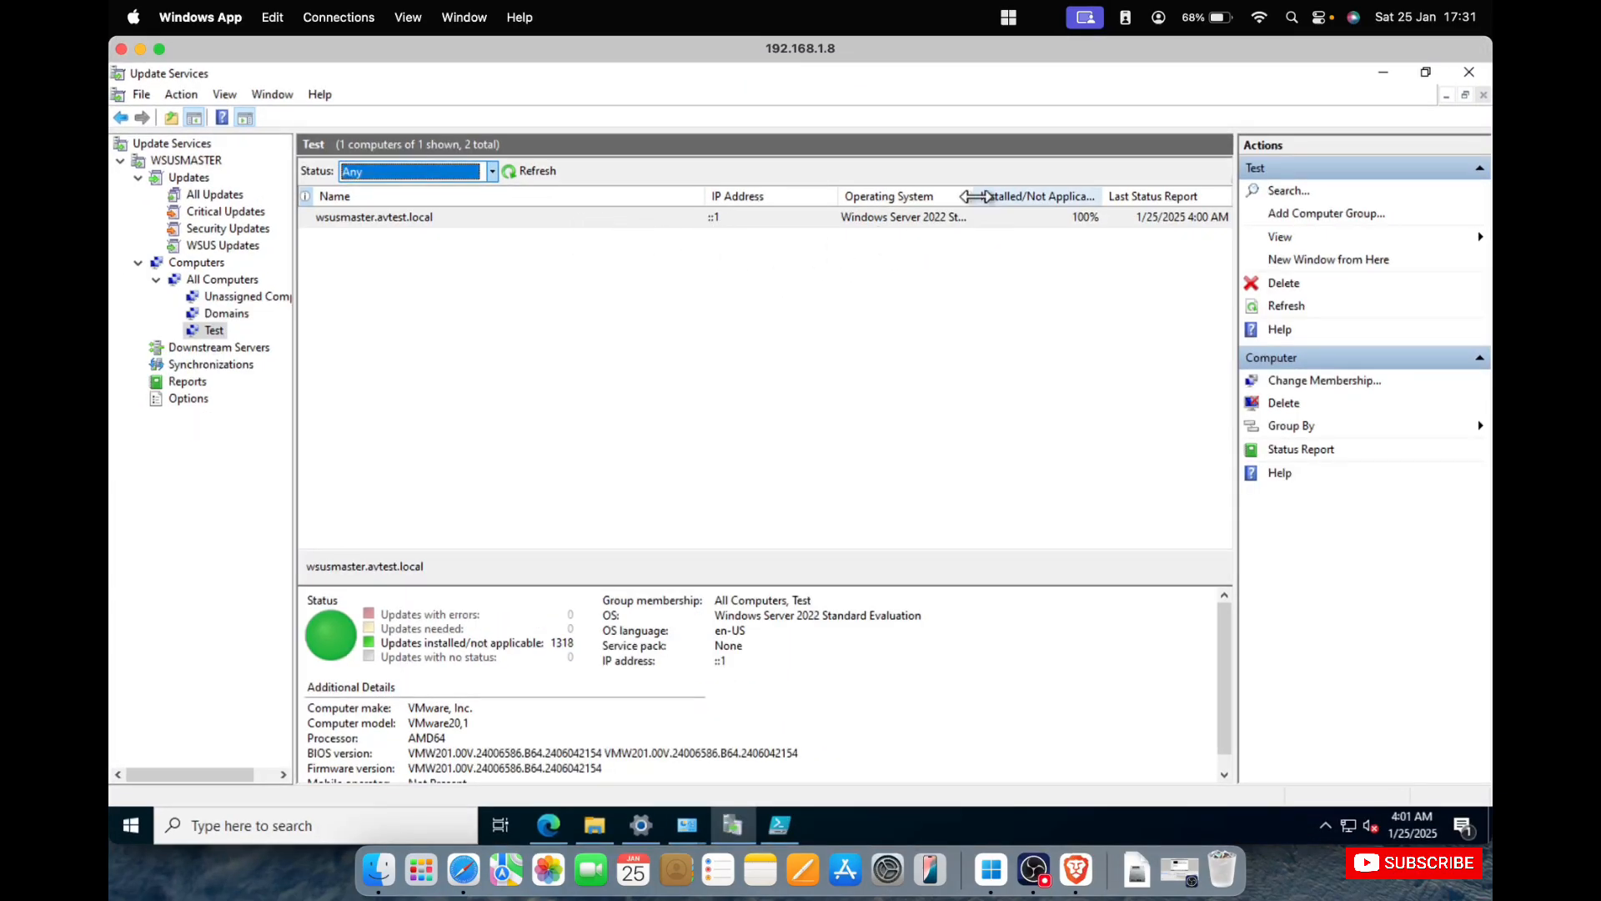
click(1005, 215)
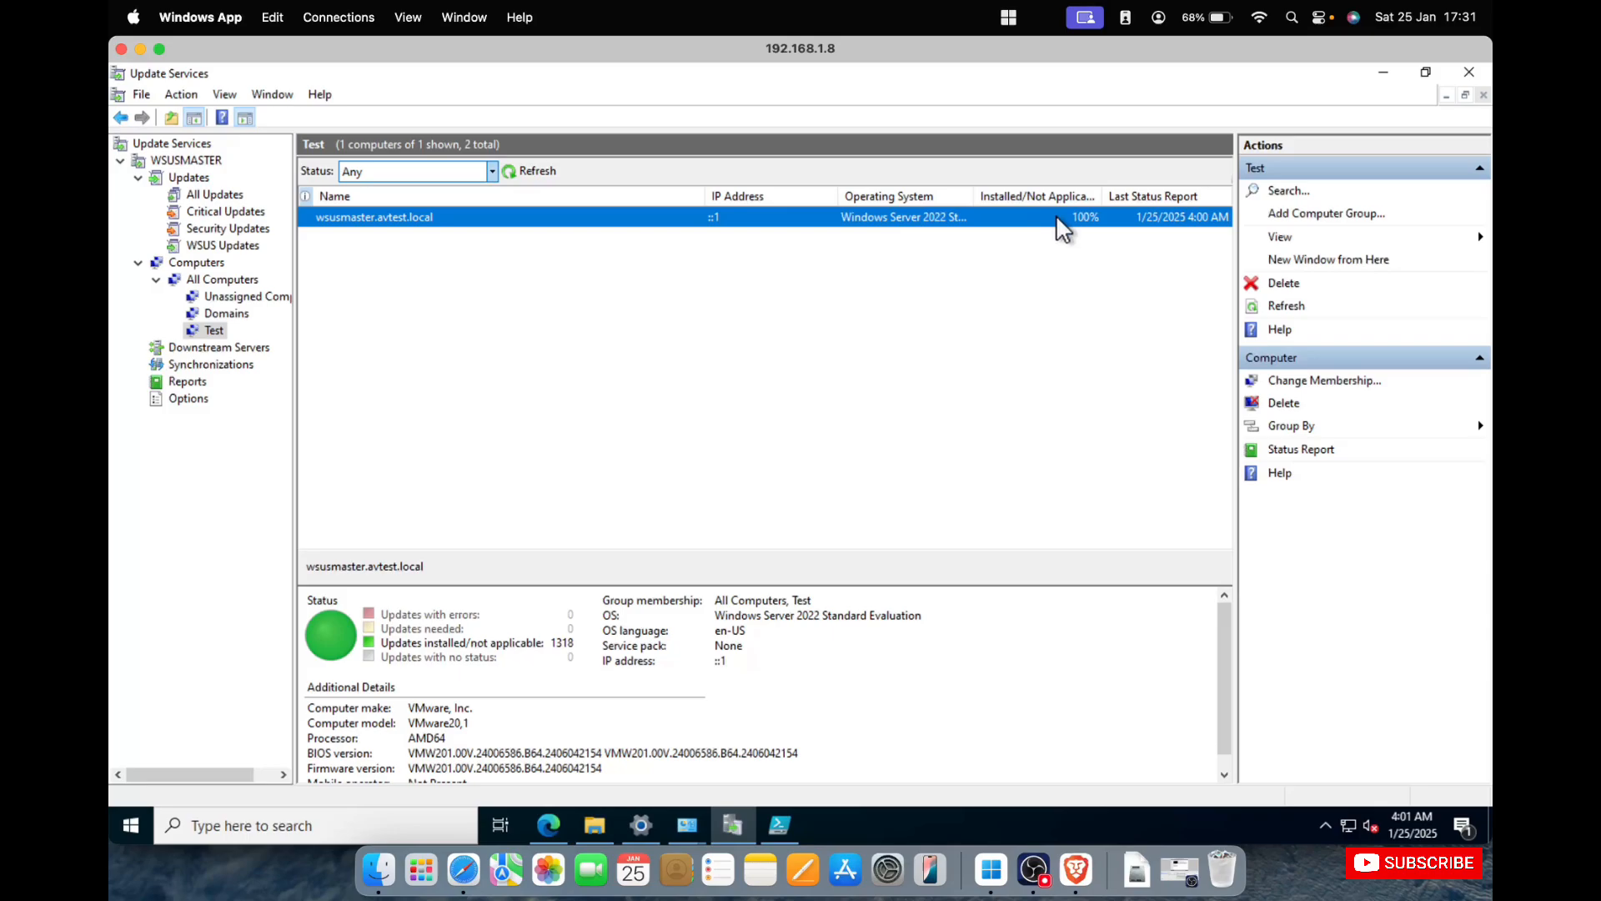
right_click(623, 216)
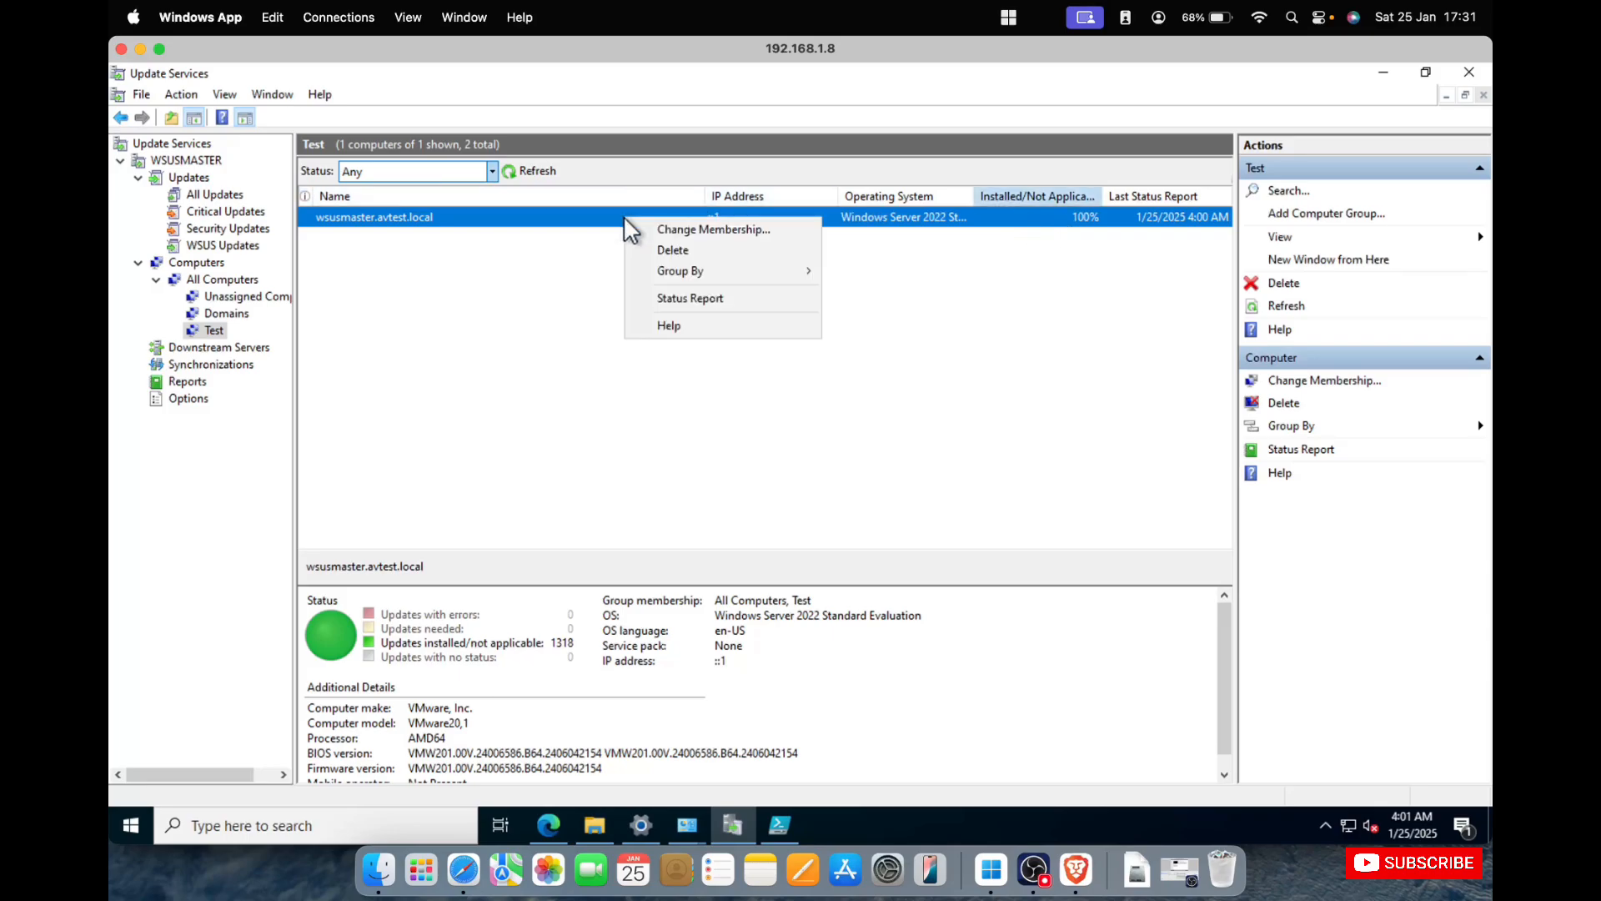
click(592, 334)
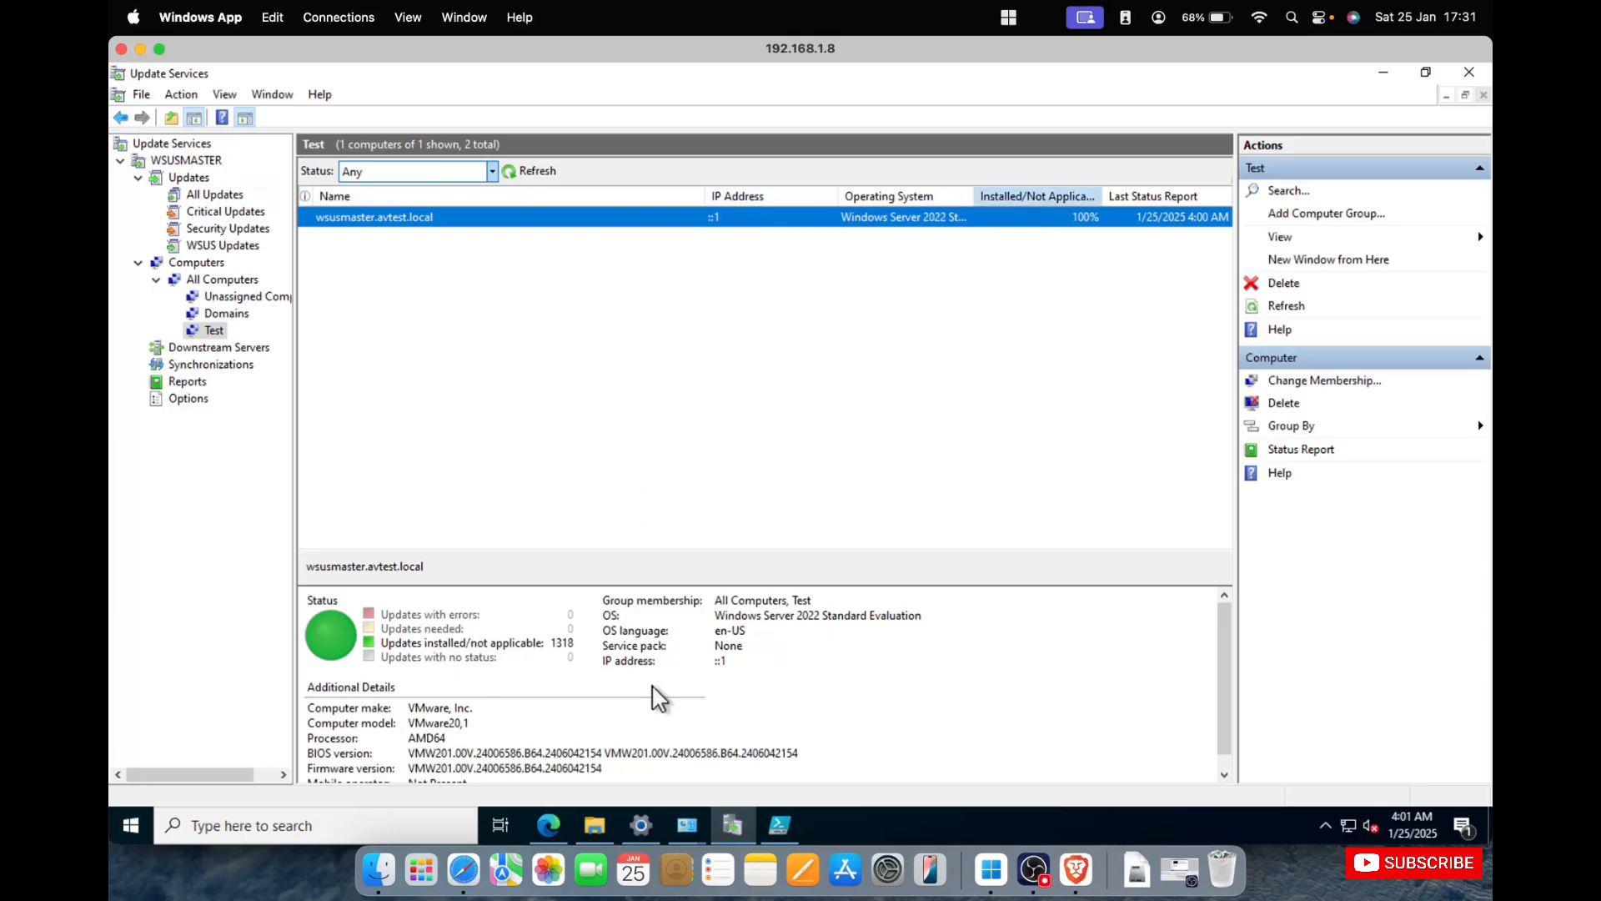
Check for new updates in the WSUS server's Windows Update settings and close Settings once the check is done.
click(640, 826)
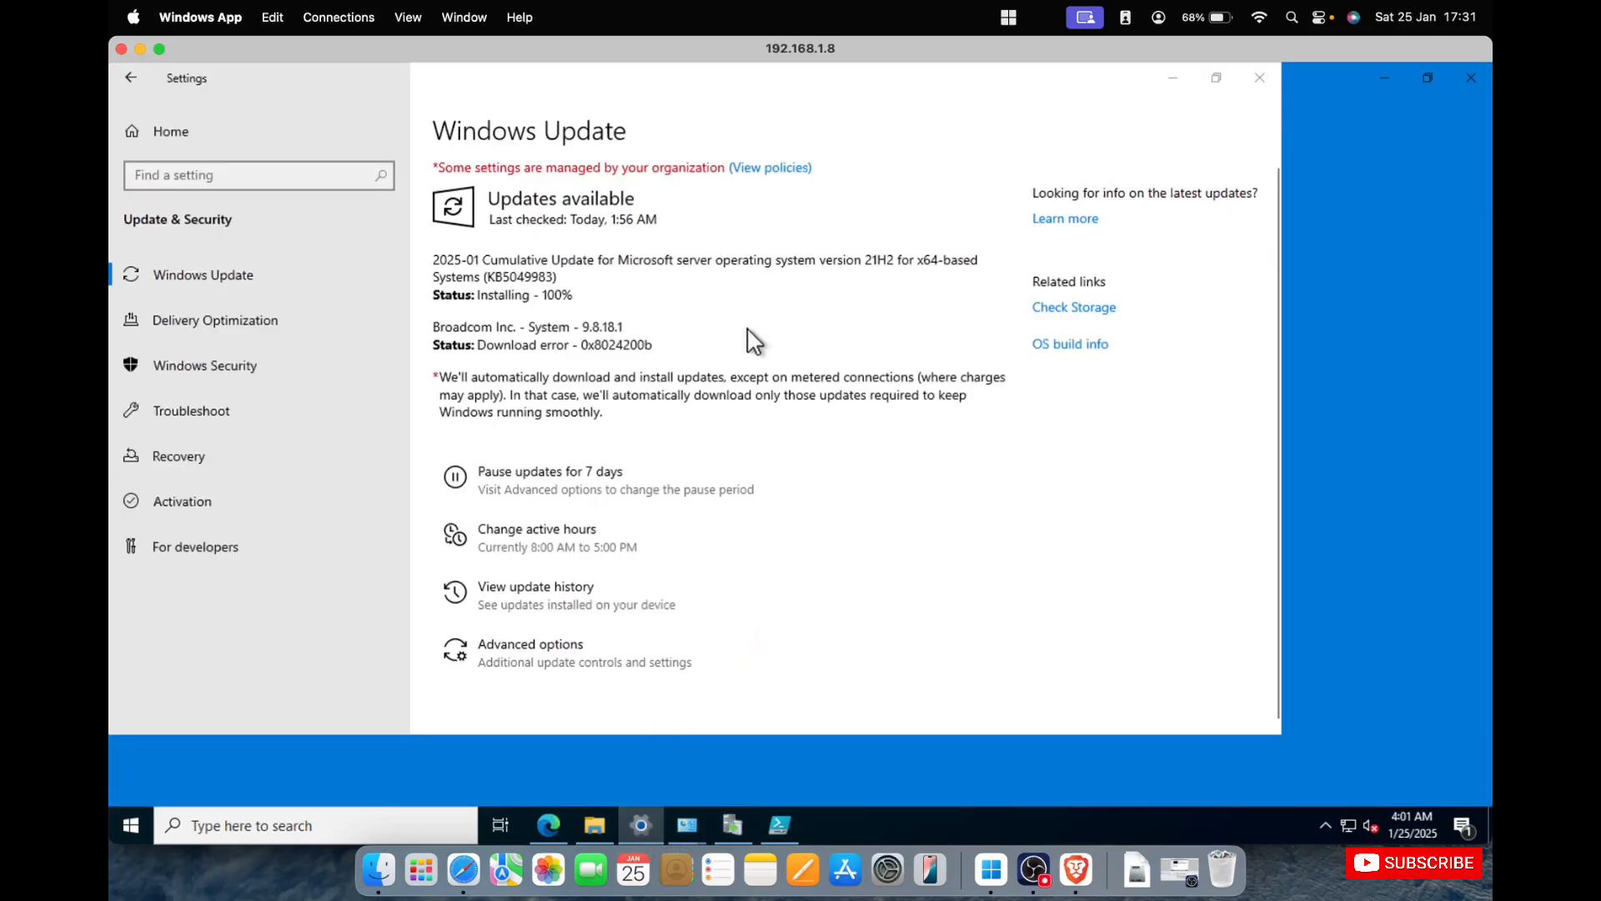
click(218, 278)
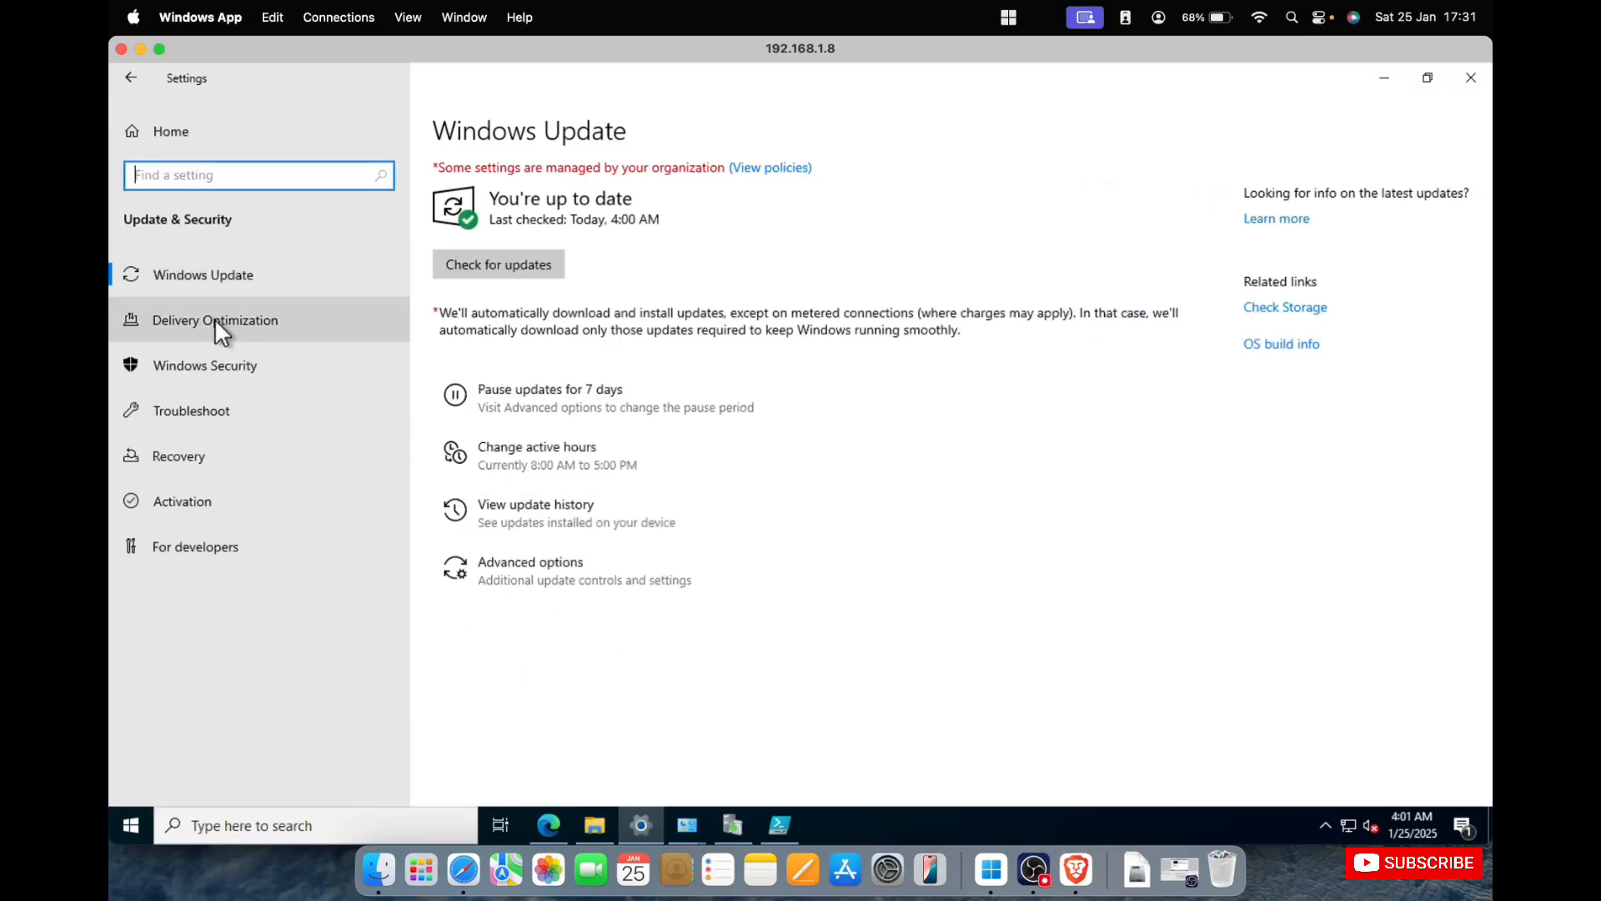
click(494, 267)
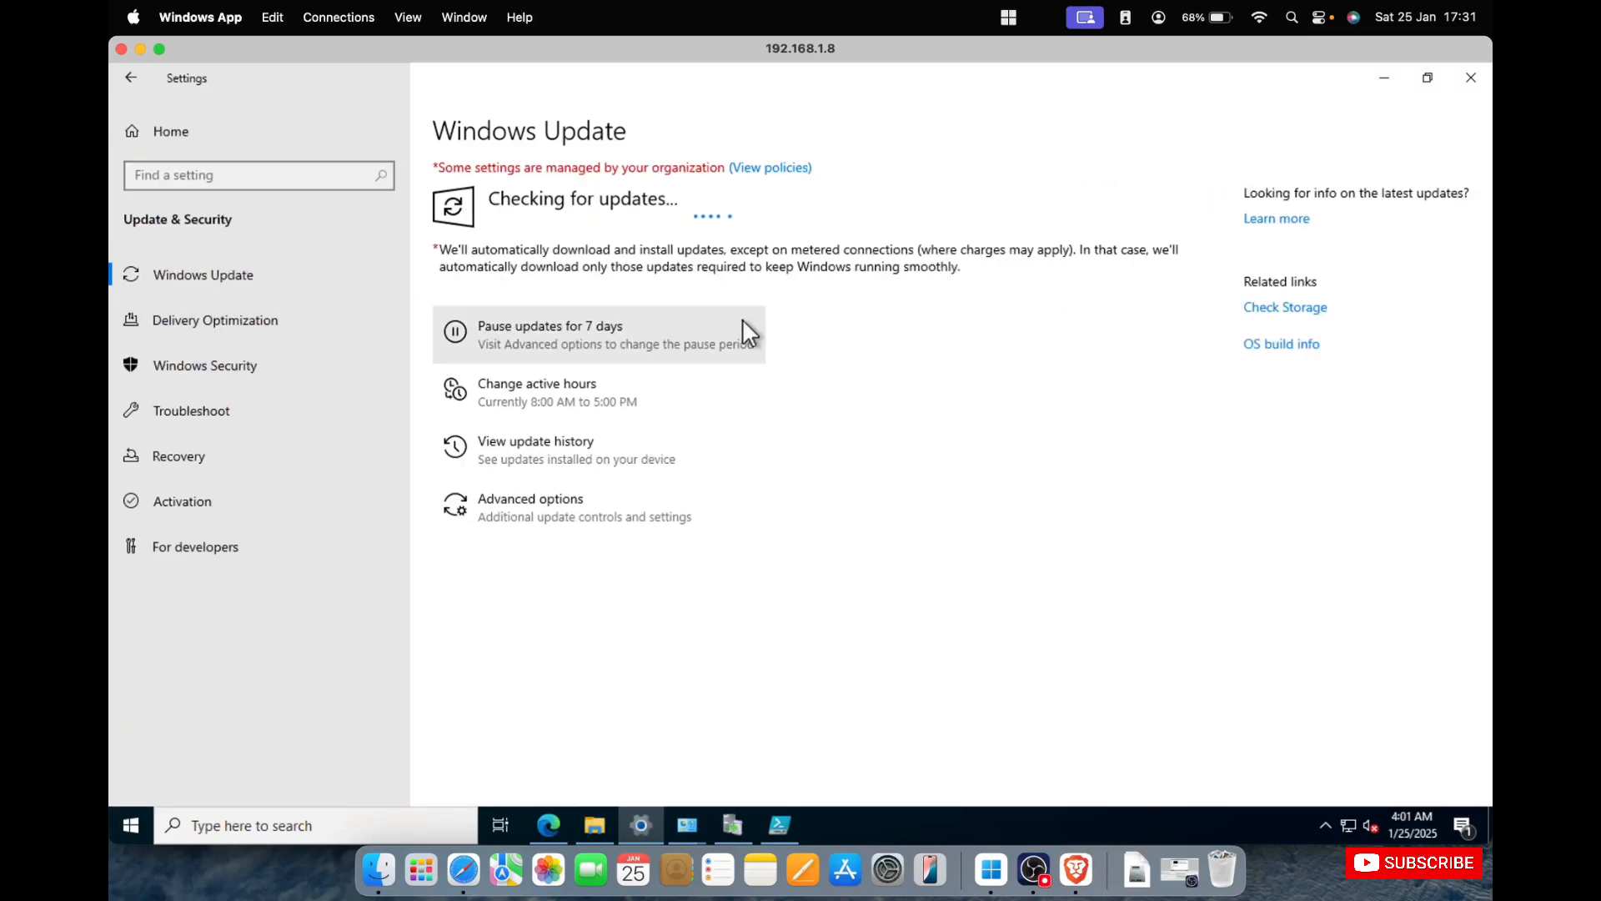
double_click(1151, 86)
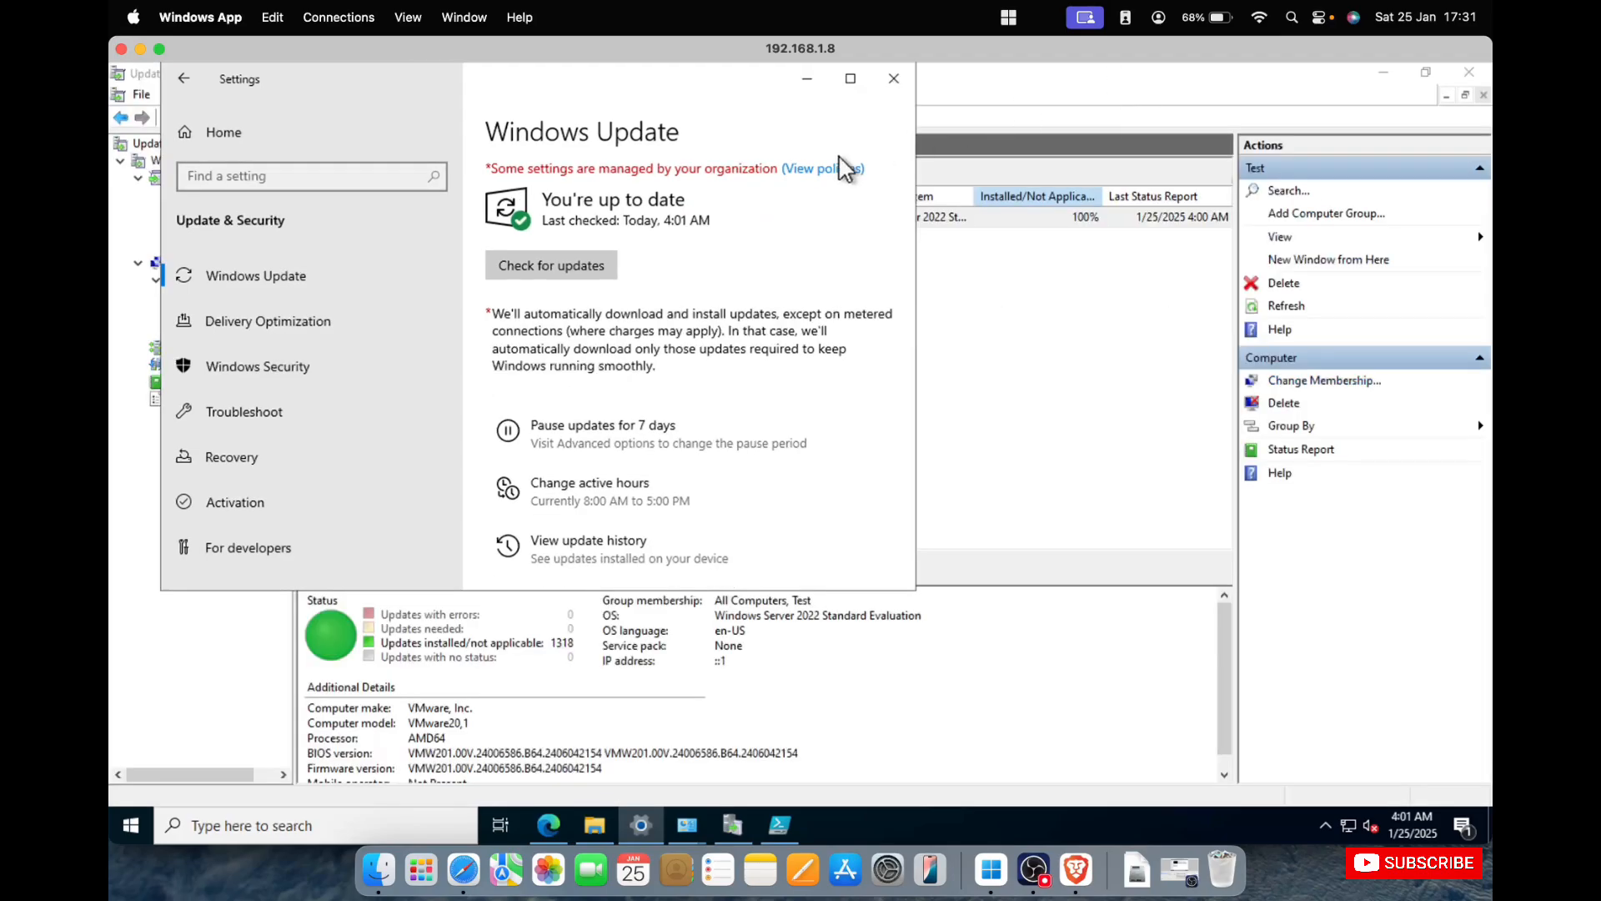
click(894, 79)
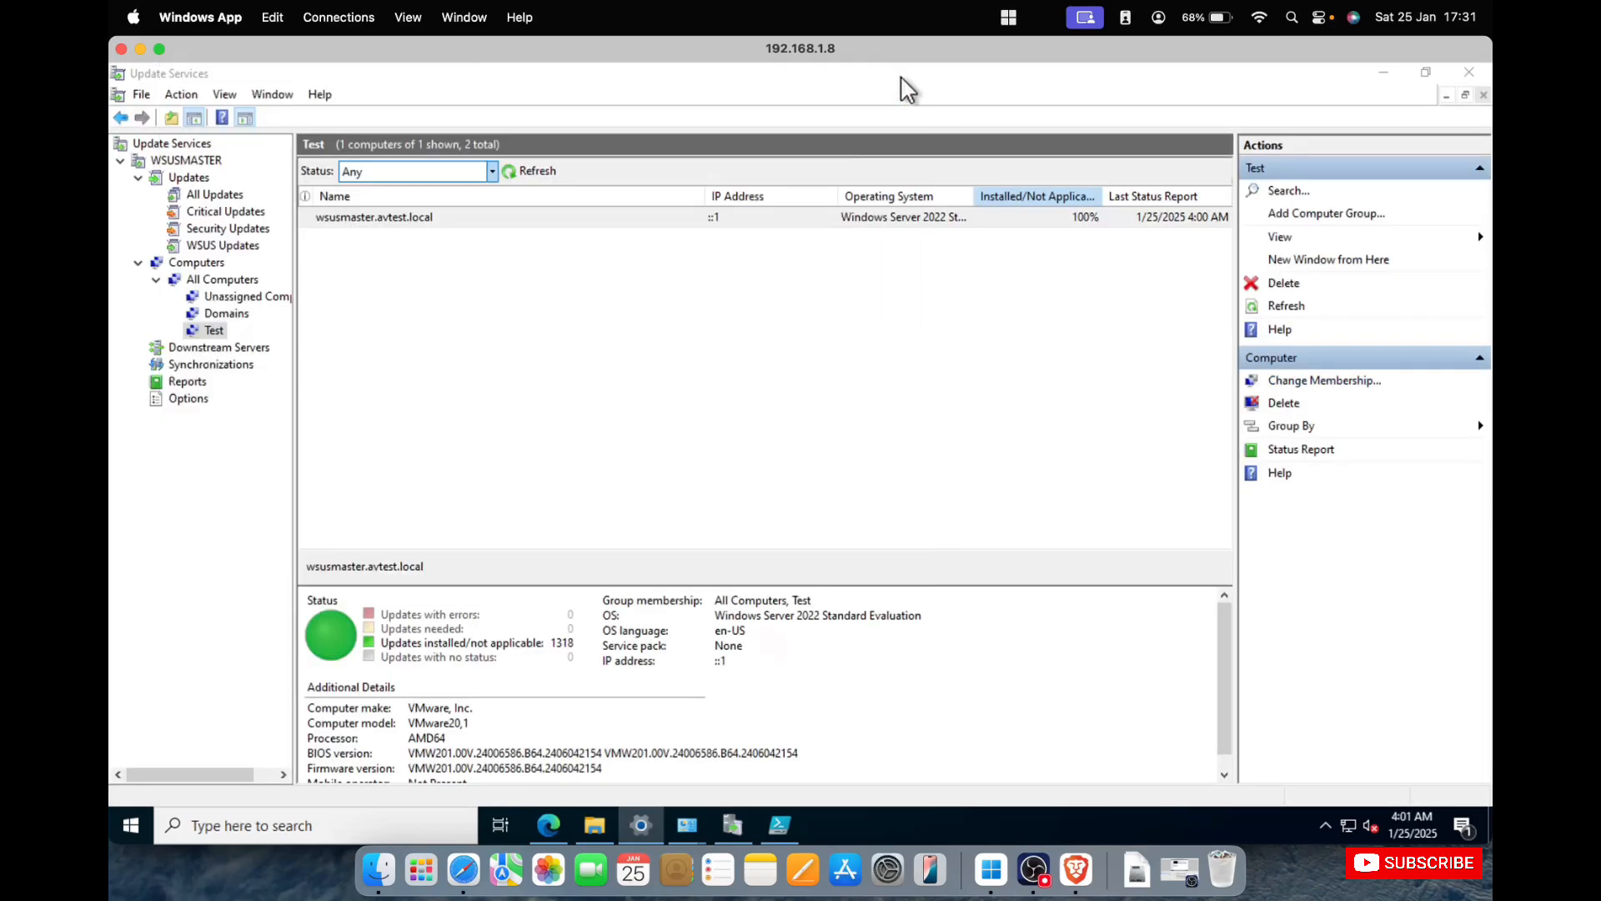
Narrow the Name column in the Test group list, and the Name and IP Address columns in All Computers.
double_click(707, 195)
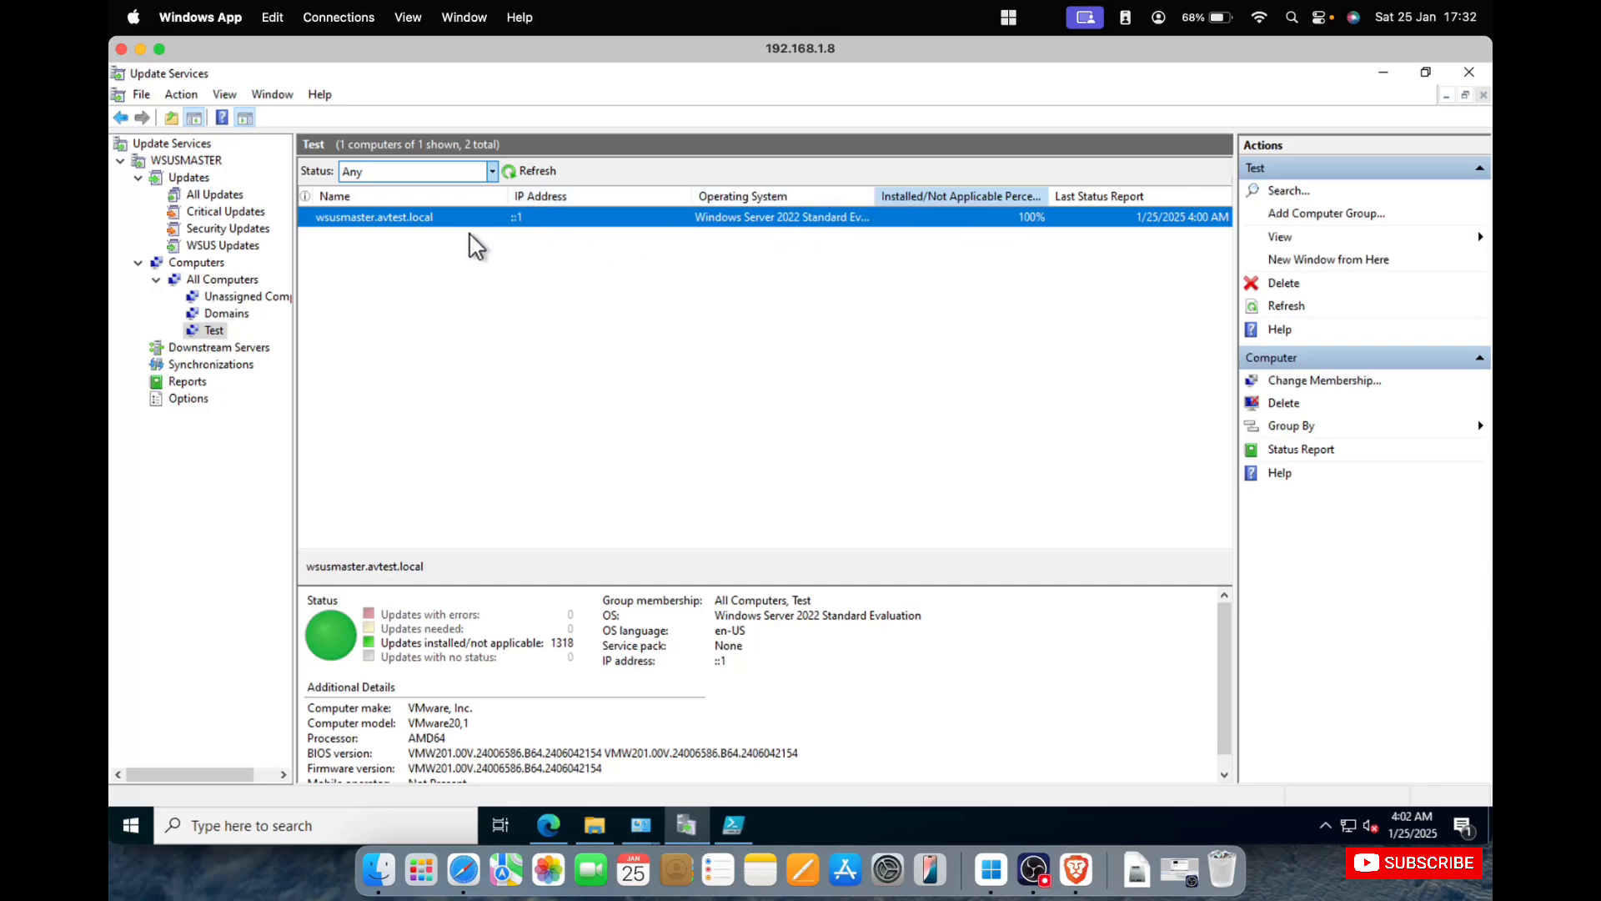
click(235, 279)
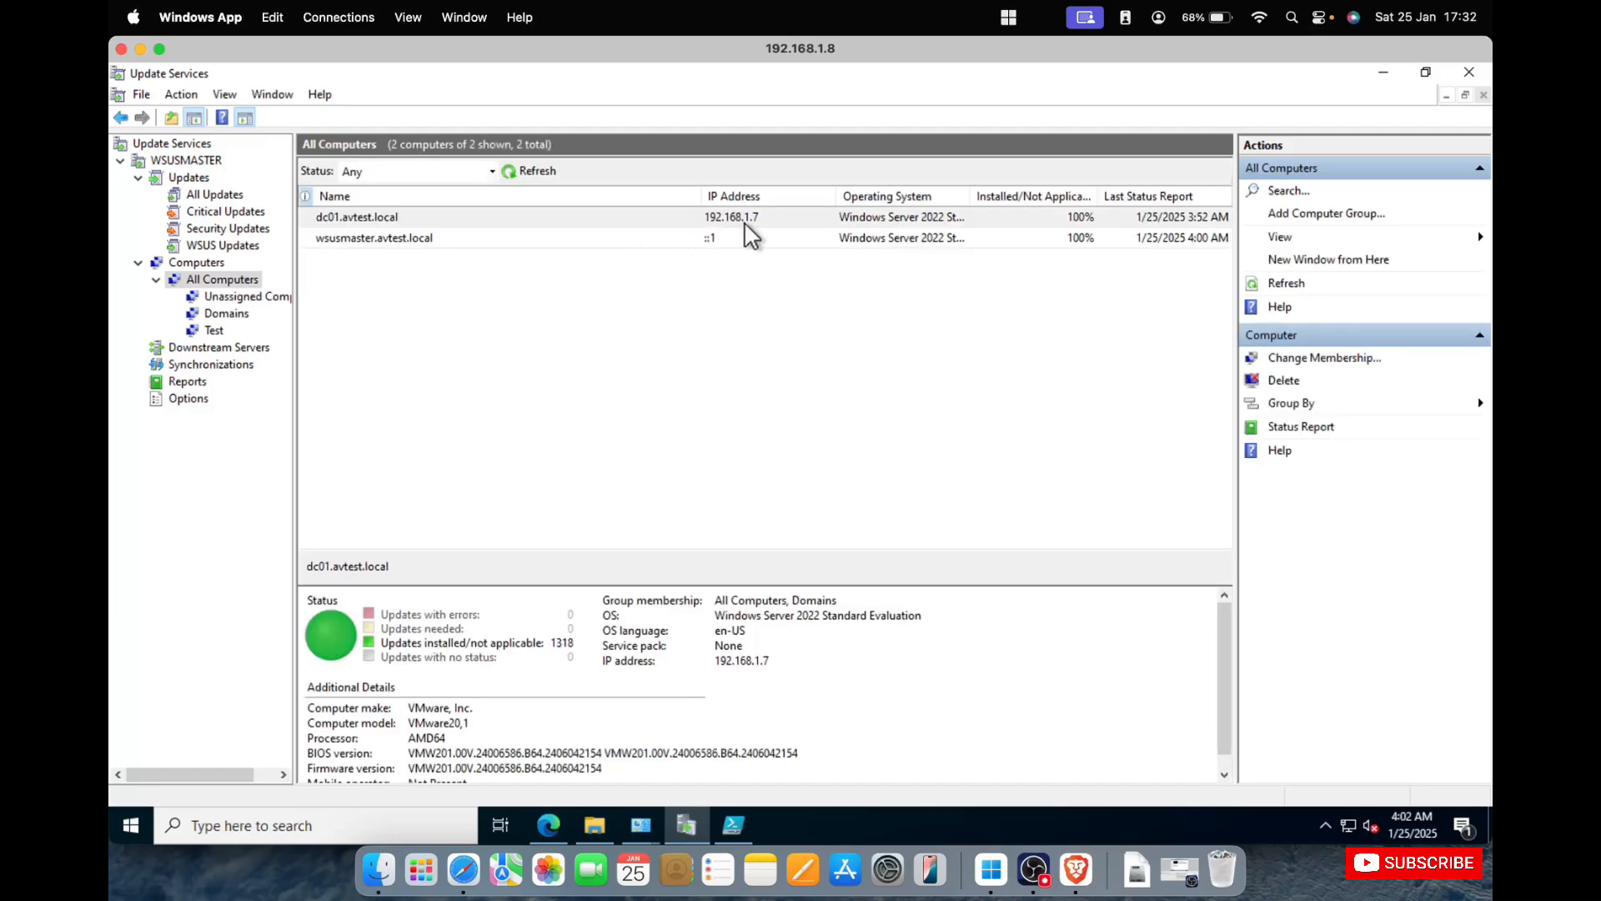
drag(701, 191, 496, 191)
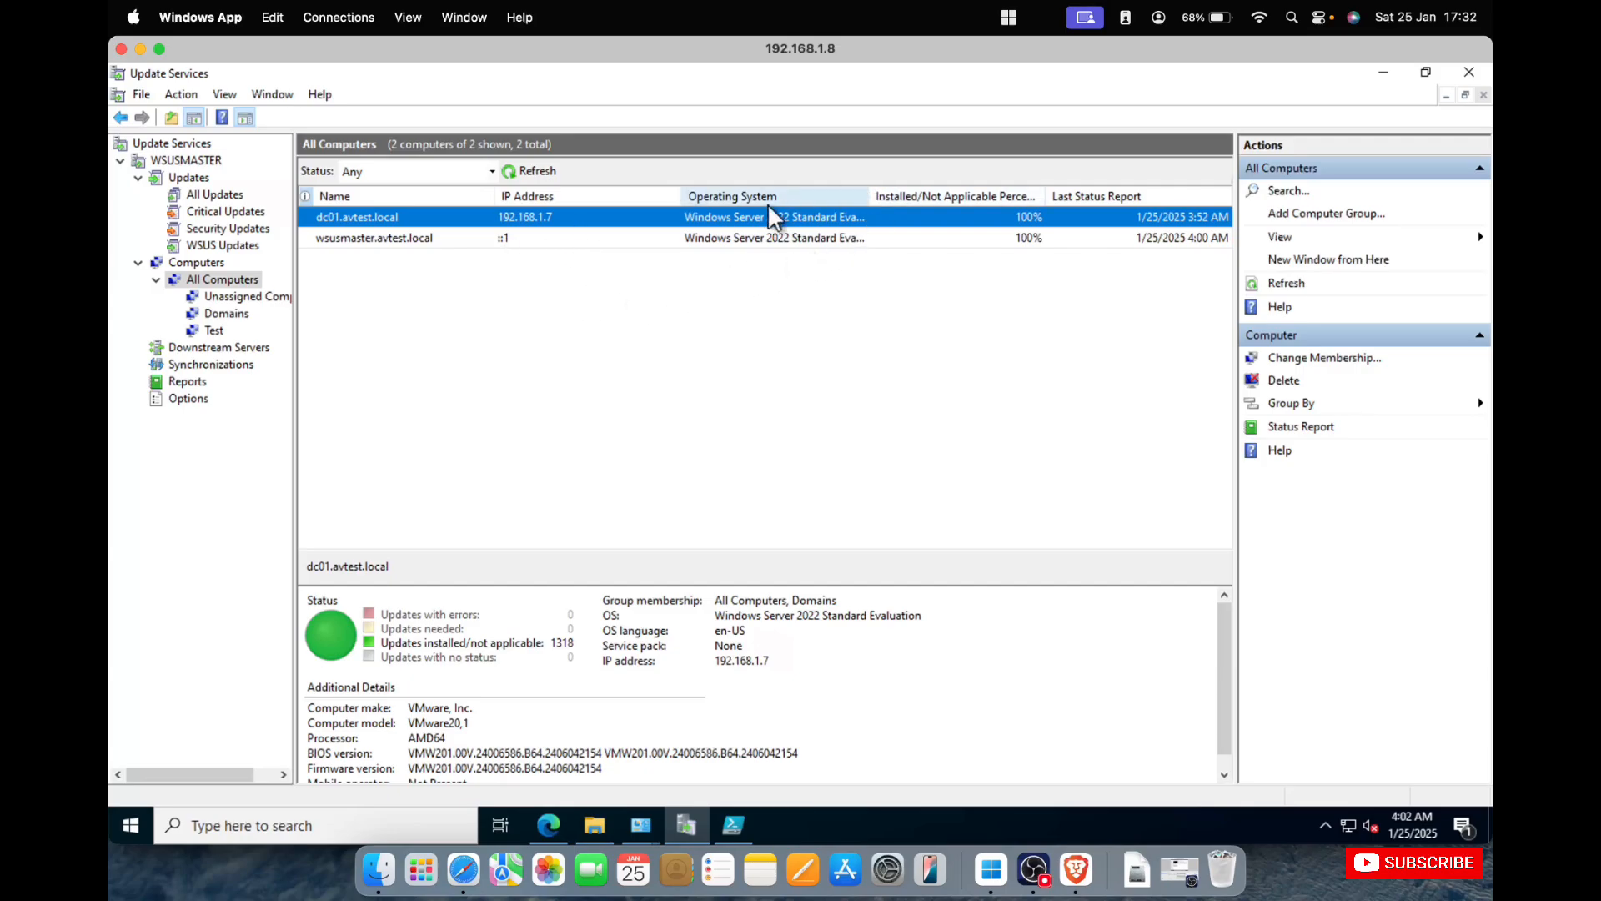
drag(684, 195, 606, 188)
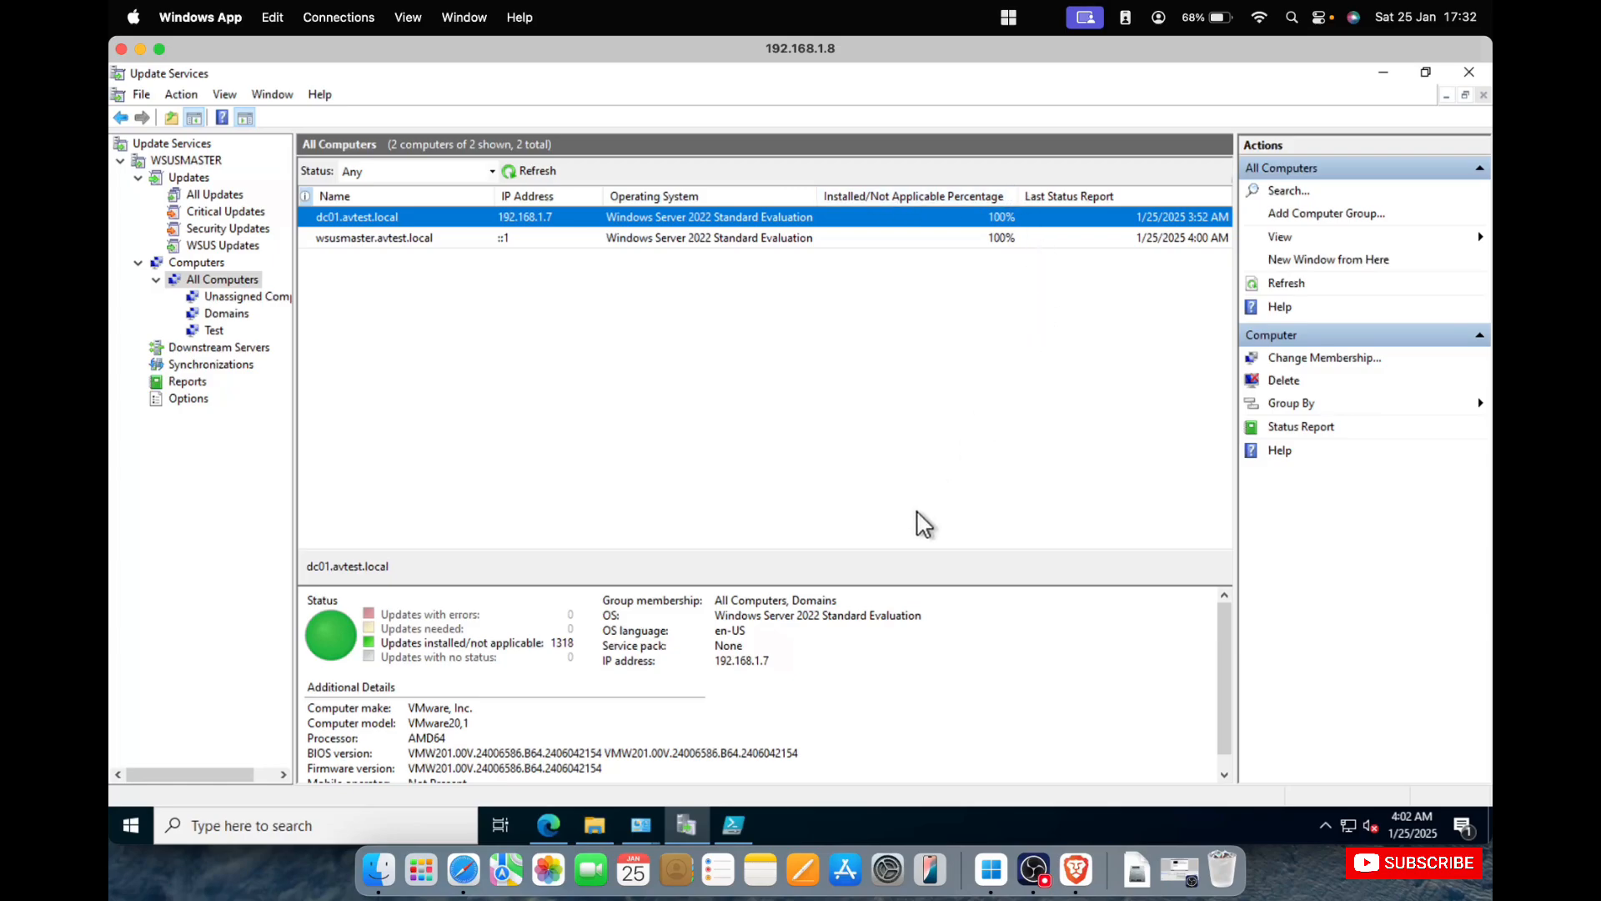
Review the status of wsusmaster.avtest.local and dc01.avtest.local, and try to open dc01's report on installed/not applicable updates.
click(854, 236)
click(870, 214)
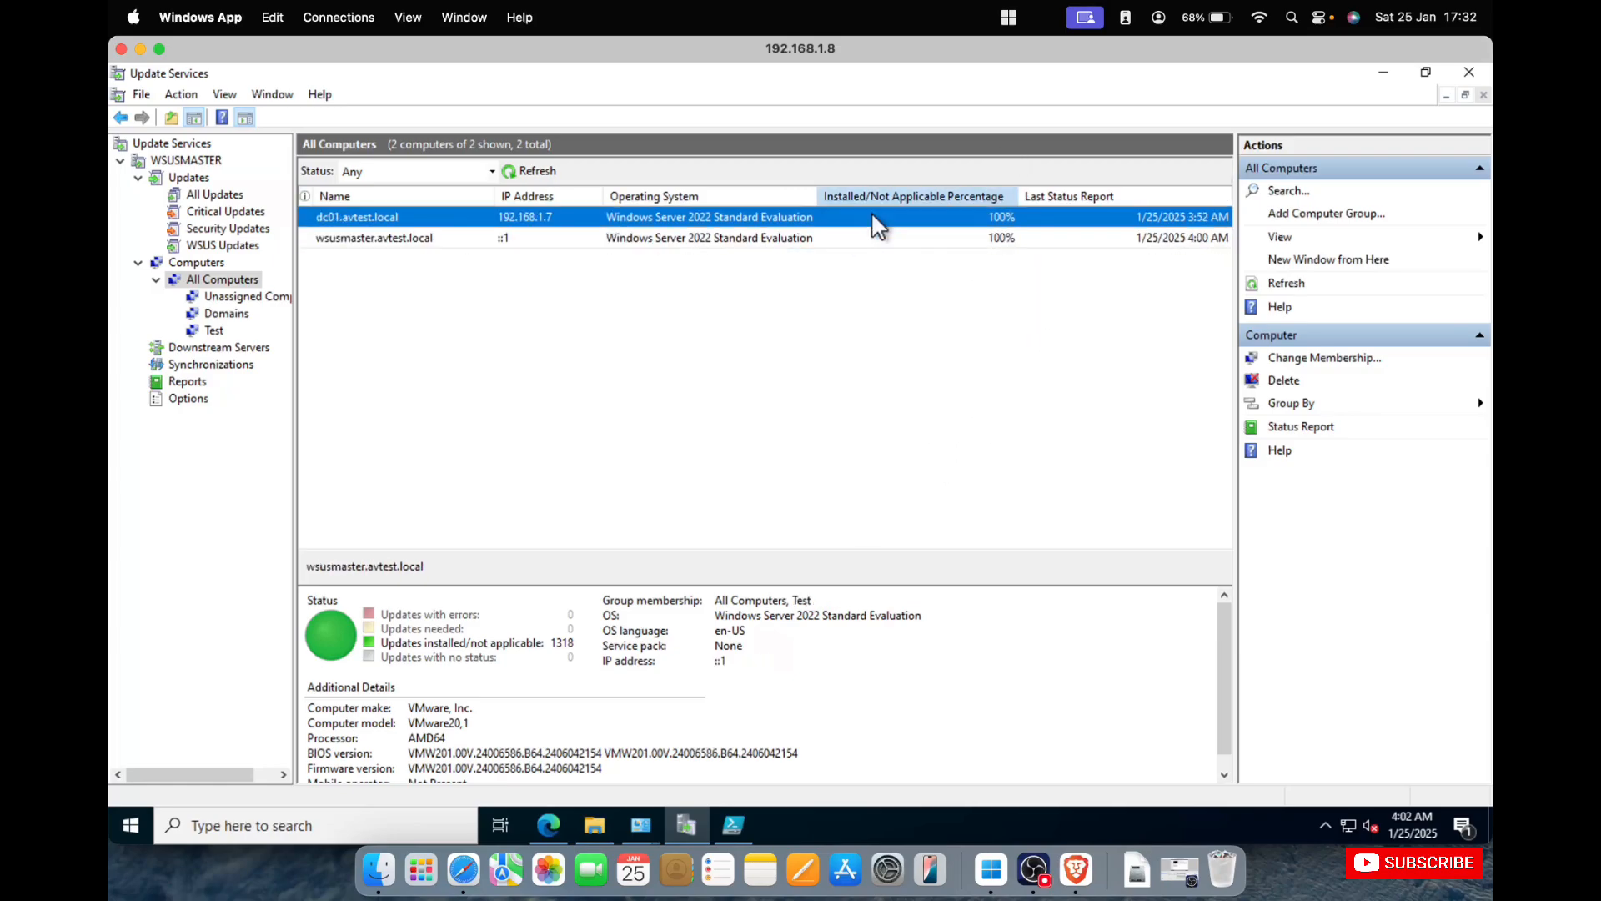
click(536, 644)
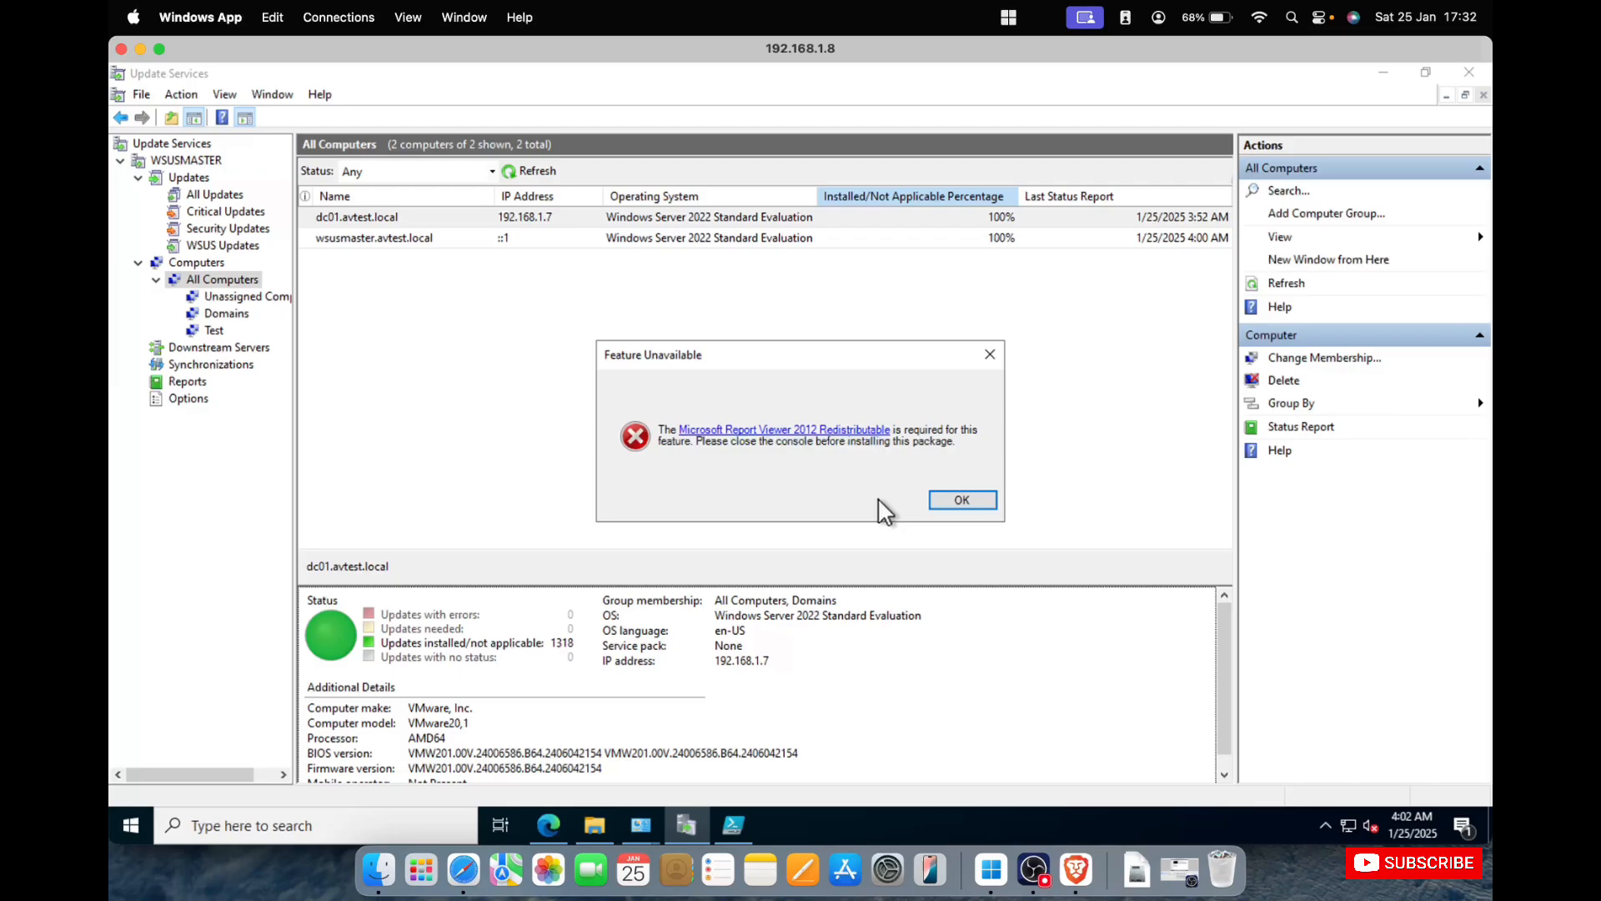
click(959, 500)
View Downstream Servers and compare the details of the two manual synchronizations in the synchronization history.
click(212, 350)
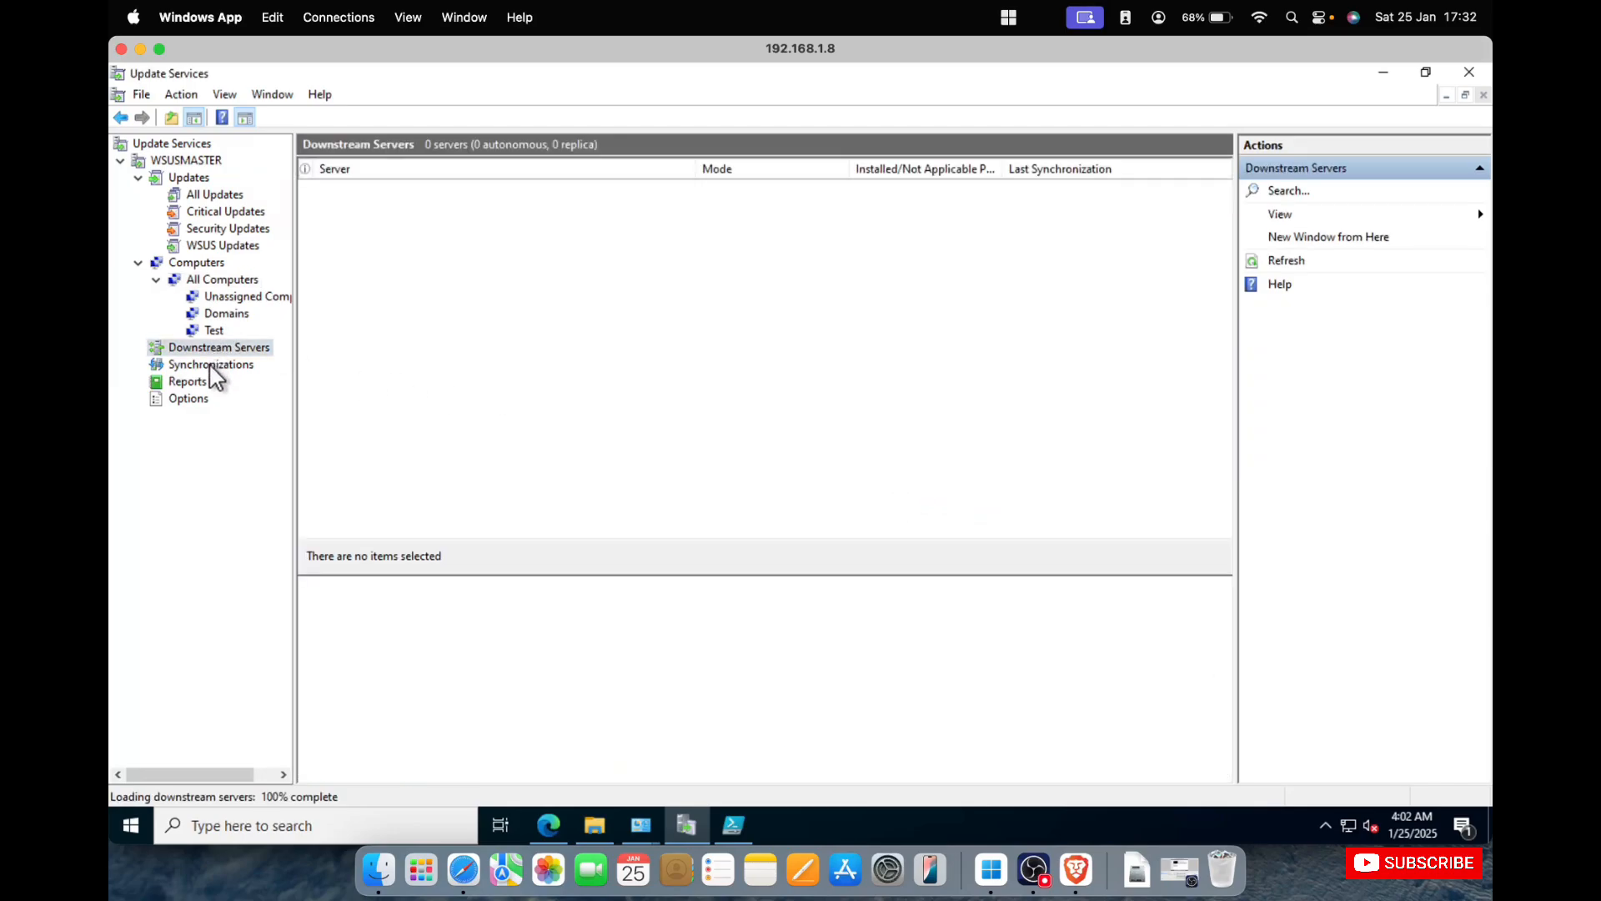
click(210, 368)
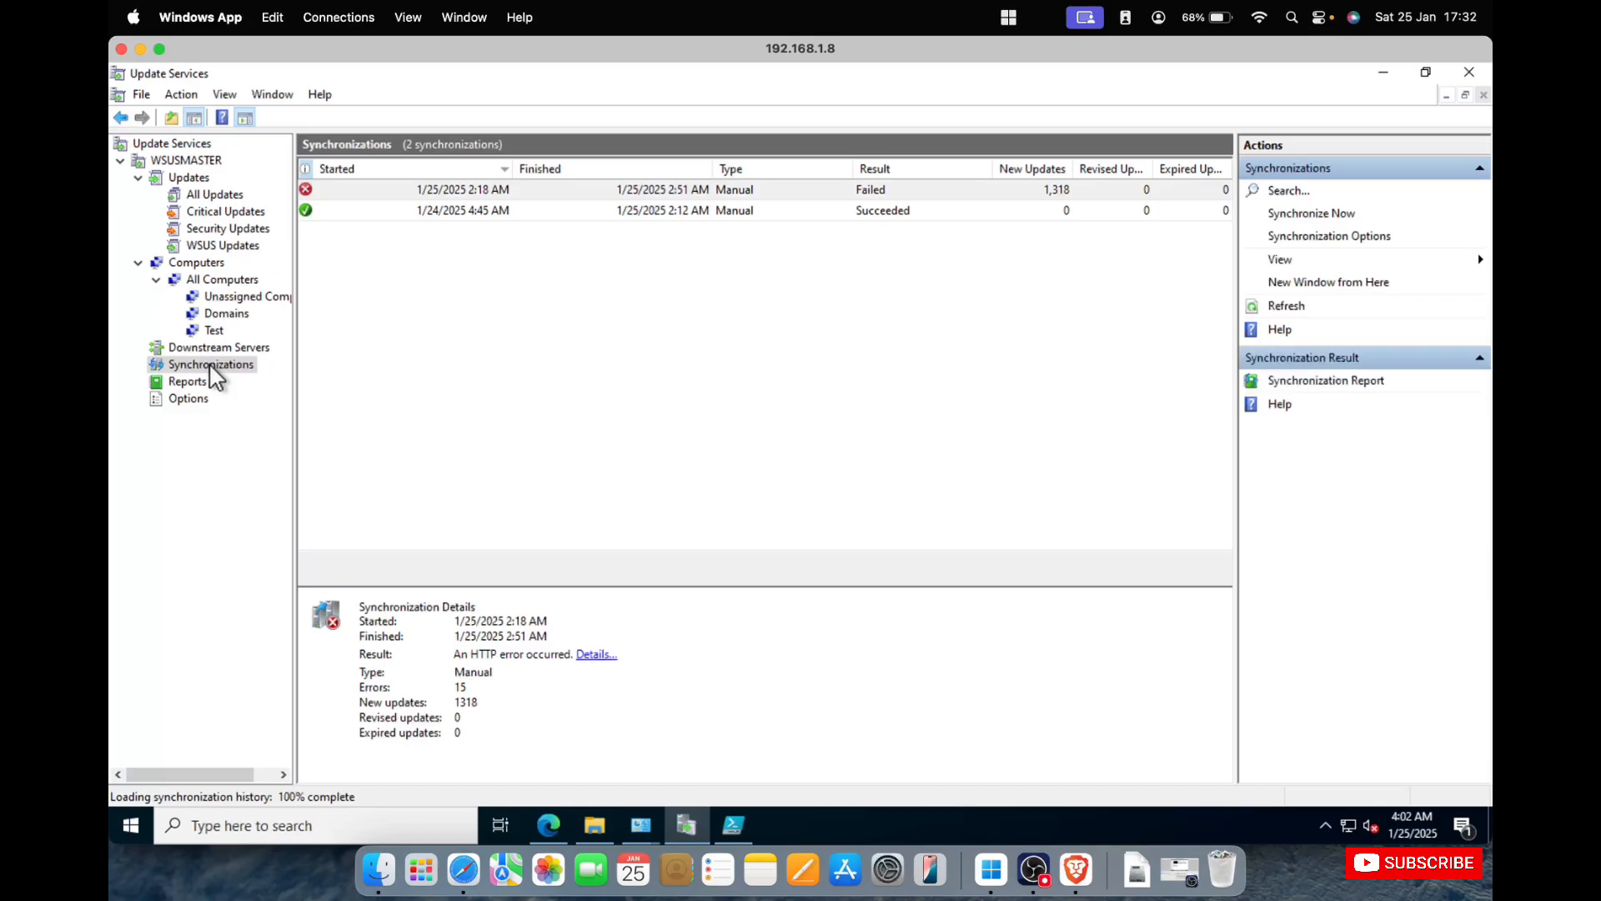
click(495, 192)
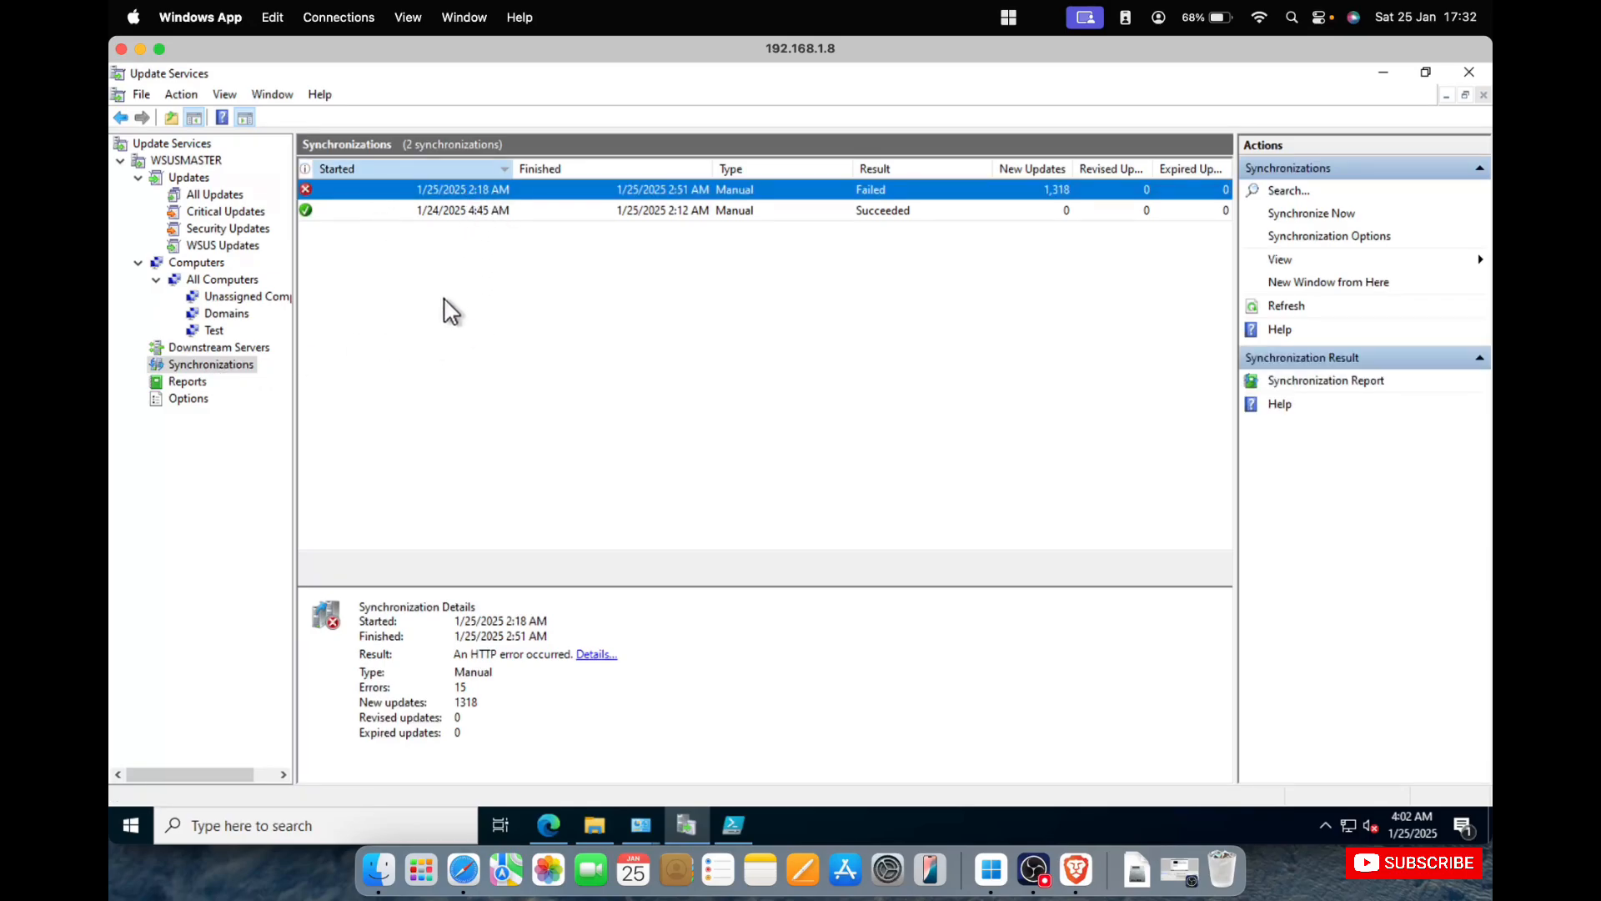
click(508, 209)
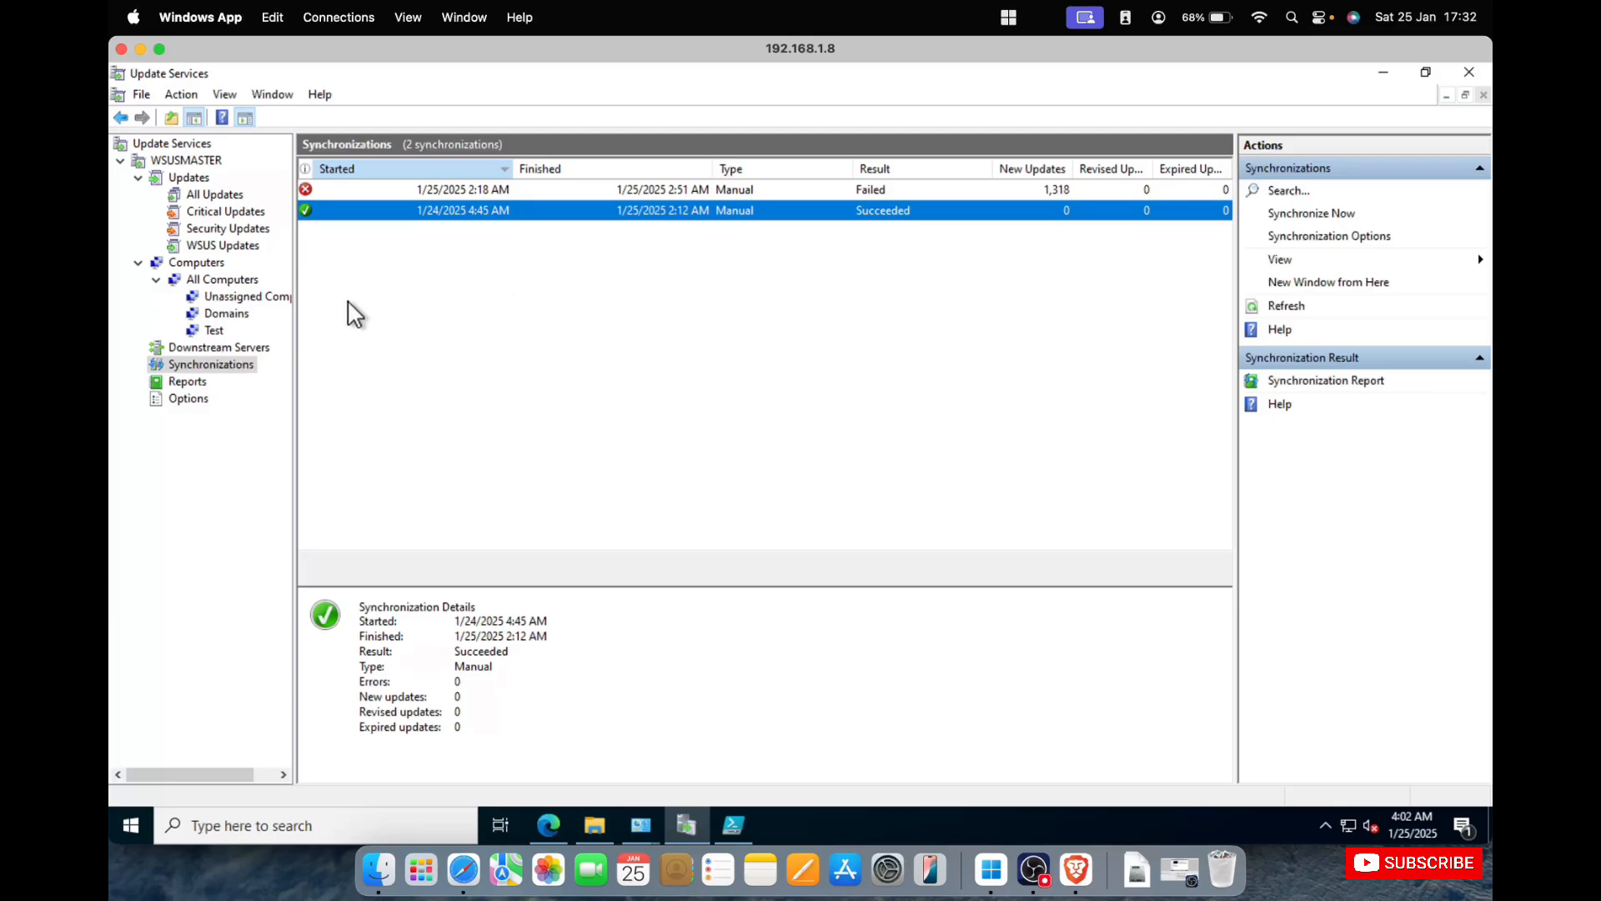
click(554, 195)
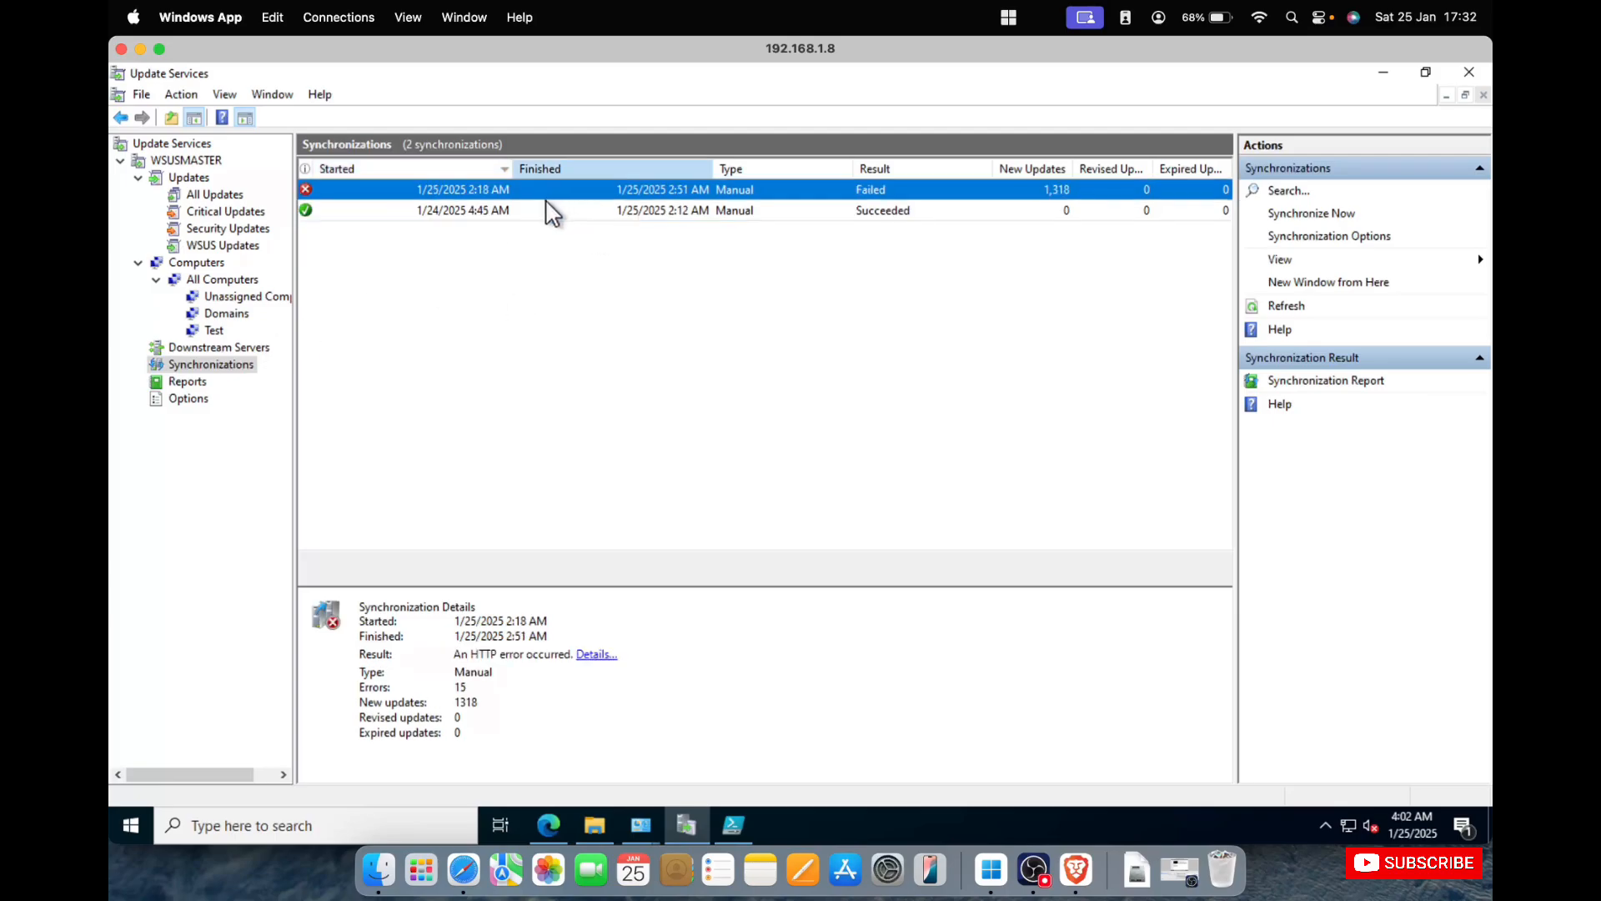
click(539, 205)
click(548, 188)
click(532, 209)
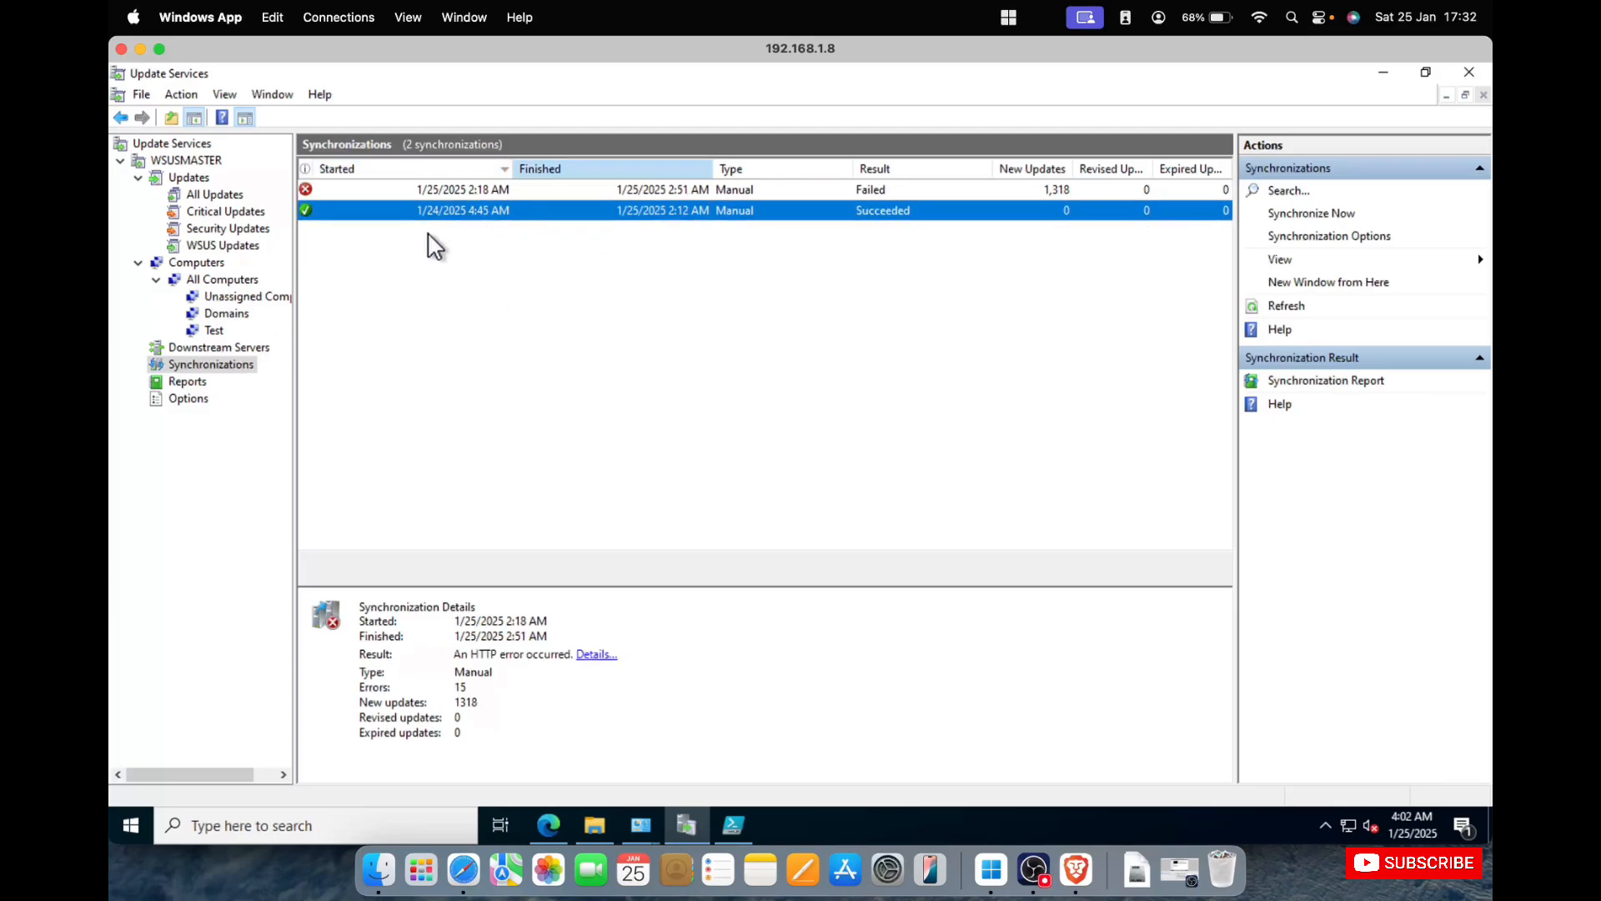
Try to open the Update Status Summary report from the available reports, and return to the All Computers list.
click(188, 381)
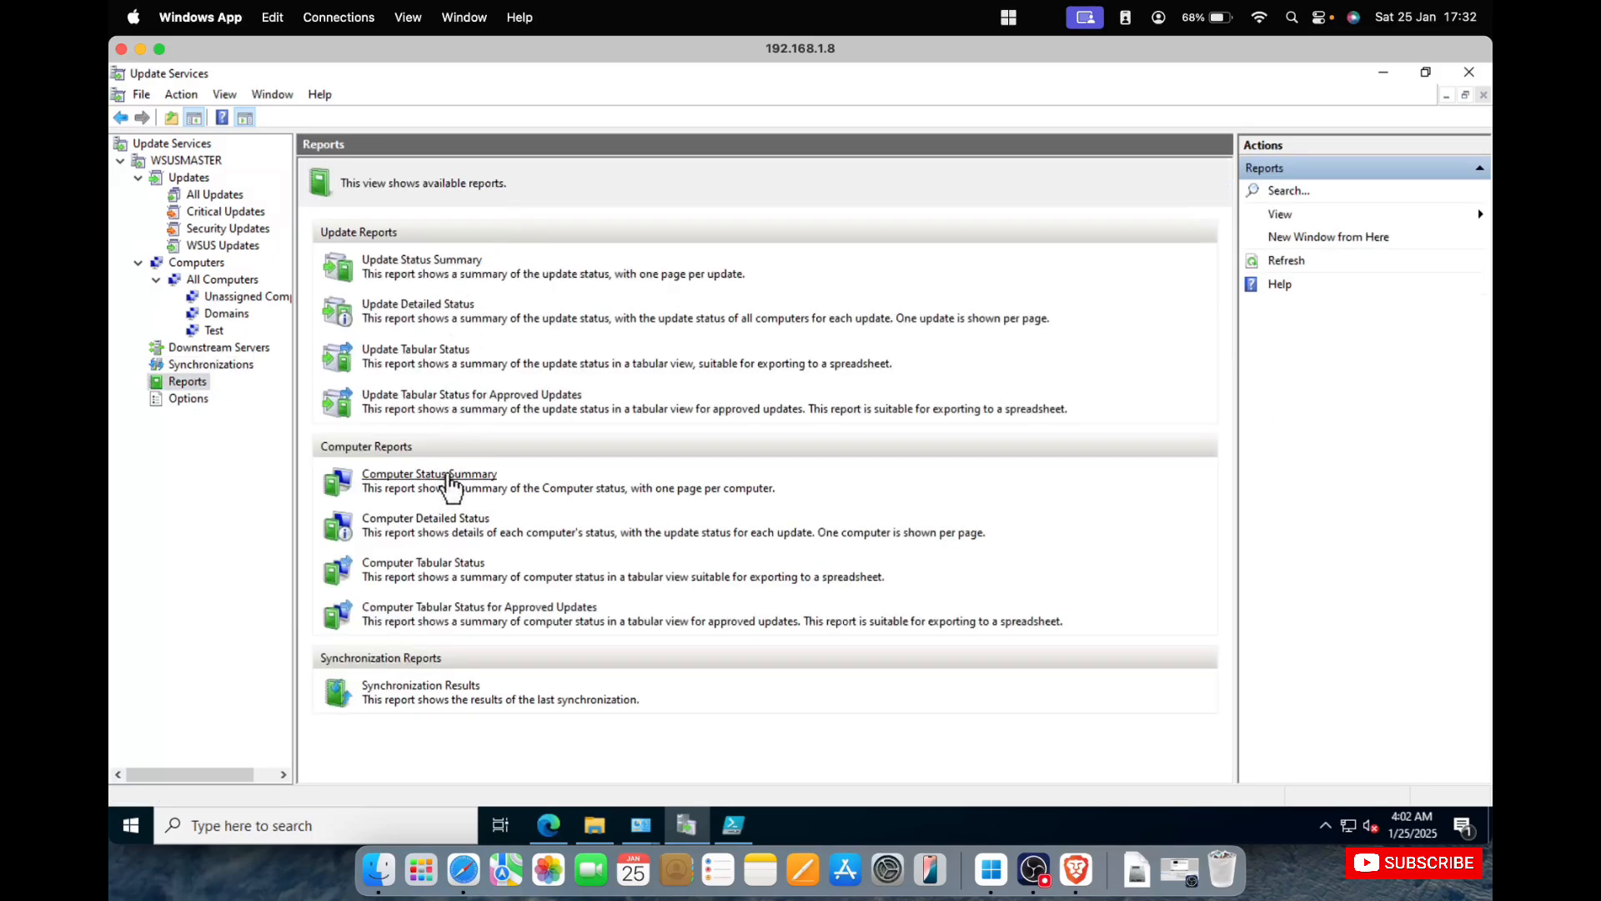
click(446, 260)
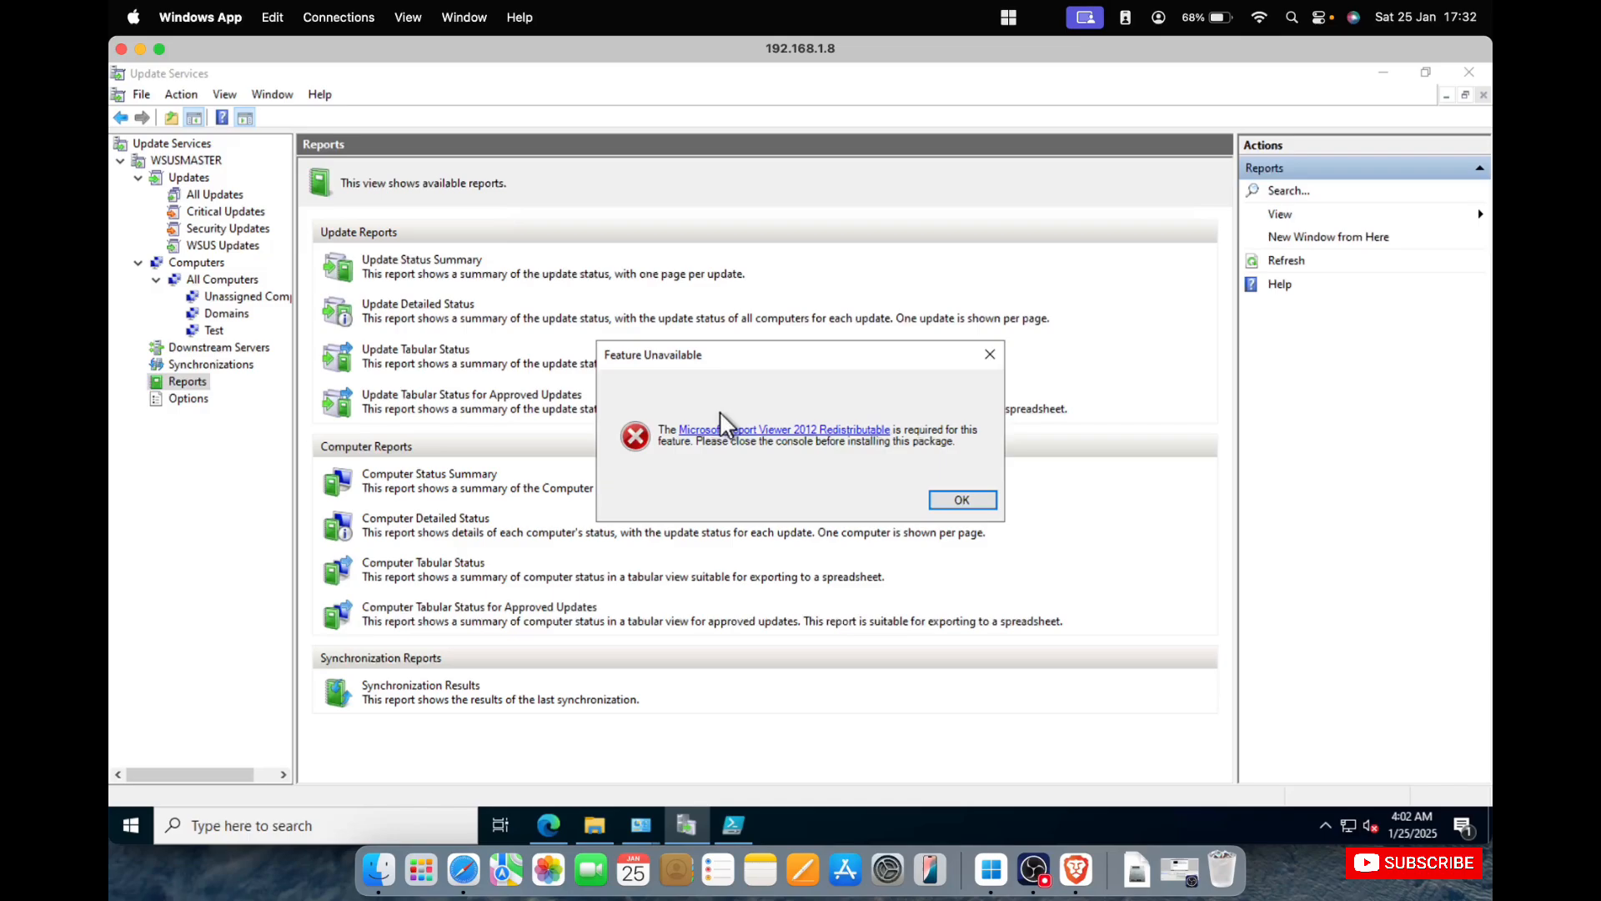
click(962, 500)
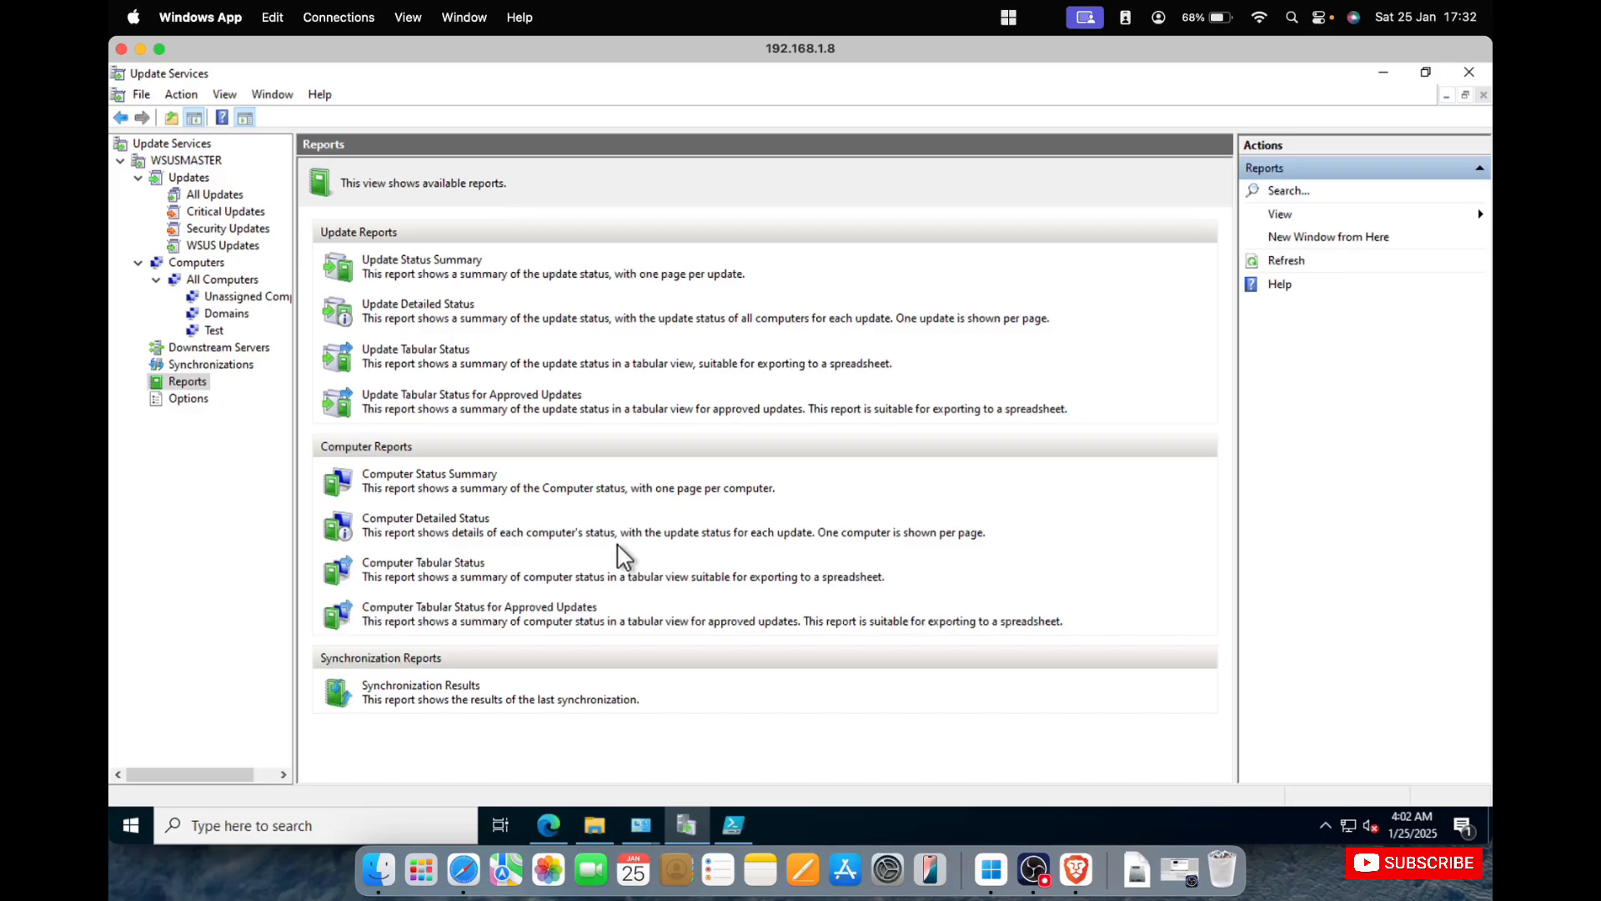
click(229, 283)
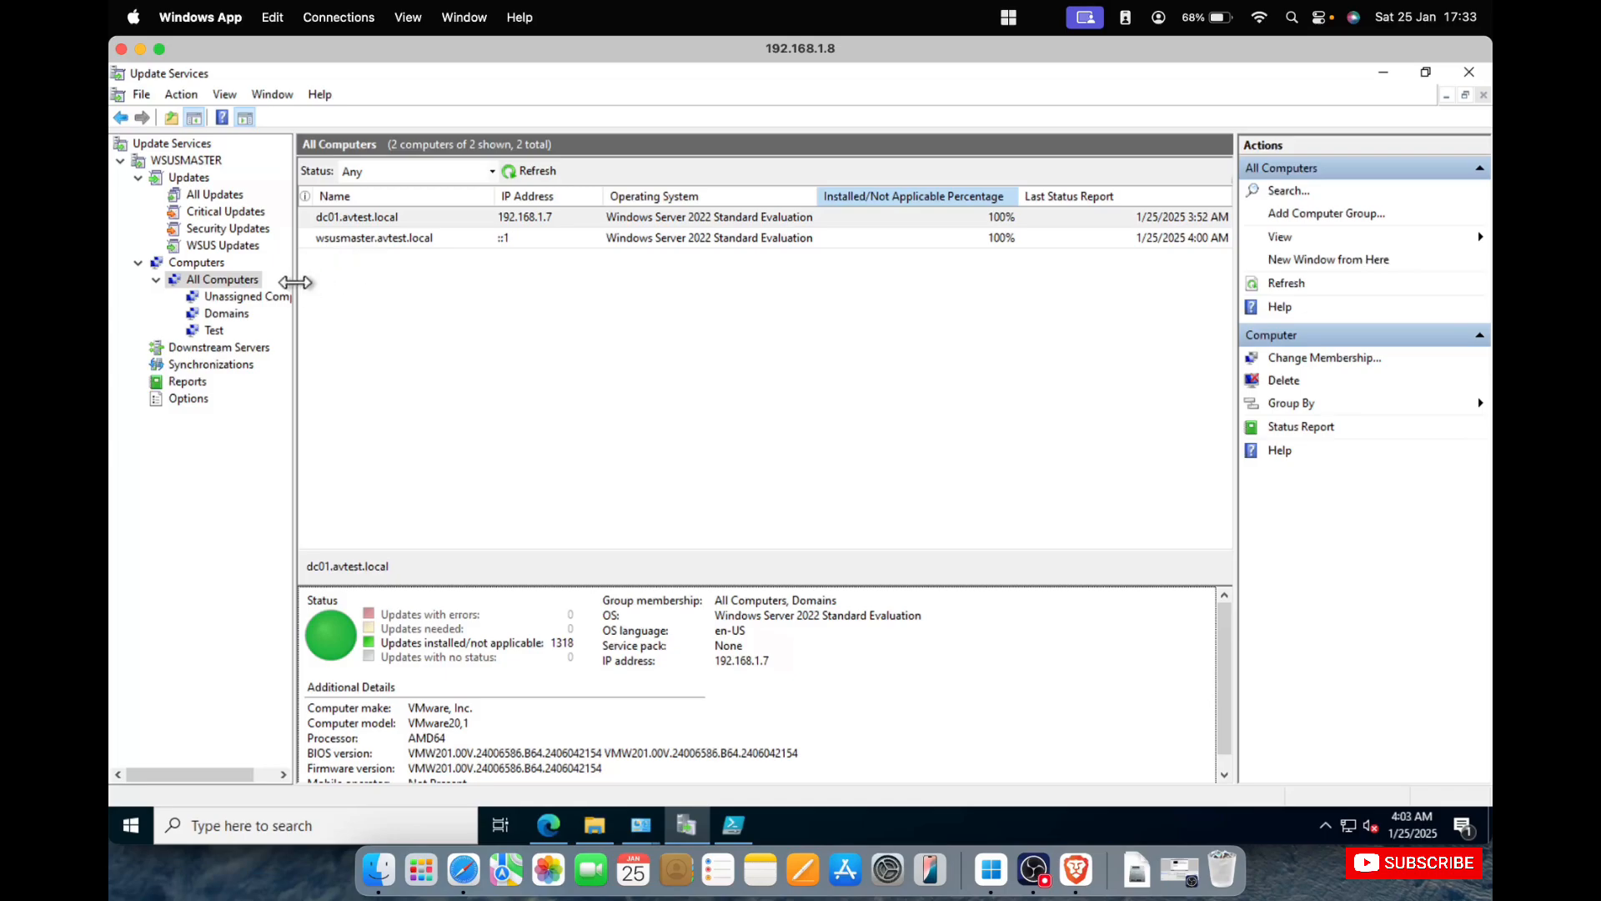
Open the WSUS server options and inspect the Update Source and Proxy Server settings, closing them without changes.
click(190, 398)
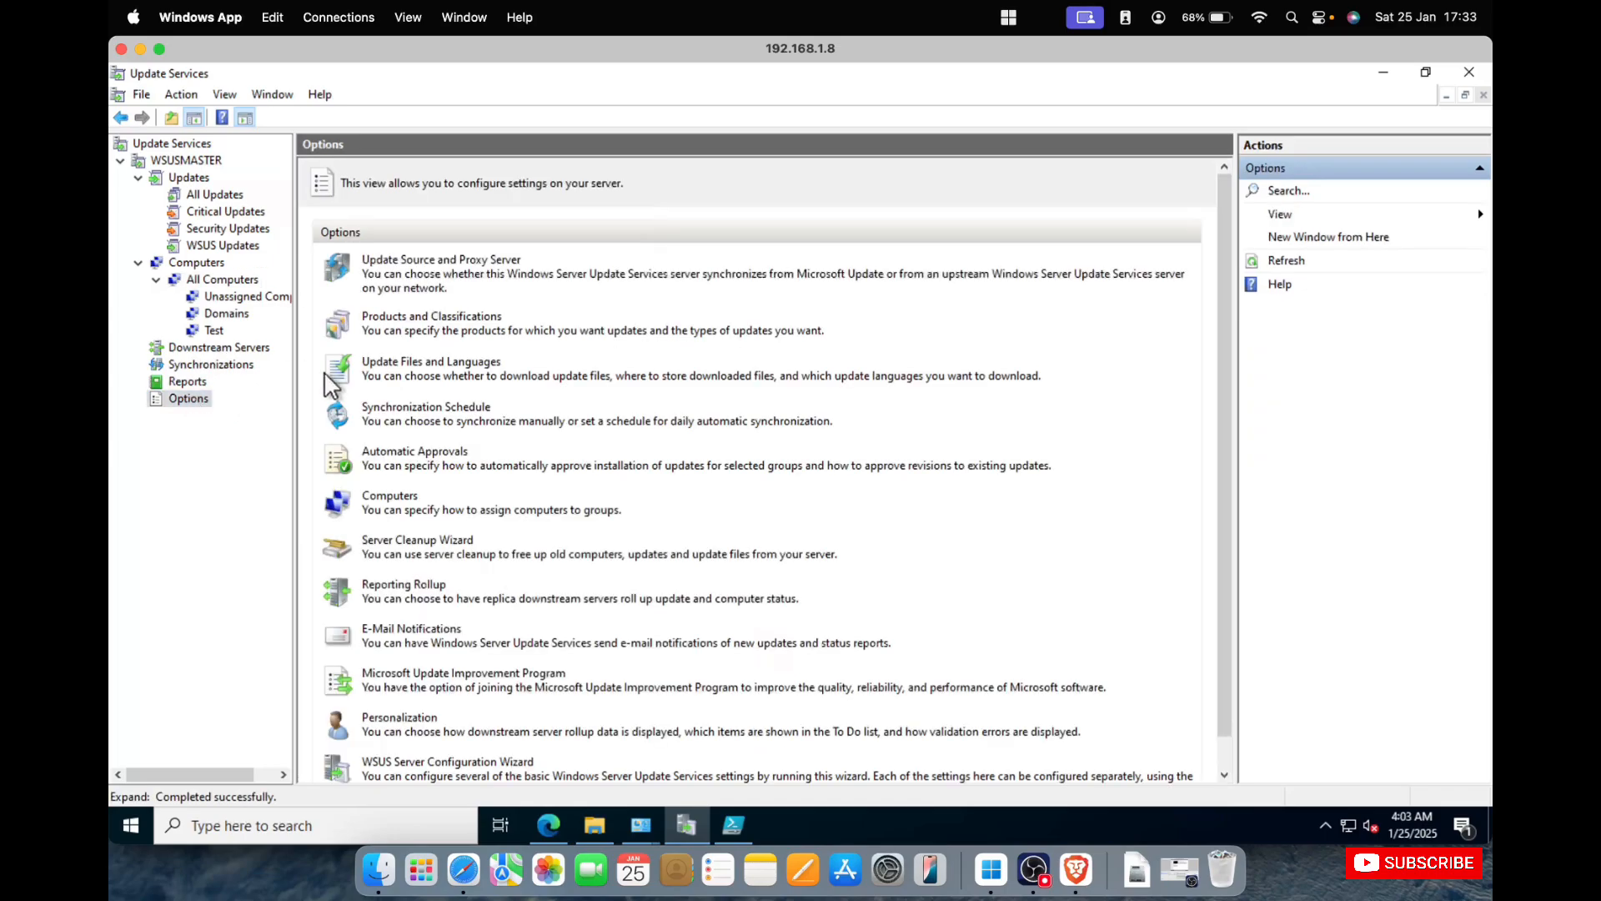
scroll(517, 396, down, 1)
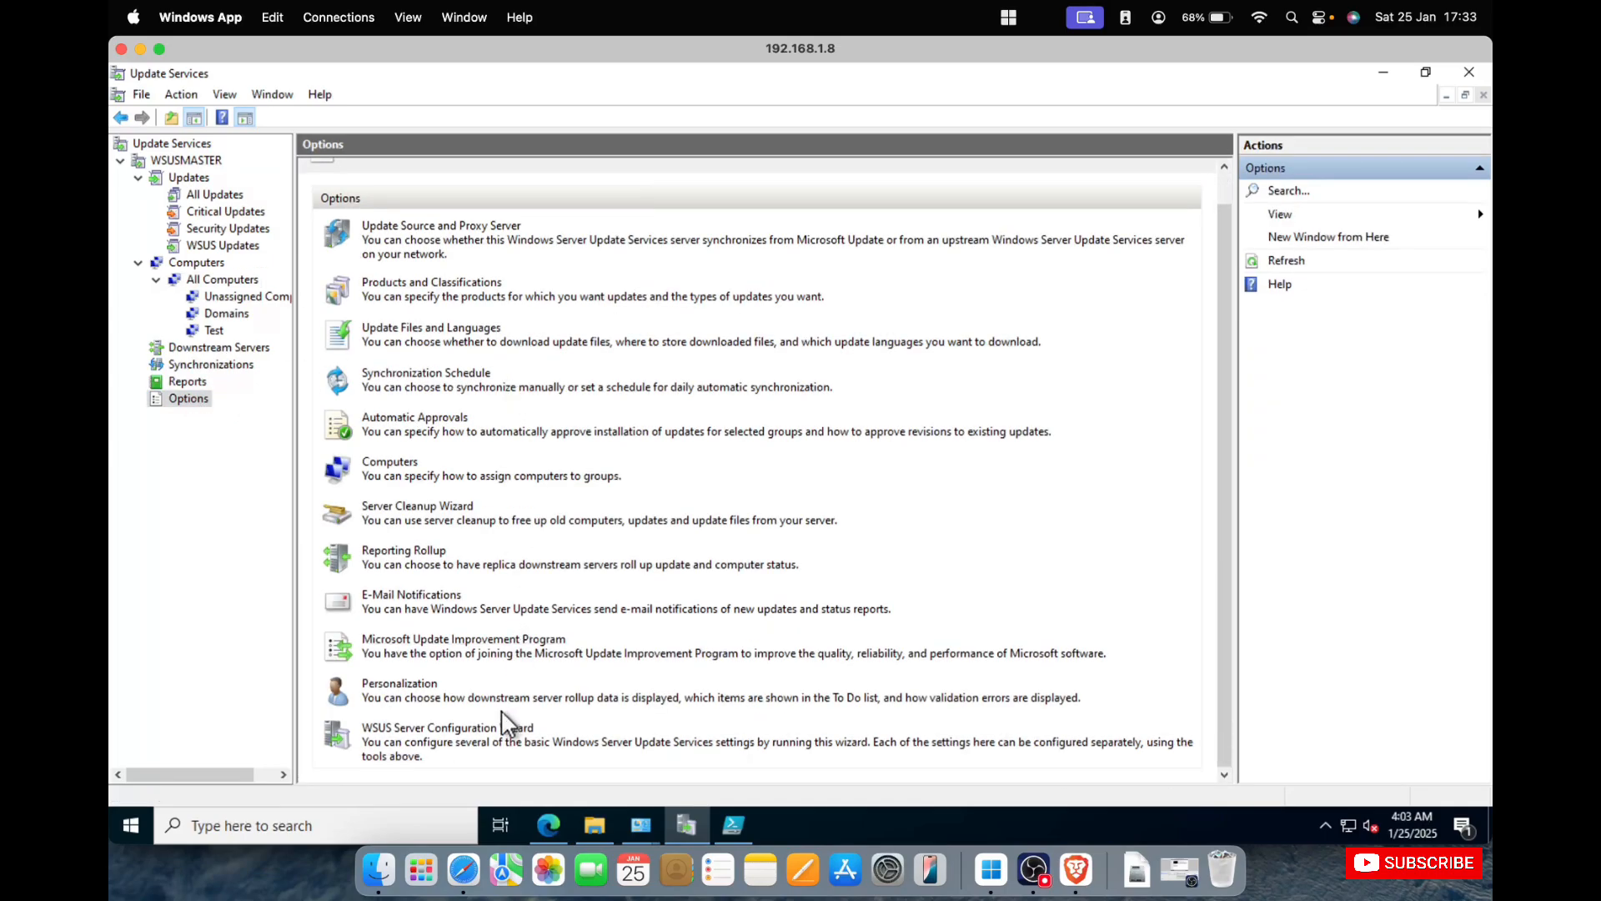
click(478, 227)
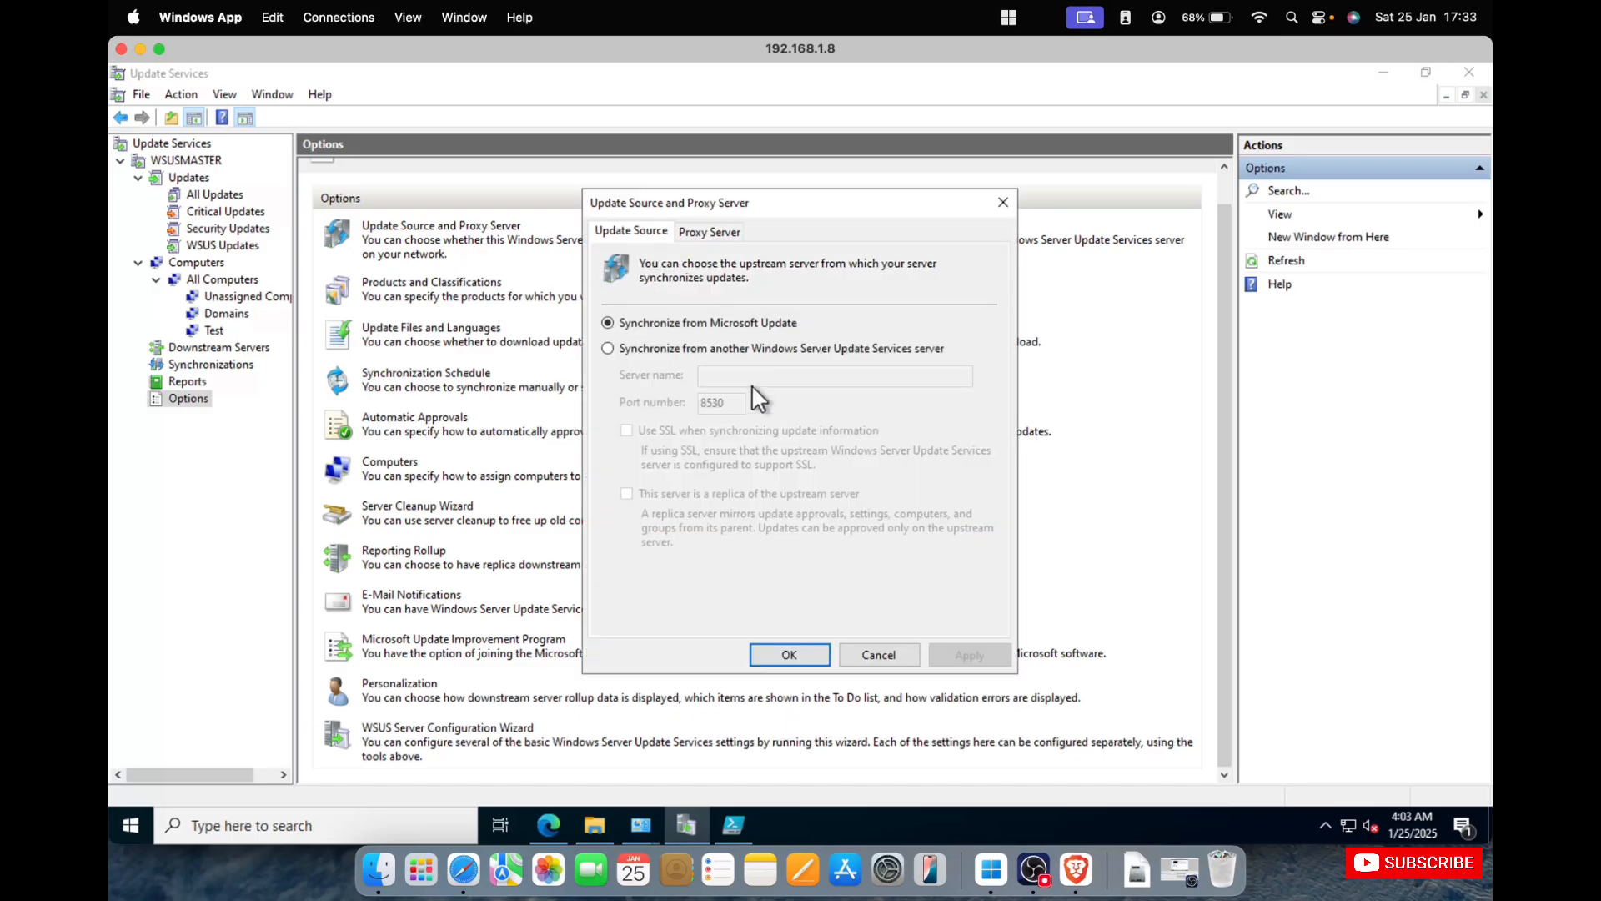
click(882, 655)
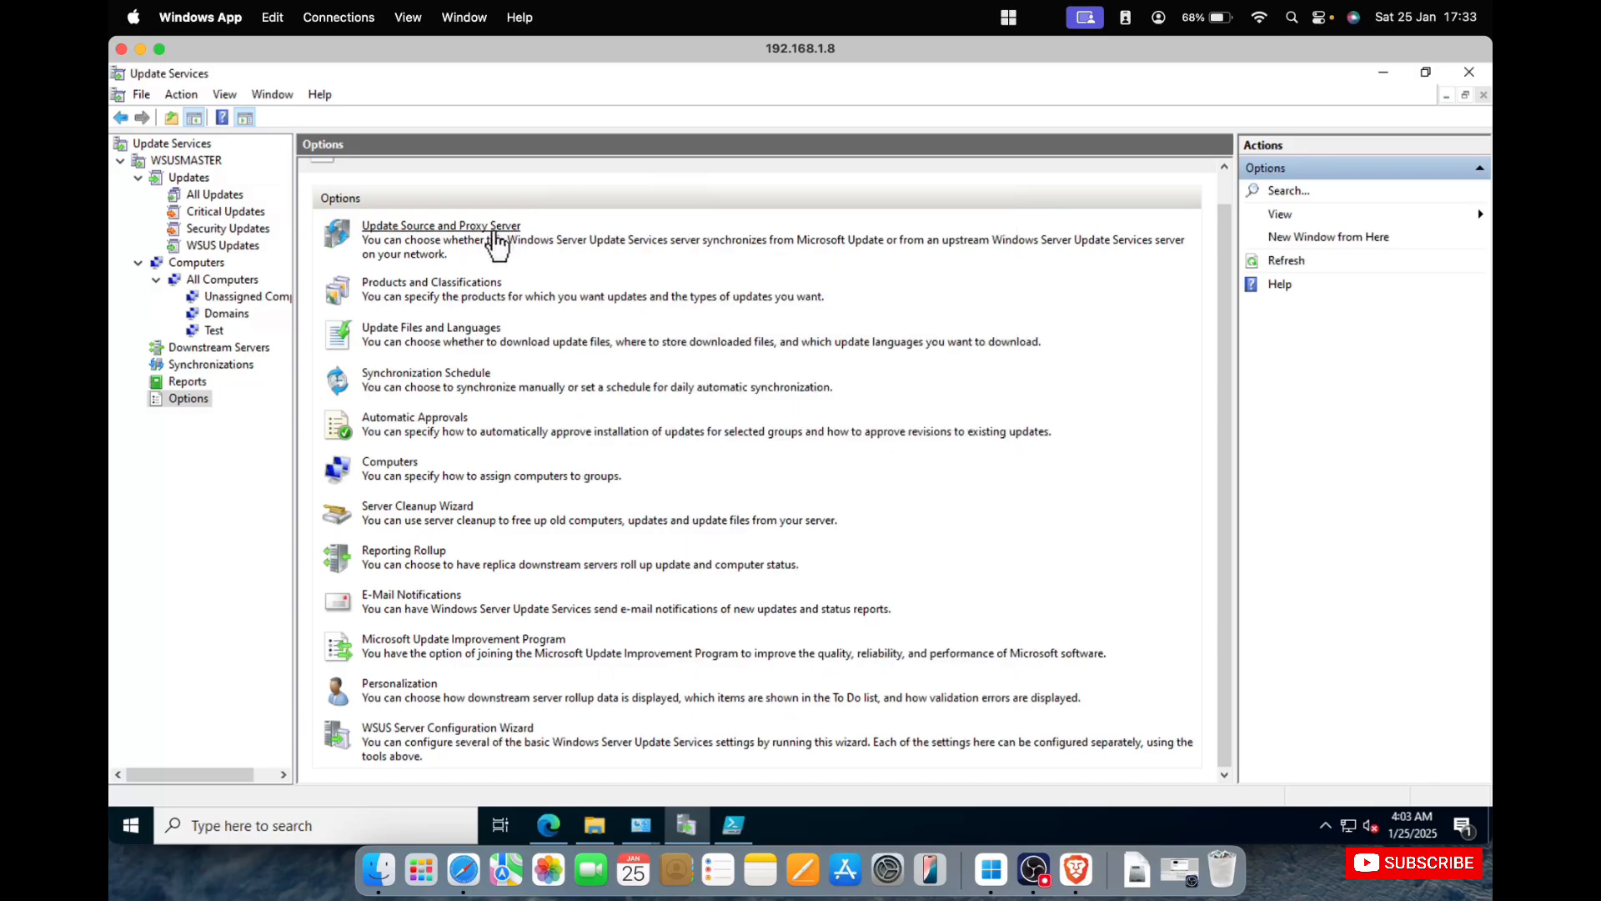
Inspect which update classifications are selected for synchronization under Products and Classifications, and cancel without changes.
click(456, 283)
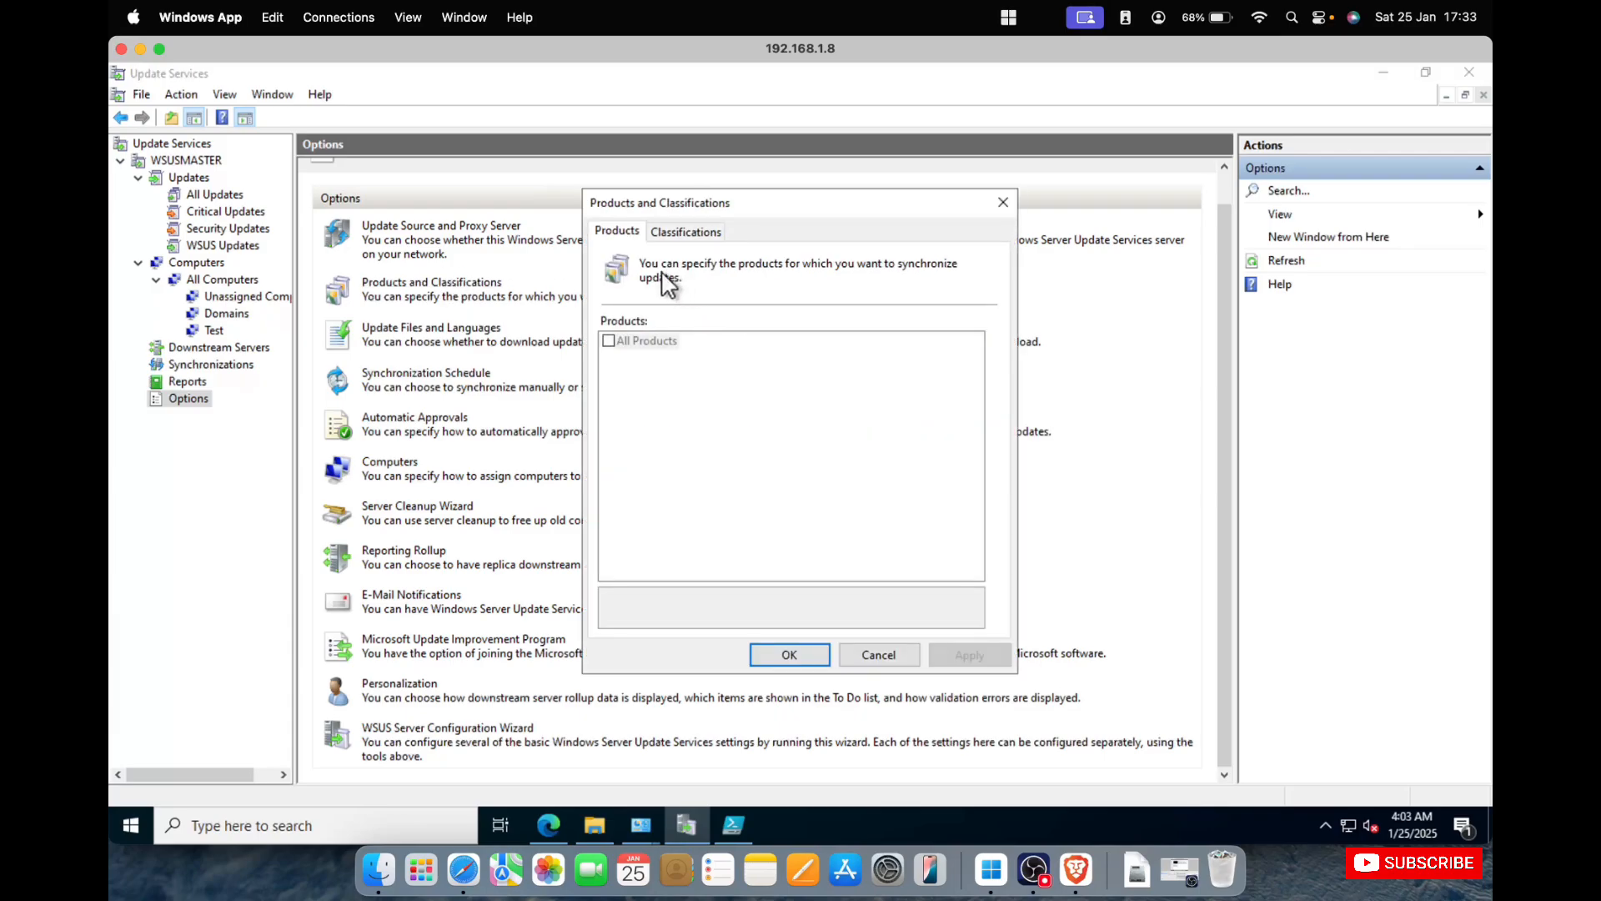
click(693, 232)
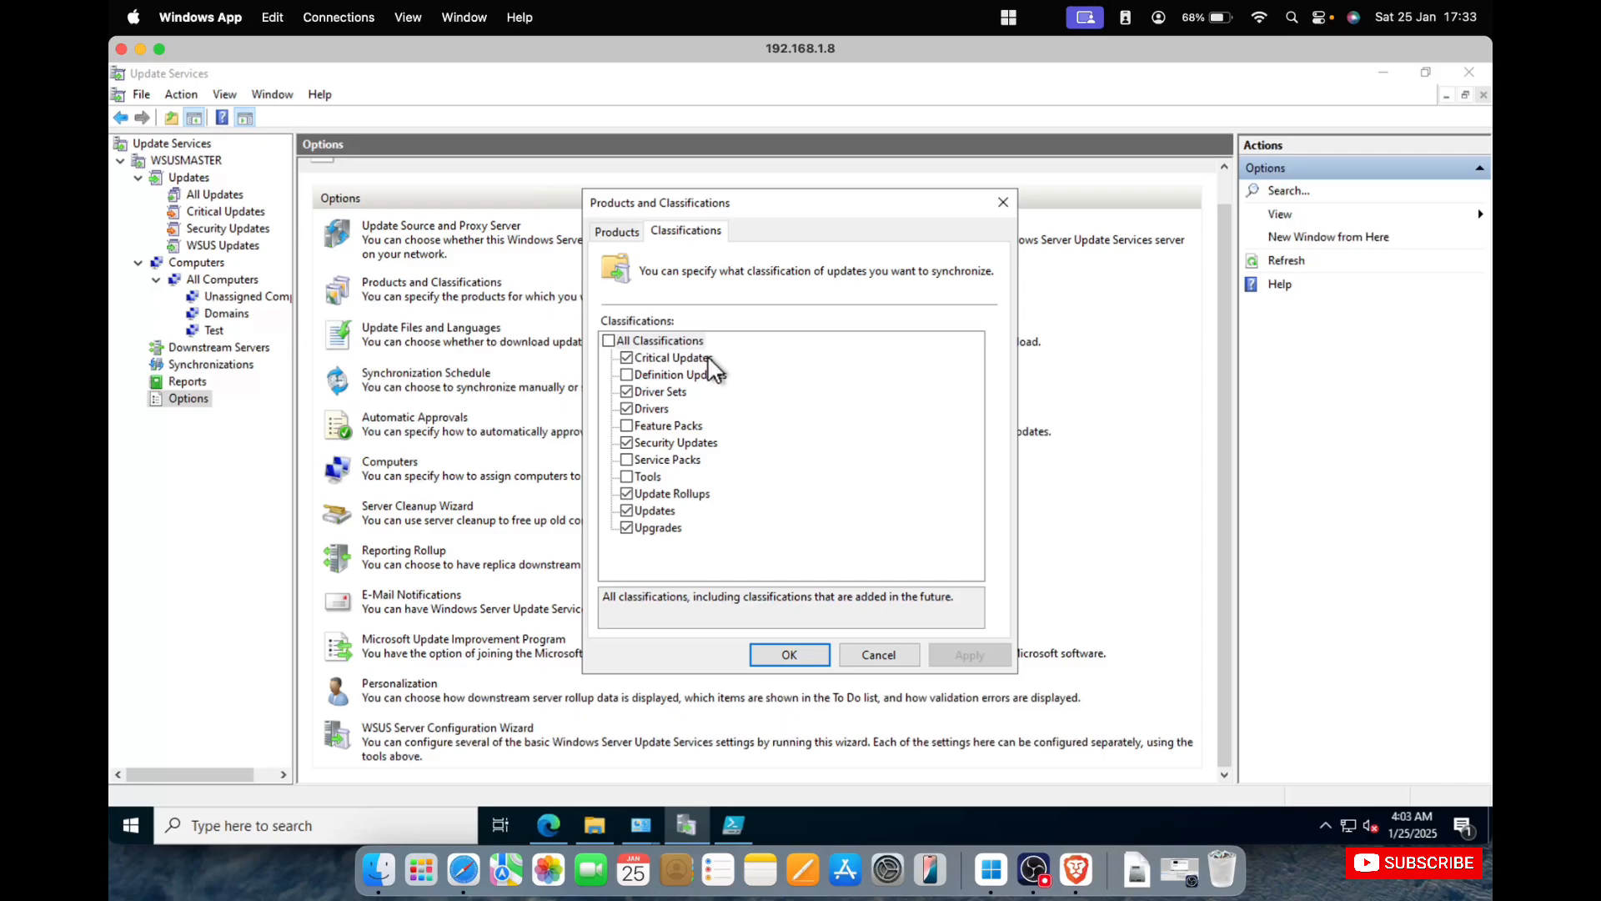
click(879, 653)
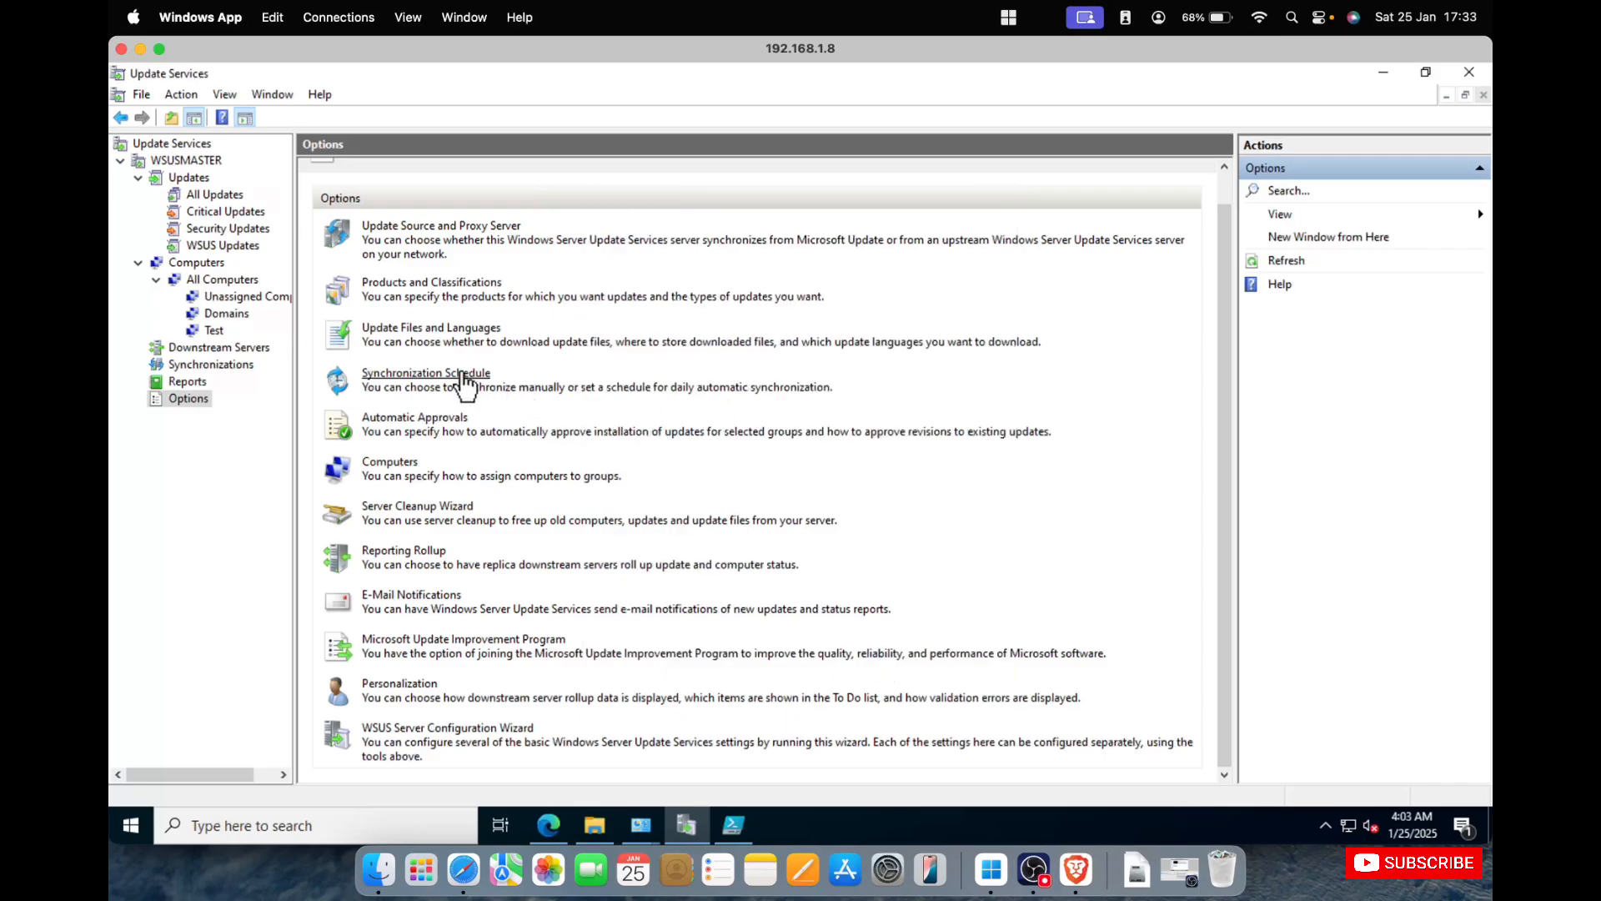
Review the update file storage and update language settings in Update Files and Languages.
click(458, 332)
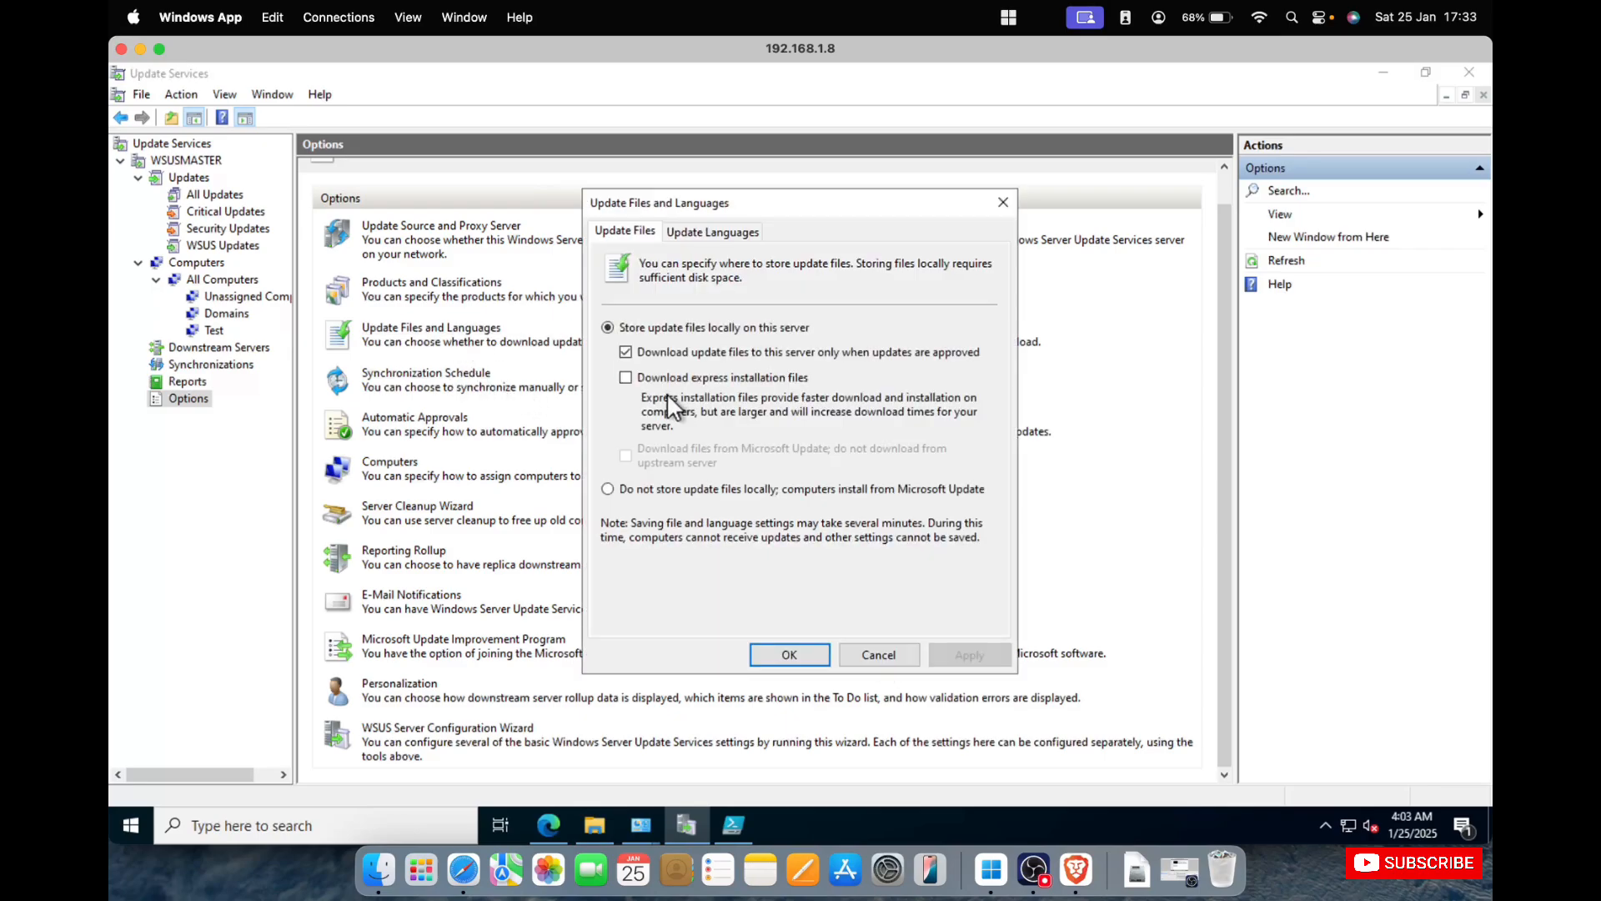
click(722, 228)
click(636, 232)
click(711, 232)
Try limiting update downloads to specific languages, reselect all languages, and close Update Files and Languages without saving.
click(609, 360)
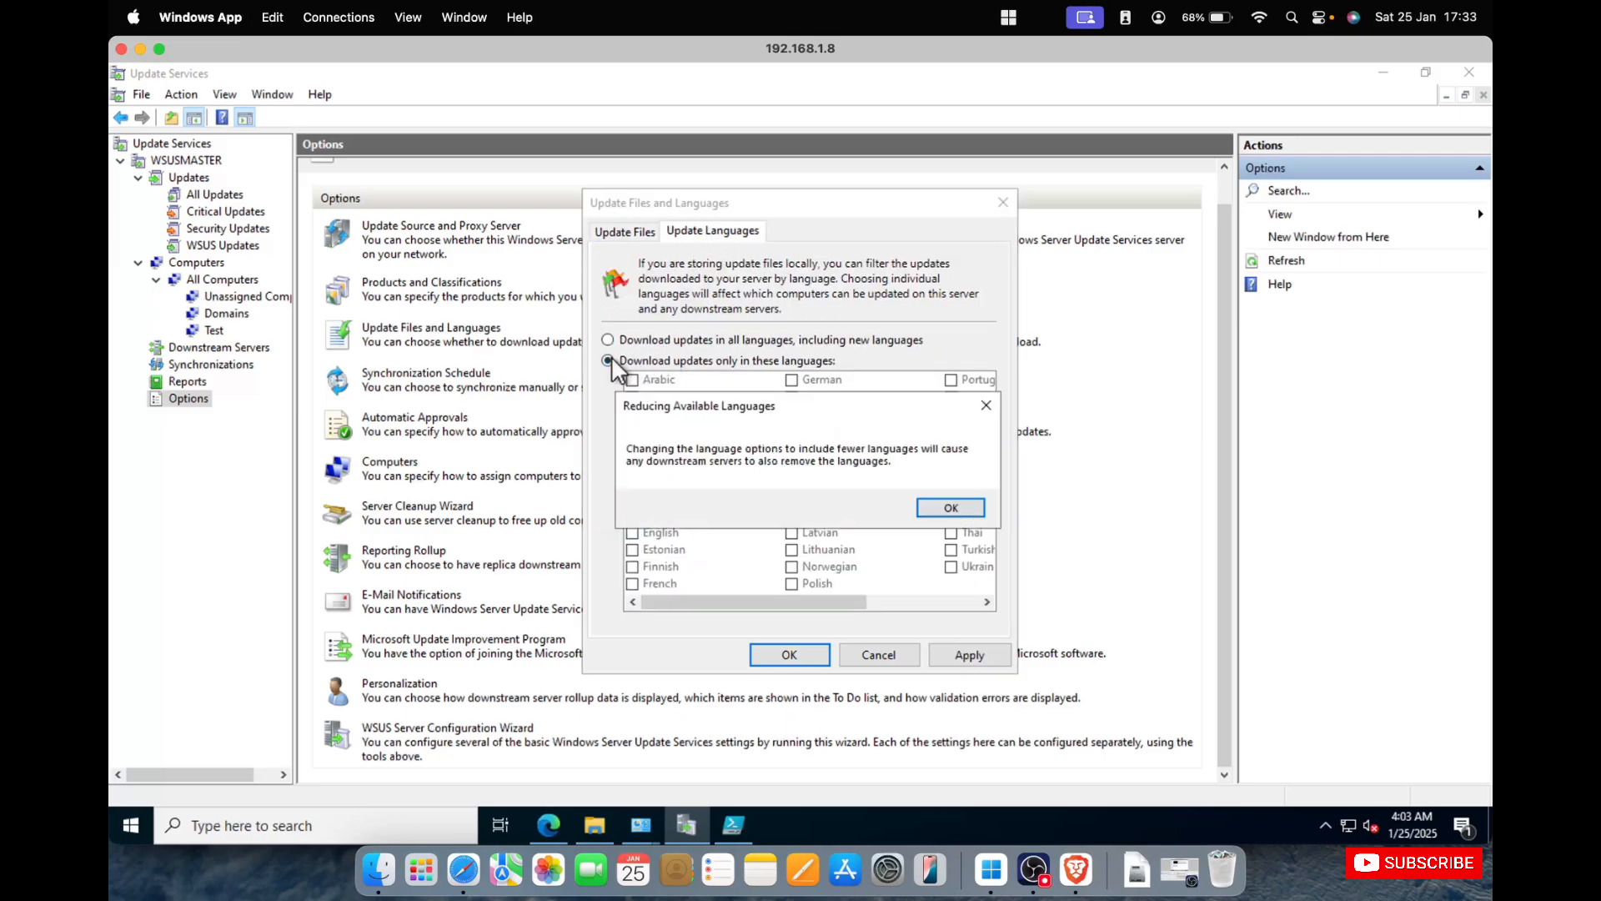
click(938, 510)
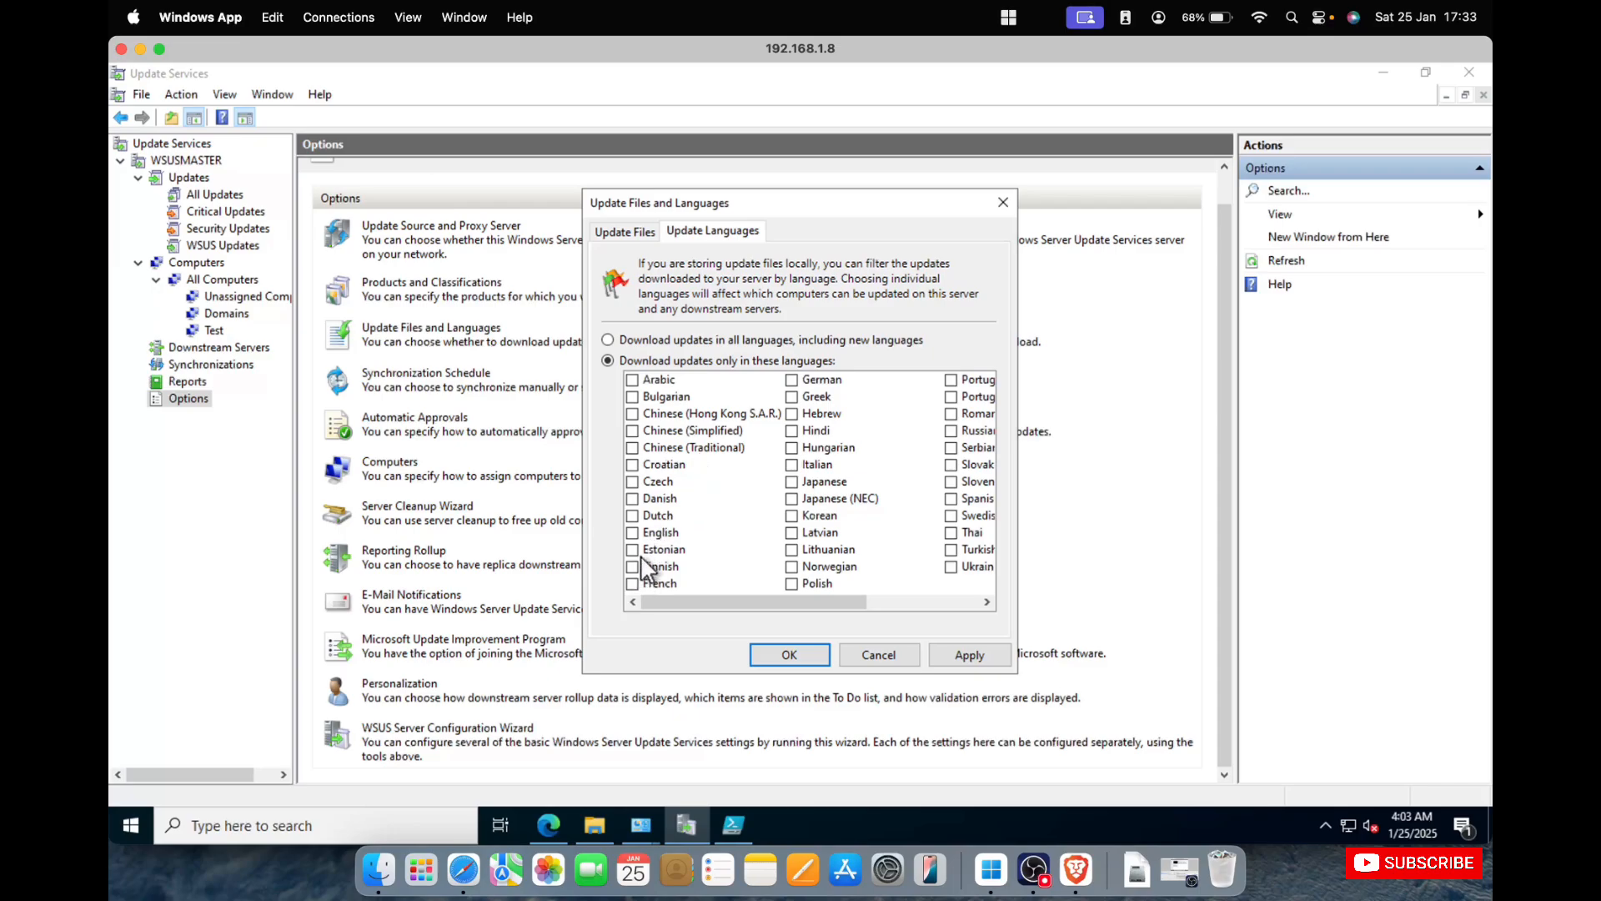
click(644, 340)
click(632, 231)
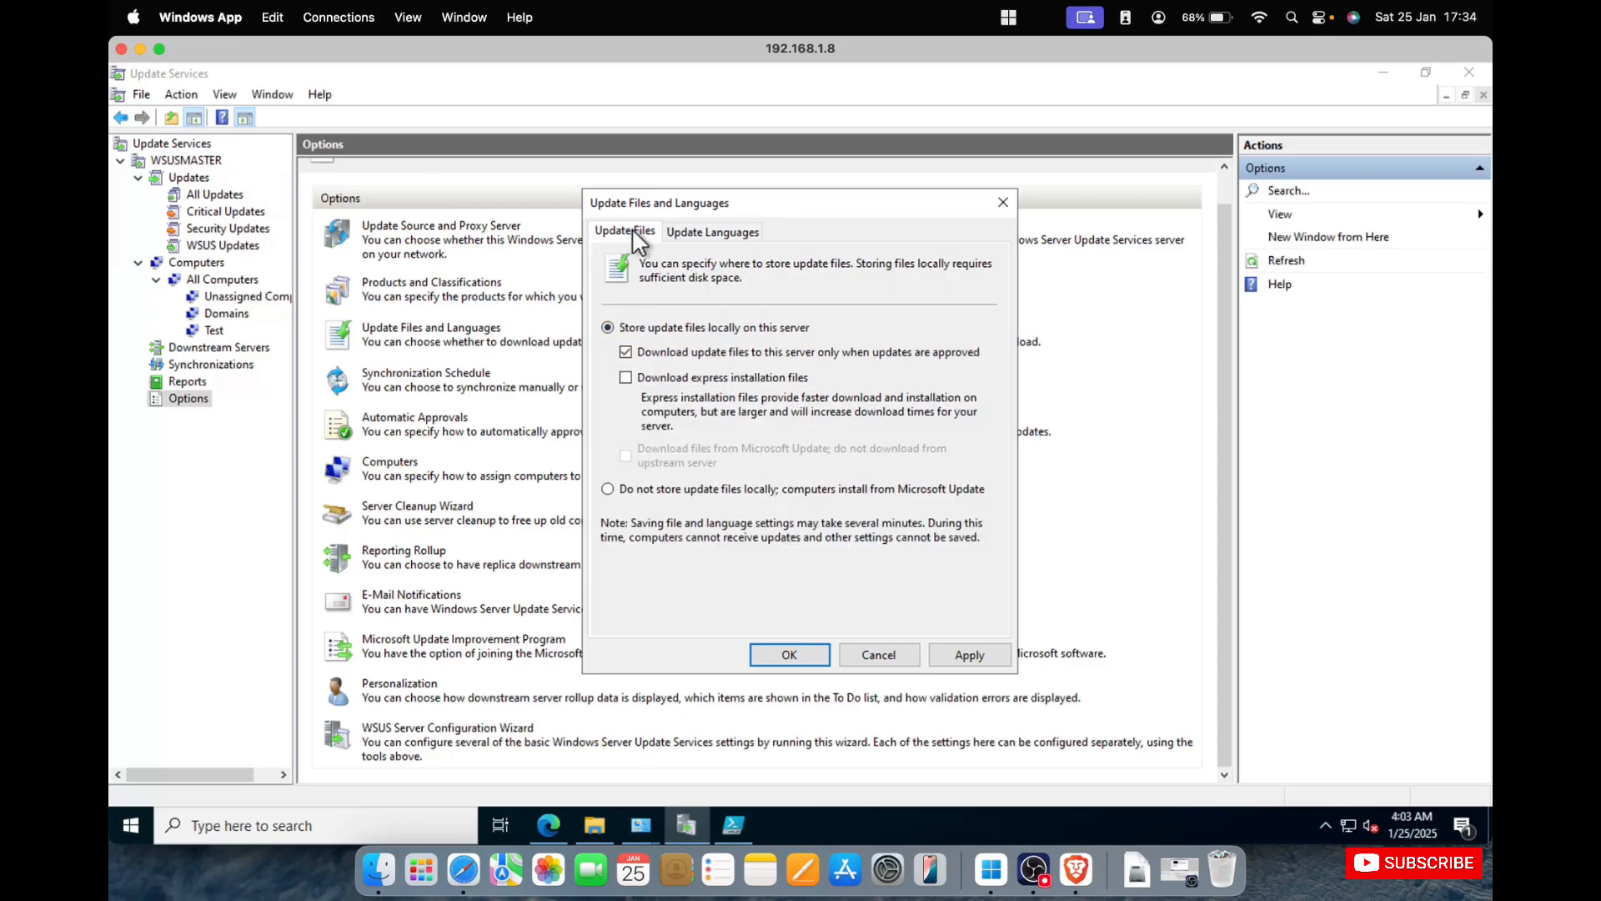
click(1002, 202)
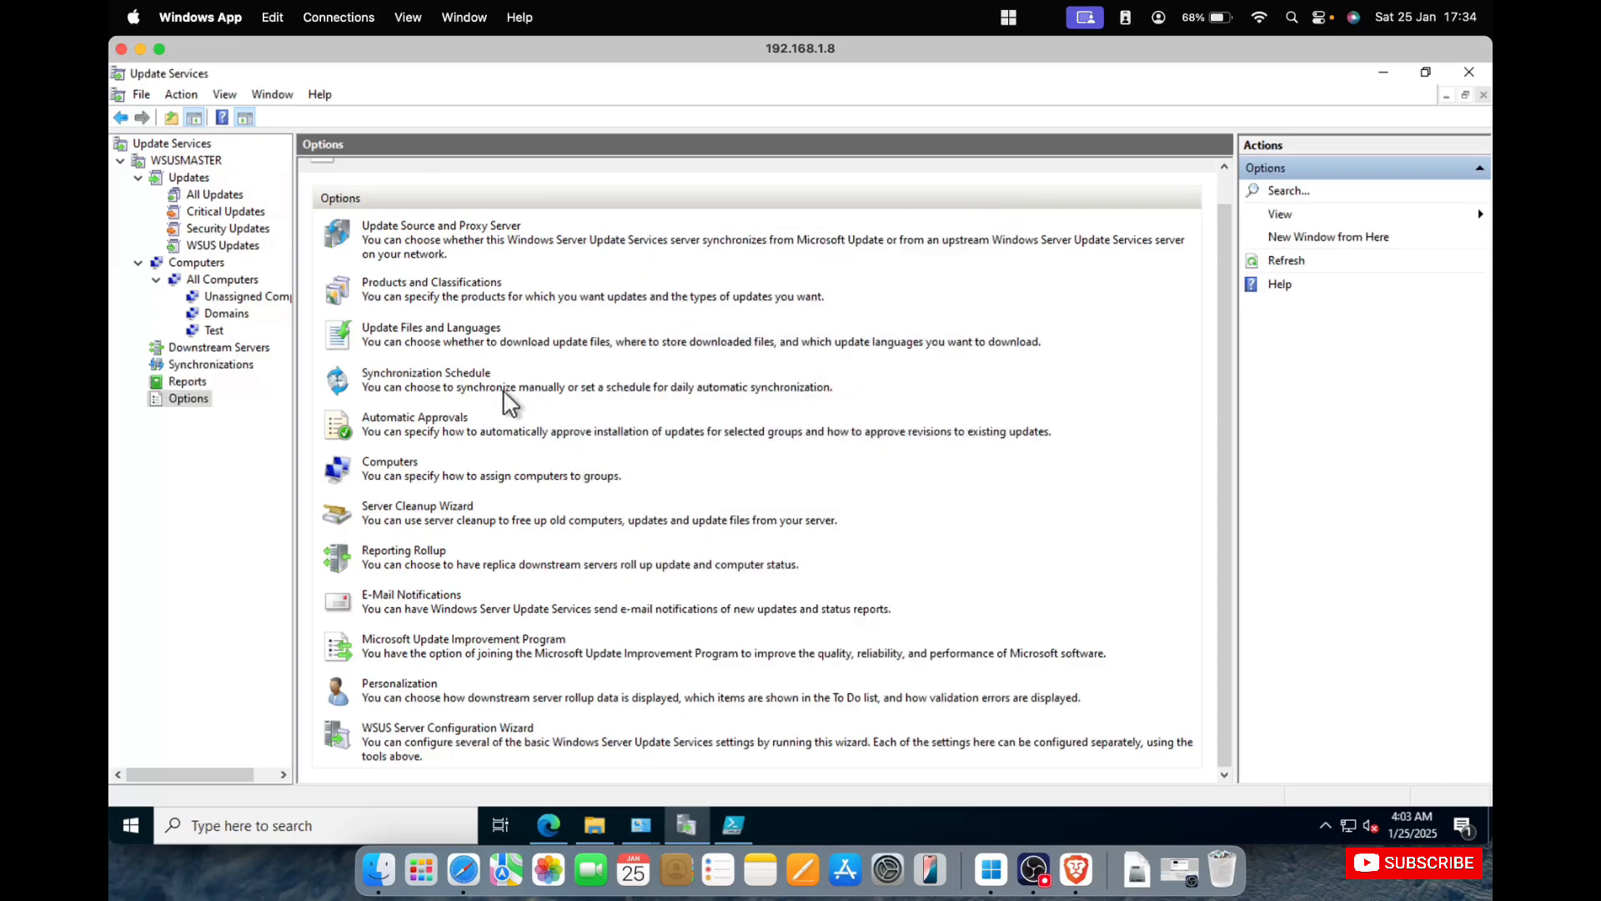
Inspect the Default Automatic Approval Rule in Automatic Approvals and close the dialog without enabling the rule.
click(430, 423)
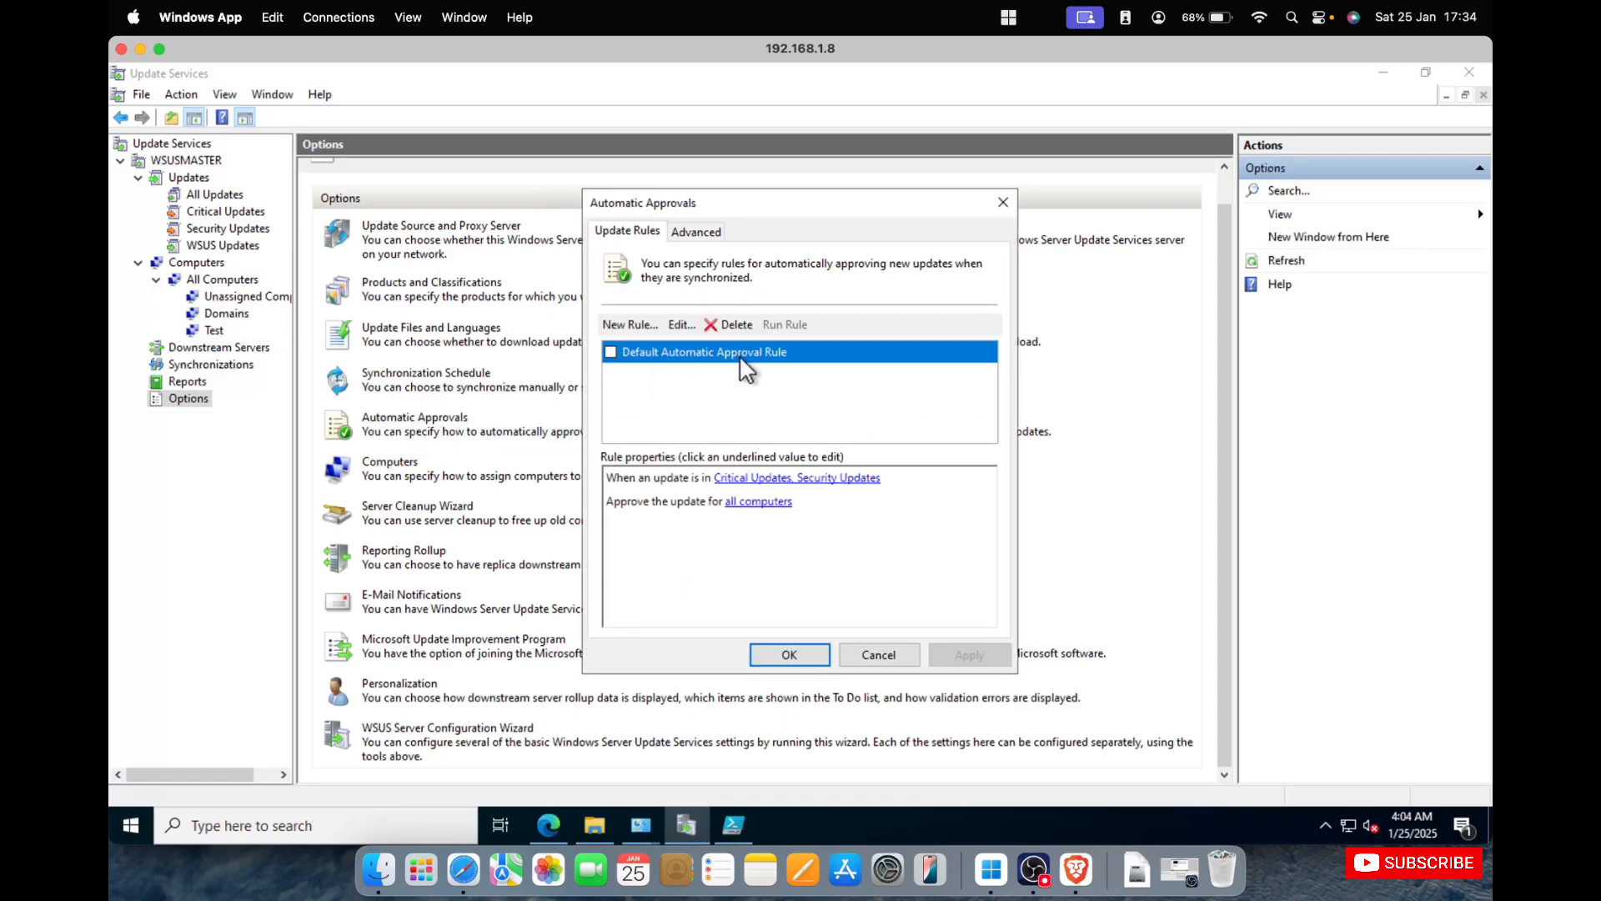
click(1003, 204)
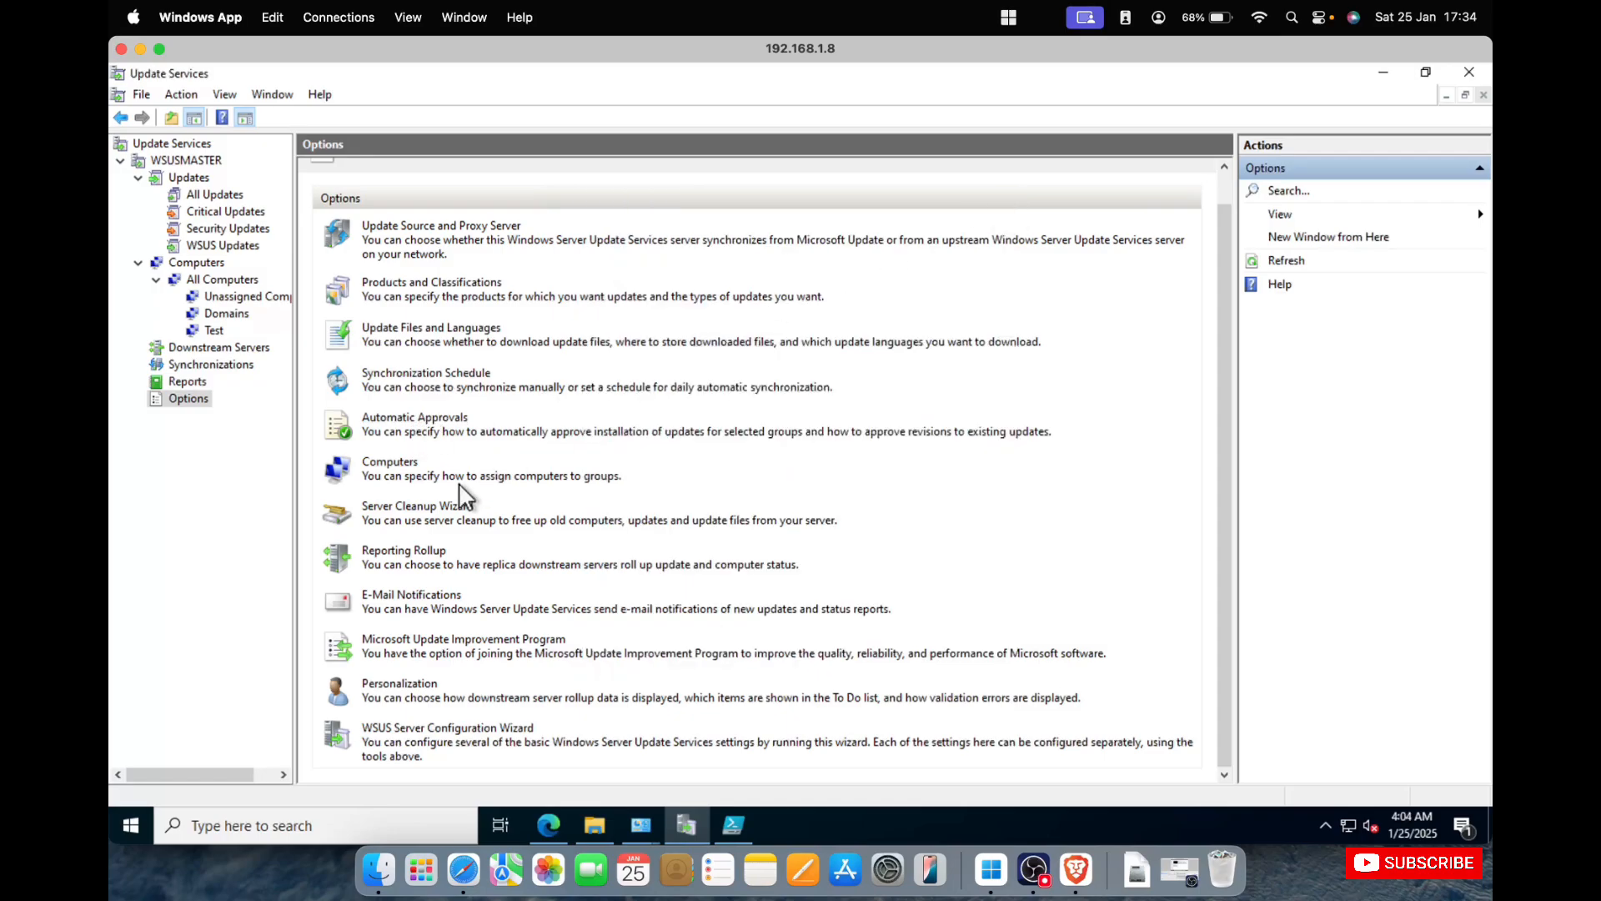
Run the Server Cleanup Wizard for unused updates, non-contacting computers, unneeded files, expired updates and superseded updates, and finish it.
click(410, 506)
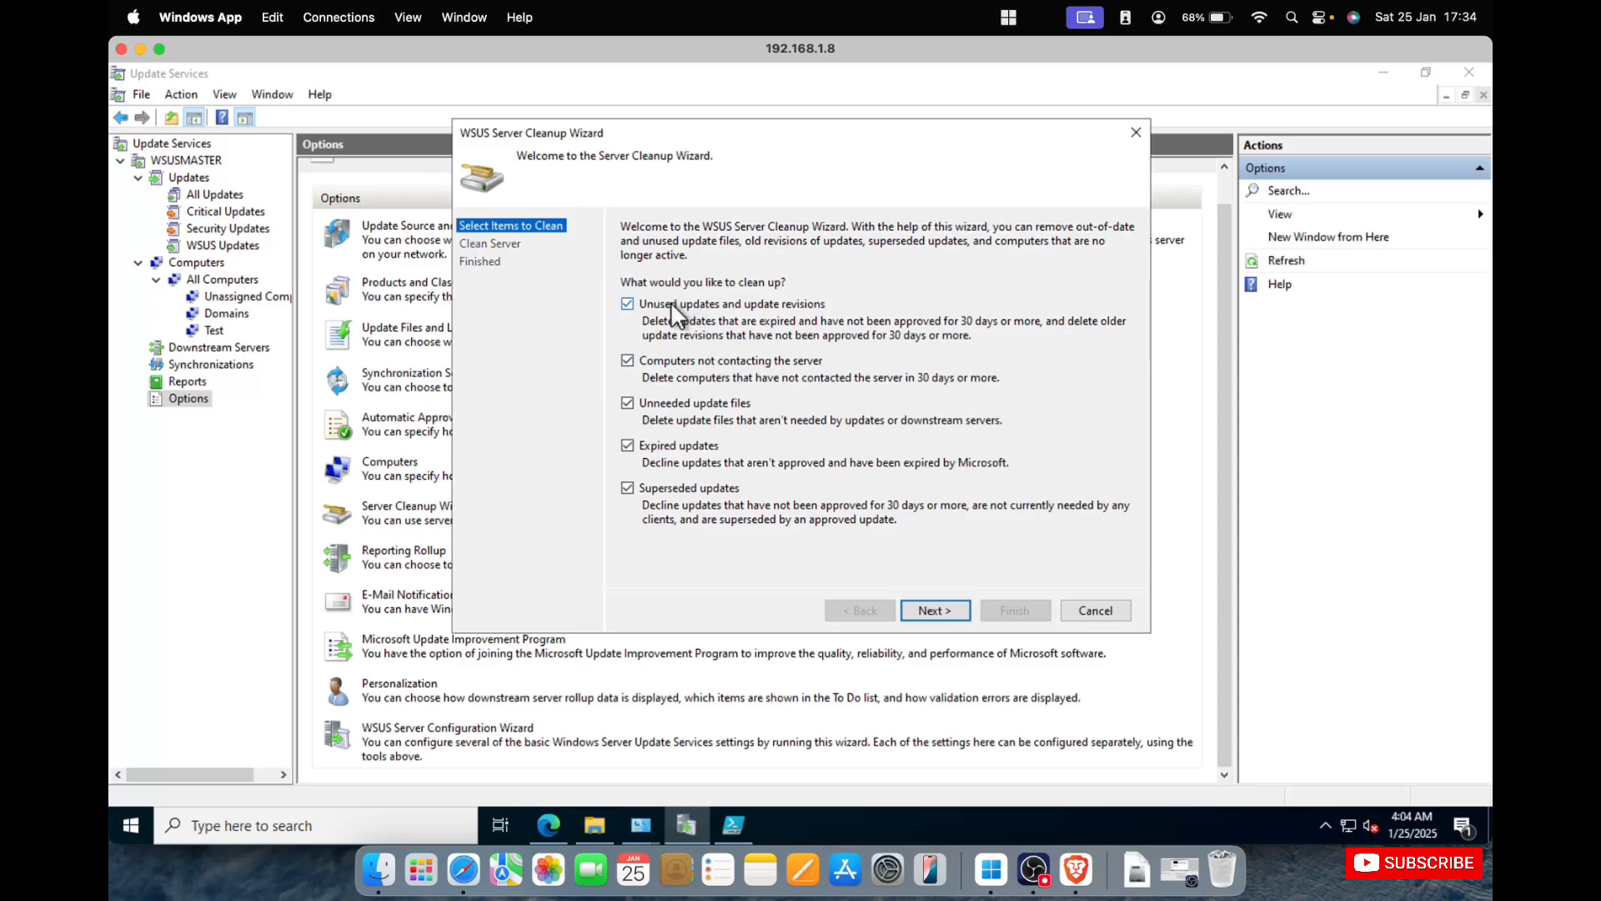
click(927, 608)
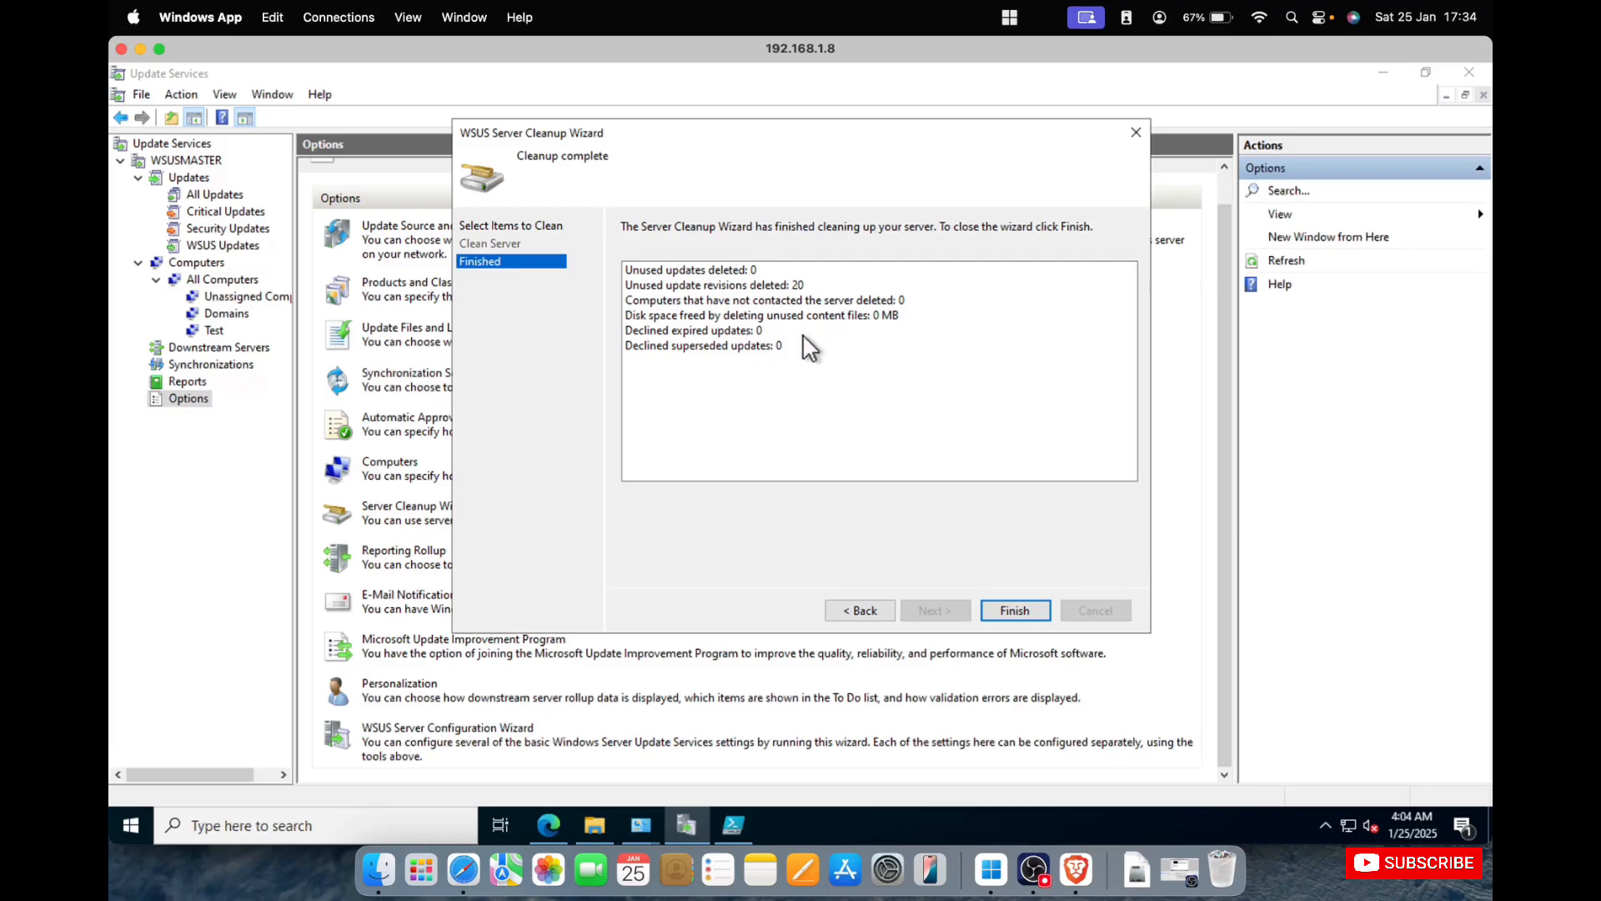
click(1015, 611)
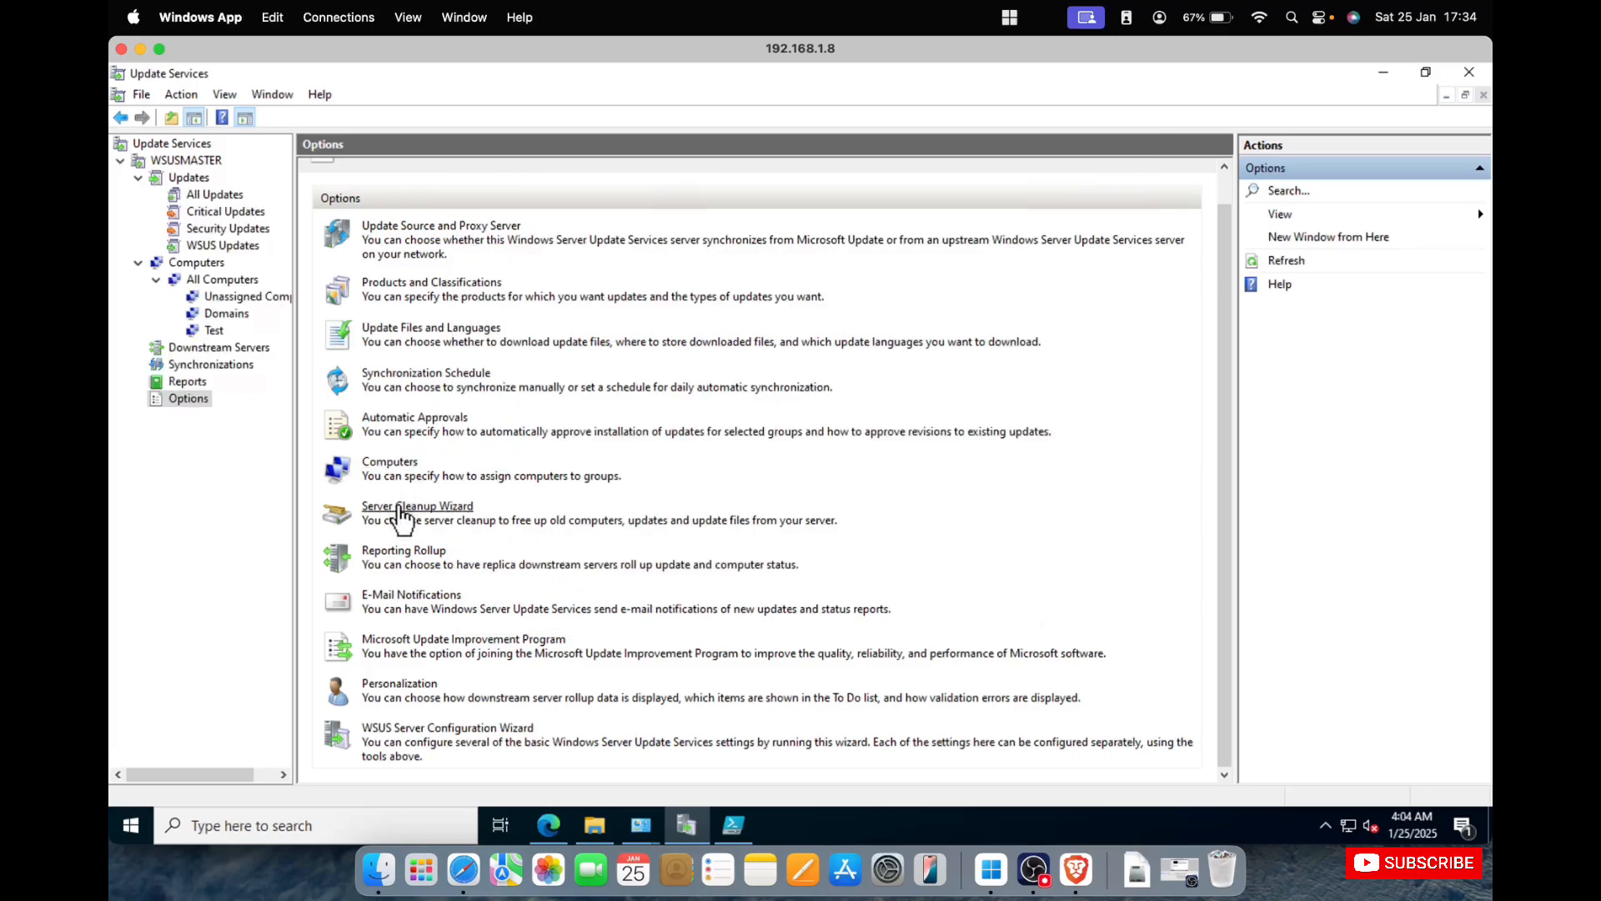
Inspect the Reporting Rollup setting and the general and mail server settings of E-Mail Notifications, cancelling both without changes.
click(404, 552)
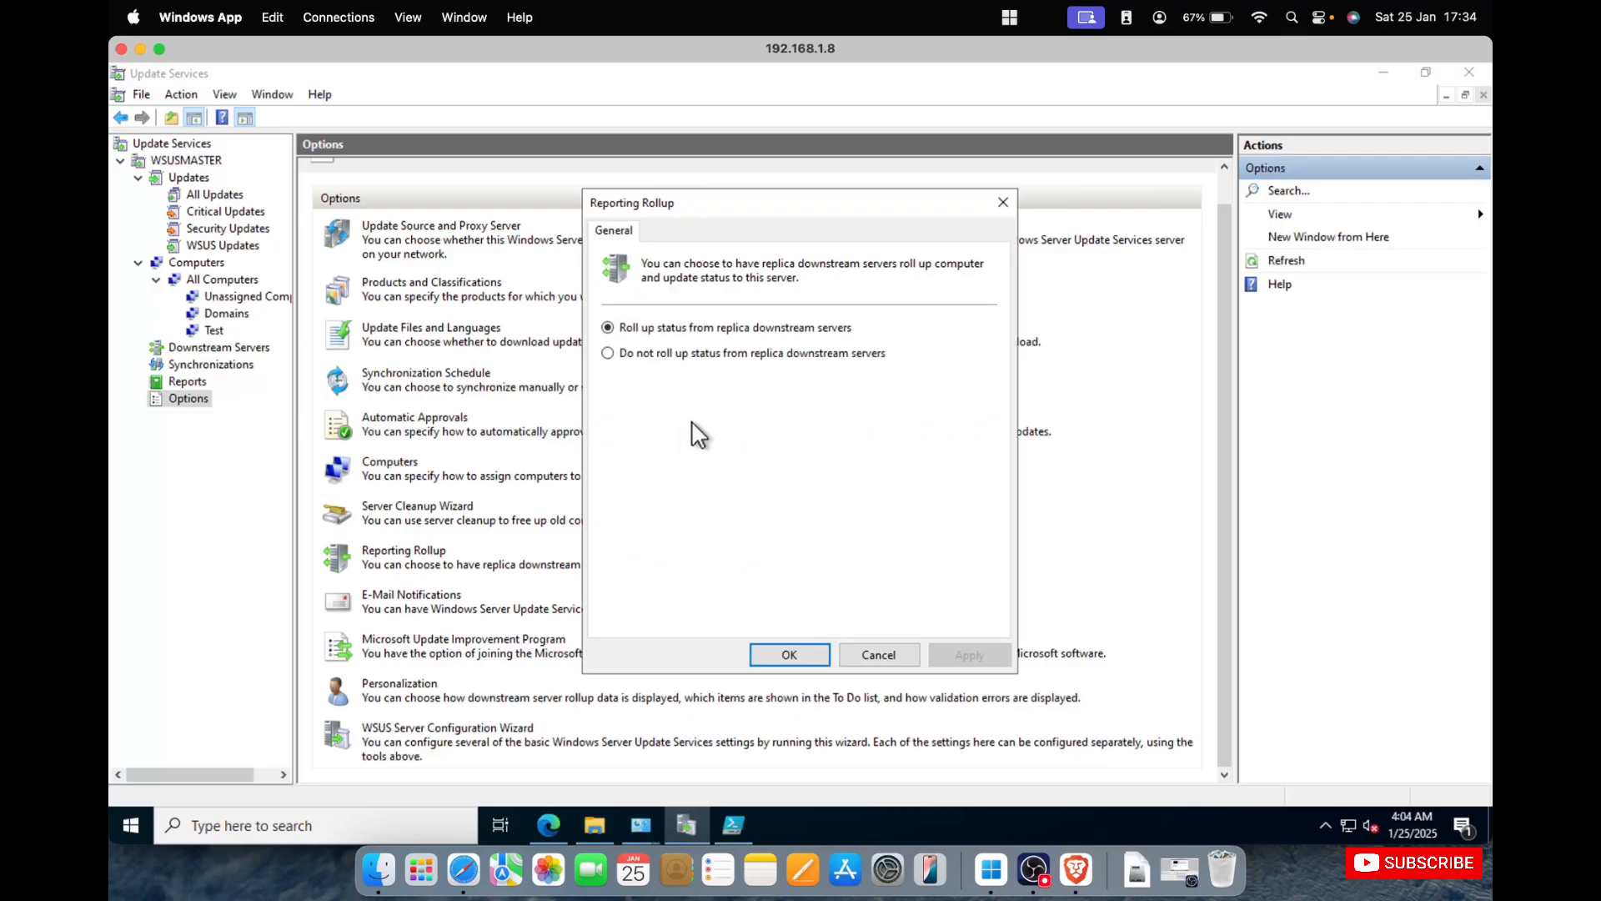
click(885, 656)
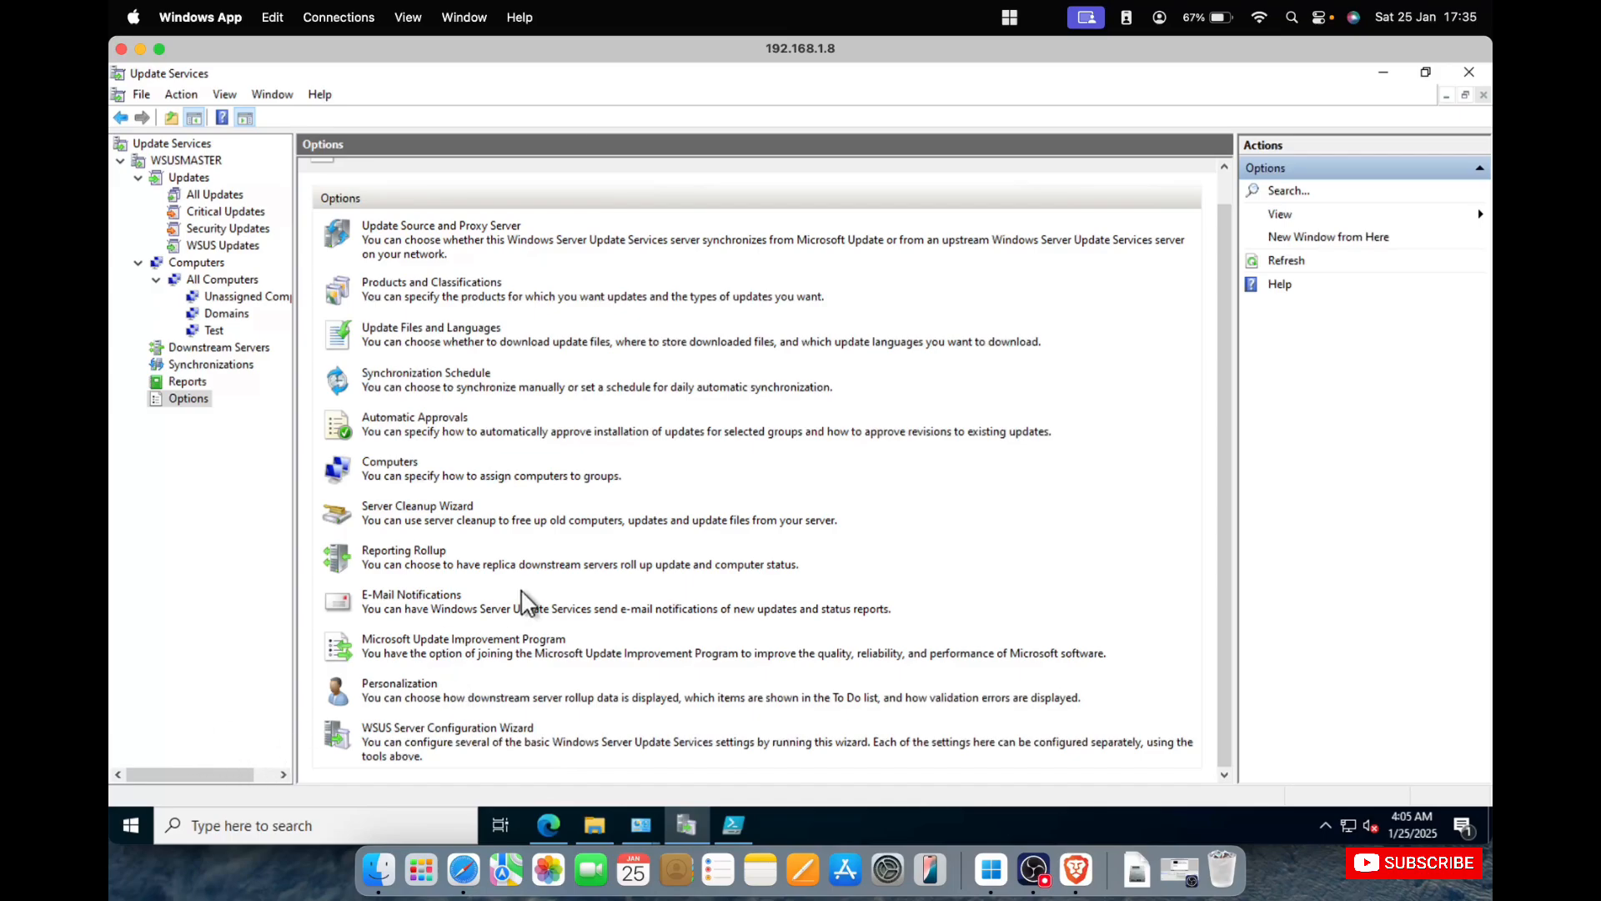
click(427, 594)
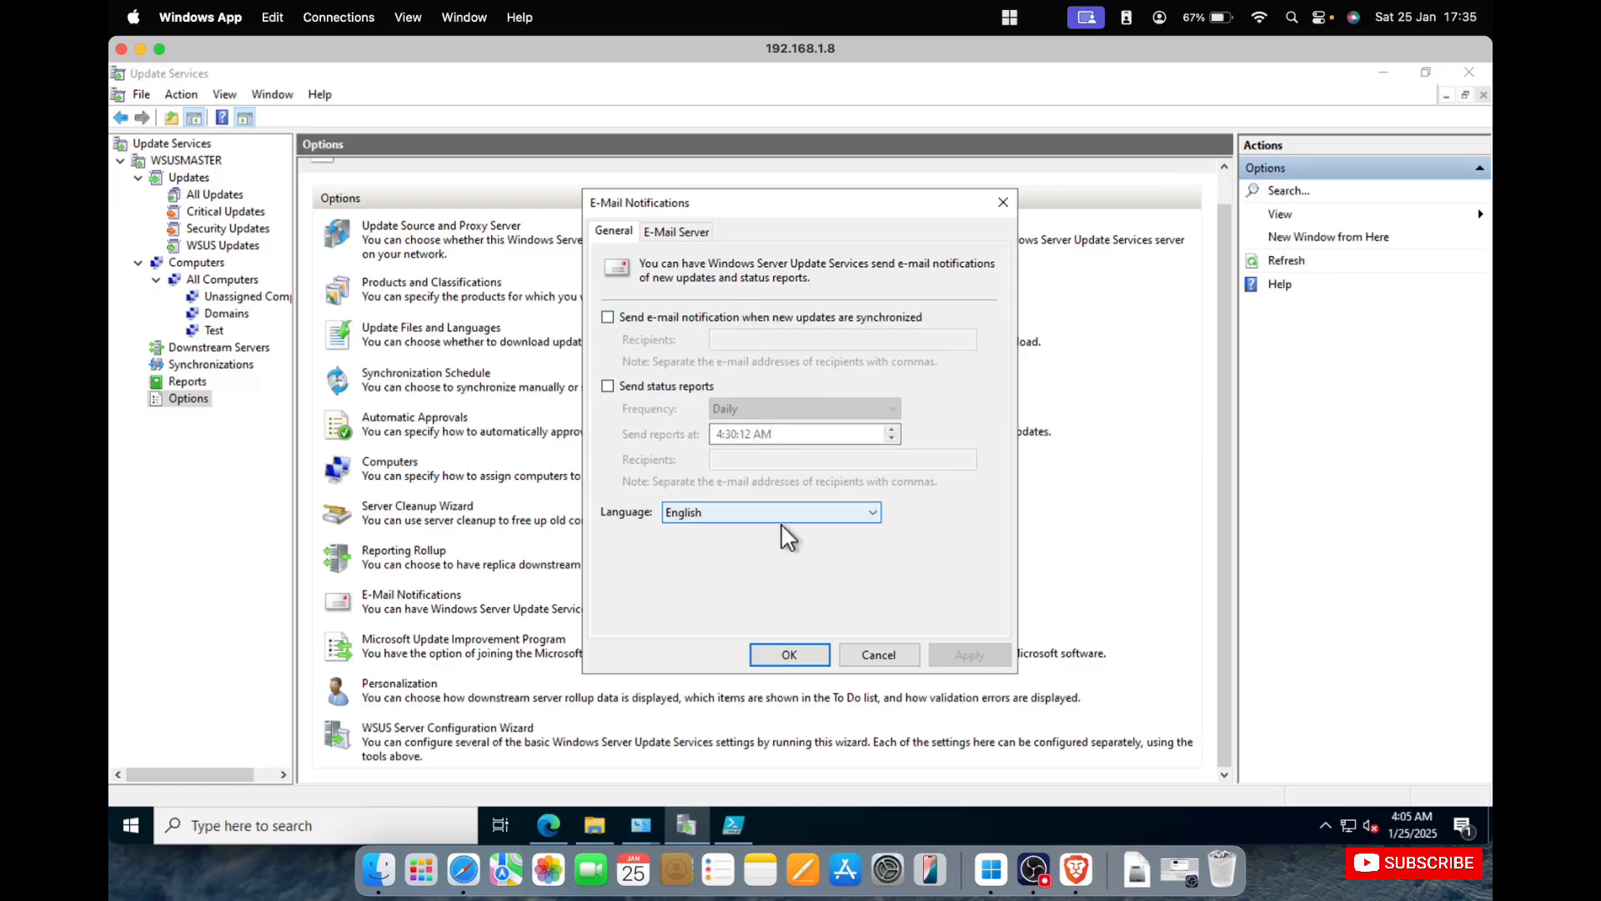
click(683, 231)
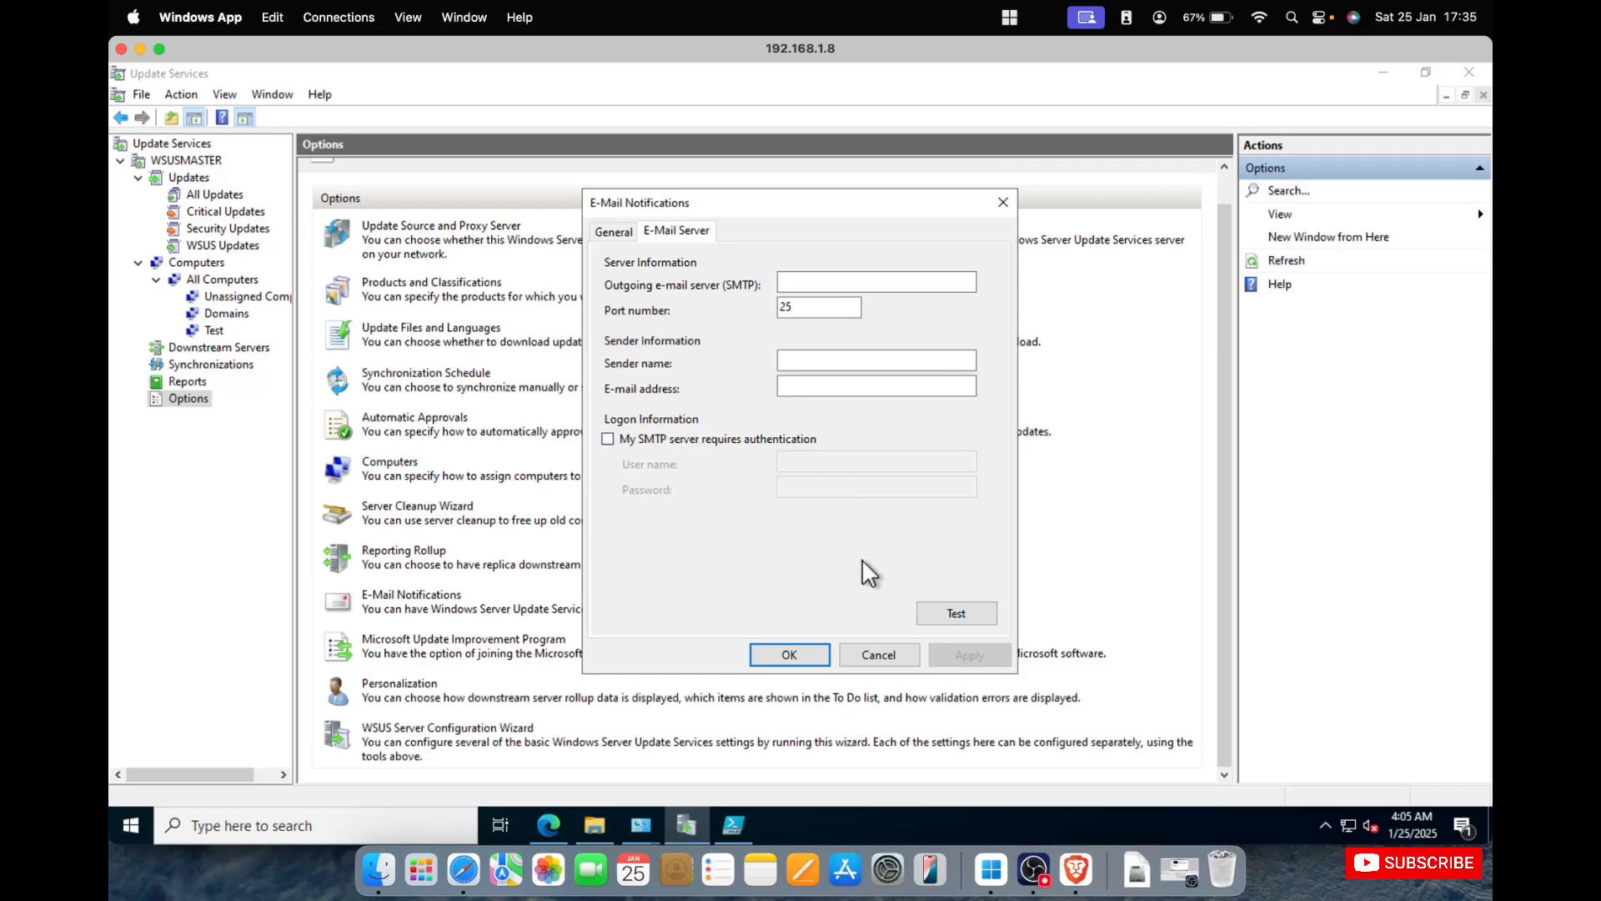
click(876, 655)
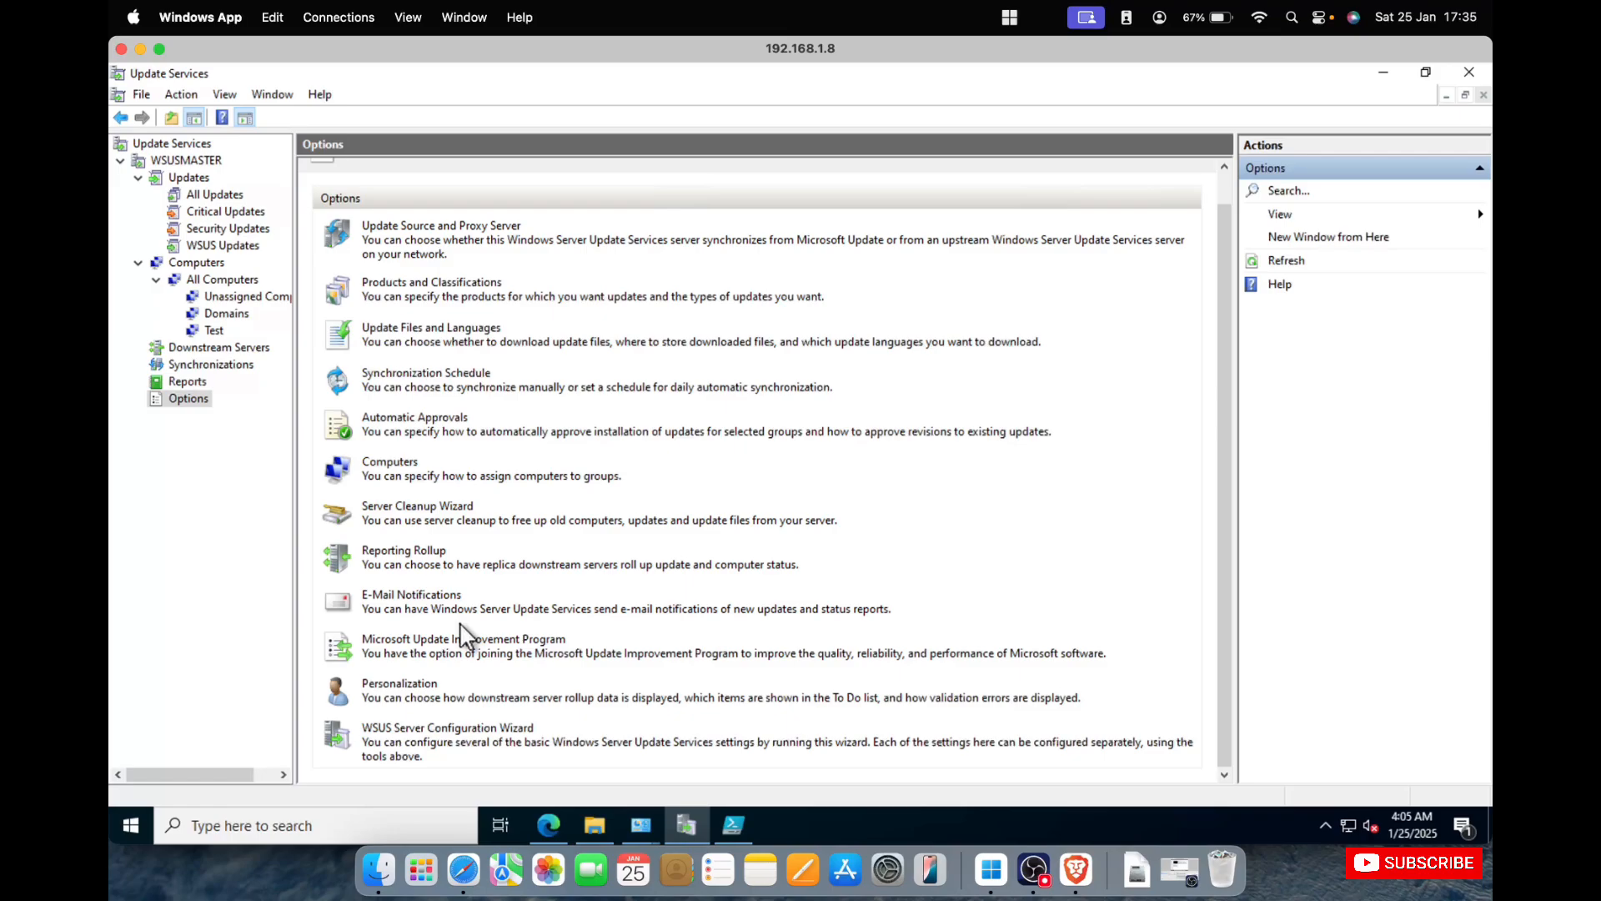
Review the replica server data and To Do List settings in Personalization, and cancel without changes.
click(413, 683)
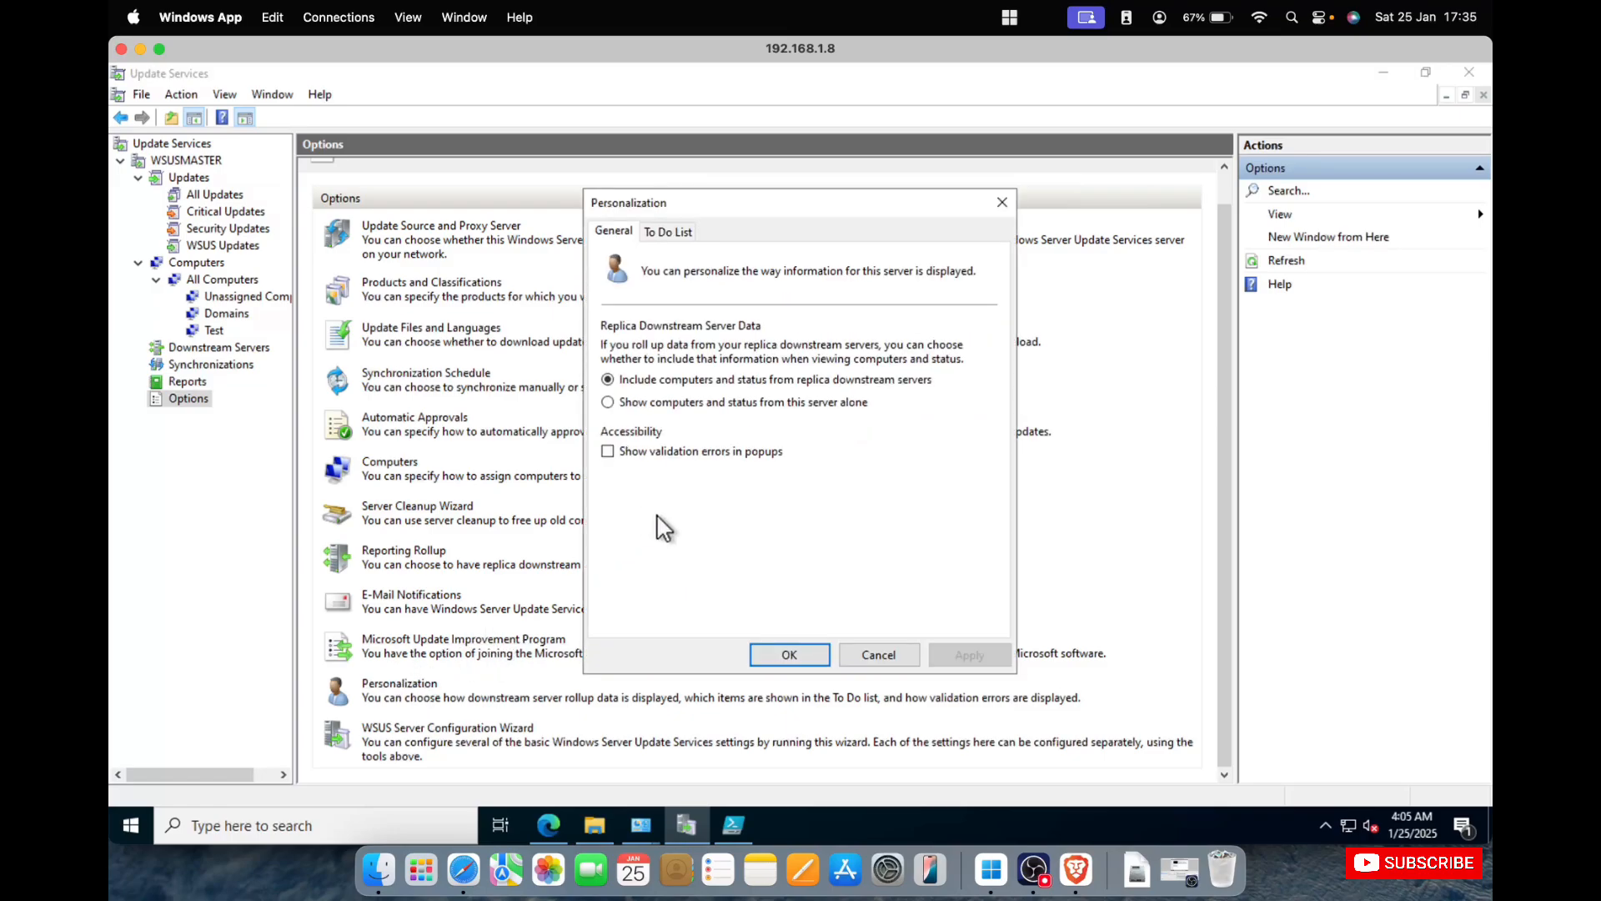
click(668, 232)
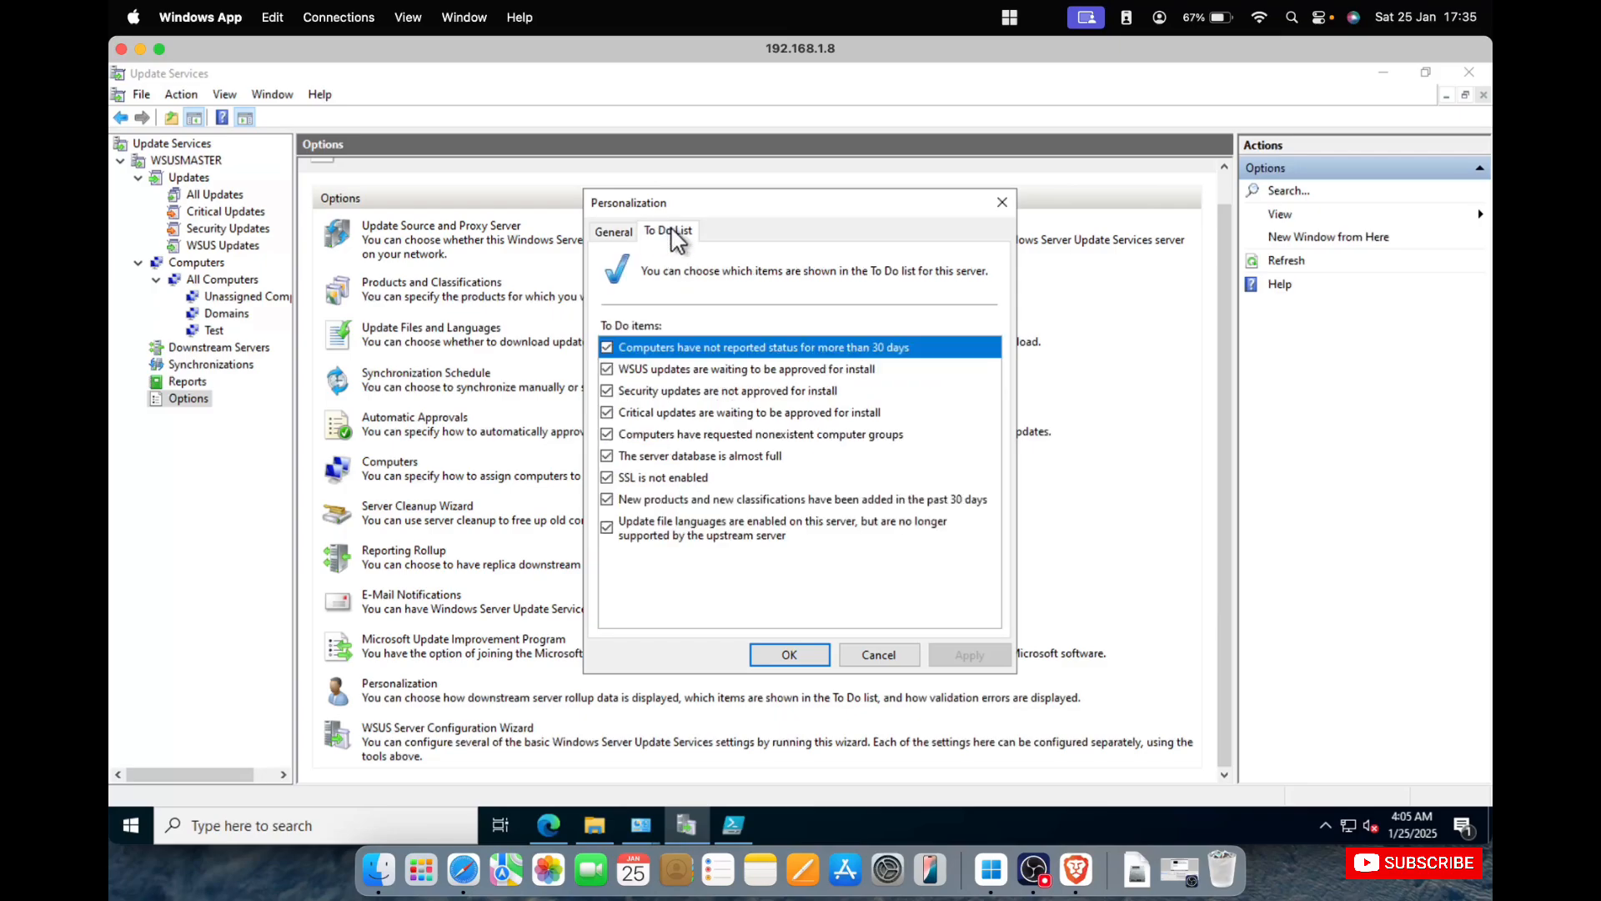
click(613, 232)
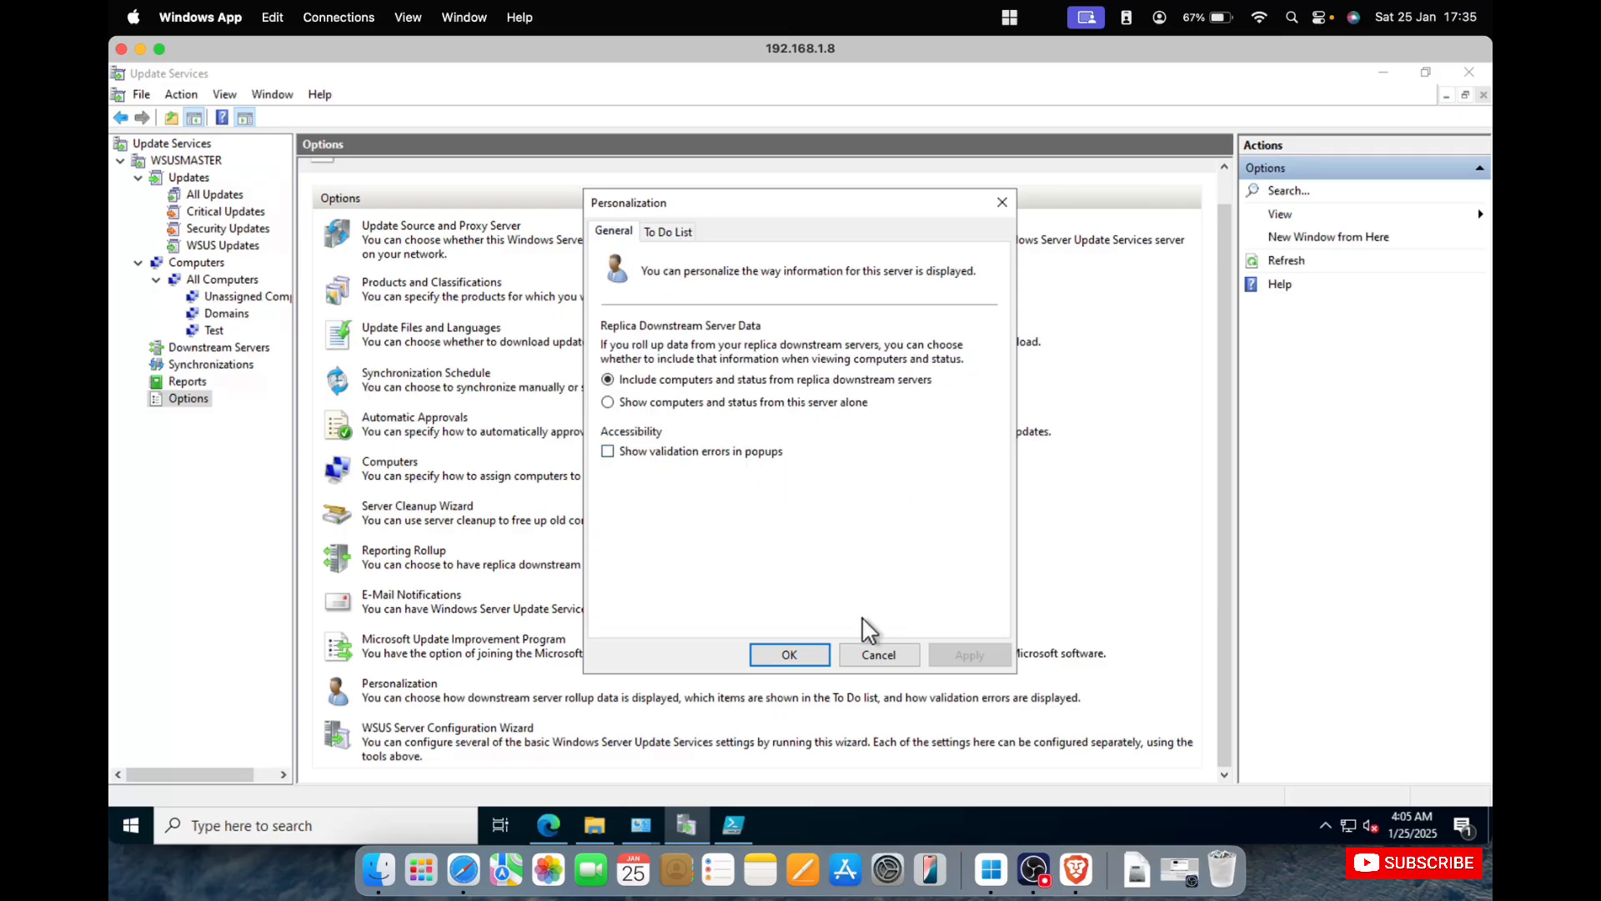
click(870, 658)
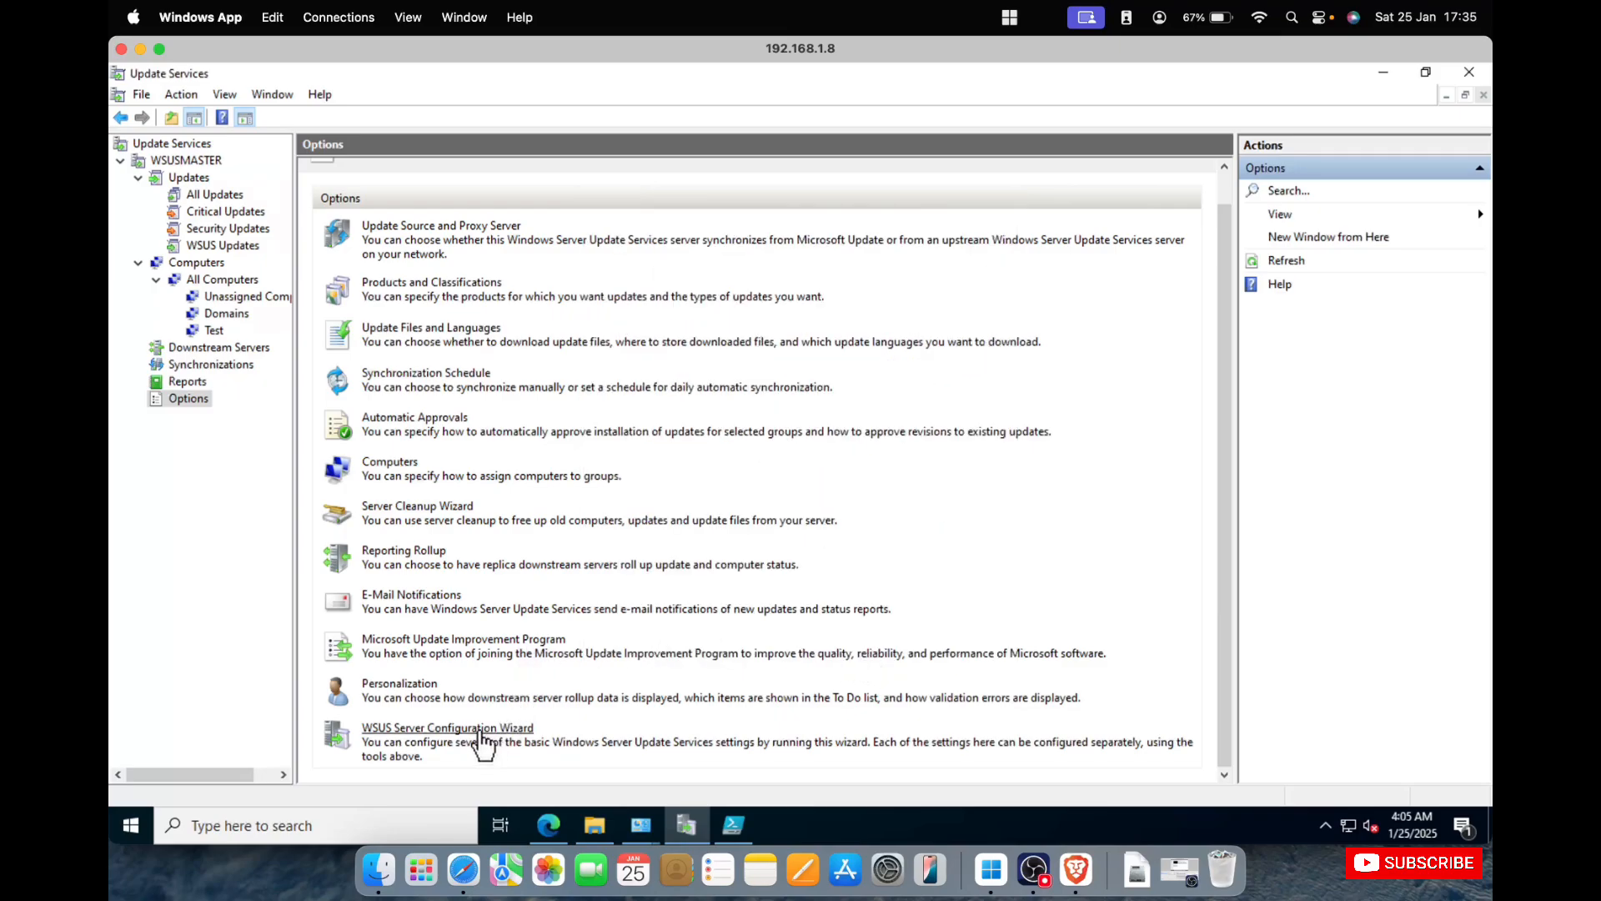
Return to the Update Services overview to view the computer and update status of WSUSMASTER.
scroll(667, 532, up, 1)
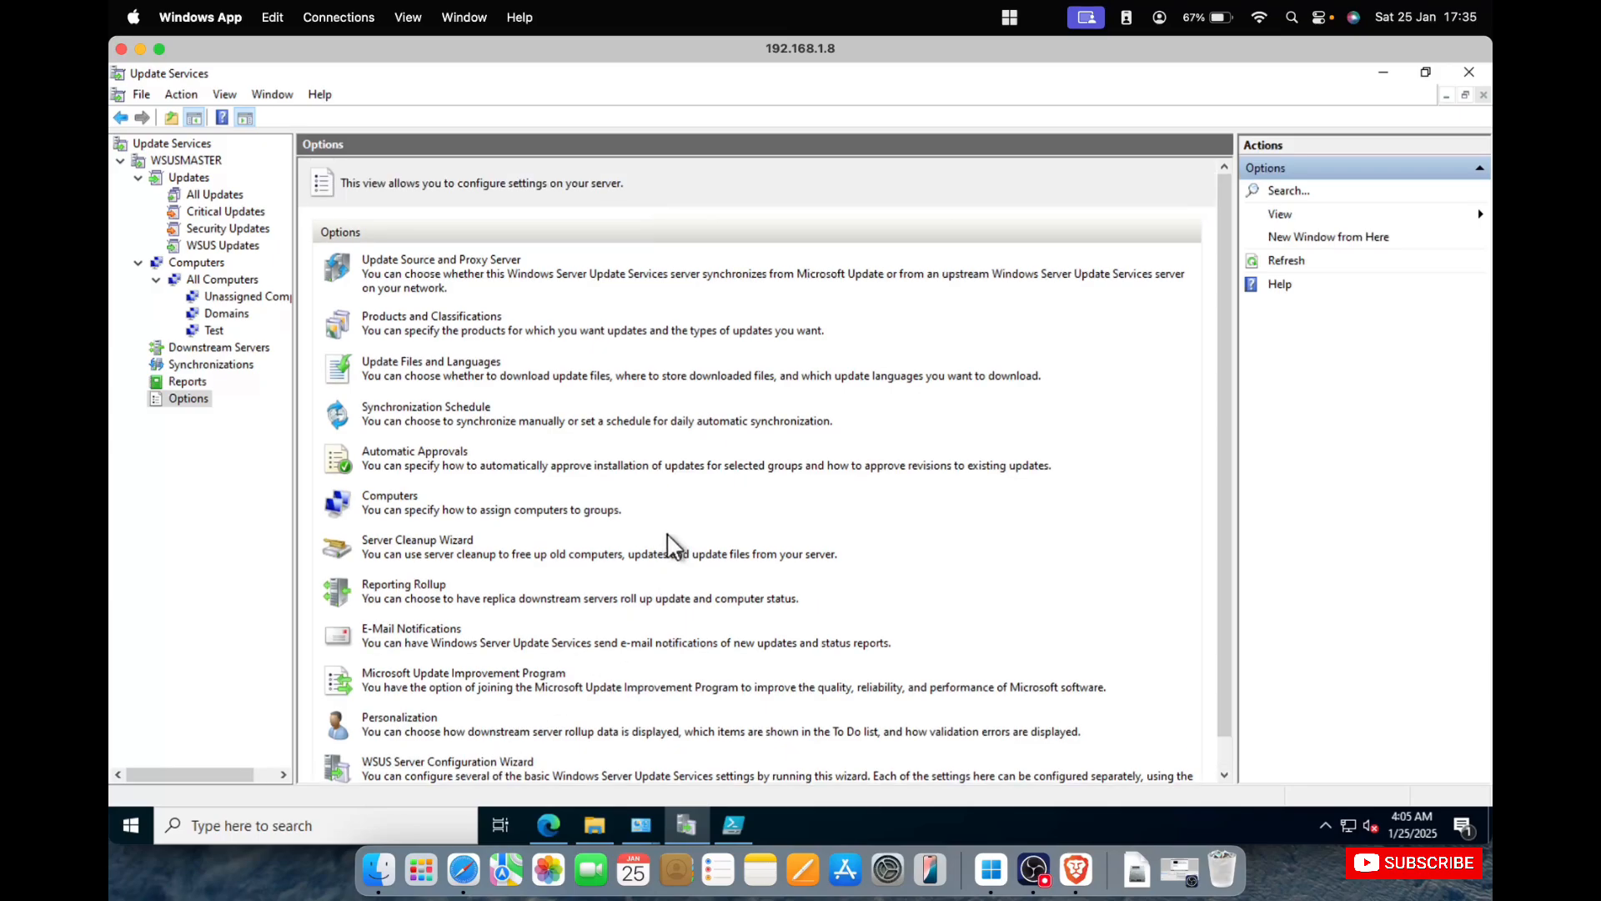
click(185, 144)
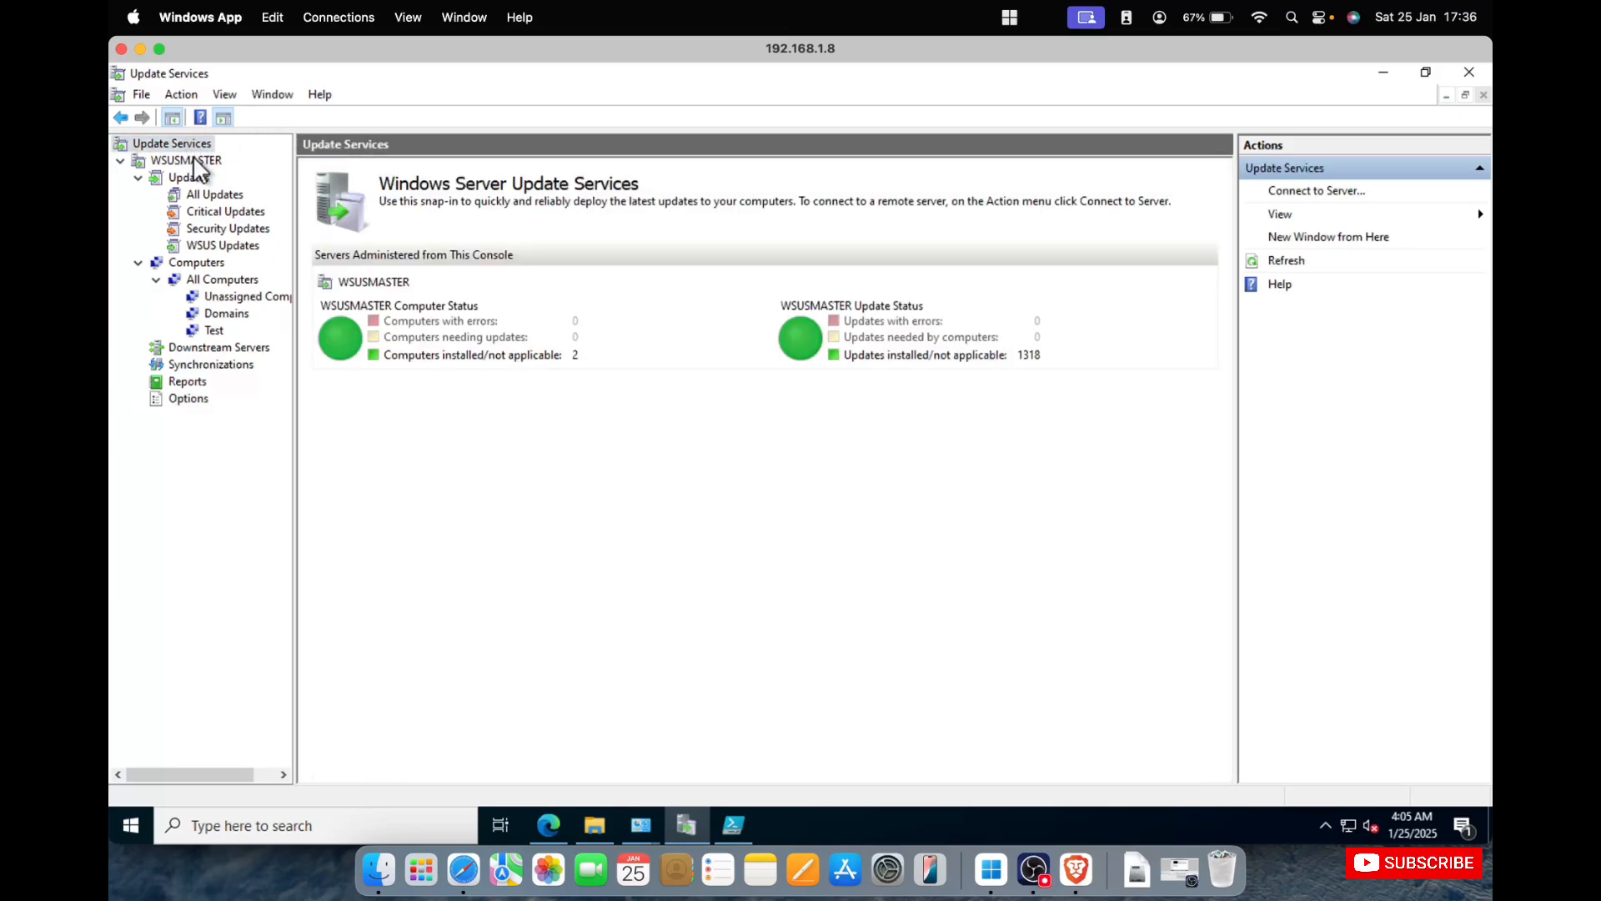